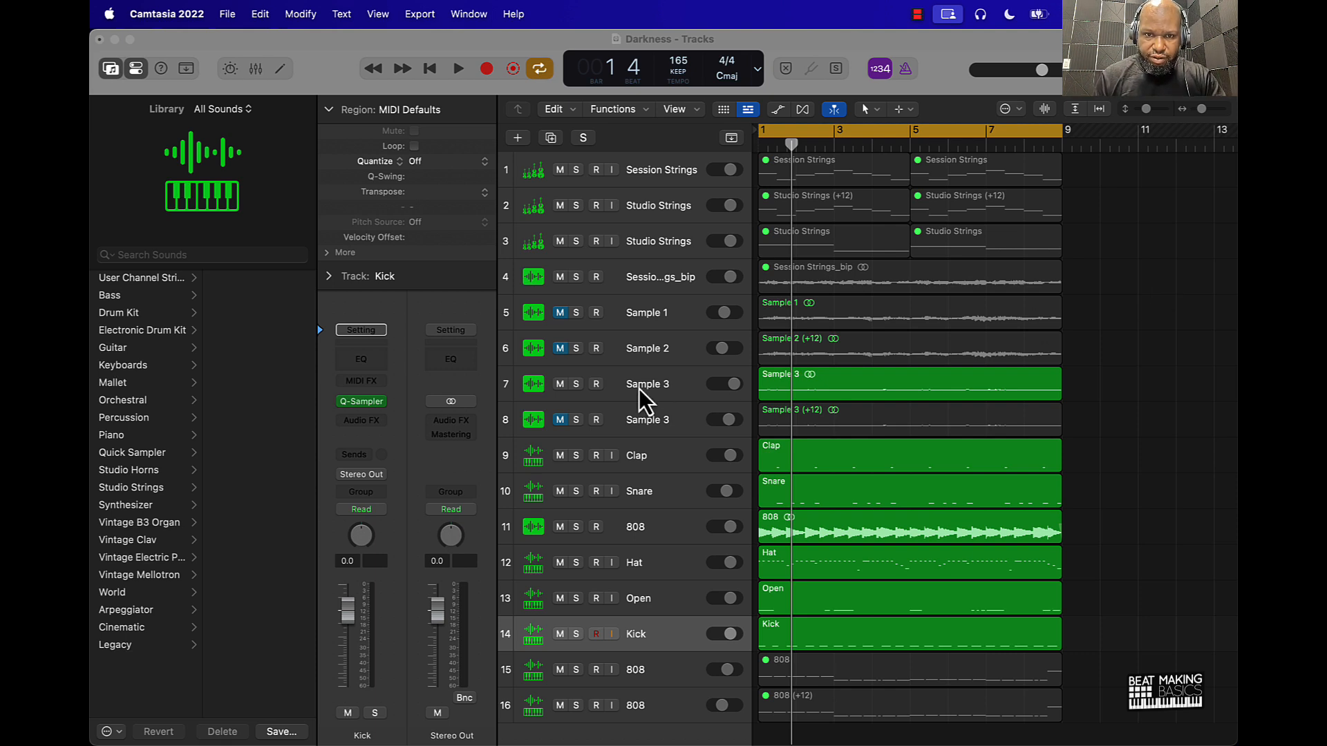
Mute the upper Sample 3 track, unmute Sample 1 and play the loop
click(559, 384)
click(560, 312)
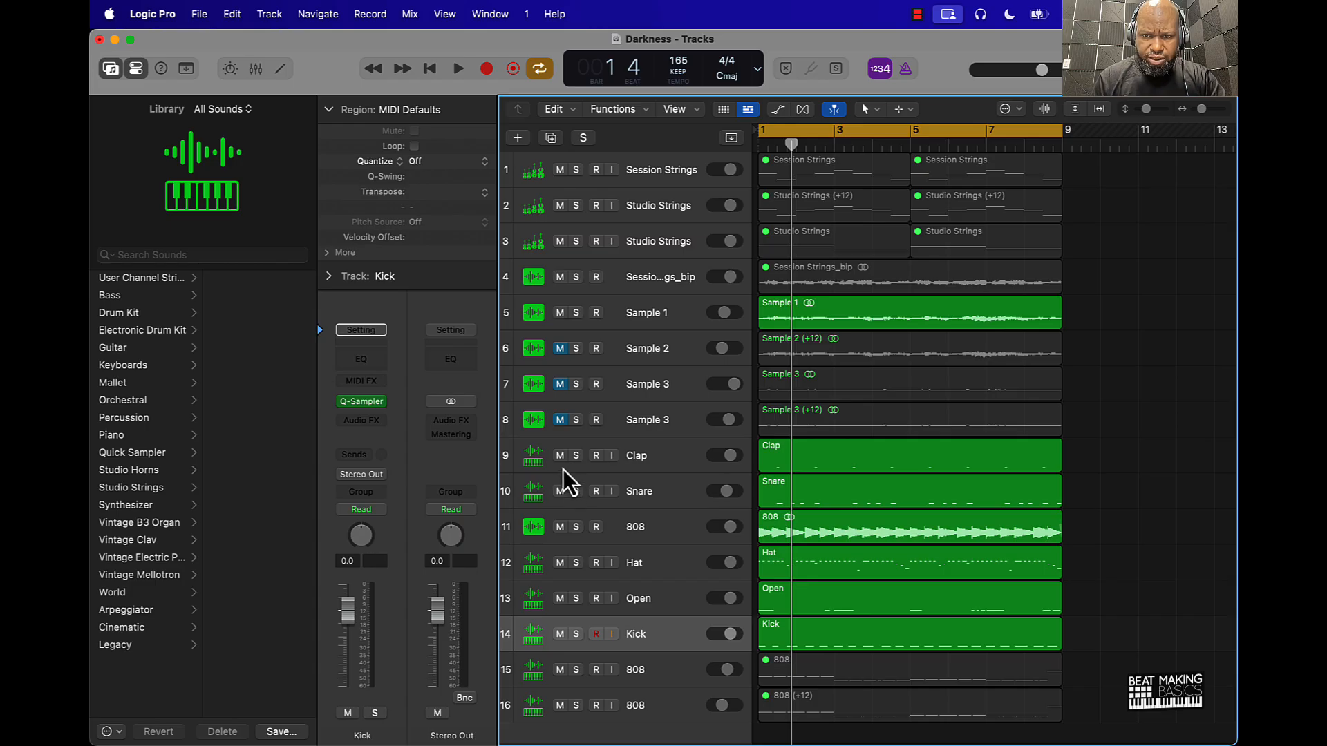
key(space)
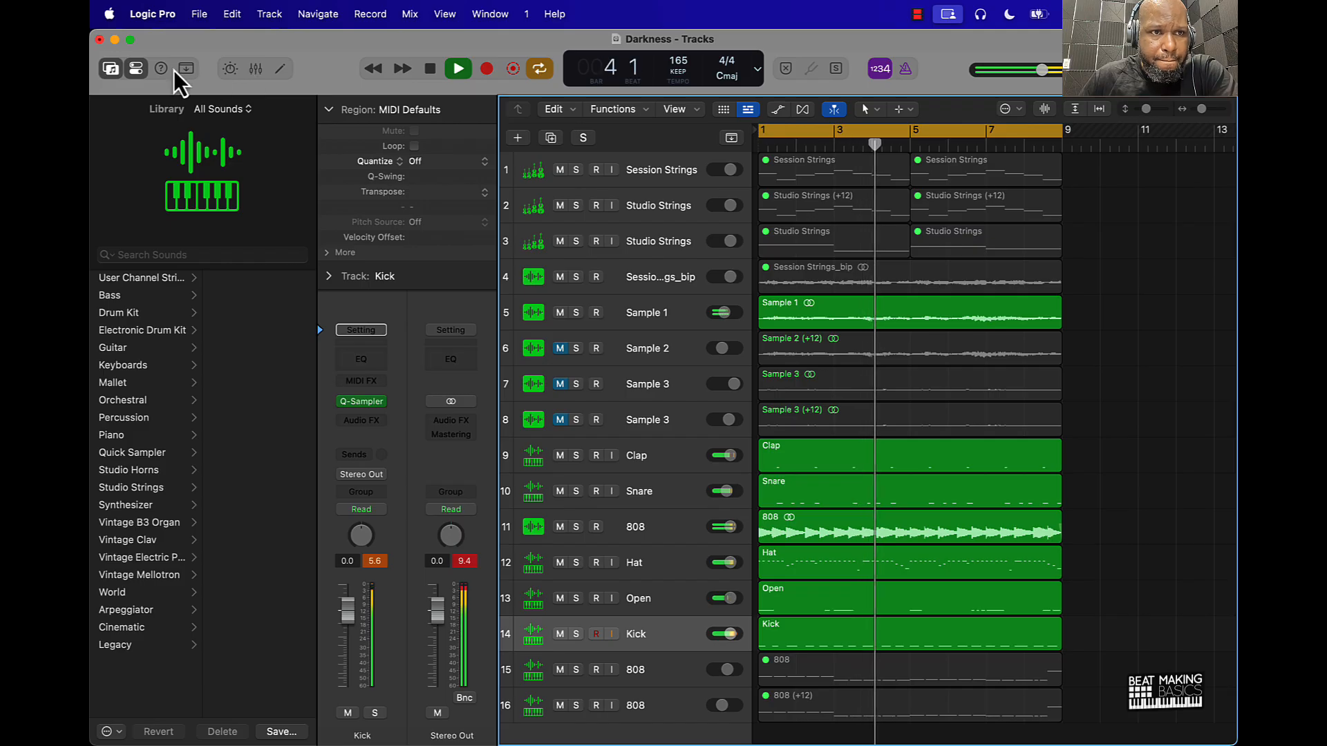
Hide the Inspector and Library, and bring Sample 2 into the playing loop by unmuting its track
click(132, 68)
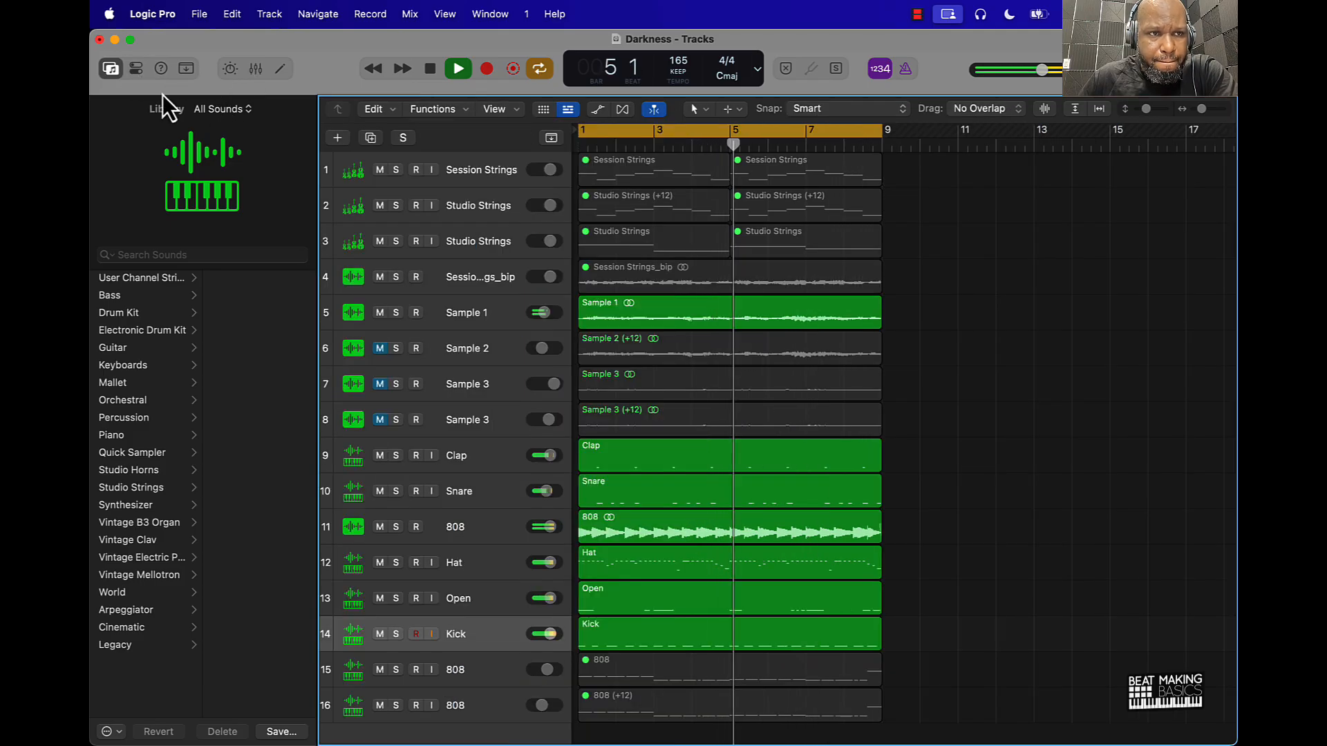
click(110, 68)
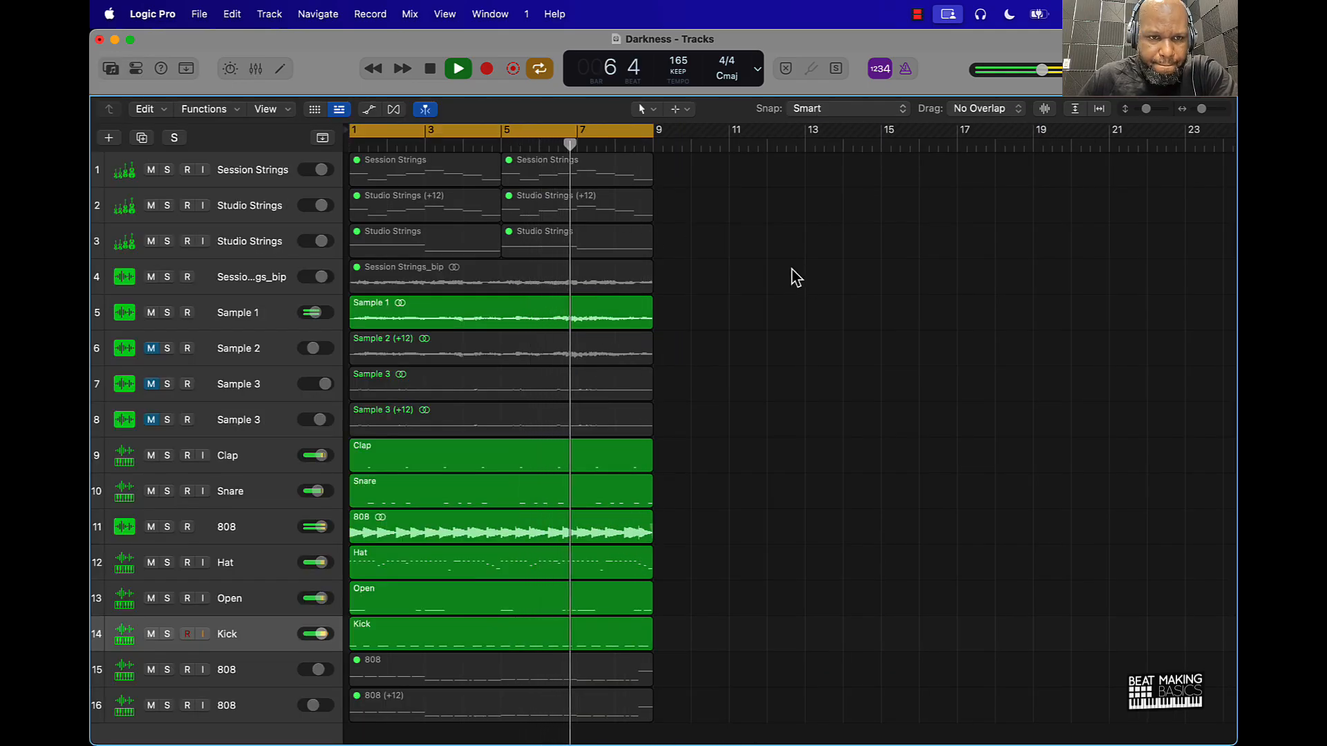
click(154, 348)
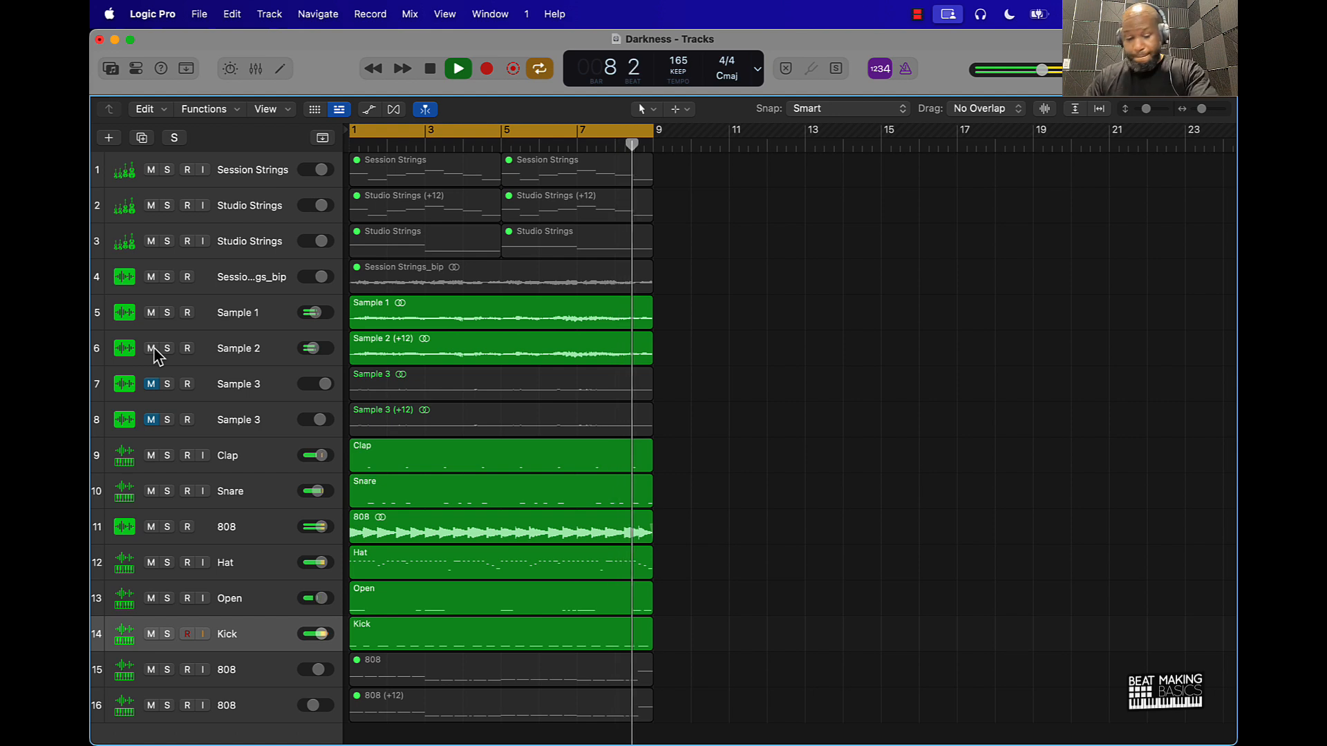
key(space)
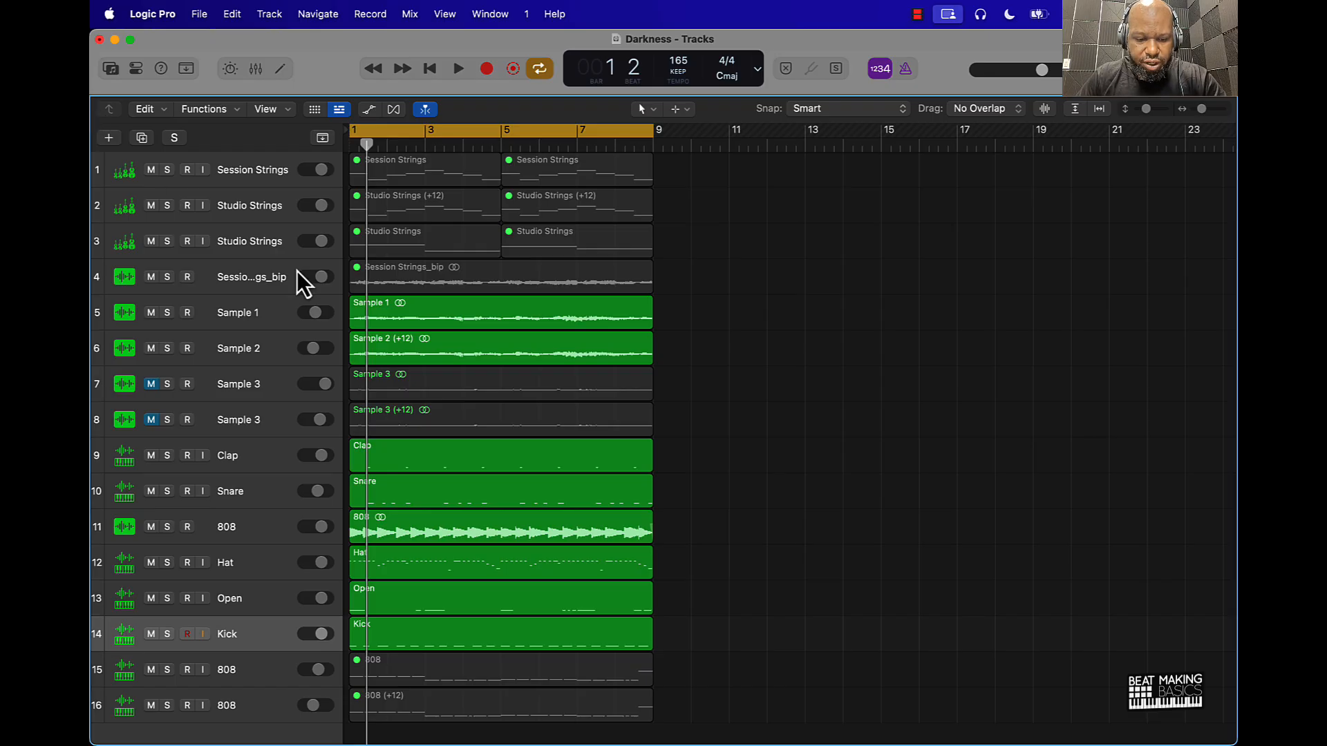
Save a copy of the project as "Darkness 2"
key(super+shift+s)
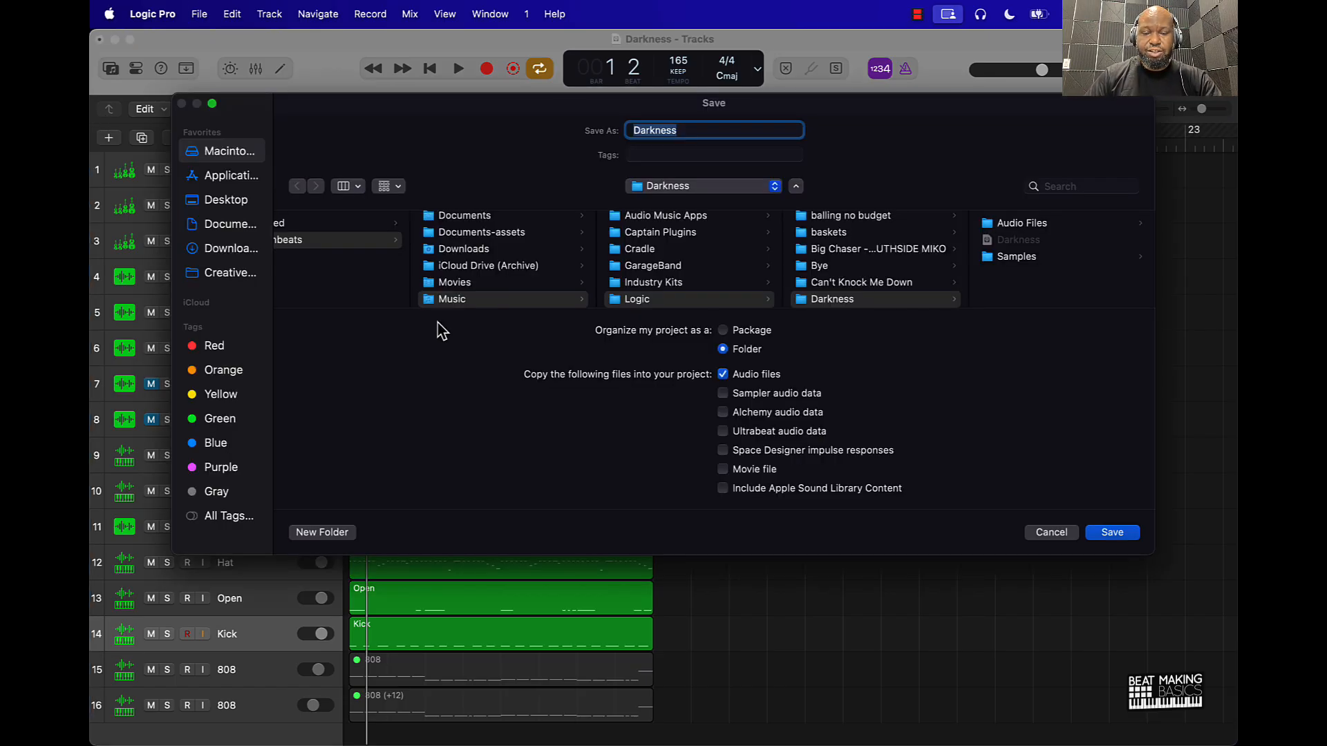
key(Right)
text(2)
key(BackSpace)
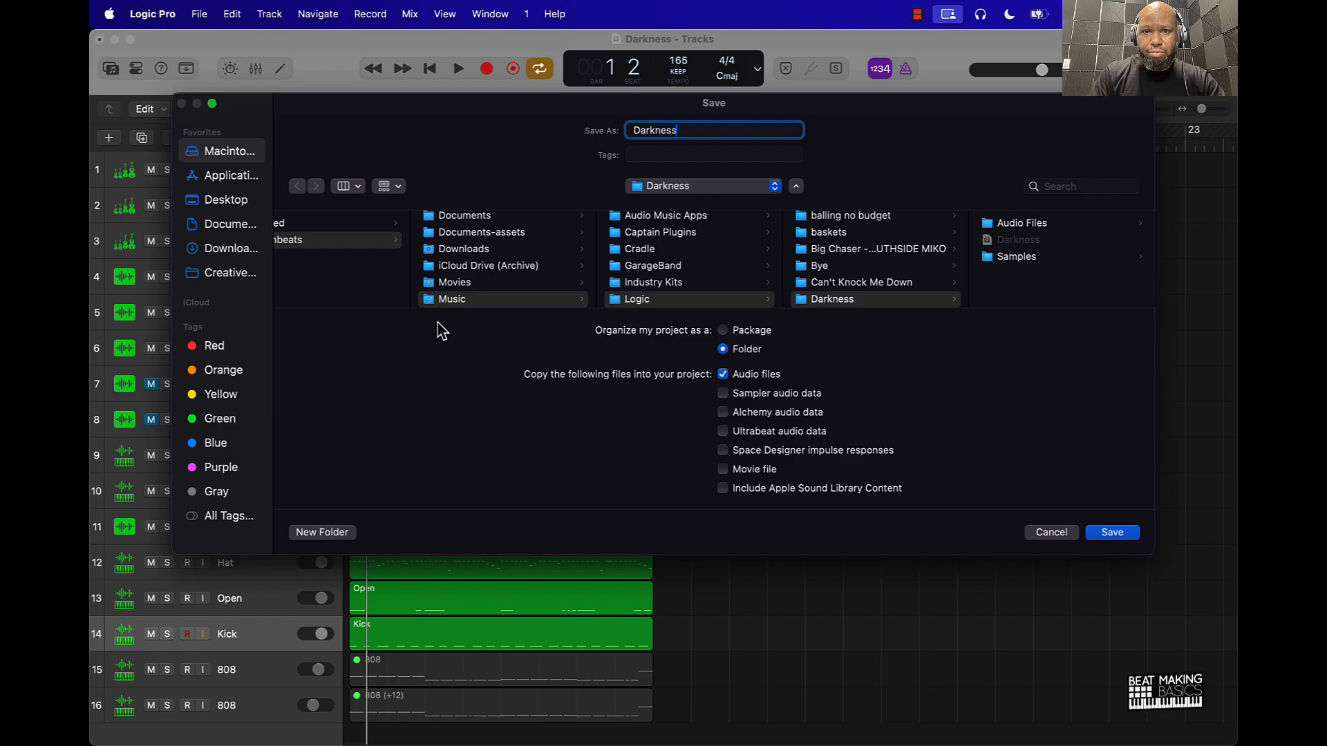
text(2)
key(Return)
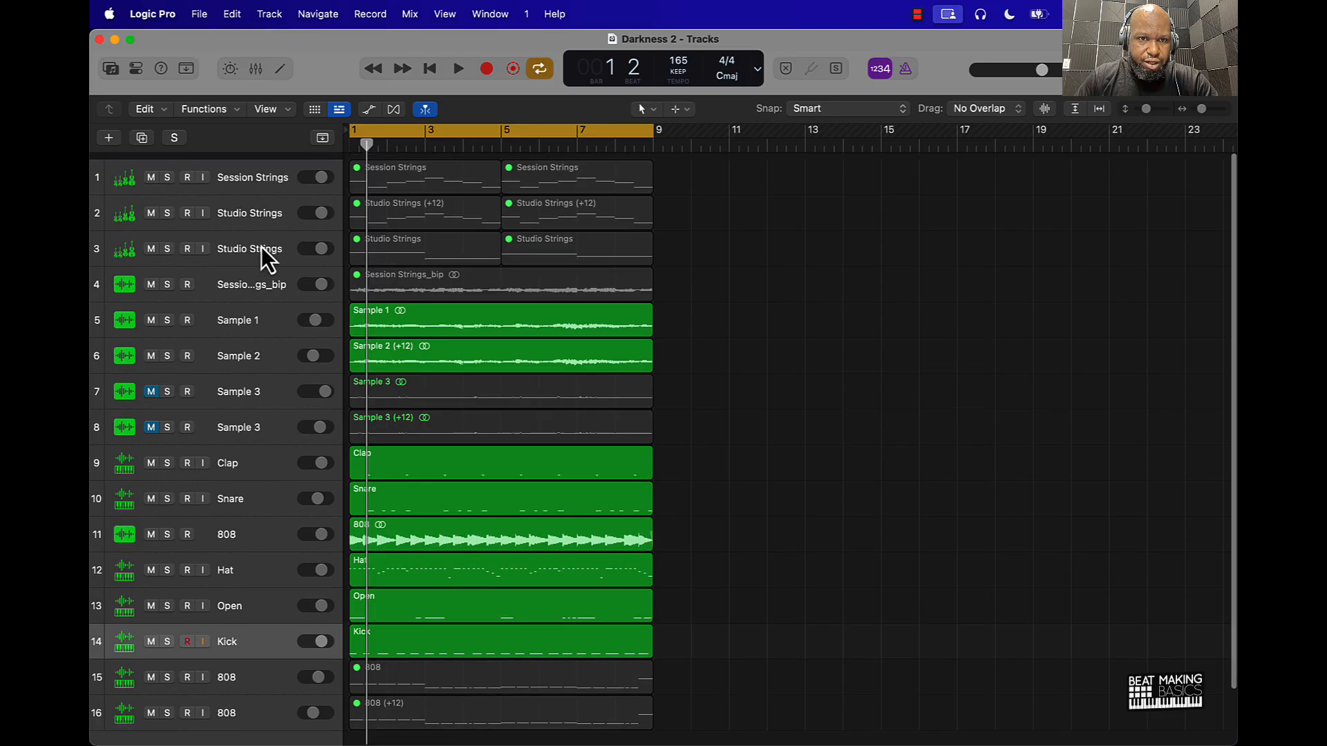
Delete the first four tracks, Session Strings through the bounced Session Strings_bip, together with their regions
click(230, 166)
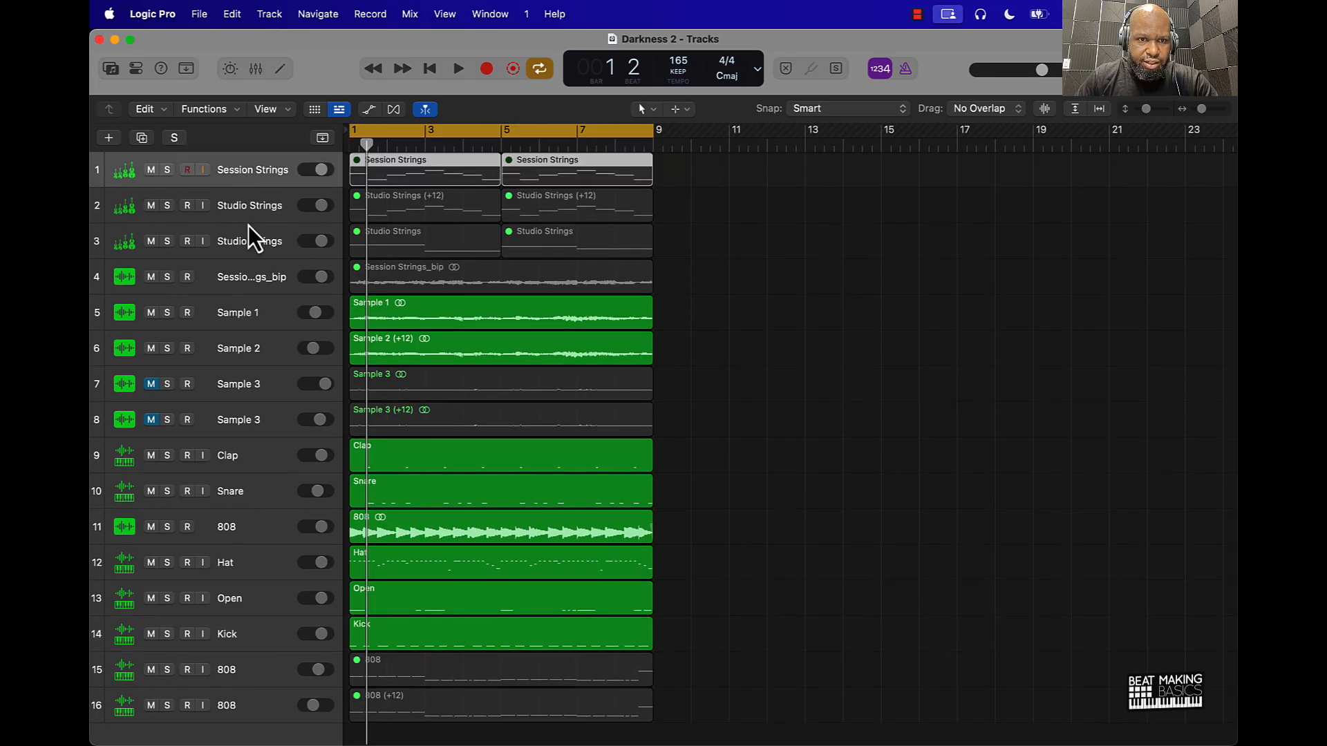
shift+click(256, 279)
key(Delete)
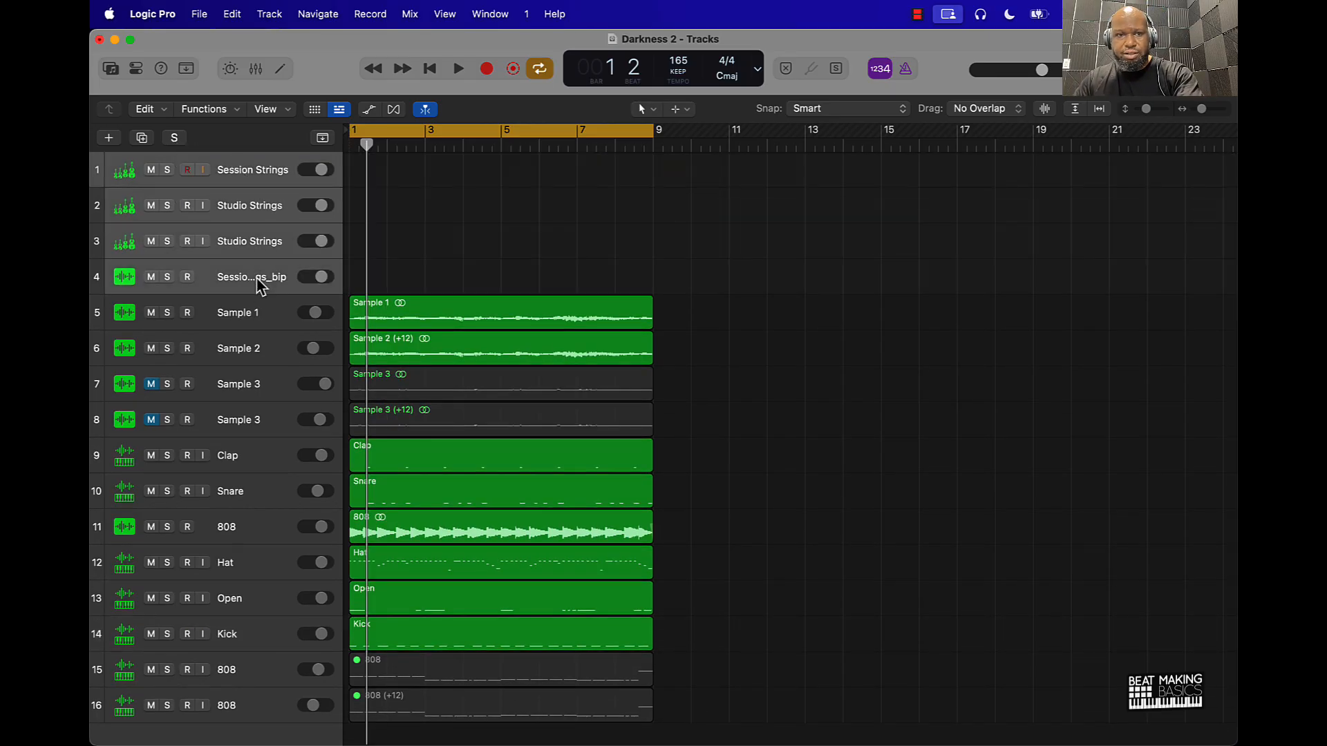
key(super+BackSpace)
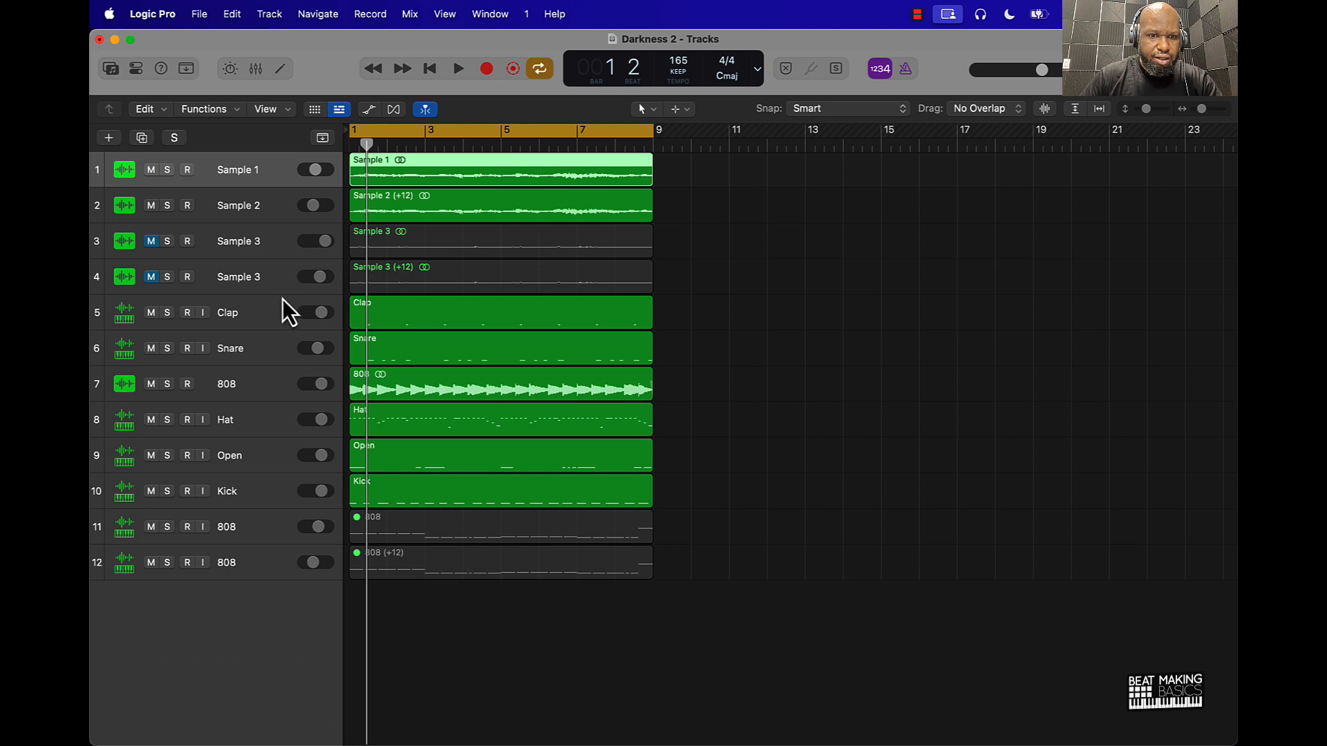
Delete the two inactive 808 instrument tracks at the end of the track list, including their regions
click(277, 540)
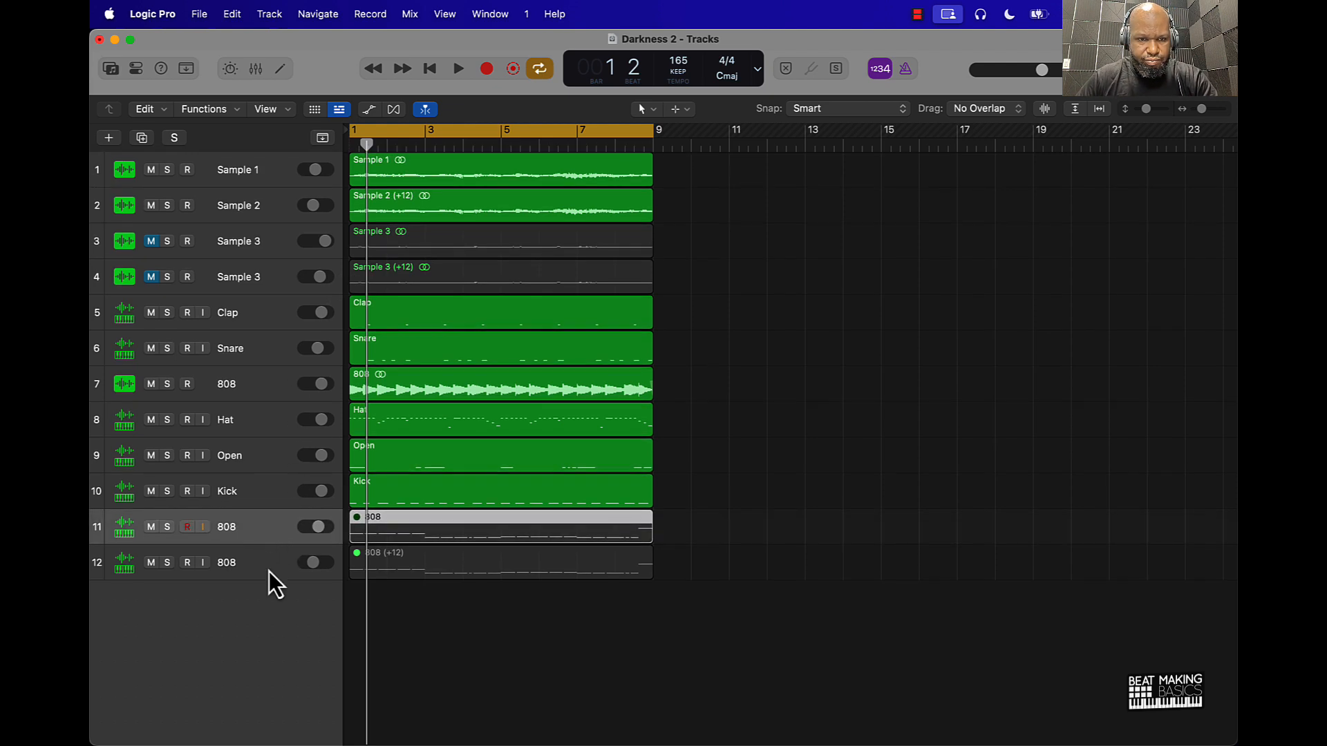
shift+click(267, 566)
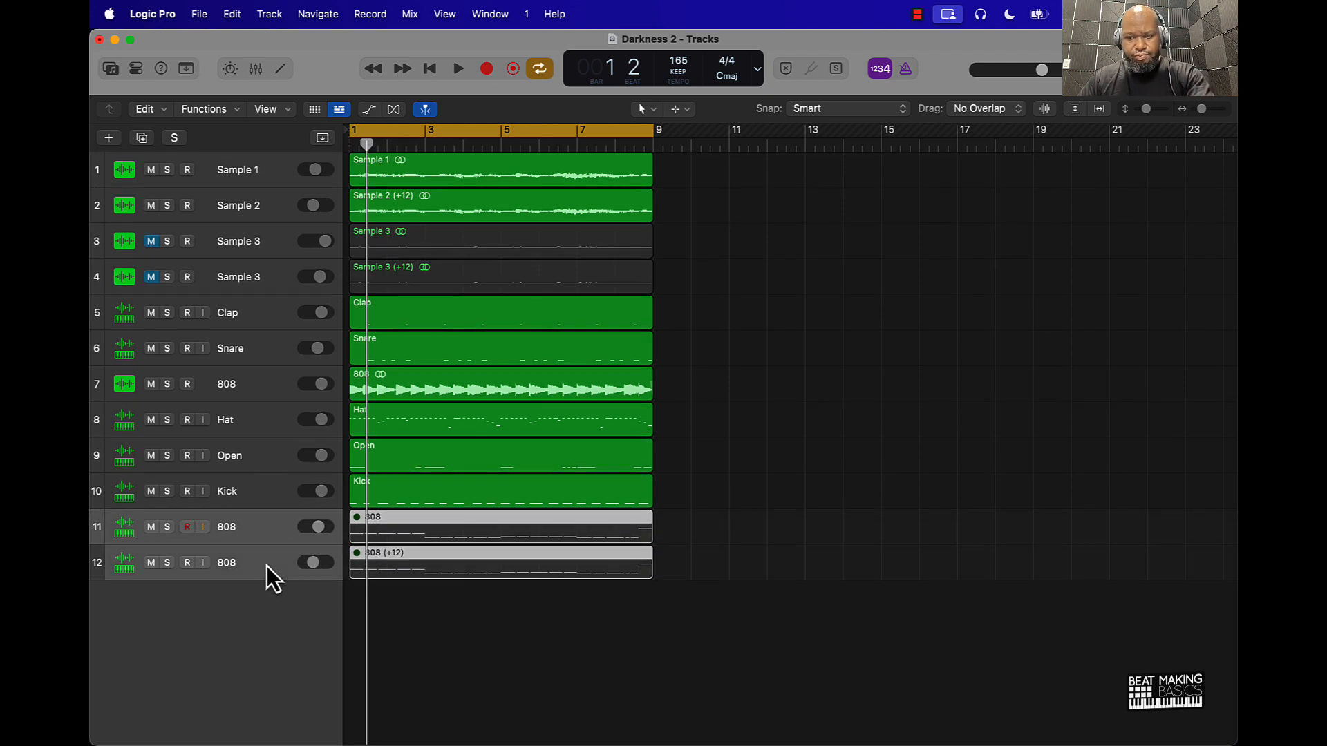
key(Delete)
key(super+BackSpace)
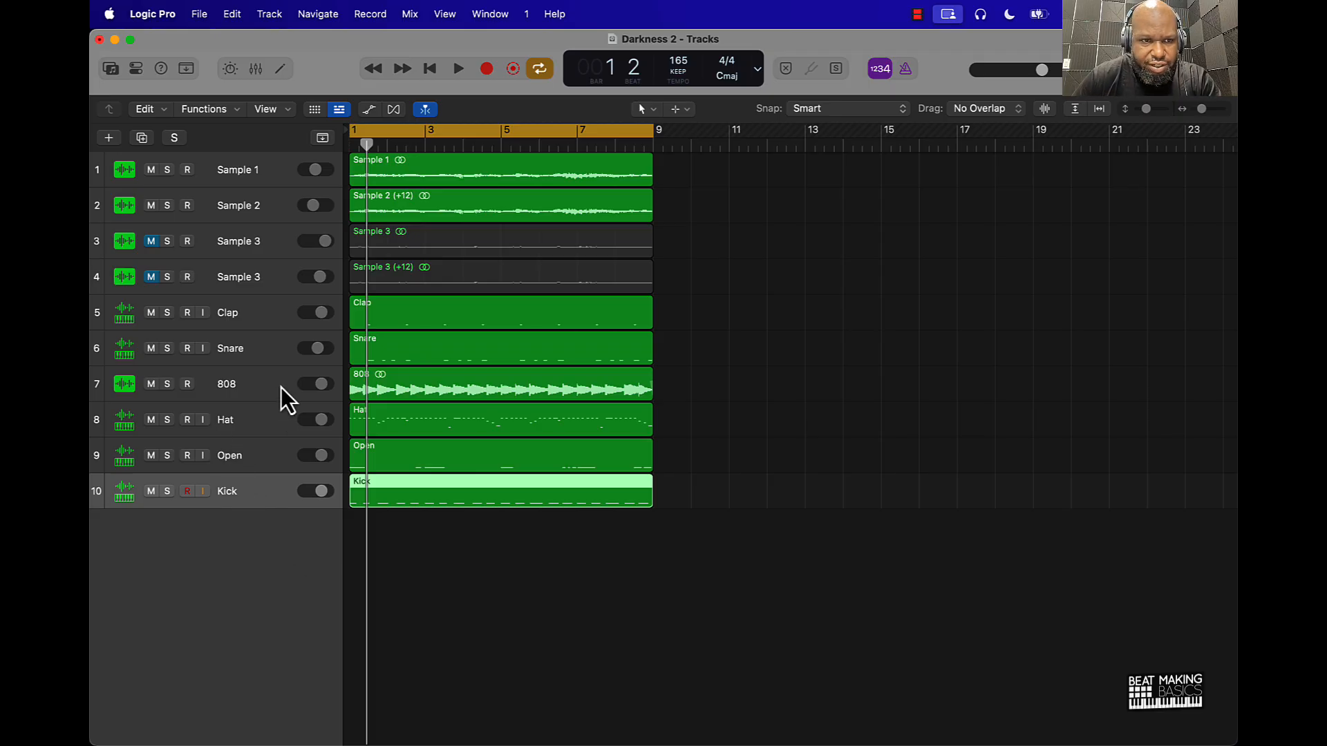
Reorder the tracks so that 808, Kick, Clap, Snare, Hat and Open come first, above the sample tracks
drag(281, 387, 238, 165)
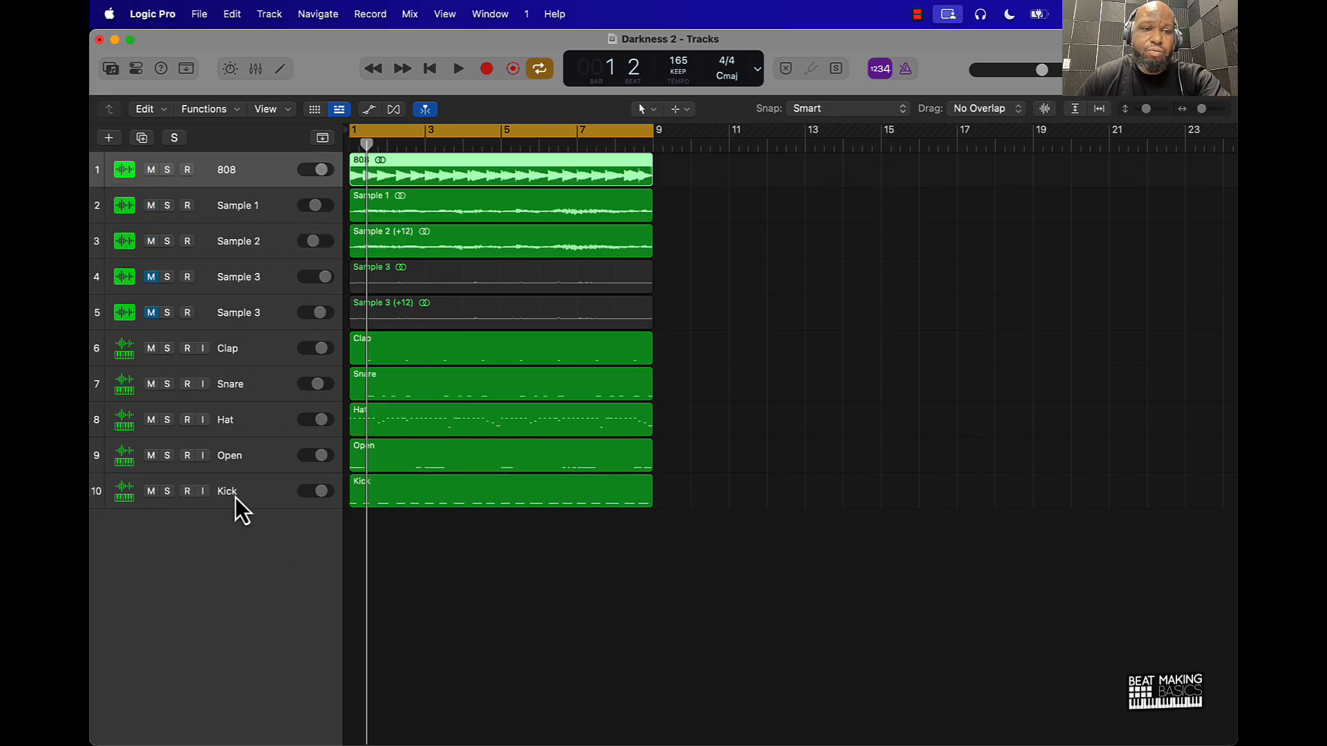
drag(234, 498, 268, 208)
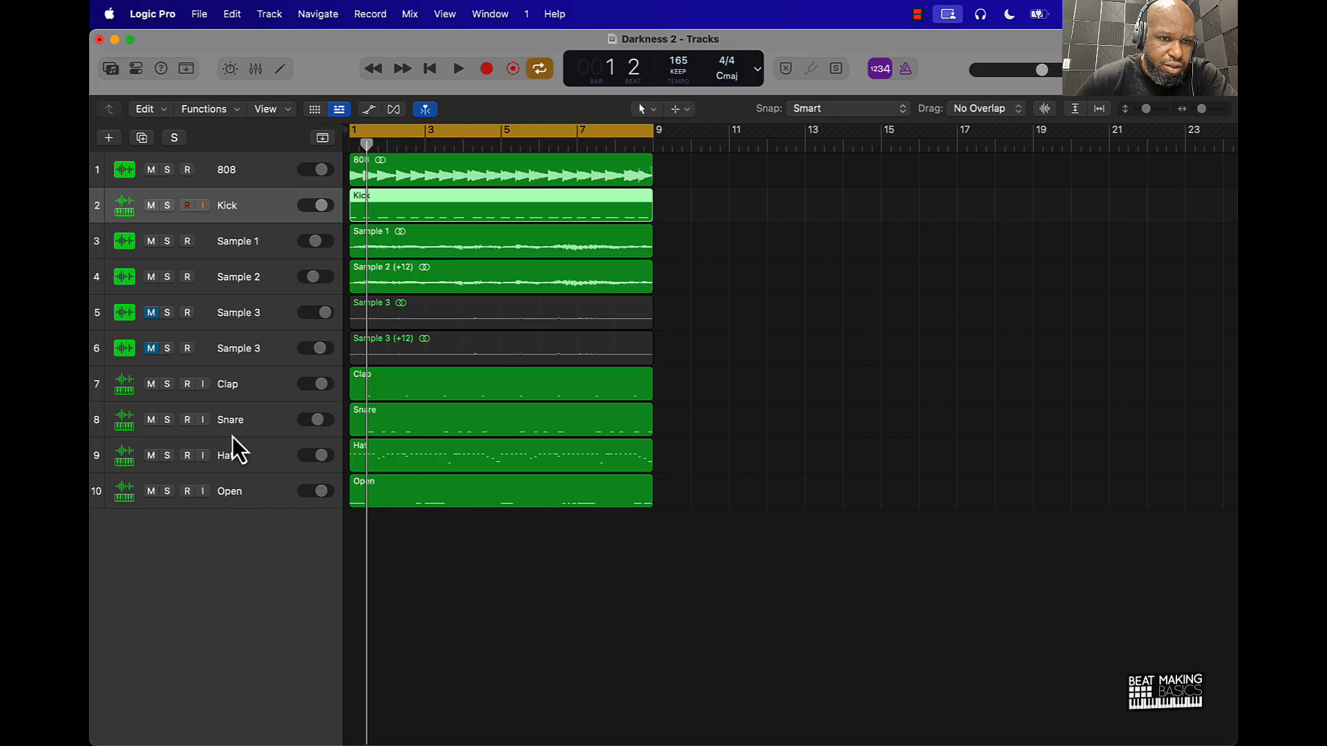
drag(242, 387, 246, 239)
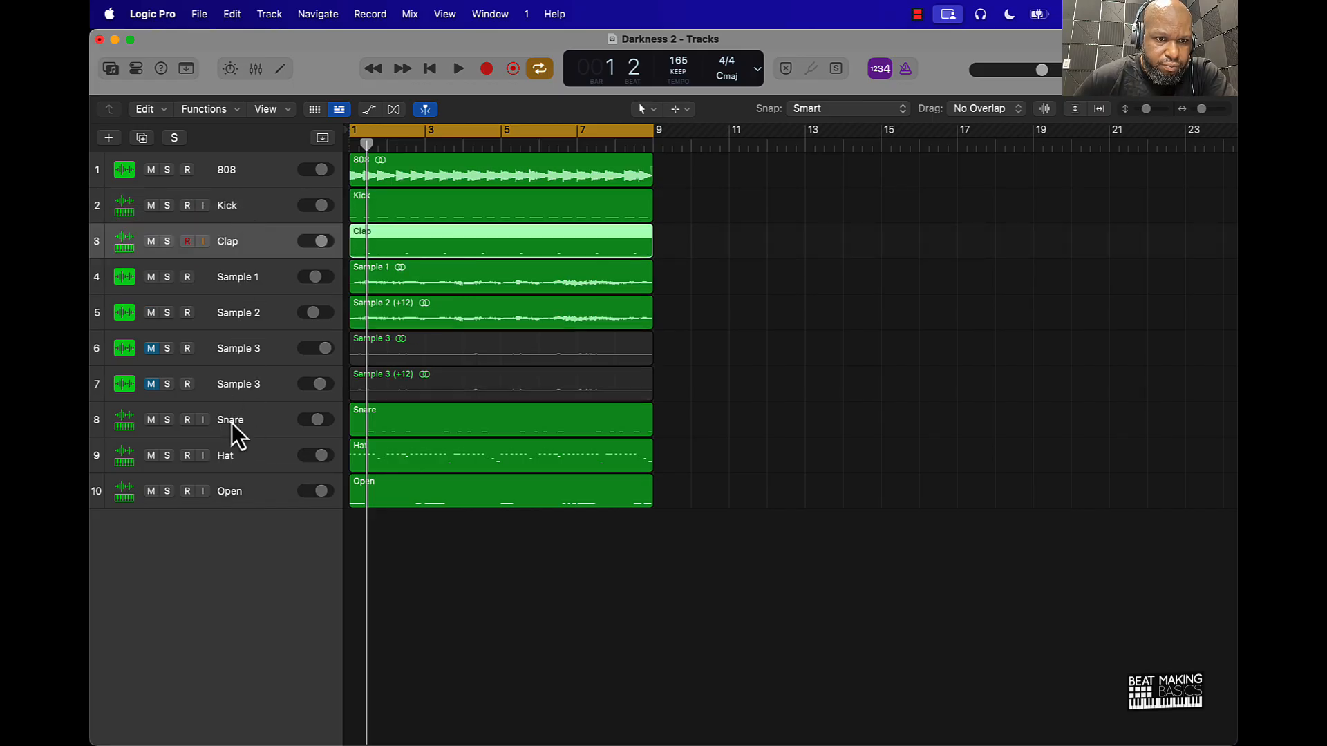
drag(232, 424, 240, 275)
drag(219, 450, 232, 311)
drag(234, 495, 243, 349)
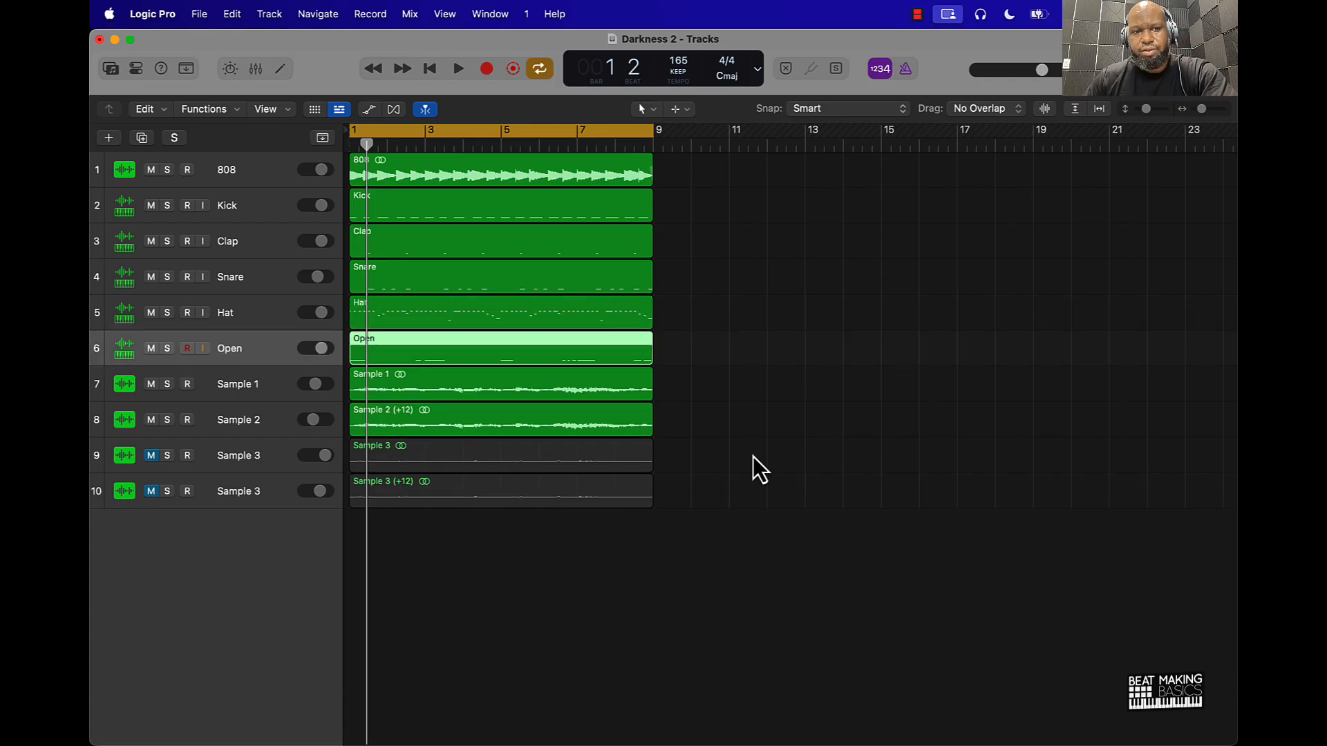
Rename the last track to Sample 4 and match its region's name to the track
double_click(260, 489)
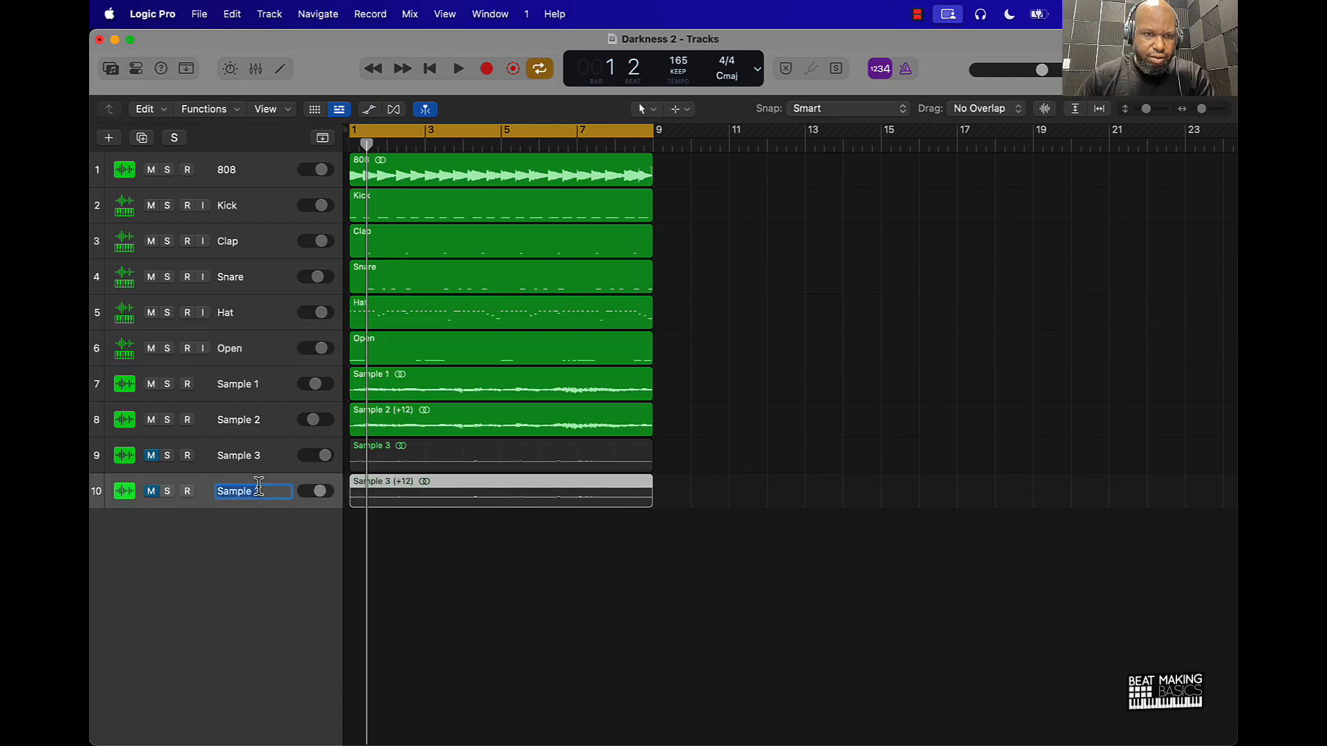
key(BackSpace)
text(4)
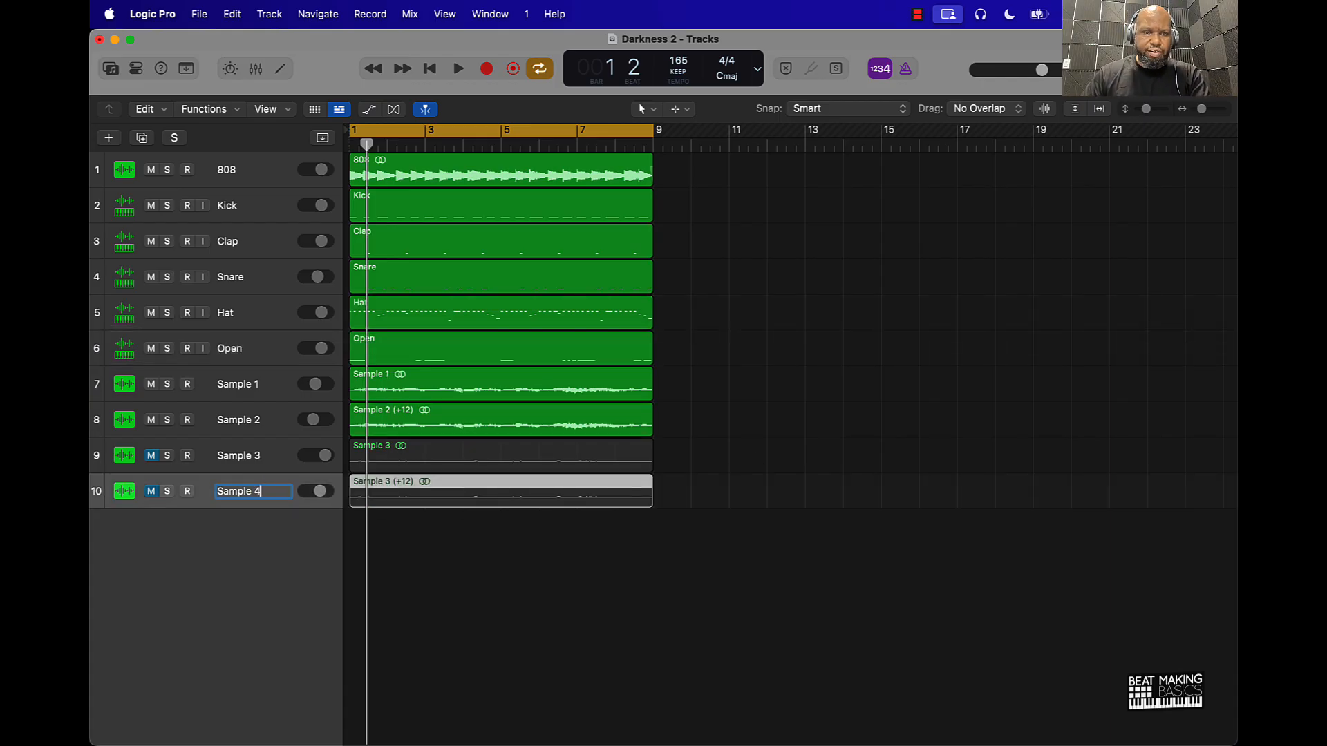
click(446, 582)
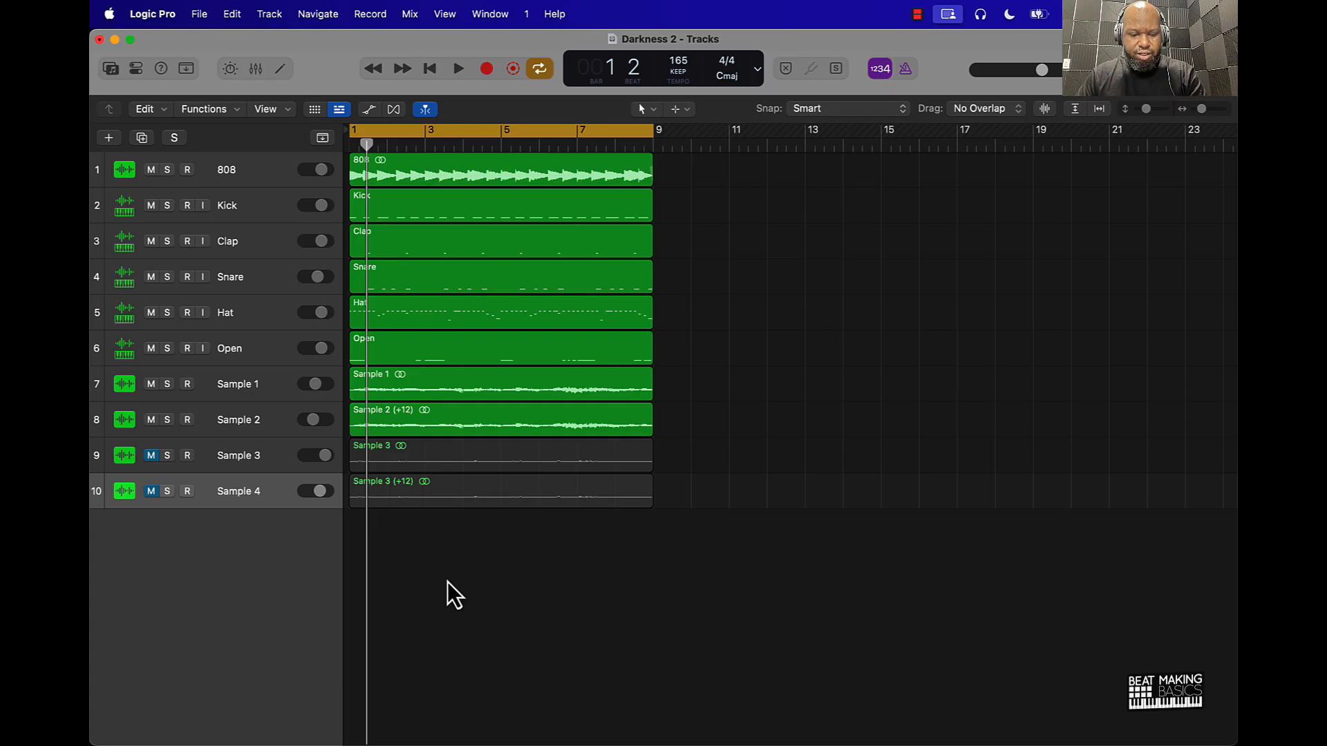
key(super+a)
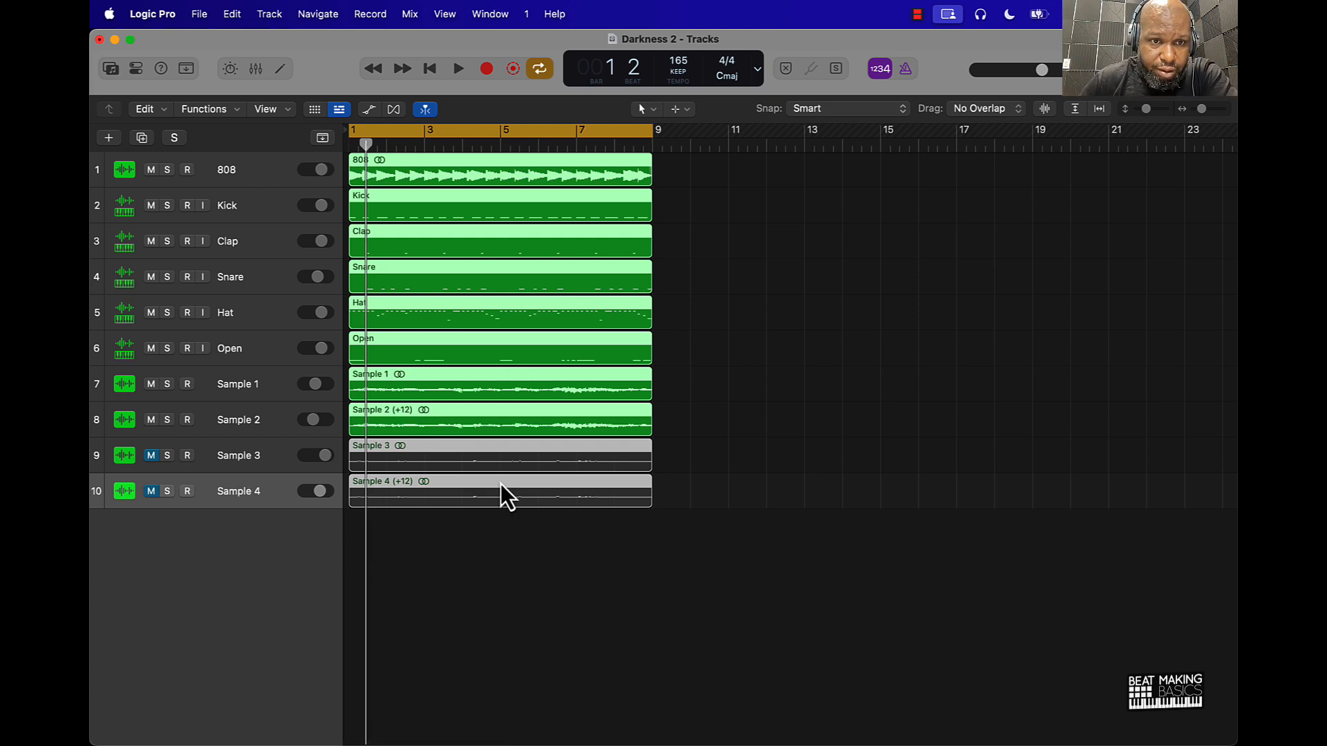
click(489, 565)
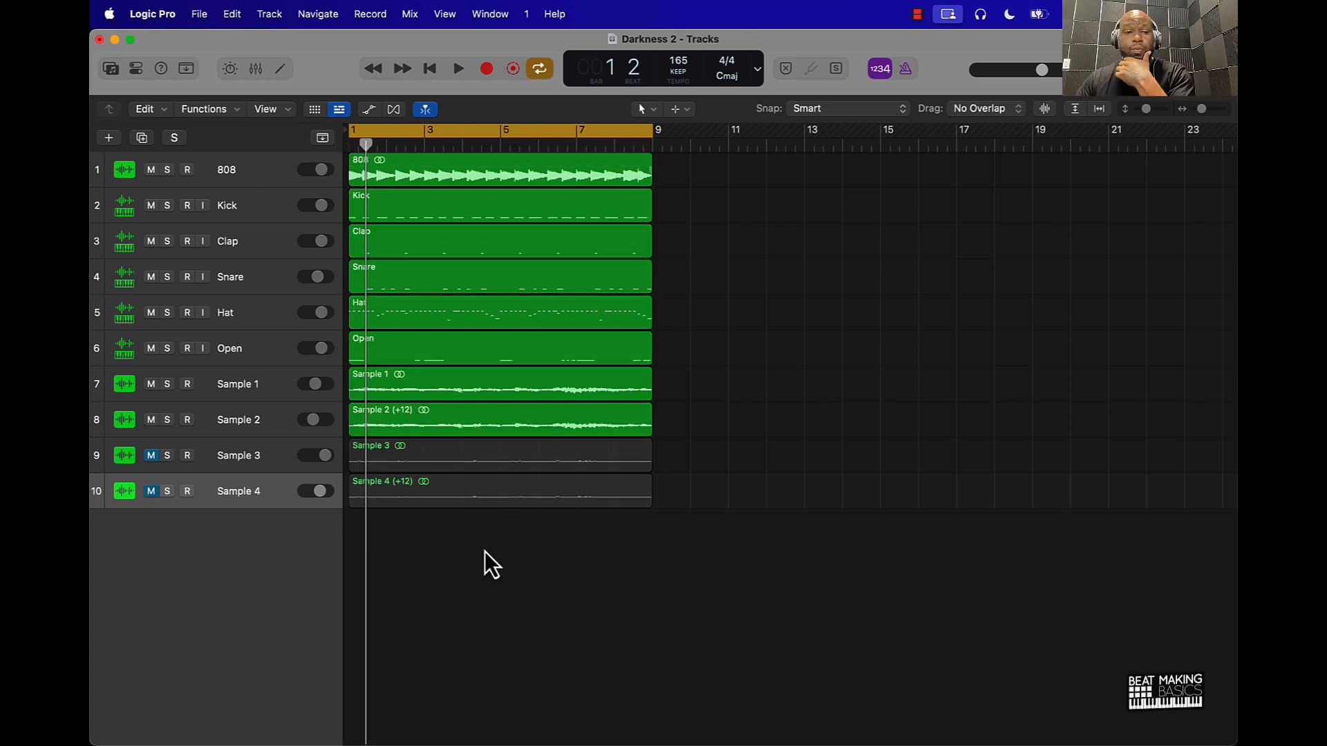
Repeat the regions of all tracks twelve times back to back, extending the arrangement to bar 105
ctrl+alt+click(487, 549)
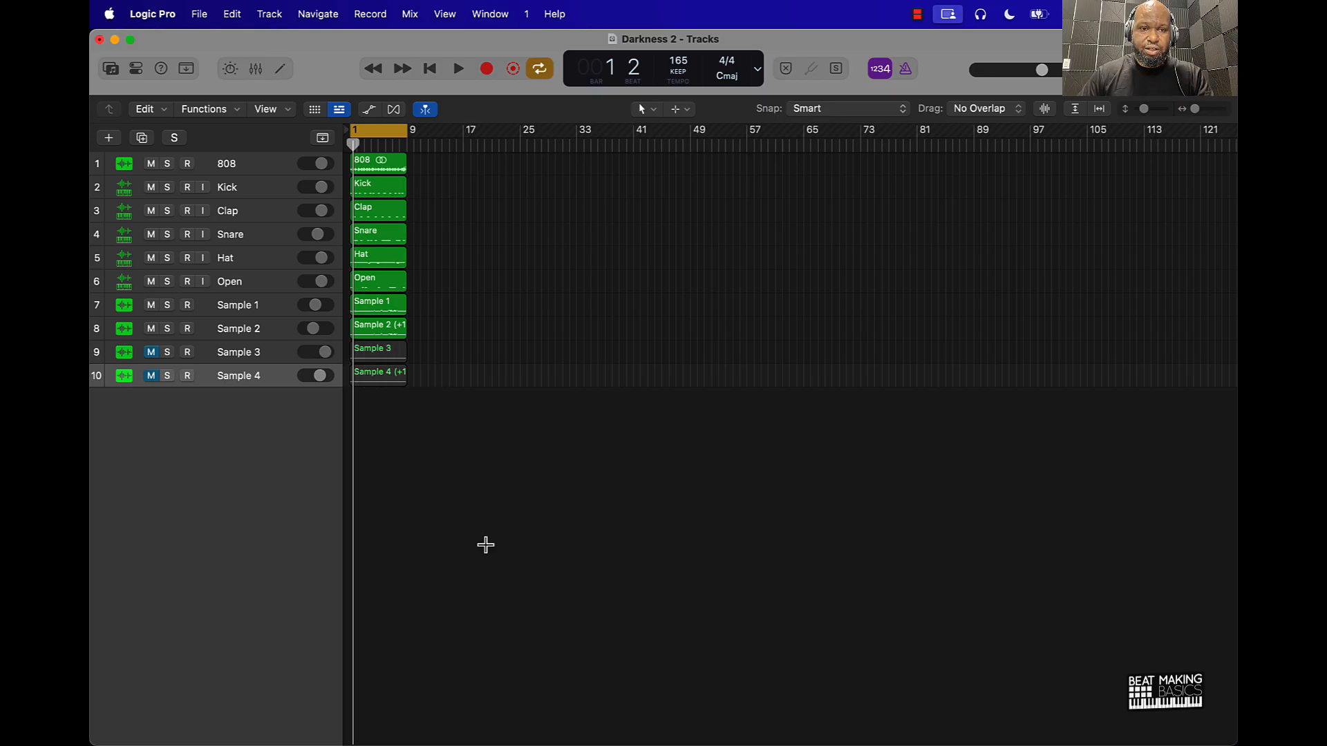
key(super+a)
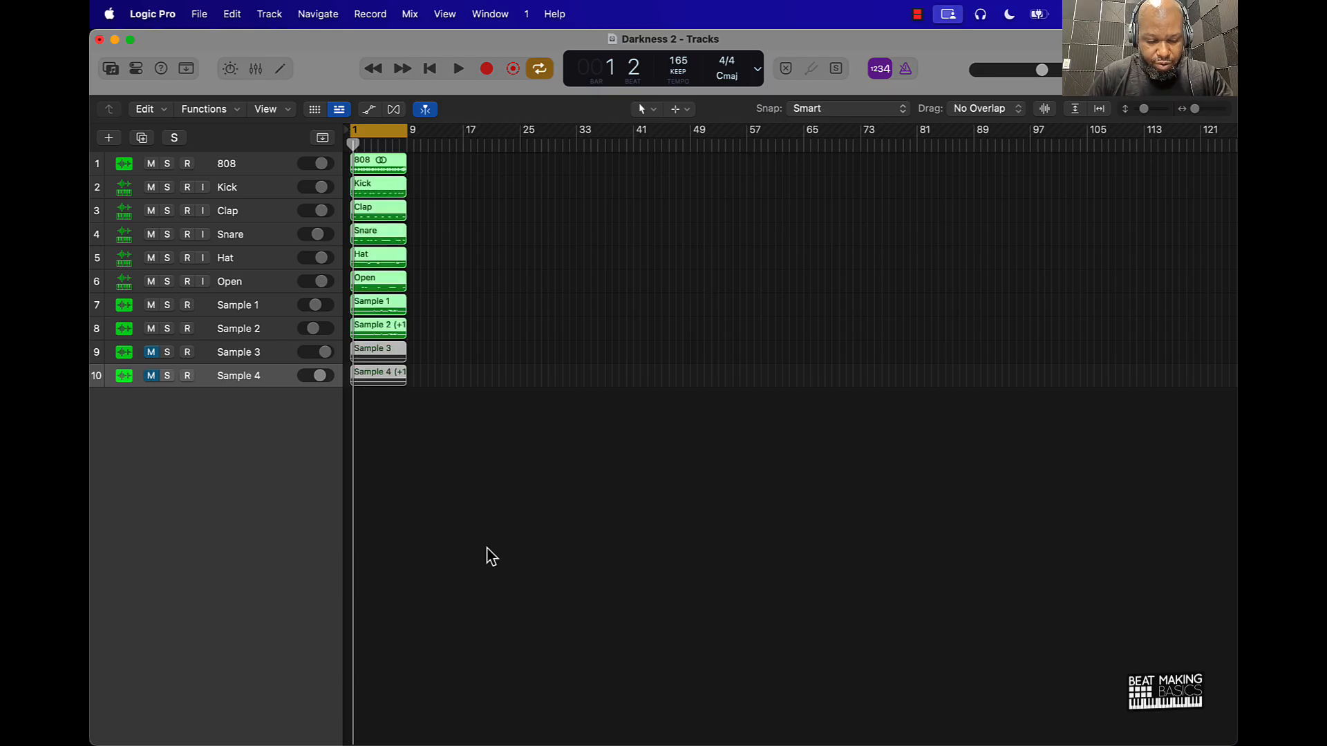
key(super+r)
key(super+r)
key(super+r)
key(super+r)
key(super+r)
key(super+r)
key(super+r)
key(super+r)
key(super+r)
key(super+r)
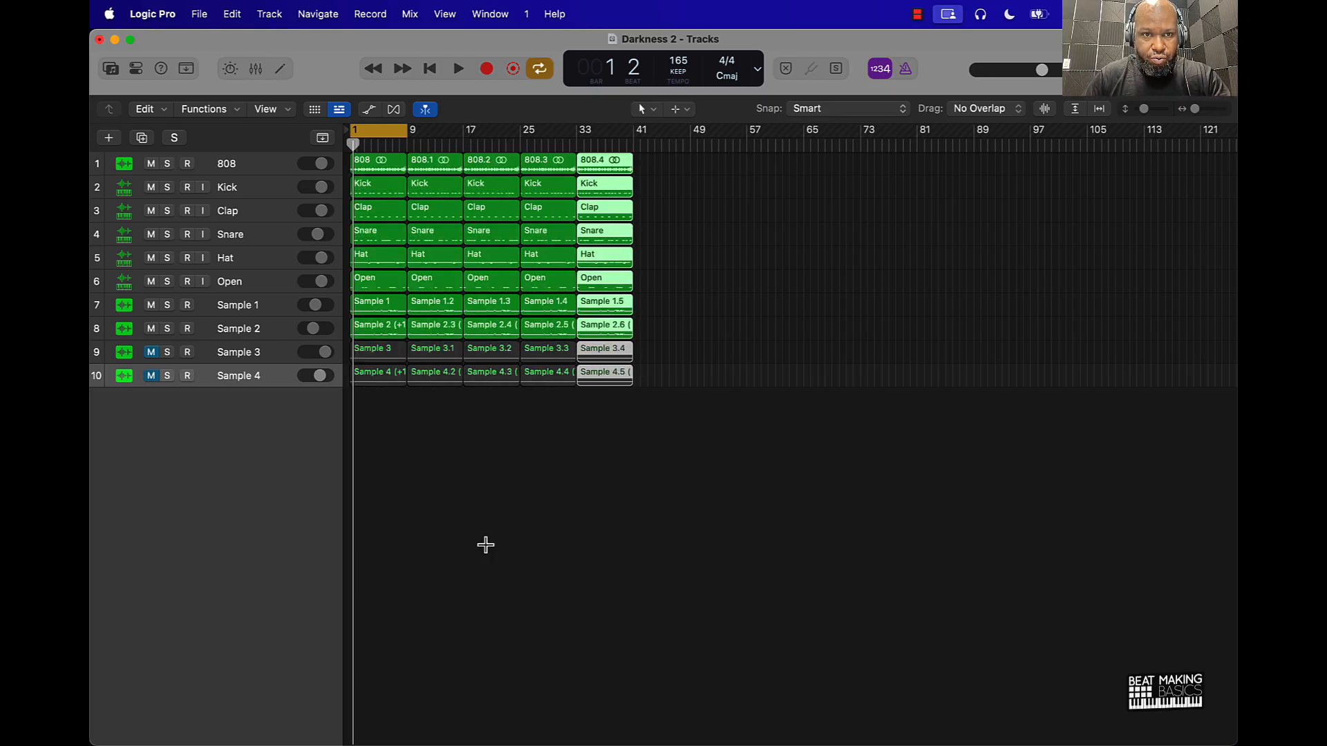
key(super+r)
key(super+r)
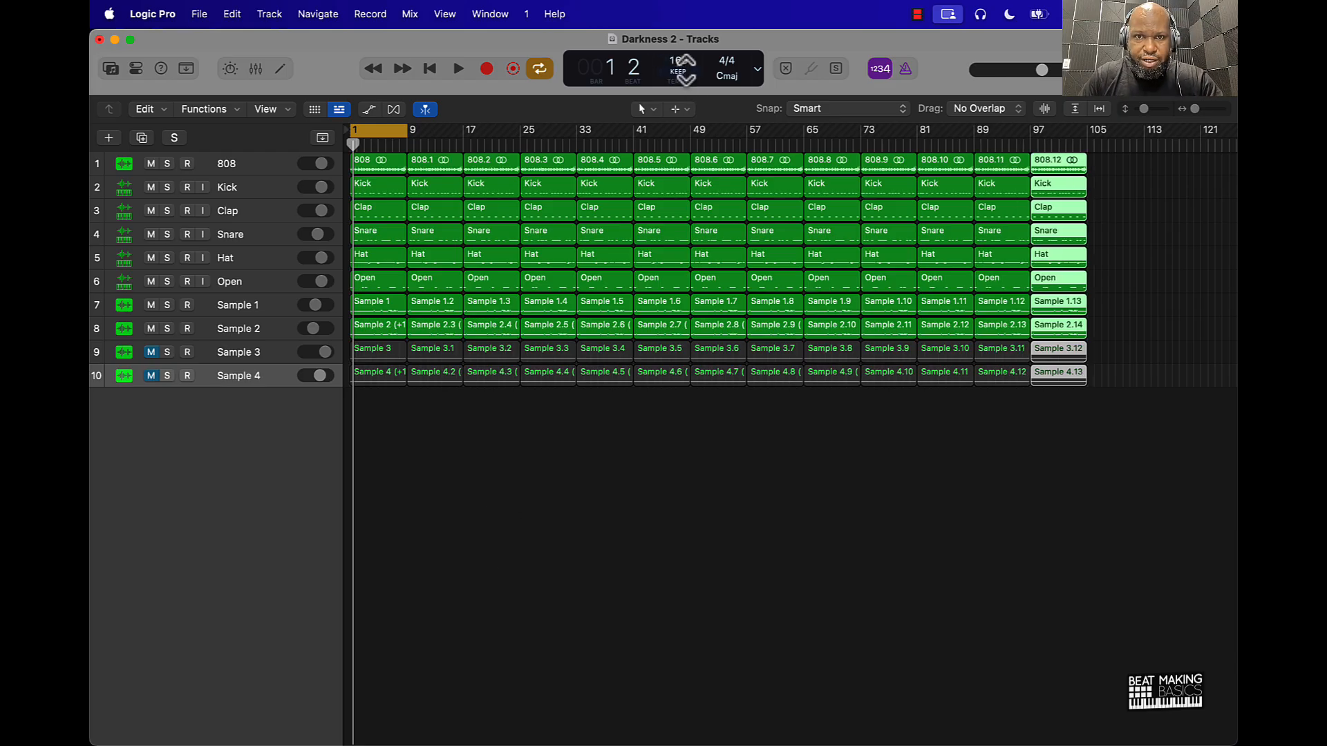
Switch the control bar display to Beats & Time and place the playhead at the end of the last regions
click(760, 72)
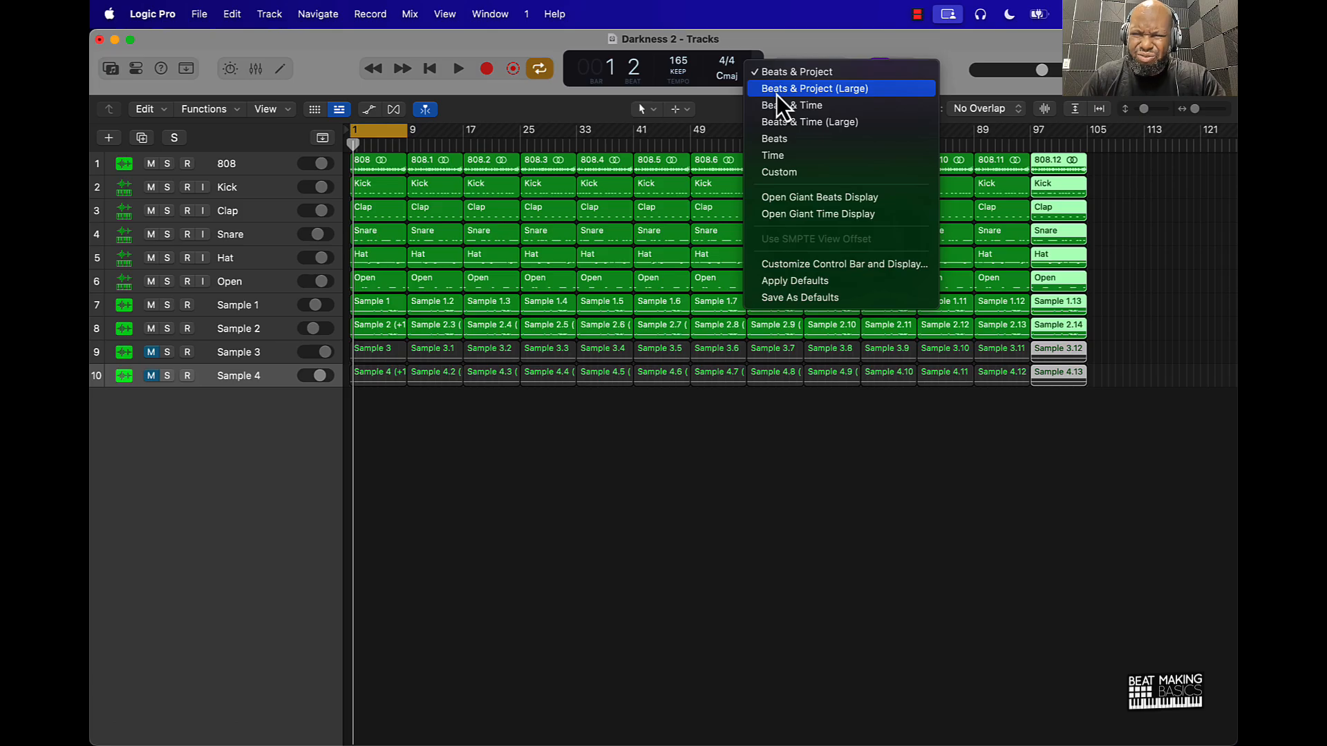
click(798, 105)
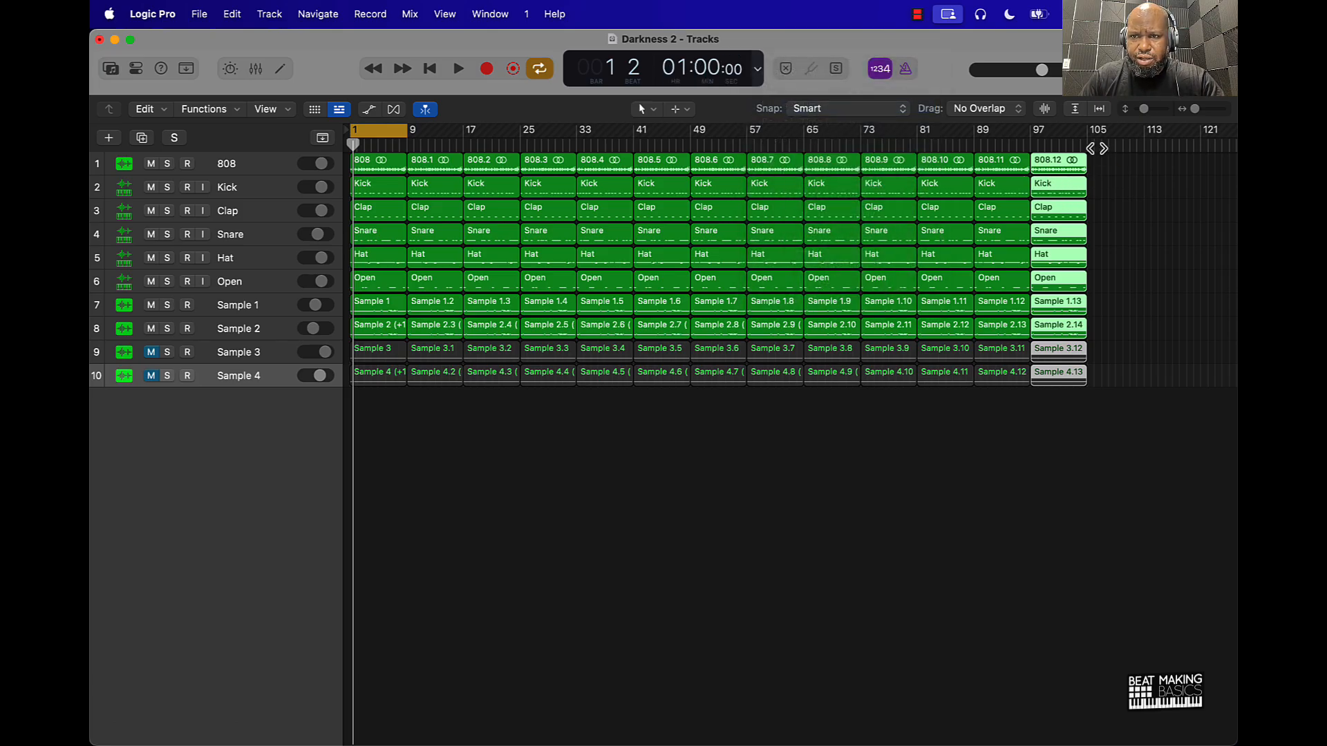
click(1094, 147)
Move the project end marker back to about bar 105, right after the last regions, and clear the region selection
scroll(1170, 203, right, 5)
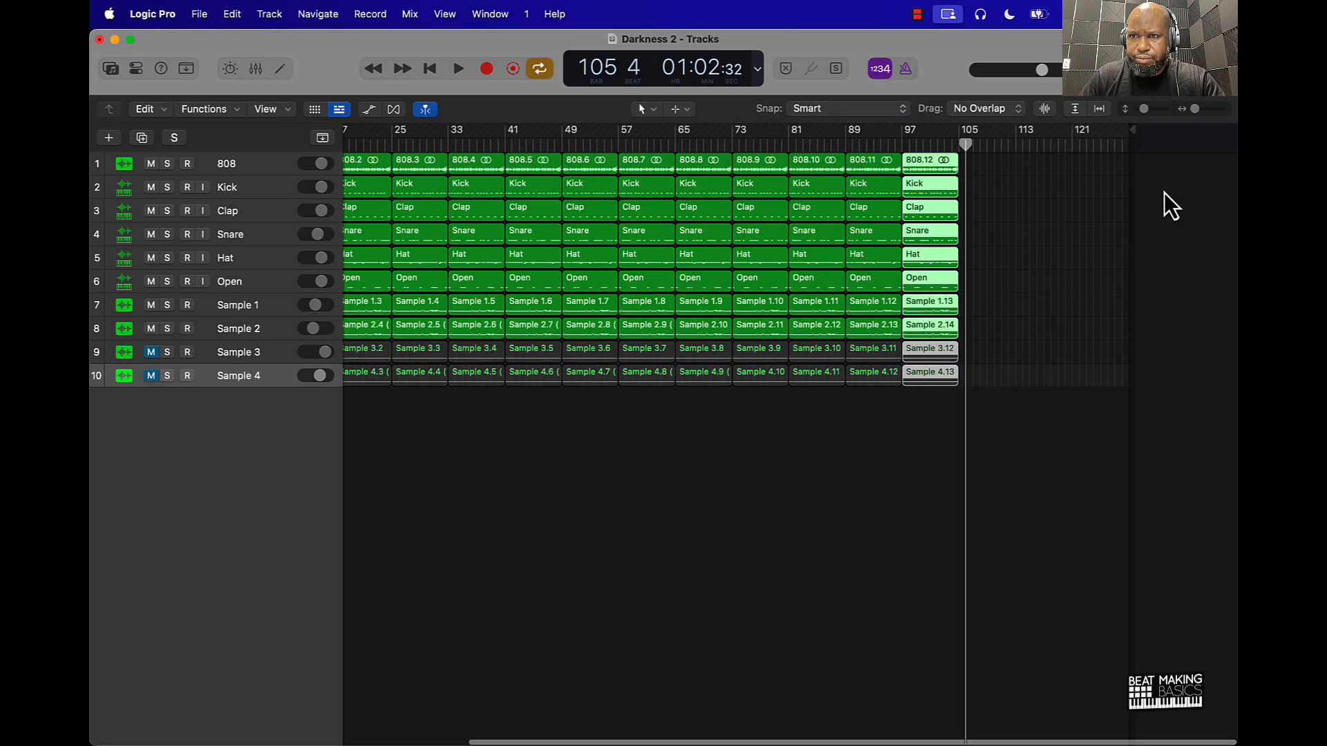
scroll(1169, 204, left, 4)
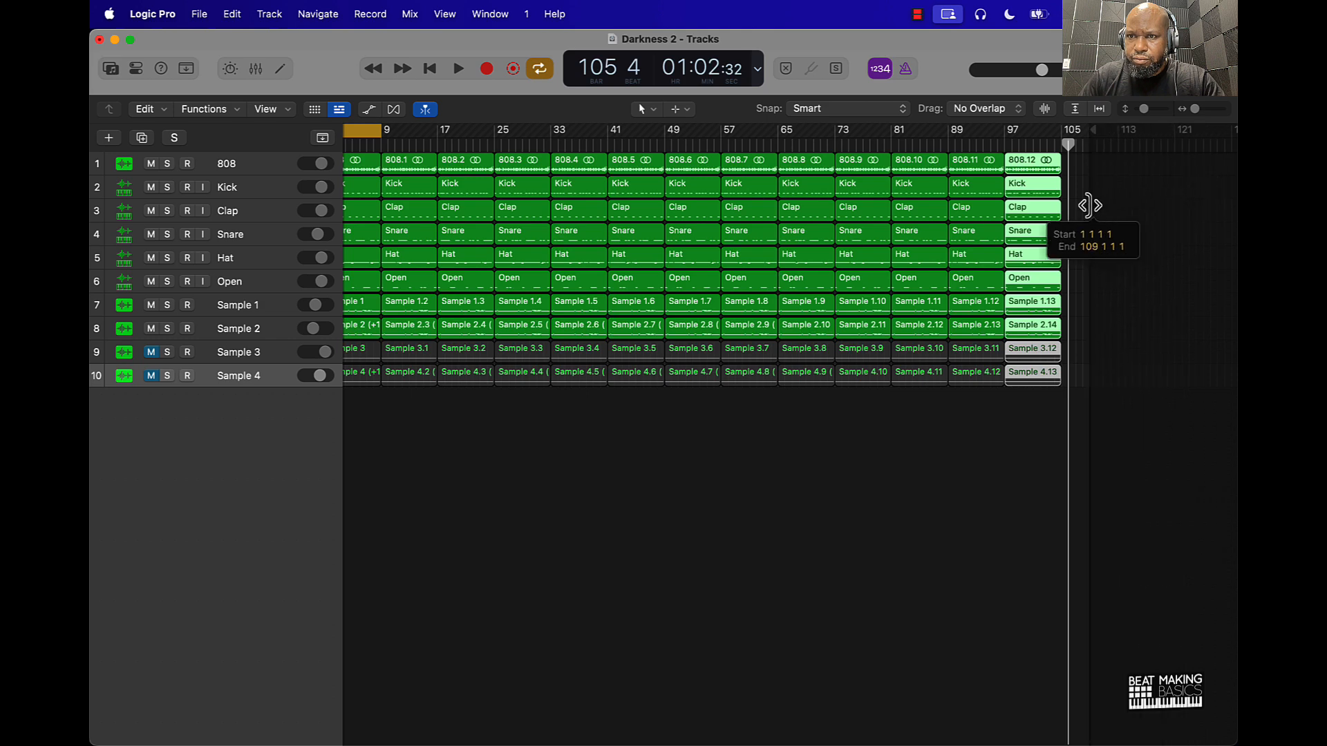
scroll(1070, 222, left, 1)
click(795, 437)
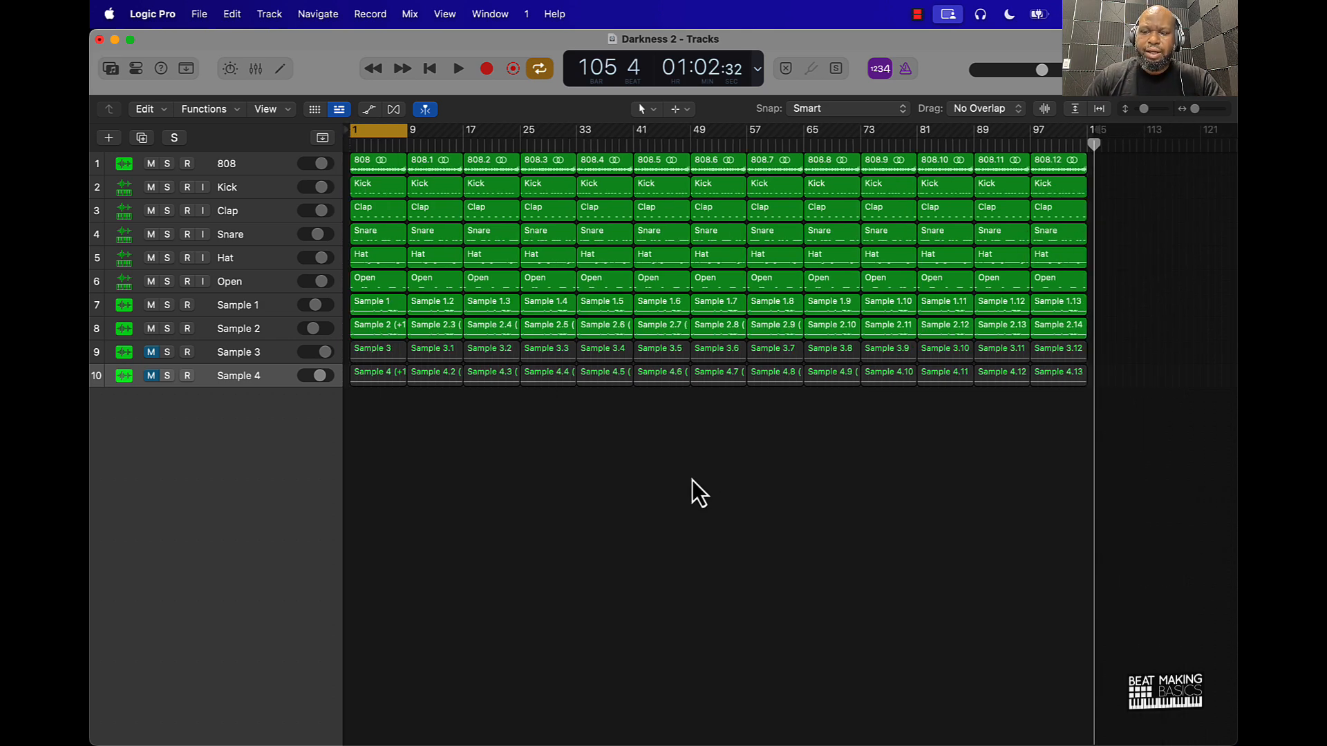
Return the playhead to the start of the project and mute every track except Sample 1
key(Return)
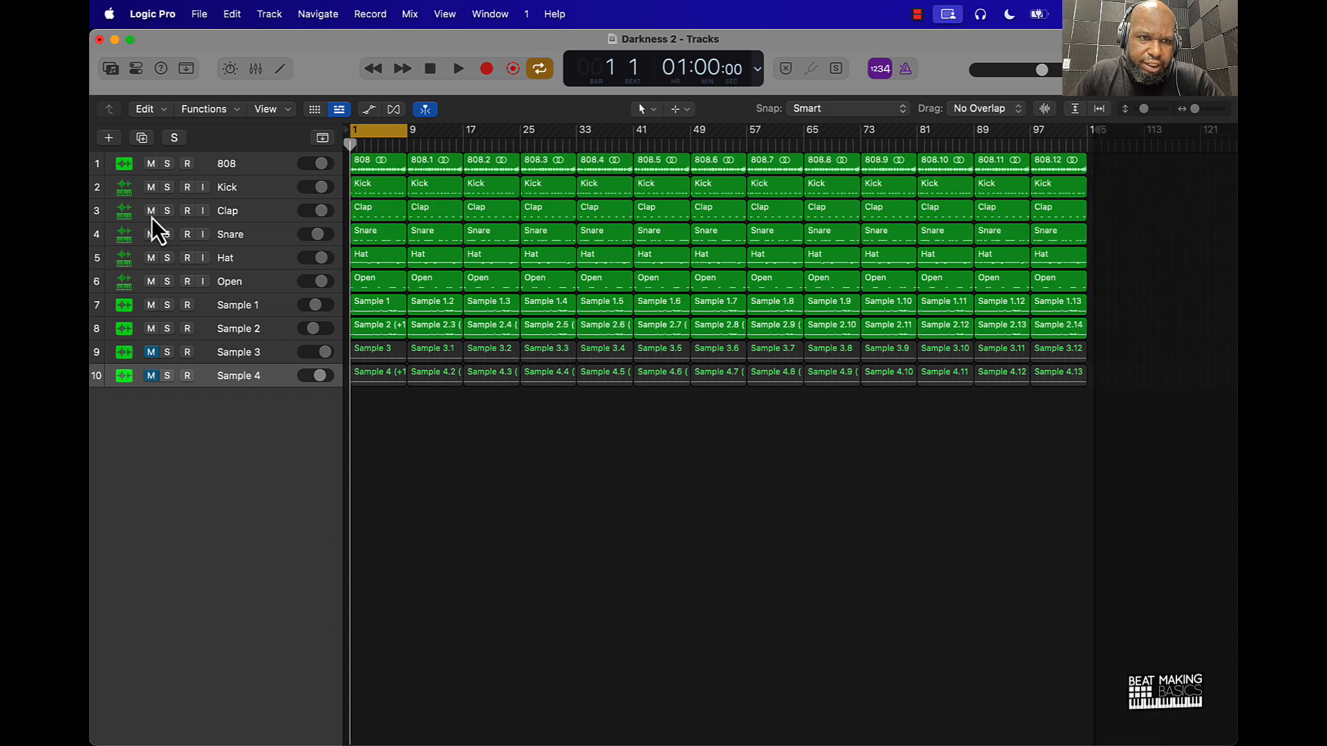
drag(150, 283, 151, 189)
click(150, 329)
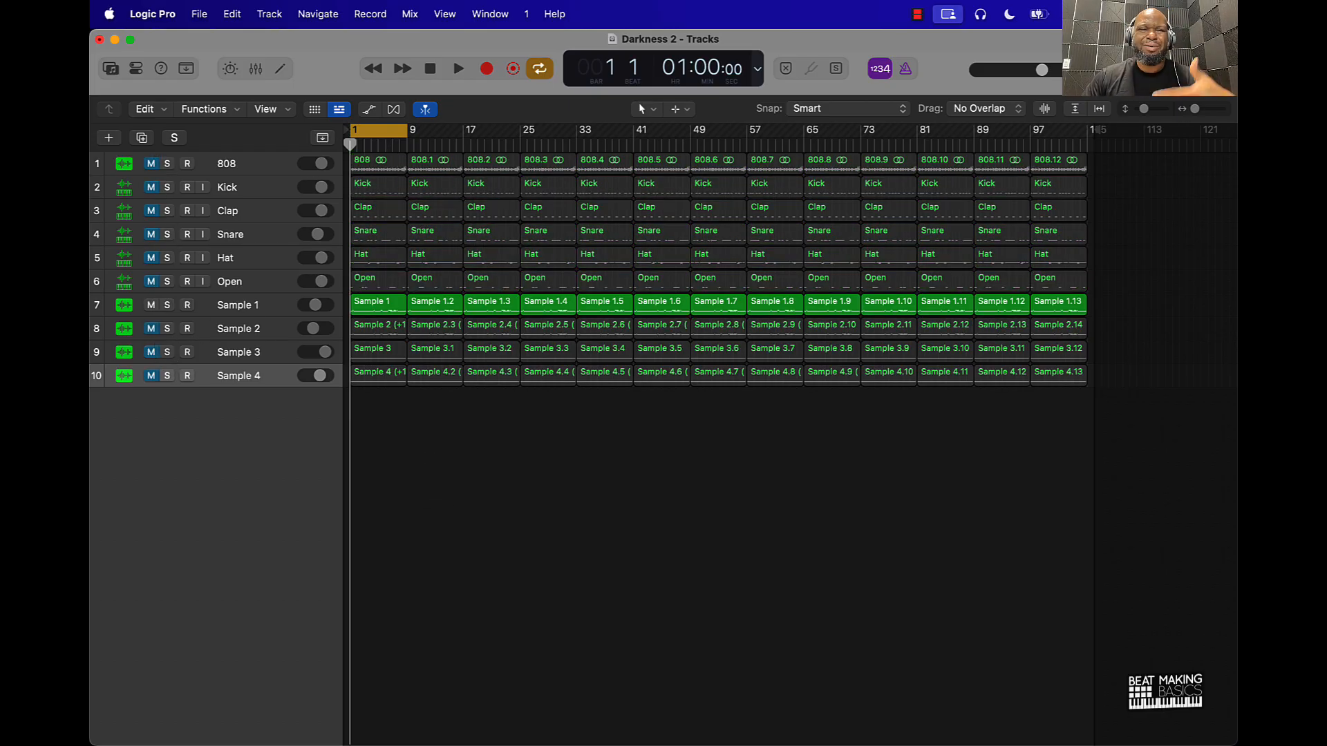
Turn off cycle mode and mute every track except Open
click(382, 130)
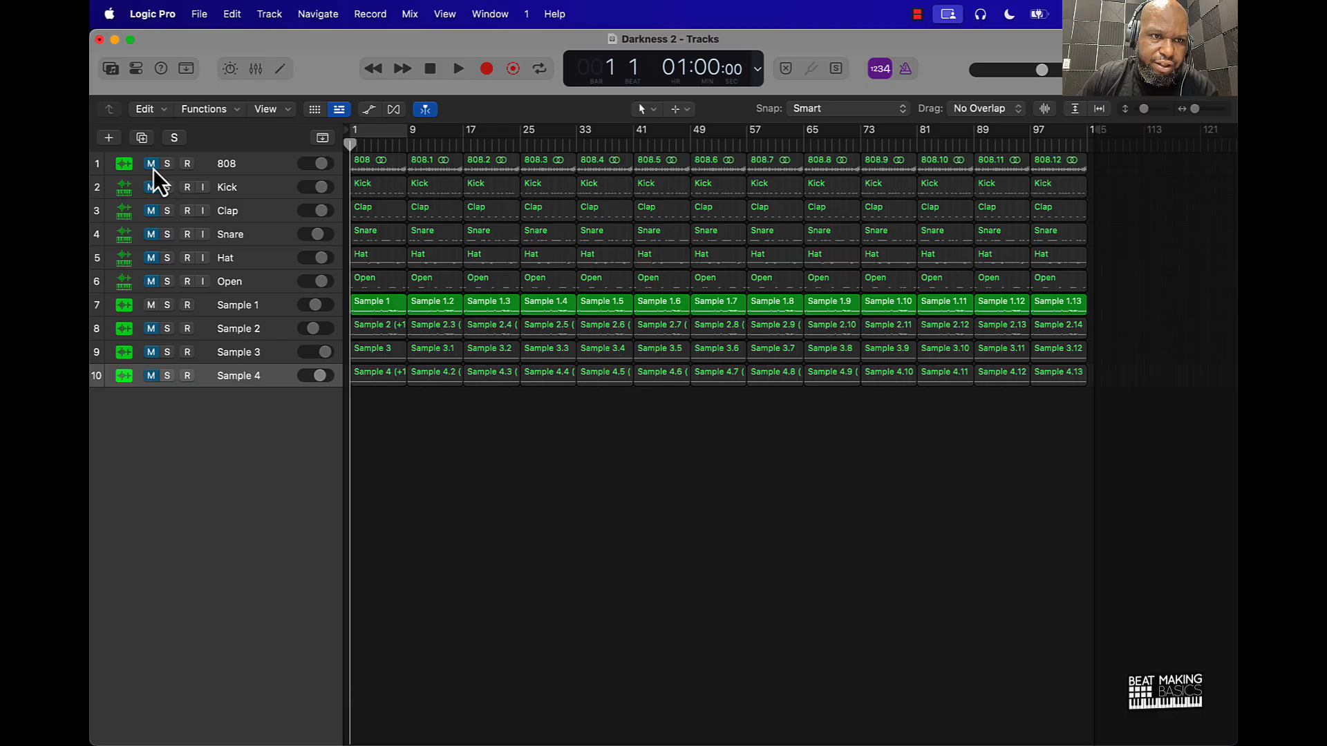
drag(152, 166, 143, 416)
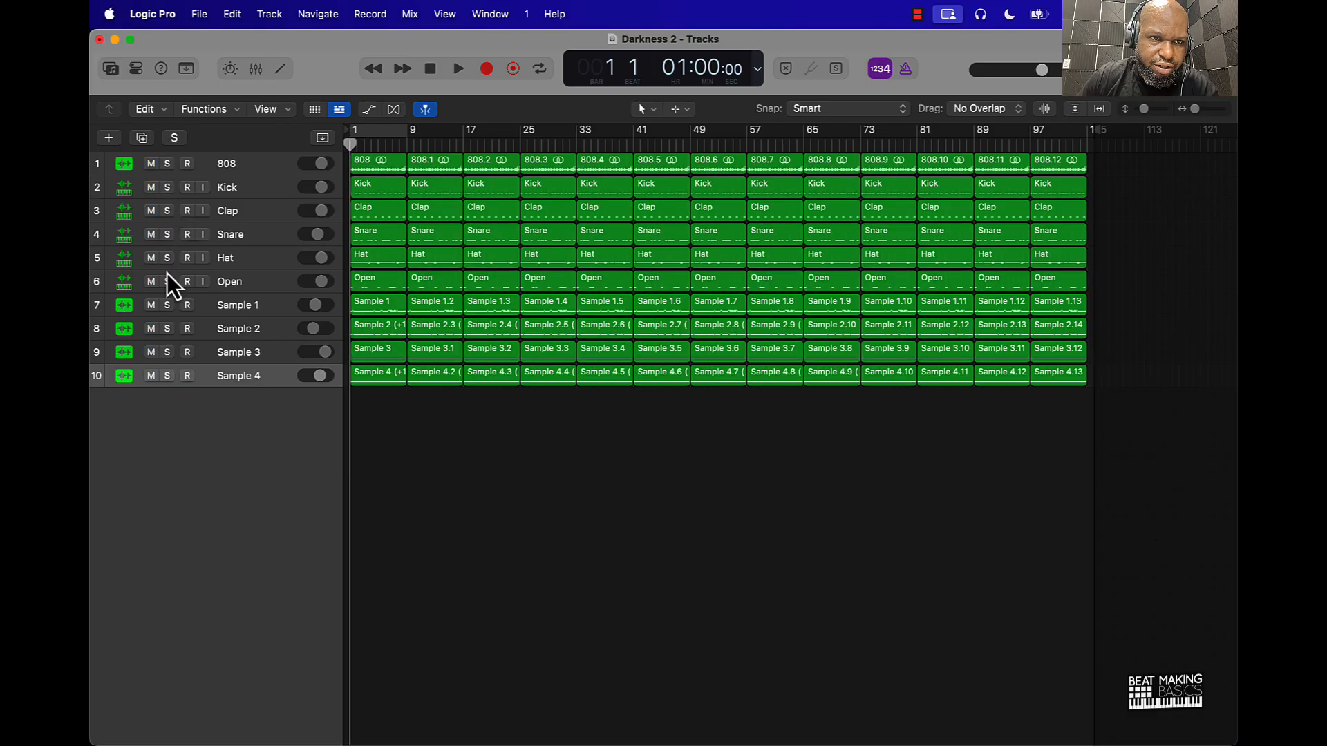
drag(152, 260, 158, 165)
drag(151, 309, 156, 421)
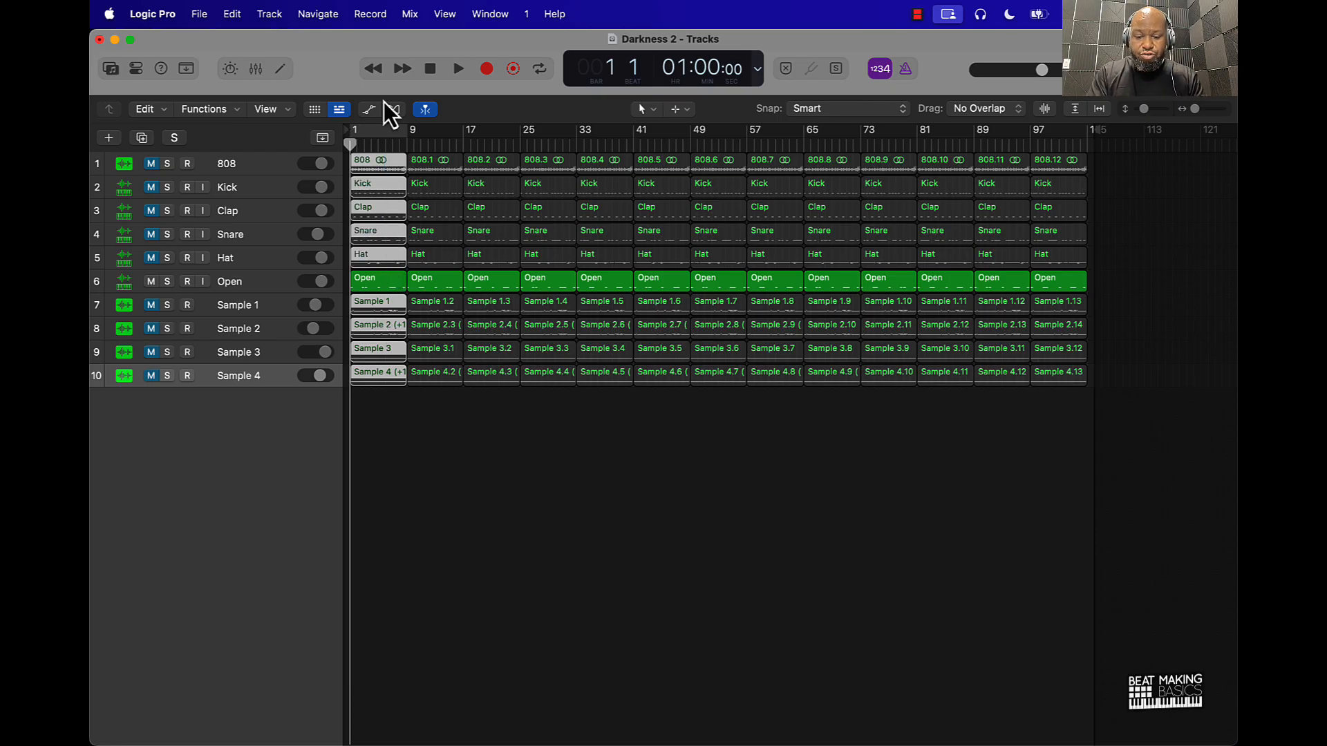
Try muting the first eight-bar regions of every track except Open
key(ctrl+m)
key(ctrl+m)
key(ctrl+m)
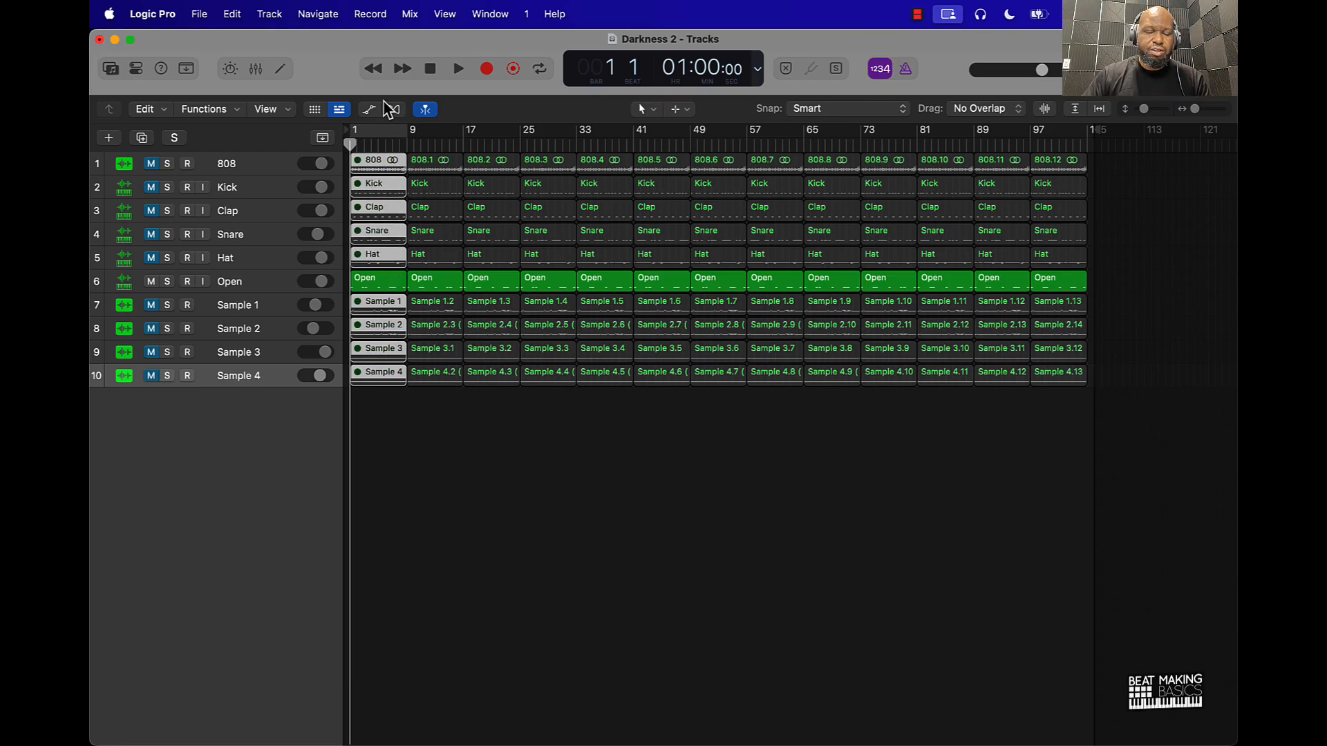
click(432, 475)
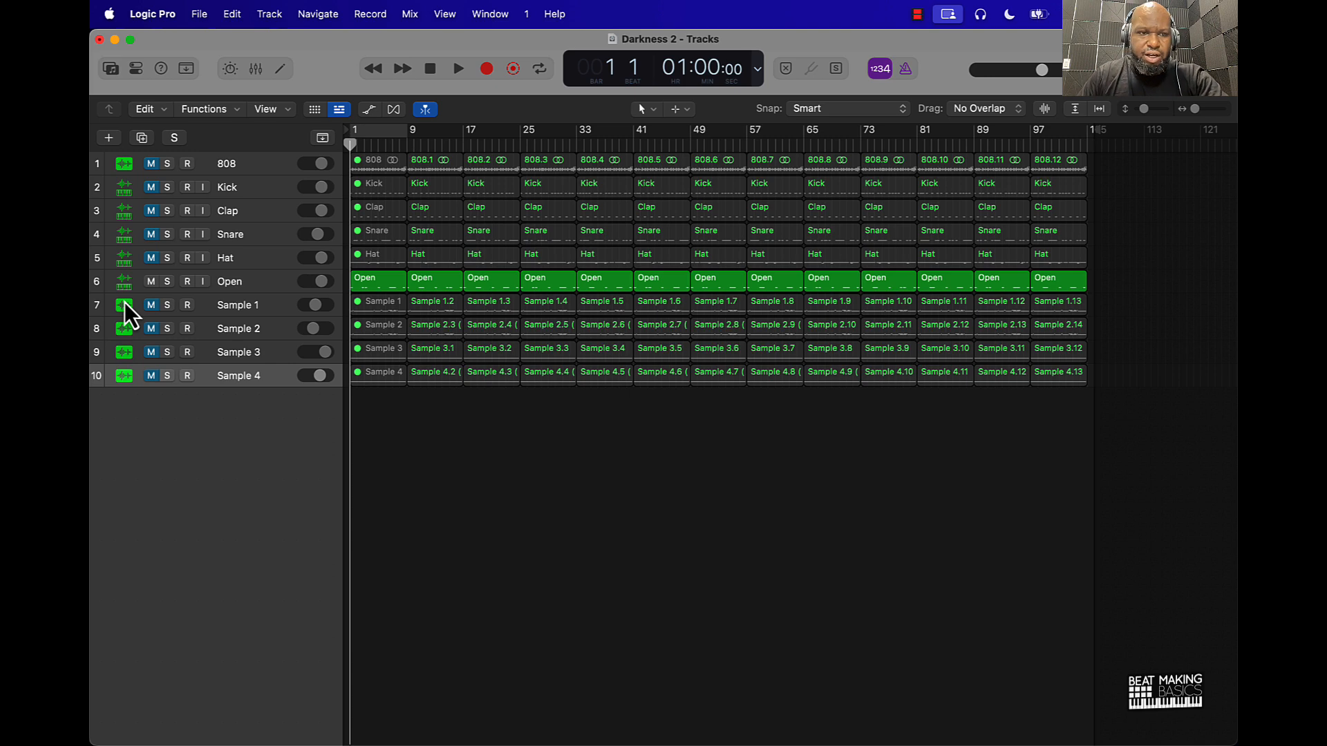
key(ctrl+z)
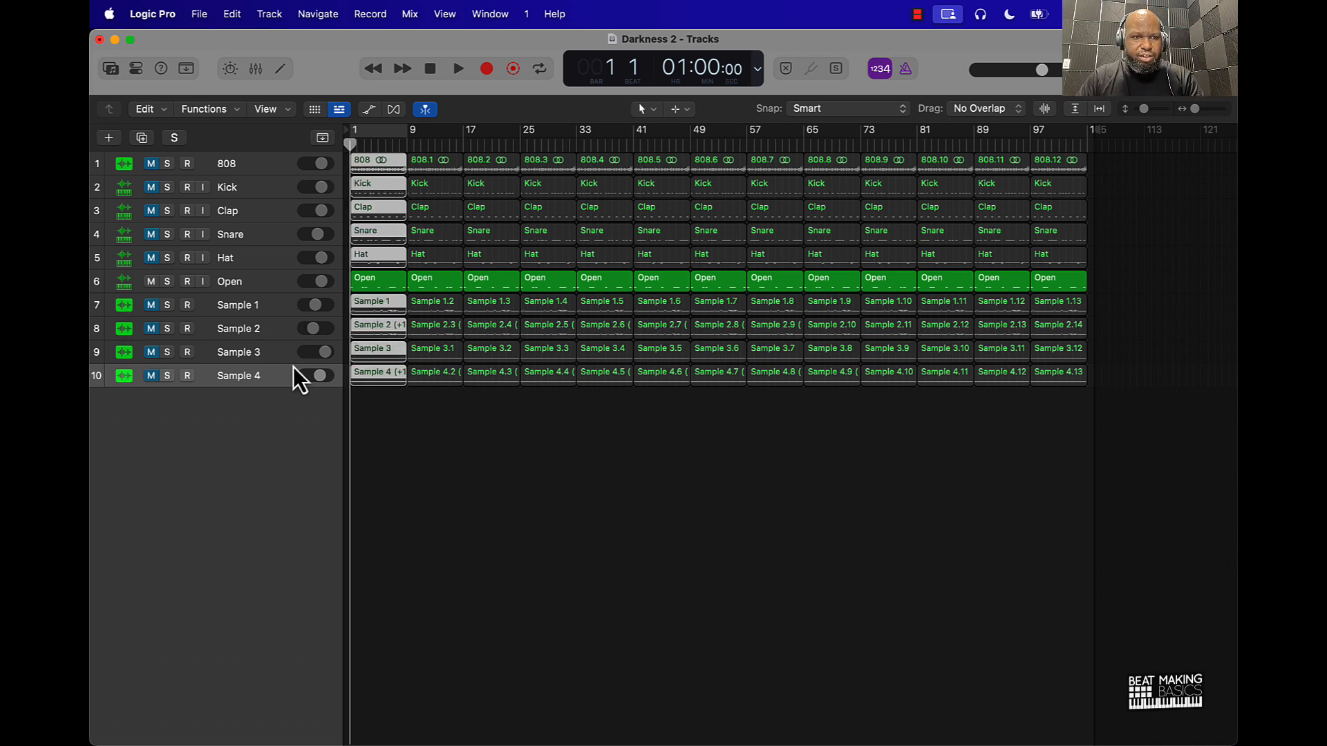
Leave Sample 1 as the only unmuted track and mute the first eight-bar regions of all the other tracks
click(156, 308)
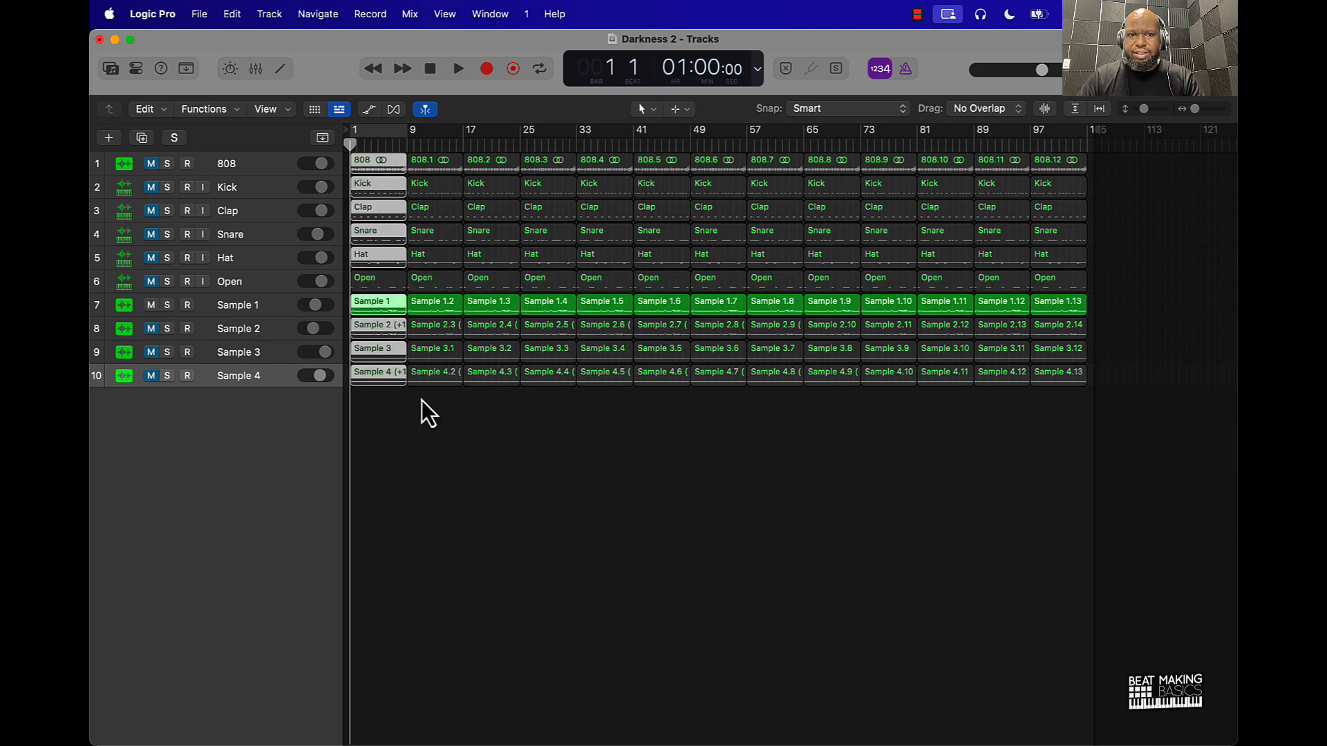
click(425, 408)
drag(383, 414, 366, 94)
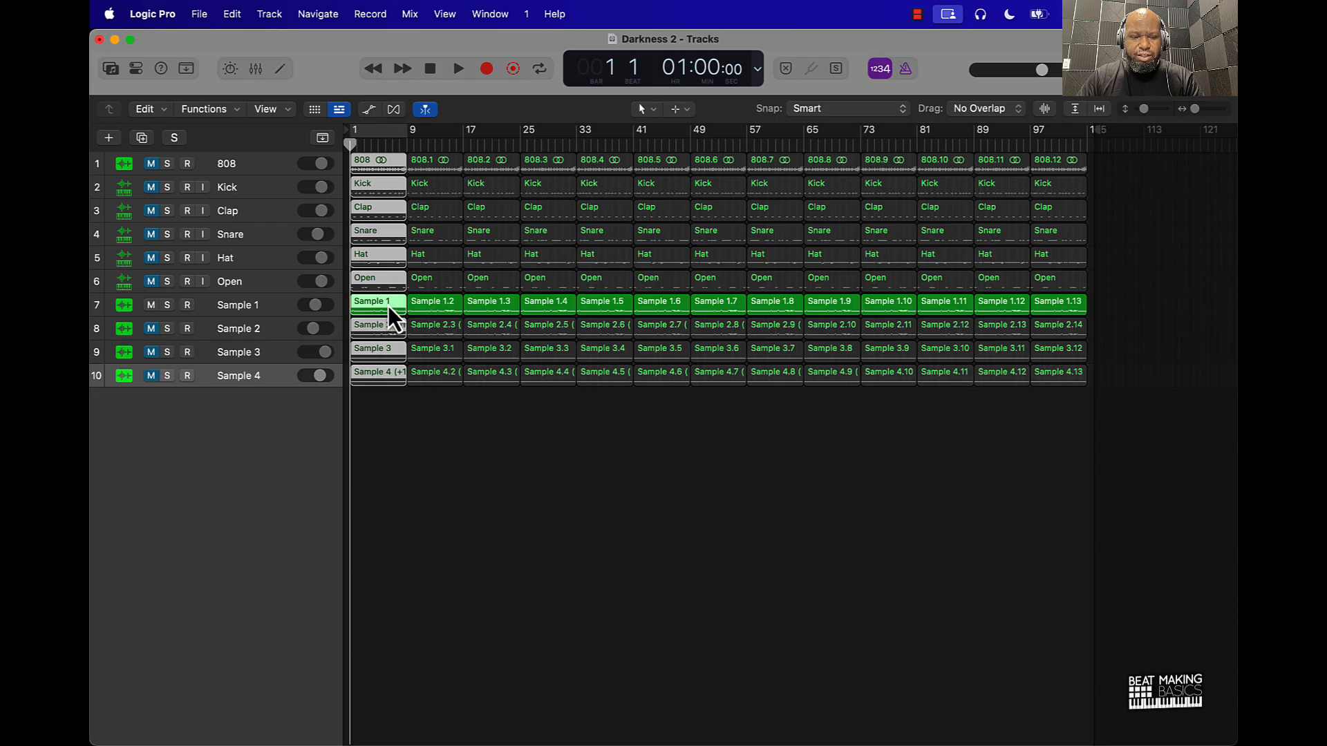
key(ctrl+m)
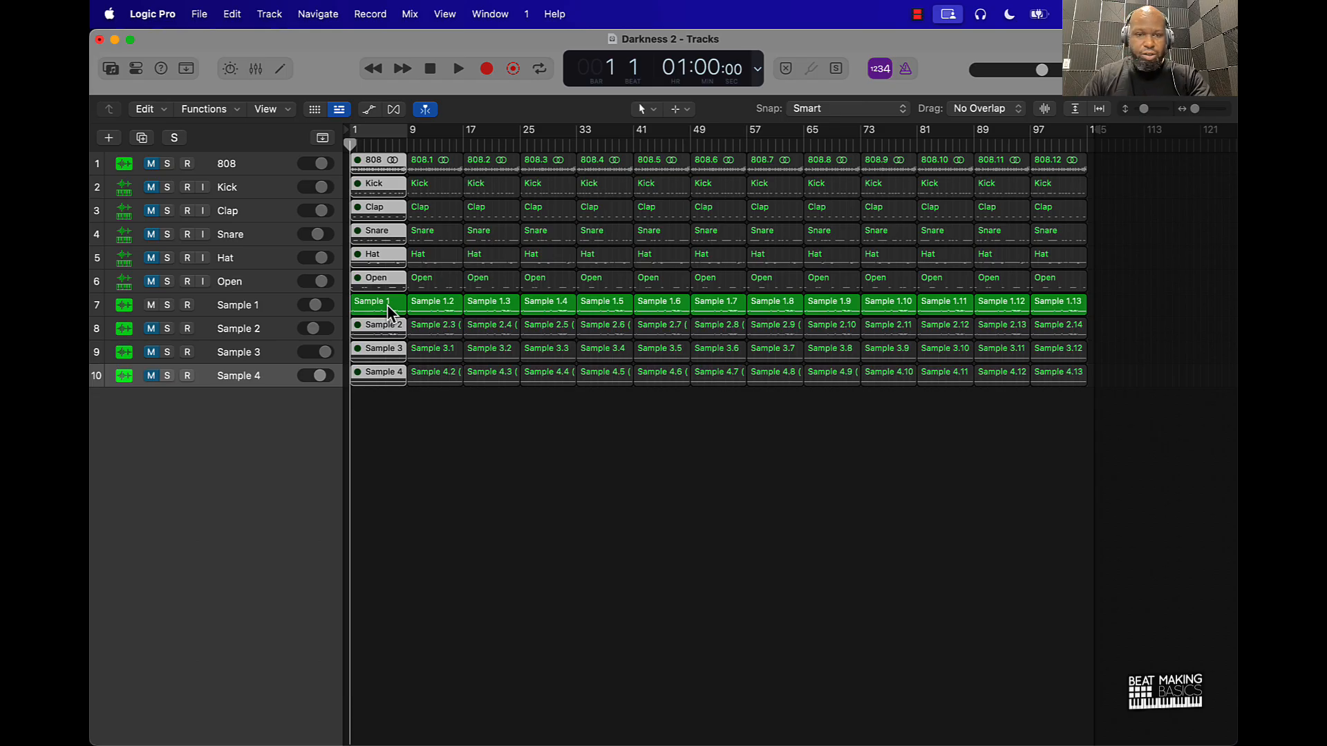
click(474, 450)
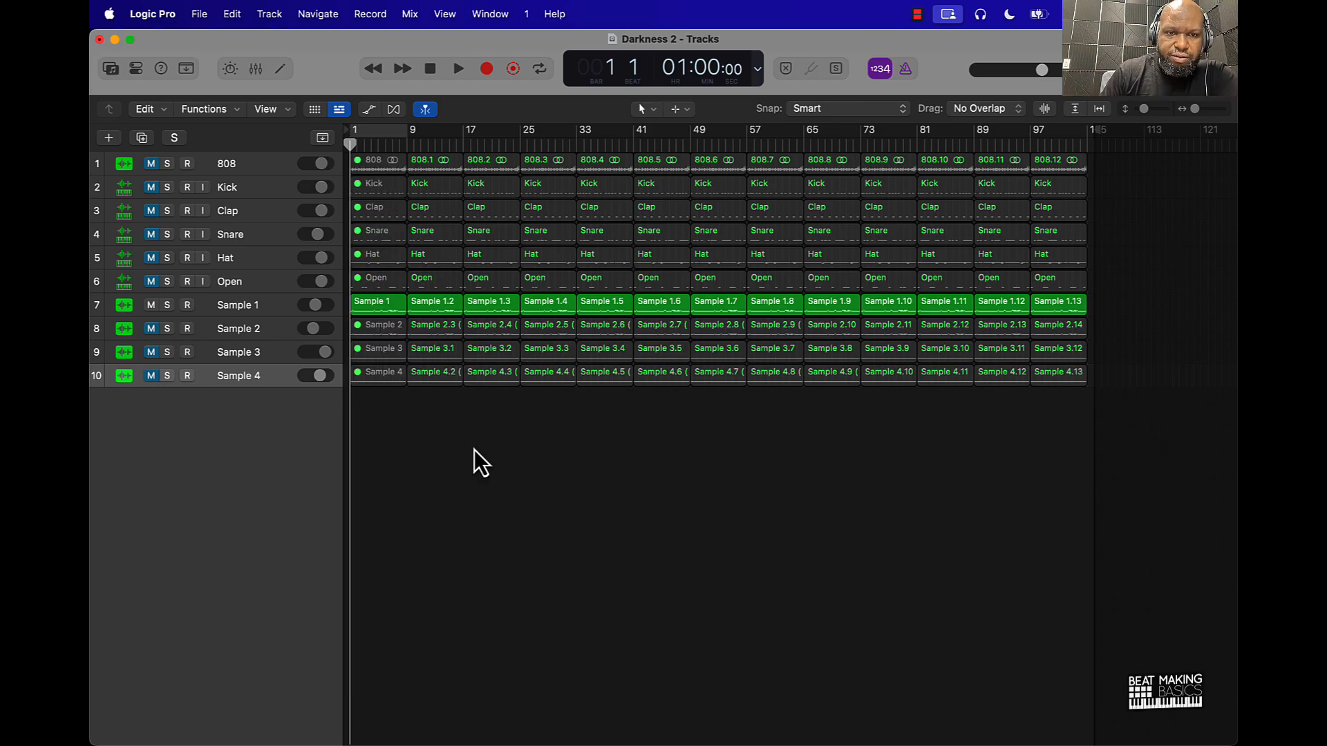
Play the arrangement from the start, raising the Sample 1 volume slightly and unmuting the 808 track
key(space)
drag(315, 309, 308, 329)
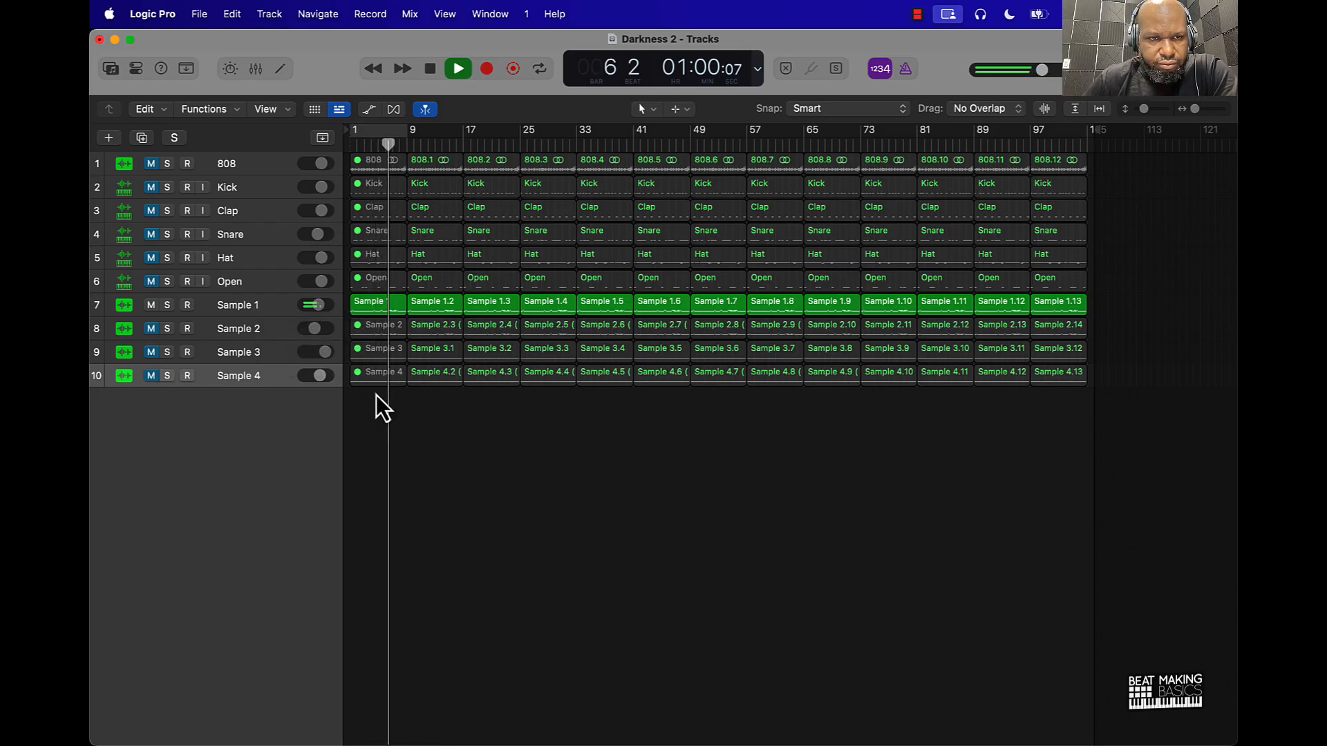
click(151, 164)
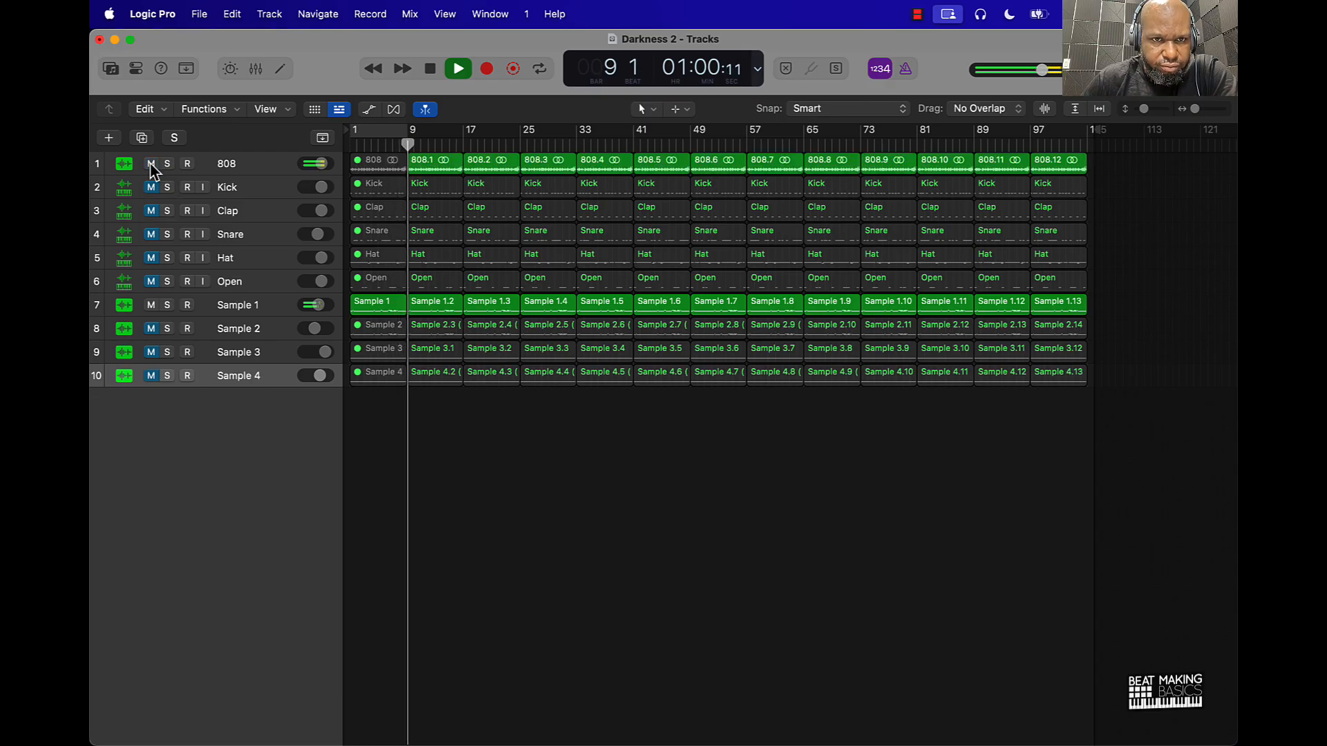
Mute the bar 9 regions of Kick, Clap, Snare, Hat, Open, Sample 2, Sample 3 and Sample 4
click(438, 187)
shift+click(434, 214)
shift+click(432, 238)
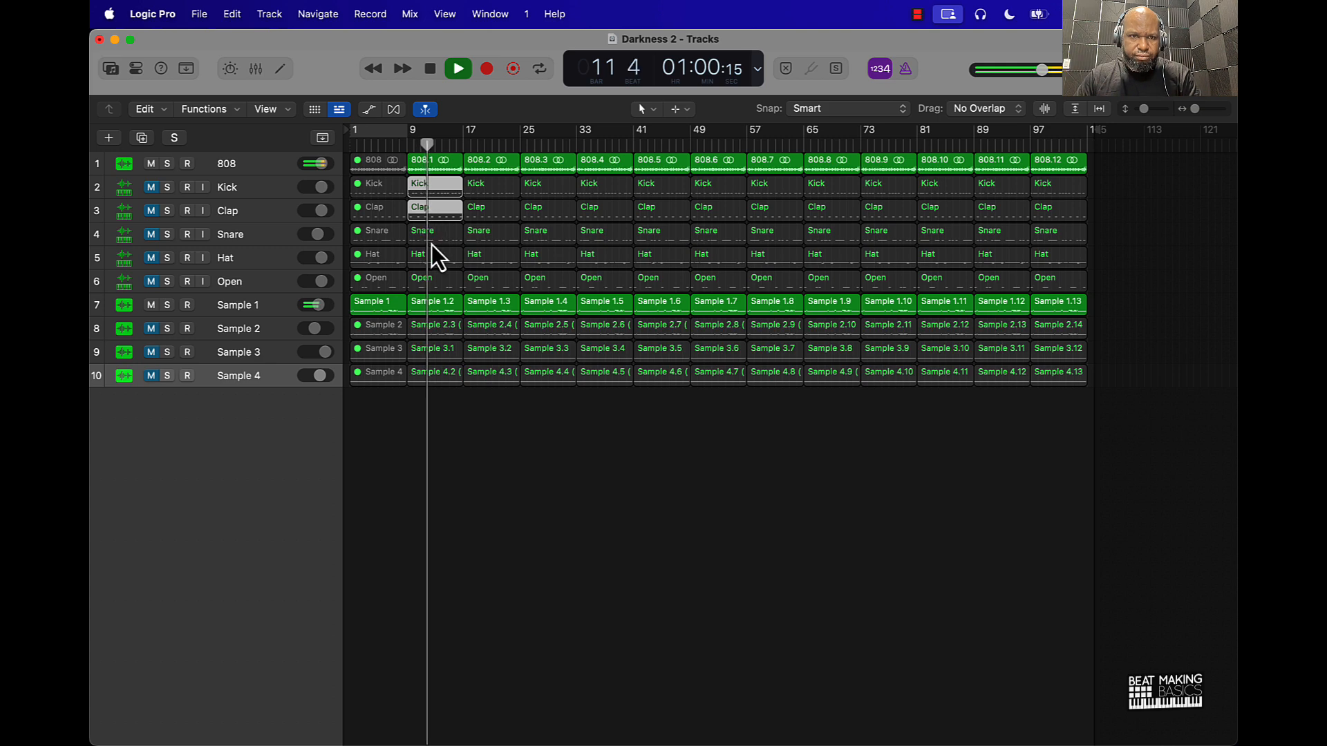
shift+click(434, 259)
shift+click(433, 282)
shift+click(428, 336)
shift+click(428, 349)
shift+click(425, 373)
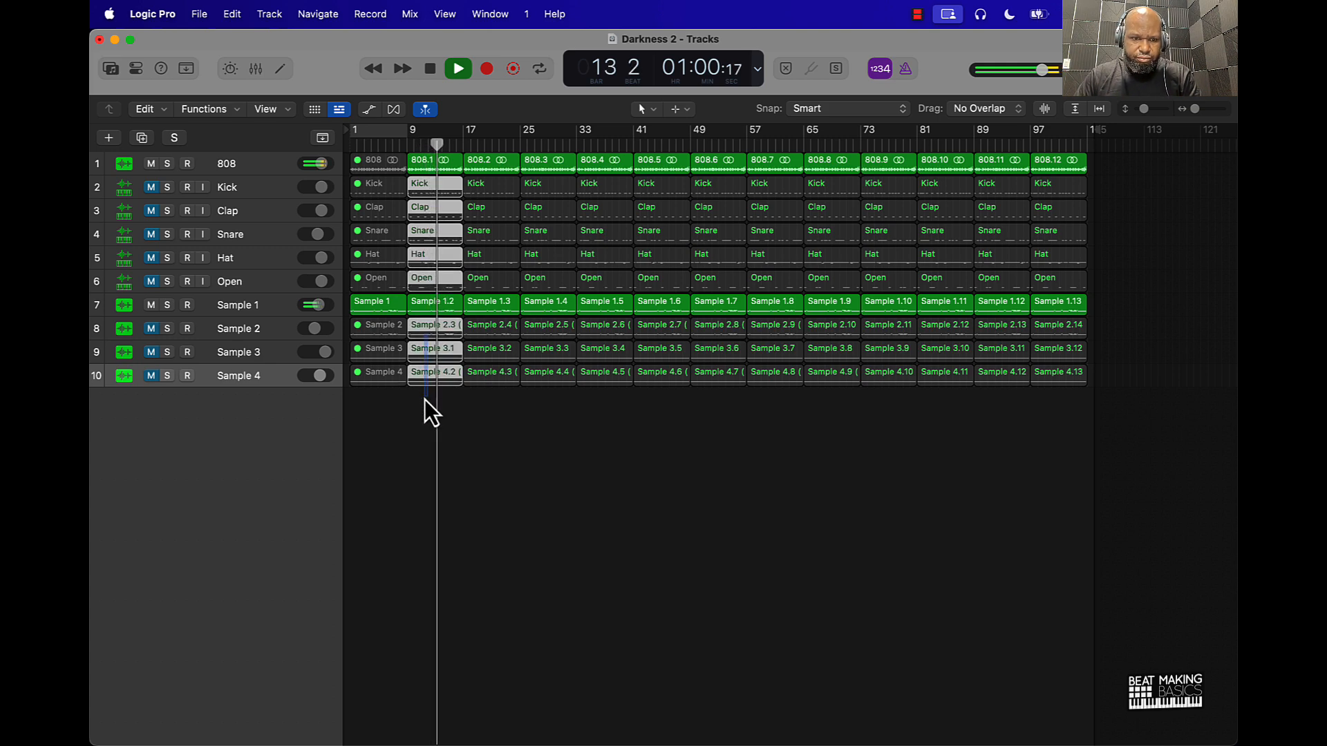
key(ctrl+m)
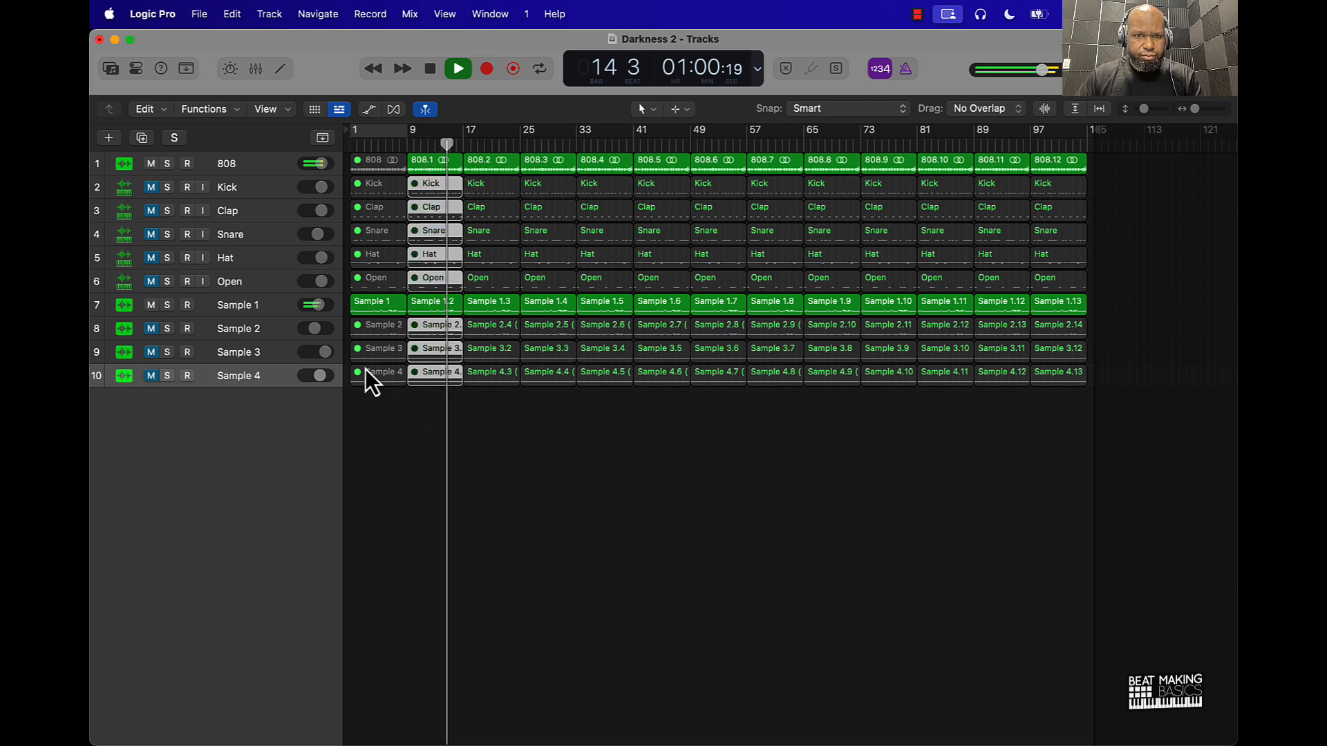
Unmute the Sample 2 track and the Kick, Clap, Snare, Hat and Open tracks, and clear the region selection
click(151, 329)
drag(152, 282, 141, 148)
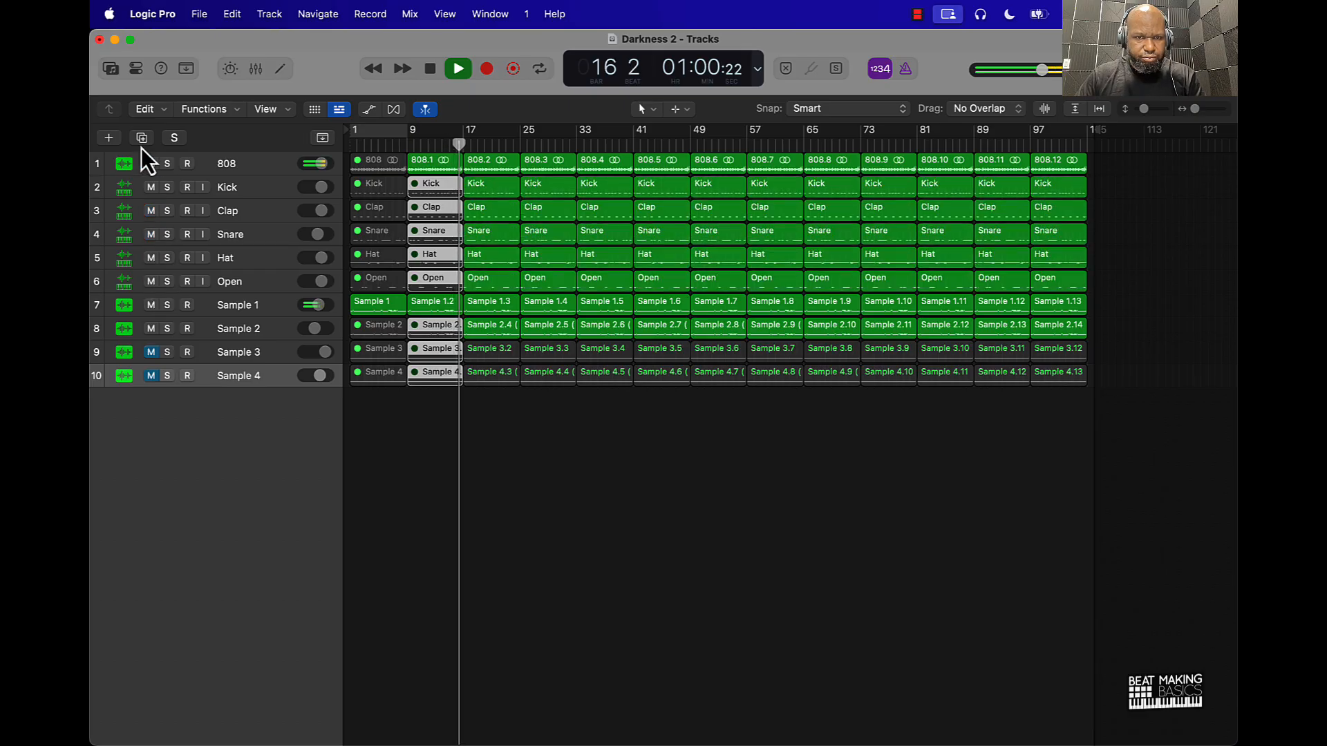
click(622, 470)
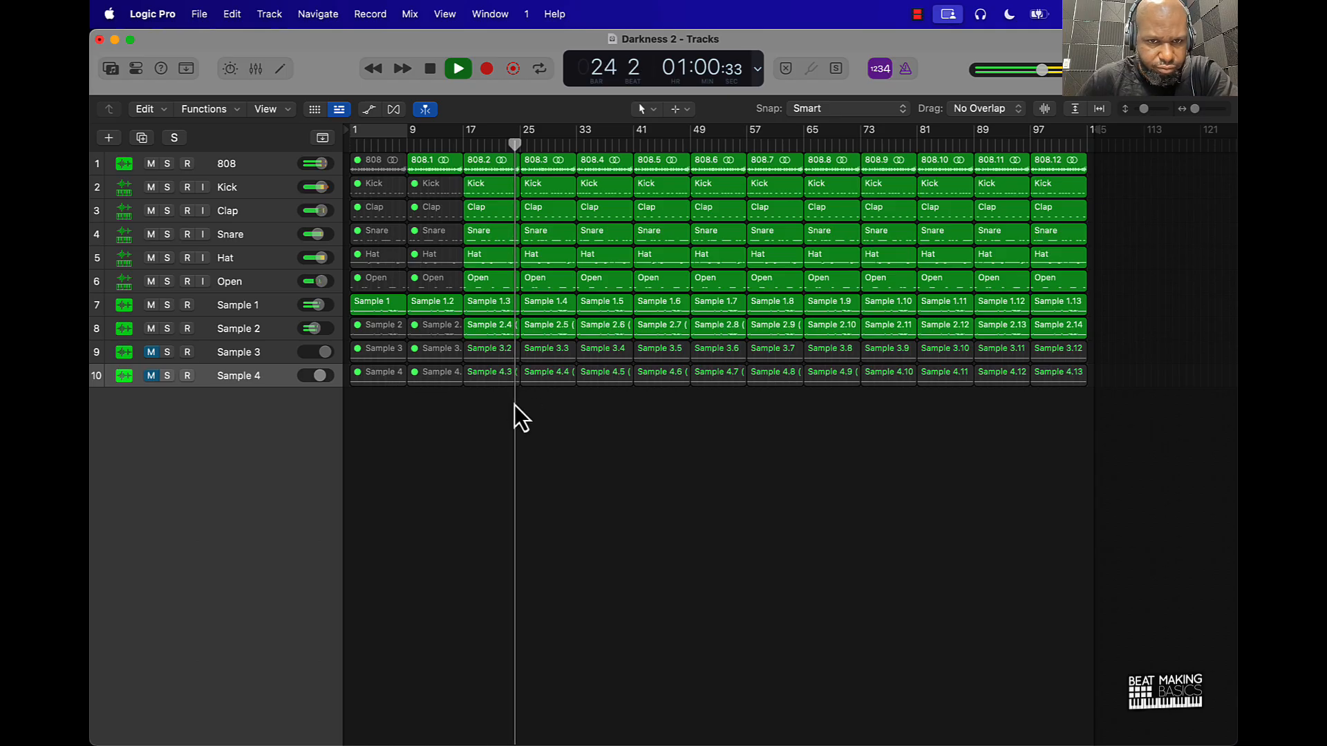
Stop playback and return the playhead to the start of the project
drag(487, 401, 541, 362)
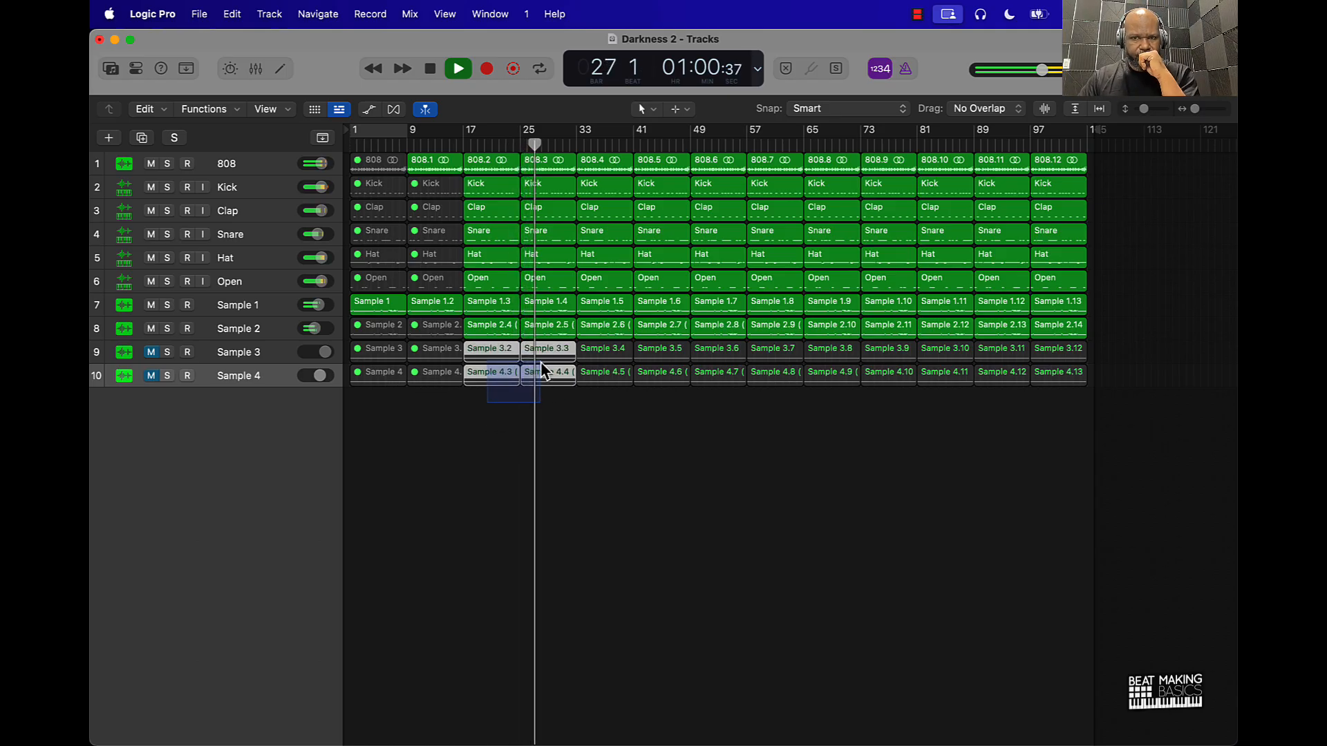
drag(541, 362, 541, 362)
key(space)
key(Return)
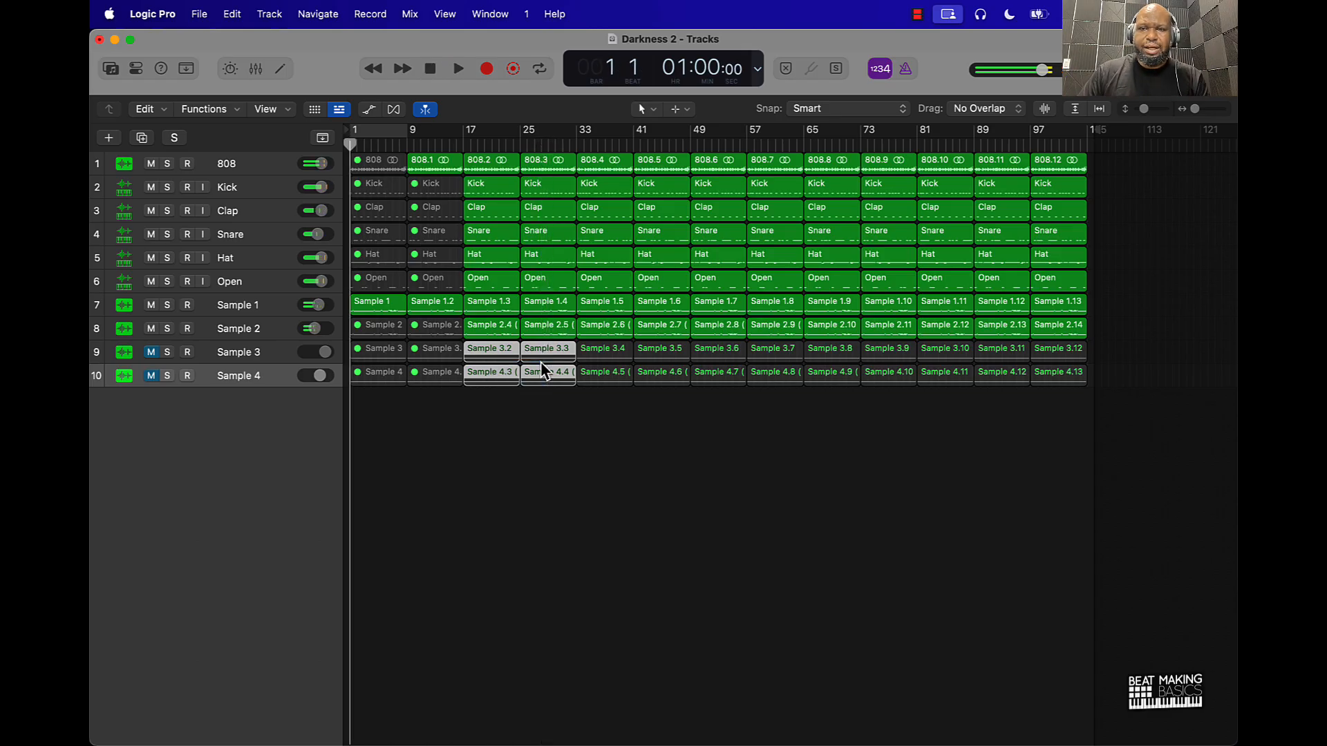
Restart playback and shorten the first 808 region so it begins at bar 5, then unmute it
click(544, 483)
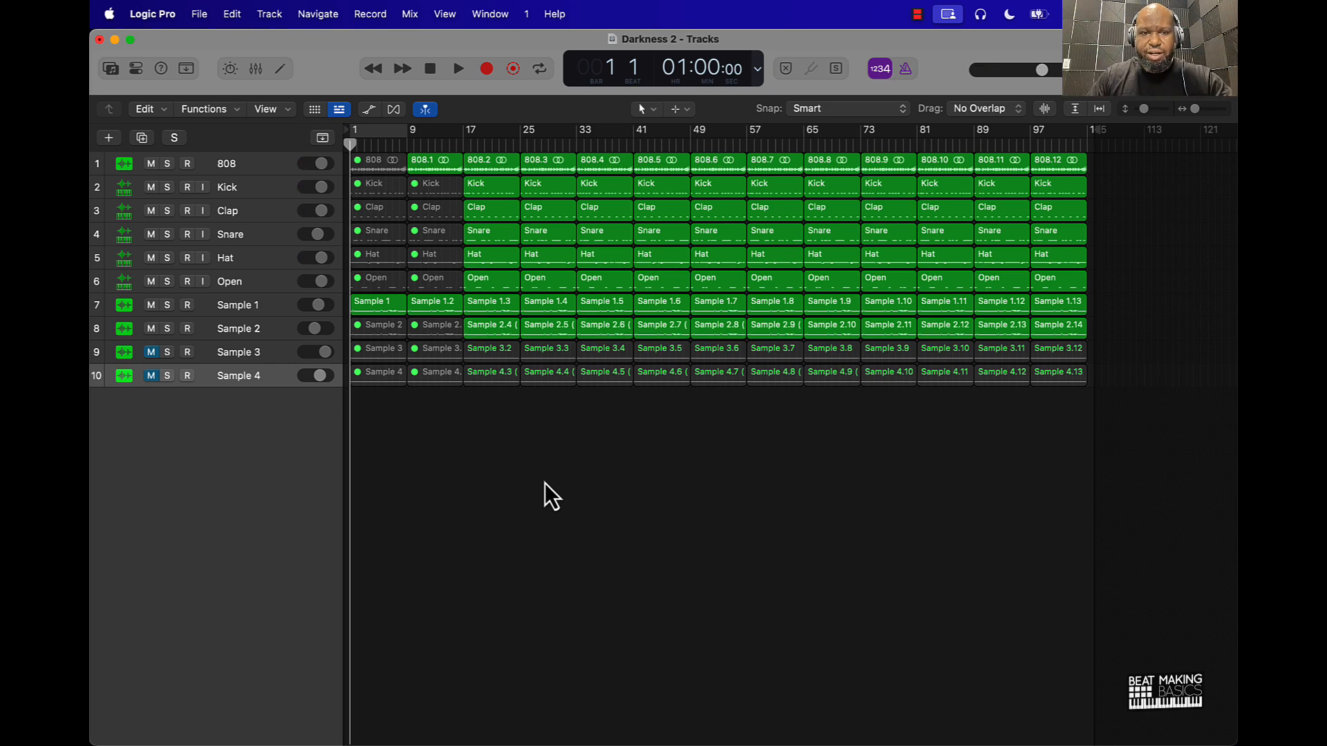
key(space)
drag(357, 164, 380, 163)
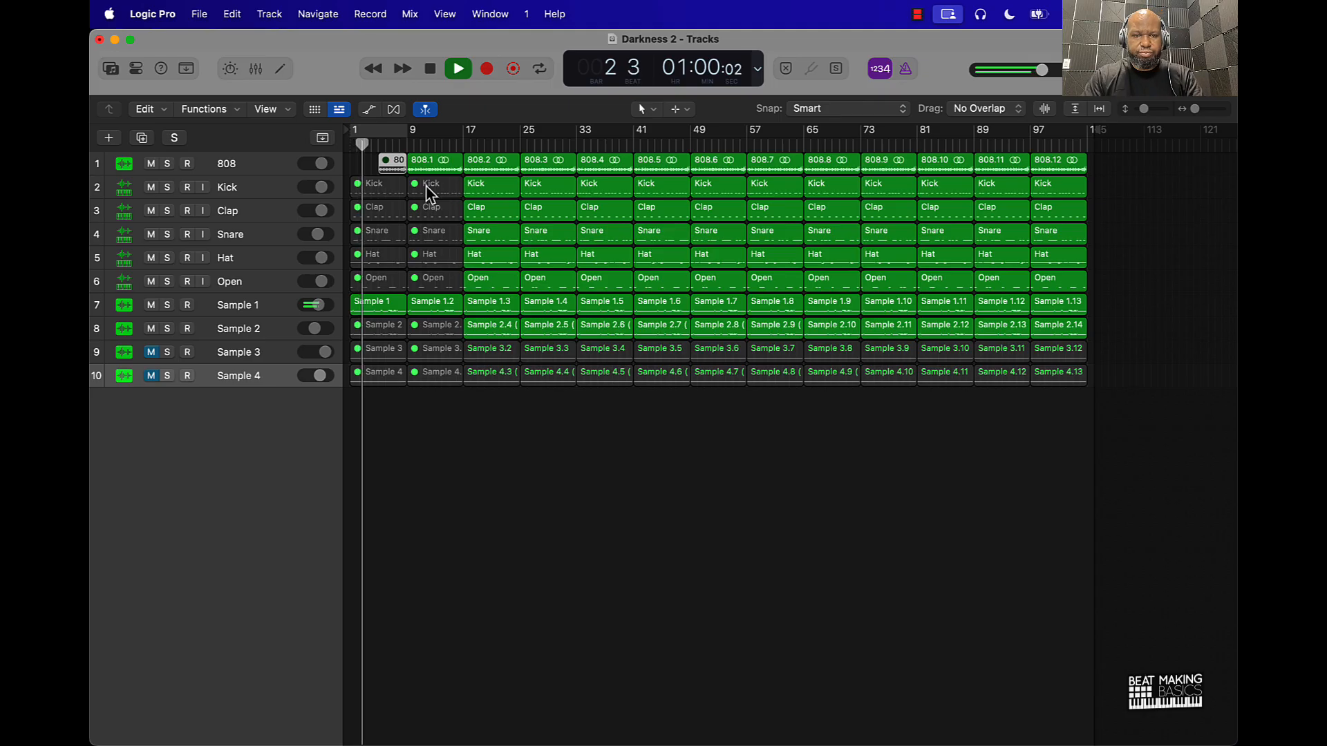
Unmute the bar 9 regions of Kick, Clap, Snare, Hat, Open and Sample 2, and clear the selection
click(426, 191)
shift+click(430, 206)
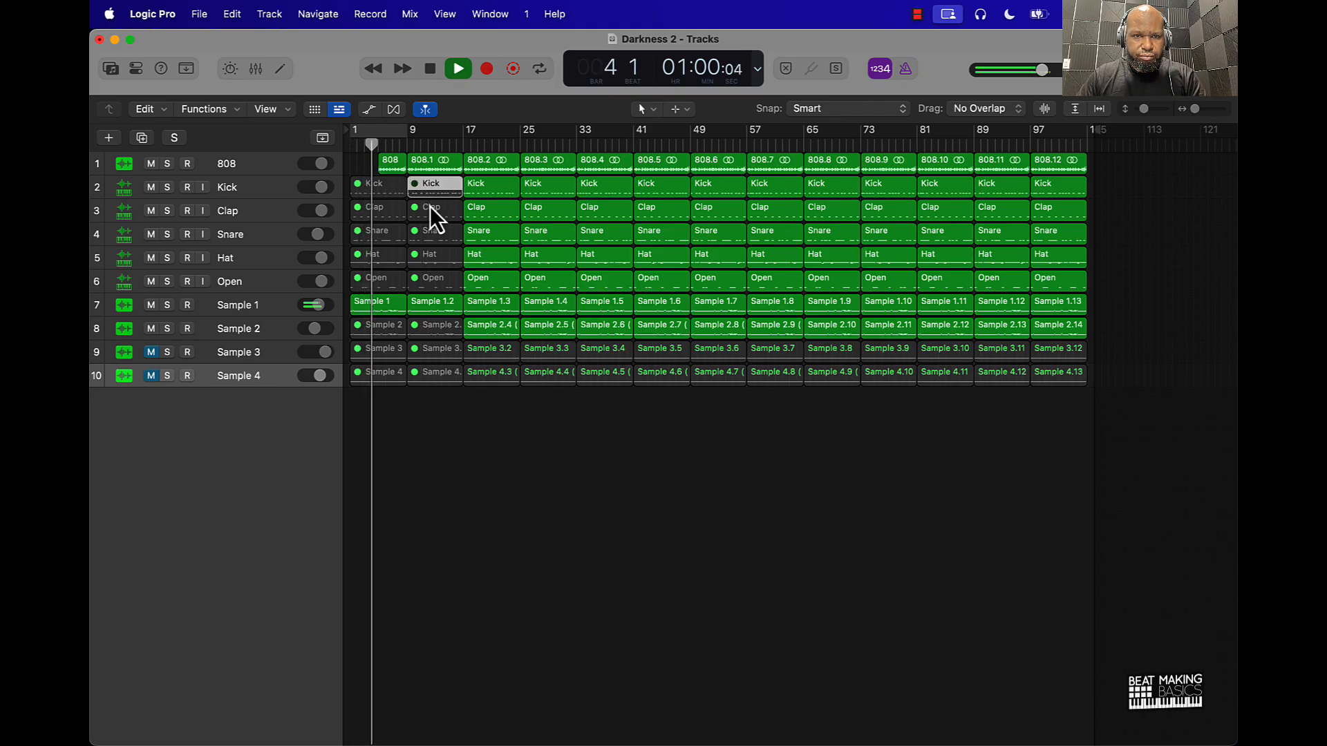
shift+click(429, 231)
shift+click(430, 256)
shift+click(429, 279)
shift+click(429, 331)
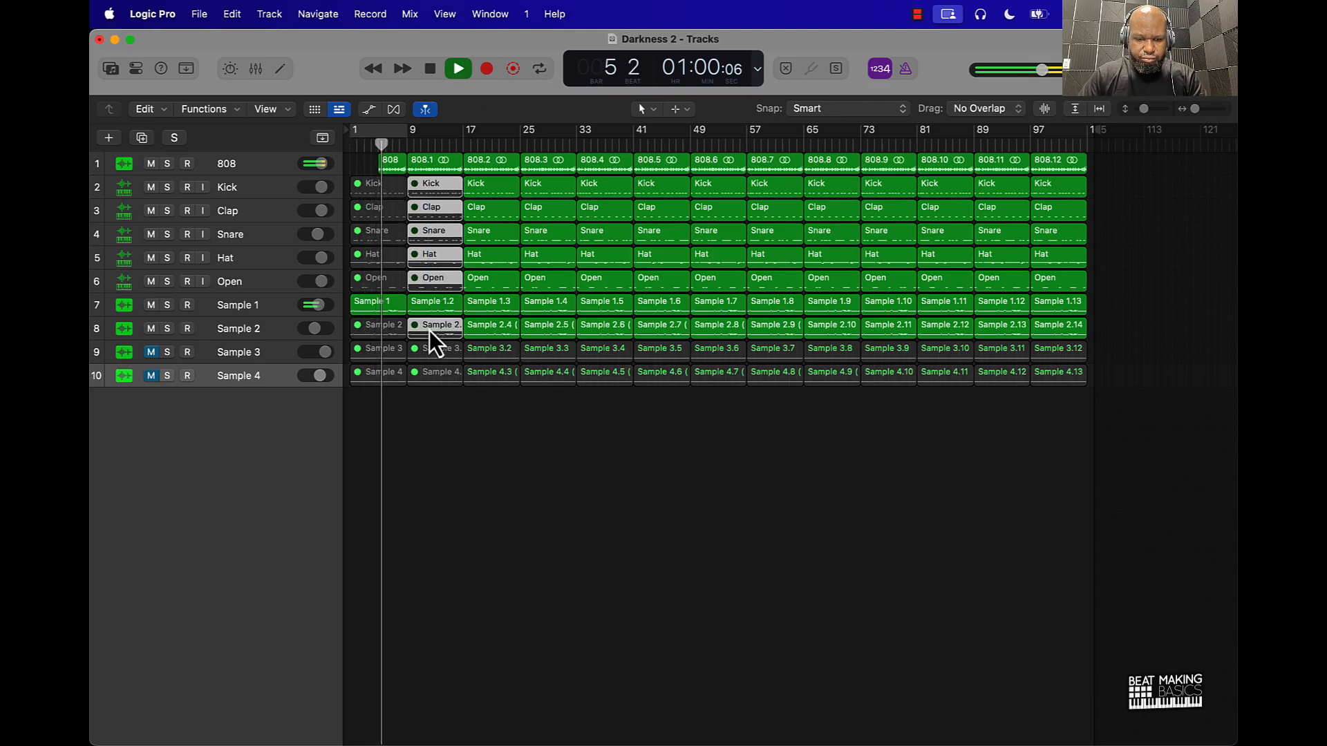
key(ctrl+m)
click(471, 456)
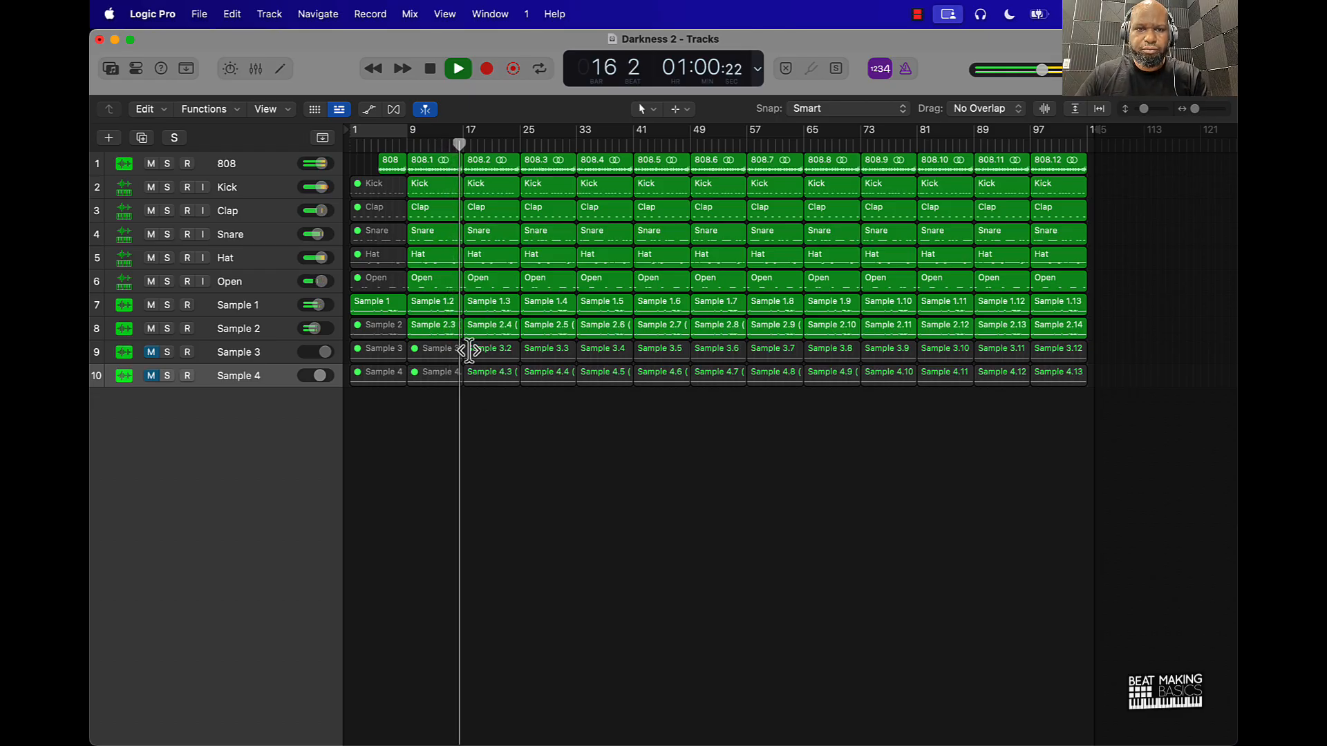
Restart playback from the beginning of the project and raise the 808 track volume slightly
key(space)
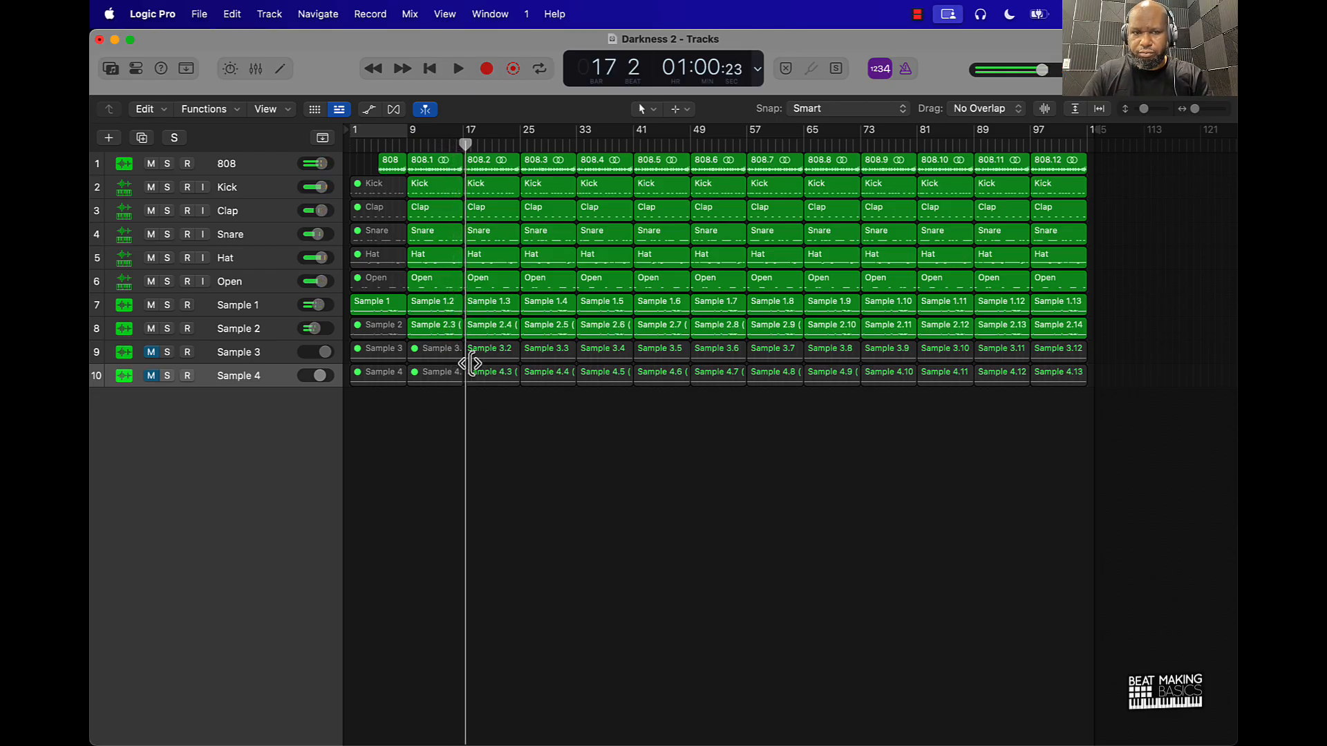
key(Return)
key(space)
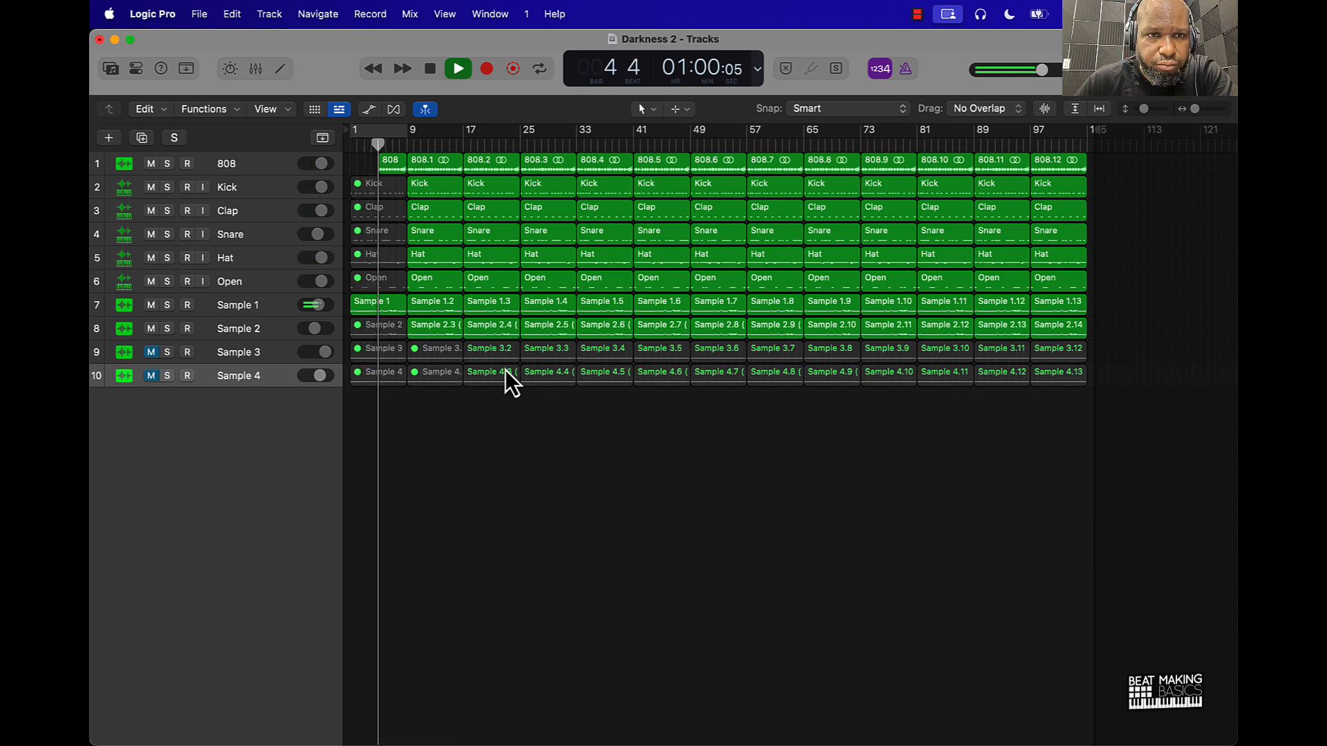
drag(322, 163, 323, 163)
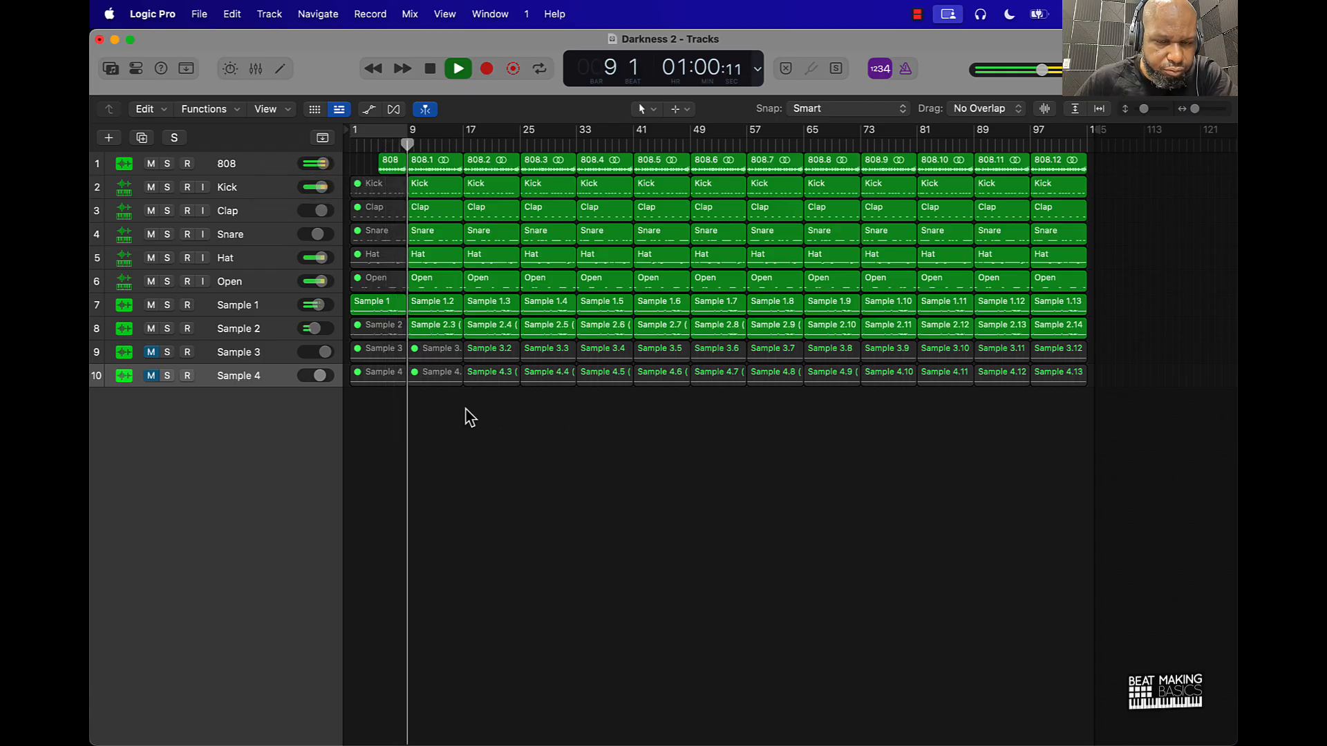
Mute the Sample 1 and Sample 2 regions that start at bar 17
click(483, 326)
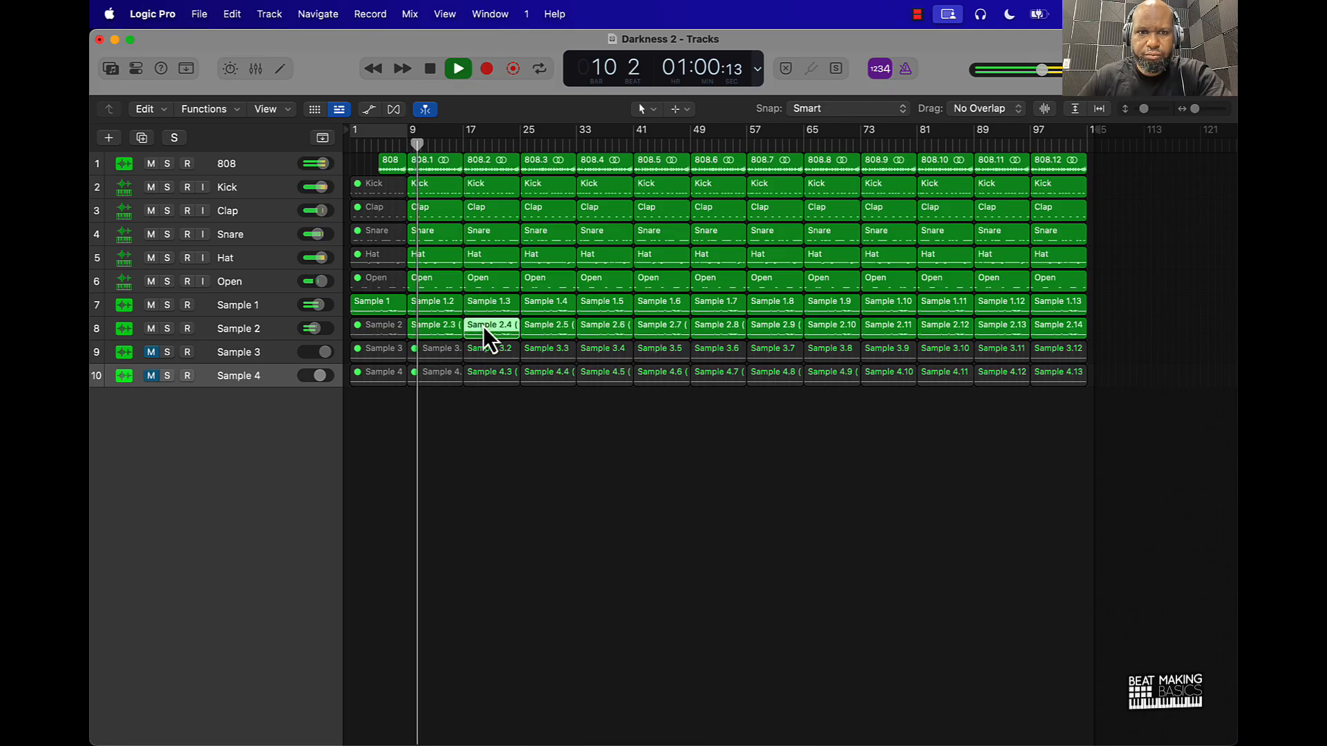
shift+click(485, 313)
key(ctrl+m)
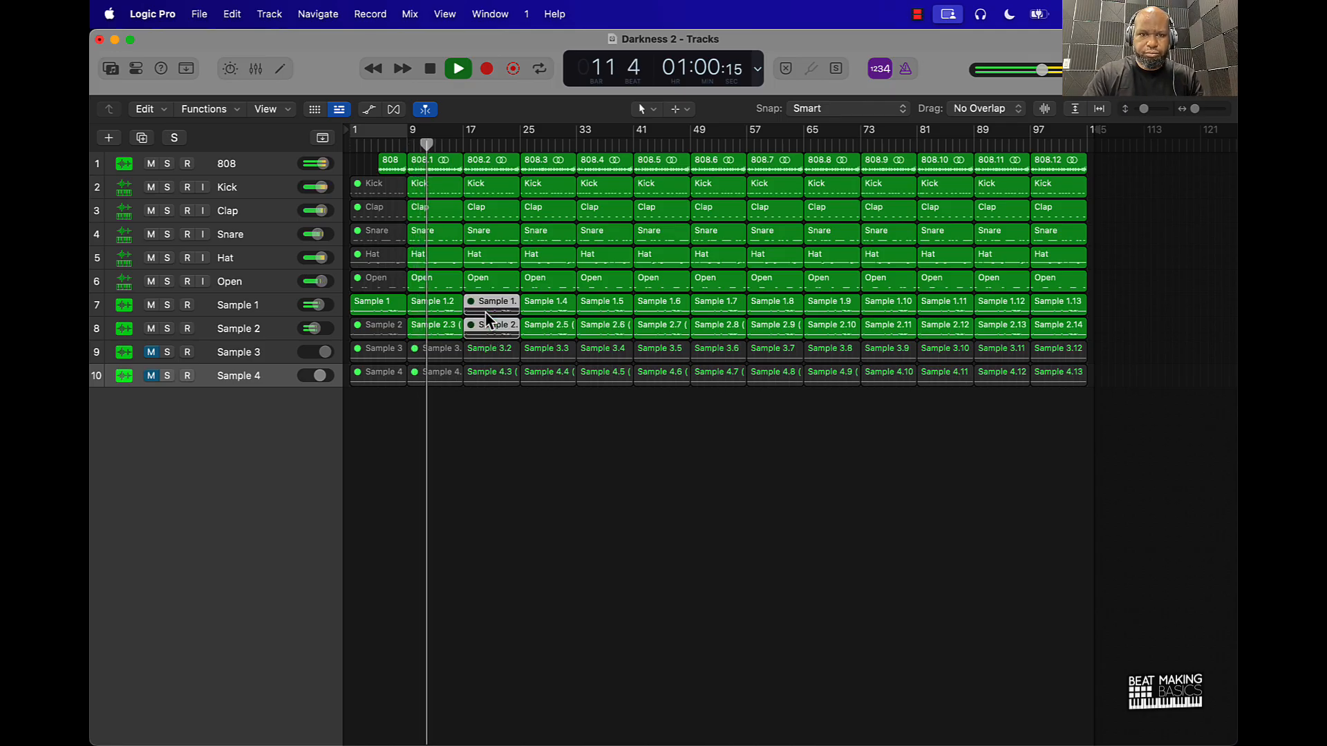
click(493, 461)
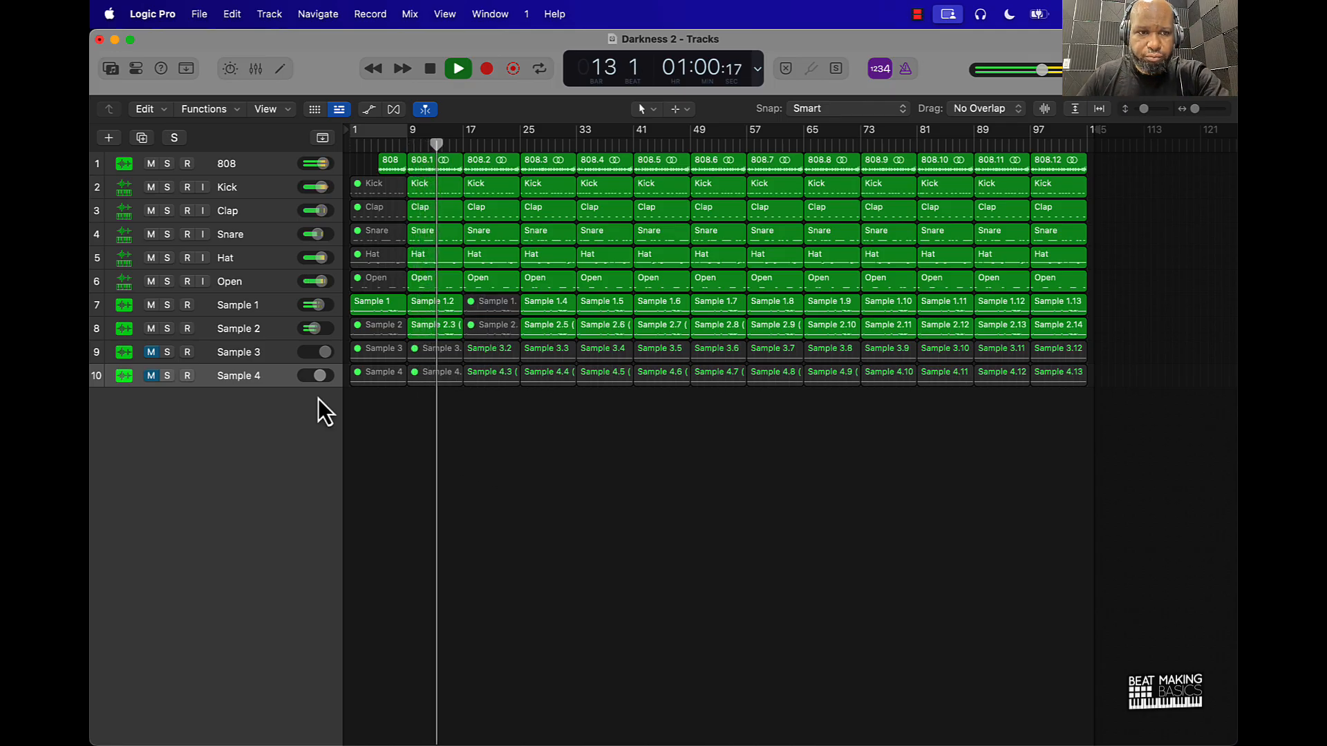
Unmute the Sample 3 track and mute the Kick region that starts at bar 17
click(151, 351)
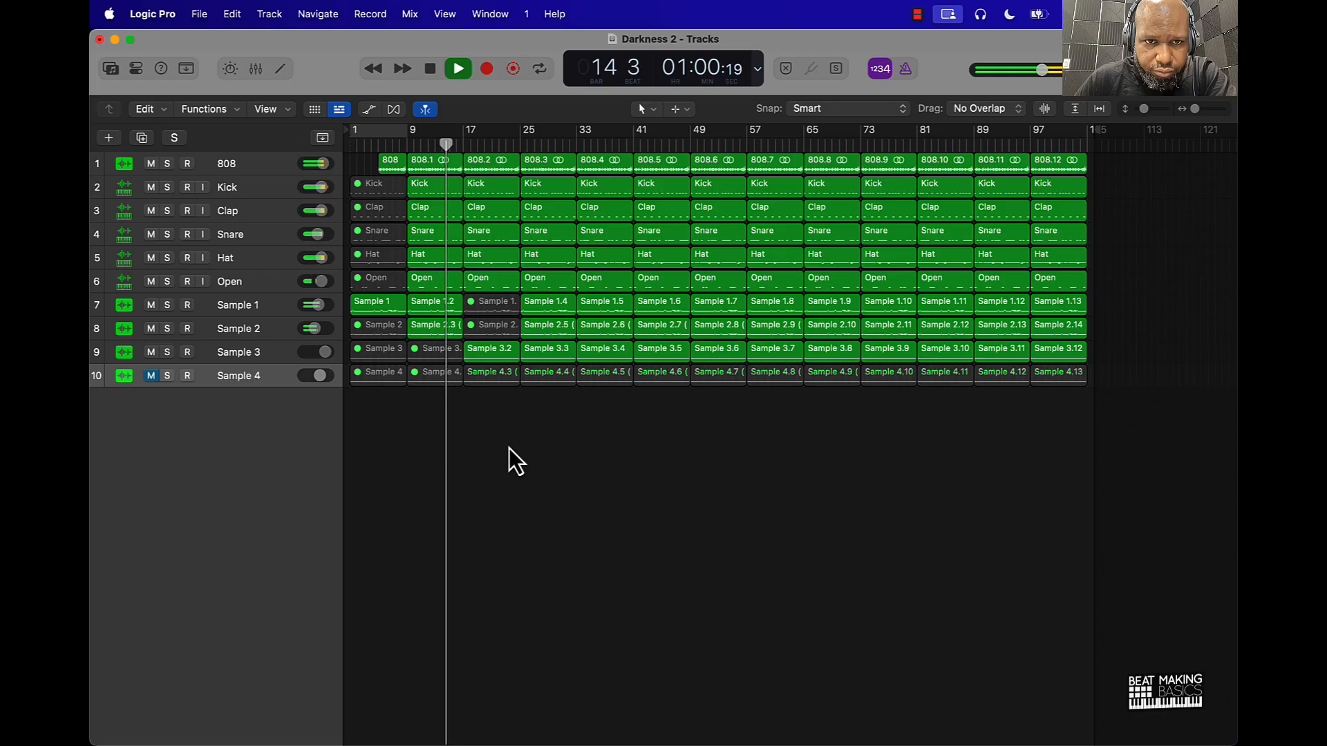
click(488, 188)
key(ctrl+m)
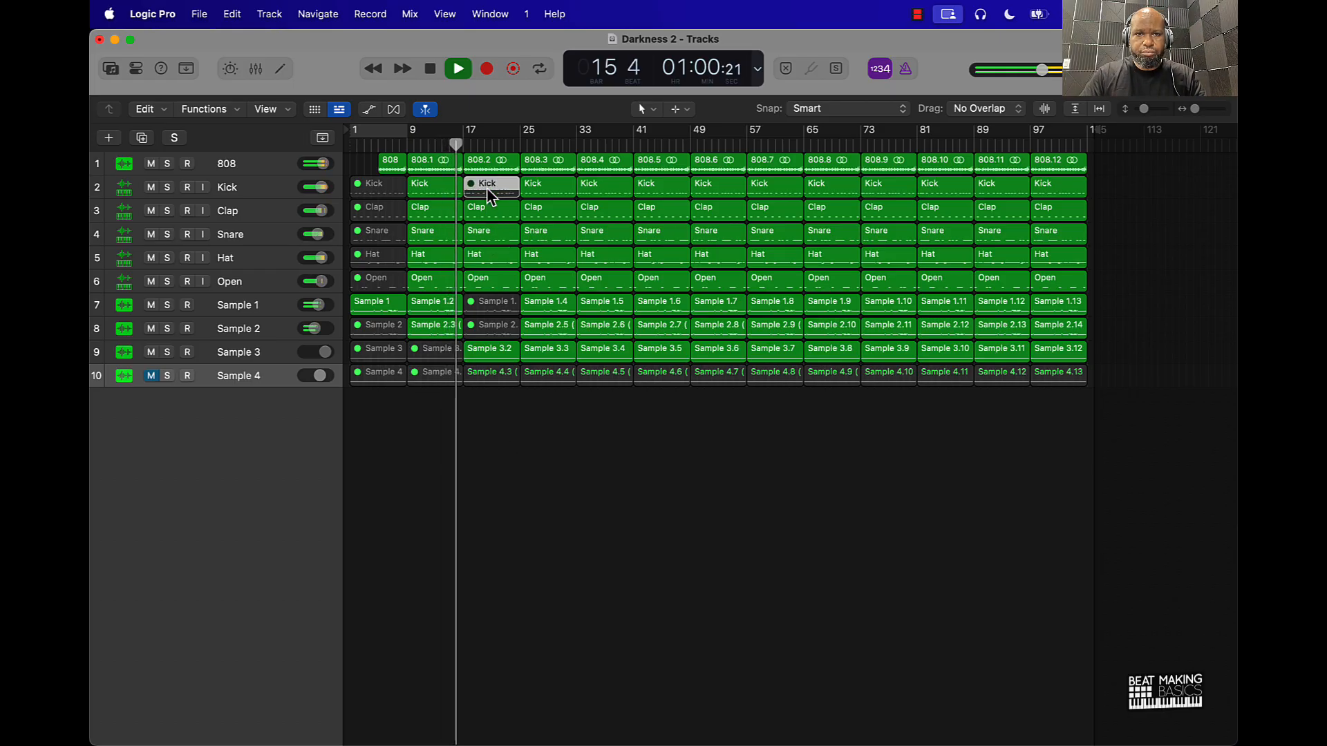
click(551, 419)
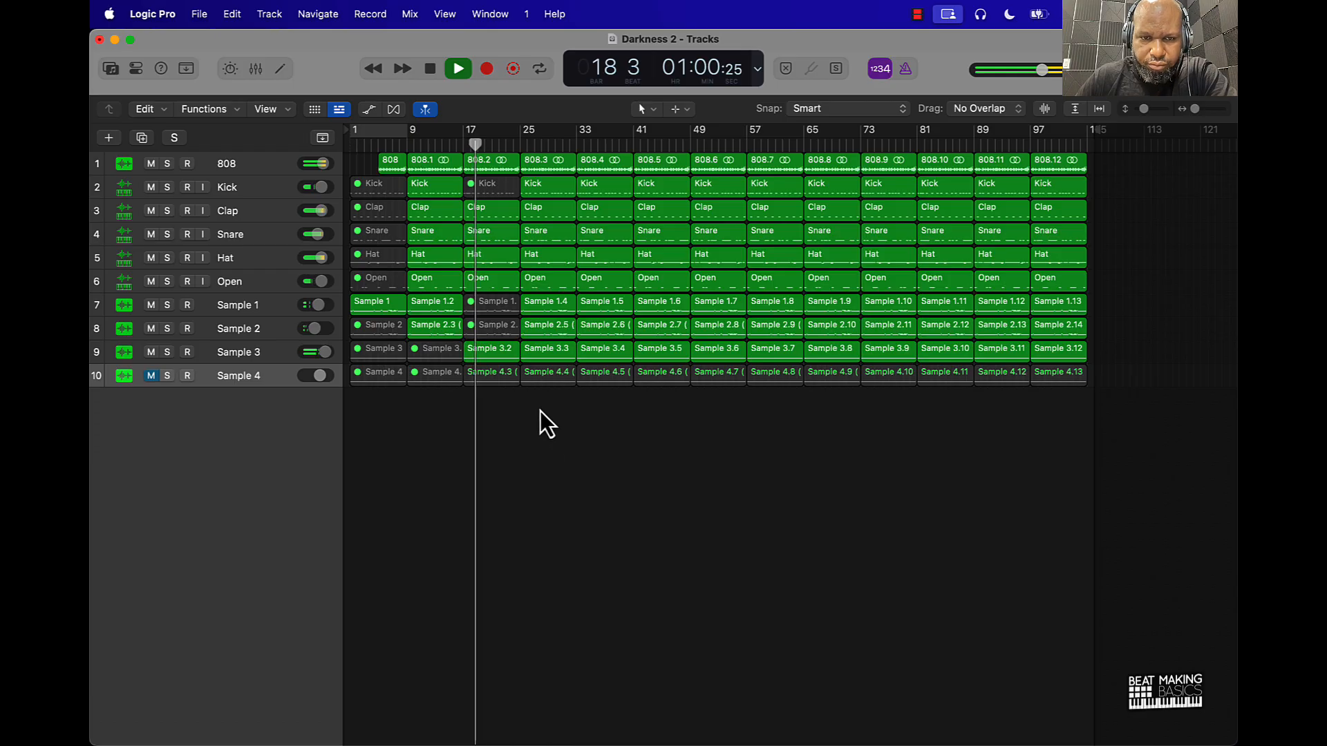
Mute the Sample 4 region that starts at bar 17 and the Sample 3 region that starts at bar 25
click(492, 375)
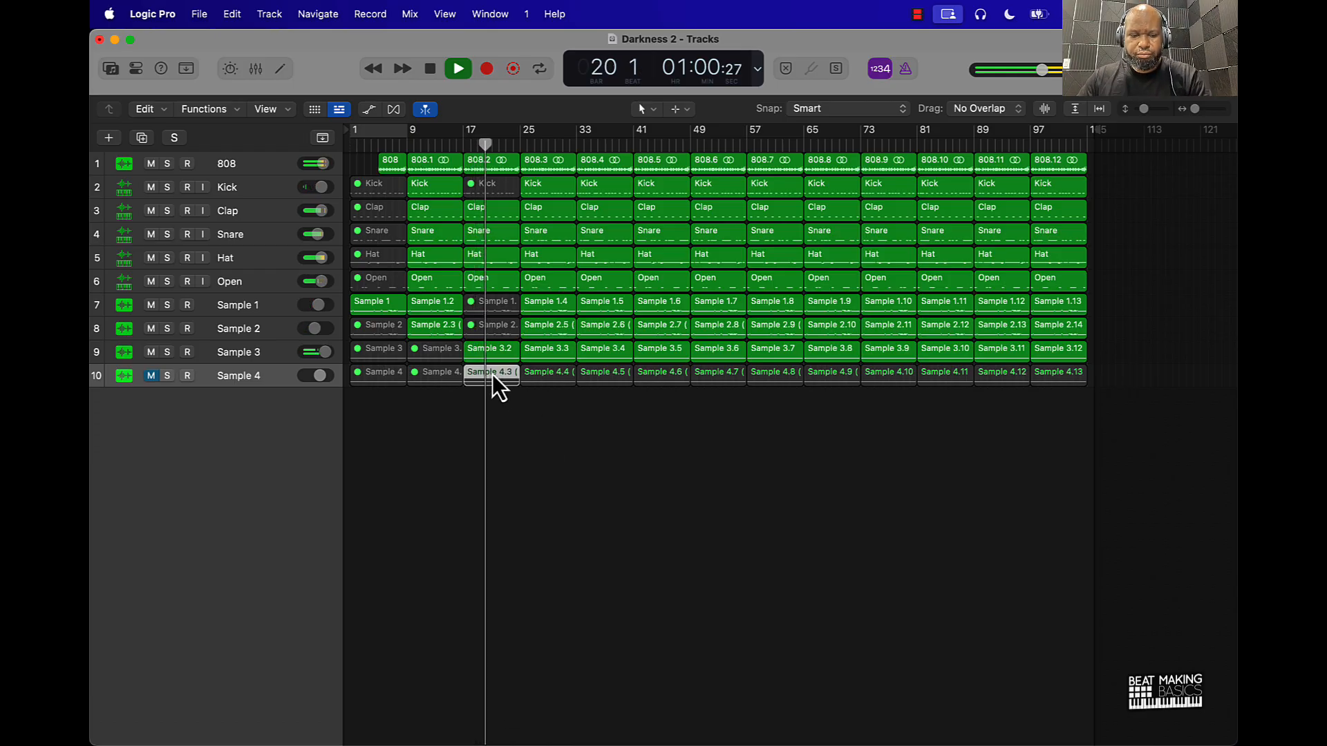
key(ctrl+m)
click(549, 352)
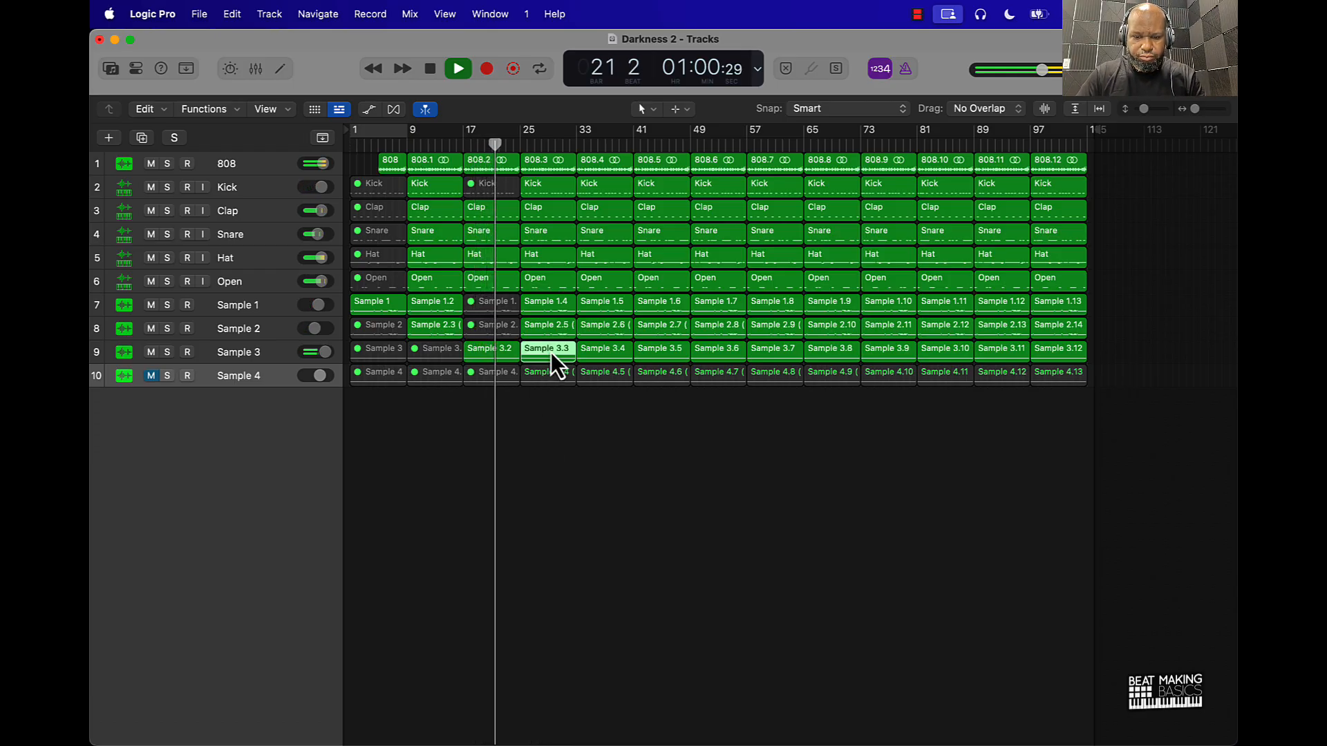
key(ctrl+m)
Mute the Sample 1 and Sample 2 regions that start at bar 25 and unmute the Sample 4 track
click(544, 330)
shift+click(542, 313)
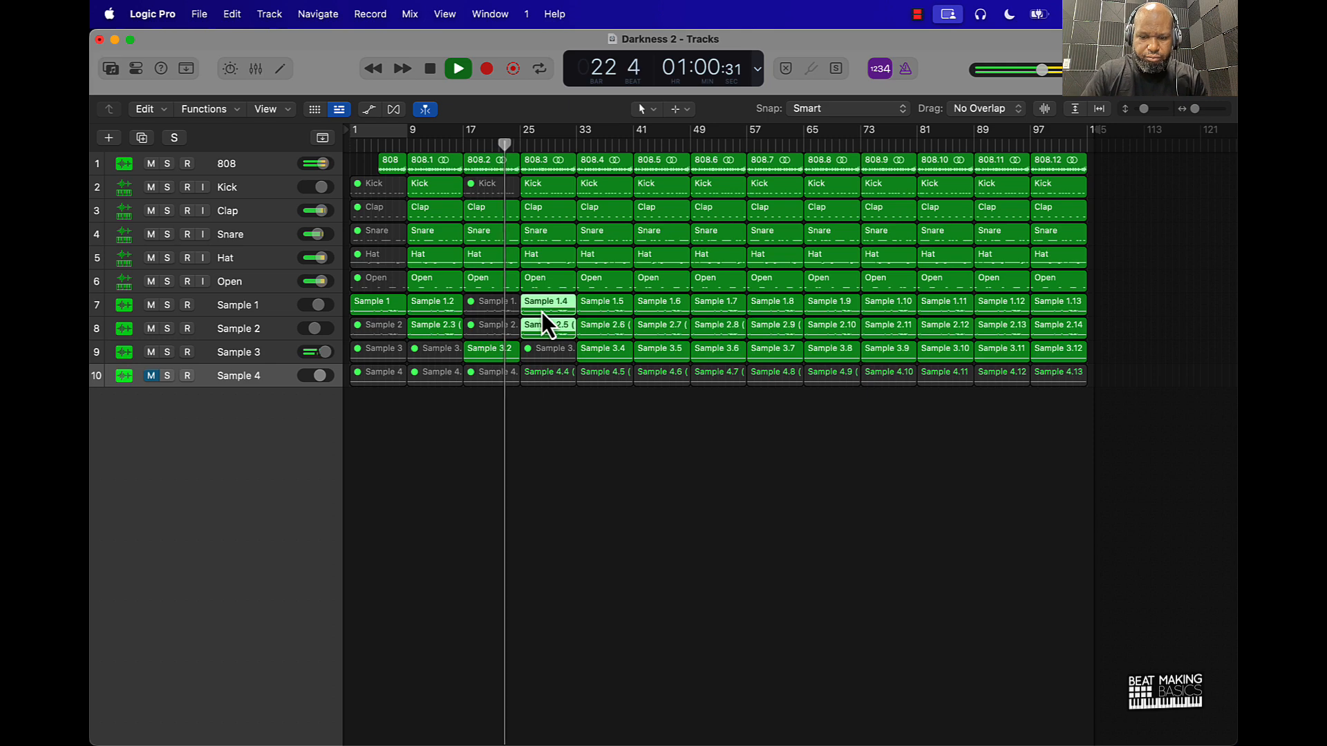
key(ctrl+m)
click(151, 375)
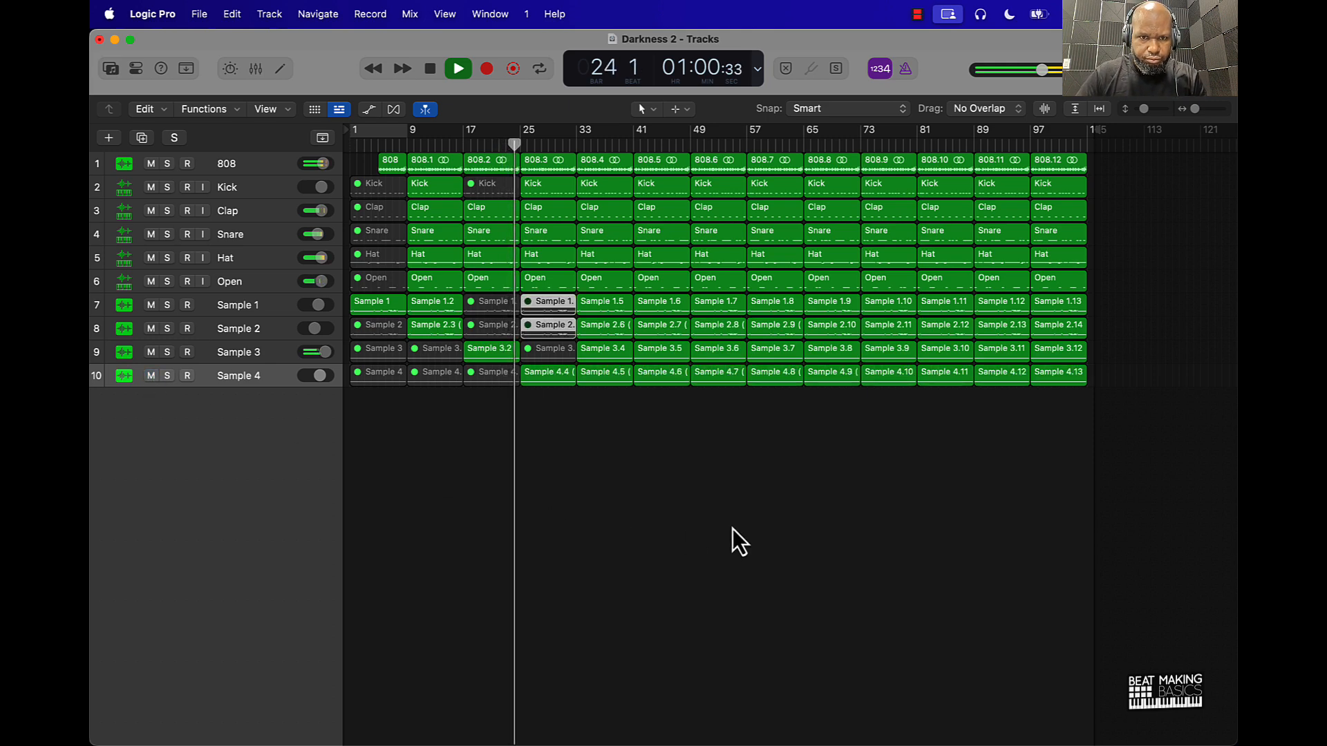
click(732, 529)
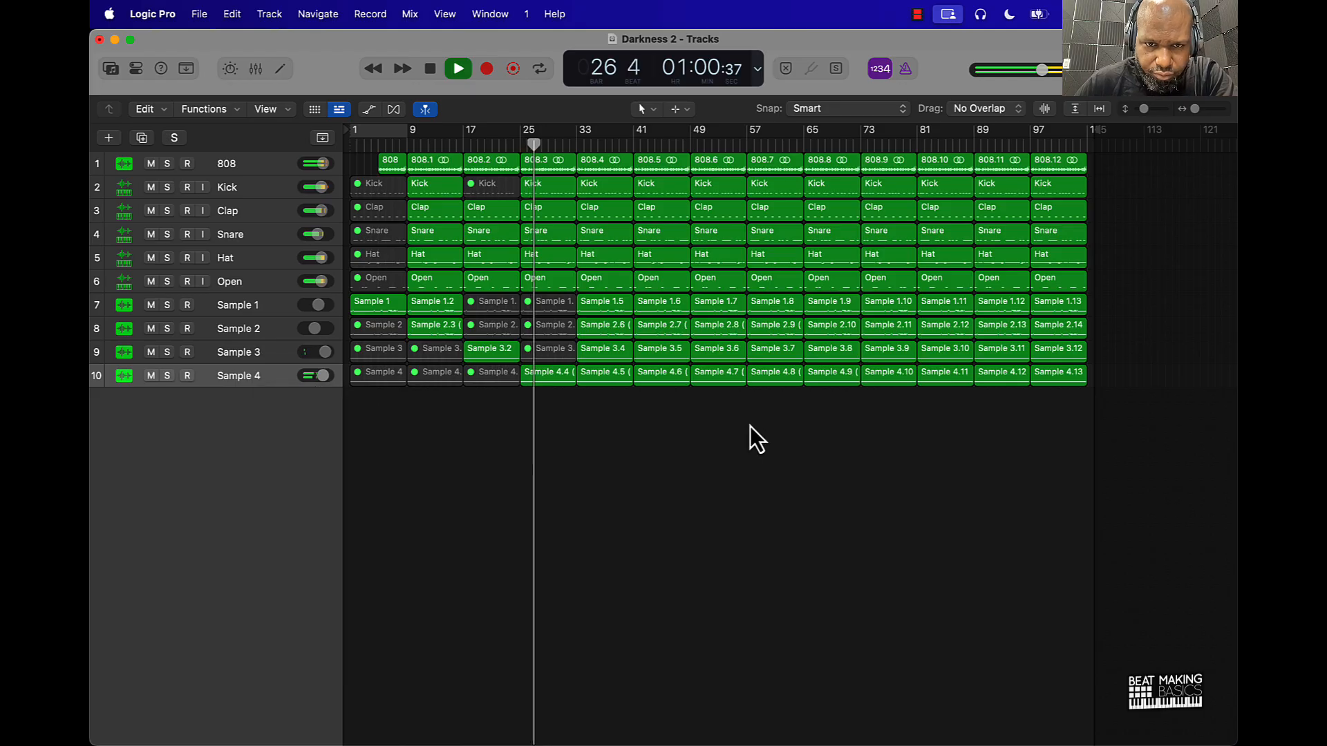
Trim about one bar off the end of the Hat and Open regions that start at bar 25
click(559, 282)
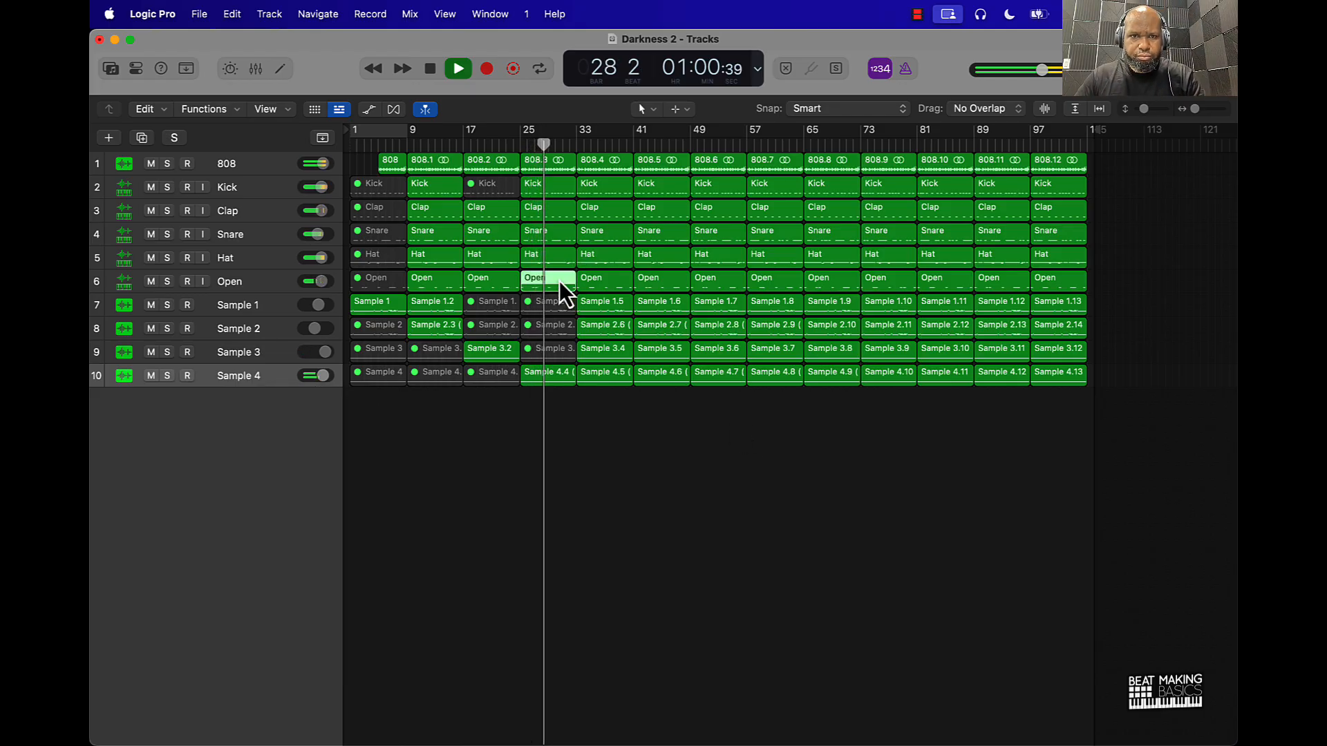
shift+click(562, 259)
drag(572, 261, 567, 261)
click(627, 433)
Mute the Sample 3 and Sample 4 regions that start at bar 33, and stop playback
drag(595, 405, 602, 363)
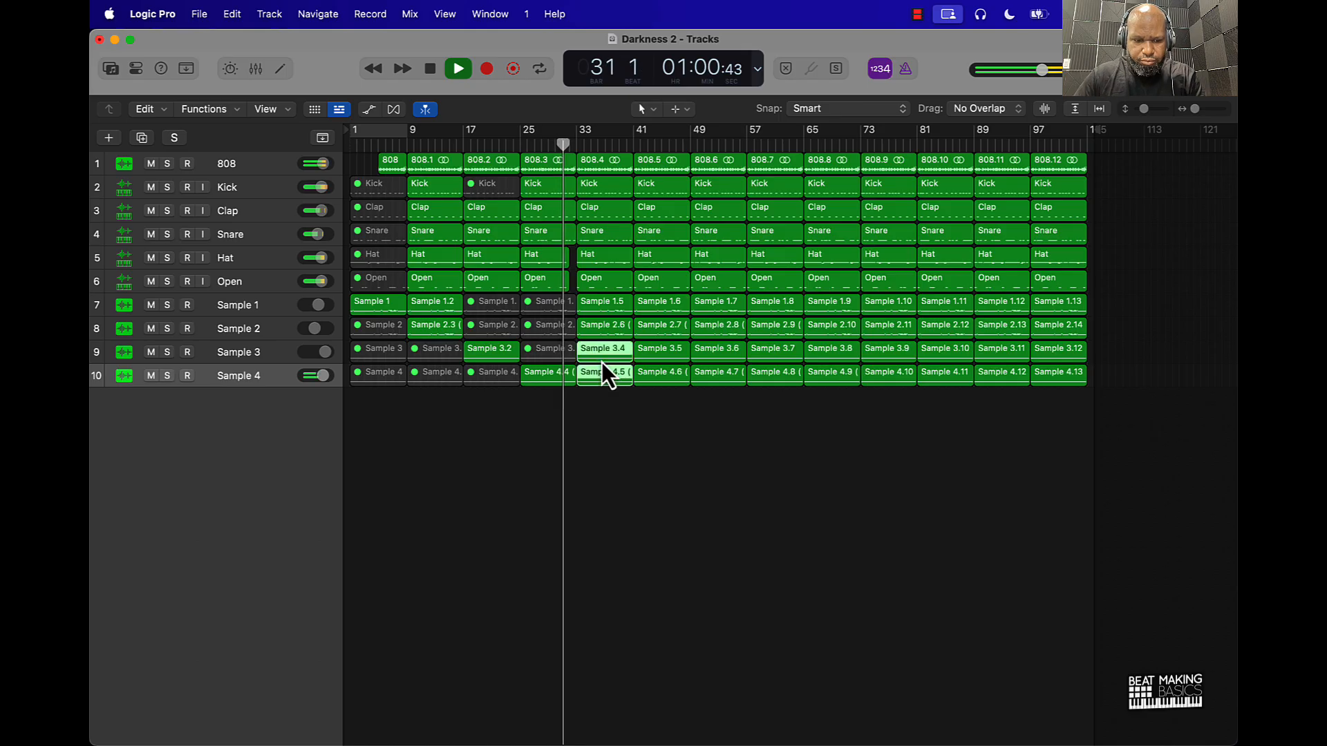
key(ctrl+m)
click(654, 492)
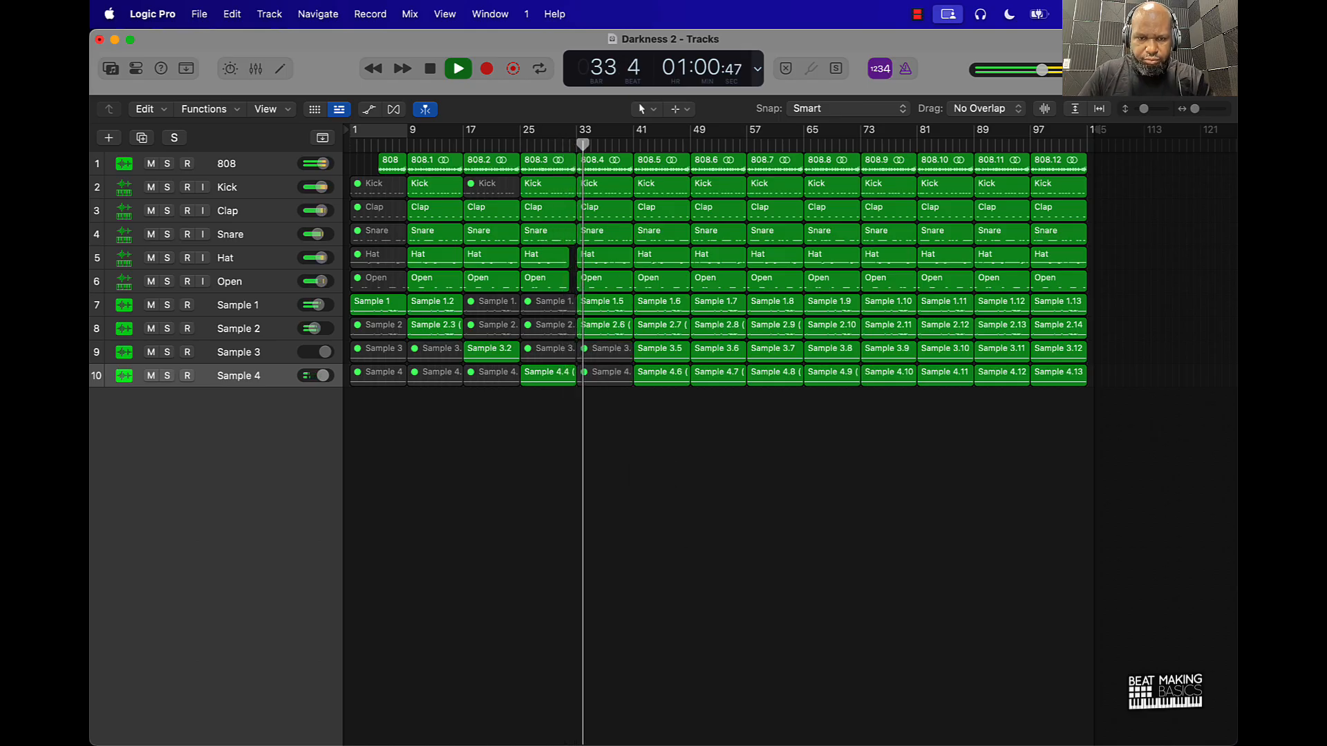
key(space)
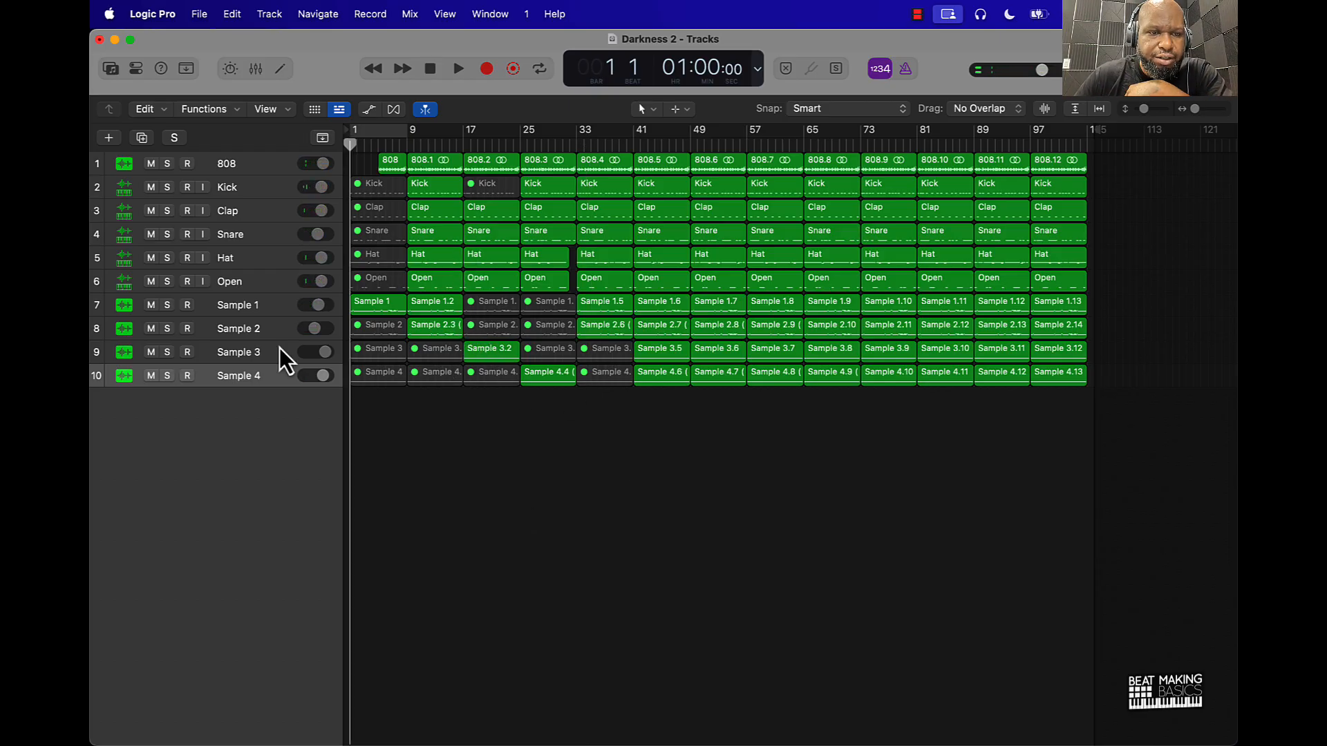
Show the inspector for the Sample 3 track and clear the region selection
click(246, 353)
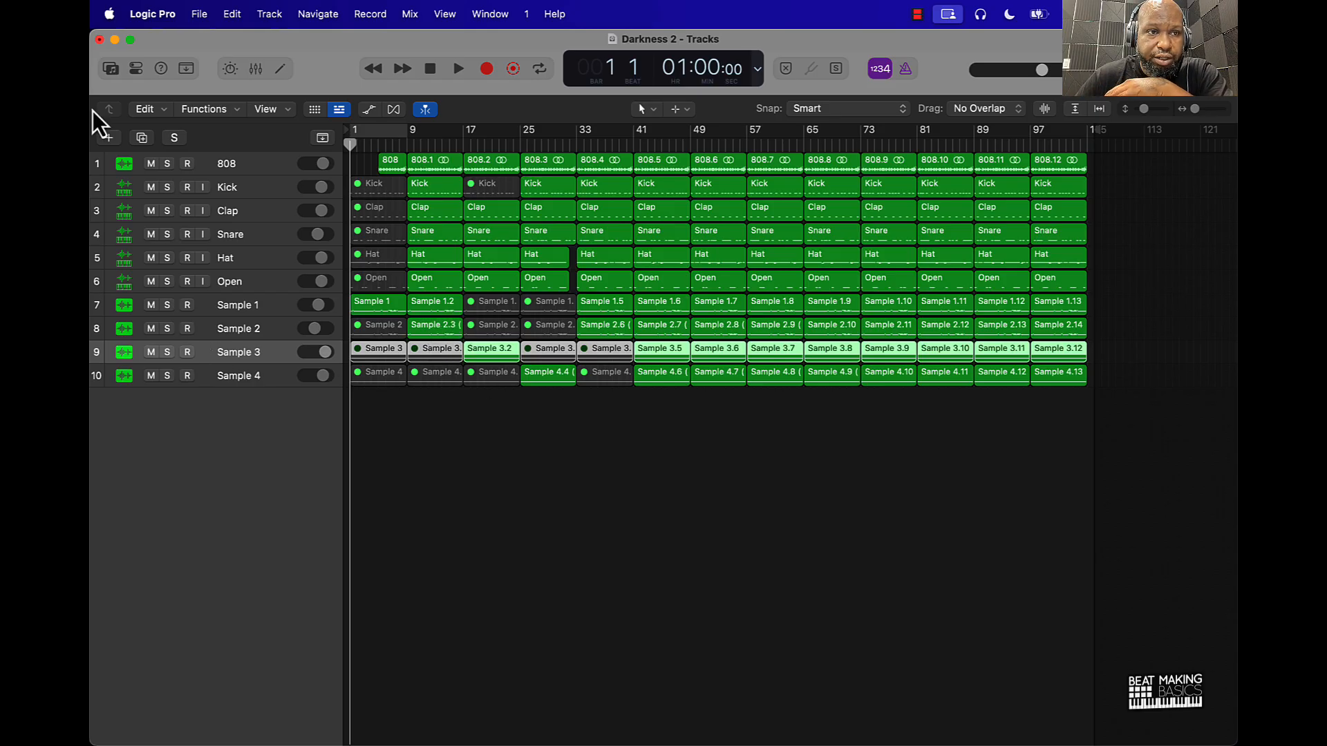
click(138, 69)
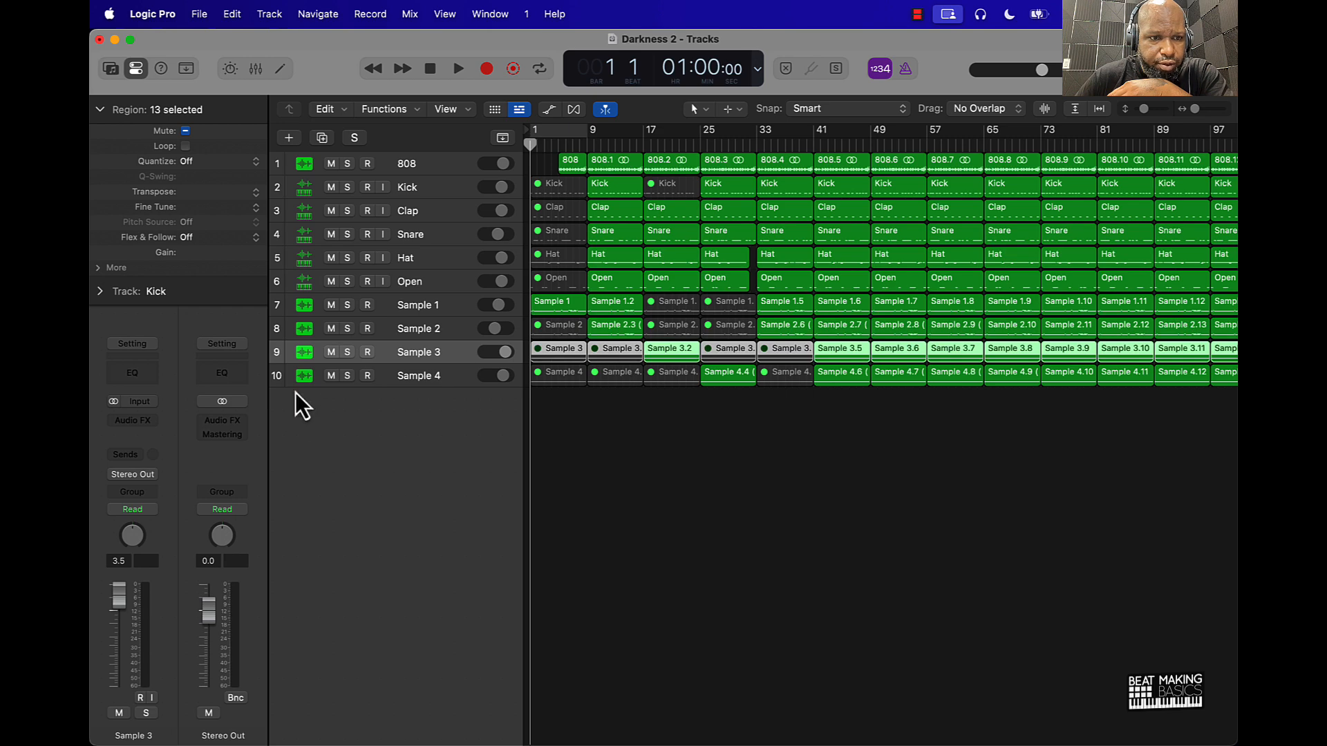
click(413, 373)
click(421, 355)
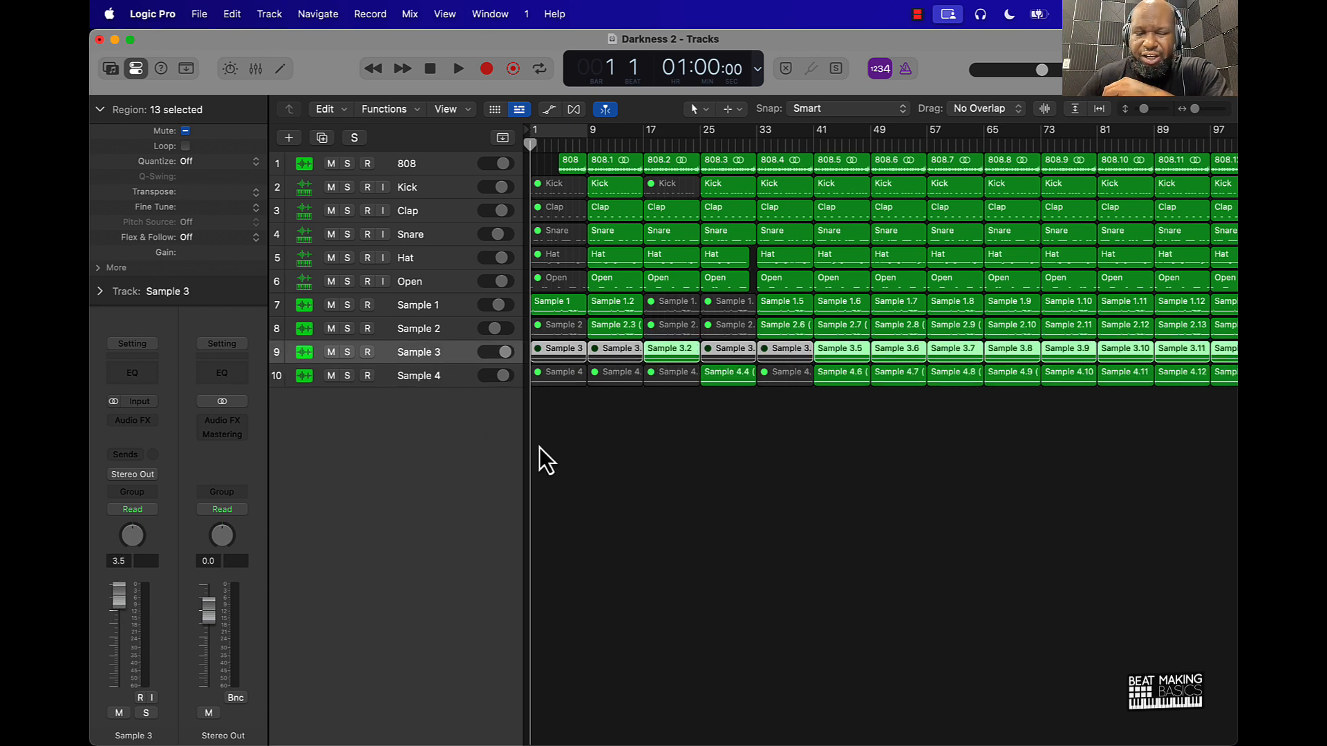
click(643, 471)
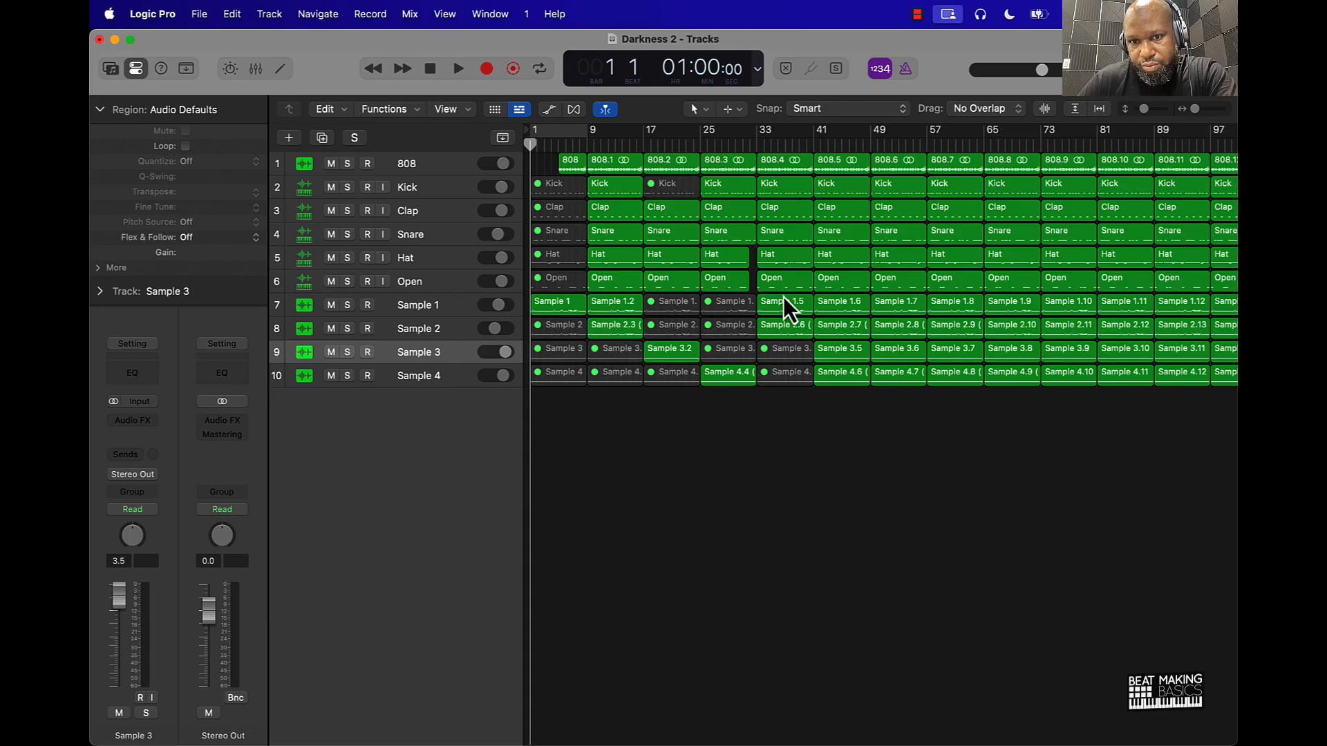
Delete all regions on every track from bar 41 to the end of the arrangement
scroll(776, 343, right, 3)
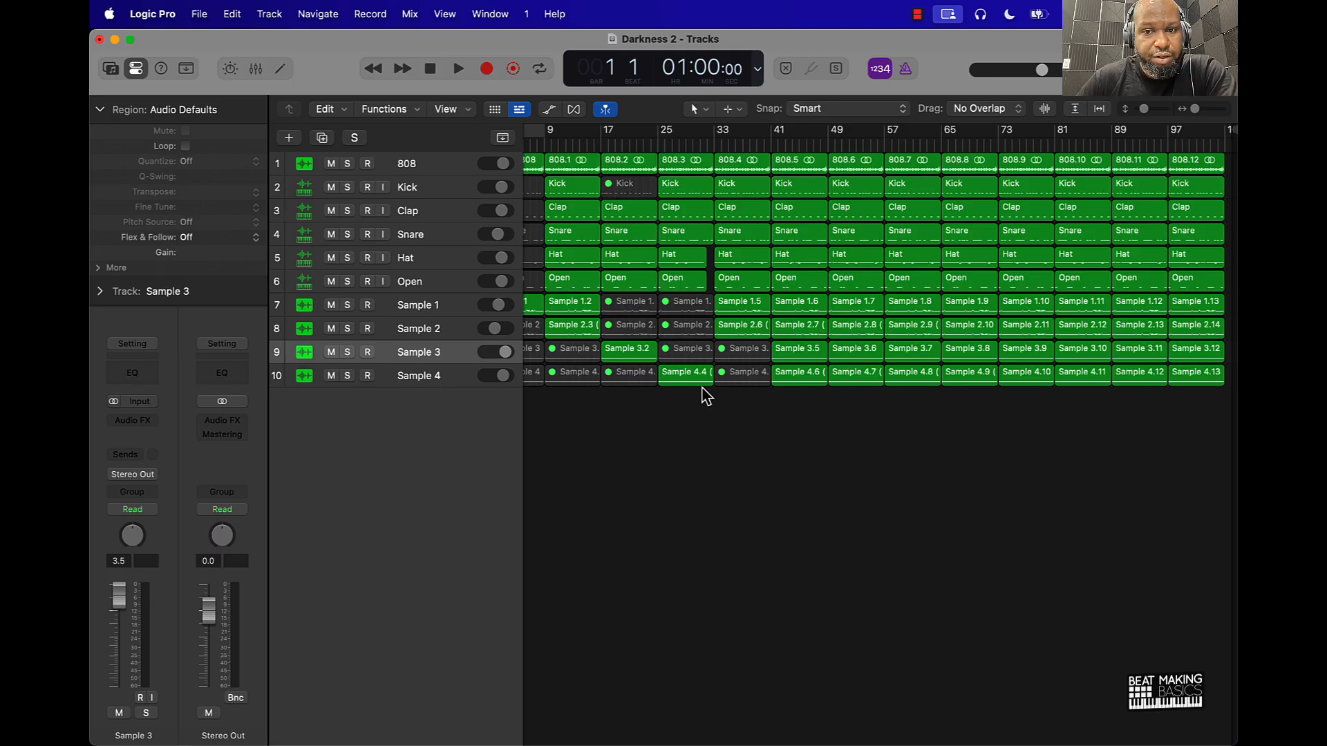
drag(744, 422, 635, 89)
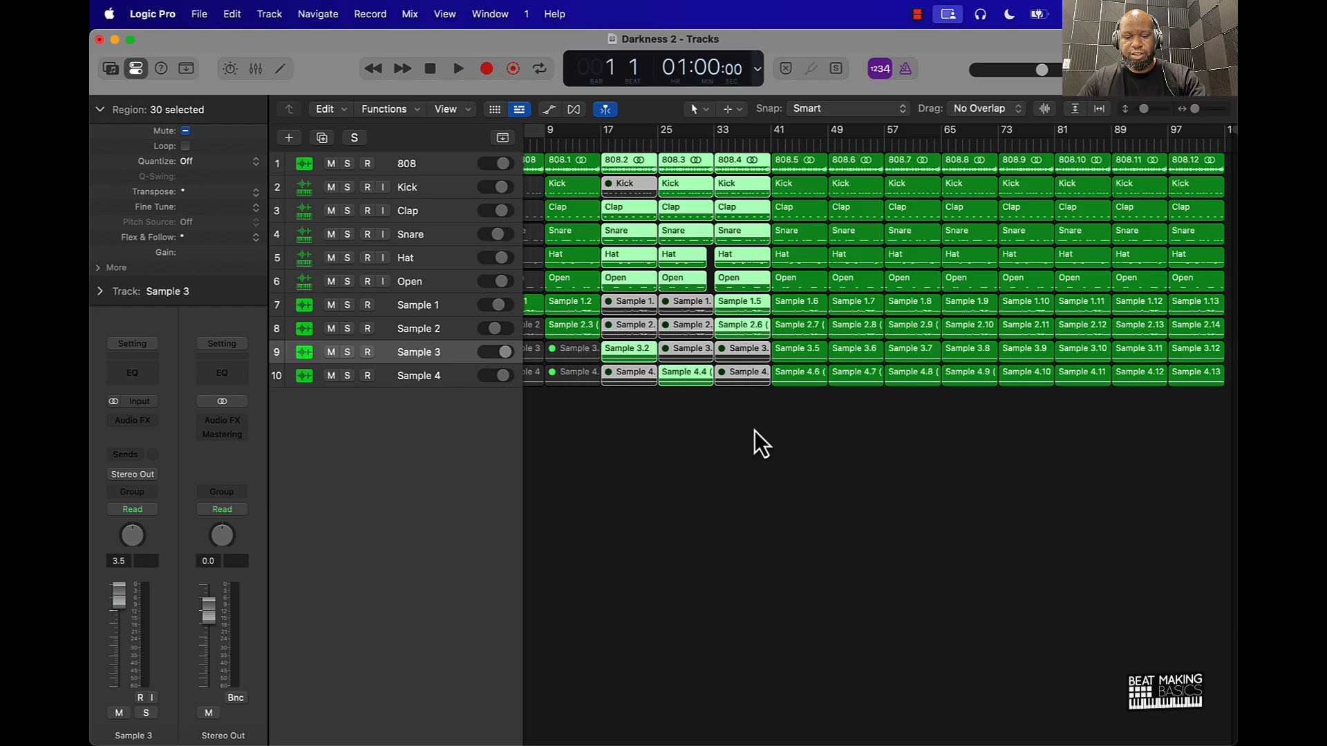
drag(786, 423, 1216, 111)
key(Delete)
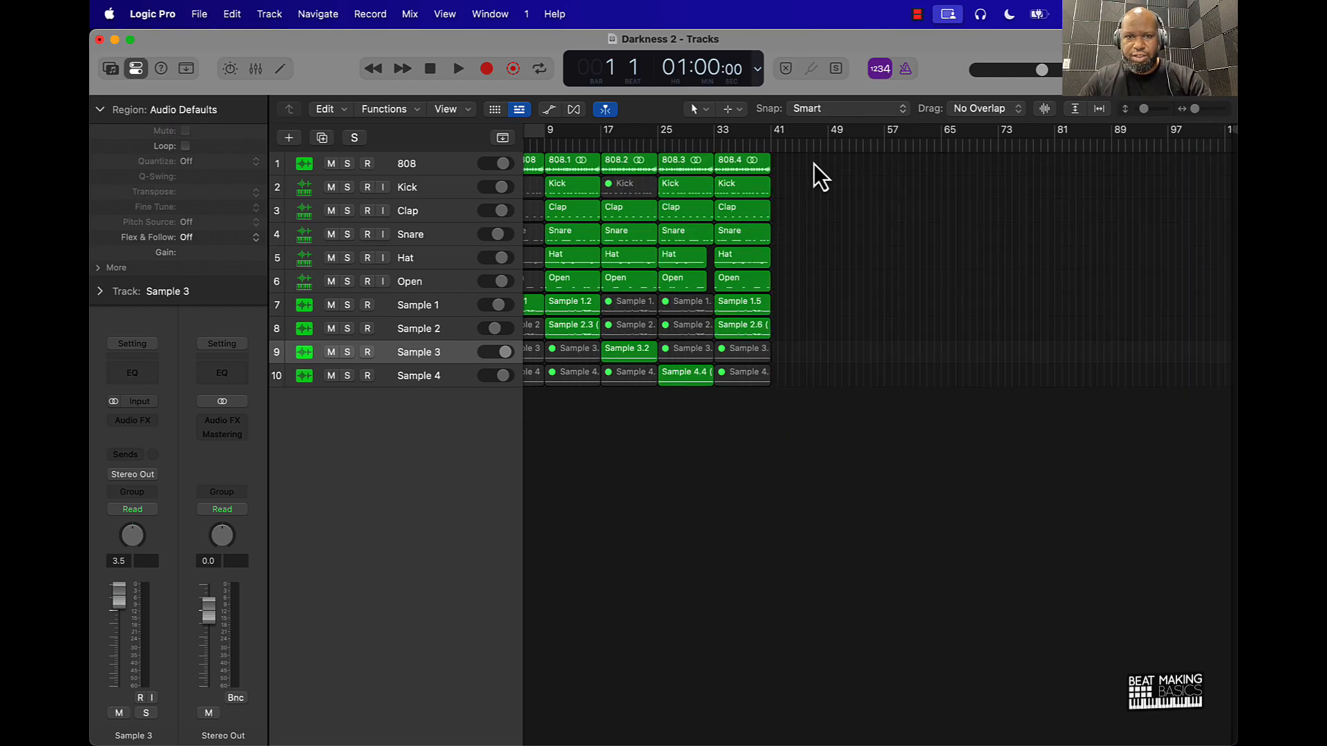
Repeat all regions from bar 17 up to bar 41 twice, extending the arrangement to bar 89
drag(814, 164, 631, 387)
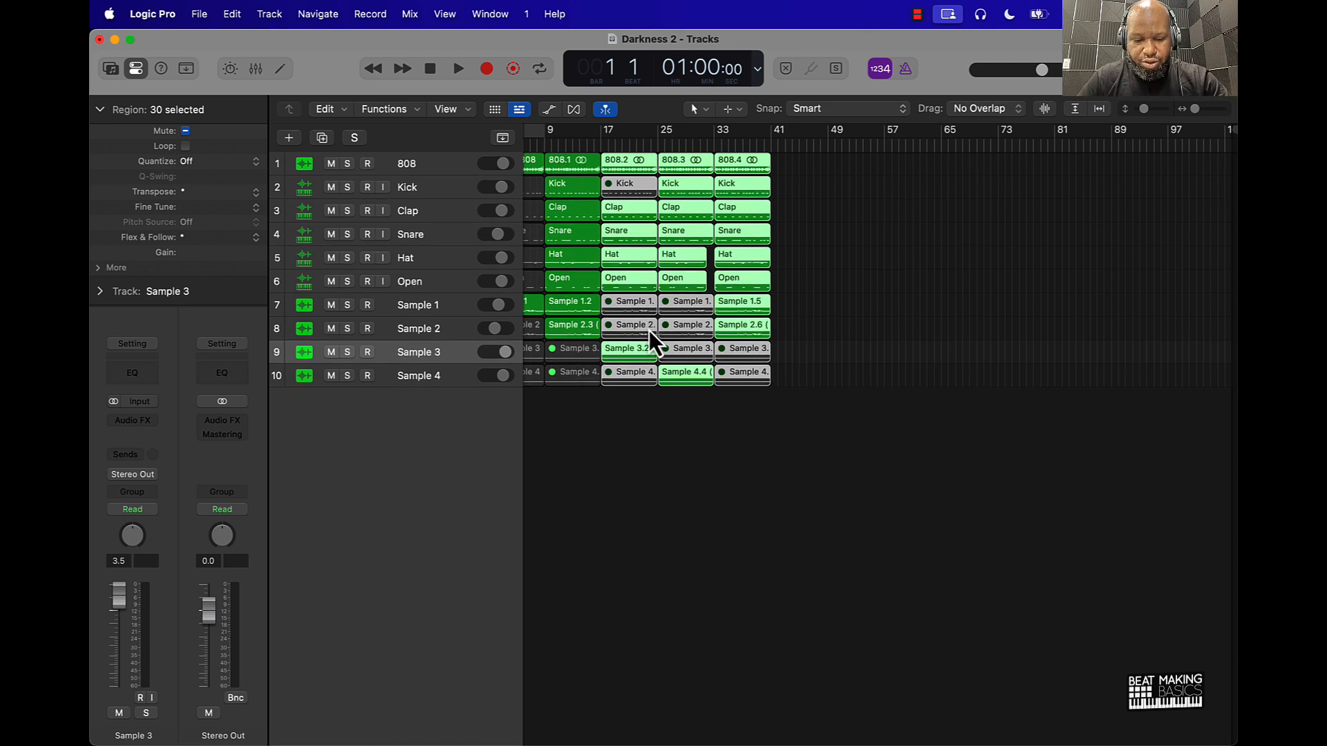
key(super+r)
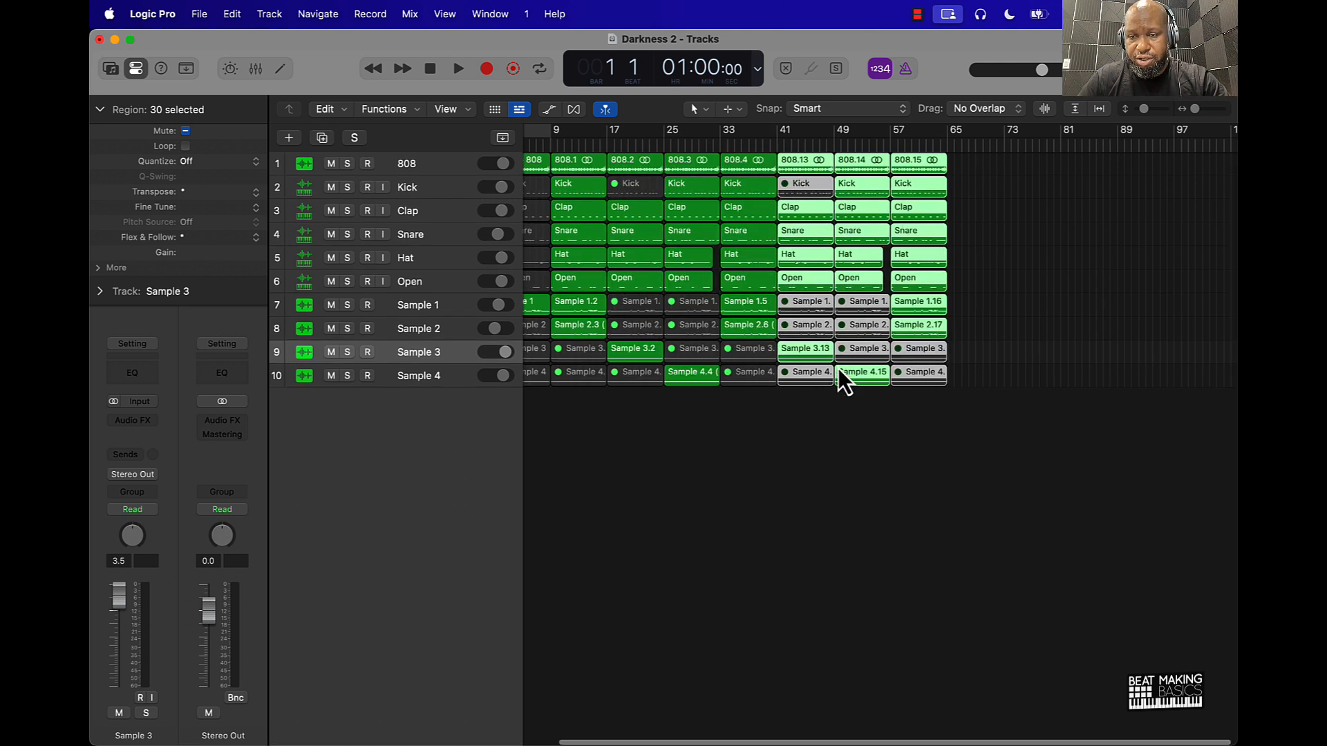
key(super+r)
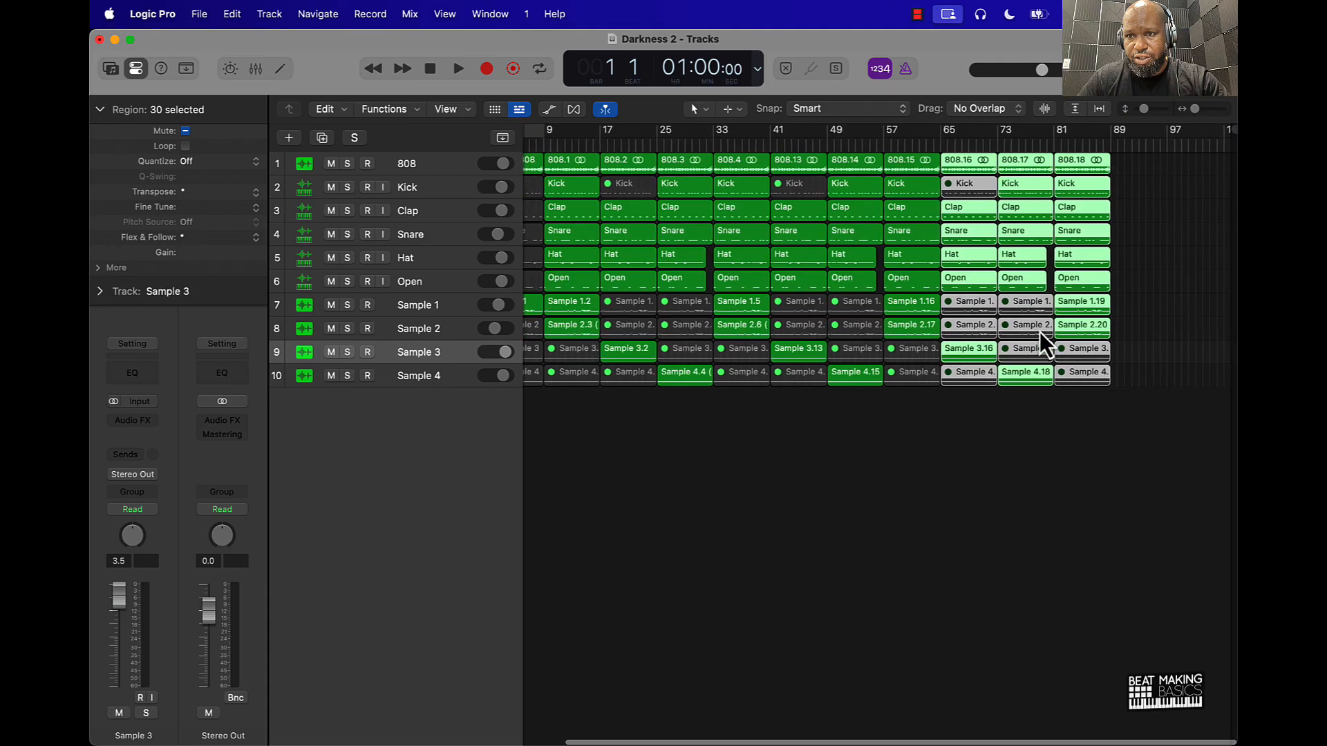
click(1169, 235)
Repeat the regions of all tracks that start at bar 81 once, adding a section at bar 89
drag(1137, 146, 1091, 412)
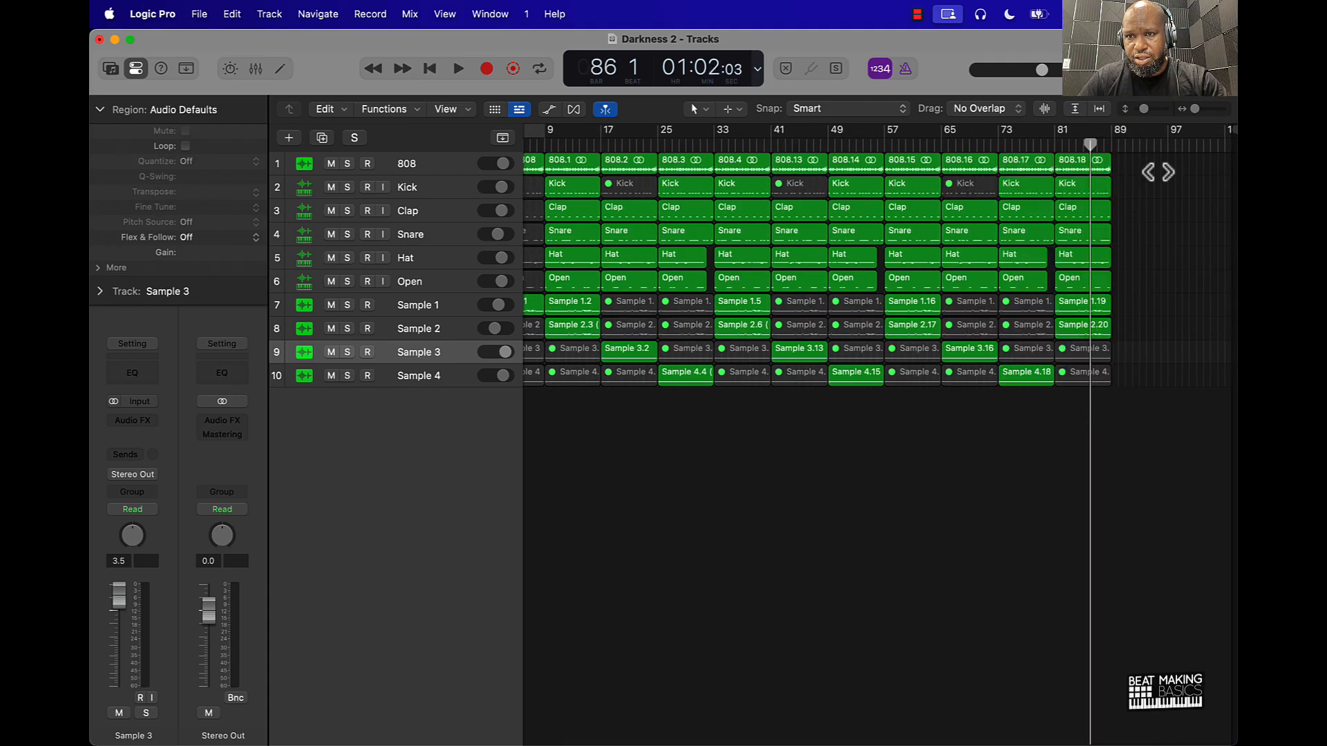
drag(1139, 175, 1067, 426)
key(super+r)
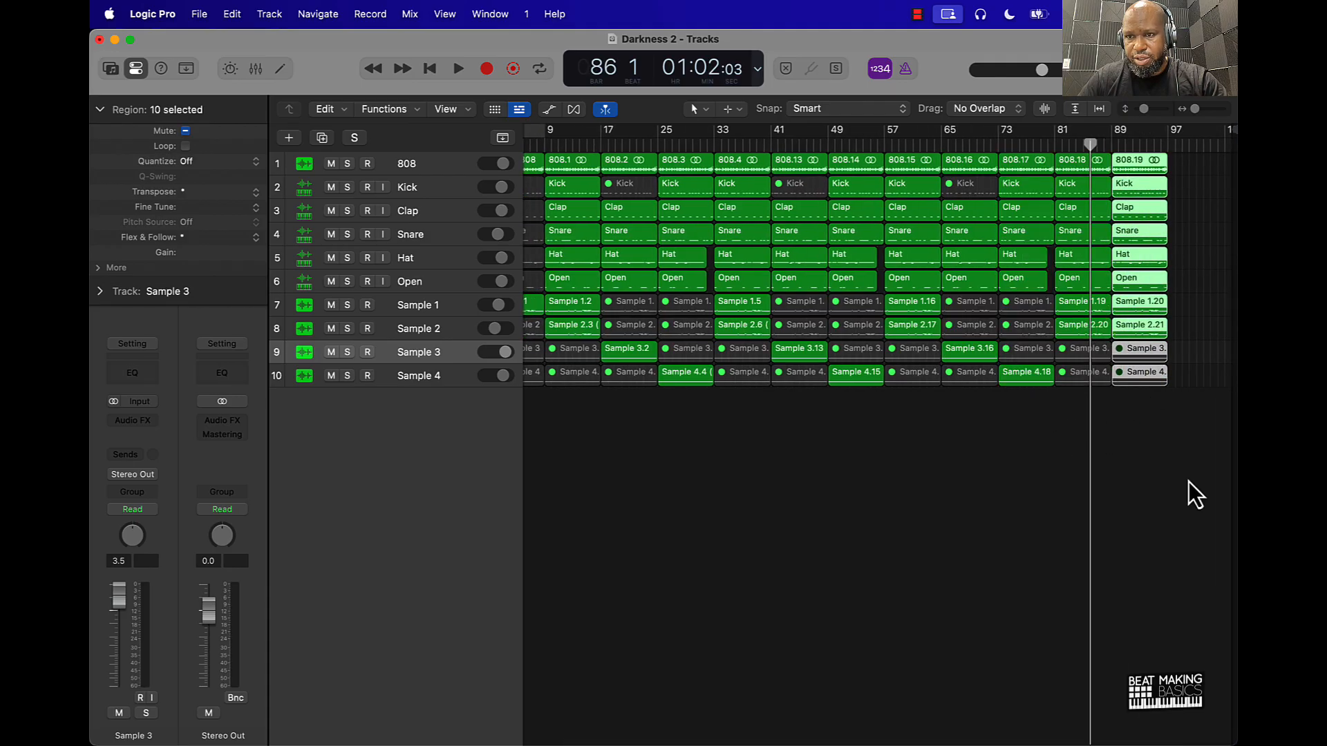
click(1188, 483)
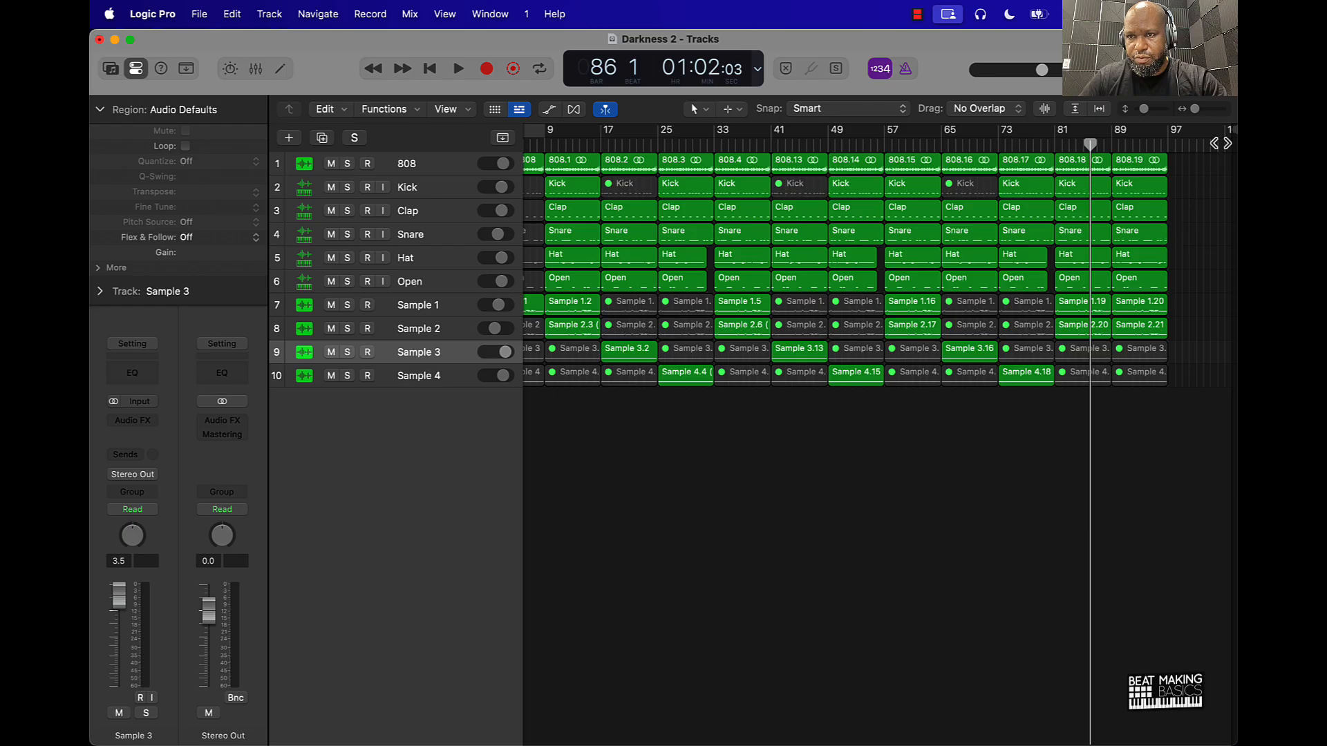
Check the end of the arrangement by placing the playhead near bar 97, and return to the project start
drag(1179, 145, 1172, 147)
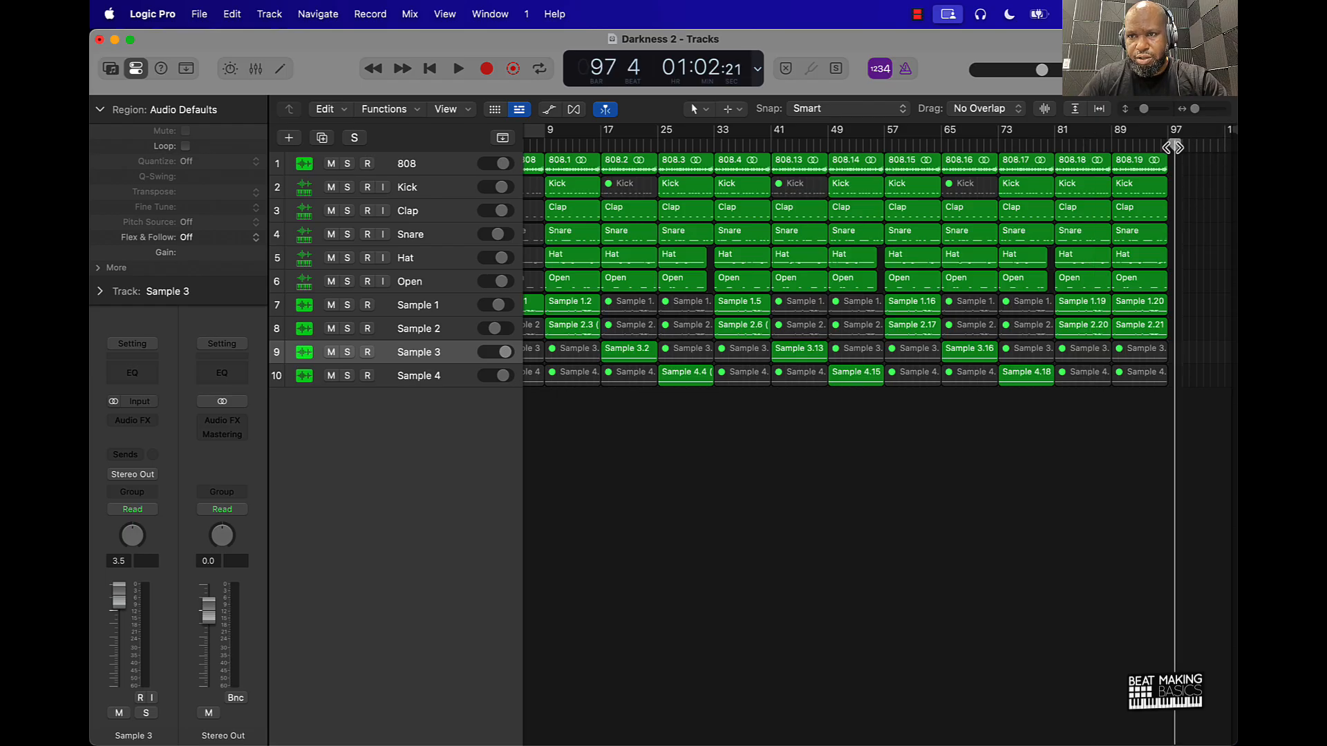
scroll(1173, 147, left, 3)
scroll(1217, 149, right, 3)
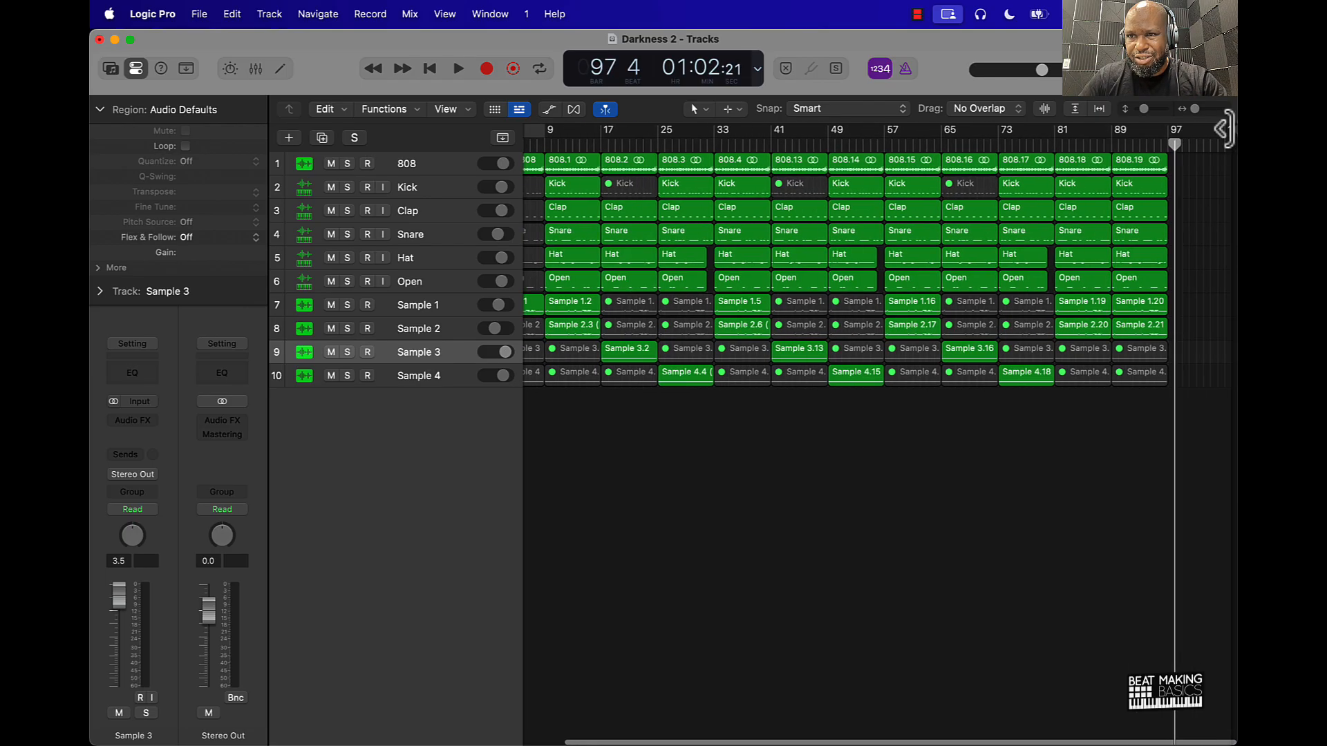
scroll(1001, 521, left, 2)
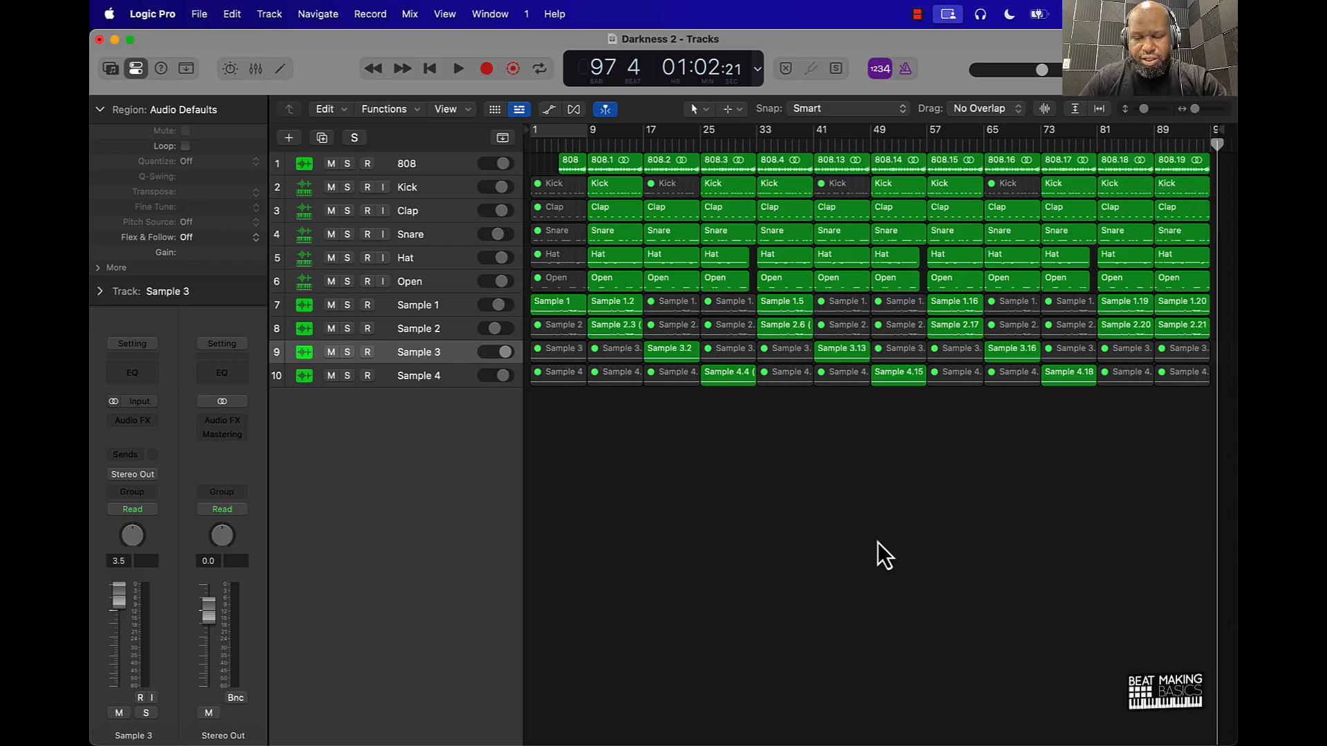
key(Return)
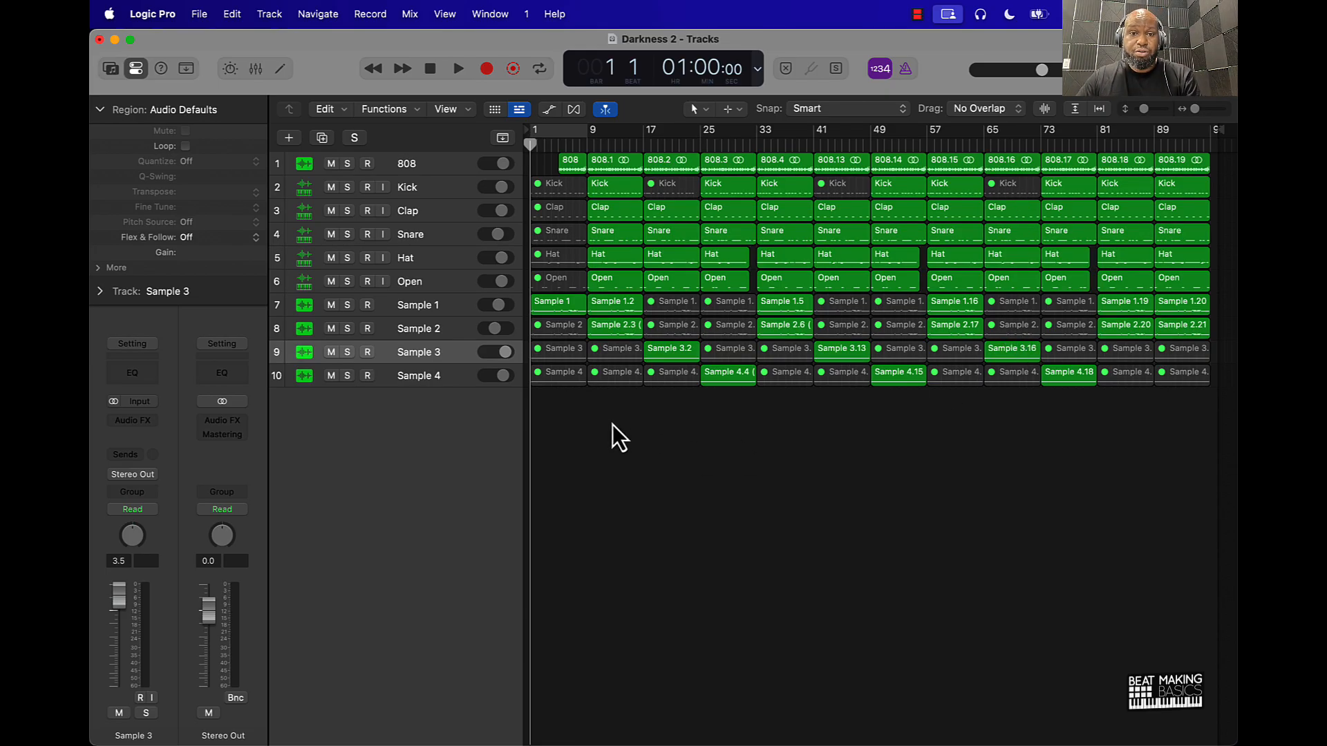
Color the regions of all tracks in the sections starting at bars 9, 33, 57 and 81 blue-violet
drag(612, 422, 620, 126)
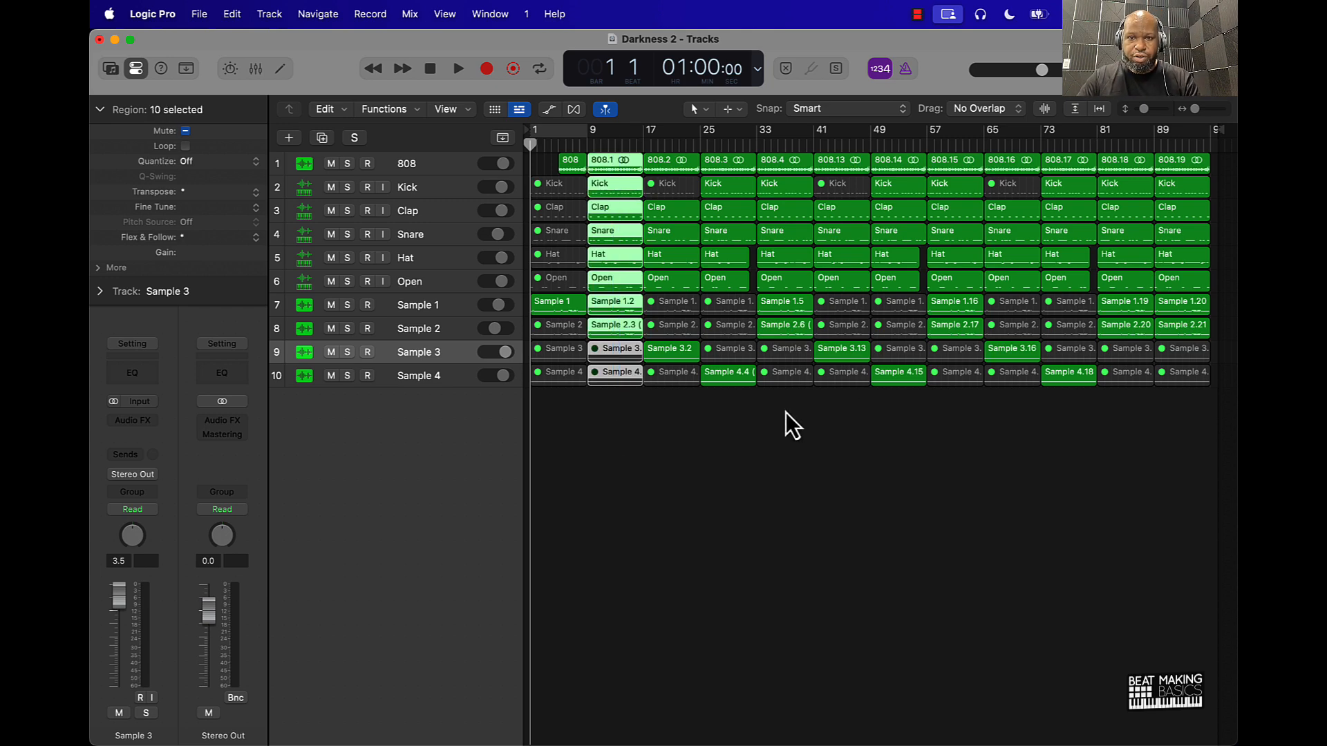
drag(786, 413, 803, 85)
drag(948, 408, 962, 165)
drag(1119, 422, 1109, 129)
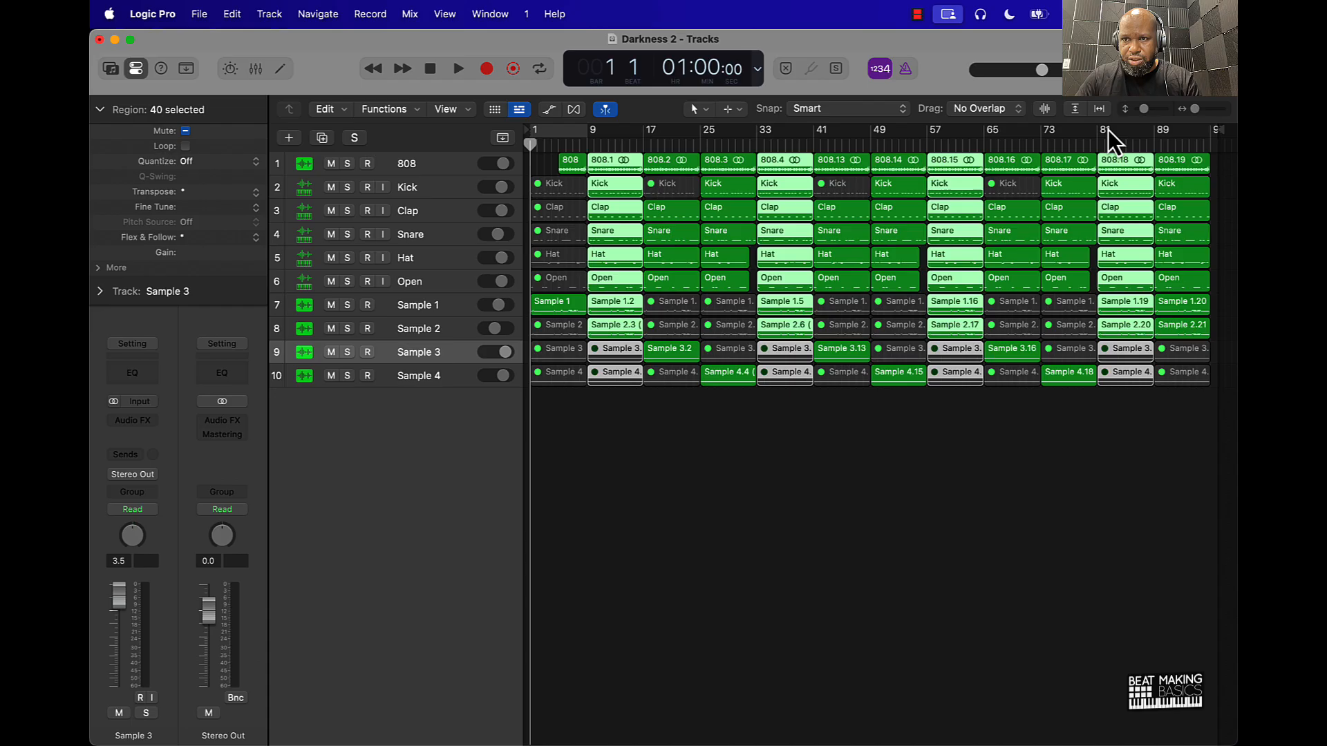
click(182, 71)
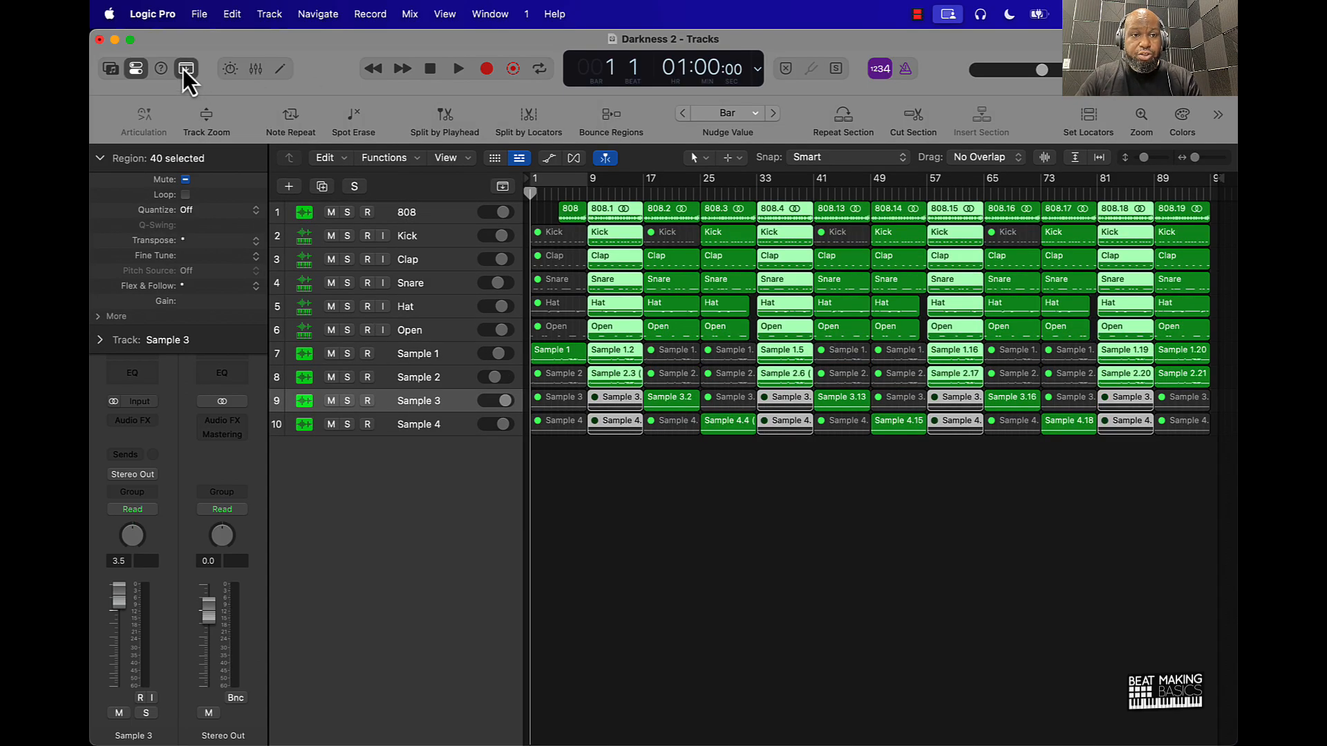
click(1183, 113)
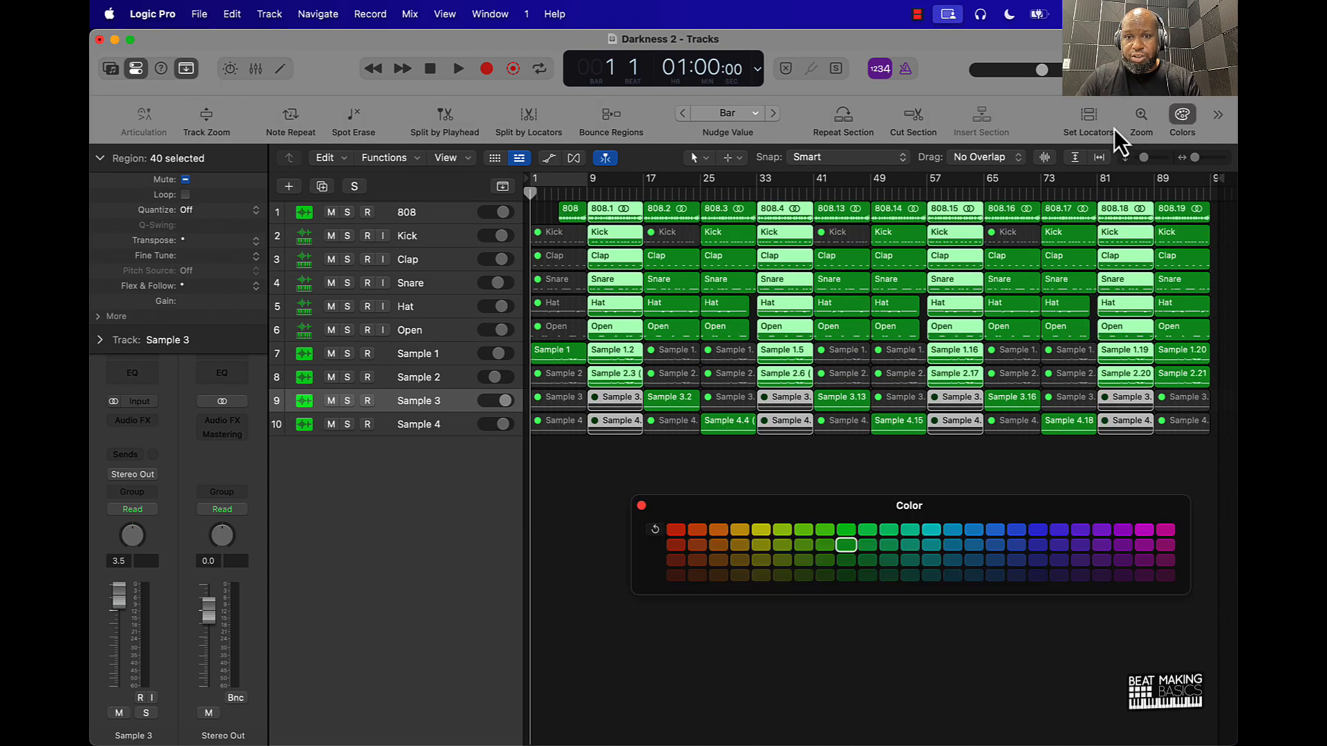
click(1041, 534)
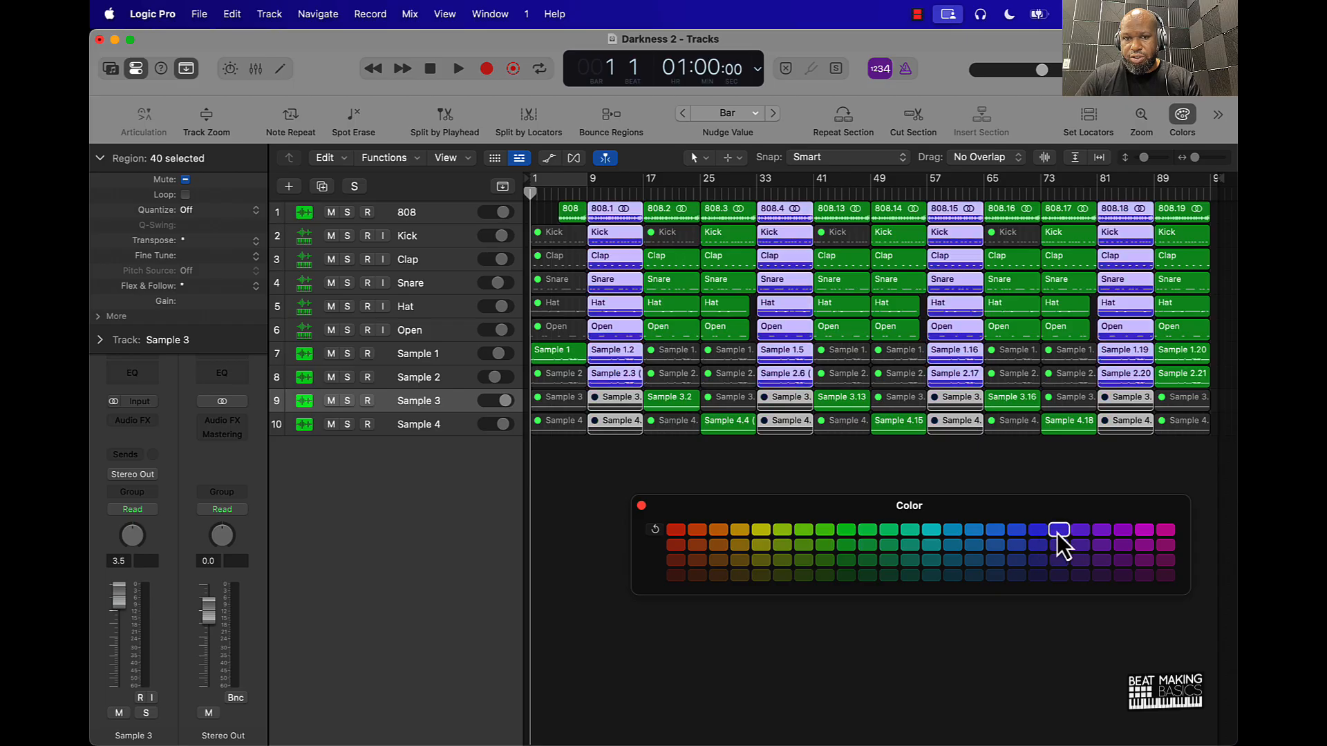
click(612, 459)
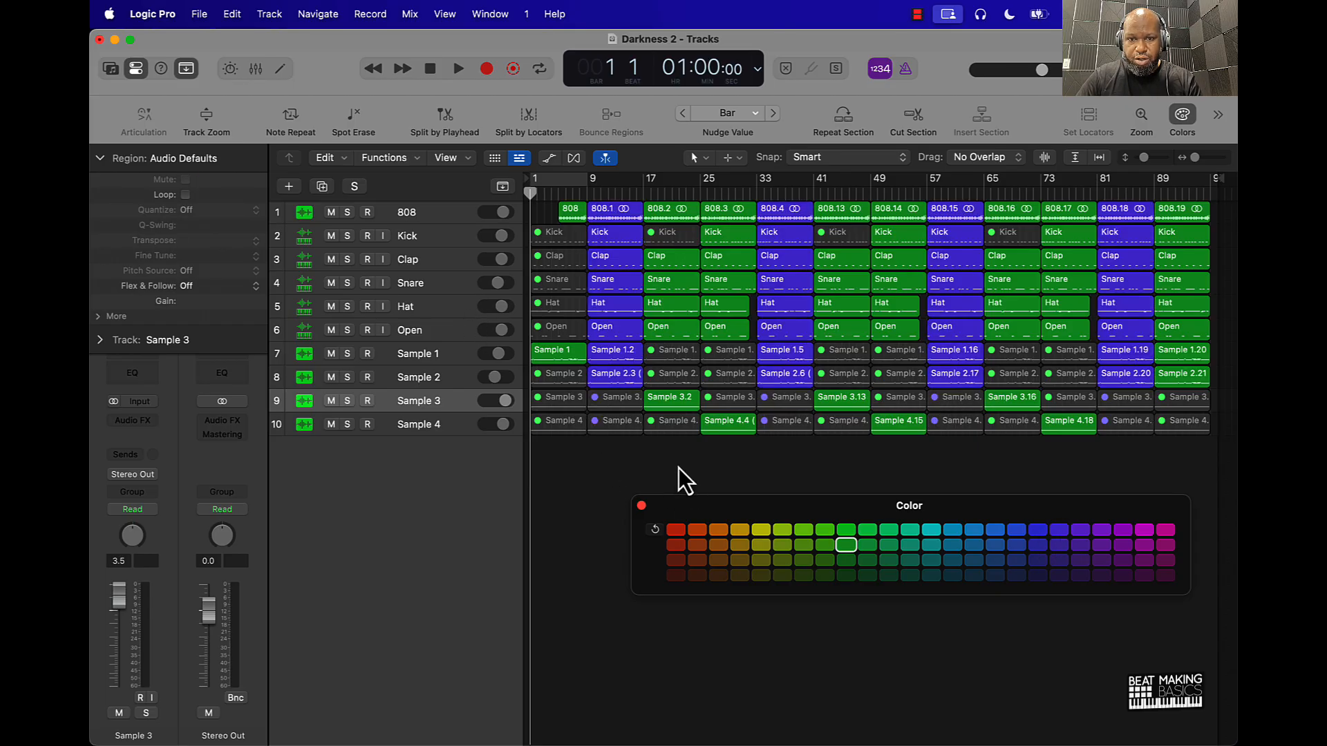
Color the regions of all tracks in the sections at bars 17 to 33, 41 to 57 and 65 to 81 orange
drag(679, 468, 745, 150)
drag(831, 459, 917, 142)
drag(1009, 454, 1054, 186)
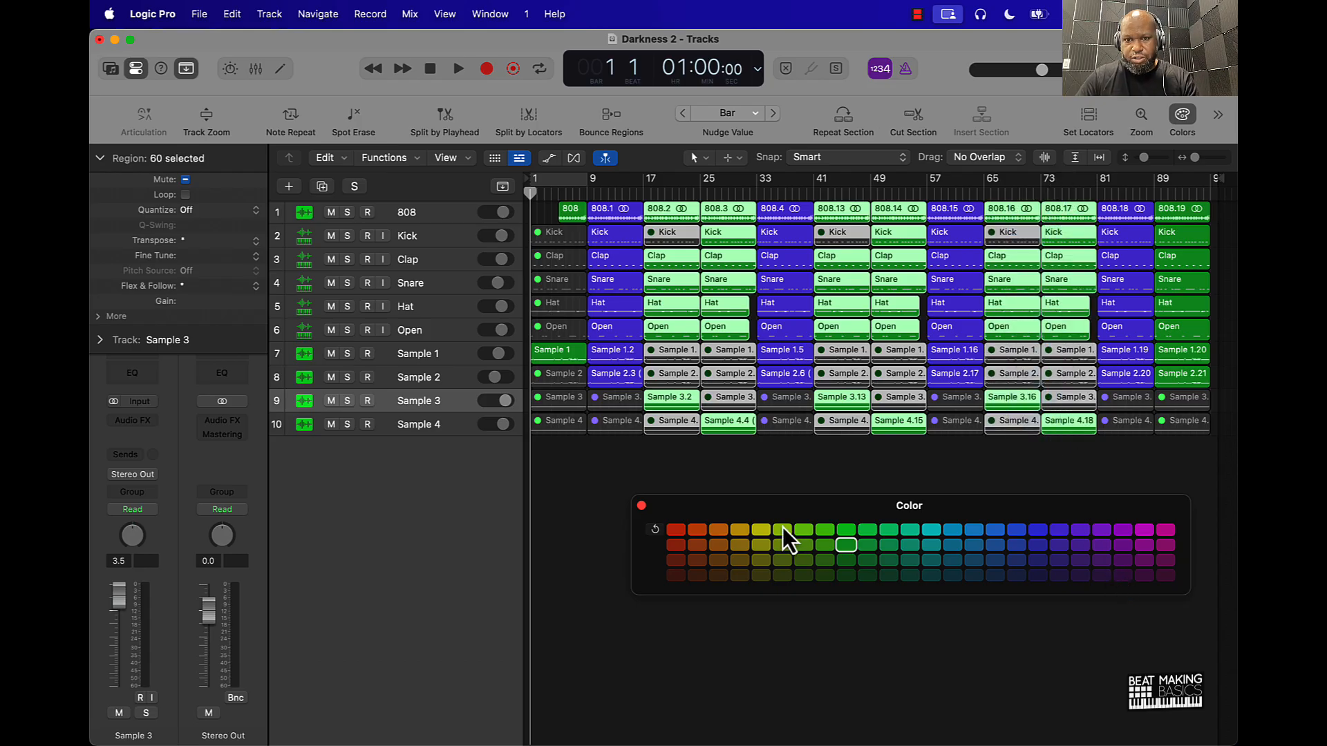
click(761, 529)
click(737, 529)
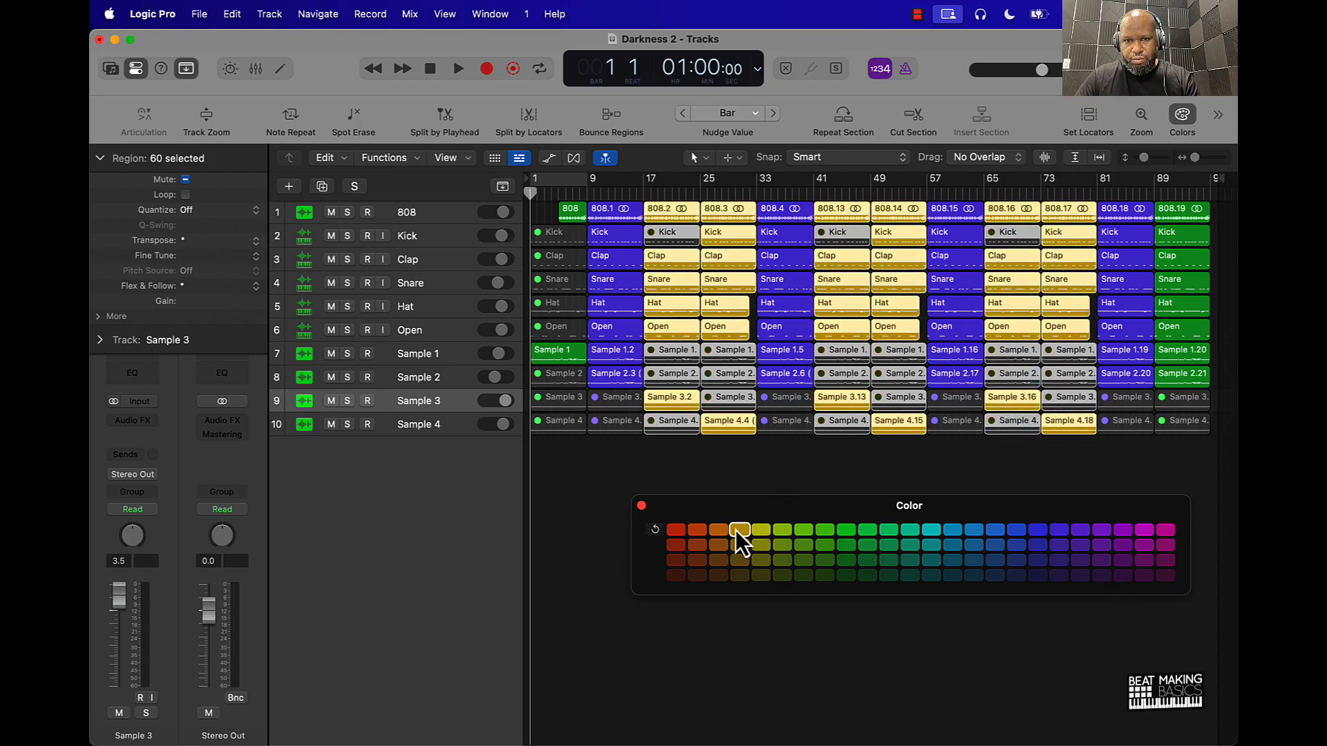
click(716, 530)
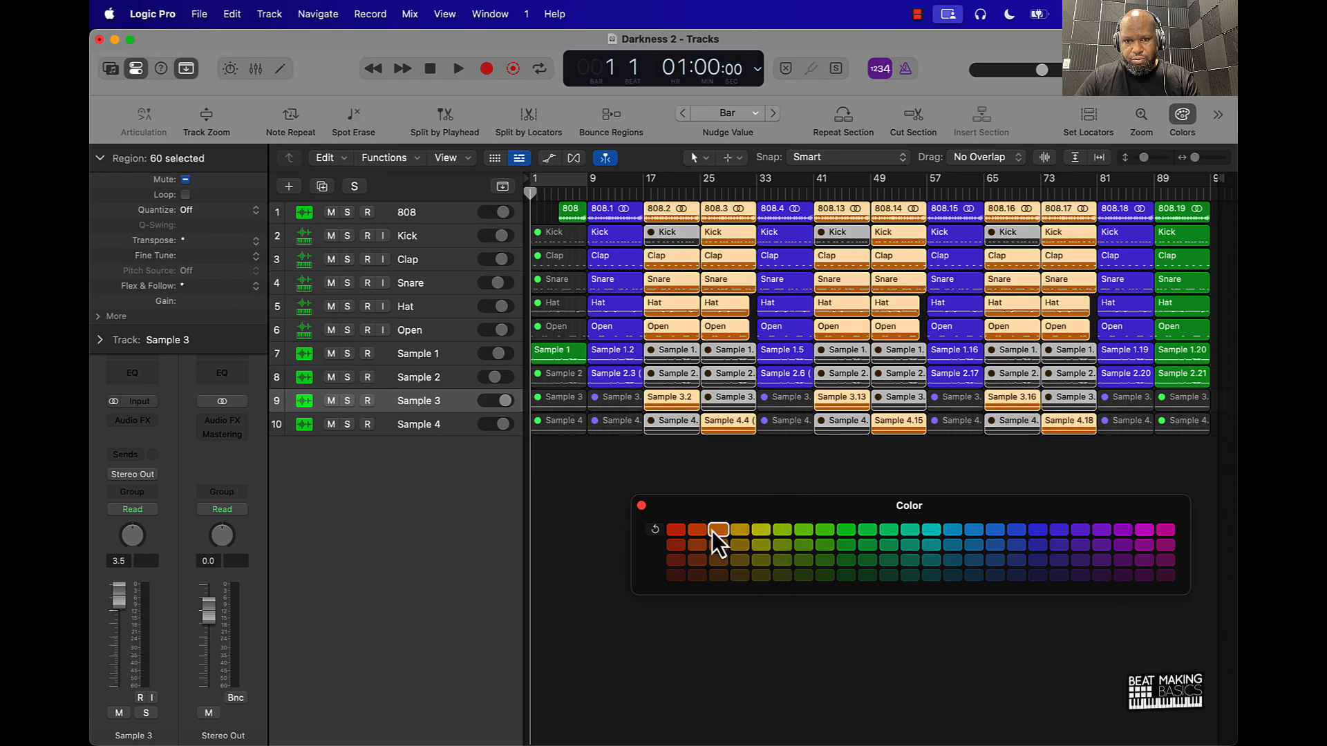
Recolor the selected orange sections turquoise, and color the regions of all tracks in the sections at bars 1 and 89 magenta
click(932, 531)
click(604, 453)
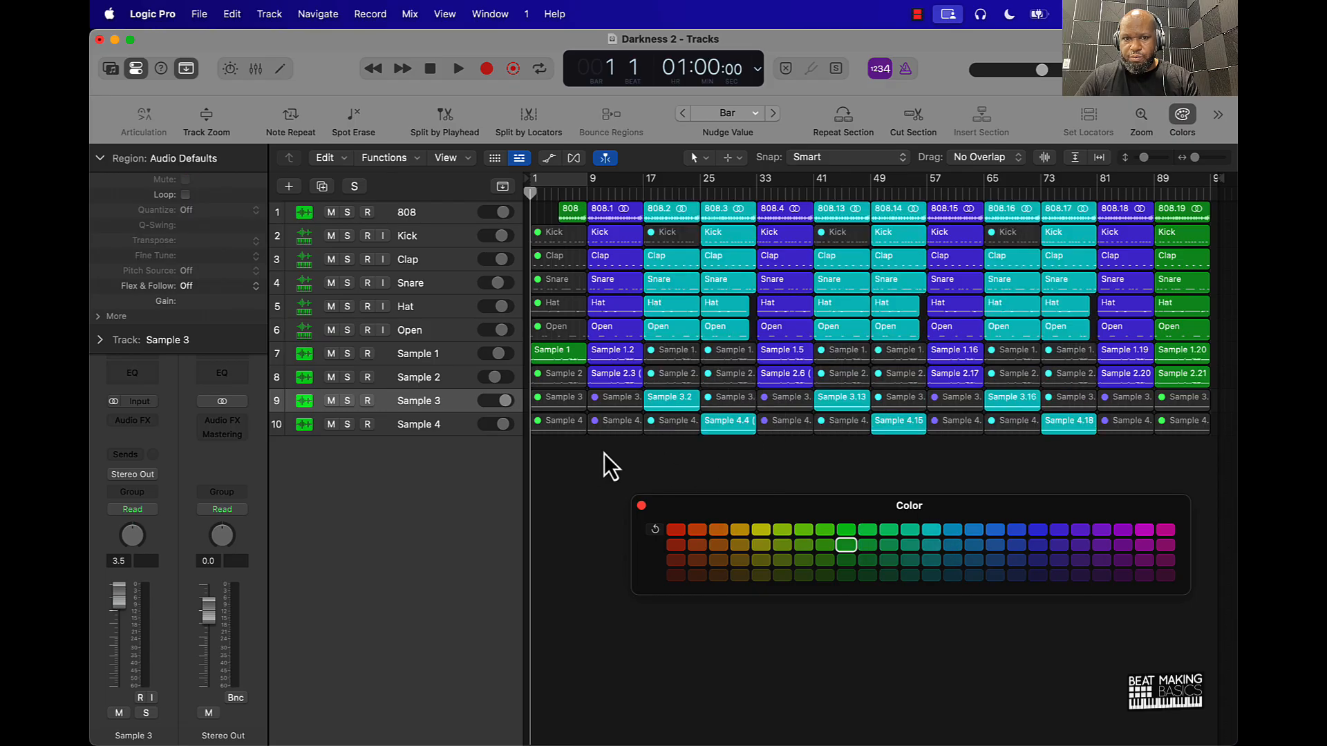
drag(551, 450, 577, 111)
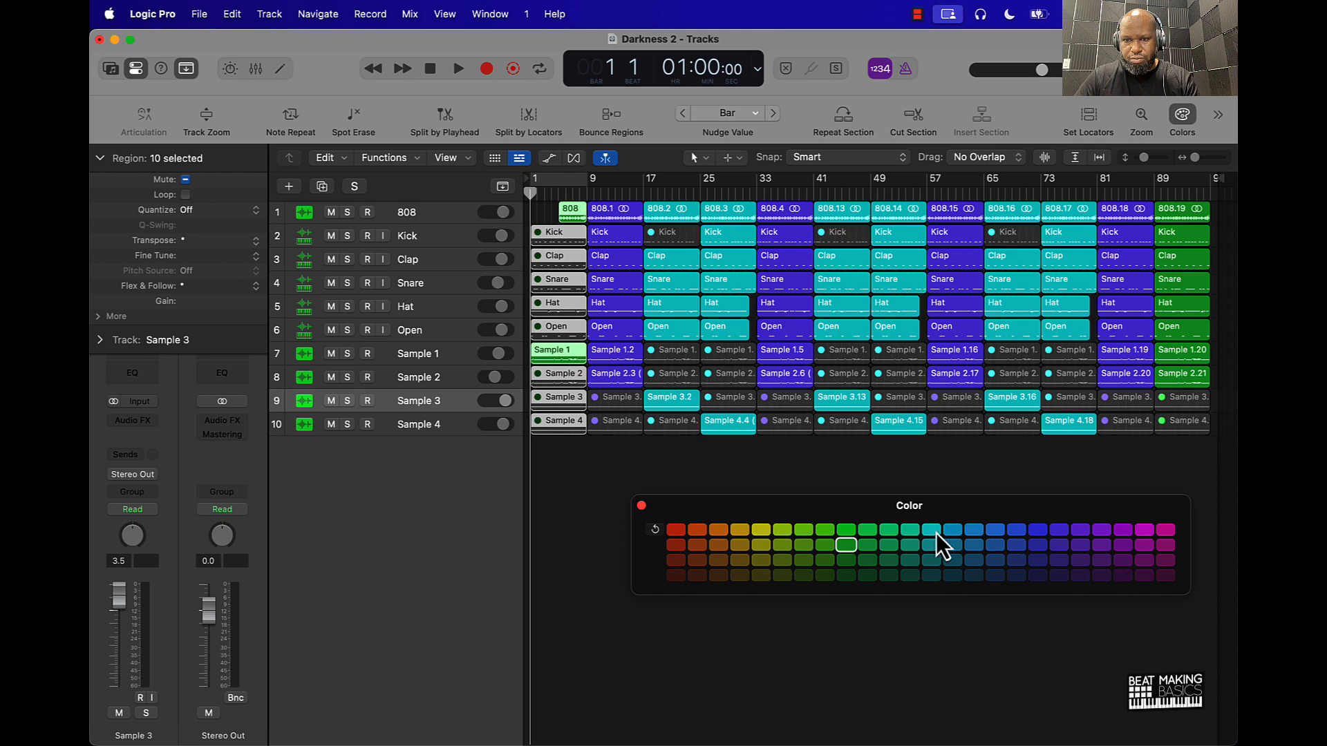
click(1167, 530)
click(1109, 464)
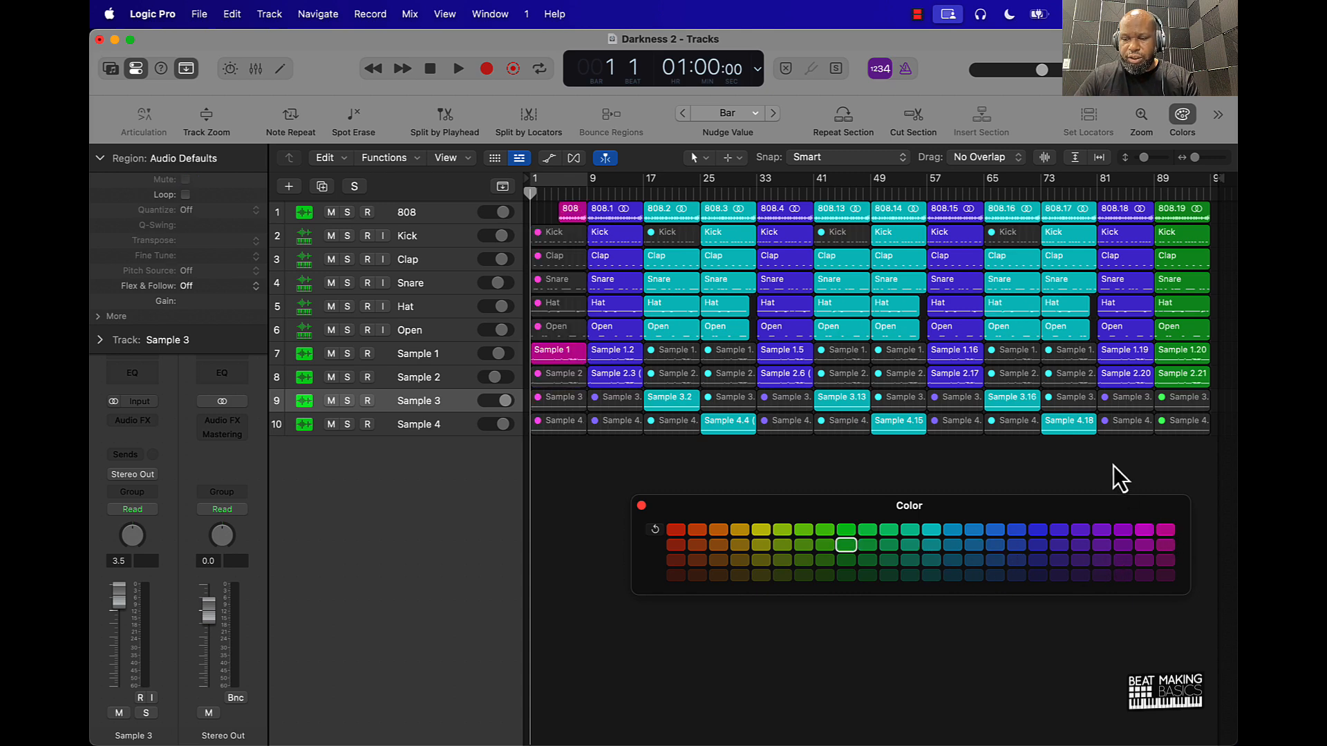
drag(1183, 459, 1206, 107)
click(1166, 530)
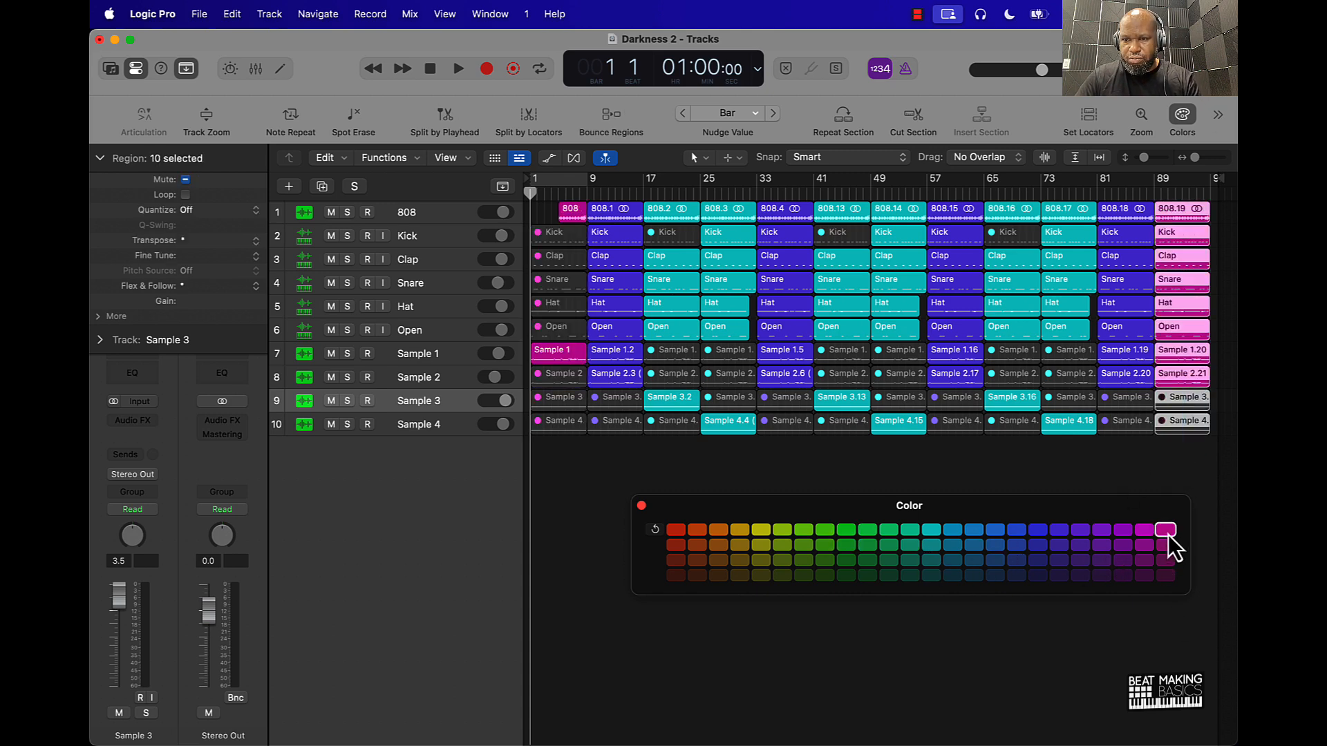
click(1081, 494)
Color the regions of all tracks in the sections at bars 65 and 73 blue, and hide the color palette and the toolbar
drag(1080, 465, 1022, 158)
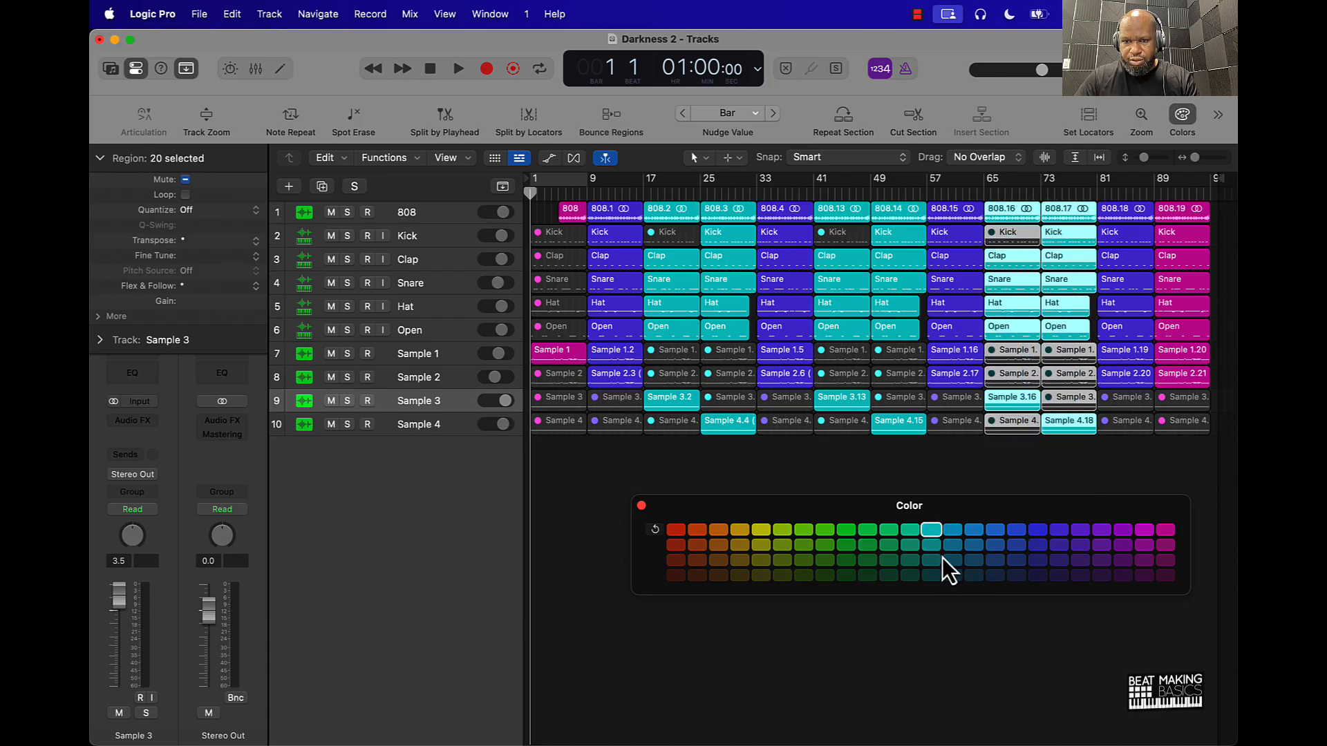
click(953, 575)
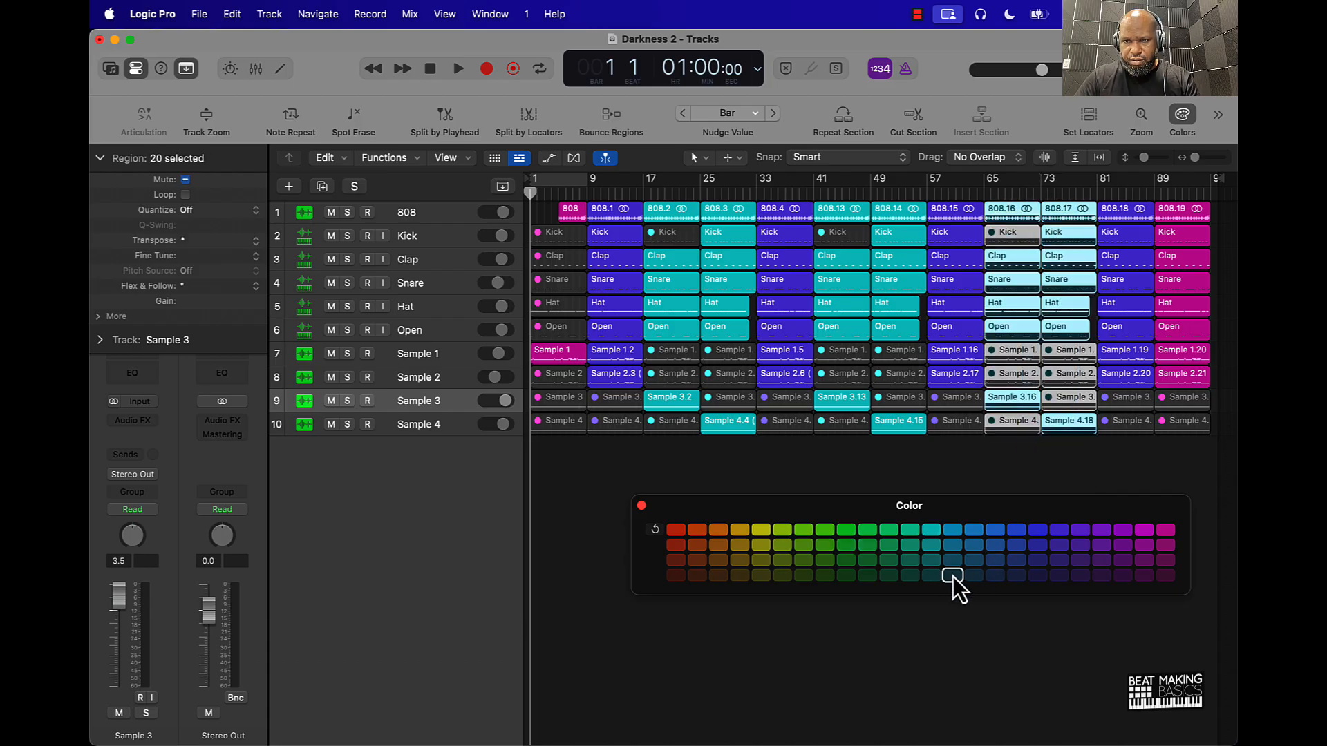
click(950, 531)
click(973, 530)
click(995, 530)
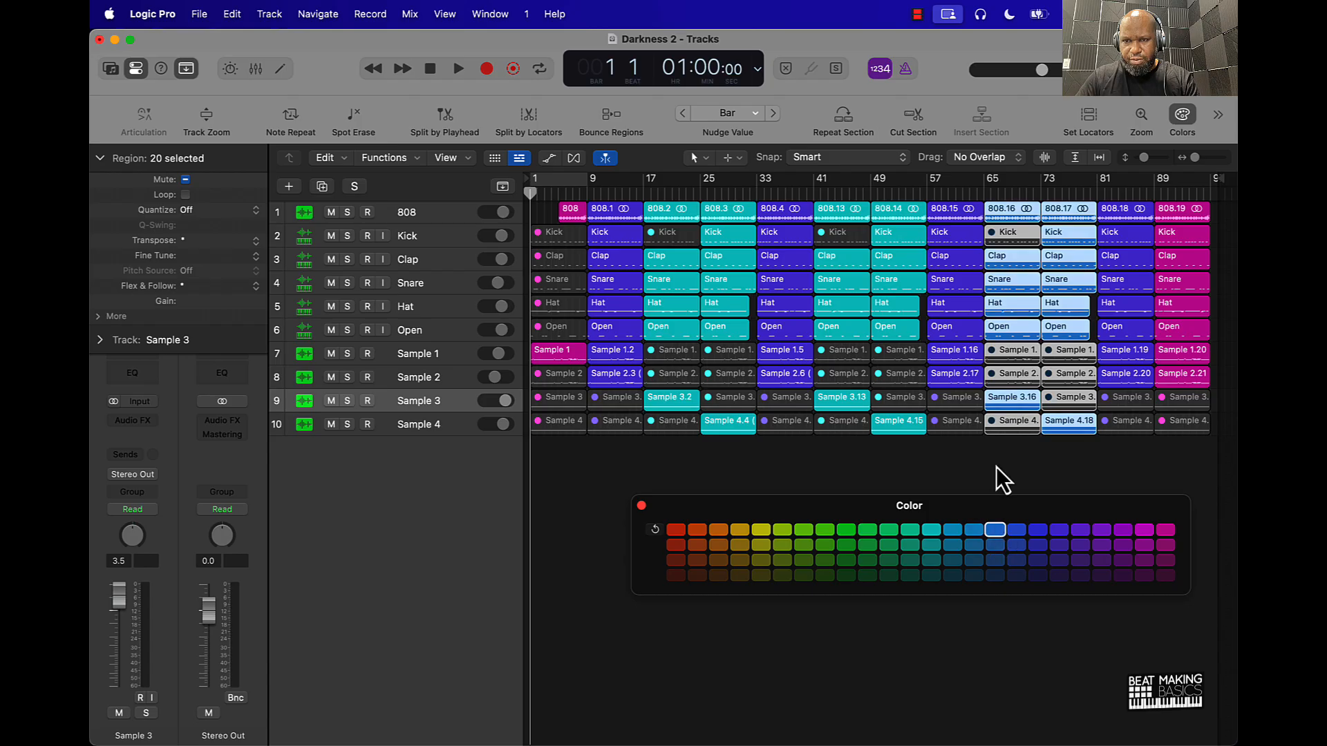
click(997, 467)
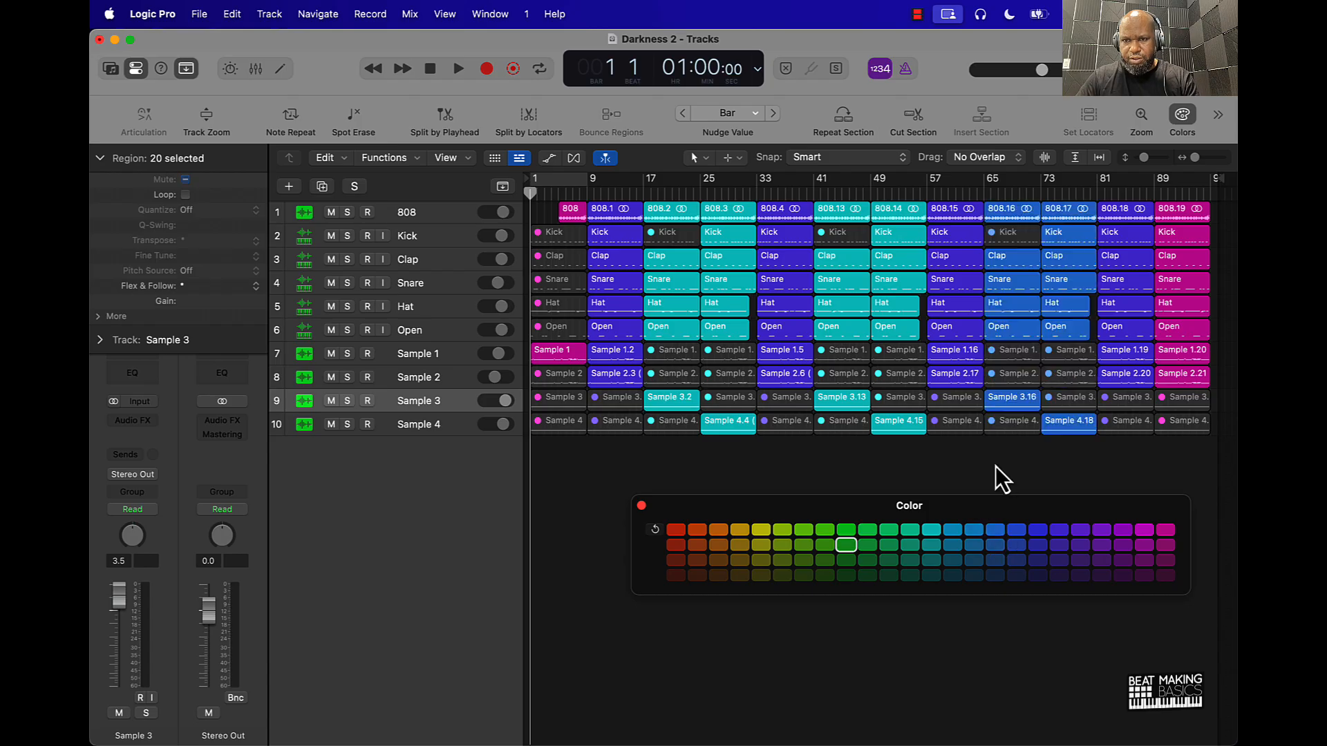
click(641, 505)
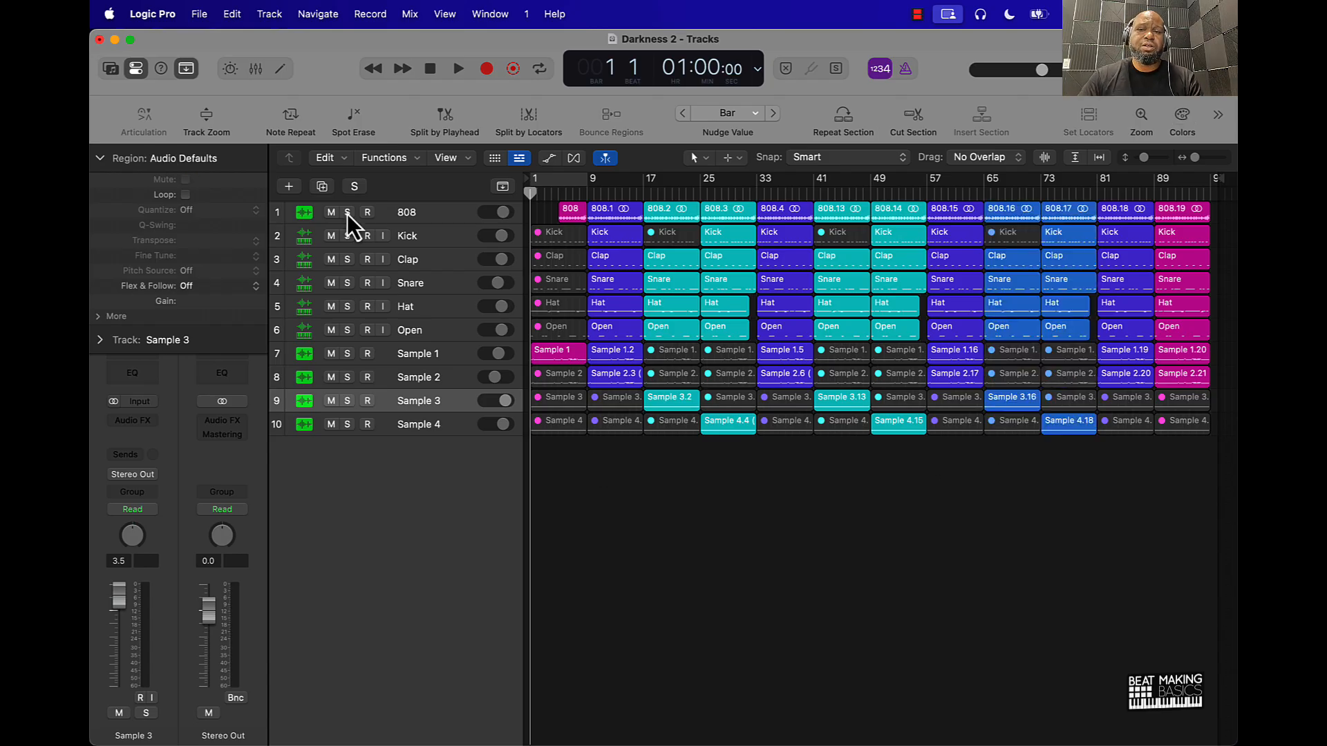
click(193, 73)
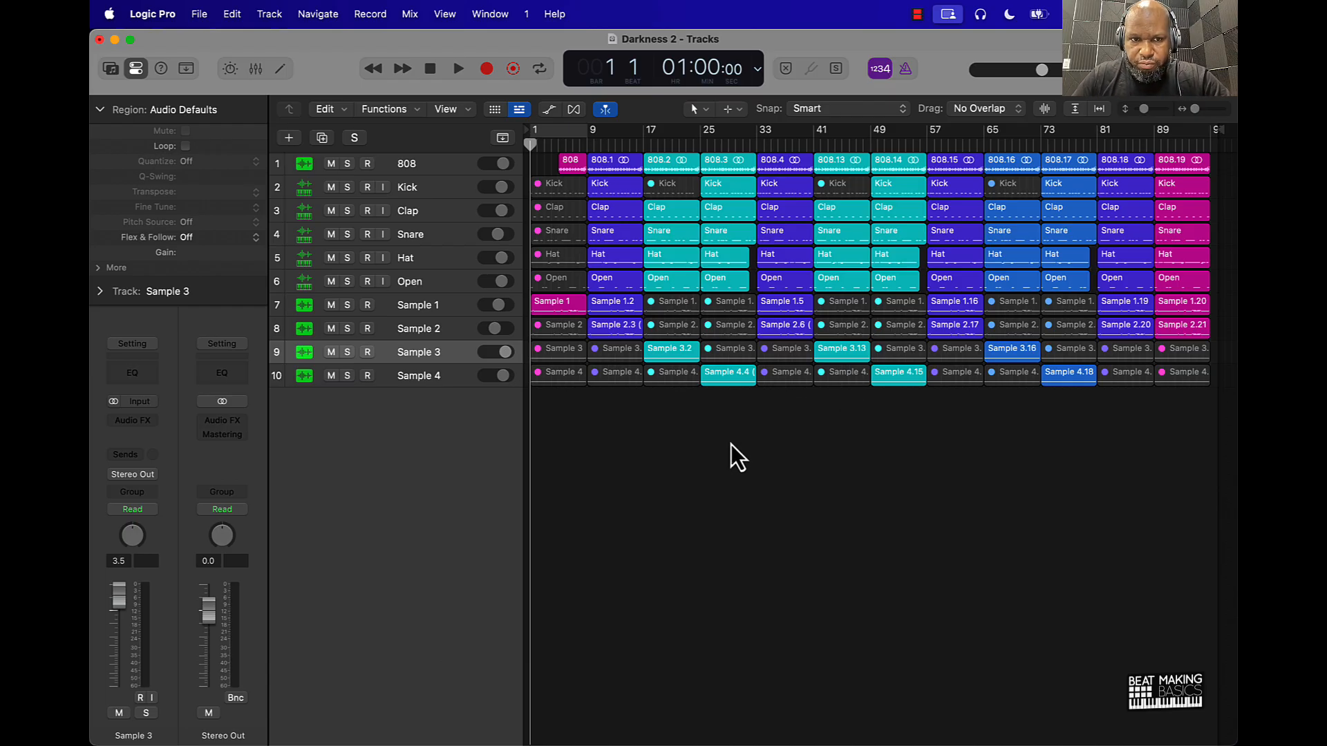
Play the opening bars briefly, and mute the Clap, Snare, Hat and Open regions in the section at bar 41
key(space)
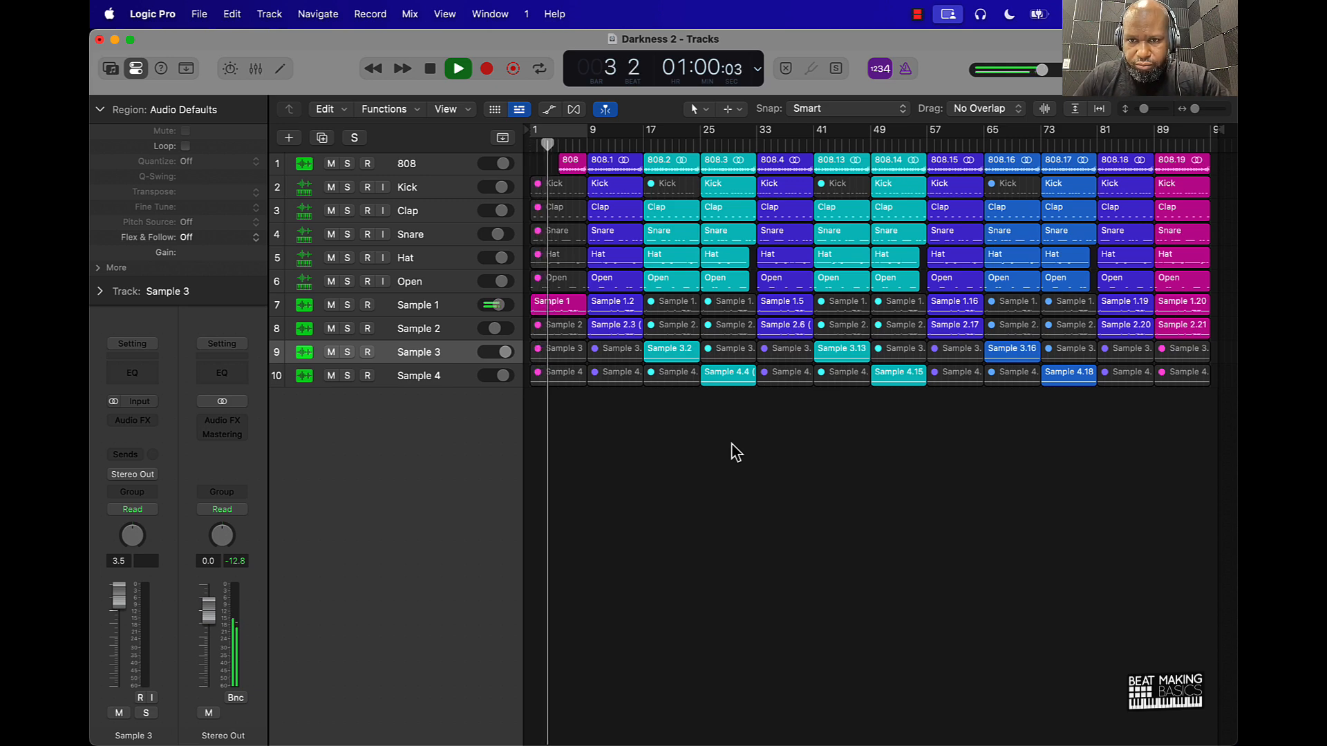
key(space)
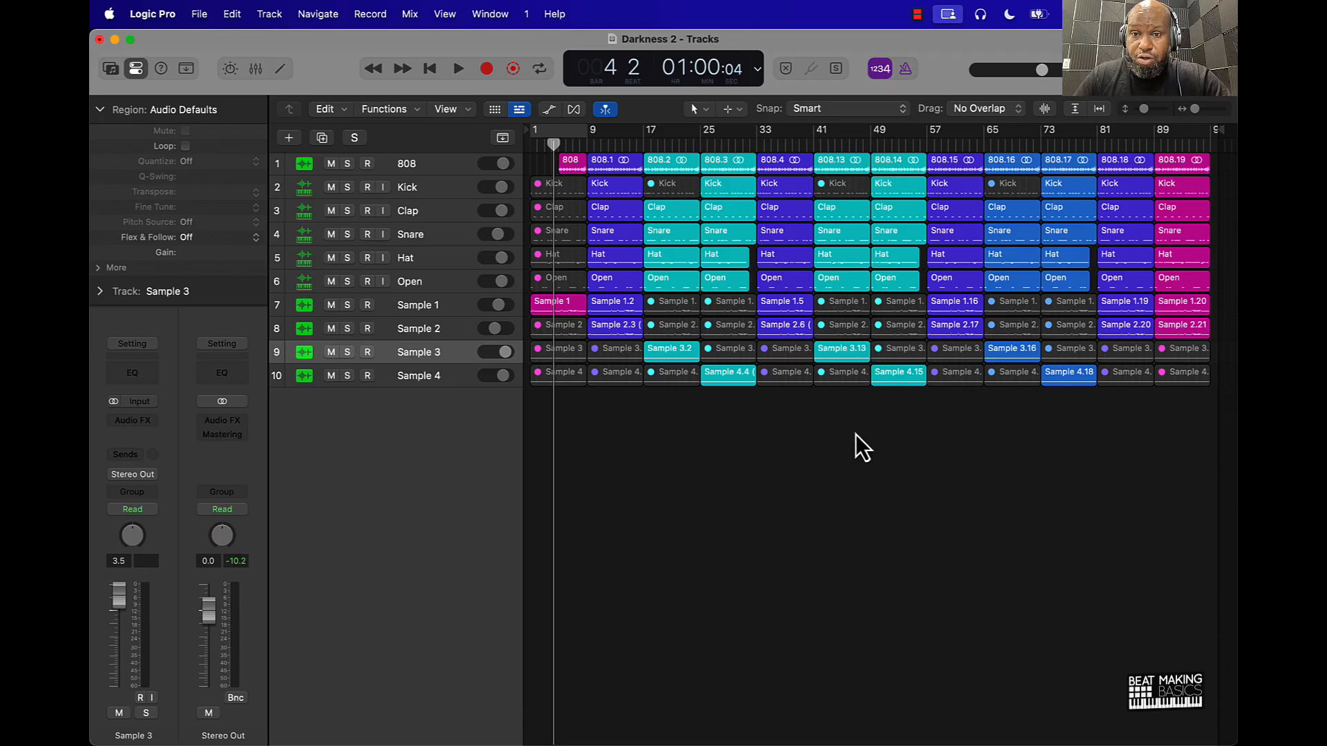
click(849, 223)
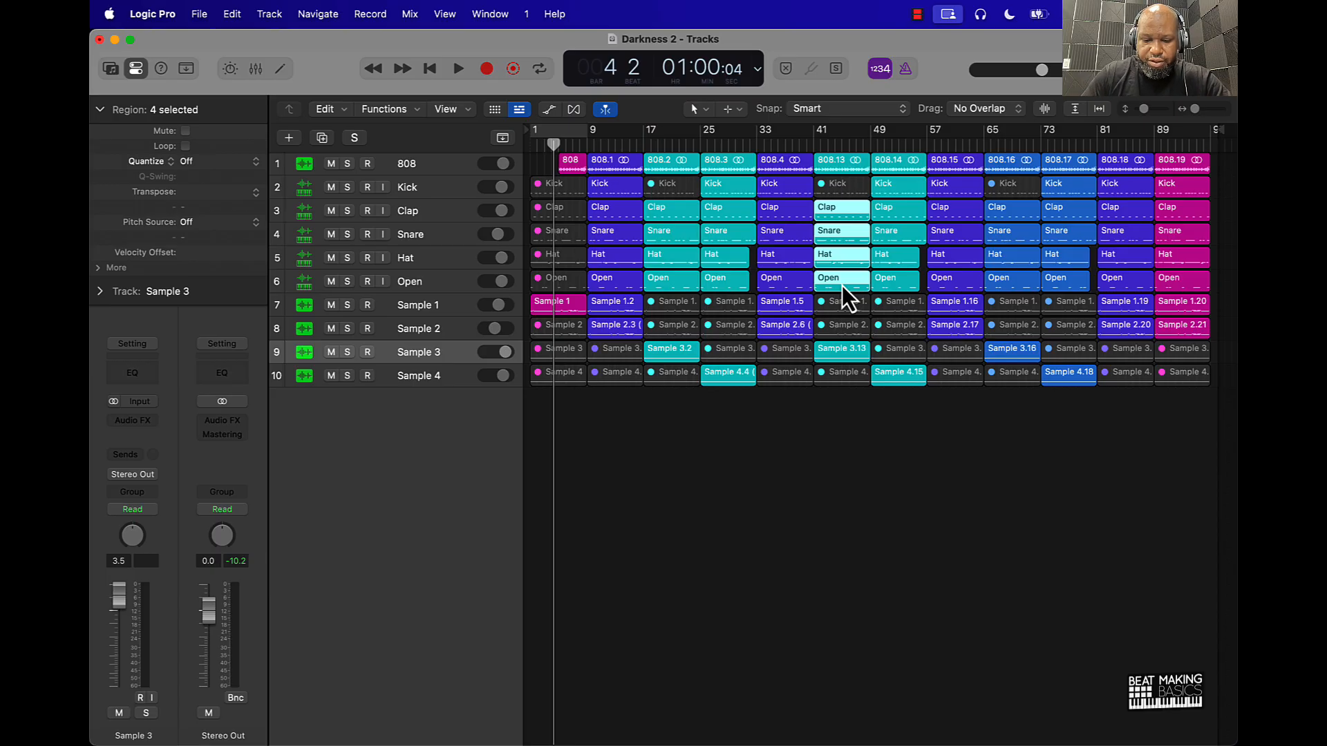
key(ctrl+m)
click(838, 460)
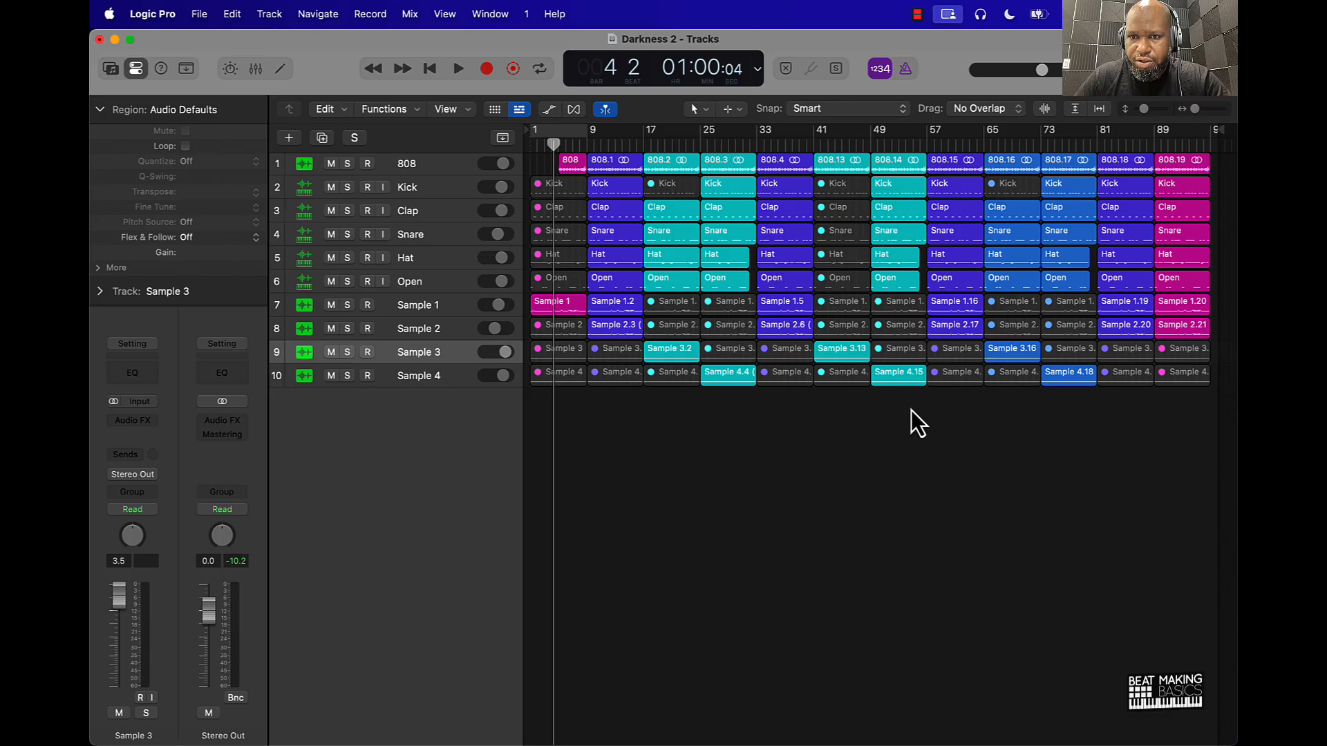
Mute Sample 3 and unmute Sample 4 at bar 65, do the reverse at bar 73, and return to the project start
click(1006, 350)
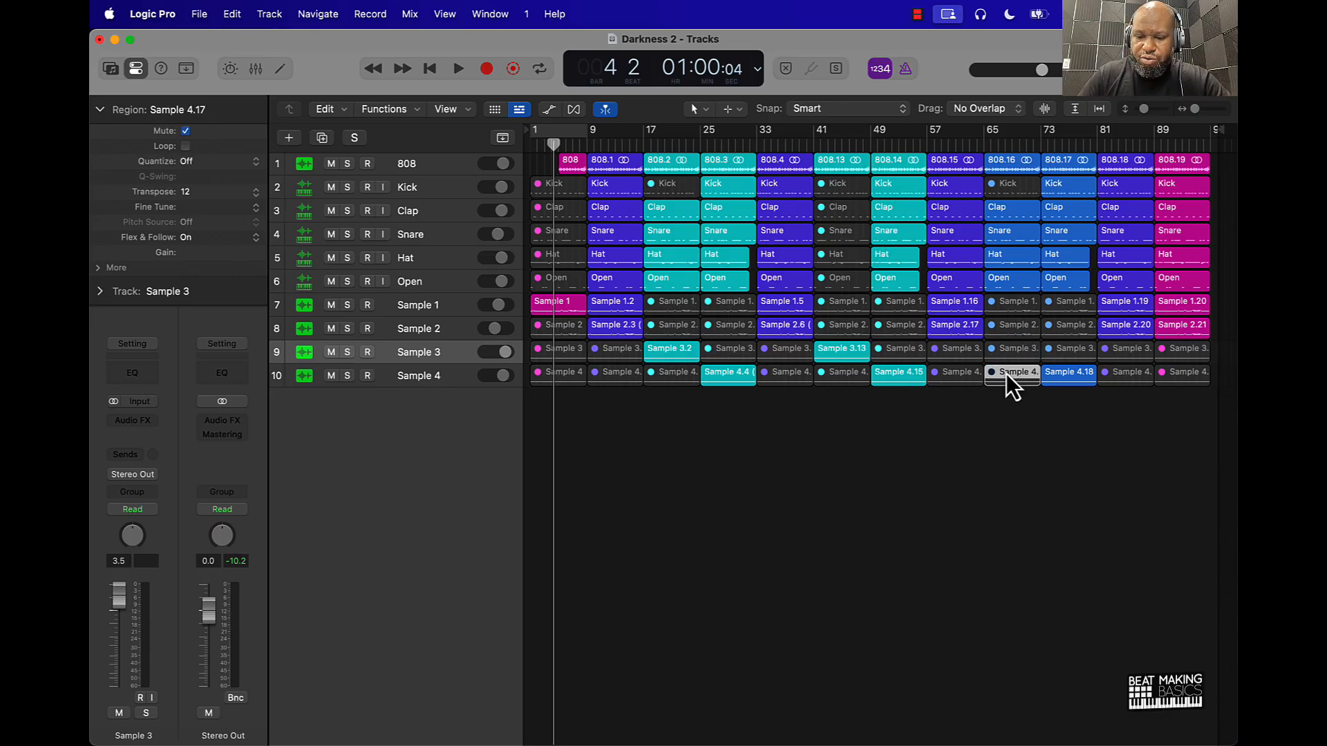
click(1091, 373)
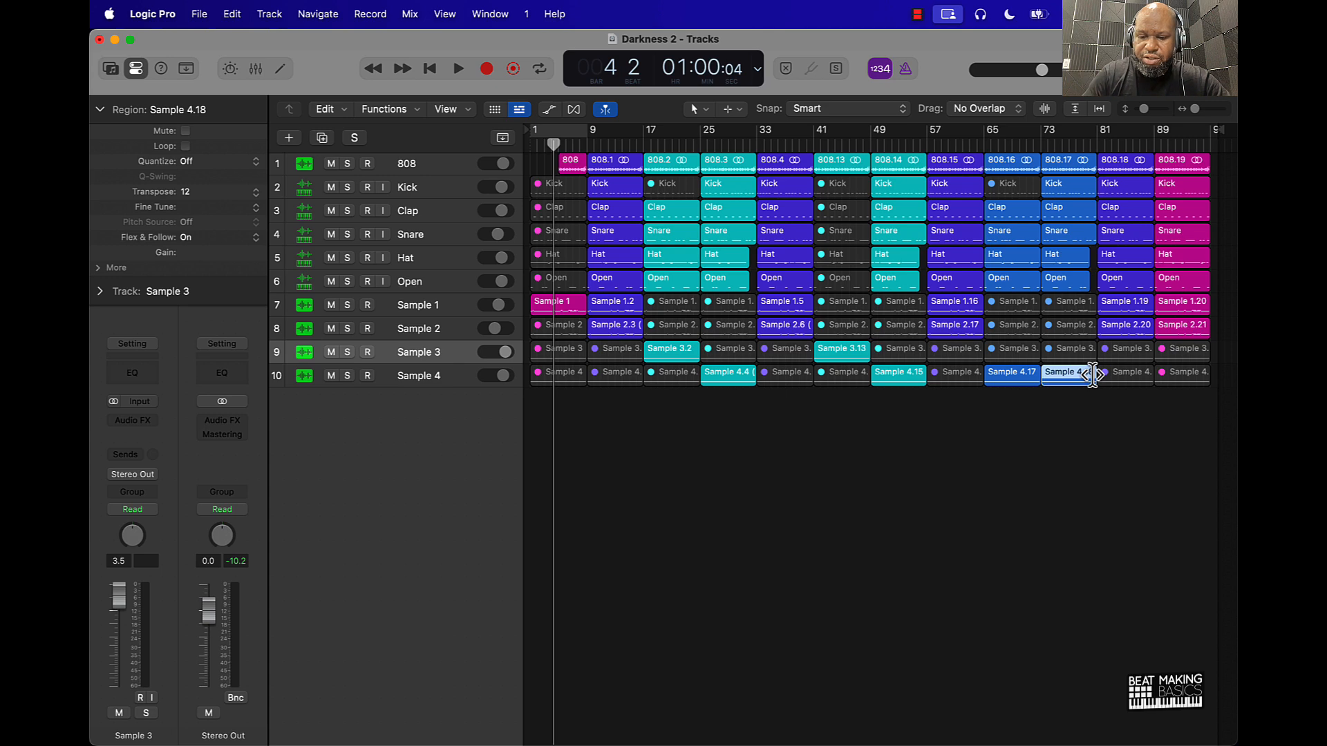
key(ctrl+m)
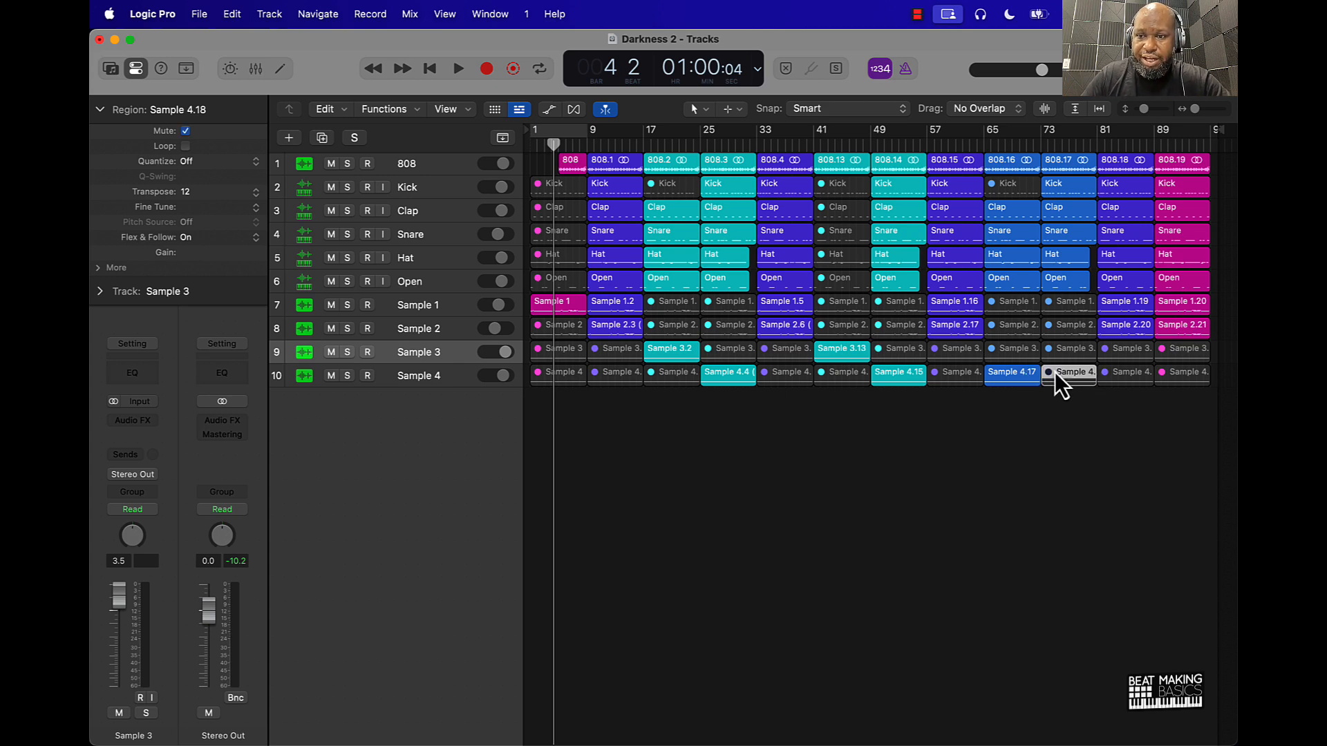
click(1055, 417)
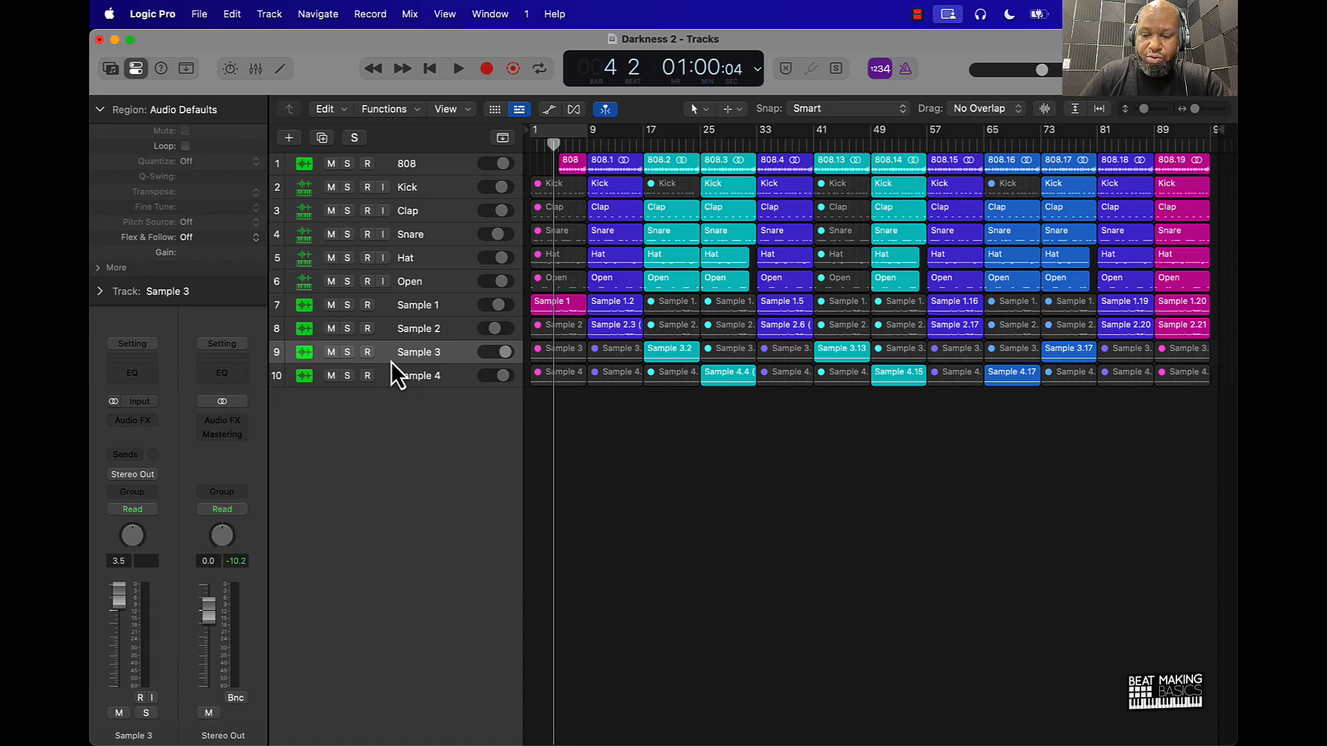
key(Return)
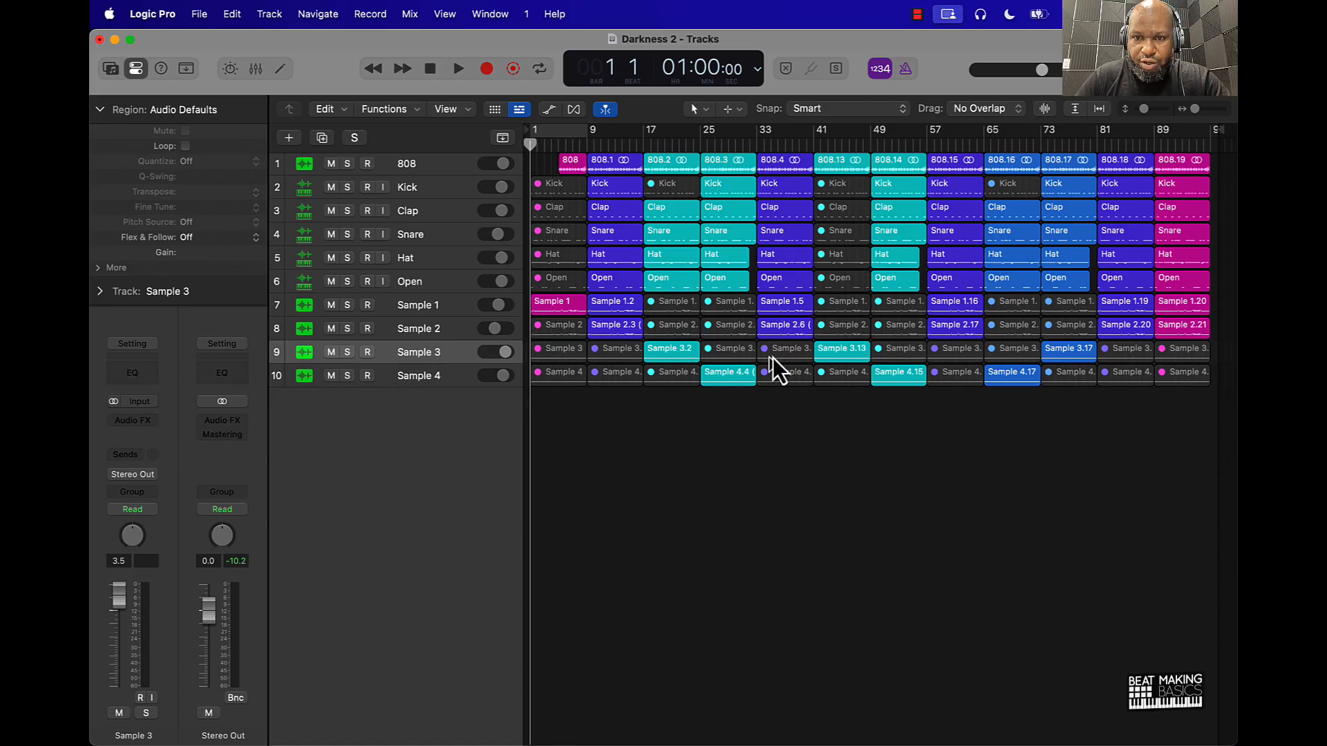
Insert the stereo Remix FX multi-effect on the Sample 3 track and place its window below the track regions
click(119, 422)
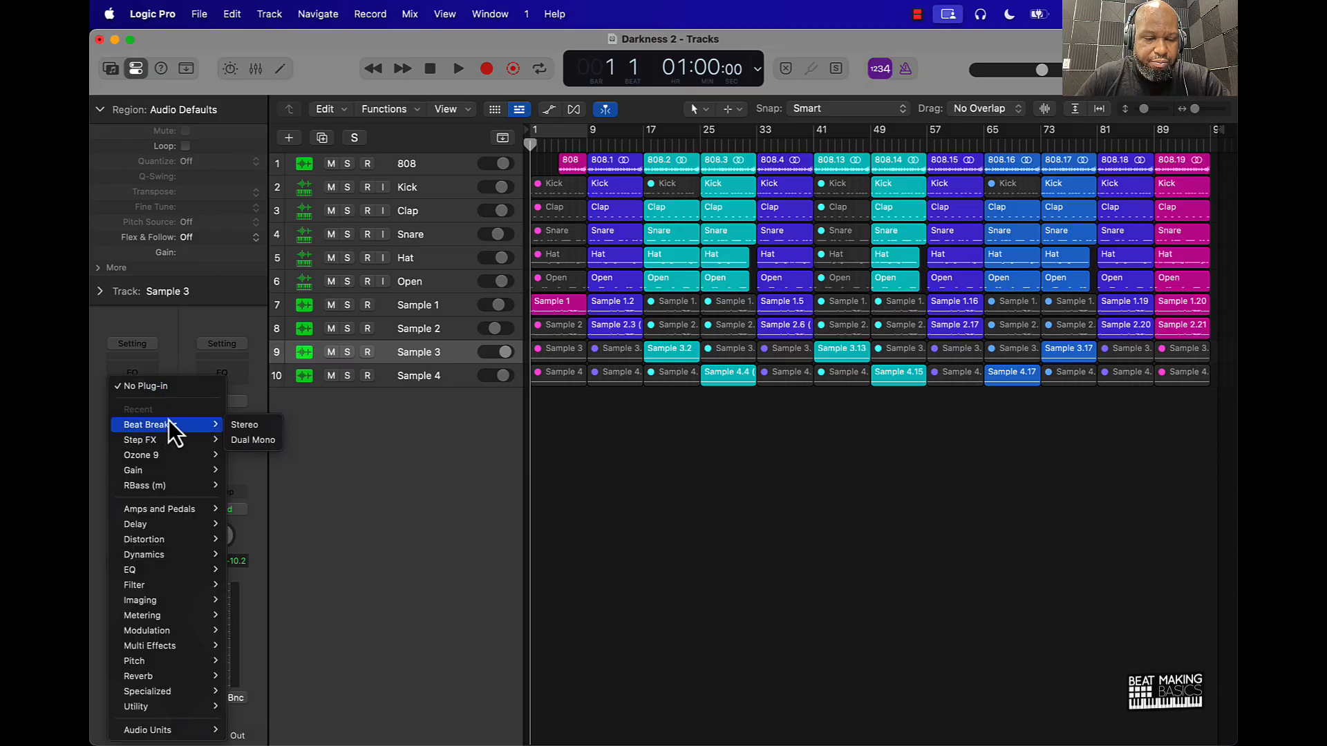
mouse_move(188, 668)
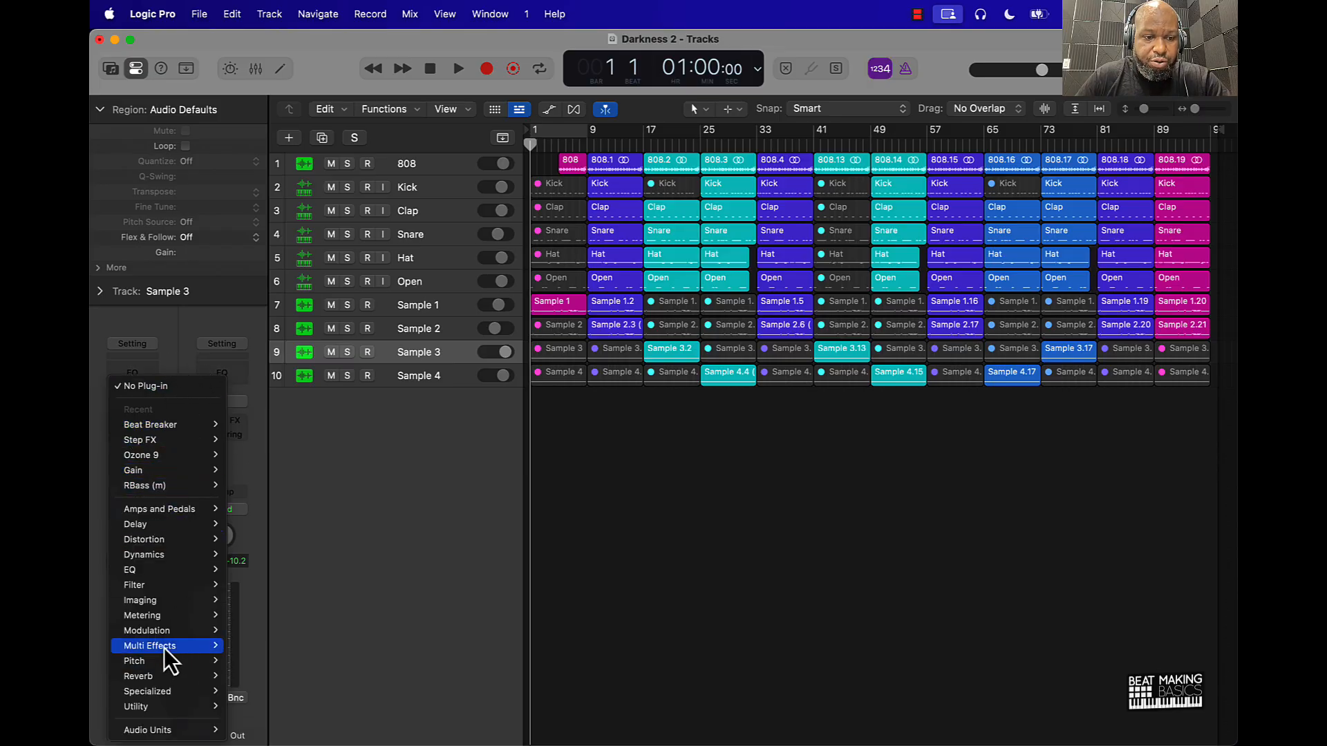
mouse_move(173, 646)
mouse_move(264, 686)
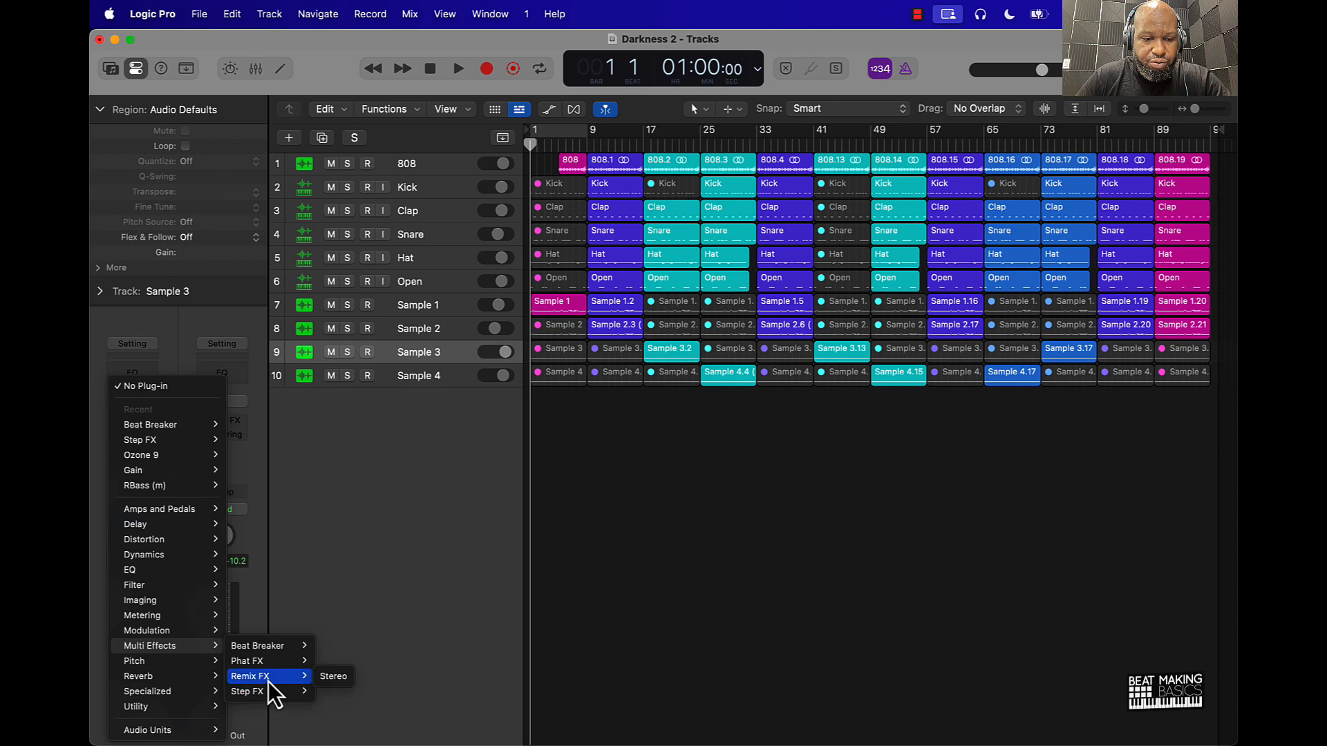
click(330, 679)
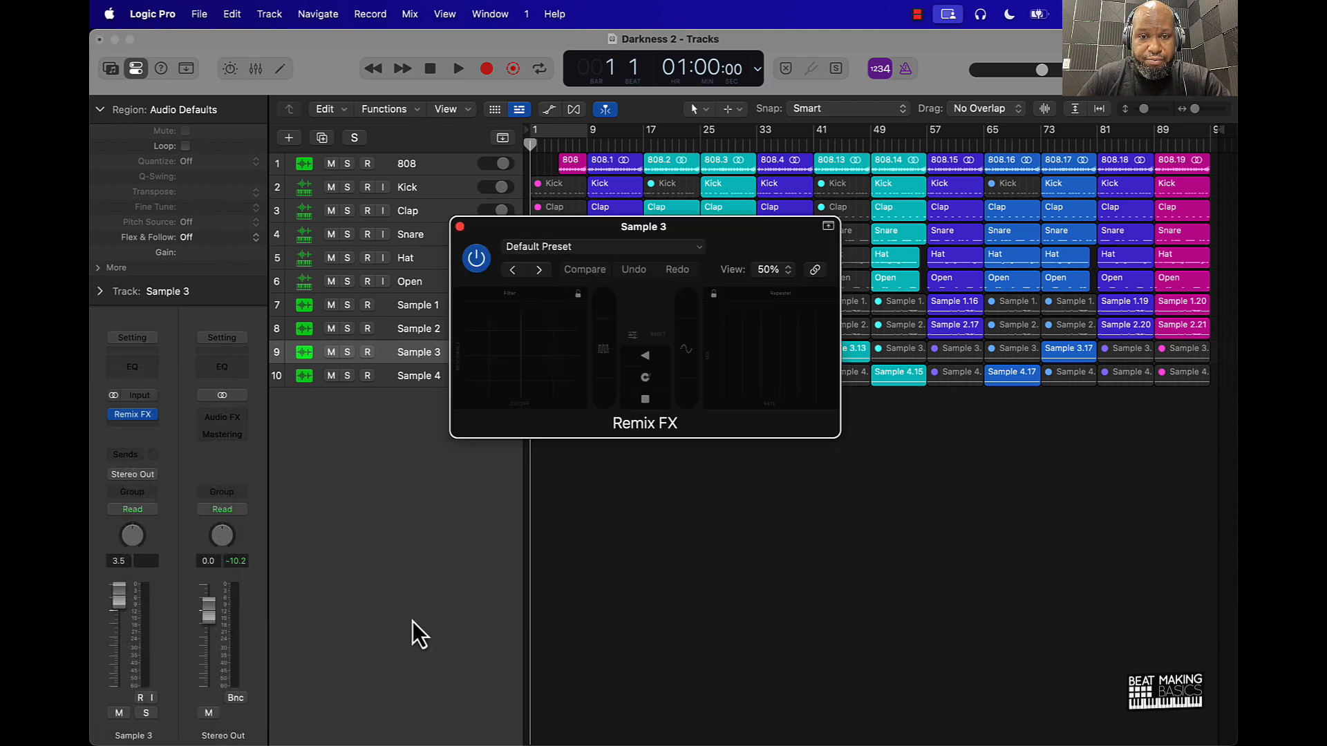
drag(737, 236, 851, 418)
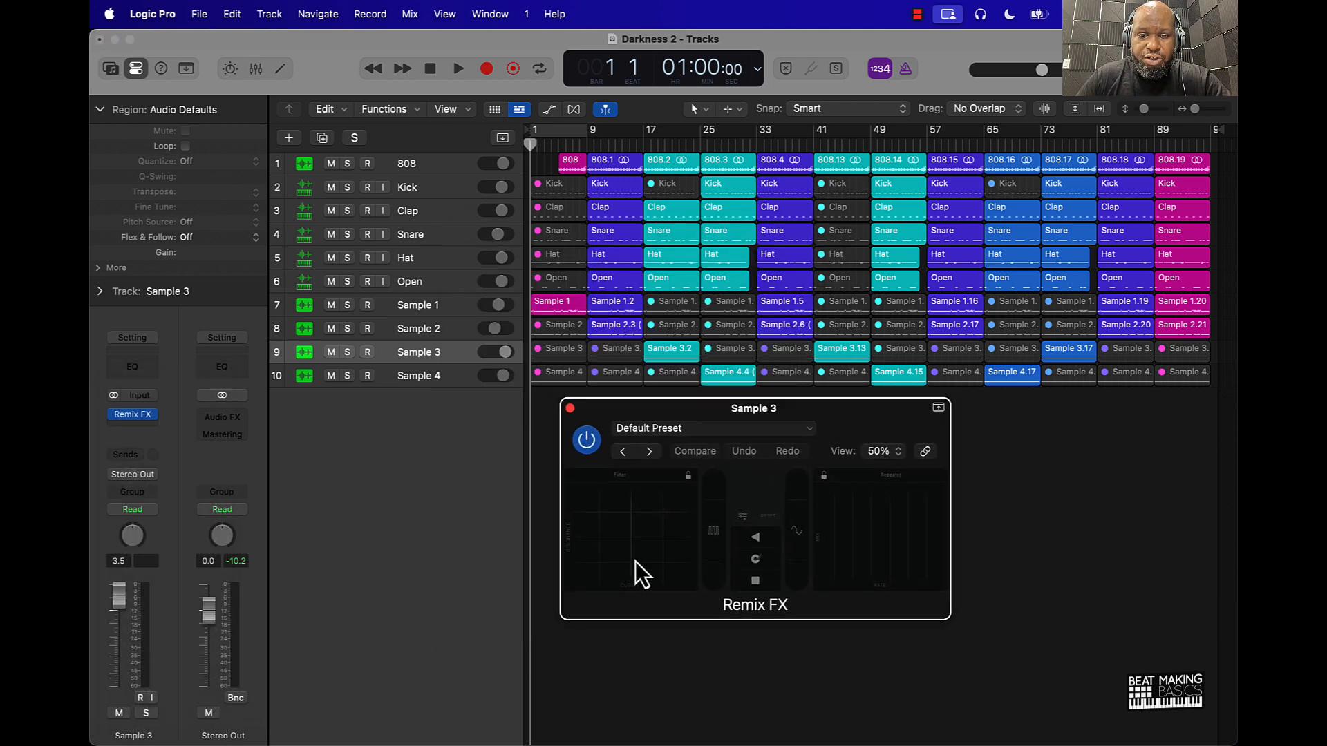
Try out the Remix FX filter pad on Sample 3 by sweeping it diagonally from the lower left corner
drag(591, 569, 658, 532)
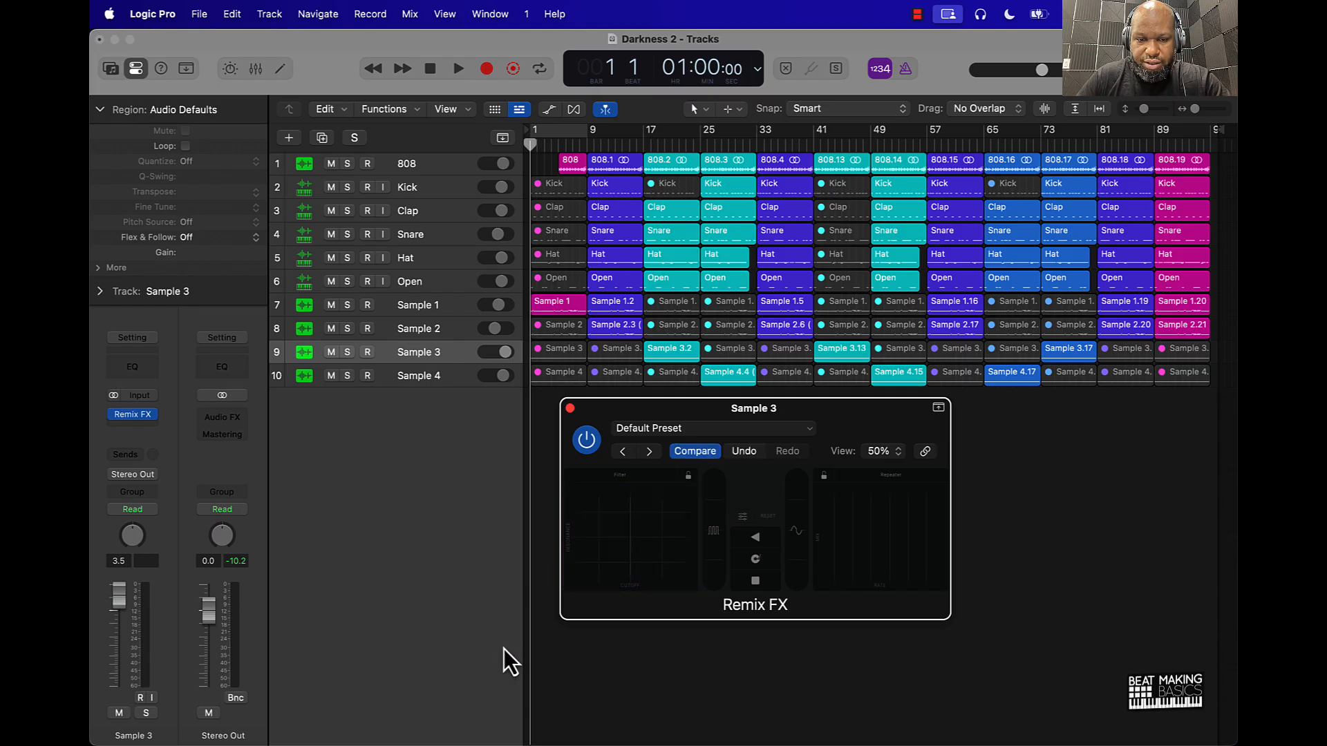
drag(578, 577, 629, 543)
drag(579, 588, 613, 555)
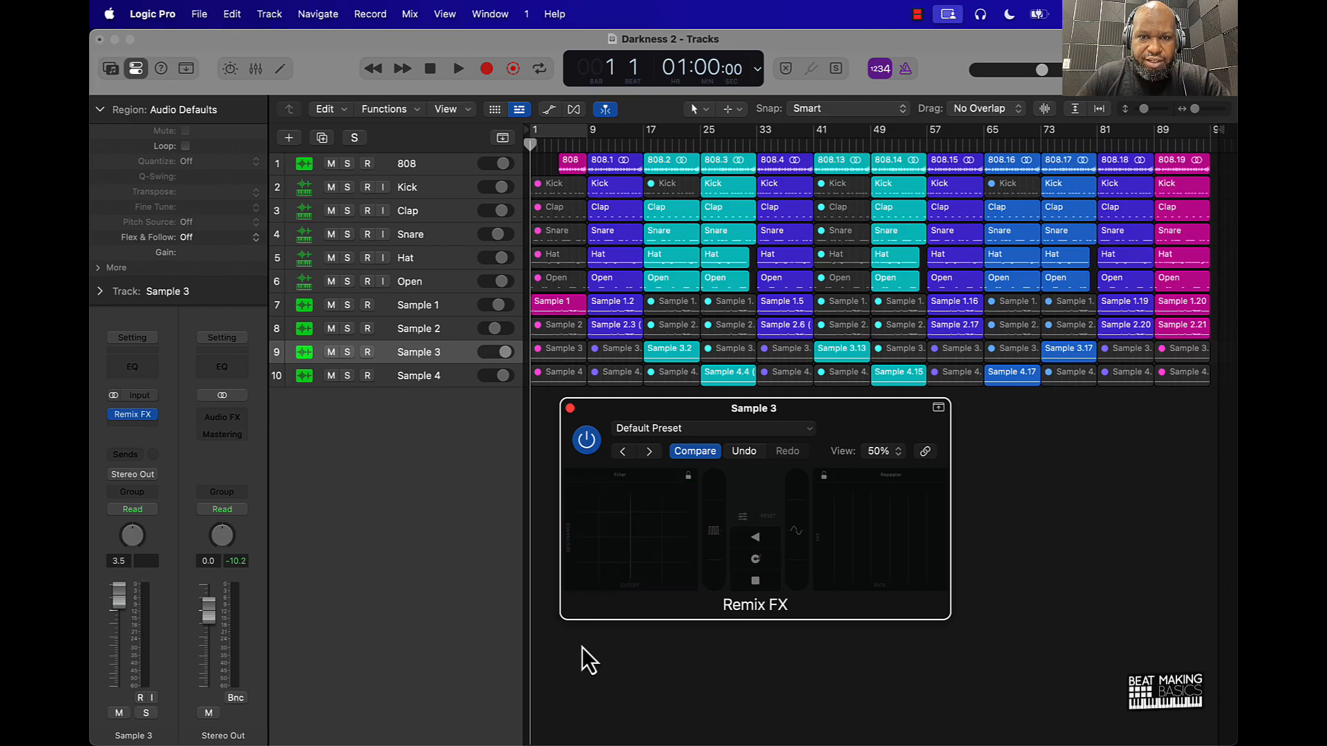
Set the automation mode of the Sample 3 track to Touch and keep the Remix FX window clear of the regions
click(425, 350)
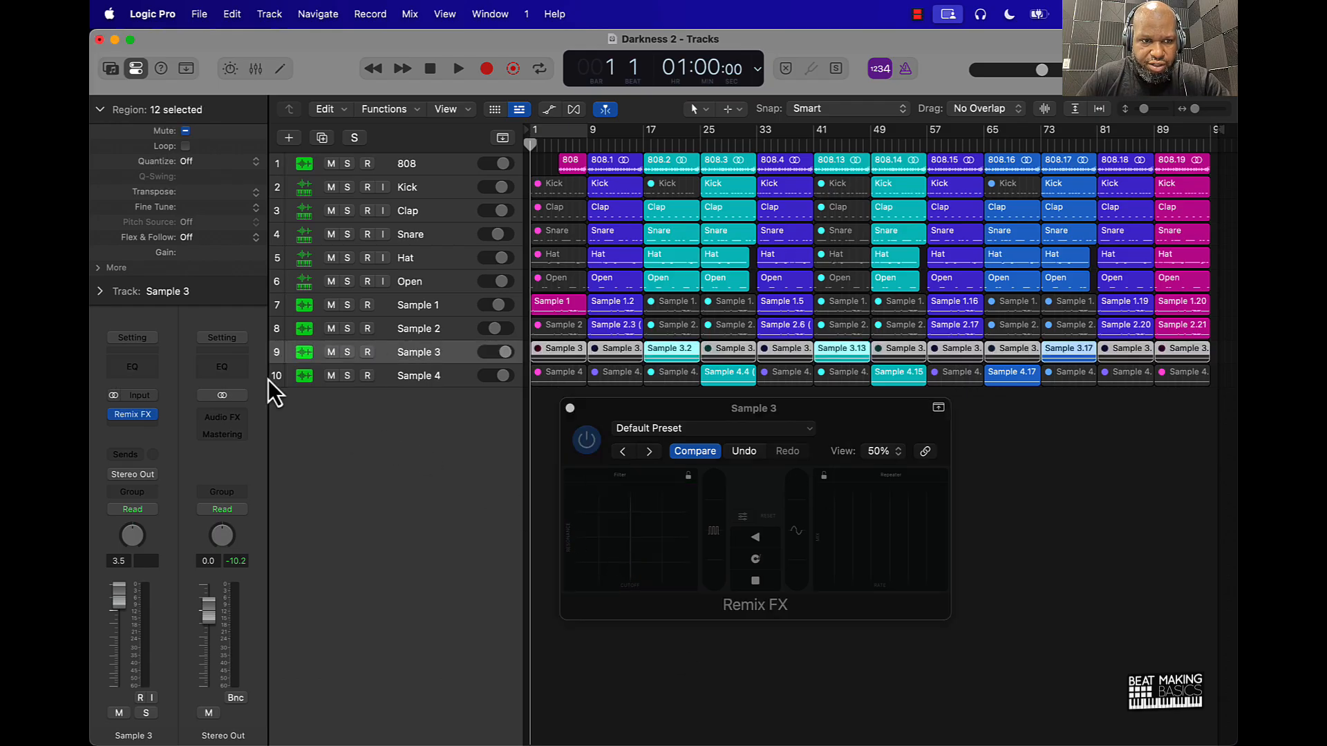
click(142, 510)
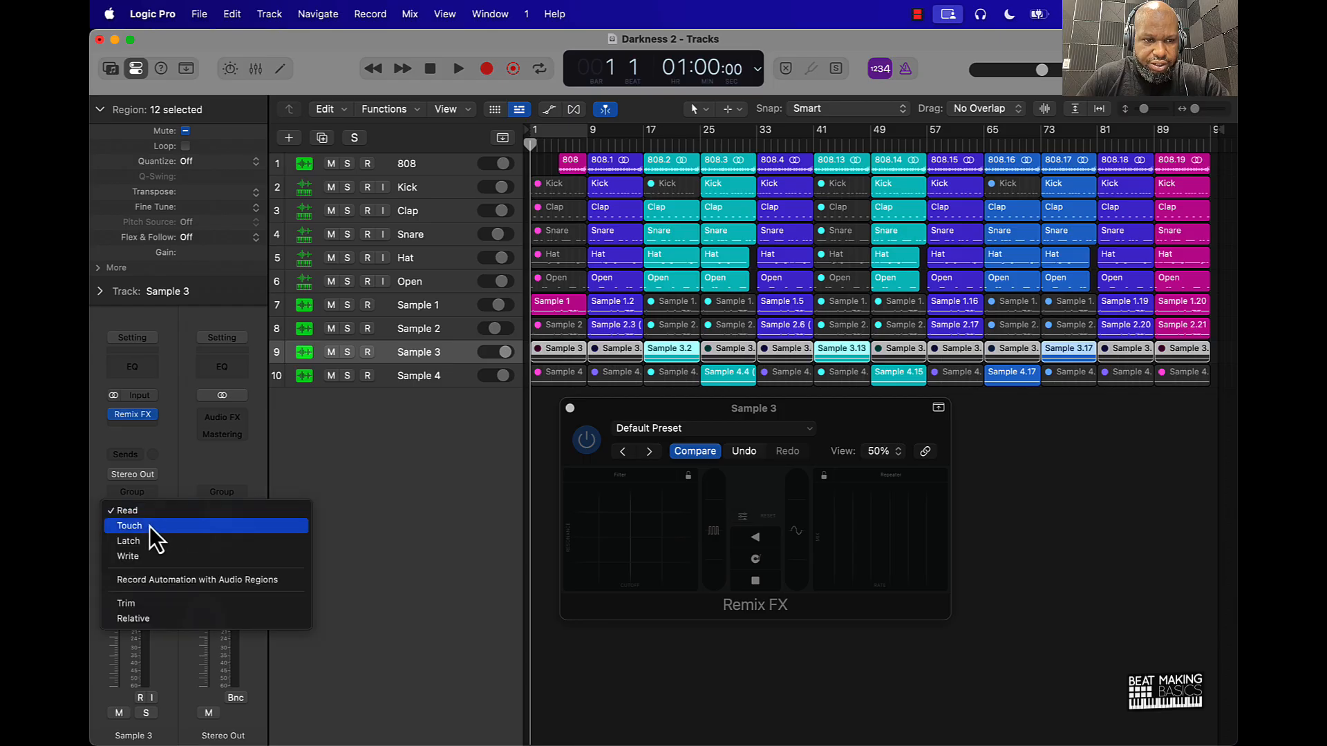
click(150, 526)
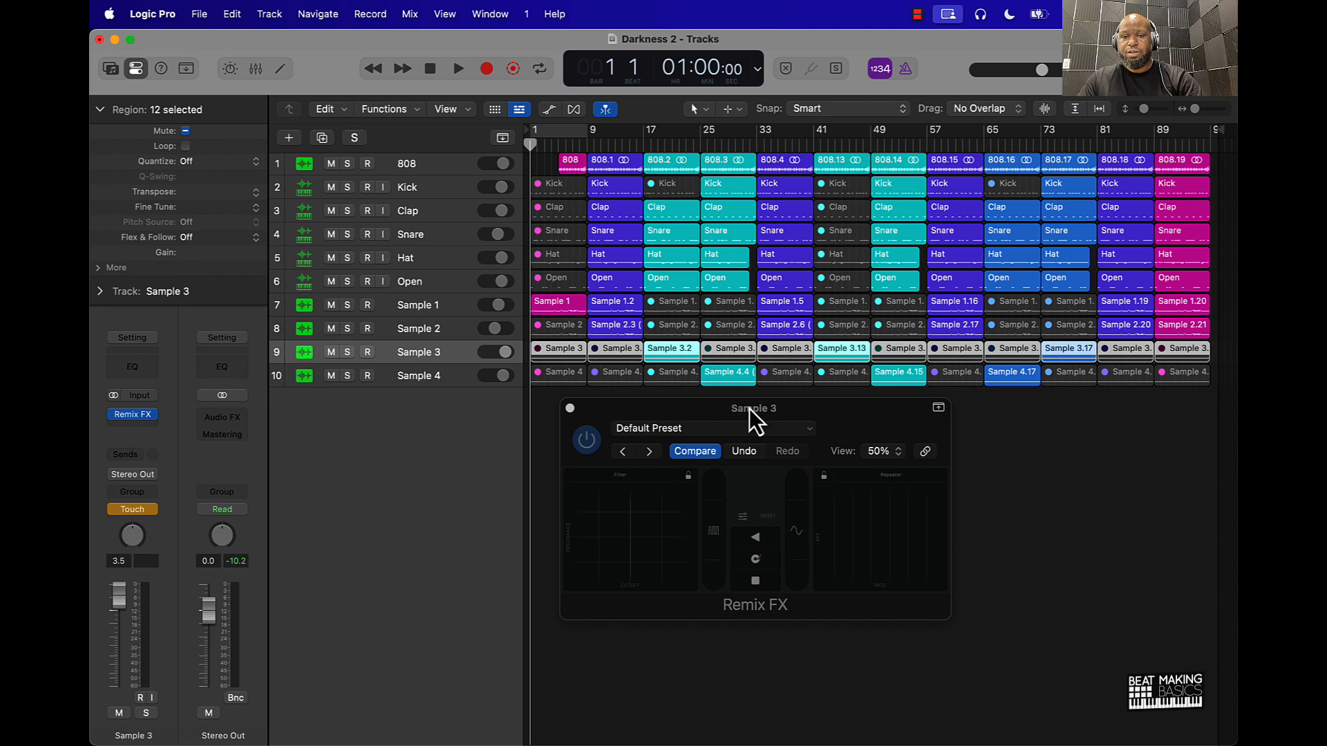
drag(749, 409, 720, 424)
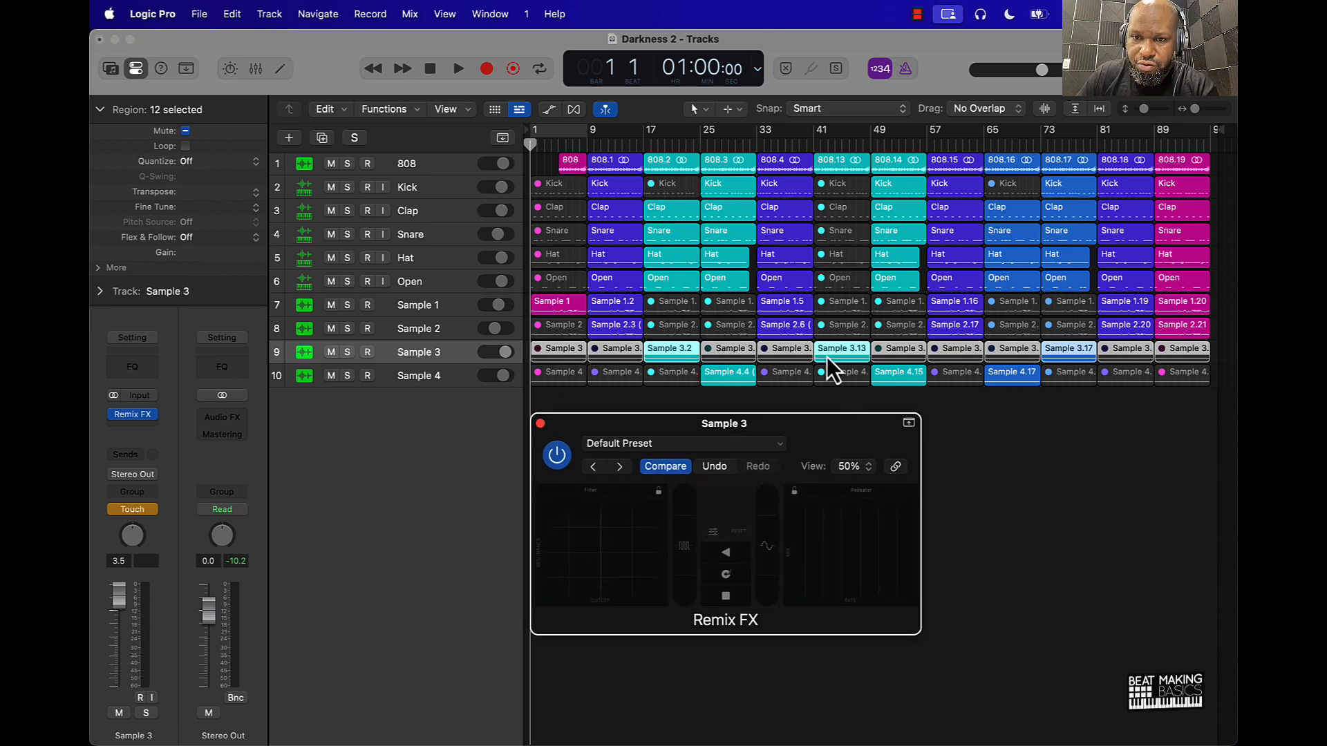
Record Remix FX filter automation on Sample 3 during its bar 41 section, playing from bar 37 and sweeping the filter pad from its lower left to its middle
click(783, 143)
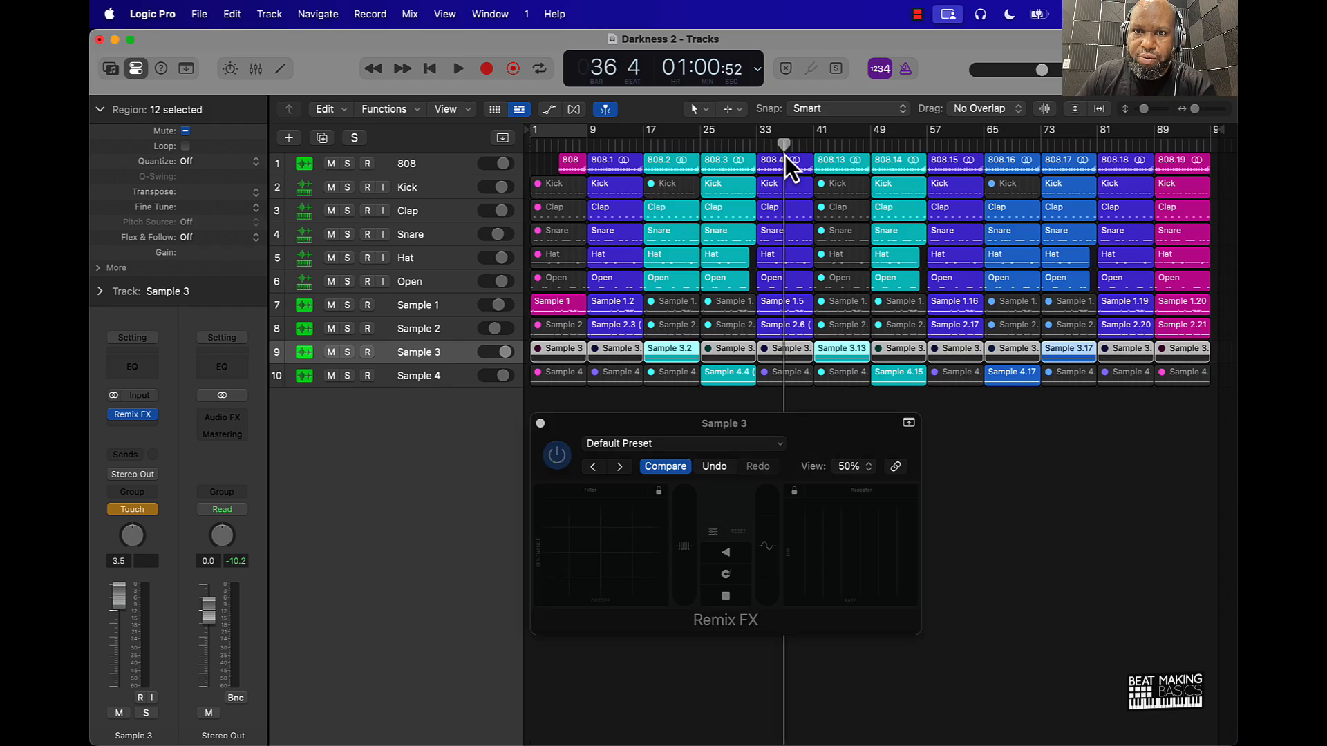
click(786, 143)
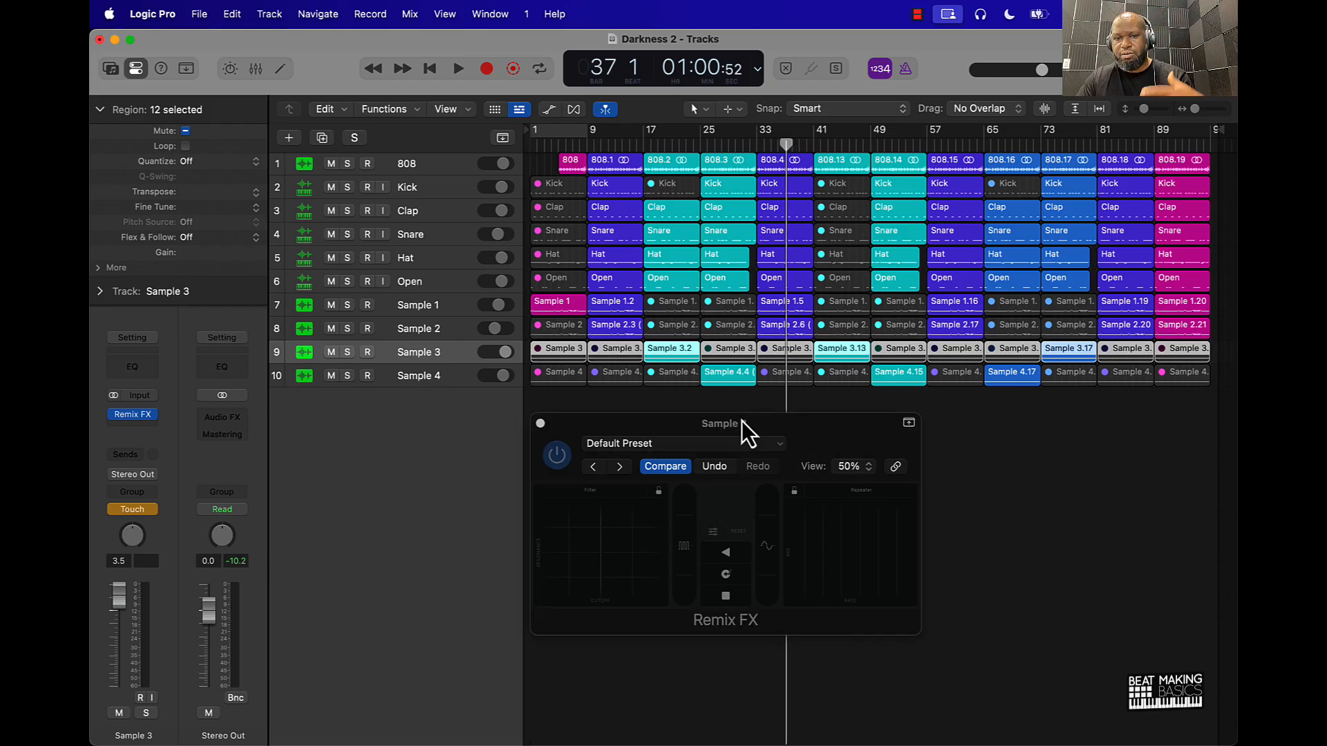
click(816, 395)
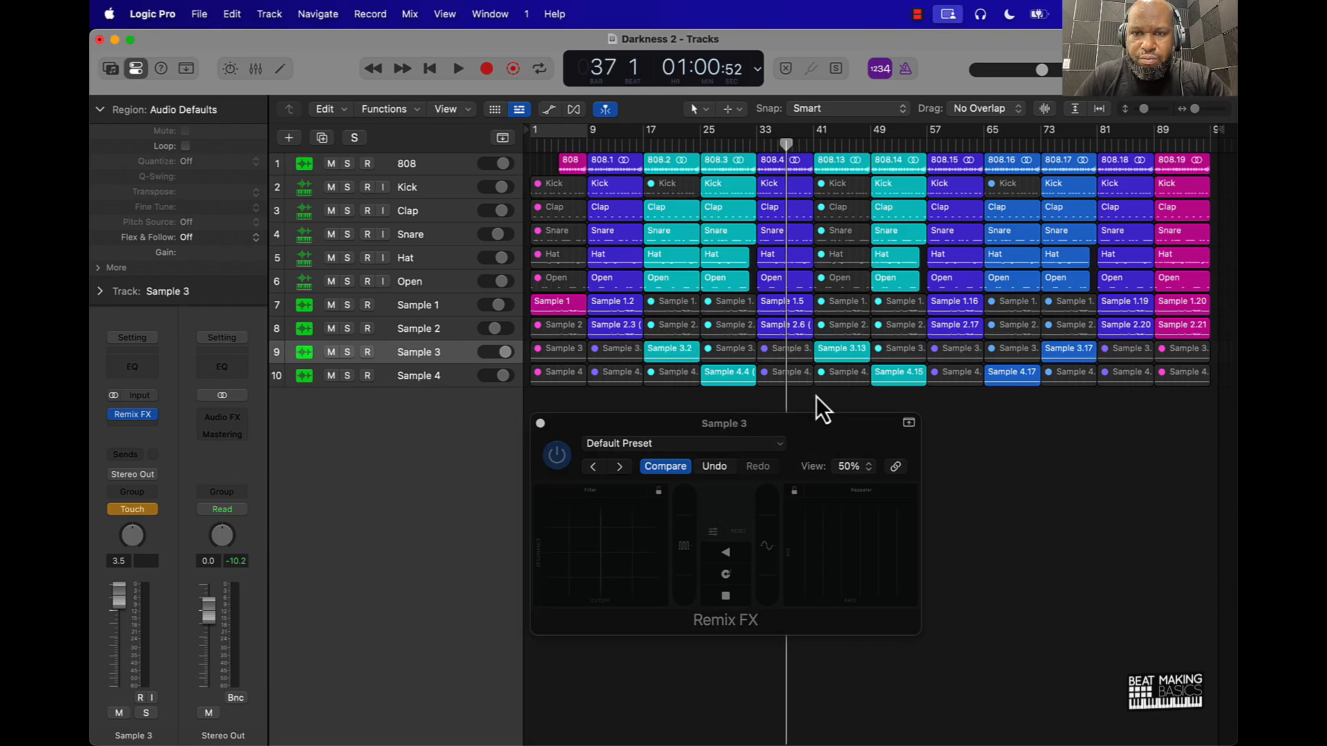
scroll(522, 549, up, 1)
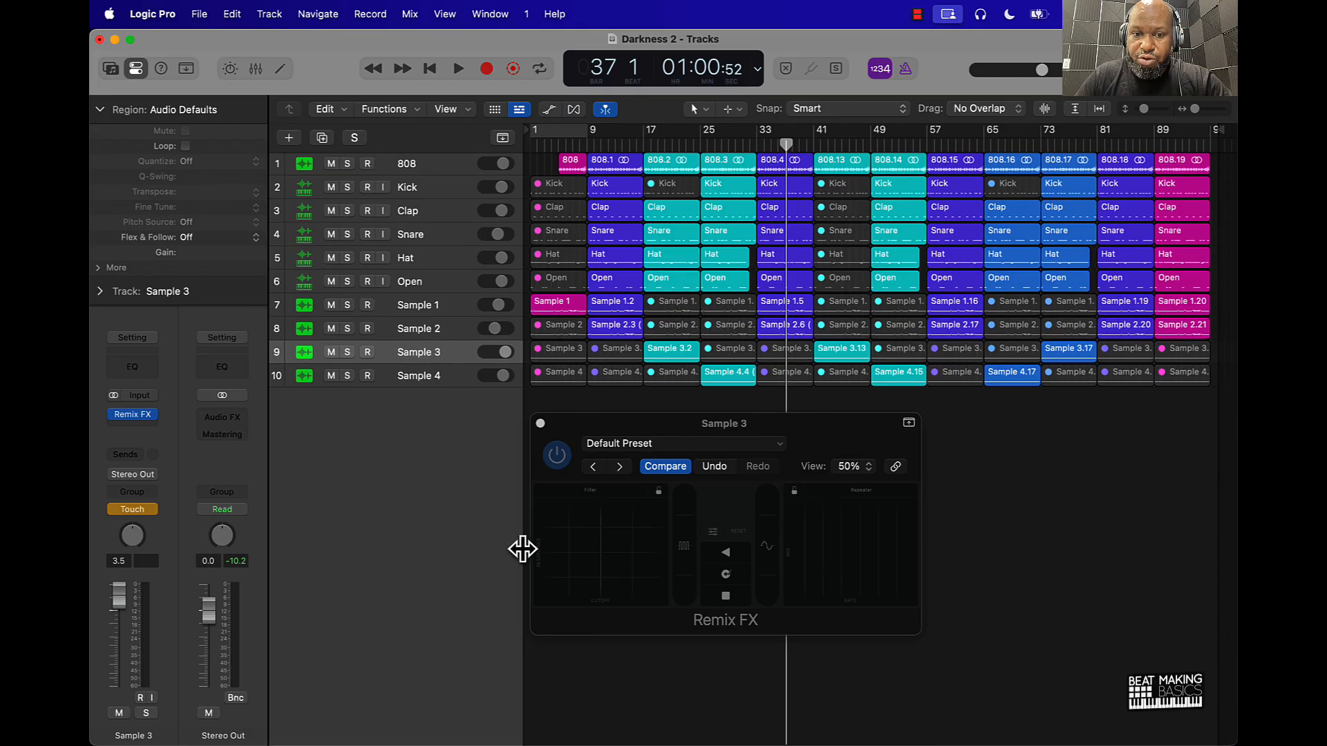
key(space)
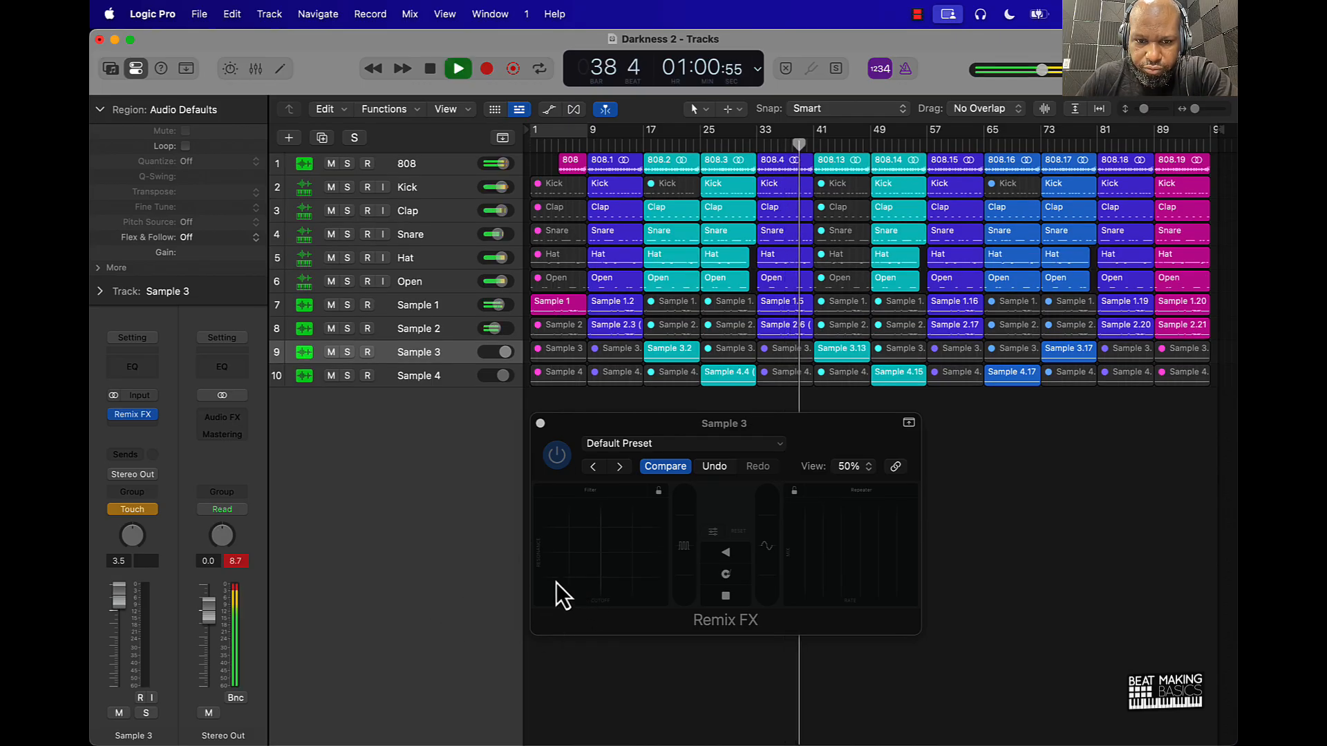
drag(557, 582, 559, 584)
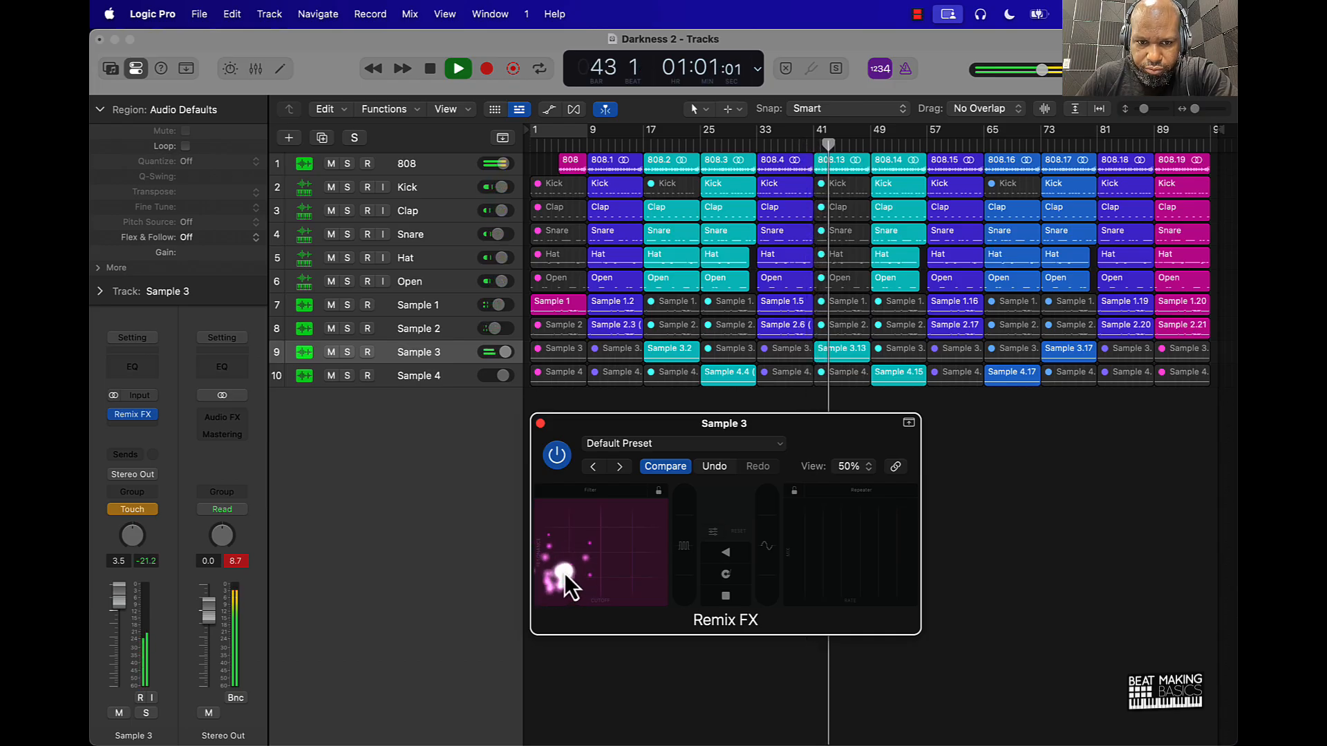
drag(566, 571, 601, 560)
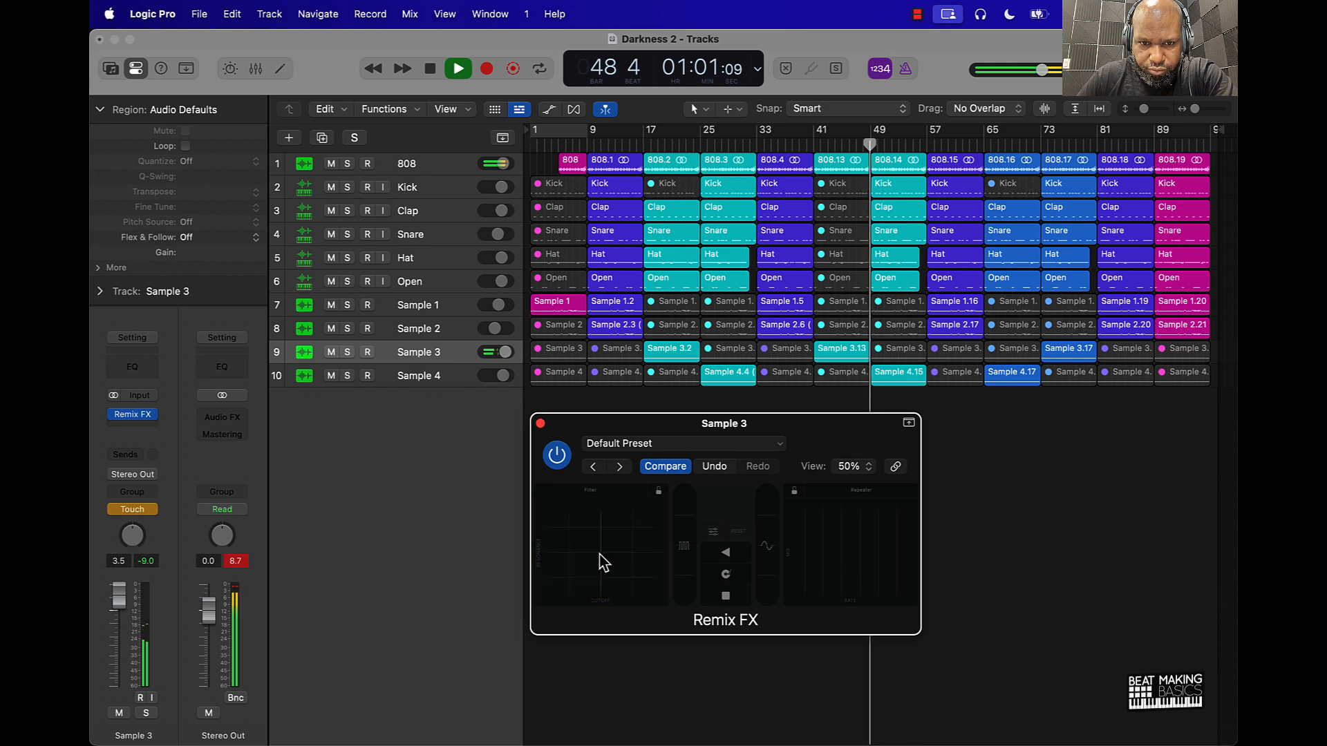
click(541, 424)
key(space)
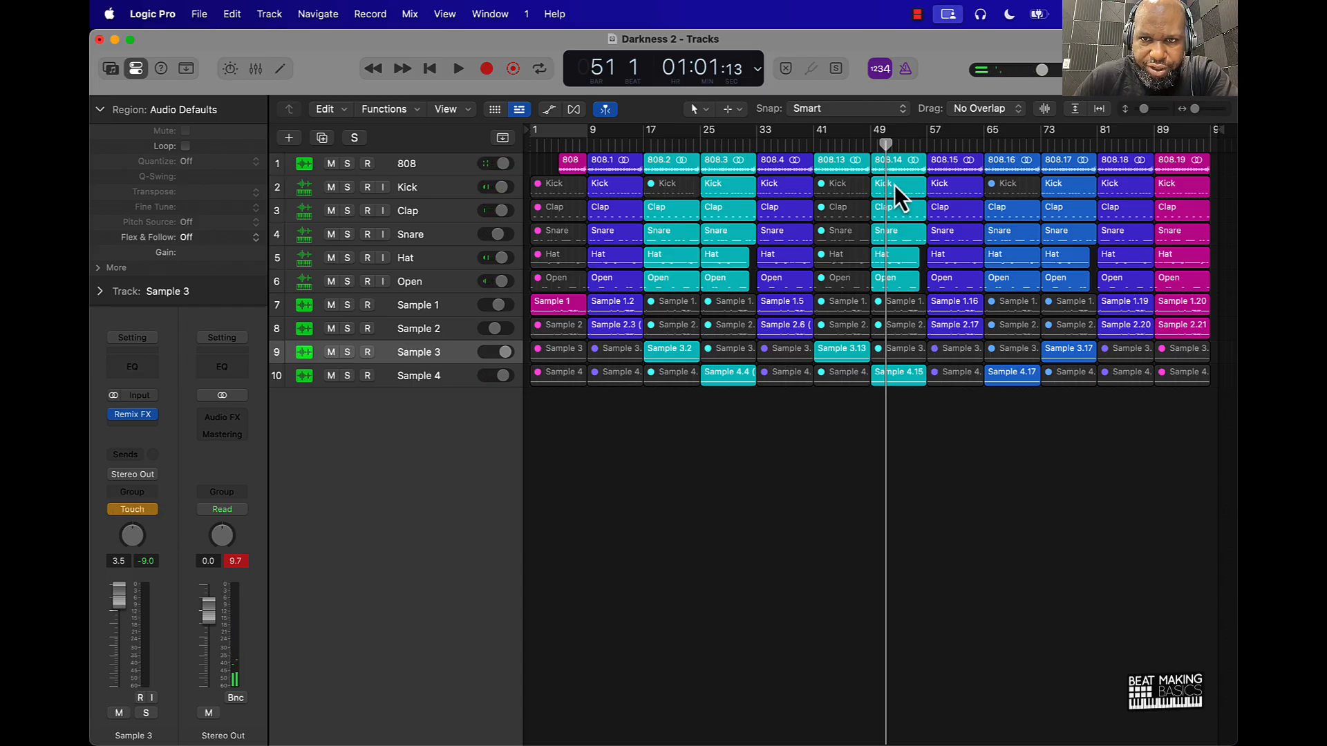
Move the playhead back to bar 39 and set the Sample 3 track's automation mode to Read
click(801, 145)
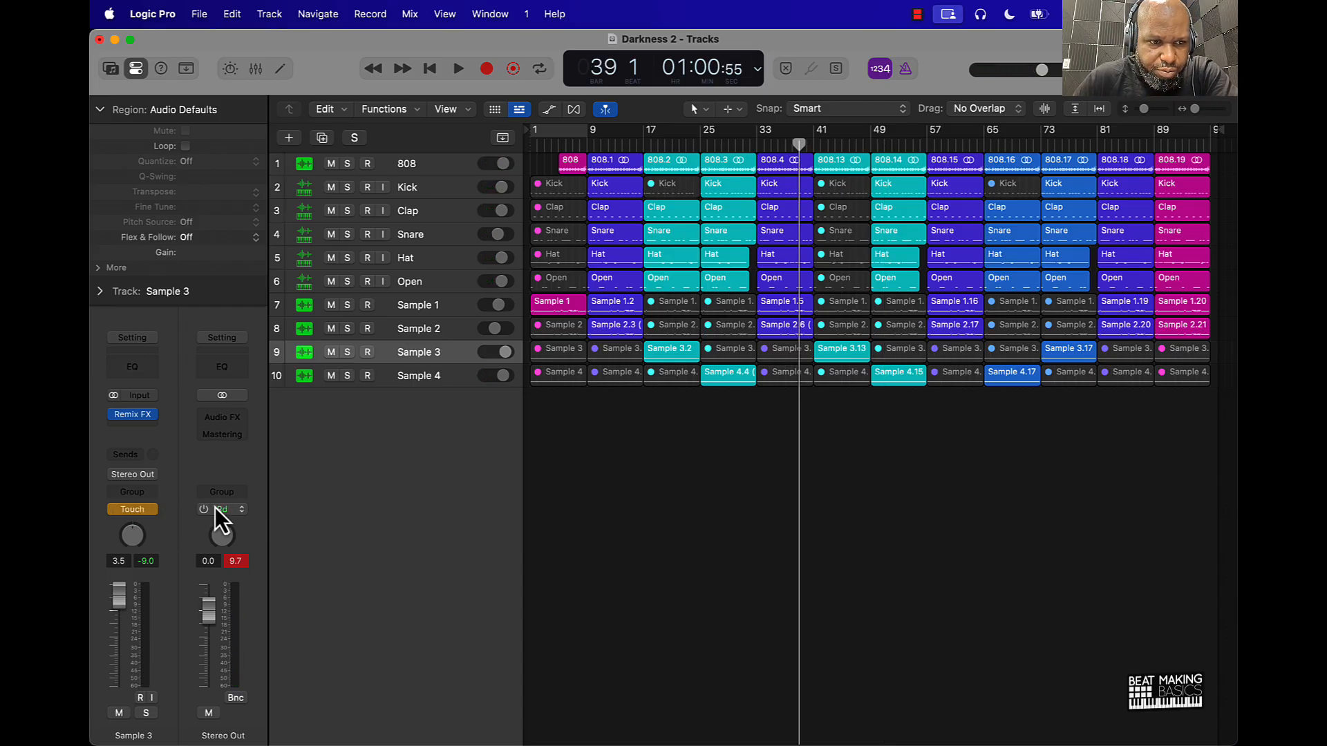
click(150, 510)
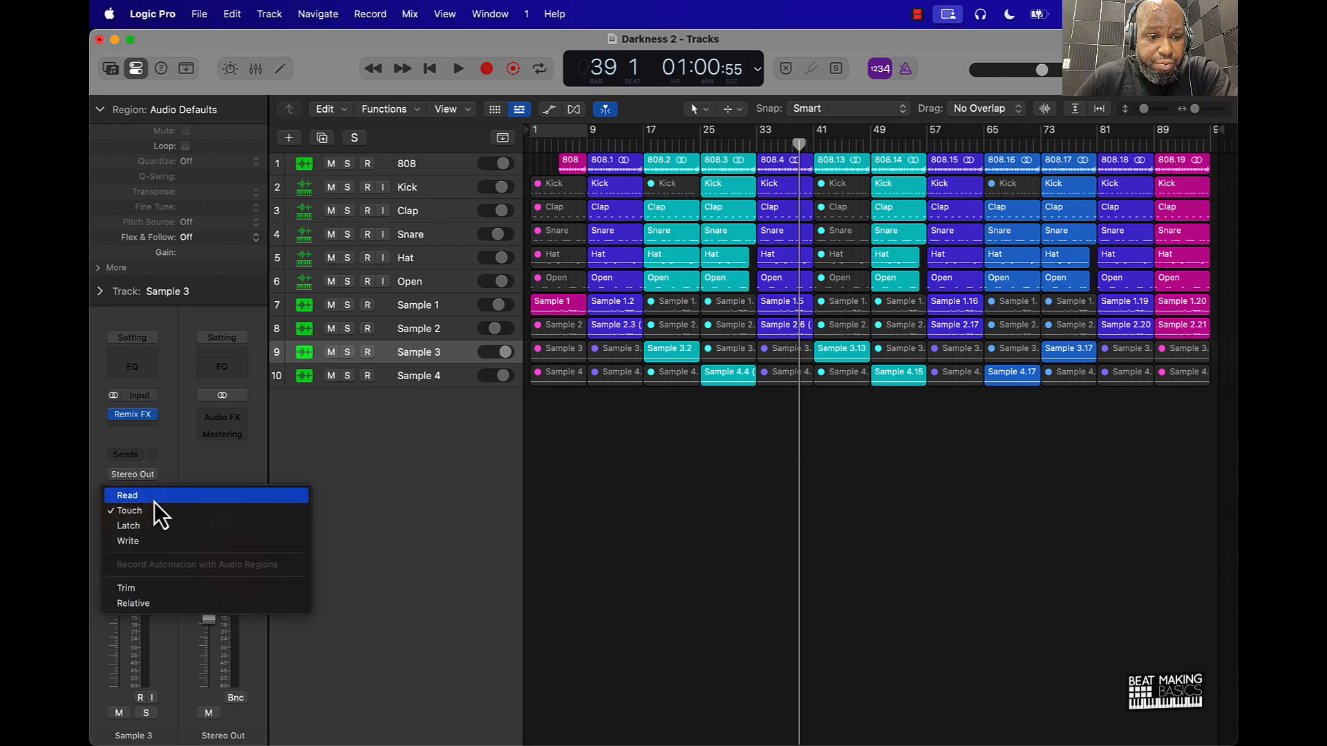
click(155, 502)
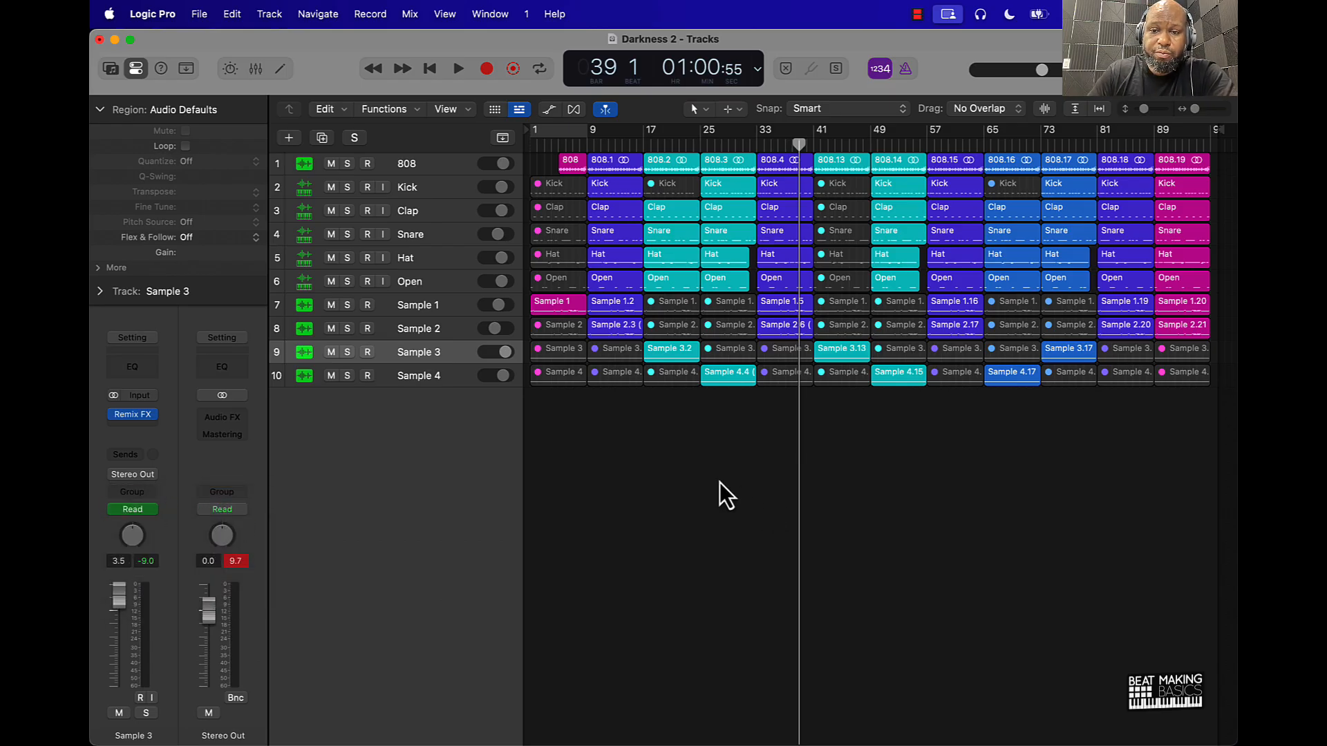
Play the automated Sample 3 section from bar 39 and watch the filter movement in Remix FX
key(space)
click(134, 415)
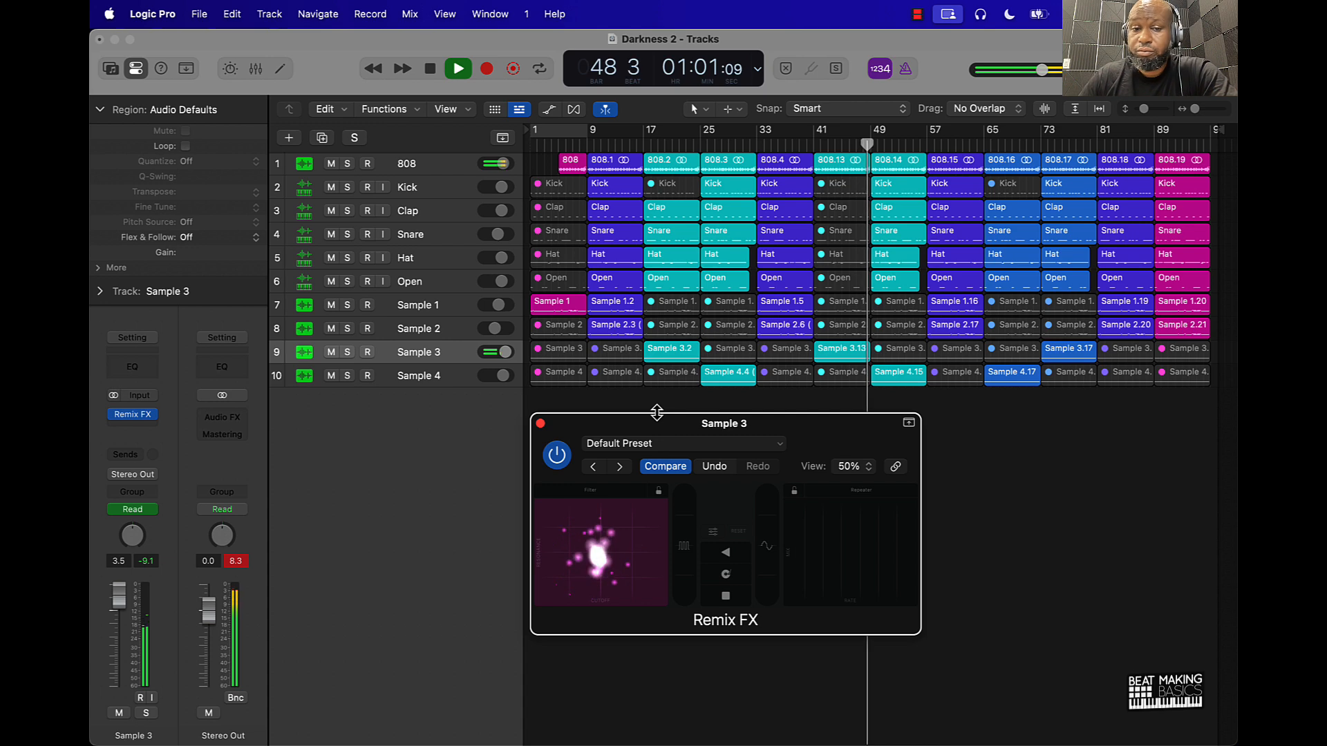
click(541, 424)
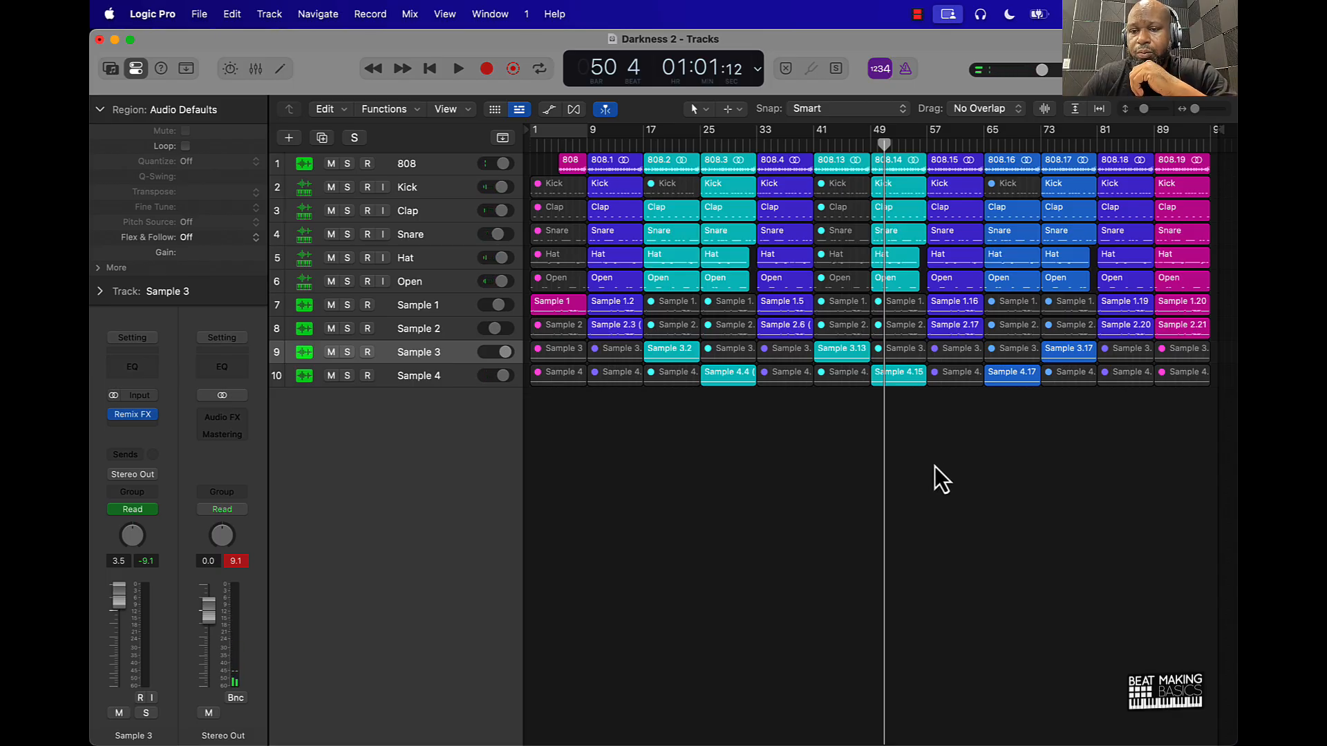
Mute the Snare at bar 65; at bar 73, mute Sample 3 and the Kick, Clap, Snare, Hat and Open, and unmute Sample 1
click(979, 143)
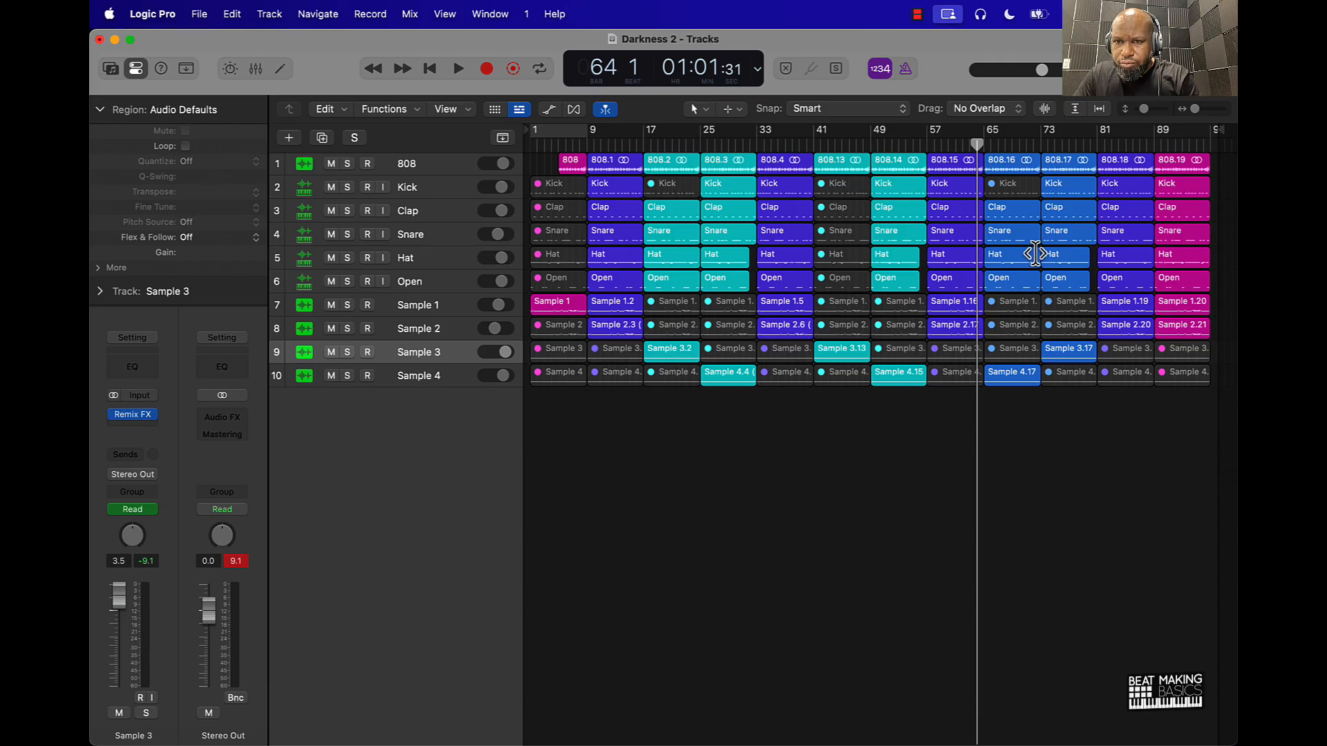
click(1010, 235)
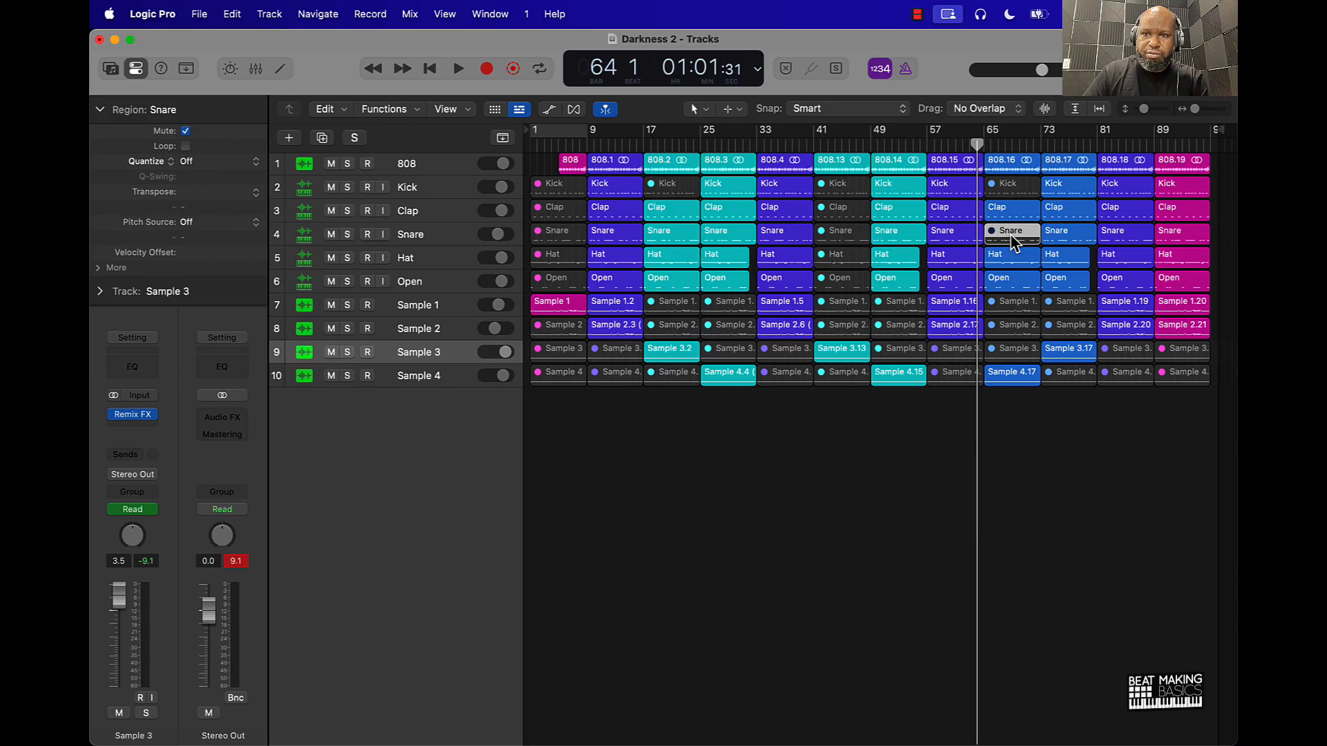
click(1075, 352)
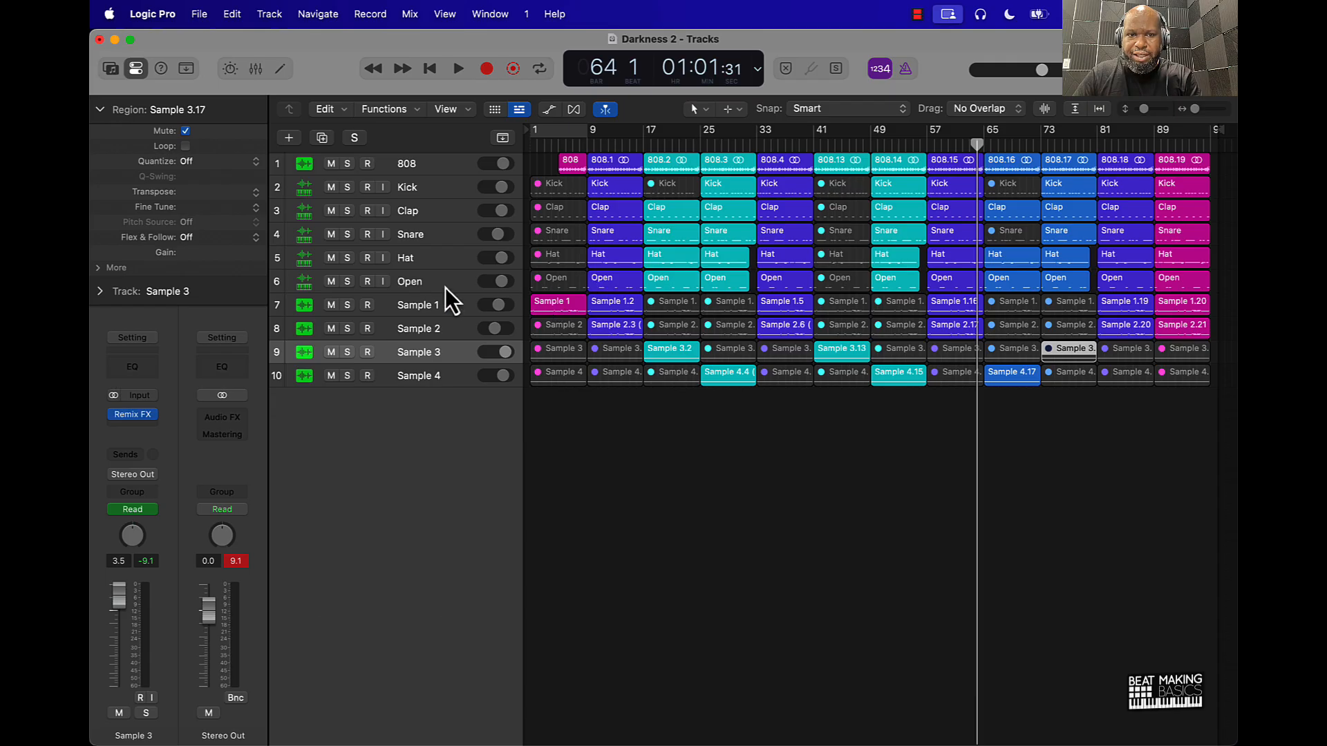
key(ctrl+m)
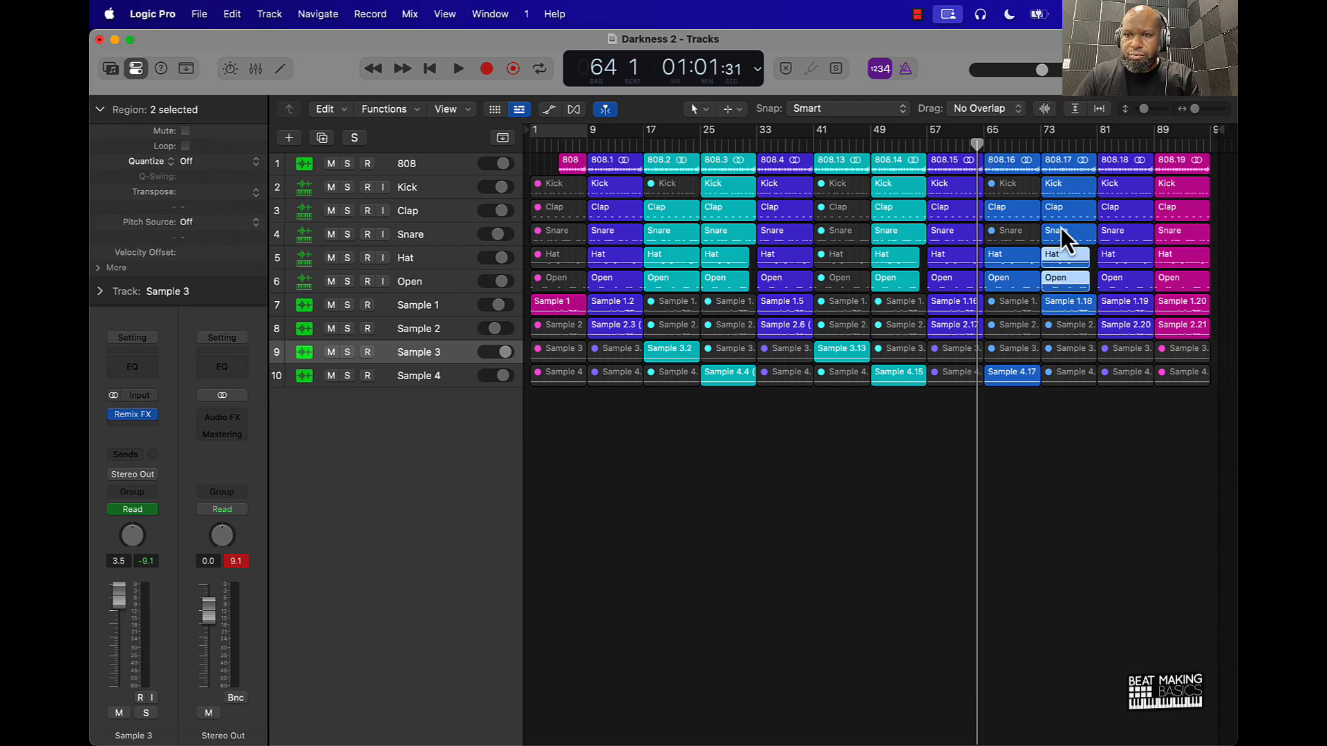
key(ctrl+m)
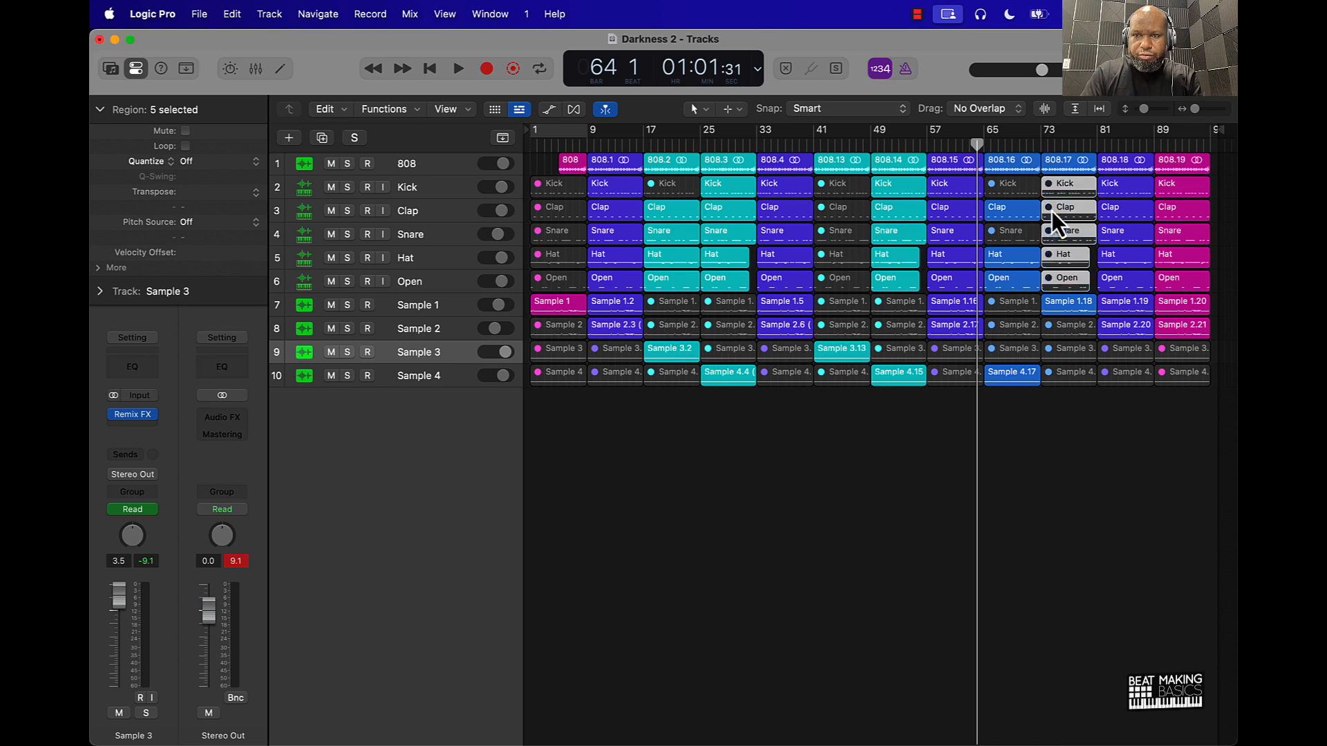
click(1075, 400)
Listen from bar 64 through the sections at bars 65 and 73 to check the muted drums
key(space)
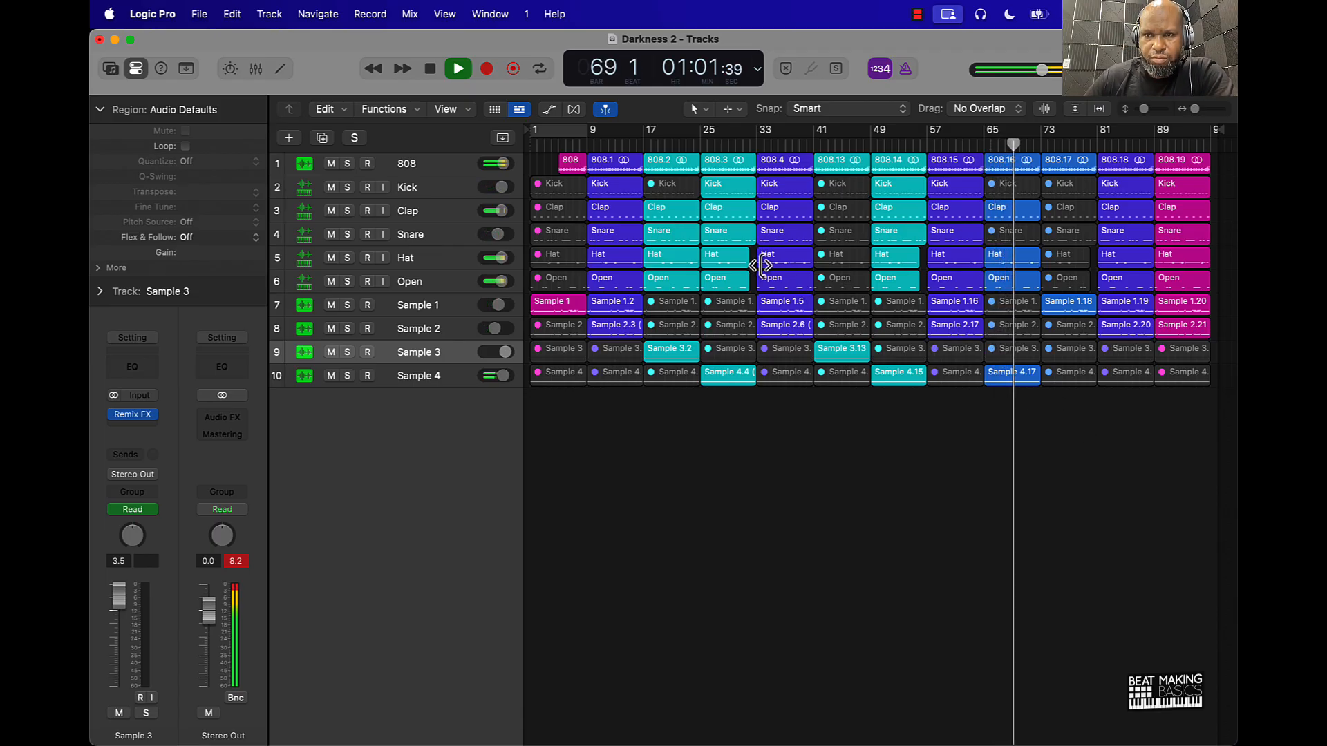
click(1064, 234)
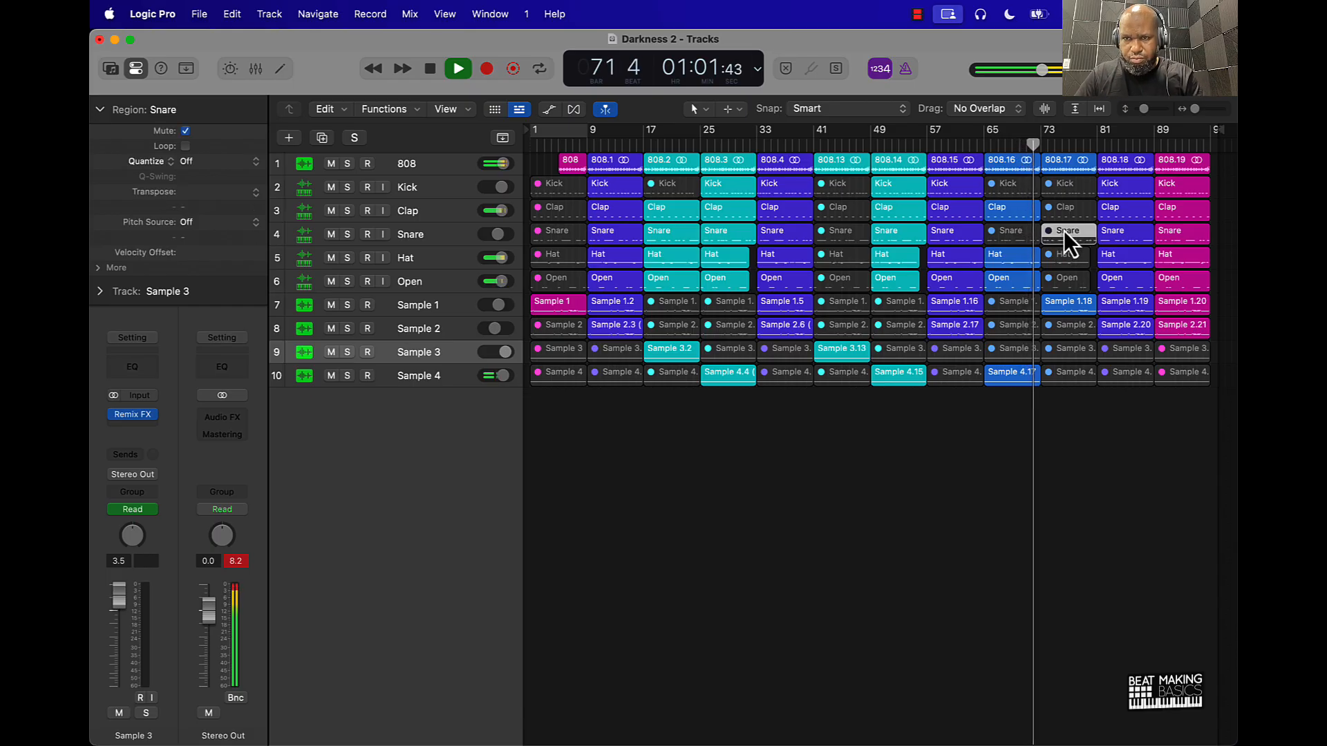
shift+click(1061, 217)
shift+click(1060, 257)
shift+click(1060, 280)
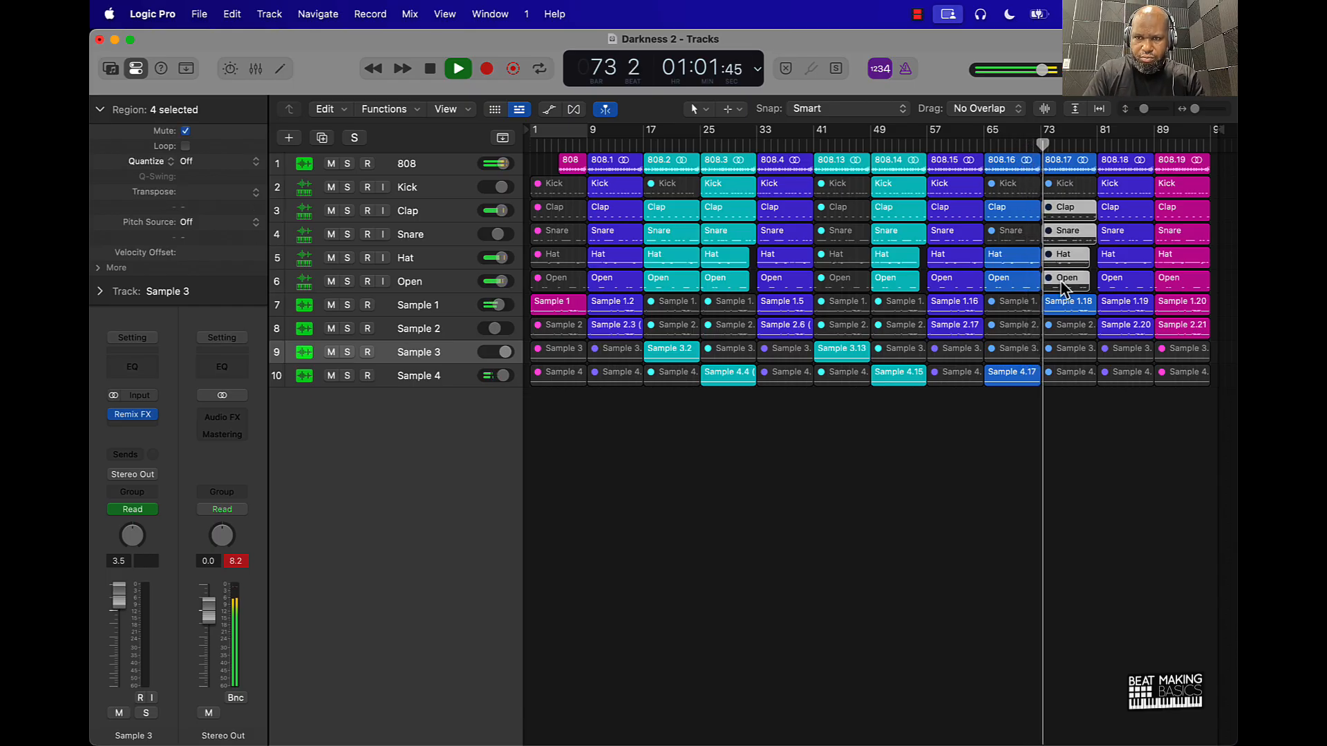
click(1129, 452)
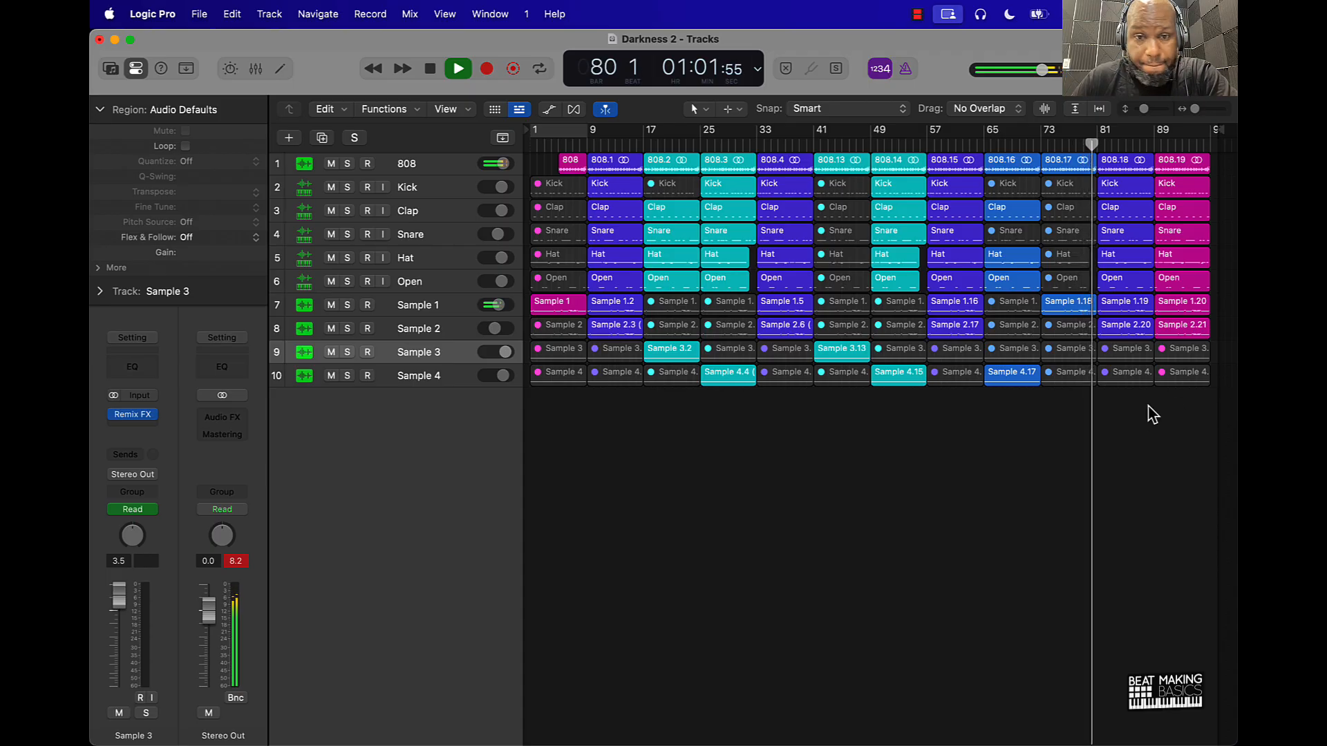
Hide the inspector and mute the Kick, Clap, Snare, Hat, Open and Sample 2 regions at bar 89
click(136, 68)
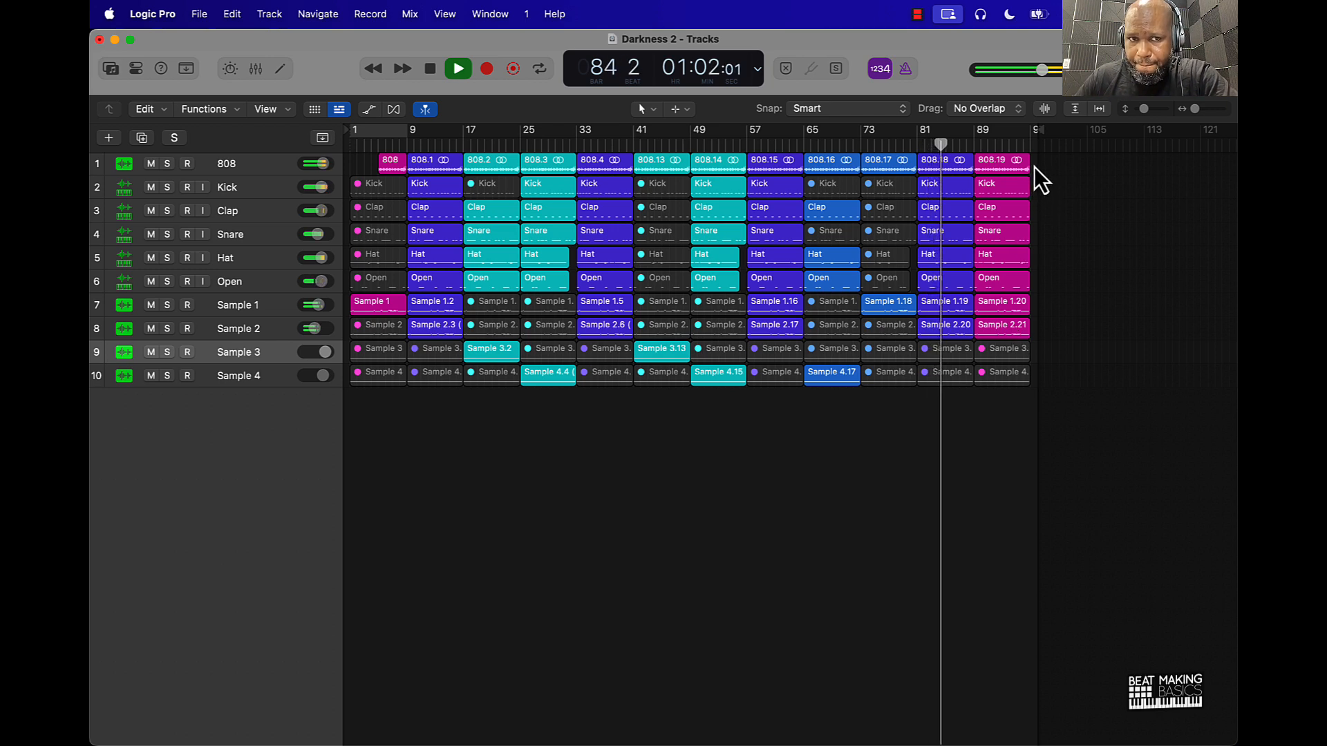
drag(1031, 189, 1009, 280)
key(ctrl+m)
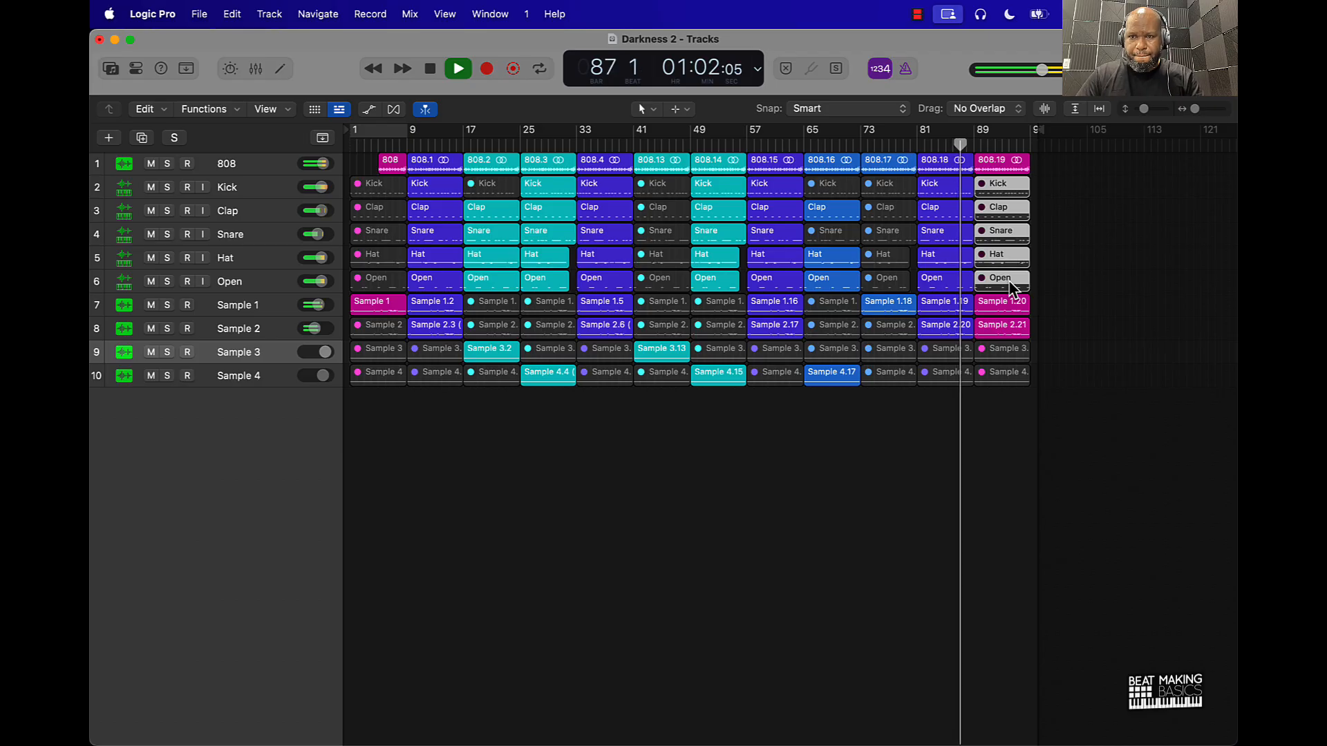
click(993, 329)
key(ctrl+m)
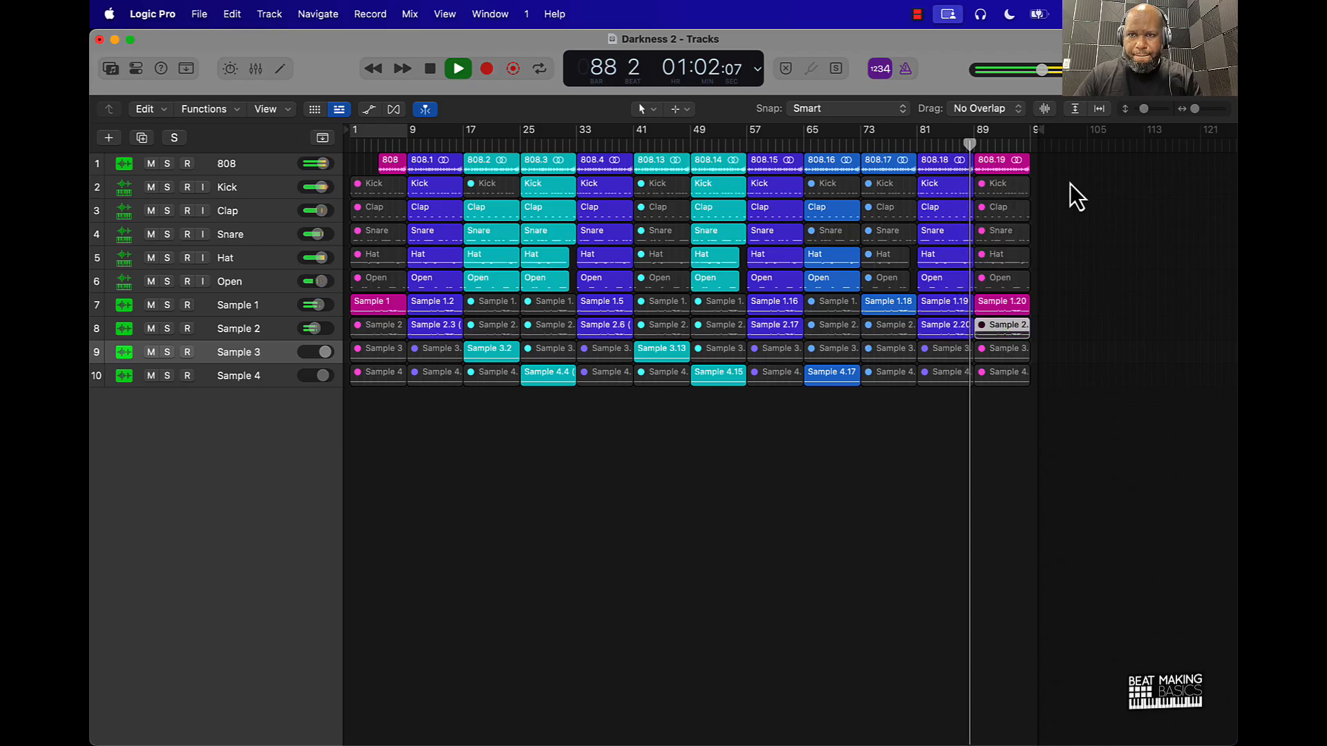
Shorten the closing 808 region at bar 89 to end at about bar 93 and play the outro through
drag(1028, 168, 998, 176)
click(1017, 168)
key(super+Right)
key(super+Right)
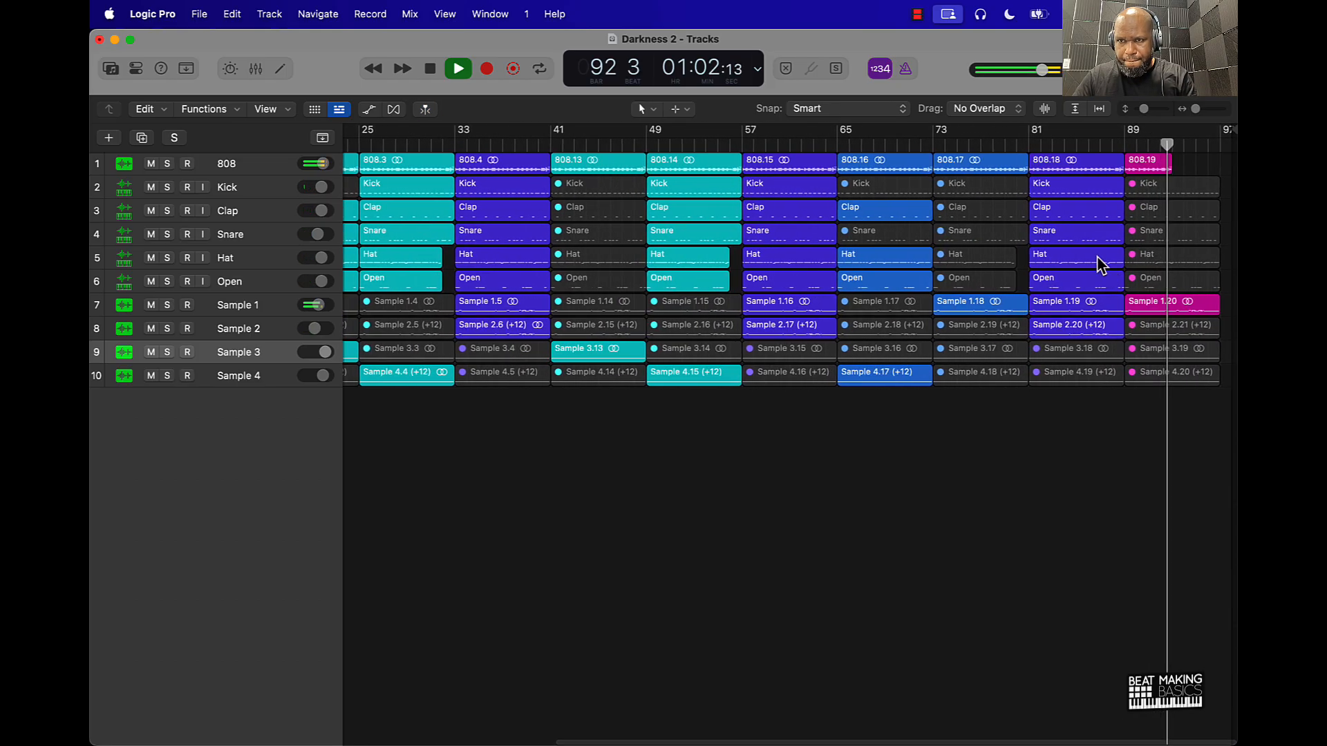
ctrl+alt+click(1142, 444)
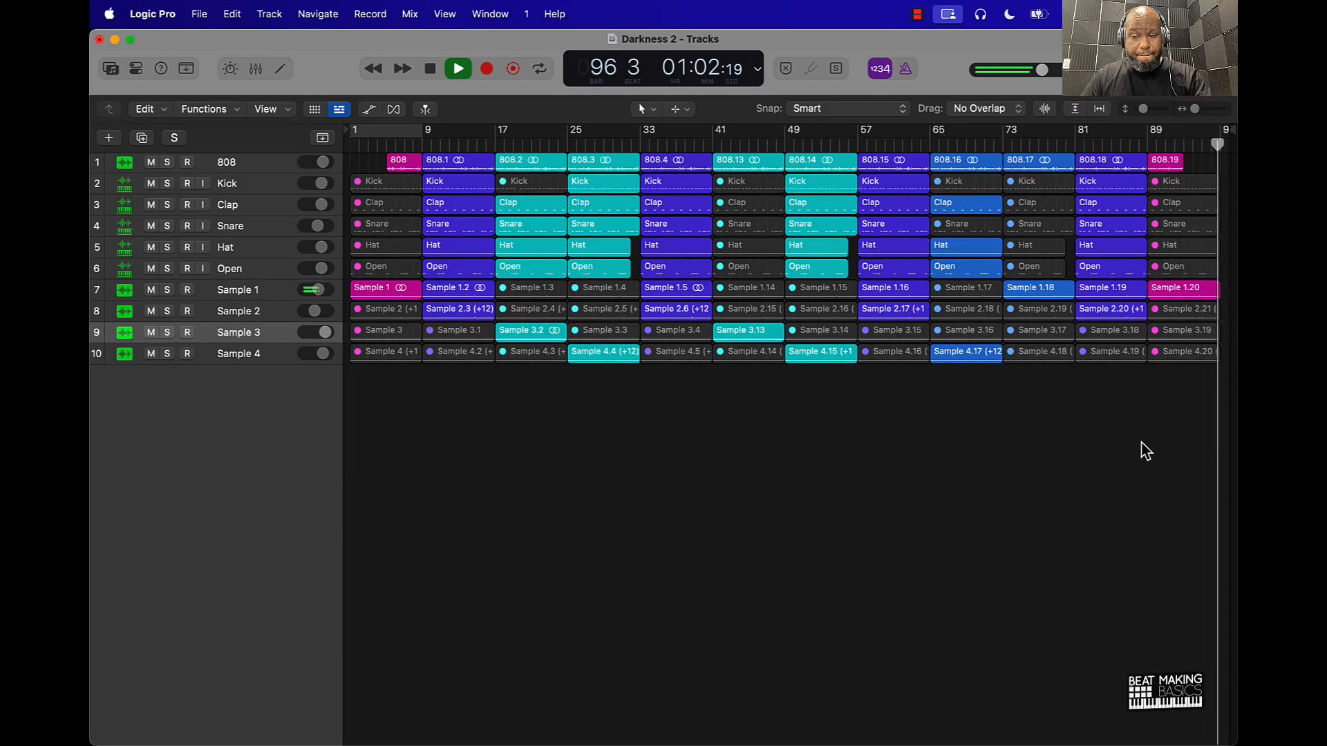
key(space)
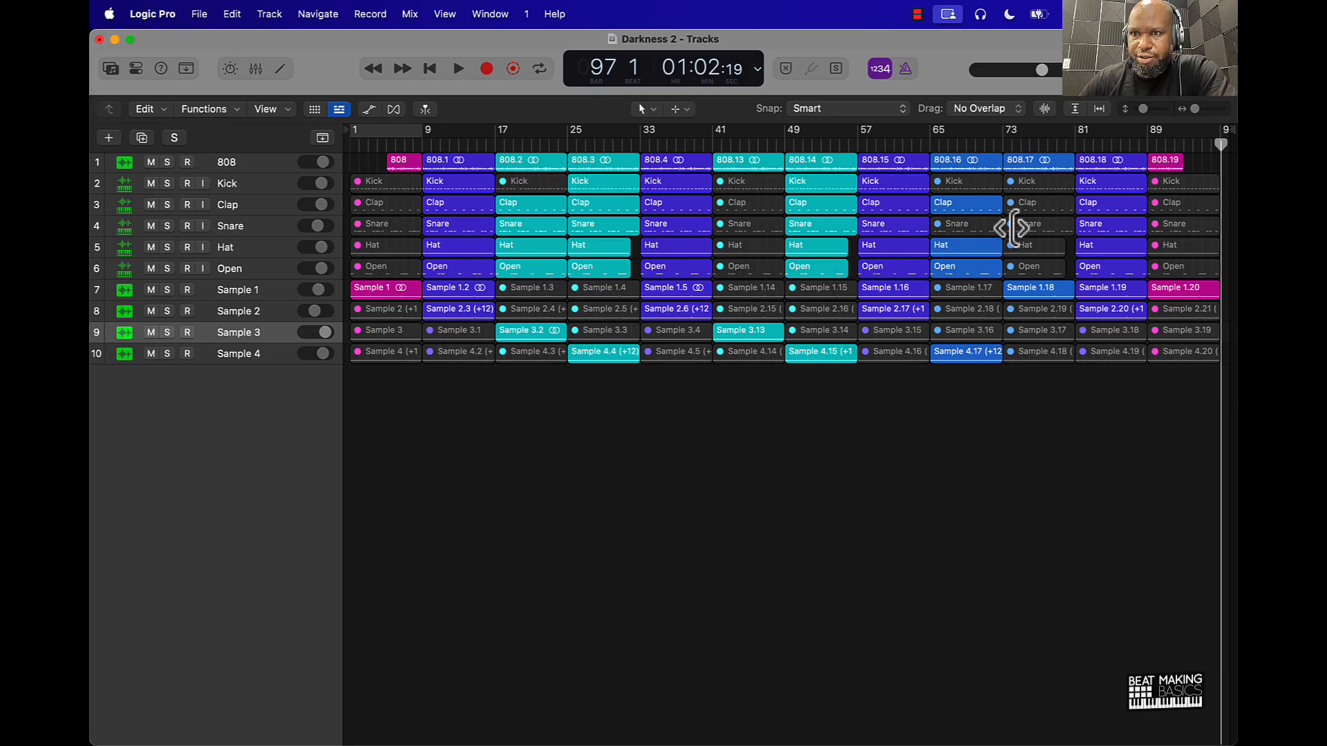
Compare the outro regions at bar 89 with the intro regions at bar 1 and return to the project start
drag(1161, 398, 1197, 126)
drag(392, 398, 378, 135)
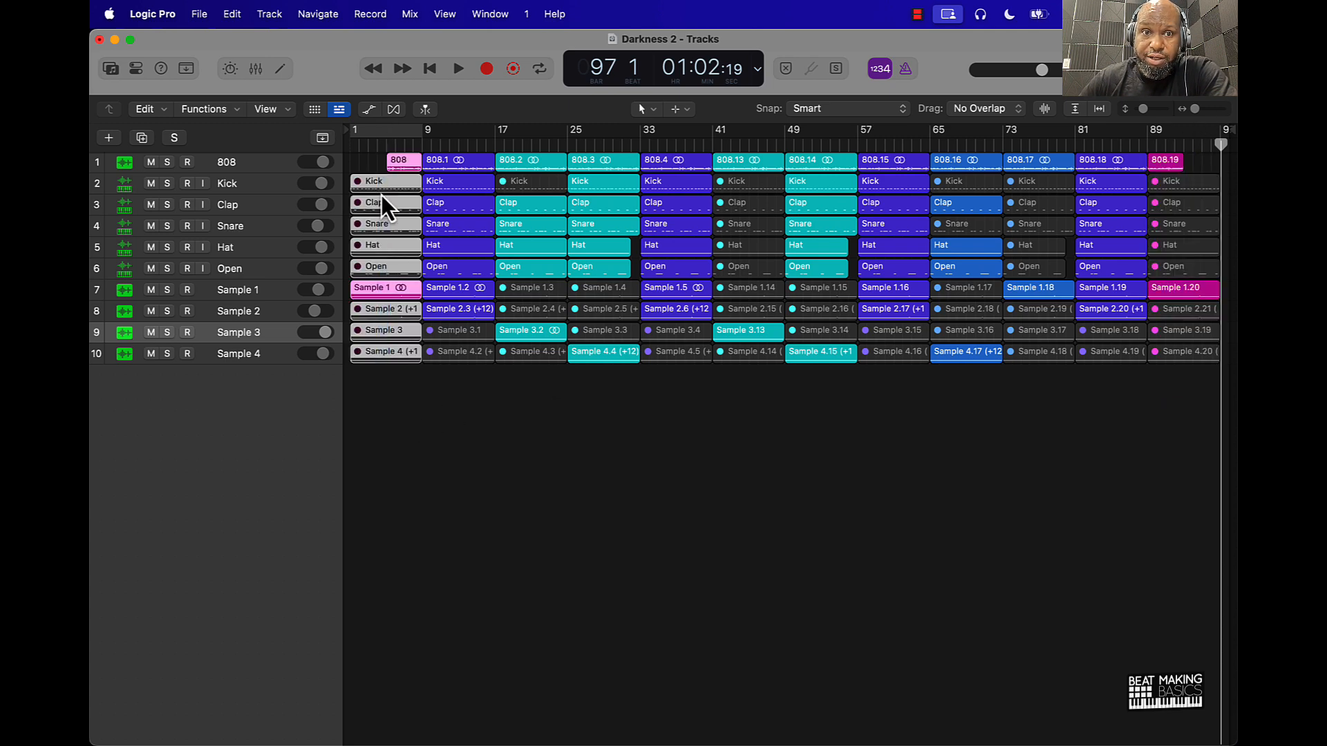
click(526, 467)
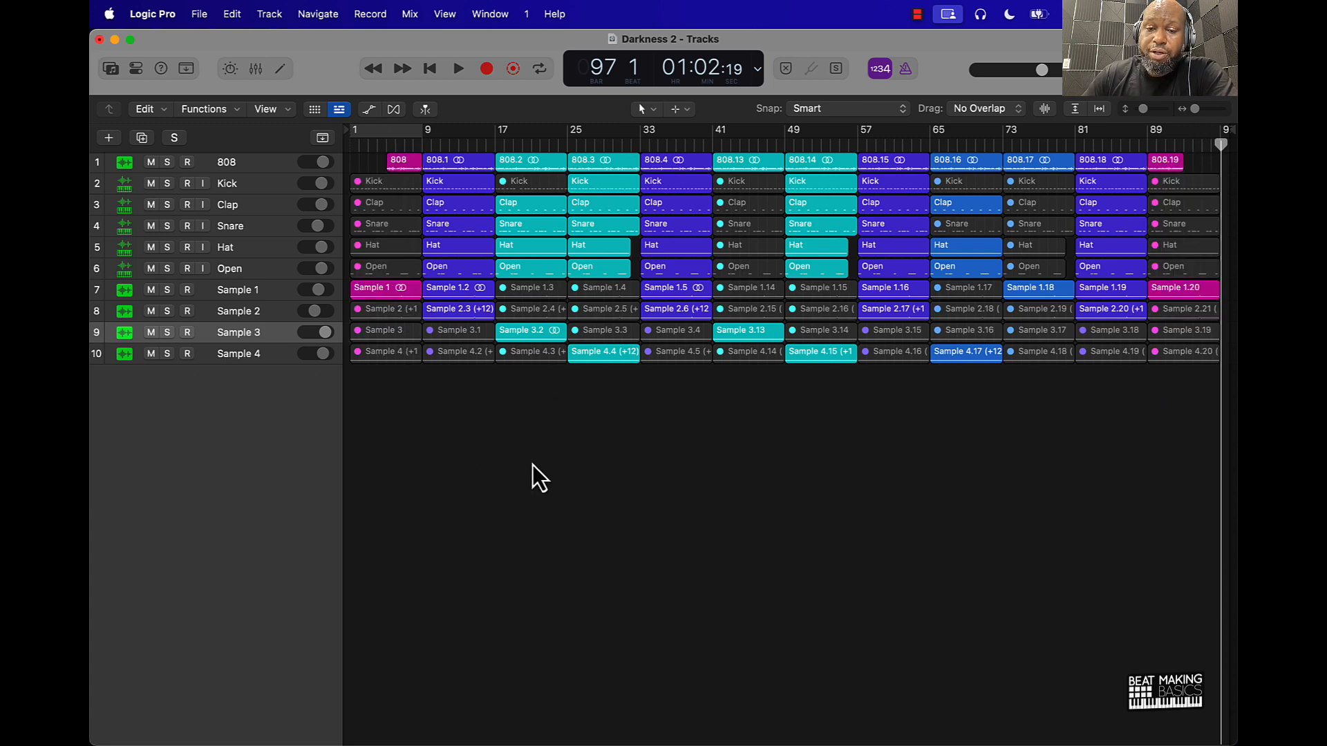
key(Return)
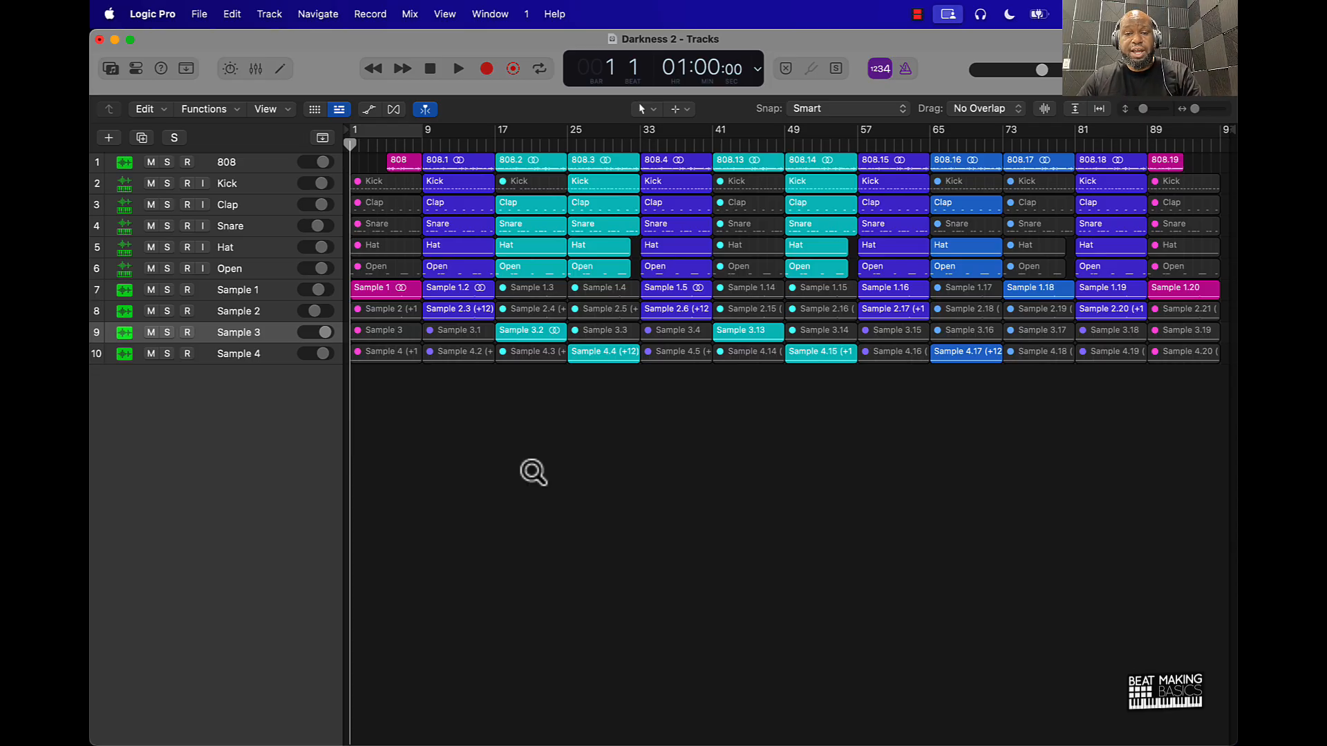
Set the cycle range to bar 24 only and open the end of the bar 17 Snare region in the Piano Roll
scroll(531, 469, up, 4)
scroll(531, 469, up, 5)
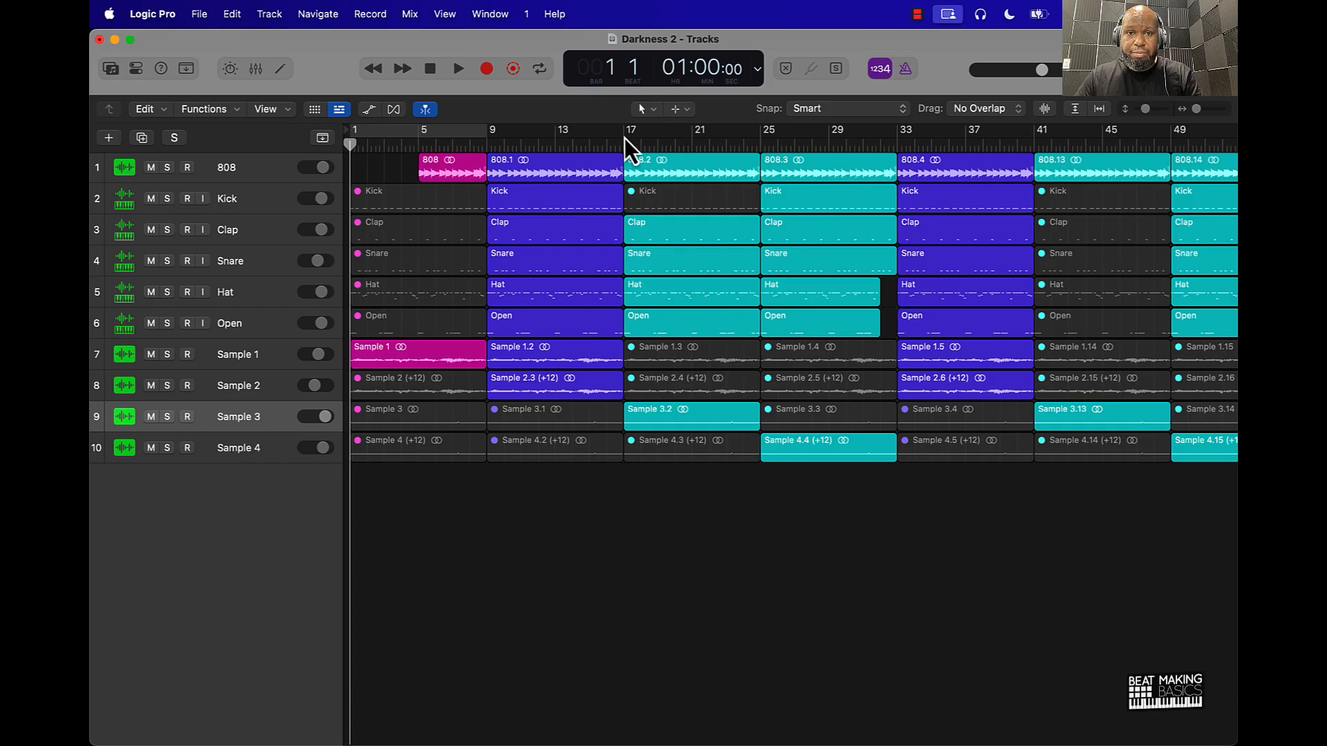
drag(627, 131, 759, 134)
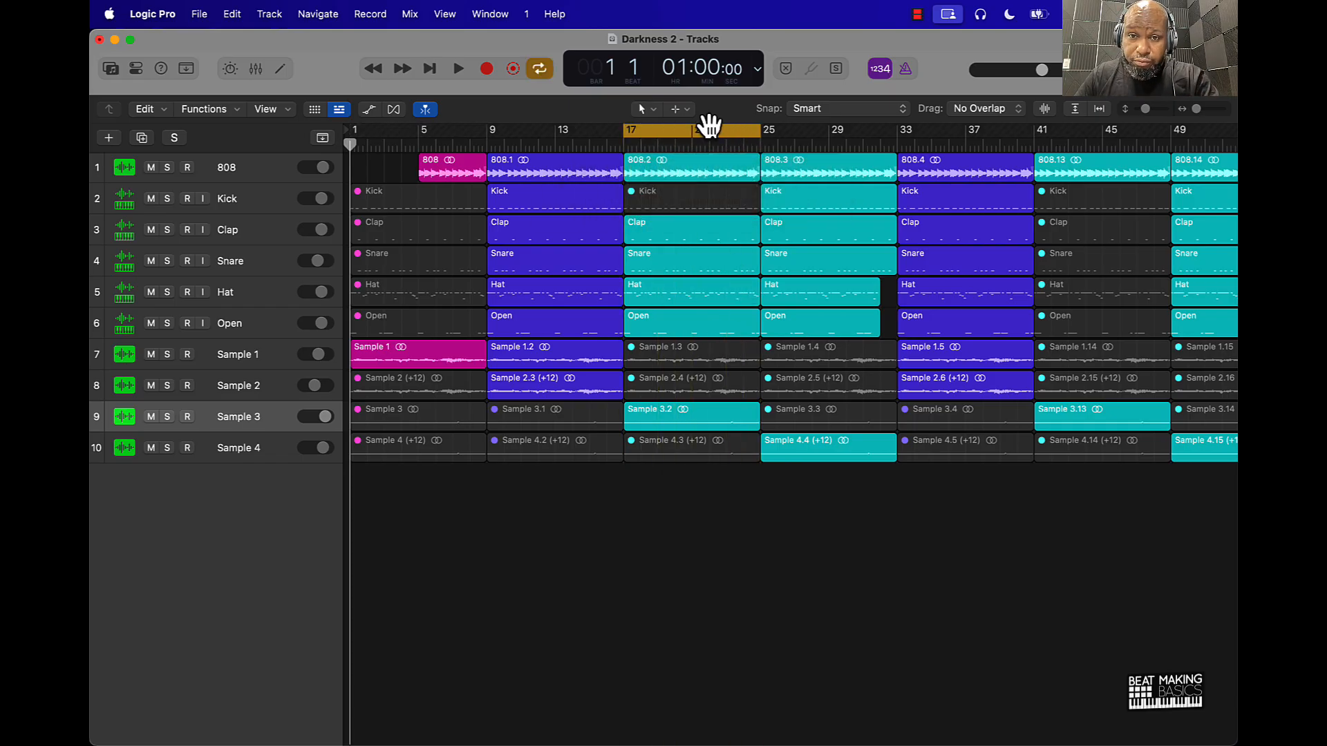
drag(745, 134, 759, 134)
double_click(739, 269)
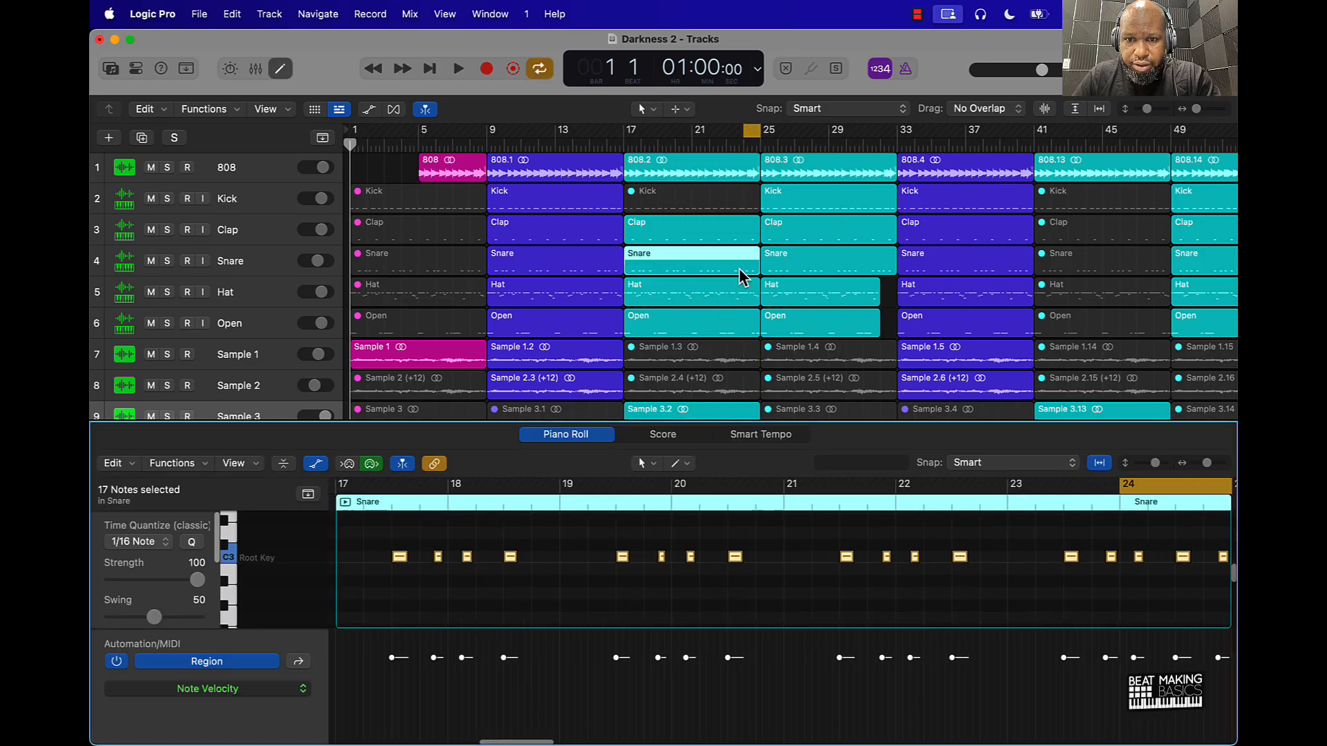
scroll(1023, 594, right, 10)
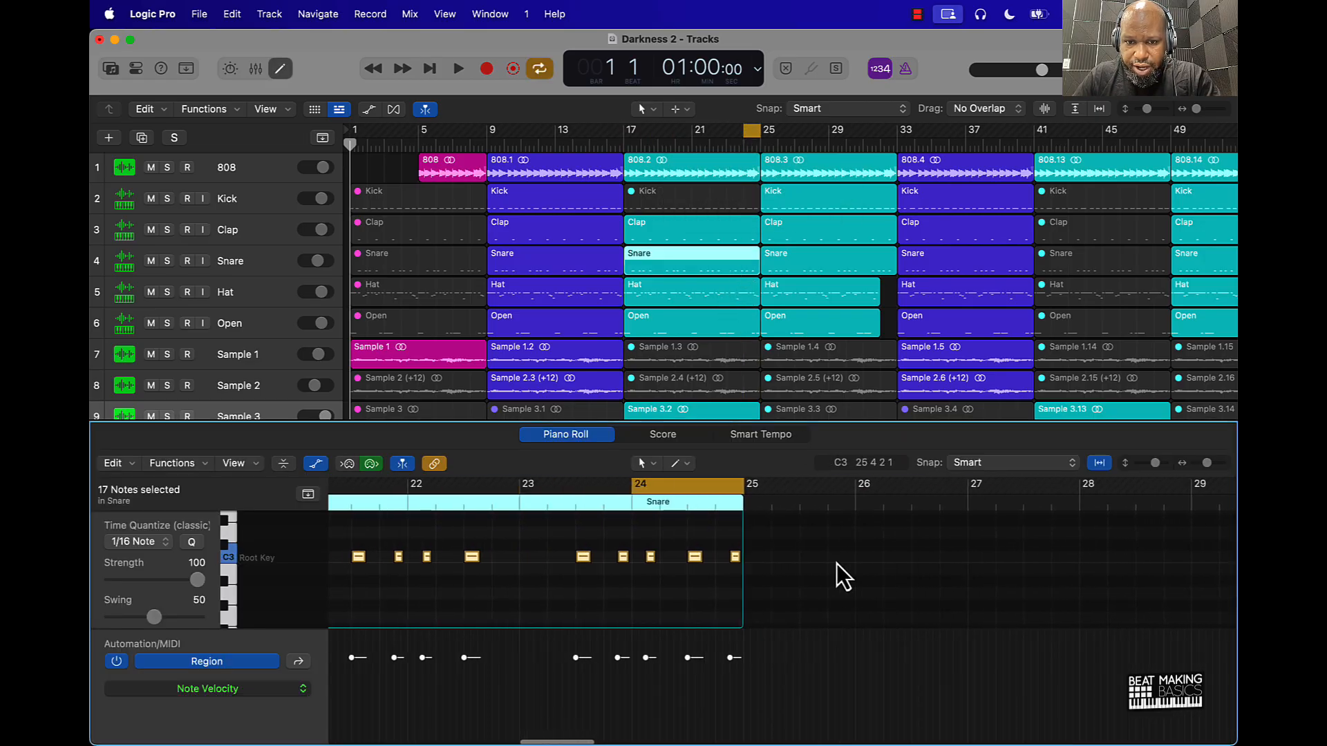
Loop-play bar 24 and add a snare note at 24 4 1, just before the region's last note
click(706, 572)
ctrl+alt+click(711, 572)
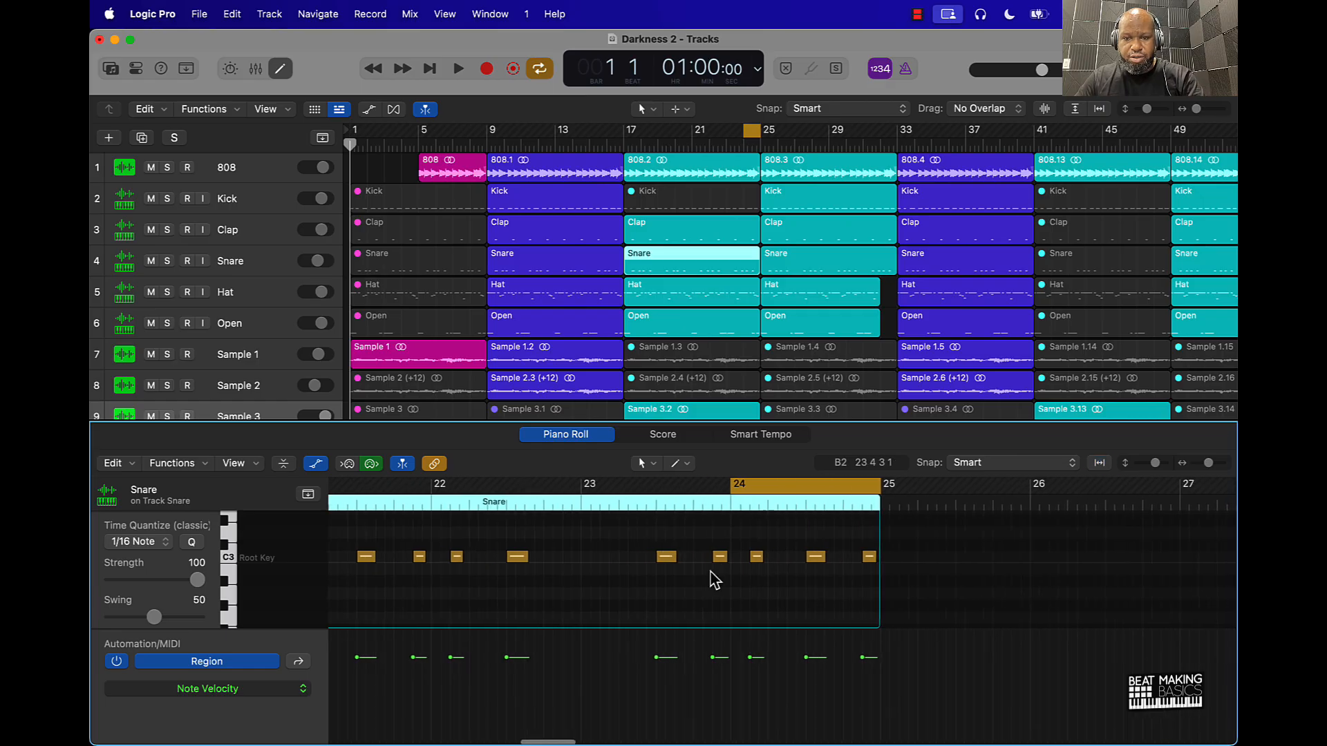
key(space)
key(space)
super+click(847, 557)
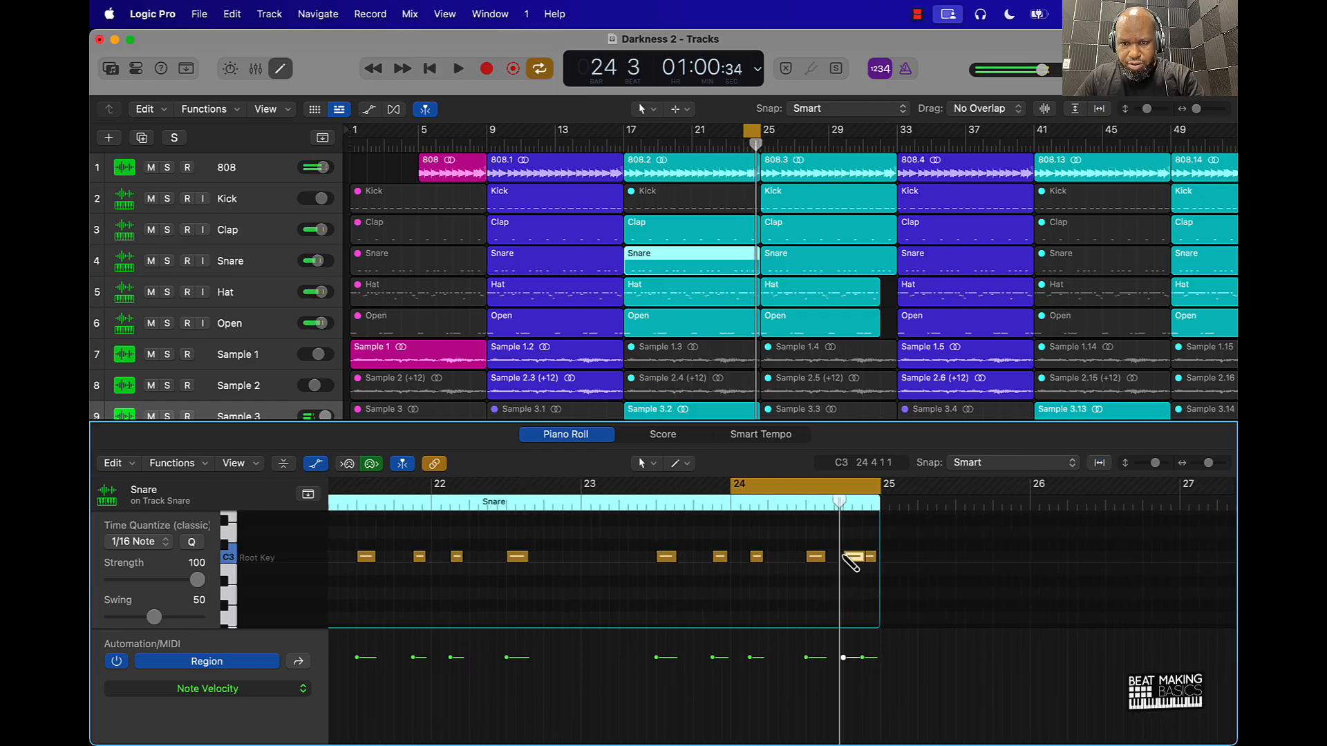
key(space)
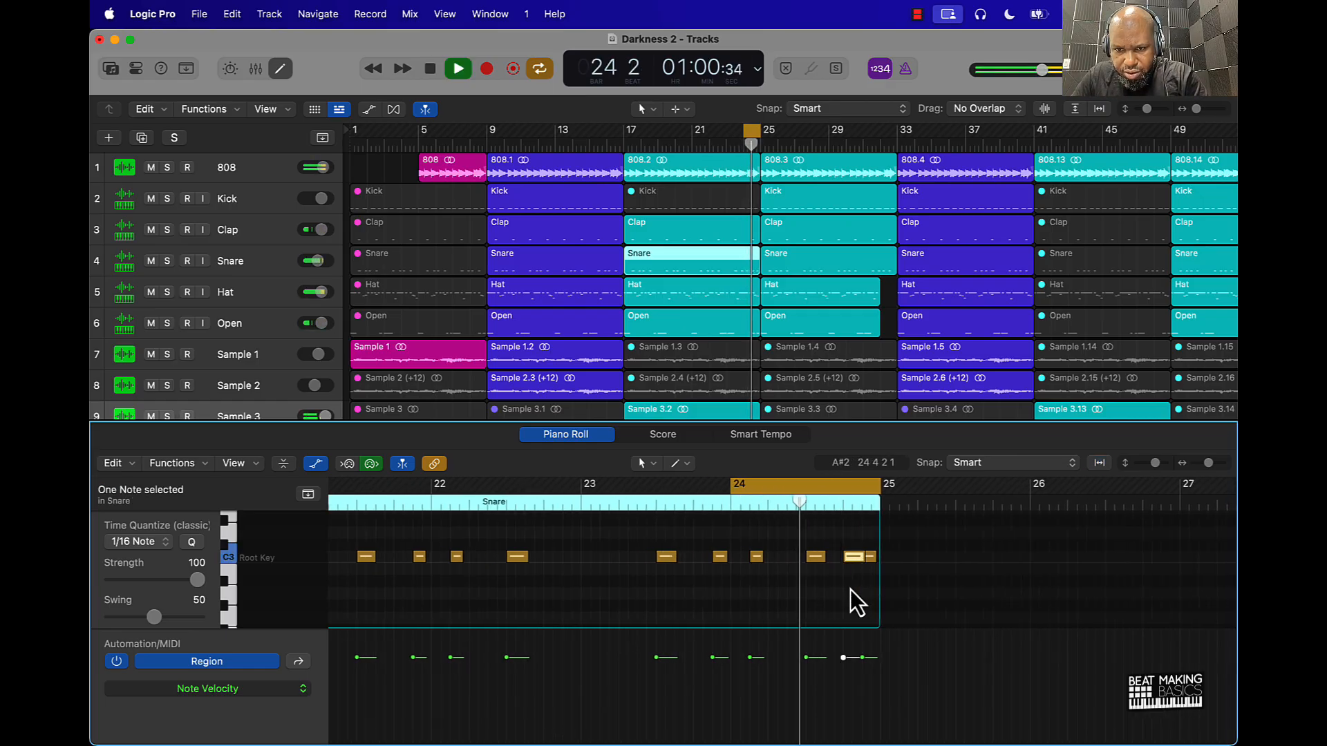
key(space)
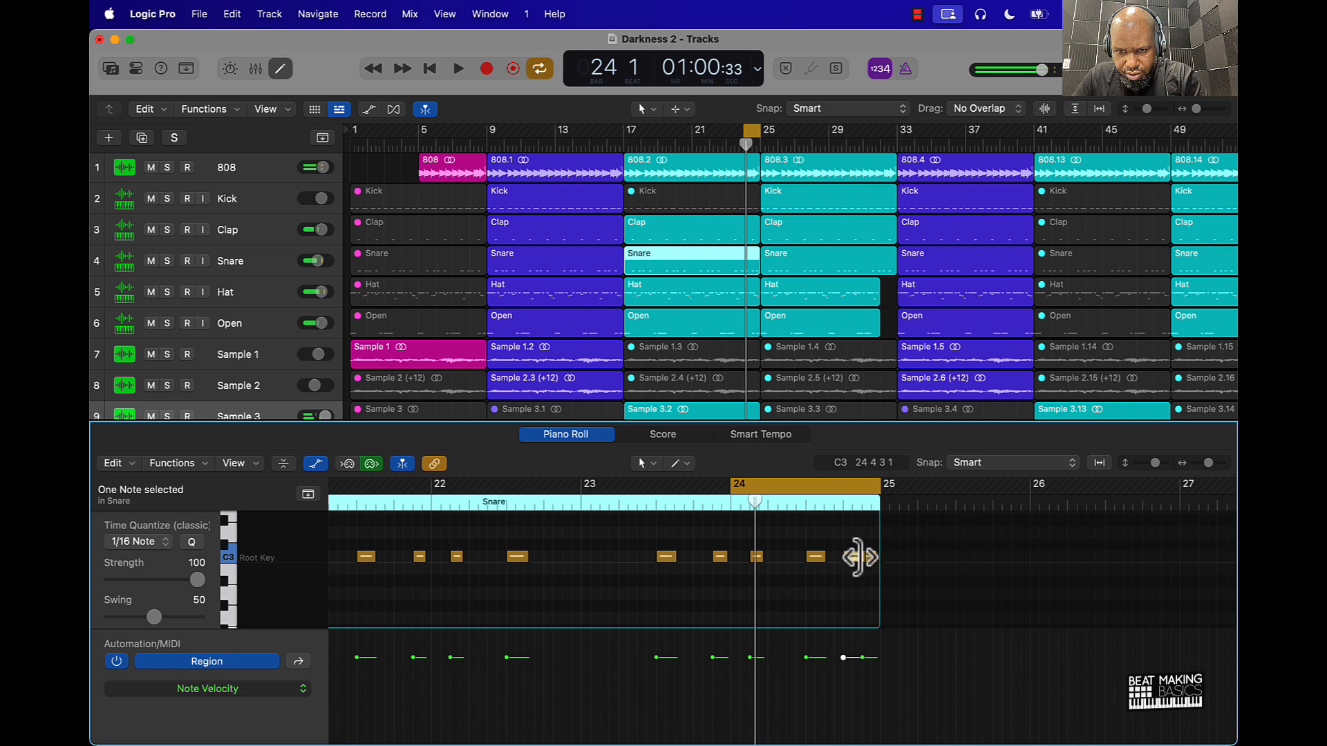
Shorten the snare note at 24 4 1 and fill beat 4 of bar 24 with four short, even hits, auditioning the roll
drag(859, 558, 848, 559)
key(space)
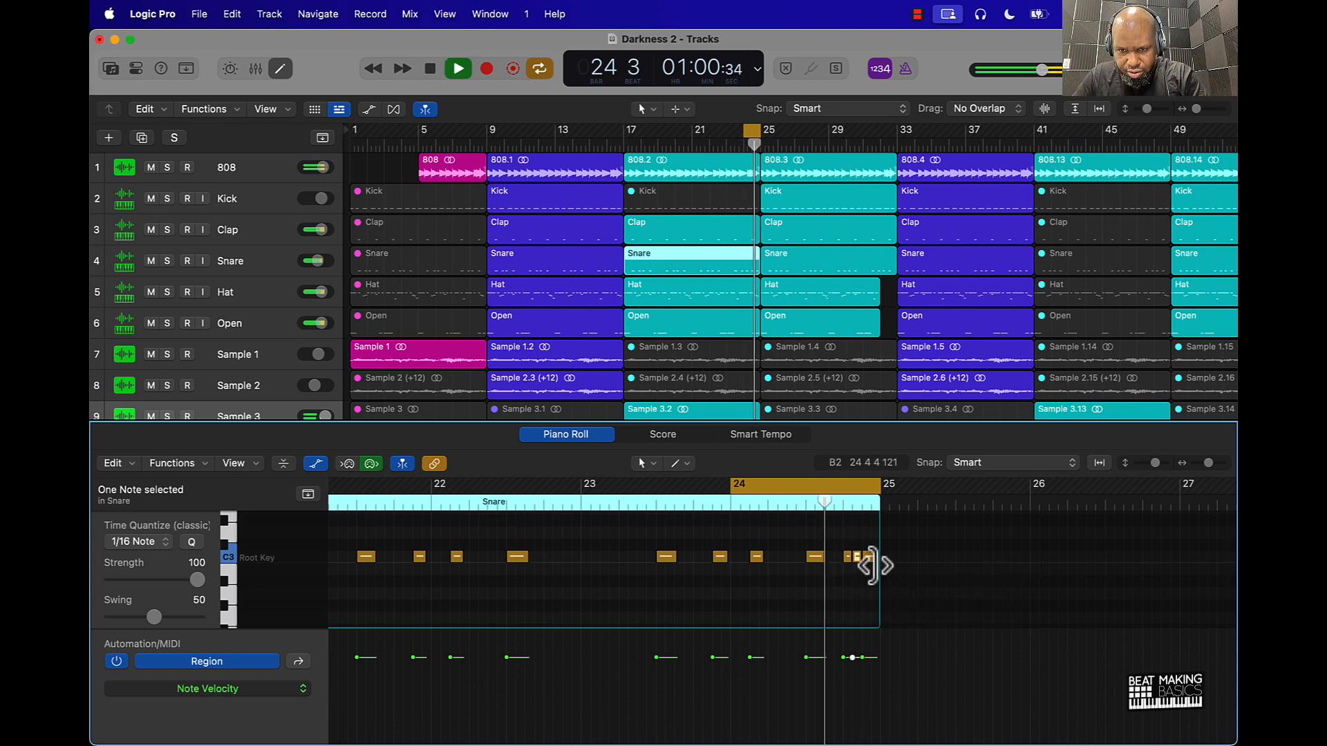
key(space)
drag(875, 560, 864, 560)
key(space)
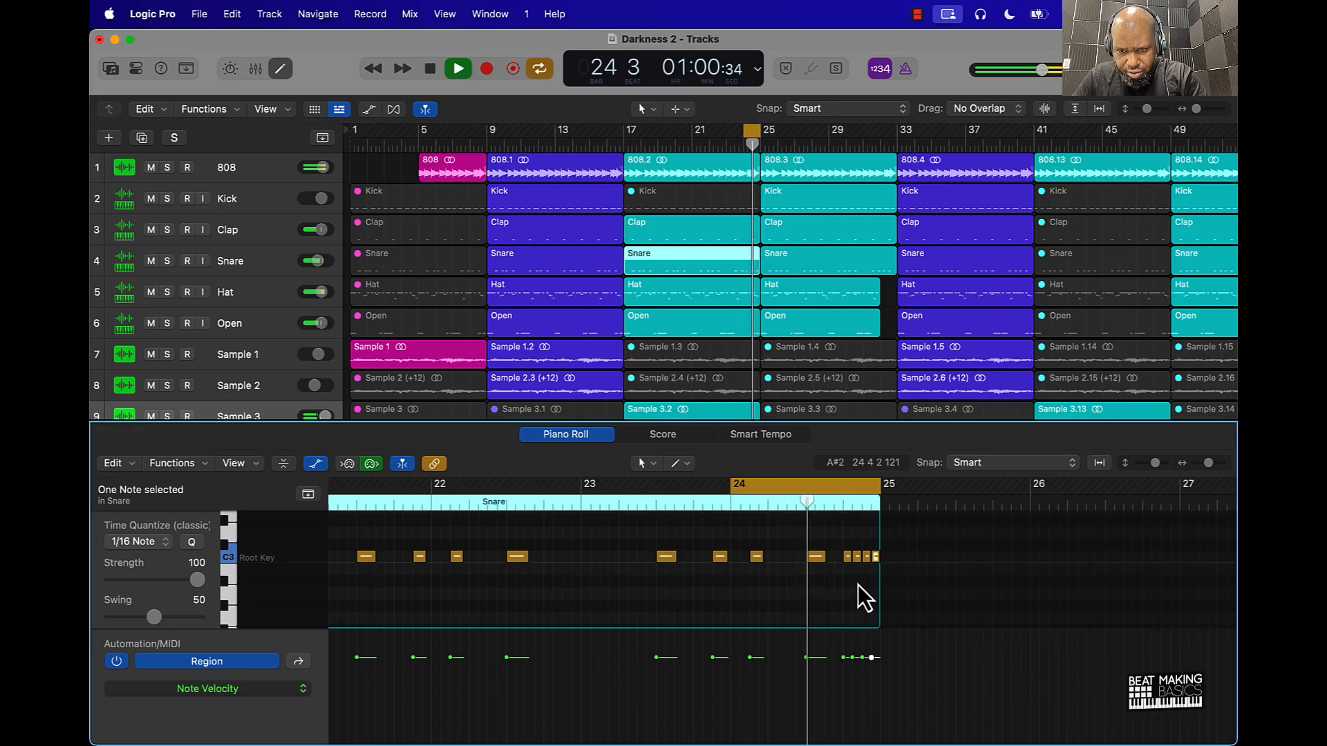
key(space)
Halve the first two notes of the bar 24 snare roll, copy them into the gaps for four faster hits, and play it back
key(super+Right)
key(super+Right)
key(super+Right)
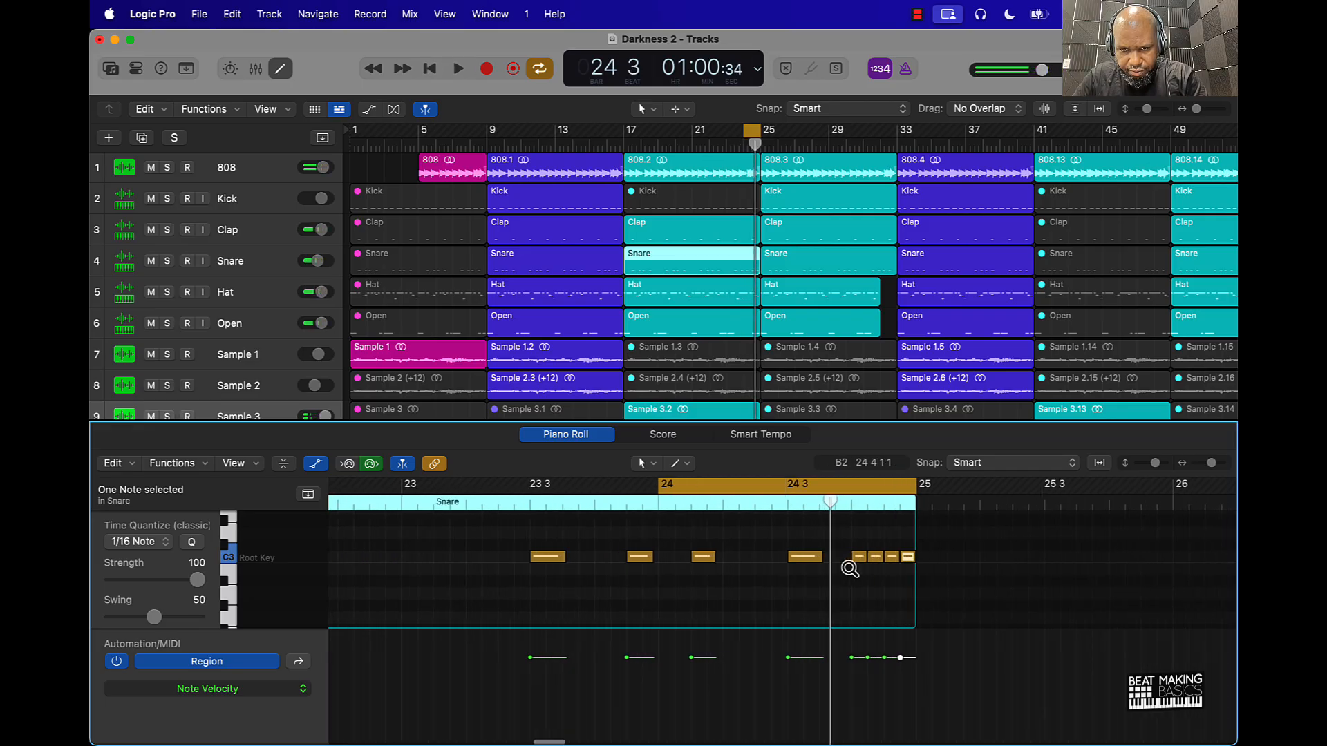
drag(901, 555, 877, 565)
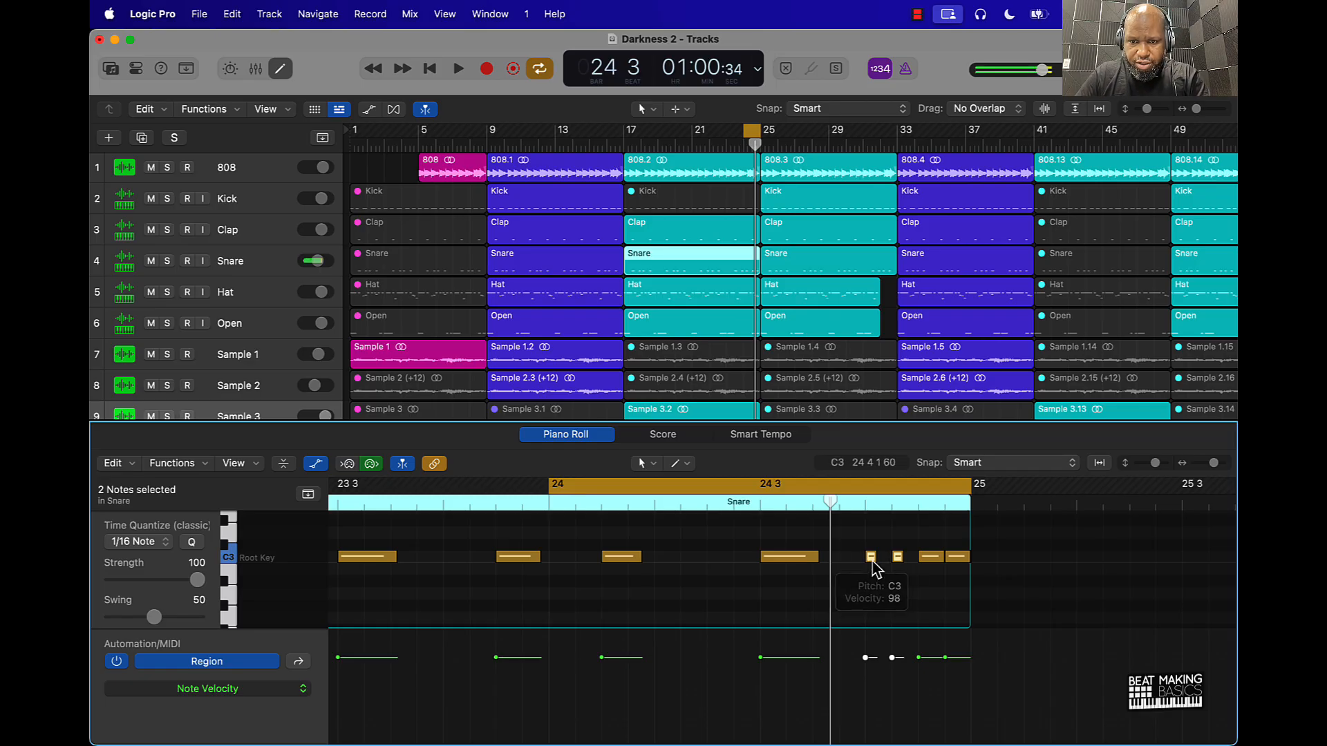
drag(872, 561, 885, 562)
click(885, 574)
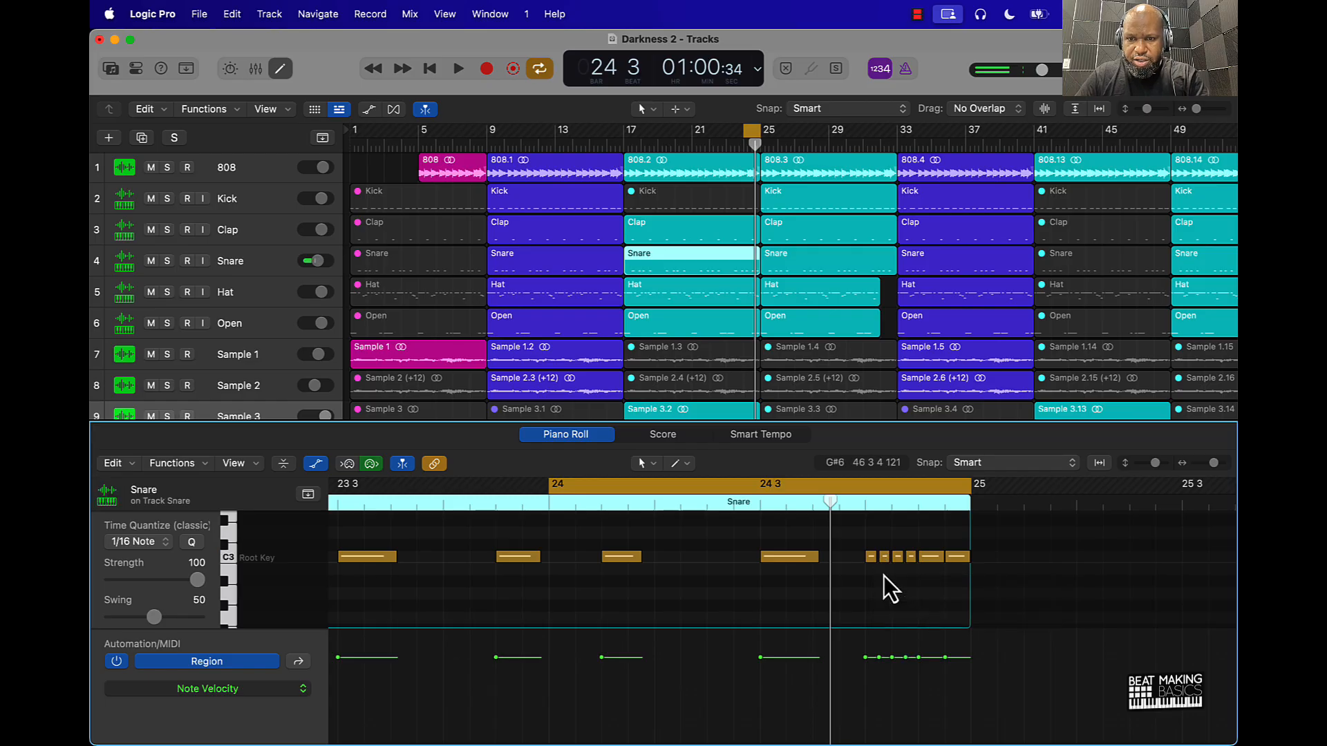
key(space)
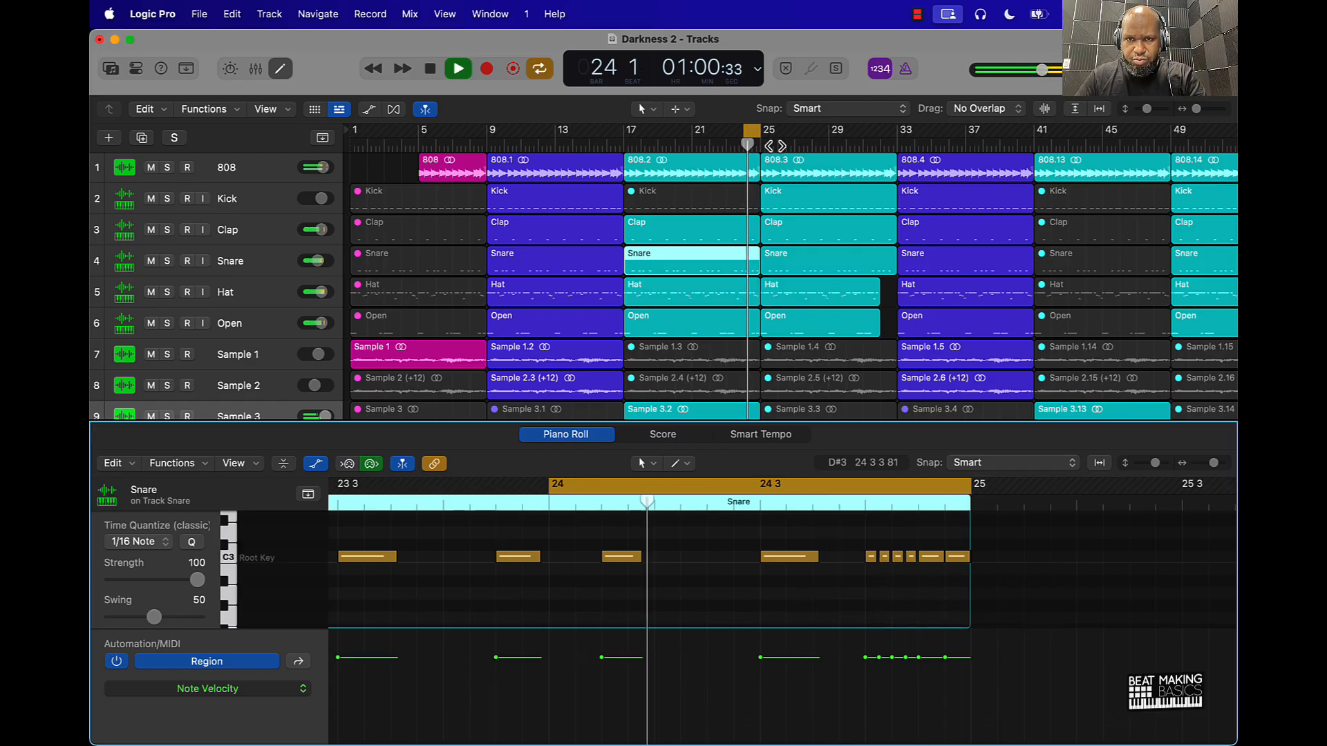
key(space)
Extend the cycle to bars 17–24 and add short snare notes at 18 4 3 and 18 4 4, lowering the second one's velocity
drag(746, 133, 624, 131)
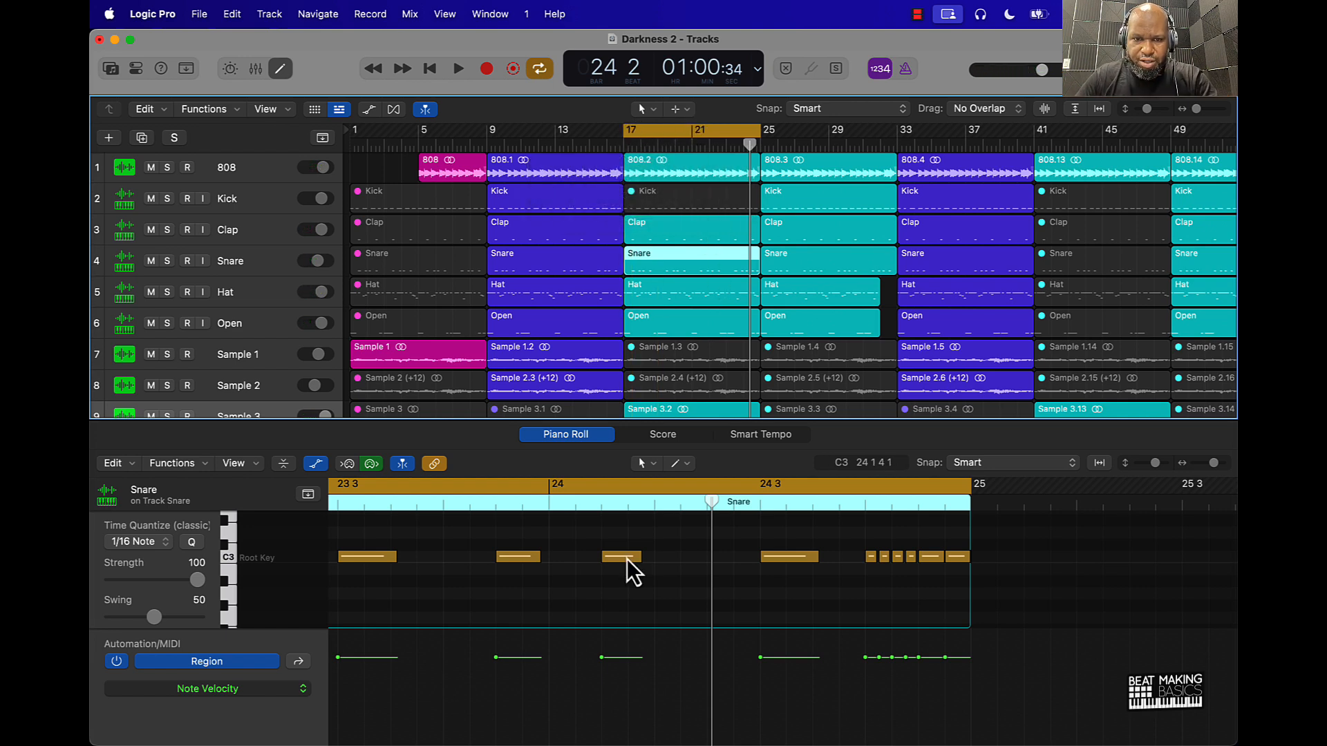
key(space)
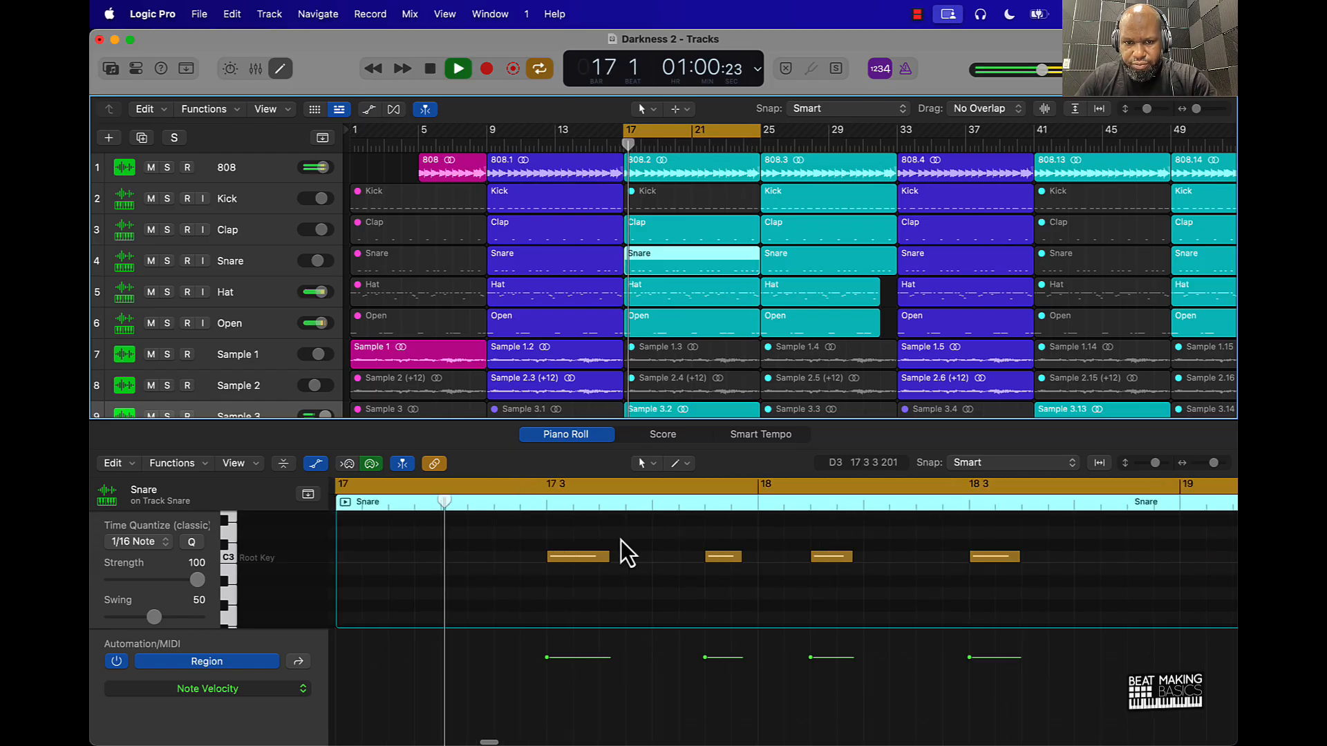
key(space)
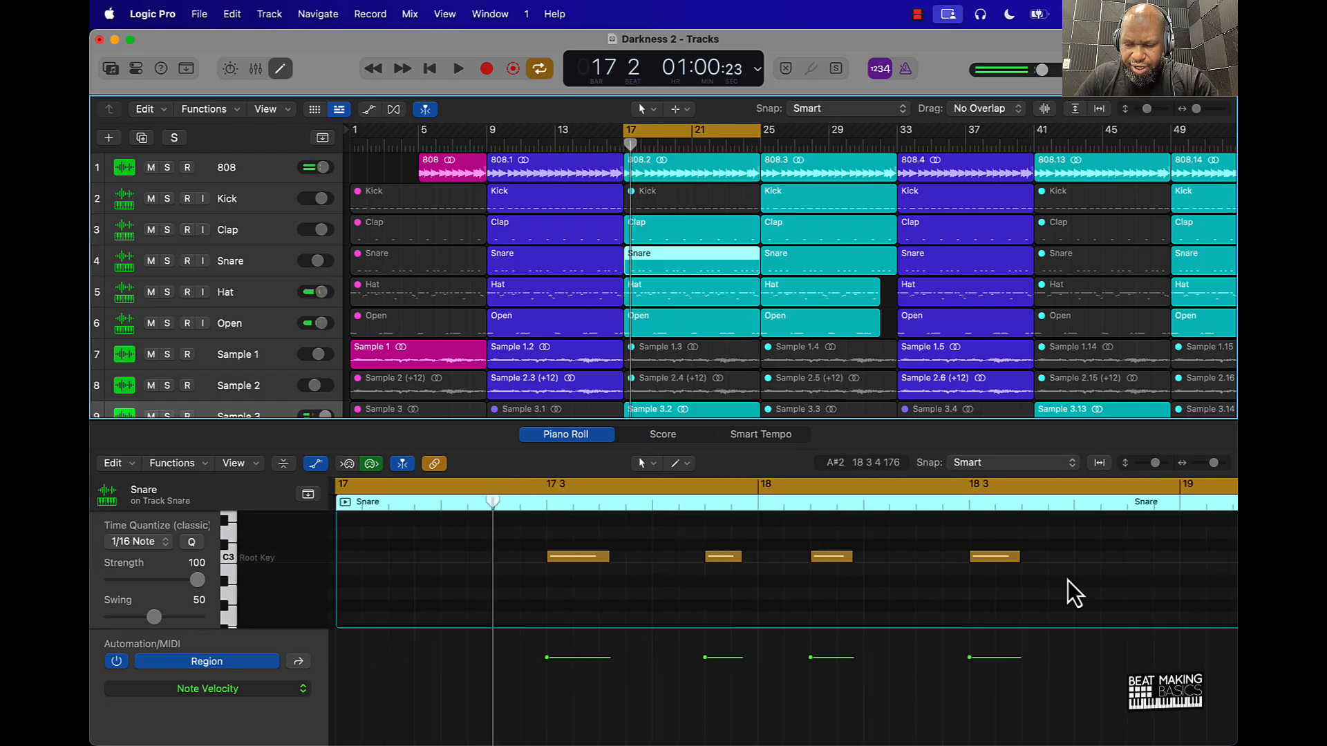
key(space)
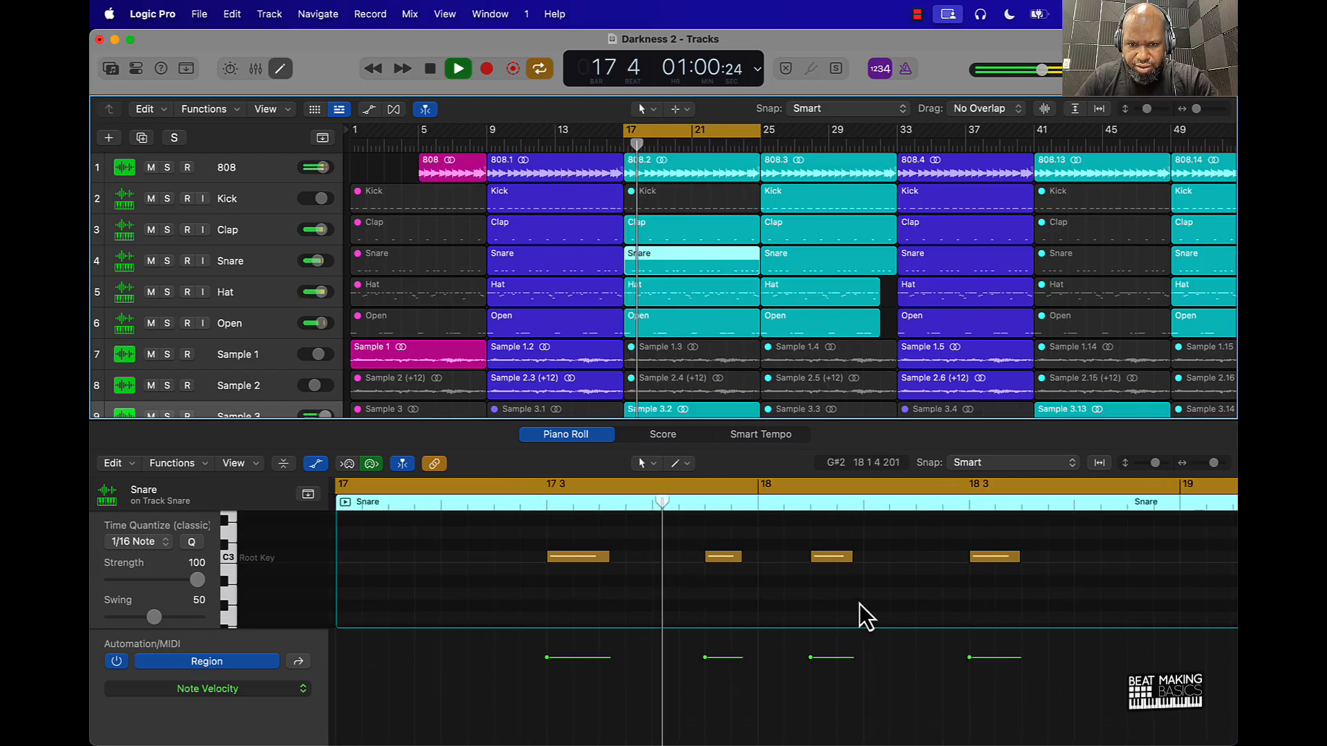
key(space)
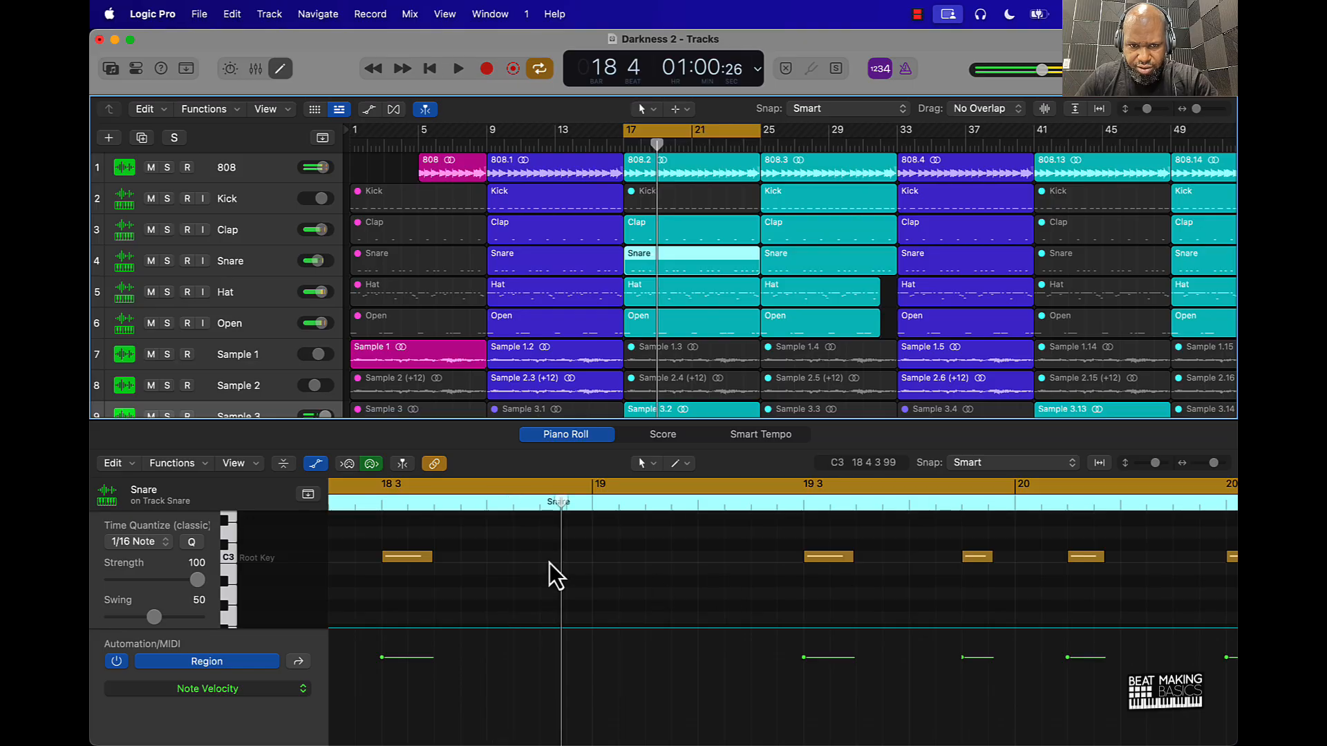
click(543, 557)
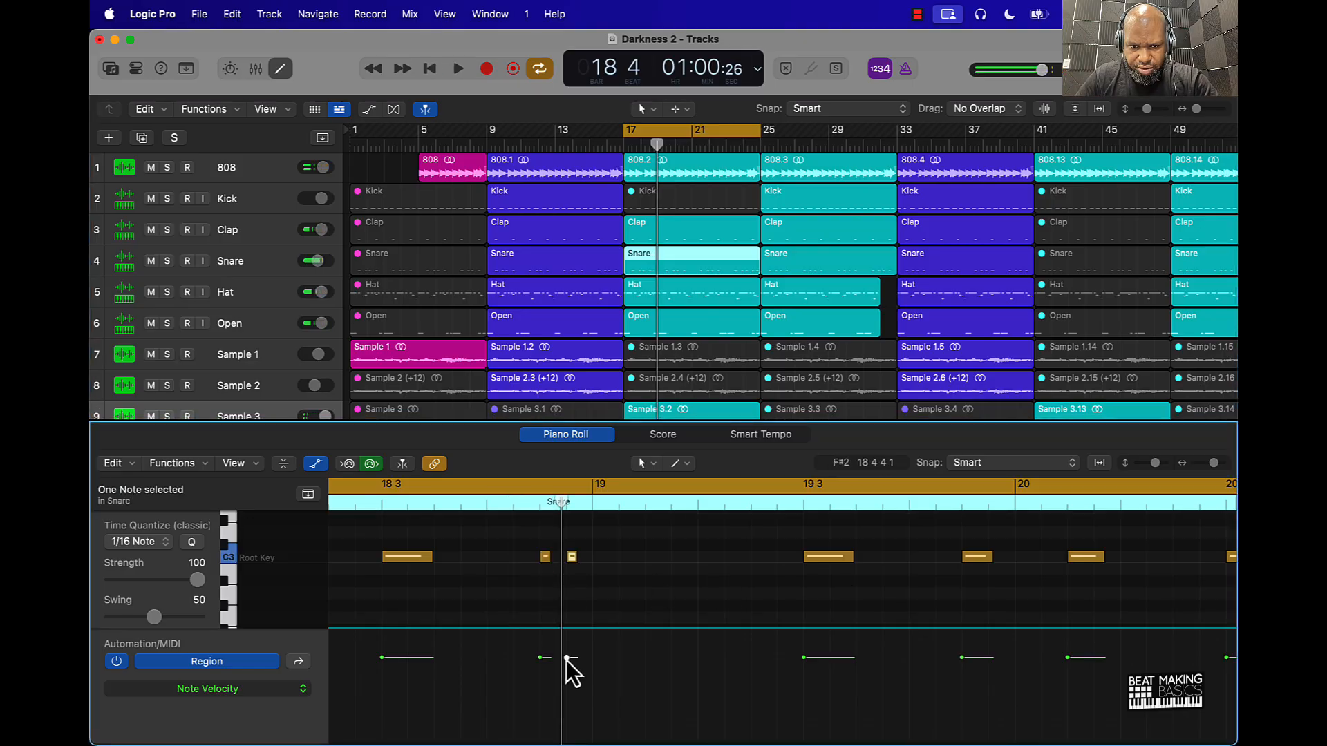
drag(567, 658, 568, 734)
Add two short snare notes at 23 2 1 and 23 2 2, lower the second one's velocity, and play the section
key(space)
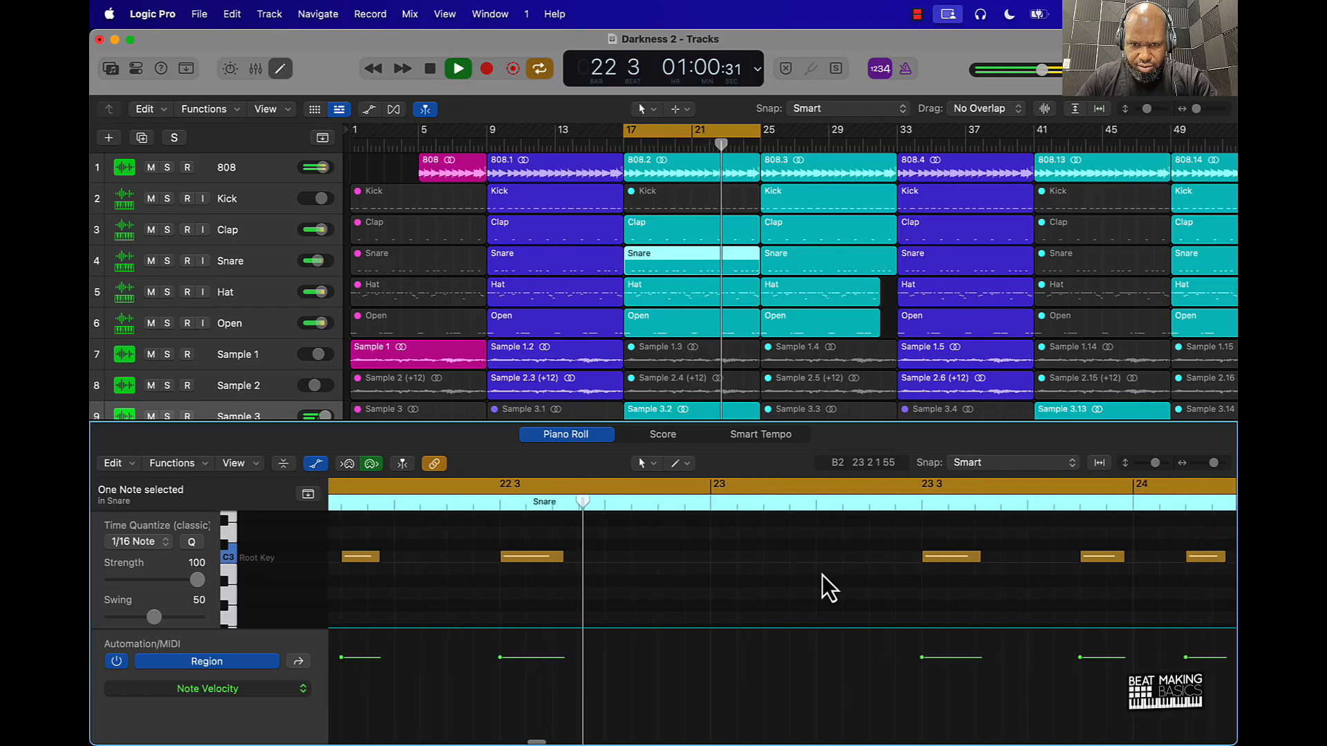
key(space)
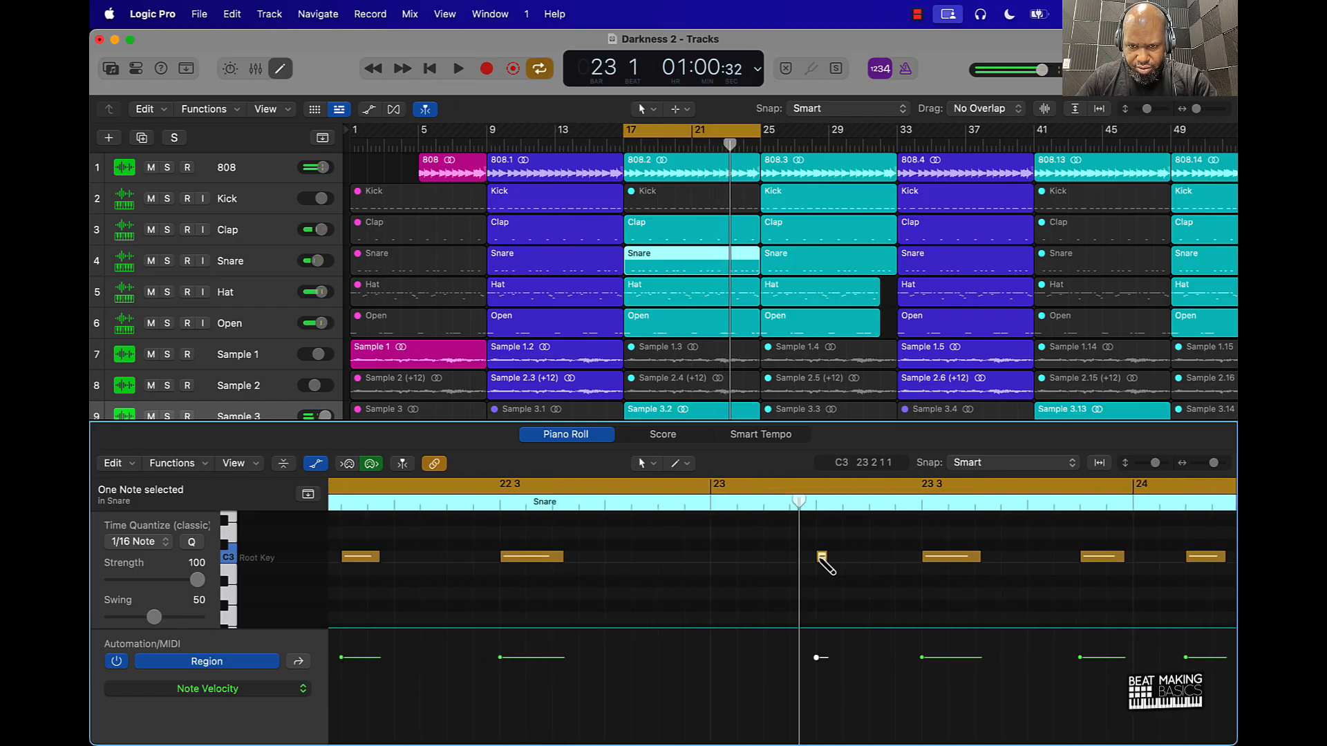
click(848, 556)
drag(842, 657, 838, 717)
key(space)
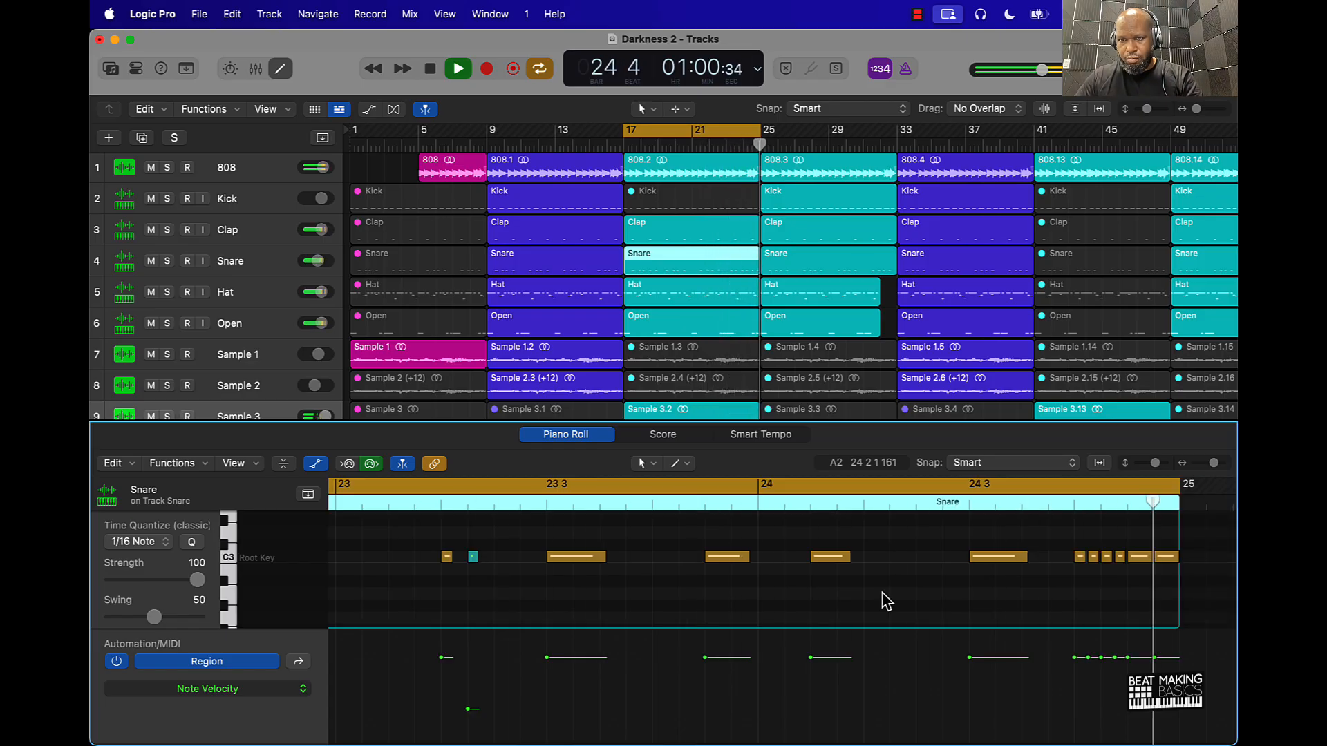
Select the six closing snare roll notes in bar 24, ramp their velocities steadily downward, and briefly play from bar 17
key(space)
scroll(1136, 651, right, 20)
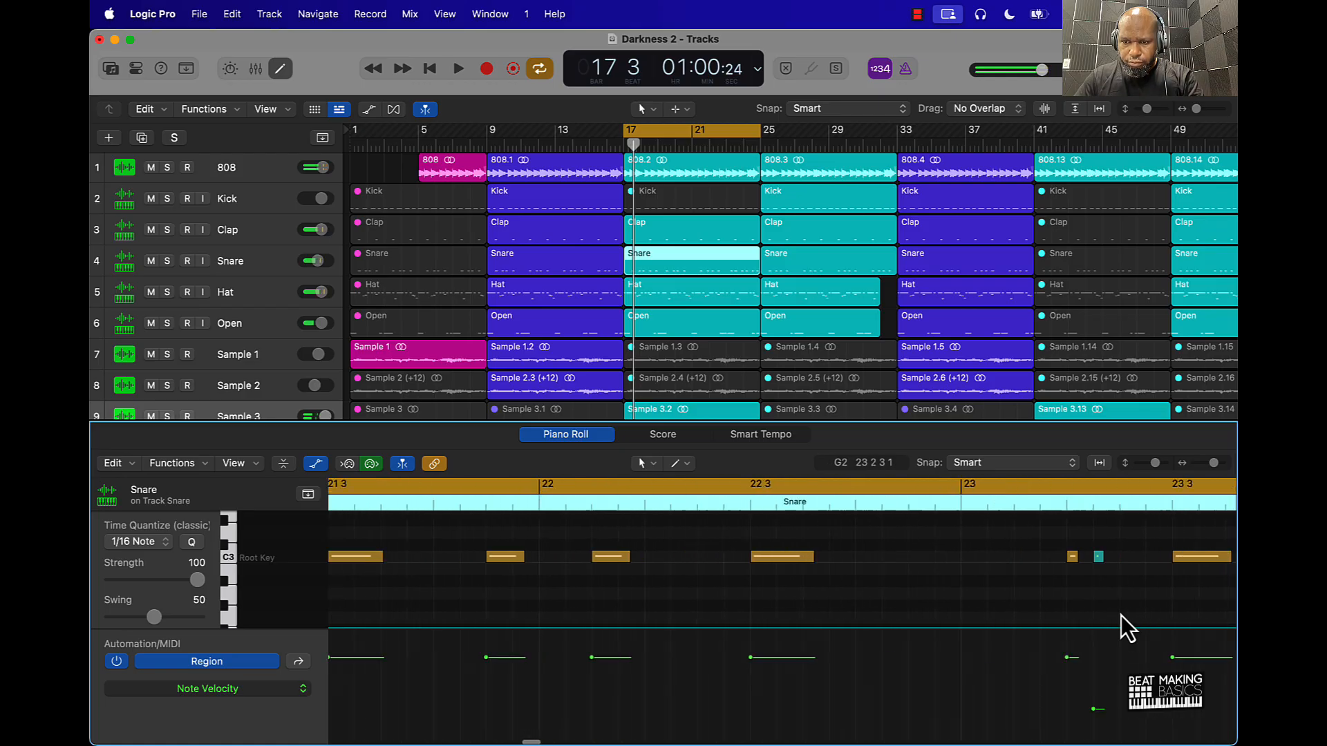
scroll(1121, 615, right, 15)
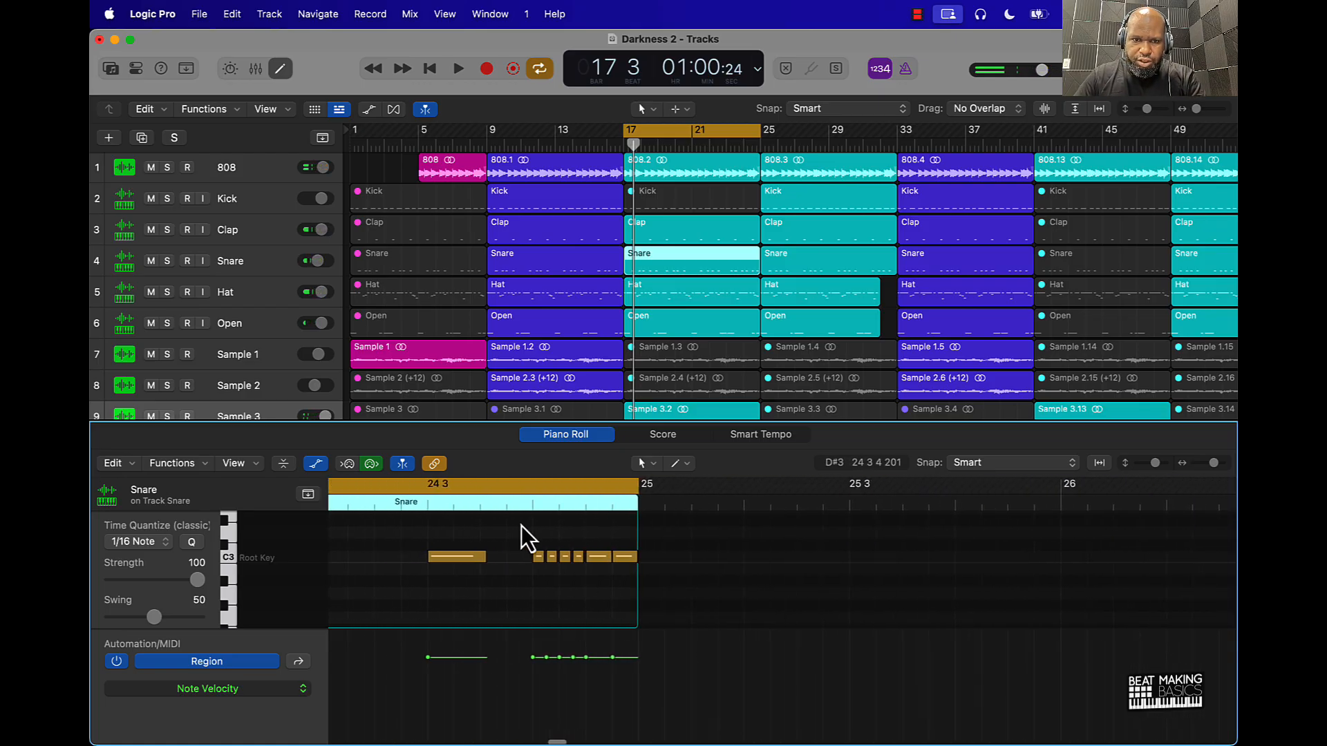
drag(521, 525, 653, 600)
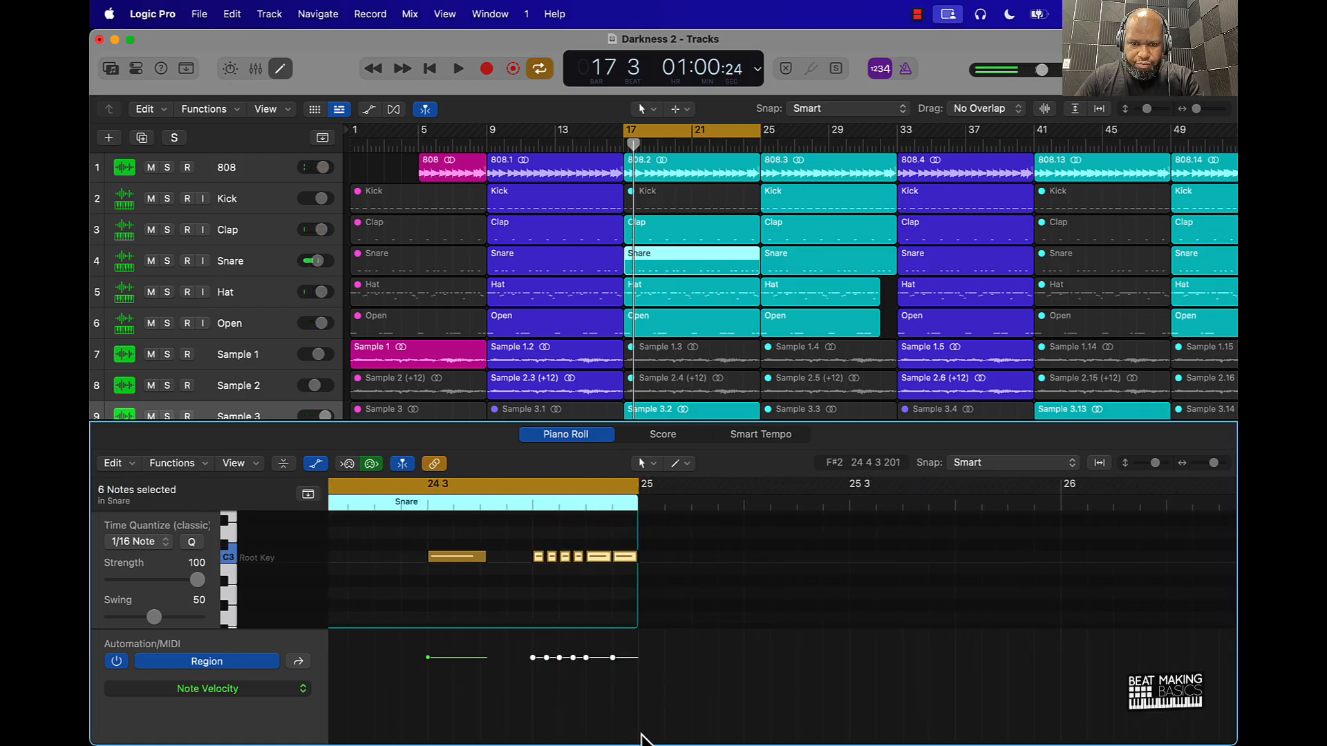
mouse_move(534, 664)
mouse_down()
mouse_move(637, 733)
mouse_move(548, 665)
mouse_up()
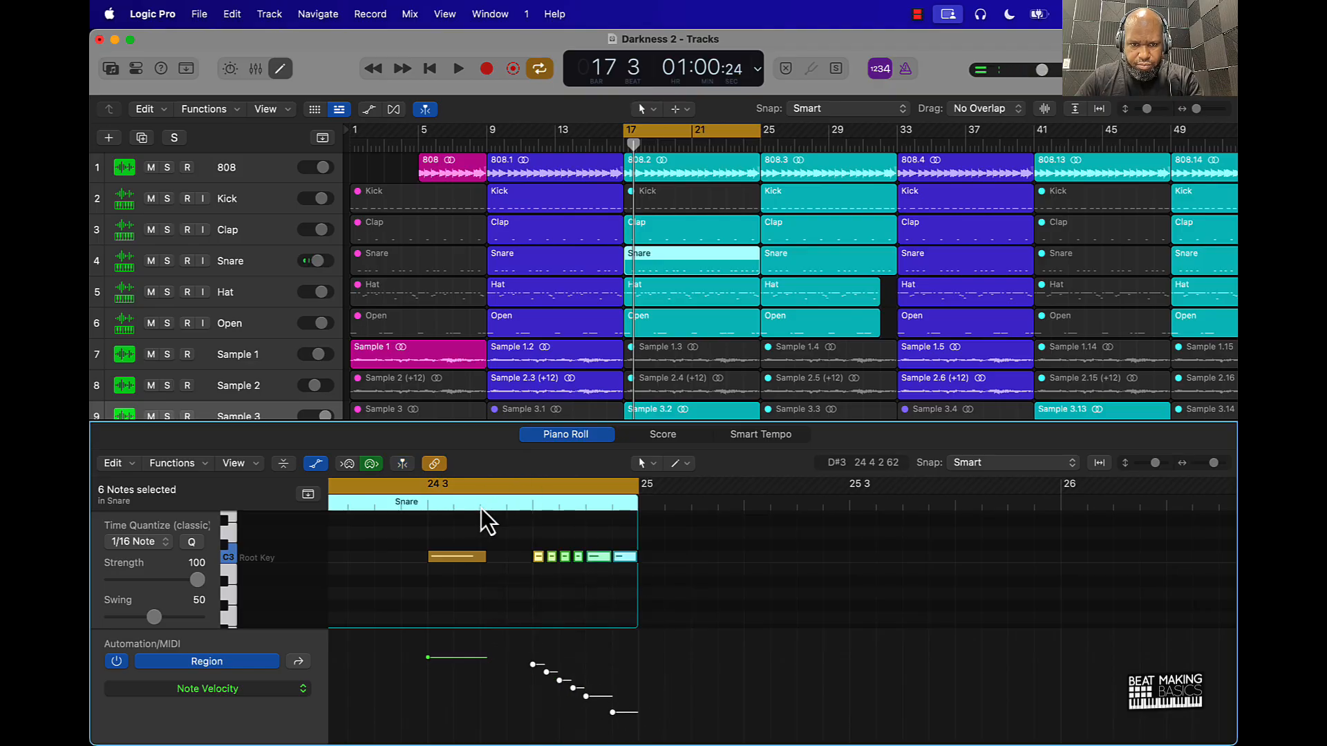
double_click(414, 501)
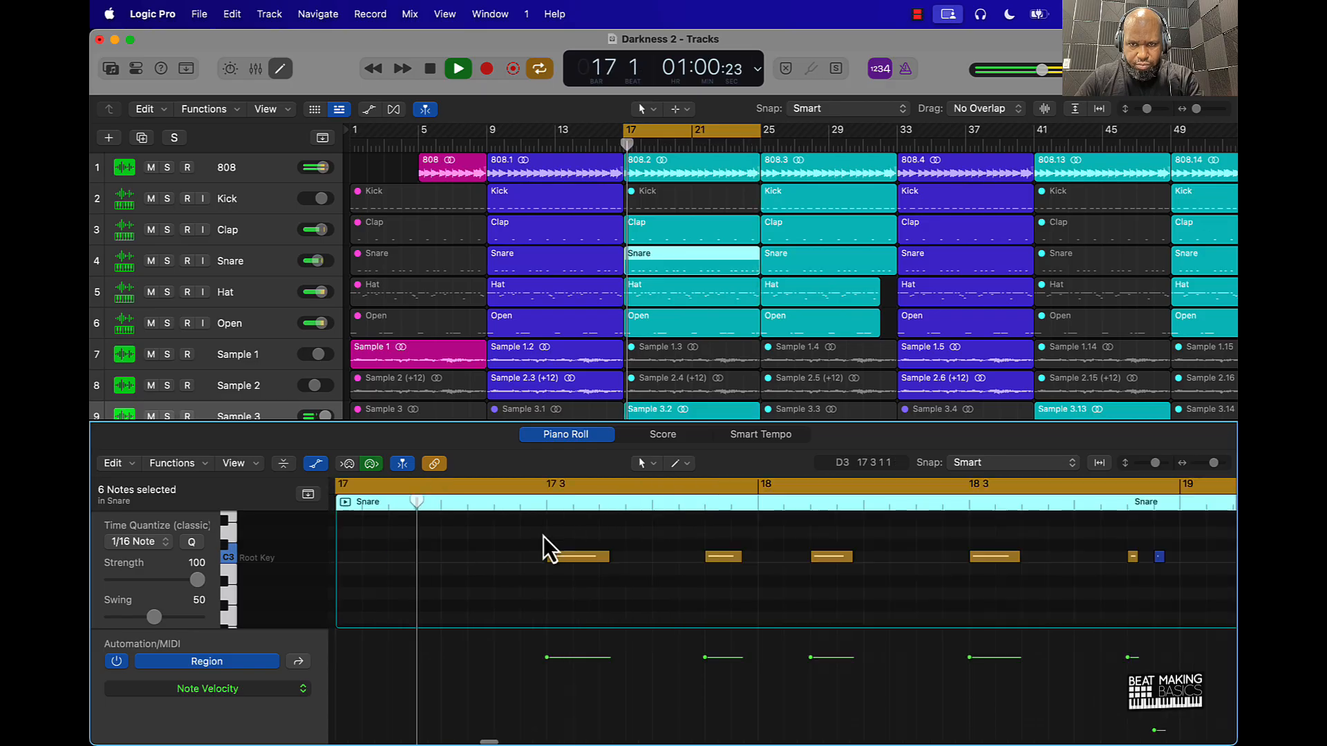
key(space)
Cycle bars 25–32 and add snare notes at 26 4 3 and 26 4 4 in that region, lowering the second one's velocity to about 54
drag(663, 132, 800, 133)
click(804, 268)
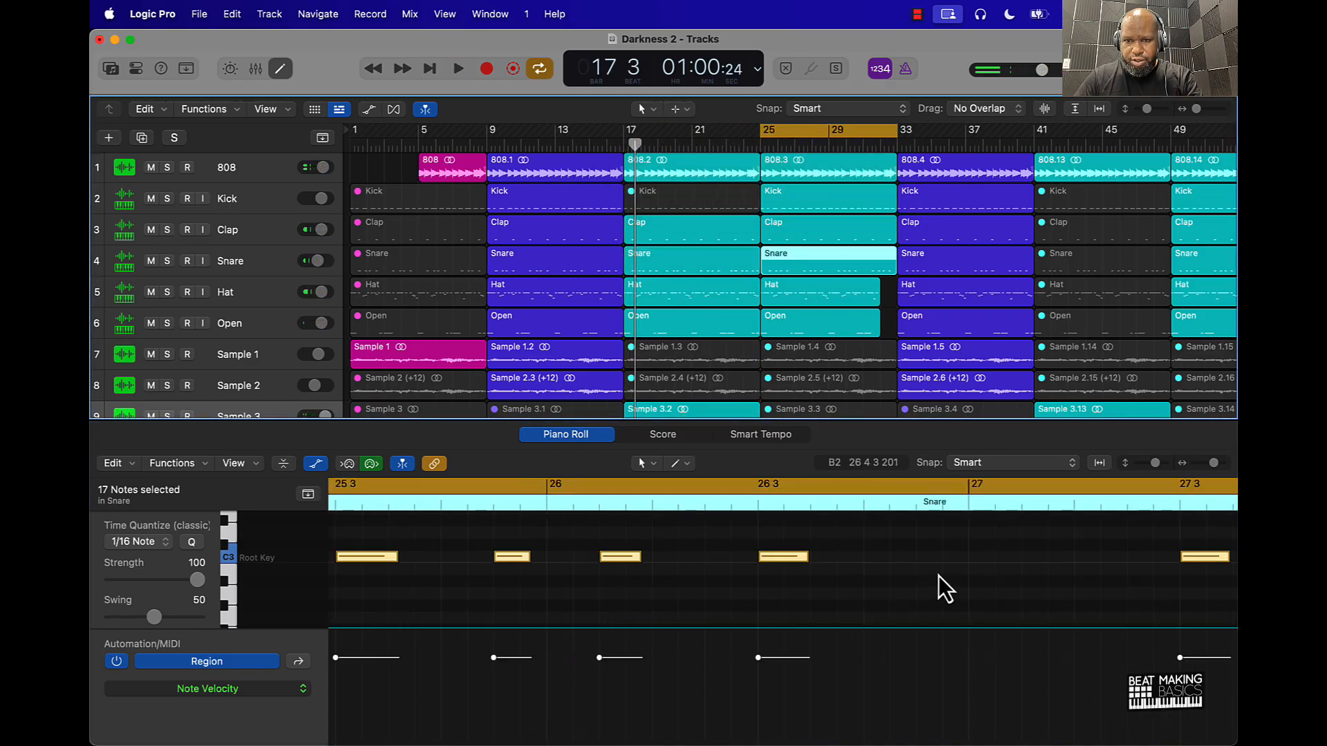
click(918, 562)
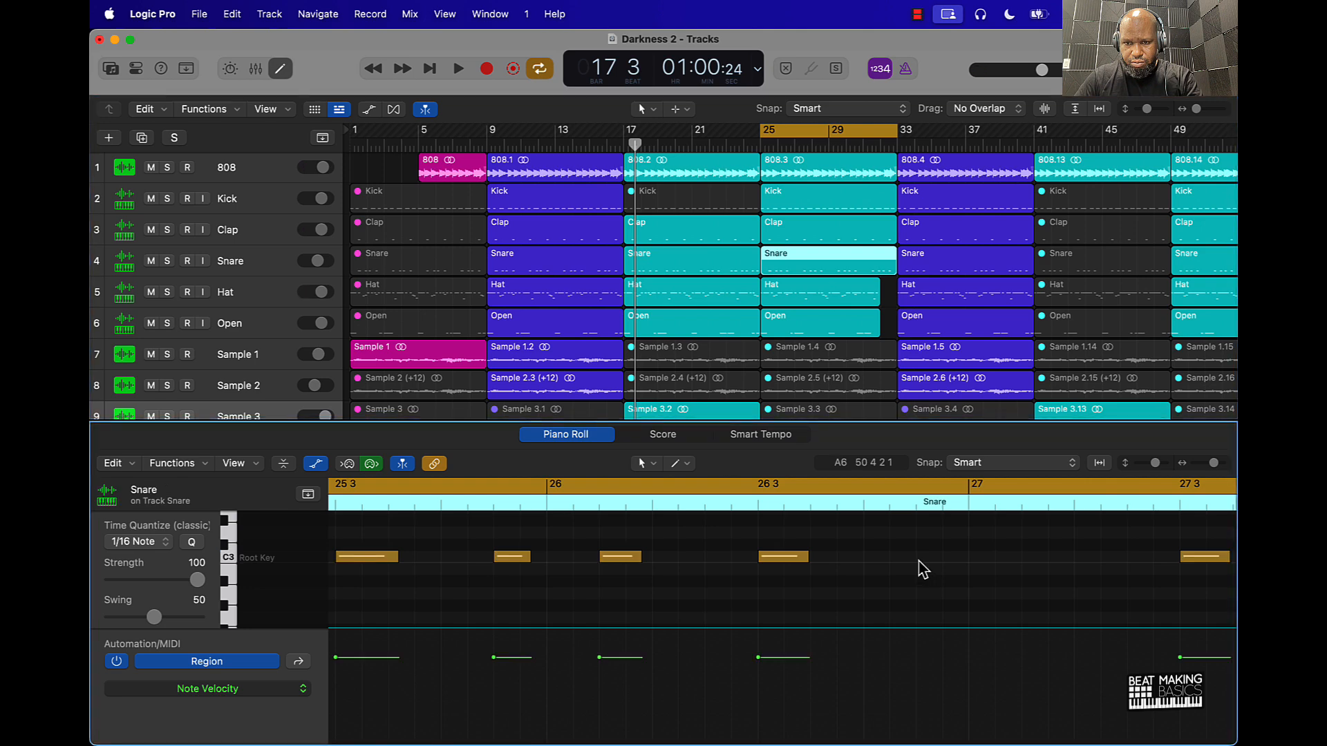
super+click(921, 559)
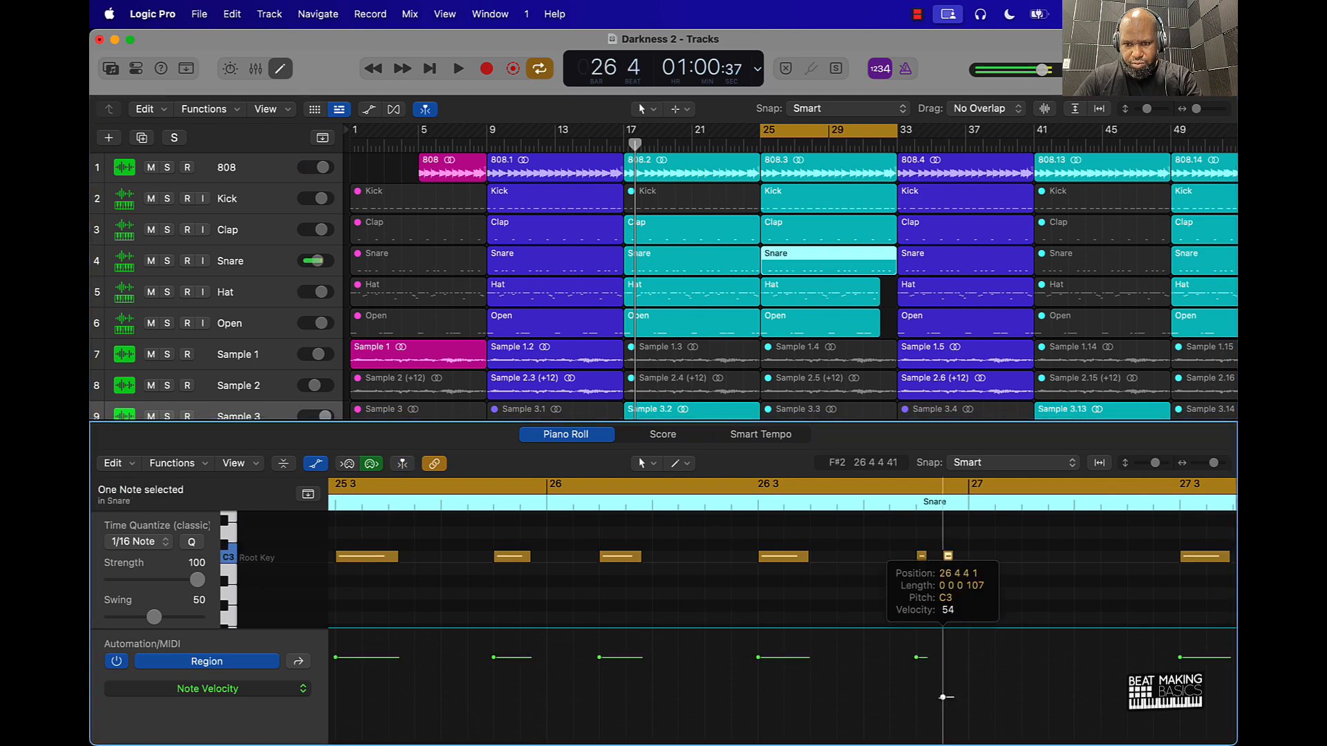
Add two short snare notes at 29 2 1 and 29 2 2, and lower the second one's velocity
scroll(580, 551, left, 5)
scroll(579, 550, right, 12)
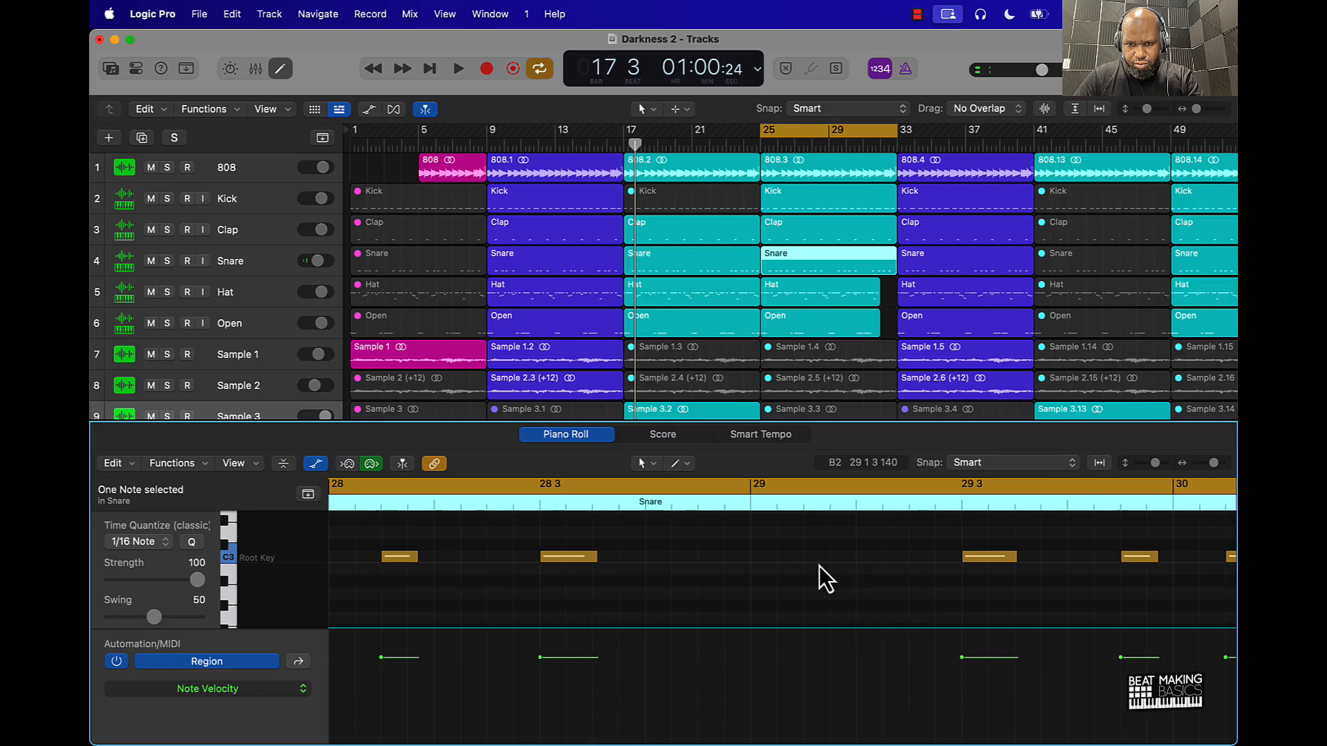
click(859, 556)
click(886, 556)
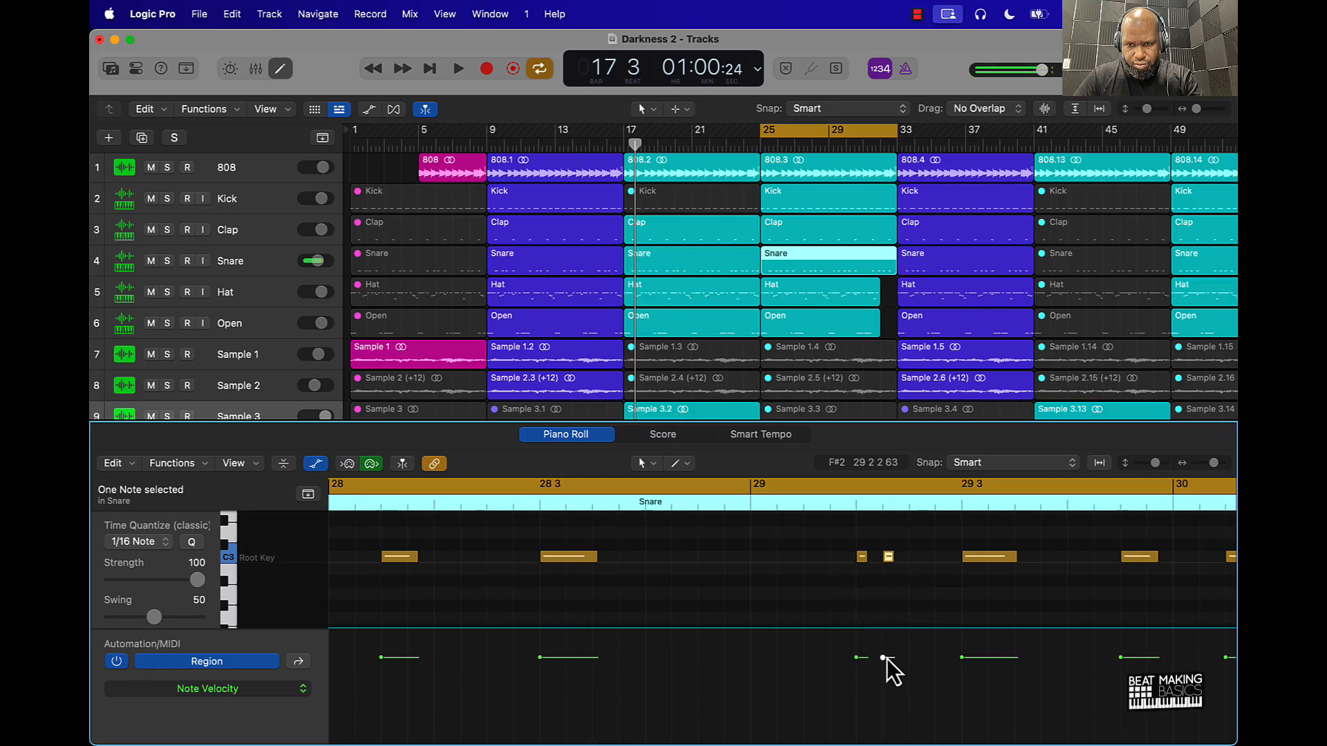
drag(883, 657, 883, 711)
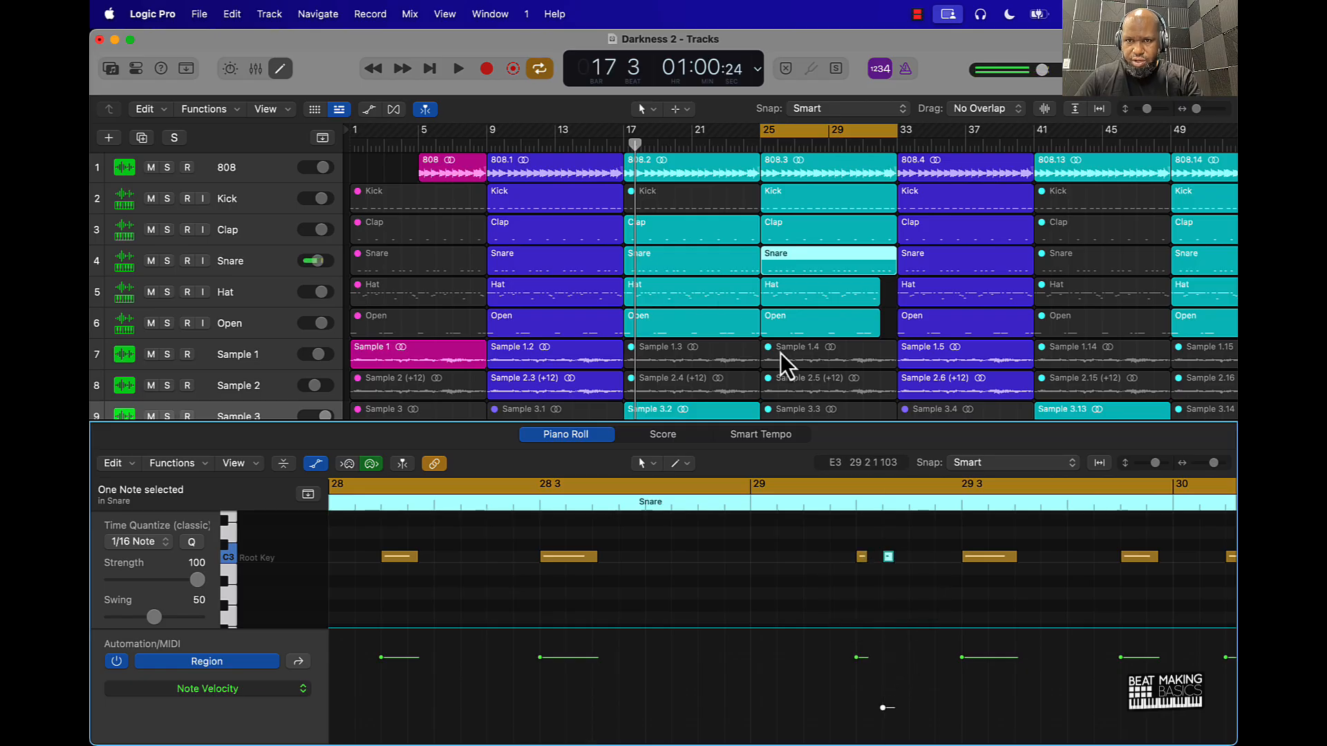
Cycle bars 49–56 and add snare notes at 51 1 3 and 51 1 4 in that region, lowering the second one's velocity to about 48
scroll(911, 195, right, 10)
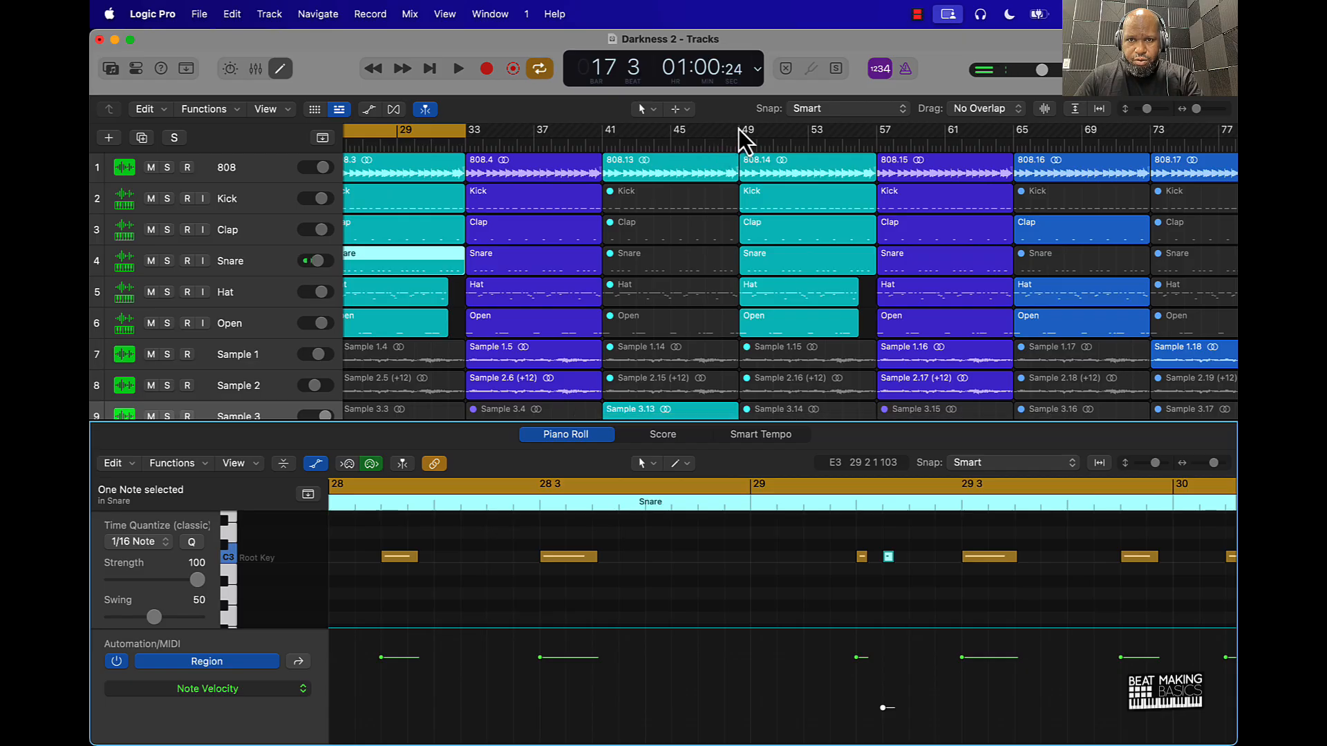
drag(740, 128, 879, 135)
click(810, 263)
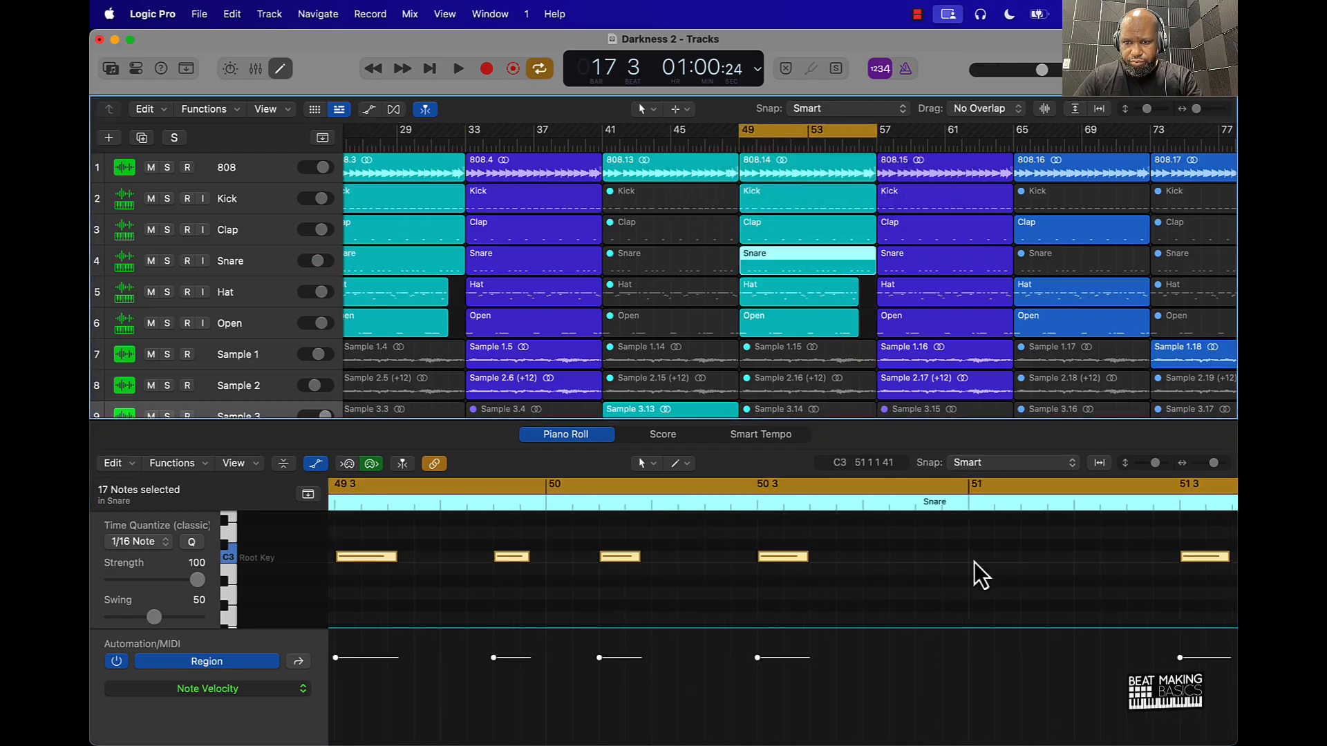
click(1027, 556)
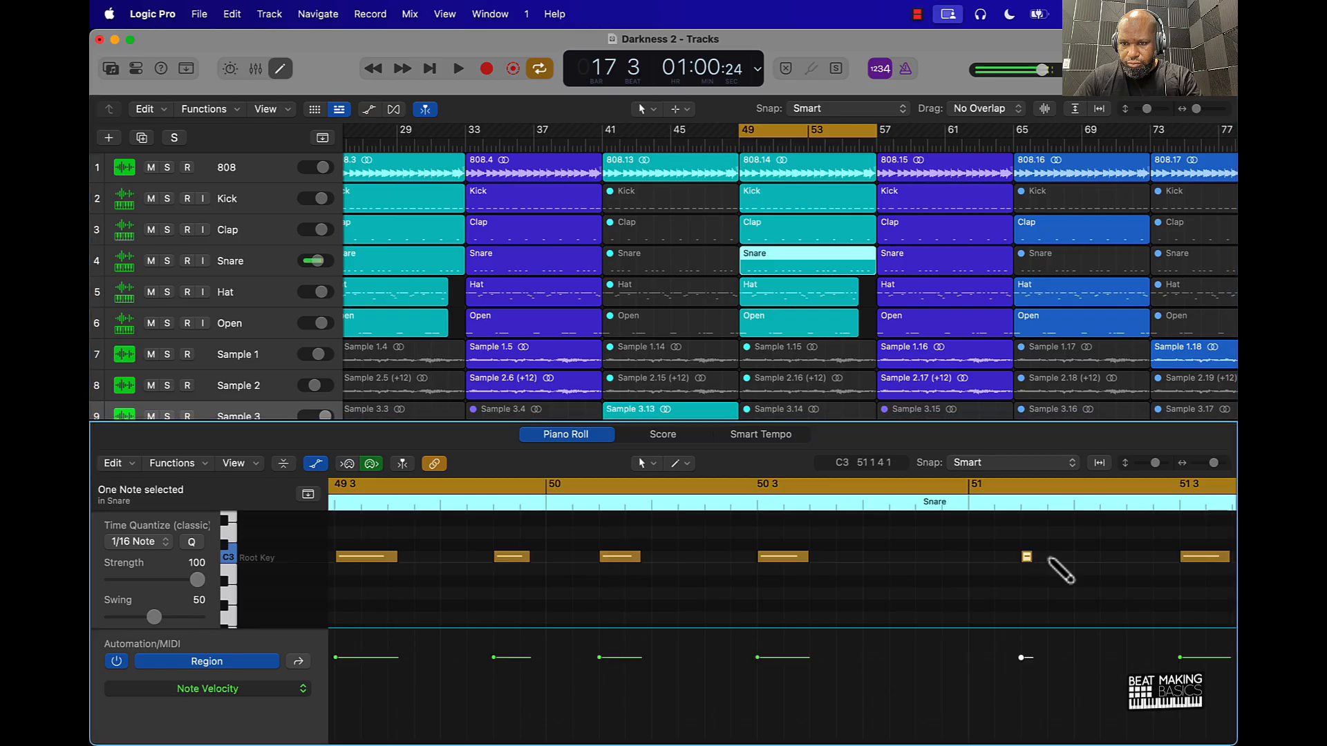
click(1053, 557)
drag(1048, 659, 1048, 702)
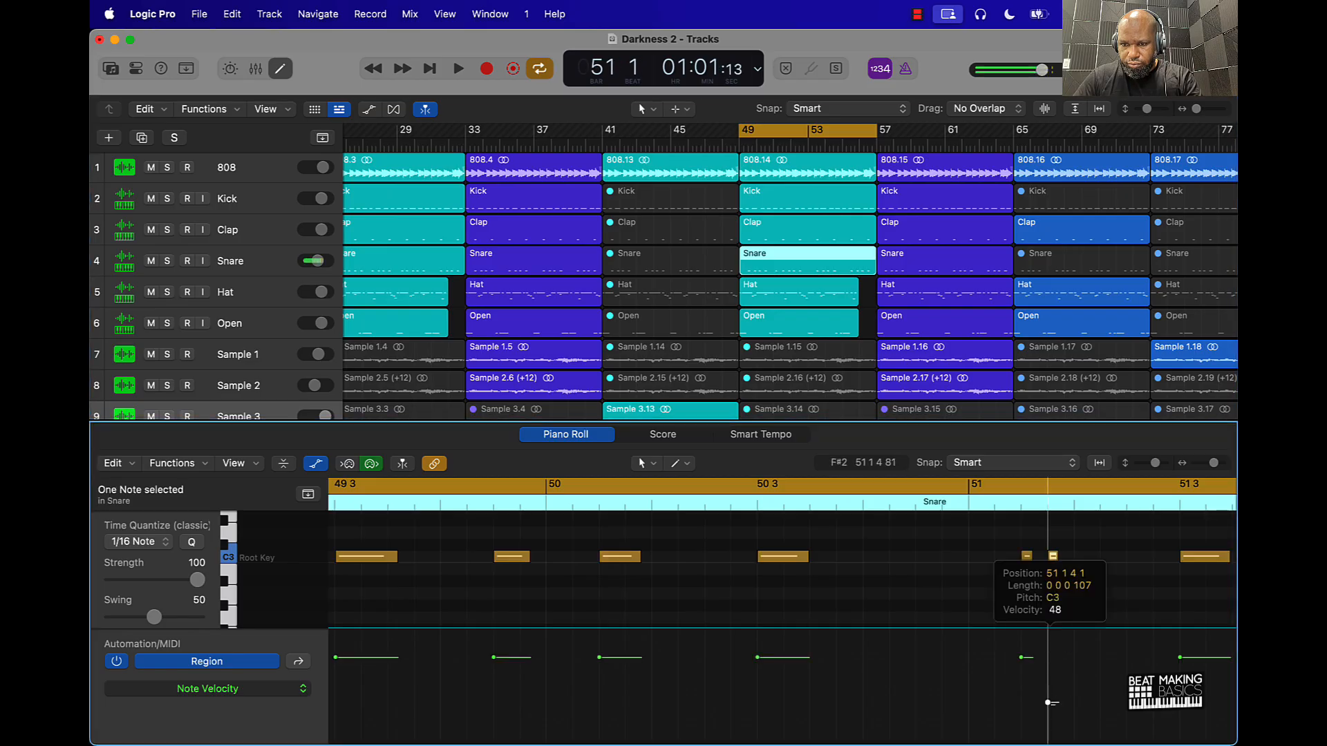
scroll(1048, 702, right, 14)
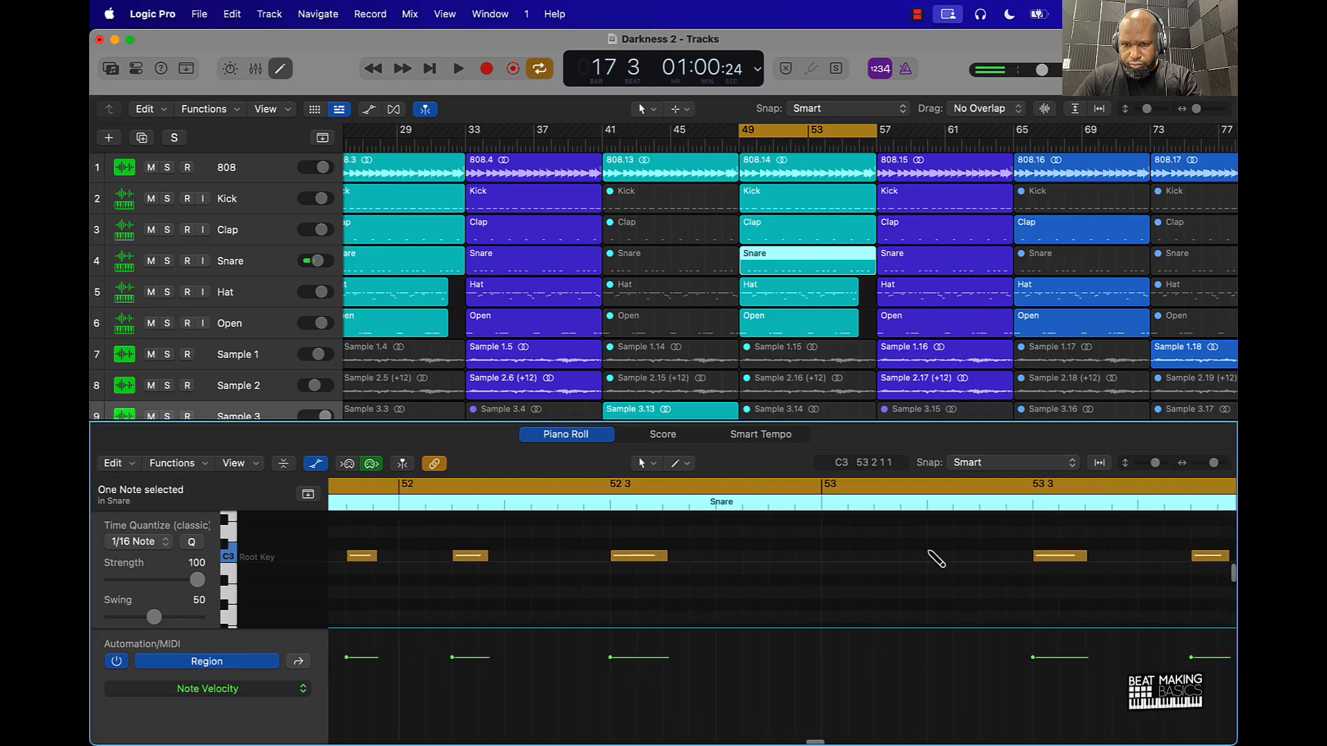
Add two short snare notes at 53 2 1 and 53 2 2, and lower the second one's velocity
click(933, 556)
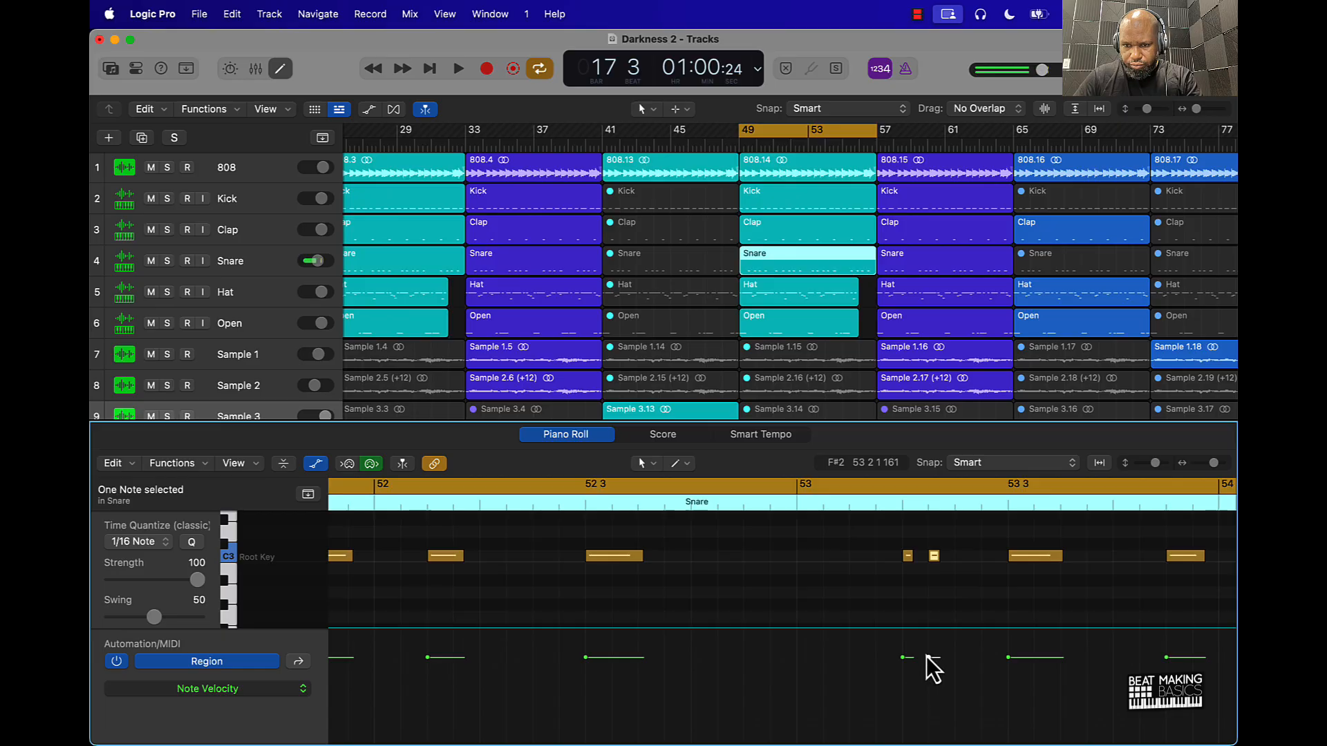
drag(926, 657, 929, 705)
scroll(972, 553, right, 10)
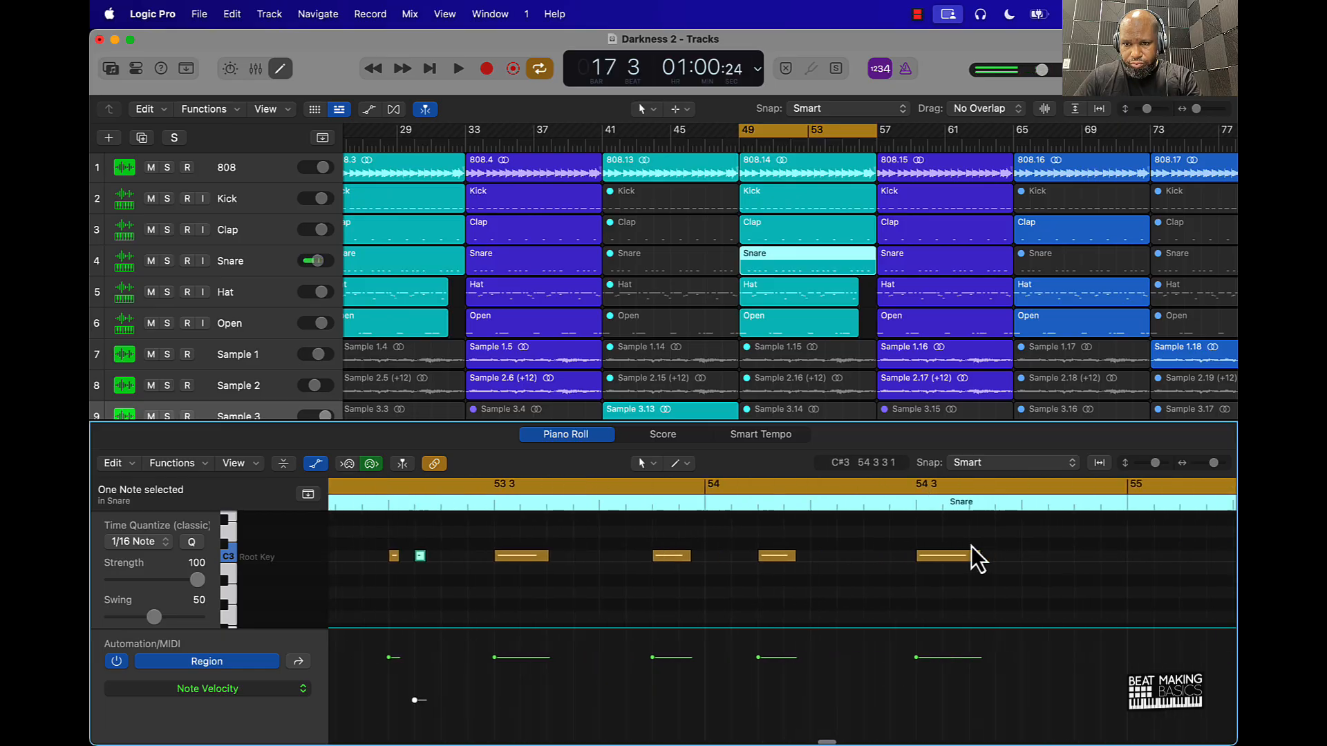
Build a descending snare roll with short notes at 56 2 3, 56 3 1 and 56 3 3 and lower-pitched ones from 56 4 1, and play from bar 49
scroll(972, 556, right, 12)
scroll(822, 563, left, 3)
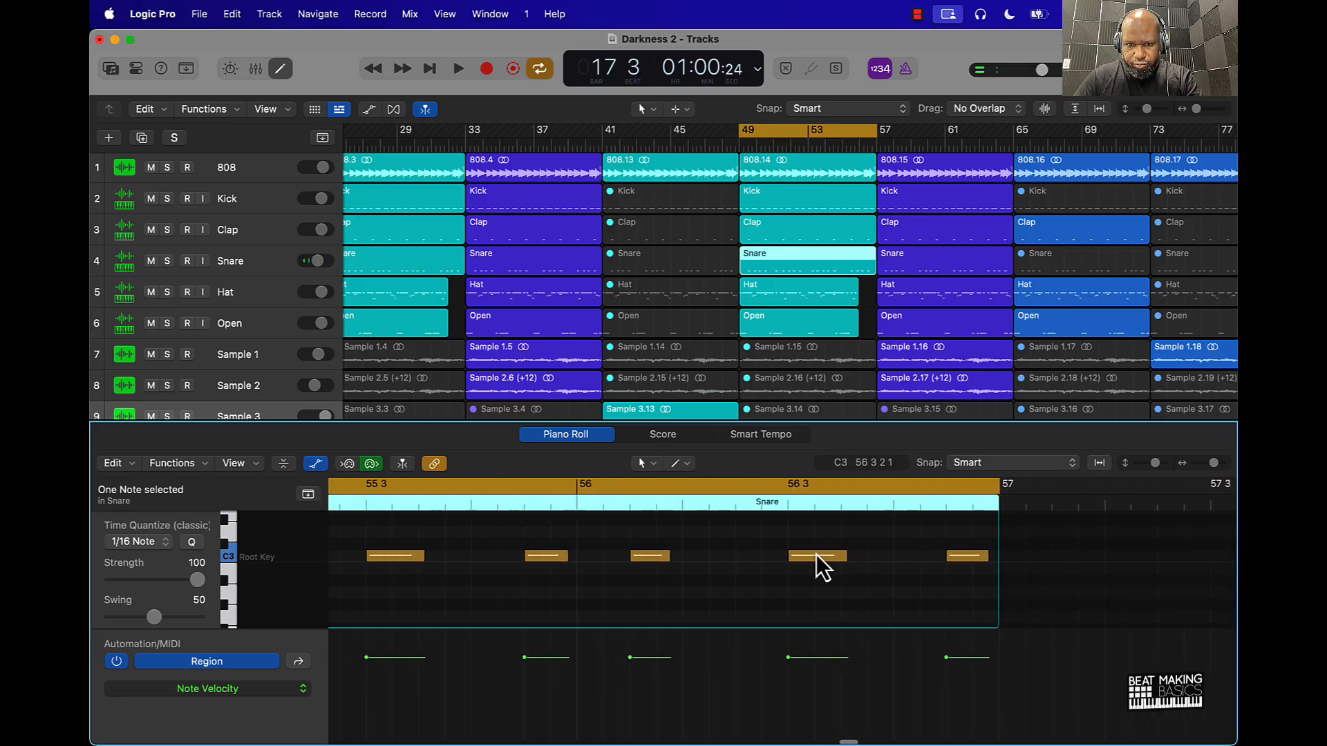
super+click(747, 557)
mouse_move(852, 558)
mouse_down()
mouse_move(817, 575)
mouse_move(805, 565)
mouse_up()
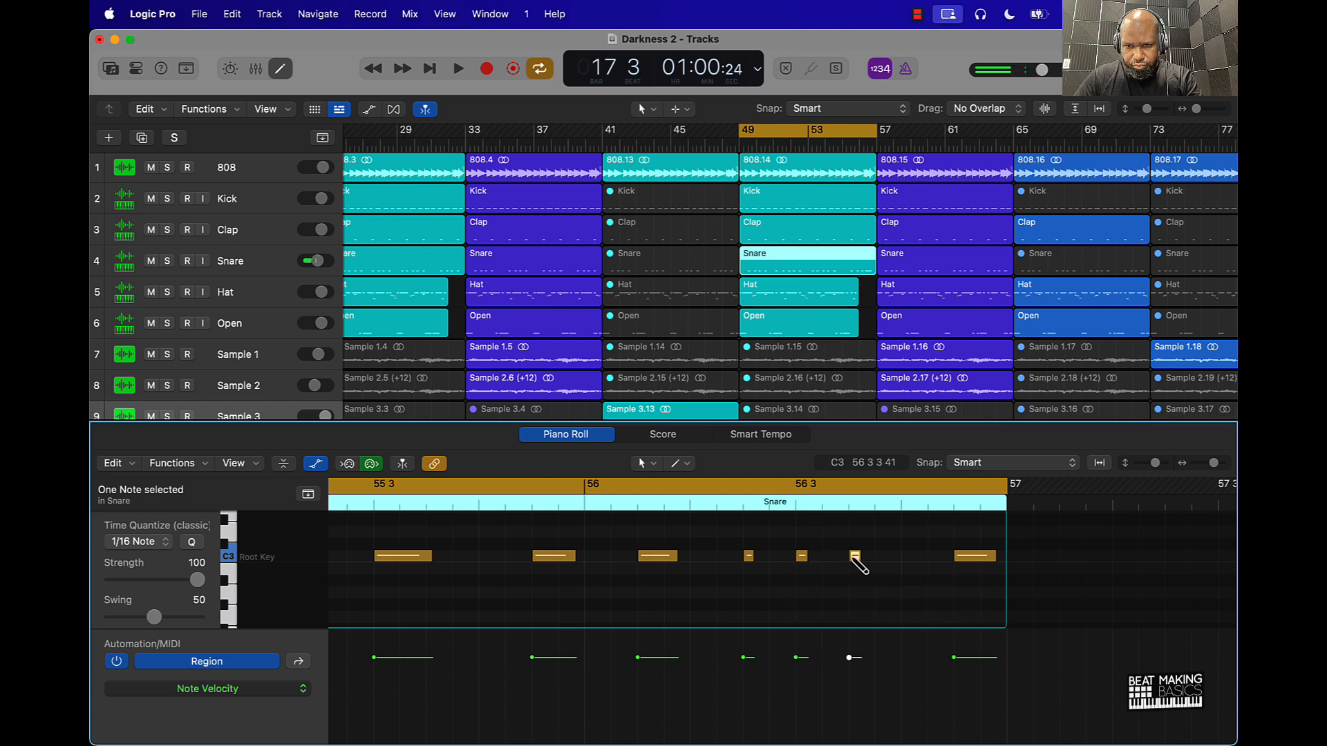
click(906, 567)
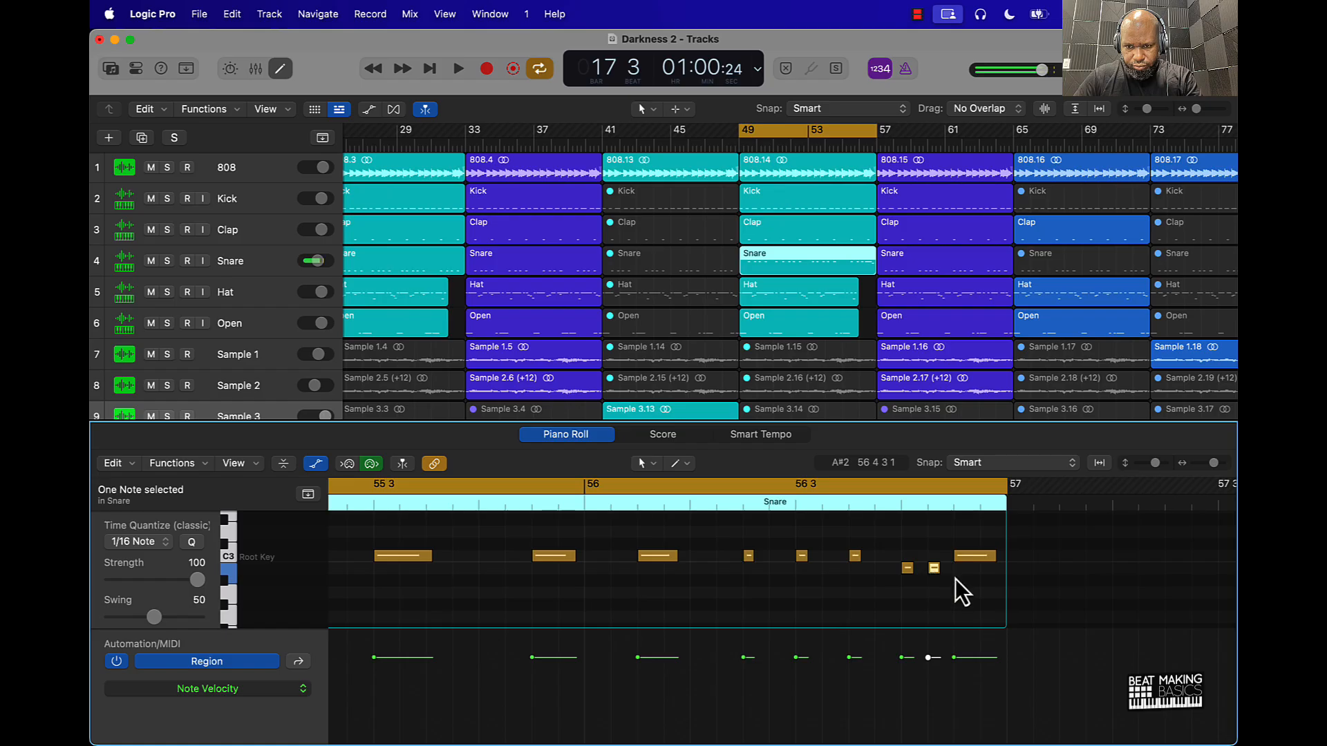
drag(963, 557, 971, 604)
shift+click(955, 608)
click(956, 578)
click(539, 499)
key(space)
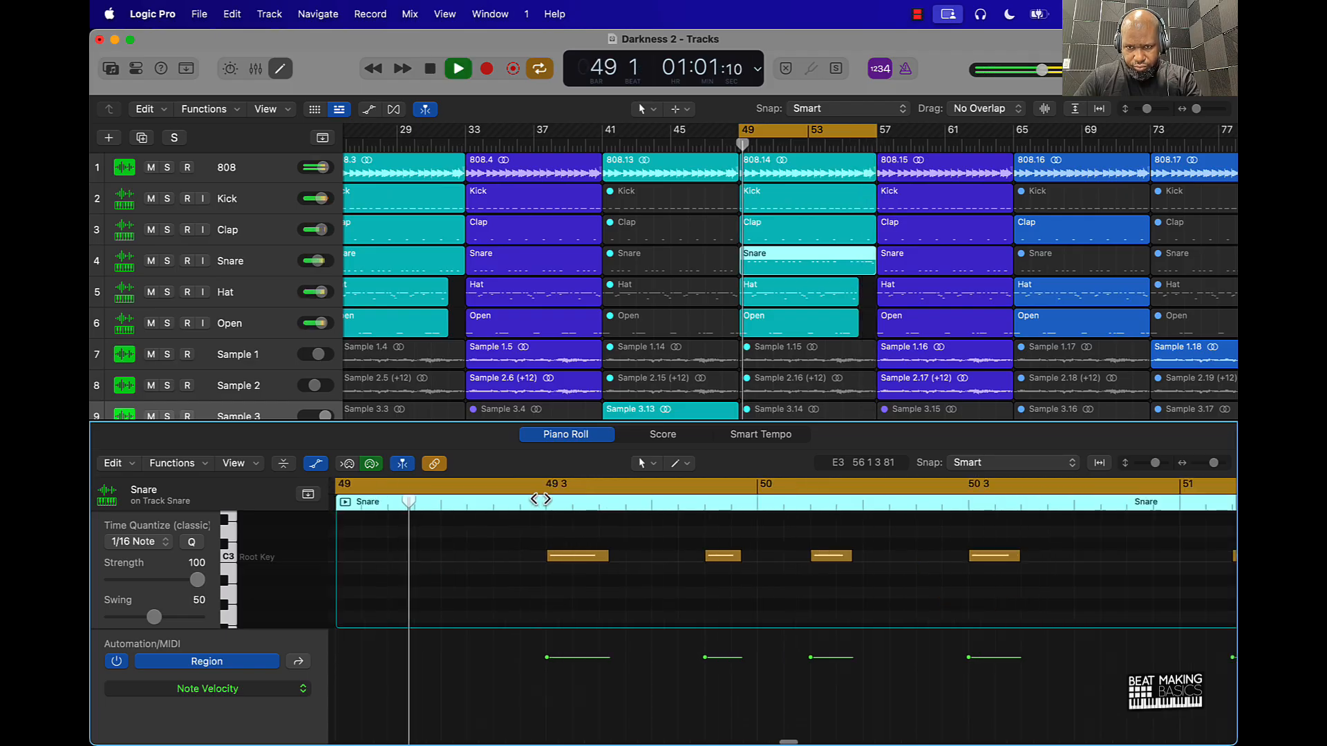
key(space)
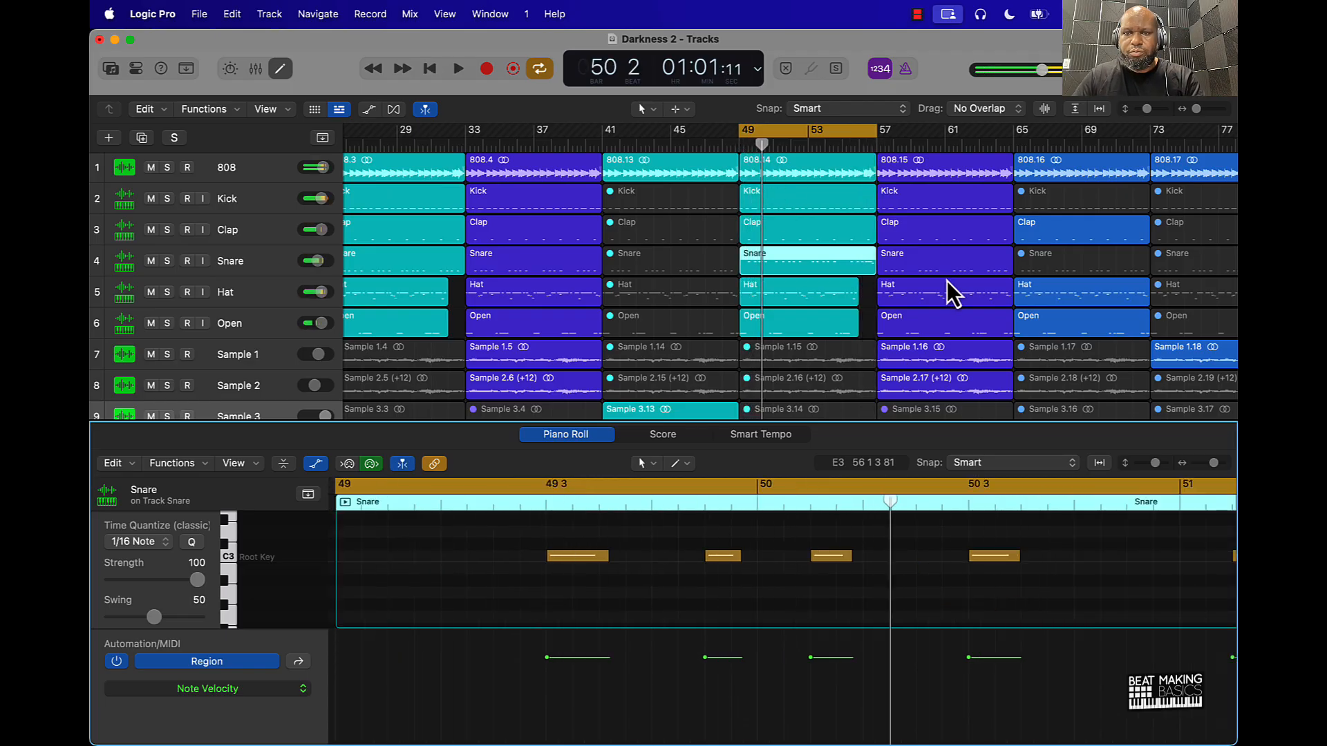
Turn off cycle playback for bars 49–56 and close the Piano Roll
scroll(948, 281, right, 5)
scroll(834, 254, left, 3)
scroll(833, 254, left, 5)
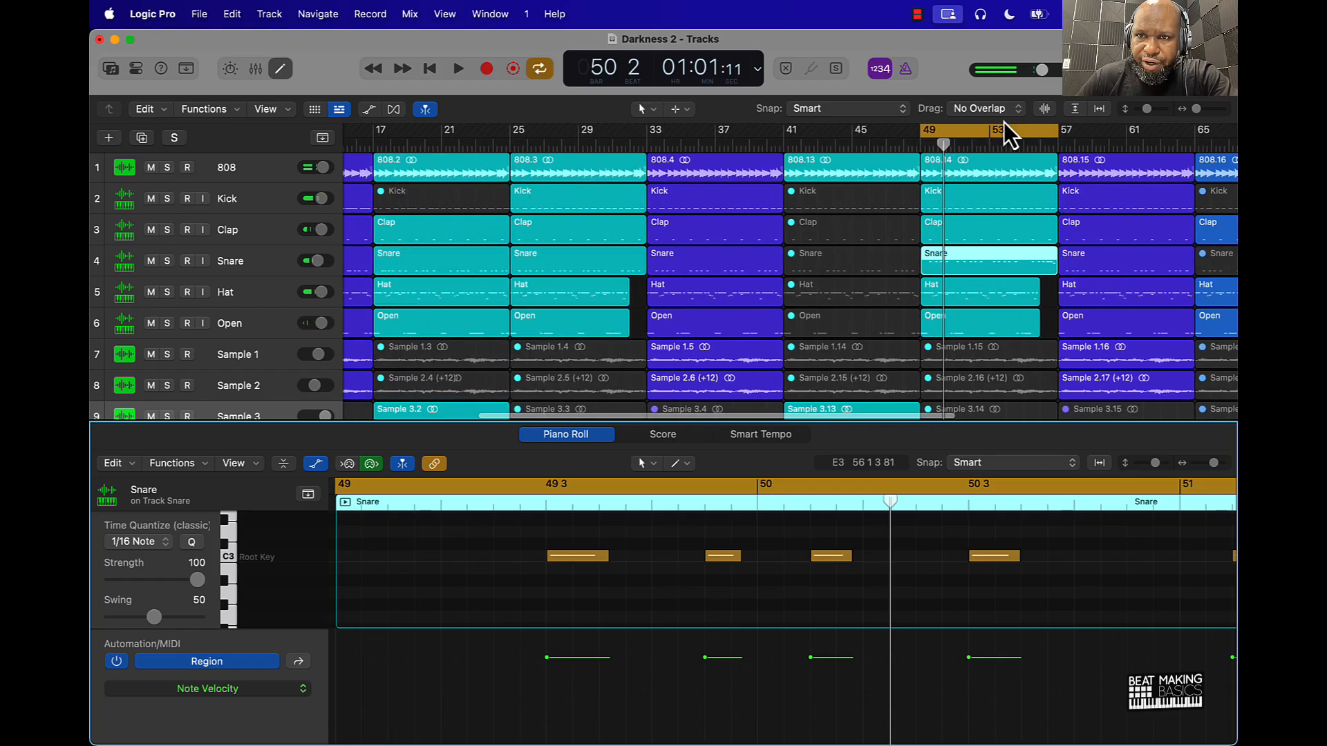
click(984, 131)
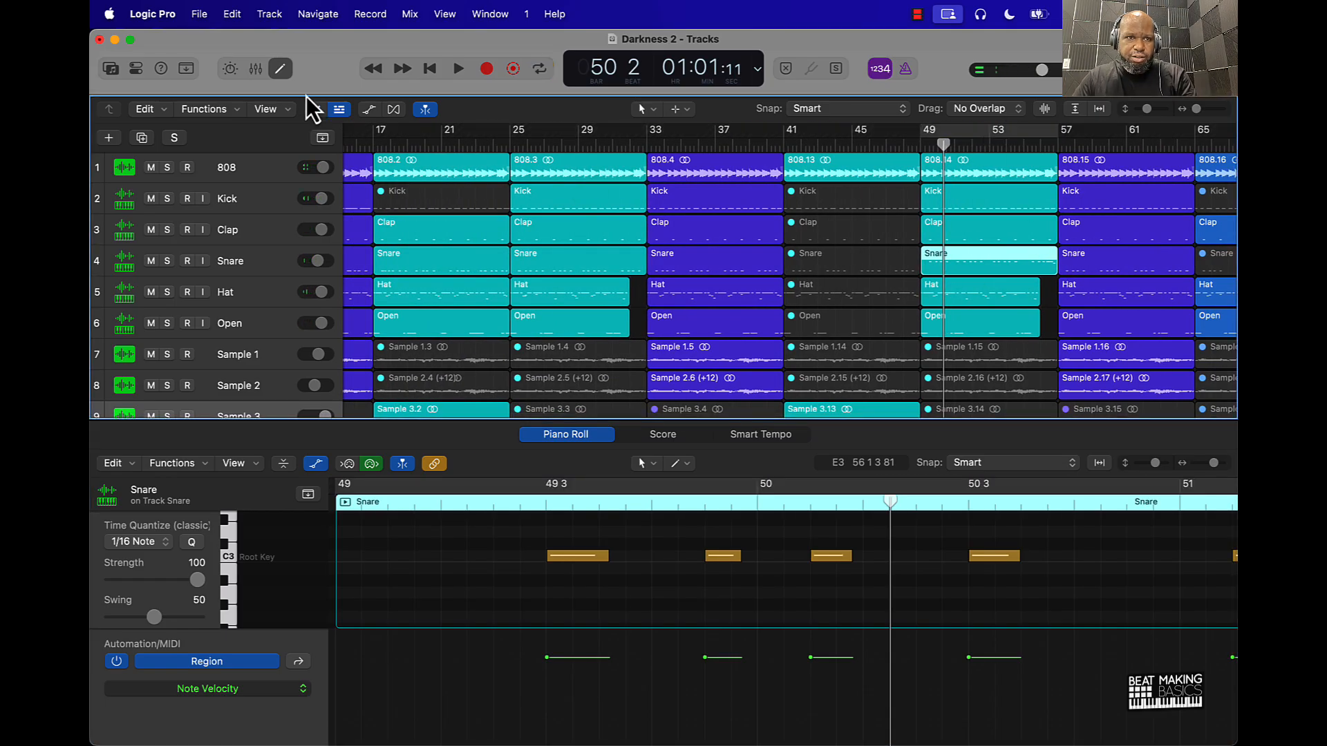
click(280, 68)
click(698, 525)
Return the playhead to bar 1 and create one Quick Sampler (Single Sample) software instrument track below the Open track
scroll(698, 525, left, 5)
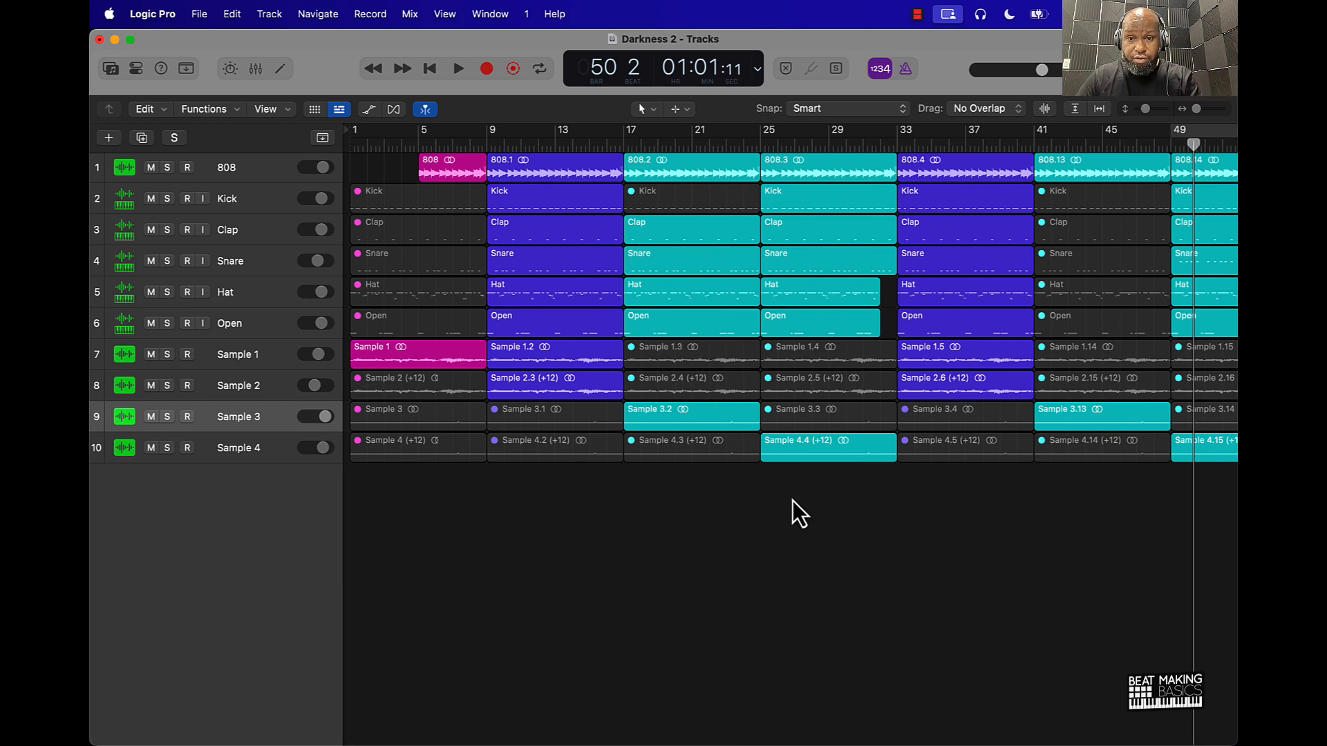
key(Return)
scroll(793, 500, left, 5)
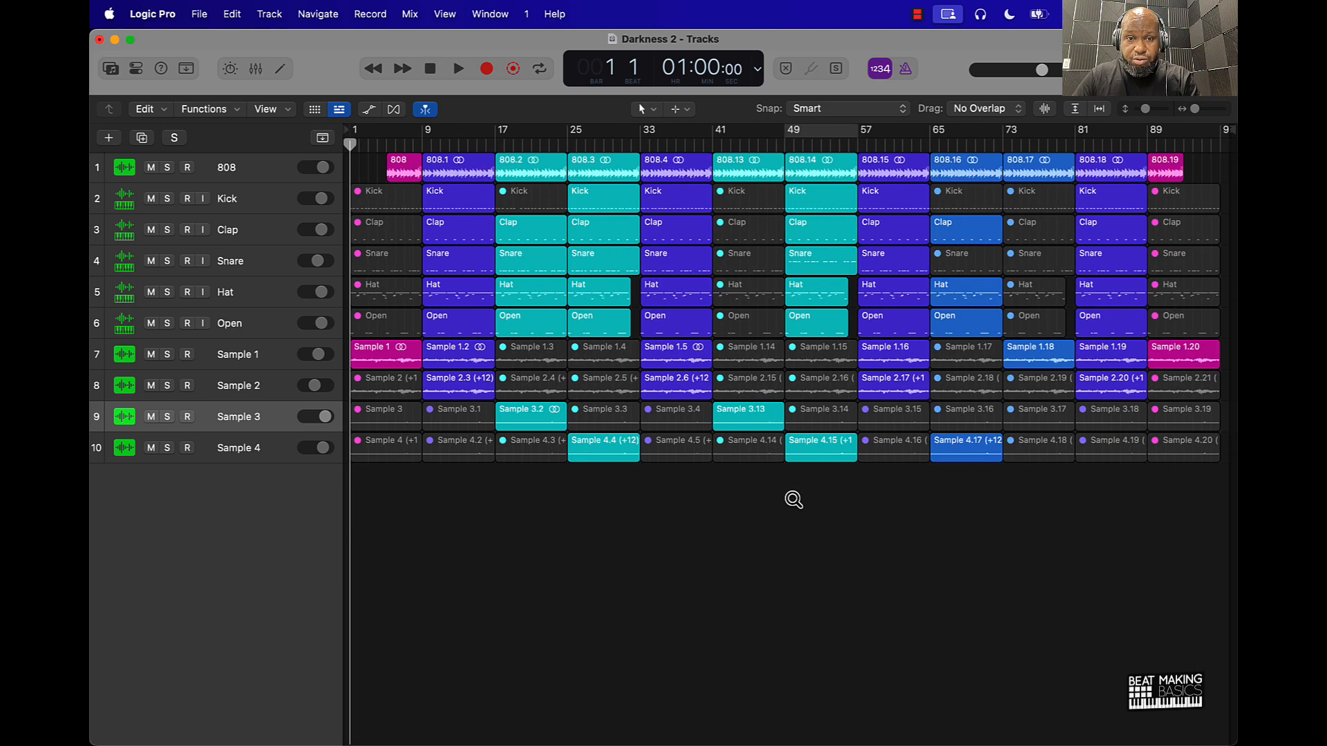
scroll(793, 501, up, 3)
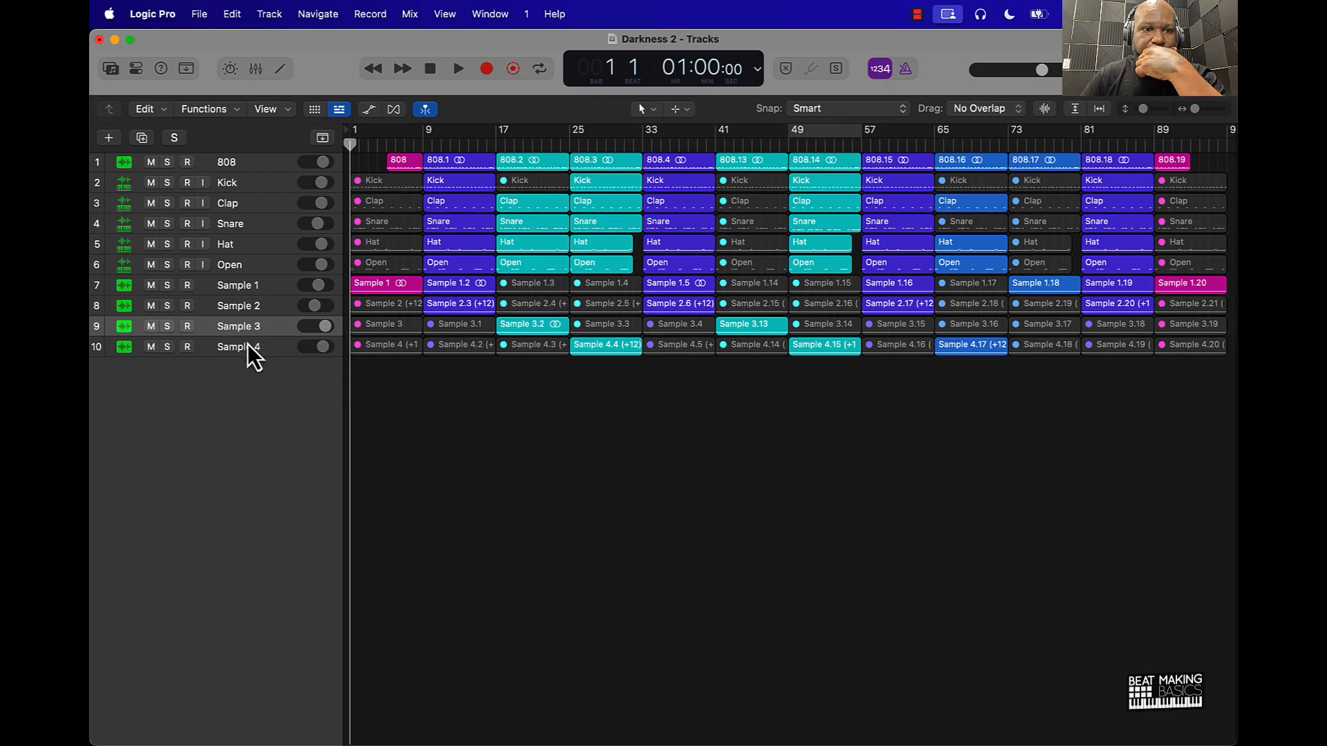
click(243, 267)
click(107, 138)
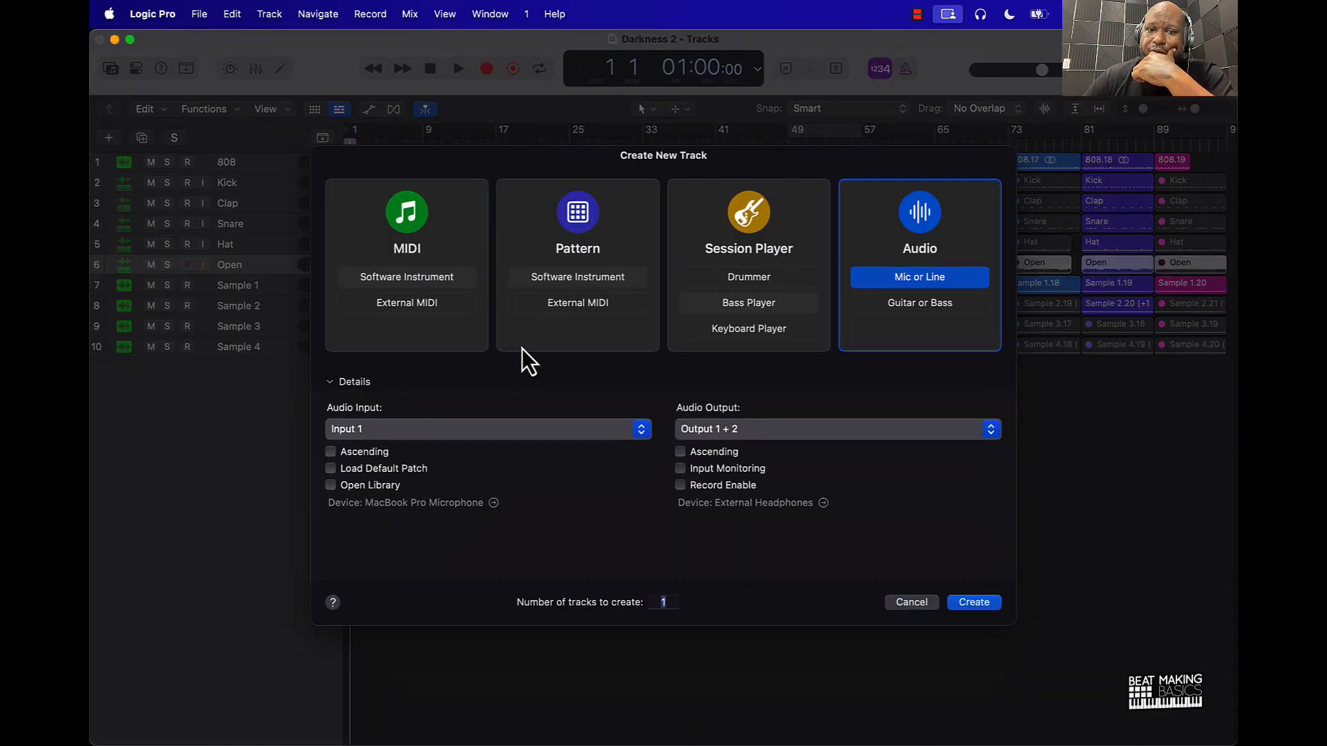
click(451, 227)
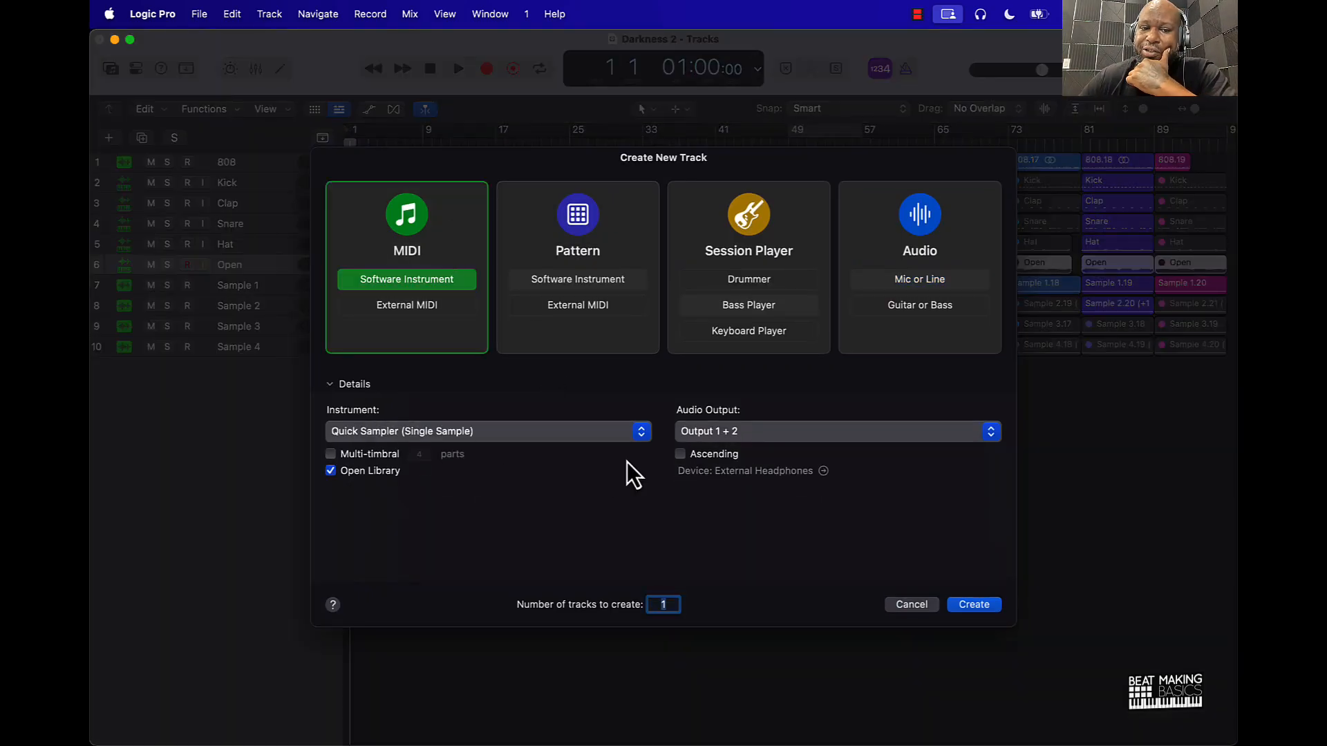
click(965, 605)
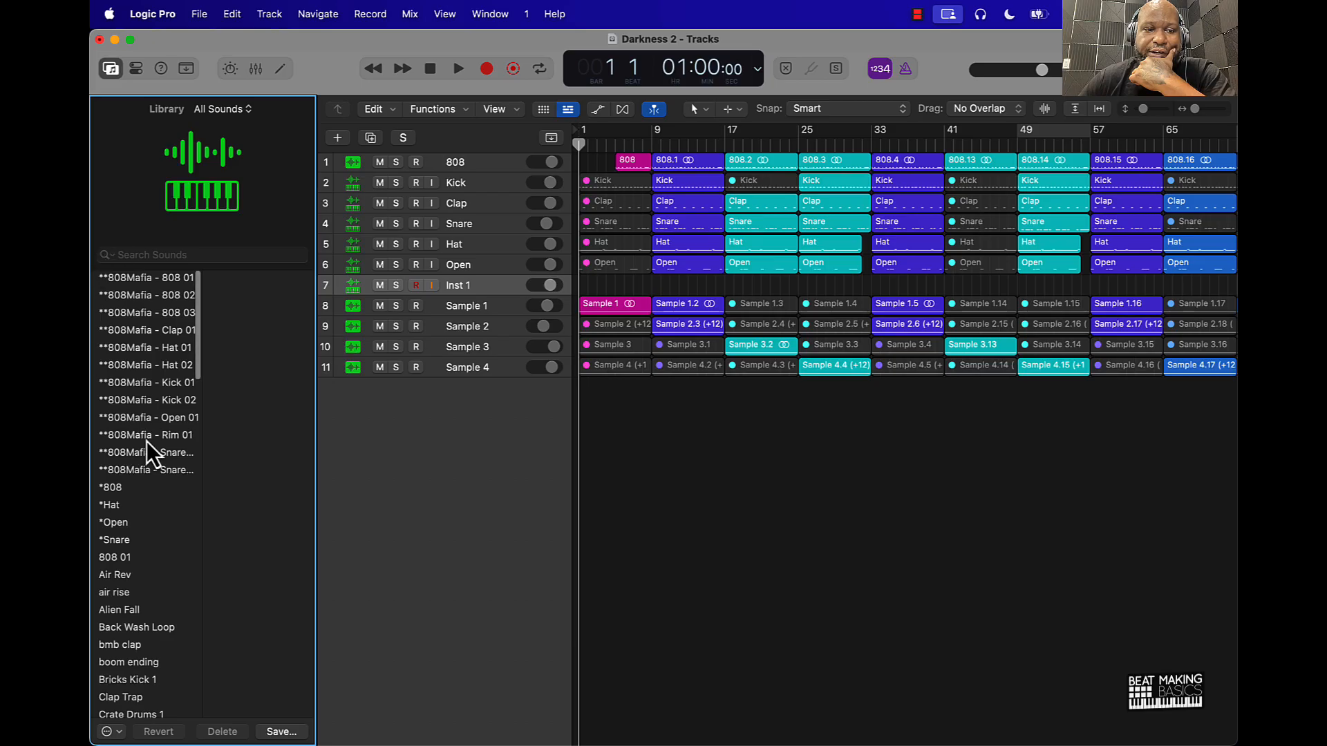
Load the Sting Bell sound on the new instrument track and audition its notes with Musical Typing
scroll(151, 449, down, 10)
scroll(146, 441, down, 10)
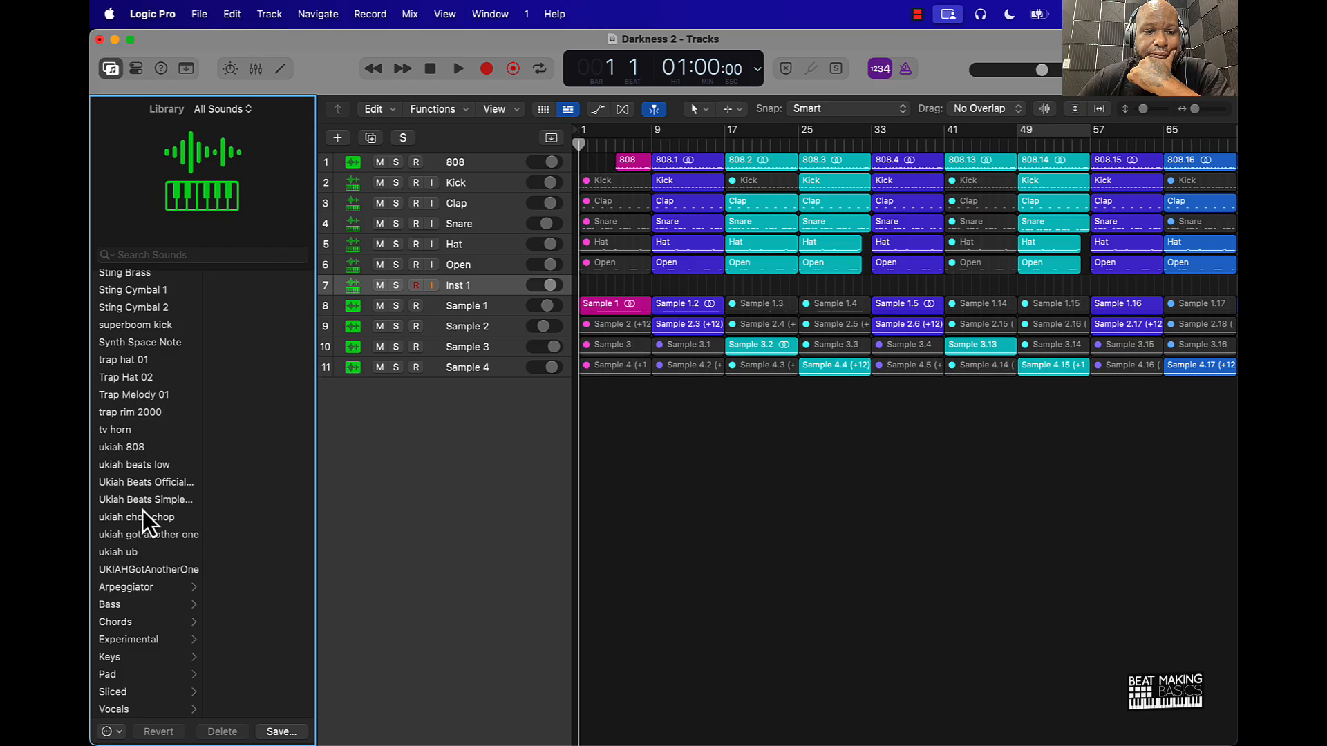
scroll(134, 438, up, 5)
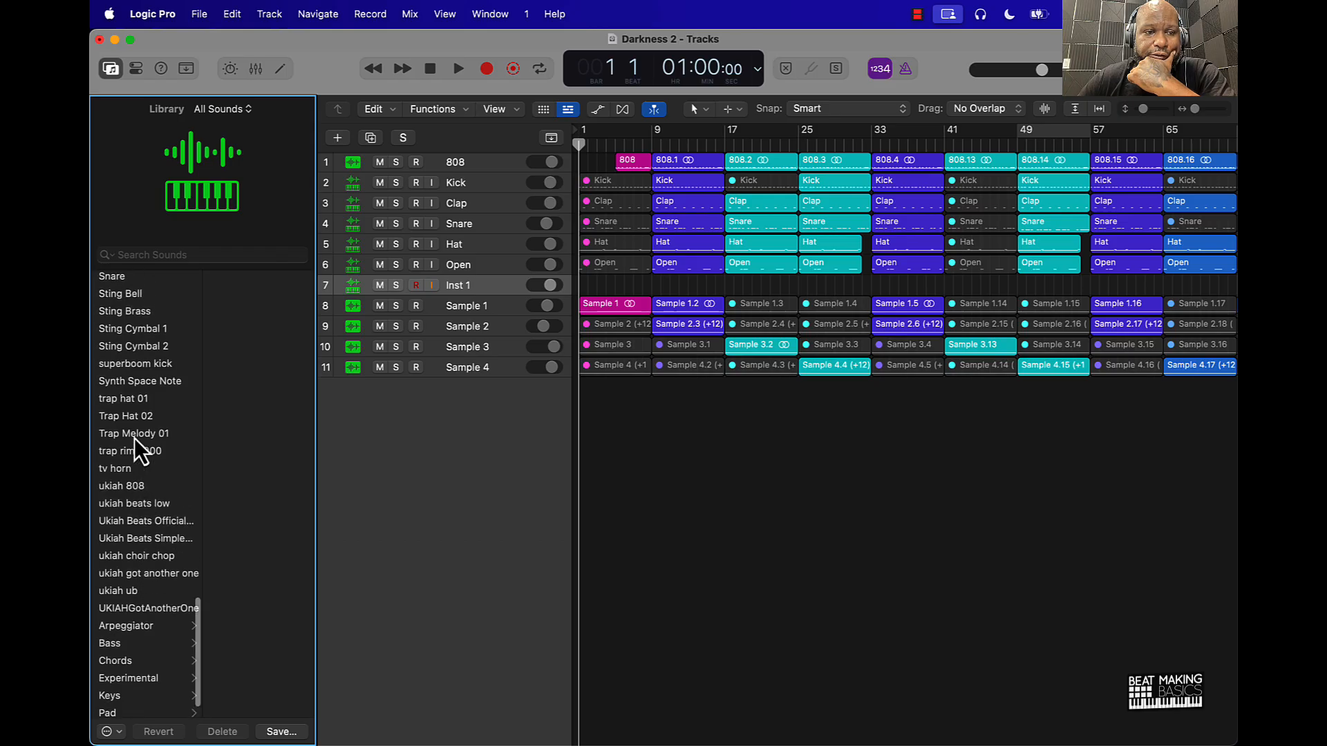
click(131, 345)
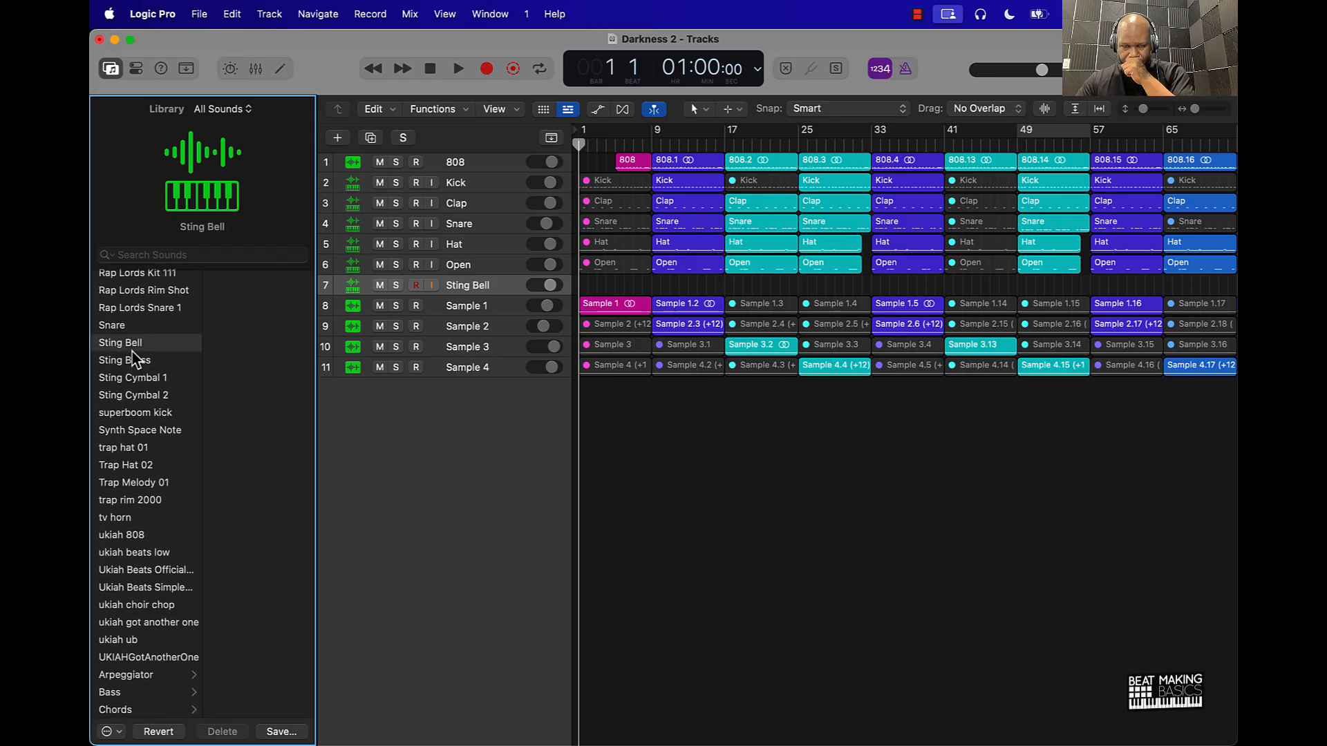
key(super+k)
key(k)
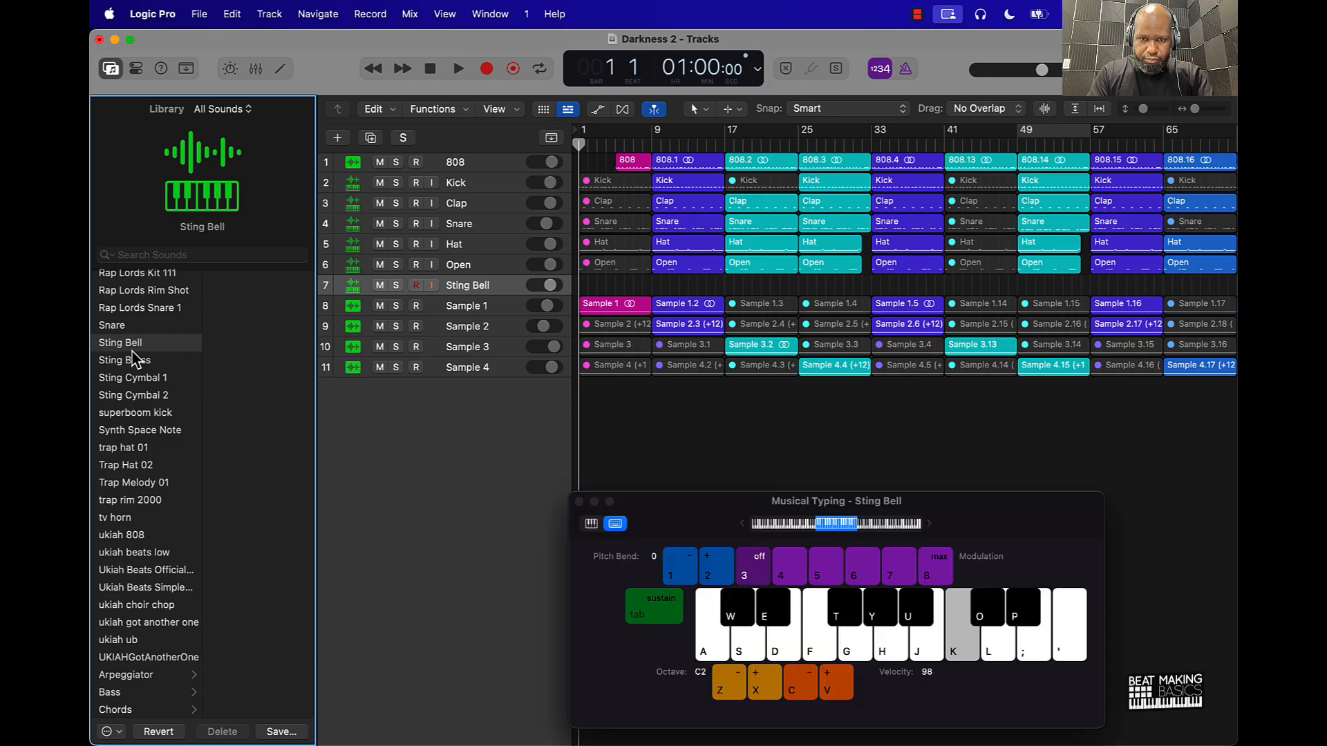
key(o)
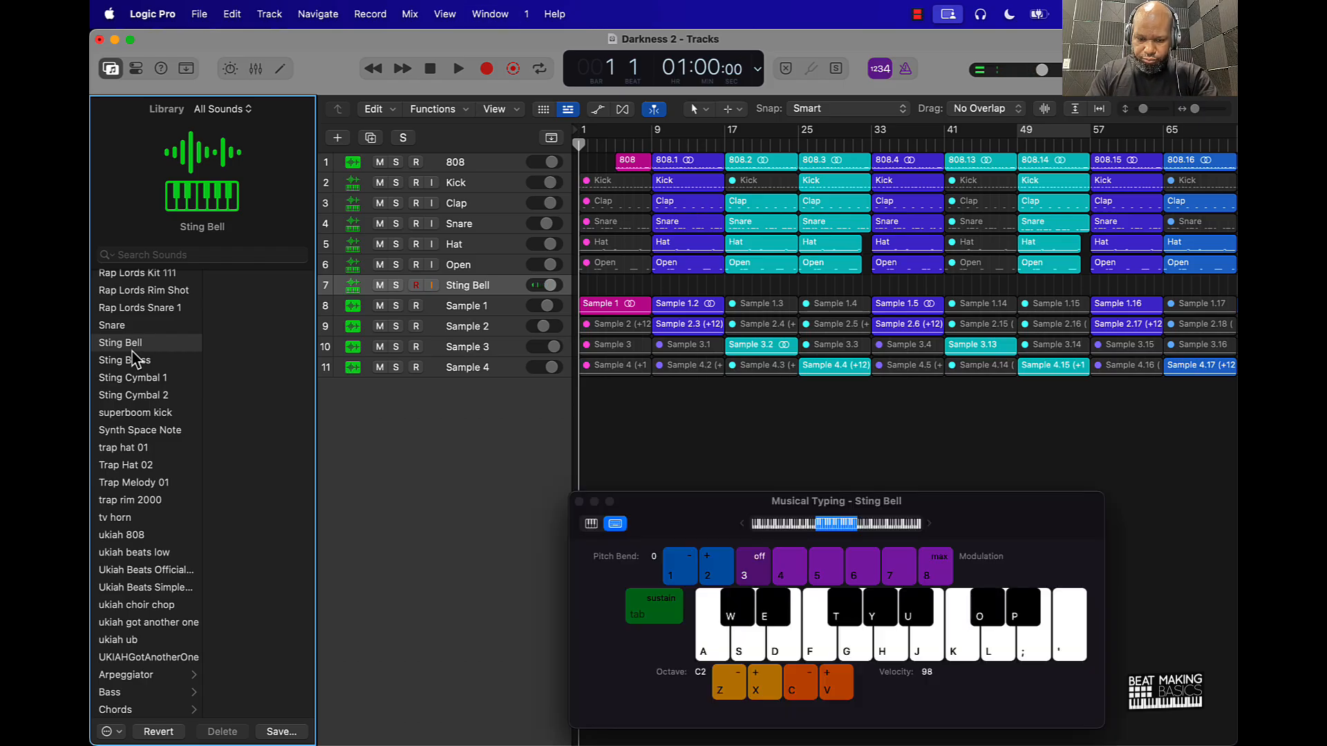
Record a long Sting Bell note at bar 9 over the arrangement, and open it in the Piano Roll without Musical Typing
key(r)
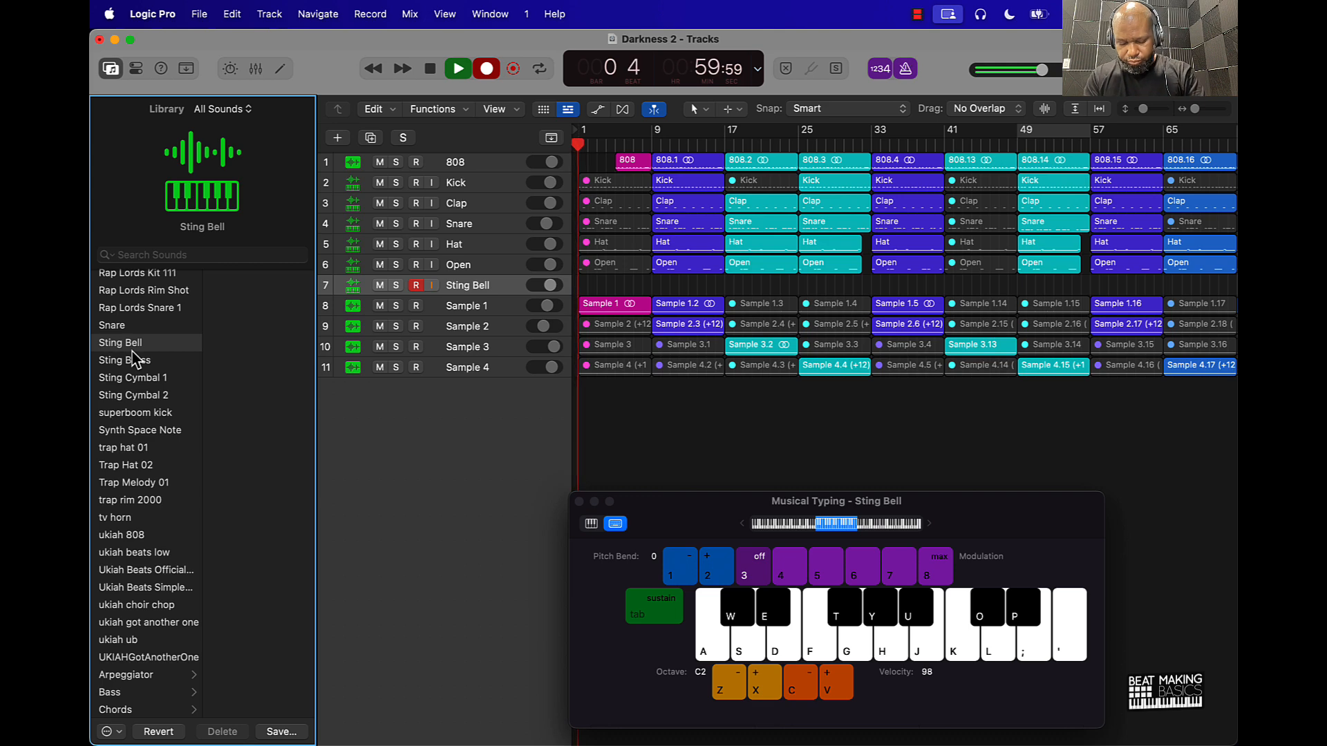
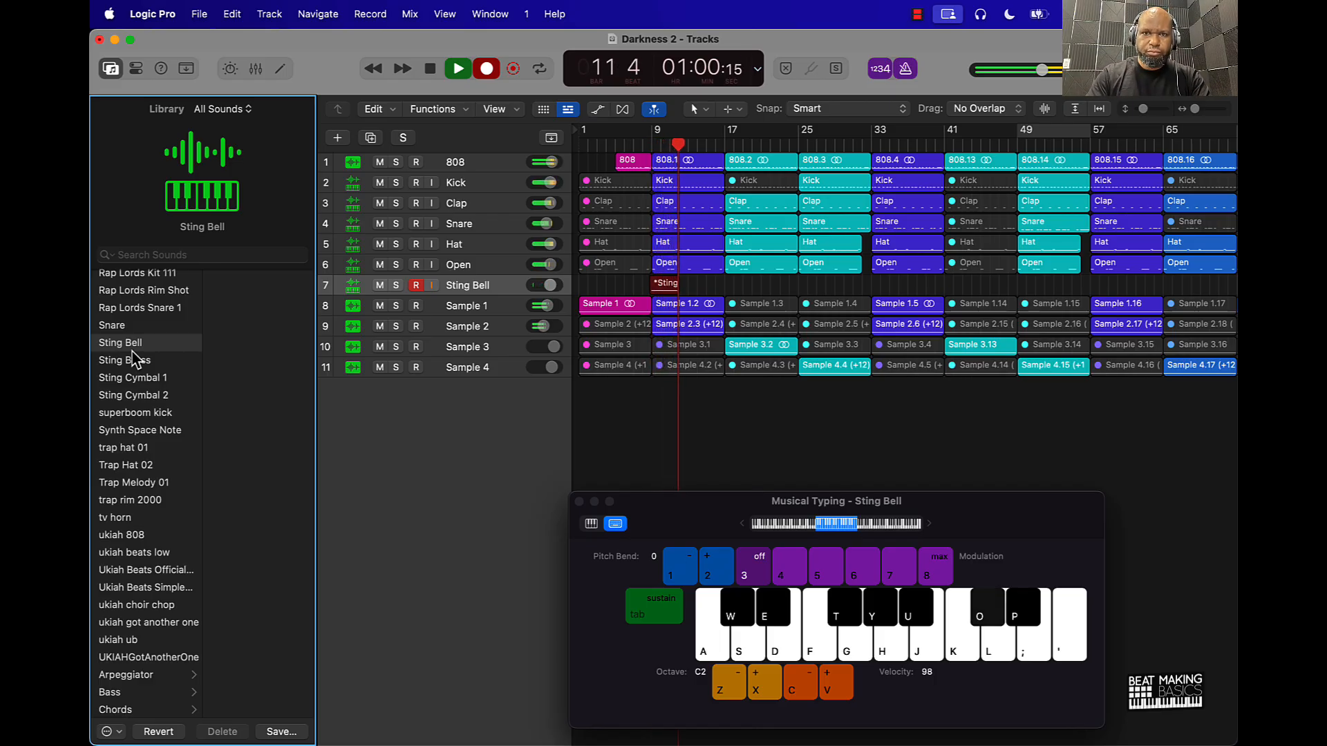
click(457, 68)
key(space)
double_click(677, 285)
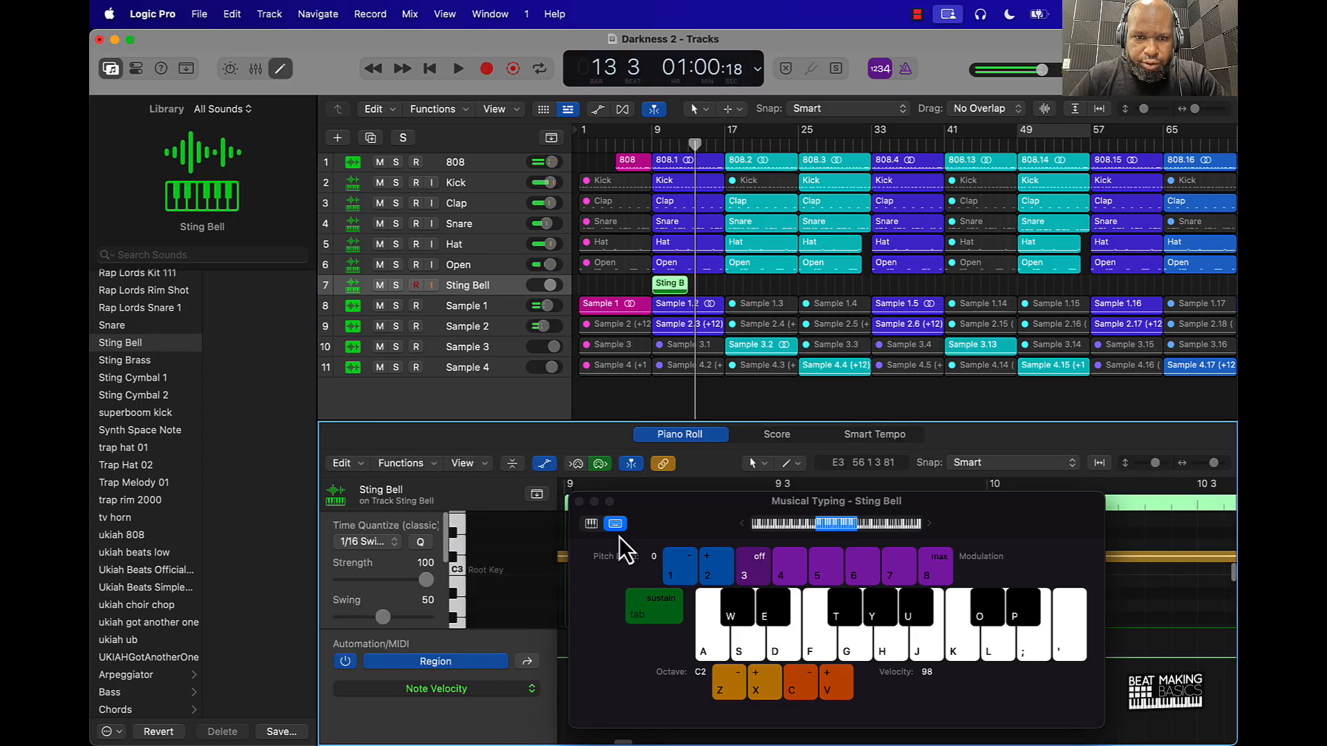
click(580, 502)
click(692, 557)
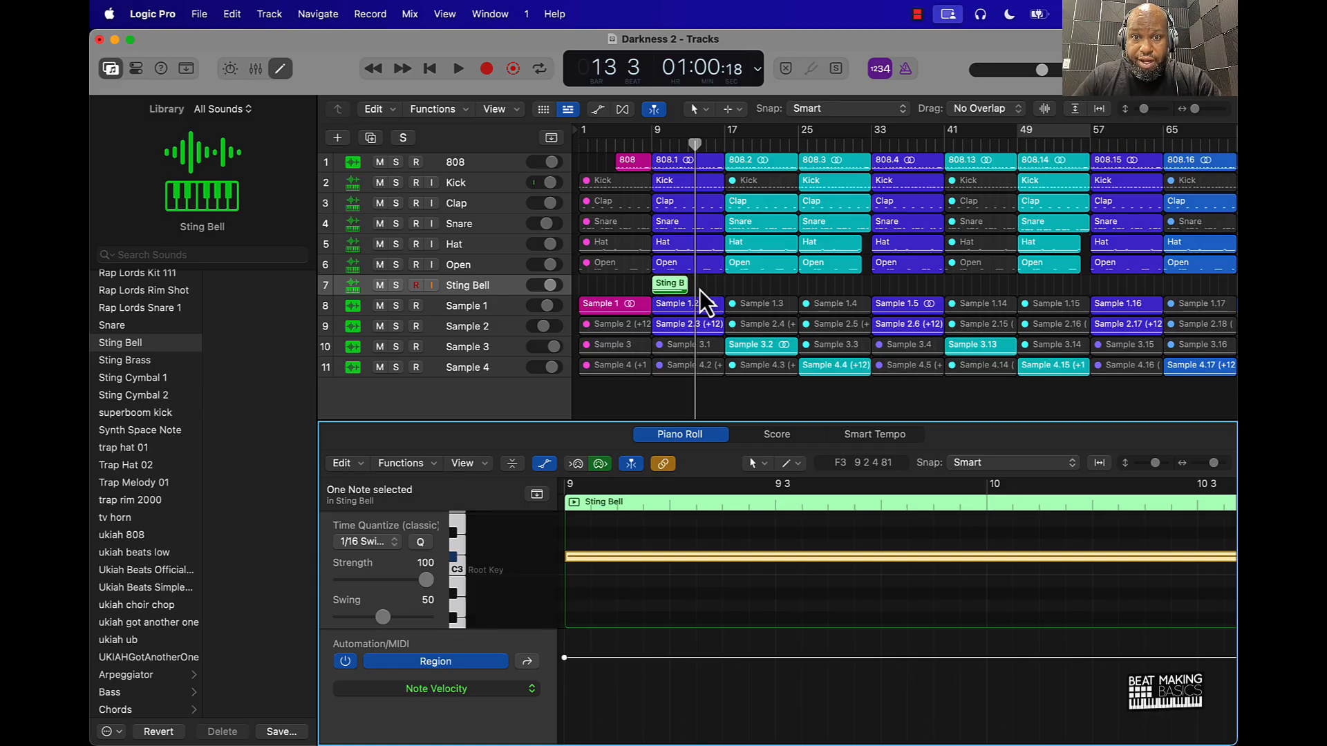
Extend the Sting Bell region to eight bars and copy it to bars 33, 57 and 81
drag(689, 287, 1112, 285)
scroll(1111, 284, right, 5)
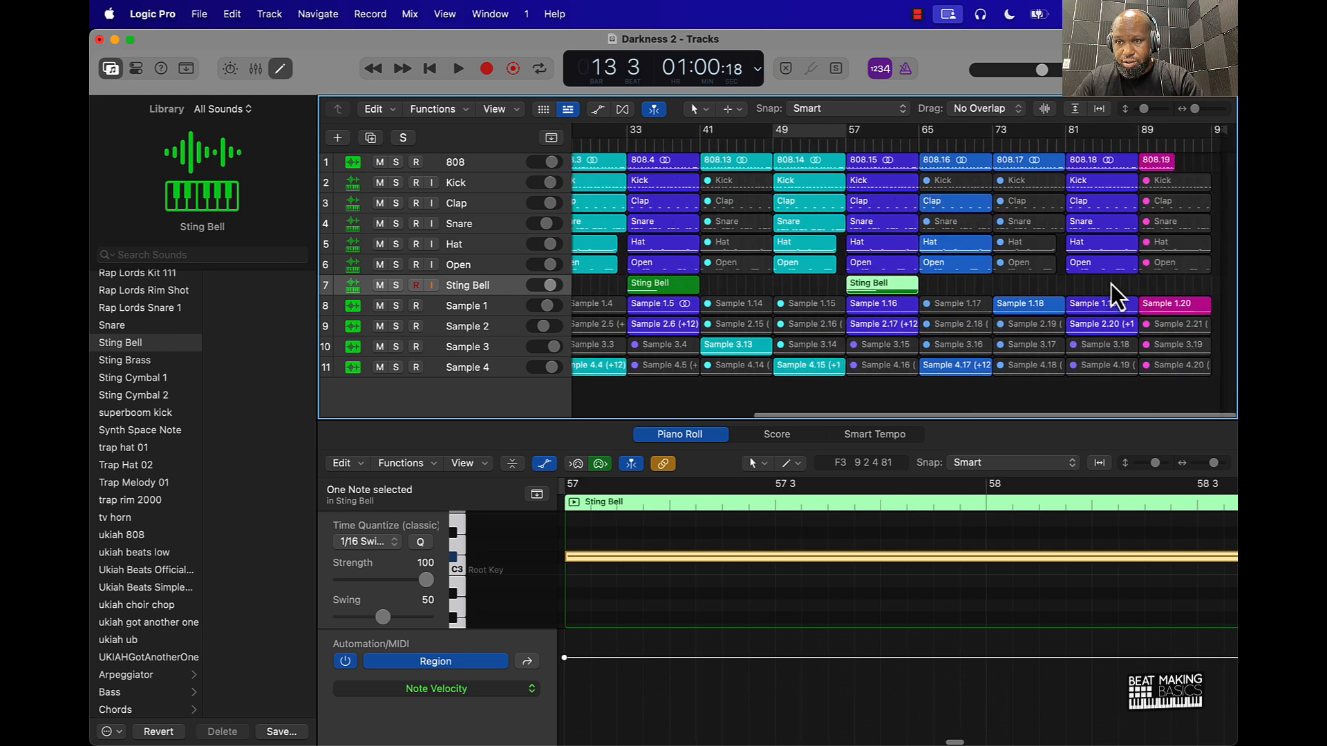
drag(890, 284, 1109, 284)
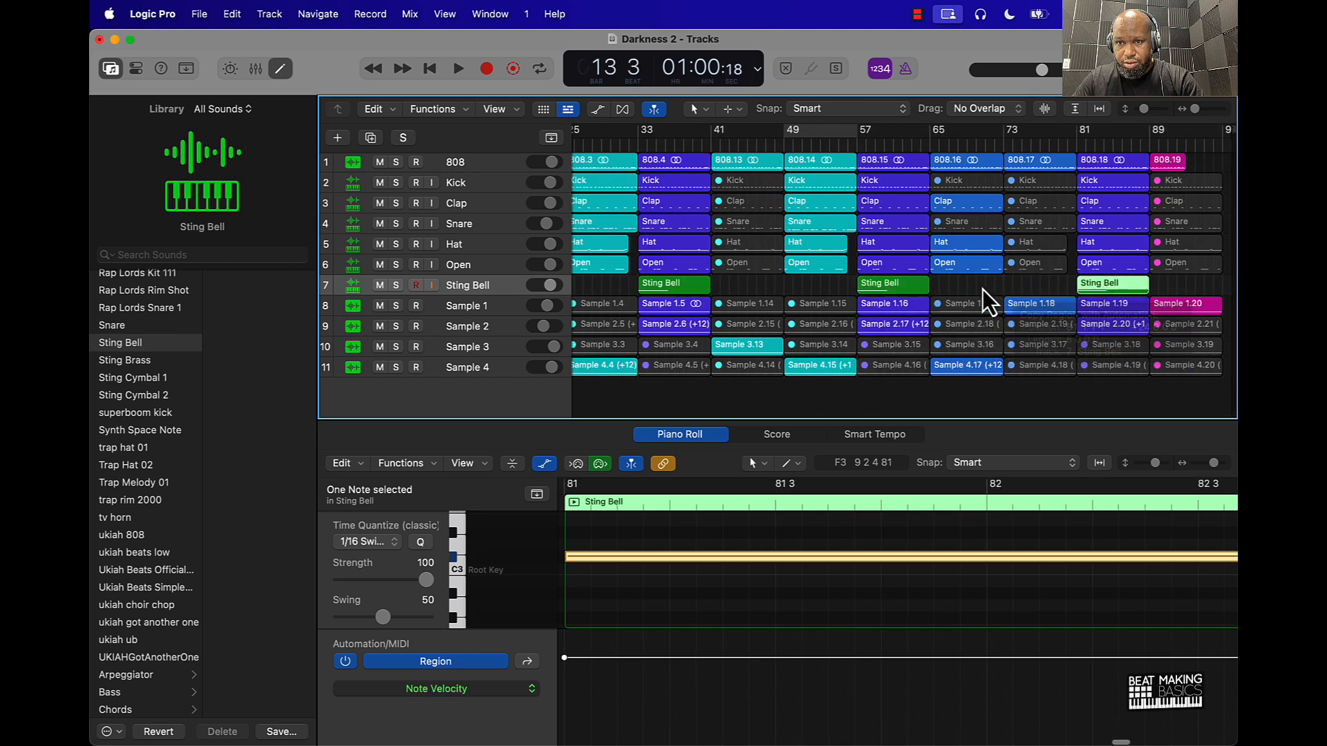
Rename the Sting Bell track to Bell
double_click(472, 287)
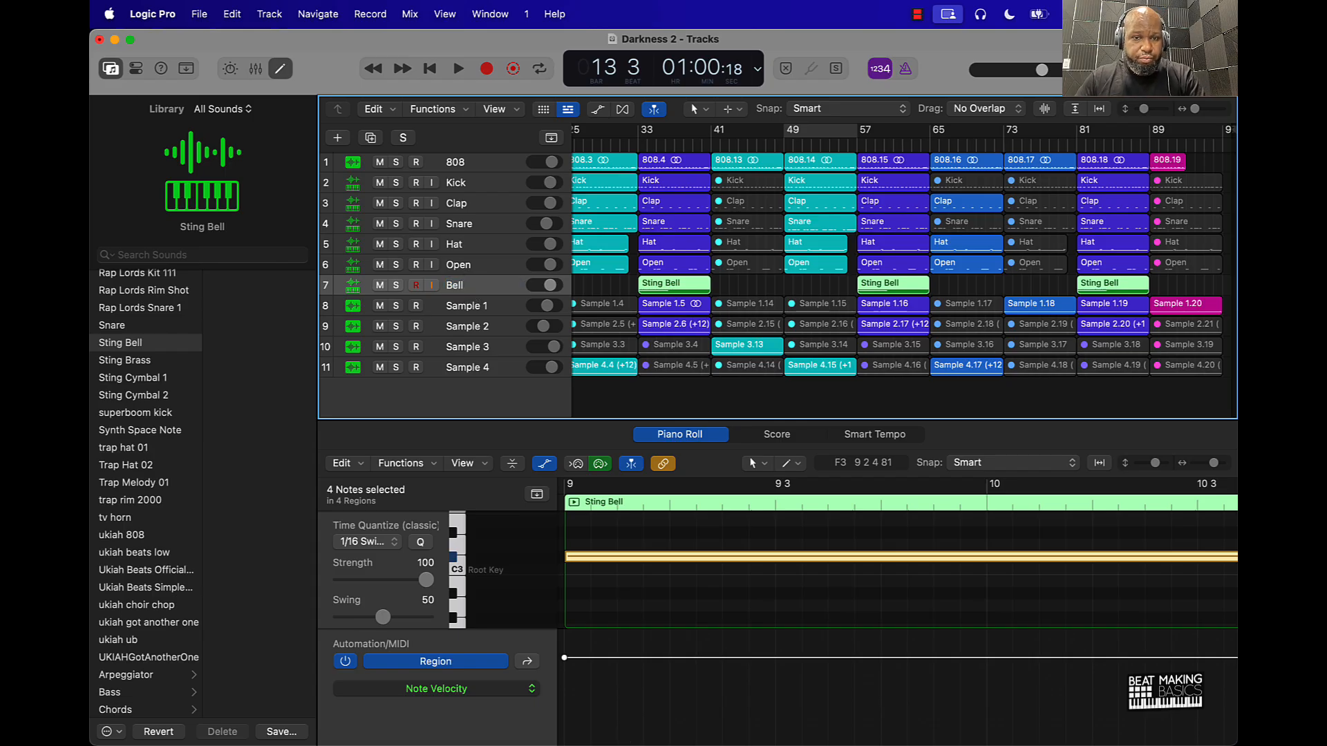
click(593, 290)
scroll(593, 290, left, 3)
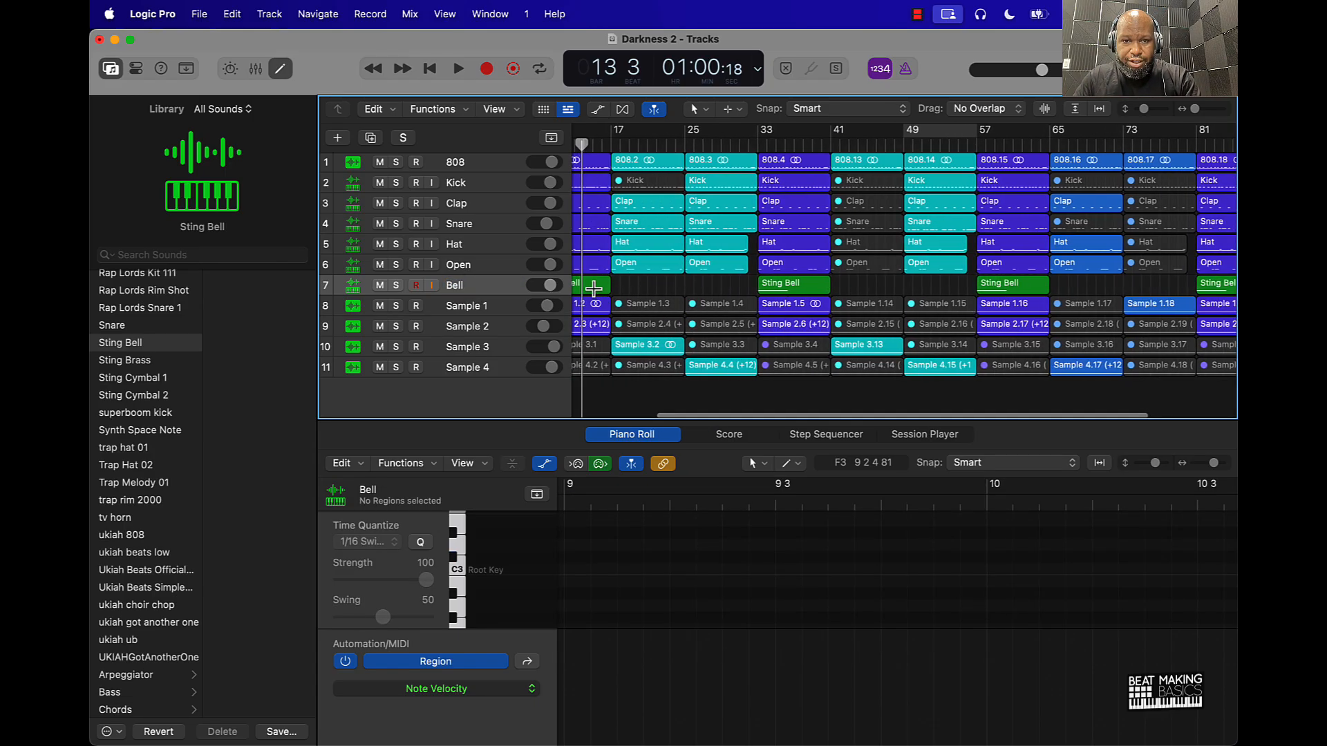
Duplicate the Bell track and load the Sting Brass sound on the new track
key(super+d)
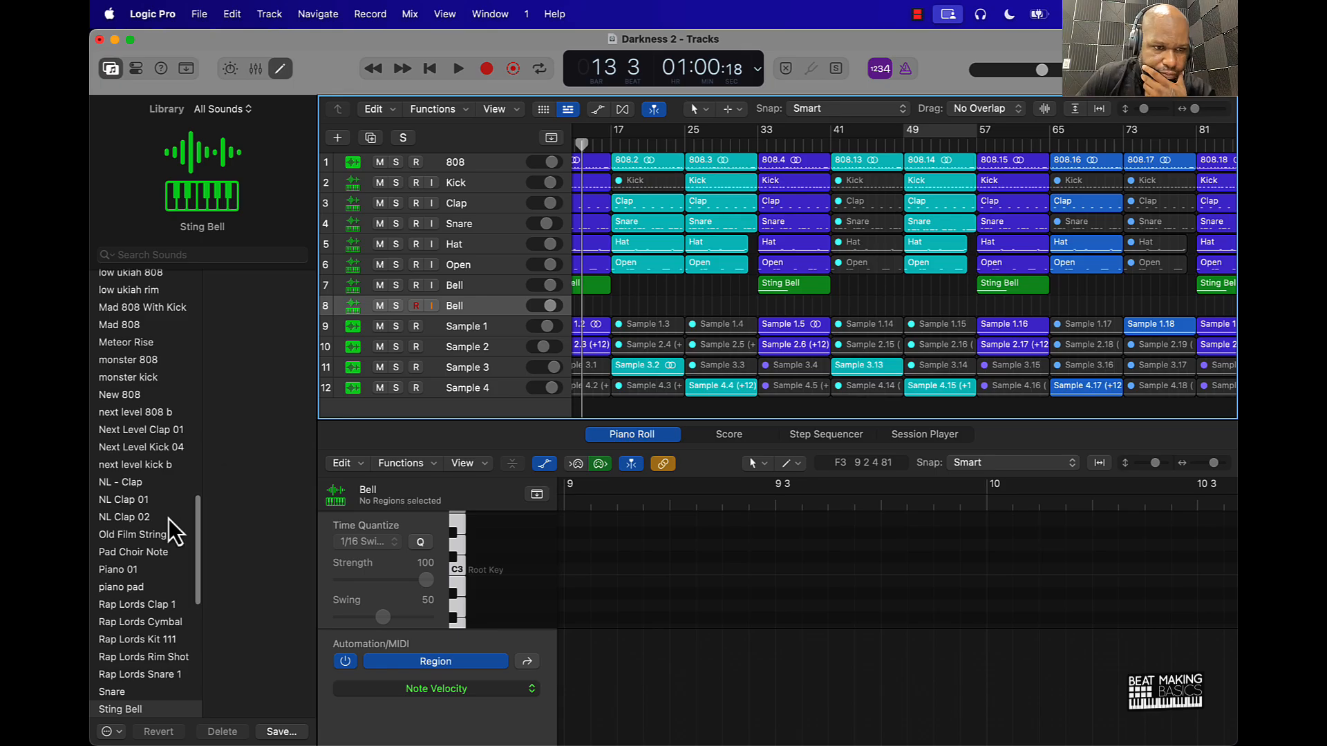
scroll(173, 532, down, 3)
scroll(164, 519, down, 2)
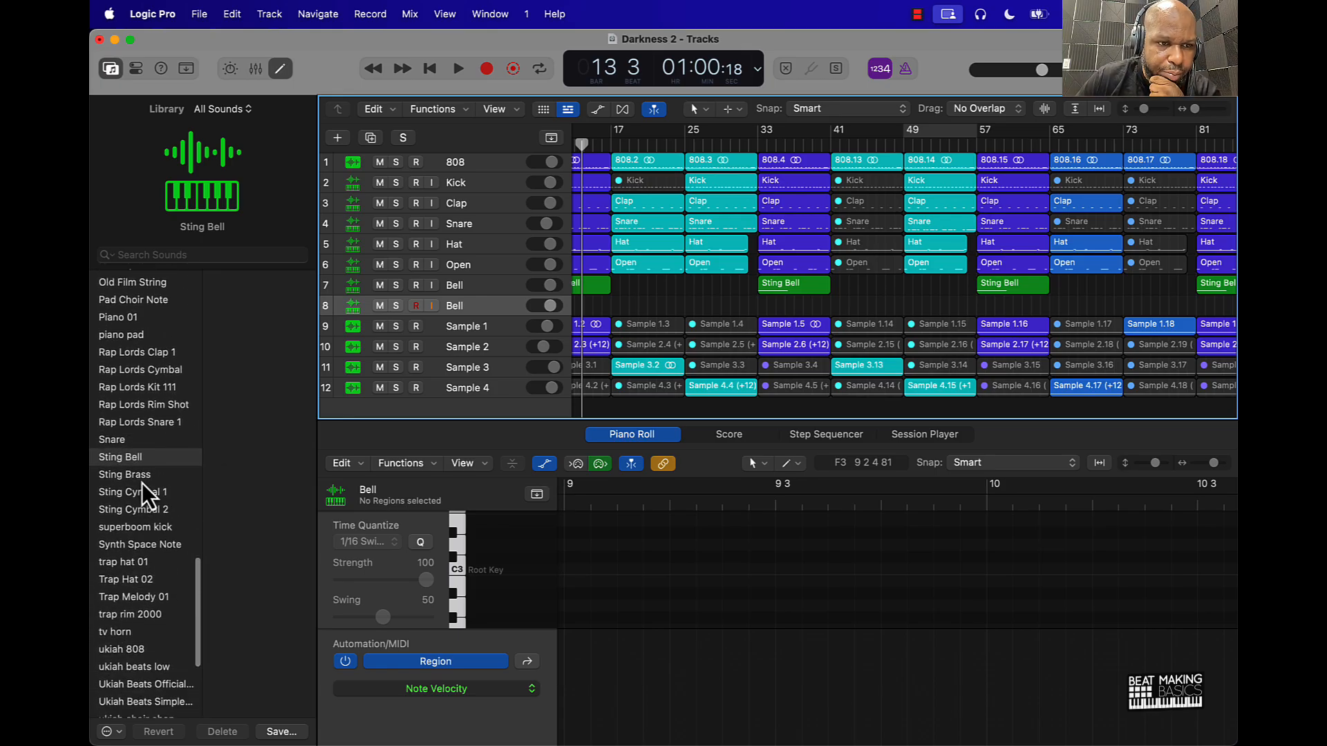
click(185, 478)
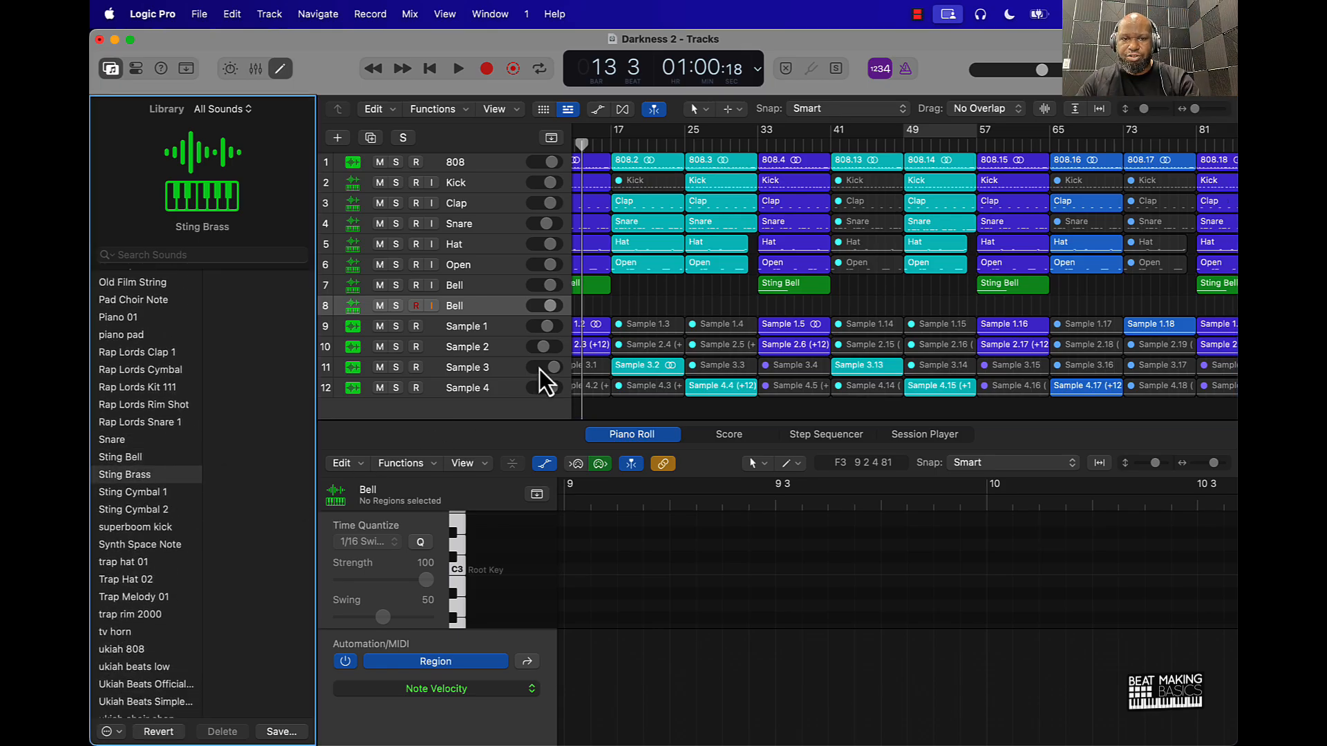
Copy the four Sting Bell regions onto the Sting Brass track at bars 17, 41, 65 and 89
click(473, 287)
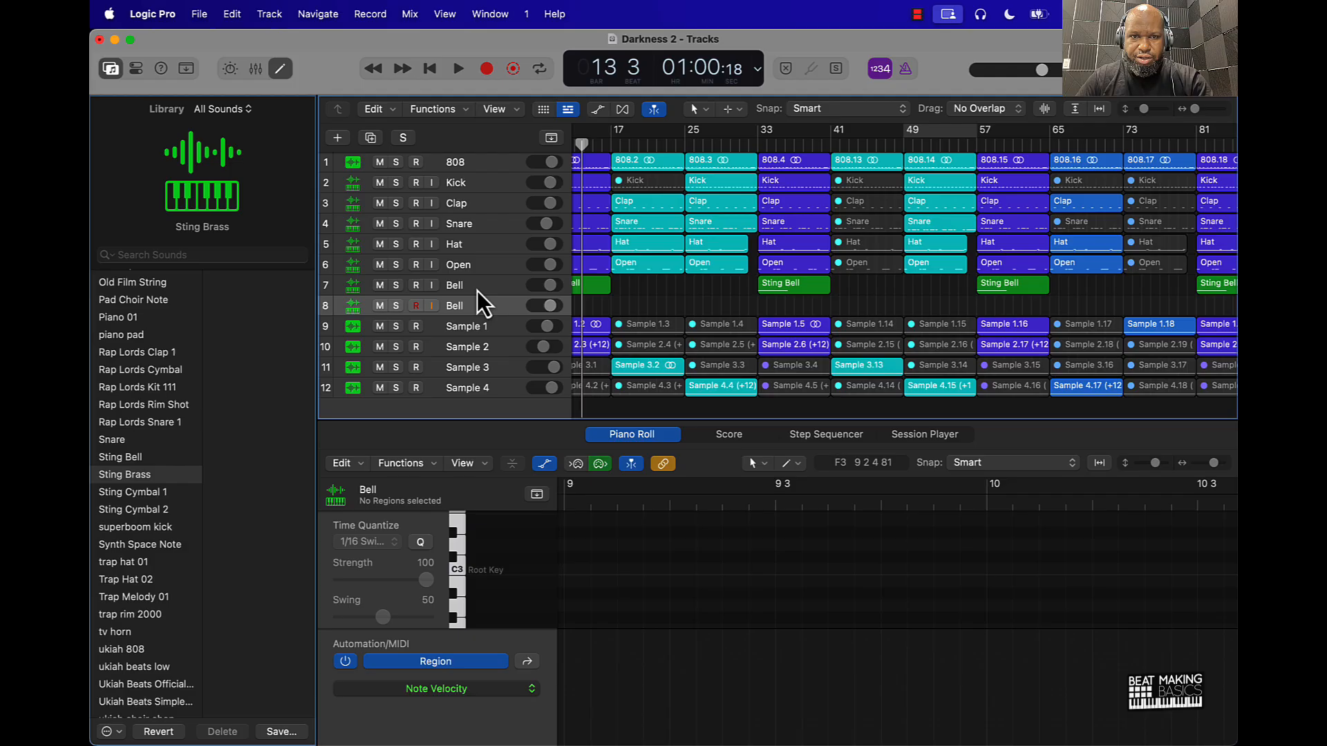
ctrl+alt+click(681, 311)
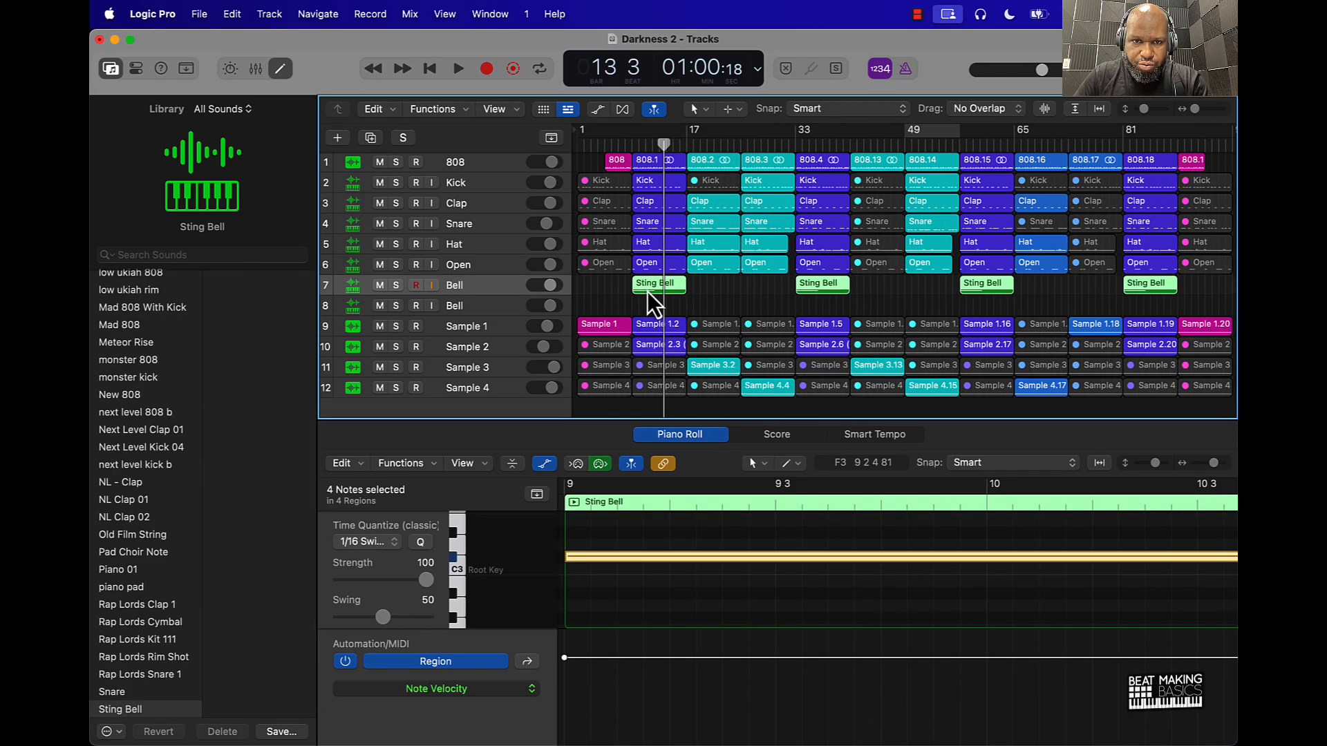
click(599, 557)
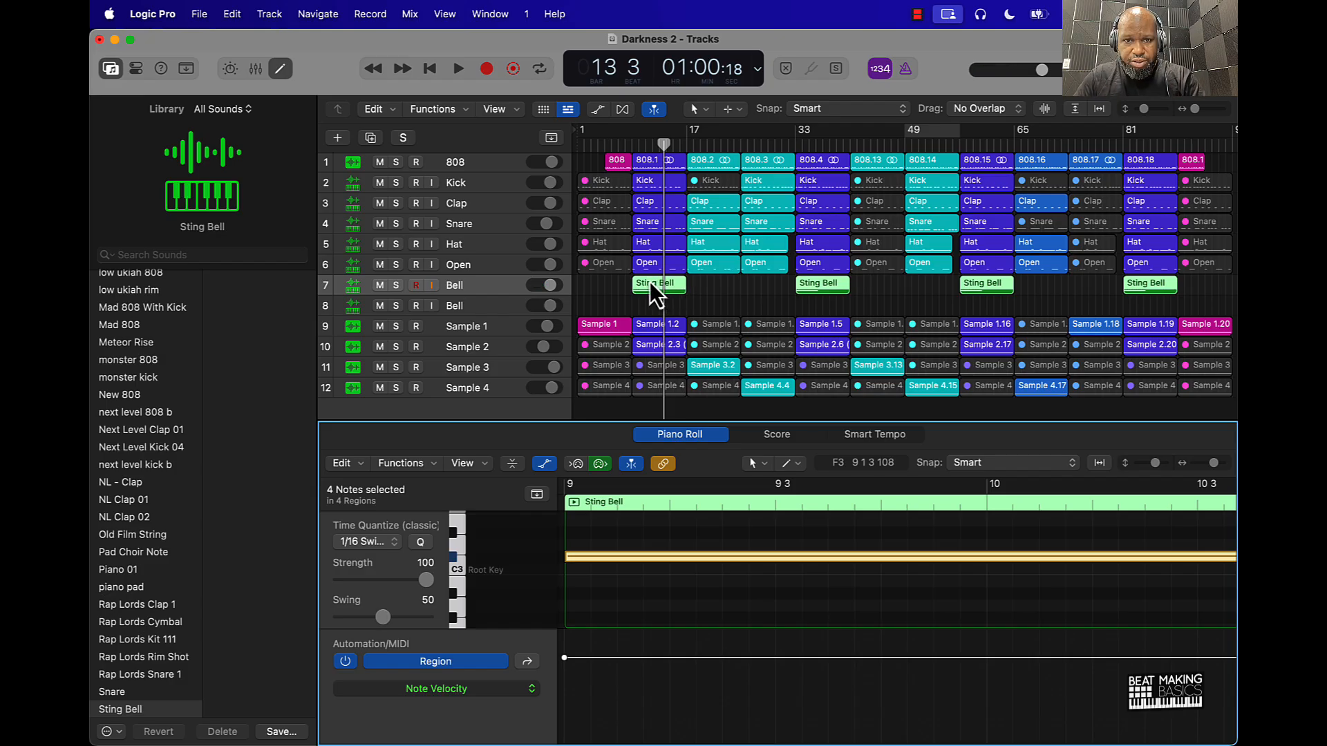
drag(650, 283, 704, 306)
Rename the second Bell track as Brass and name all regions in the project after their tracks
double_click(492, 306)
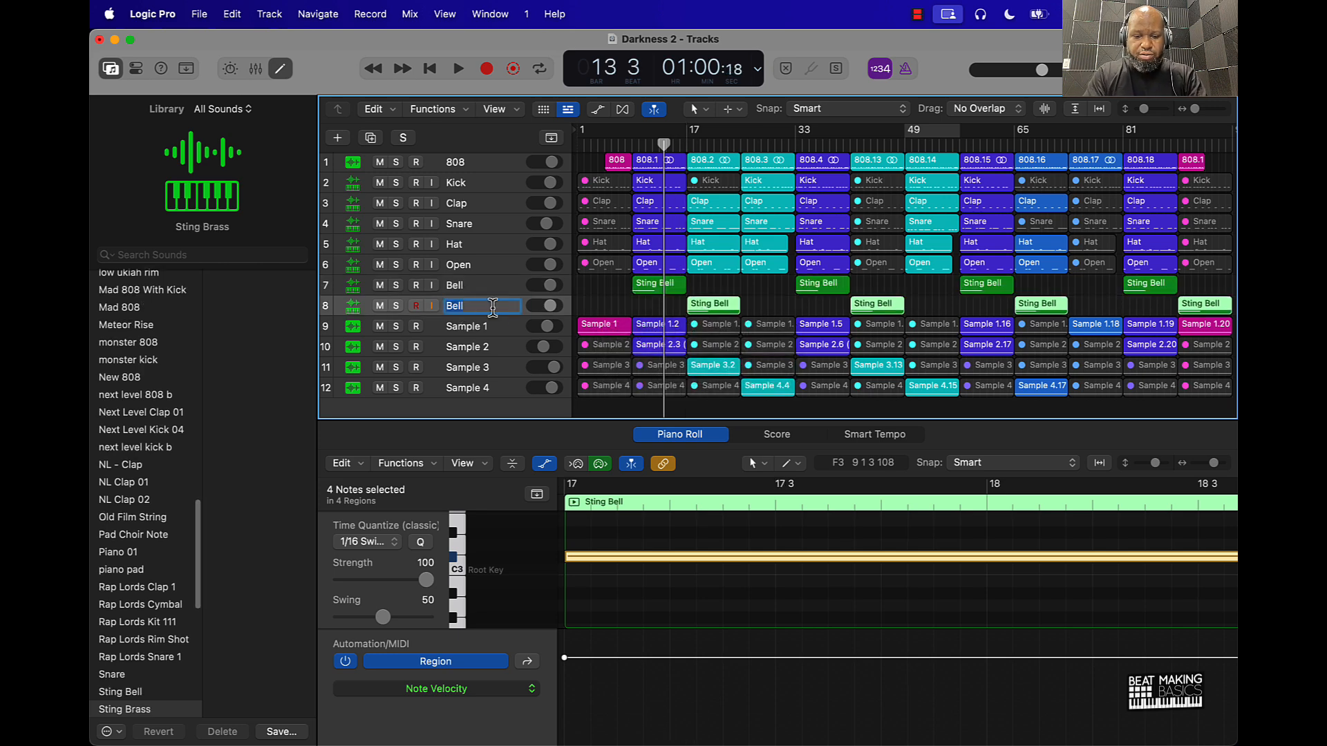
text(Brass)
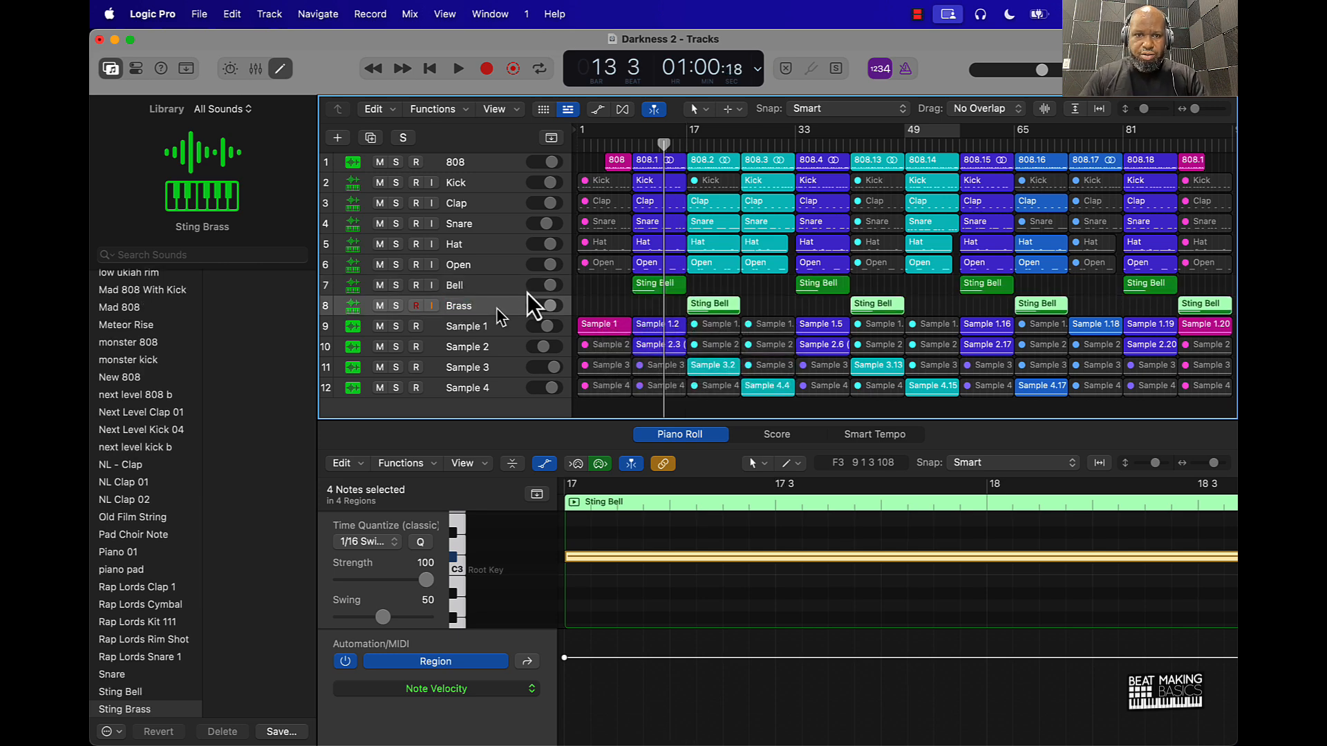
click(602, 286)
key(super+a)
key(alt+shift+n)
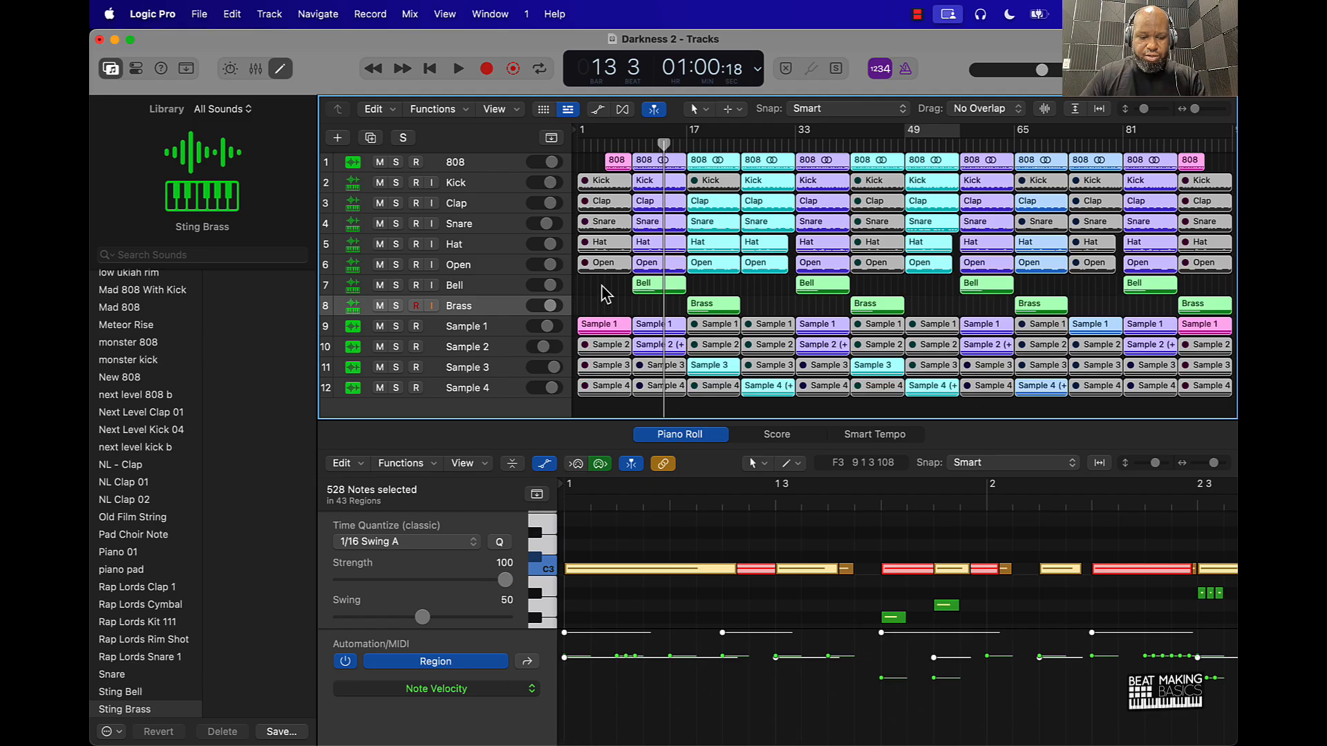
Play the arrangement and lower the Brass track's volume
key(Return)
key(space)
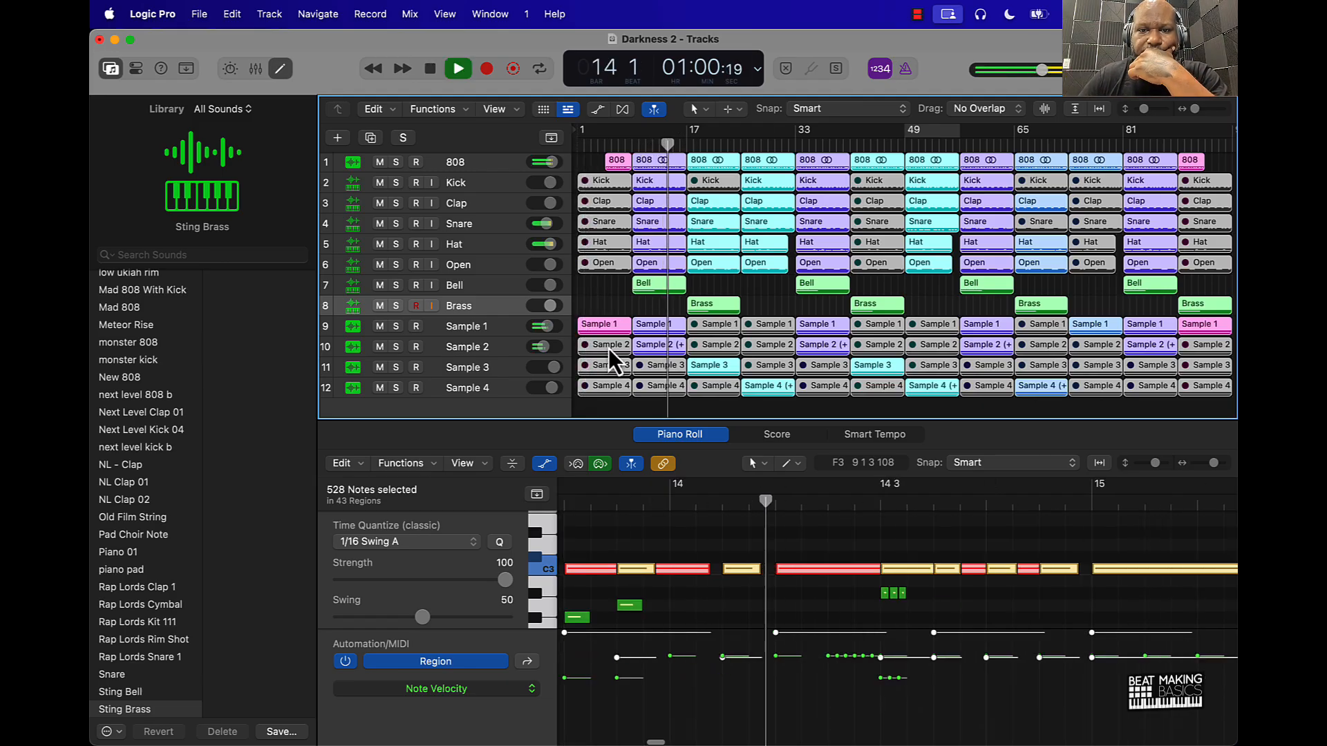
click(603, 291)
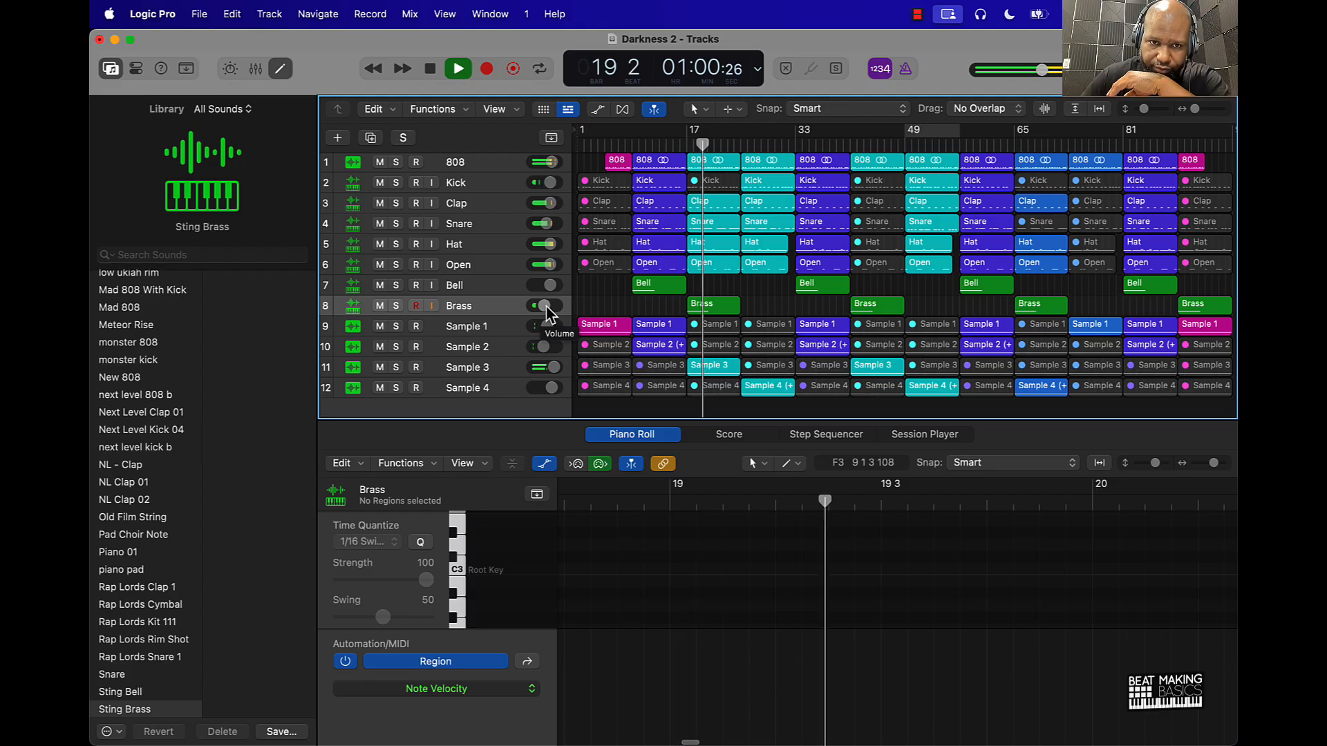
drag(546, 308, 542, 307)
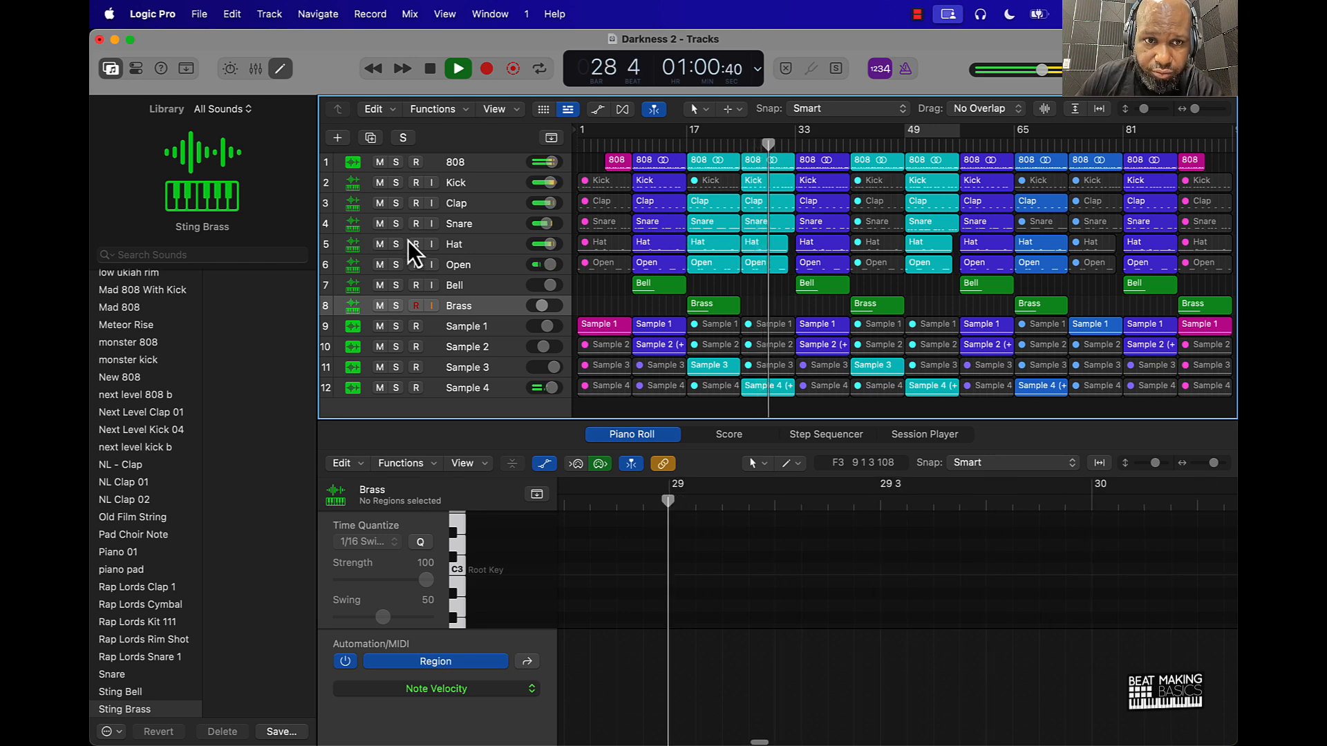
Mute and unmute the Hat track during playback to compare, and slightly lower the Open track's volume
click(379, 245)
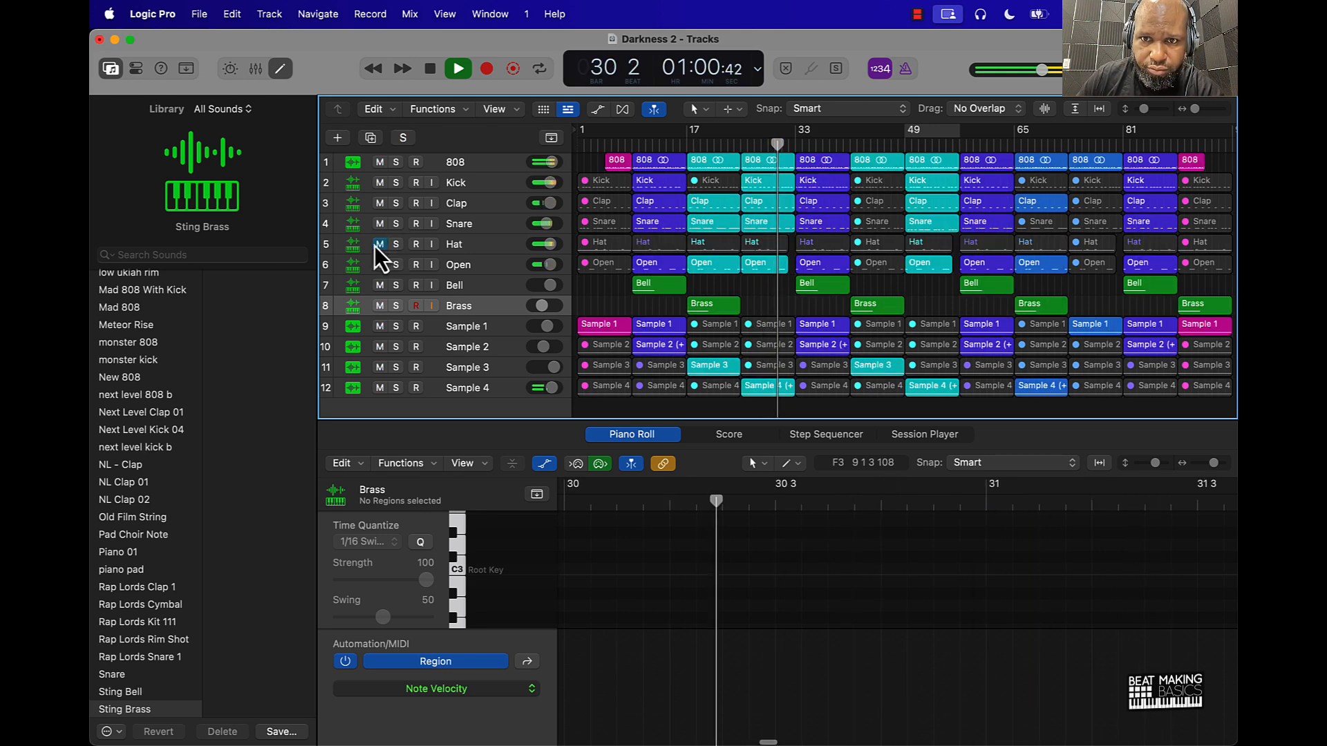
click(378, 245)
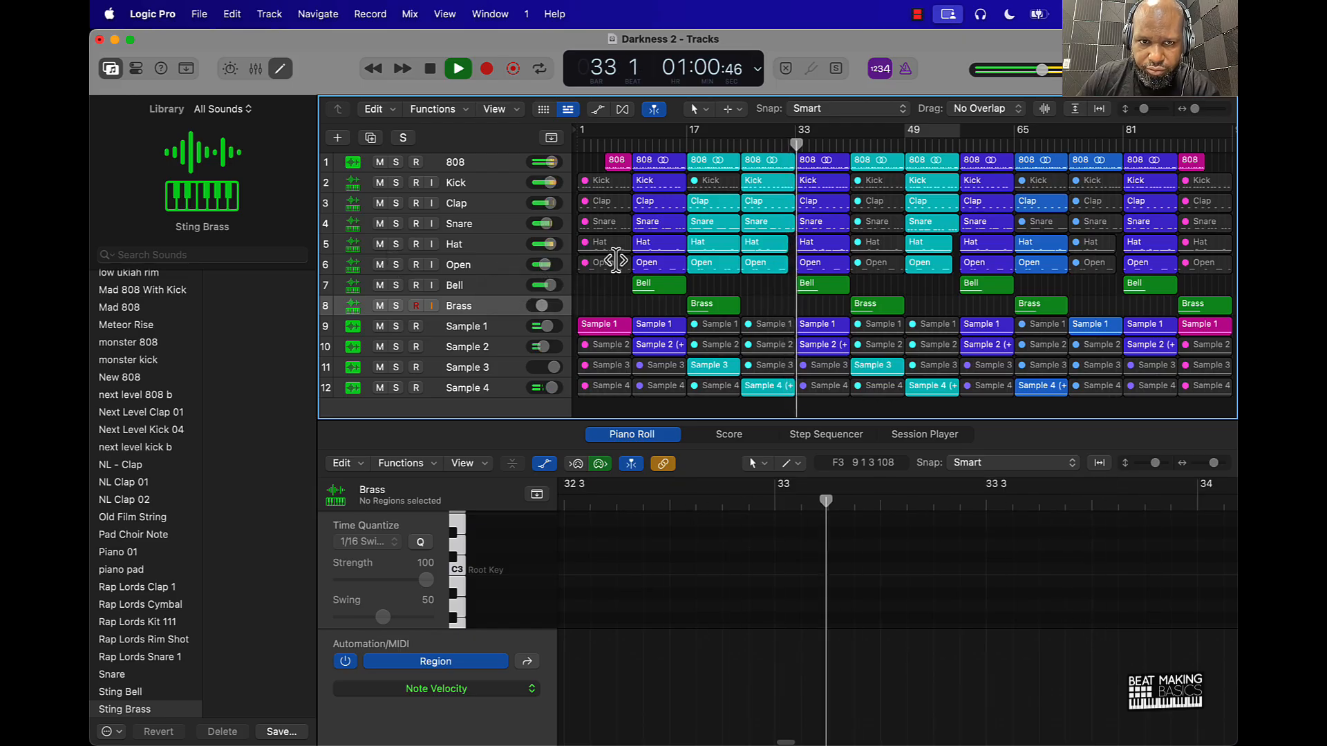
click(487, 268)
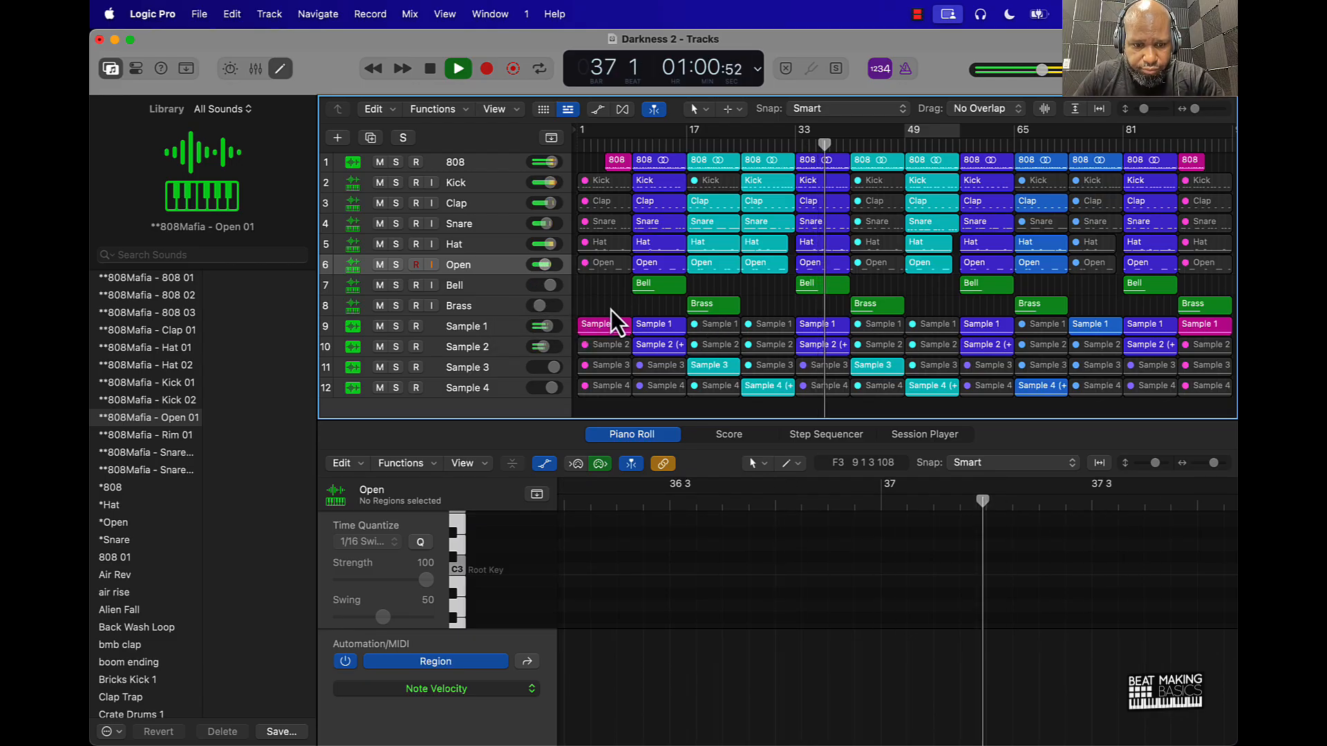
click(484, 308)
key(super+d)
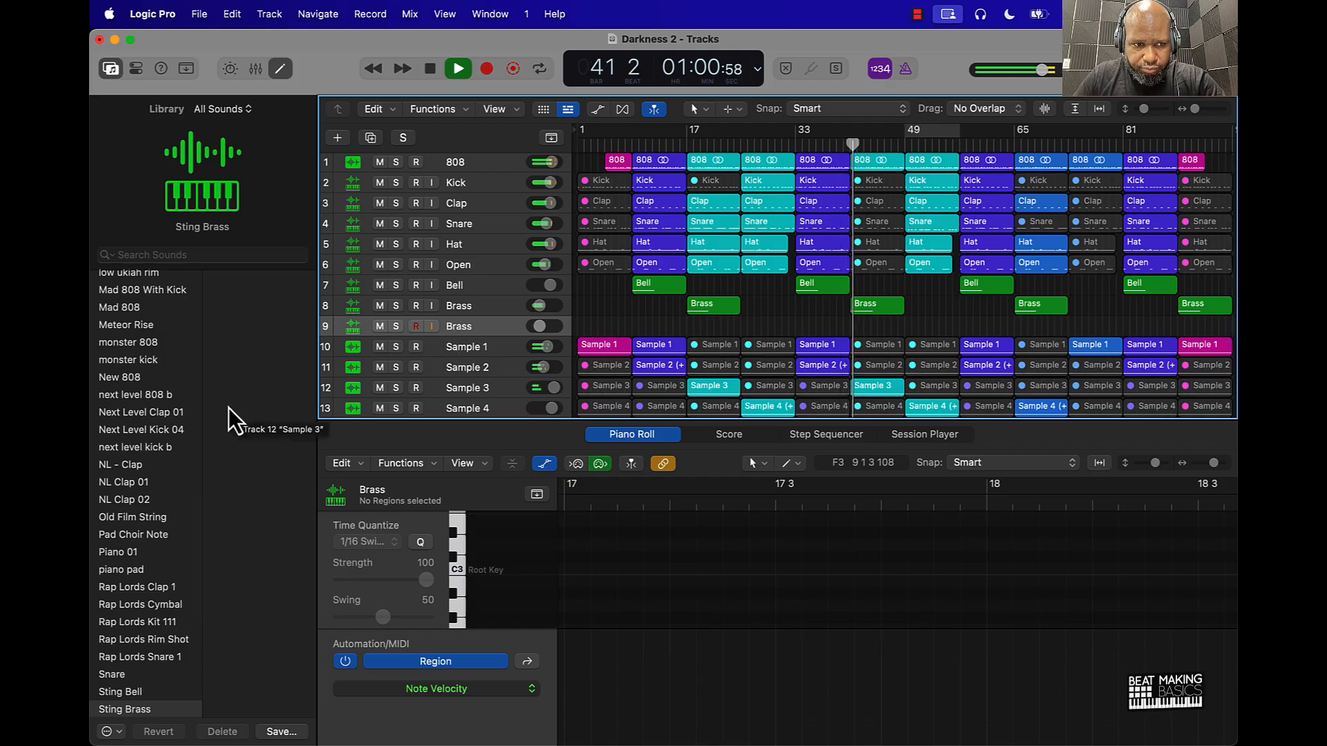
scroll(173, 546, down, 10)
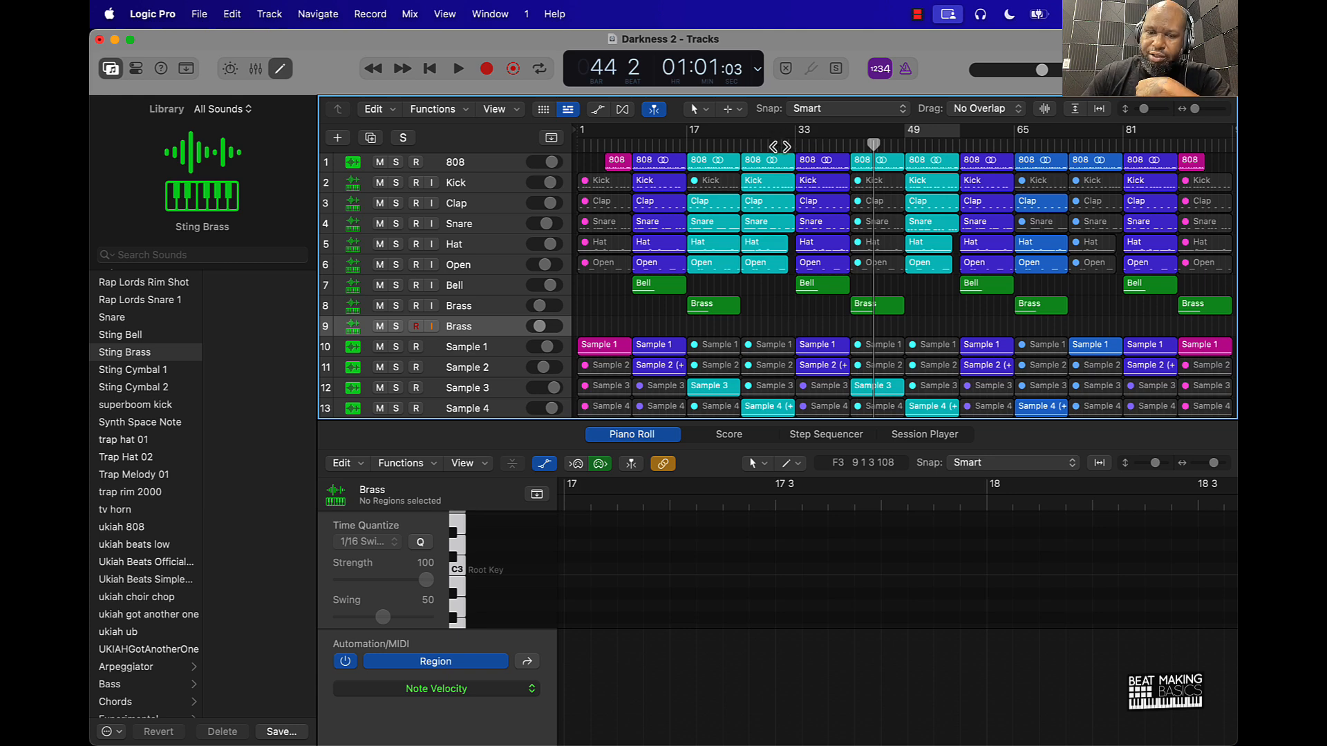
key(Return)
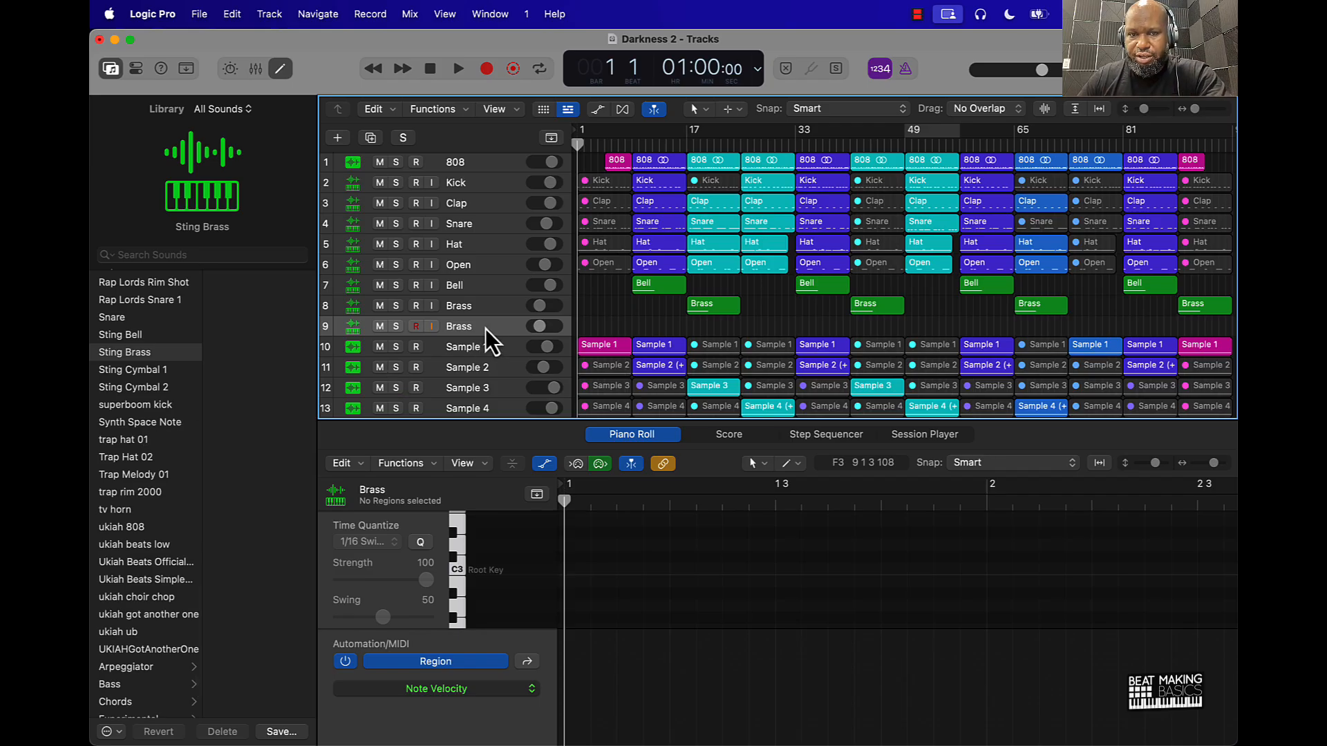
key(super+BackSpace)
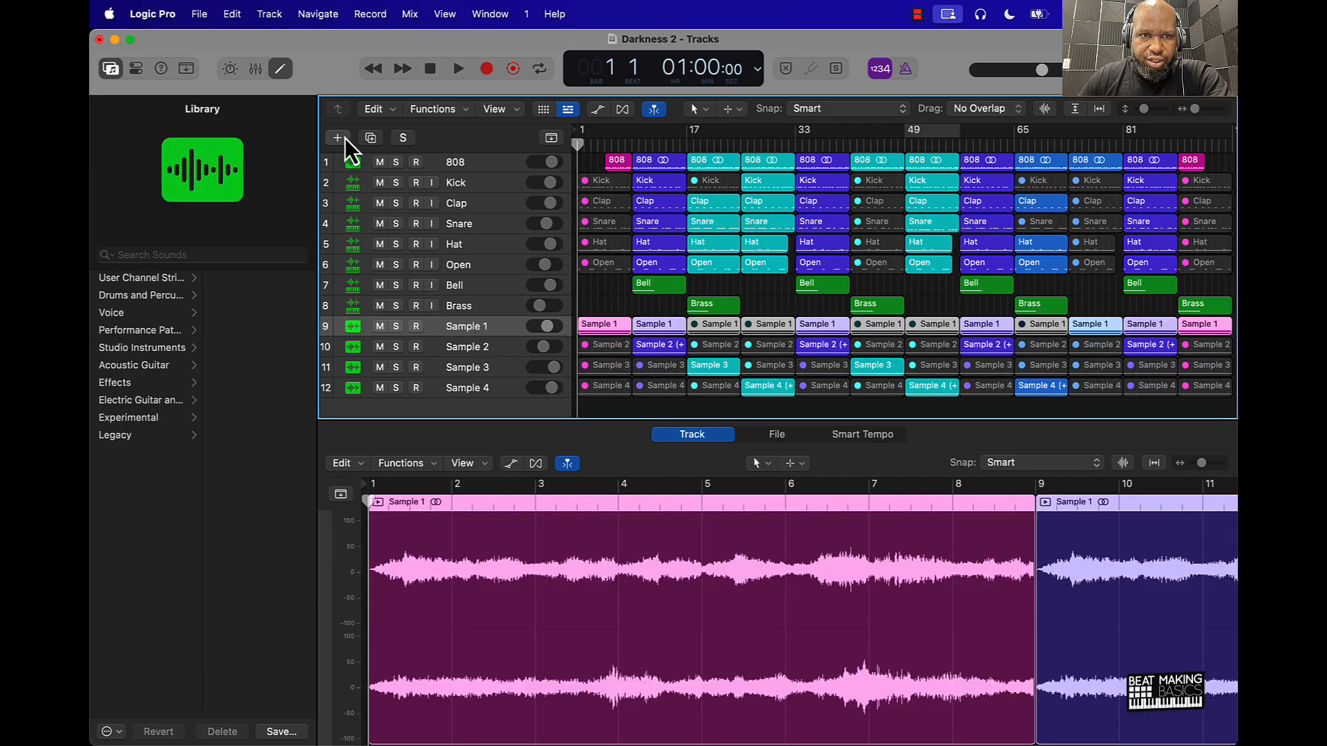
Create one new software instrument track with the Default Patch
click(344, 138)
click(441, 429)
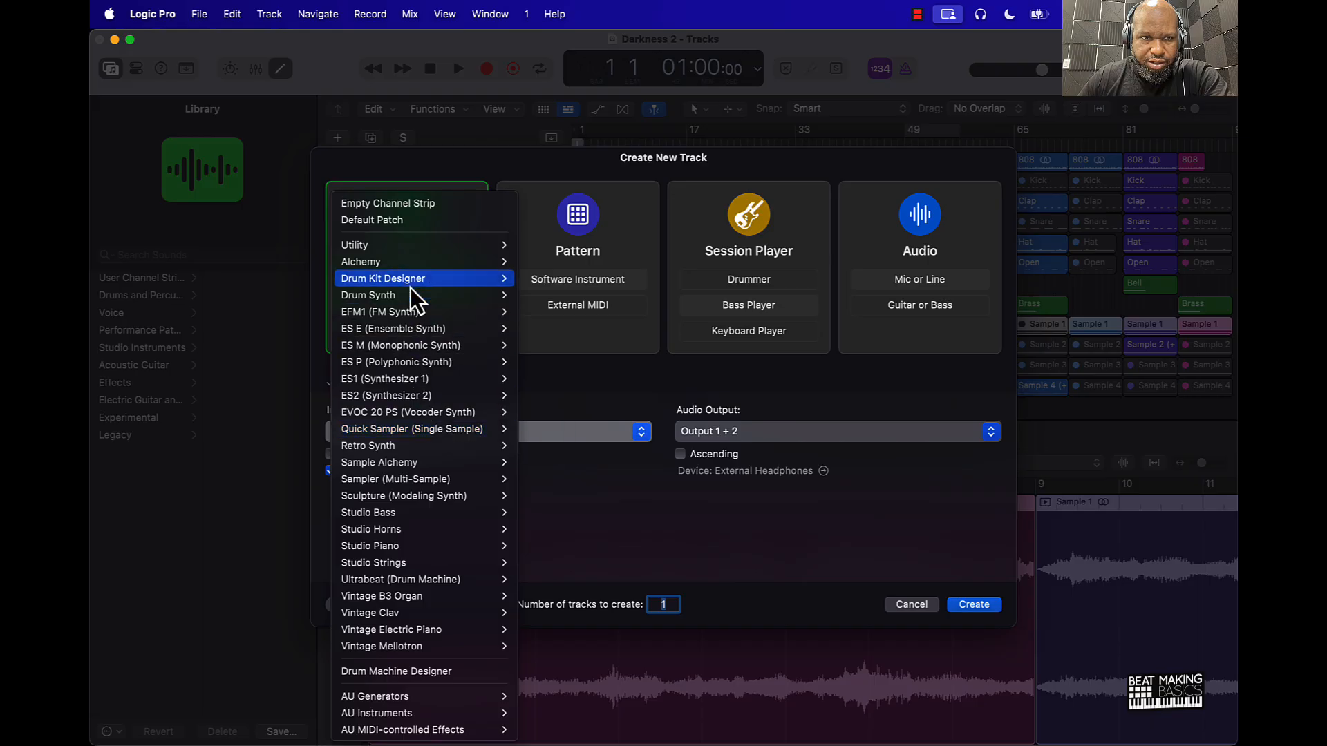
click(408, 220)
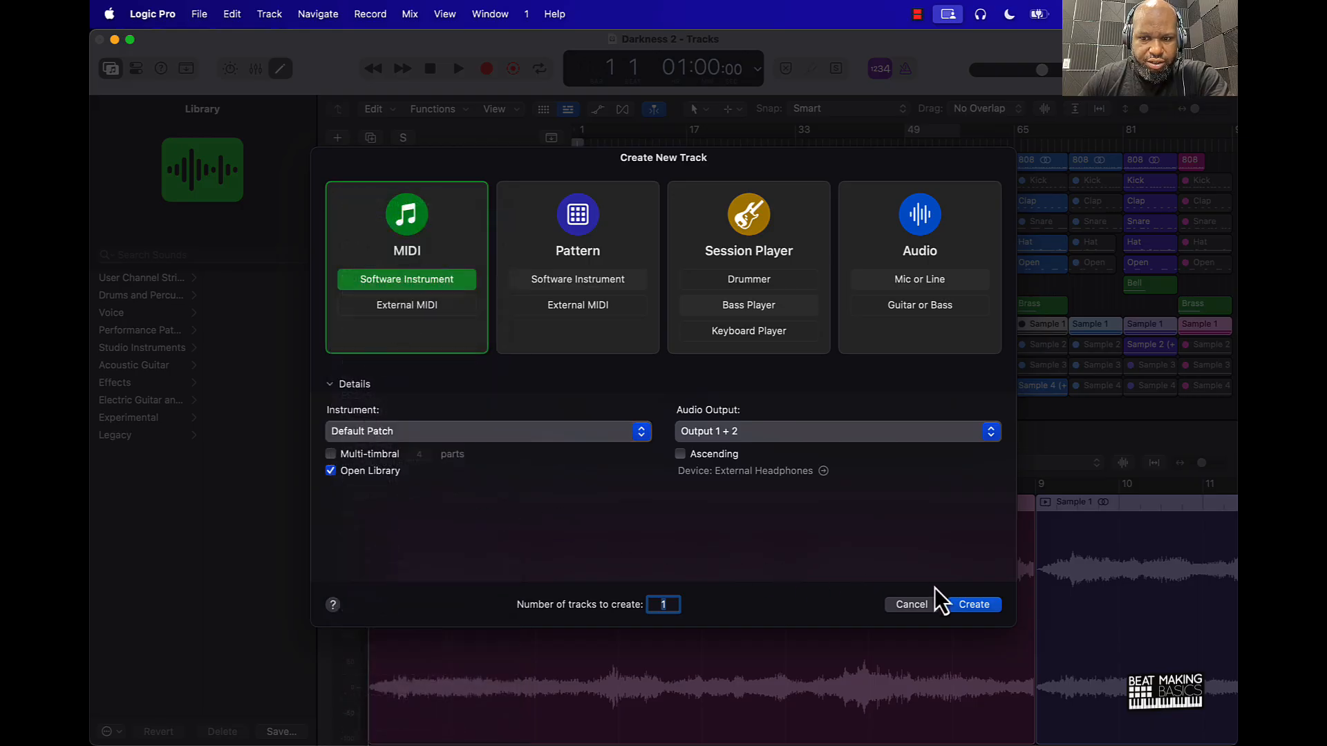
click(973, 605)
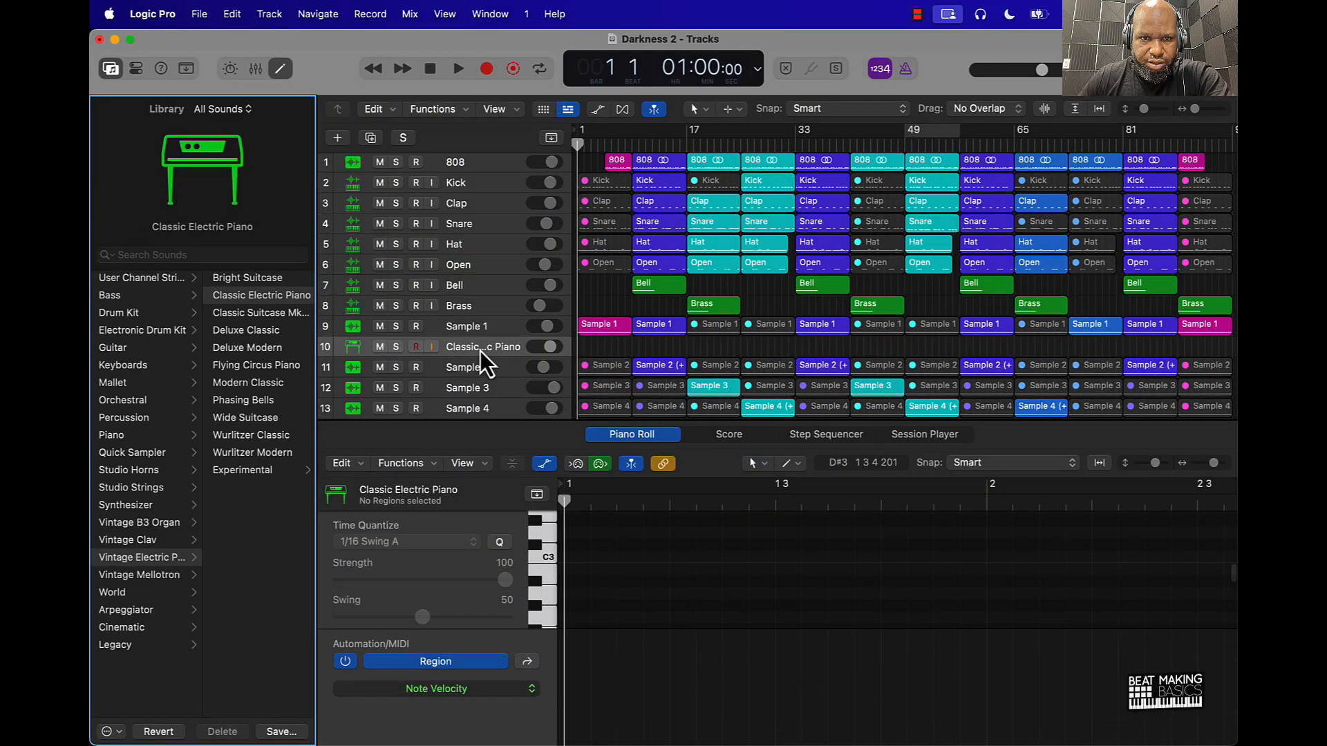
Move the Classic Electric Piano track directly below Brass and duplicate it
drag(484, 364, 474, 330)
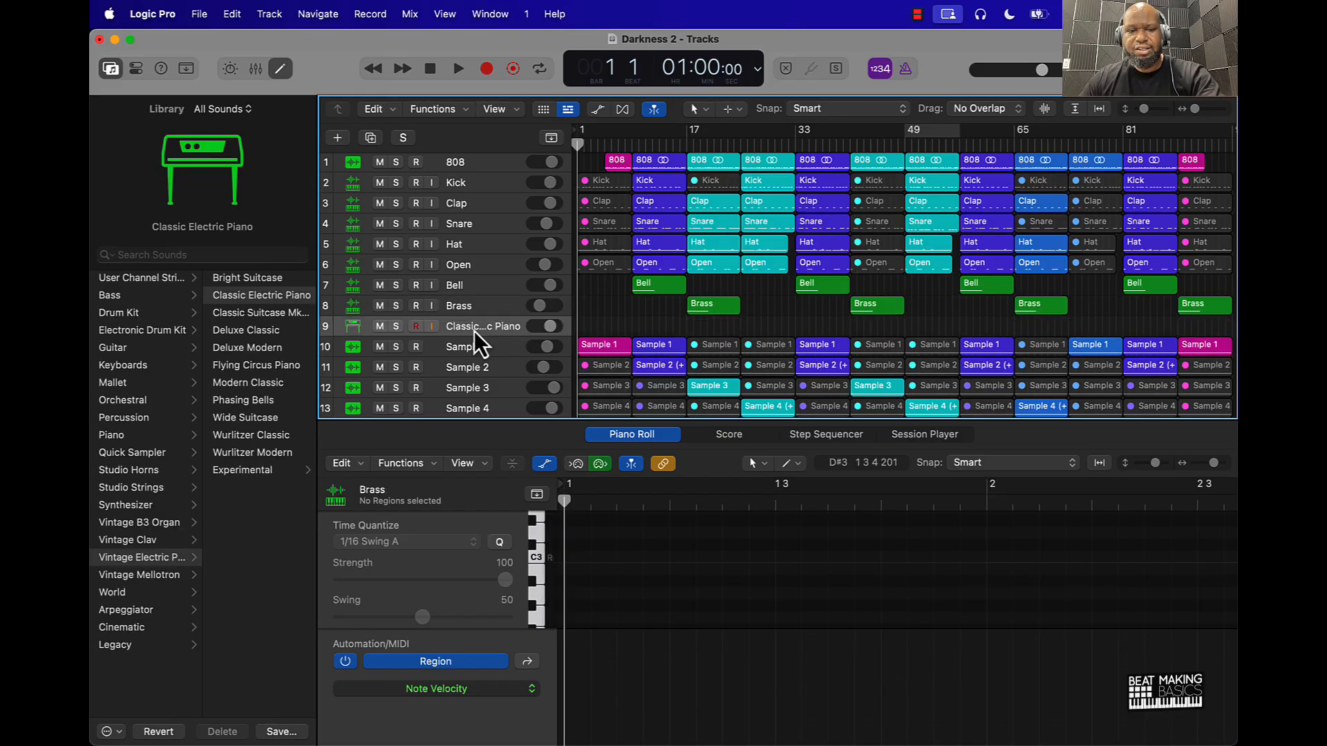
key(super+d)
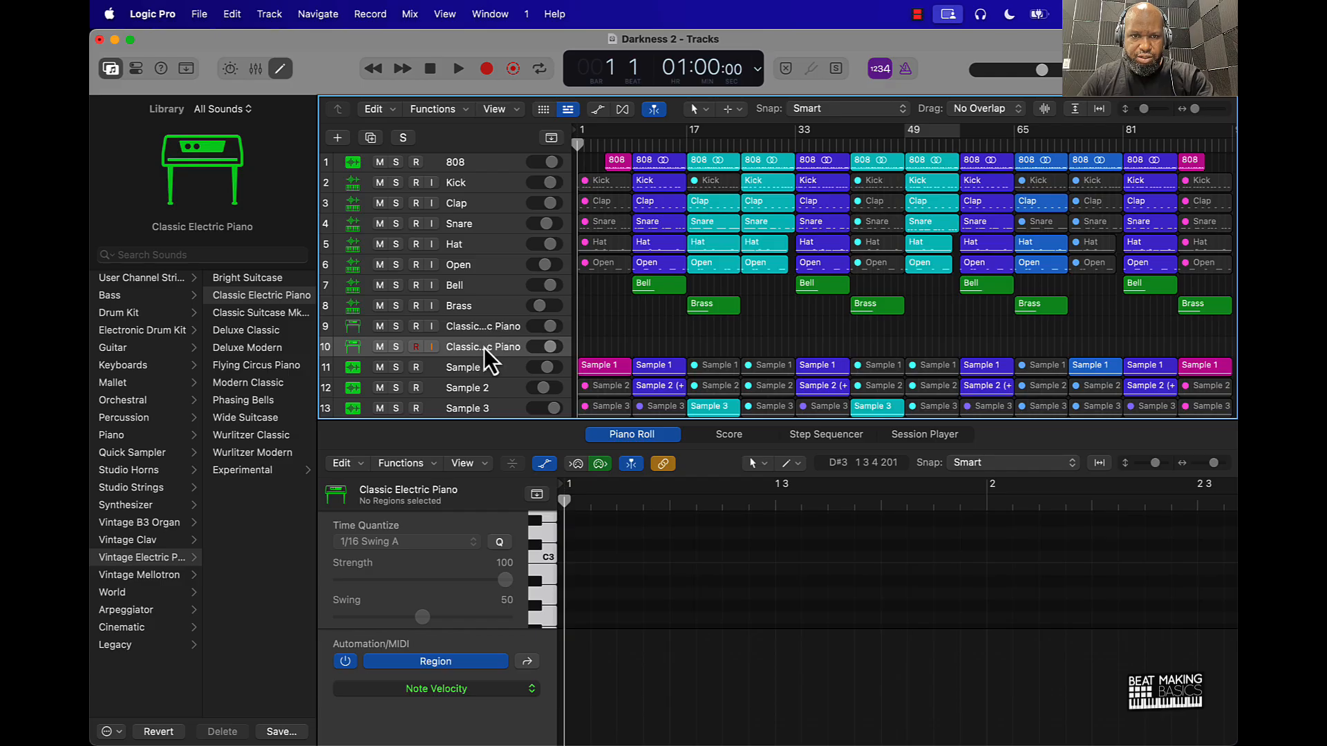
drag(485, 352, 485, 322)
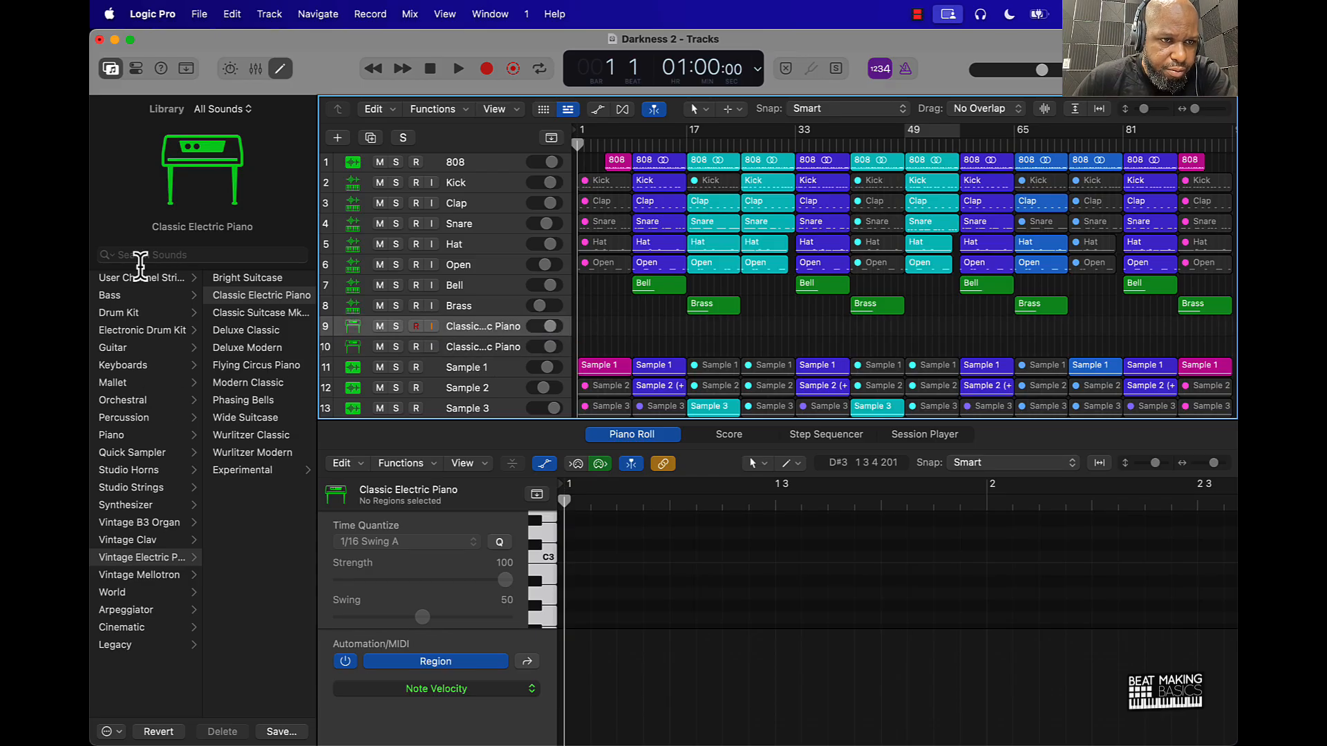
Search the sound library for "rise" and load Motoriser on the first Classic Electric Piano track
click(141, 257)
text(rise)
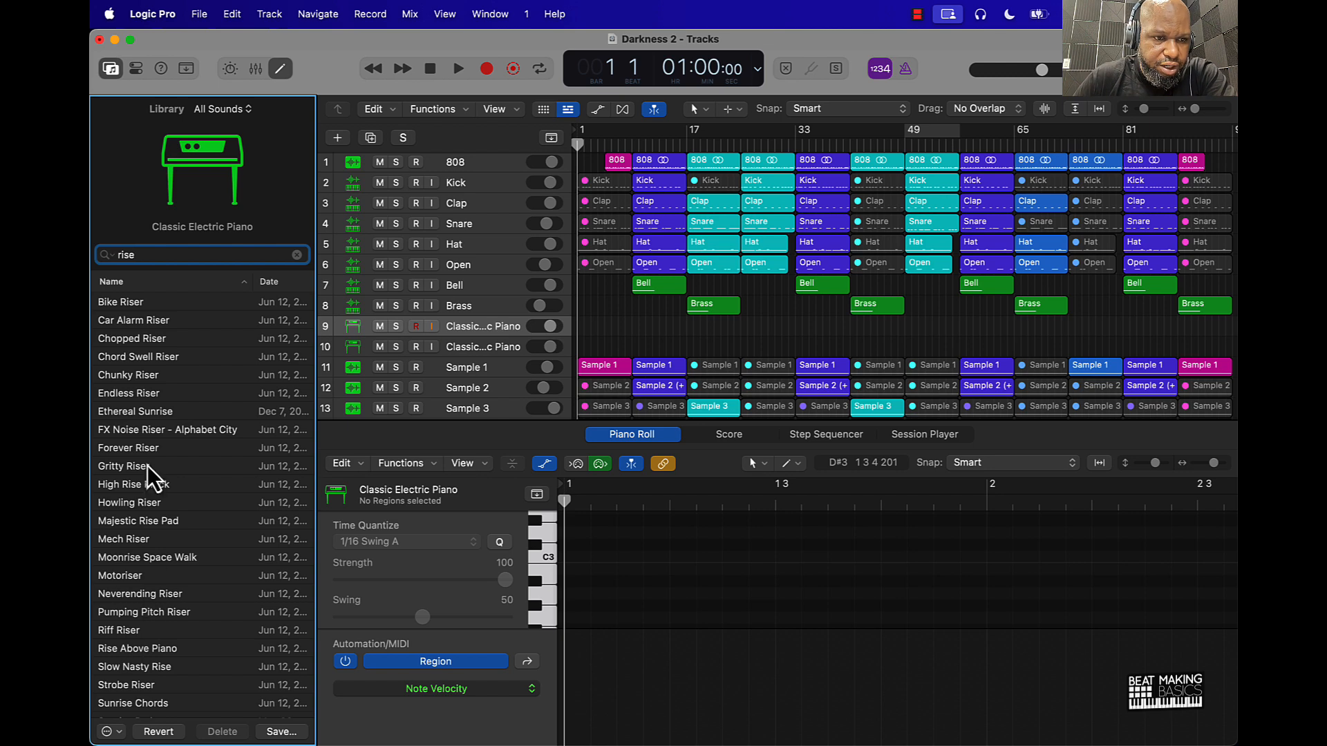
click(133, 577)
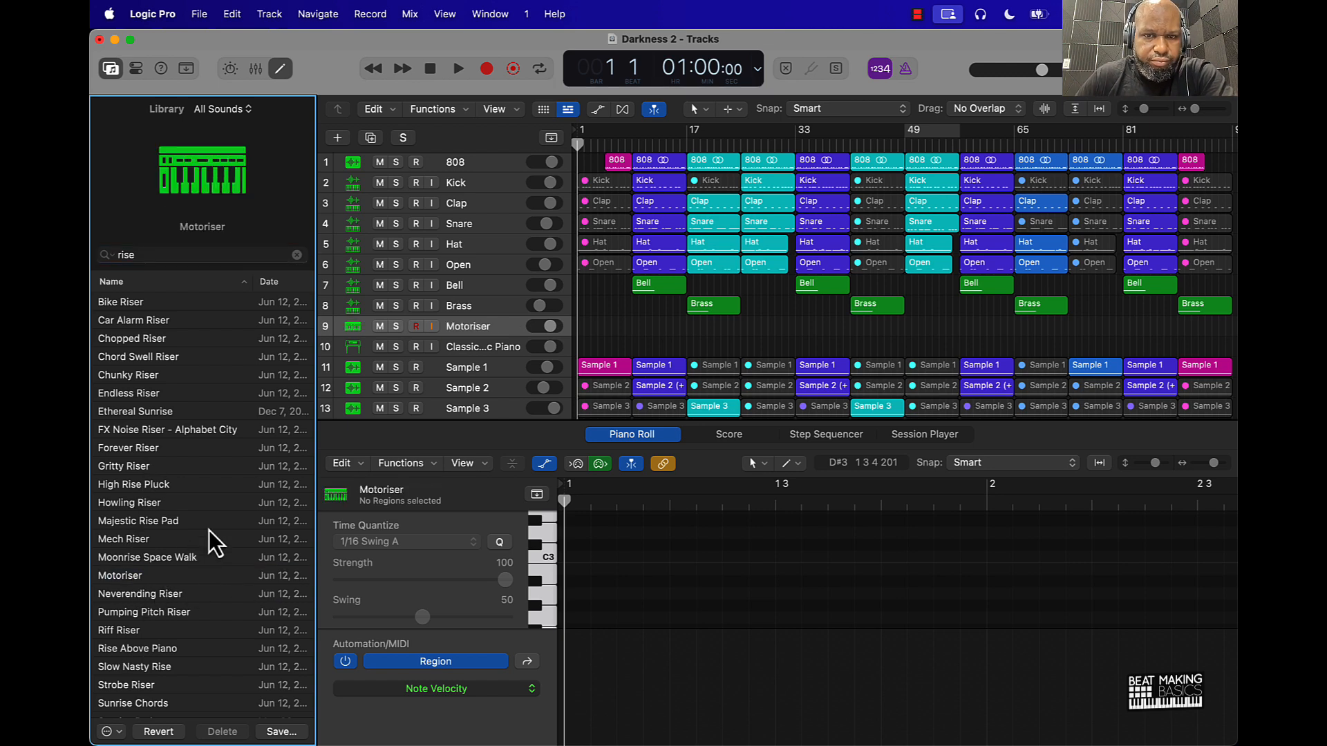
Audition the Motoriser sound with Musical Typing and lower the track's volume
key(super+k)
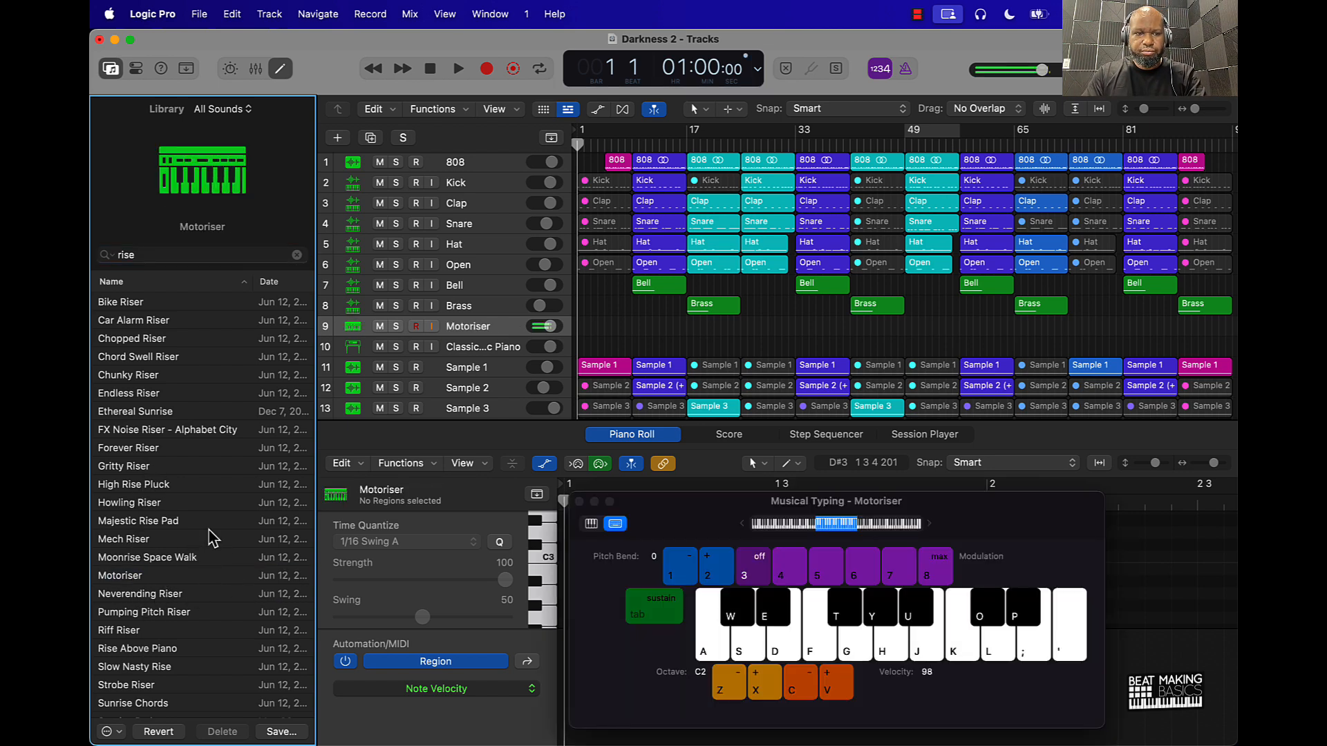
key(k)
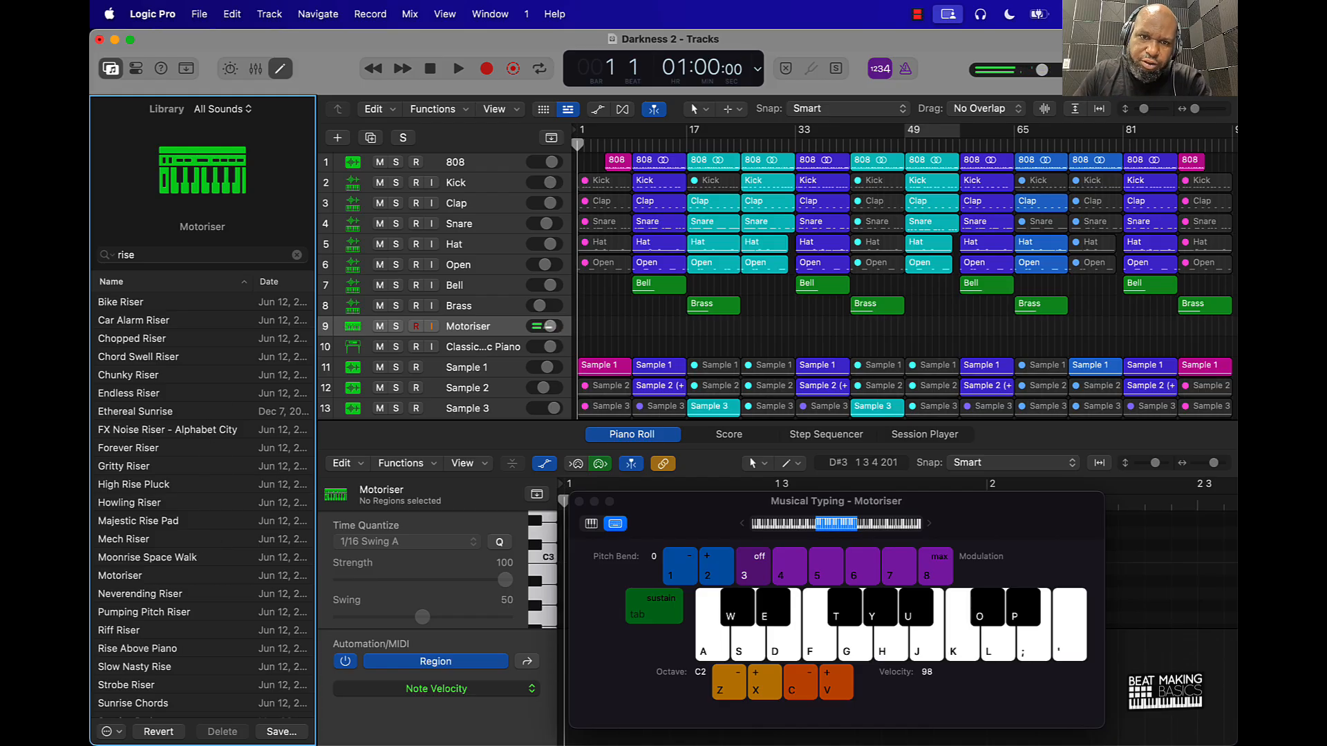
drag(550, 326, 554, 326)
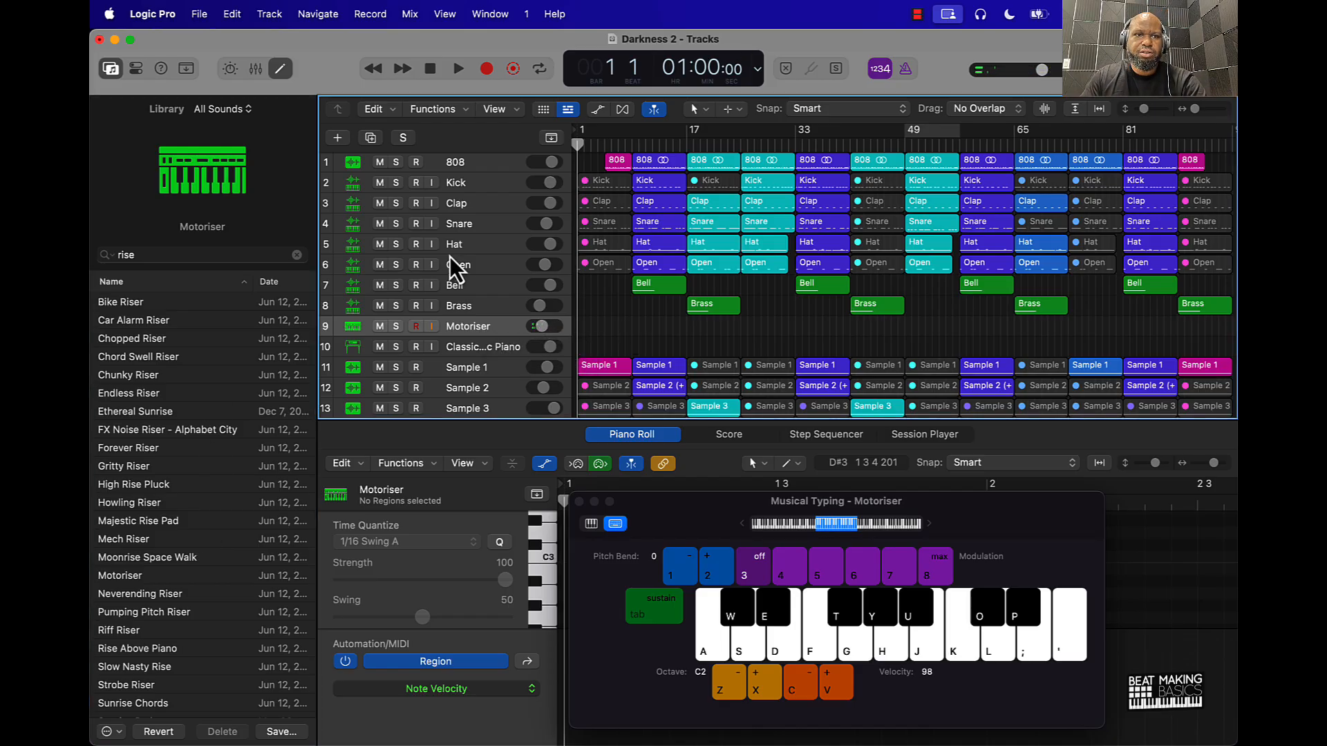
Hide the library and record a sustained Motoriser note leading into the section at bar 9
click(124, 68)
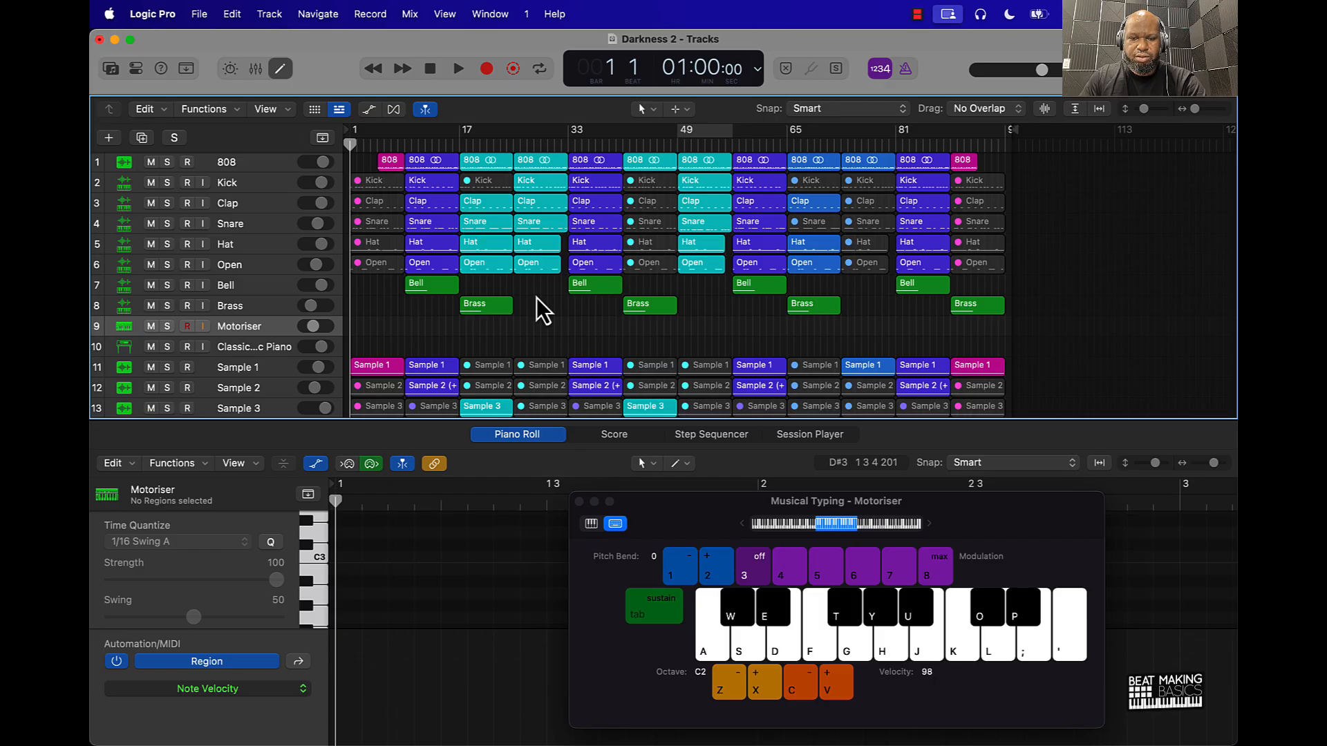
key(k)
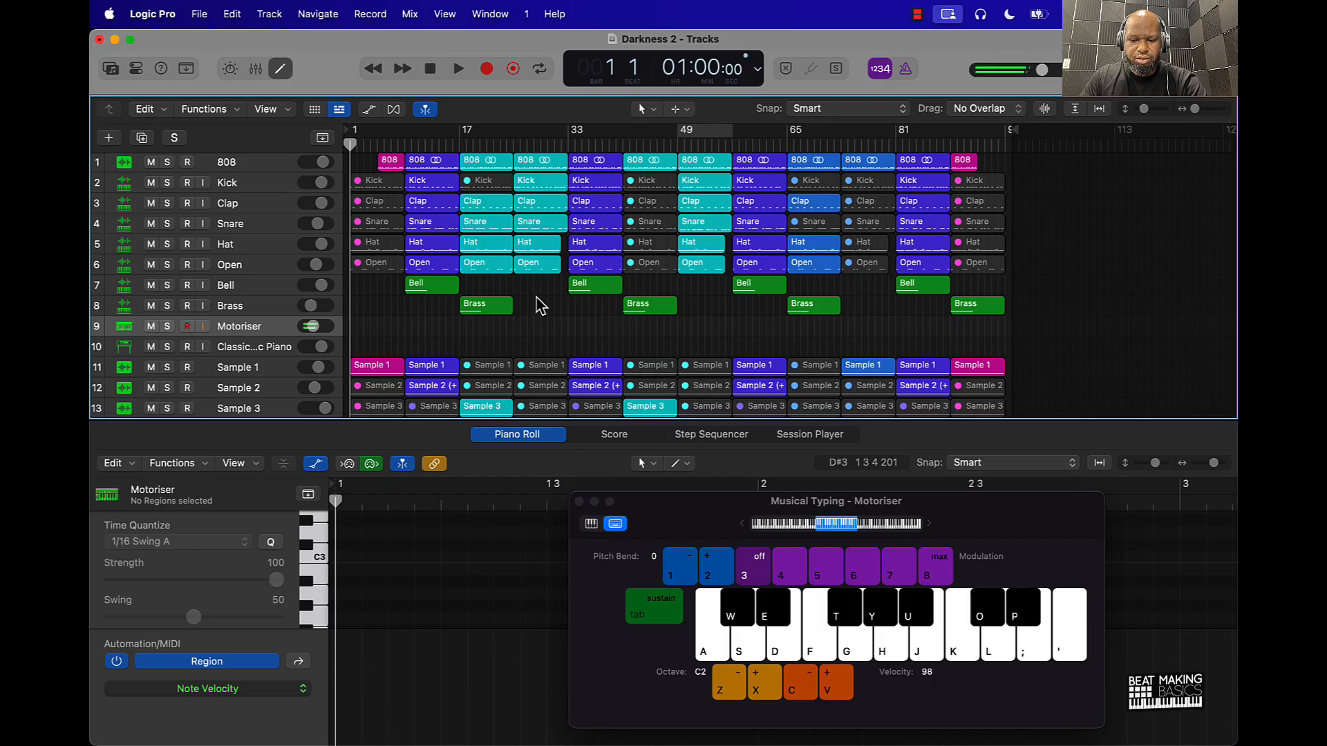
key(r)
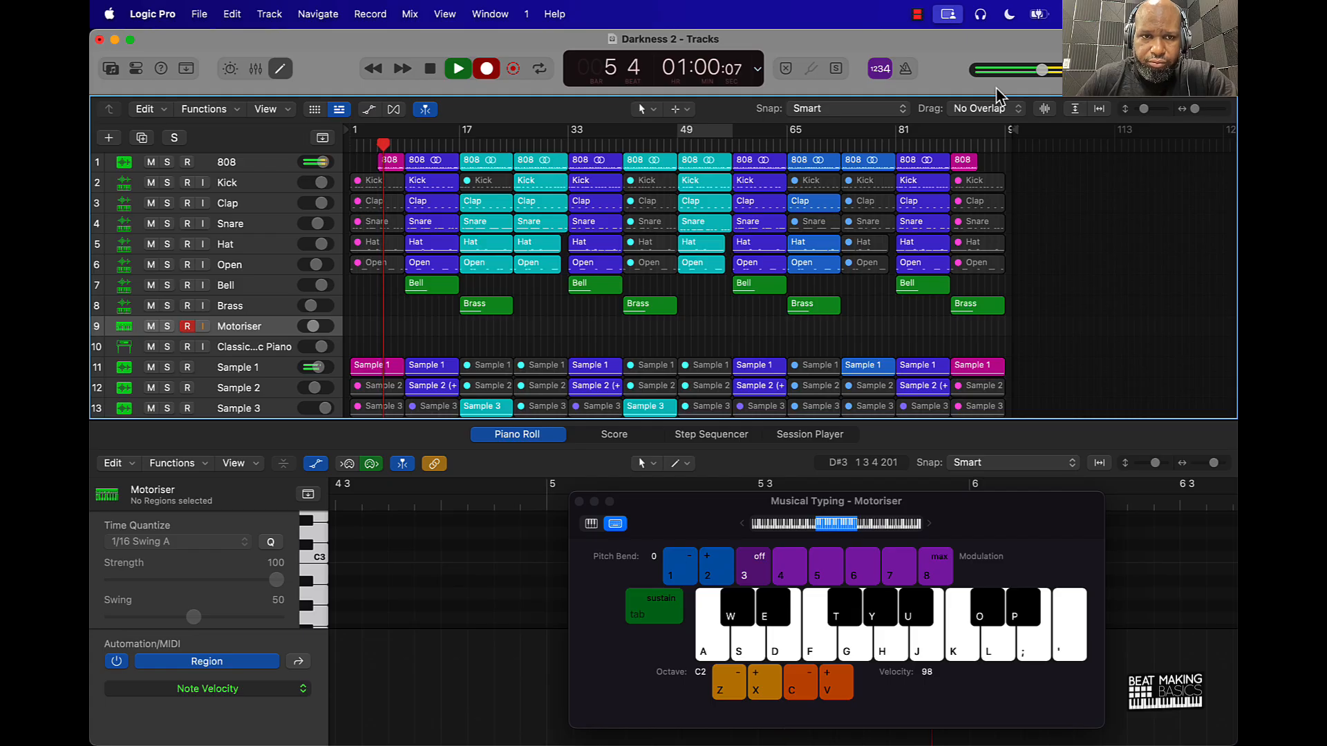
key(k)
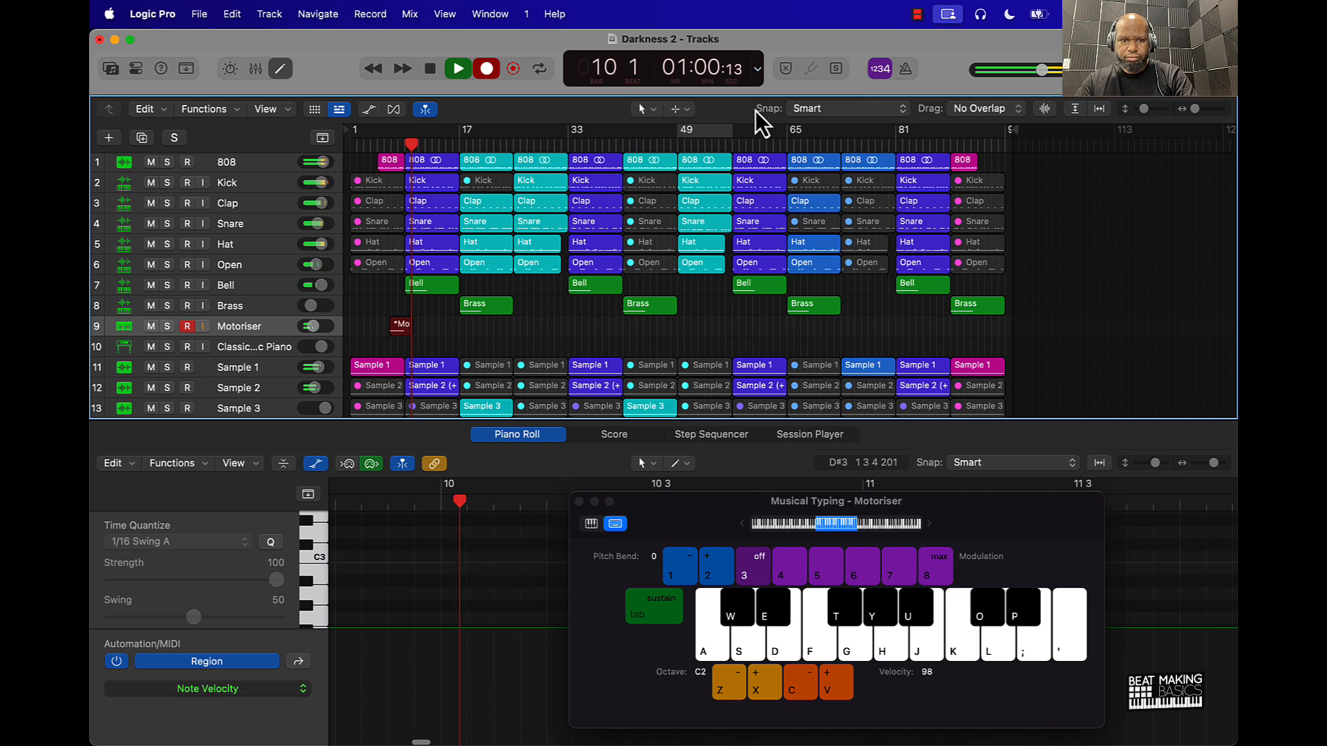
key(space)
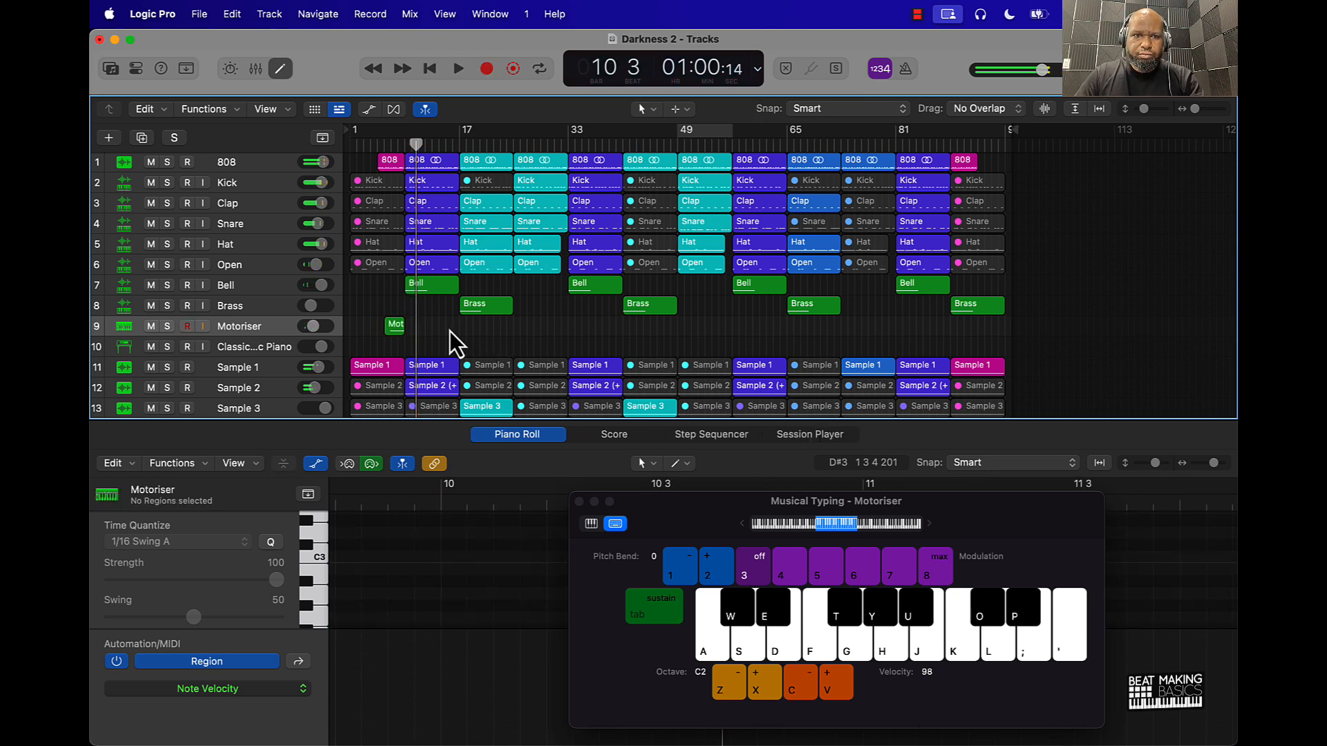
Extend the start of the Motoriser region back to bar 1 and rename its track as Rise
drag(385, 329, 352, 329)
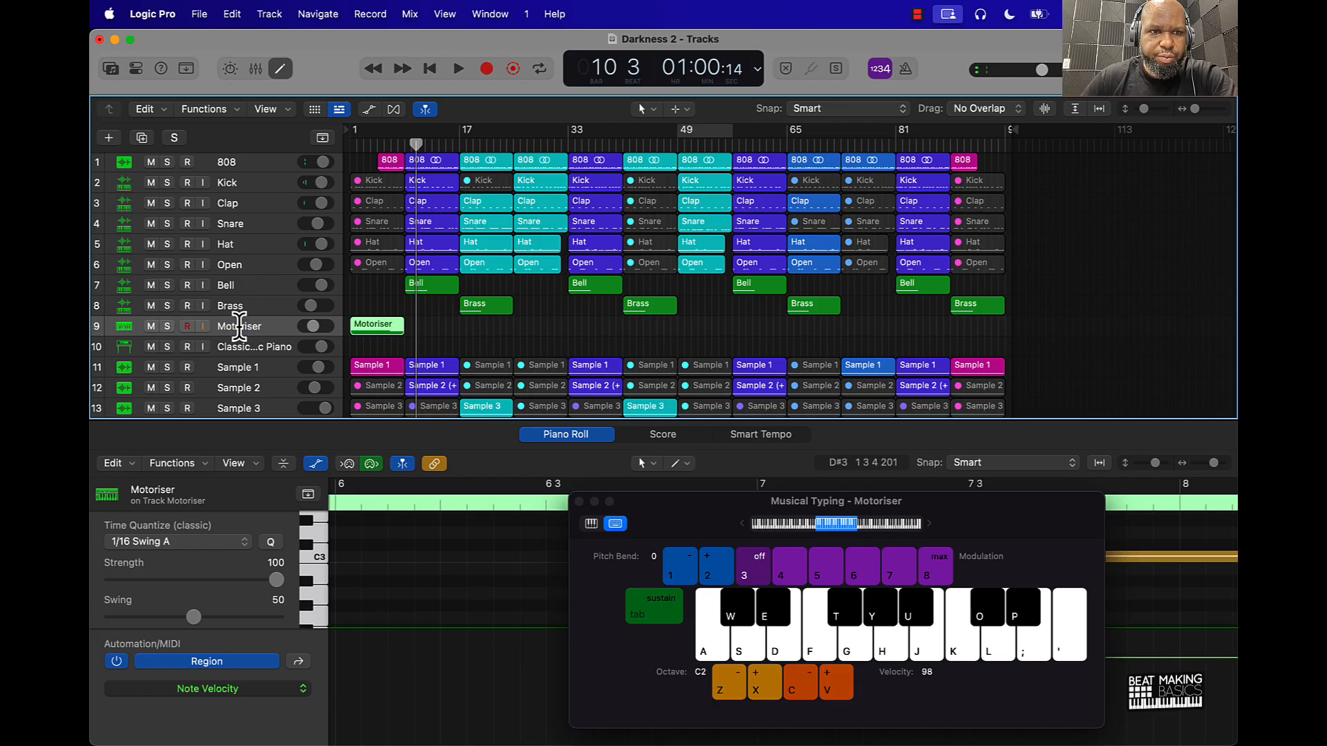
text(Rise)
key(Return)
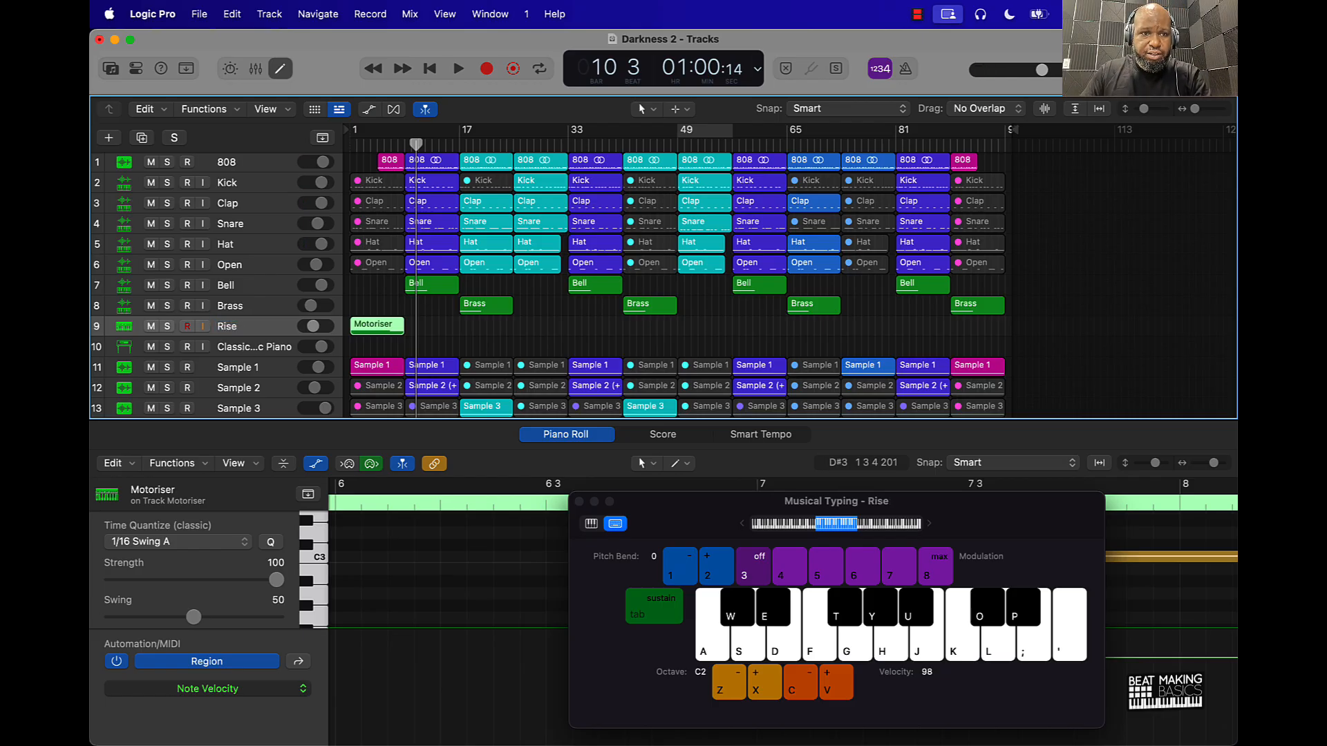
Duplicate the Bell track and load the Sting Cymbal 2 preset in the new track's Quick Sampler
click(254, 284)
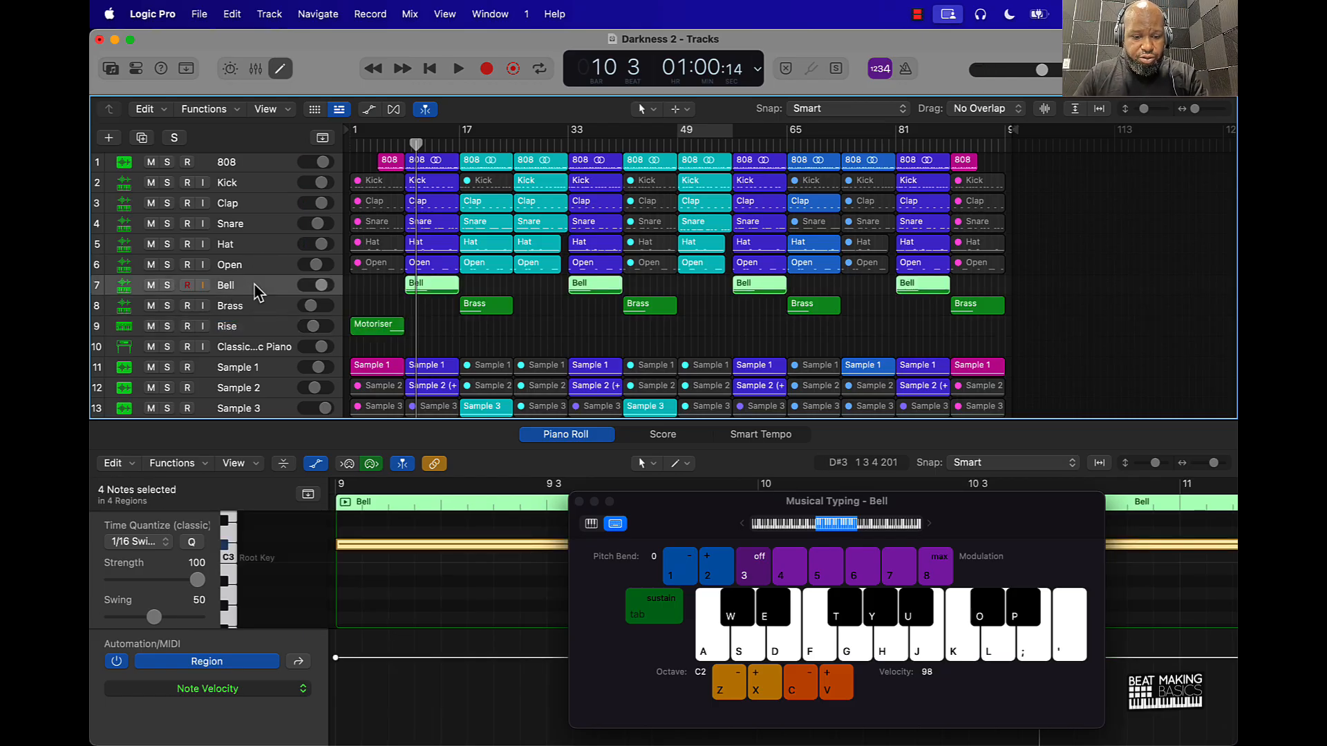
key(super+d)
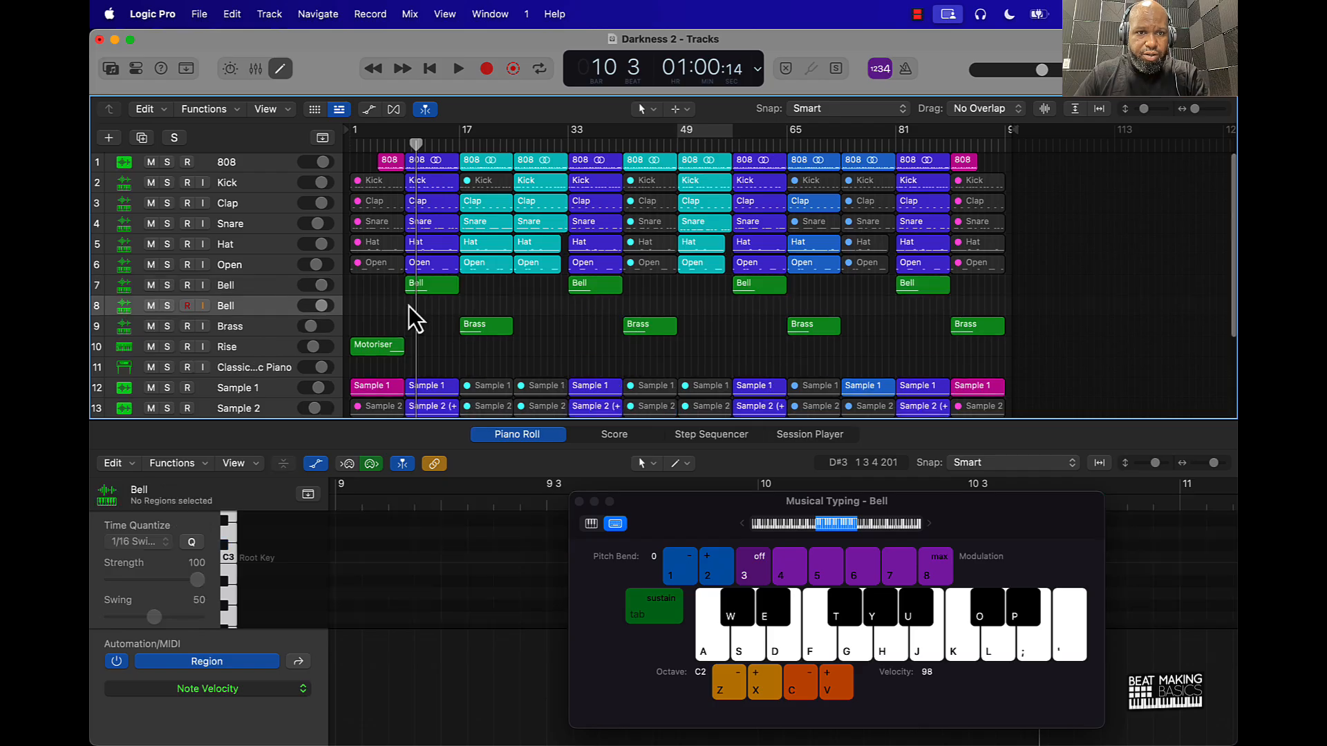
click(133, 72)
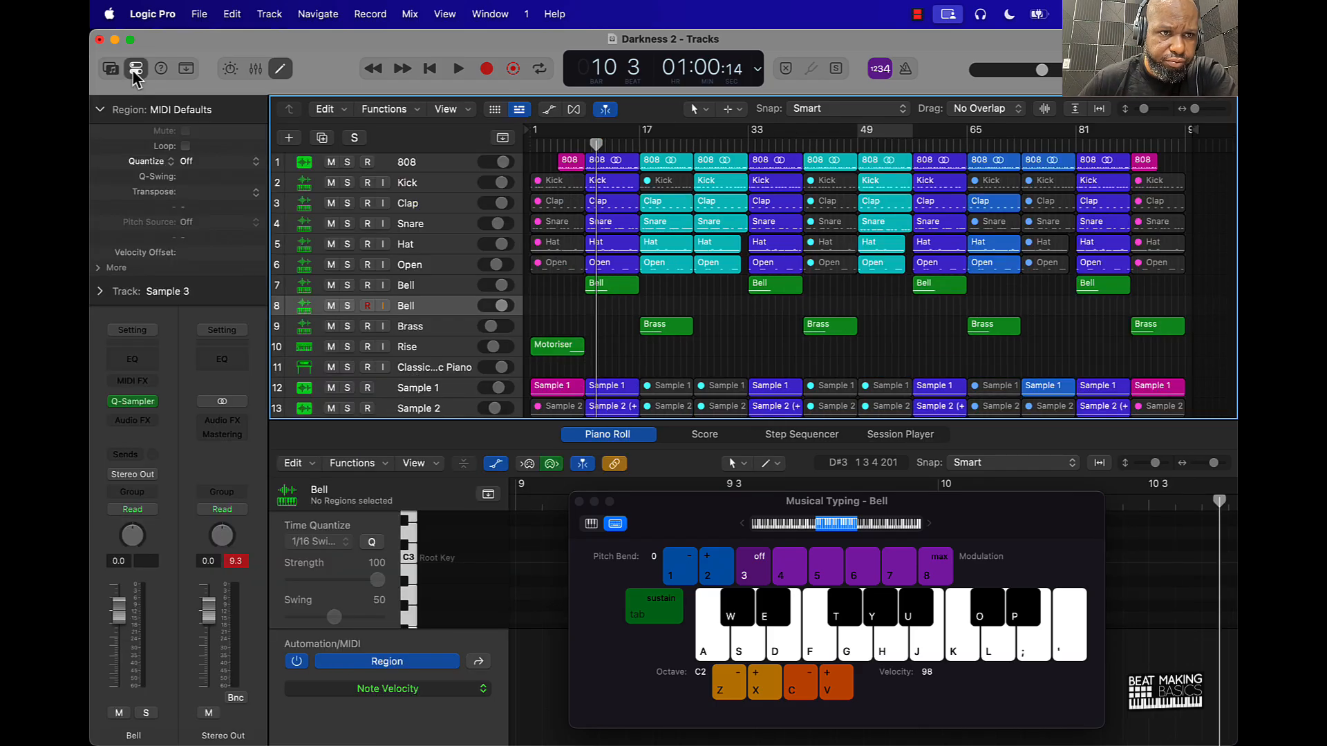
click(142, 405)
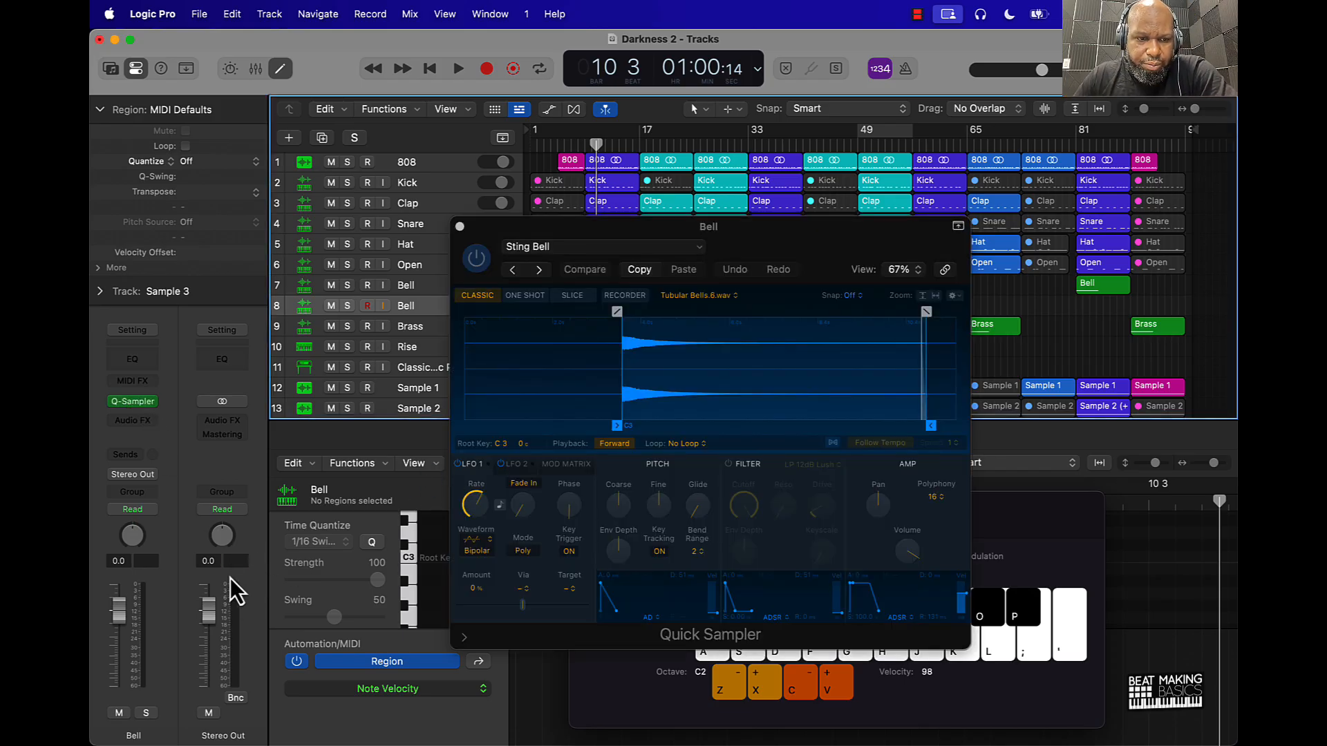
click(561, 246)
mouse_move(580, 737)
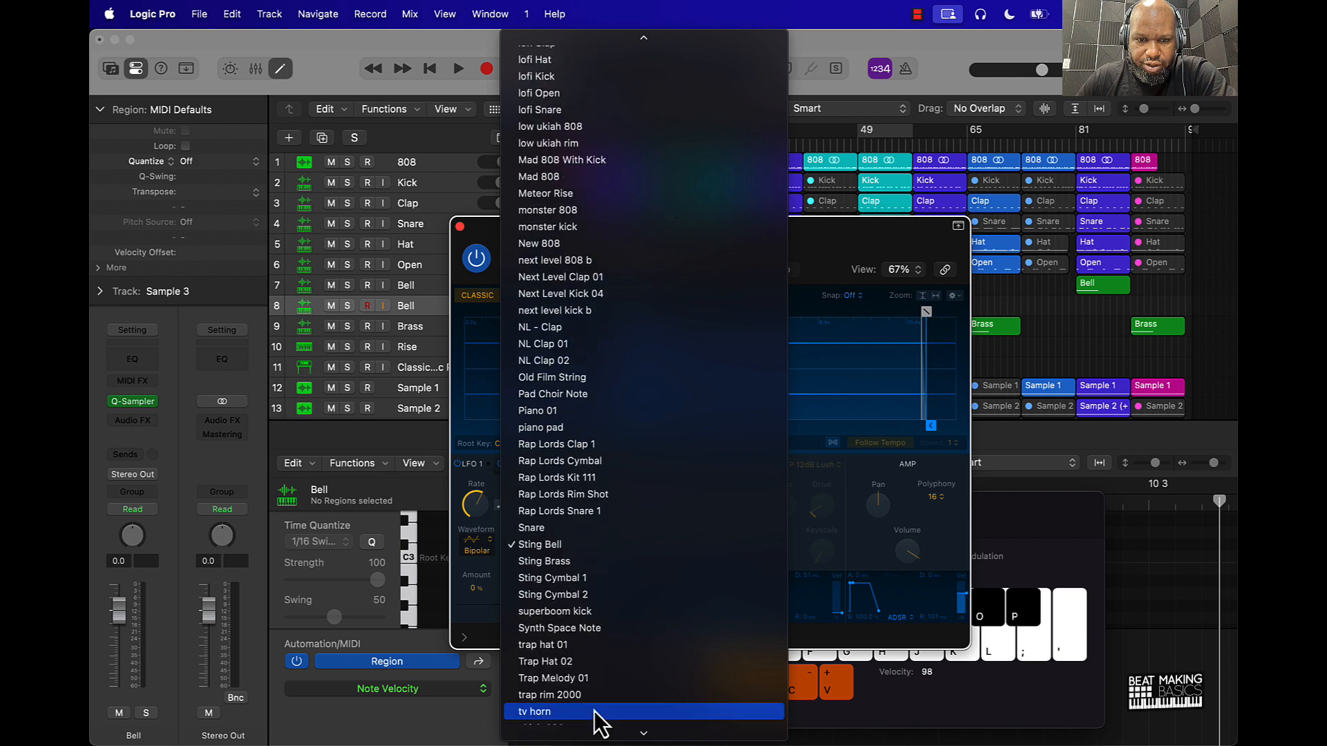
click(585, 592)
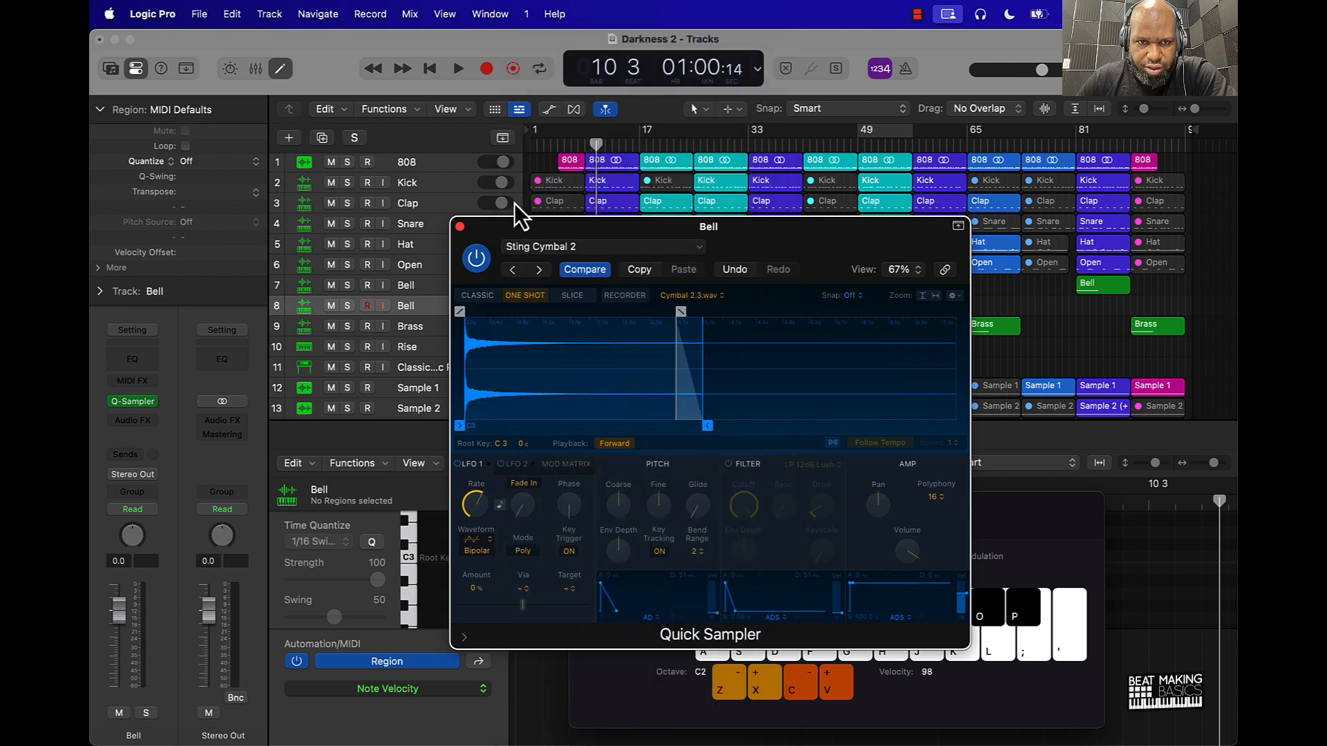
click(460, 227)
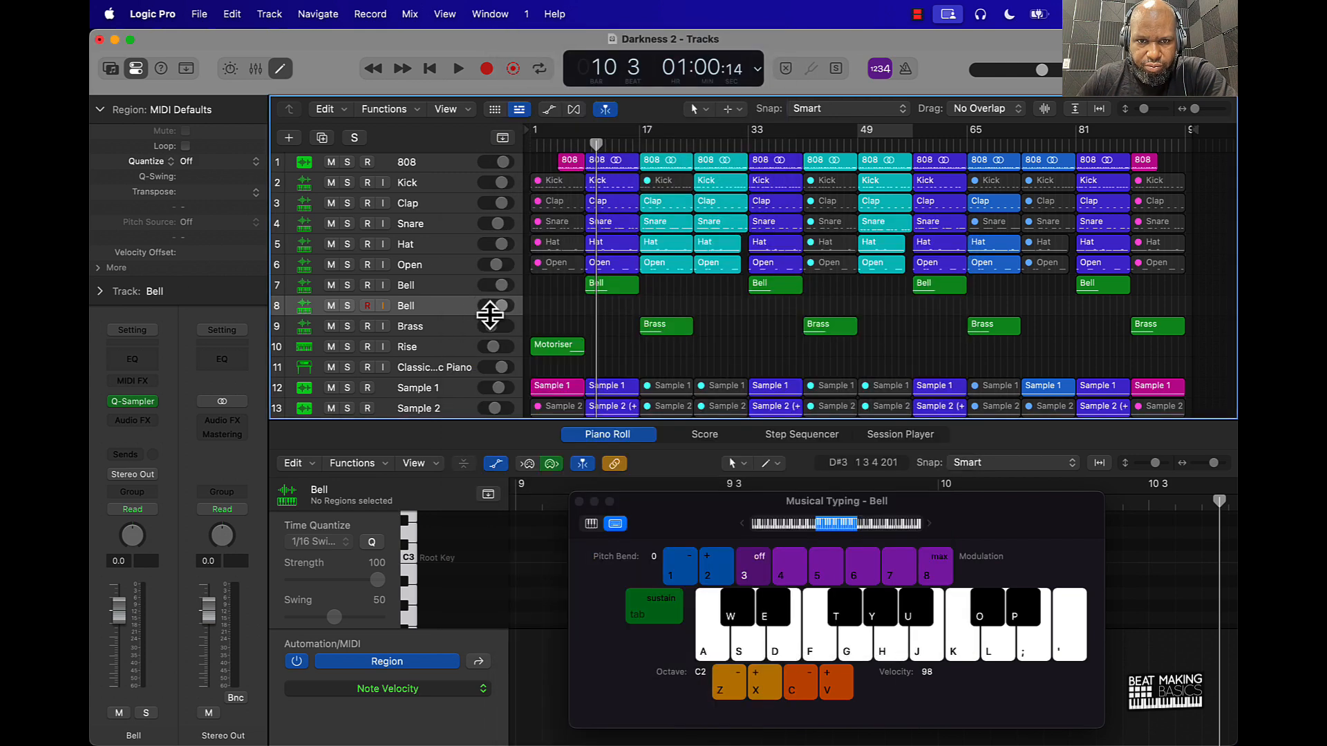
Copy the four Bell regions onto the empty second Bell track and rename that track Cymbal
click(435, 289)
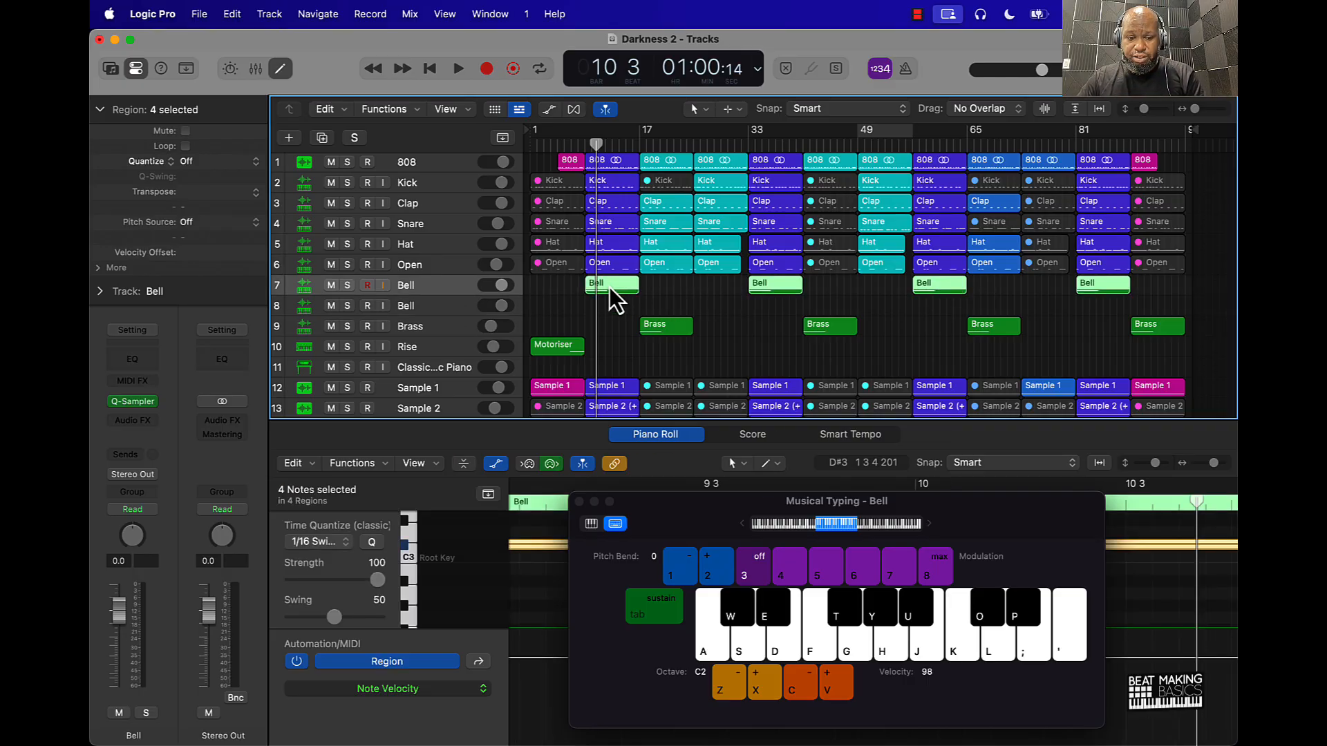
drag(609, 288, 606, 305)
double_click(412, 306)
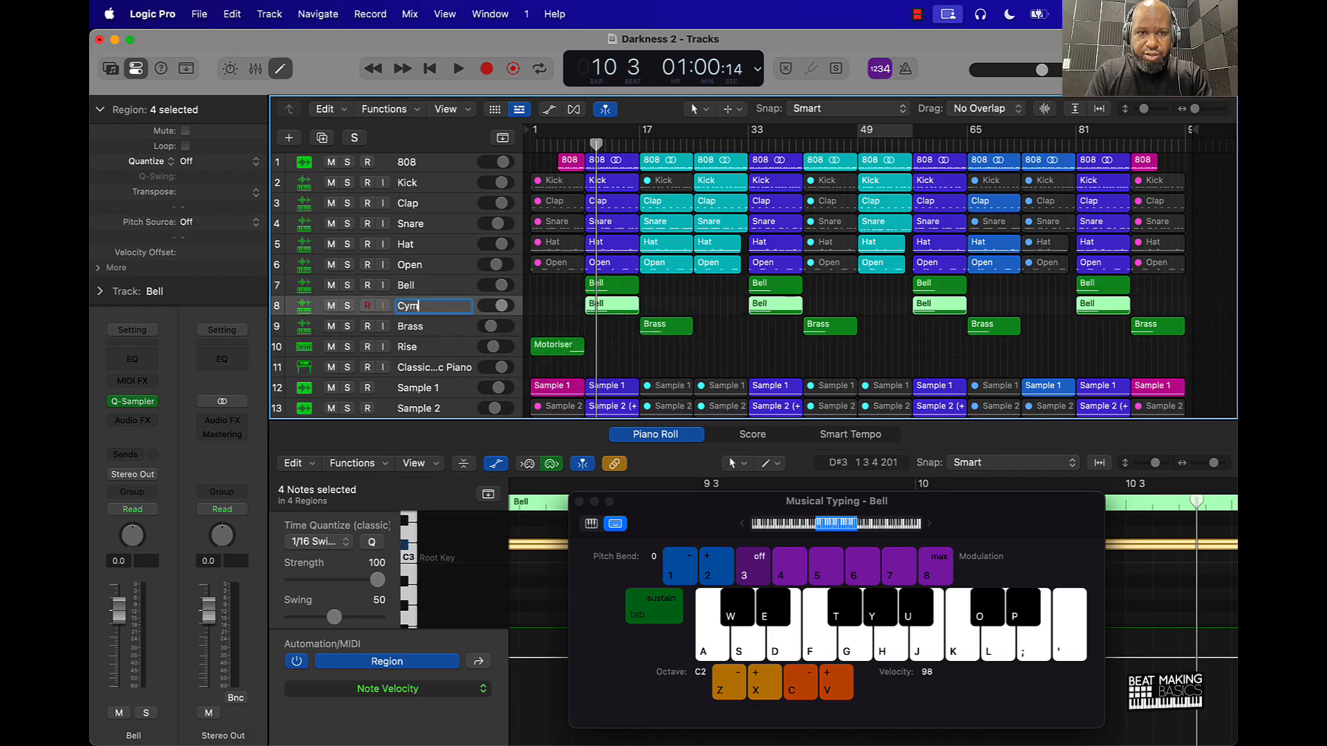
text(Cymbal)
key(Return)
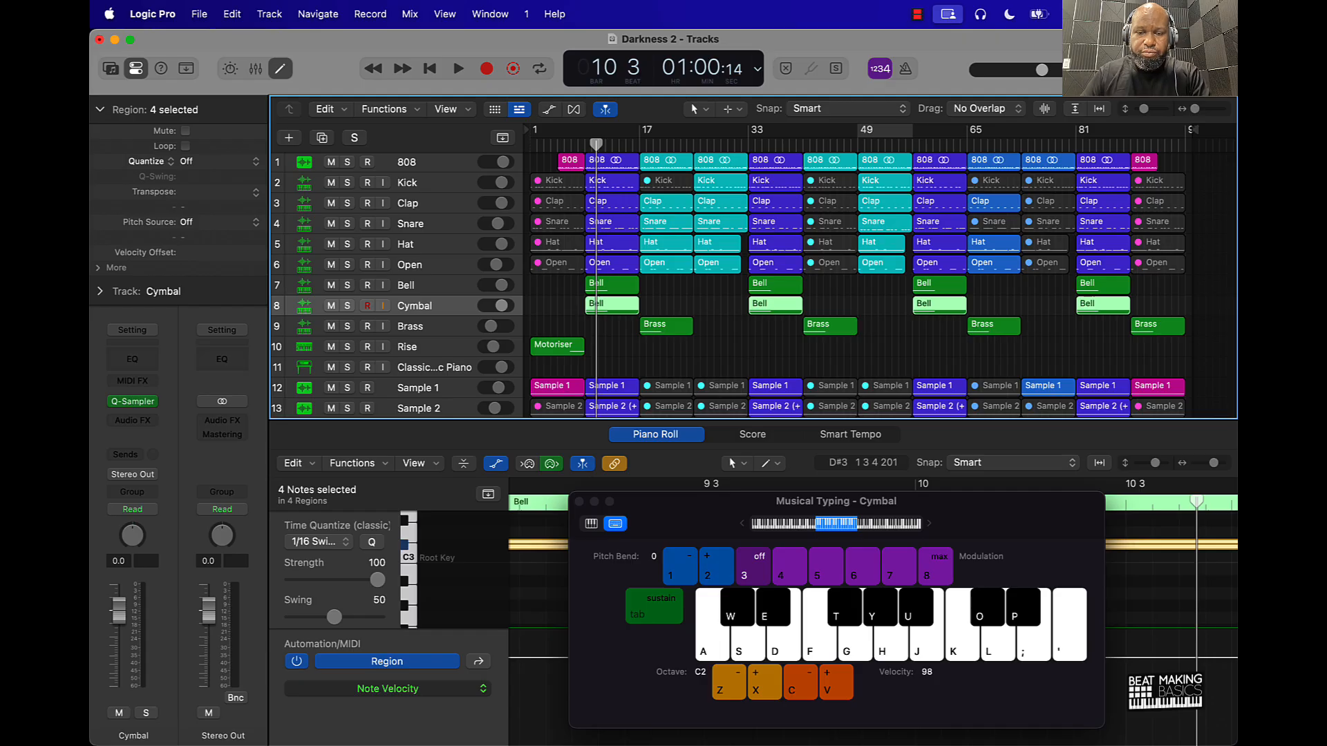
click(701, 291)
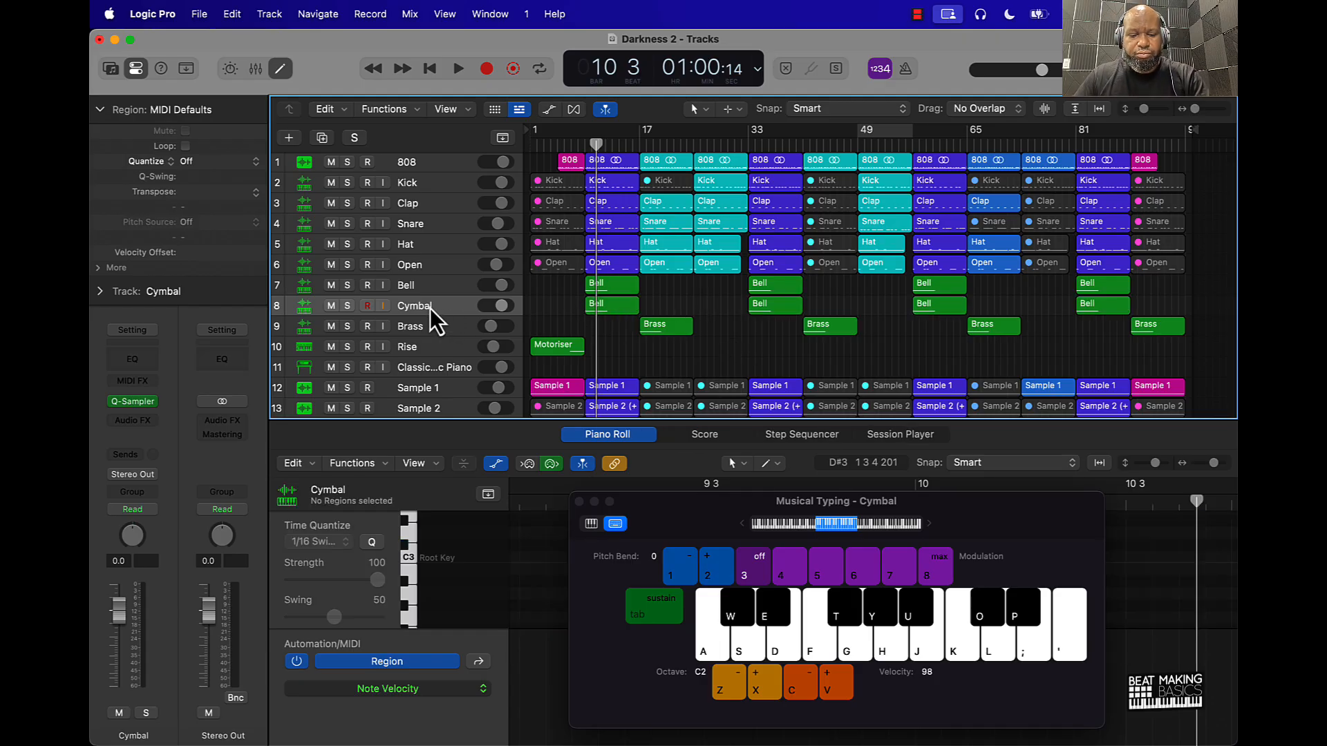
Name all regions after their tracks and lower the Cymbal track's volume to -6.4 dB
key(super+a)
key(alt+shift+n)
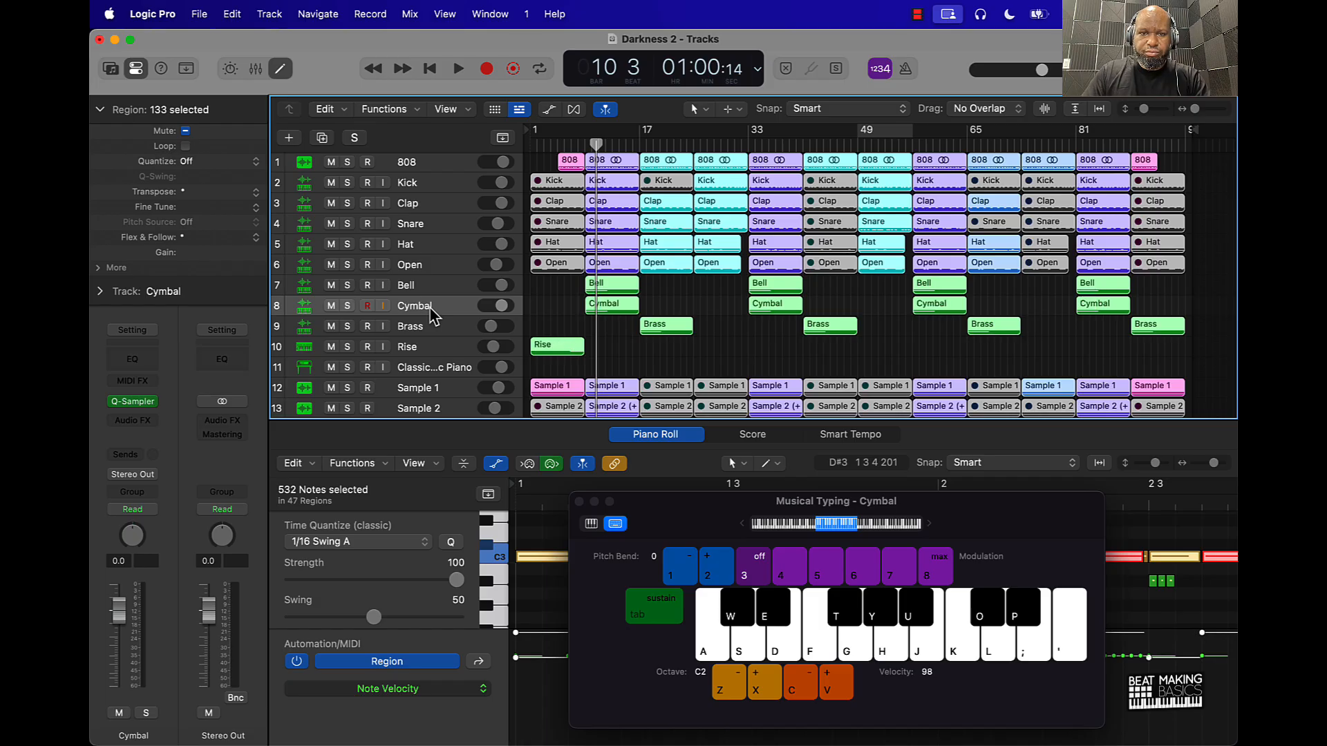
drag(501, 305, 496, 306)
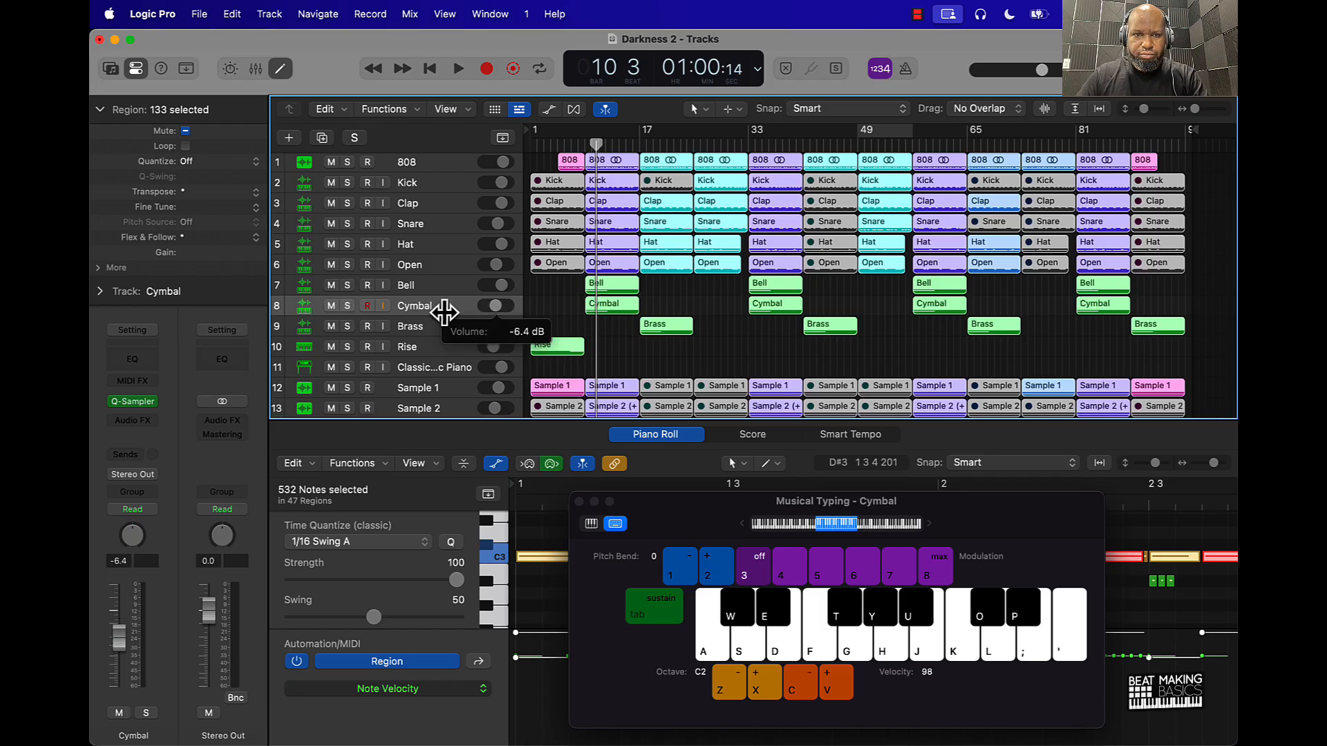
While playing from the start, copy the Rise region to bars 25, 49 and 73 and set the Cymbal track's volume to -4.6 dB
click(558, 305)
key(Return)
key(space)
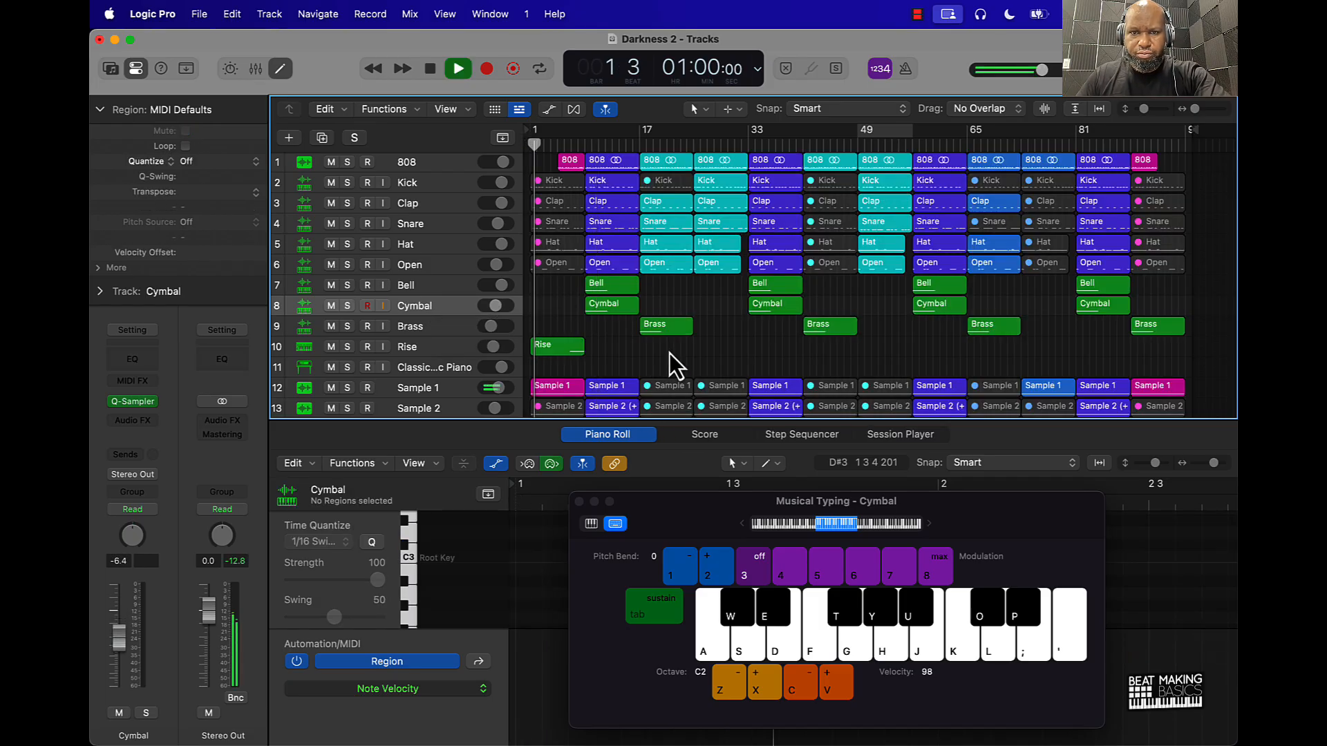
drag(563, 350, 1047, 352)
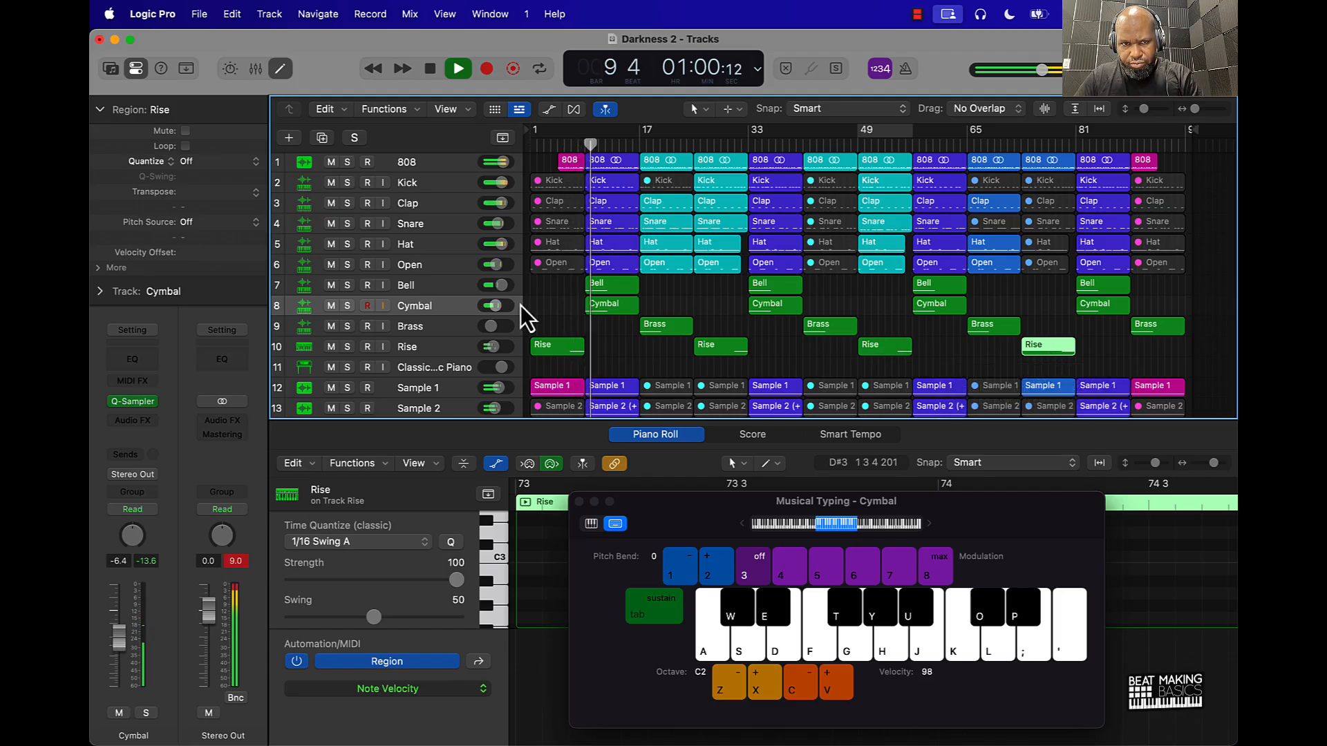
drag(493, 305, 496, 305)
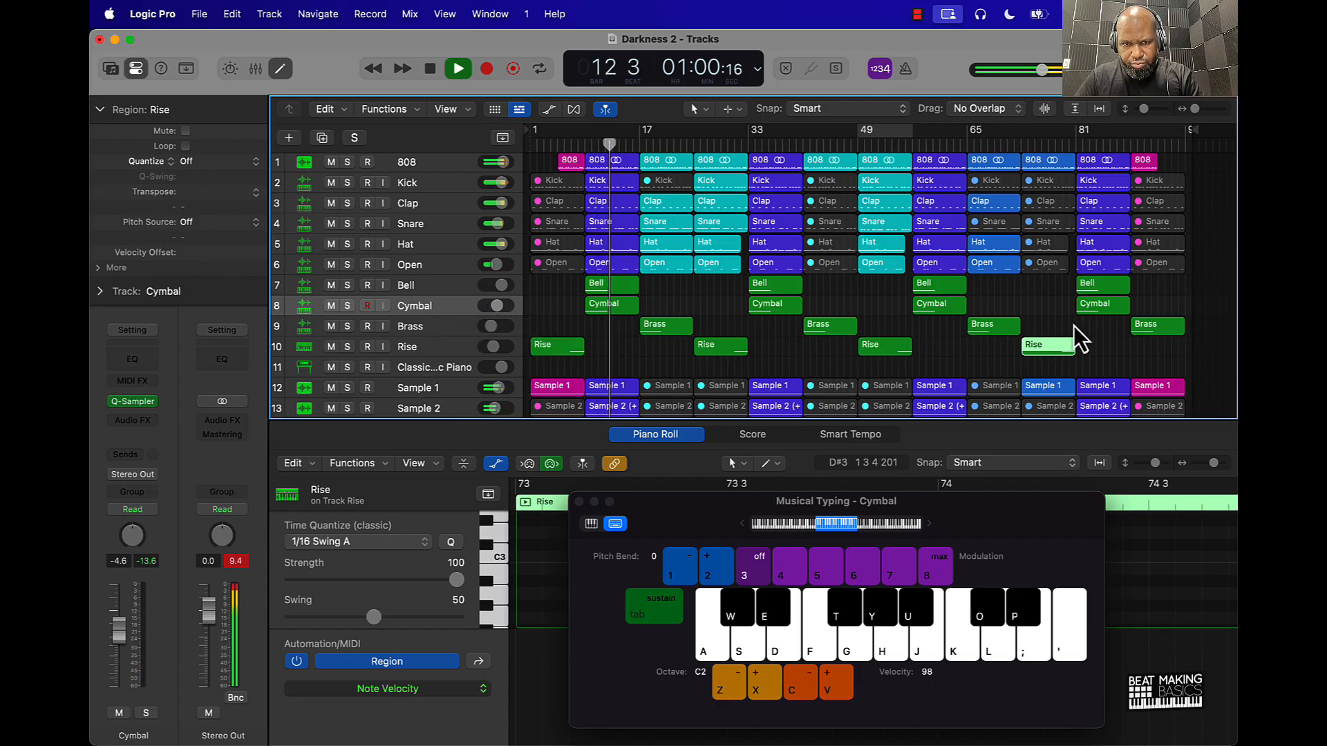
Repeat each of the four Cymbal regions once so a copy directly follows each original
click(599, 306)
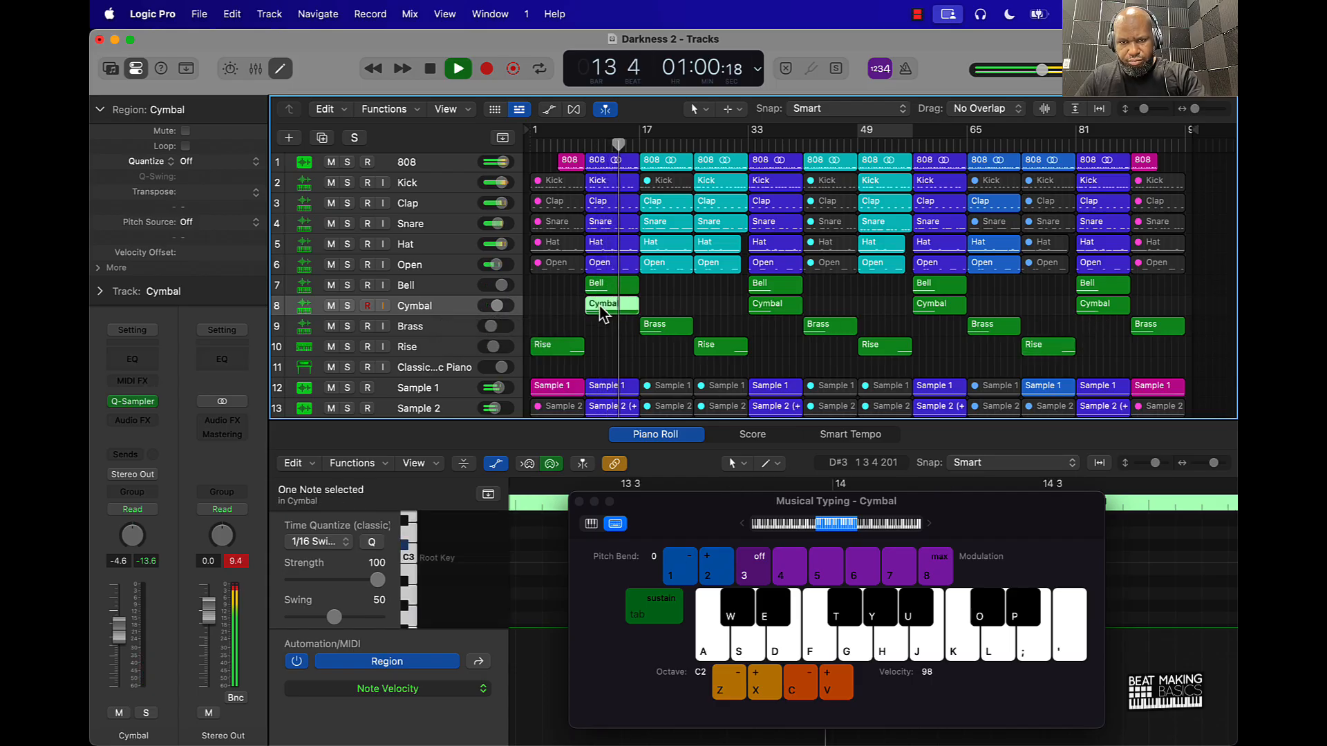
key(super+r)
click(760, 305)
key(super+r)
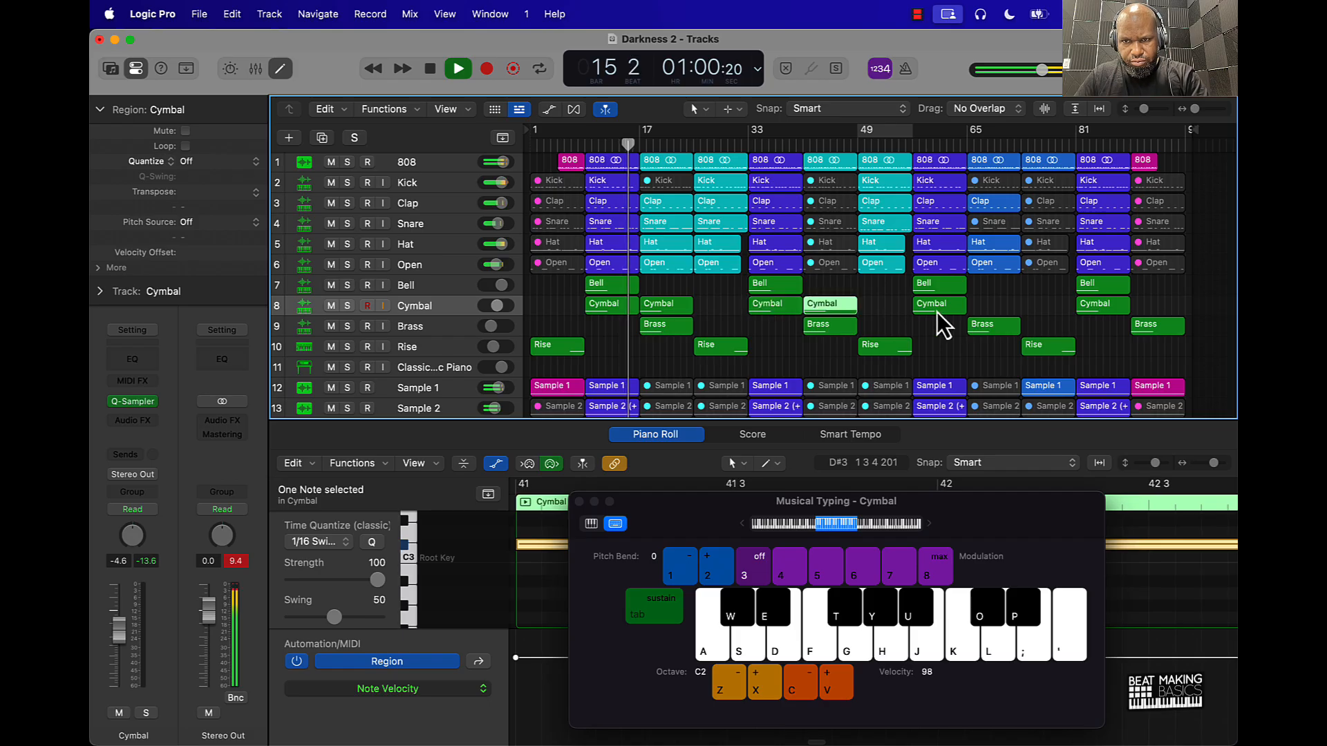
click(937, 307)
key(super+r)
click(1105, 307)
key(super+r)
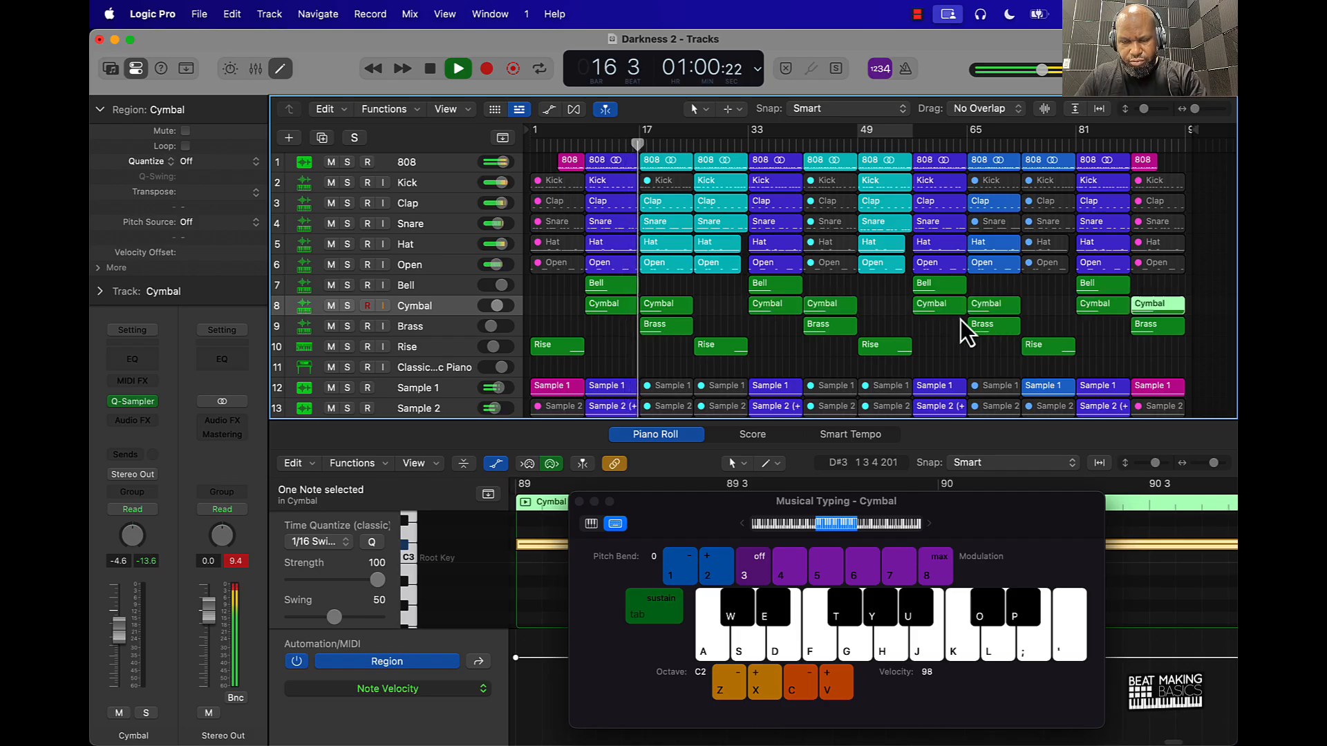
click(720, 305)
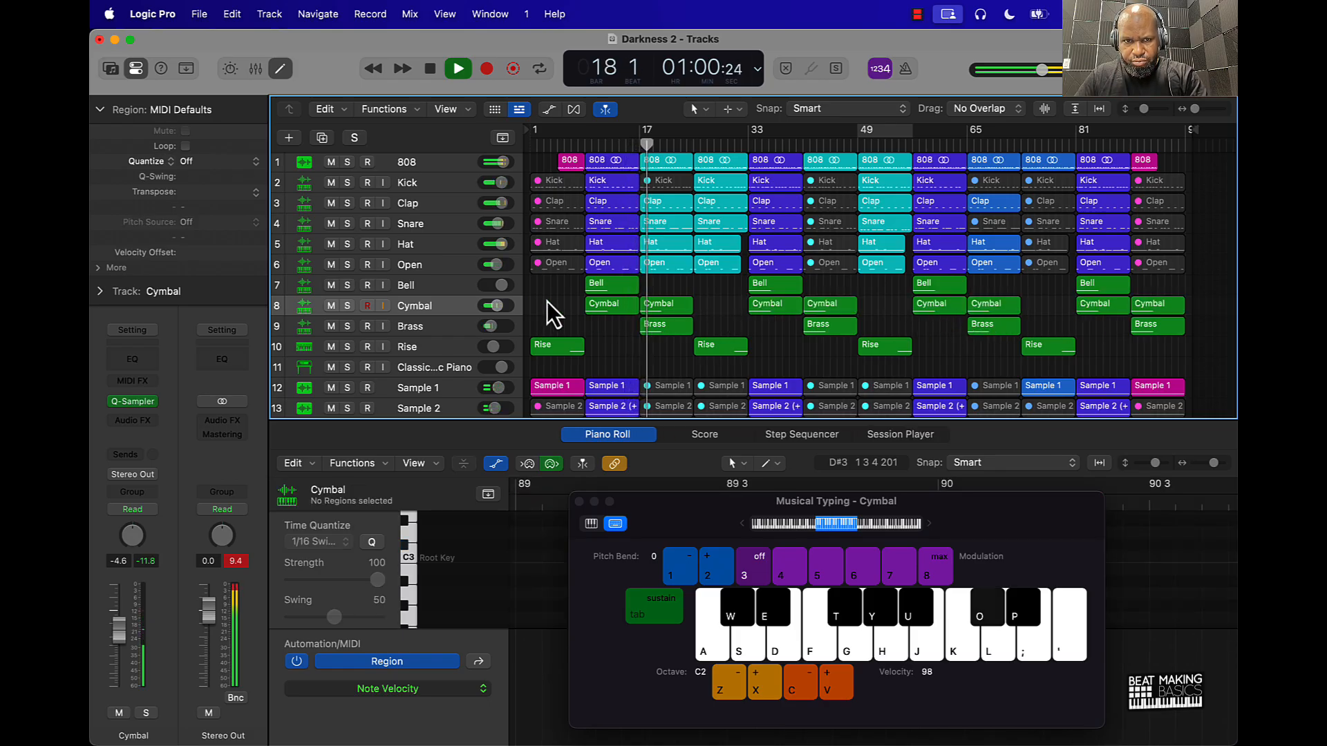
Stop playback, close the Musical Typing keyboard and audition the note in the first Cymbal region
key(space)
key(space)
key(space)
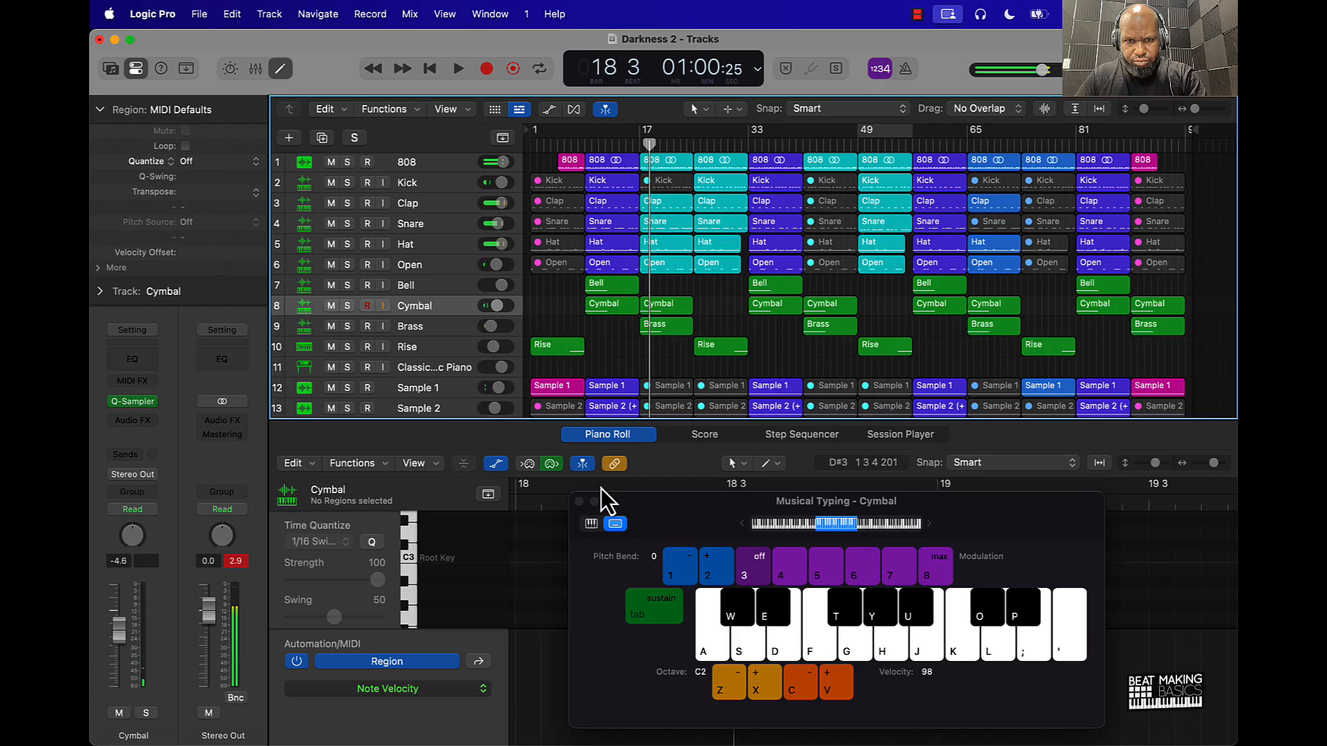
click(579, 501)
click(606, 308)
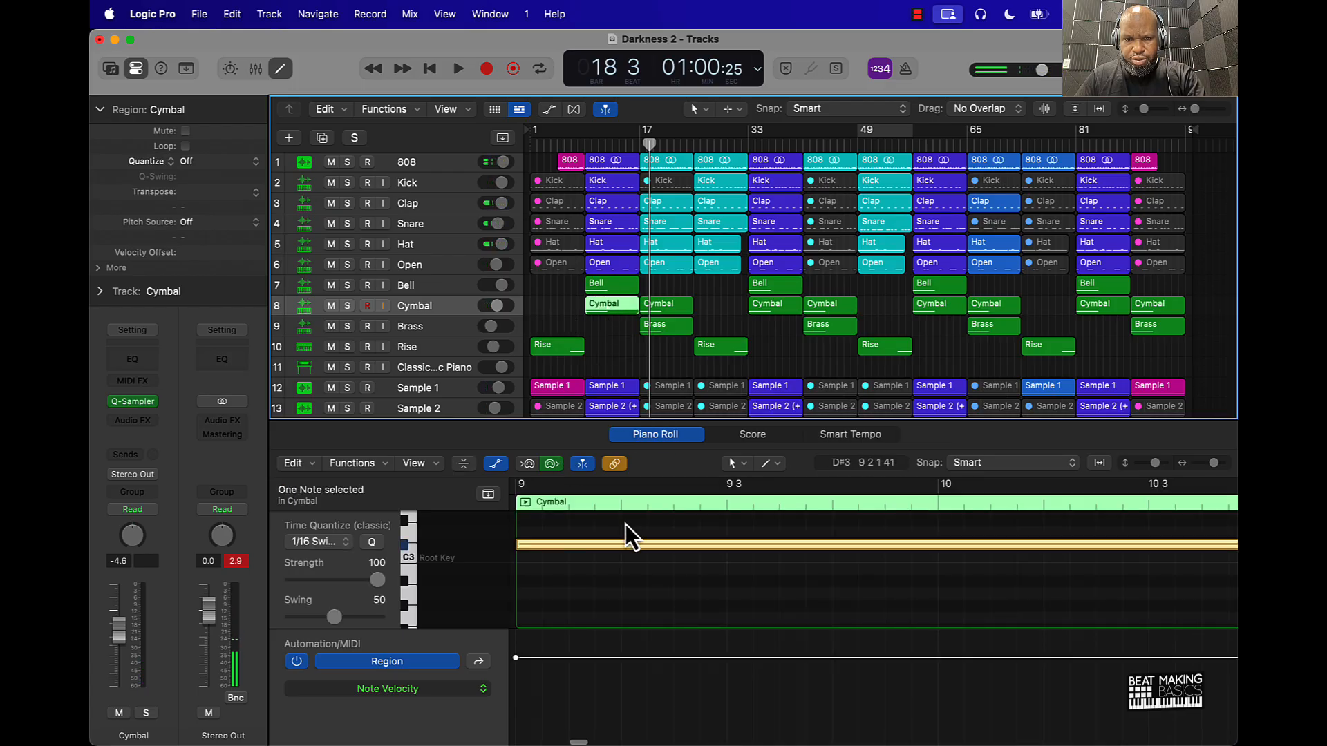
click(587, 545)
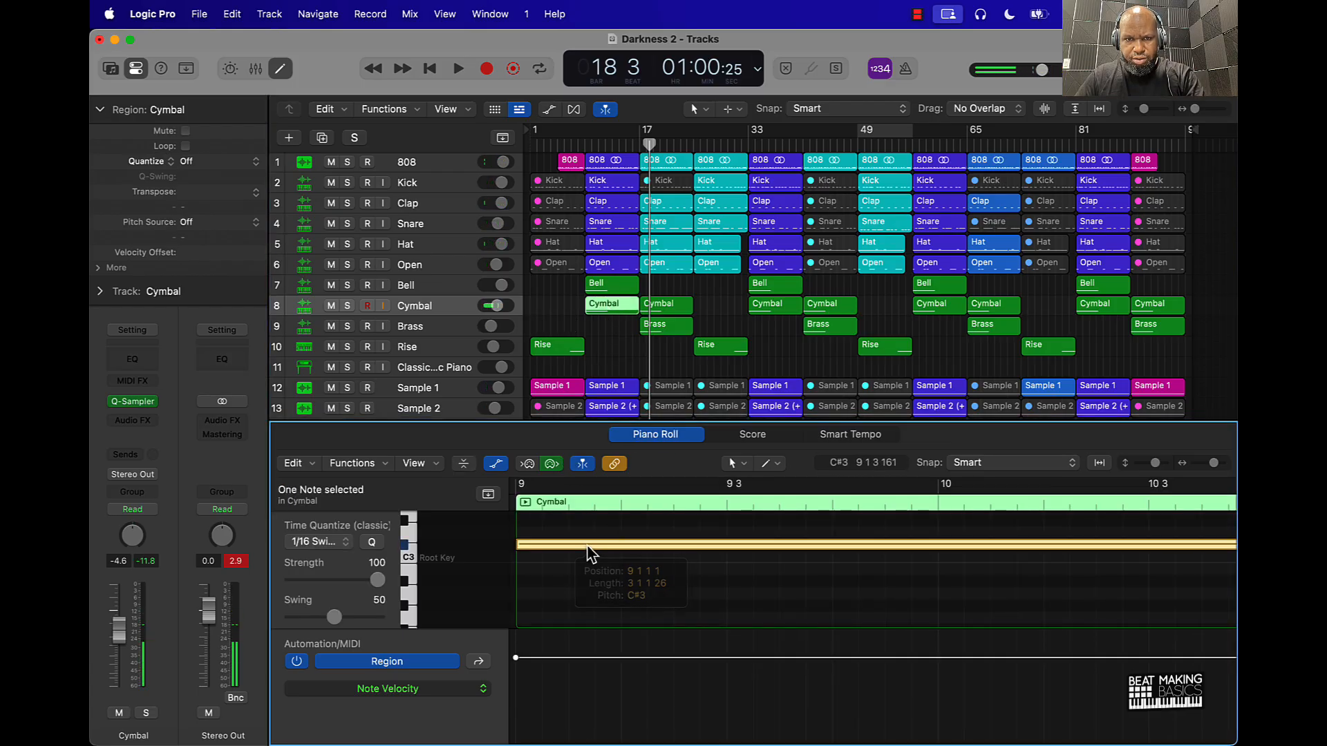
Transpose all Cymbal regions down by 12 semitones and audition the lowered note
click(436, 308)
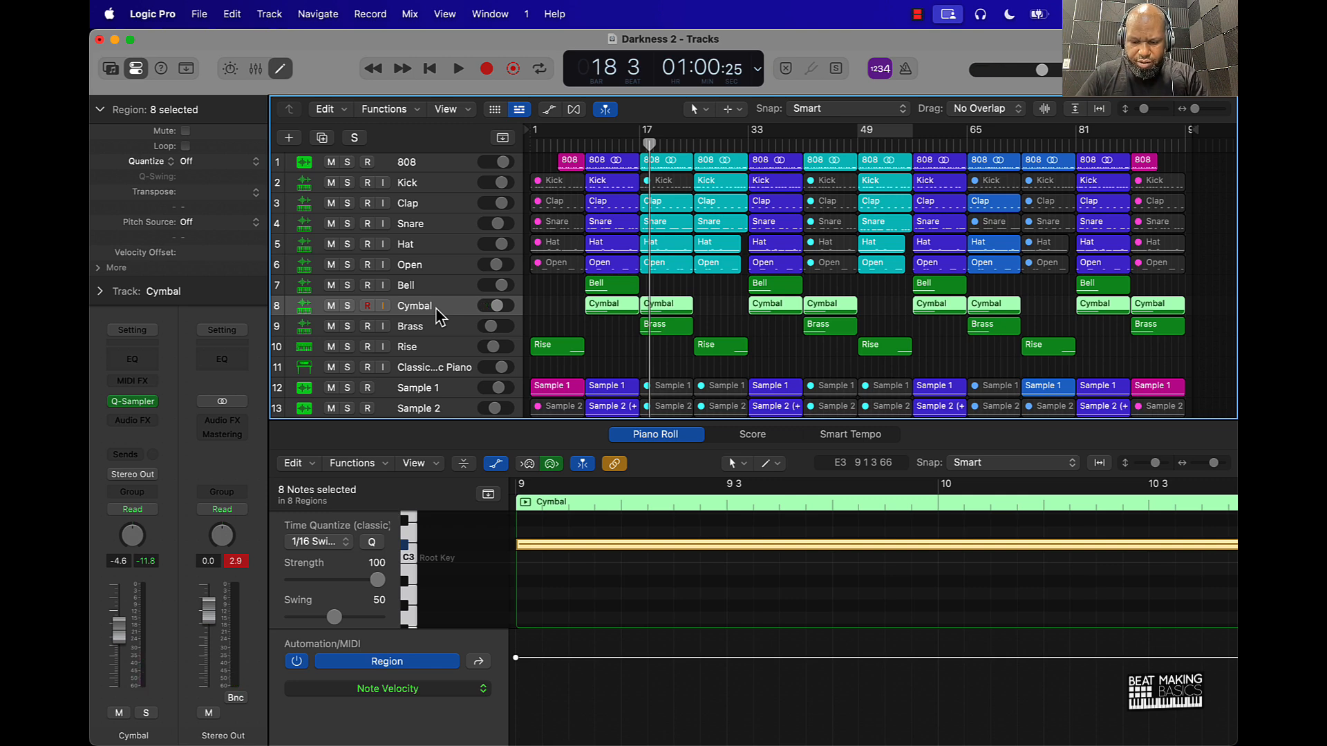
key(alt+shift+Down)
scroll(571, 546, down, 4)
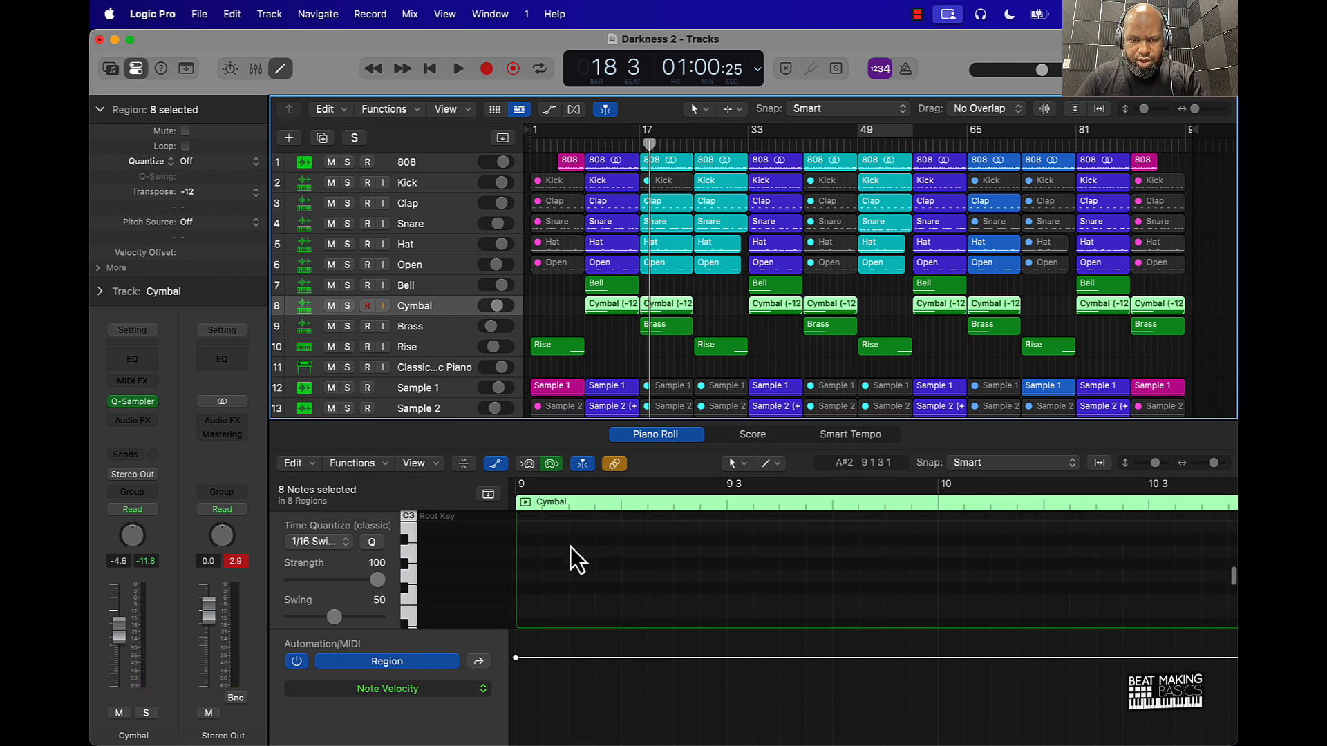
click(573, 524)
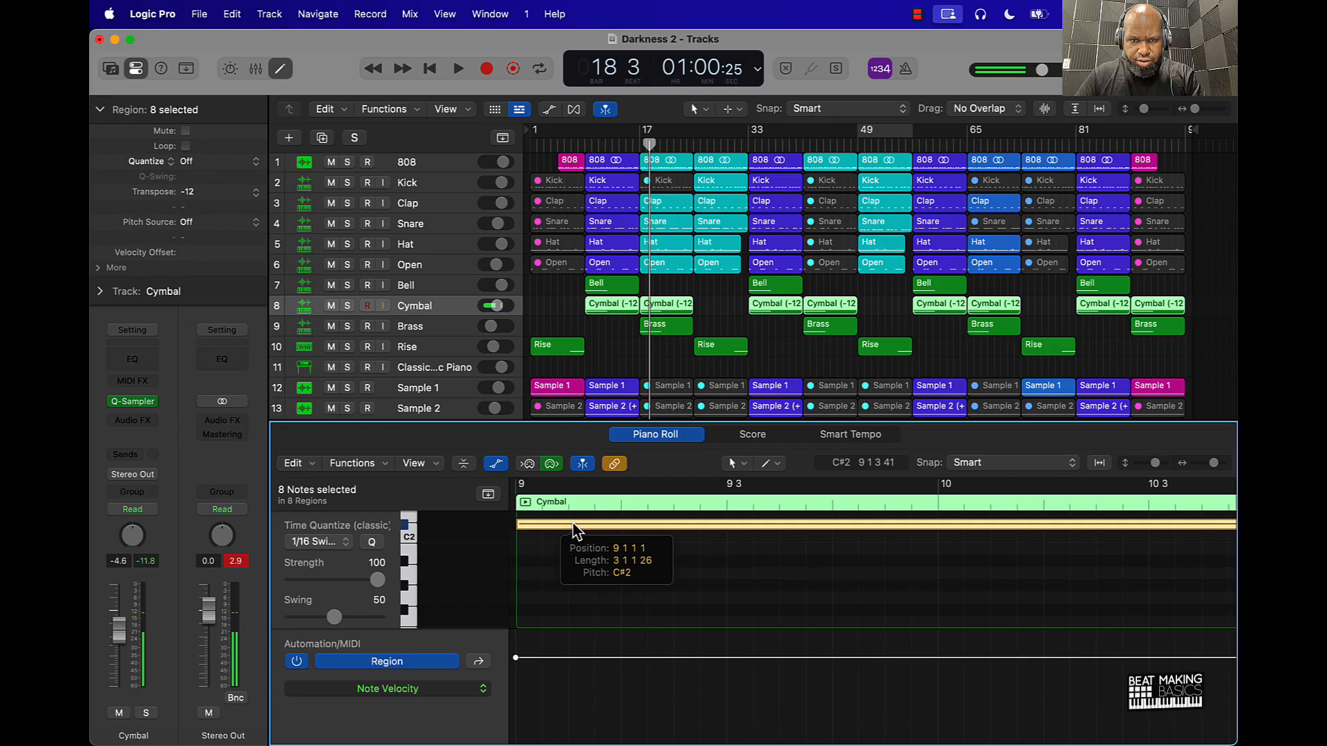
Play the arrangement from about bar 8 to hear the lowered cymbals, then hide the Piano Roll and return to the start
double_click(579, 141)
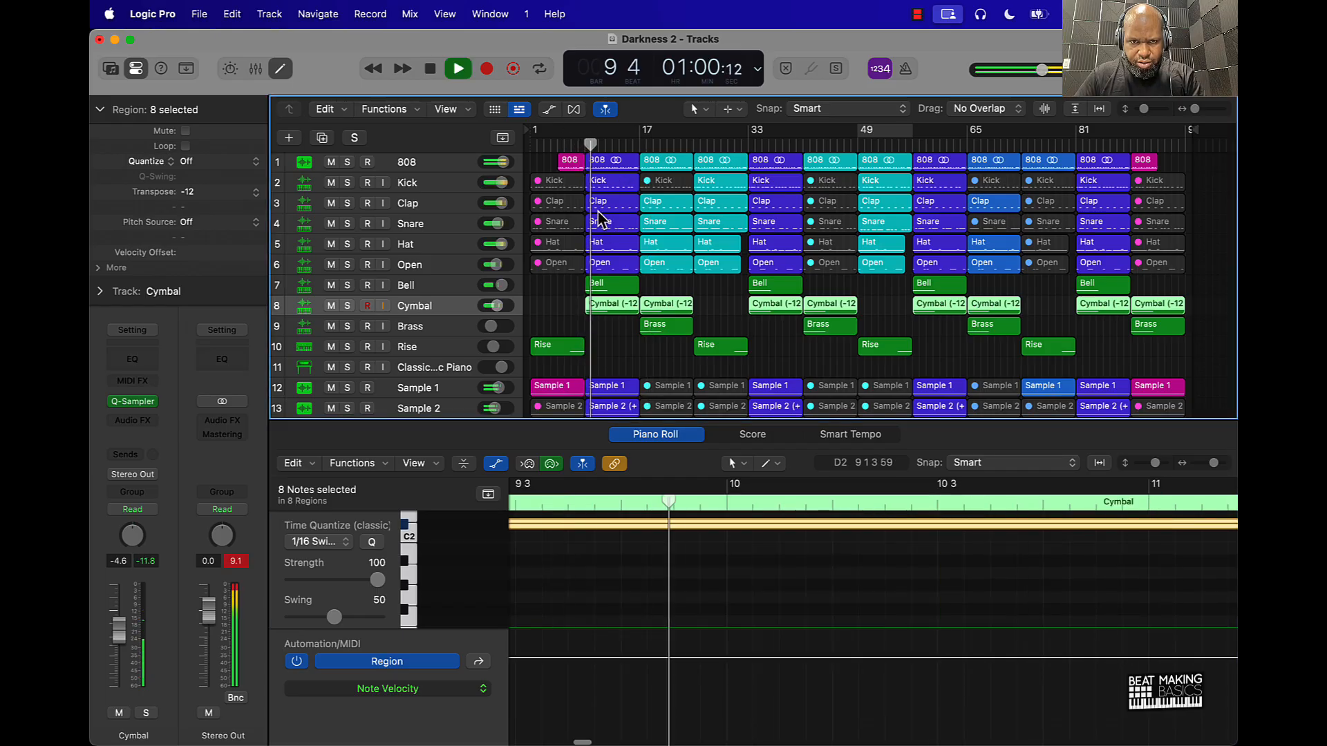
click(562, 304)
scroll(563, 305, down, 2)
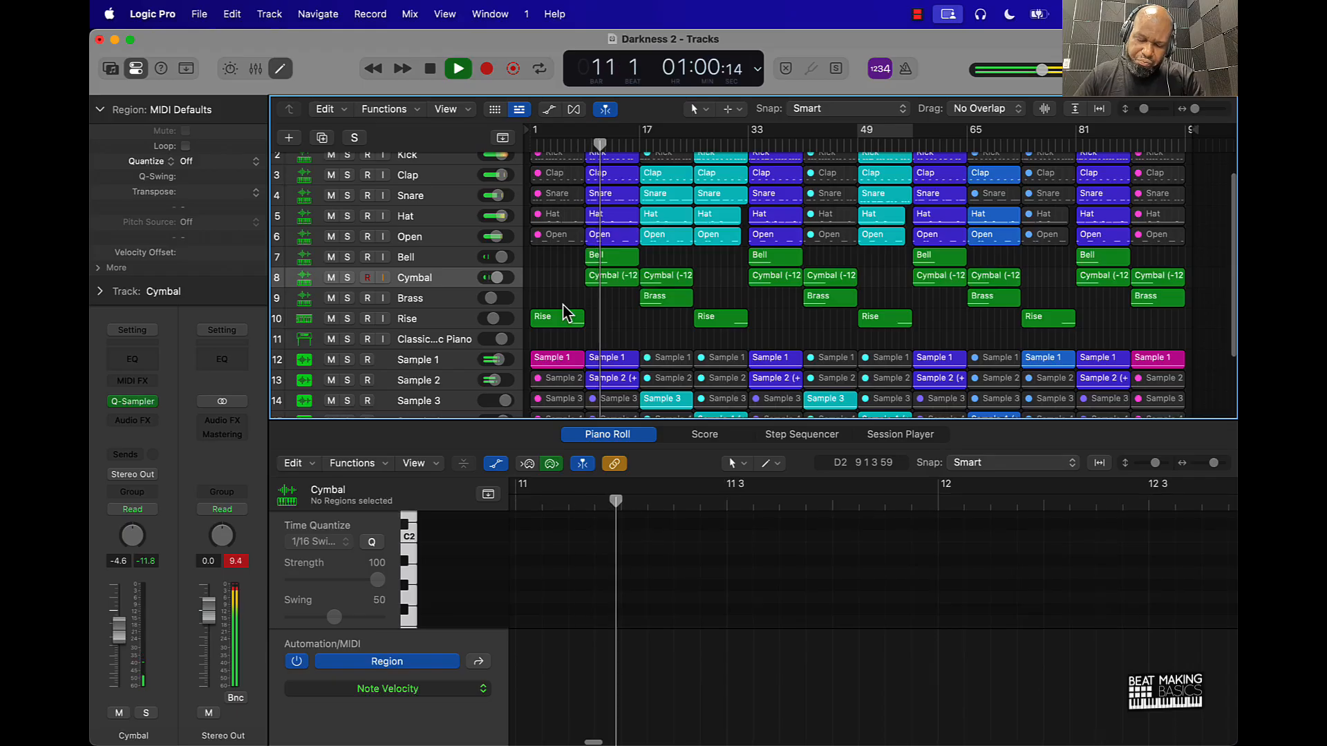
key(space)
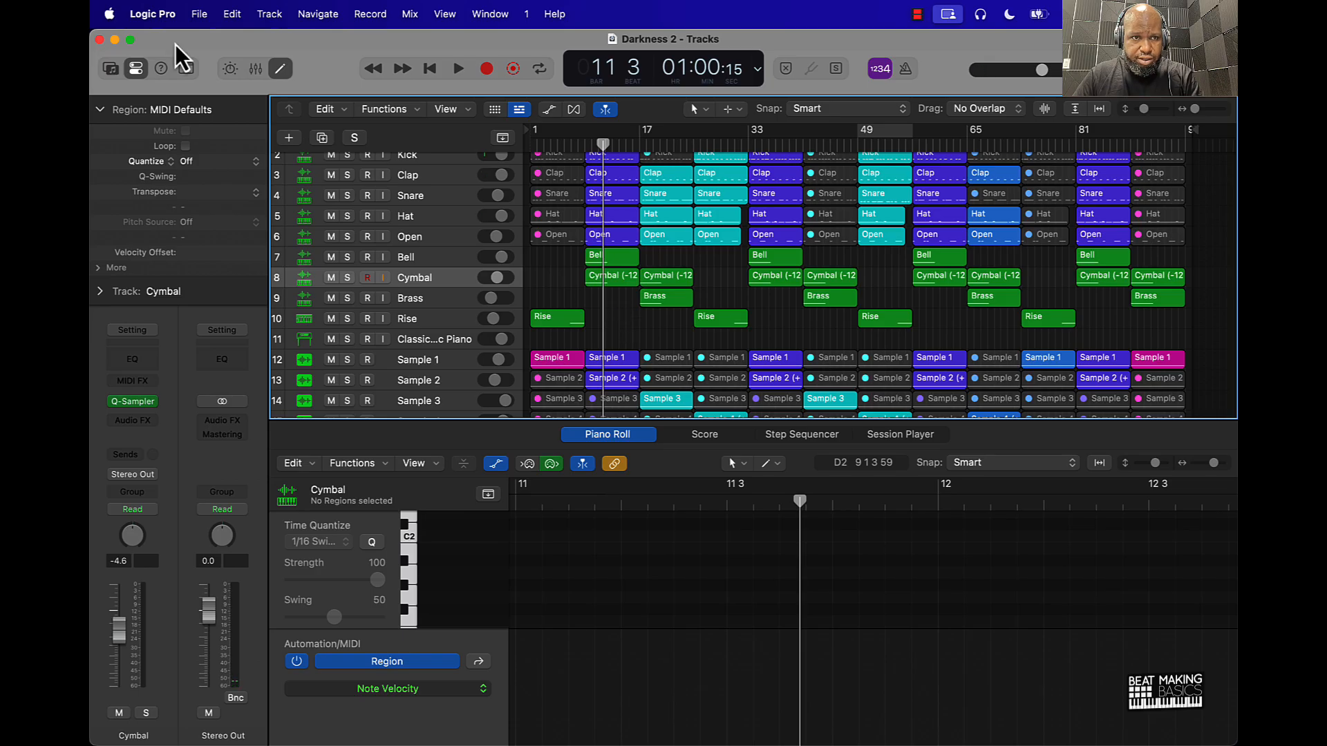
click(289, 70)
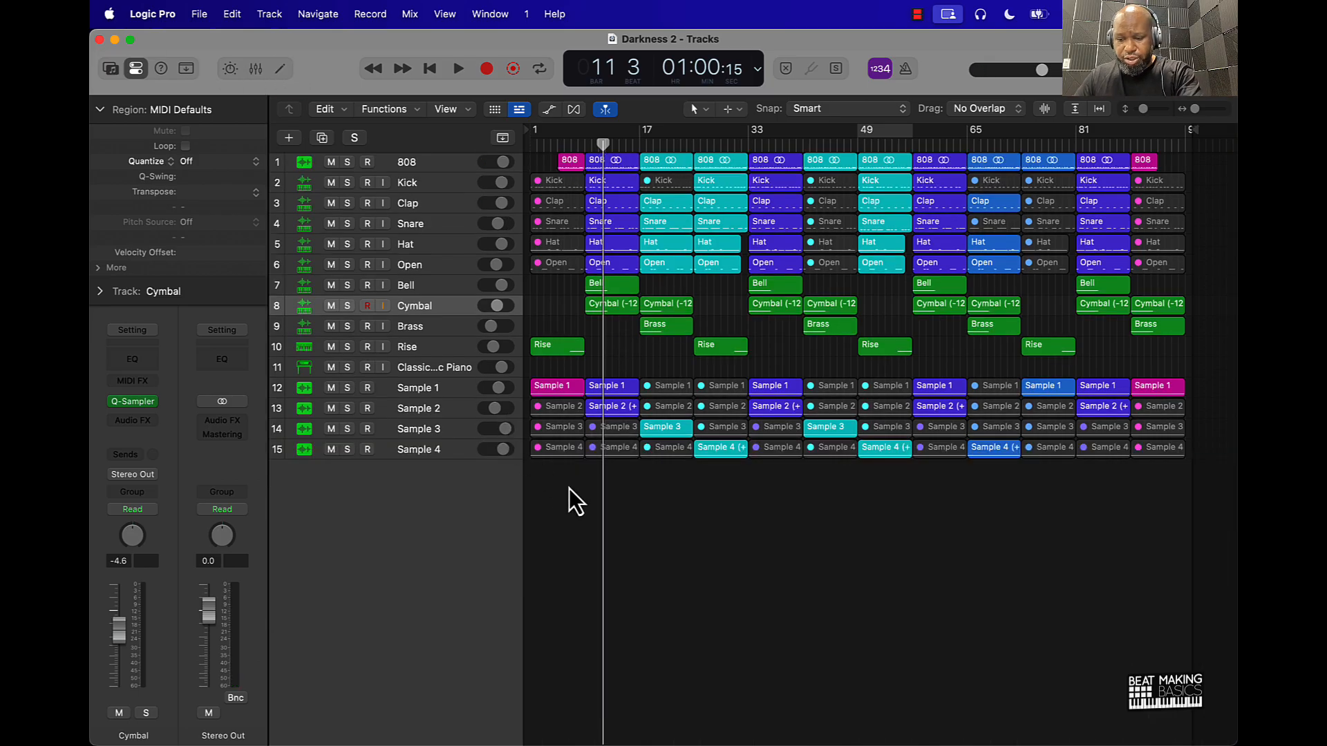
key(Return)
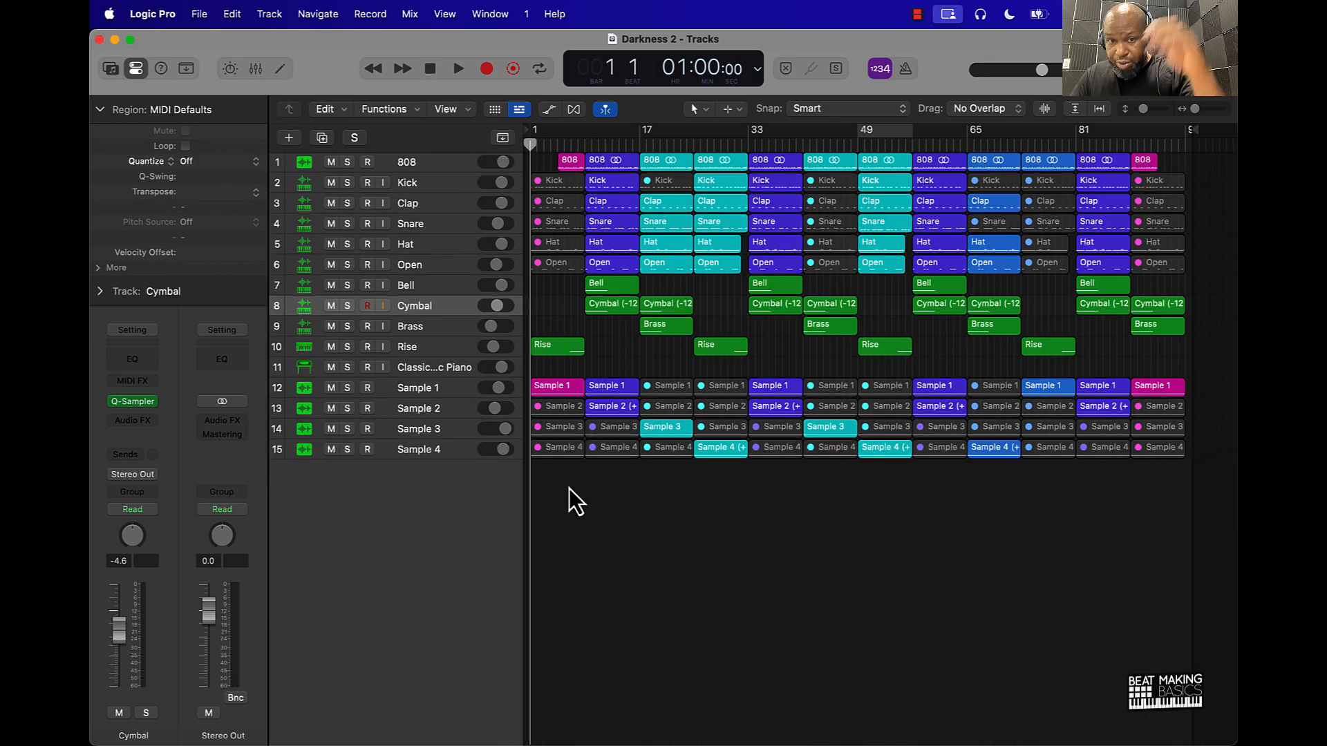
Add one software instrument track with Quick Sampler below the Sample 4 track
click(417, 450)
click(299, 141)
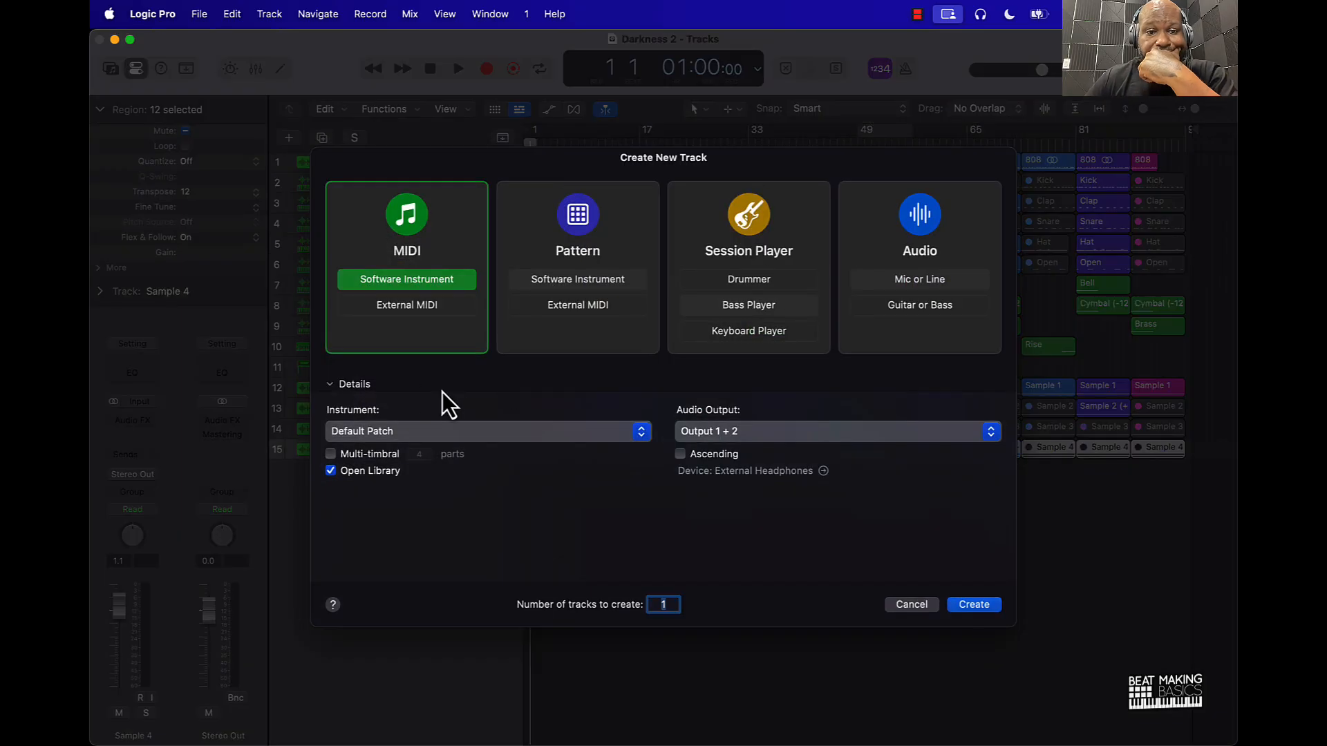
click(411, 435)
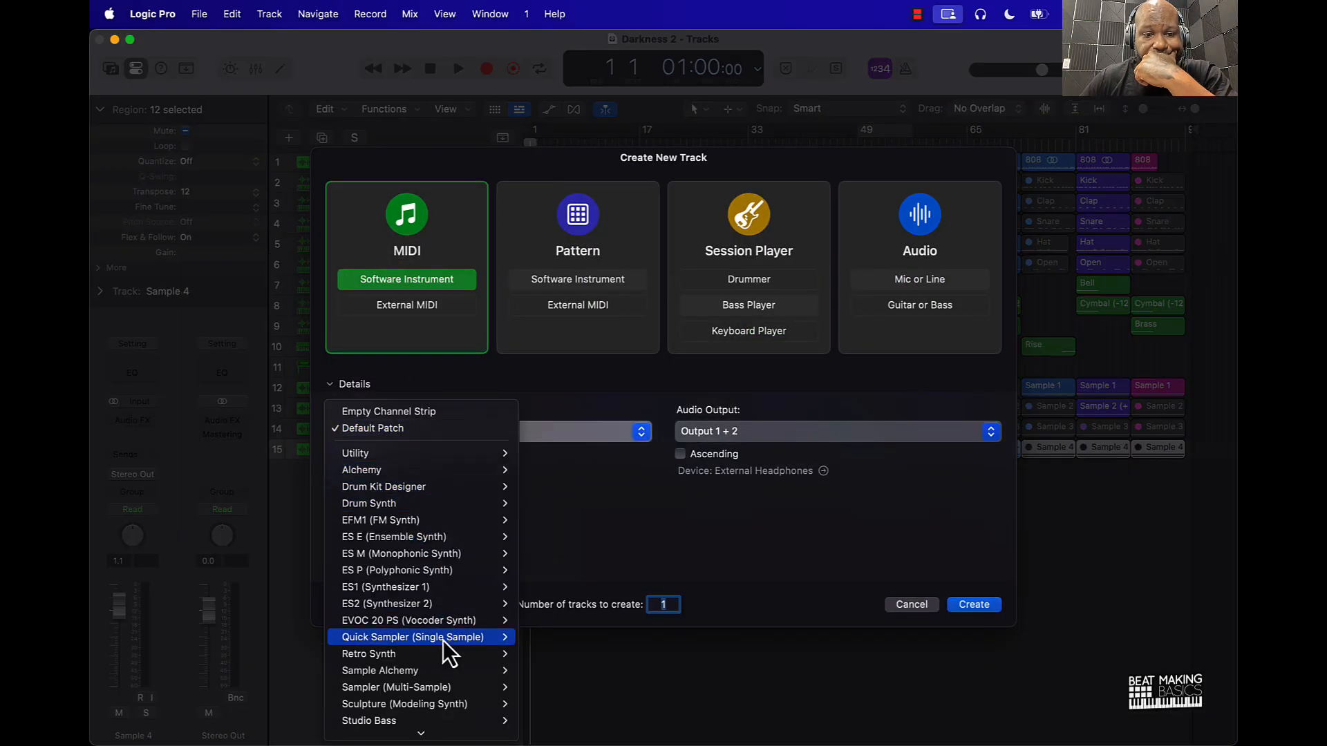
mouse_move(443, 637)
click(973, 608)
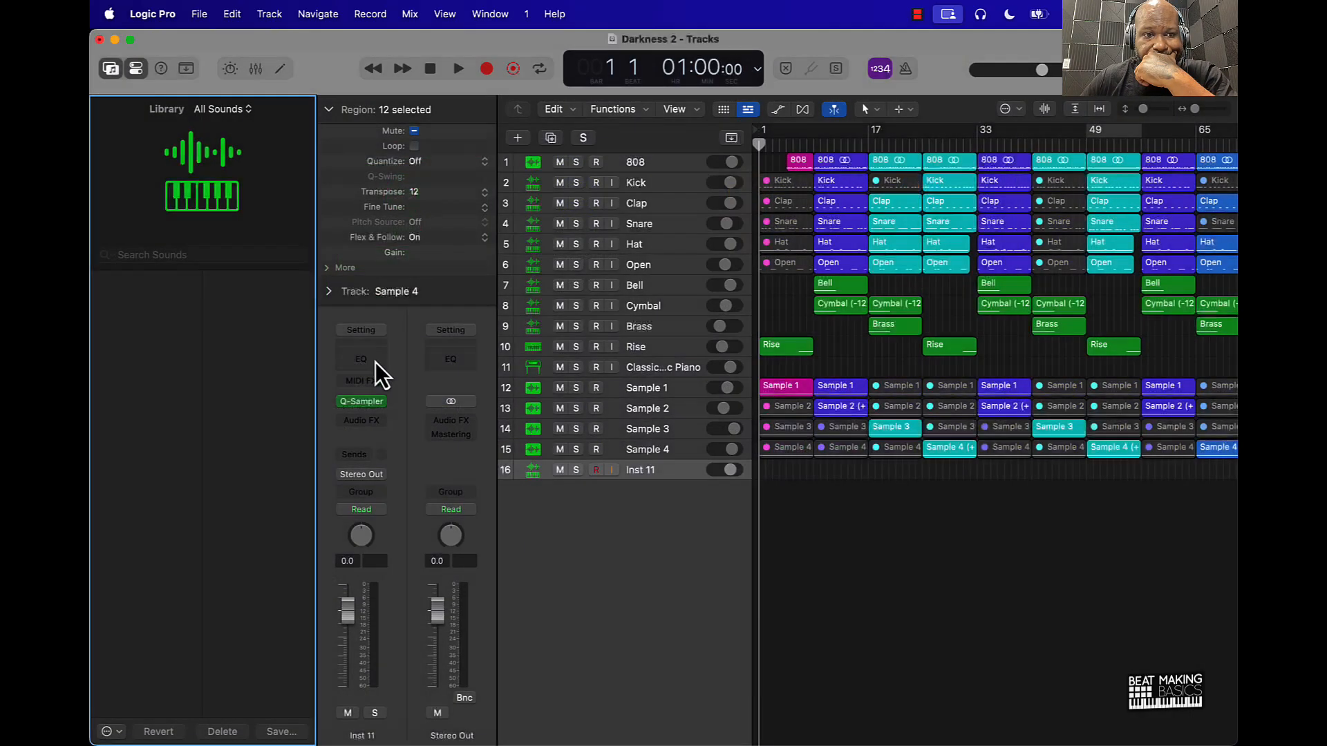
Load the Ukiah Beats Simple Tag preset on the new track and lower its volume to -9.2 dB
scroll(155, 553, down, 10)
scroll(155, 552, down, 15)
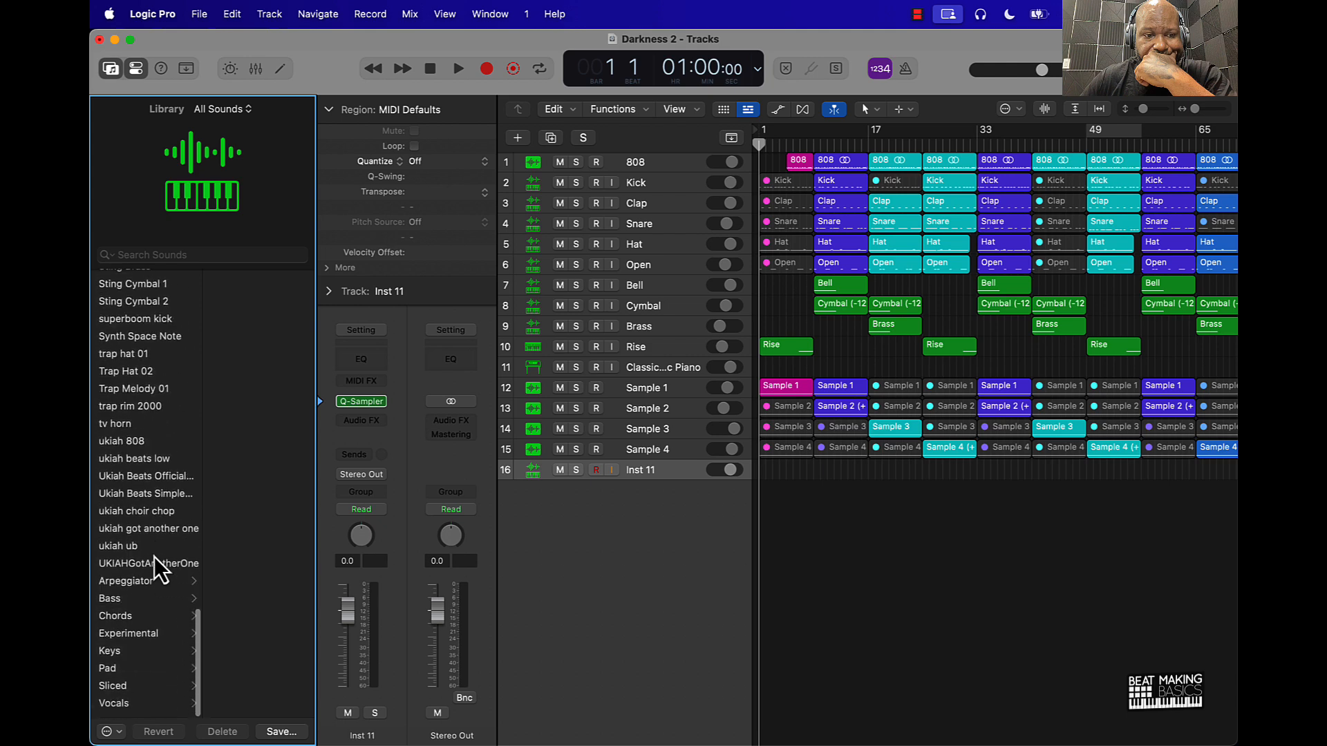
click(157, 499)
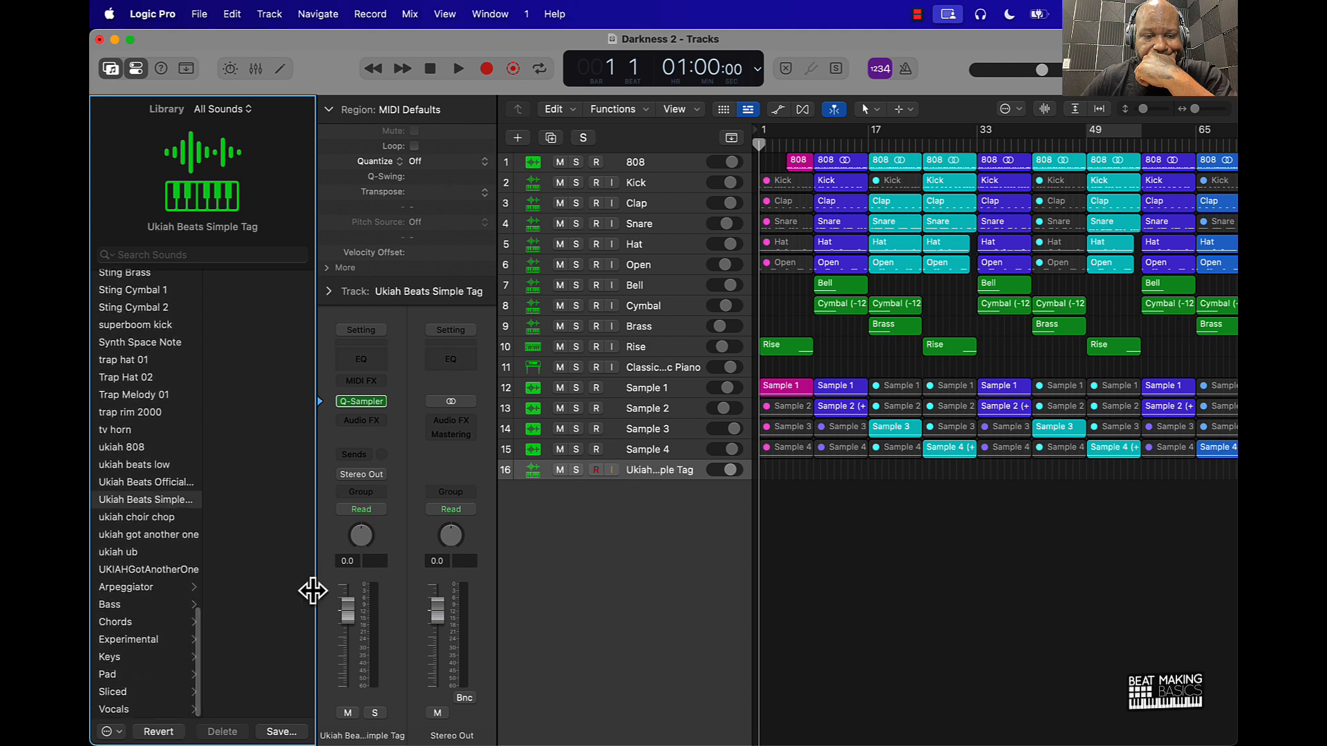
drag(348, 610, 348, 644)
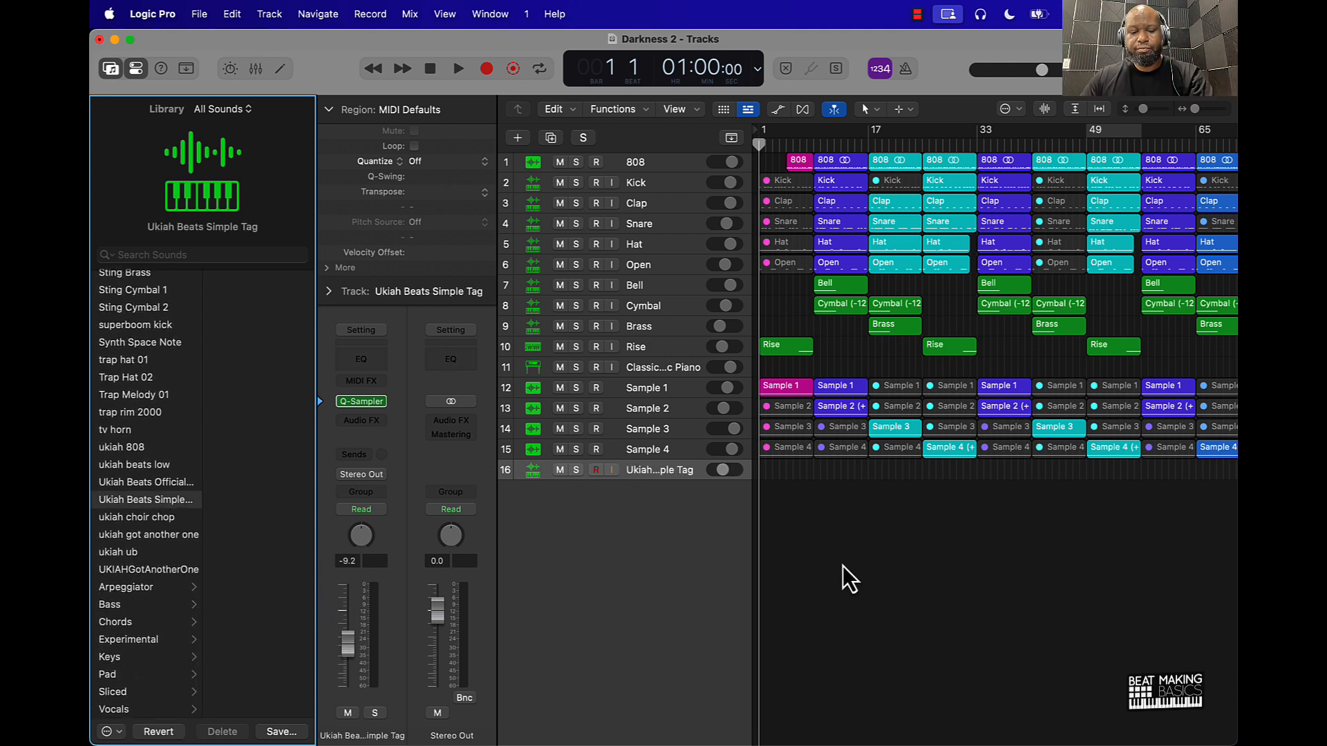
Record the producer tag near the start of the song with Musical Typing, then stop and close the keyboard
key(super+k)
key(k)
key(r)
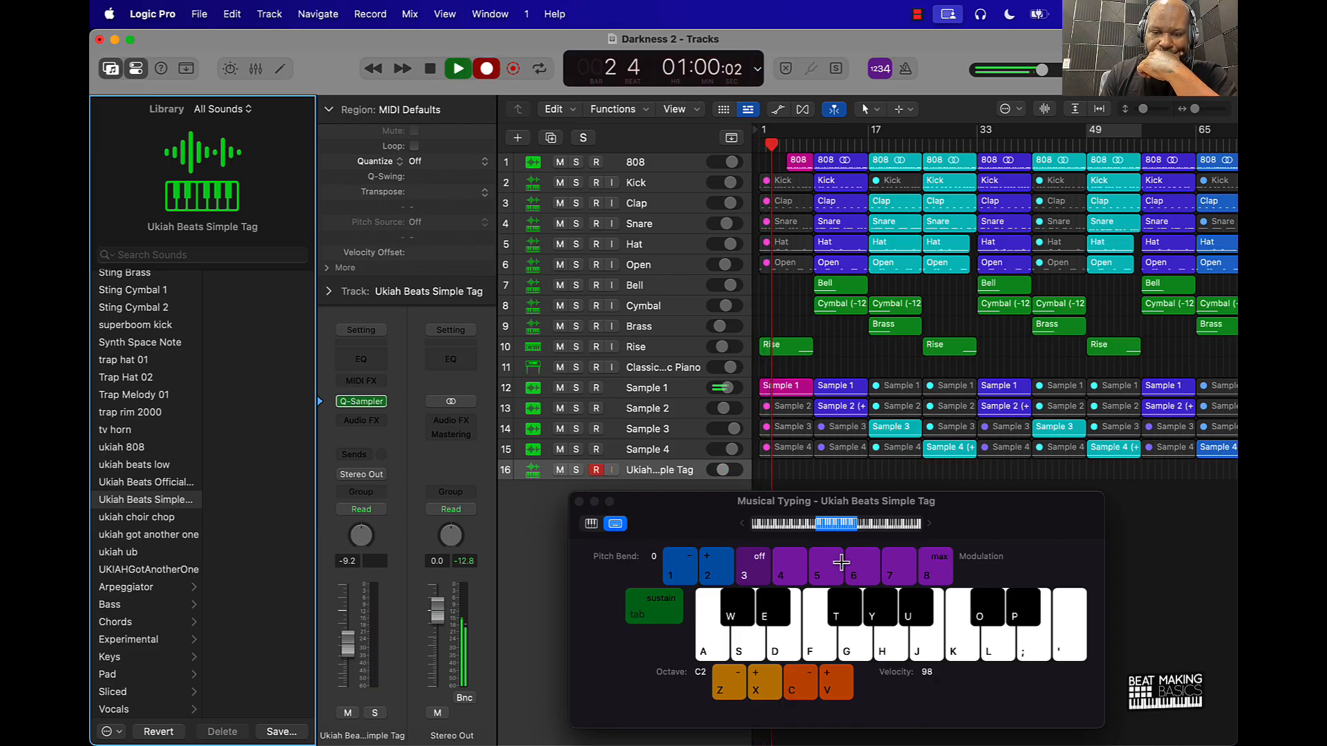
key(k)
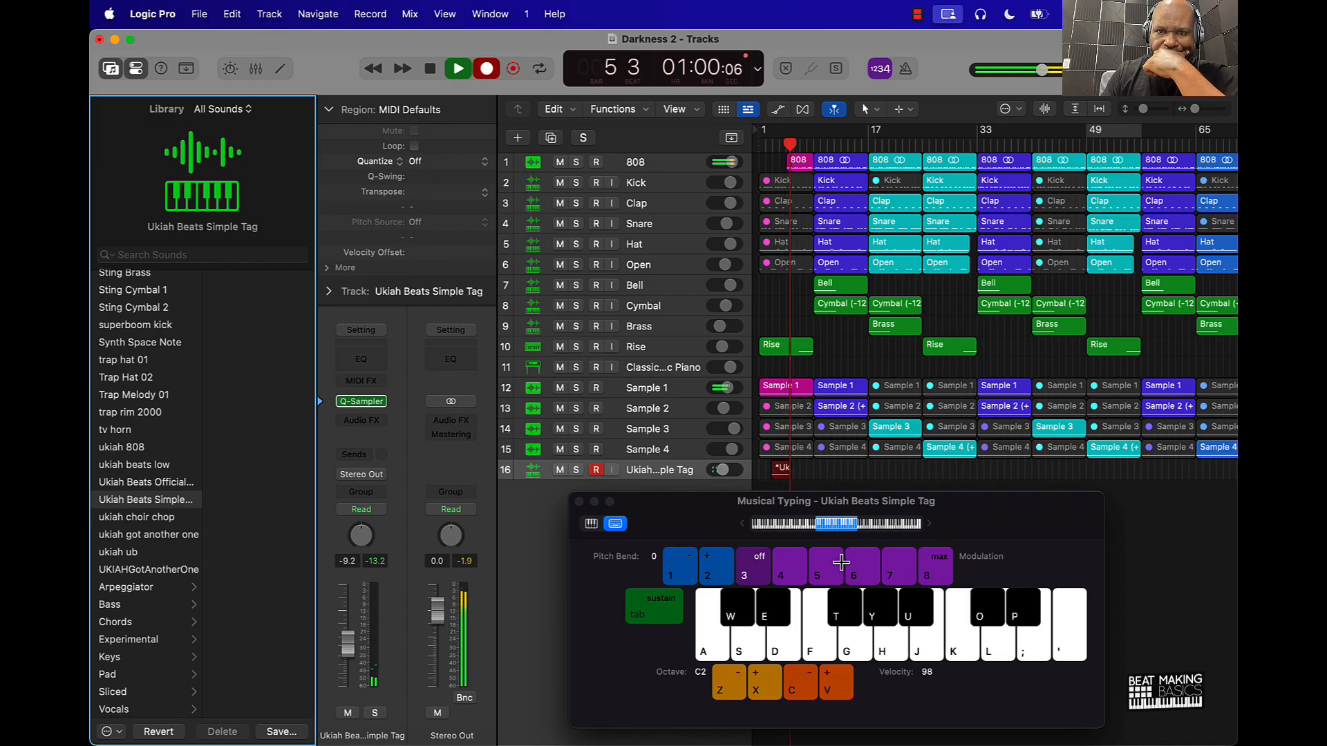
click(466, 72)
click(466, 70)
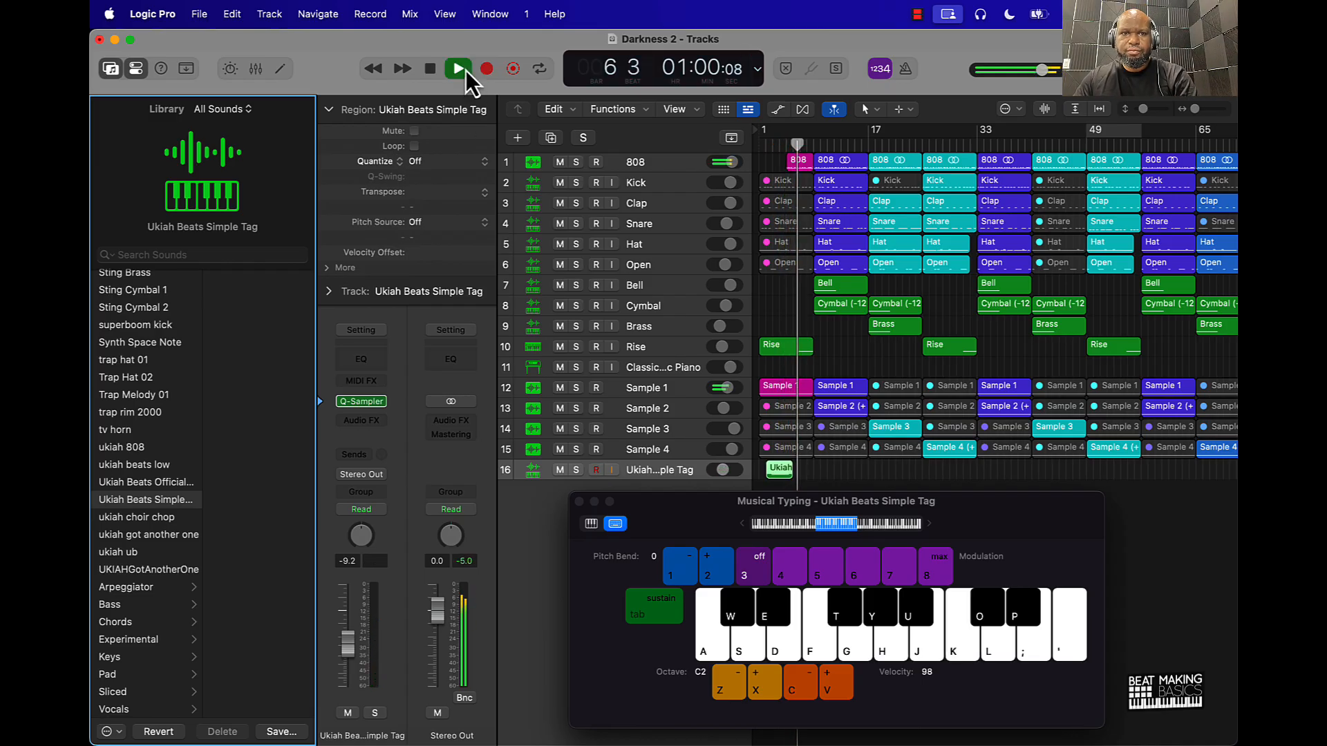
click(466, 70)
click(579, 502)
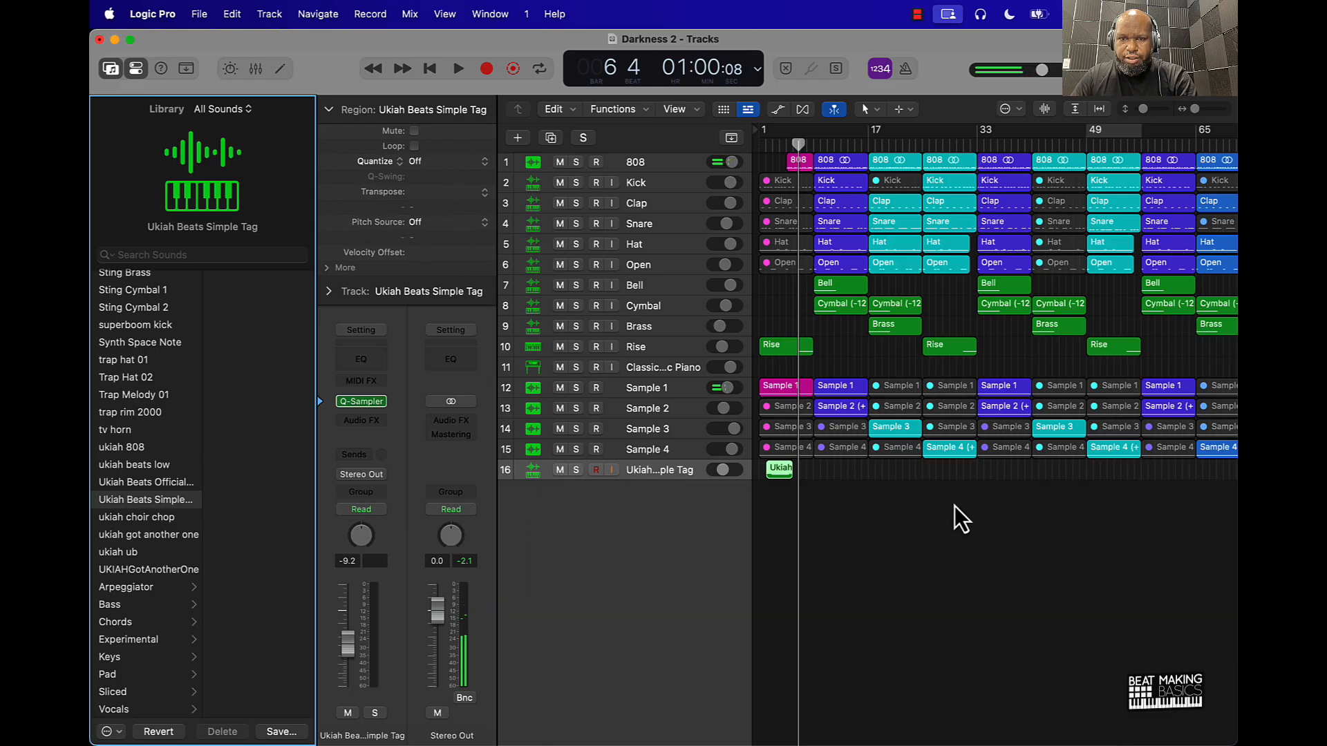
Deselect the recorded tag region and enlarge the tracks vertically in the arrangement
click(955, 508)
key(super+Down)
key(super+Down)
key(super+Down)
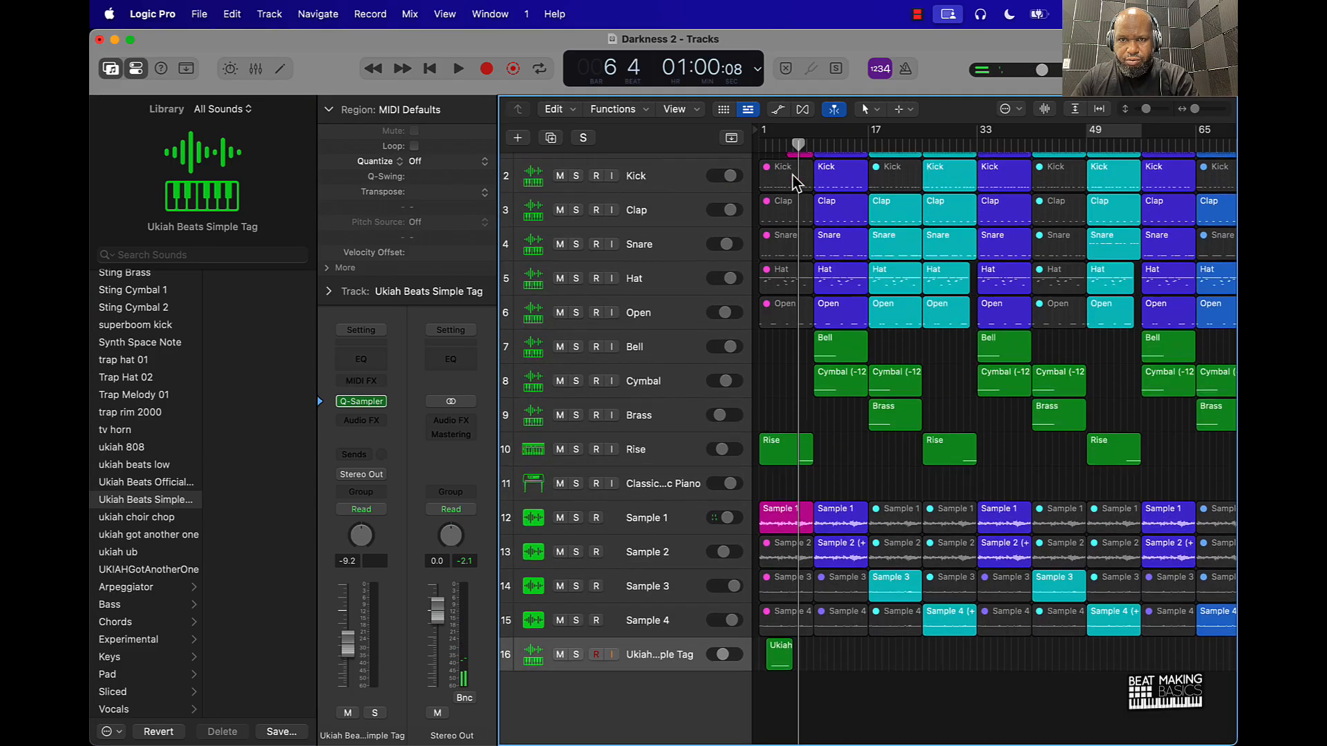
Select the first 808 region at bar 5 and try the Fade tool on its start edge
key(super+Right)
key(super+Right)
key(super+Right)
key(super+Right)
scroll(798, 187, up, 5)
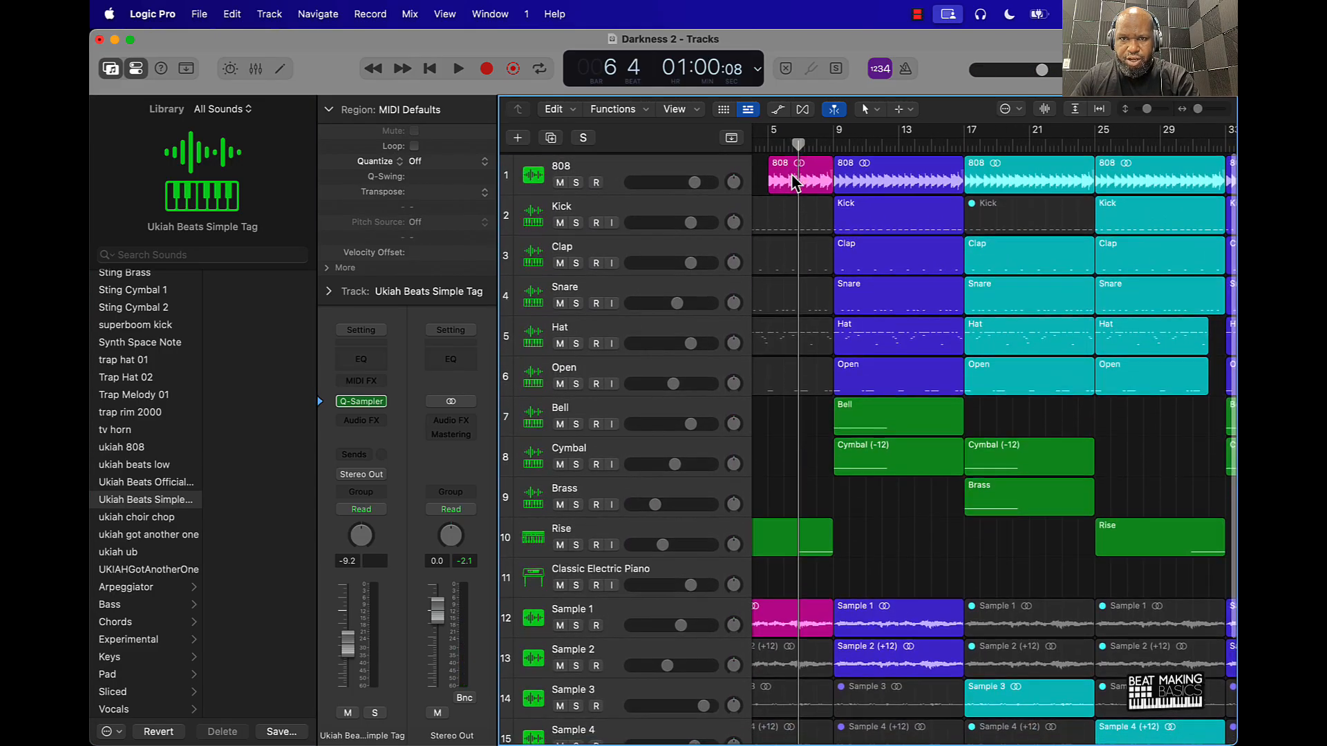
click(648, 177)
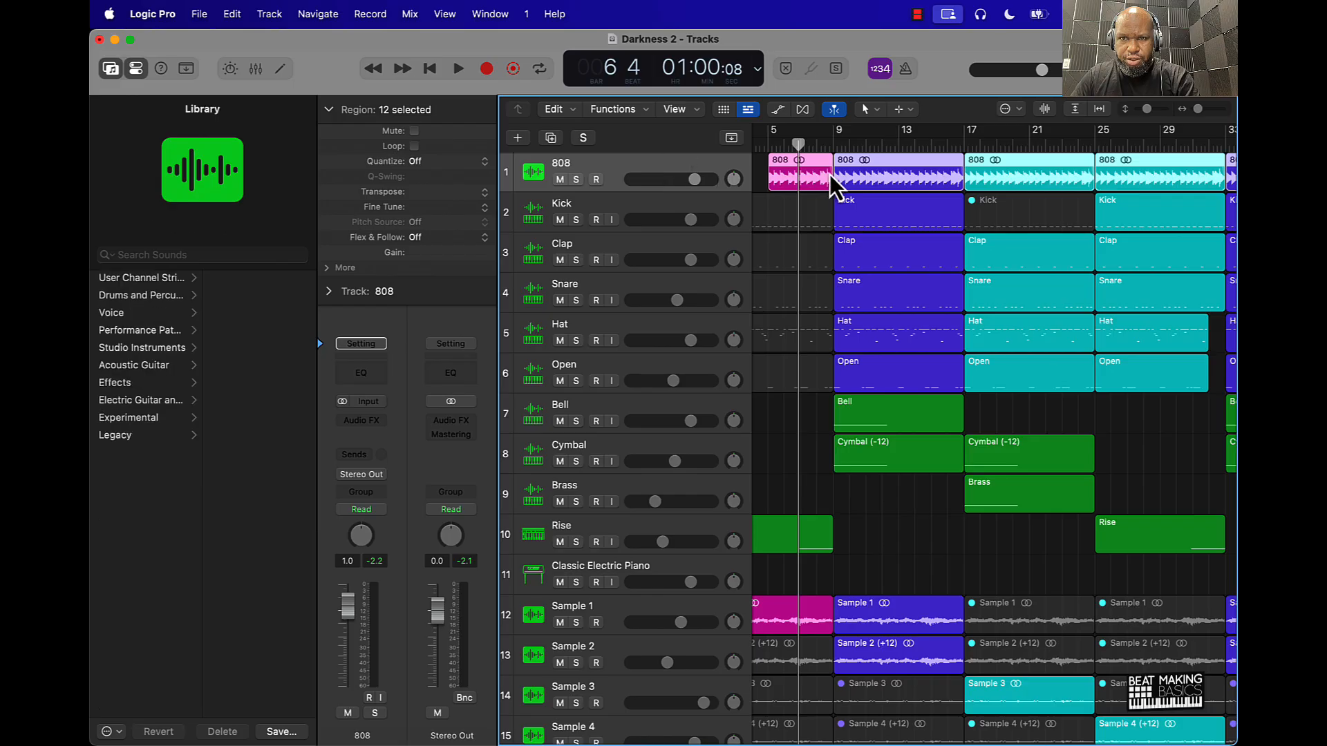
click(762, 170)
scroll(767, 170, left, 1)
click(783, 179)
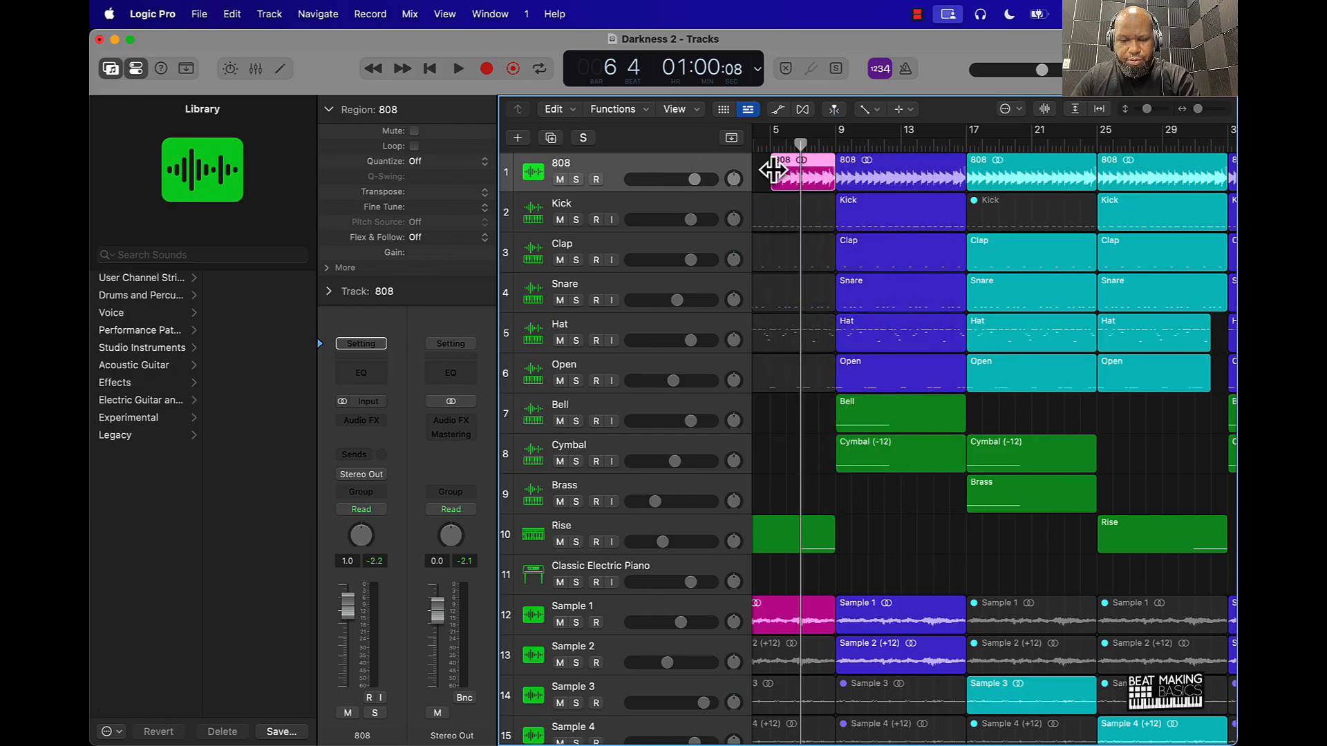
key(t)
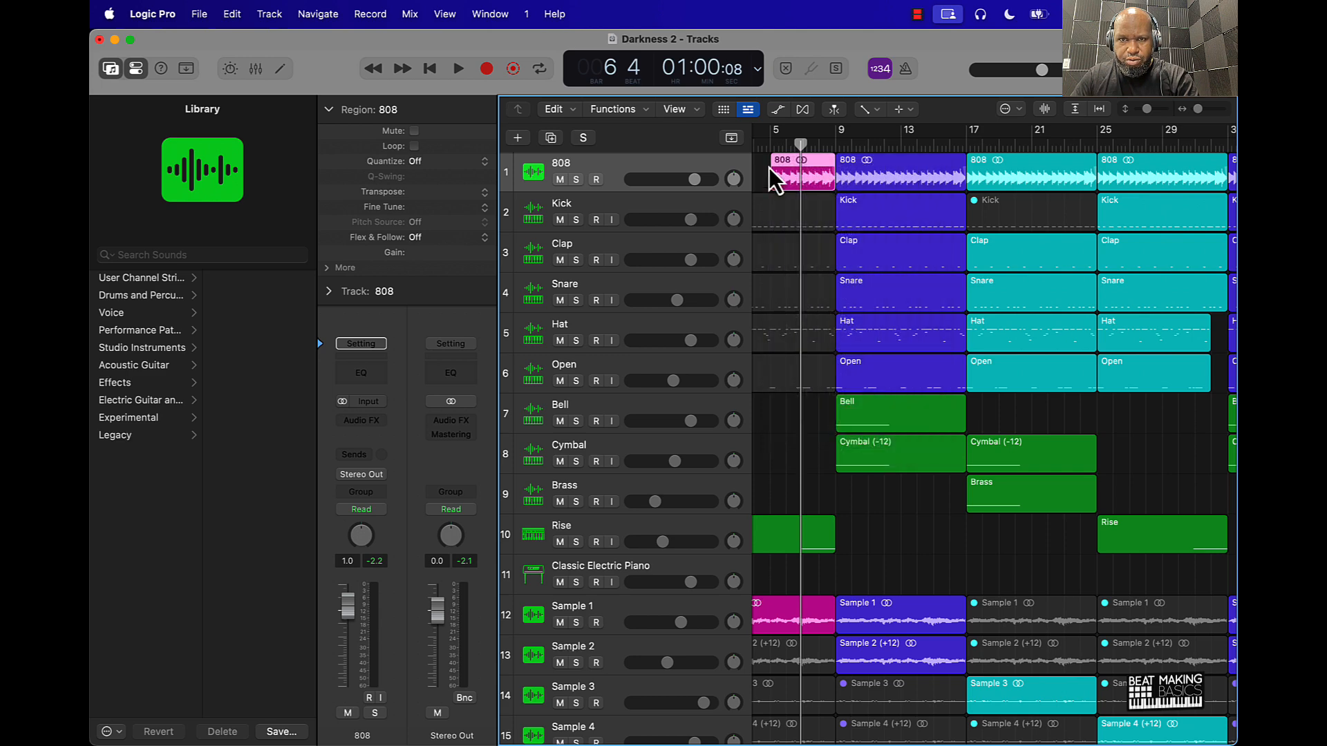
Work closely on the first 808 region's start at bar 5 with the Fade tool, then play that passage
click(775, 170)
scroll(769, 170, up, 5)
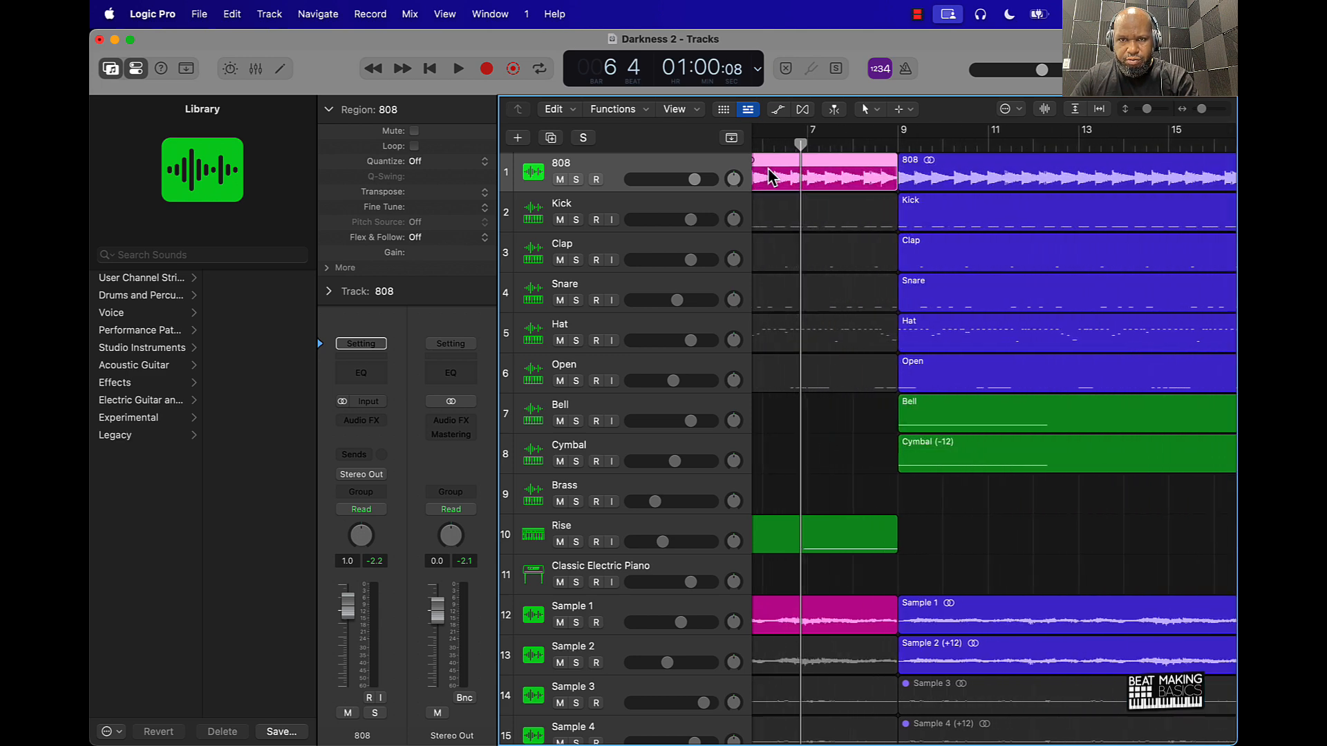
scroll(768, 170, left, 8)
scroll(768, 170, right, 2)
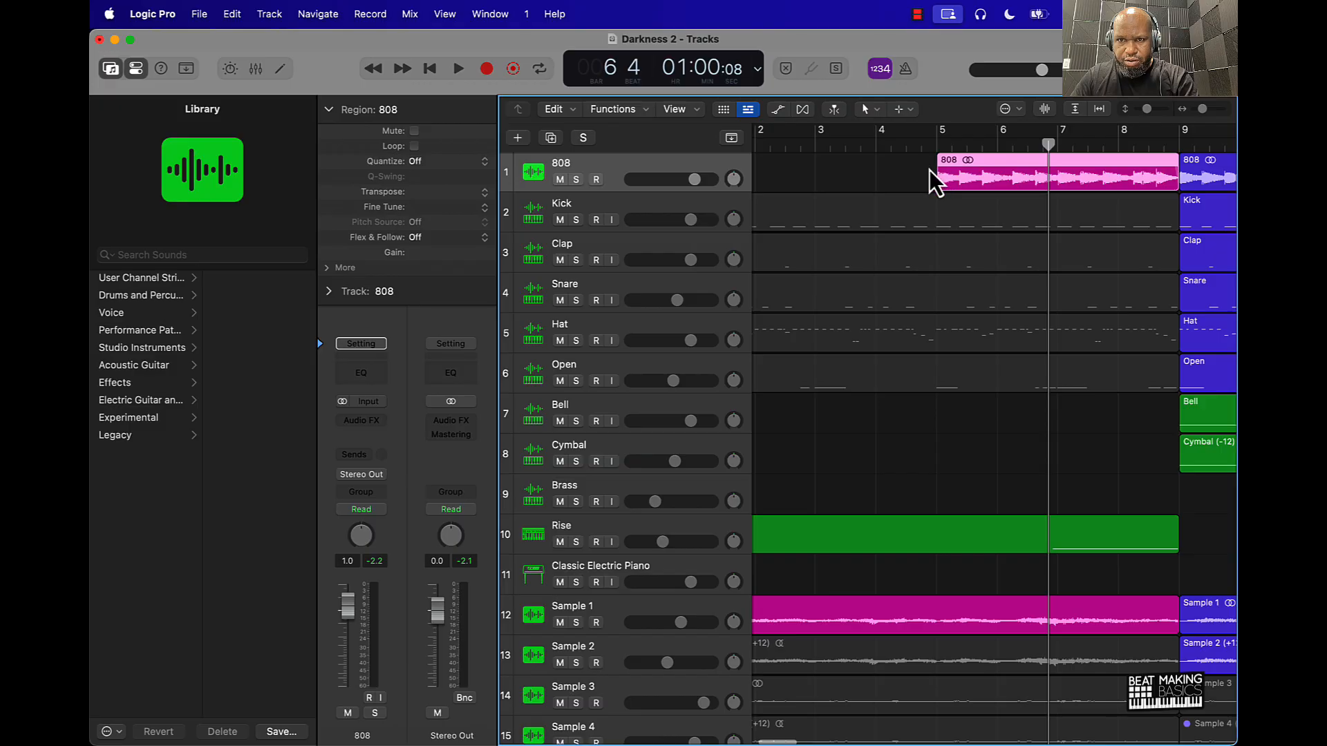
scroll(925, 173, up, 5)
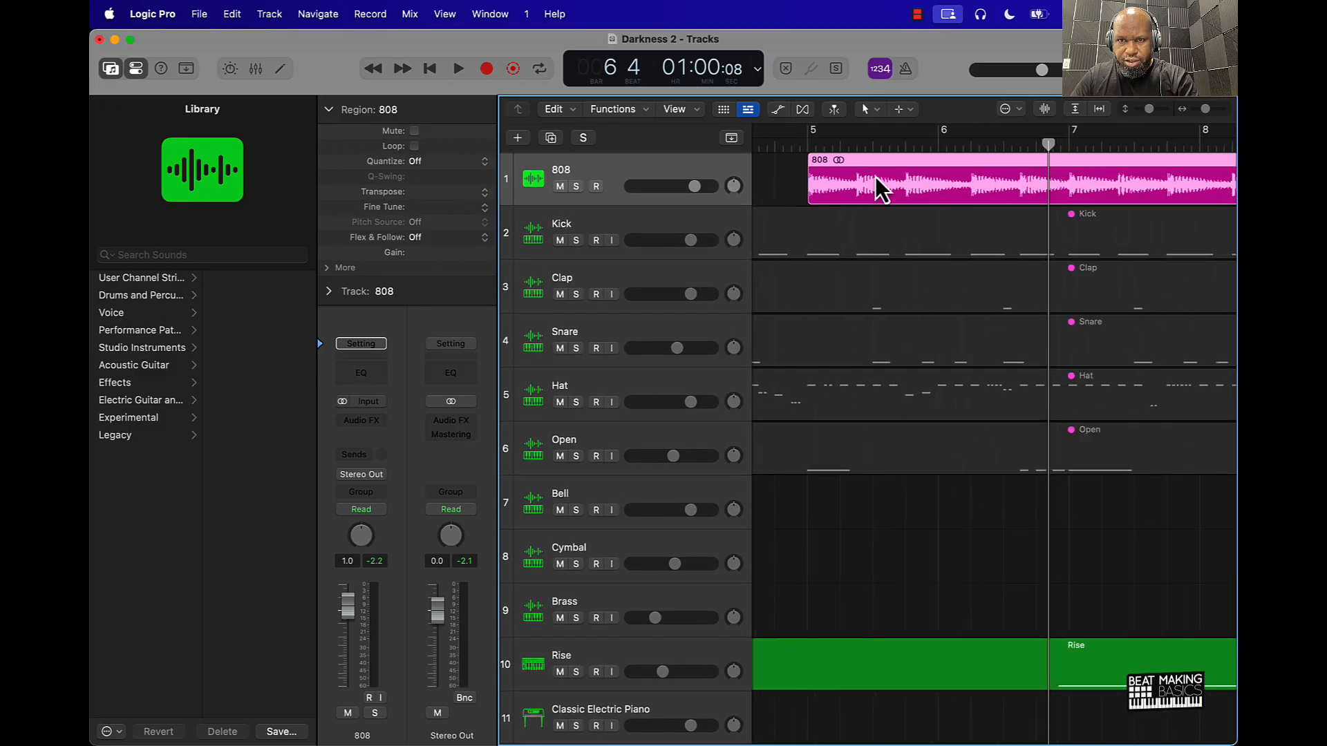
key(t)
key(a)
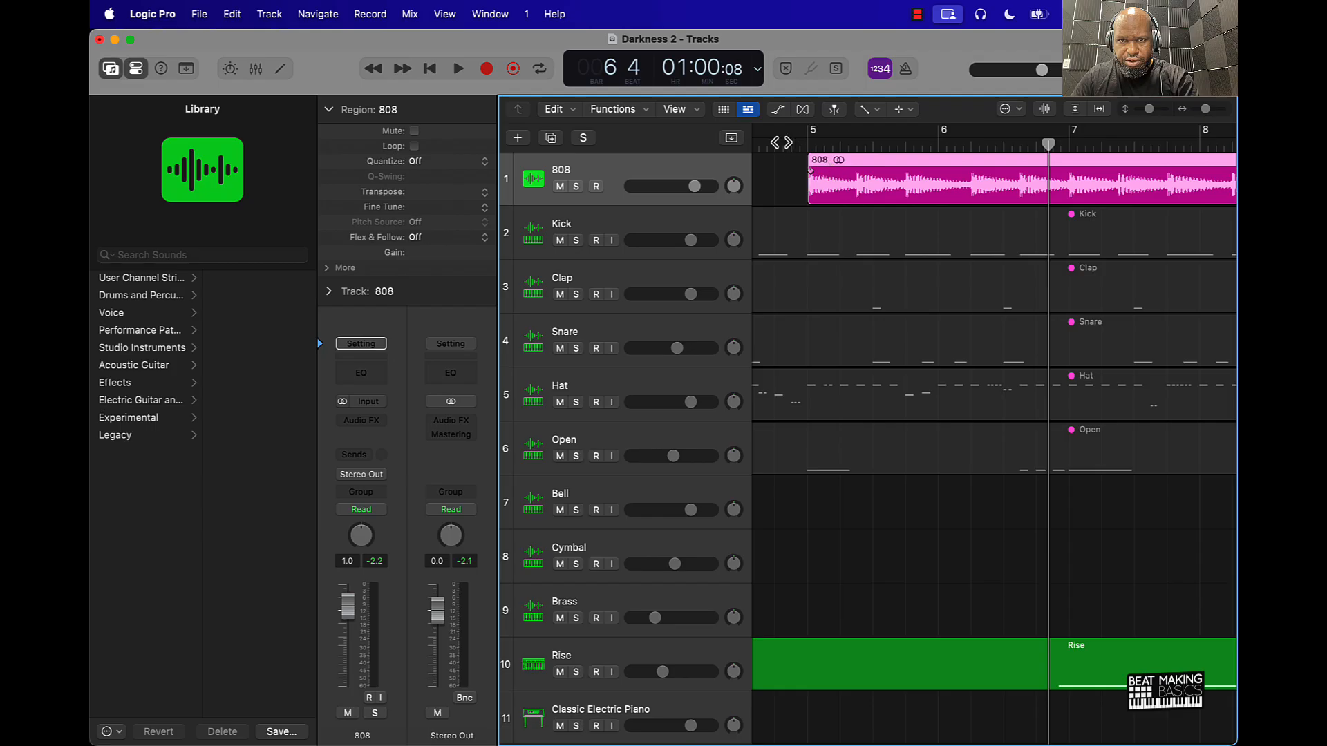
key(space)
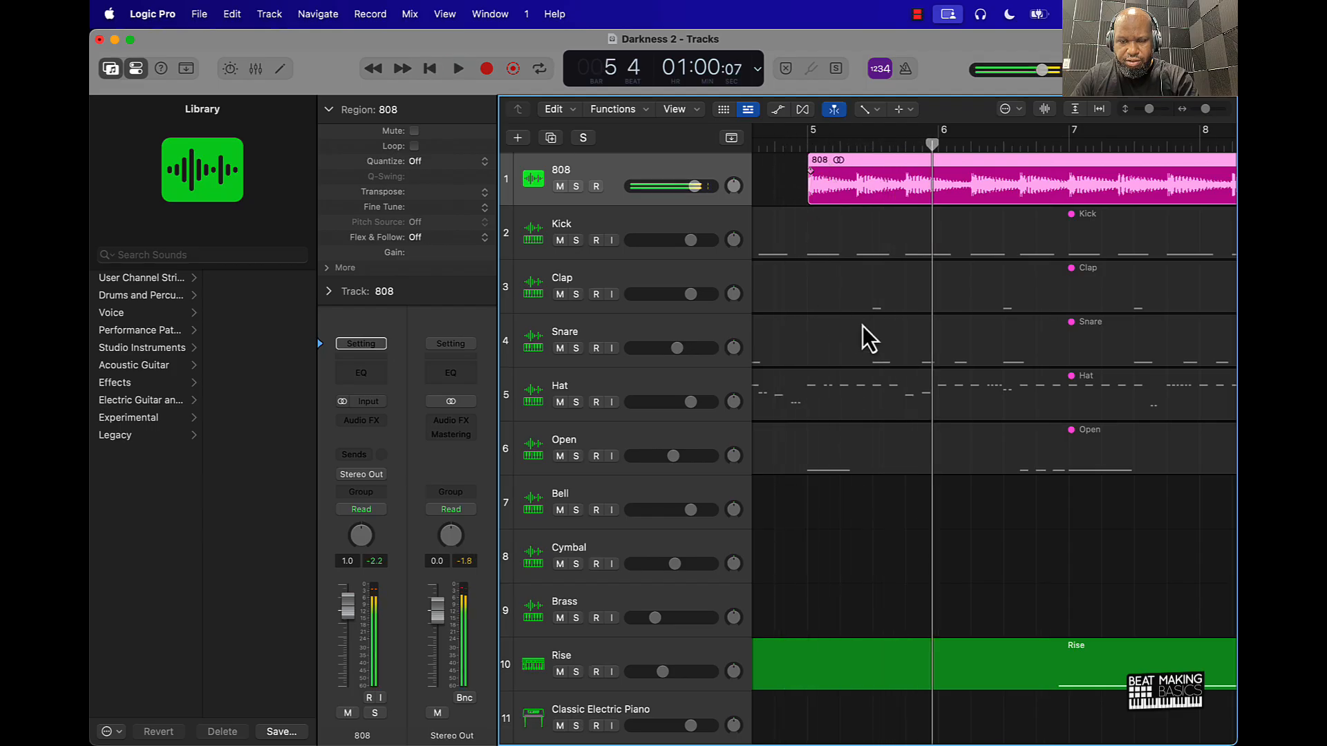
Select all regions on the Sample 1 track and add short fade-ins and fade-outs at their boundaries
scroll(864, 333, down, 8)
scroll(877, 384, down, 3)
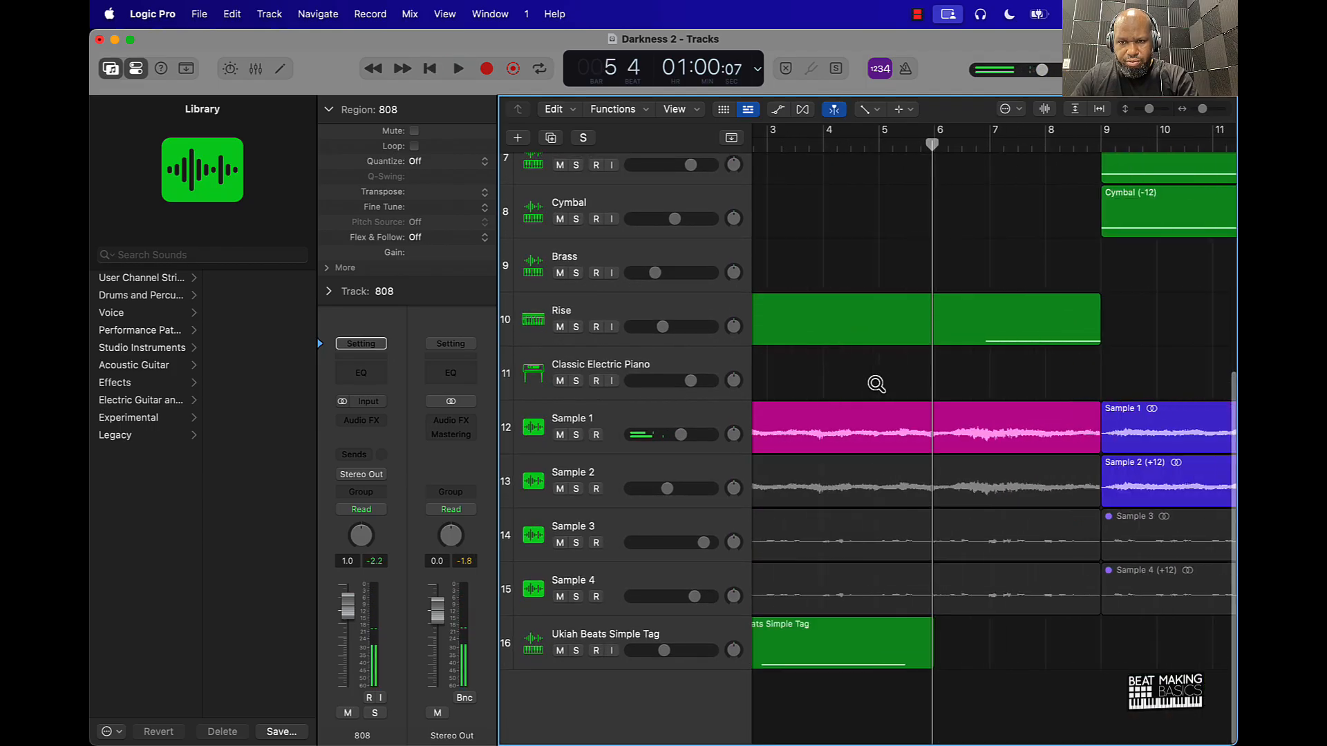
scroll(876, 384, down, 3)
click(669, 474)
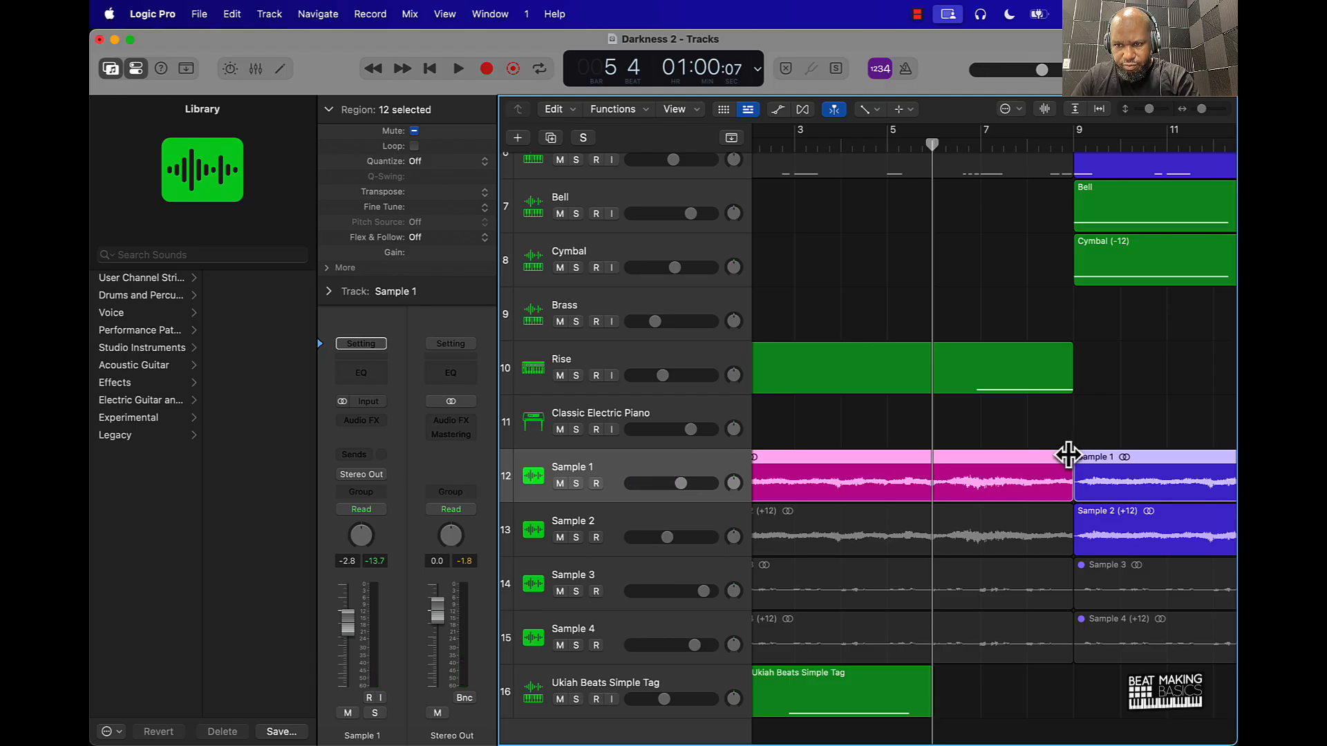
scroll(983, 481, left, 3)
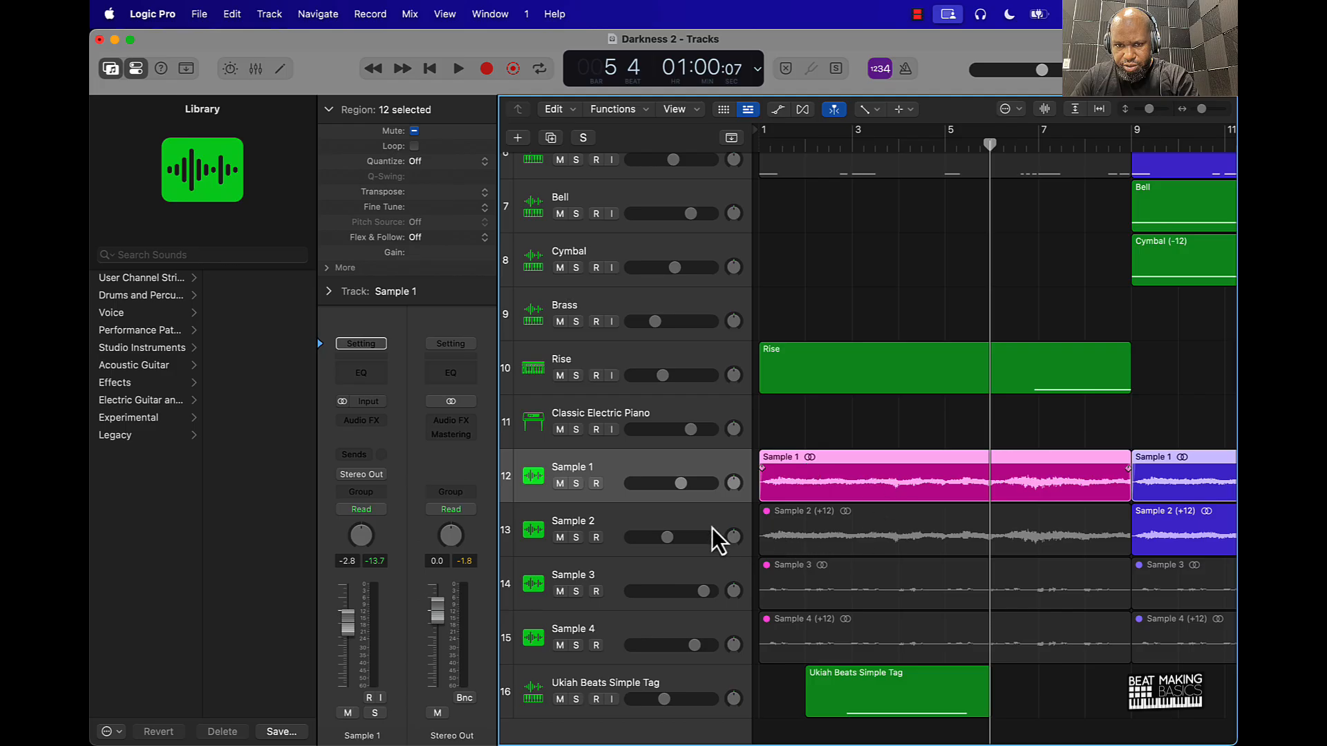
Add short fade-ins and fade-outs to all regions on the Sample 2, Sample 3 and Sample 4 tracks
click(896, 539)
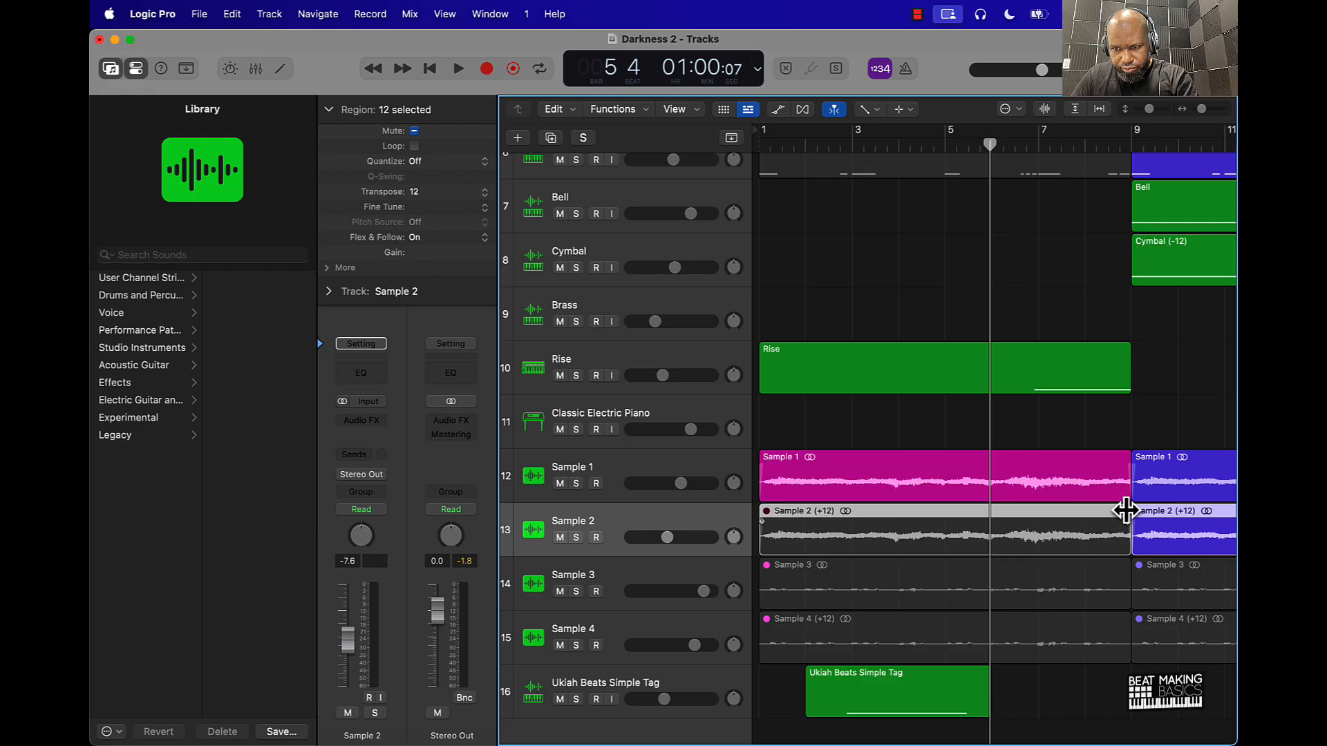
scroll(957, 556, down, 2)
scroll(957, 557, right, 10)
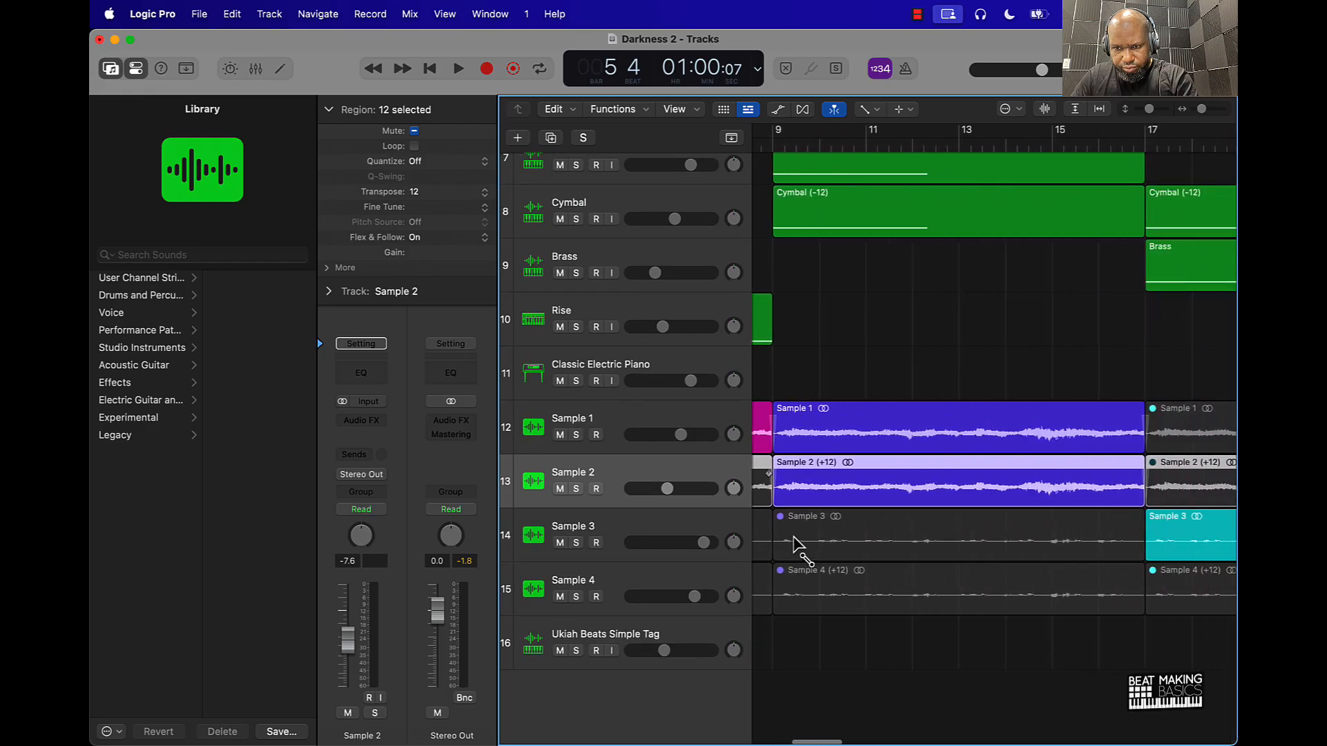
key(super+Left)
key(super+Left)
click(675, 539)
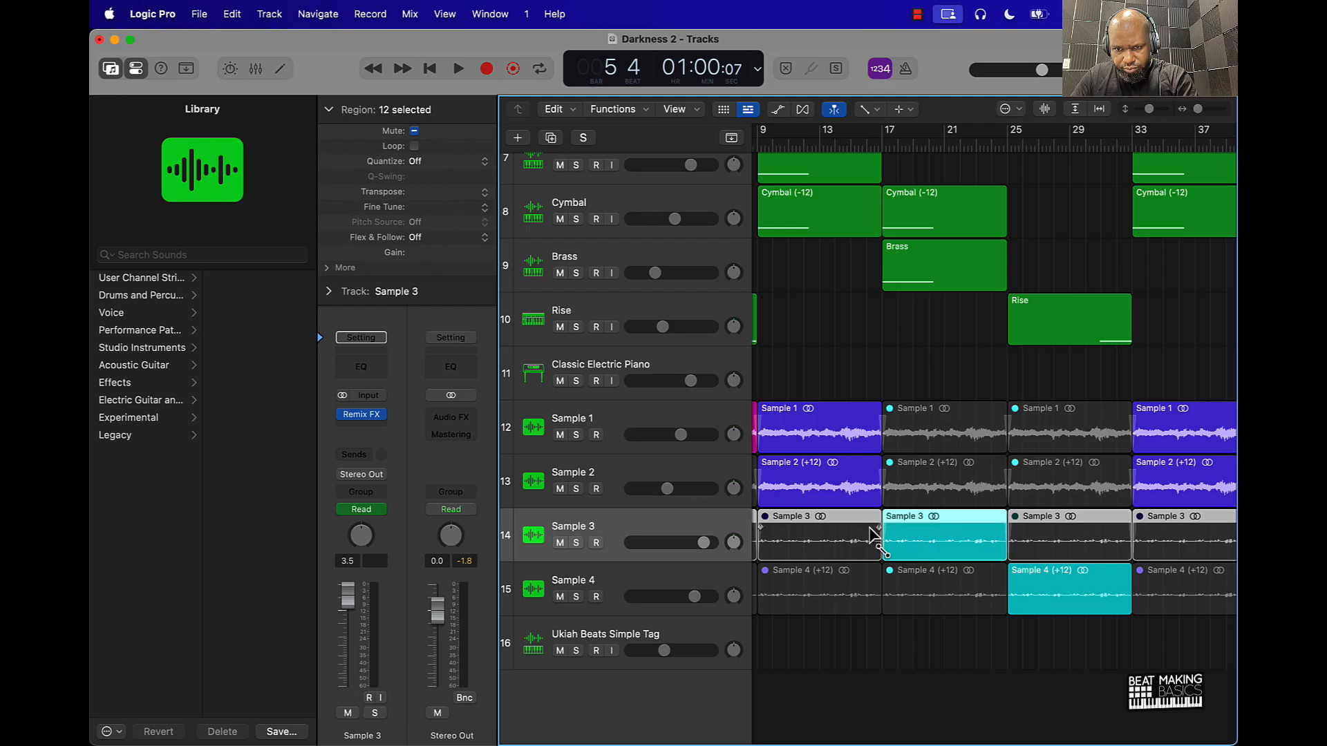
click(705, 598)
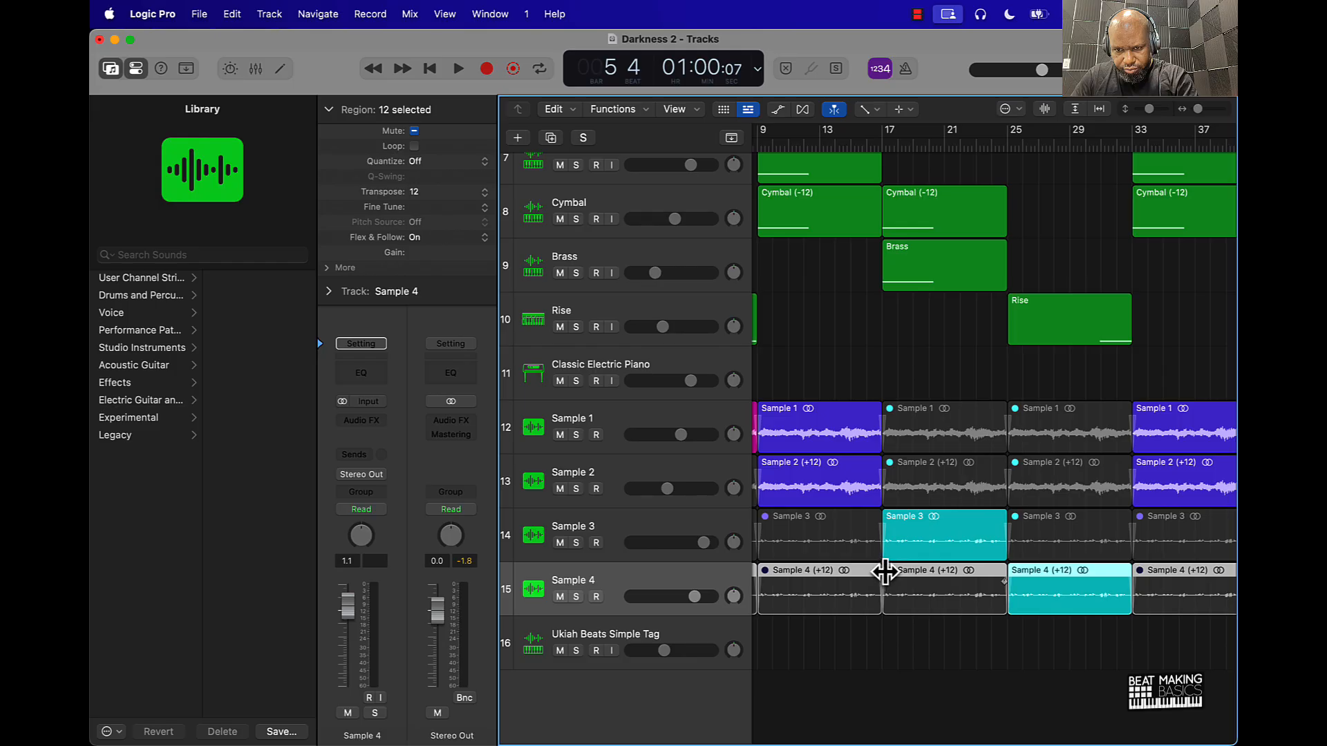
Bend the fade-out and fade-in of the Sample 4 regions at bar 9 into steep curves
scroll(957, 633, down, 10)
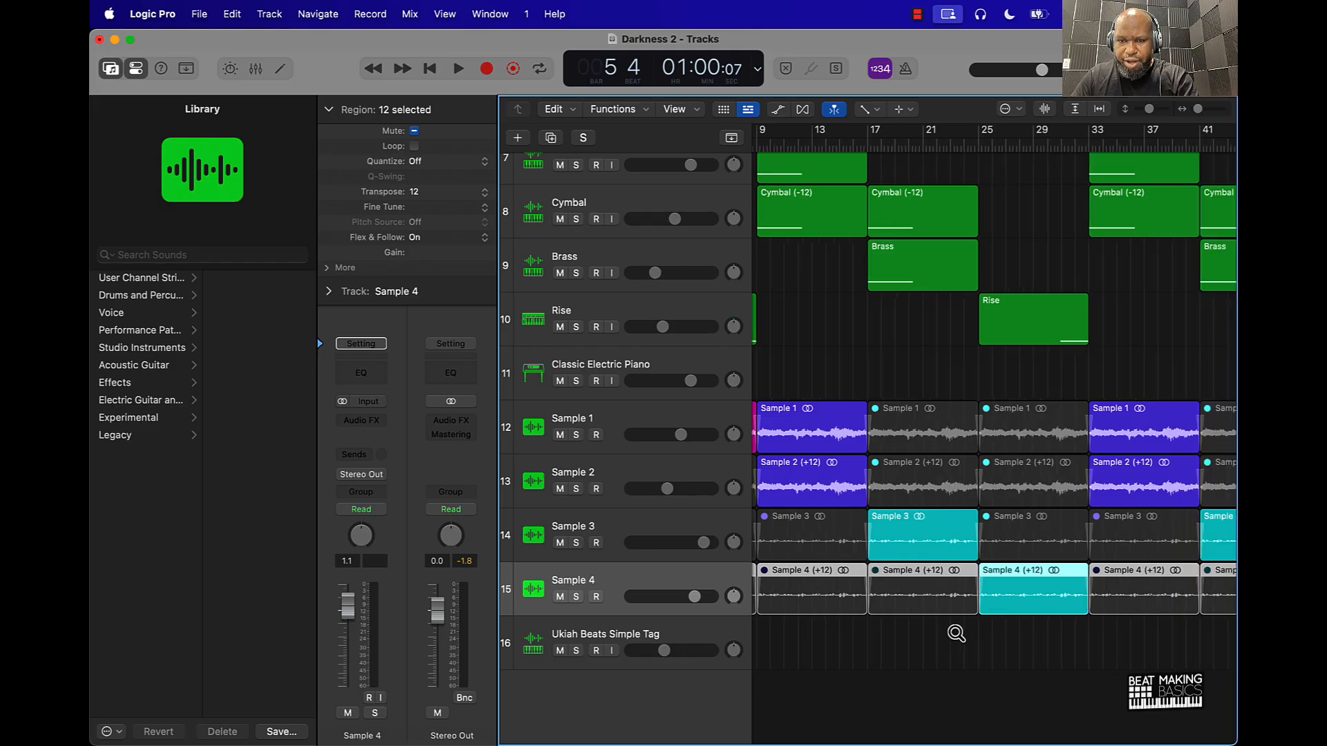
scroll(957, 632, down, 3)
scroll(957, 632, up, 3)
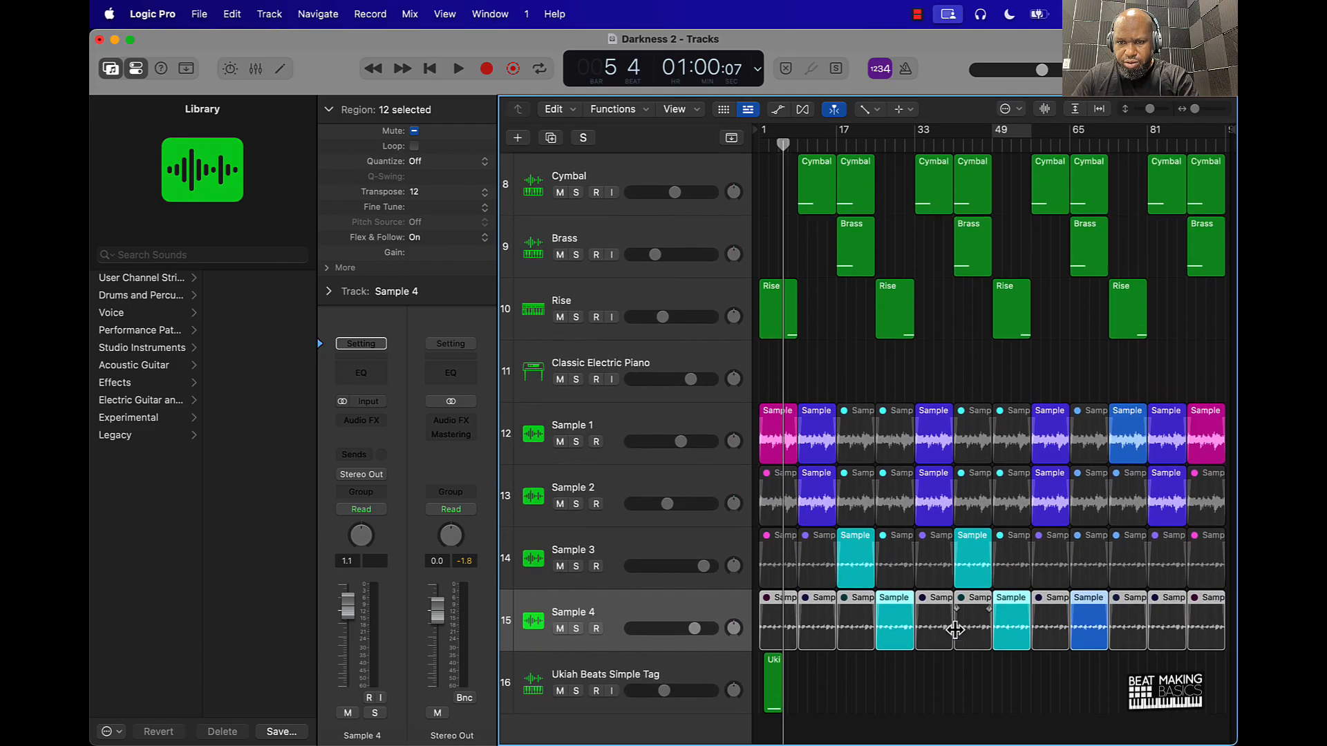
scroll(957, 633, up, 12)
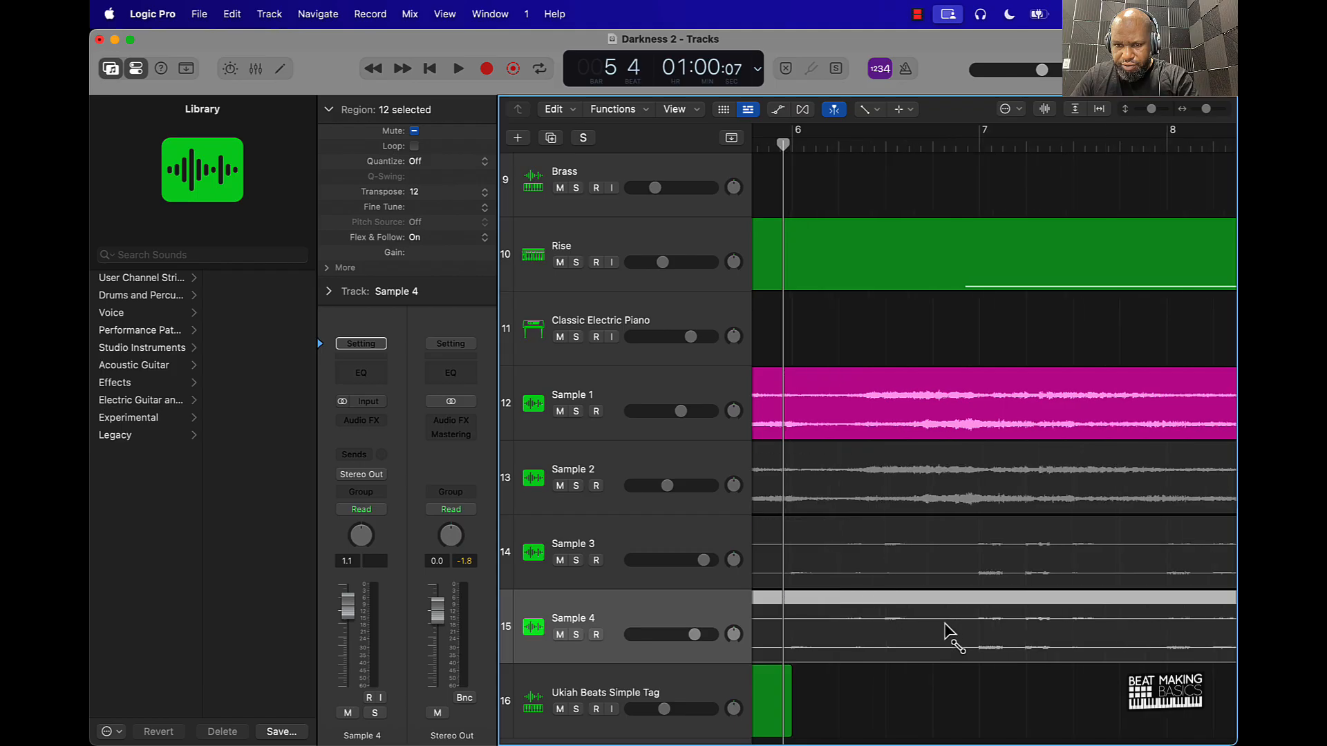
scroll(950, 632, right, 8)
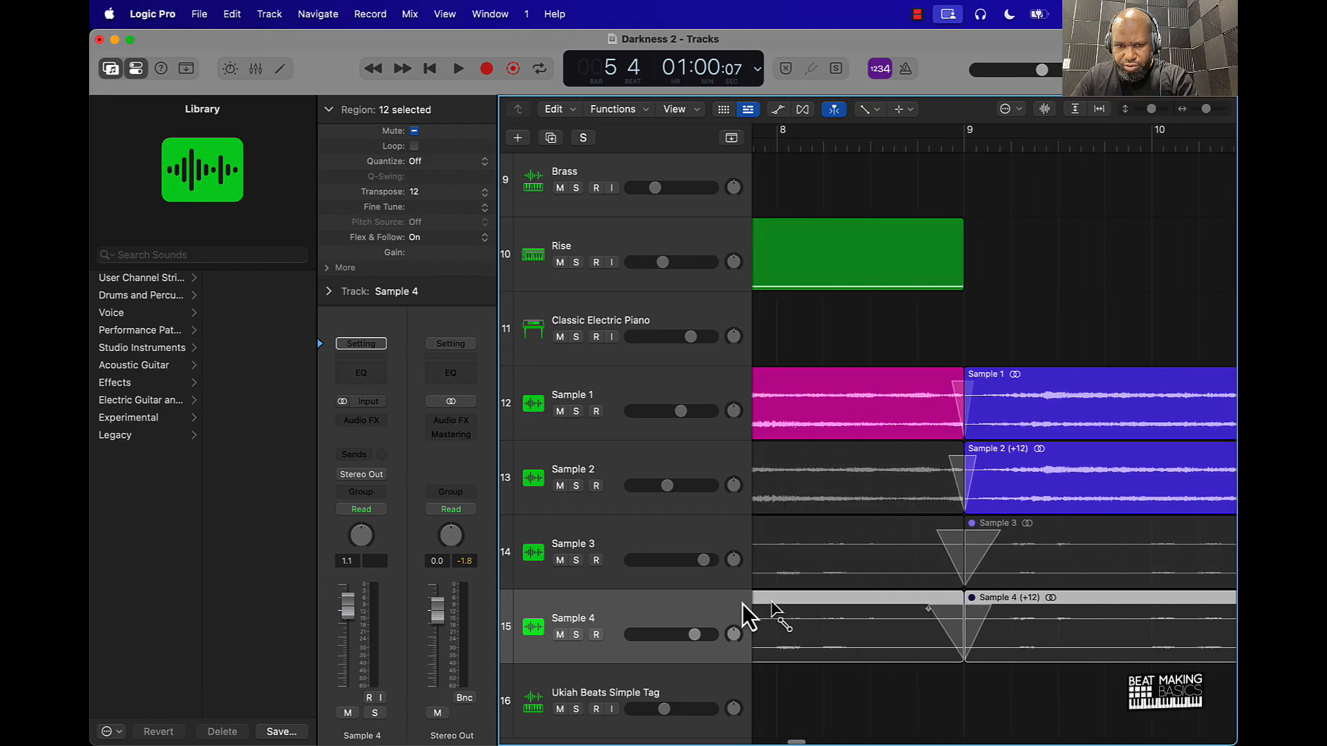
drag(941, 617, 1094, 534)
drag(978, 617, 833, 498)
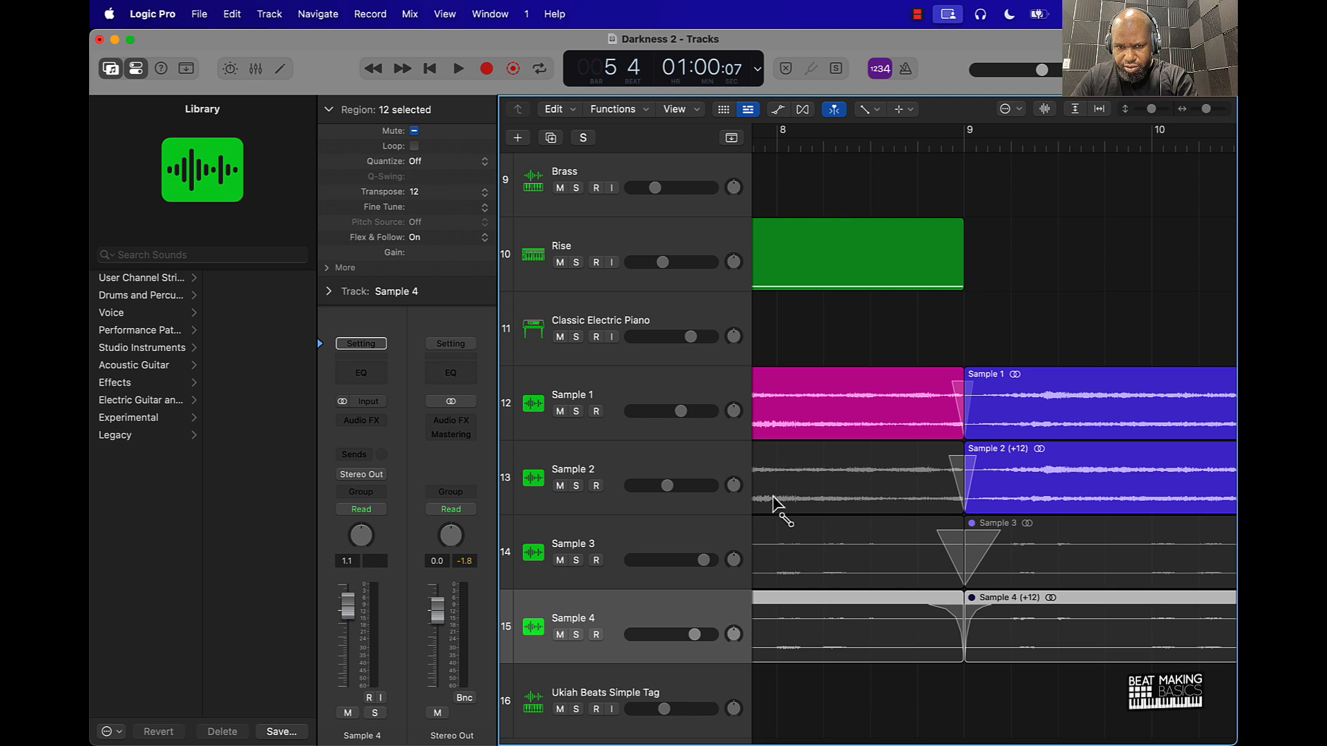
Bend the fade-outs and fade-ins of the Sample 3 and Sample 2 regions at bar 9 into steep curves
click(648, 544)
drag(949, 550, 1072, 497)
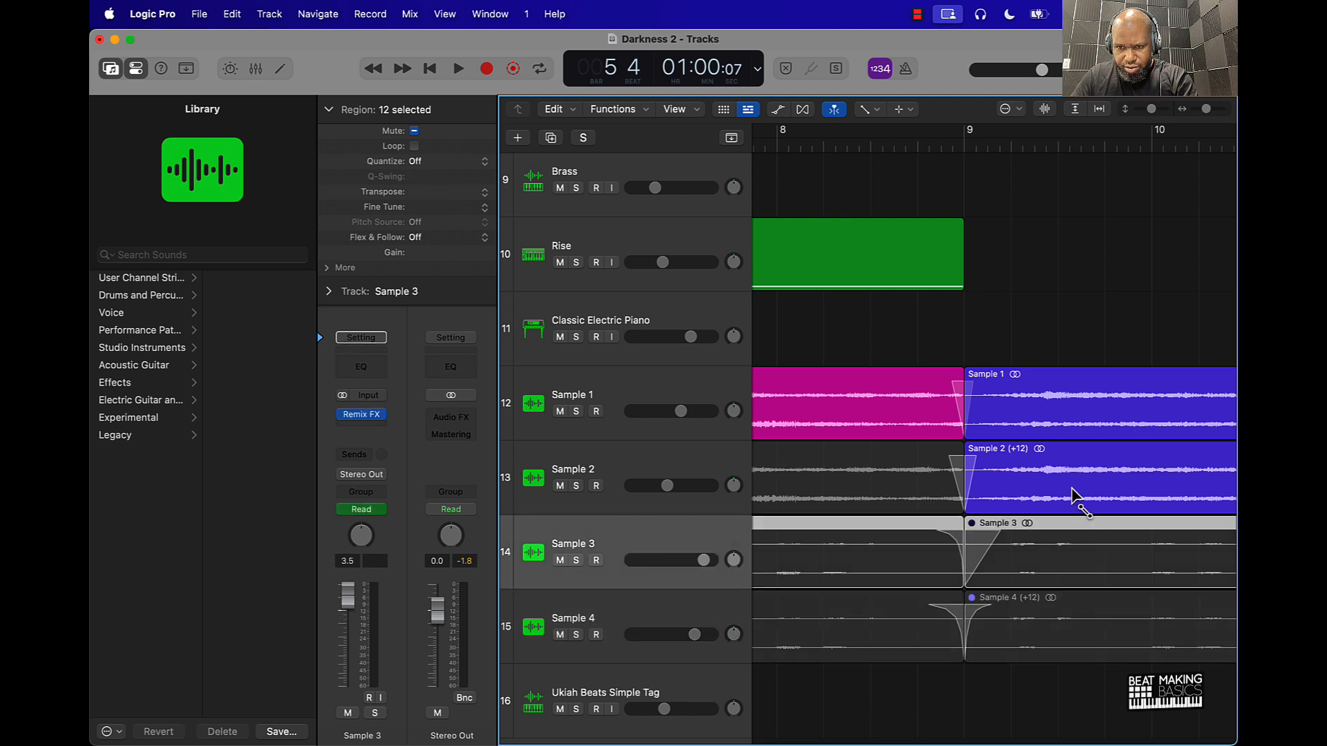
click(702, 467)
drag(955, 477, 1027, 444)
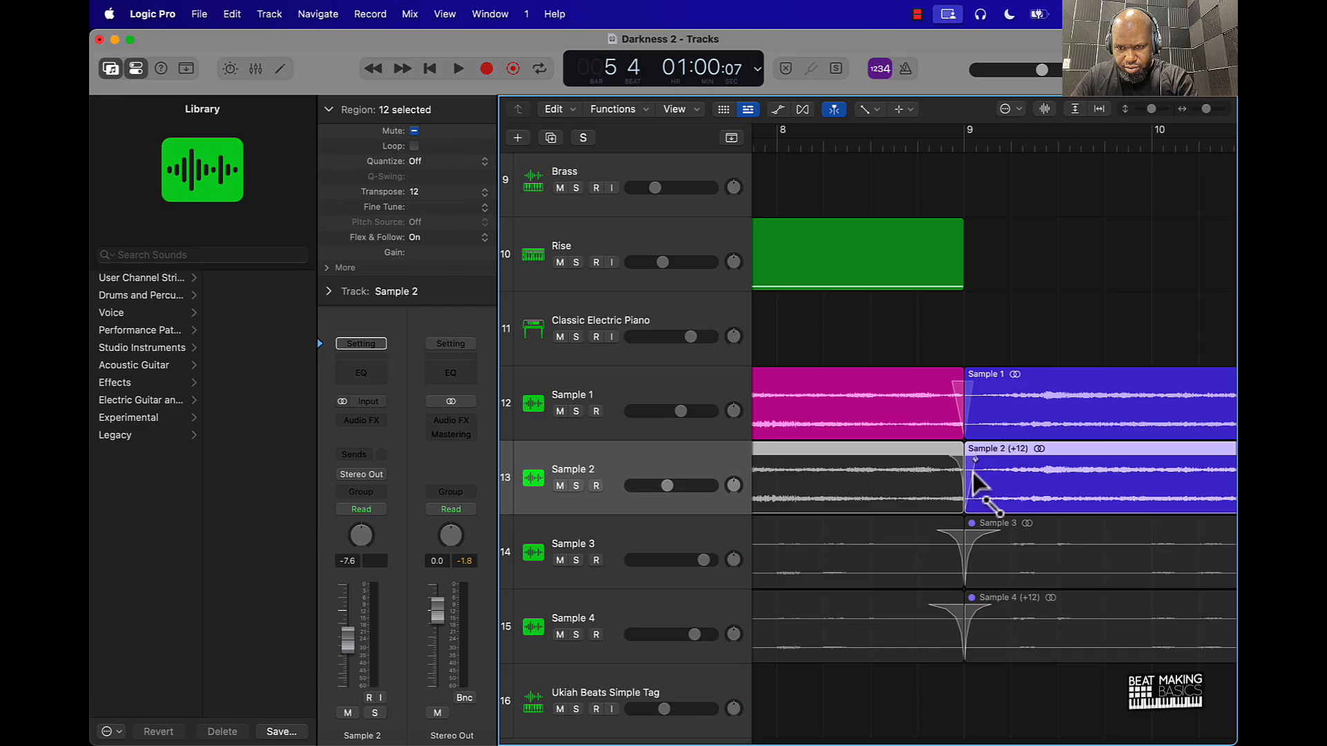
drag(968, 477, 865, 415)
key(super+z)
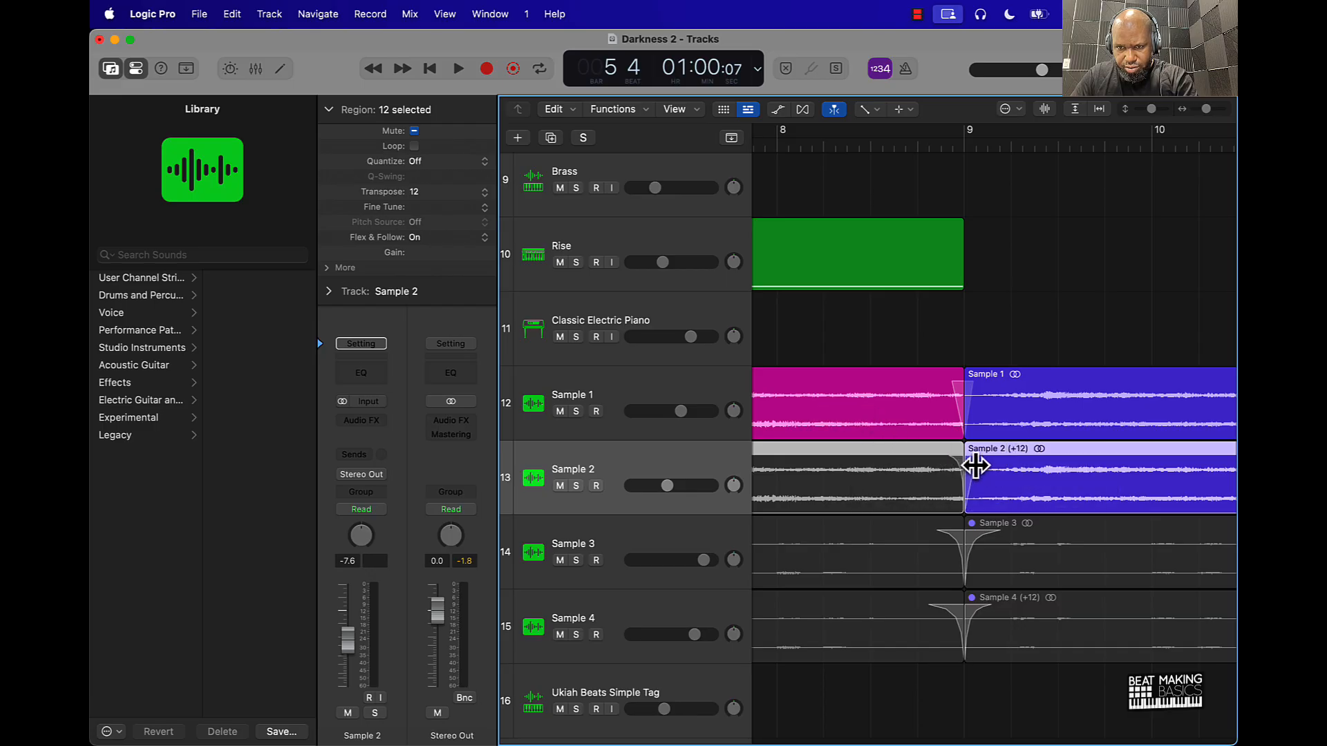
drag(976, 467, 771, 362)
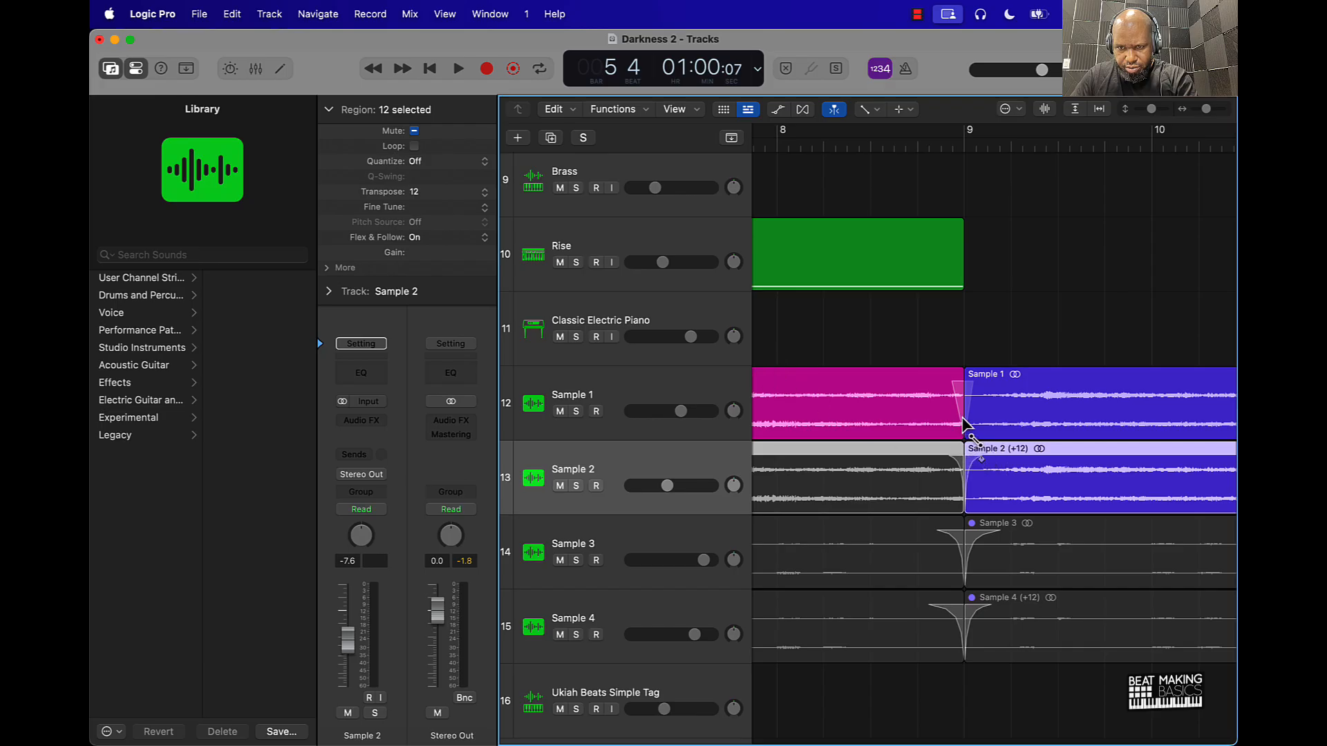
Curve the fades of all Sample 1 regions, then return to the Pointer tool with the whole arrangement in view
click(952, 387)
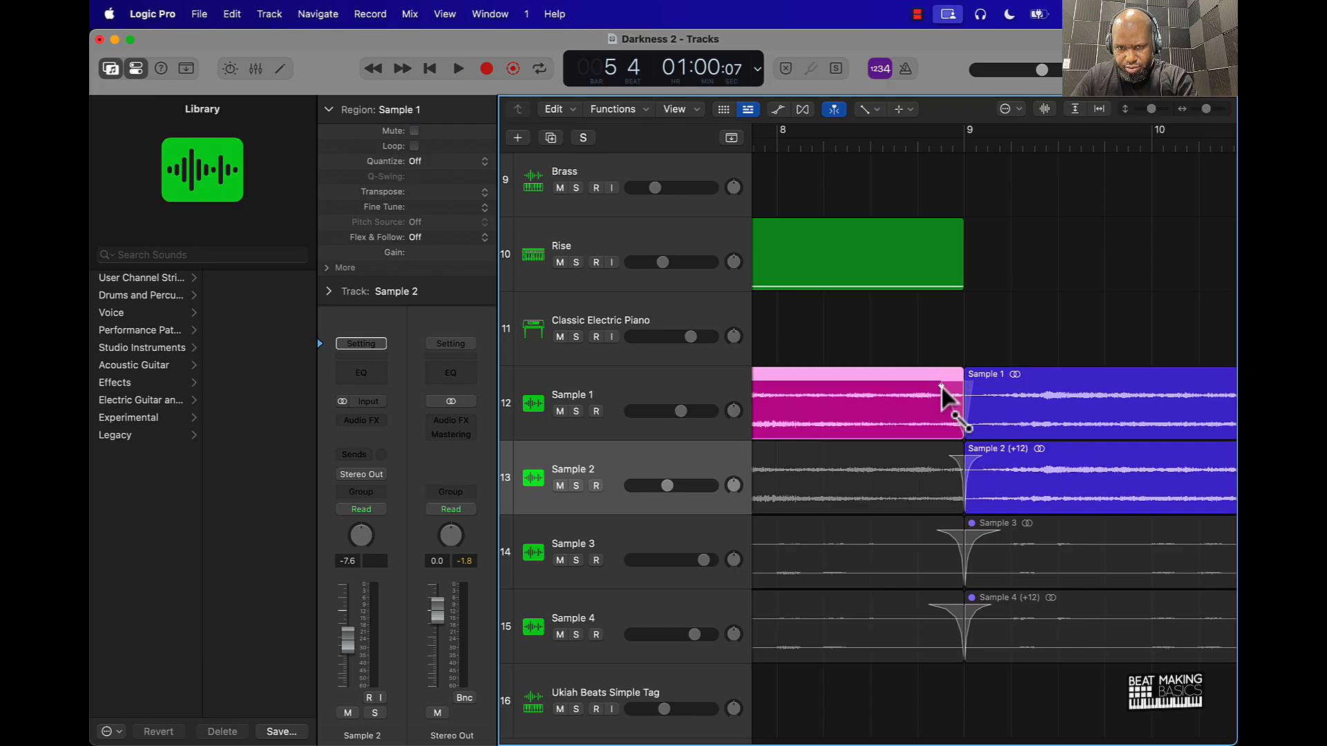
click(709, 394)
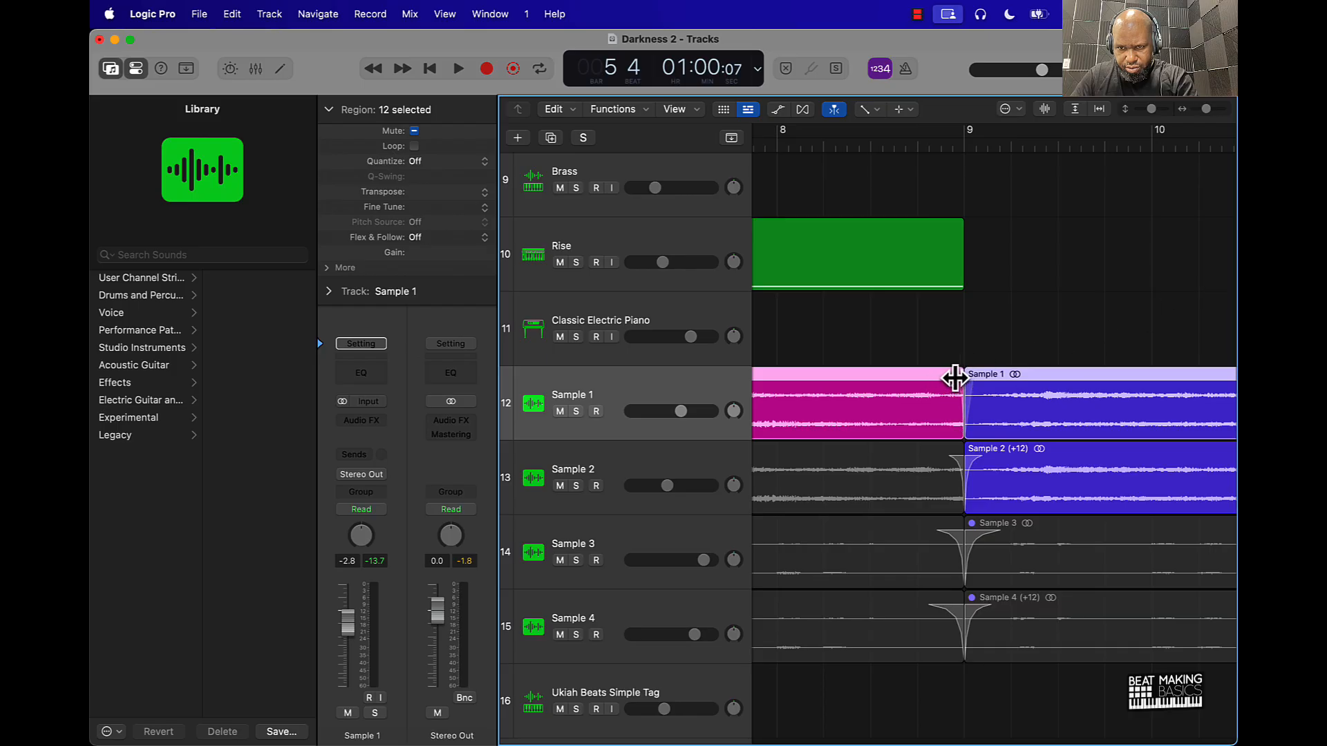
drag(971, 383, 984, 383)
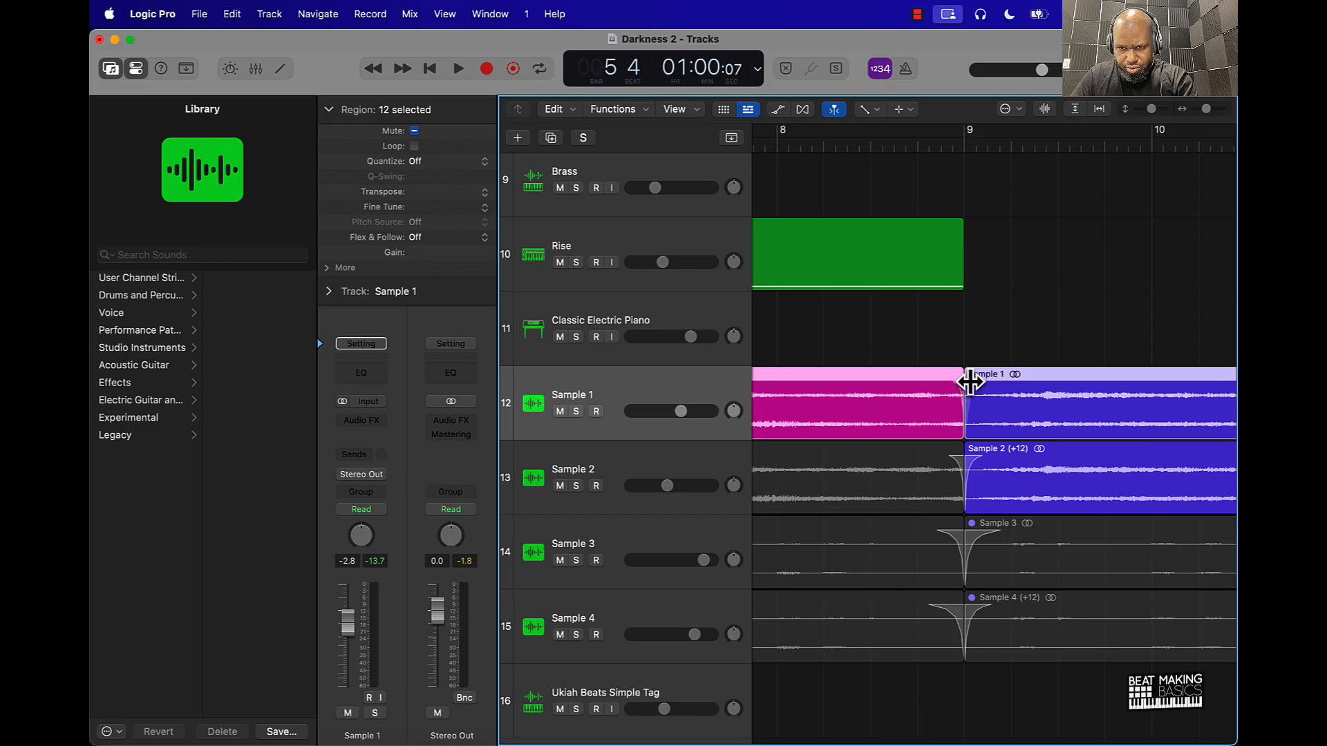
click(942, 341)
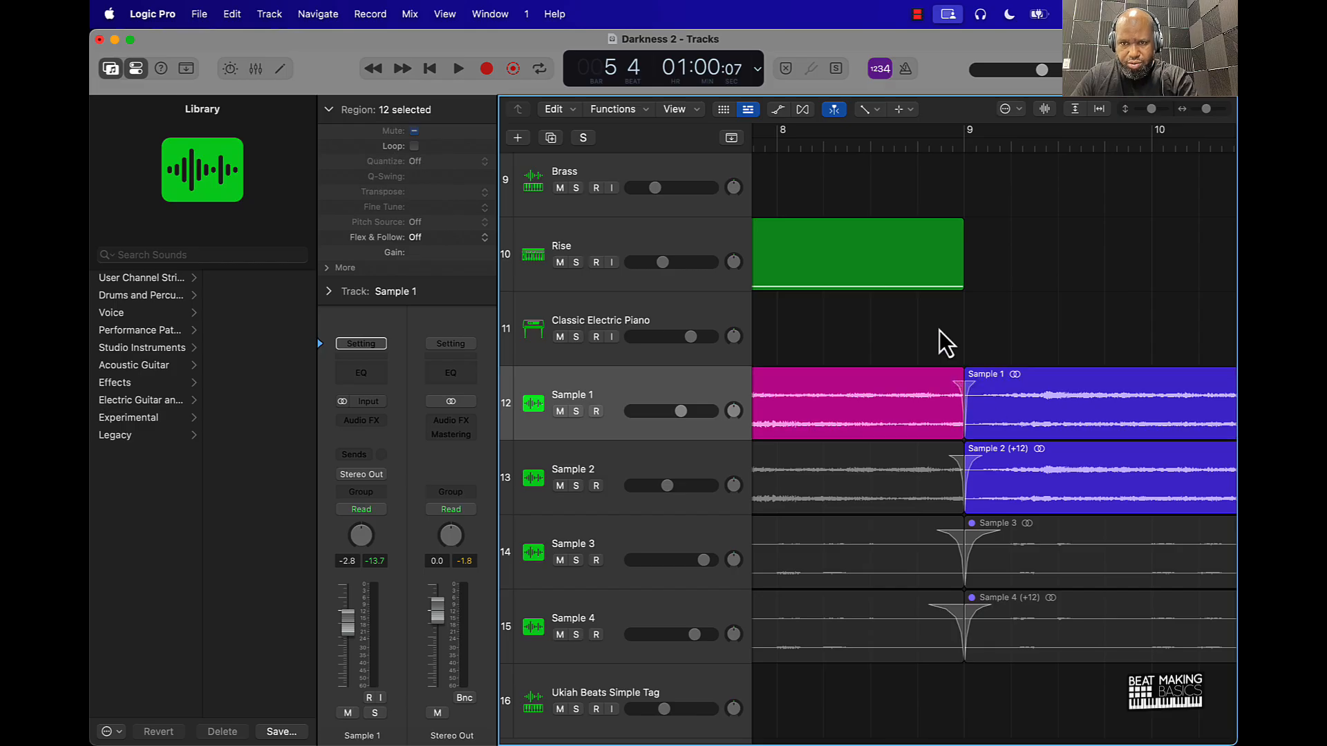
key(t)
key(t)
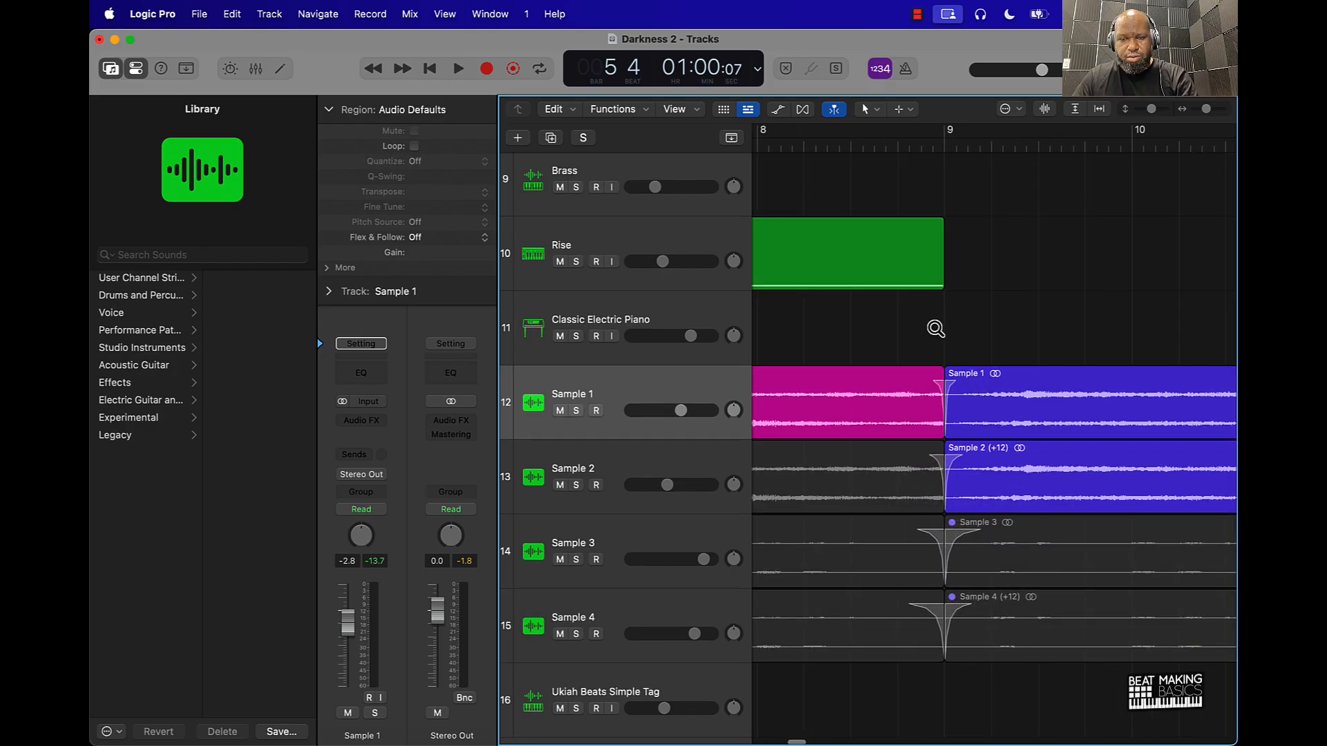
key(z)
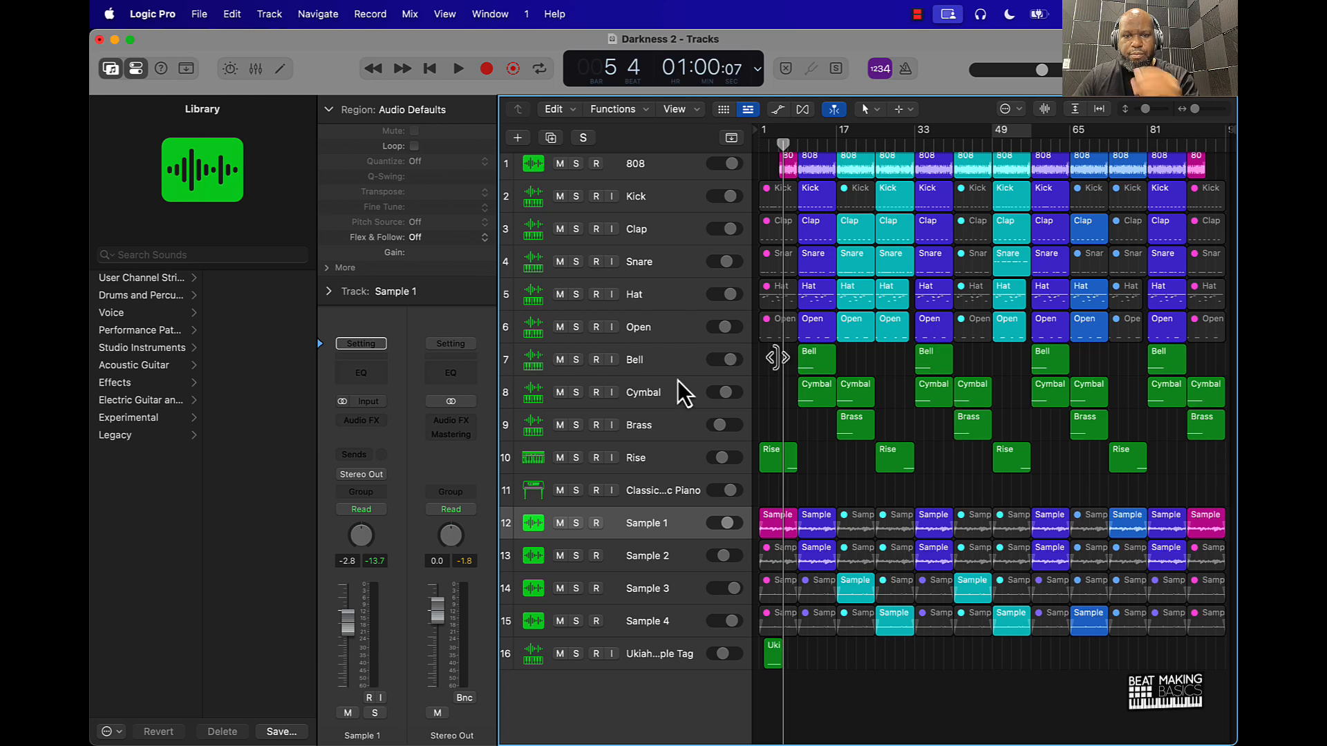
Load the legacy Logic acoustic piano patch Bosendorfer Piano Club on the Classic Electric Piano track
click(652, 490)
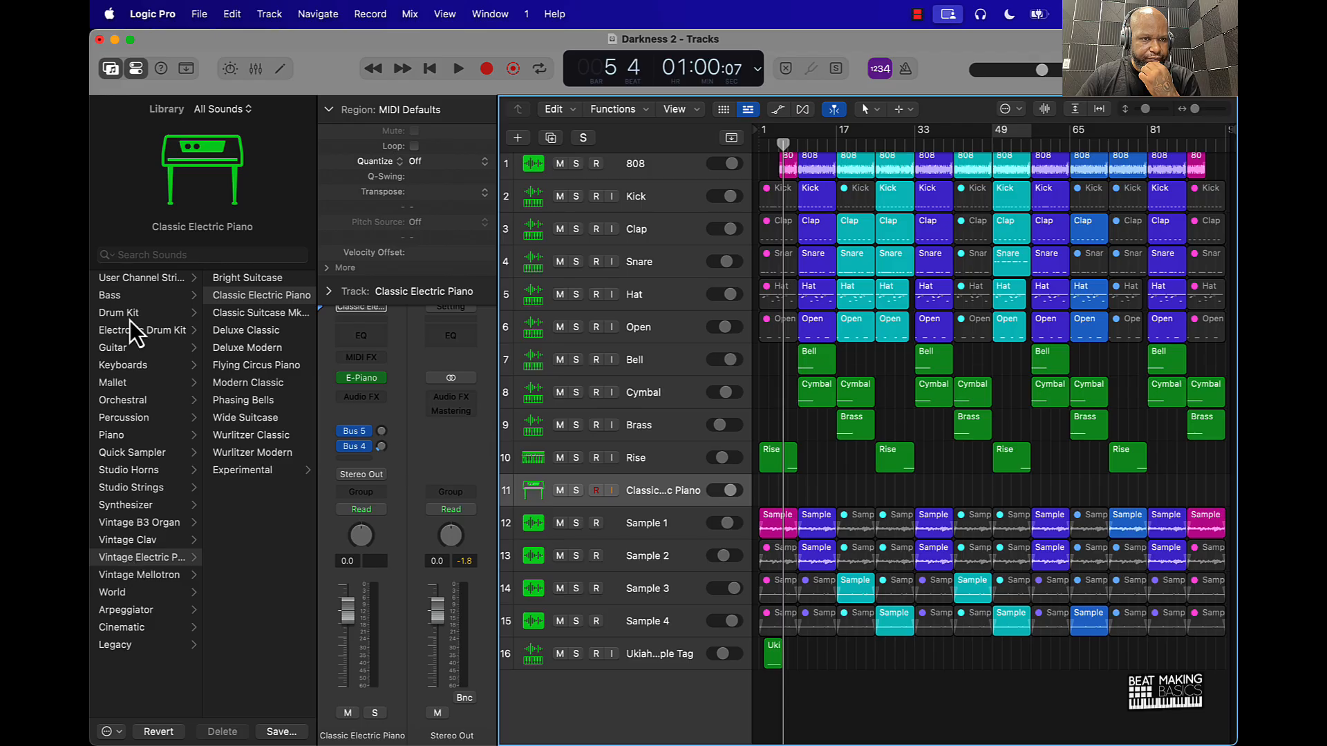
click(111, 647)
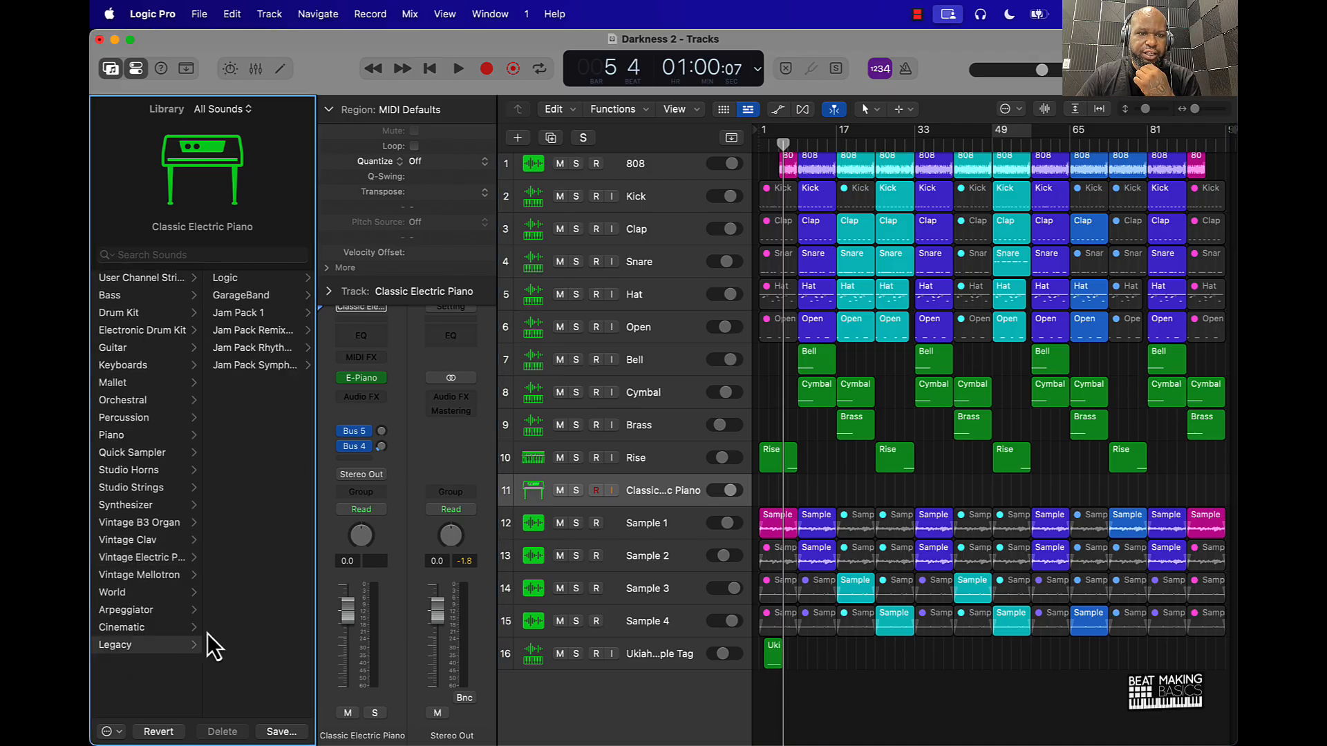
click(230, 277)
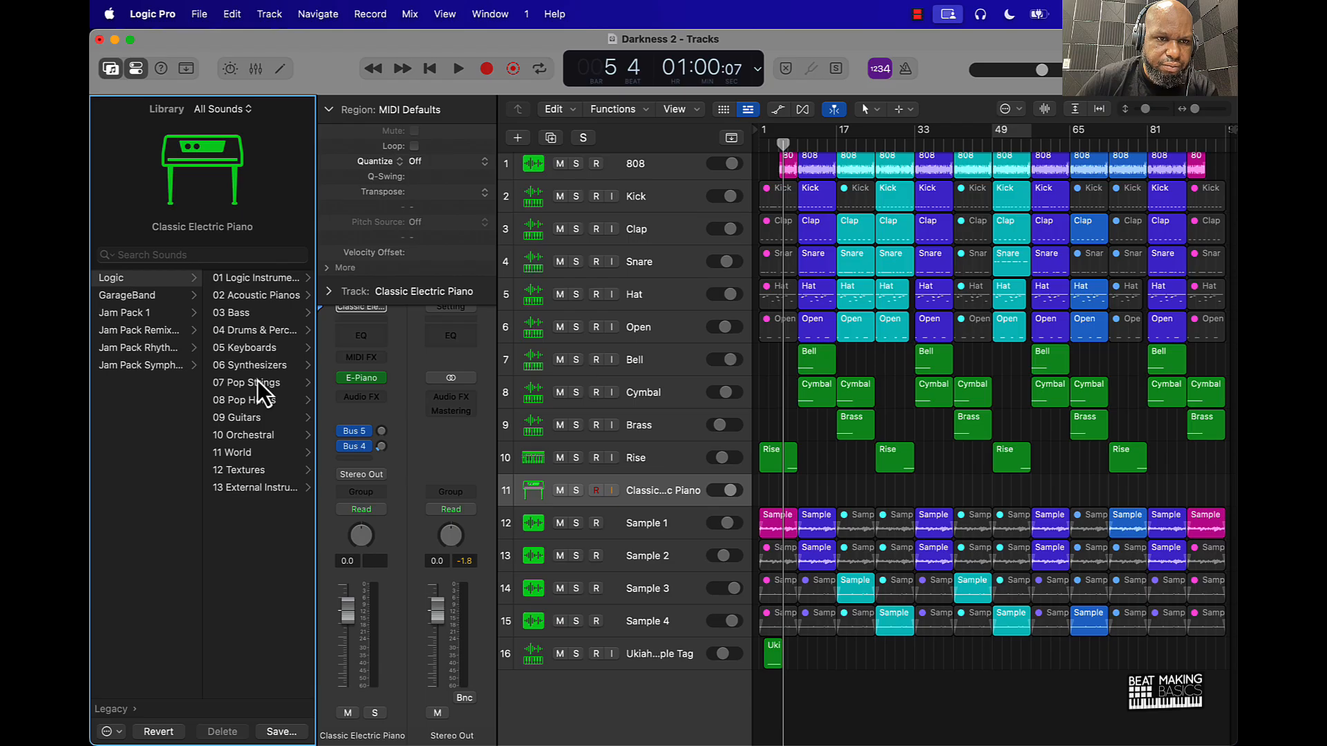
click(271, 296)
click(268, 283)
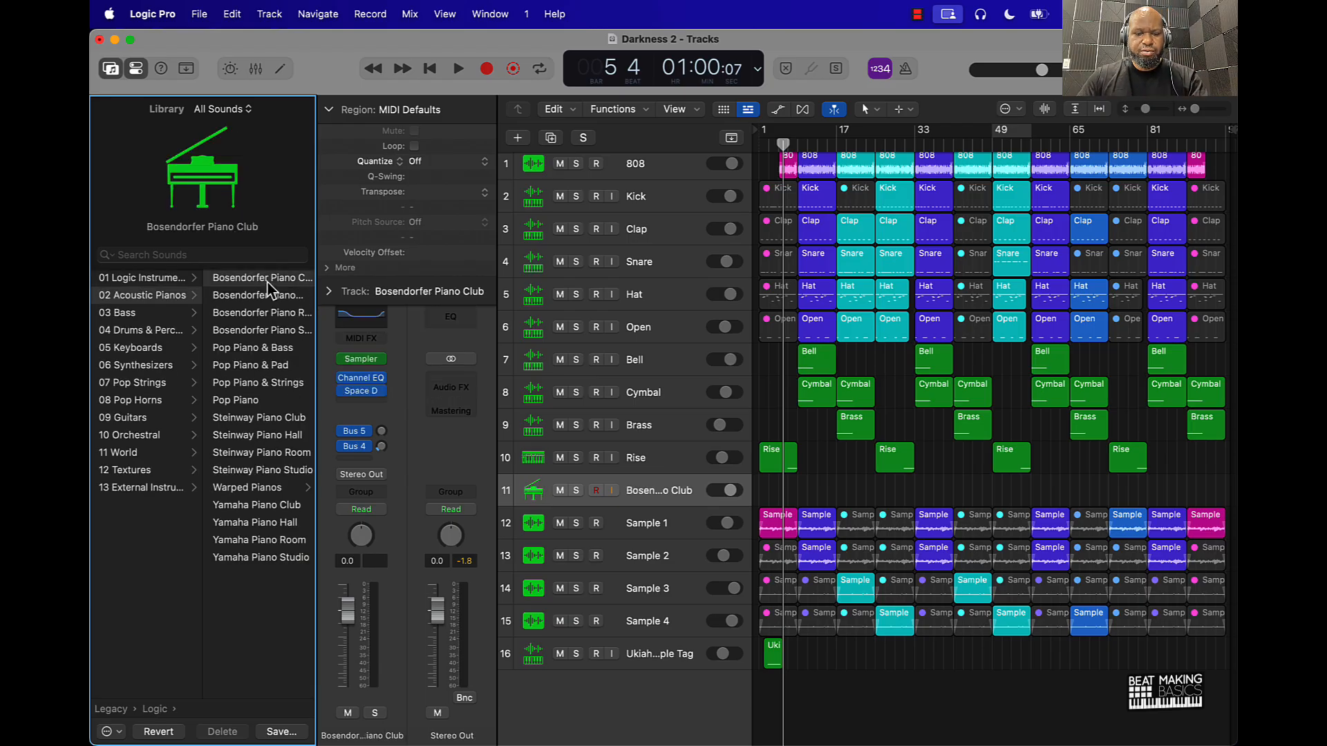
Load the Bosendorfer Piano Hall patch on the piano track and show the Musical Typing keyboard
click(273, 298)
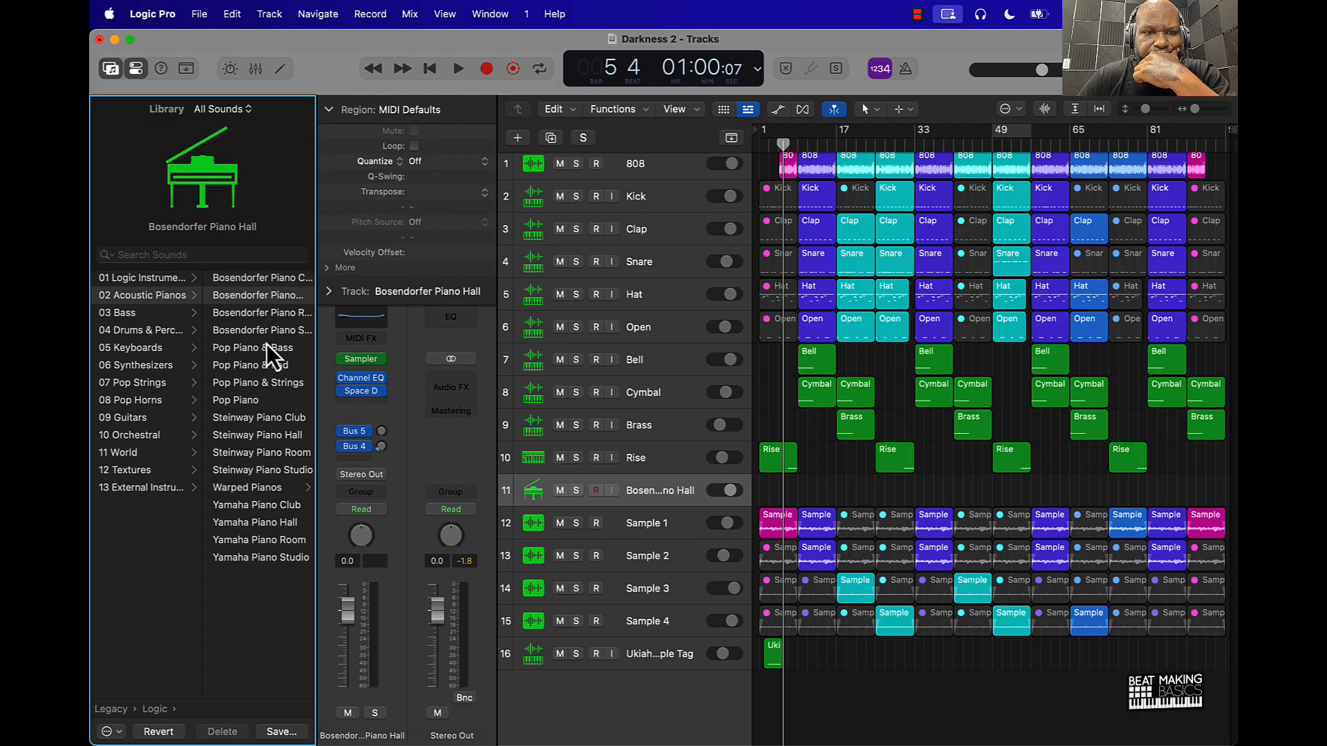
key(super+k)
key(k)
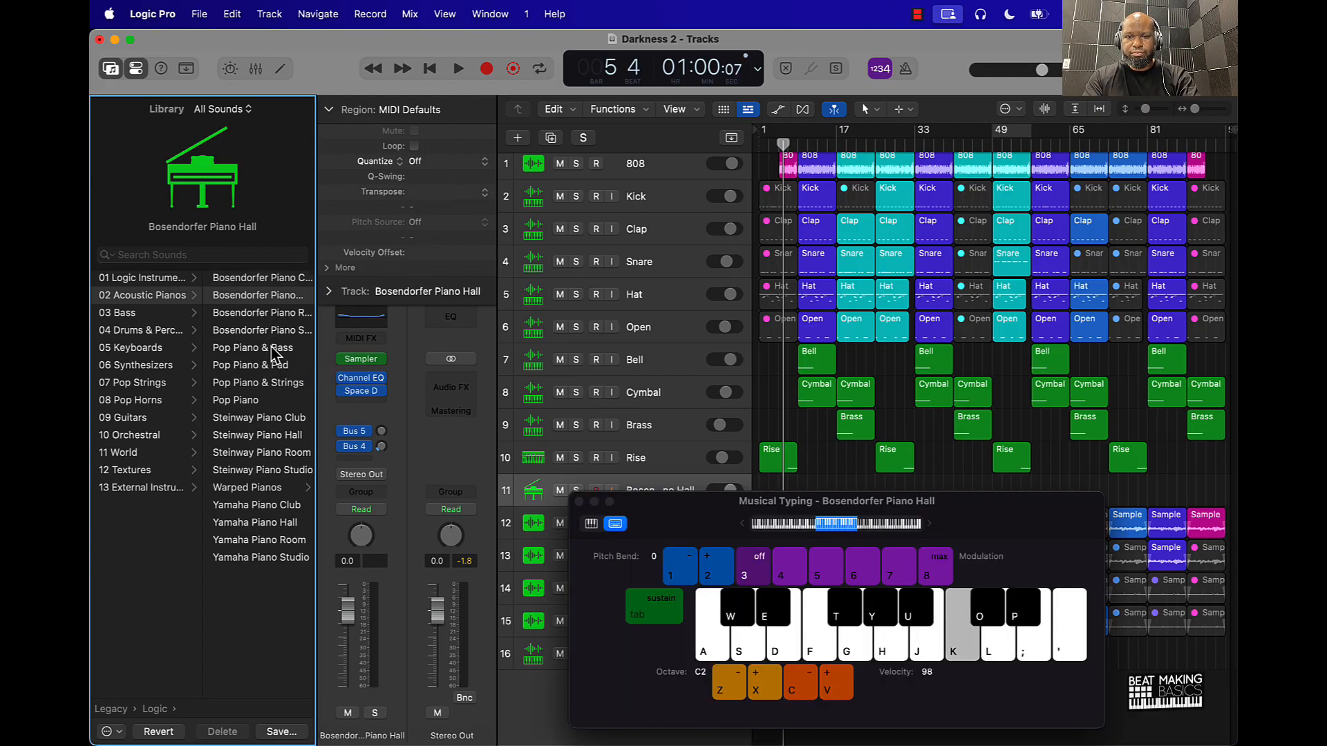
Lower the Musical Typing octave to C-1, audition low piano notes and return the playhead to bar 1
key(z)
key(z)
key(z)
key(o)
key(o)
key(o)
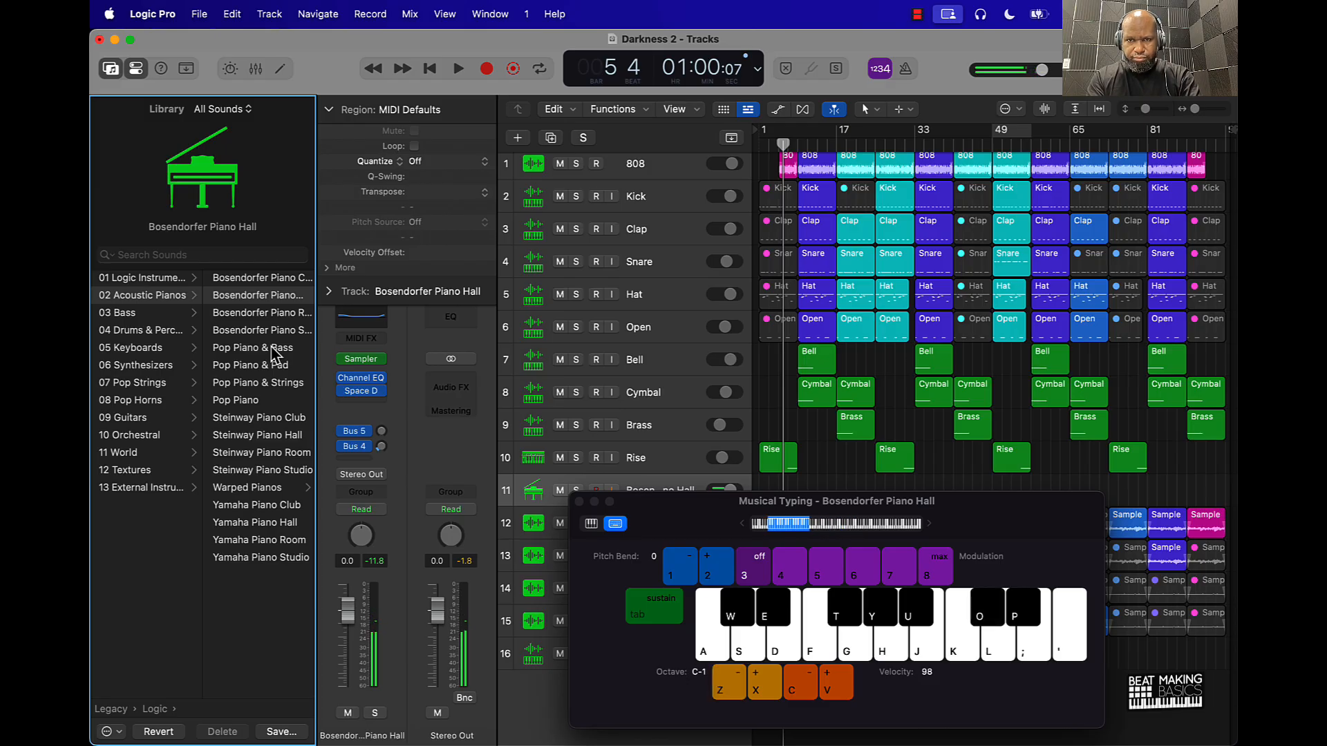
key(o)
key(o)
key(o)
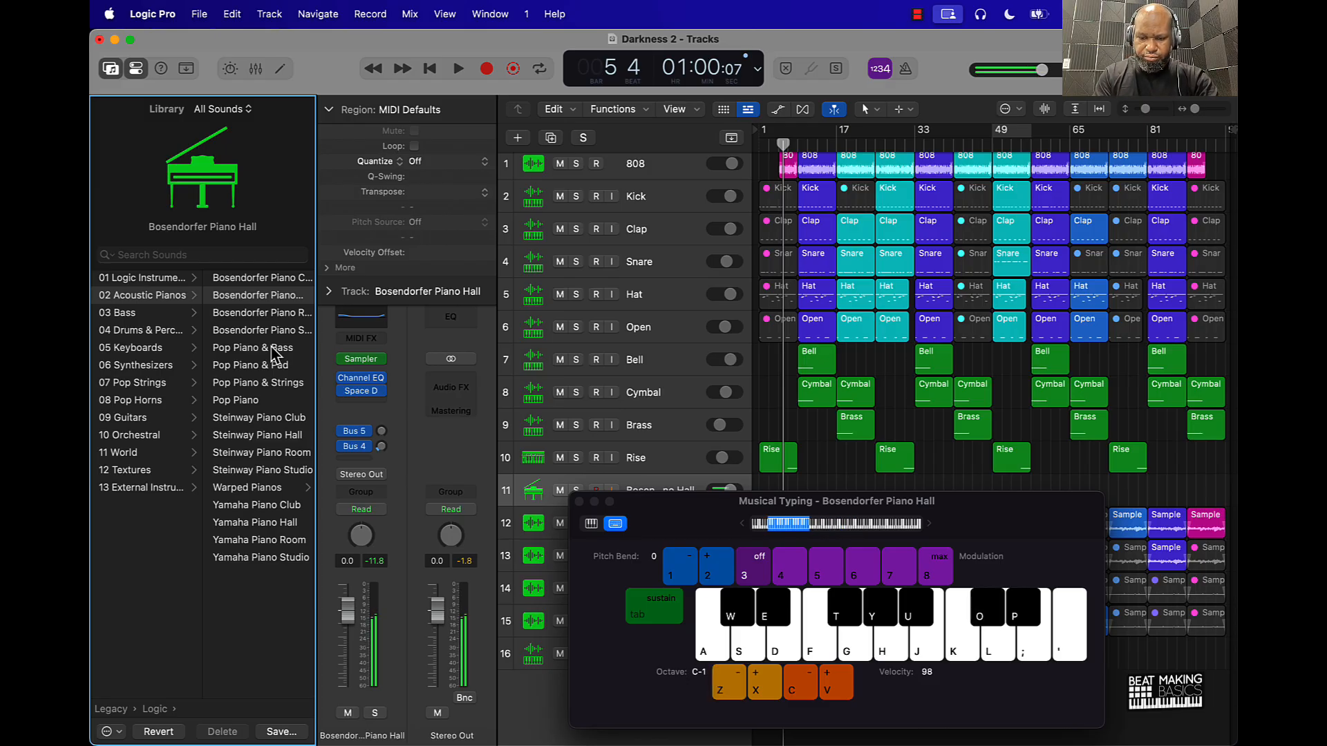
key(Return)
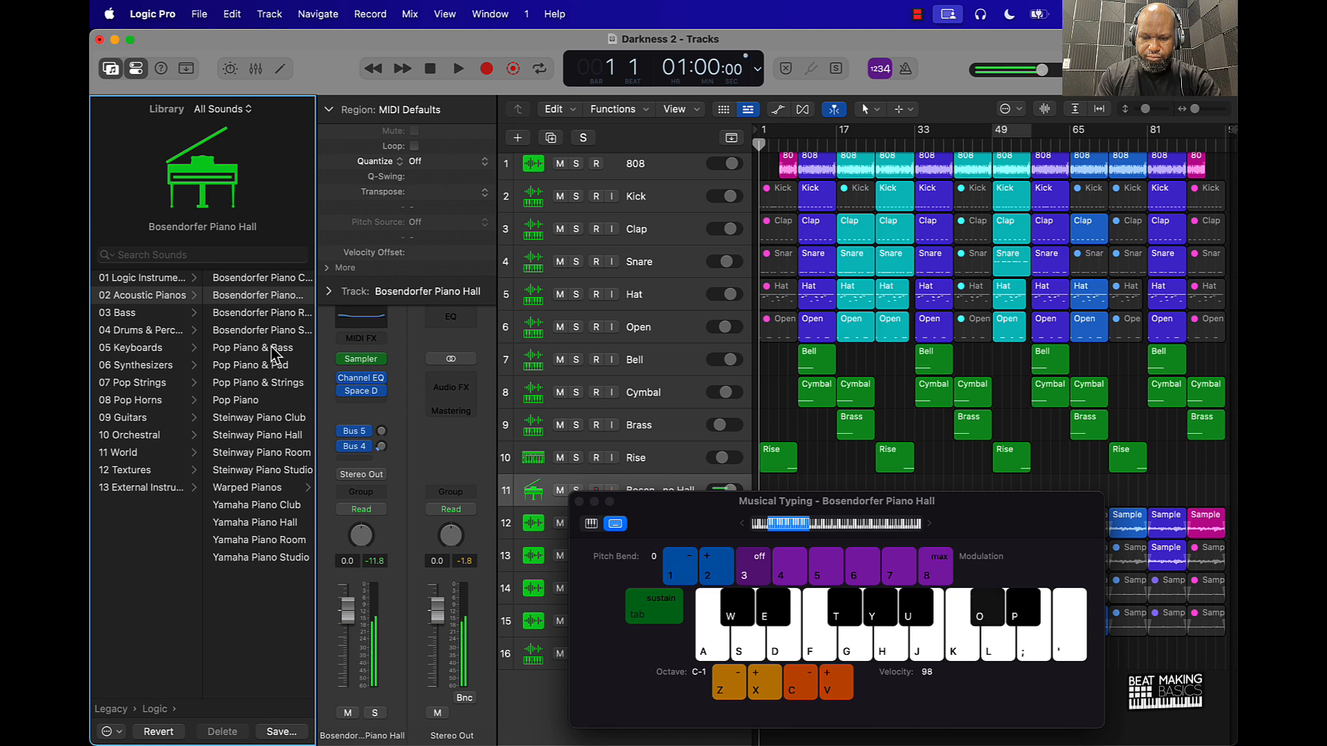
key(o)
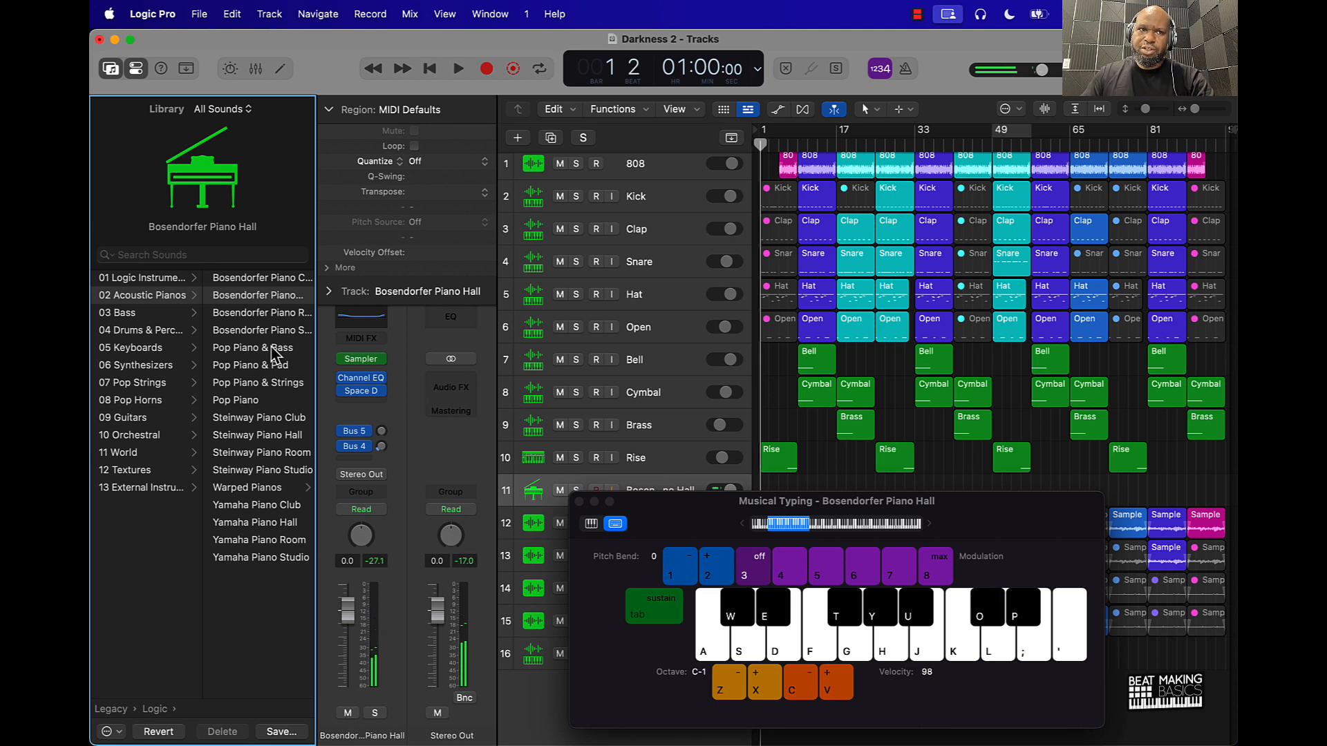
Hide the Inspector and Library, and move the Musical Typing window clear of the piano track
click(135, 69)
click(112, 69)
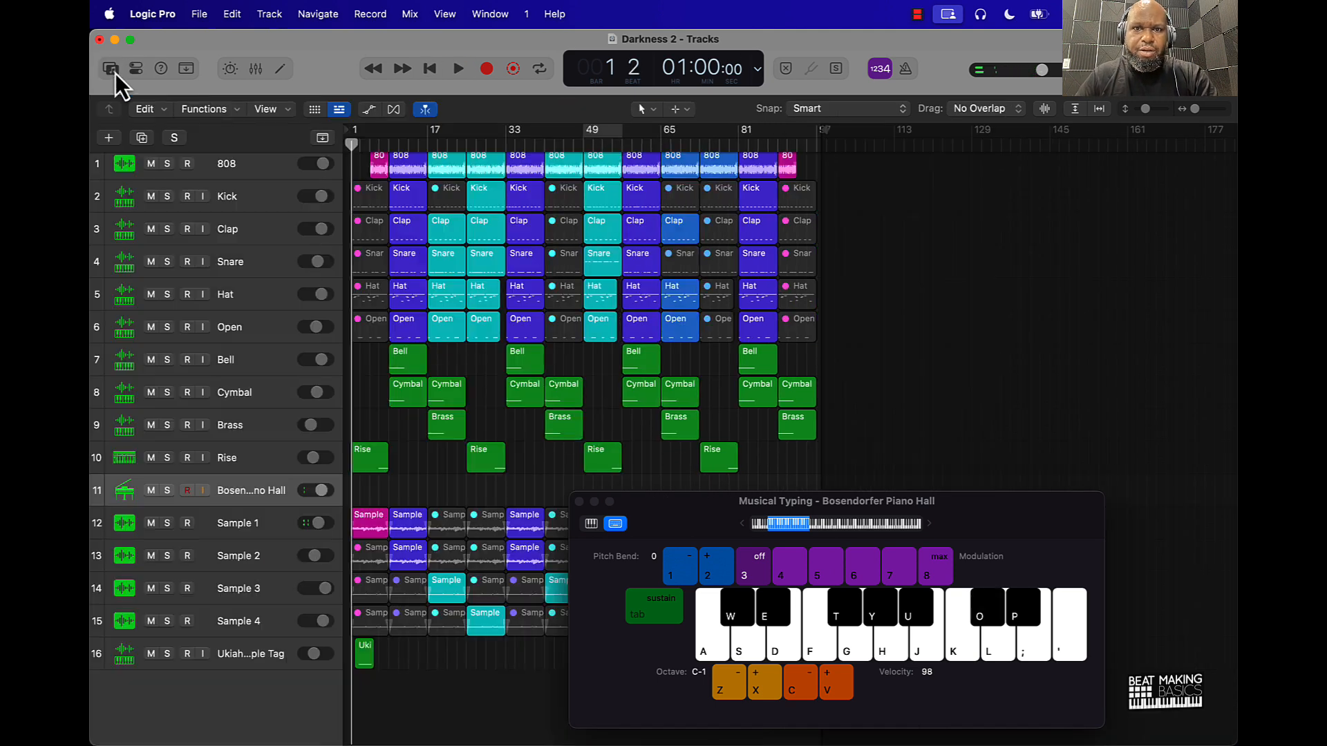
drag(736, 514, 782, 142)
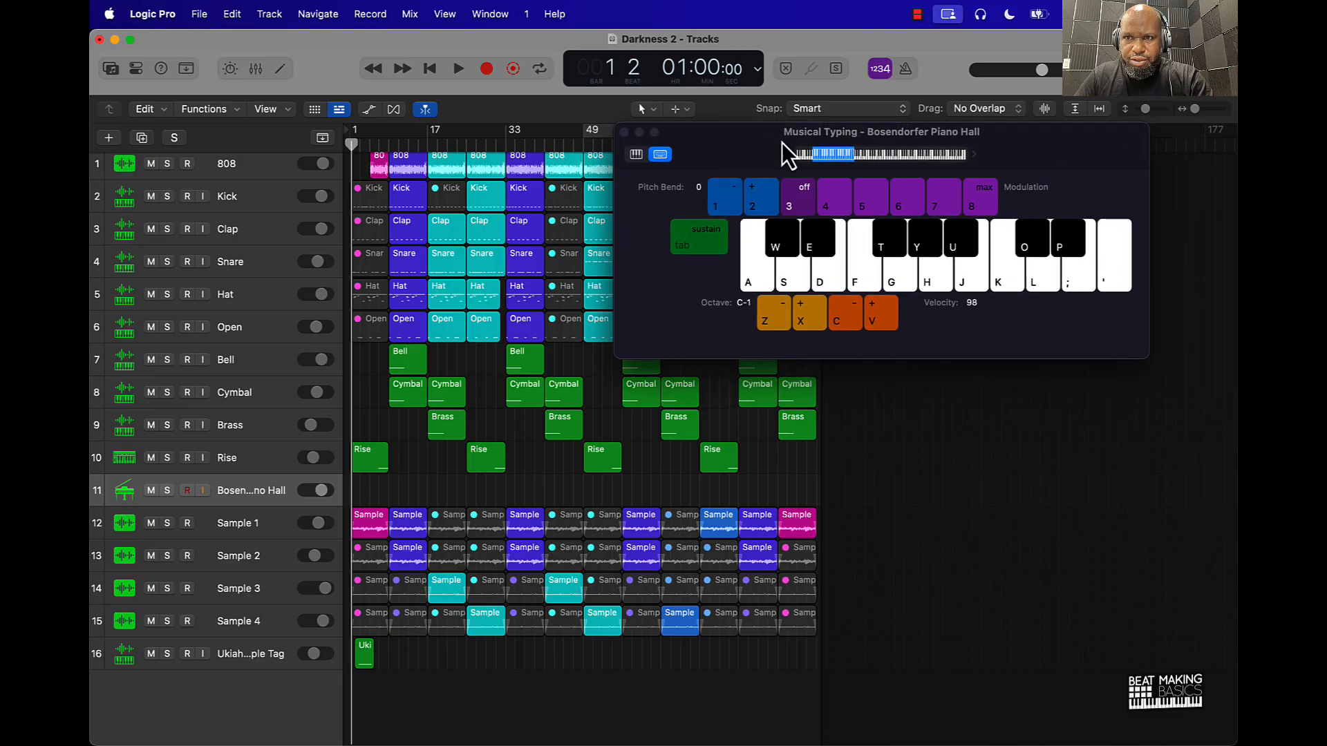
drag(1048, 160, 1143, 165)
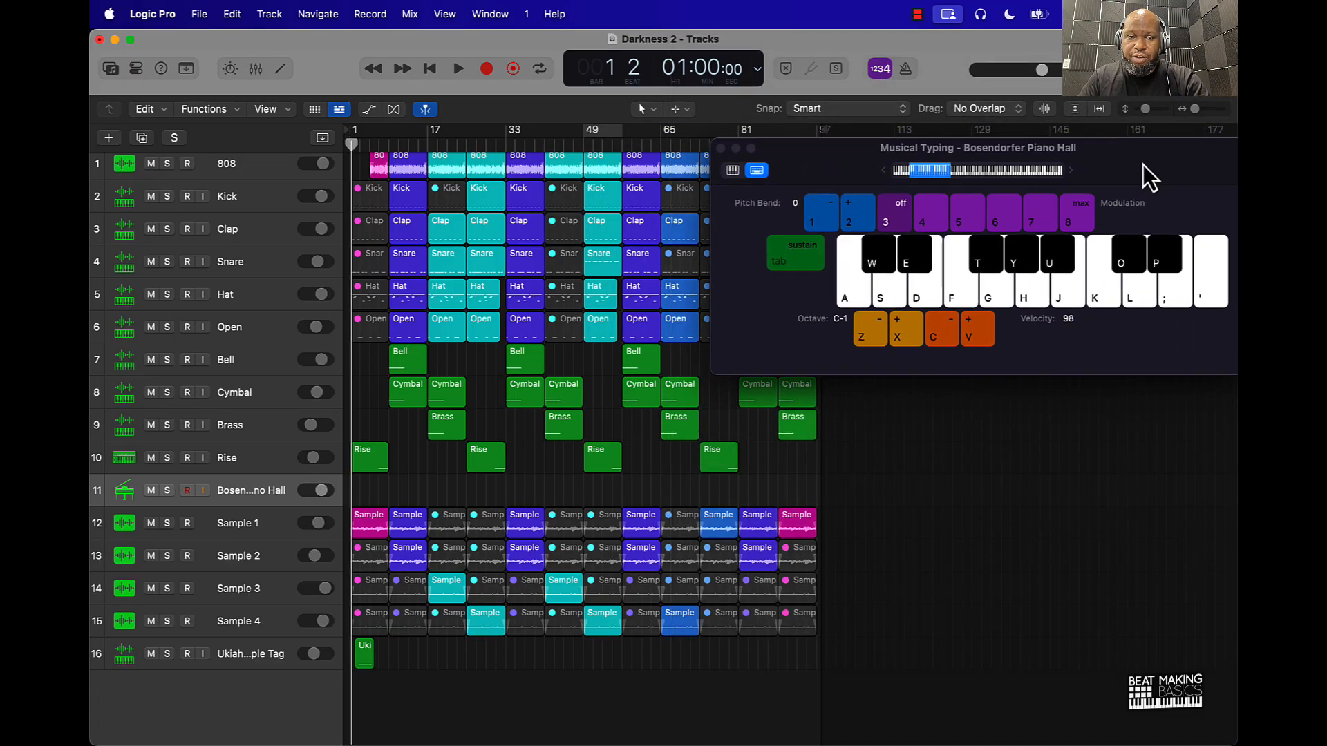
drag(843, 155, 802, 68)
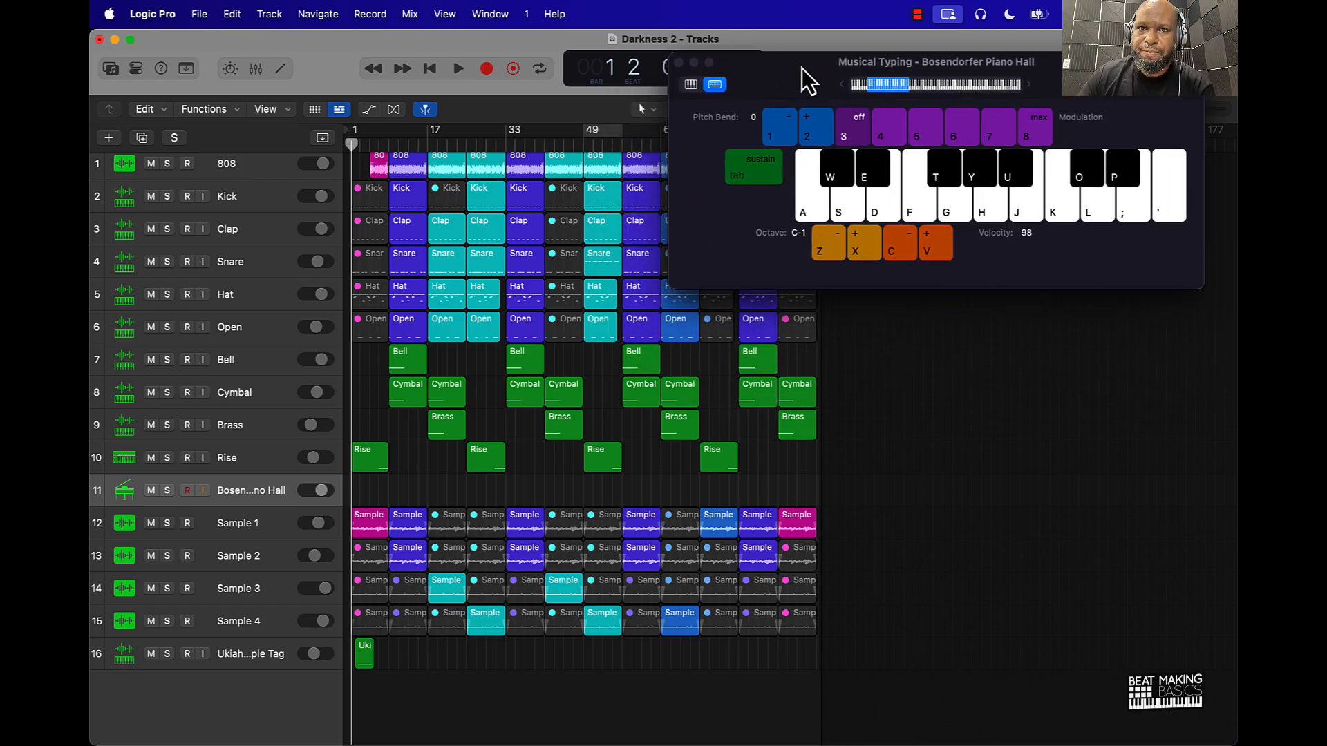
drag(801, 67, 778, 139)
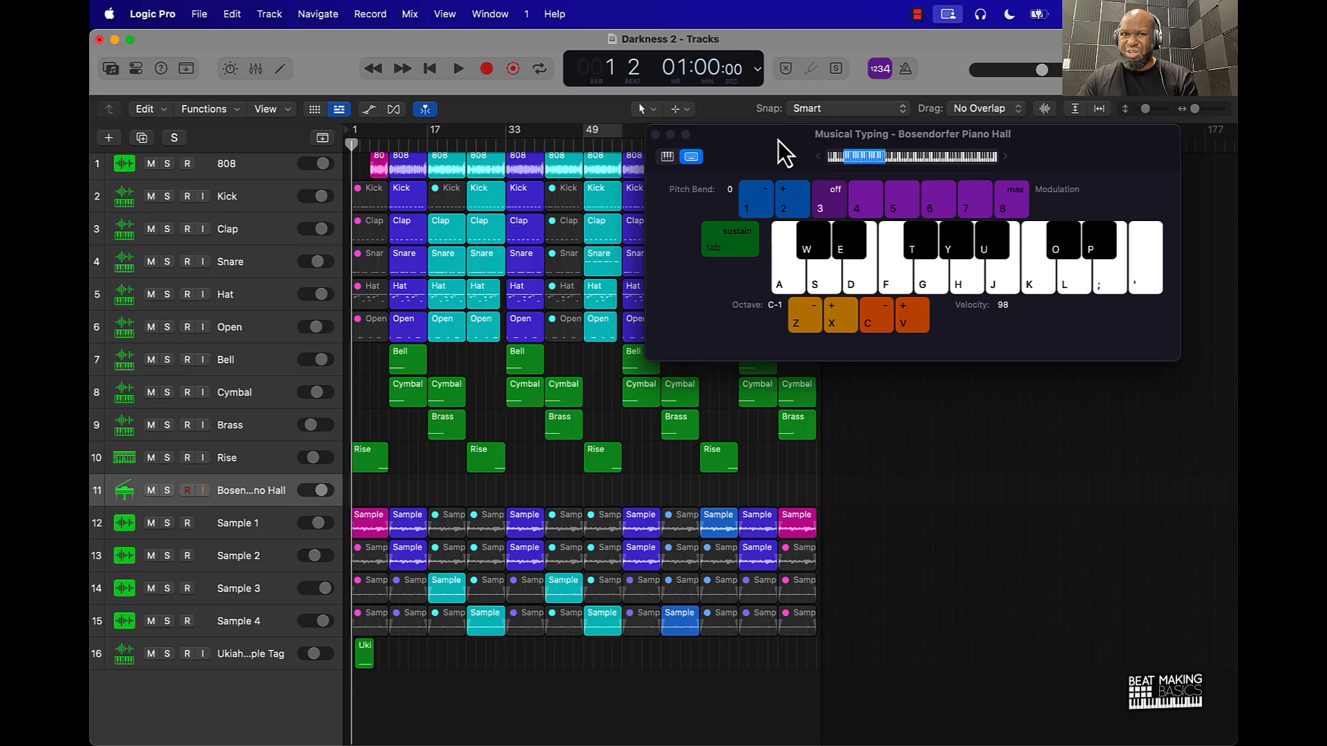
Raise the Musical Typing octave to C0 and rehearse the low piano notes around trial recordings of the opening bars
key(k)
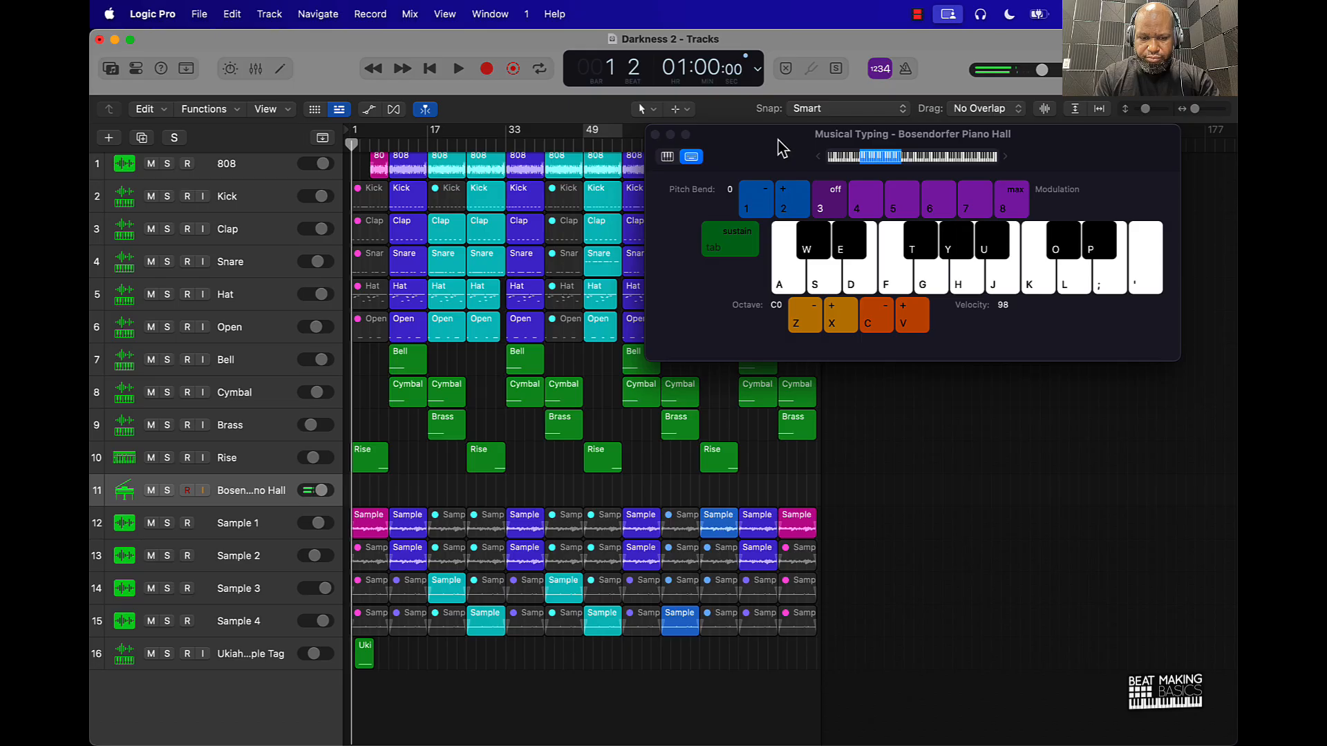
key(Return)
key(r)
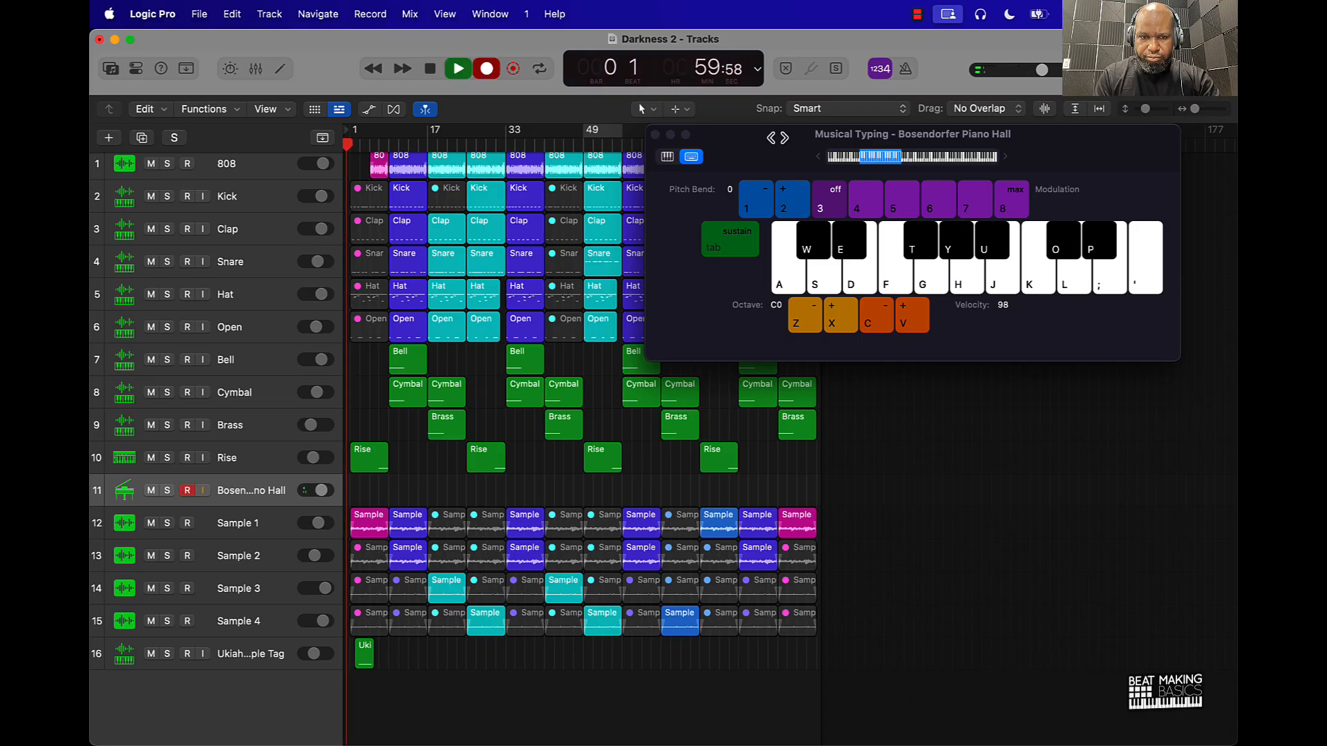
key(space)
key(p)
key(o)
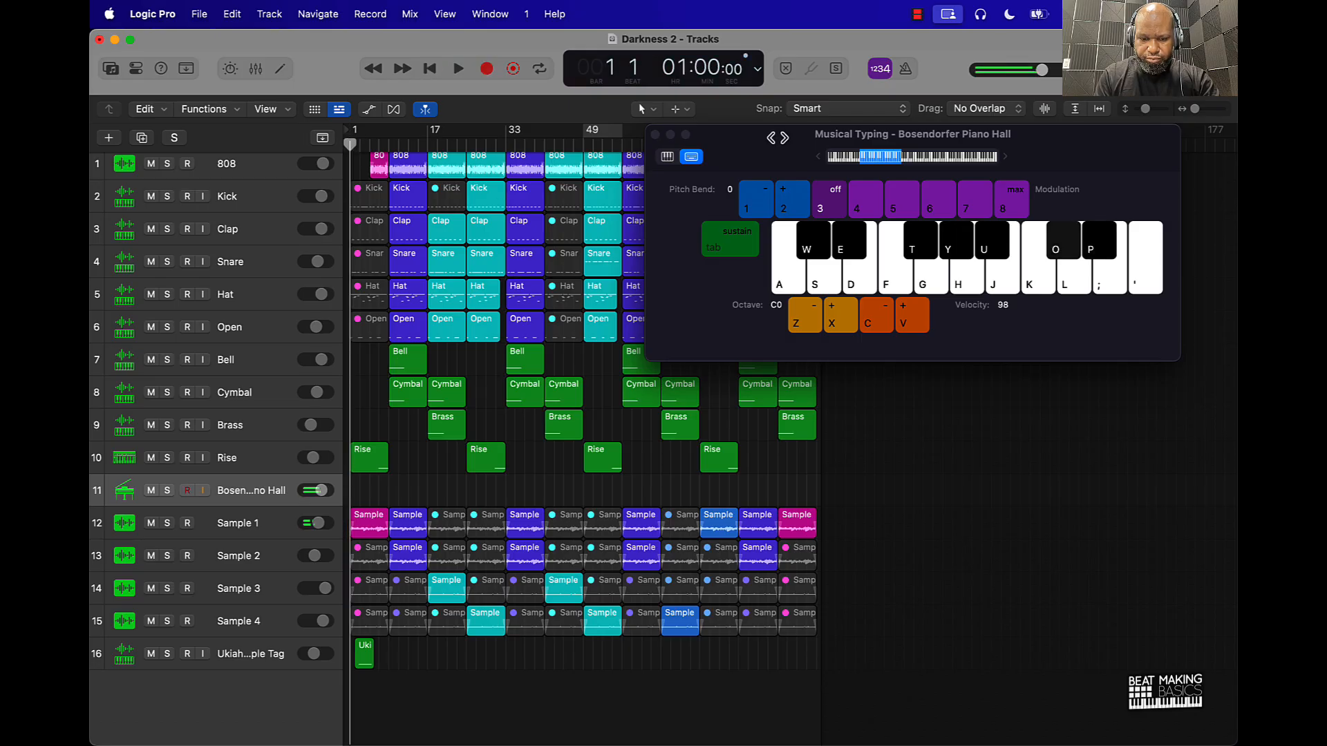
key(r)
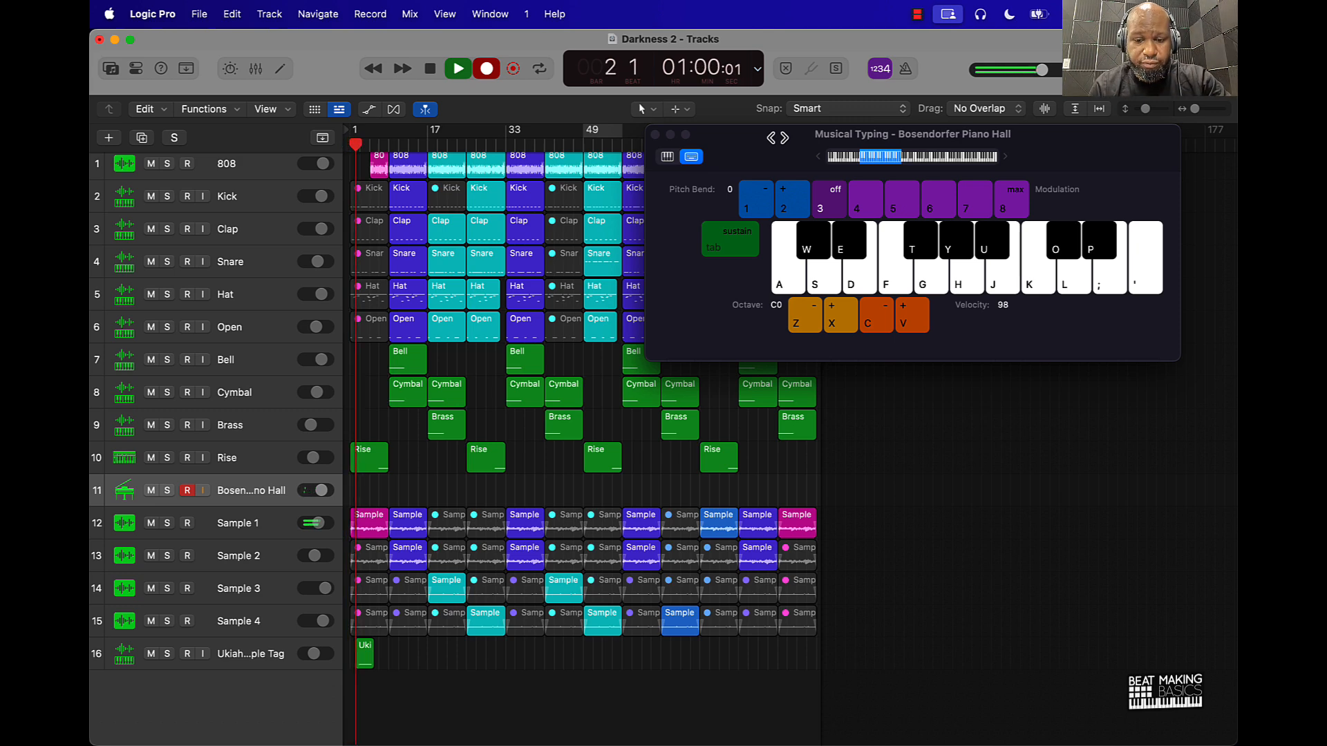
key(space)
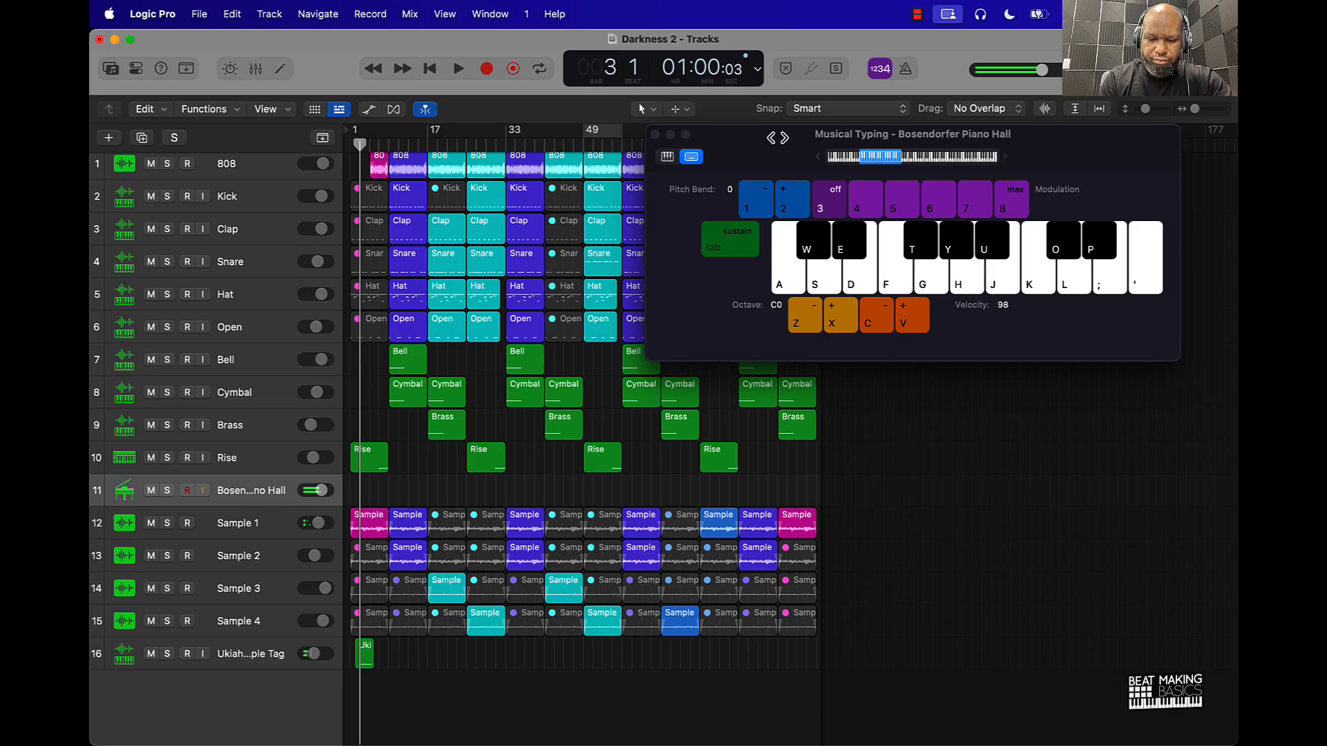
key(y)
key(h)
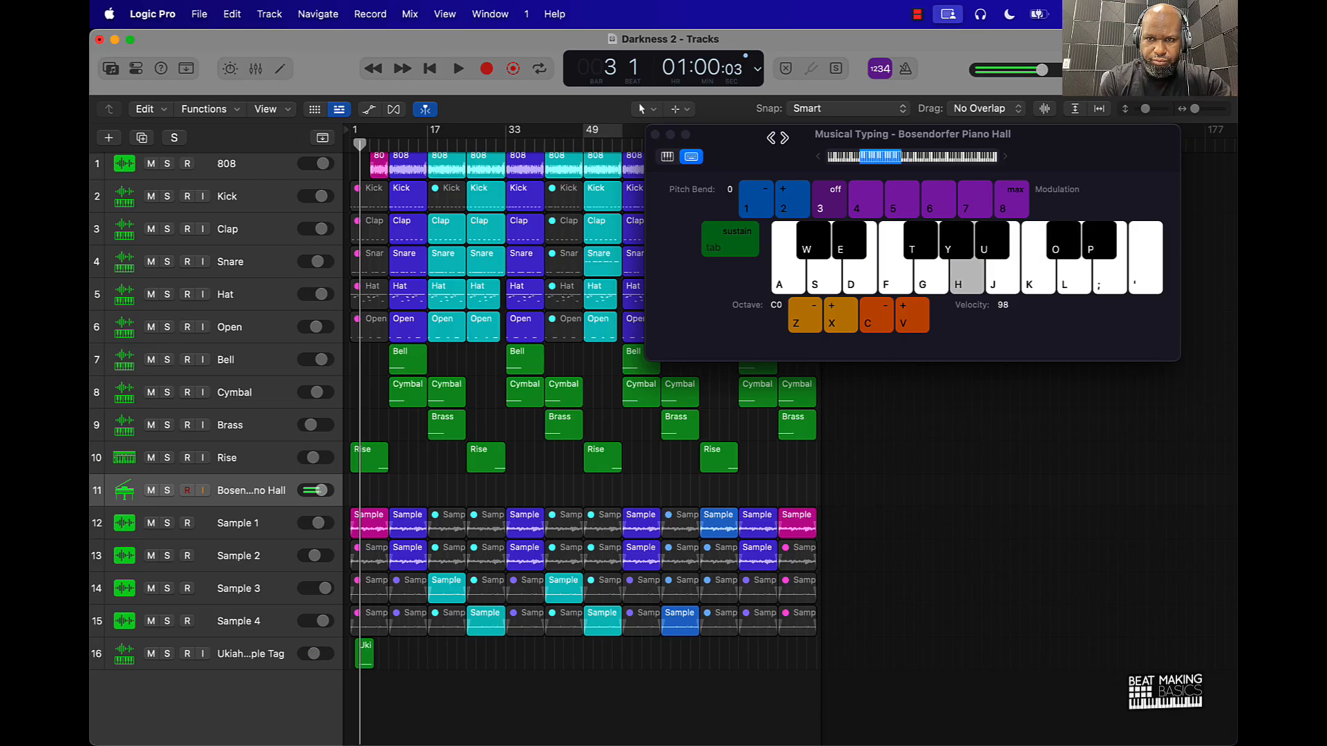
key(y)
key(Return)
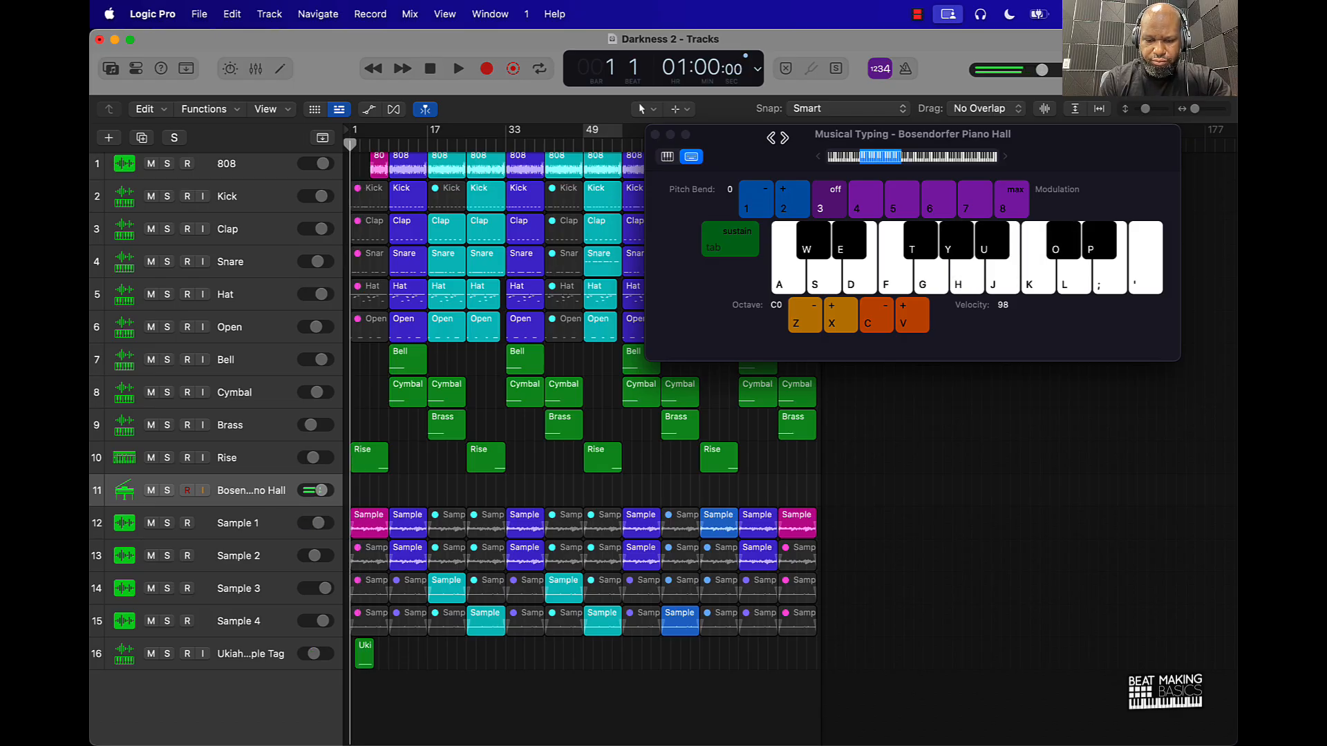
Record the low notes C#, G#, A and G# on the piano track from bar 9 to bar 17
key(r)
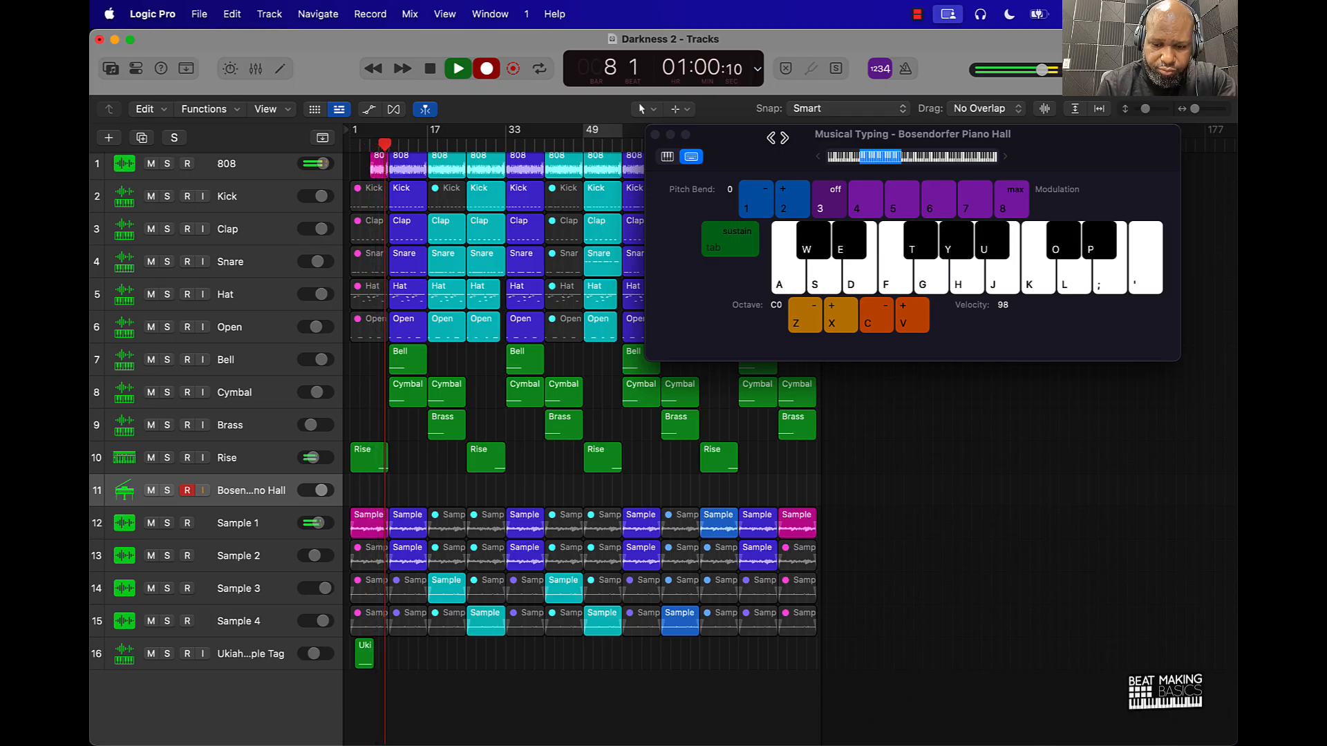
key(o)
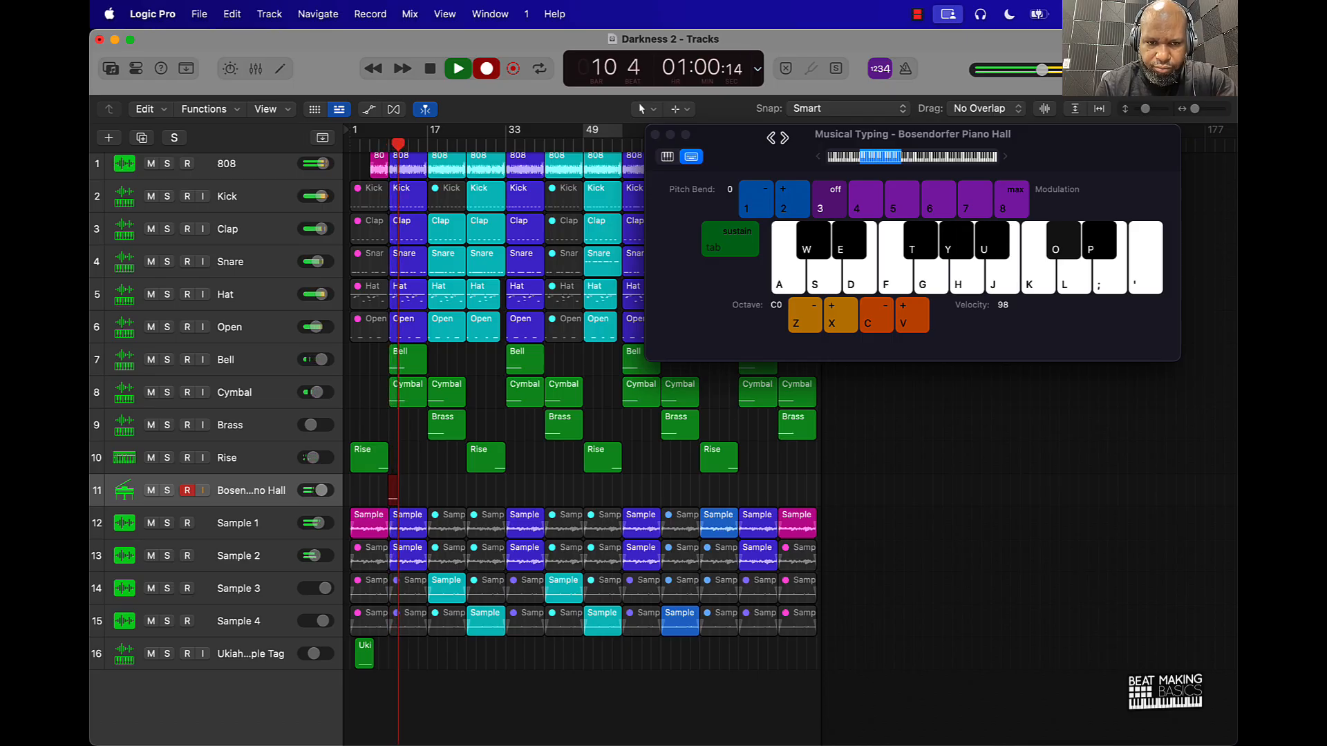
key(y)
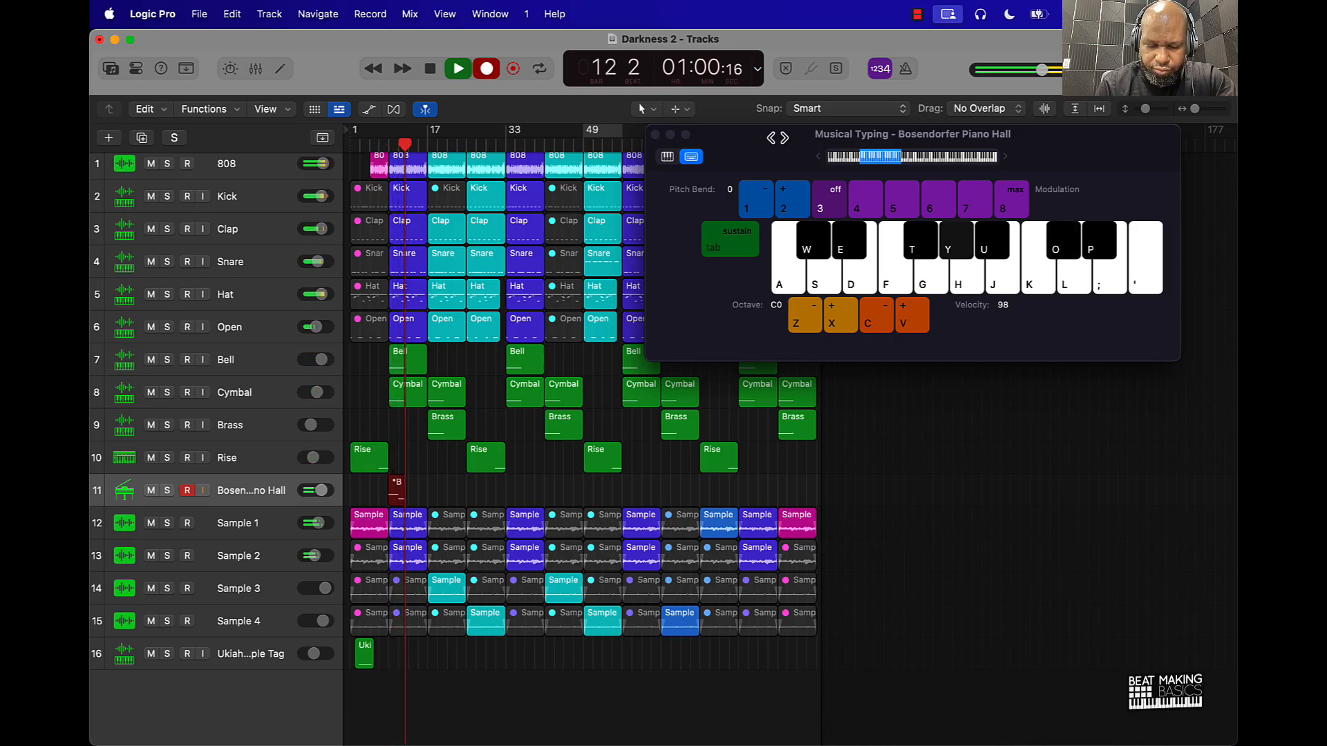
key(h)
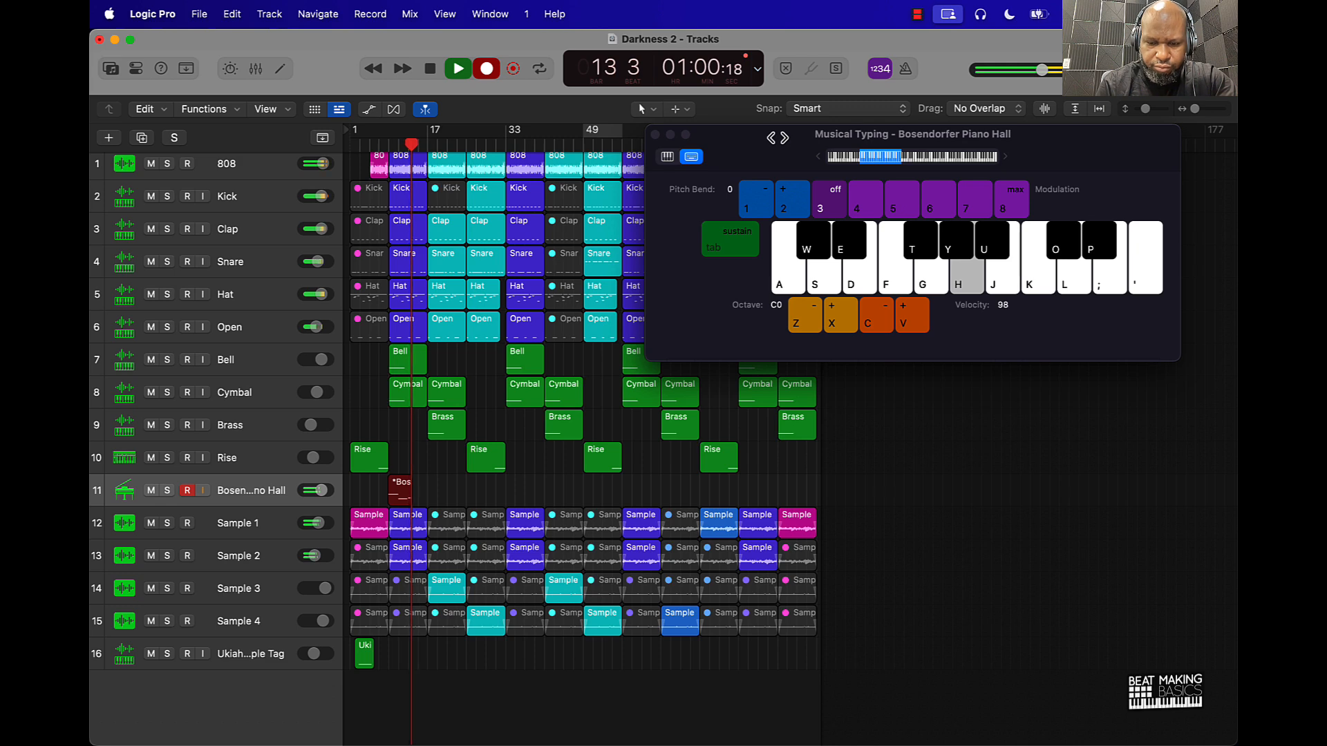
key(y)
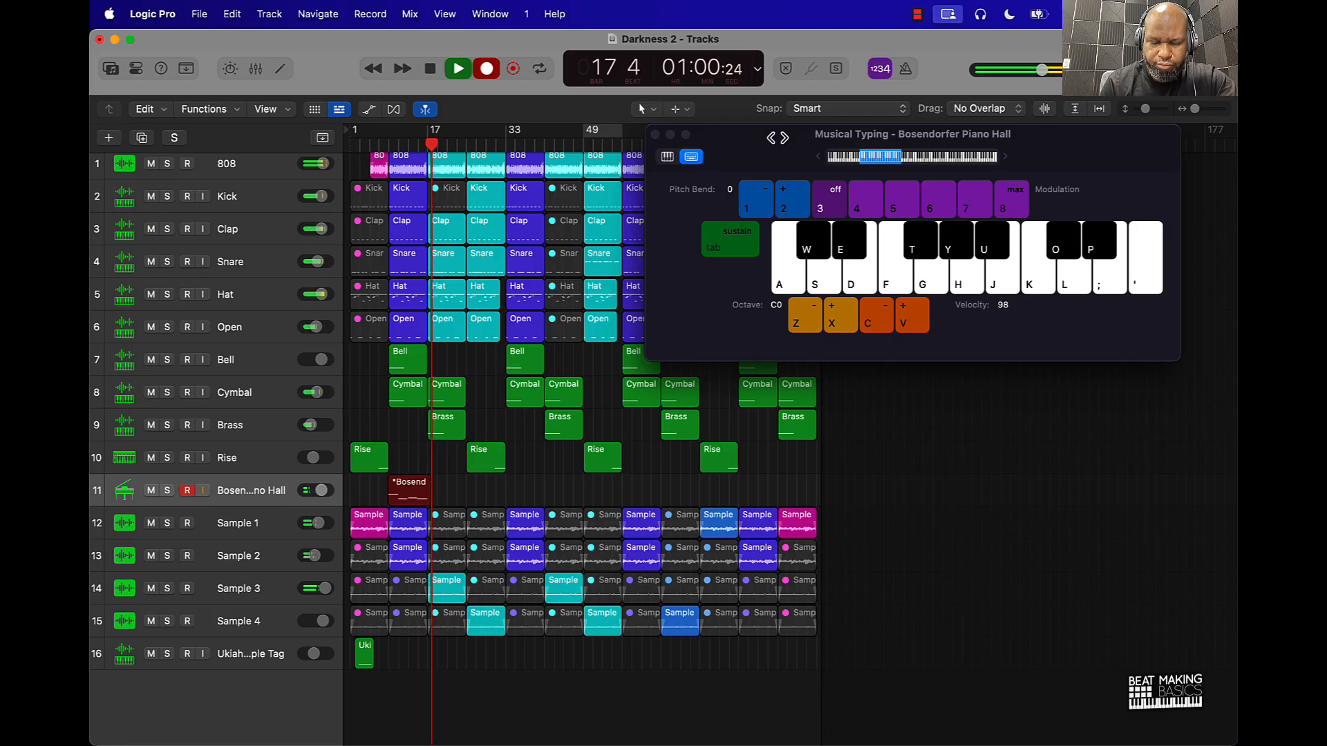
key(space)
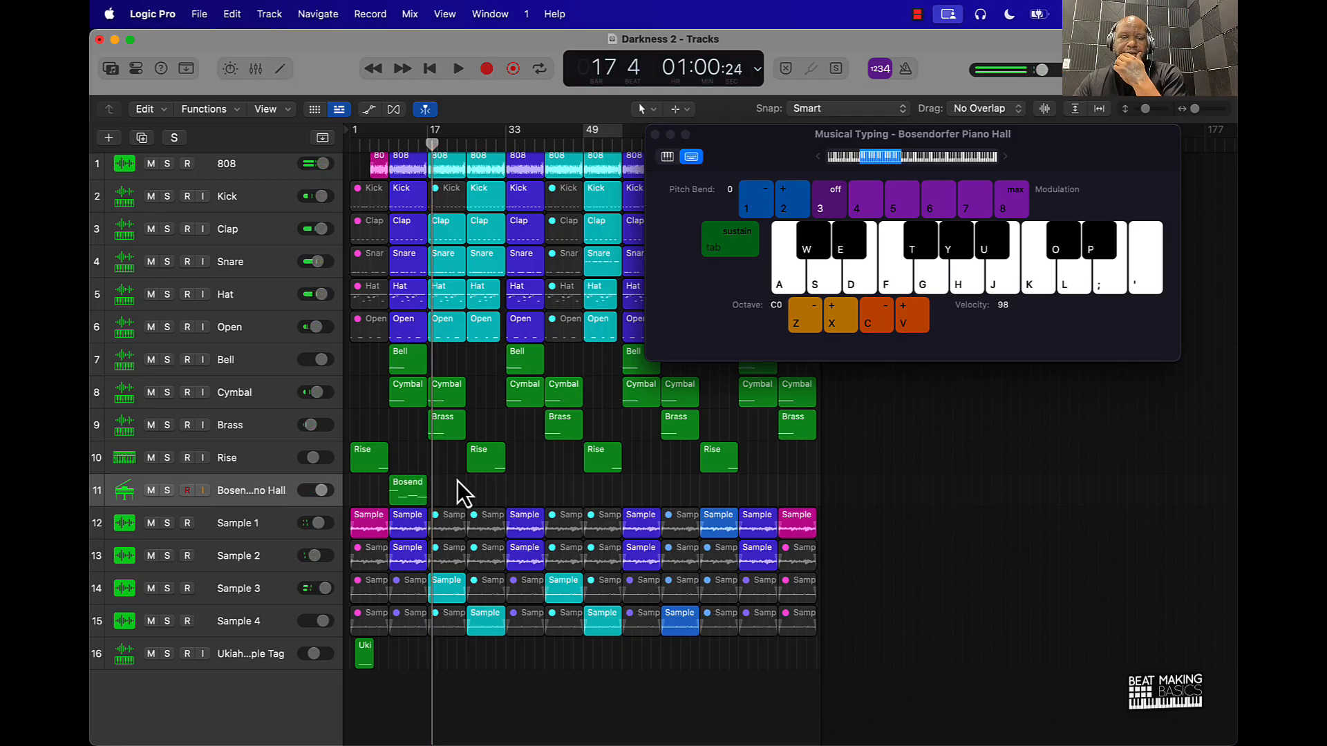
Quantize all notes of the recorded piano region to 1/16 Swing A, then close the Piano Roll and Musical Typing
double_click(418, 499)
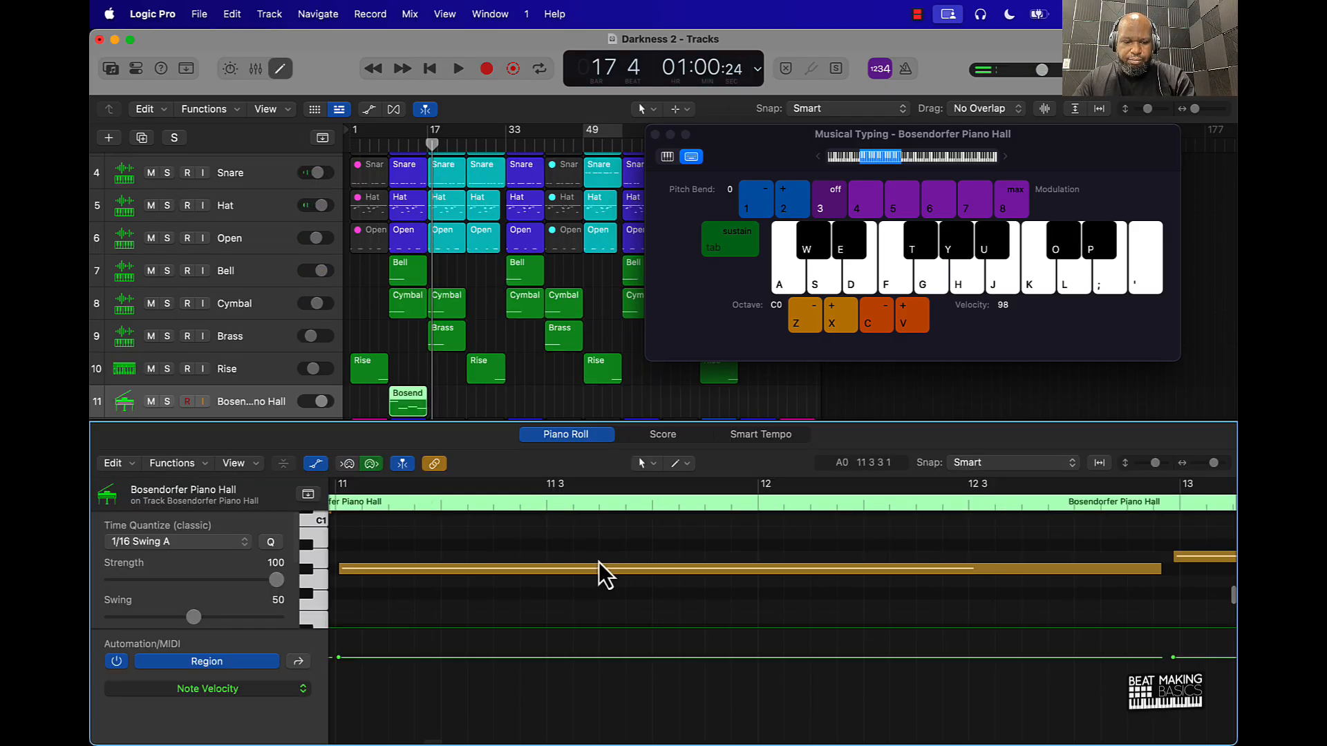
key(super+a)
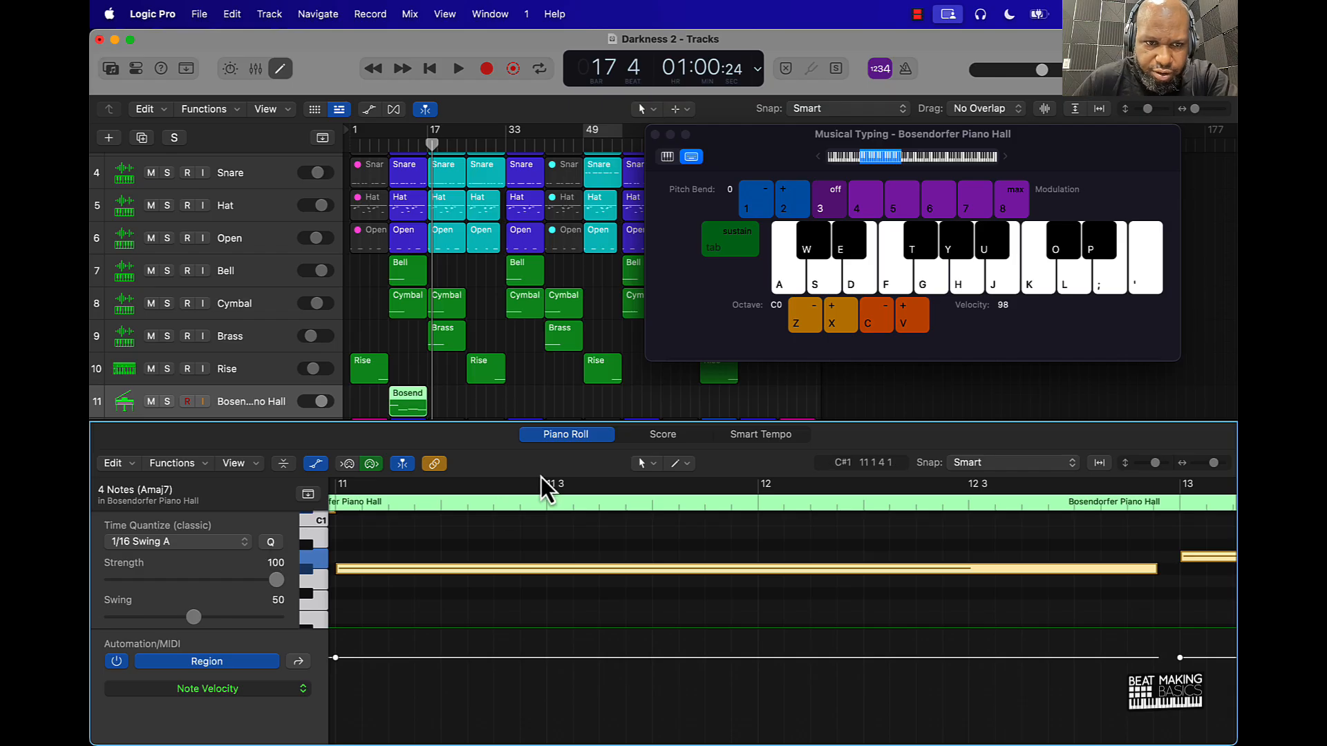
click(281, 70)
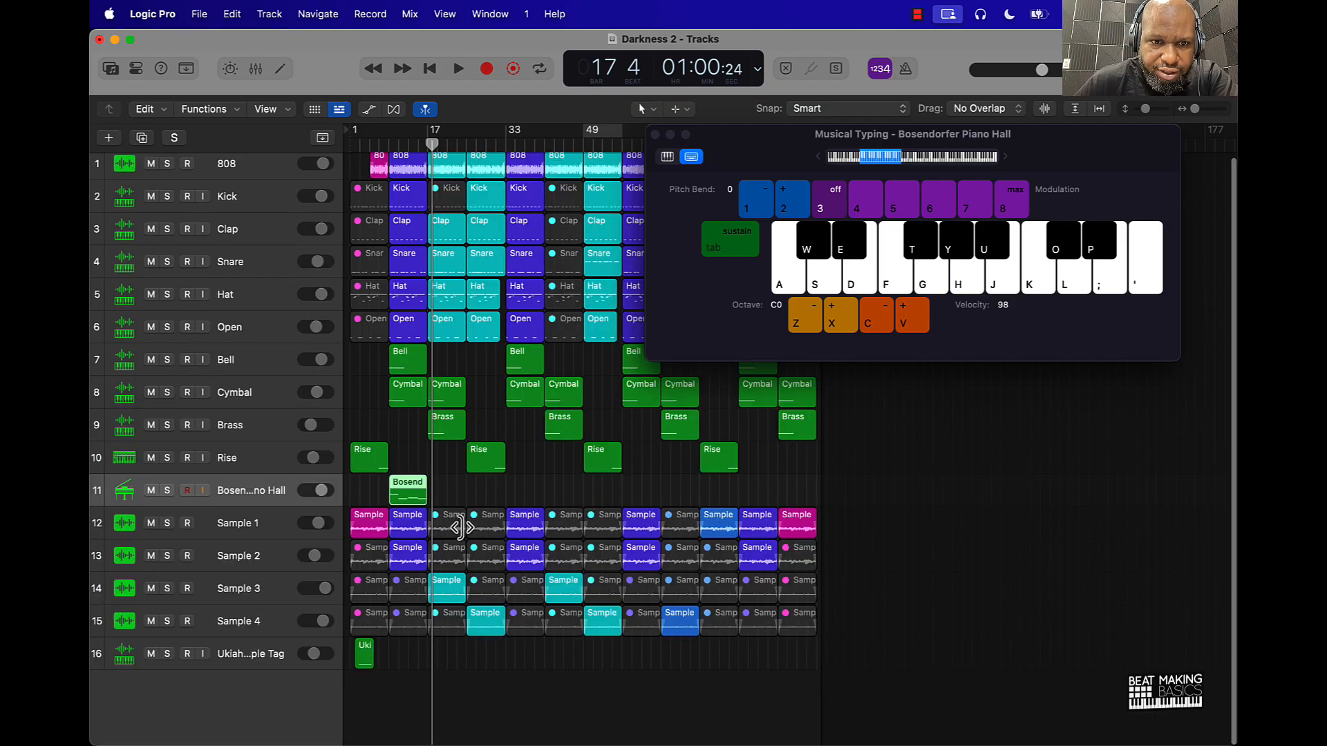
click(654, 135)
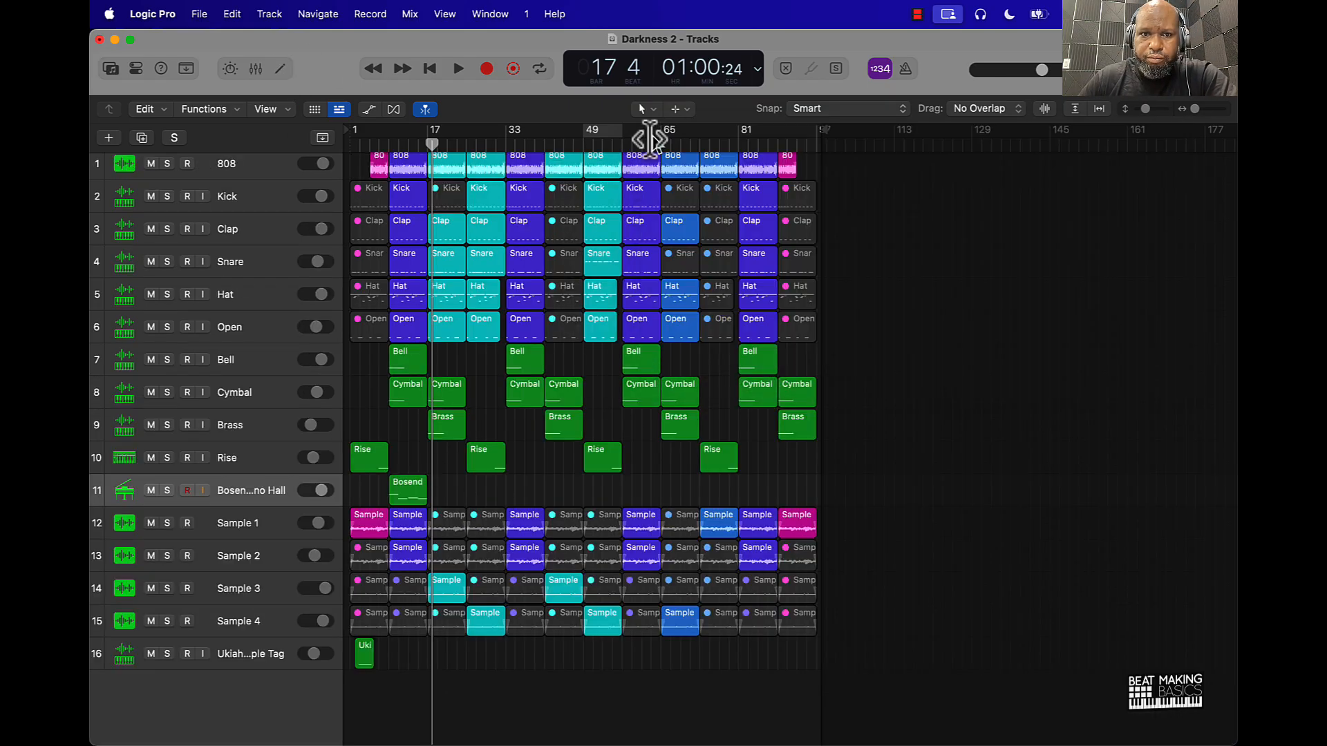
Copy the piano region to bars 25, 33, 41, 57, 73 and 81, then return the playhead to bar 1
drag(405, 495, 521, 494)
drag(521, 494, 762, 495)
click(802, 475)
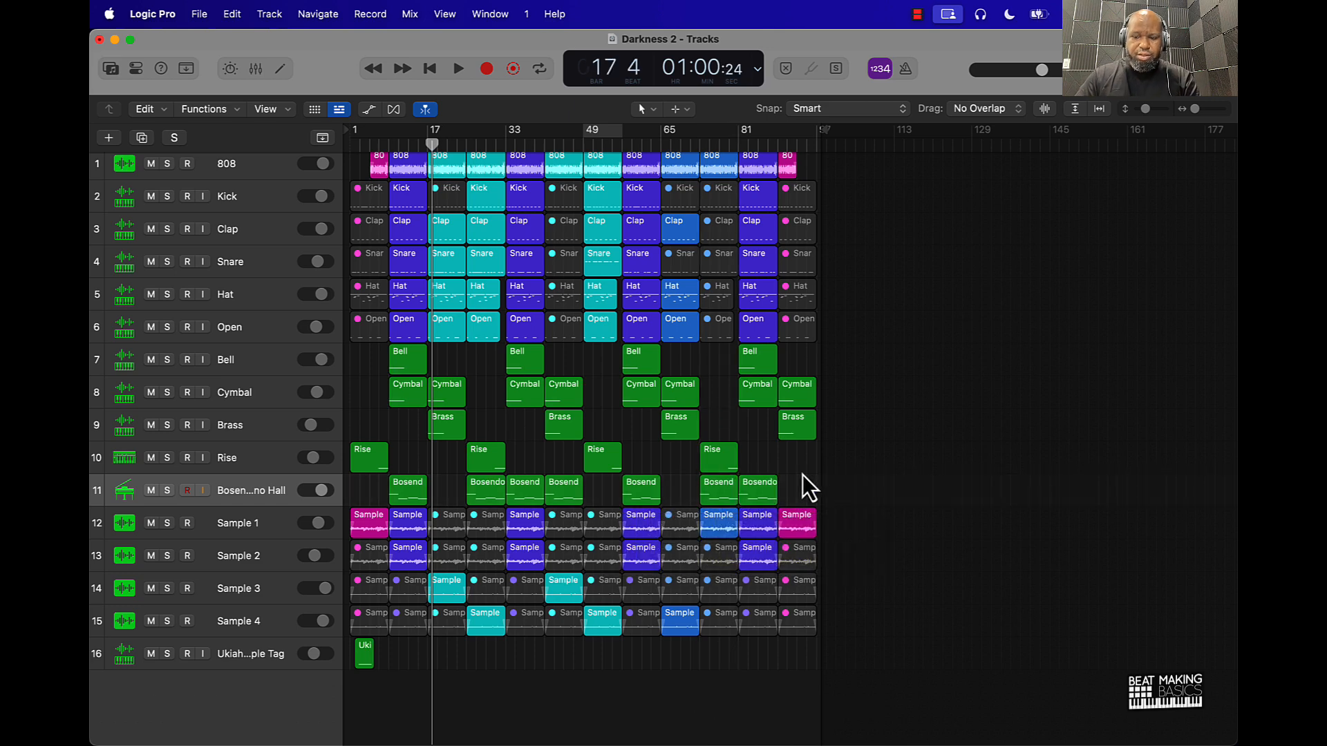
key(Return)
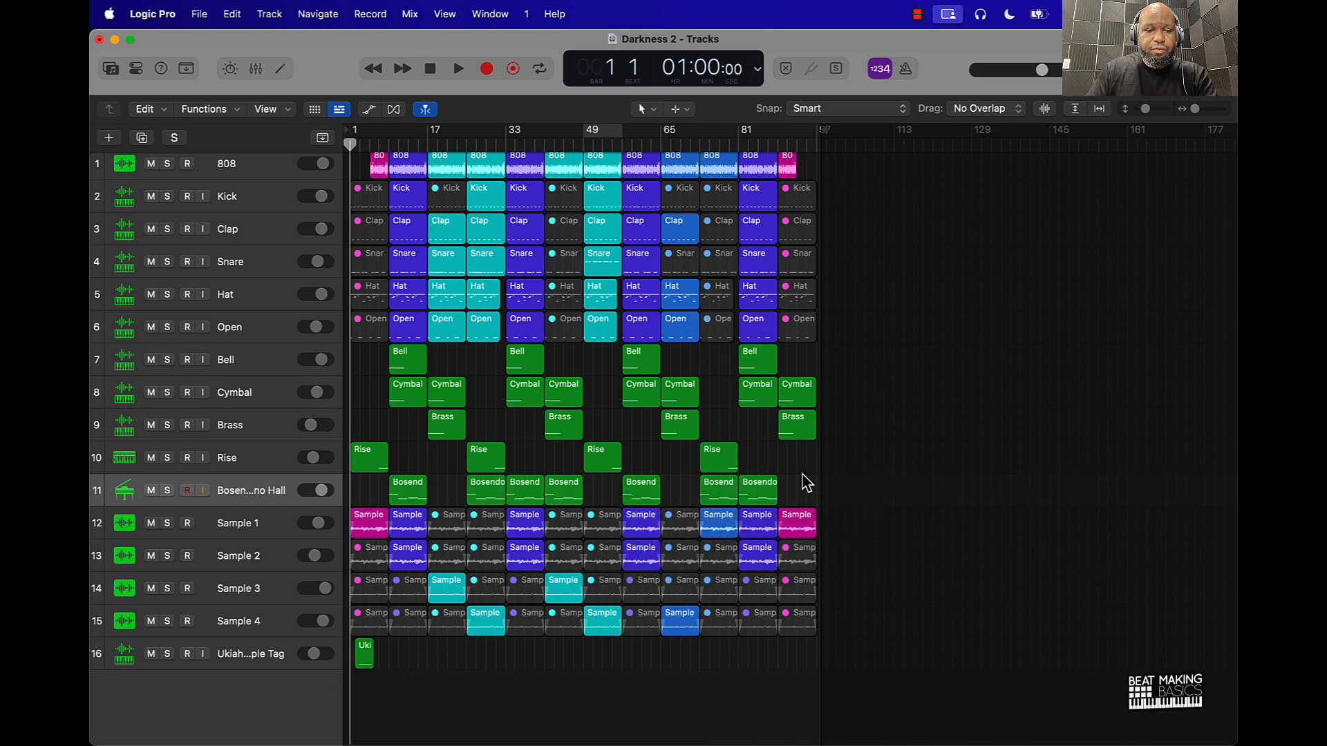
Rename the Bosendorfer track to Piano, name all regions after their tracks and clear the selection
double_click(247, 490)
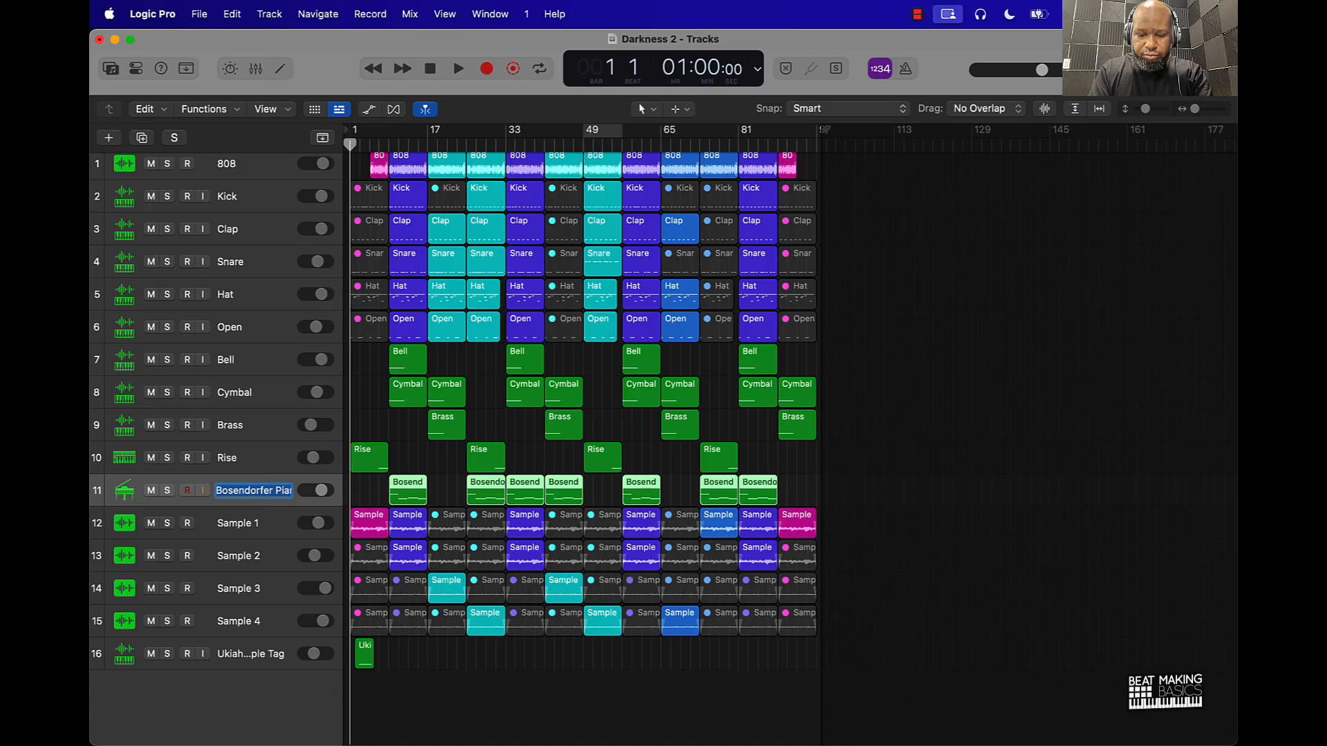
key(super+a)
key(alt+shift+n)
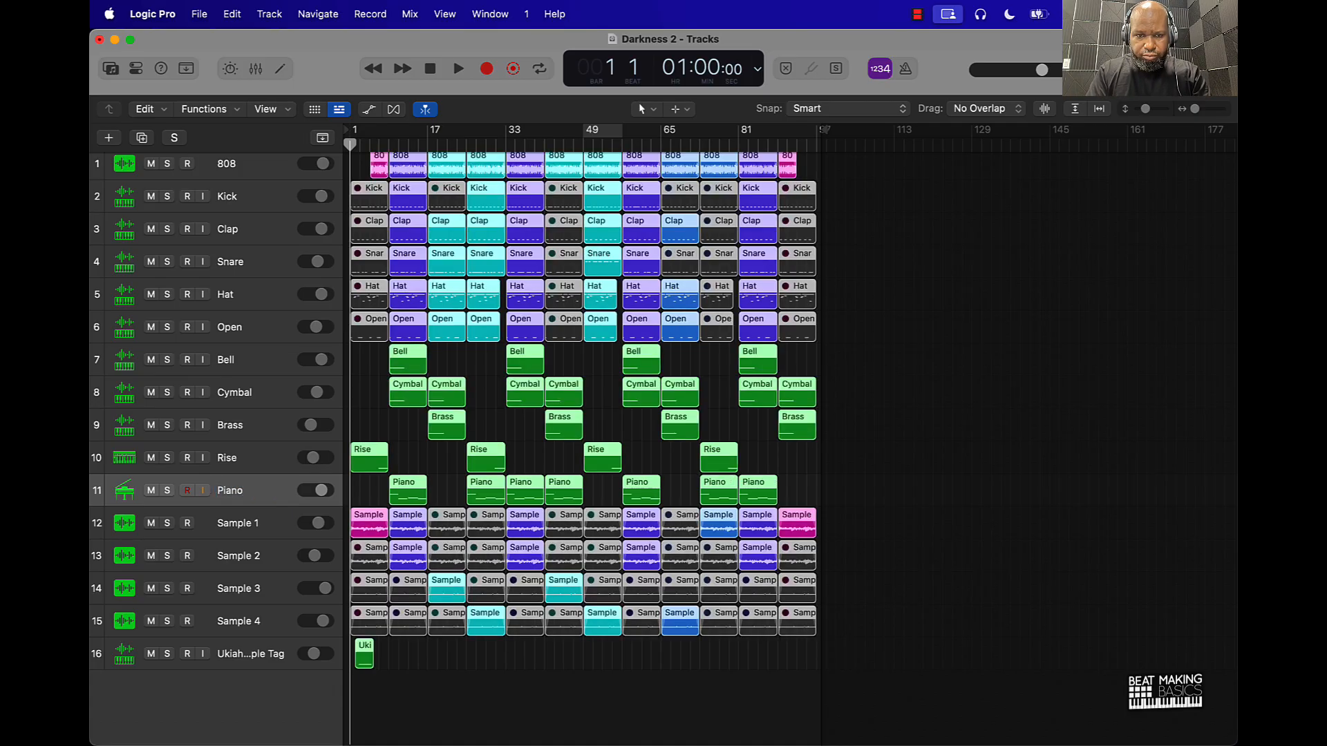
click(398, 456)
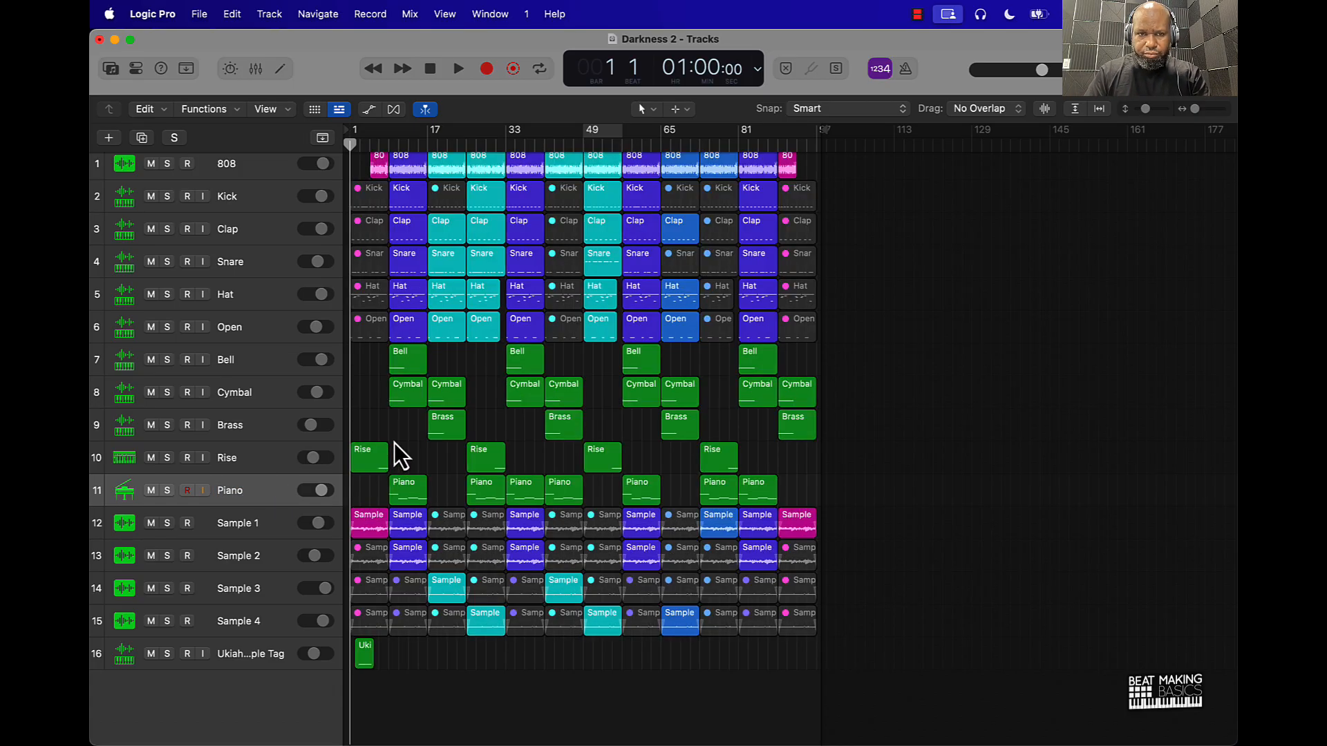
Play the arrangement from bar 1 and quantize all notes in the four Rise regions to 1/8 Swing A
key(space)
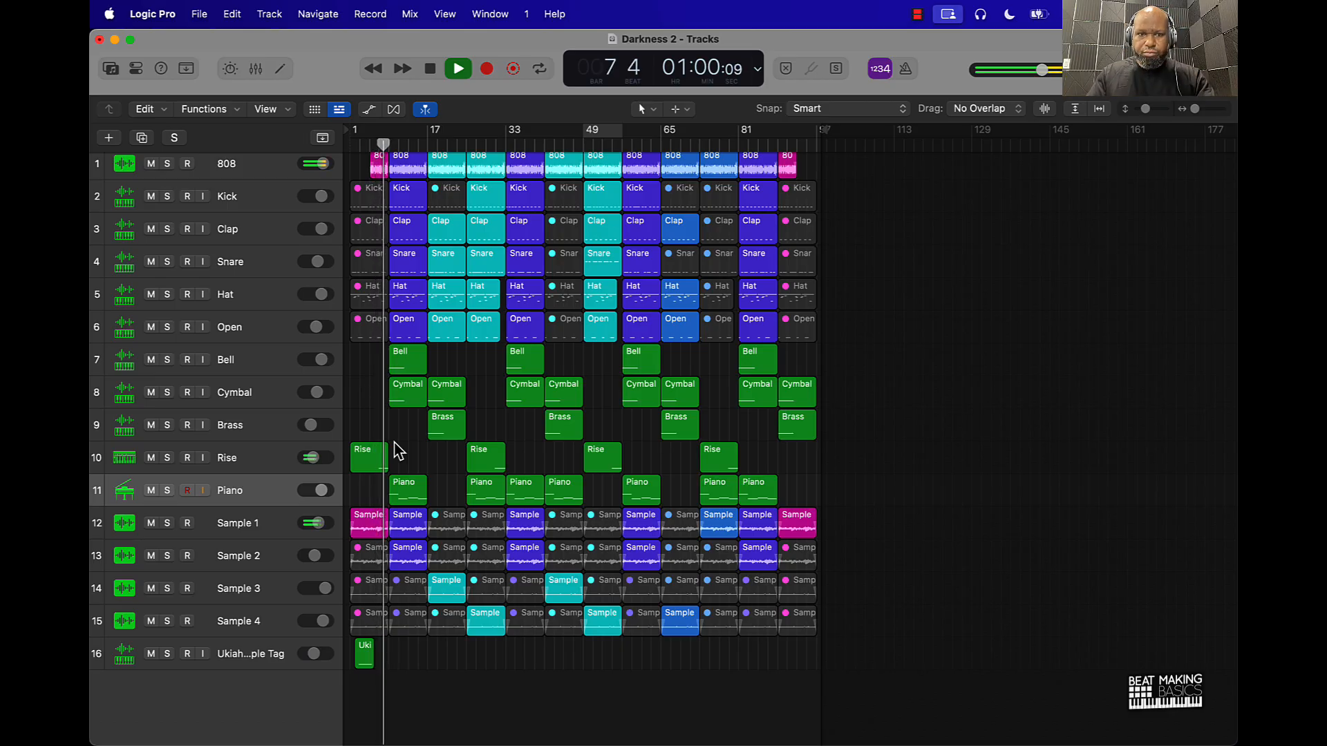
click(269, 450)
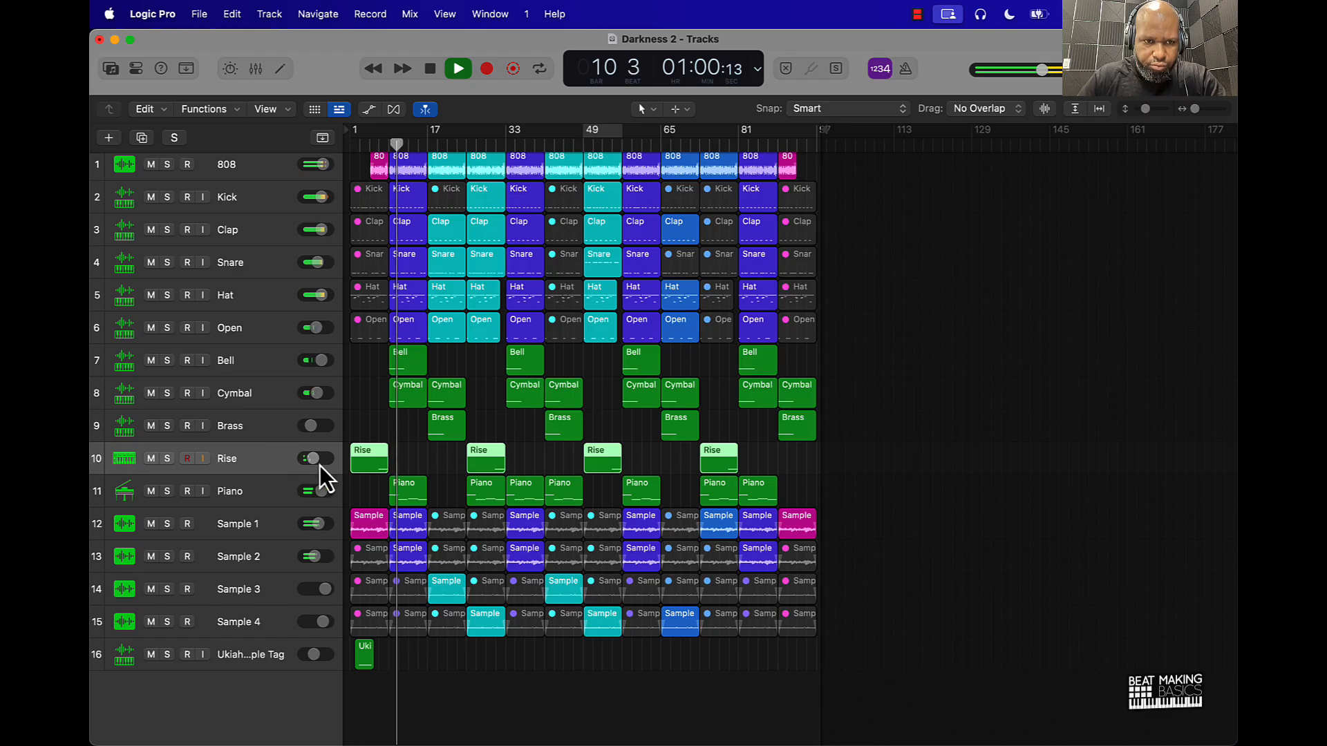
double_click(371, 465)
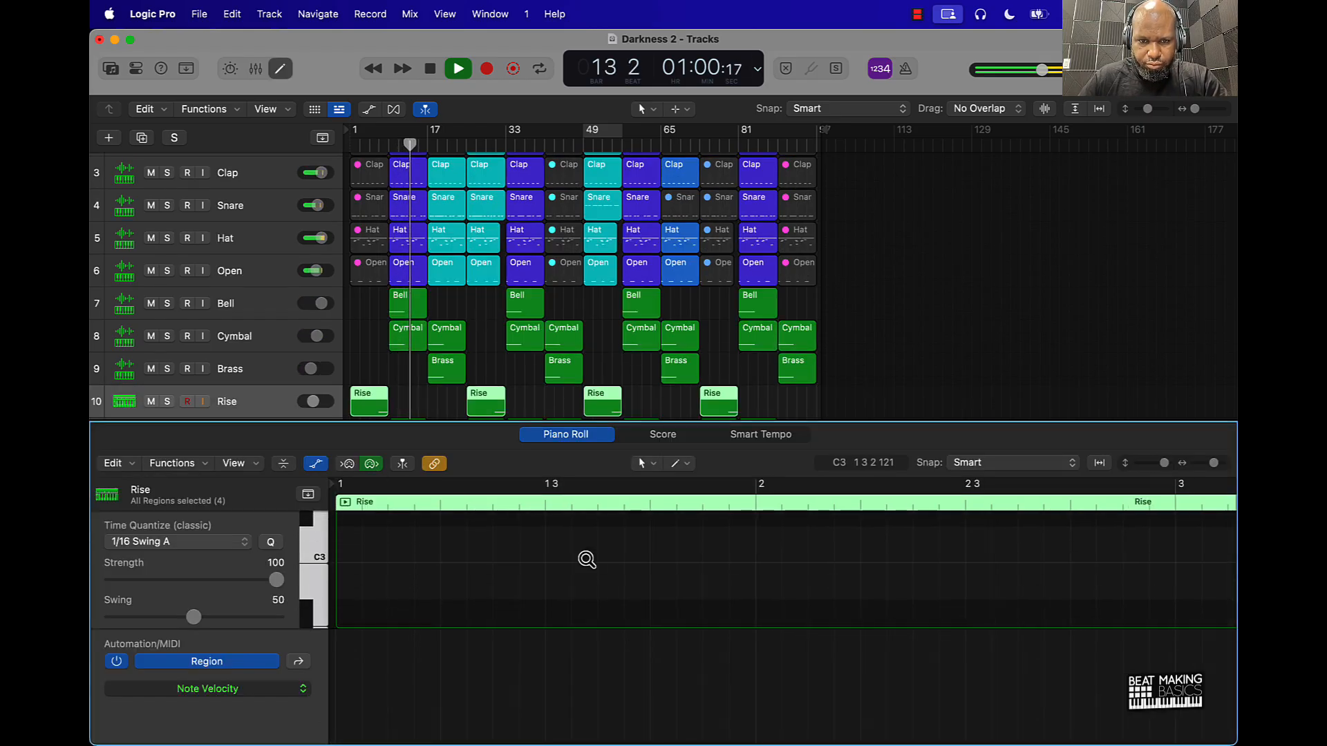
scroll(587, 559, down, 10)
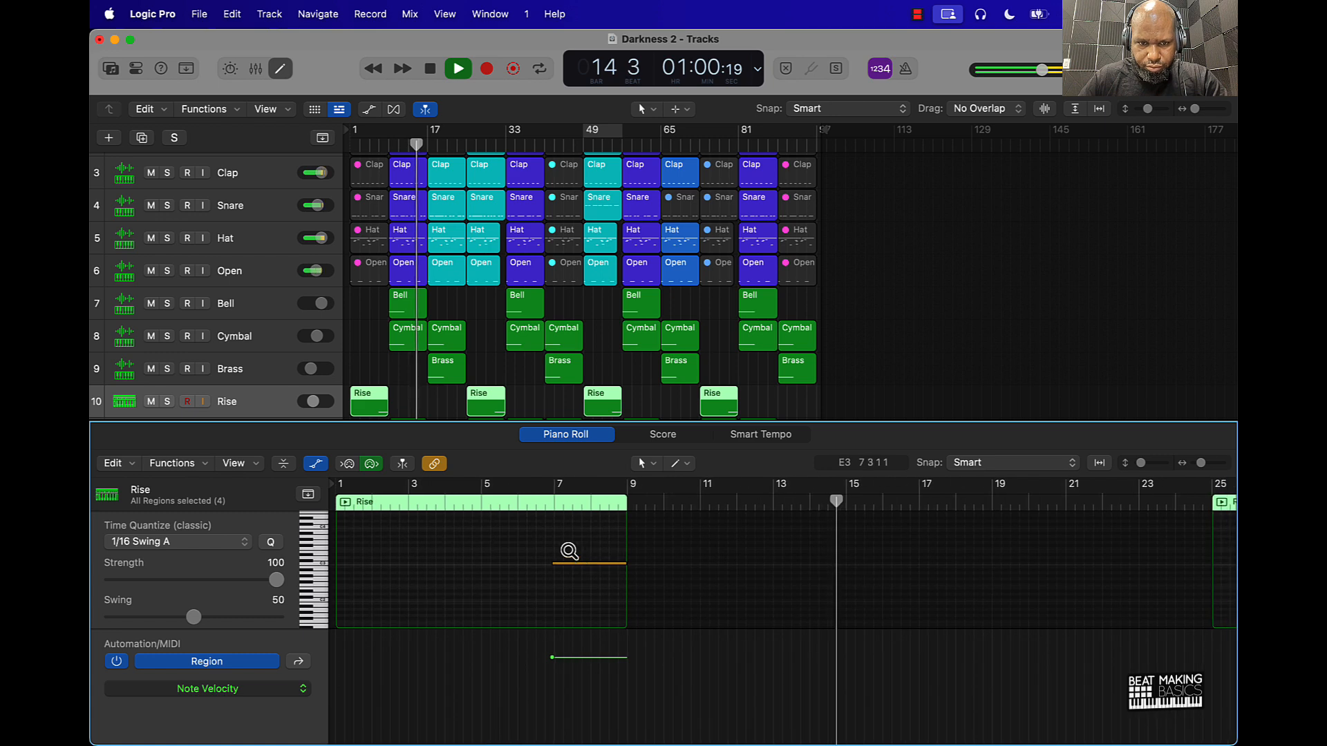
key(super+a)
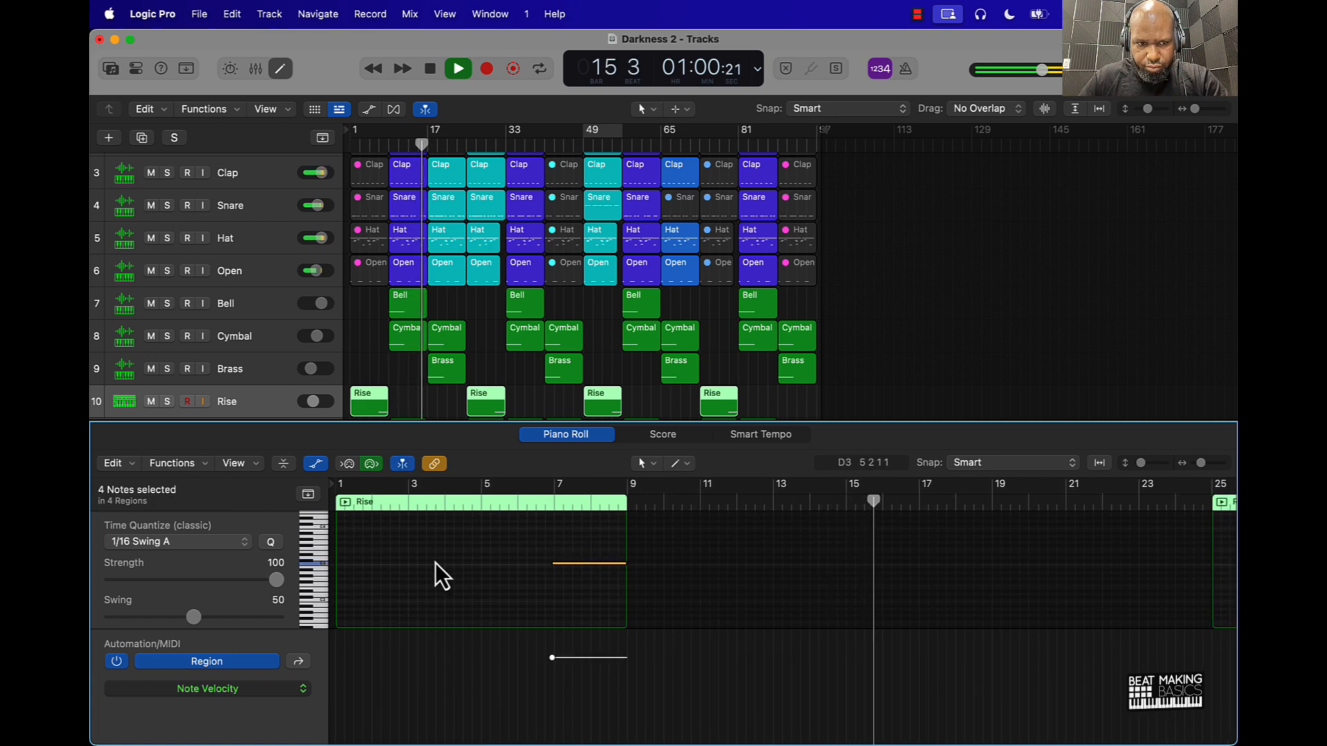
click(236, 542)
click(179, 655)
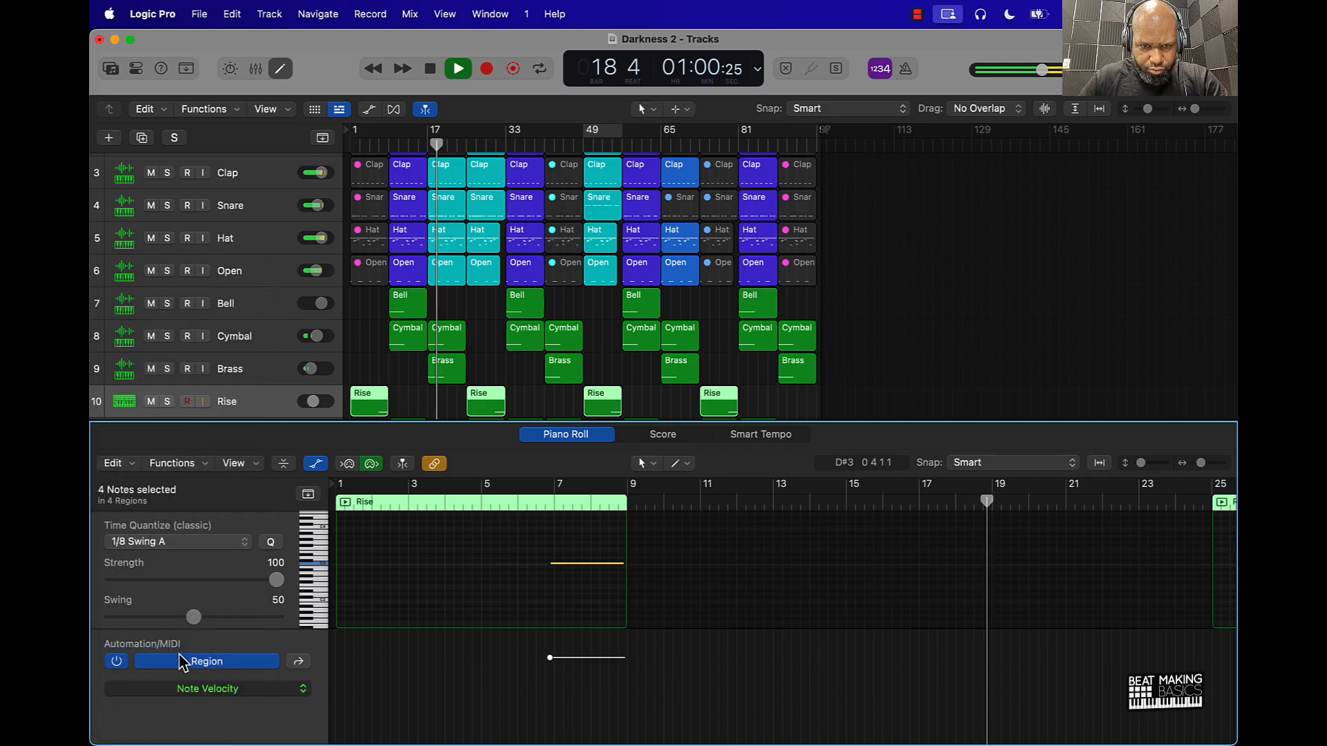
Shift the Rise notes in all four regions slightly later so the first starts at bar 7, and check the timing in playback
click(424, 502)
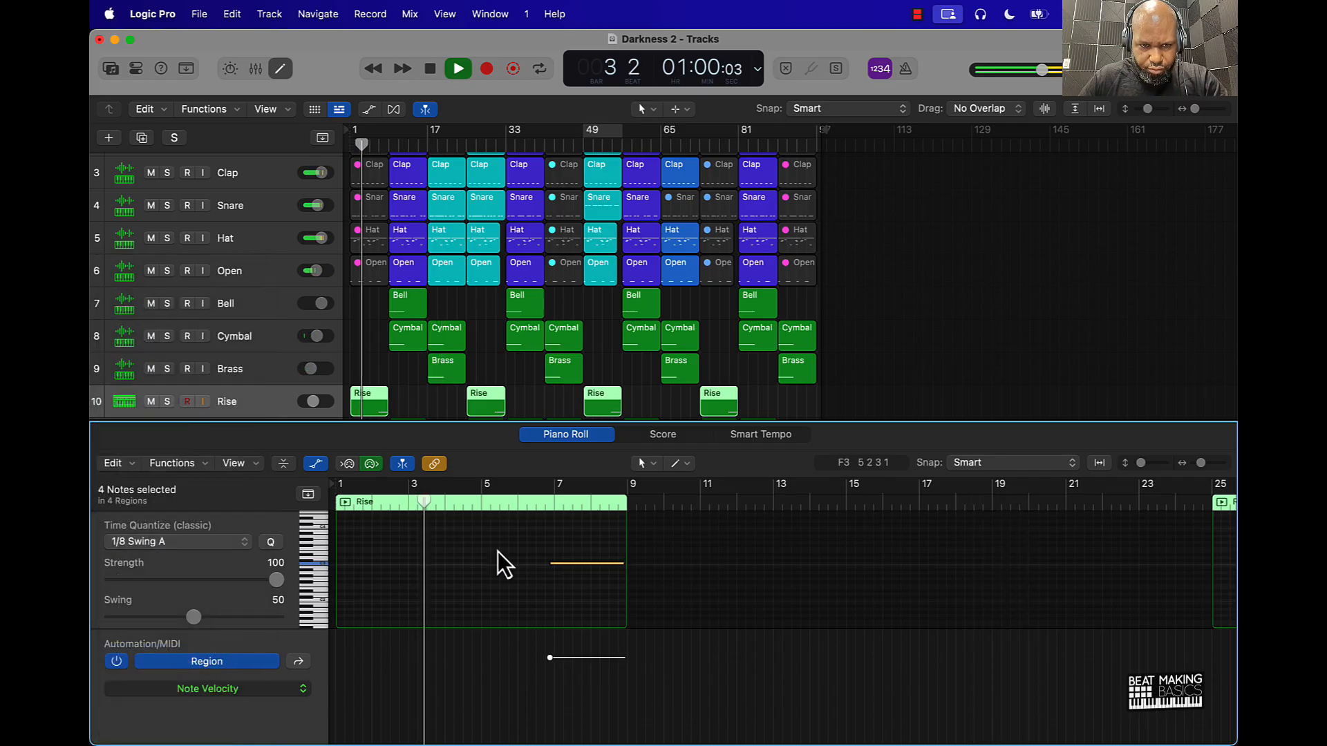
ctrl+alt+click(469, 558)
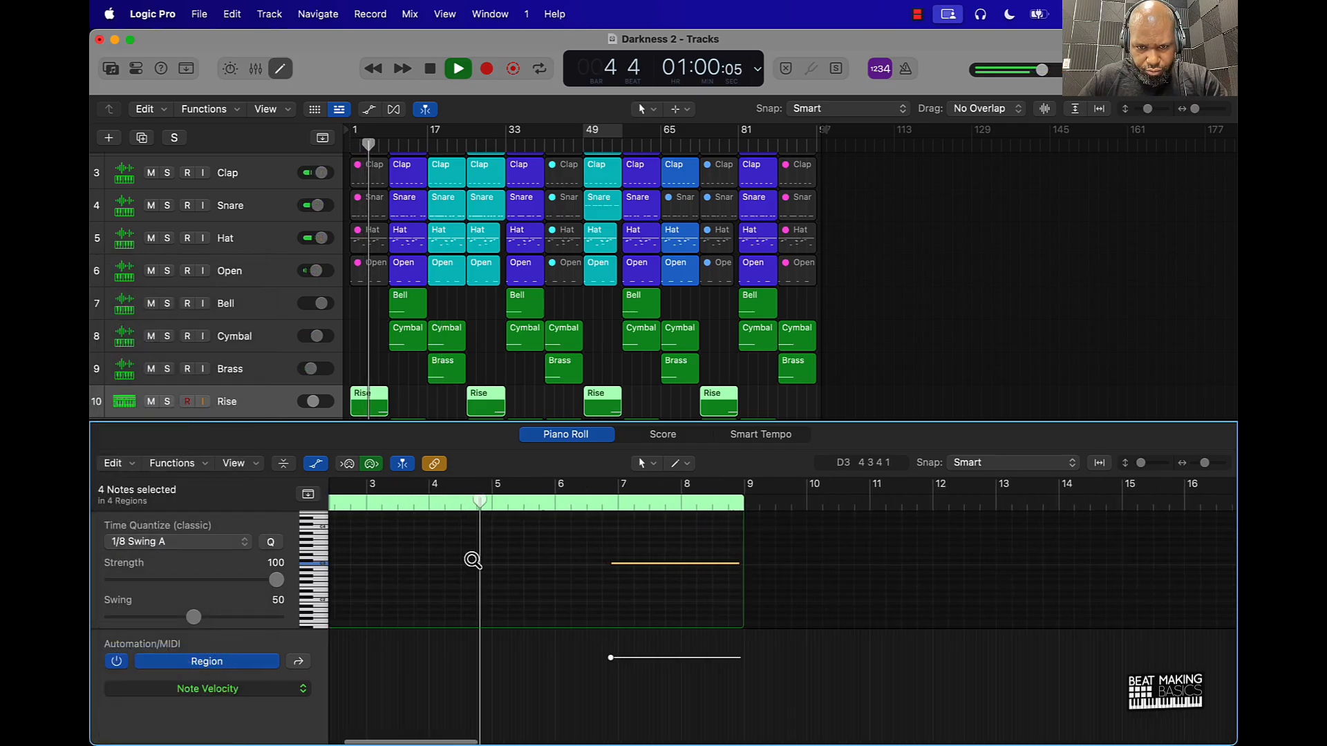
ctrl+alt+click(473, 559)
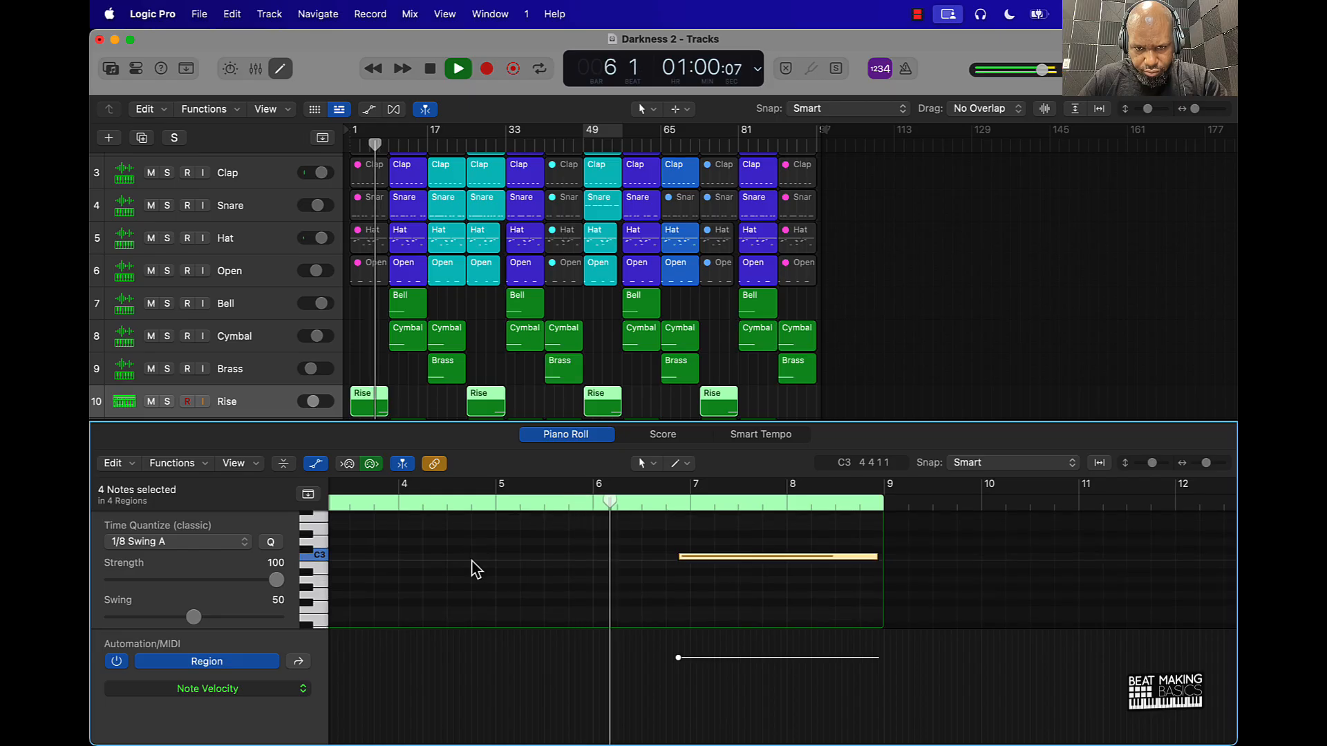
key(space)
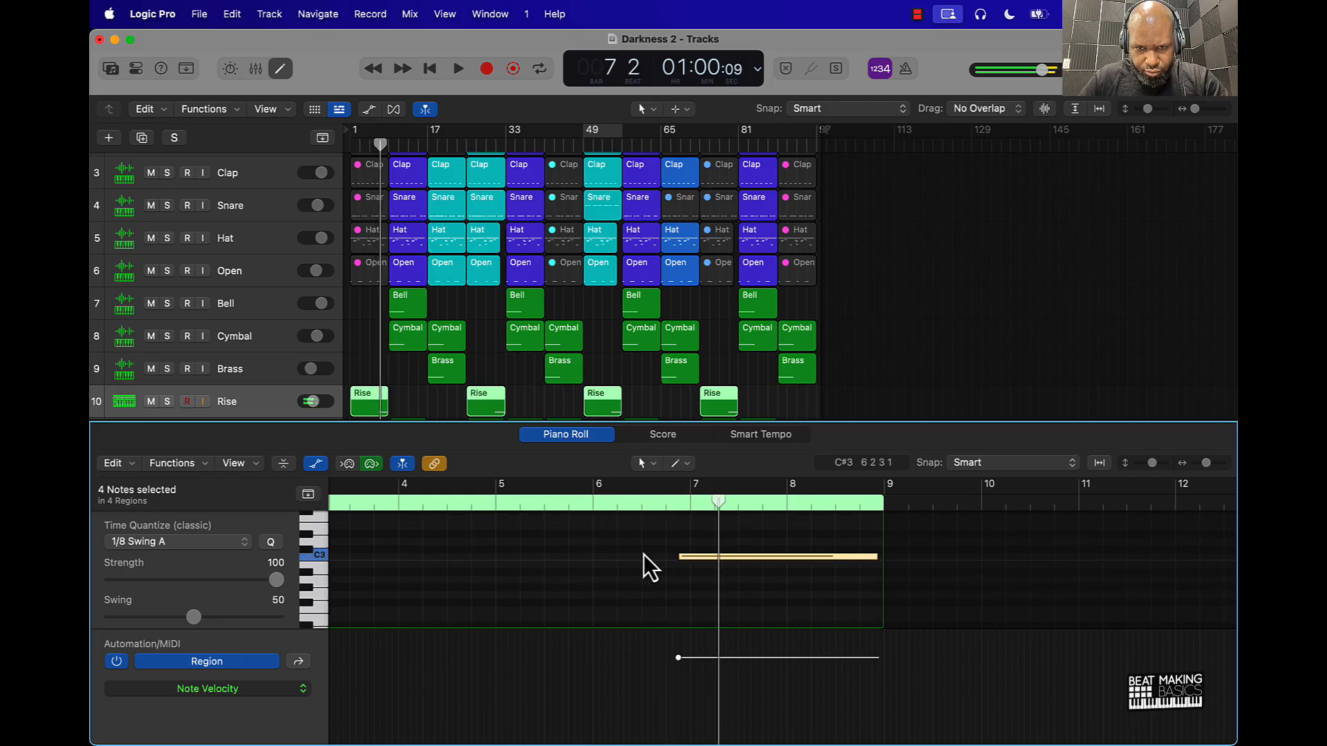
drag(704, 562, 713, 559)
click(625, 500)
key(space)
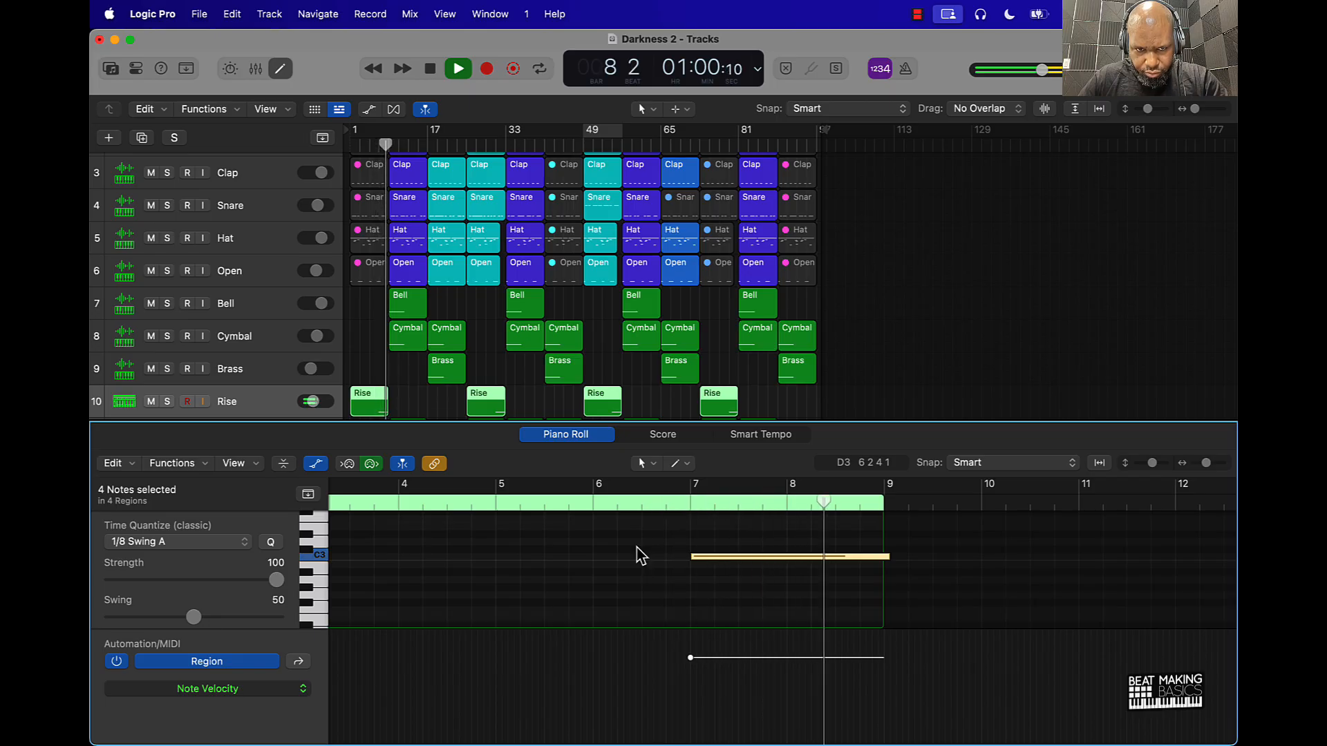
key(space)
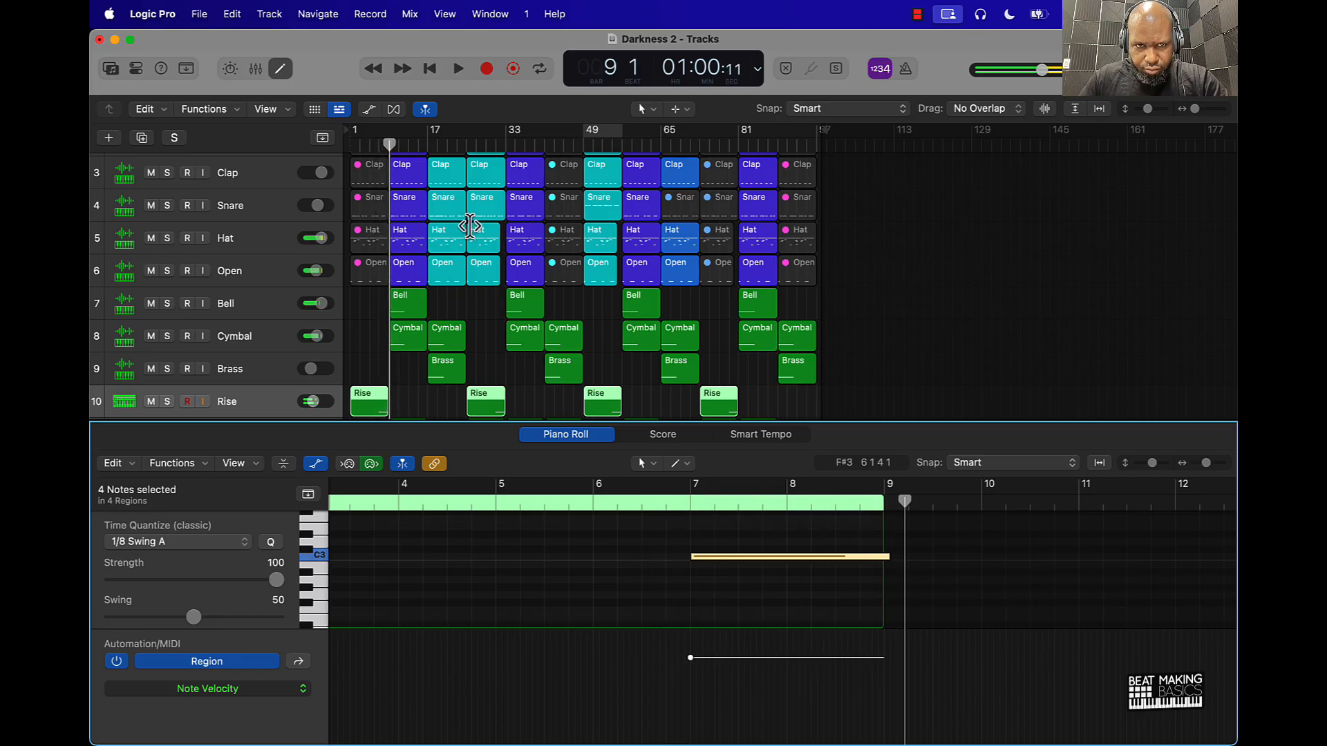
Check the Rise timing from bar 30, clear the selection, close the Piano Roll and play the arrangement from bar 1
click(478, 147)
drag(489, 146, 492, 147)
key(space)
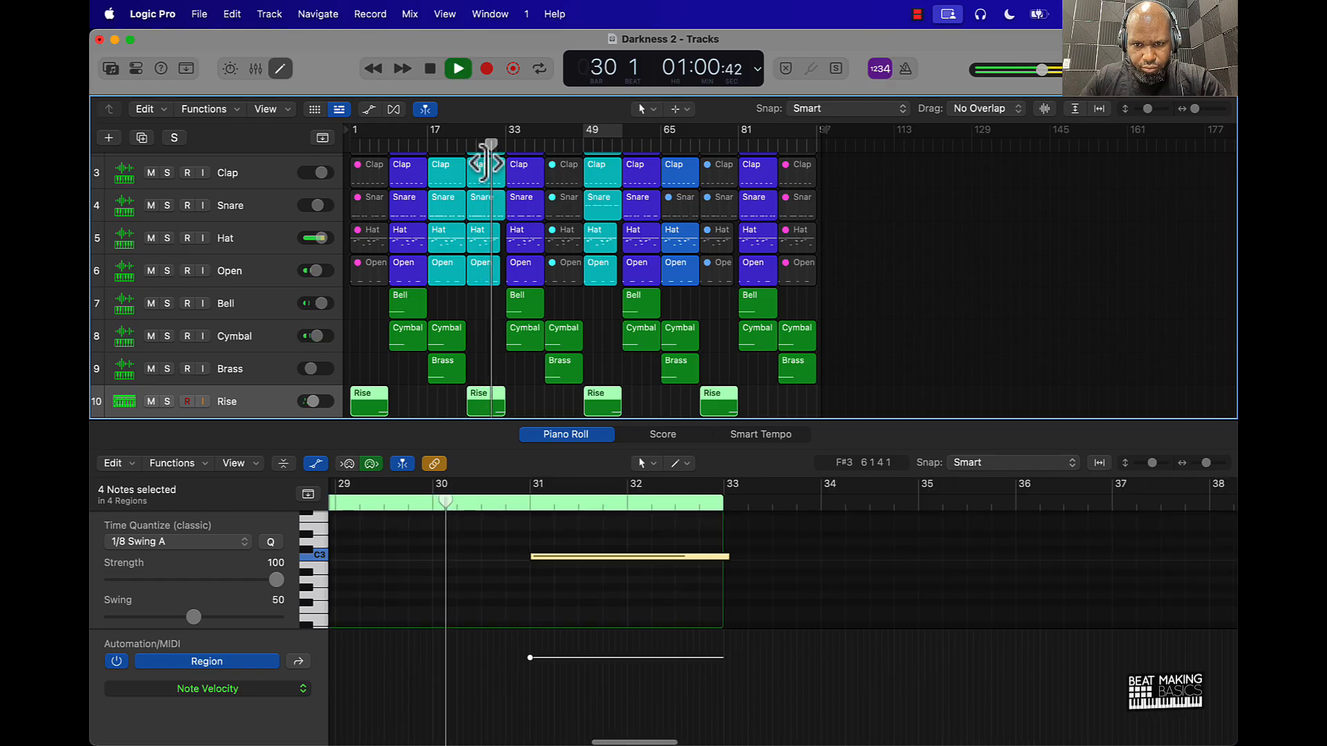
click(566, 597)
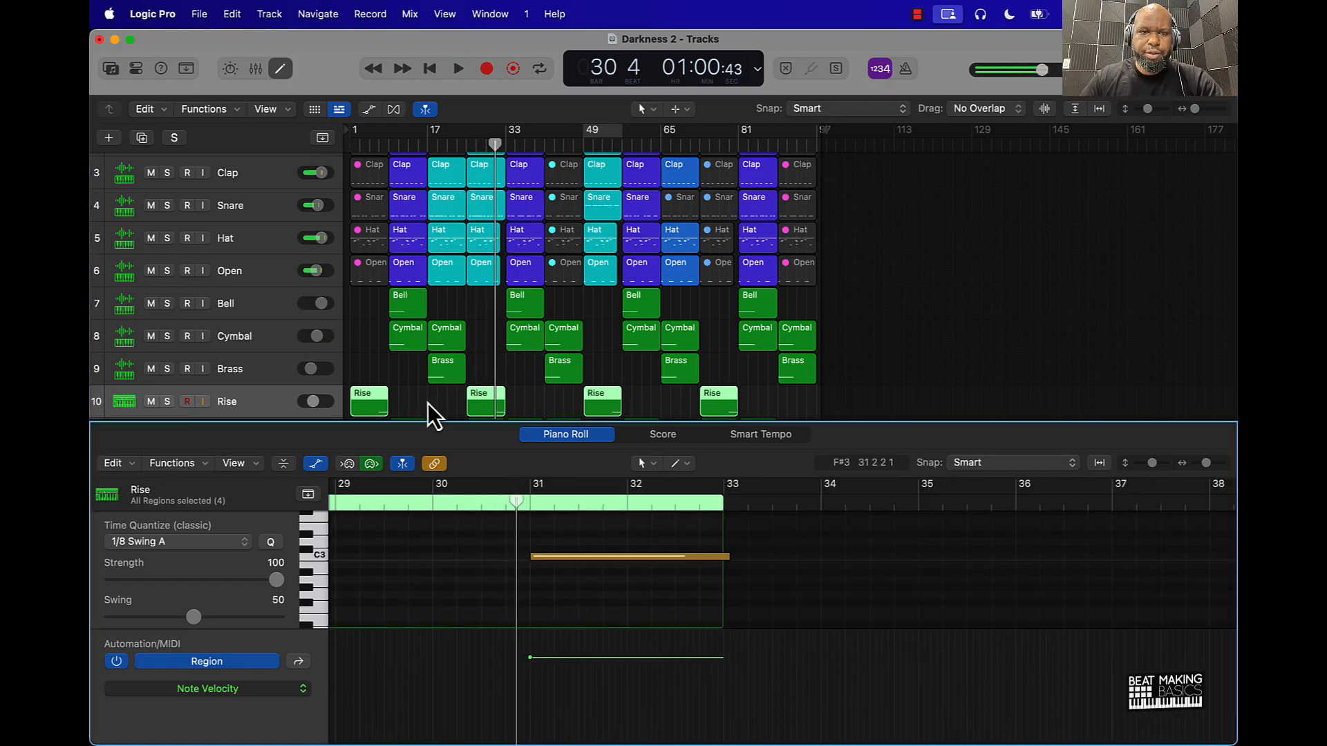
click(413, 404)
key(Return)
key(space)
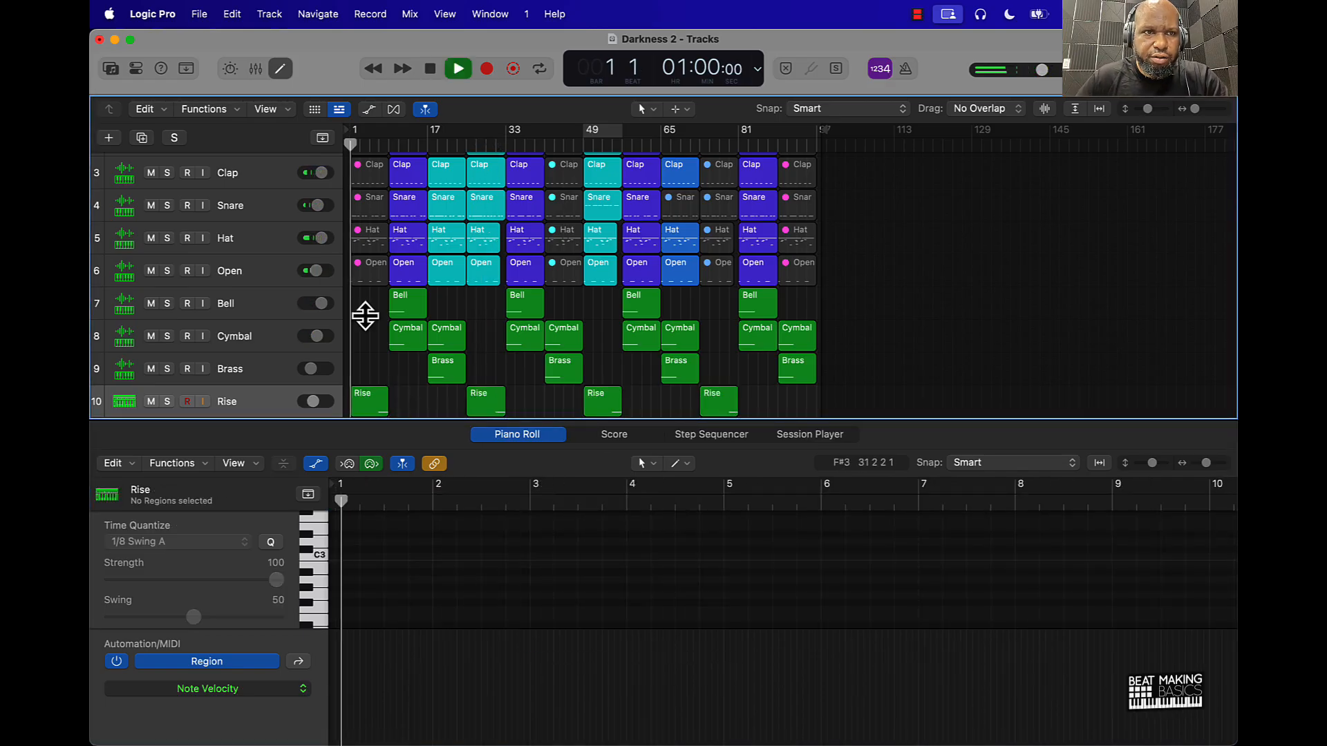
click(280, 68)
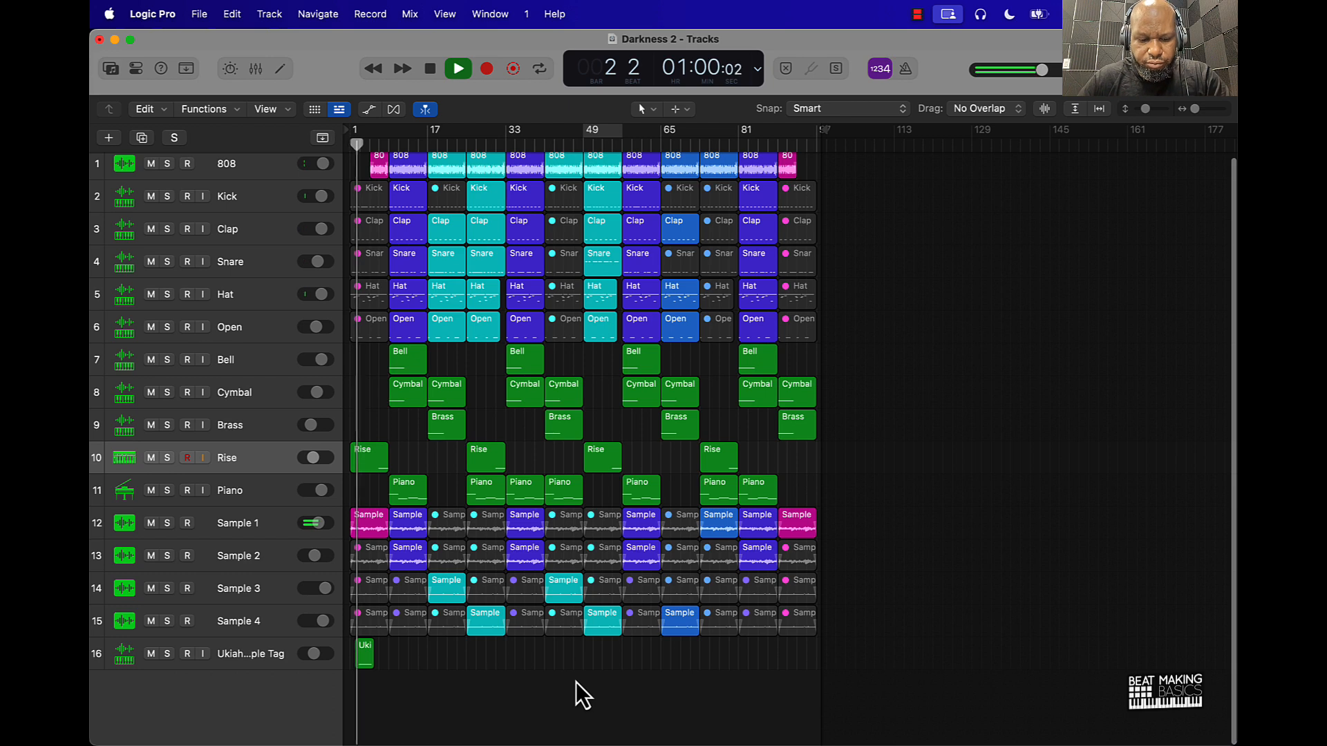
Move the Piano track to the end of the track list and the tag track above Rise, and rename the latter Ukiah Tag
ctrl+alt+click(577, 683)
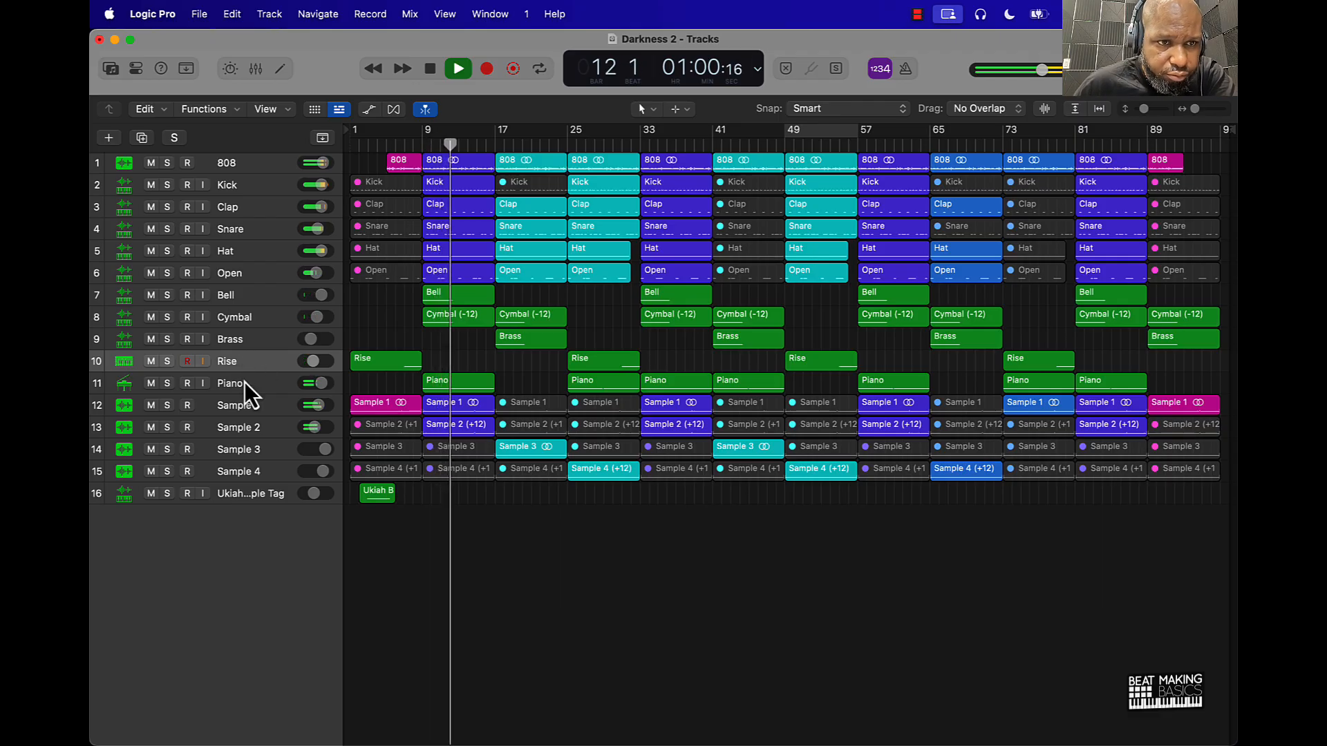
drag(243, 387, 238, 360)
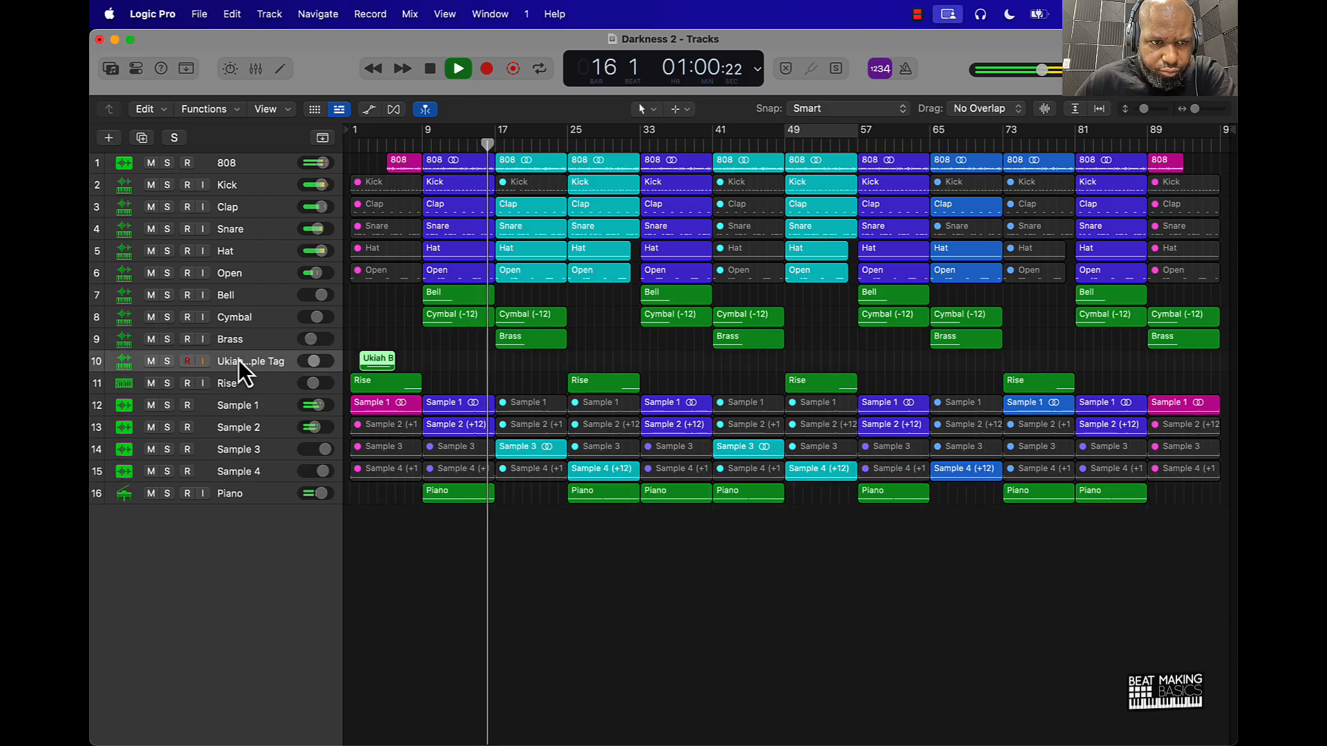
double_click(239, 361)
text(Uk)
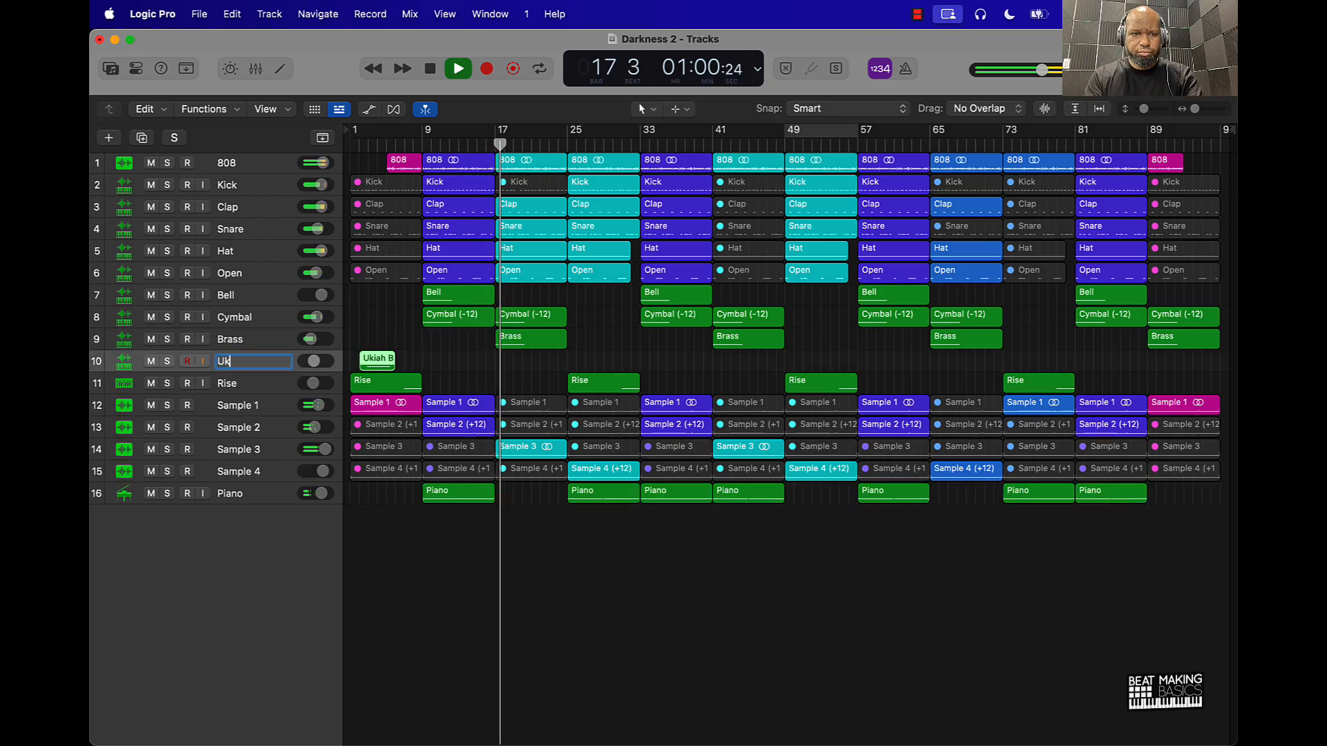
text(iah Tag)
key(Return)
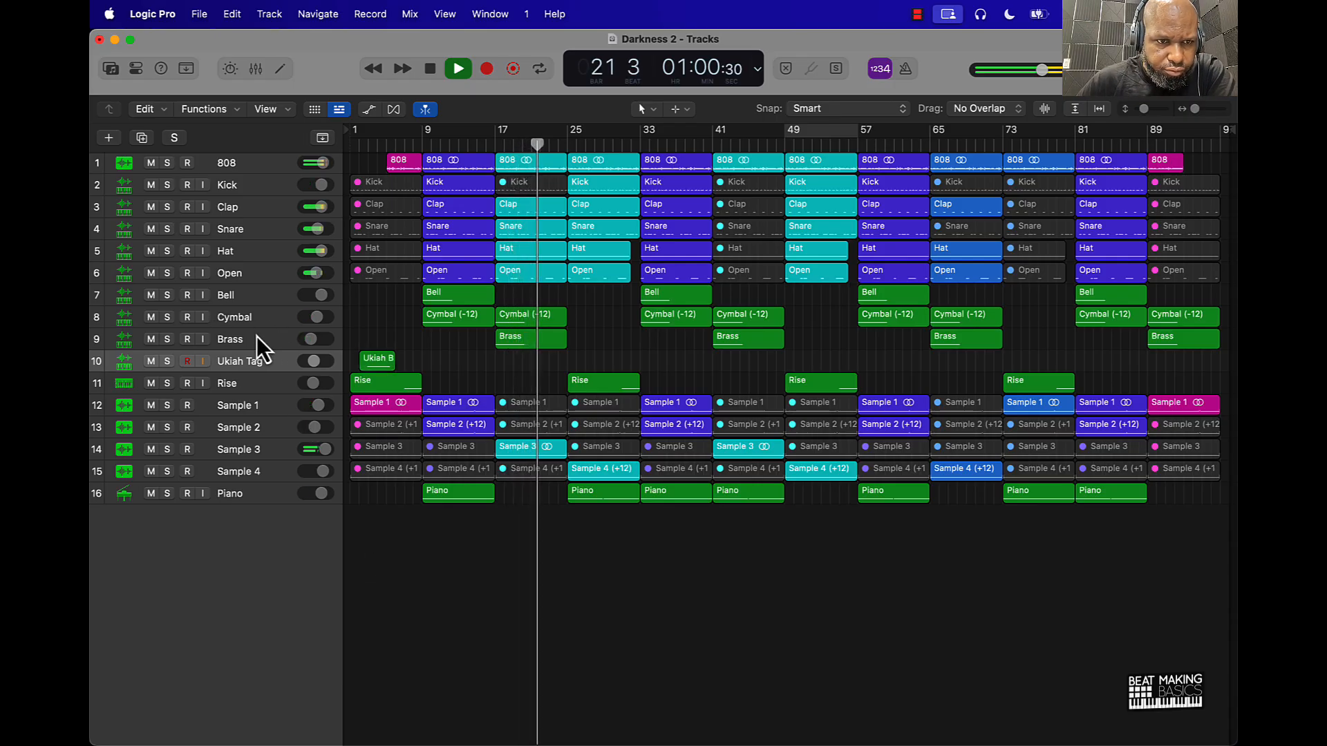
Move the Bell and Brass tracks below Piano, with Bell above Brass, and stop playback
drag(252, 338, 237, 495)
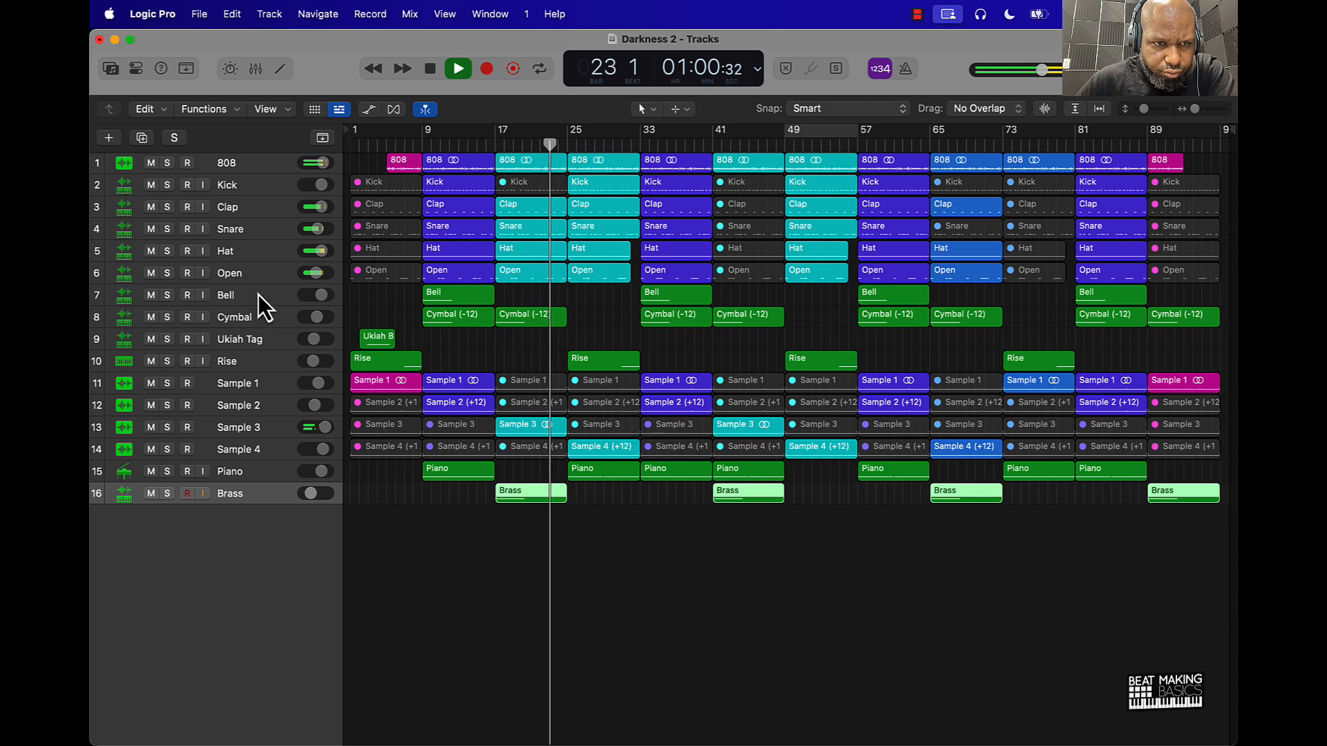
drag(258, 294, 417, 439)
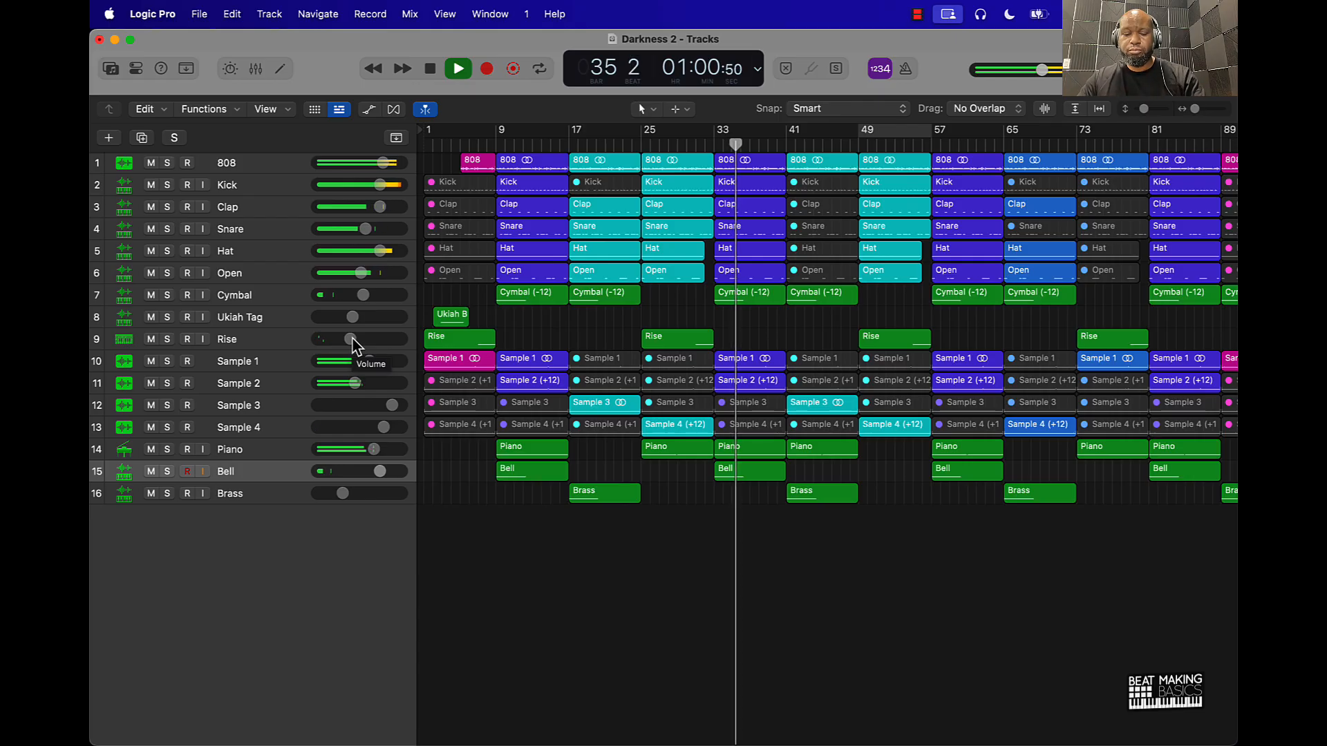
key(space)
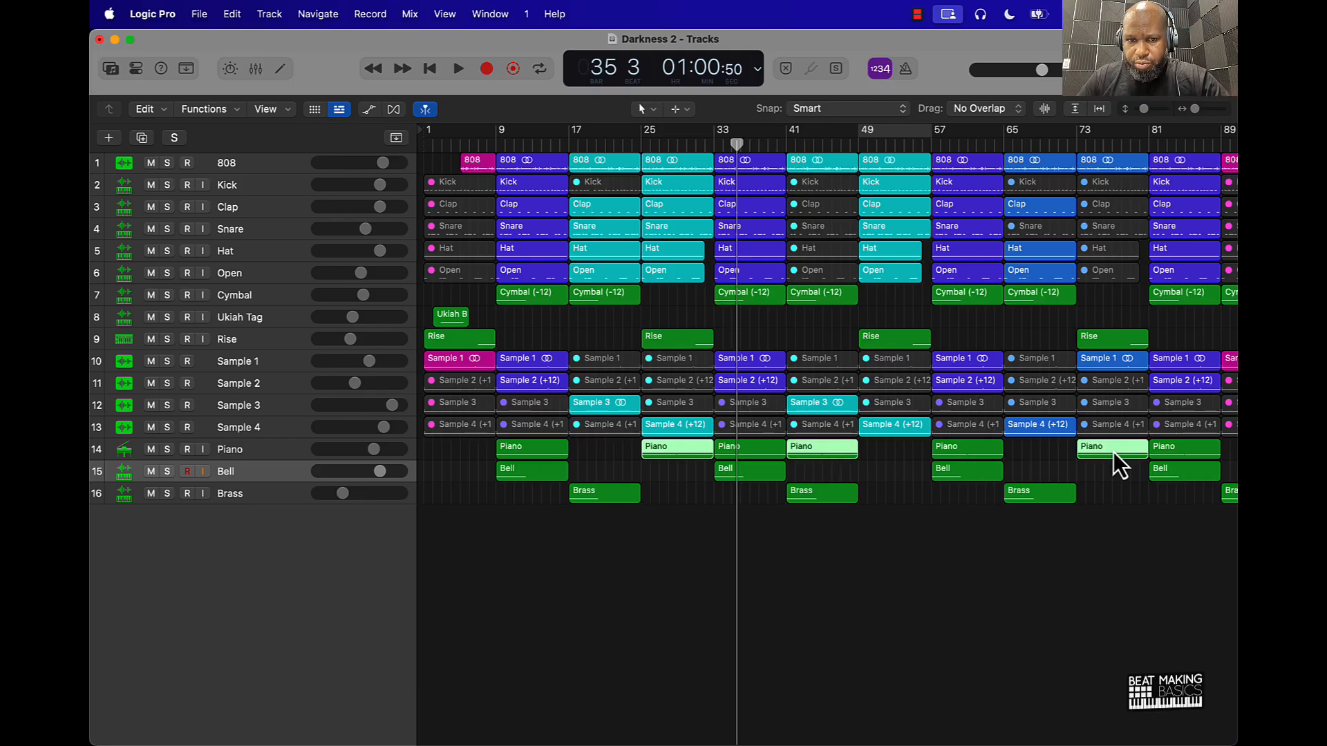
Transpose the Piano regions at bars 25, 41 and 73 down 12 semitones and listen to the section around bar 25
key(alt+shift+Down)
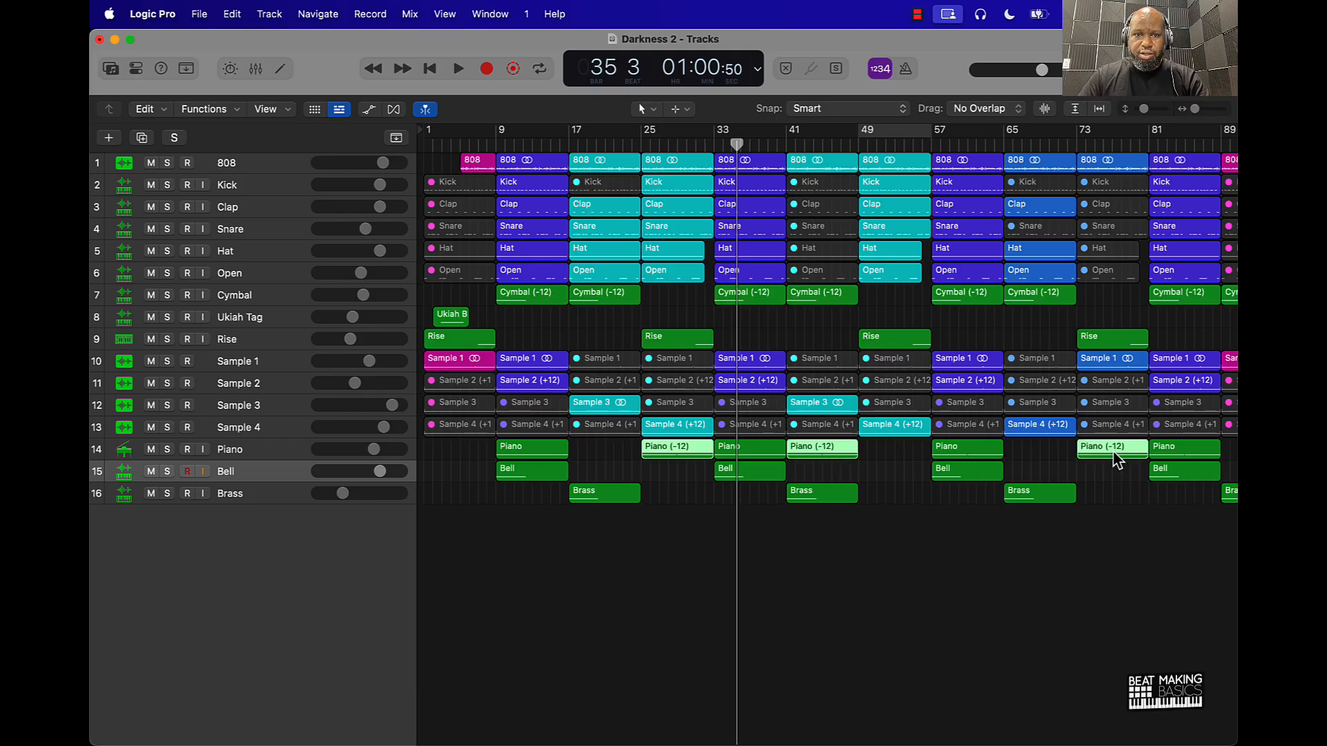
click(629, 141)
key(space)
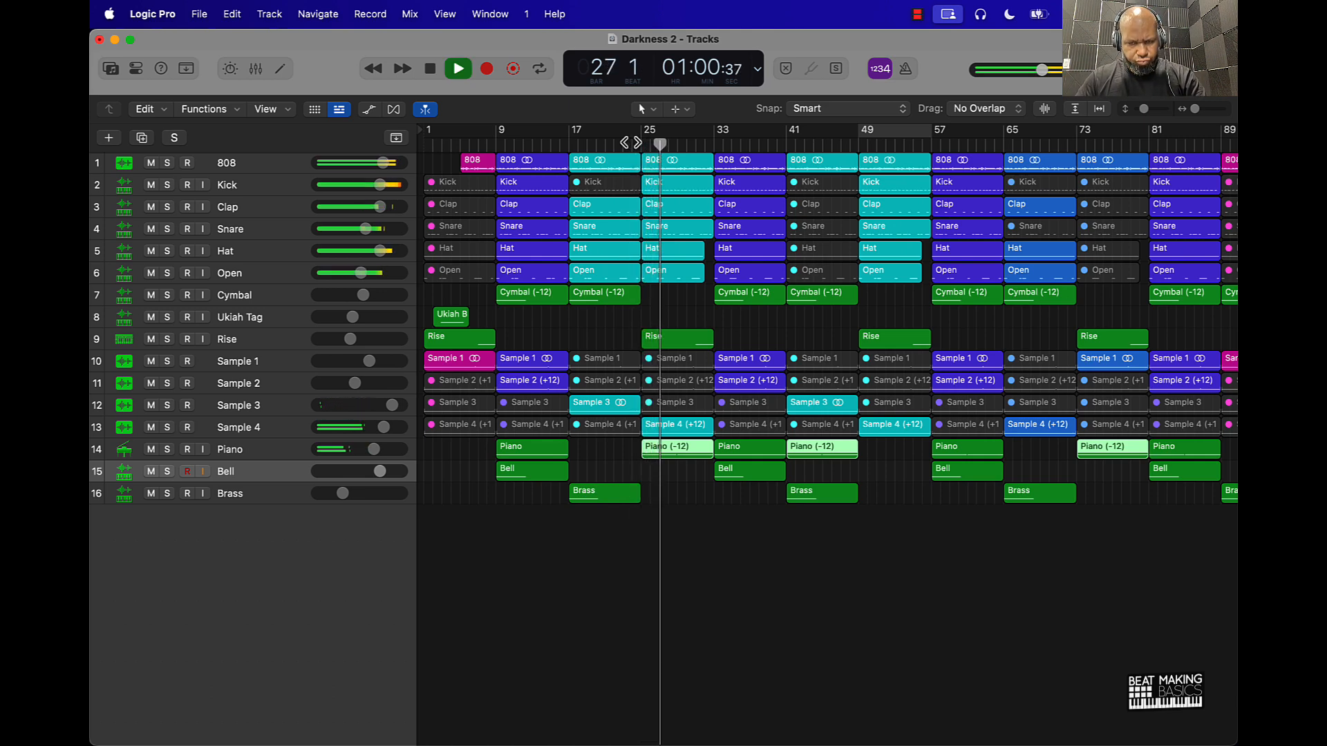
scroll(689, 361, up, 4)
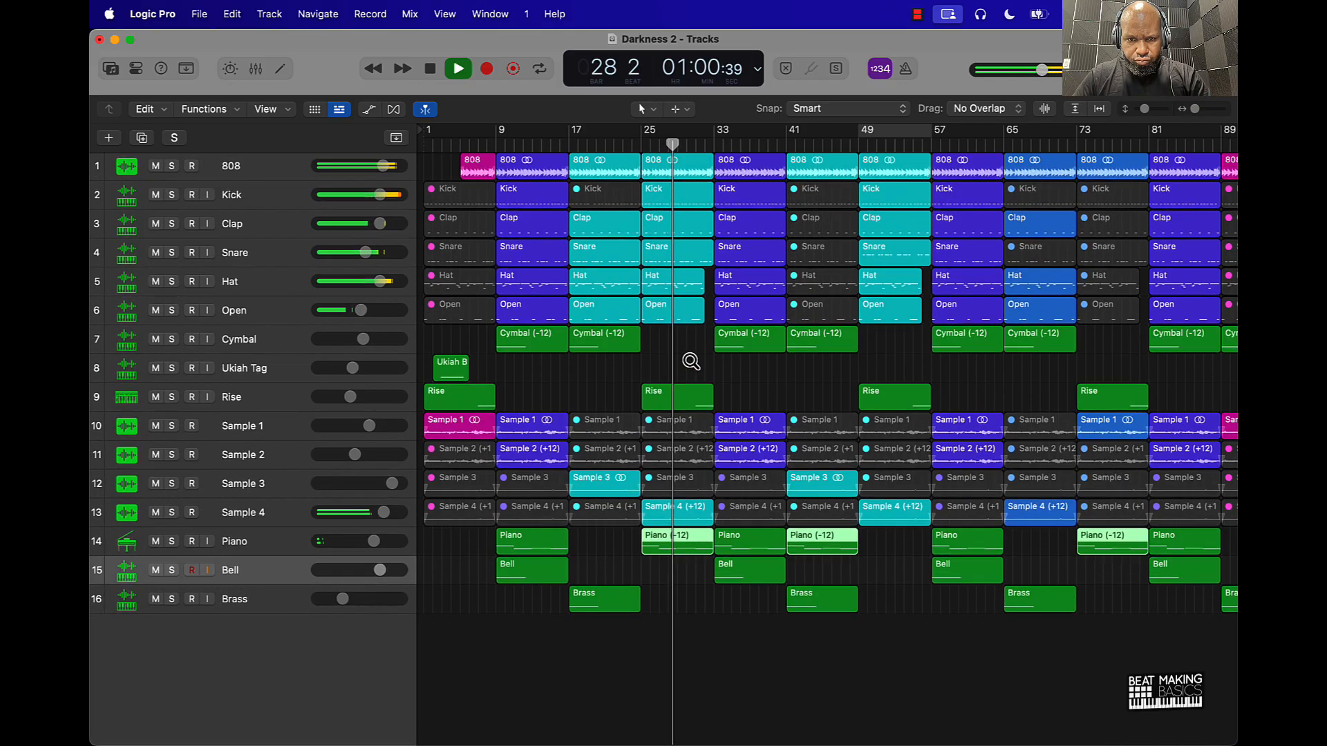
scroll(687, 362, left, 1)
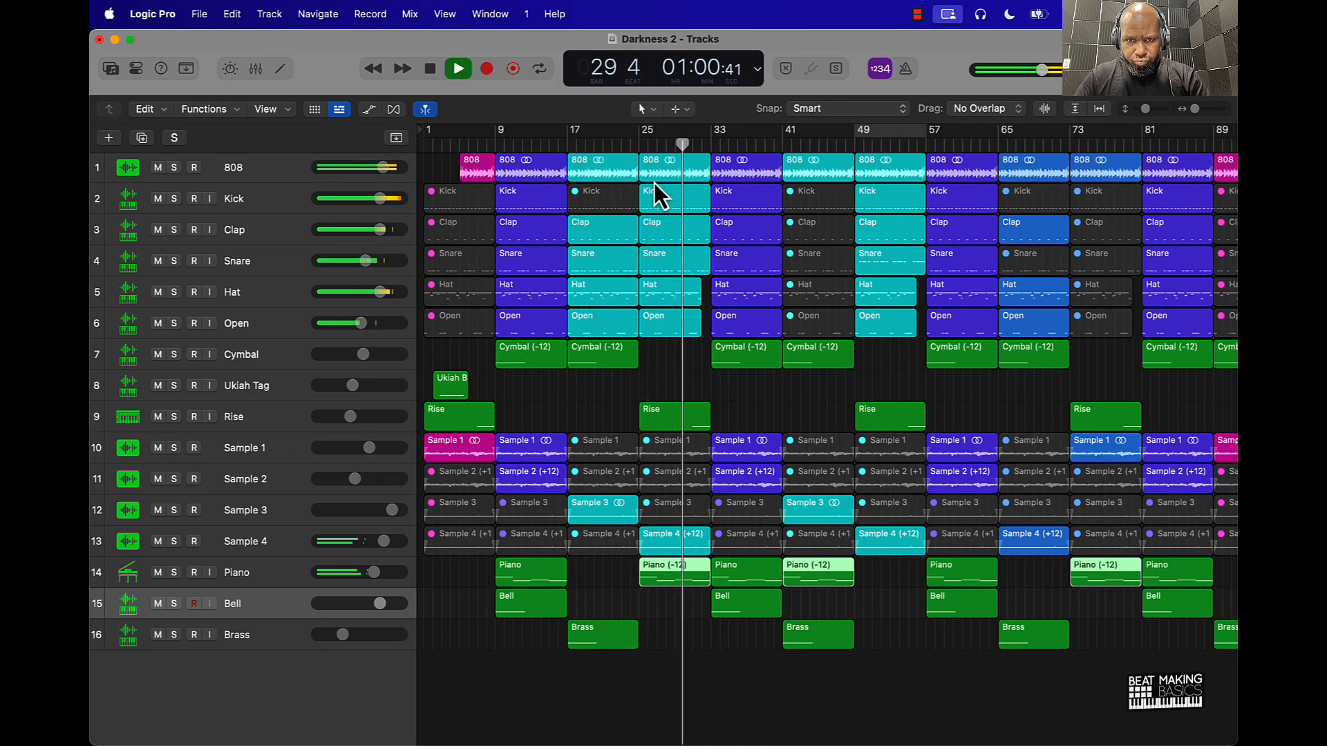
click(632, 147)
key(space)
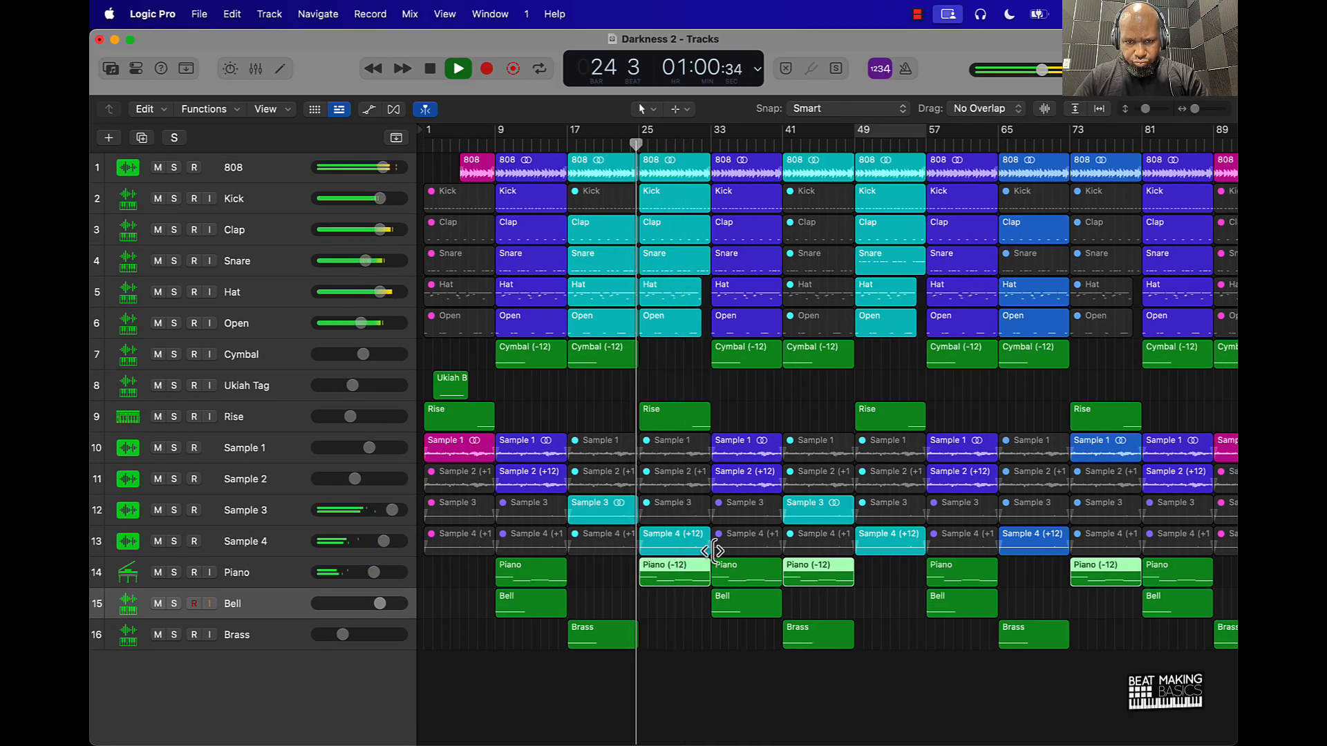
scroll(702, 546, up, 1)
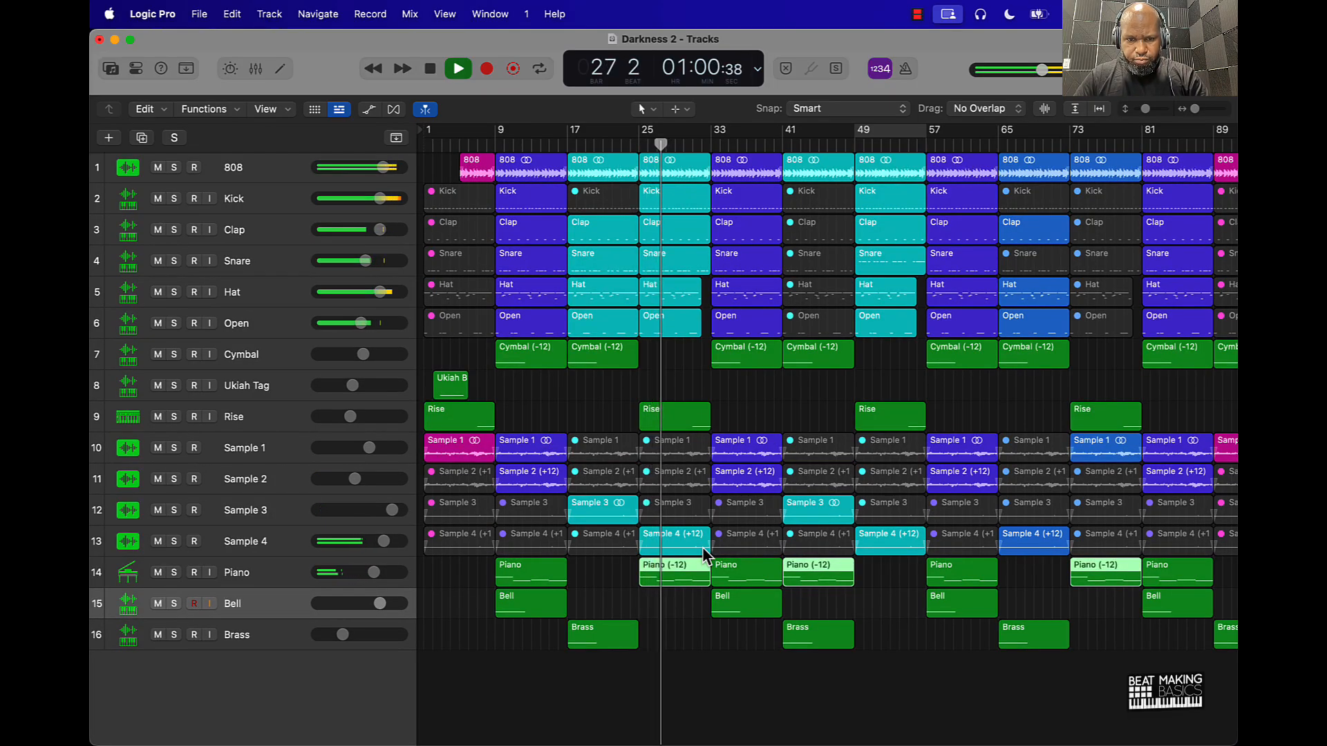
key(space)
Raise the two low G# notes at bars 27 and 31 of the Piano region starting at bar 25 by an octave
double_click(673, 575)
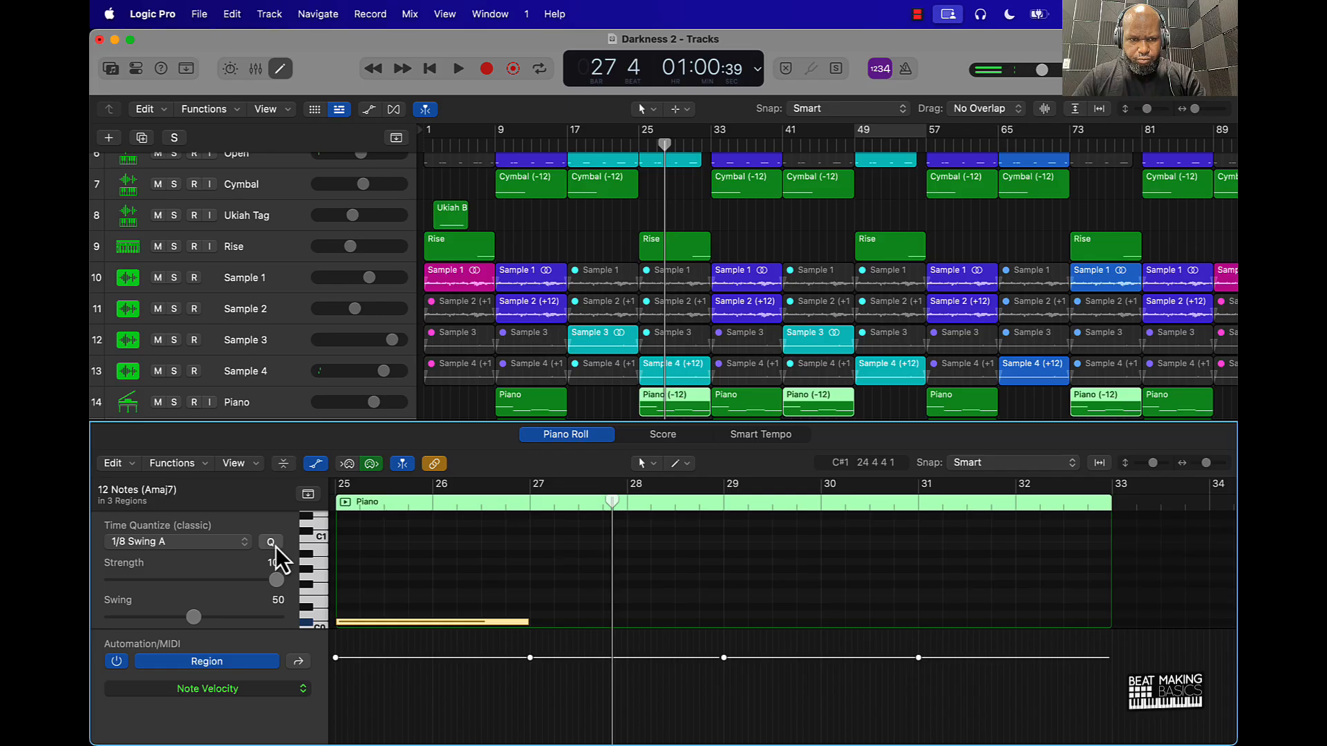
scroll(468, 569, down, 3)
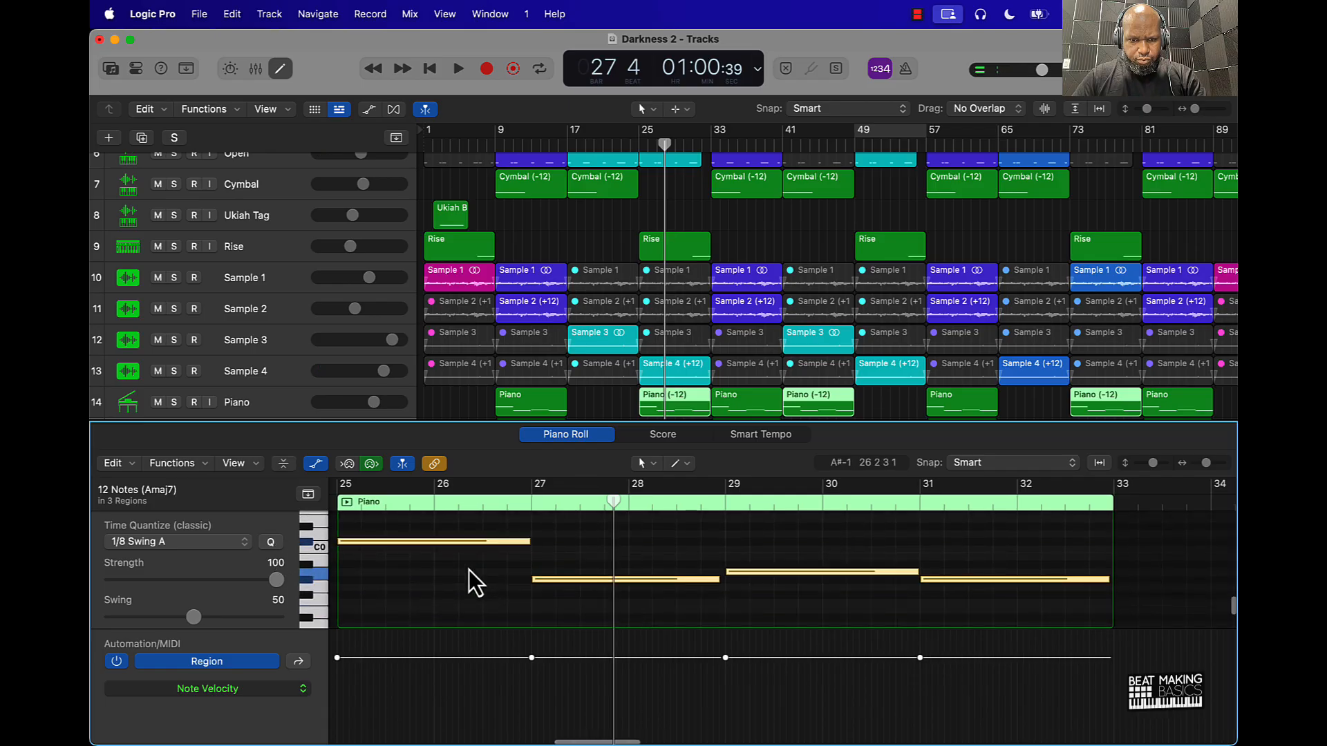
click(513, 505)
key(space)
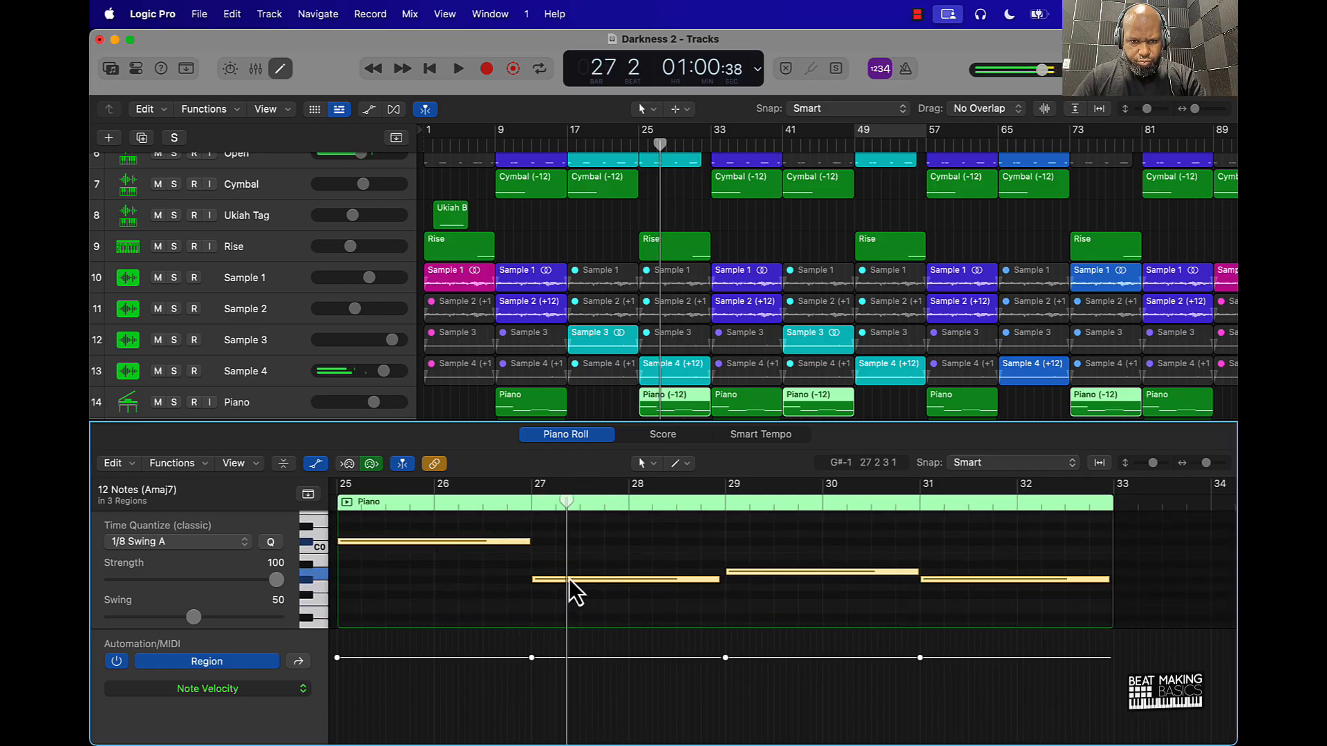
click(569, 580)
click(309, 574)
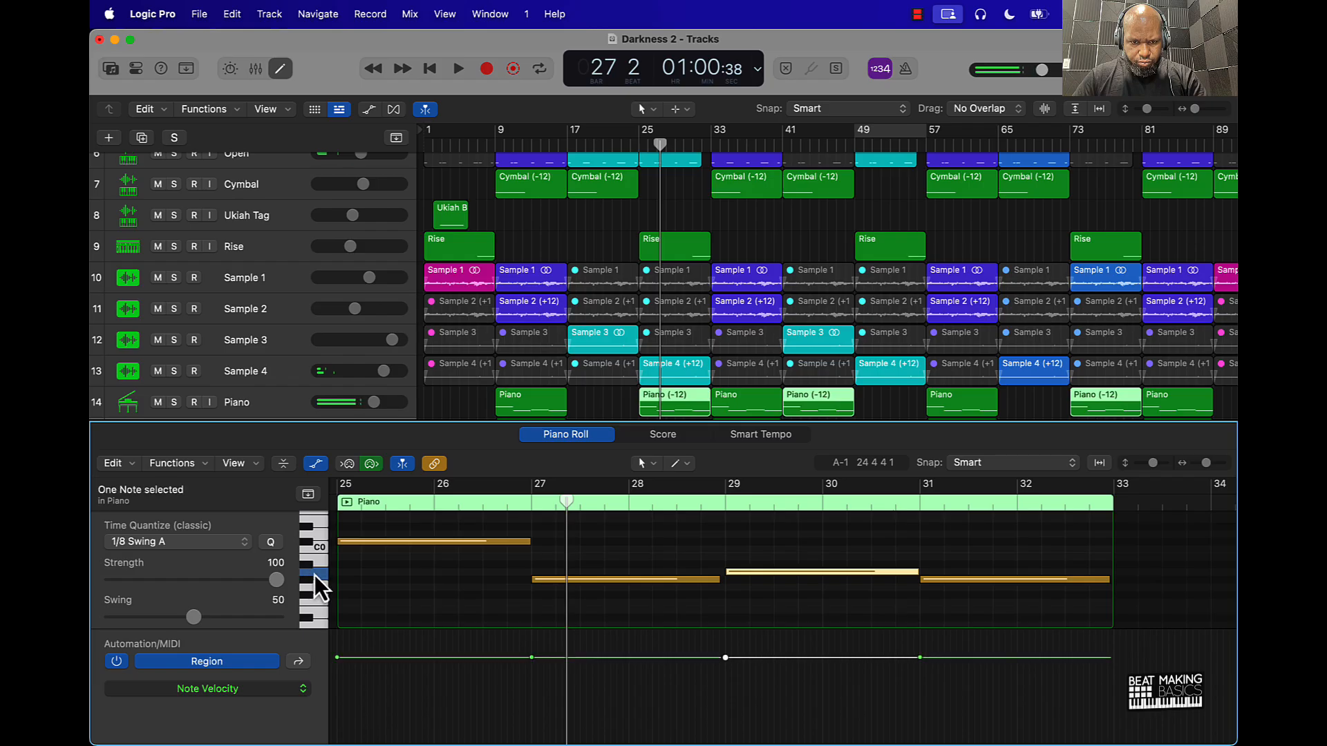
click(309, 583)
click(309, 583)
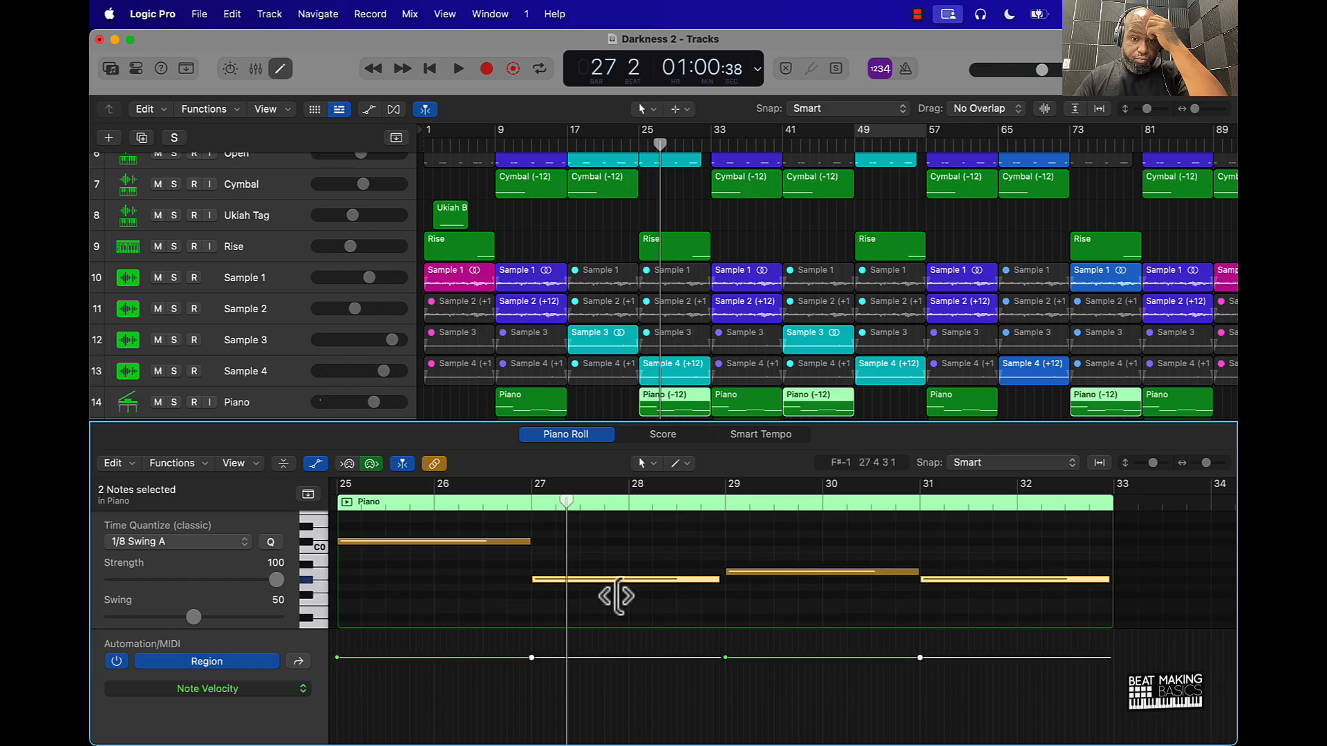
key(Delete)
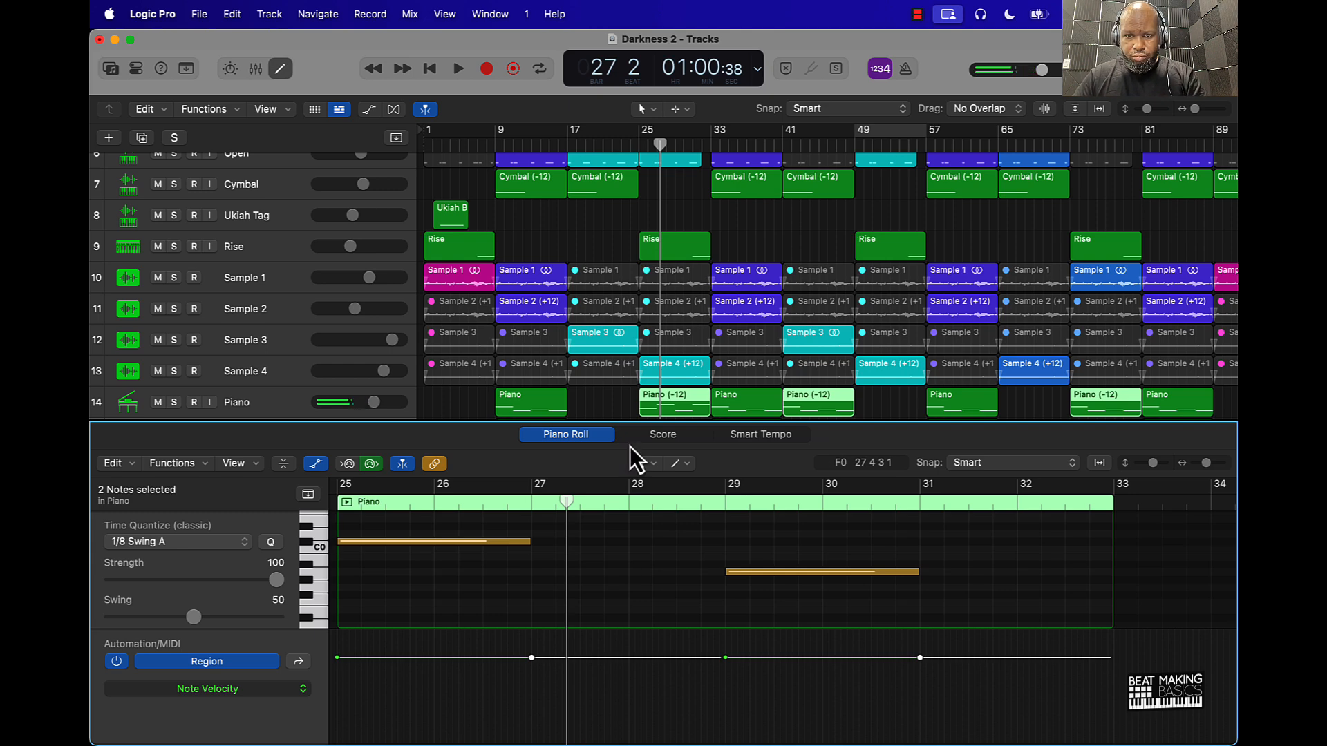
Replace the Piano regions at bars 41 and 73 with copies of the edited Piano region at bar 25
click(815, 405)
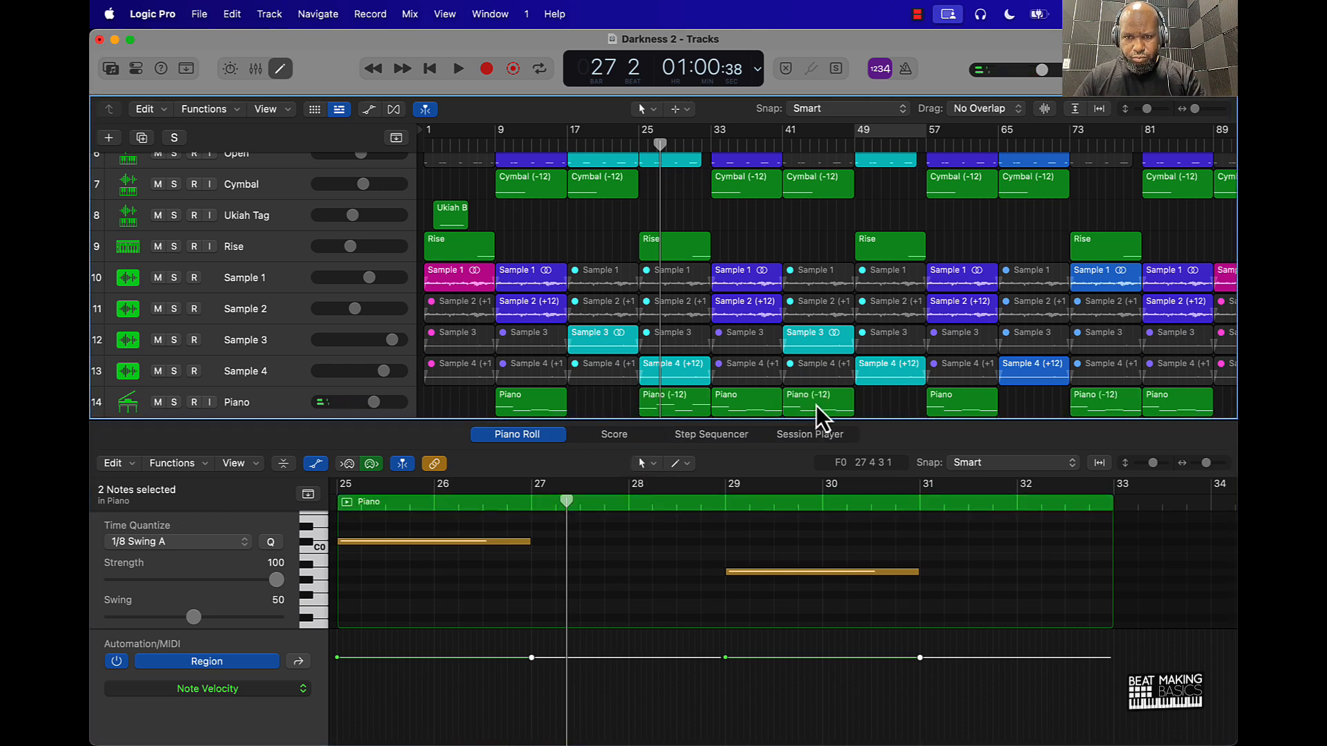
click(282, 68)
key(Delete)
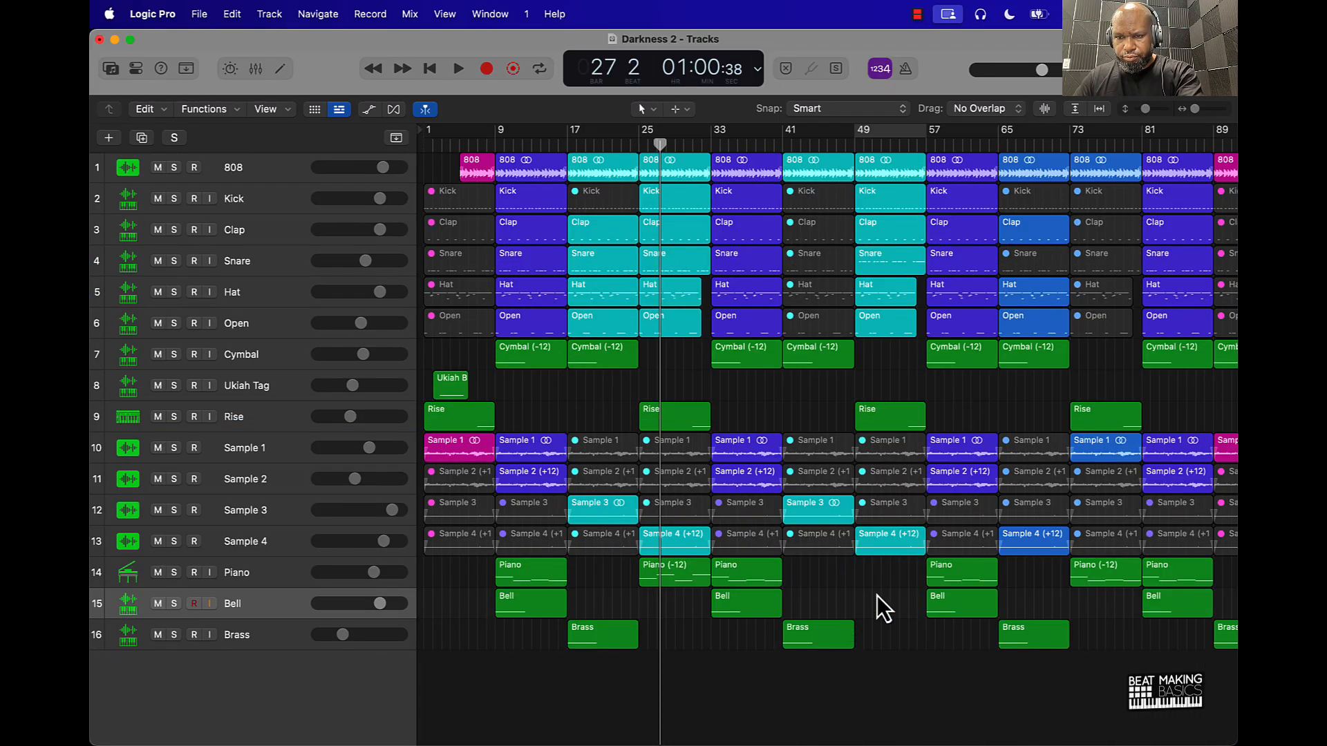
drag(669, 576, 811, 575)
drag(811, 575, 1098, 575)
click(1030, 588)
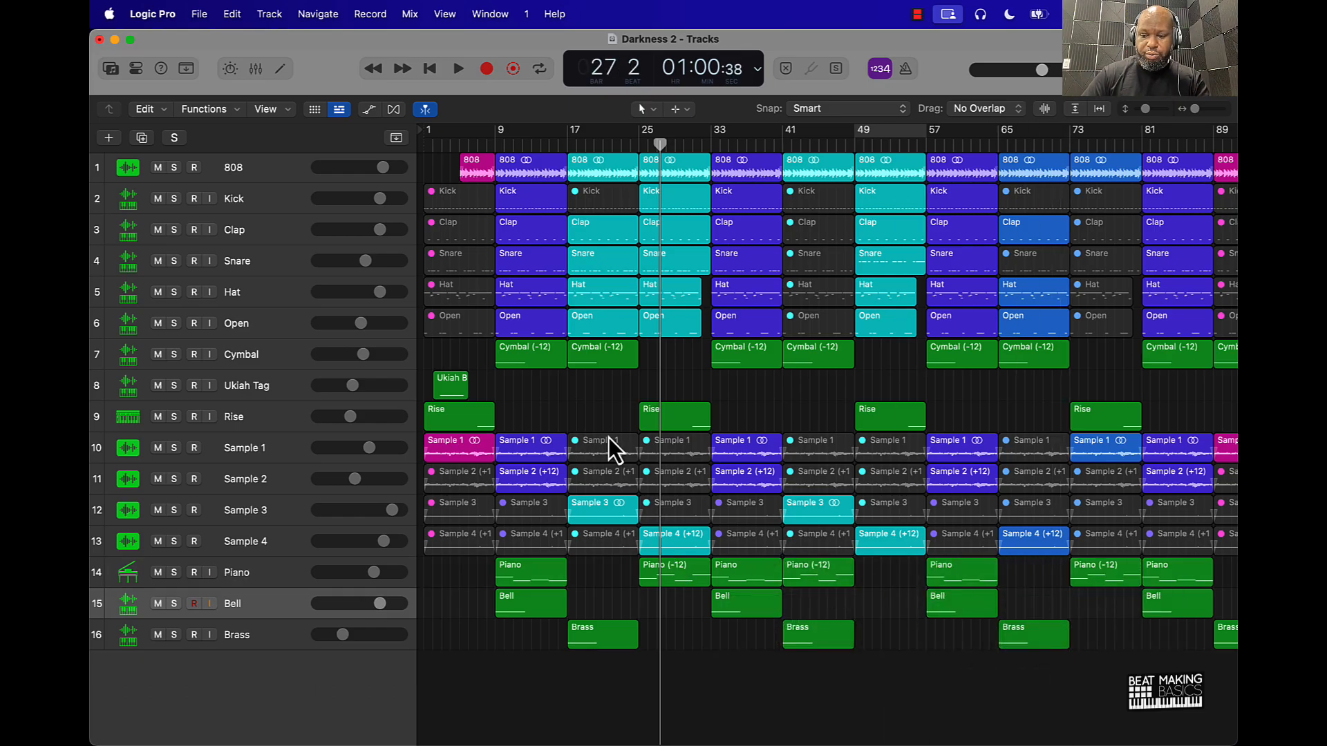
Play from the beginning and lower Piano to about -4.7 dB, Bell to -2.0 dB, Rise to -13.6 dB and Brass to -15.4 dB
key(Return)
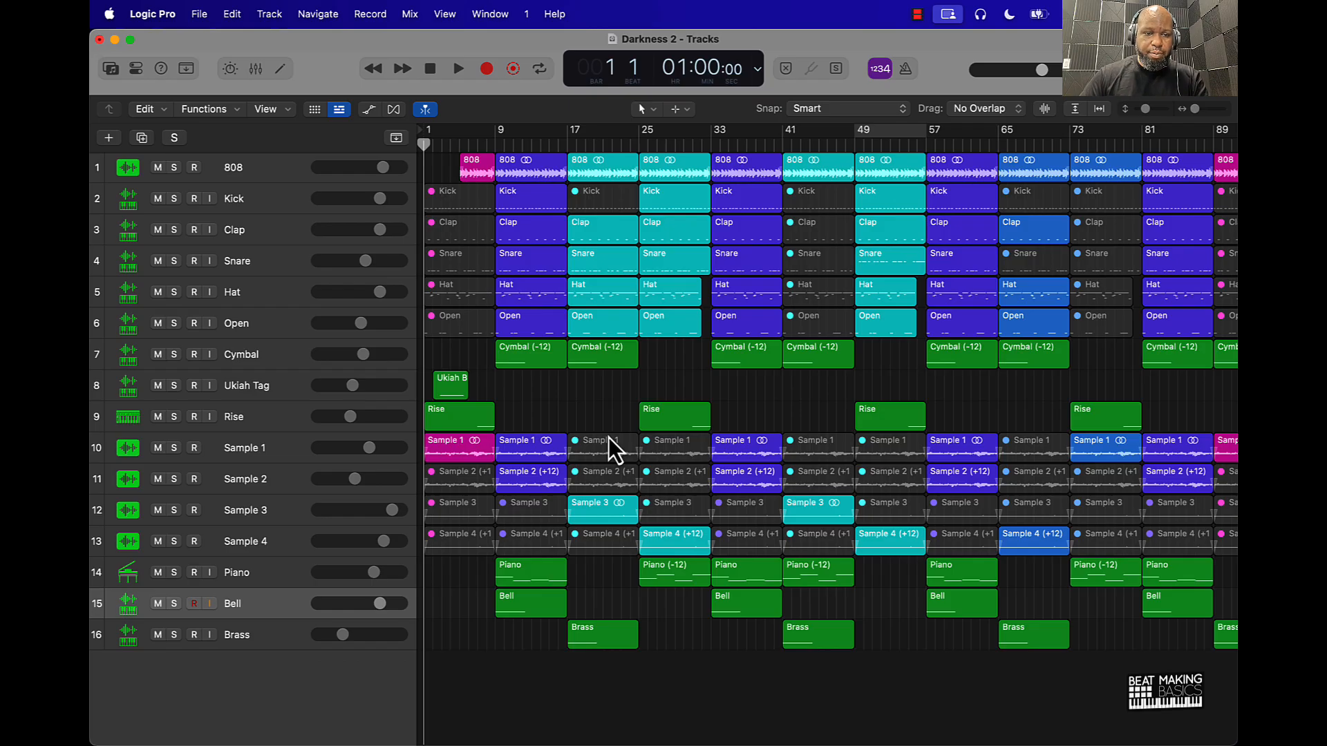
drag(373, 572, 318, 584)
key(space)
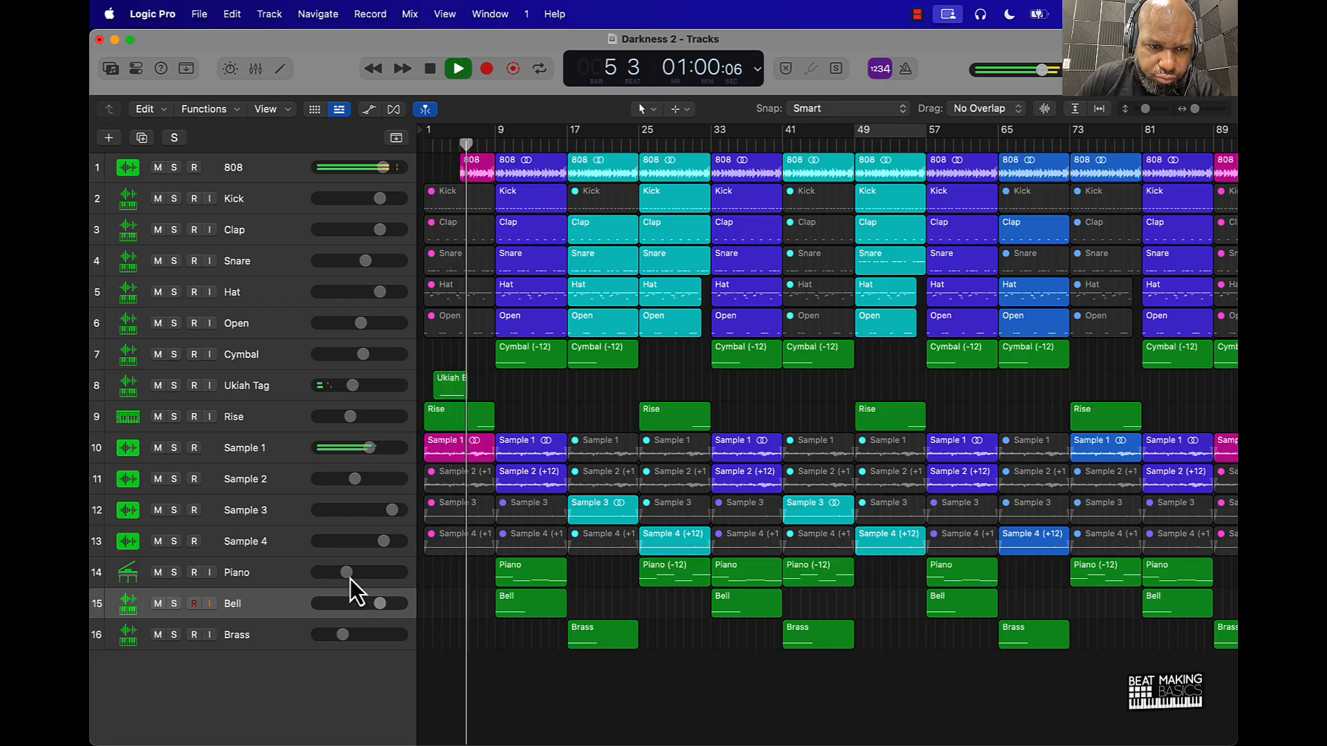
drag(347, 573, 340, 635)
drag(351, 417, 344, 417)
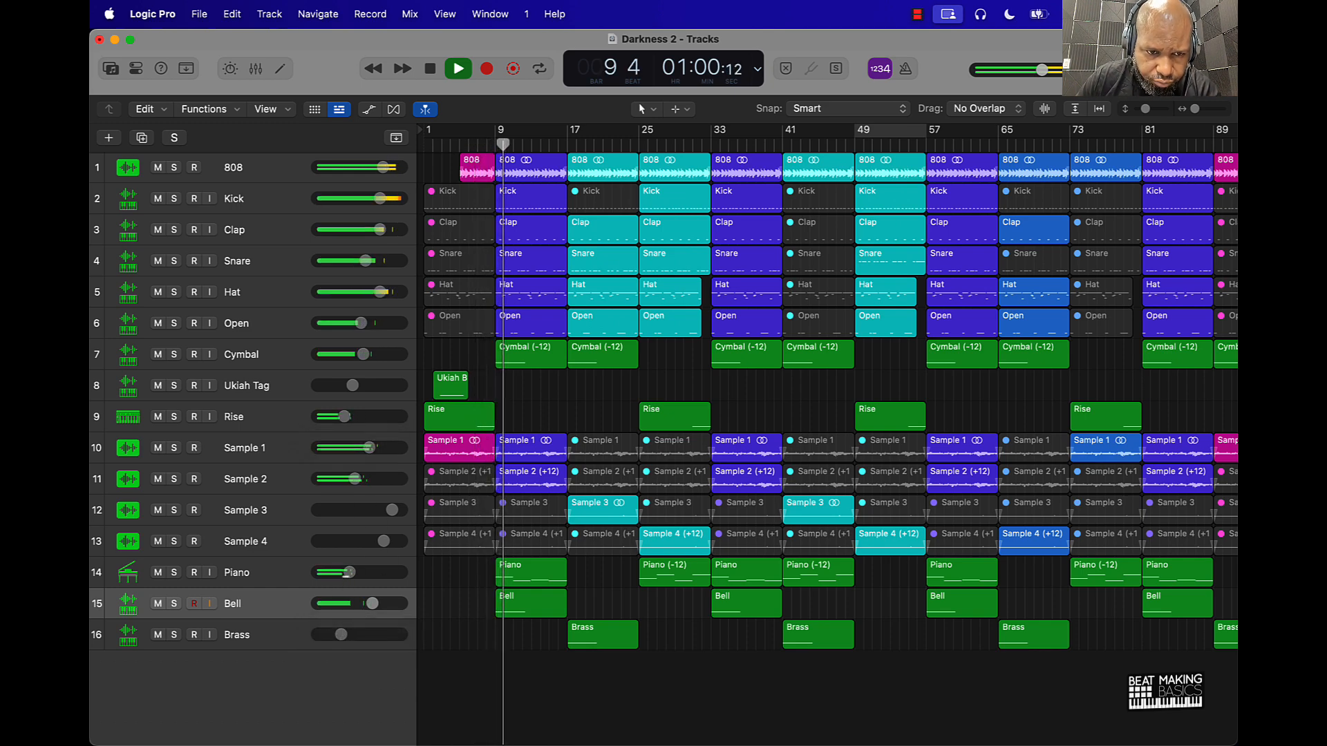
drag(349, 573, 360, 572)
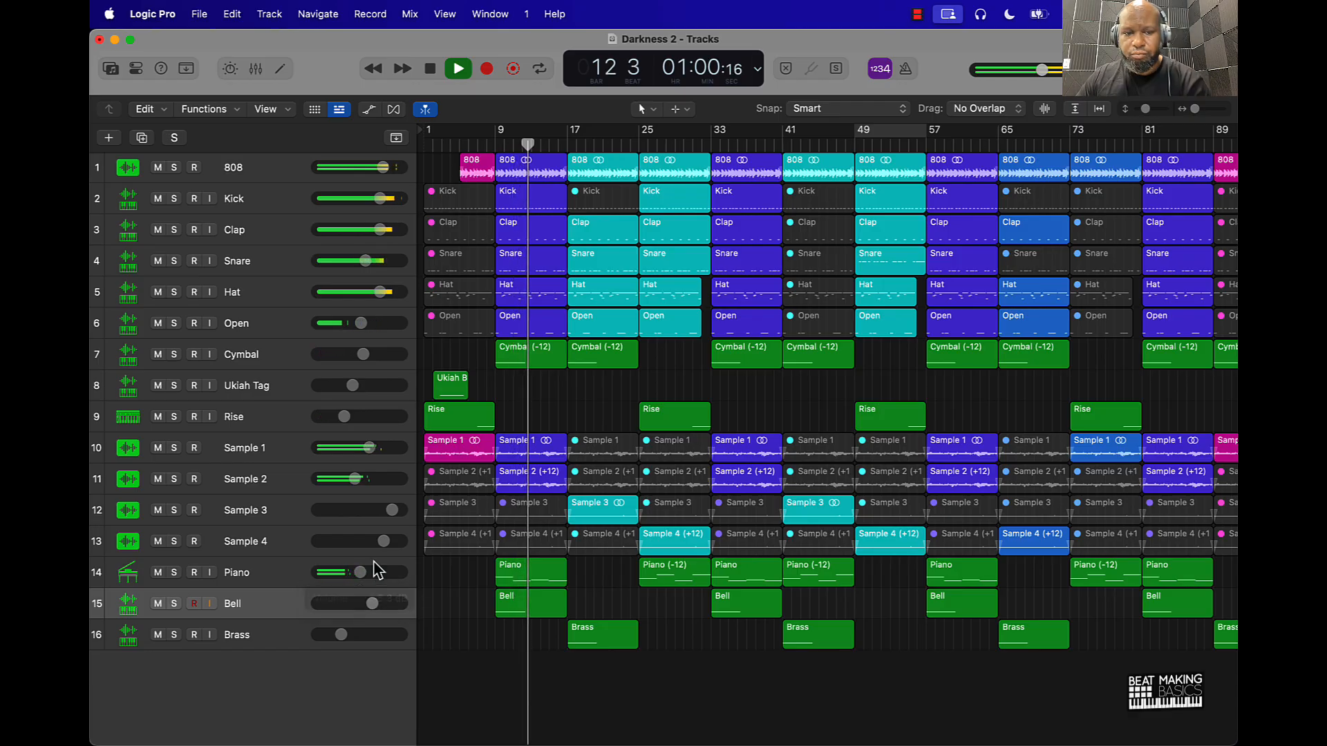
drag(360, 573, 363, 572)
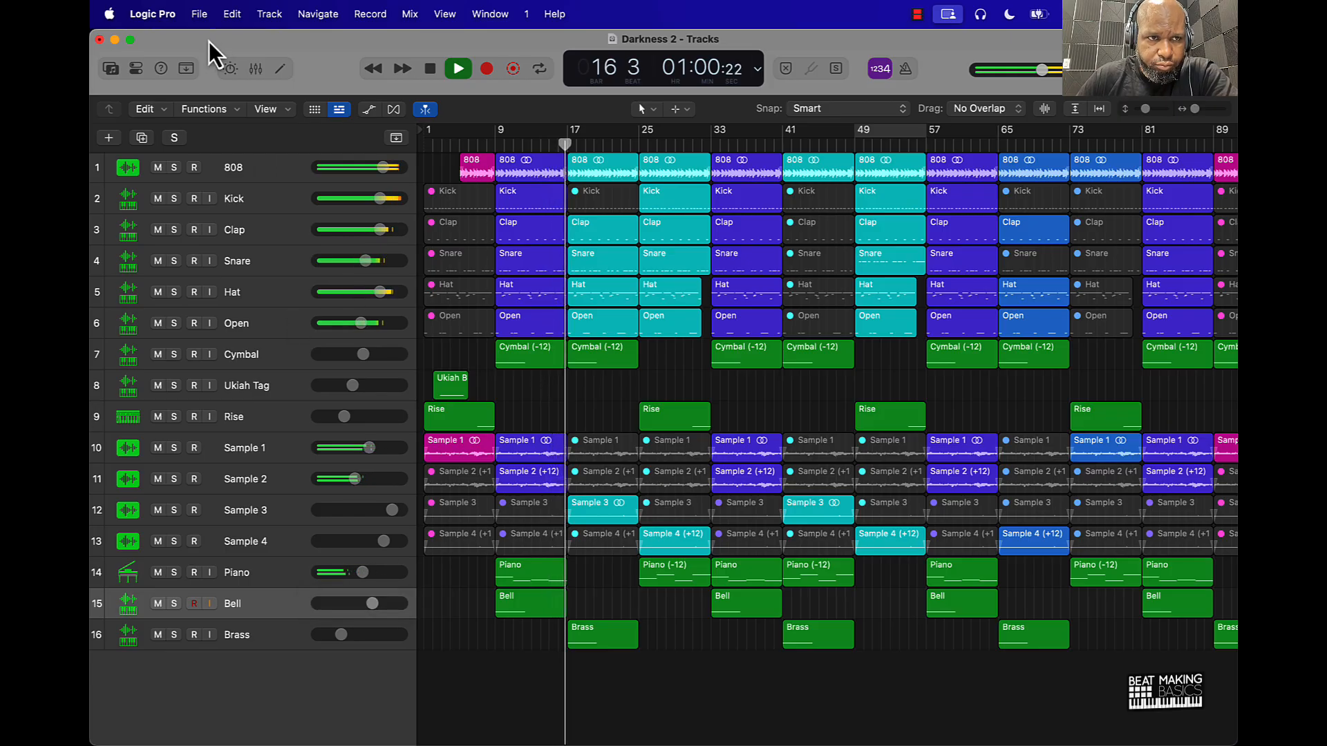
Show the mixer and lower all channels from 808 to Brass together, bringing the 808 to -0.2 dB
click(255, 68)
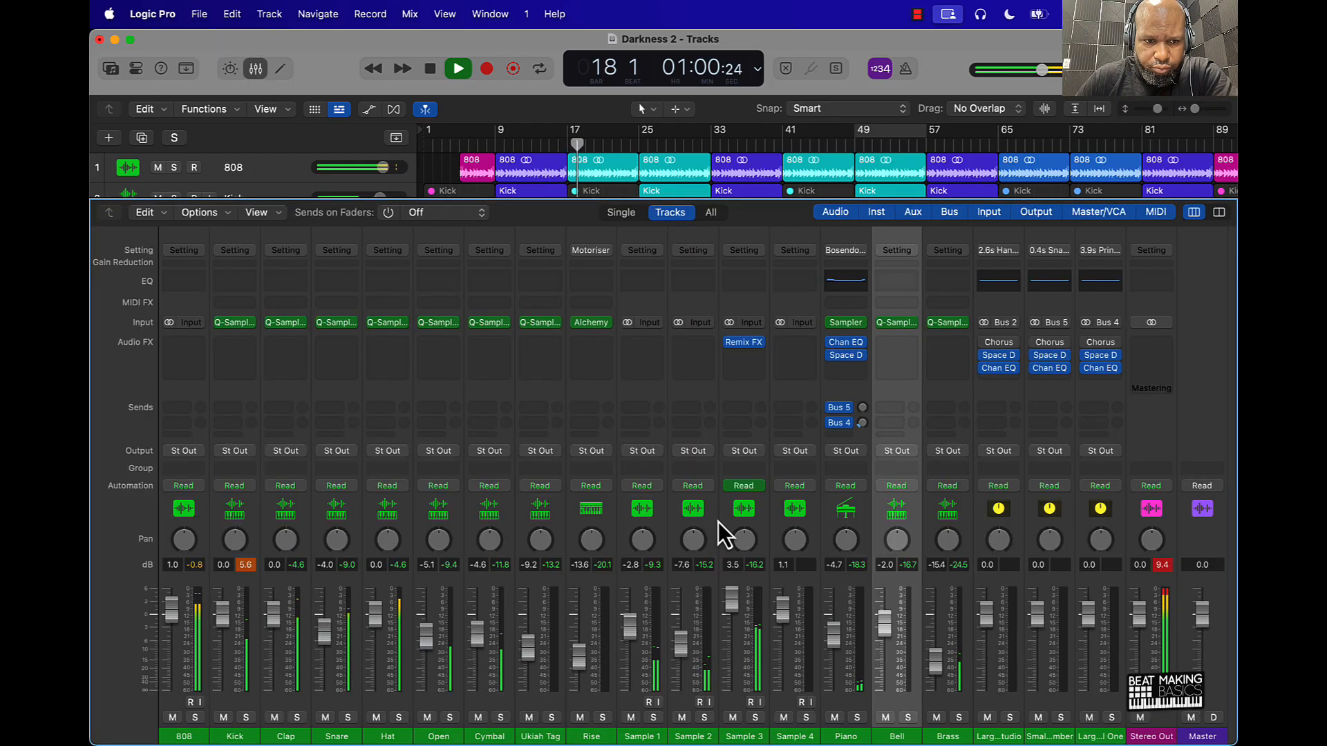
click(250, 569)
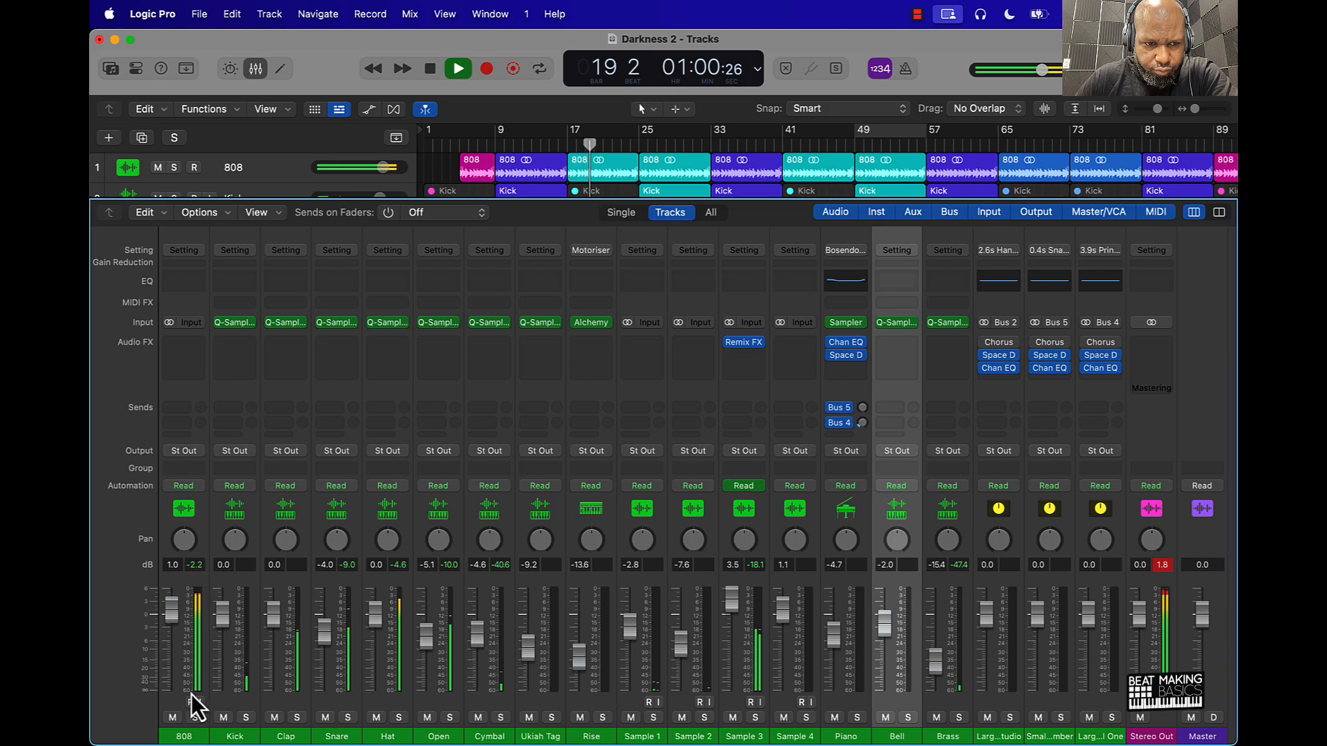
drag(168, 699, 935, 694)
drag(170, 612, 171, 620)
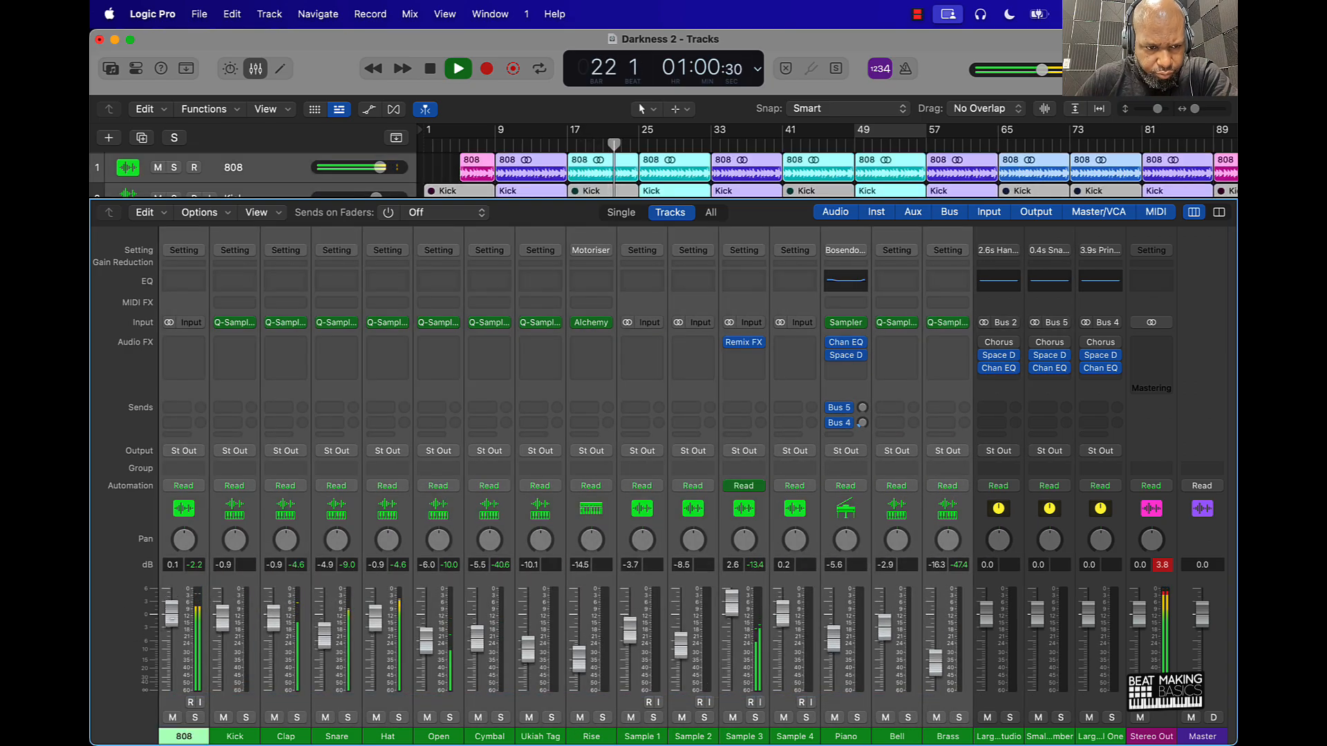
click(173, 700)
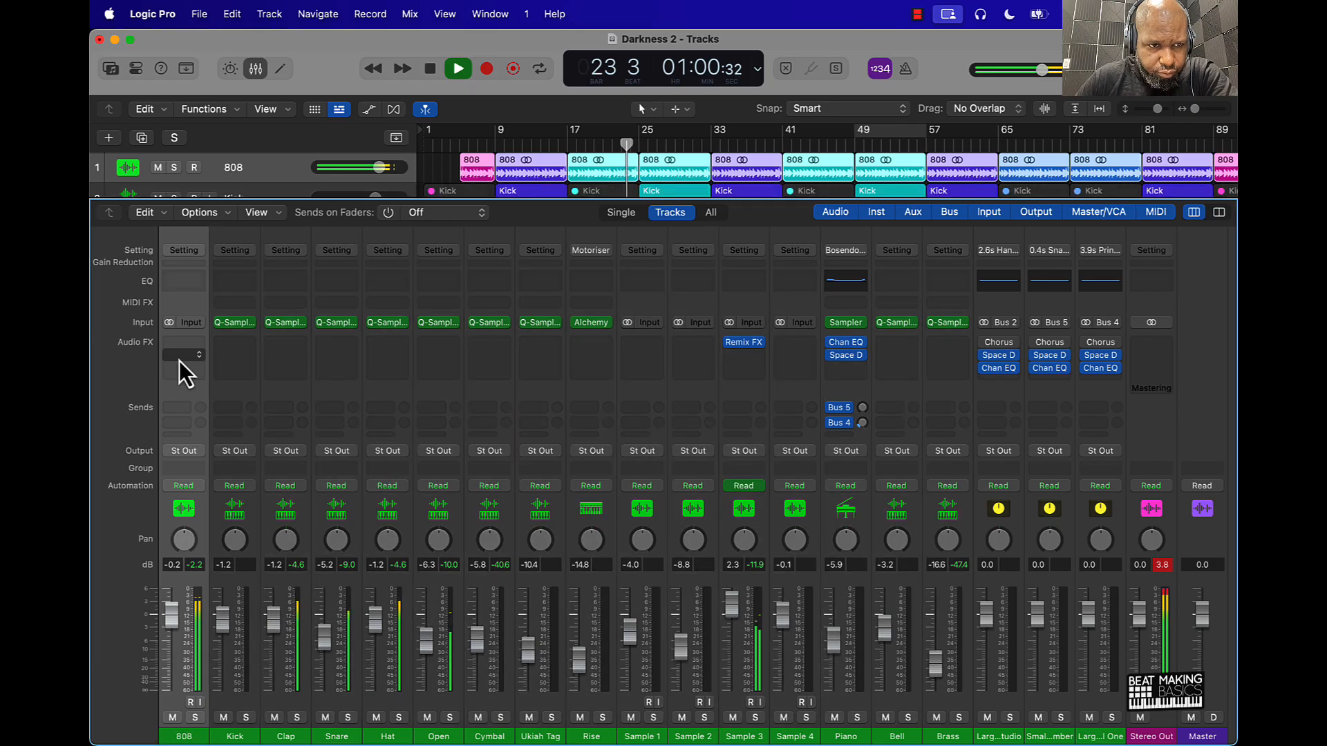
Switch the 808 channel's input format to mono and lower the Kick to -1.6 dB
click(202, 322)
click(159, 317)
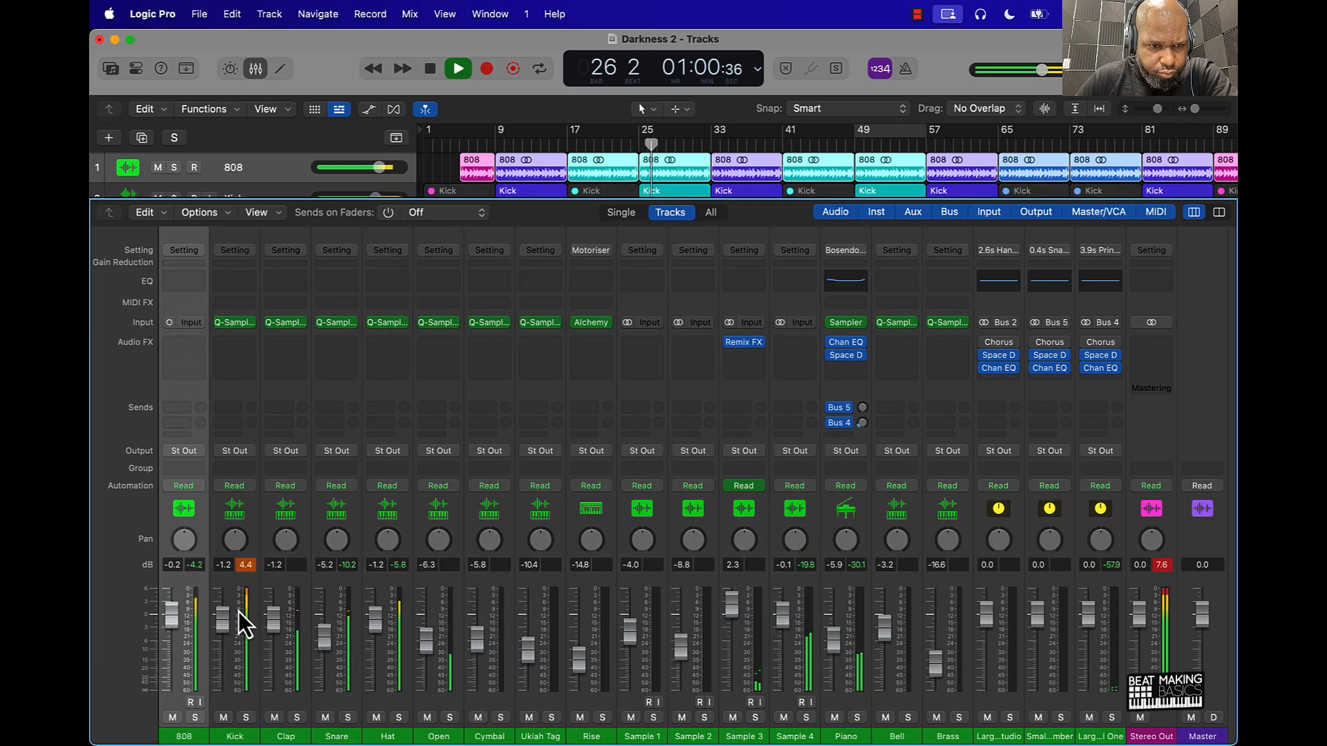
mouse_move(224, 621)
mouse_down()
mouse_move(224, 633)
mouse_move(223, 621)
mouse_up()
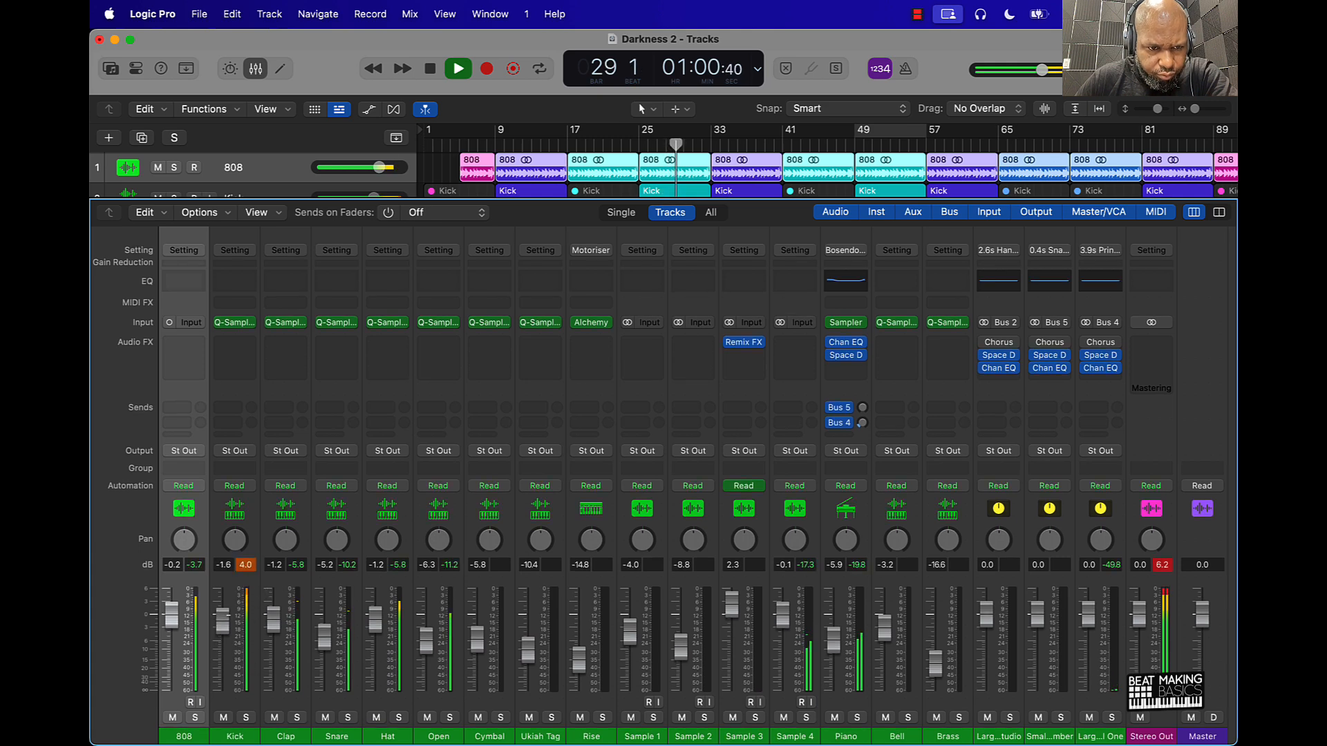
Insert the mono Waves Smack Attack plug-in on the Kick channel
click(254, 380)
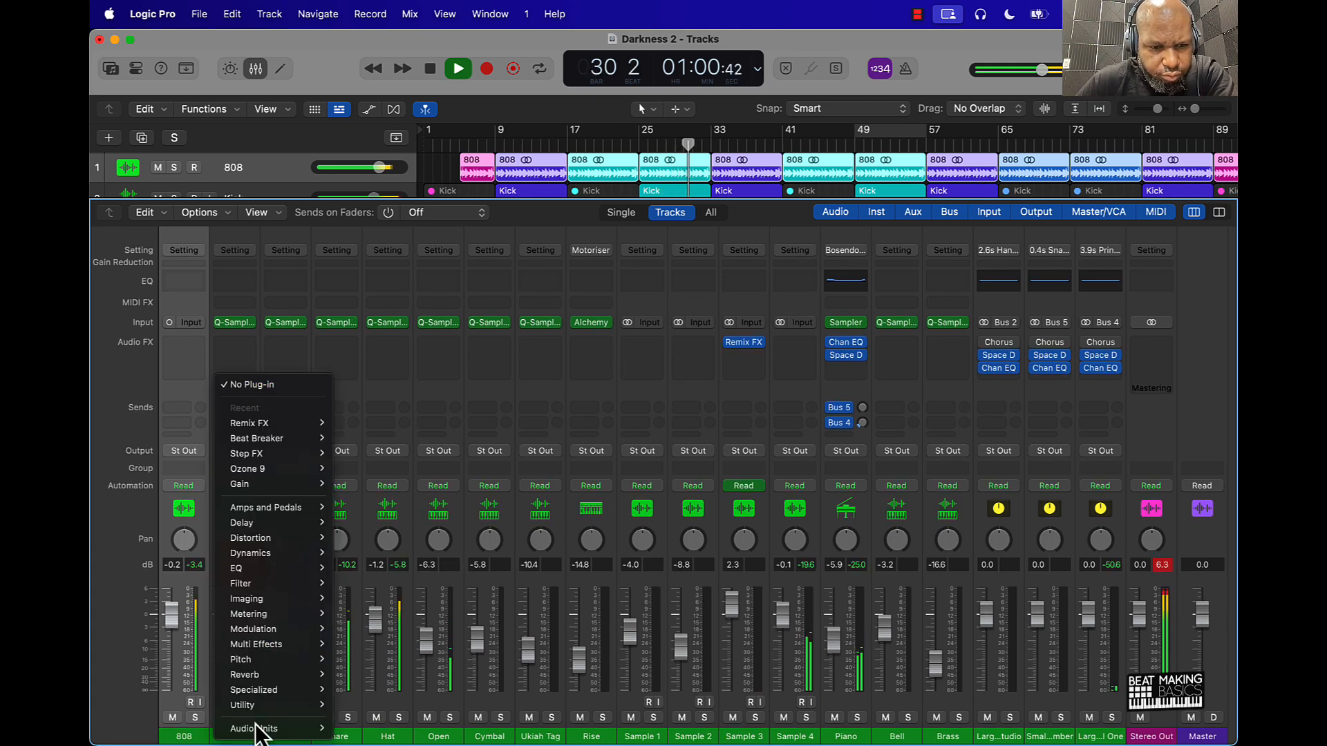
mouse_move(263, 729)
mouse_move(368, 718)
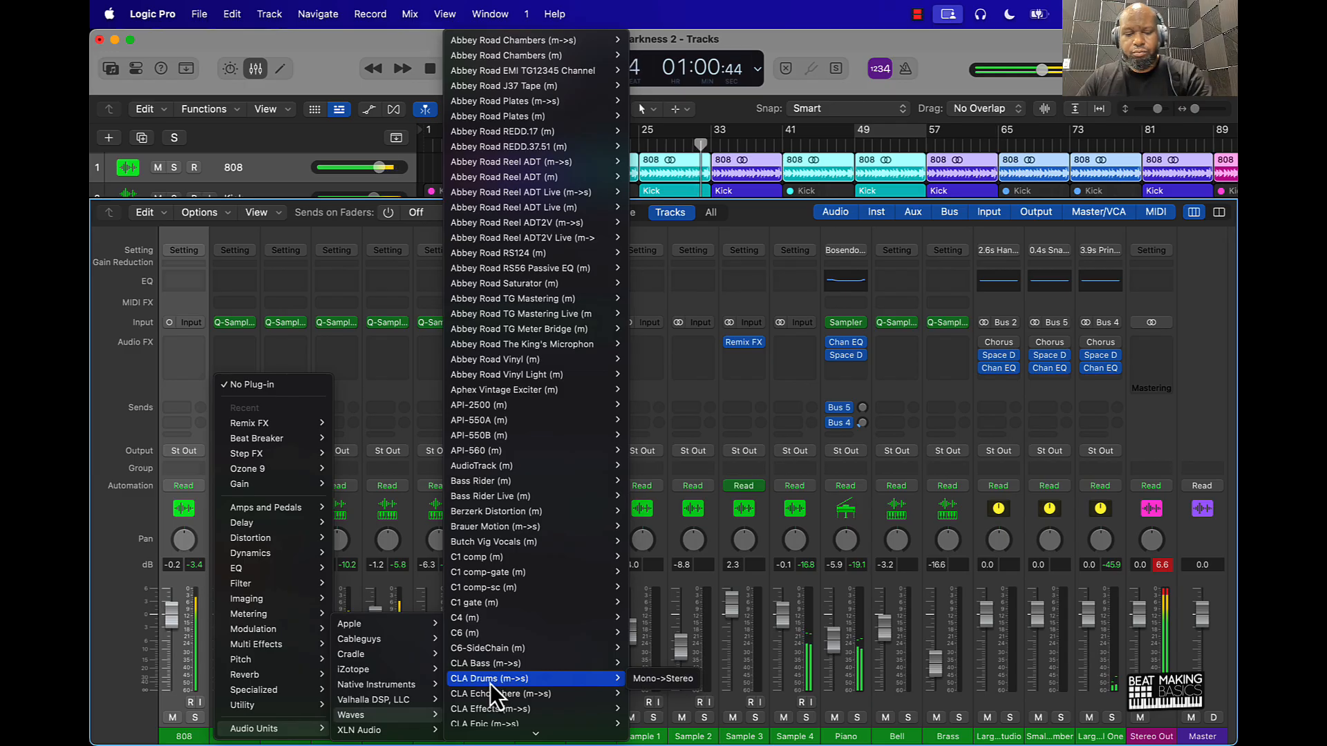
scroll(498, 691, down, 10)
scroll(496, 680, down, 6)
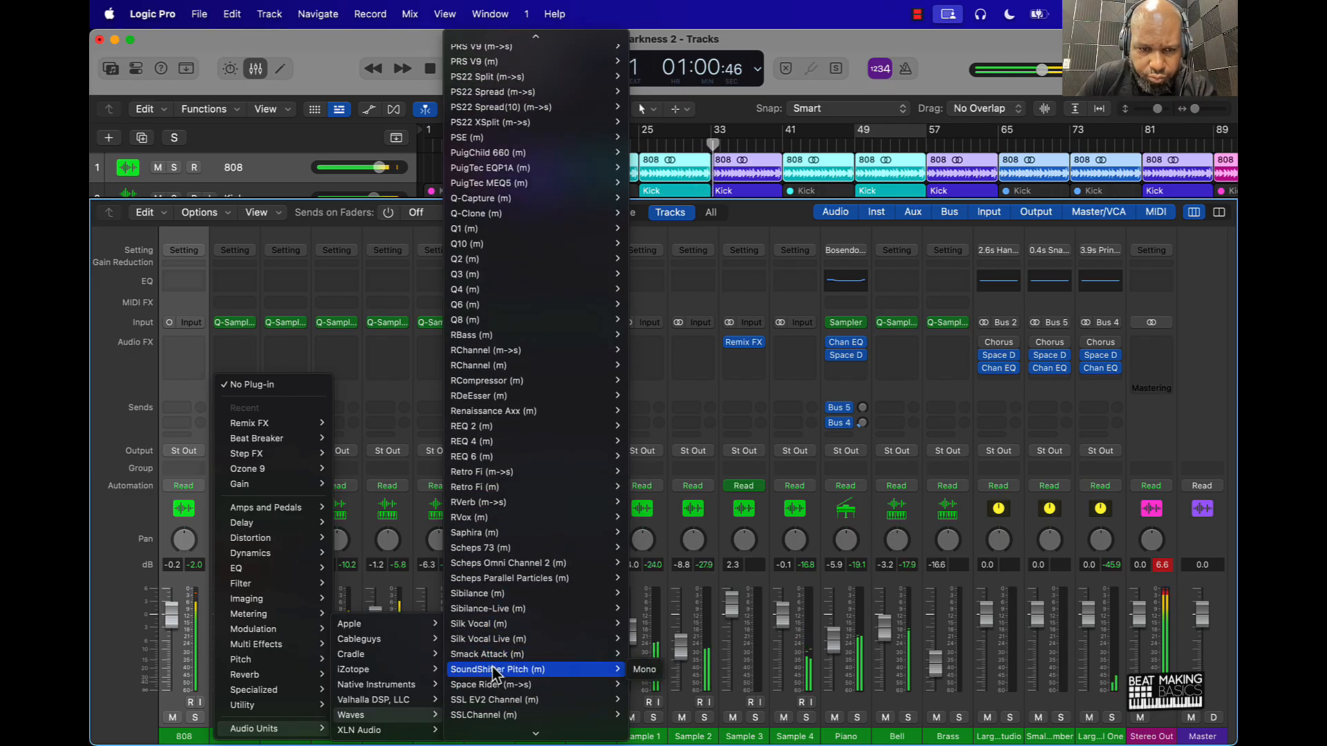
scroll(487, 666, down, 9)
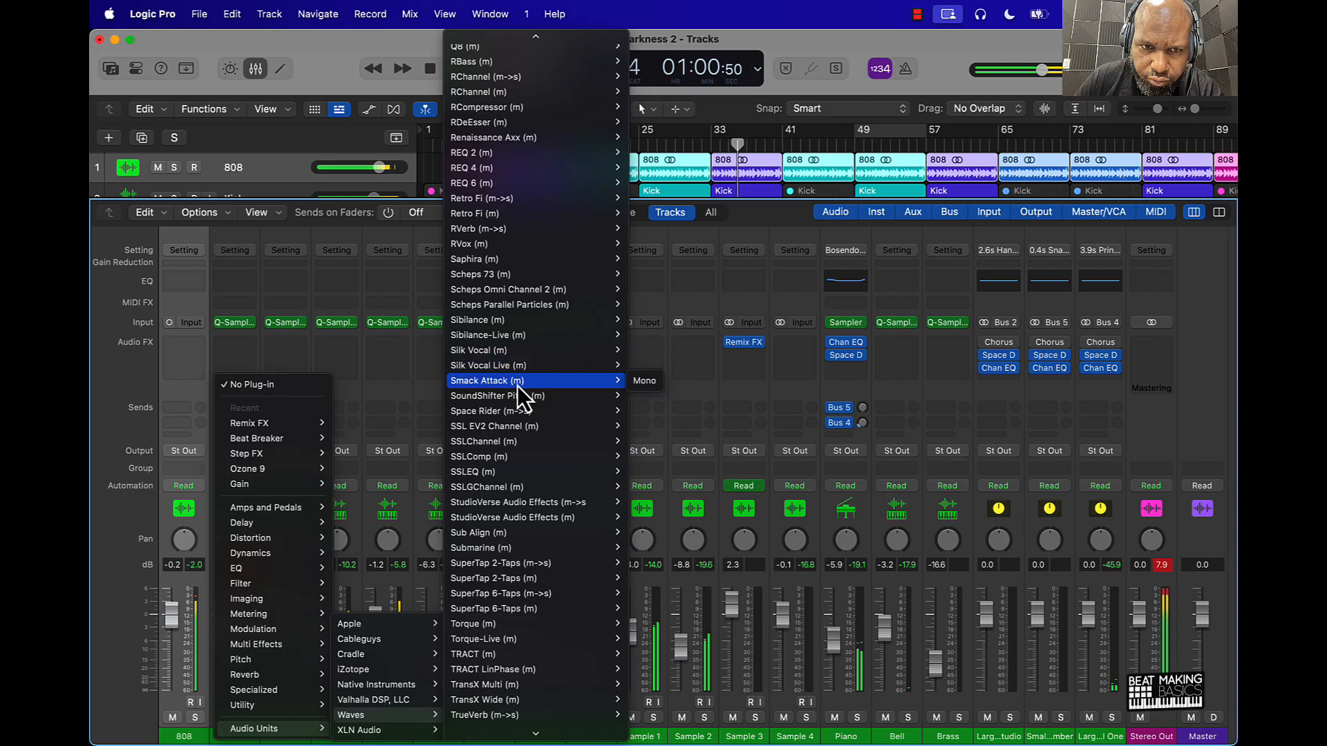
click(422, 402)
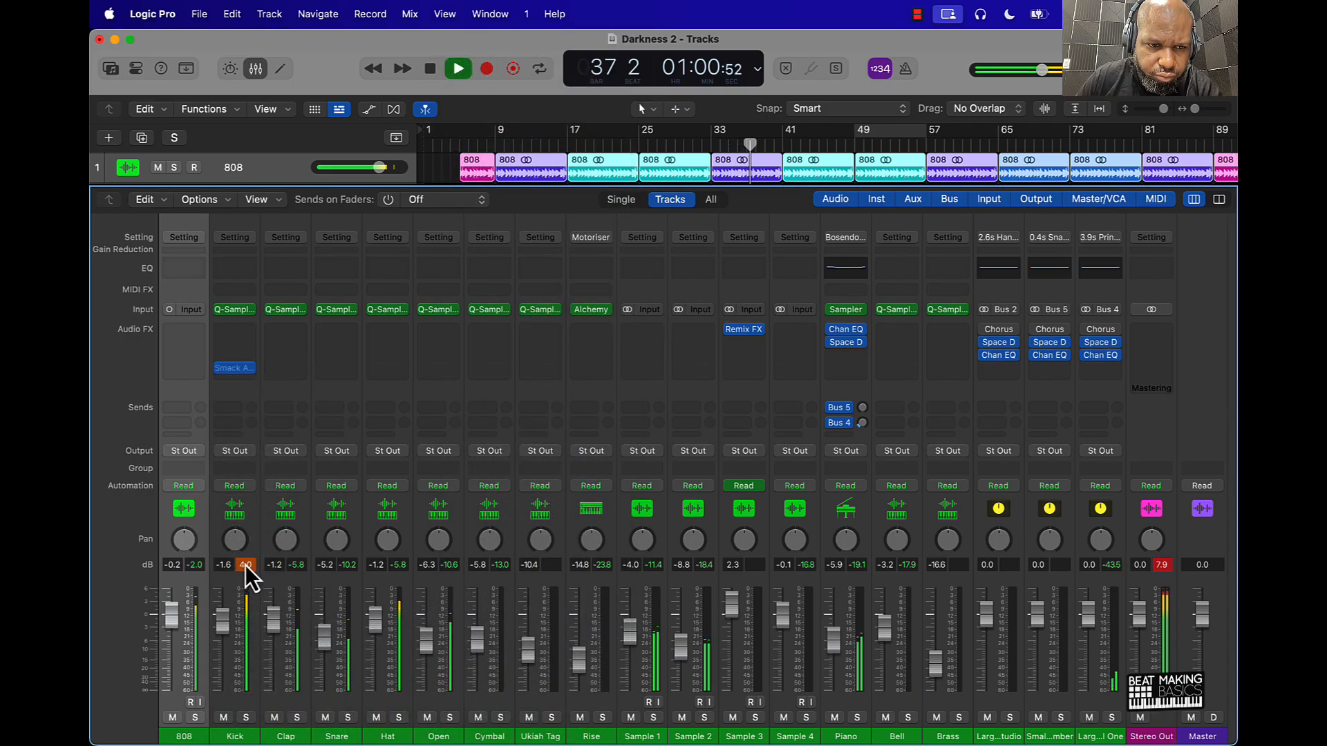
Try Smack Attack on the Kick with the guard on Clip, attack at 4 and sustain at -1
click(236, 368)
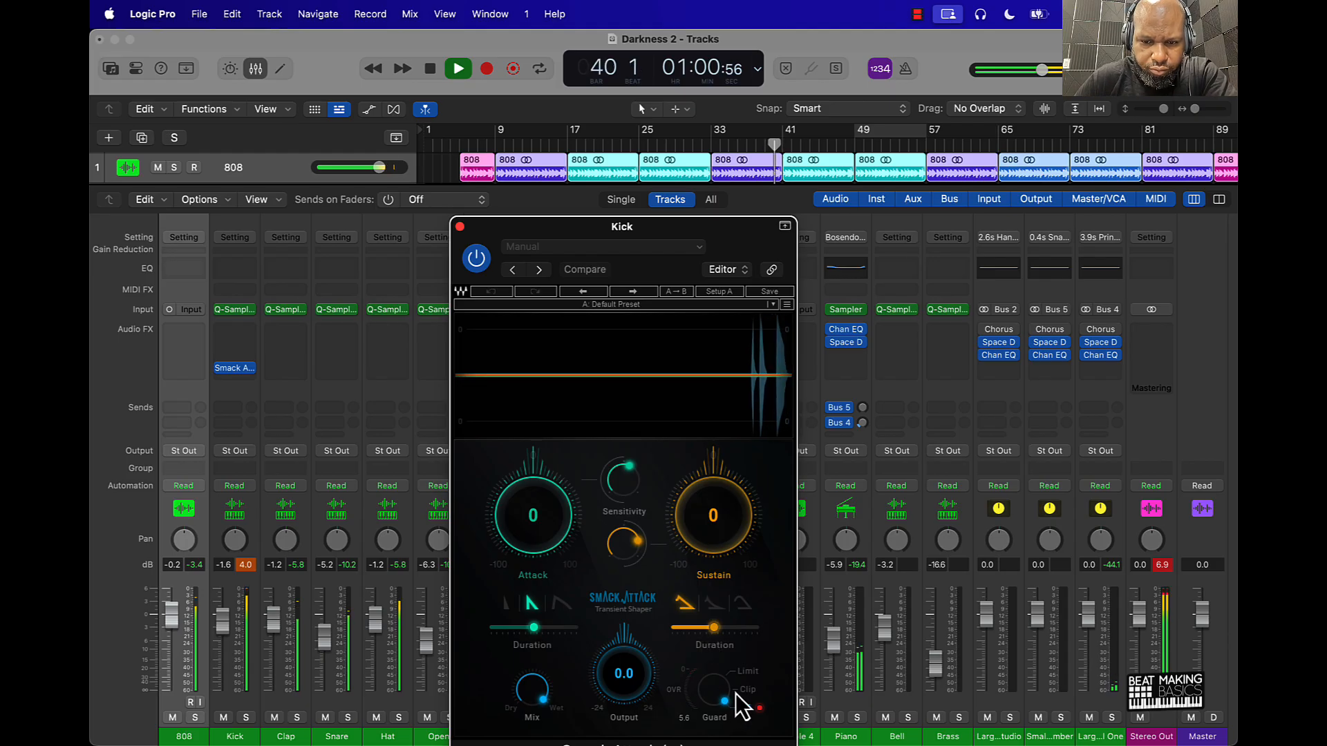
click(245, 566)
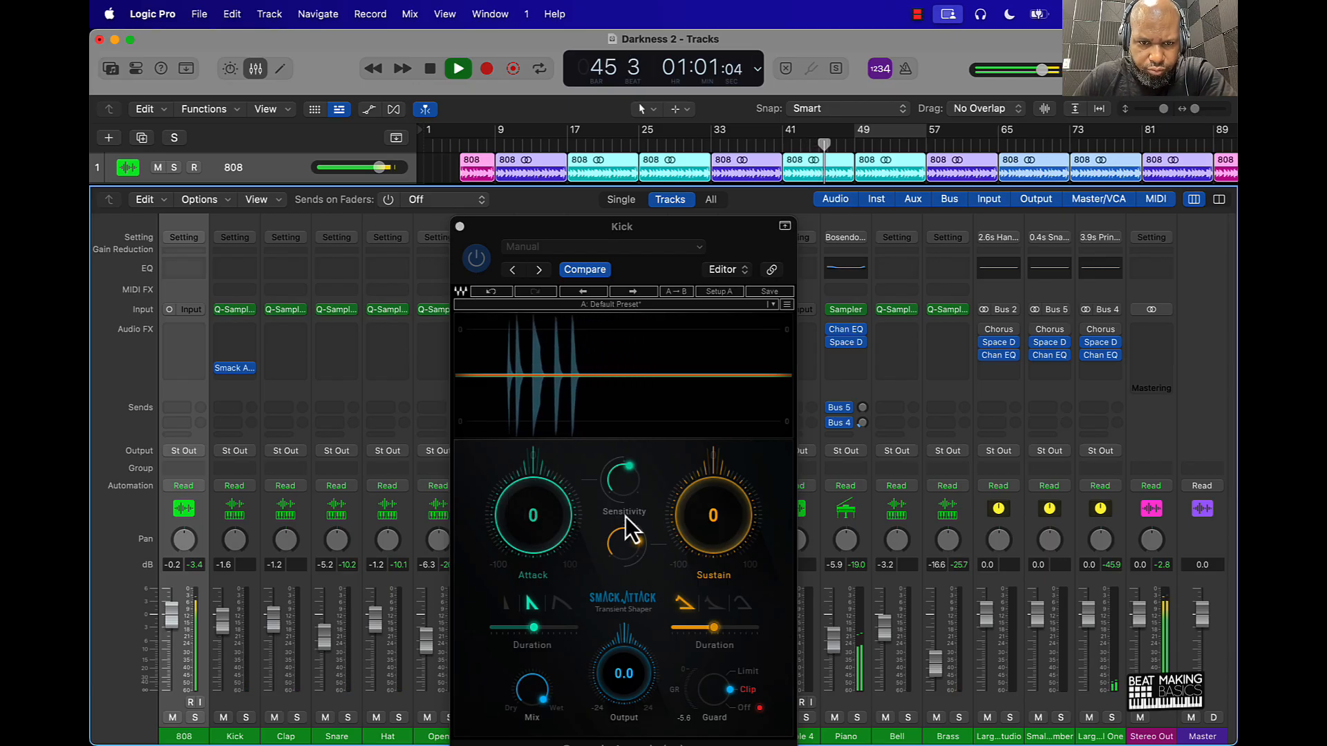
drag(553, 510, 561, 494)
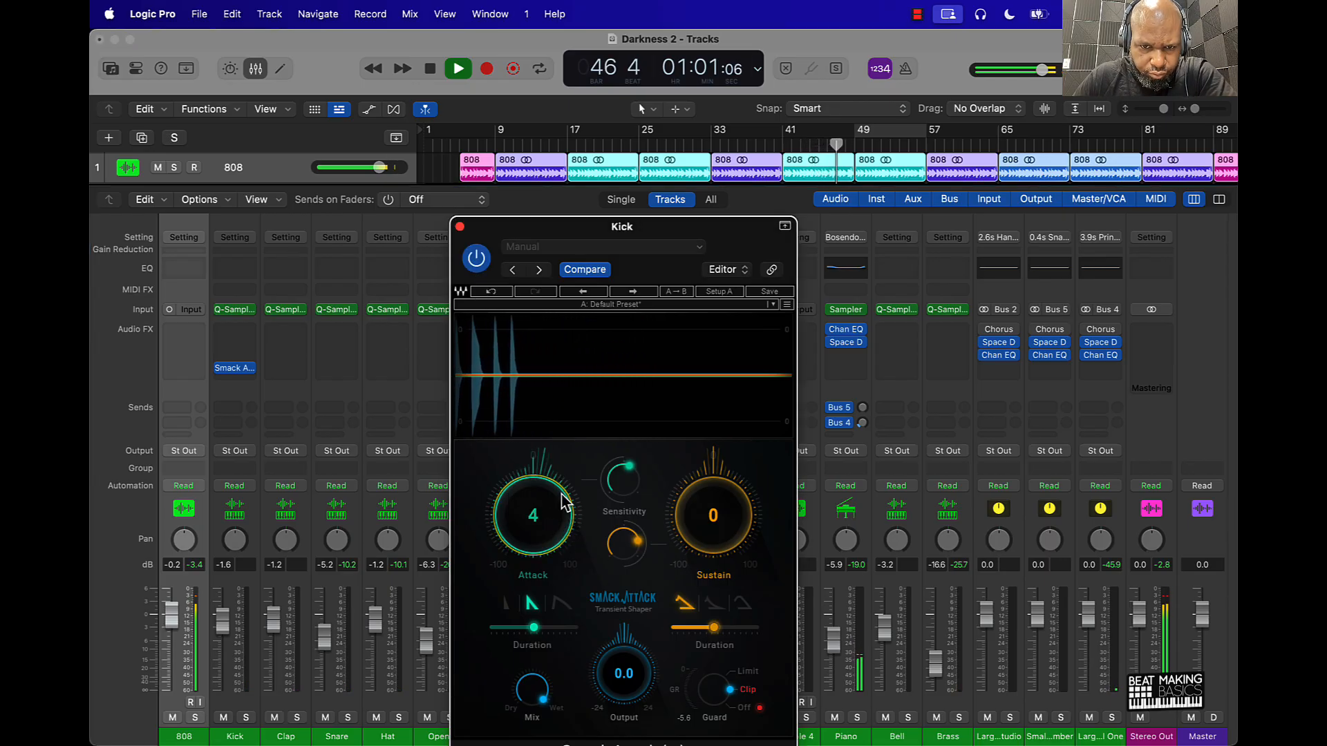
drag(722, 508, 731, 513)
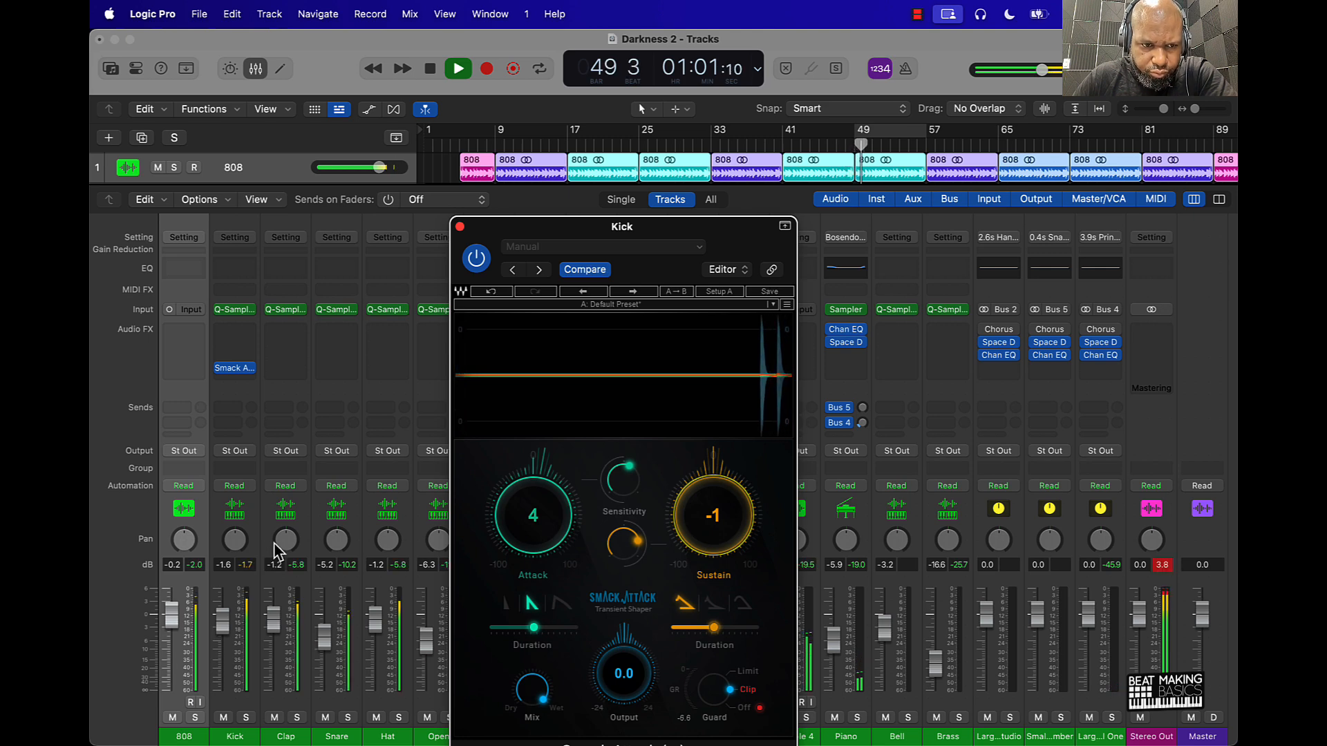
Bypass Smack Attack to compare the Kick's sound, close its window and remove it from the channel
click(220, 368)
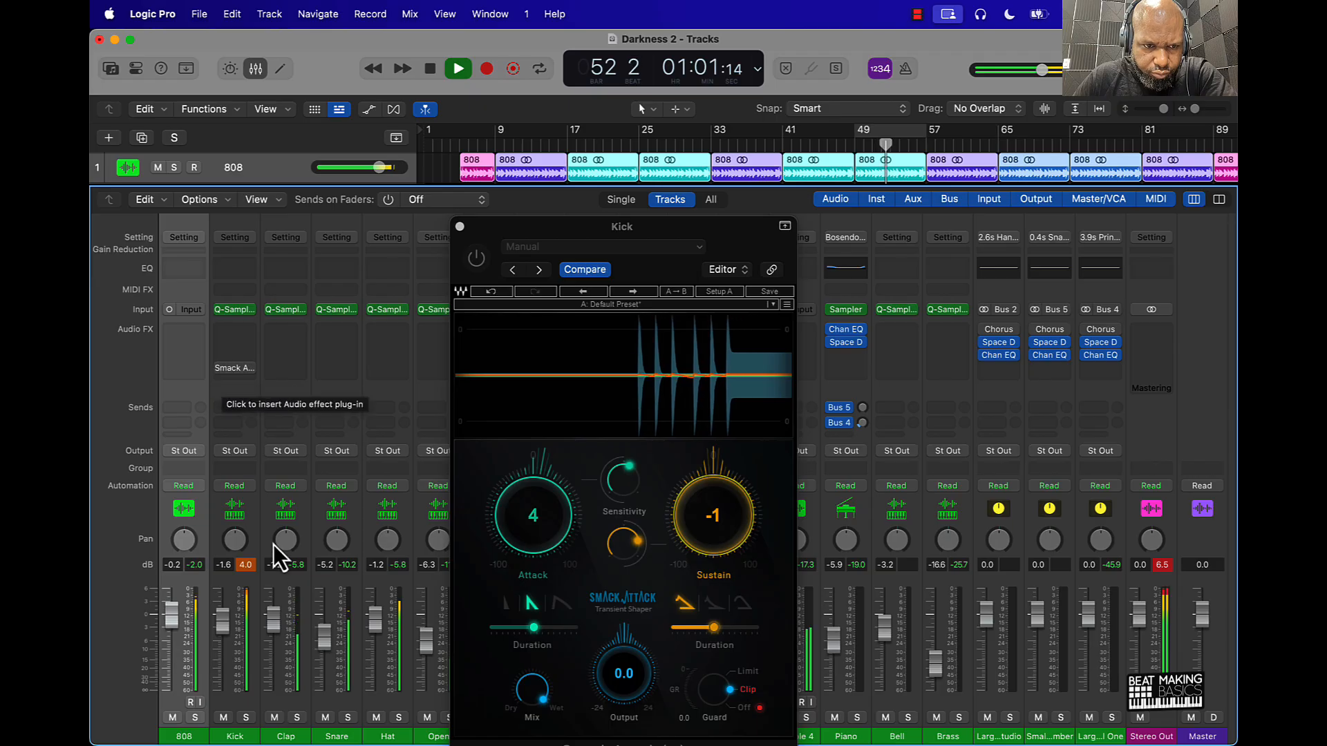
click(460, 227)
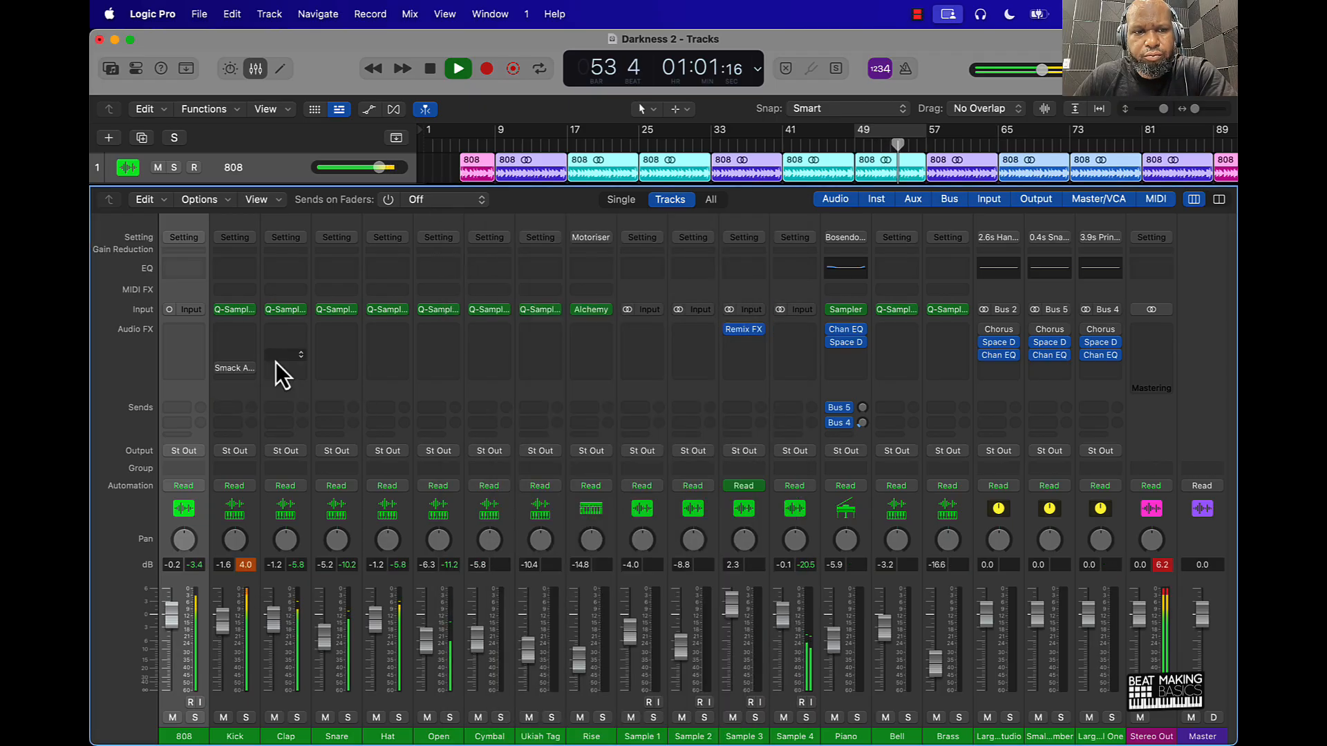
click(250, 368)
click(277, 385)
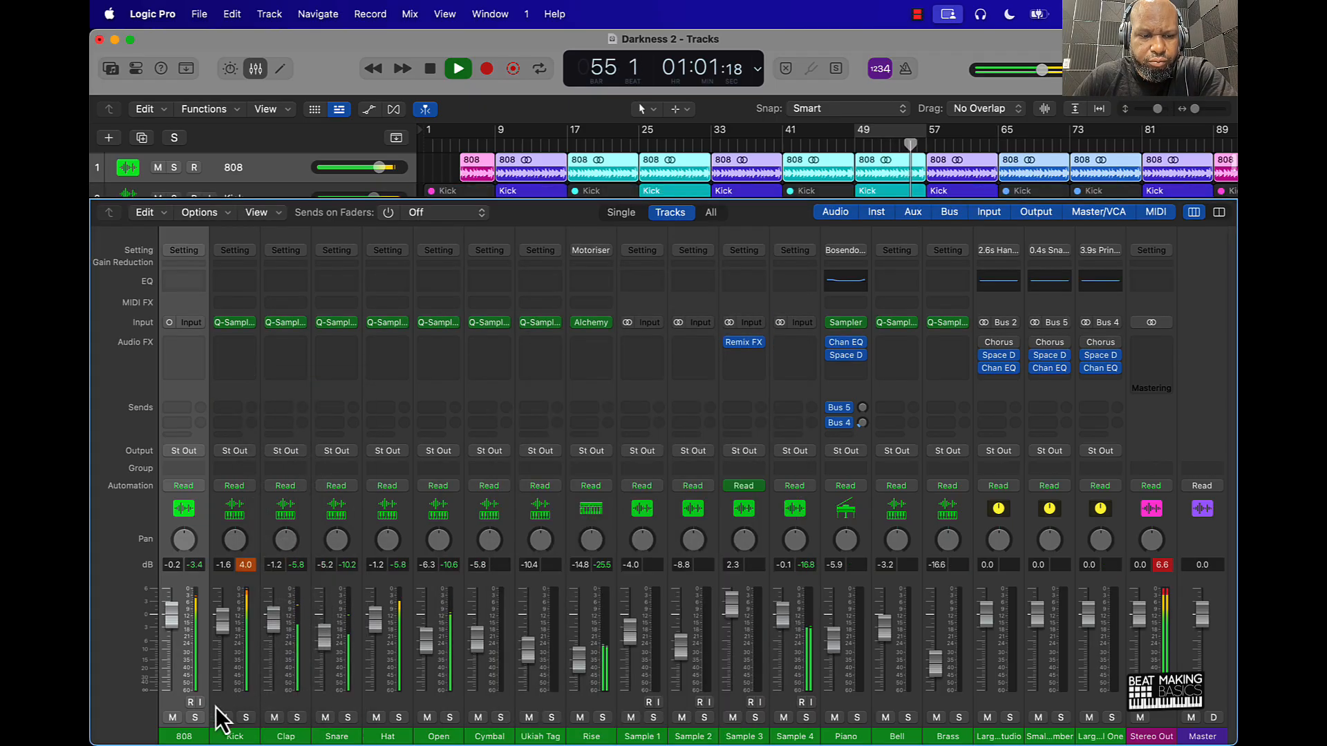
Lower all channels from 808 to Brass together, bringing the 808 to -7.4 dB, and reset the Stereo Out peak reading
click(176, 707)
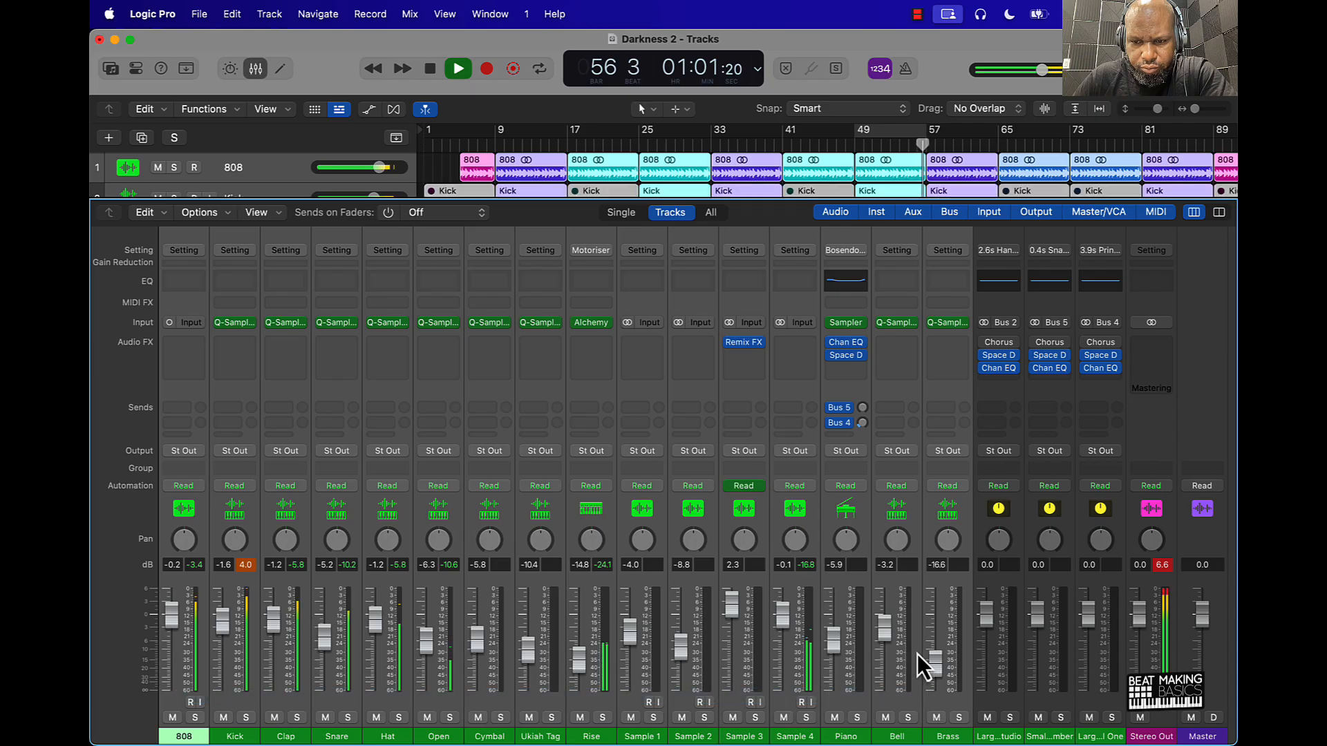
drag(886, 632, 884, 649)
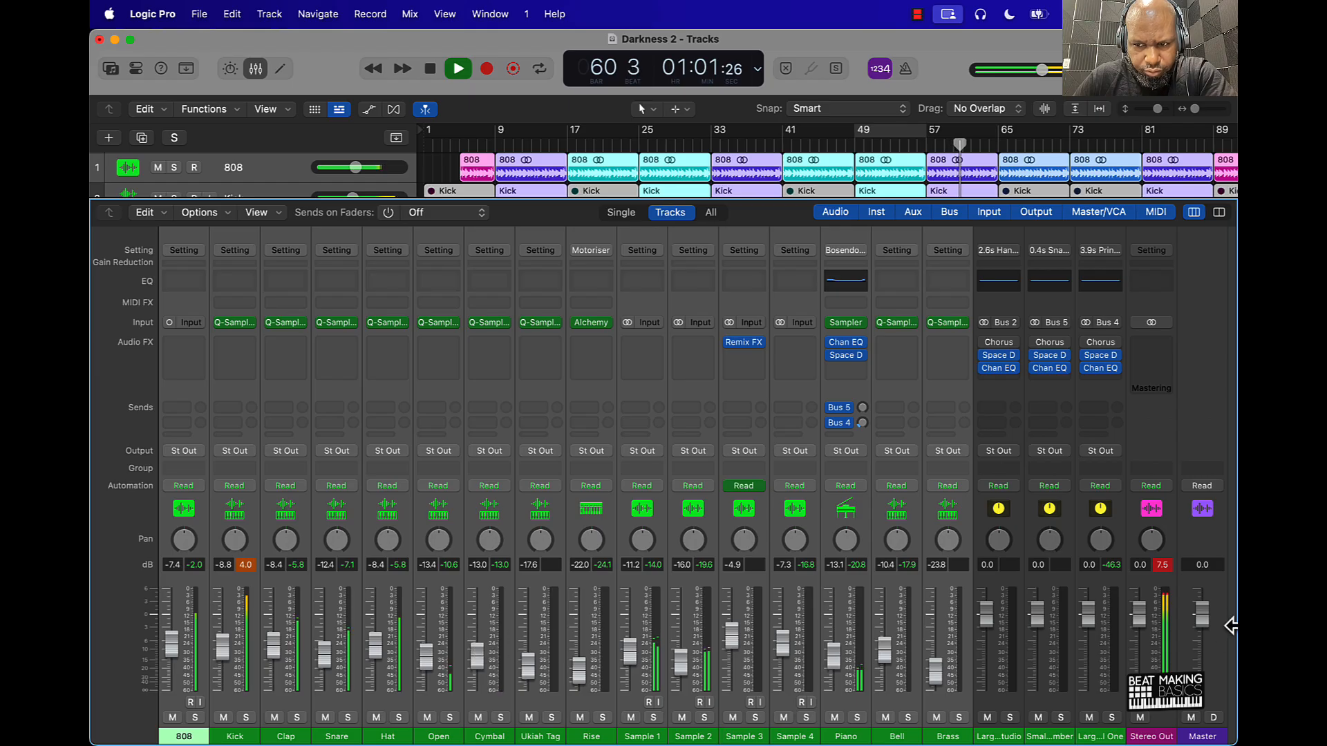
click(1165, 566)
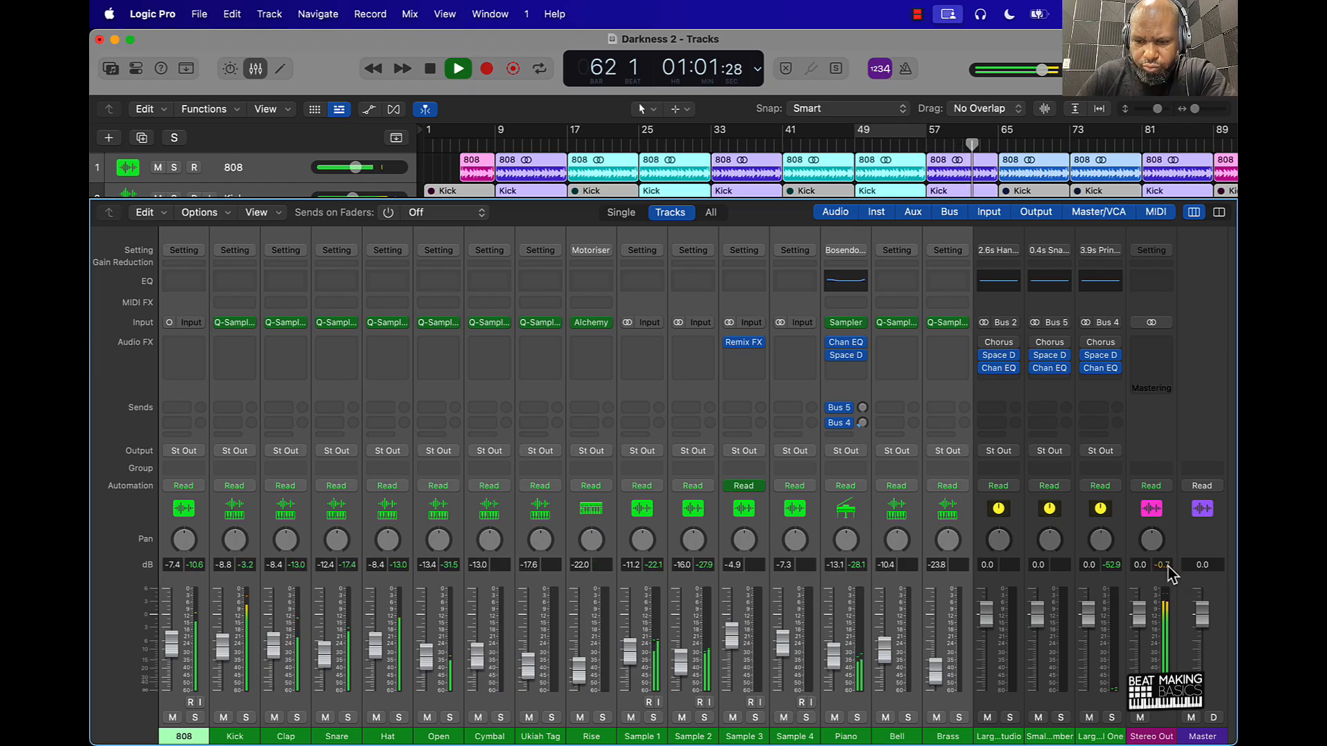
Pan Hat to -11, Open to +28, Cymbal to -22 and Piano to -15, and raise Piano to -10.6 dB
key(XF86AudioRaiseVolume)
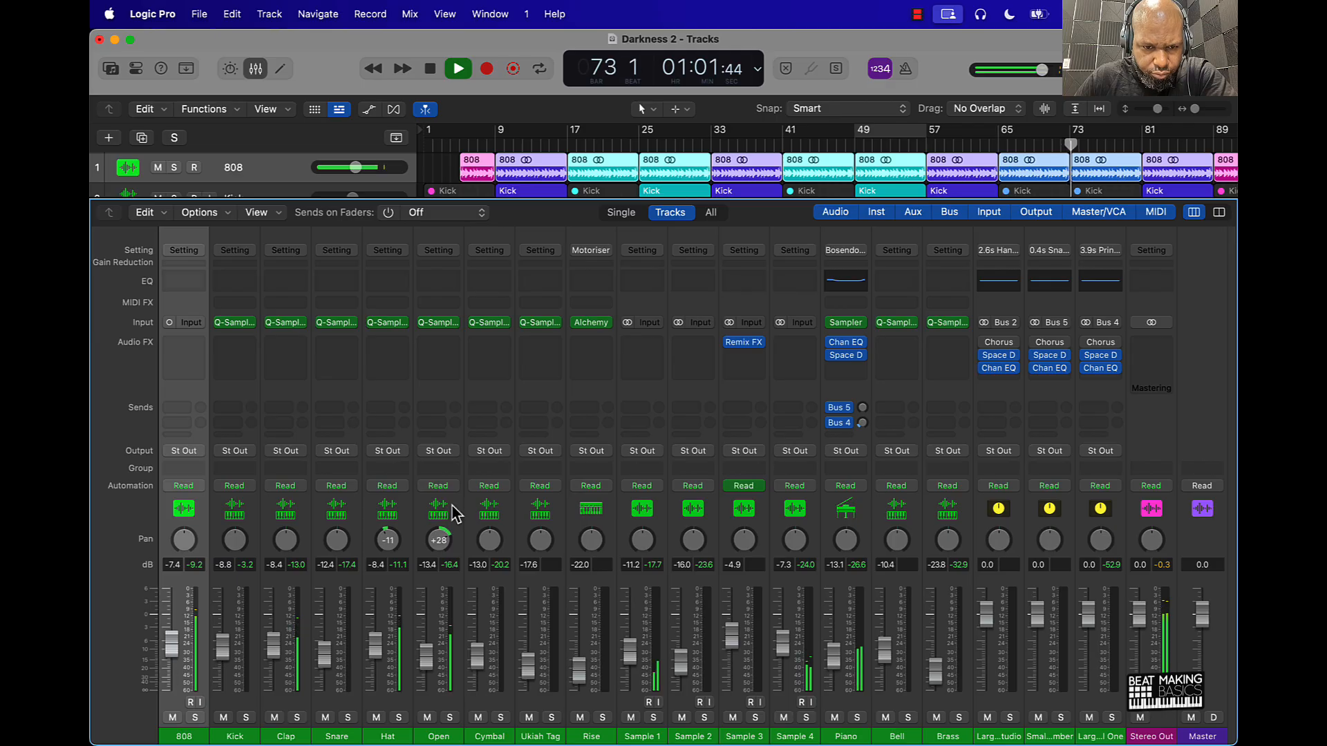
drag(485, 536, 485, 550)
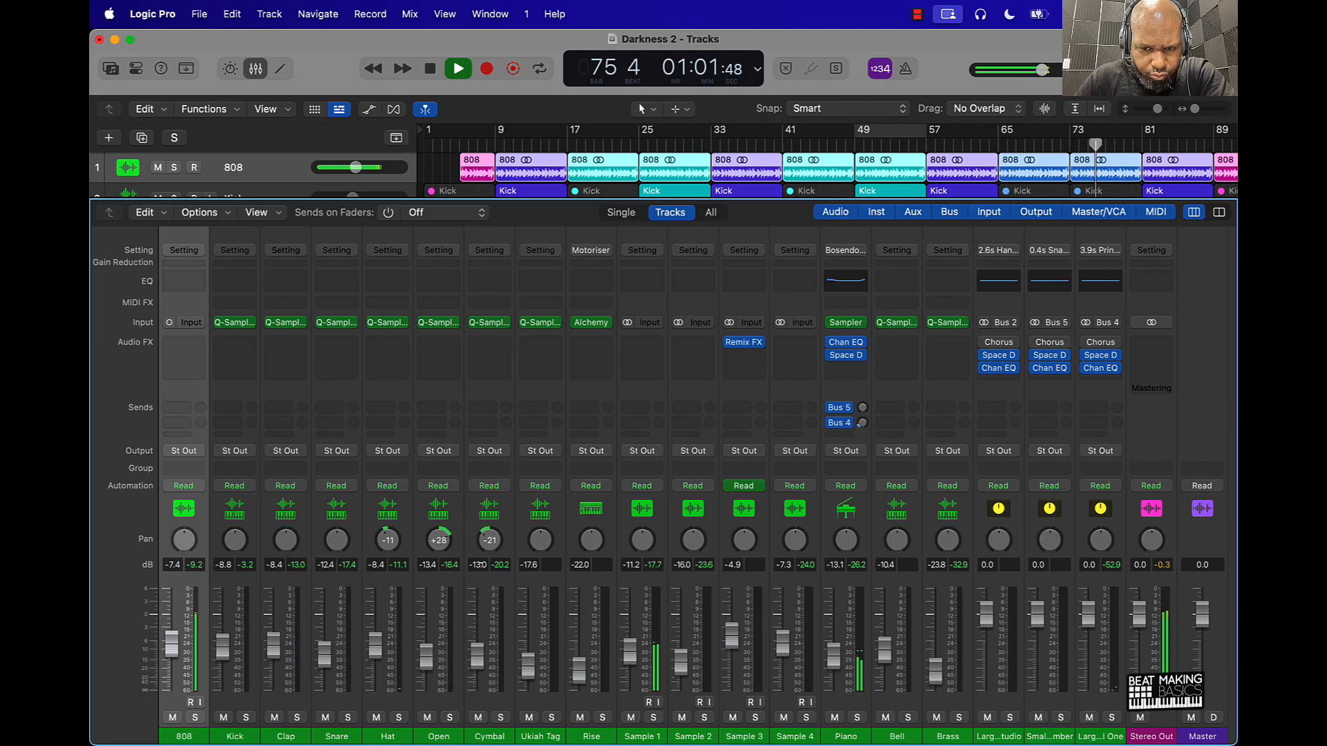
drag(847, 544, 847, 550)
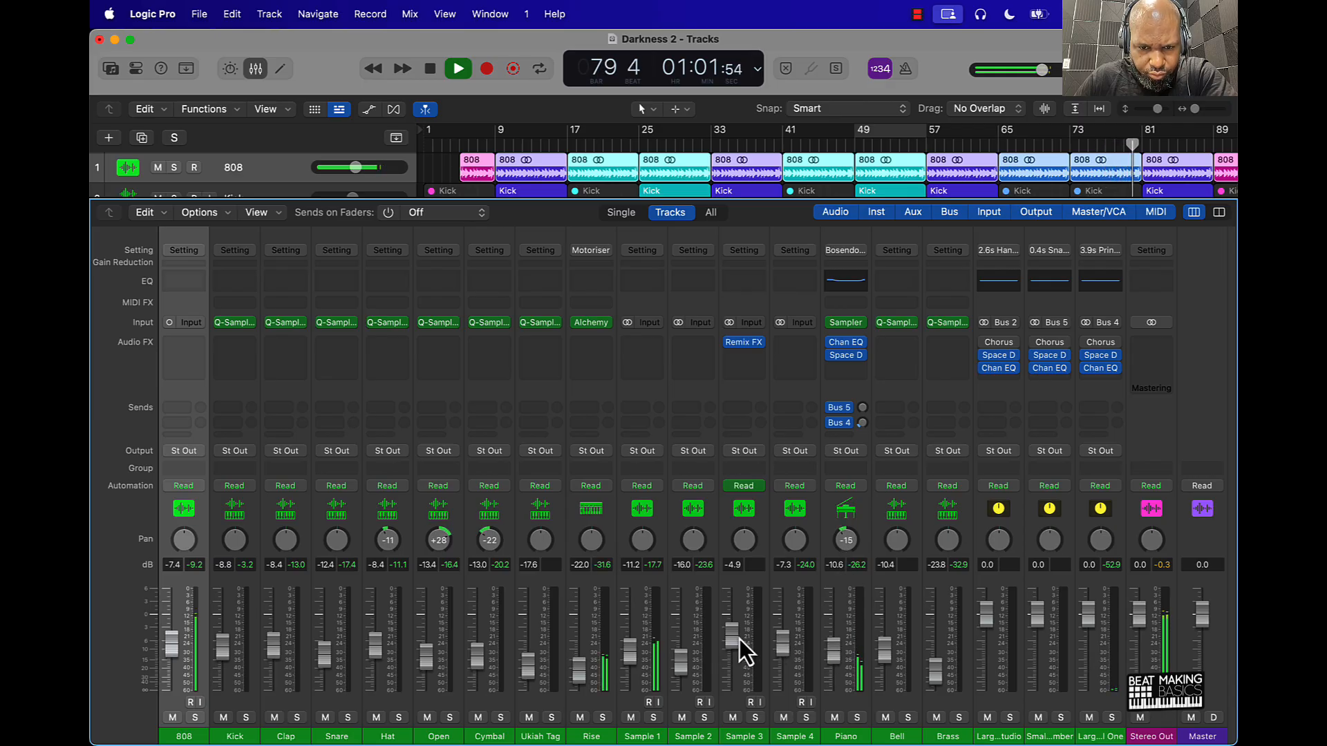
Pan Rise to +11, Bell to +5 and Brass to -4, and stop playback
drag(590, 540, 591, 533)
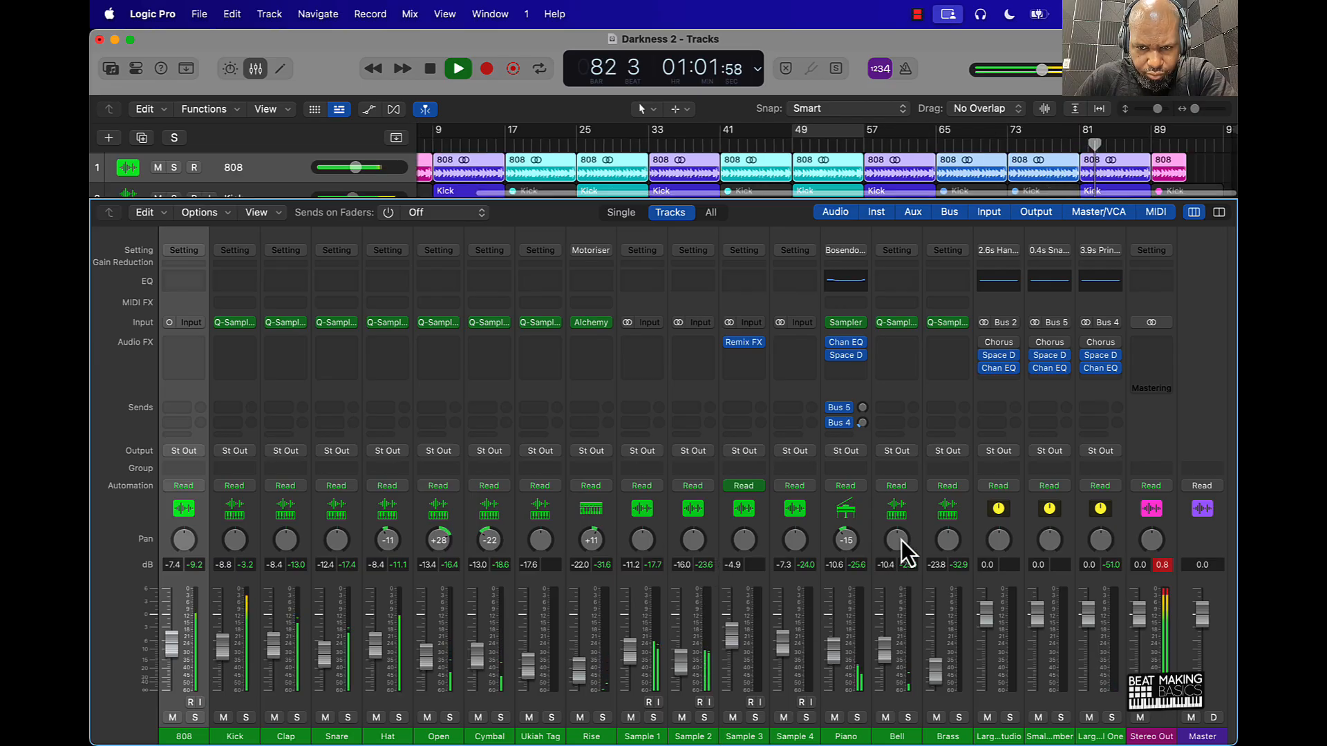
drag(896, 540, 896, 535)
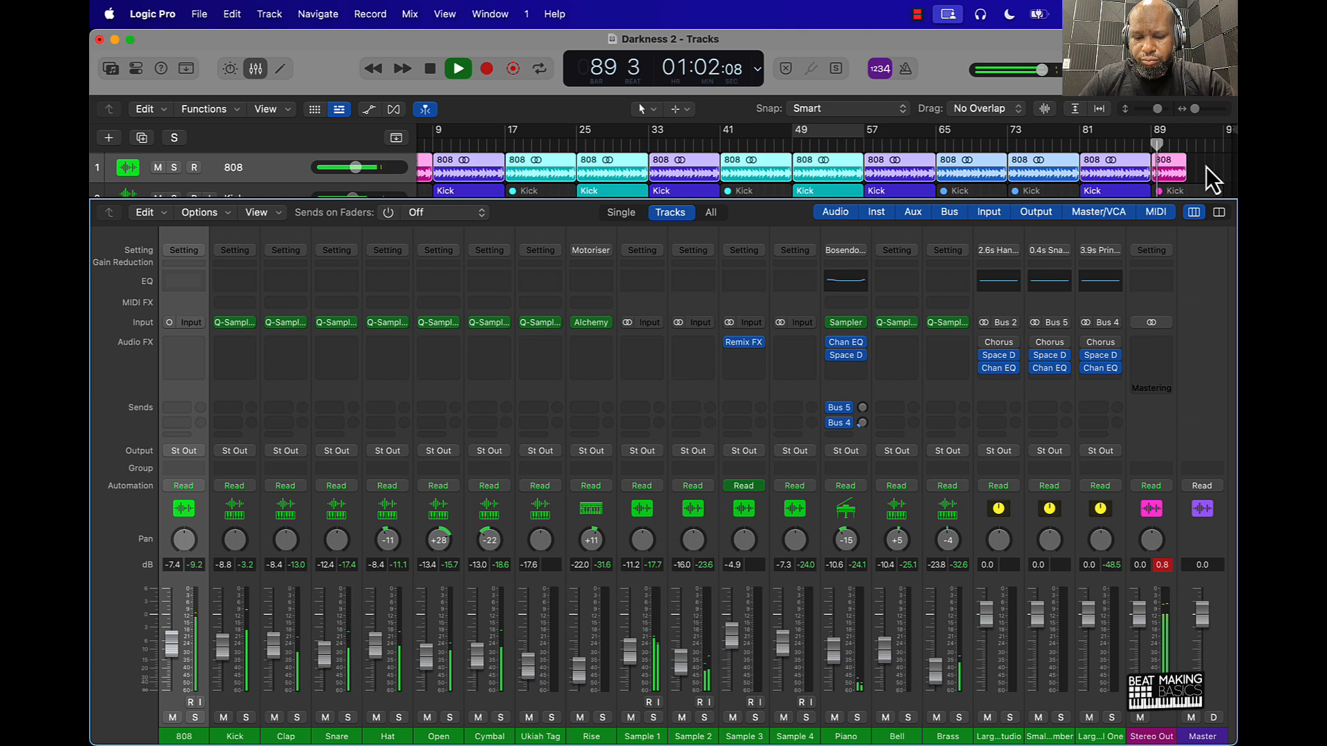
key(space)
scroll(1207, 171, left, 2)
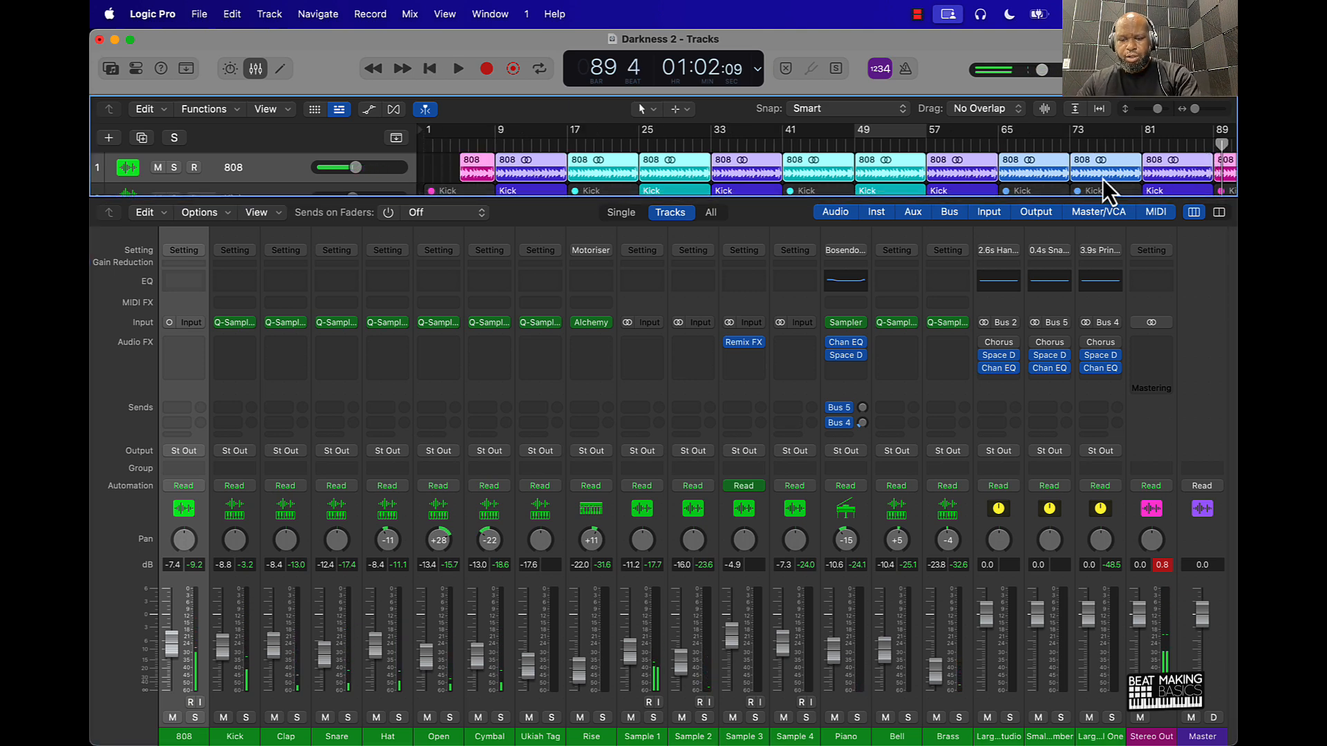
Show all tracks with the whole arrangement fitted in view, and return the playhead to bar 1
key(e)
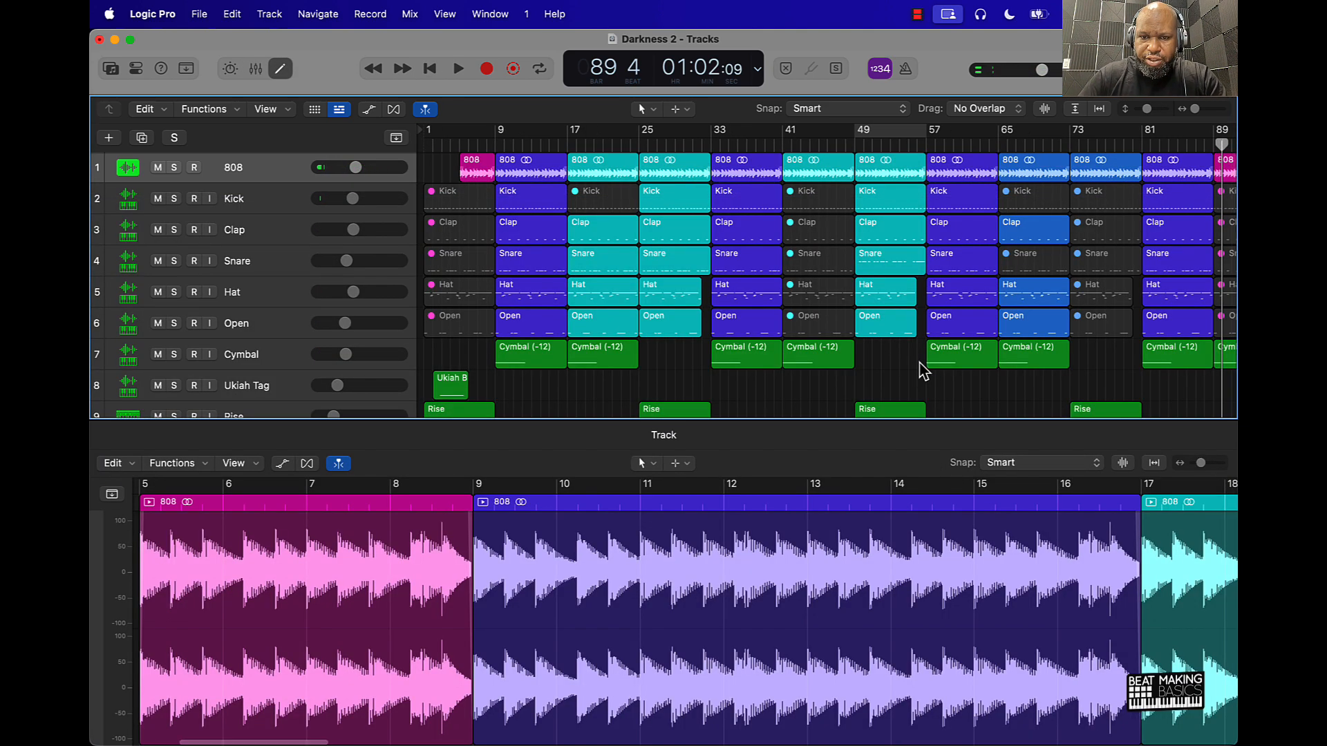
click(280, 69)
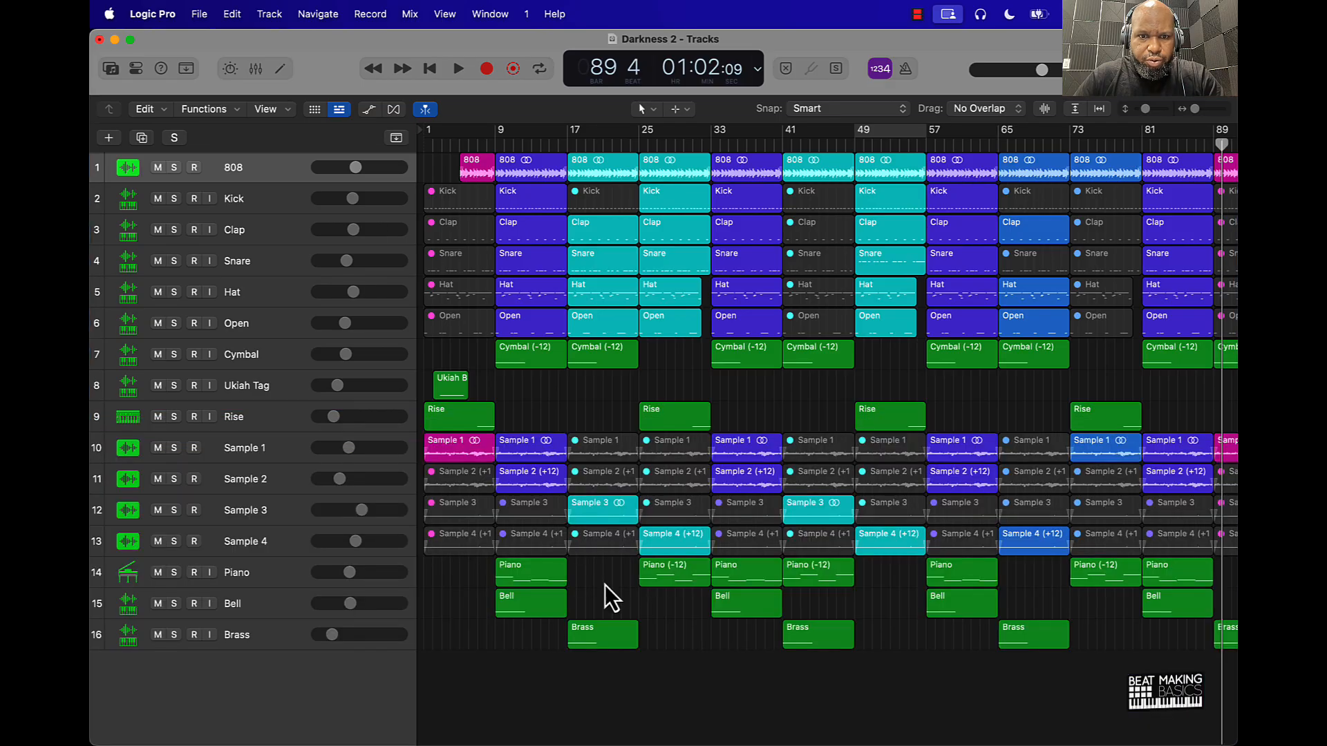
key(z)
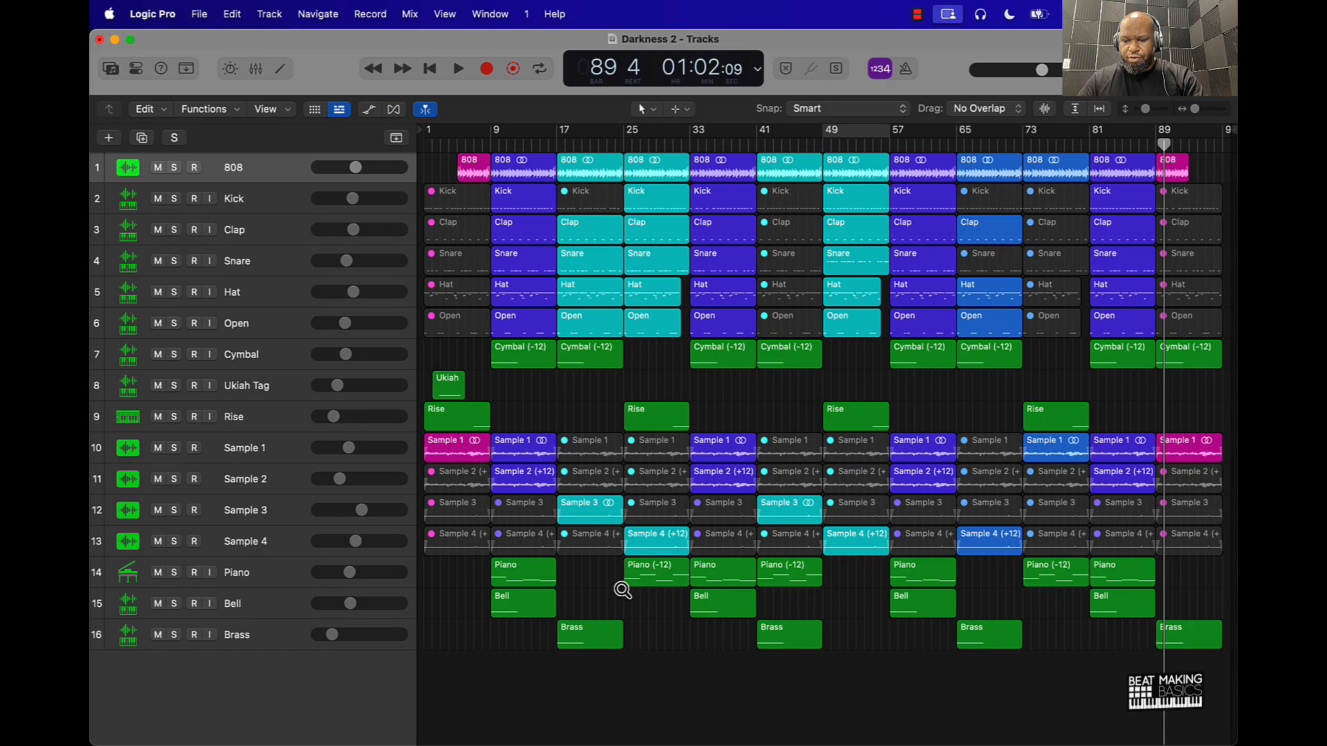
key(Return)
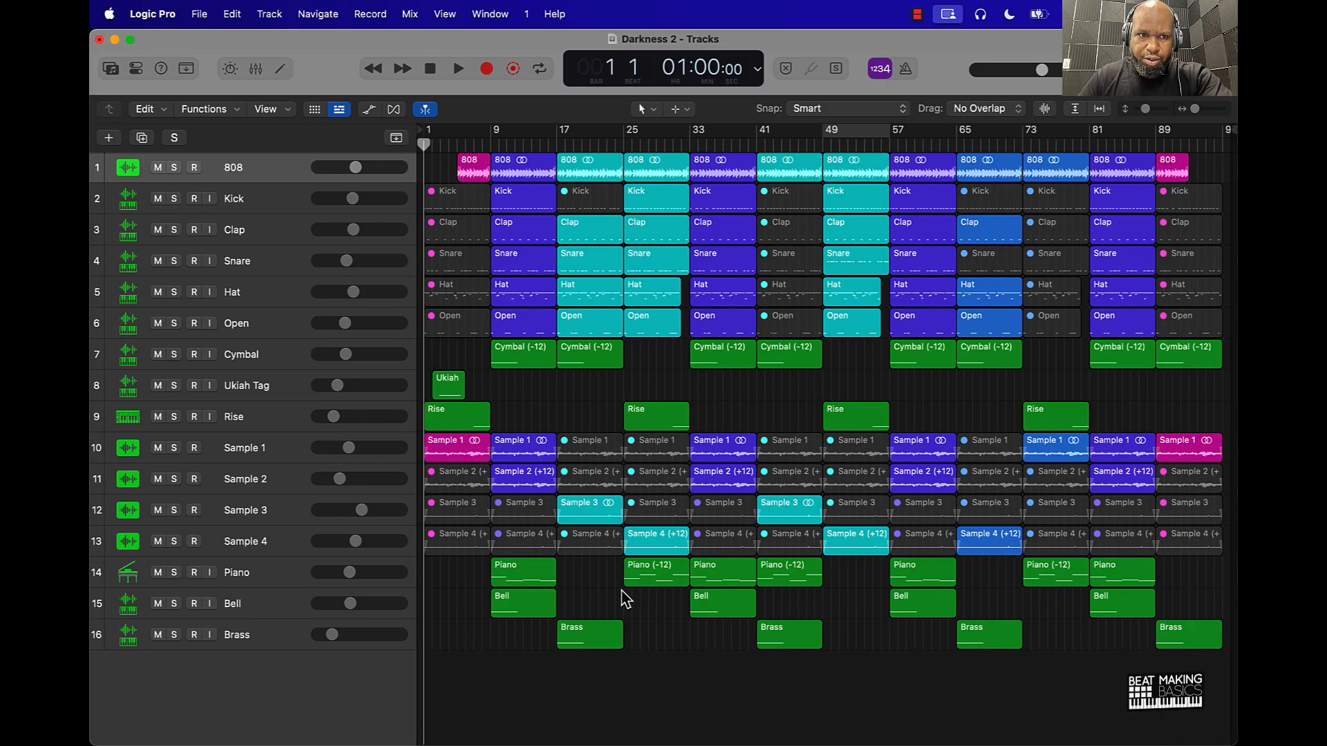
Move the Rise track above Ukiah Tag so it sits directly below Cymbal
click(255, 69)
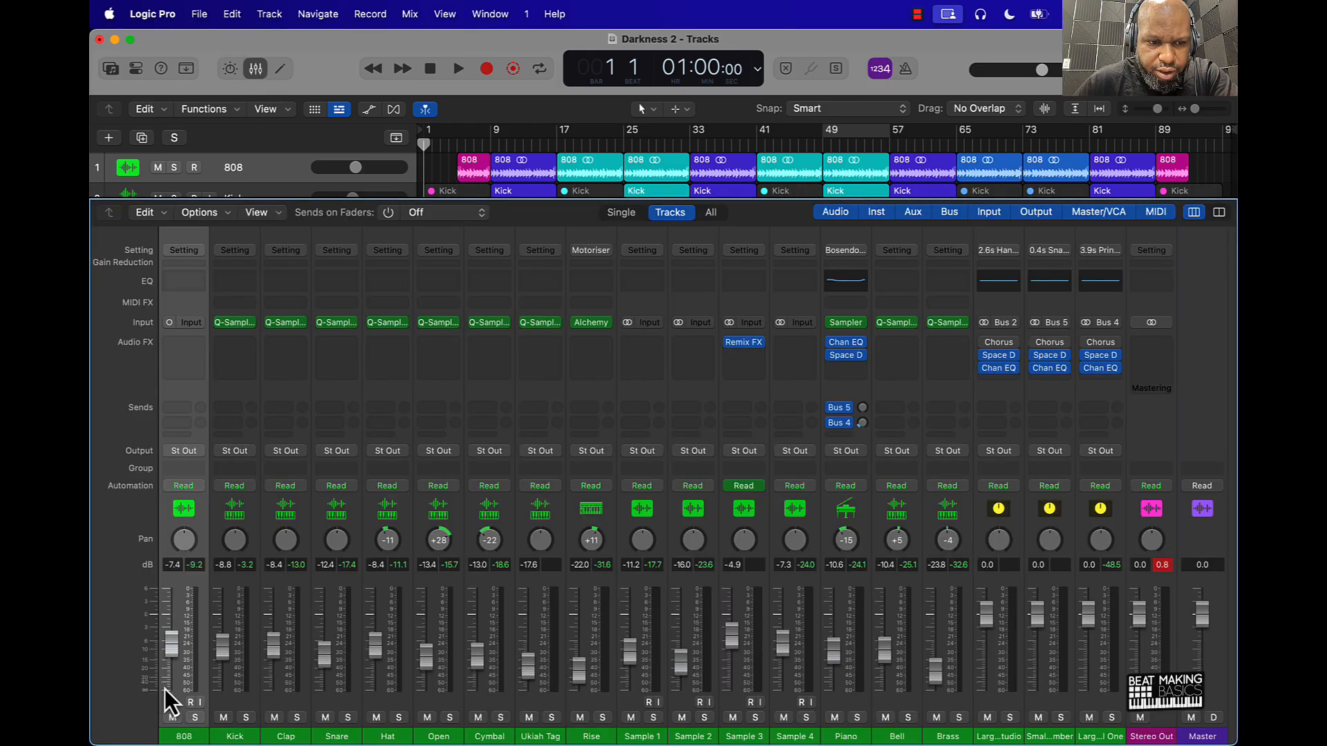
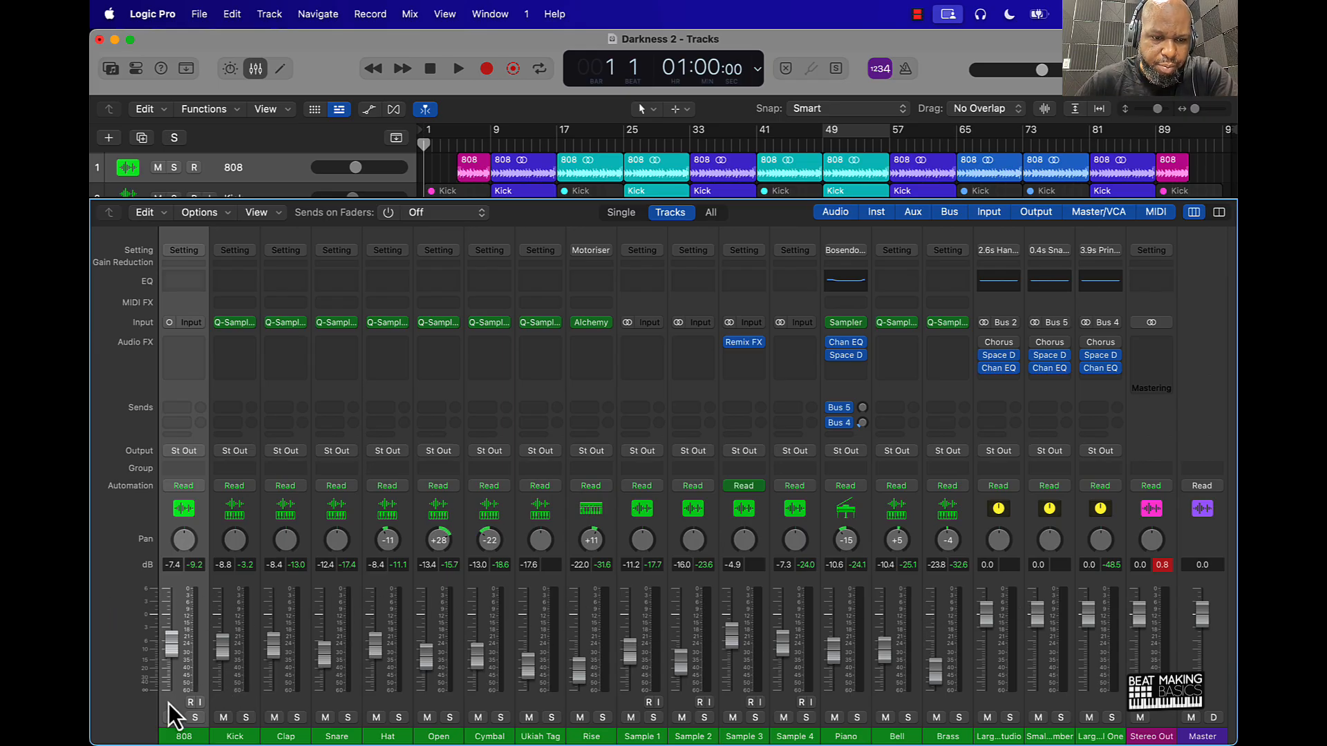
drag(168, 703, 547, 710)
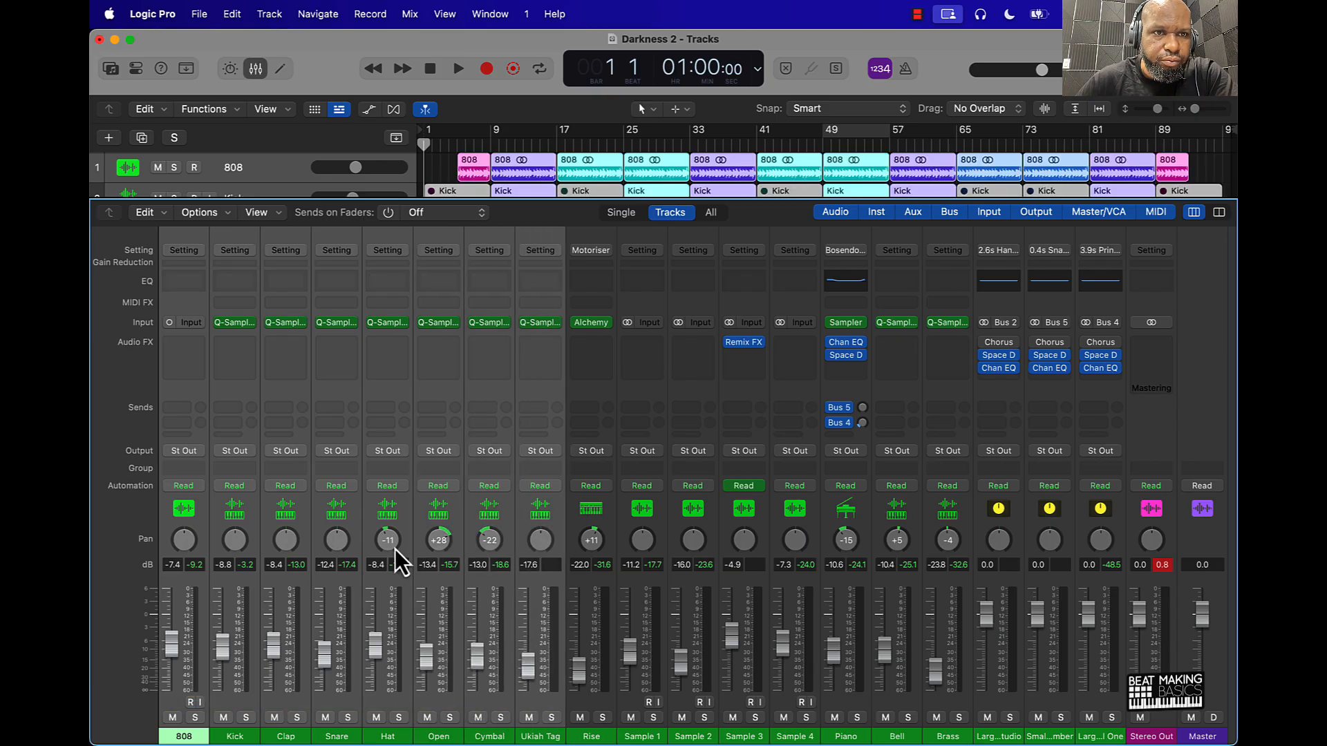
click(251, 67)
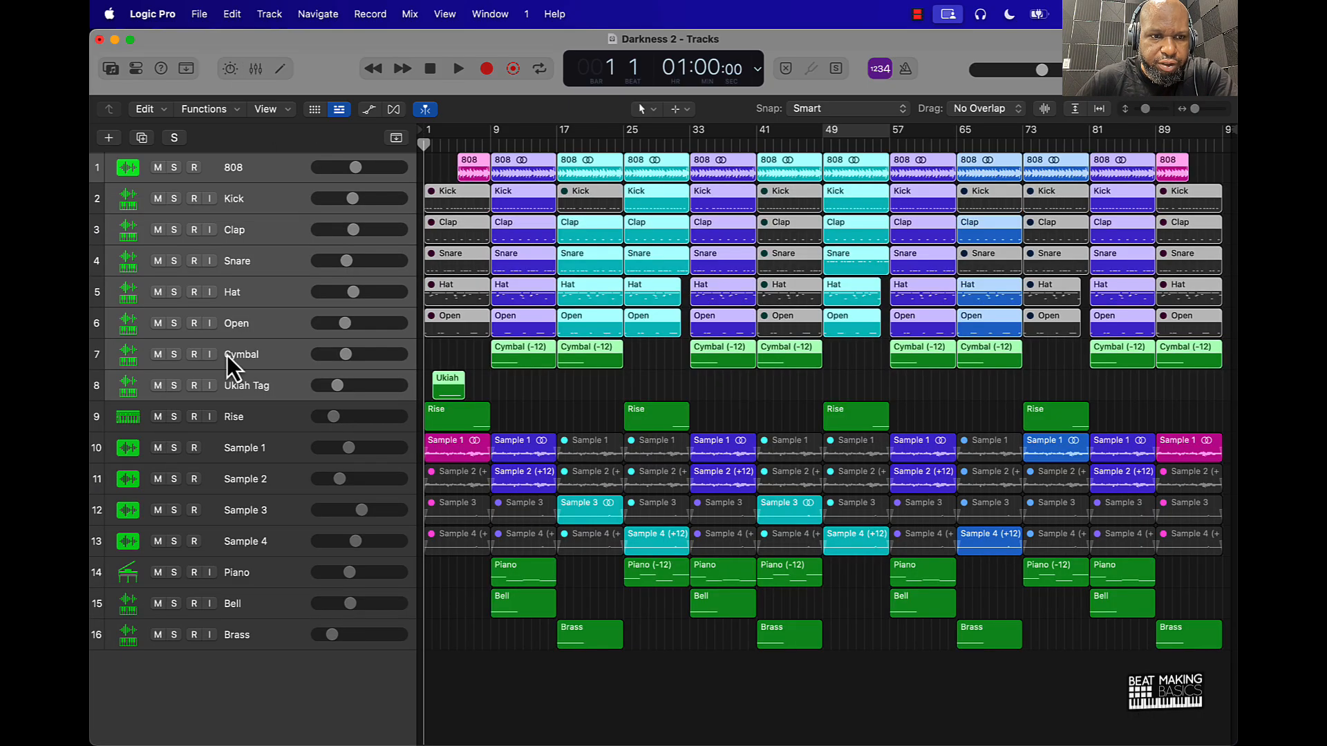
drag(250, 415, 254, 384)
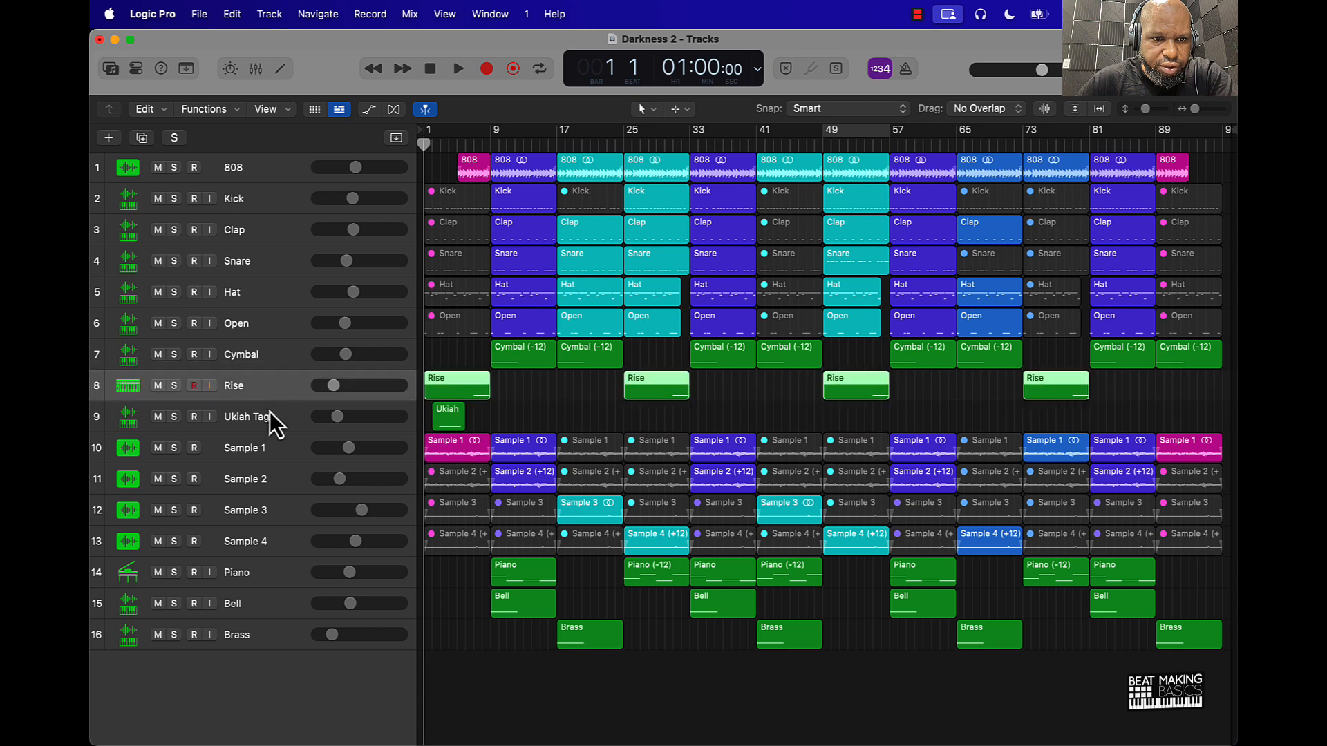
click(266, 421)
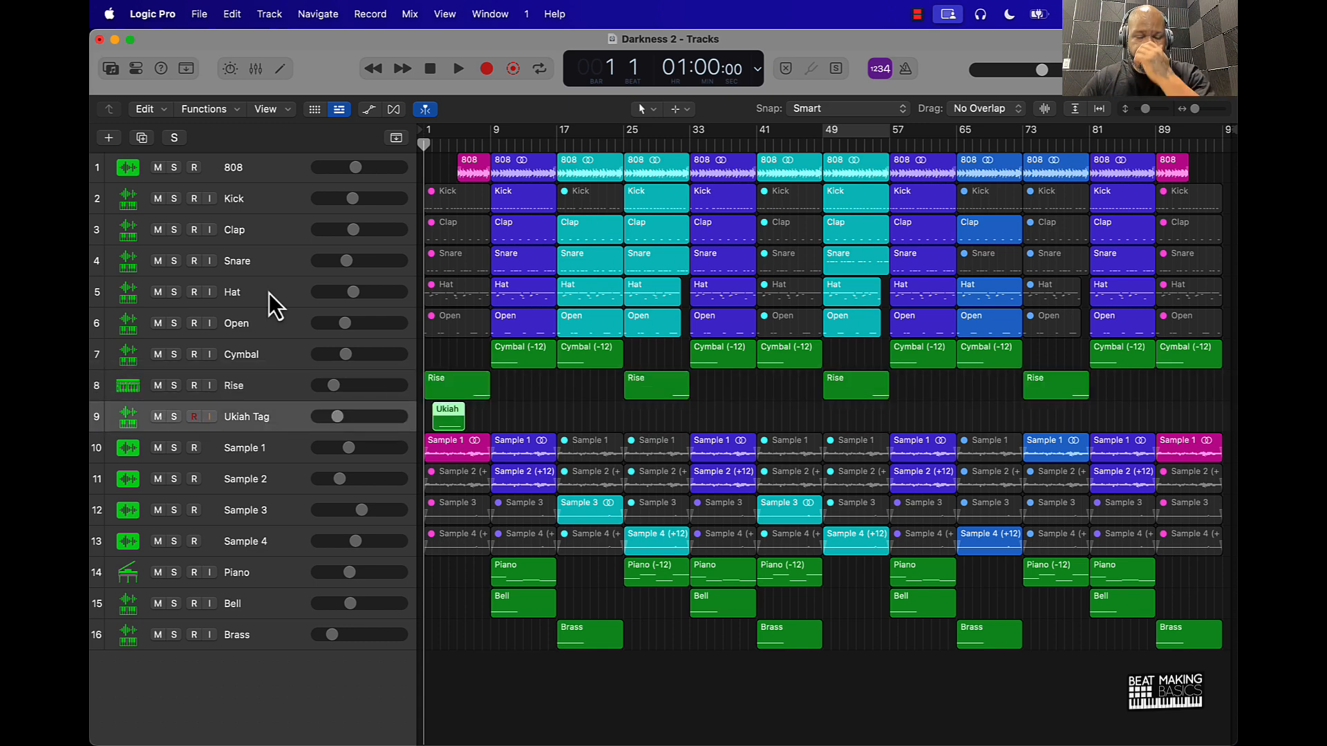
Route the outputs of all mixer channels from 808 through Ukiah Tag to Bus 7
click(251, 68)
click(599, 708)
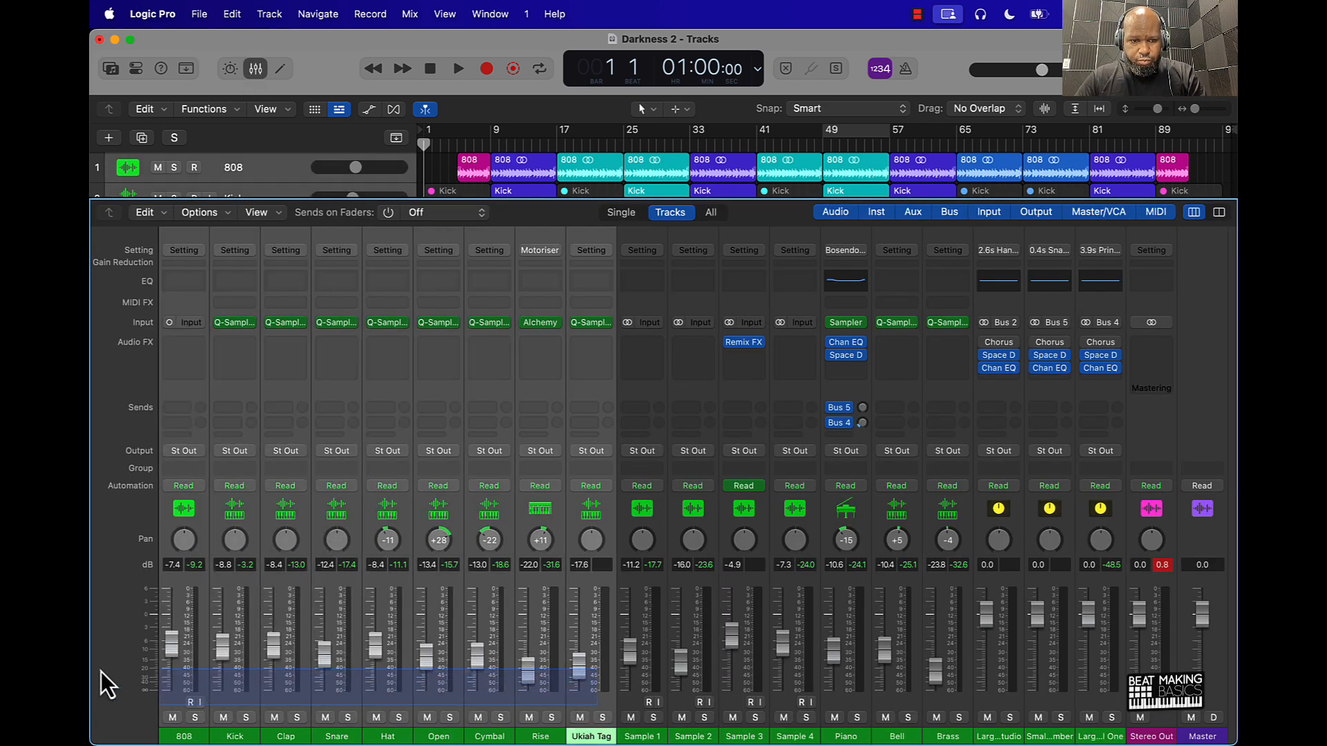
click(184, 450)
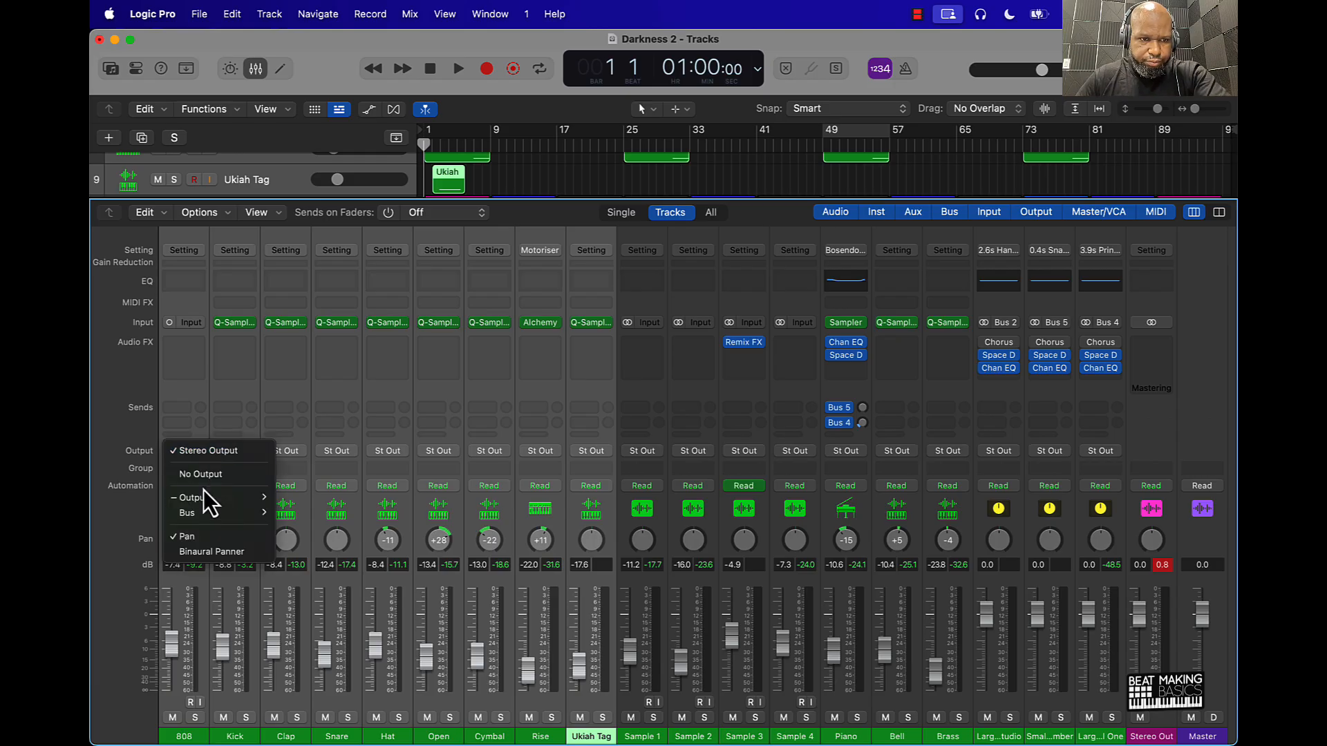
mouse_move(206, 513)
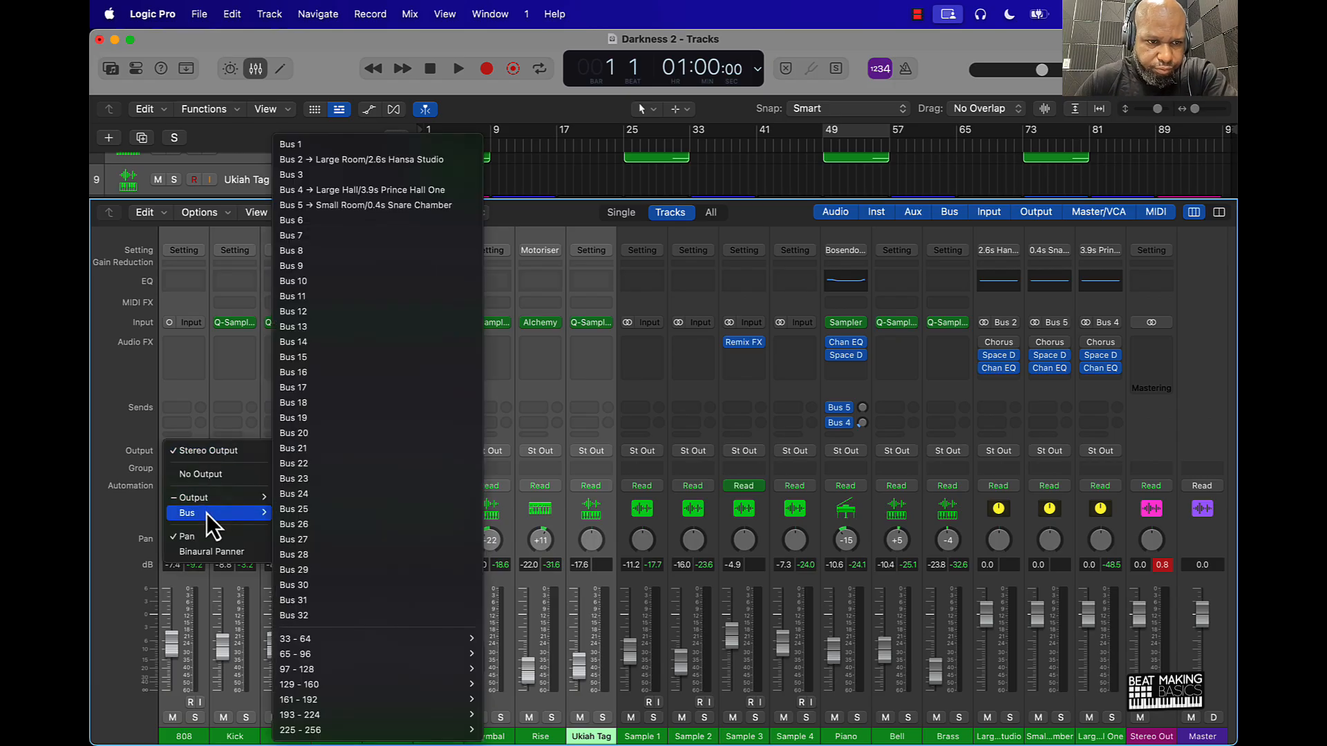
click(313, 233)
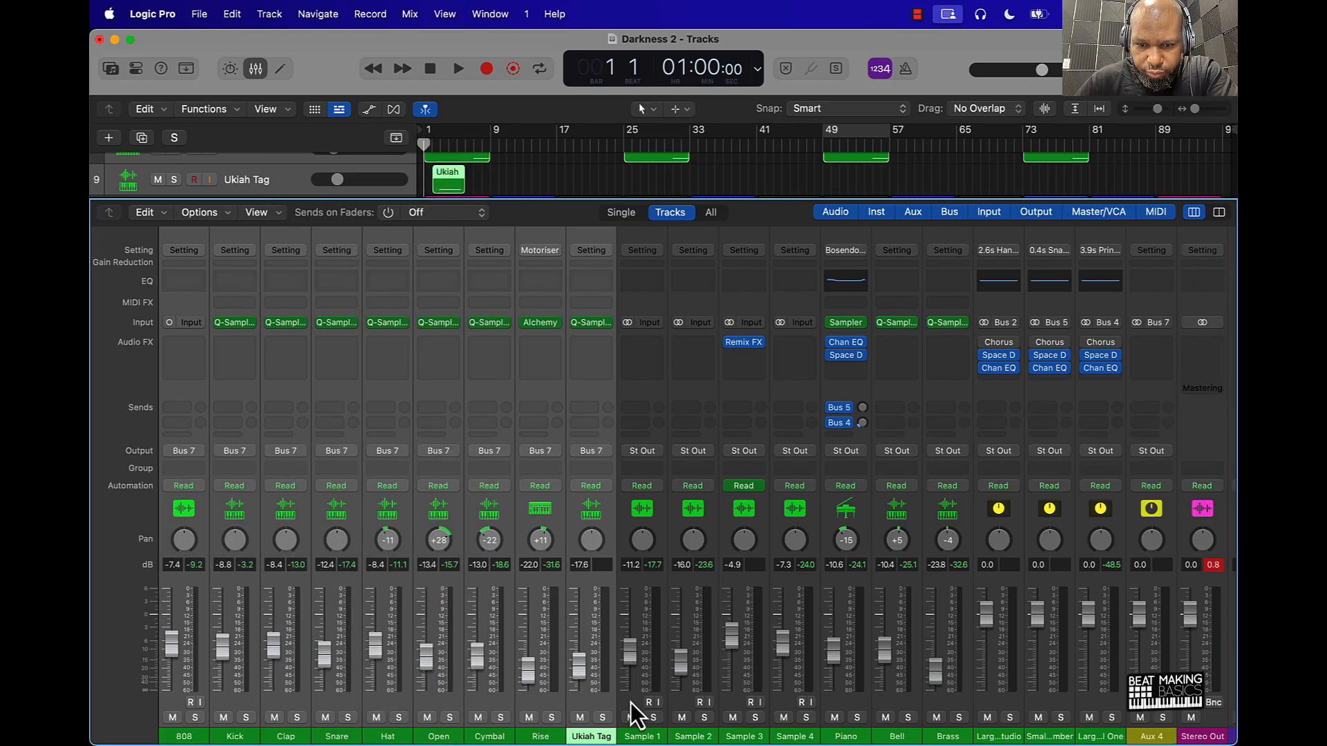
Route the outputs of all mixer channels from Sample 1 through Brass to Bus 8
drag(630, 703, 935, 698)
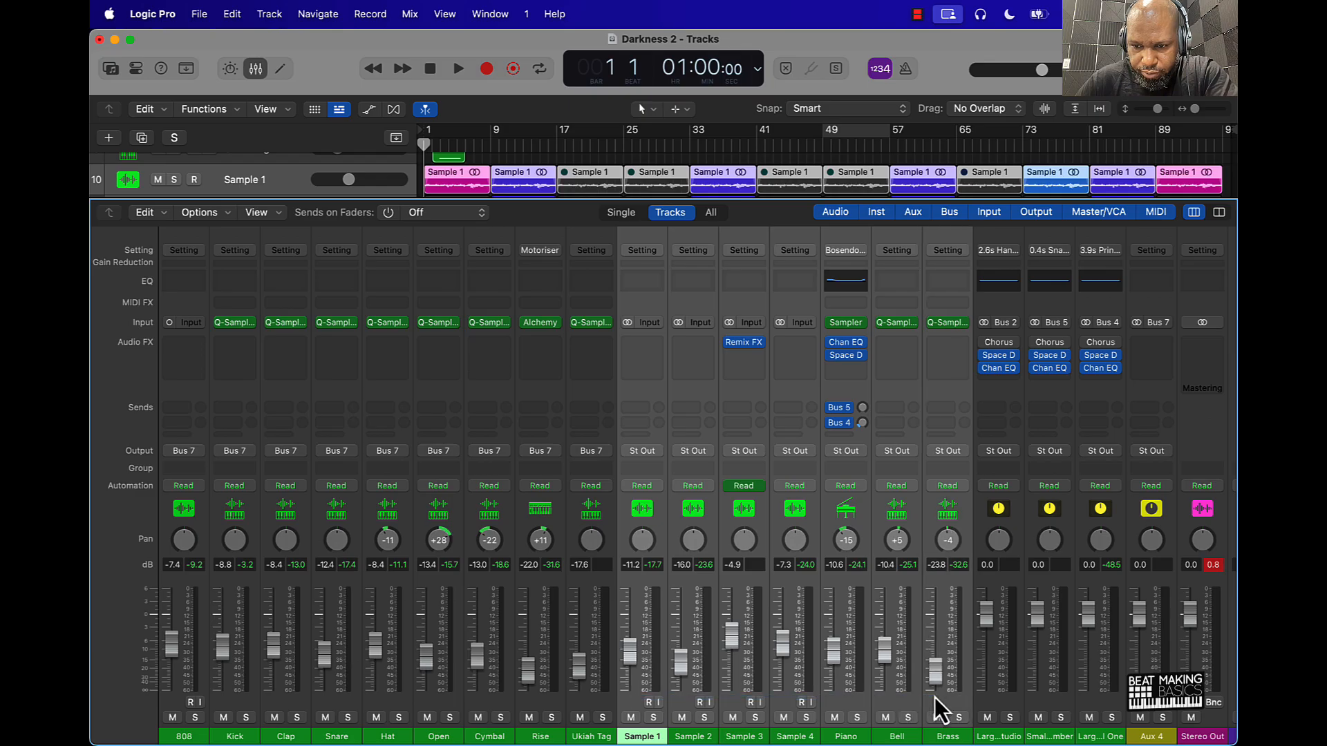
click(653, 449)
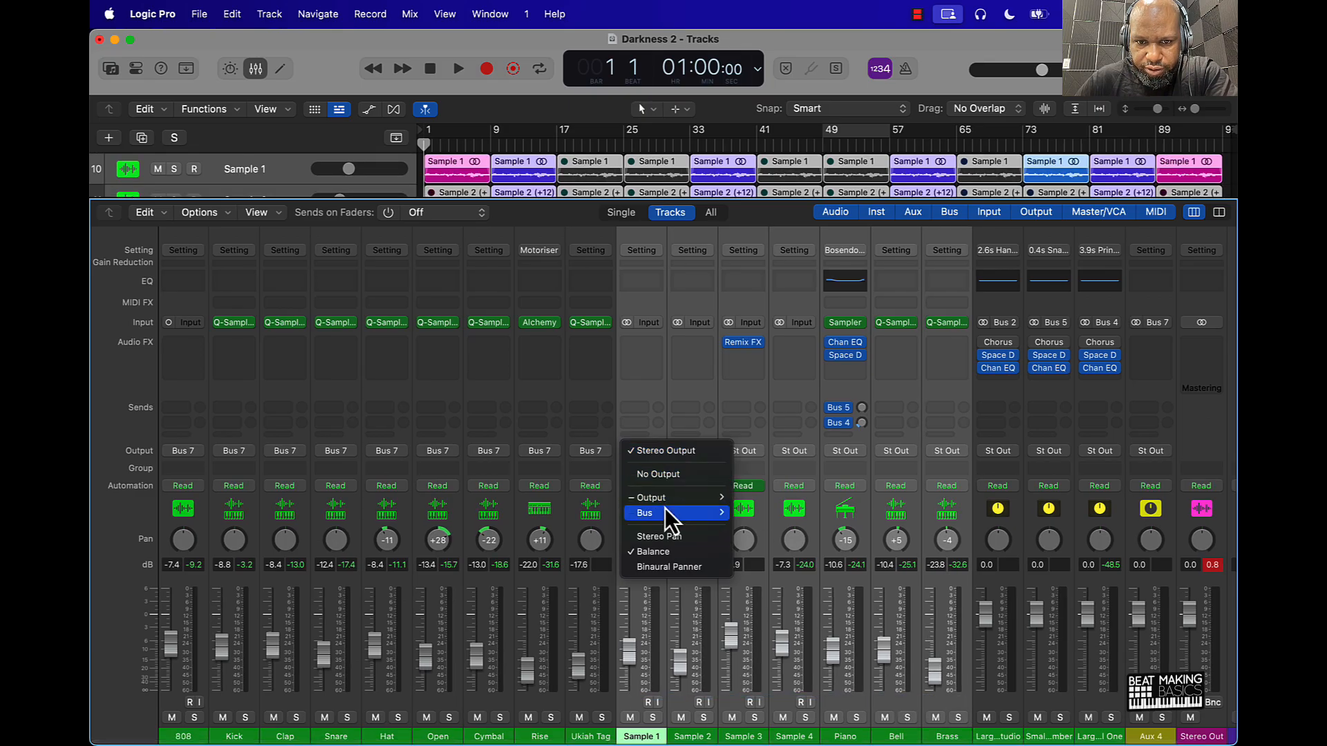
mouse_move(666, 513)
click(801, 251)
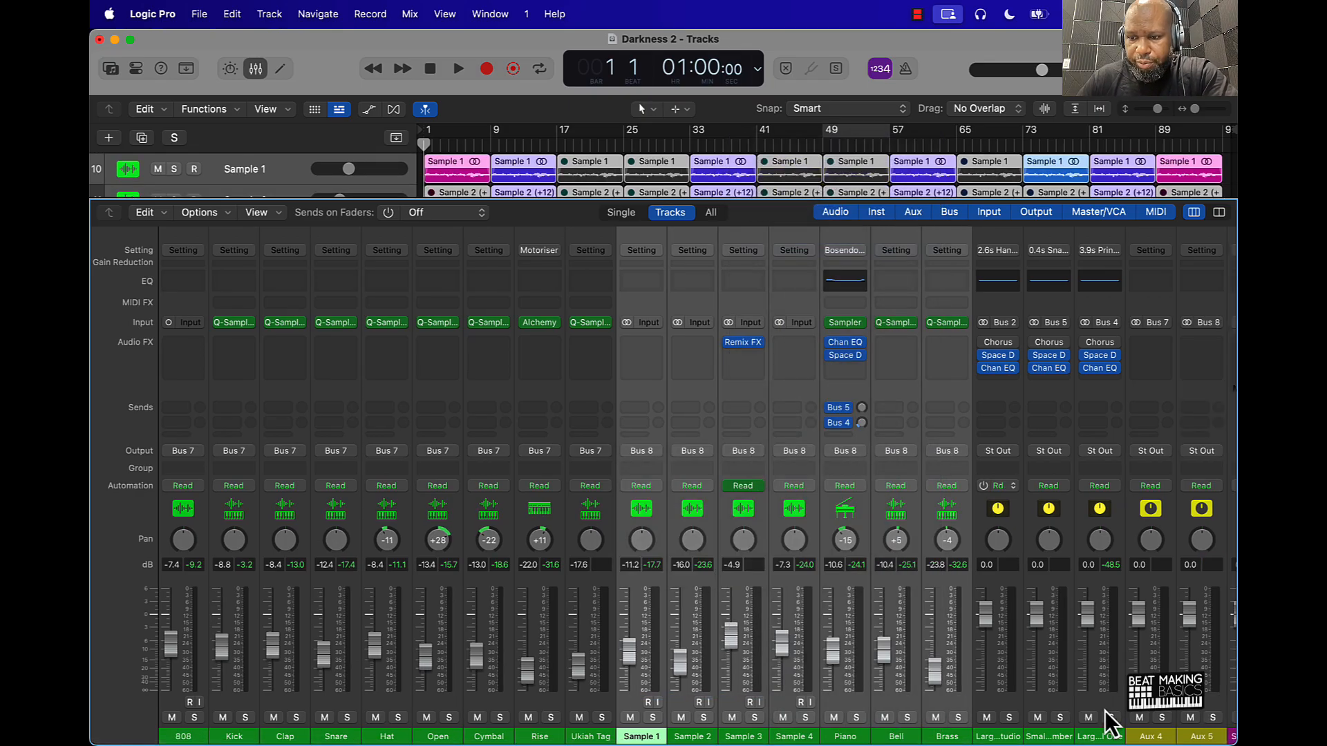
Rename the Bus 7 aux channel as Drums and the Bus 8 aux channel as Melody
double_click(1149, 735)
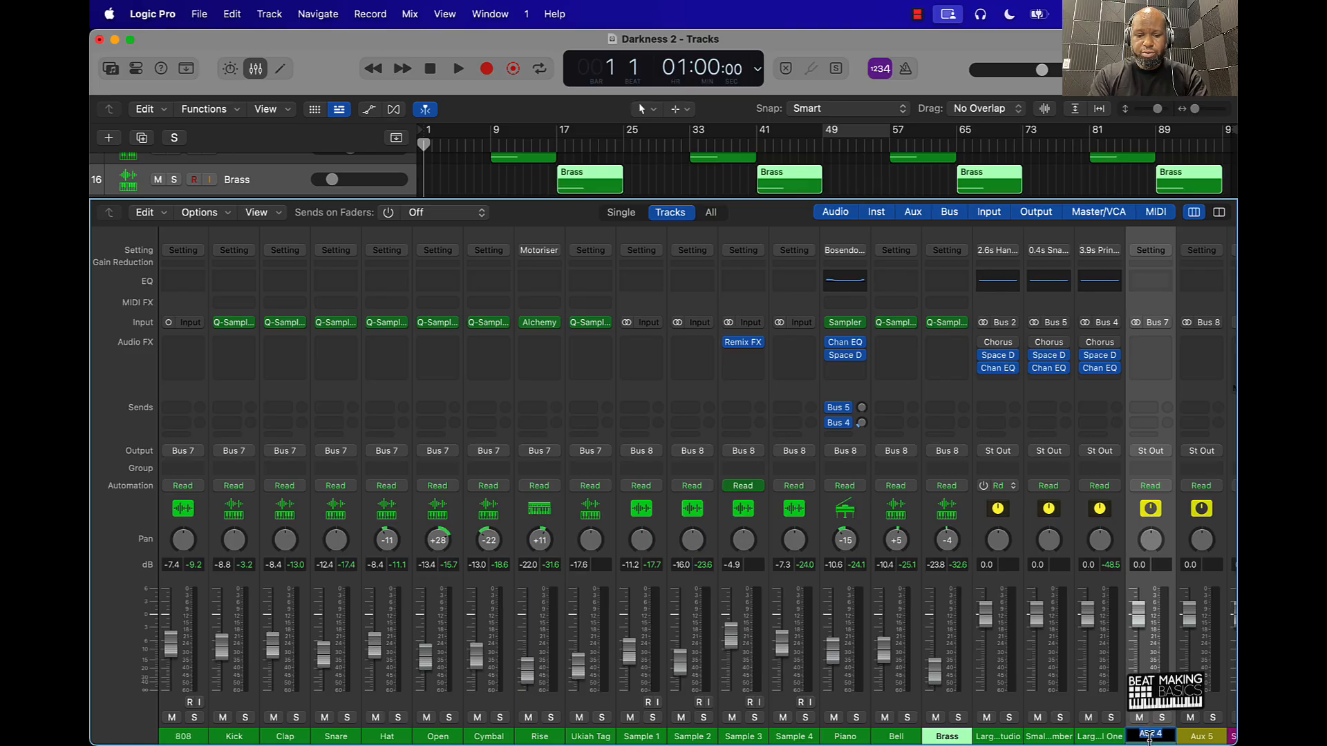
key(Tab)
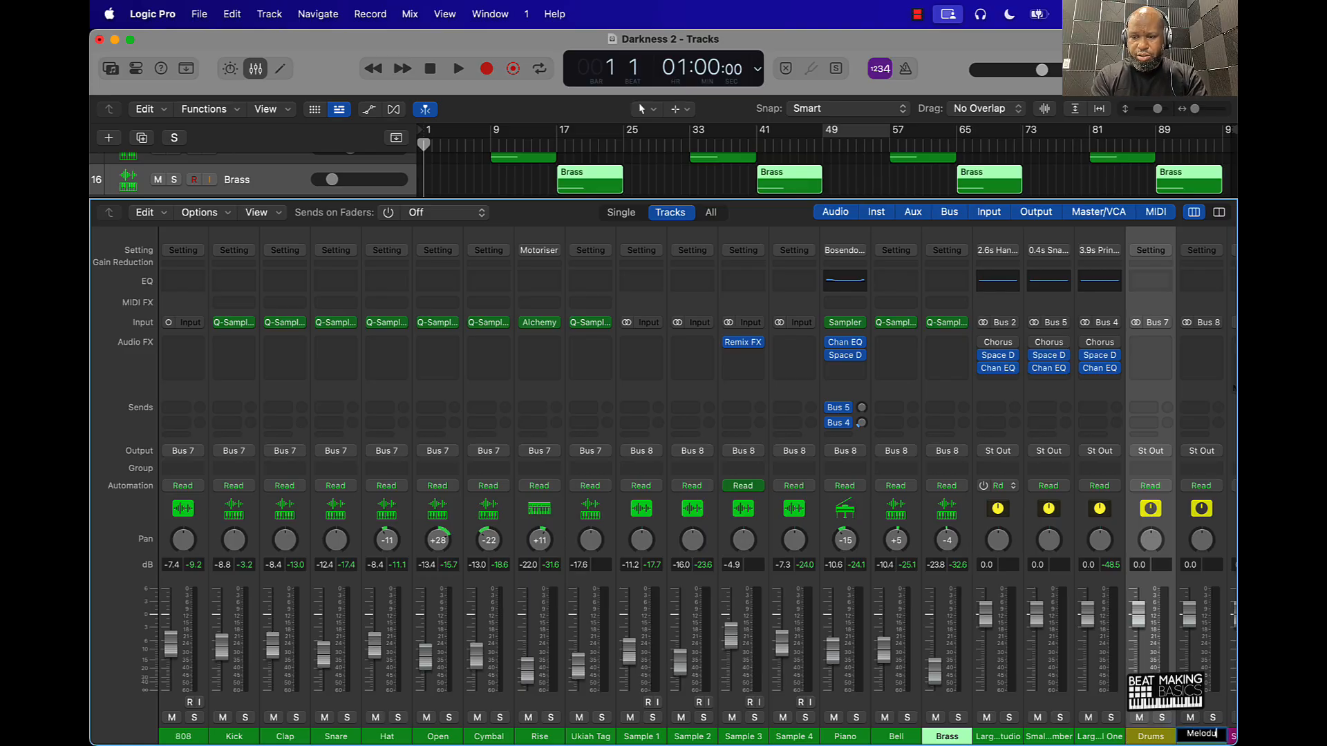
key(Return)
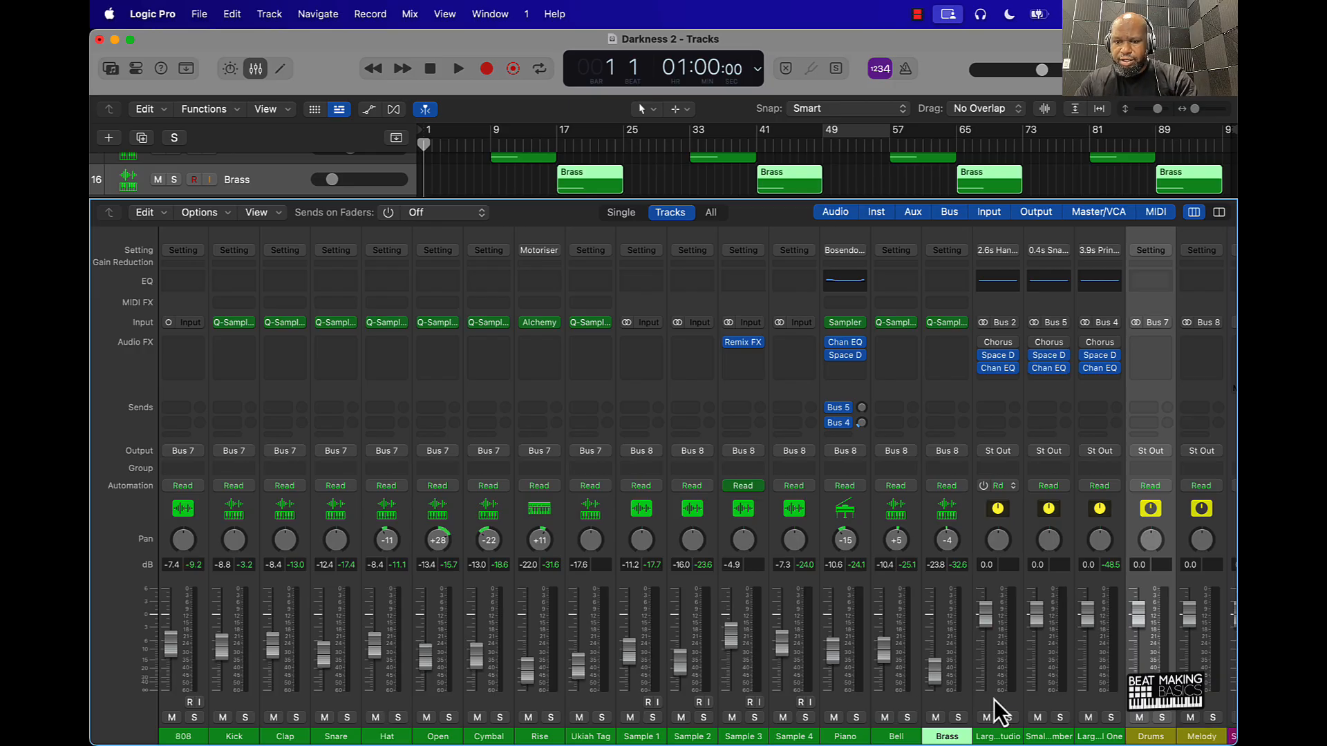
Insert a Channel EQ on all channels from Sample 1 through Brass
click(950, 705)
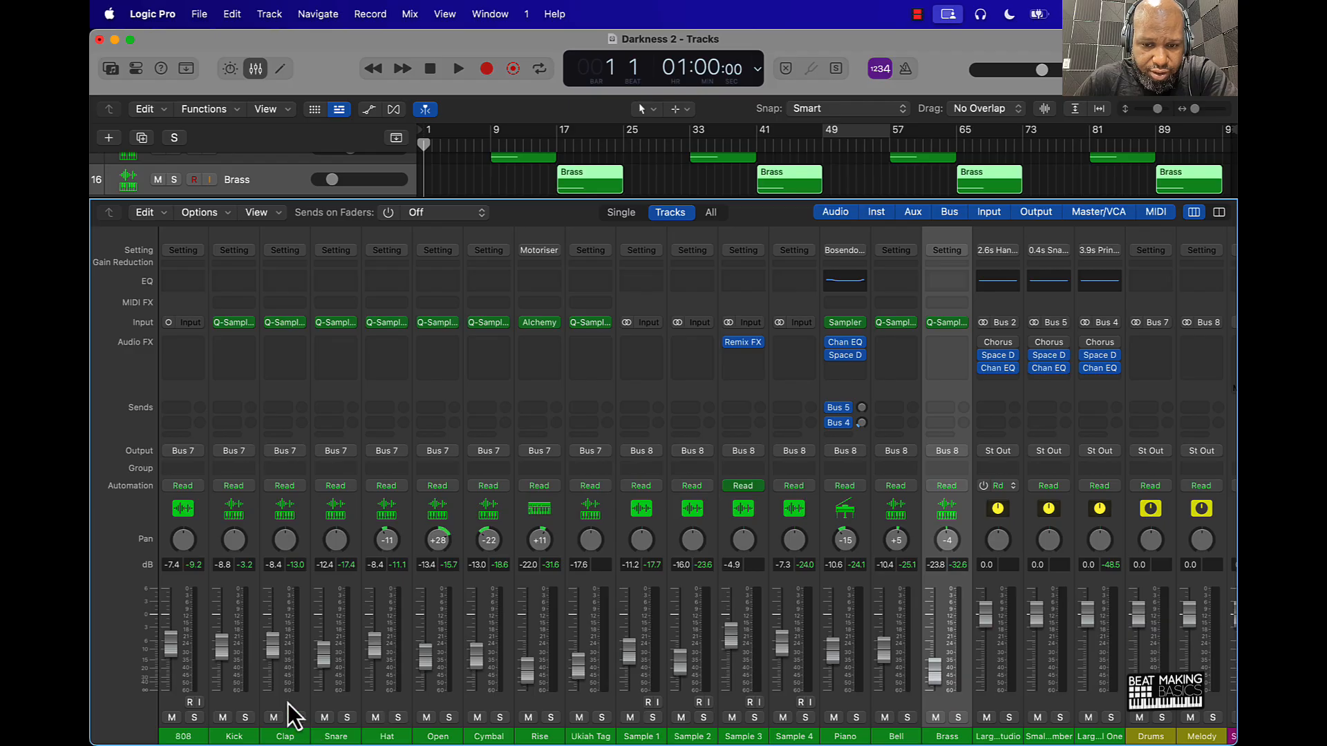
drag(641, 741, 934, 738)
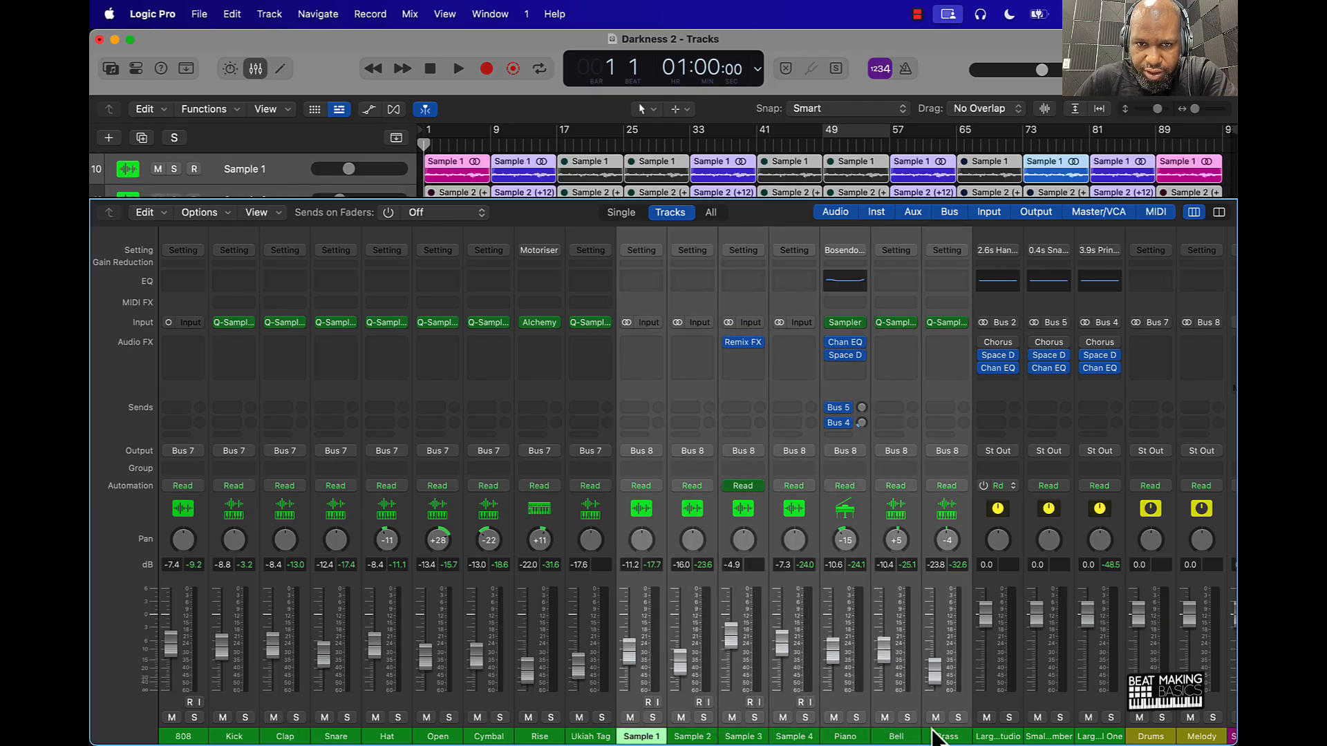
click(646, 288)
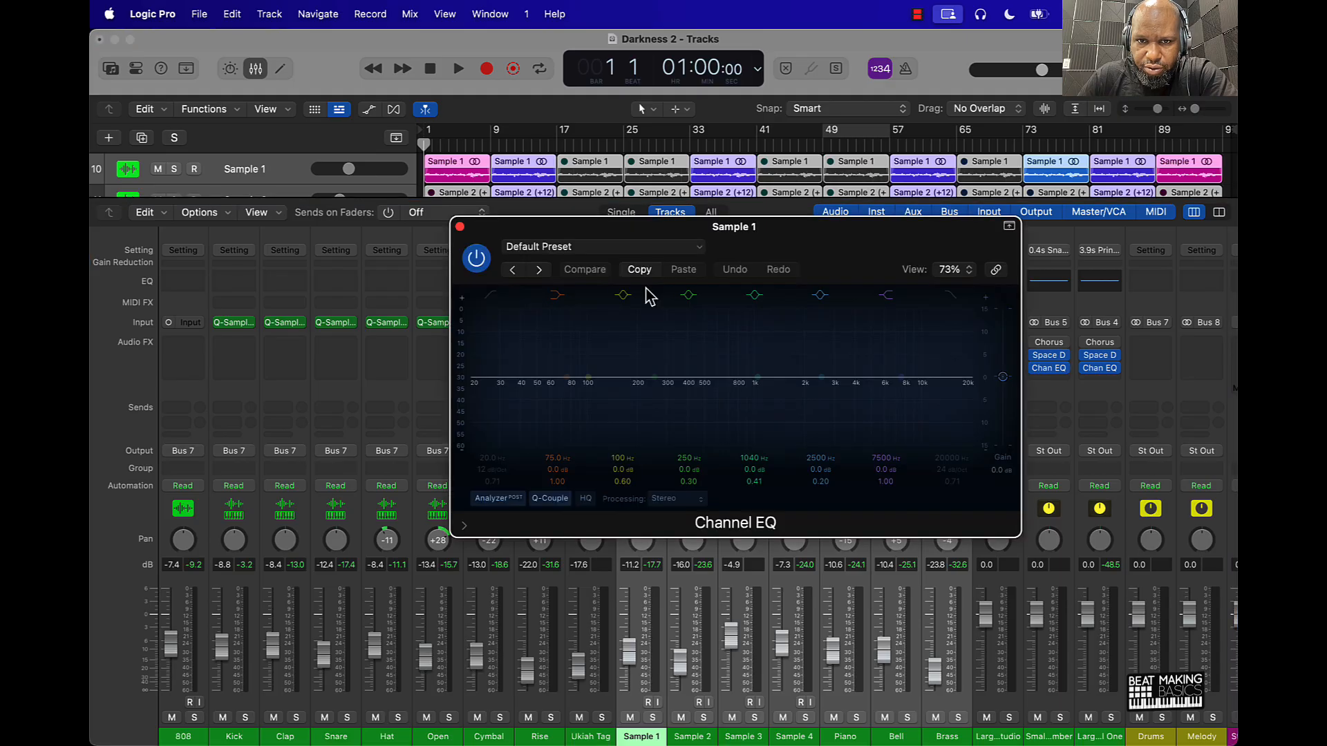
drag(565, 244, 587, 266)
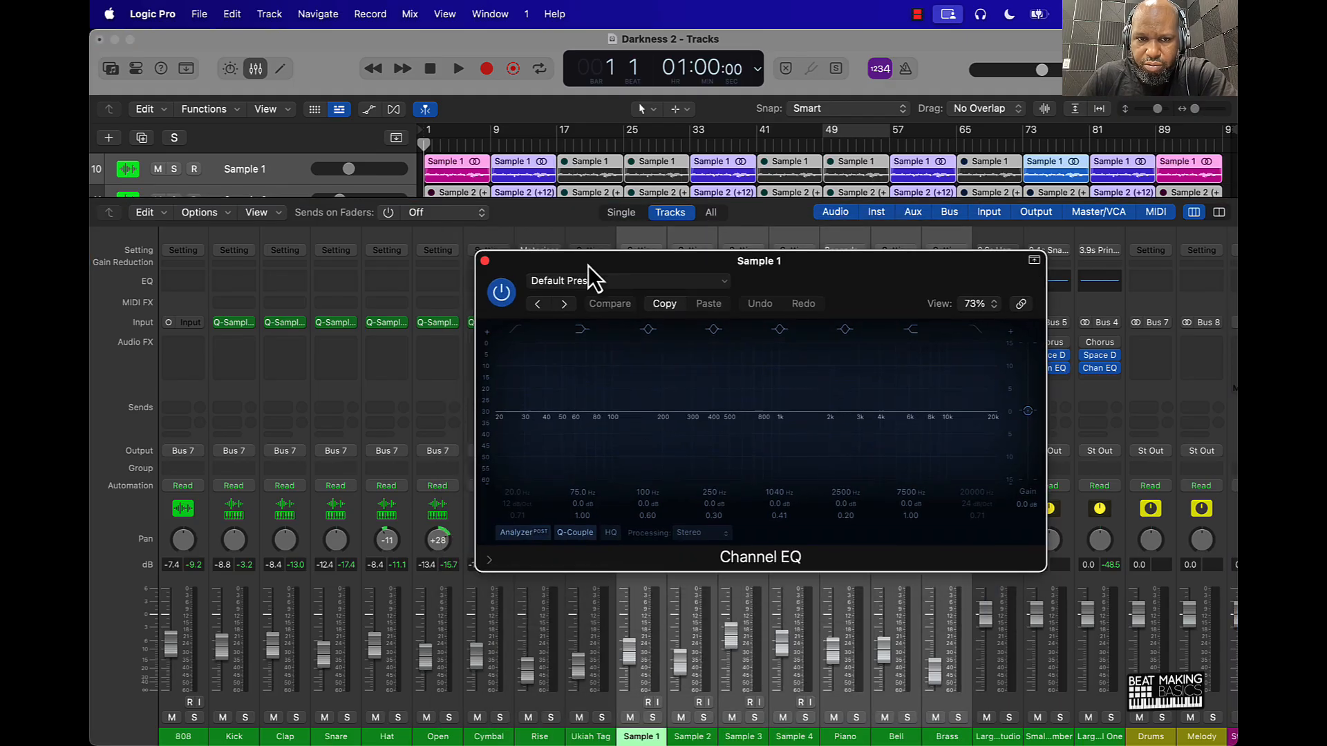
Enable a low cut at about 220 Hz in Sample 1's Channel EQ and copy the EQ to Sample 2 through Brass
click(517, 331)
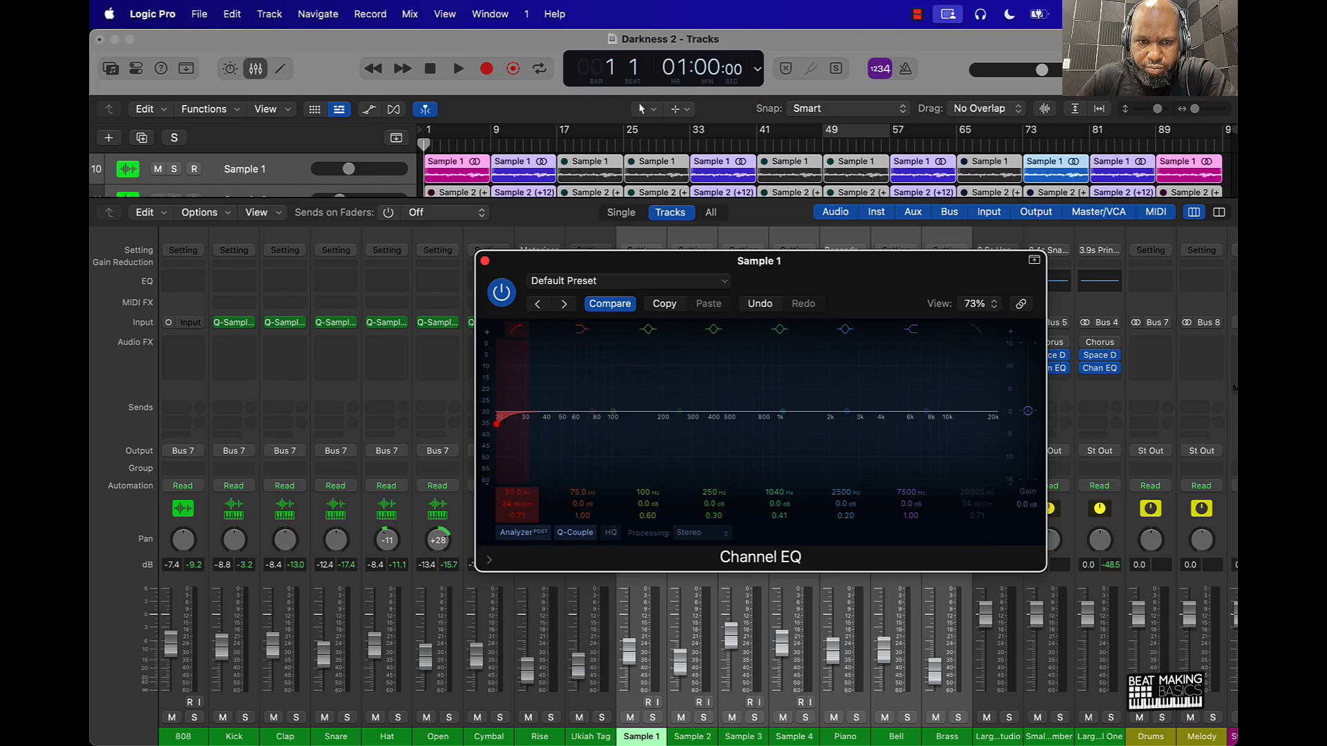
drag(517, 494, 517, 436)
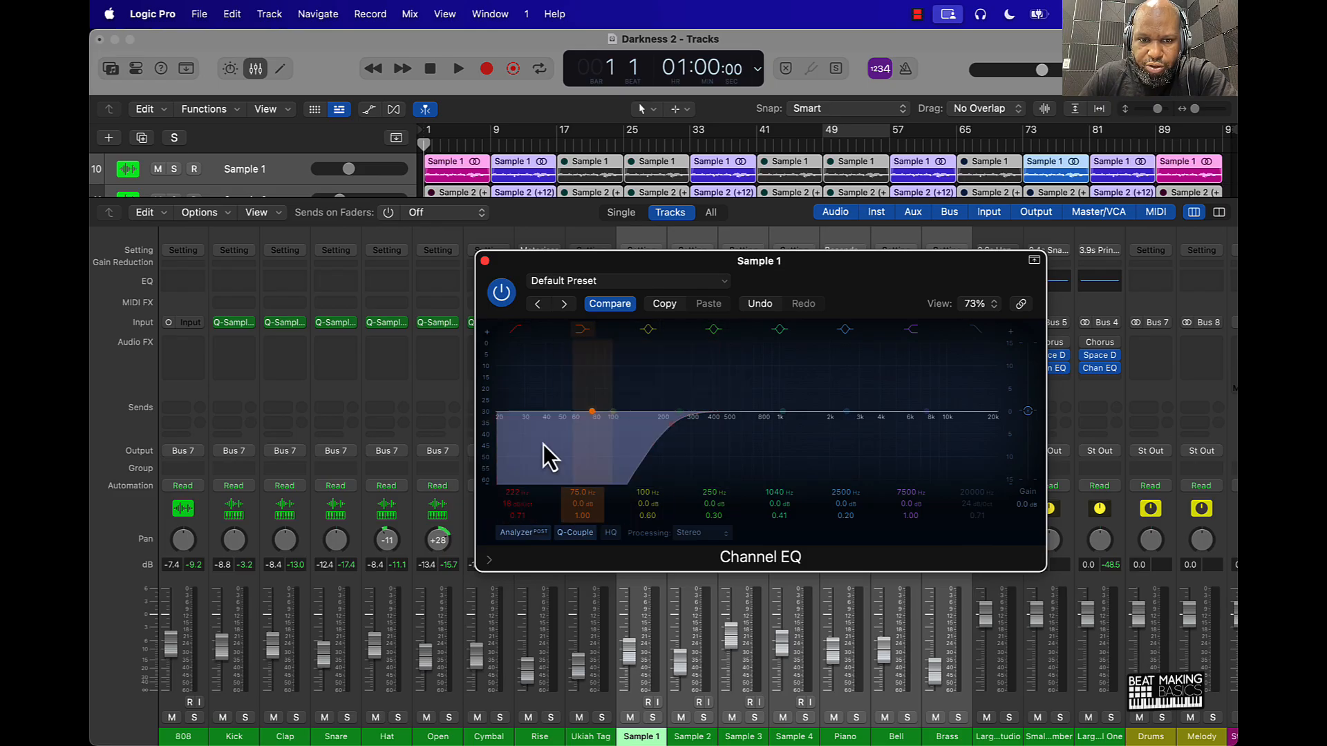
click(484, 261)
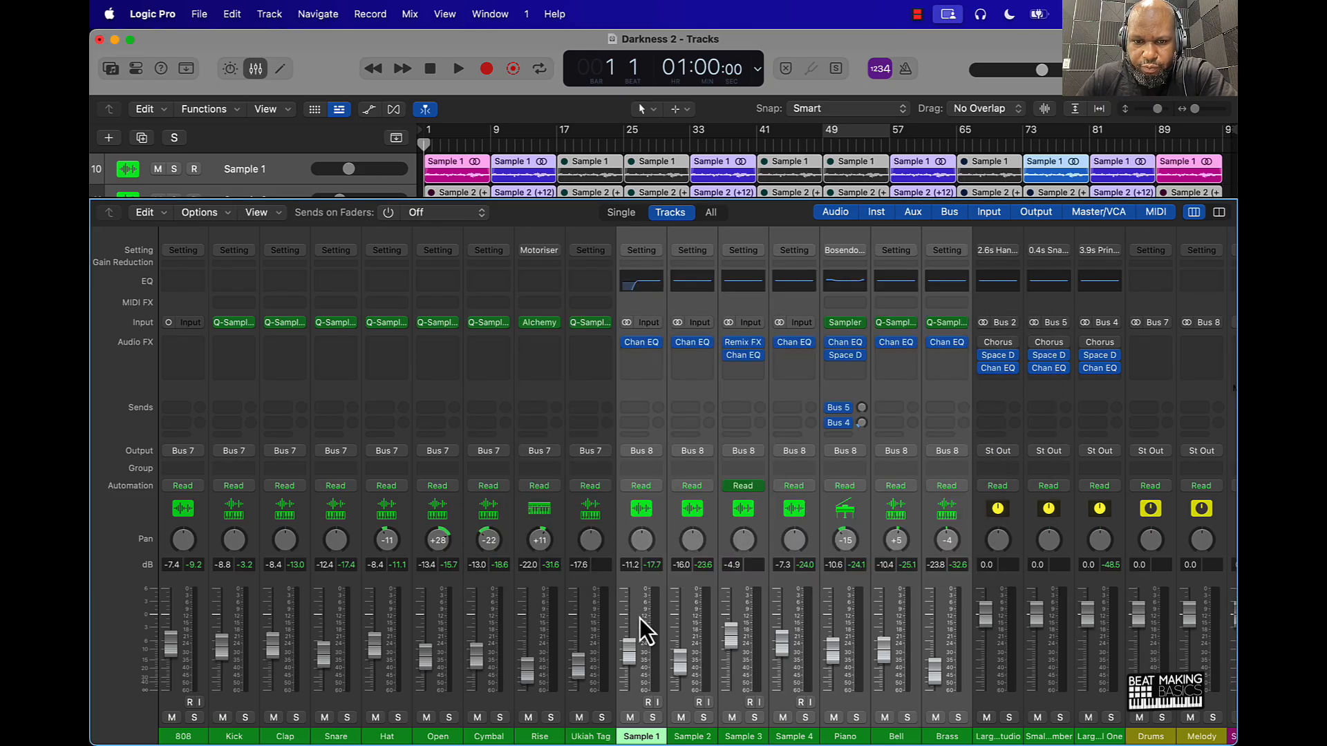
click(629, 496)
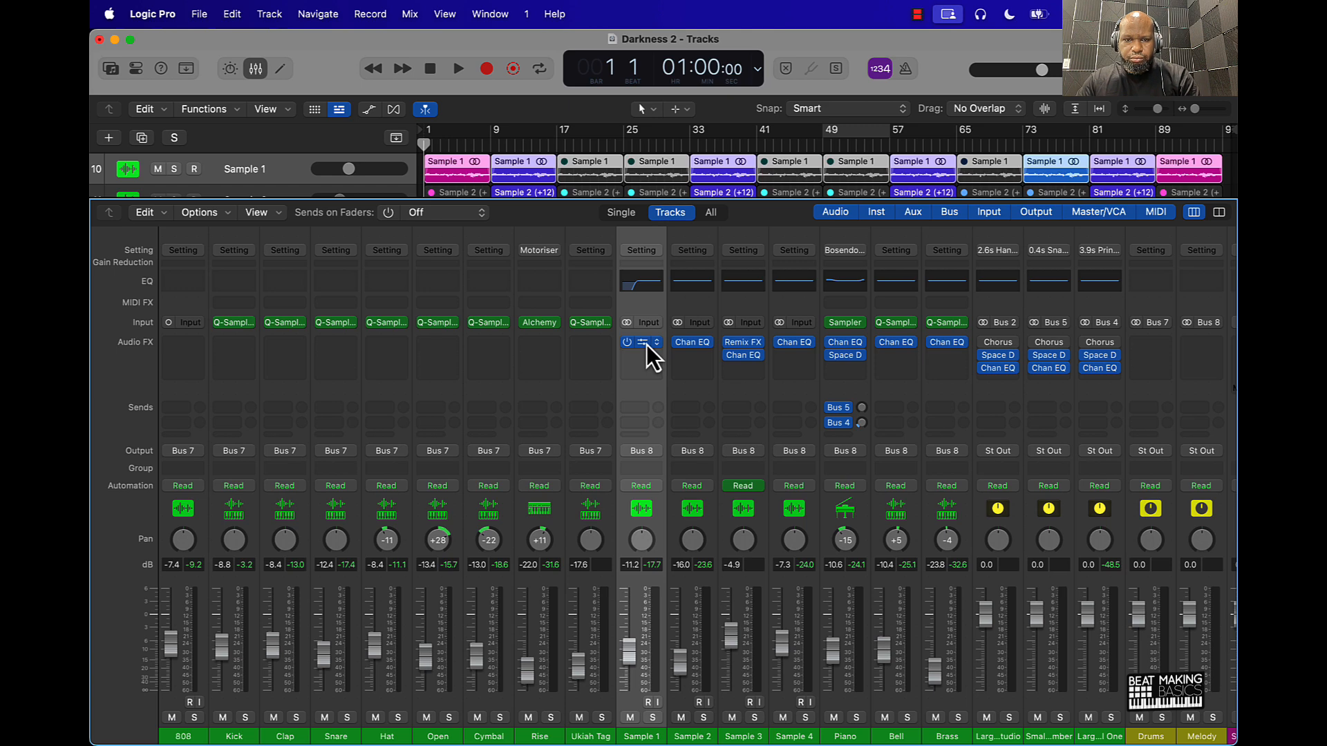
drag(648, 346, 941, 343)
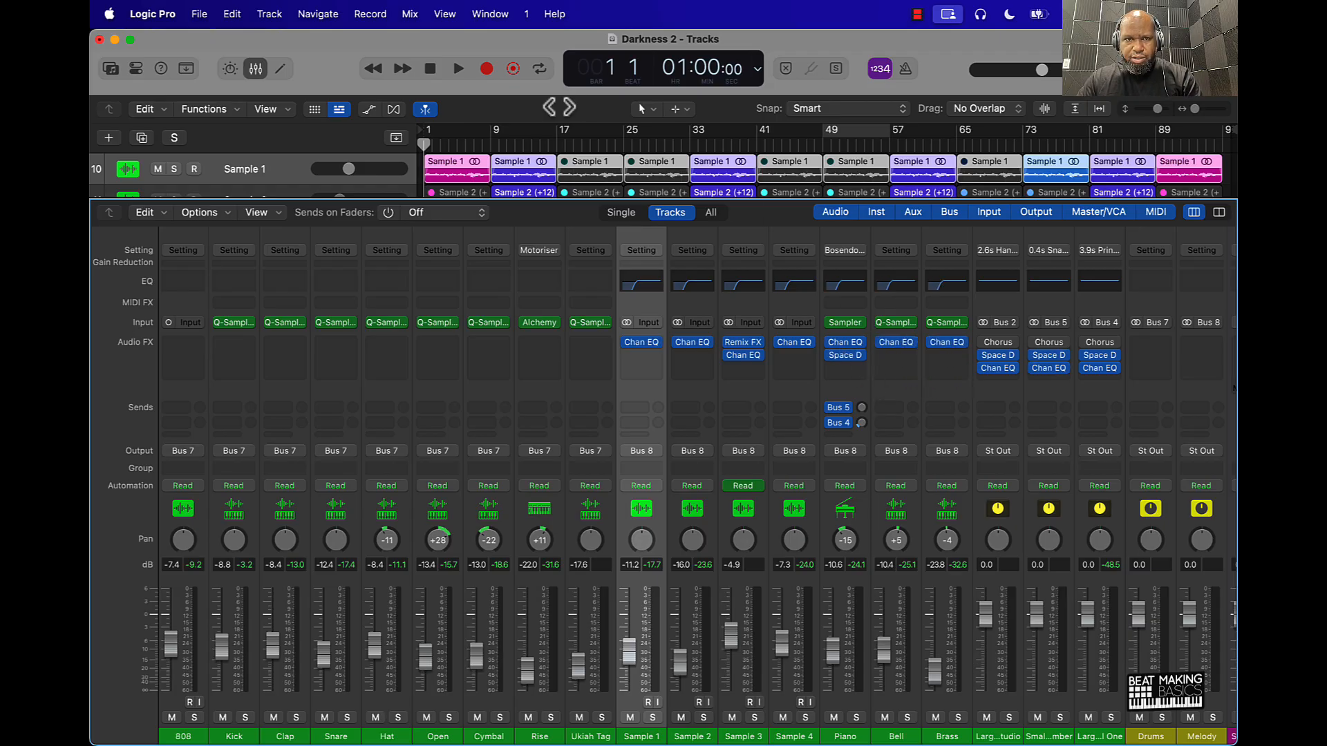
Play bars 33 to 41 in a cycle and adjust Sample 1's low cut frequency, muting Sample 2
drag(860, 133, 713, 131)
key(space)
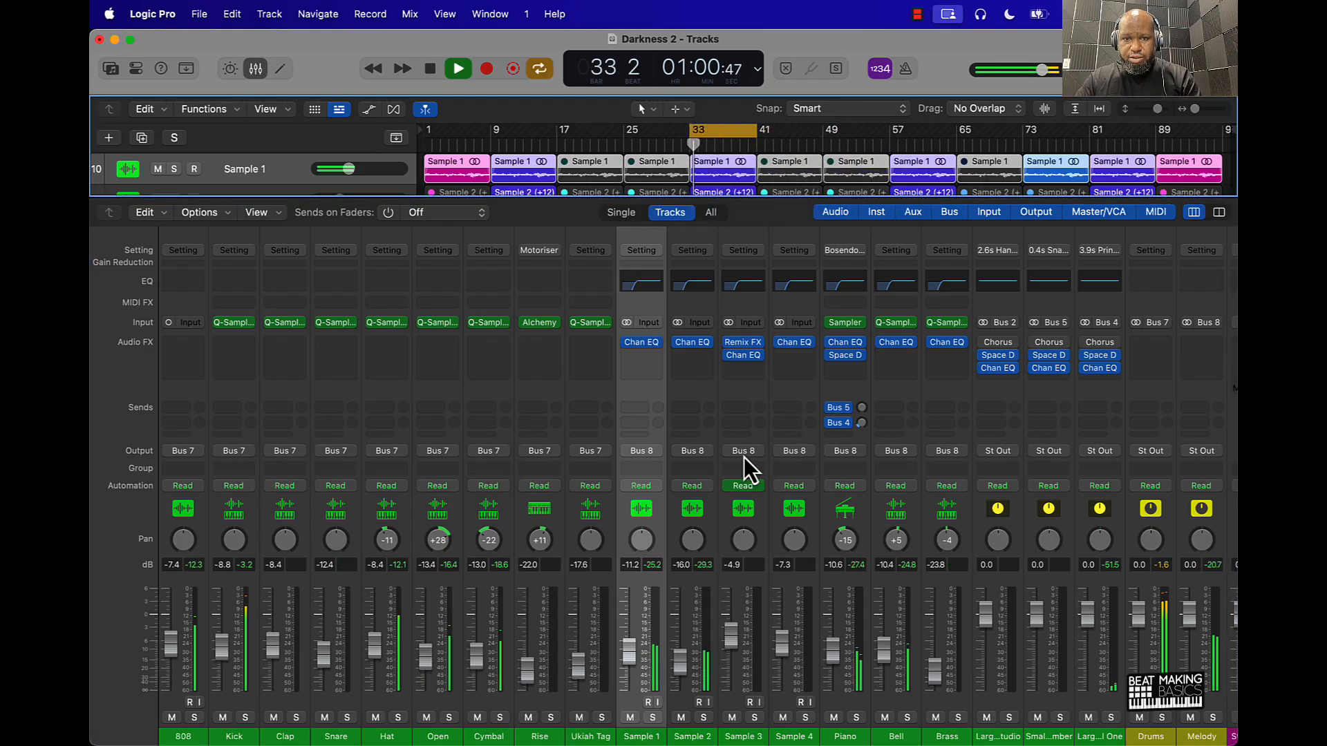
click(636, 282)
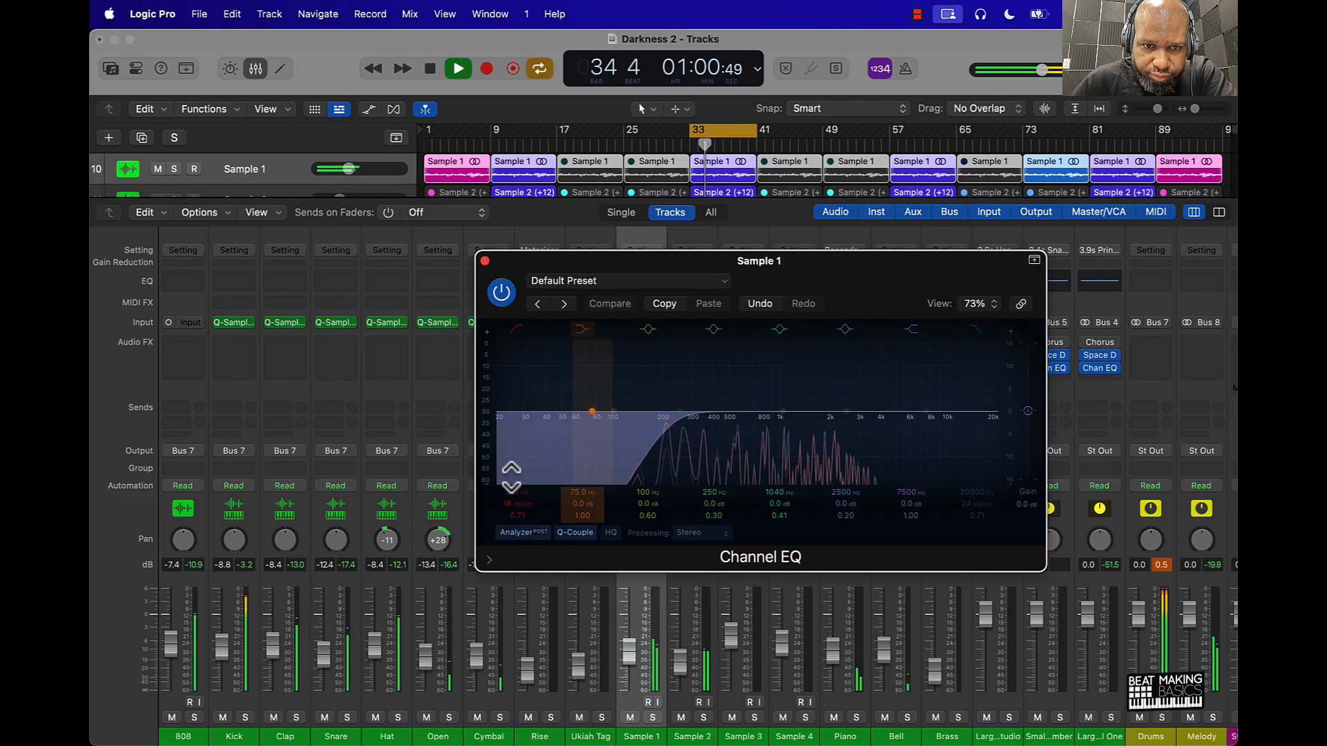
drag(517, 492, 518, 485)
click(680, 717)
click(484, 261)
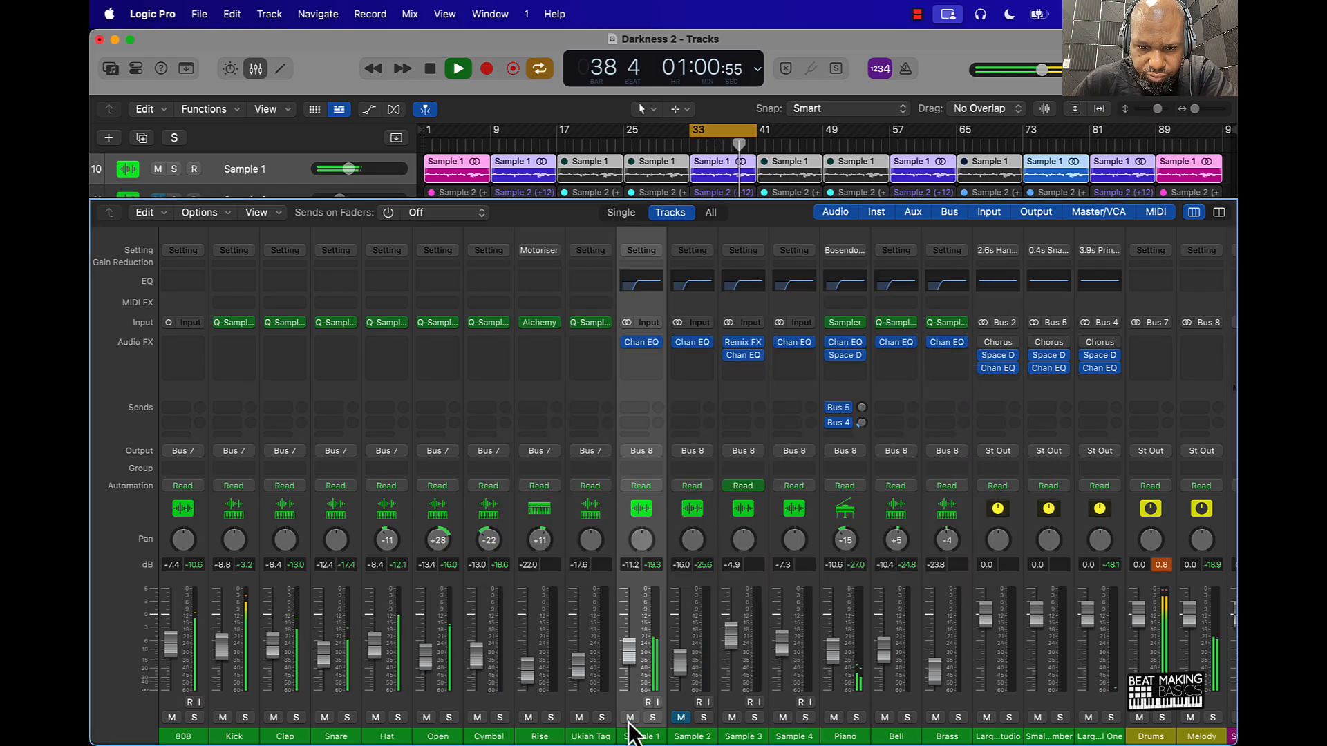
Mute Sample 1 and unmute Sample 2, check Sample 2's Channel EQ during playback, and stop playback
click(630, 718)
click(680, 717)
click(693, 283)
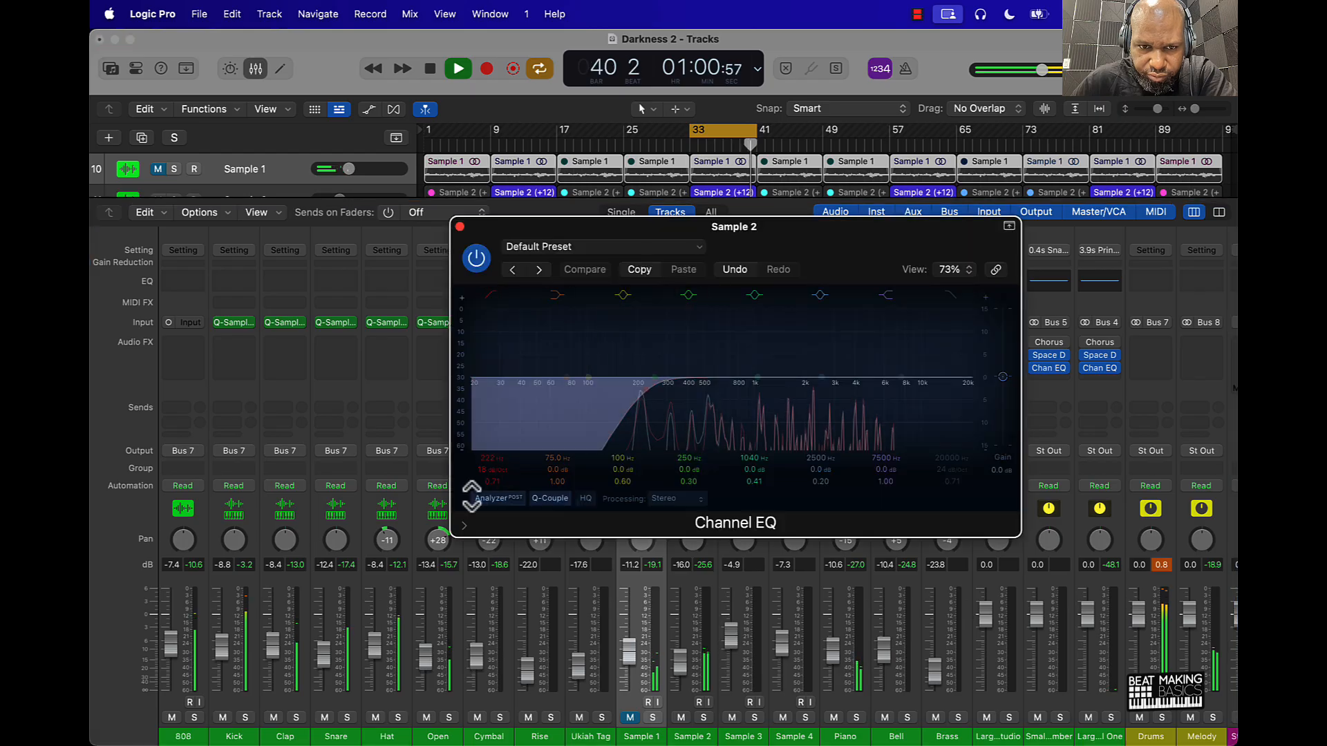
click(459, 227)
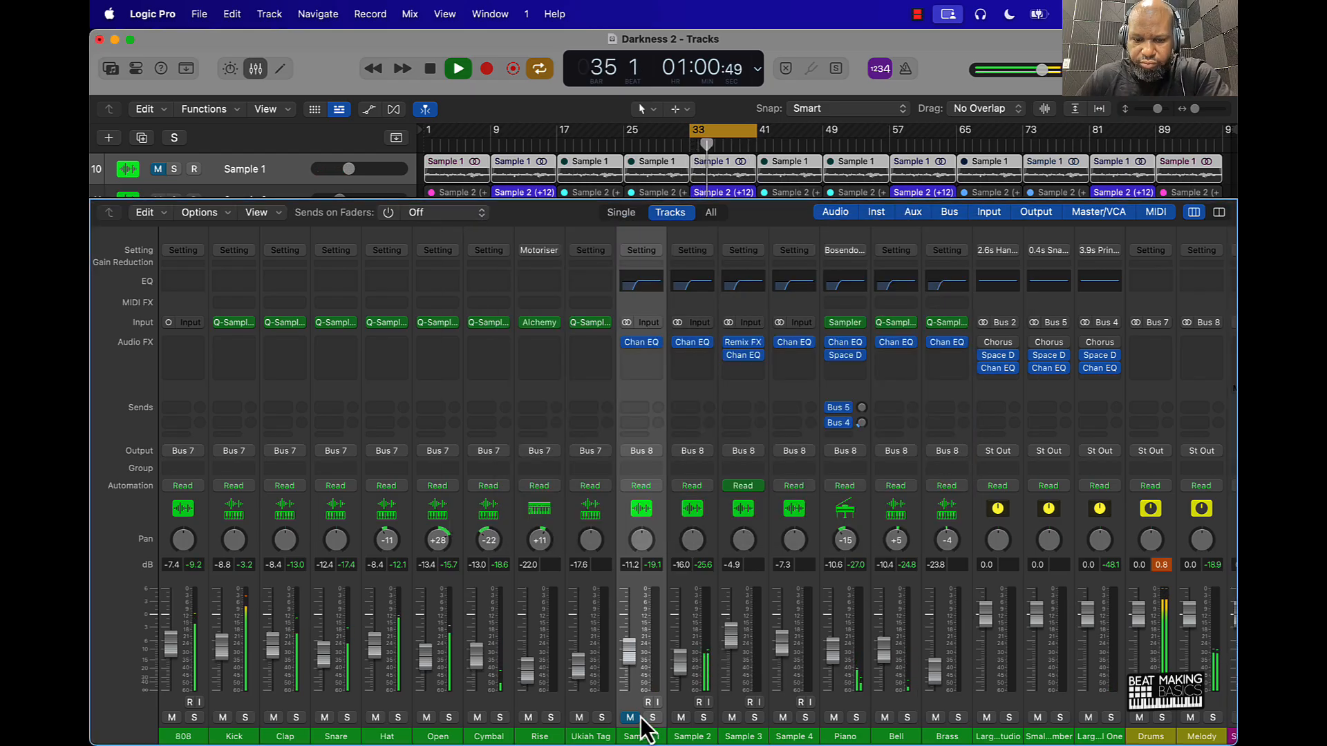
key(space)
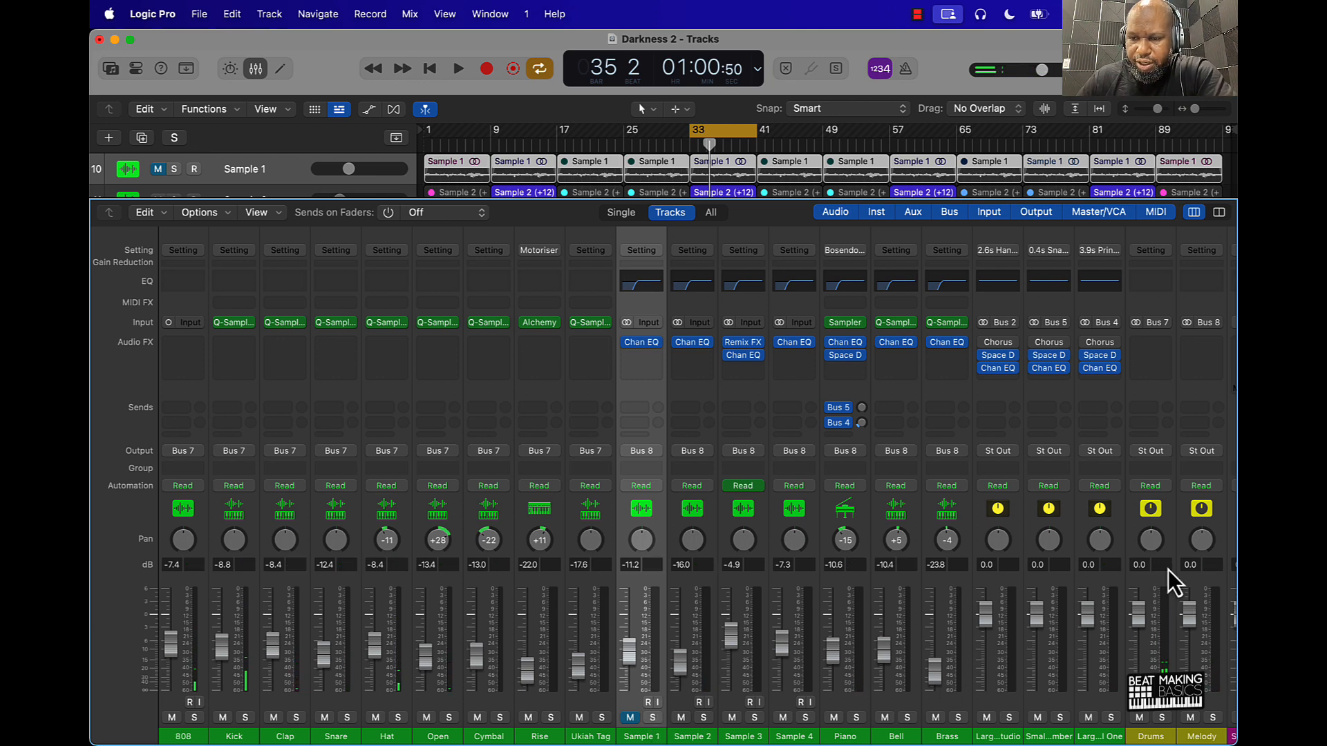
Unmute Sample 1 and start playback, moving the cycle range to bars 41 to 49 and on to bars 17 to 25
click(630, 718)
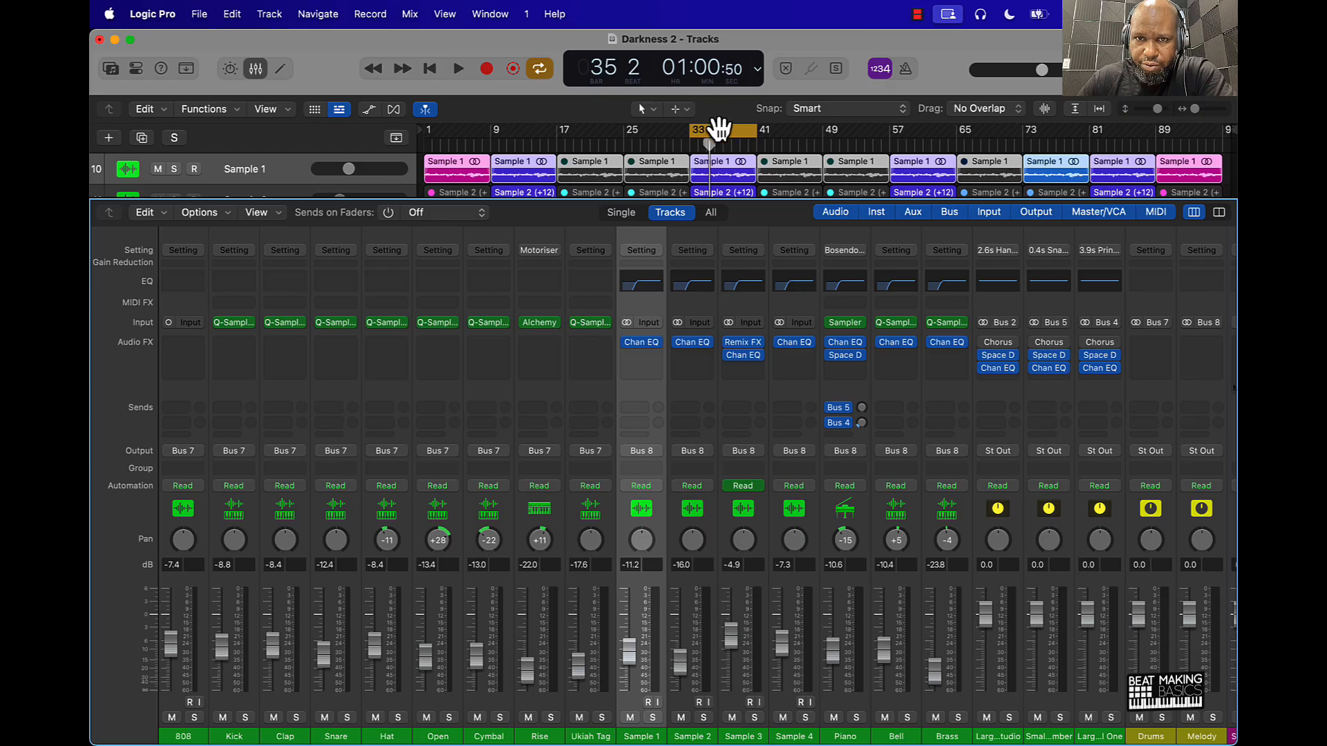
drag(719, 128, 788, 124)
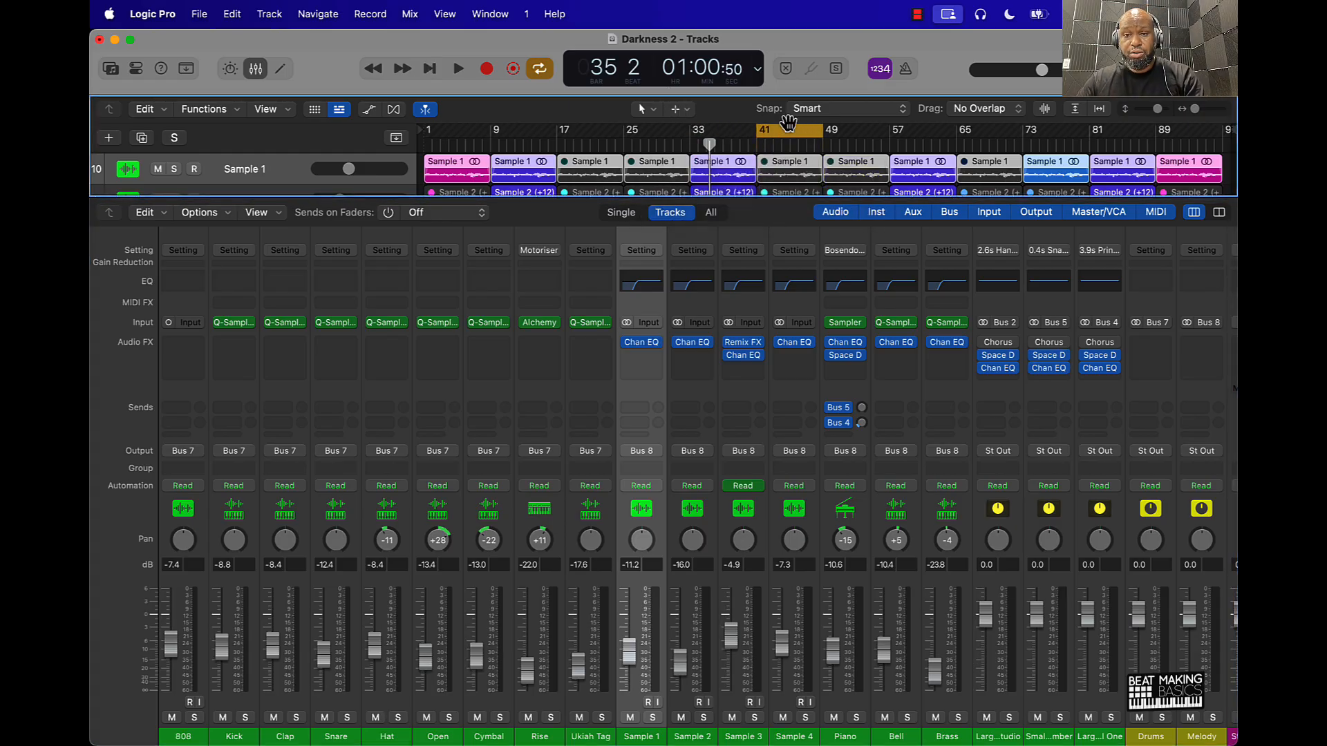
key(space)
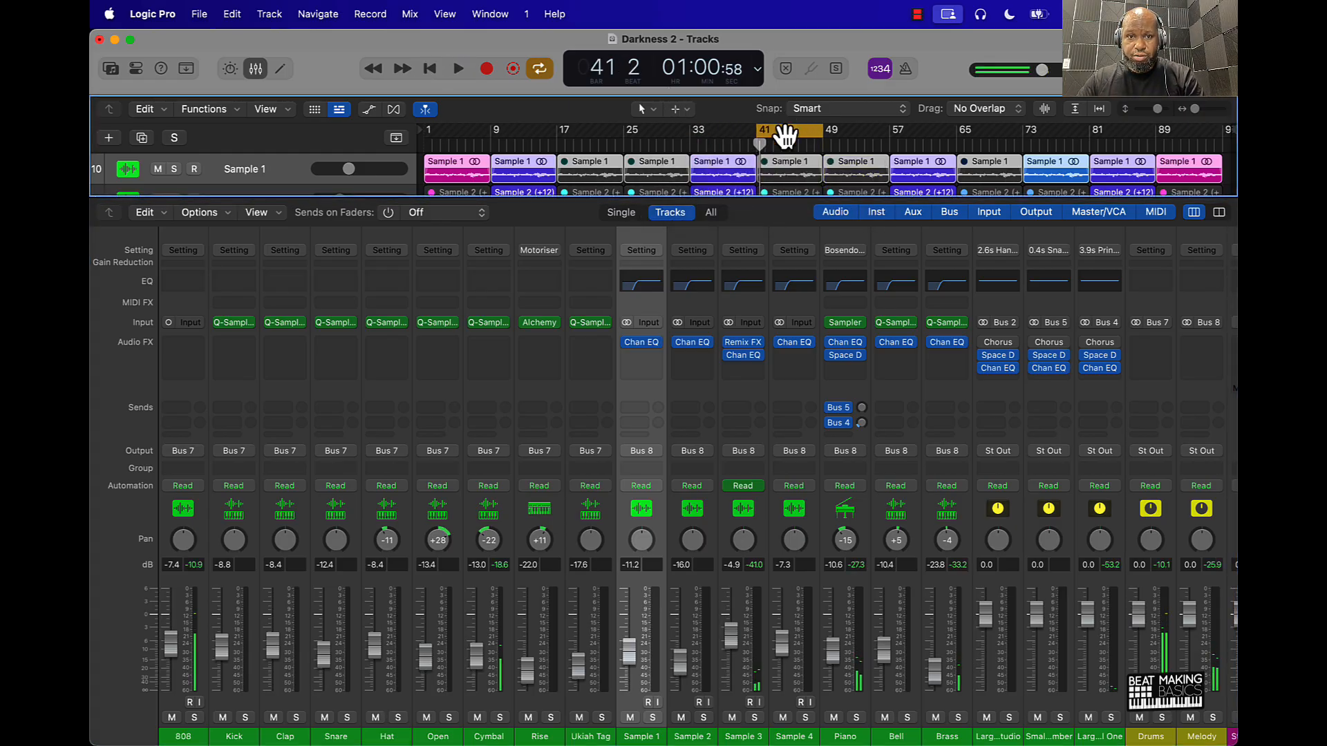
drag(786, 135, 586, 137)
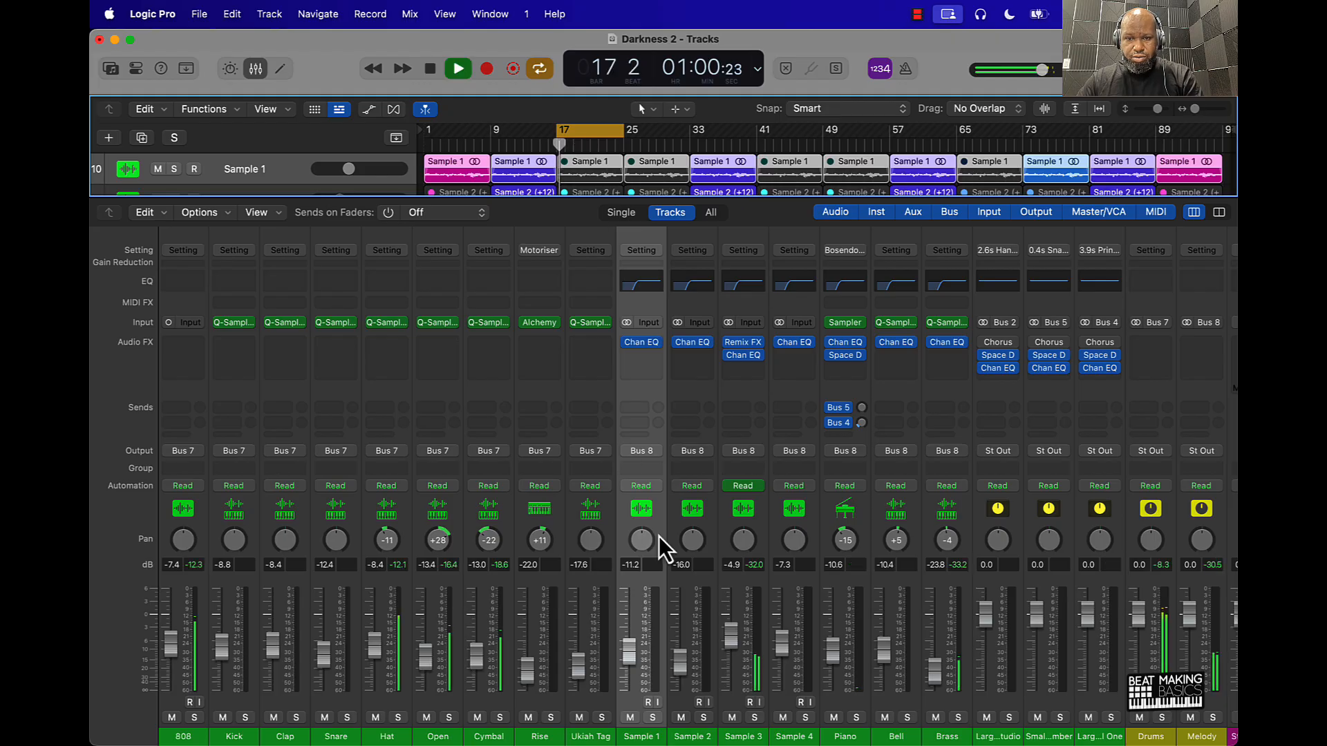
Adjust the low cut frequency in Sample 3's Channel EQ during playback and close the EQ
click(735, 285)
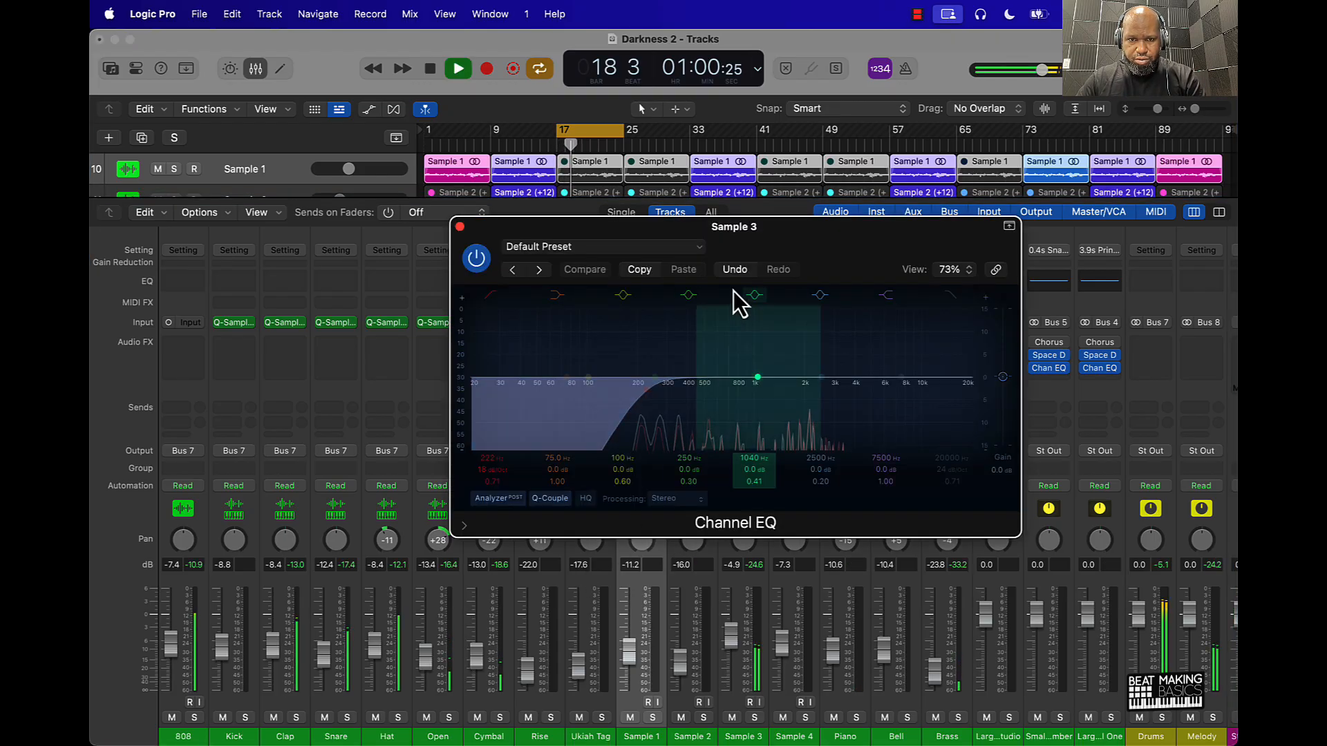
mouse_move(496, 457)
mouse_down()
mouse_move(496, 425)
mouse_move(504, 436)
mouse_up()
click(460, 227)
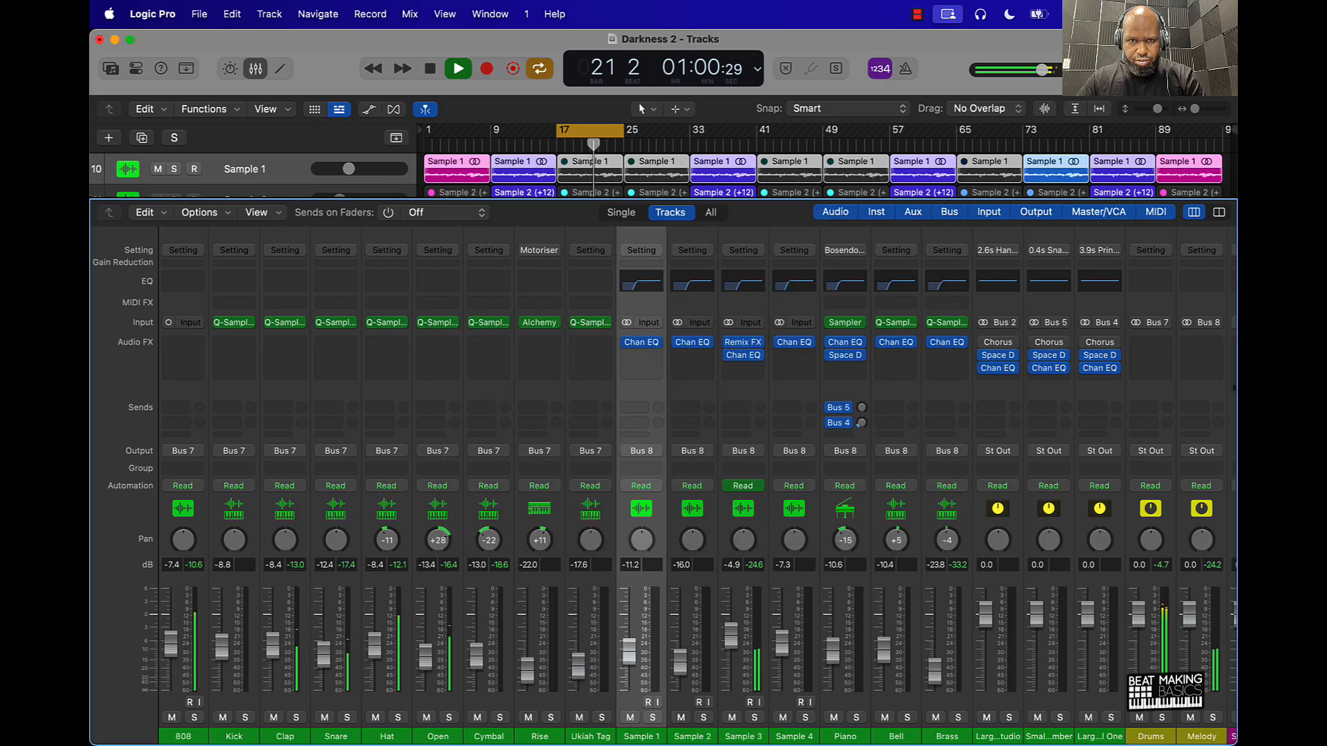
Cycle bars 25 to 33 and adjust the low cut frequencies in the Piano and Sample 4 Channel EQs
drag(588, 131, 654, 133)
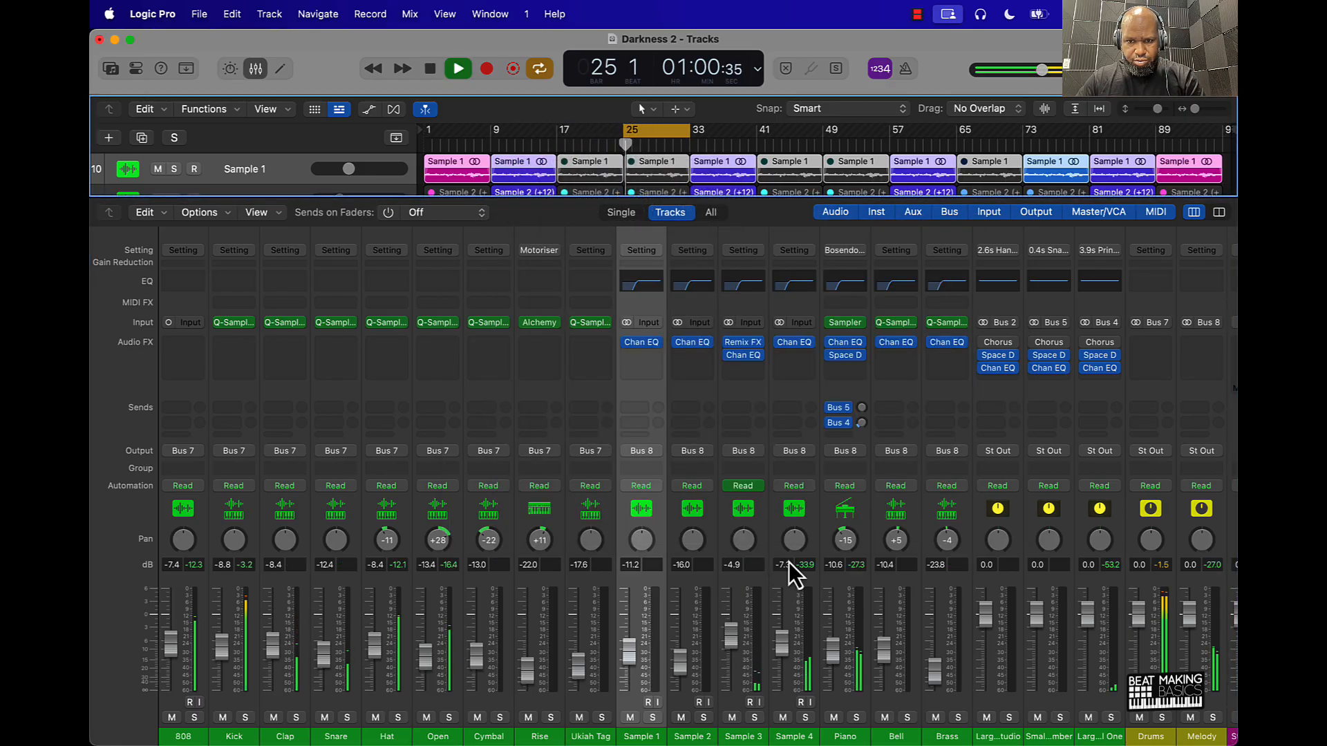
double_click(843, 284)
drag(489, 458, 488, 446)
click(459, 226)
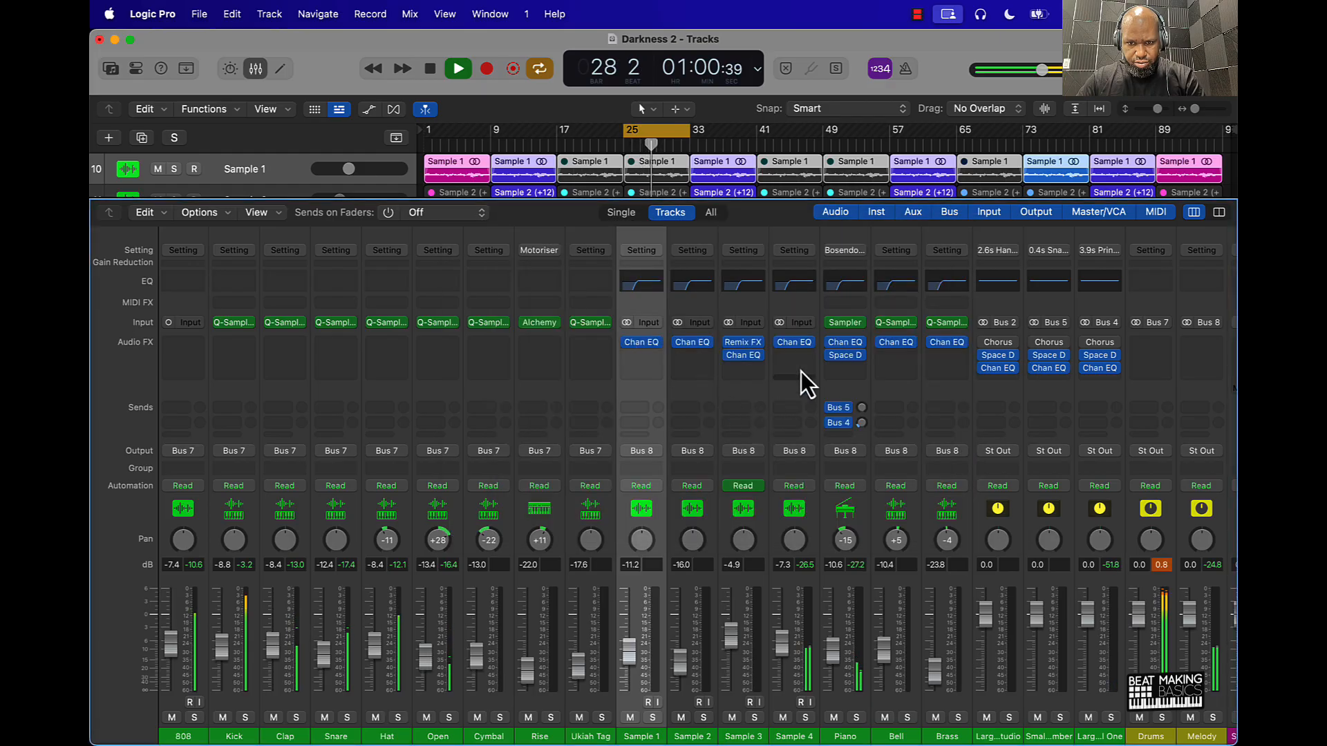
double_click(794, 284)
drag(518, 435, 661, 436)
click(459, 226)
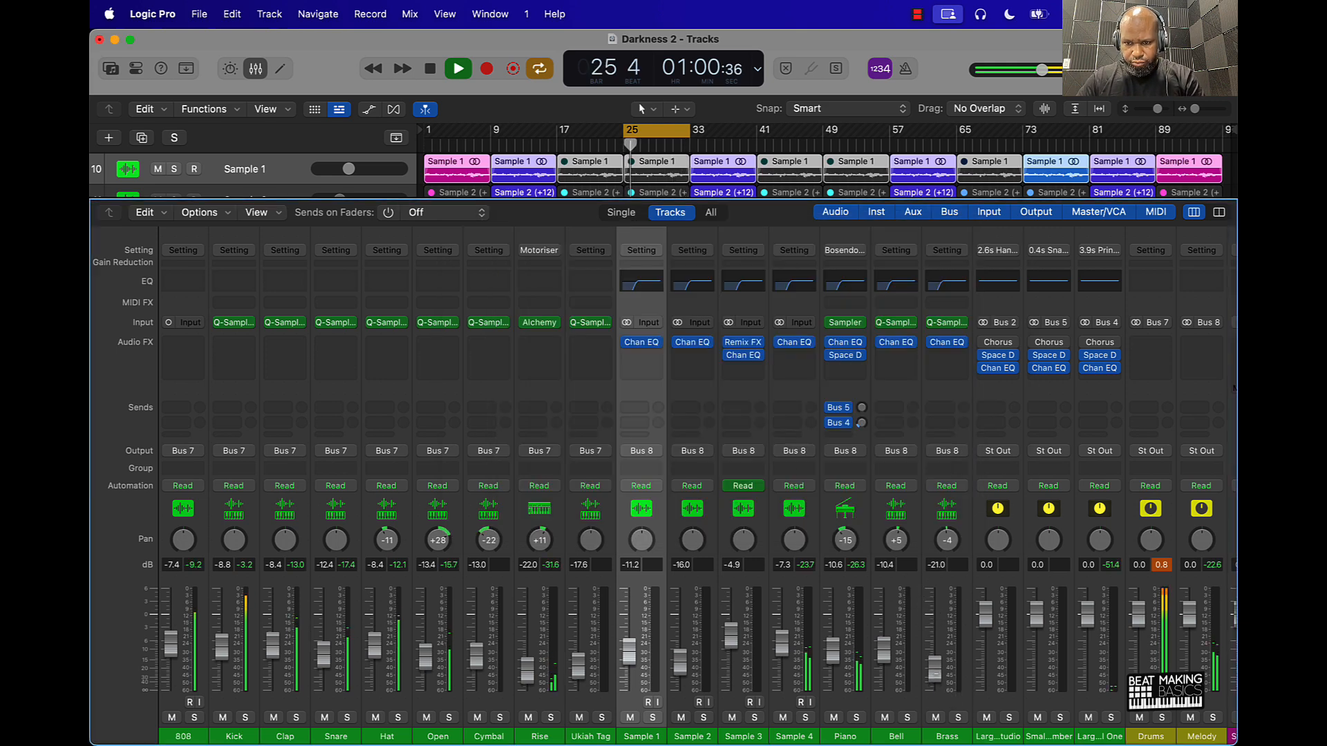
Audition bars 33 to 41 and 41 to 49 in a cycle, setting Brass to -16.0 dB and panning it to +10
key(space)
drag(645, 131, 716, 131)
key(space)
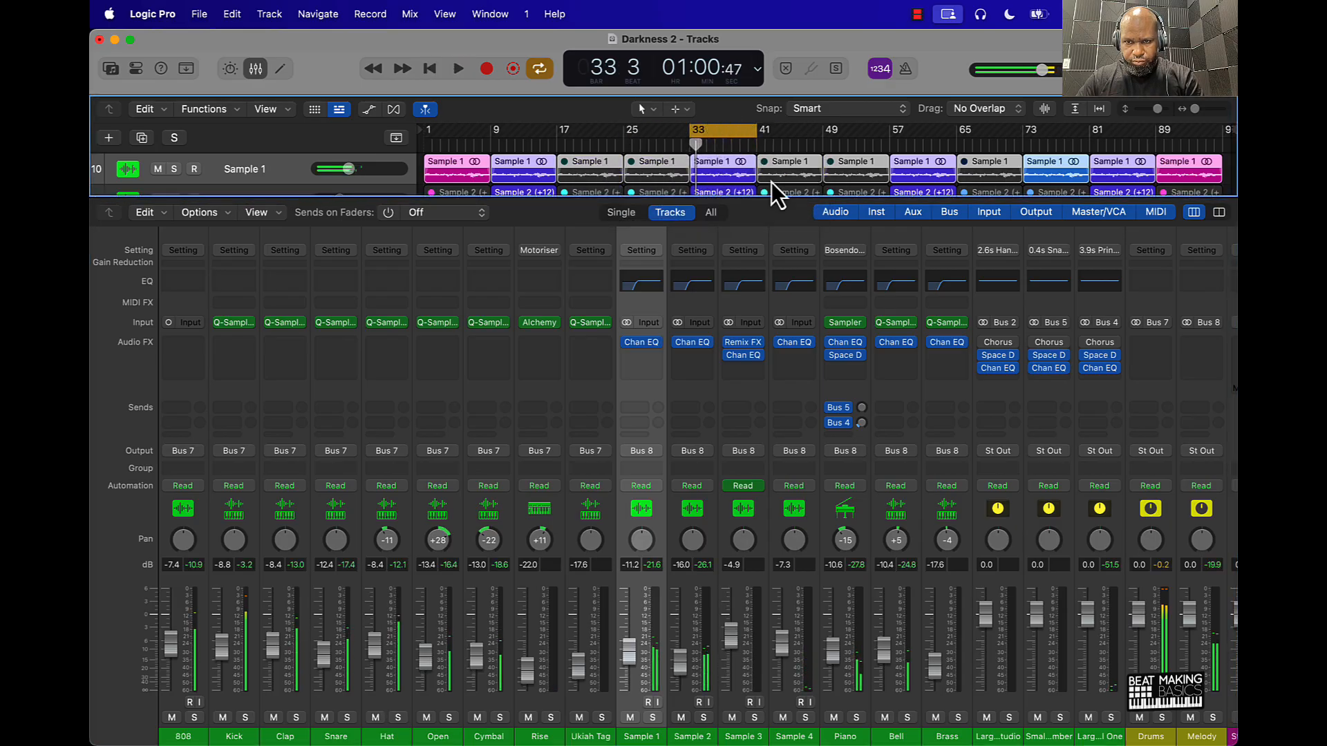
drag(720, 132, 785, 128)
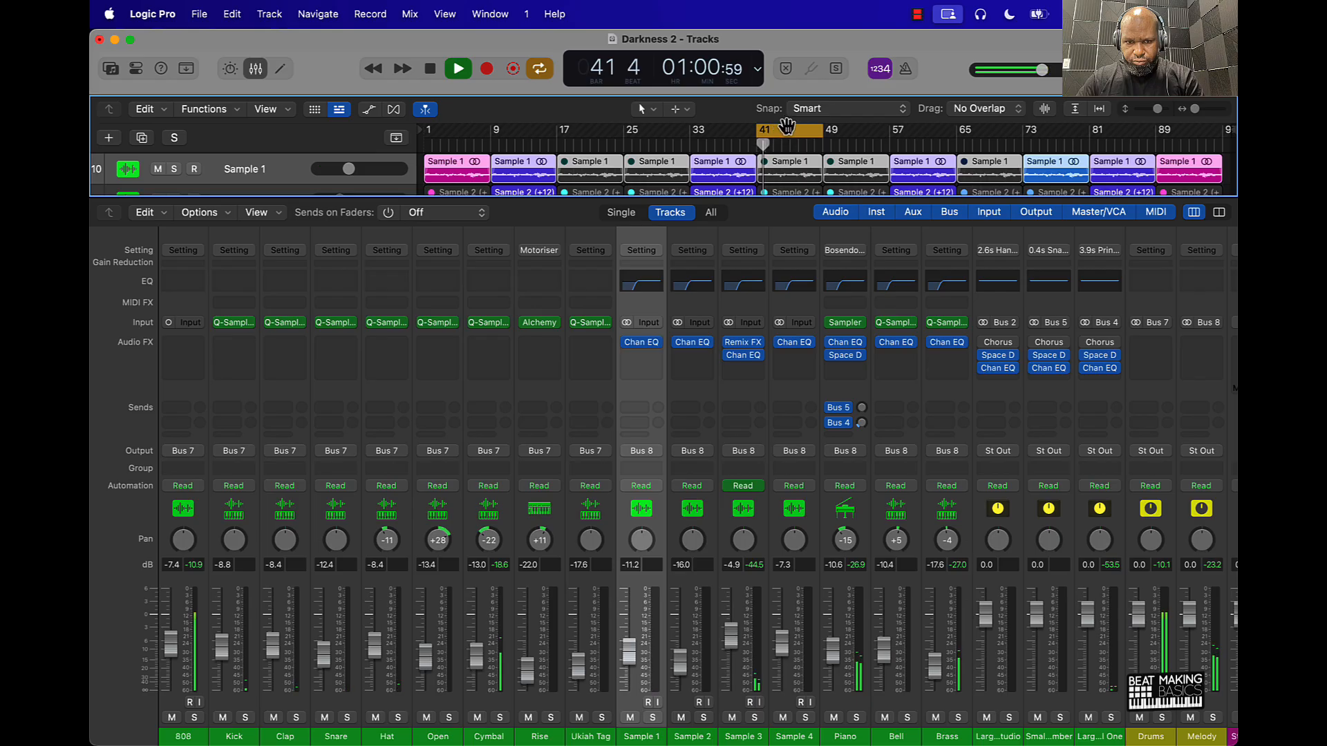
click(911, 623)
key(space)
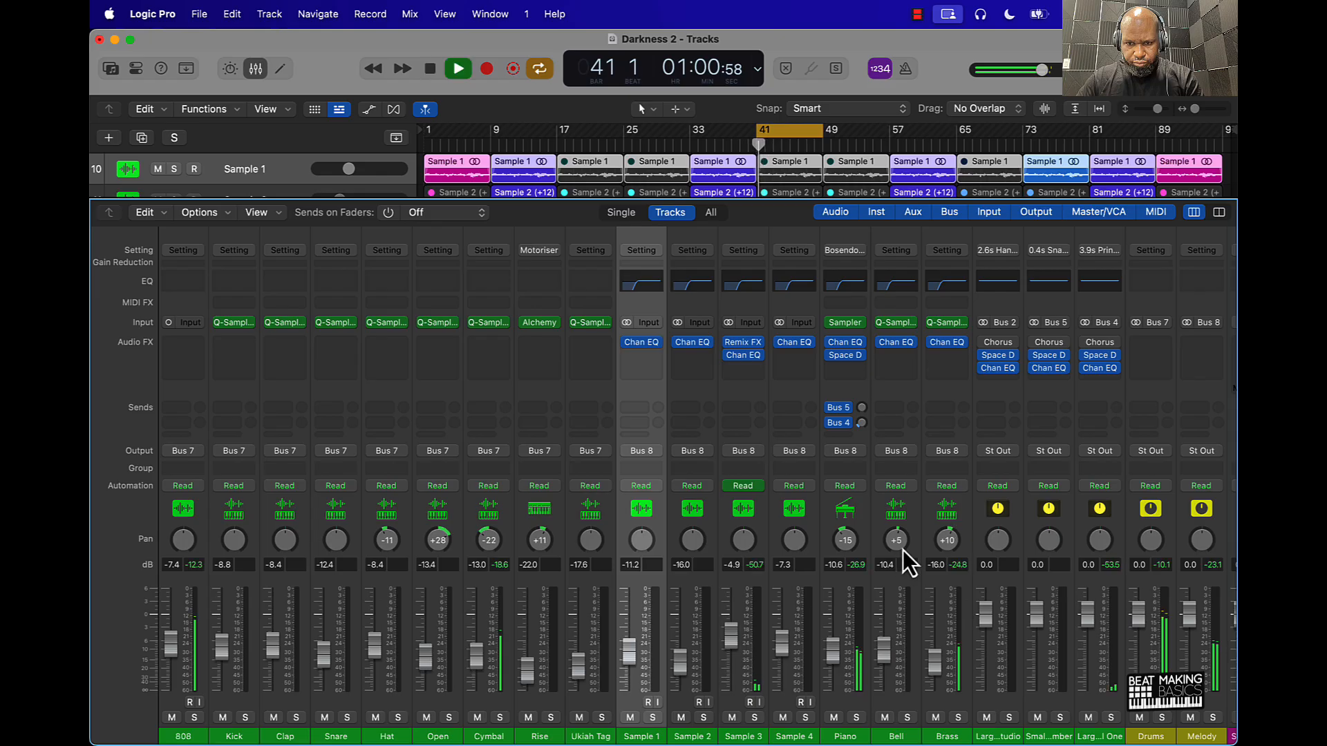
Lower Cymbal to -15.0 dB and pan it to -32 while playing the cycle, and stop playback
key(space)
key(space)
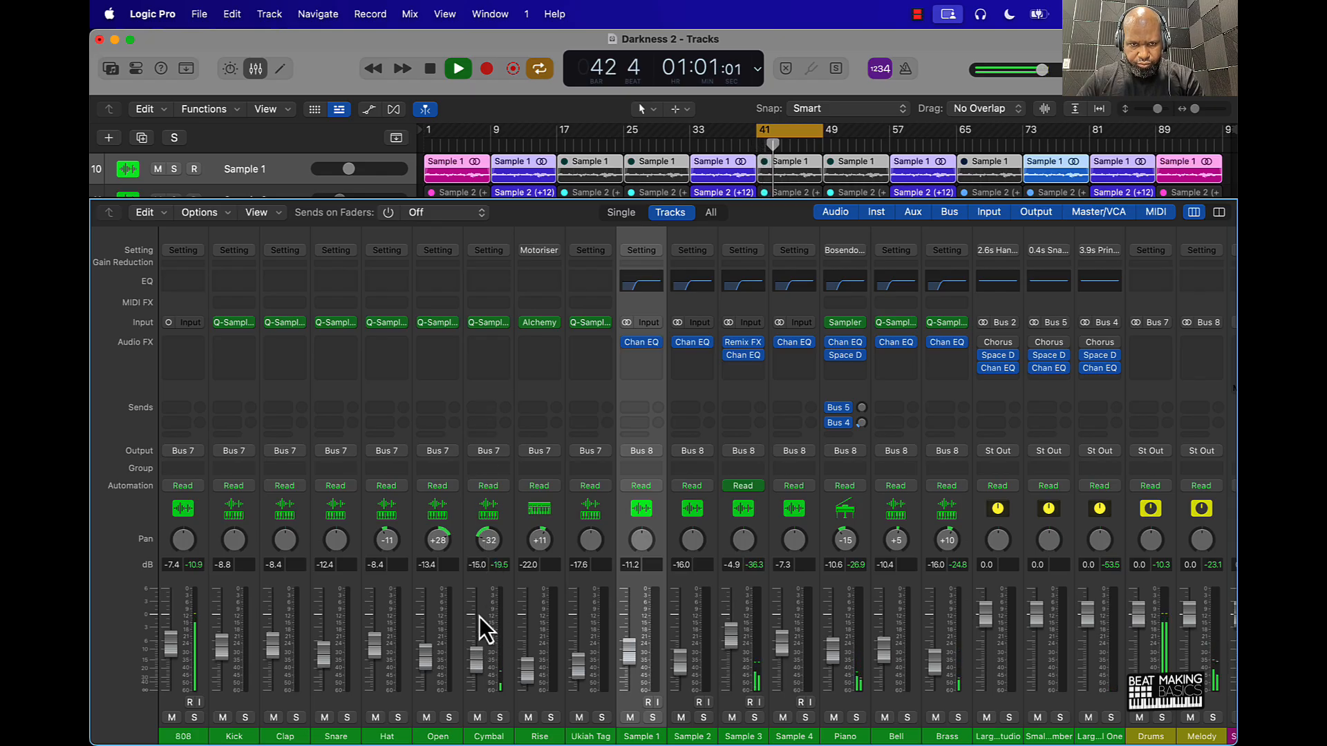
key(space)
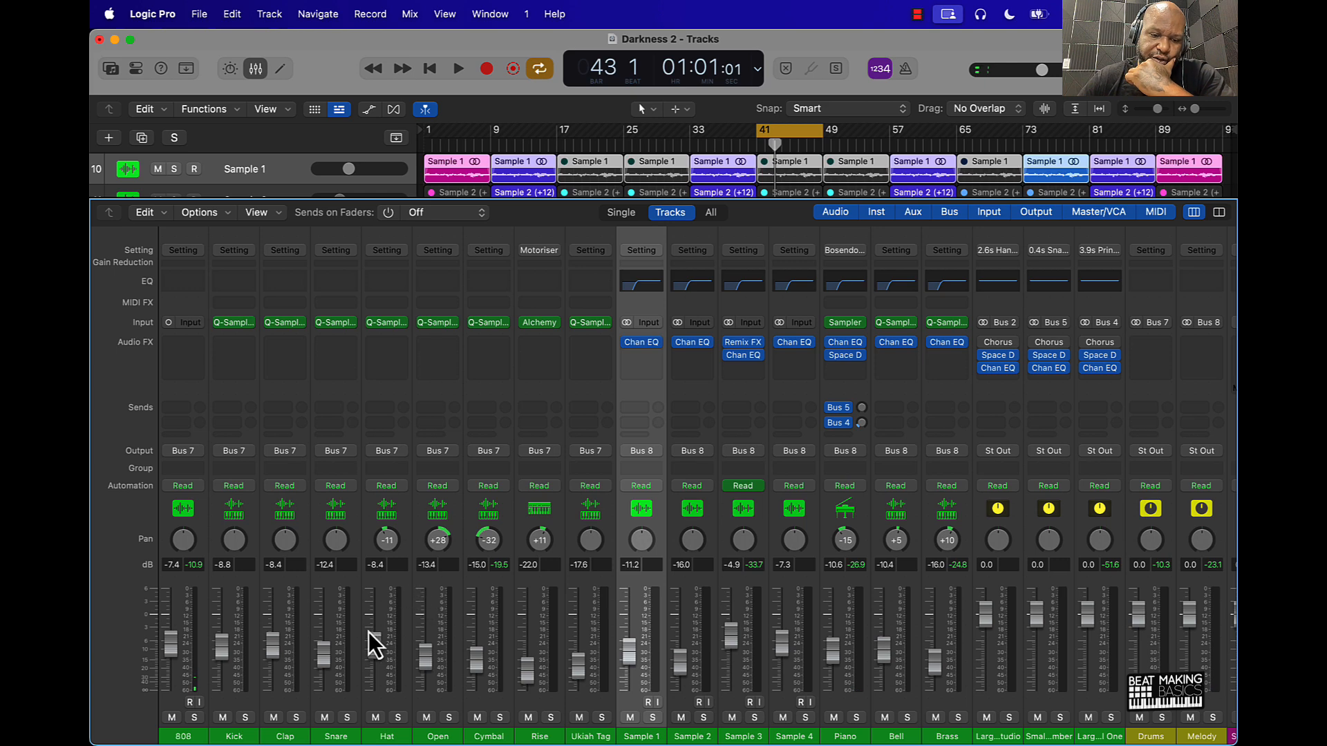
Insert a Channel EQ on all channels from Clap through Rise and enable a low cut at 140 Hz on Clap
drag(296, 700, 544, 702)
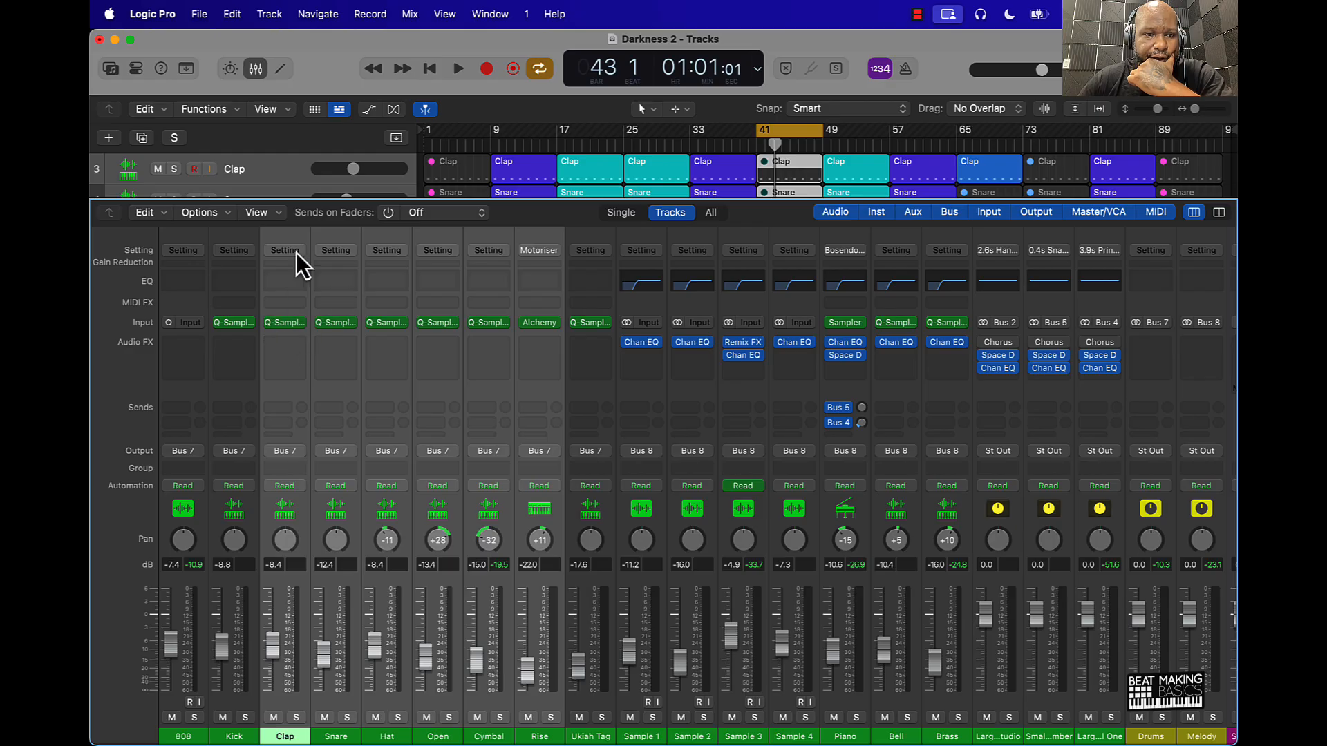
click(287, 287)
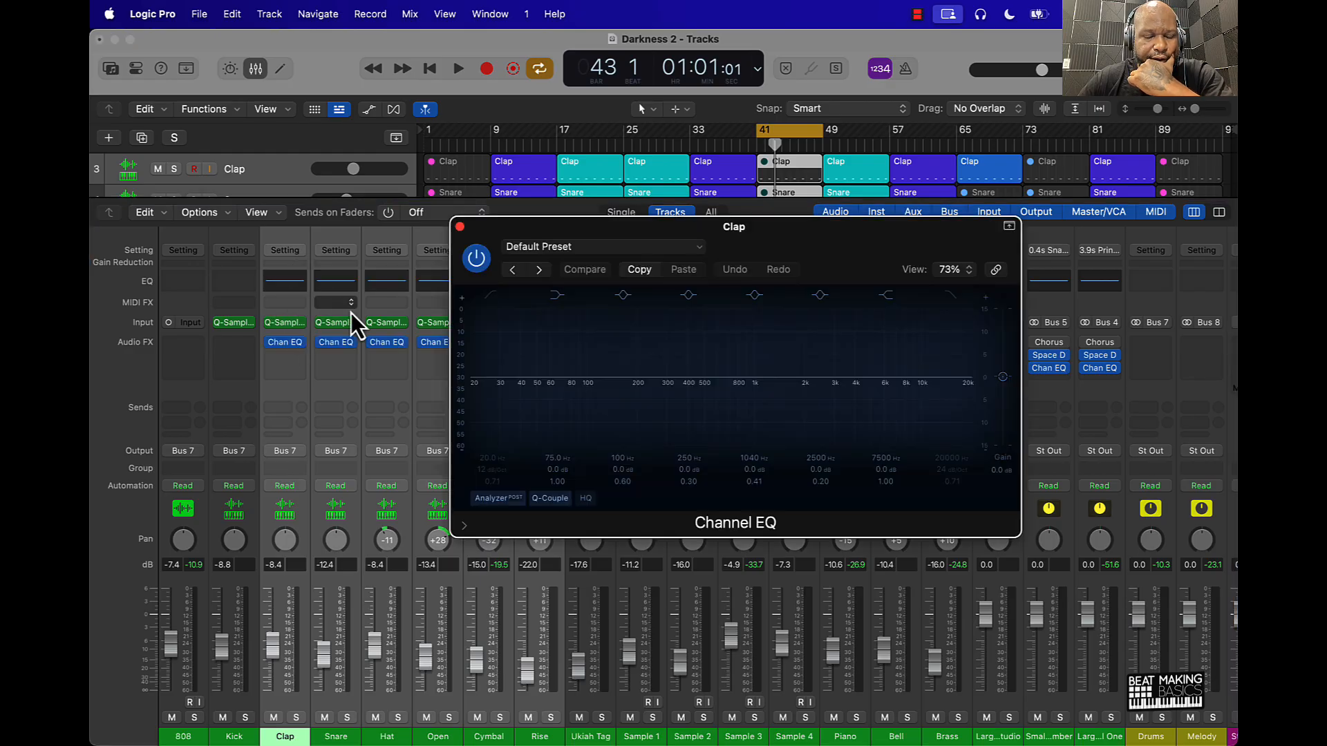
click(492, 295)
drag(490, 458, 490, 408)
Play bars 9 to 17 in a cycle and mute Snare, Hat, Open and Cymbal to hear Clap without them
key(space)
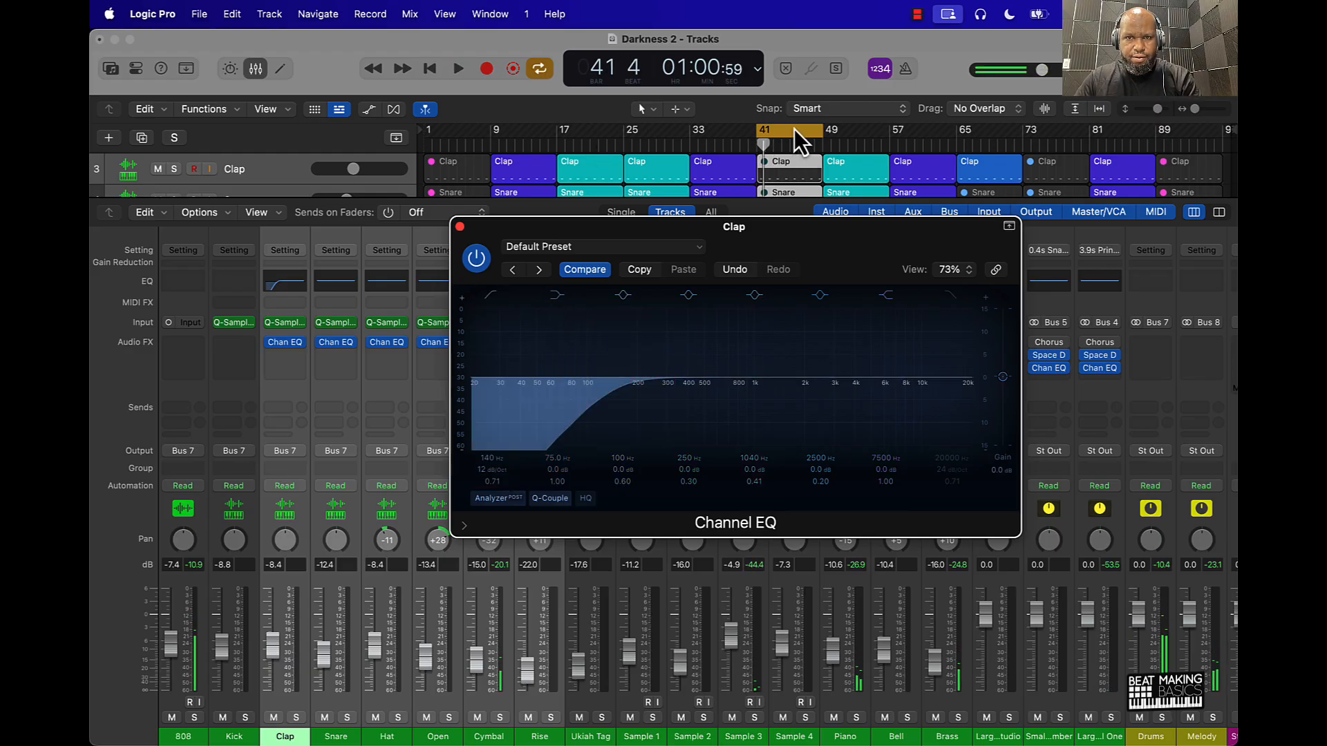
drag(794, 129, 531, 140)
key(space)
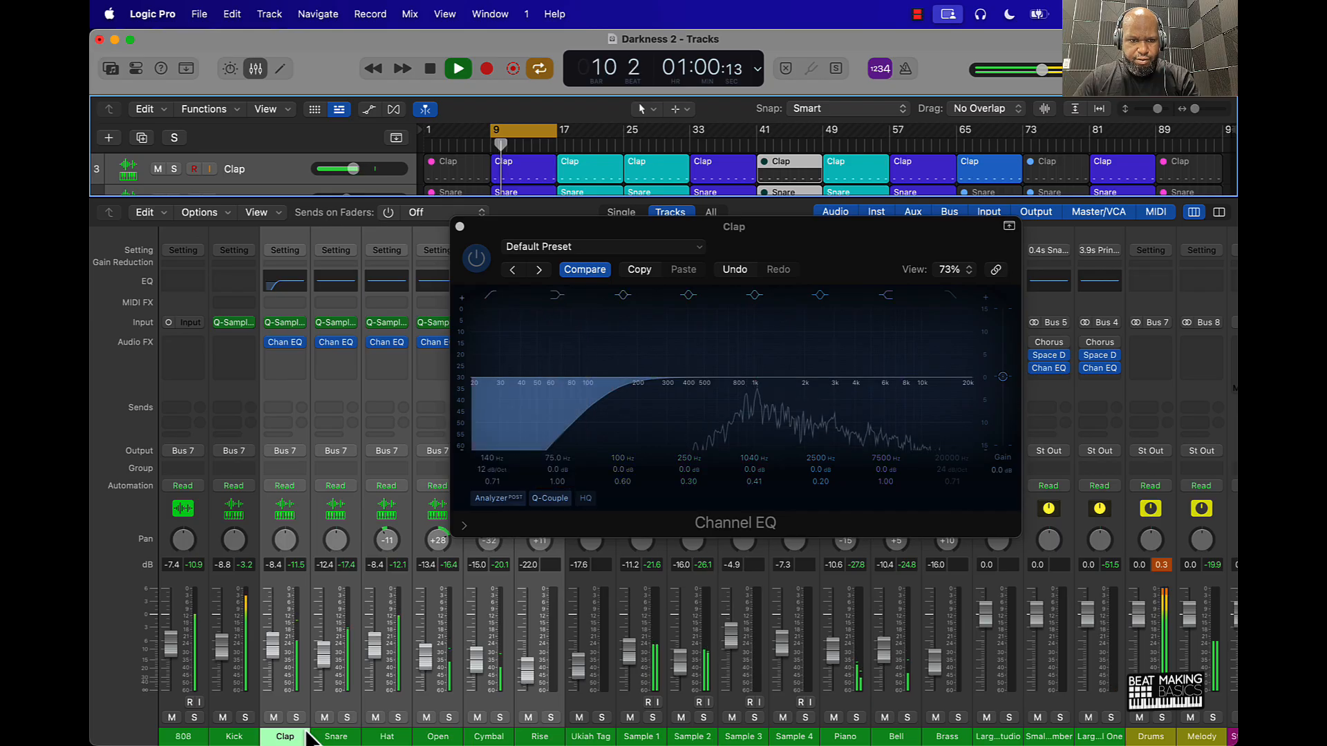
click(336, 737)
click(324, 718)
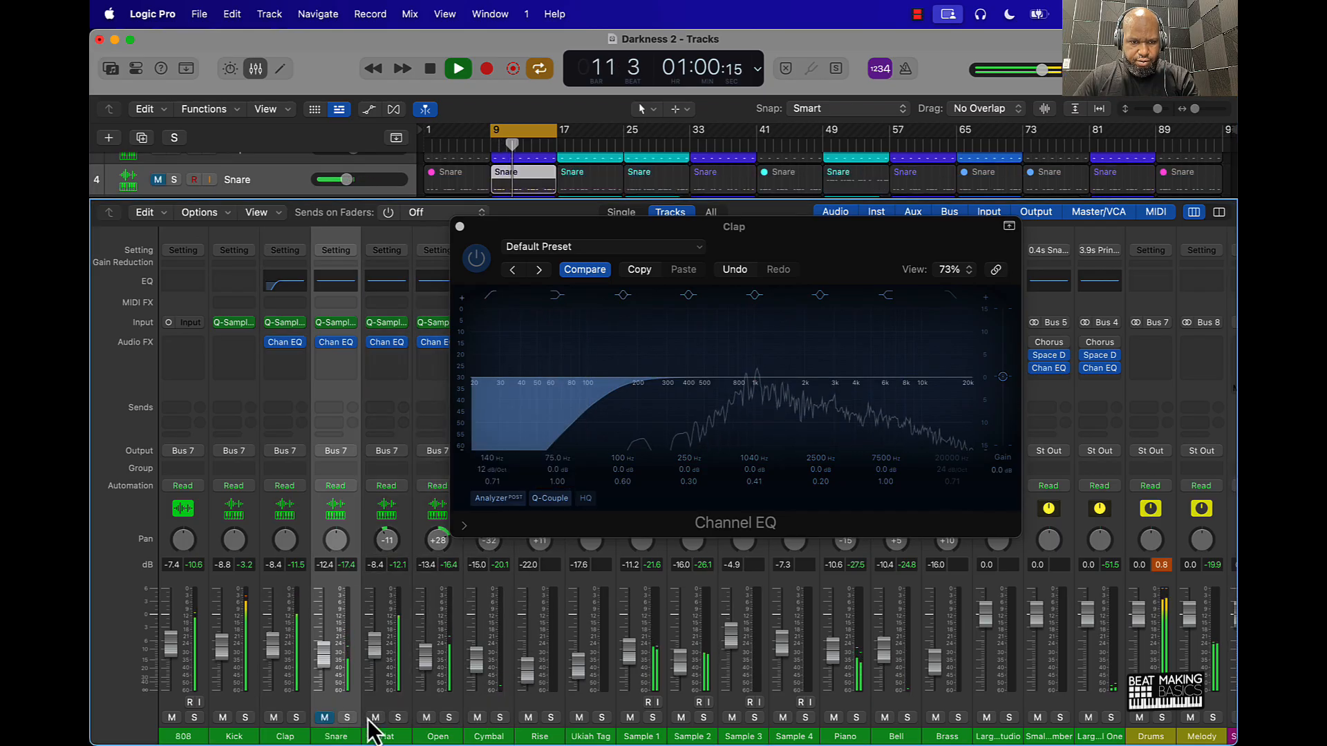
click(375, 718)
click(426, 718)
click(476, 718)
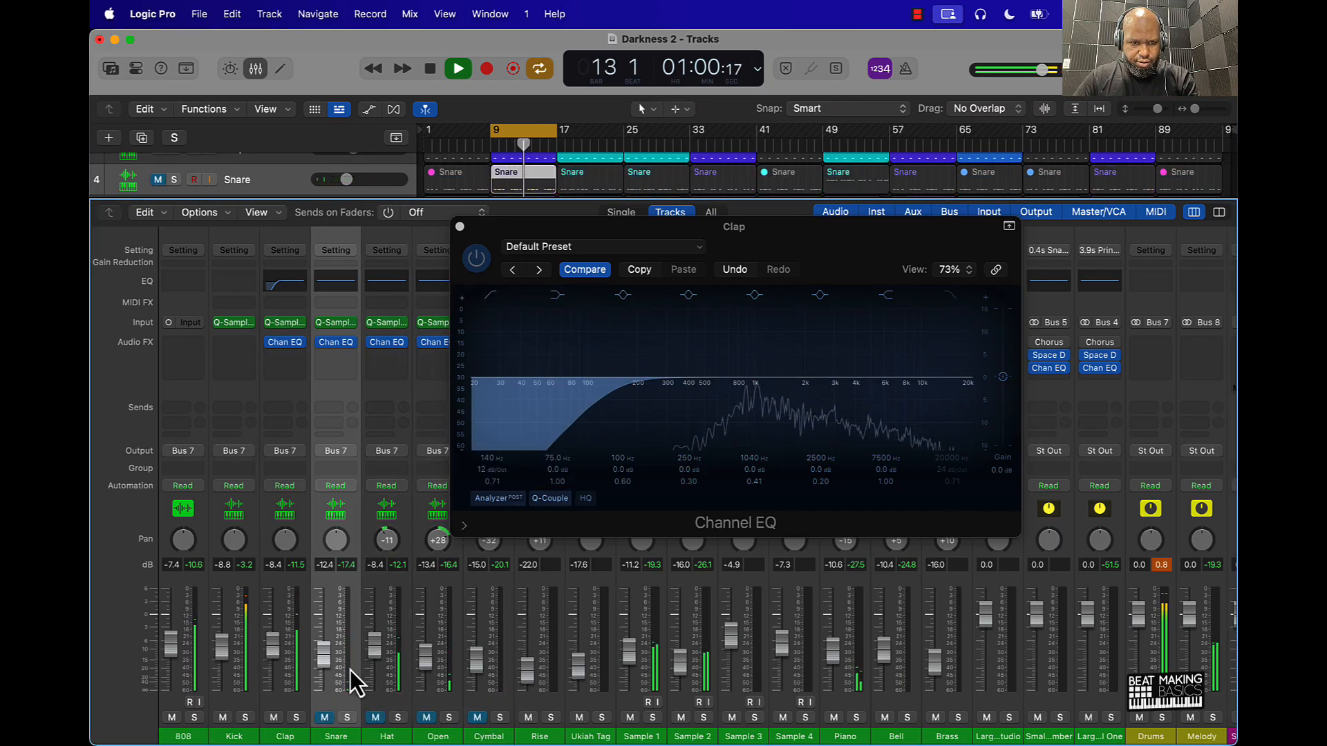
key(space)
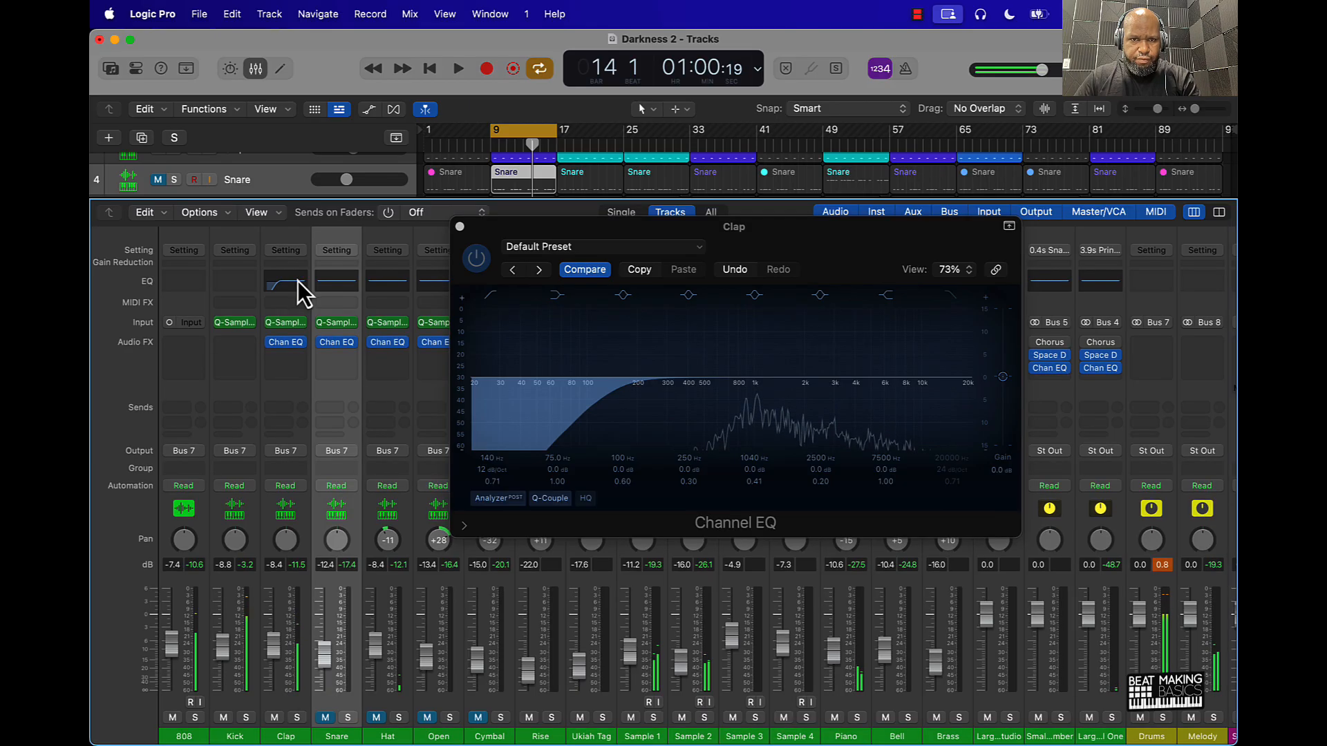
Set Clap's low cut to about 300 Hz while checking it in playback, and close its Channel EQ
drag(489, 458, 492, 459)
key(space)
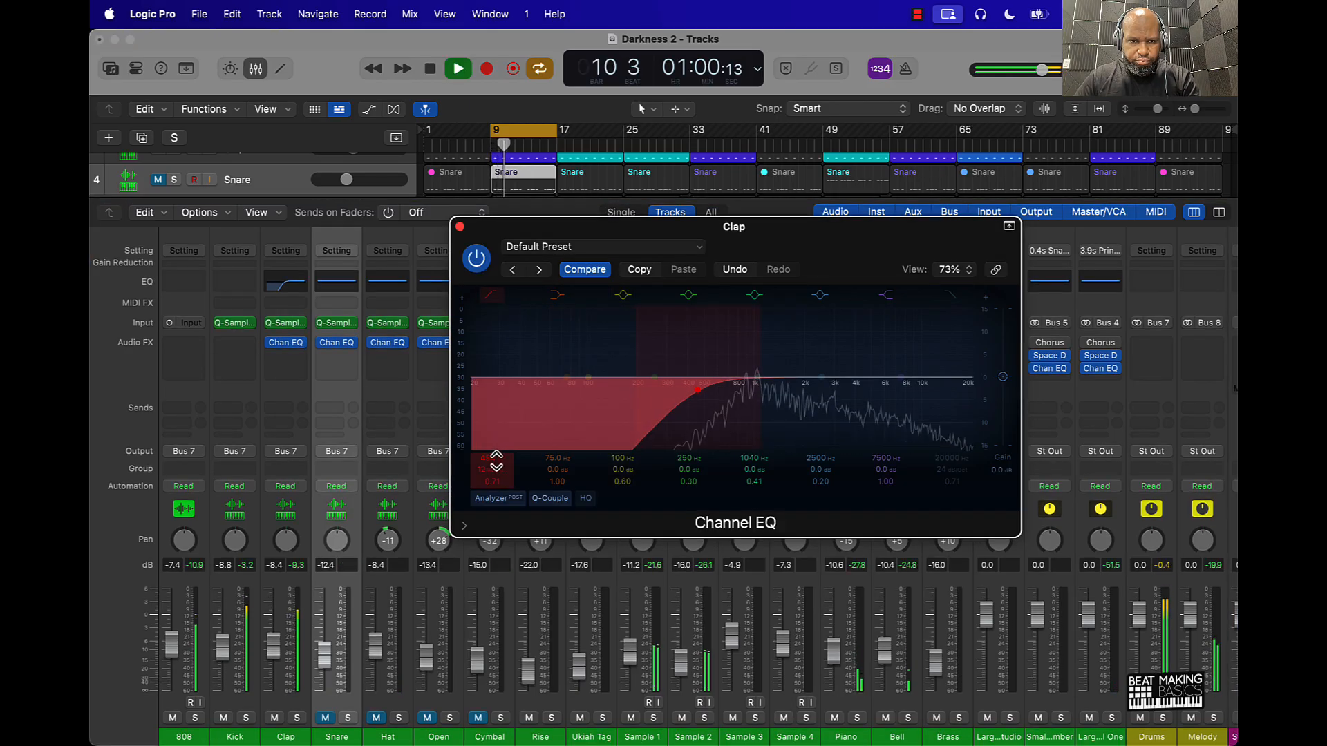
drag(496, 459, 496, 480)
key(space)
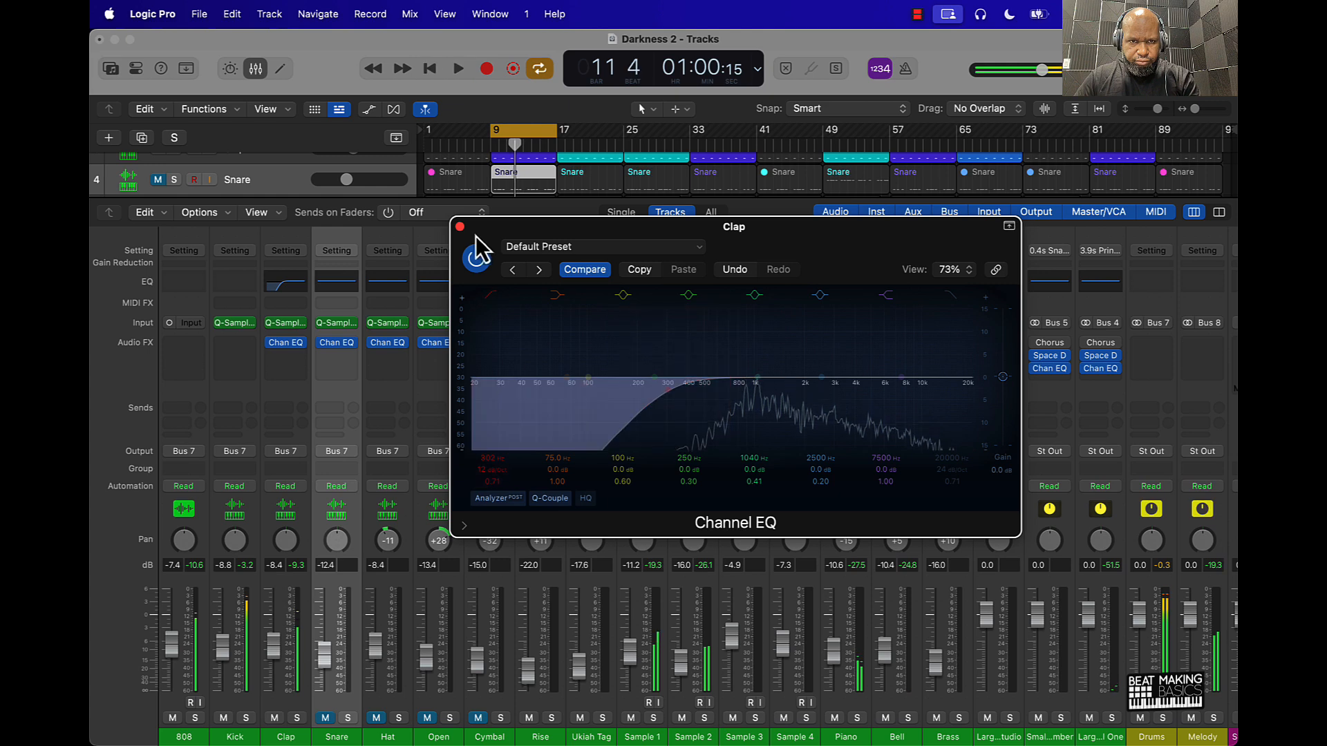
click(460, 227)
Mute Clap, unmute Snare, and add a low cut at about 190 Hz in Snare's Channel EQ during playback
click(326, 718)
click(274, 718)
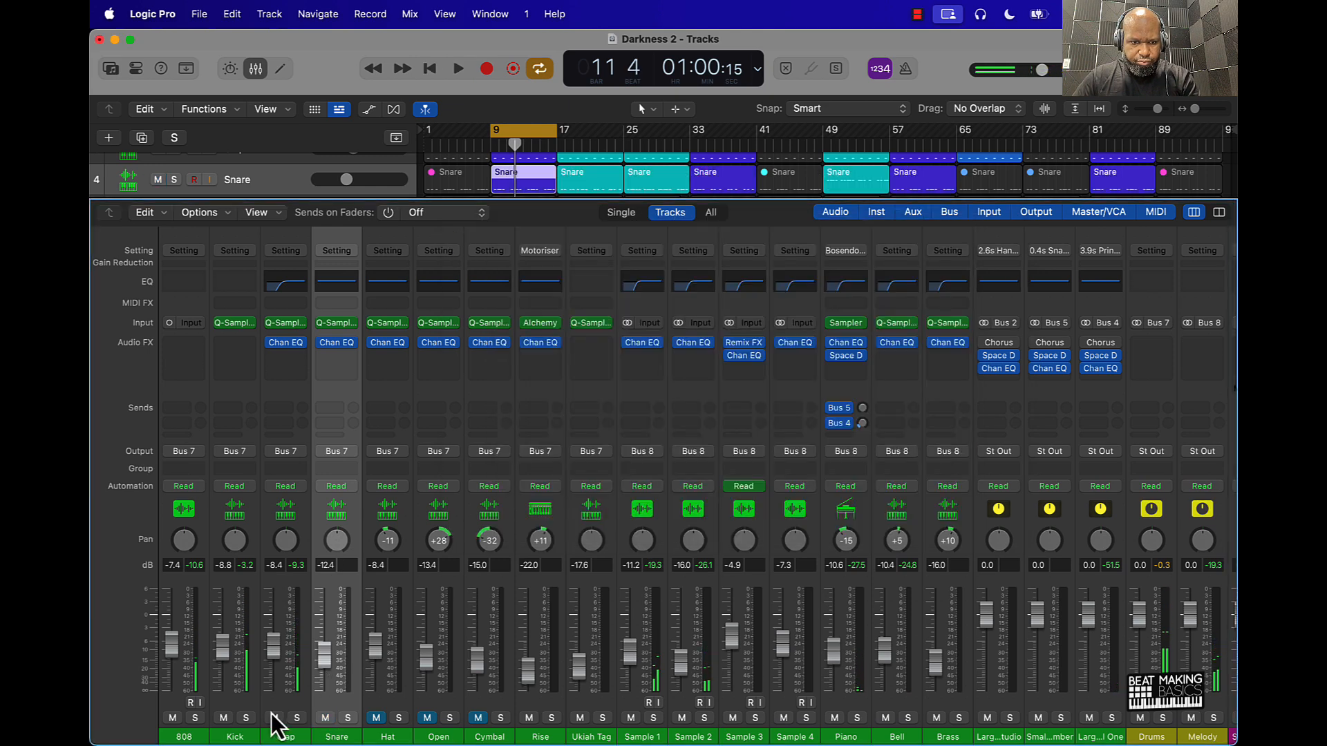
key(space)
click(338, 343)
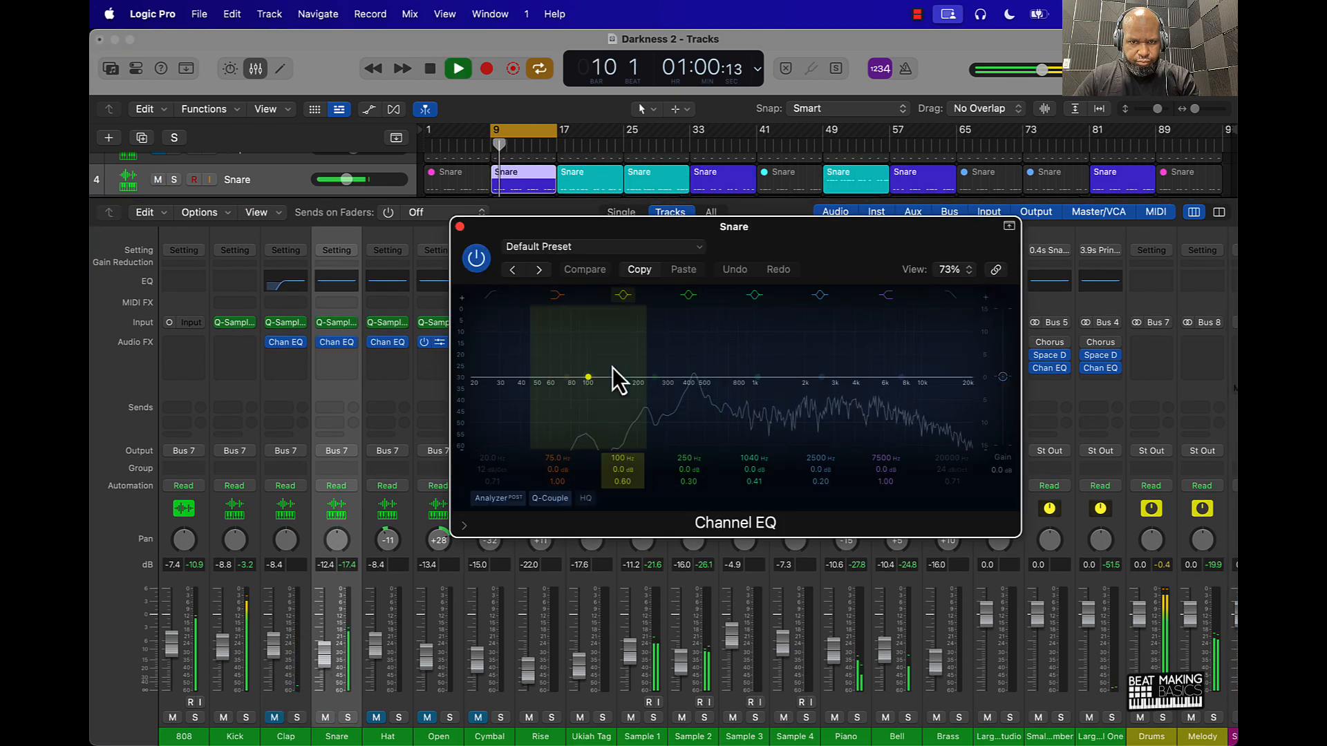
drag(488, 464, 488, 449)
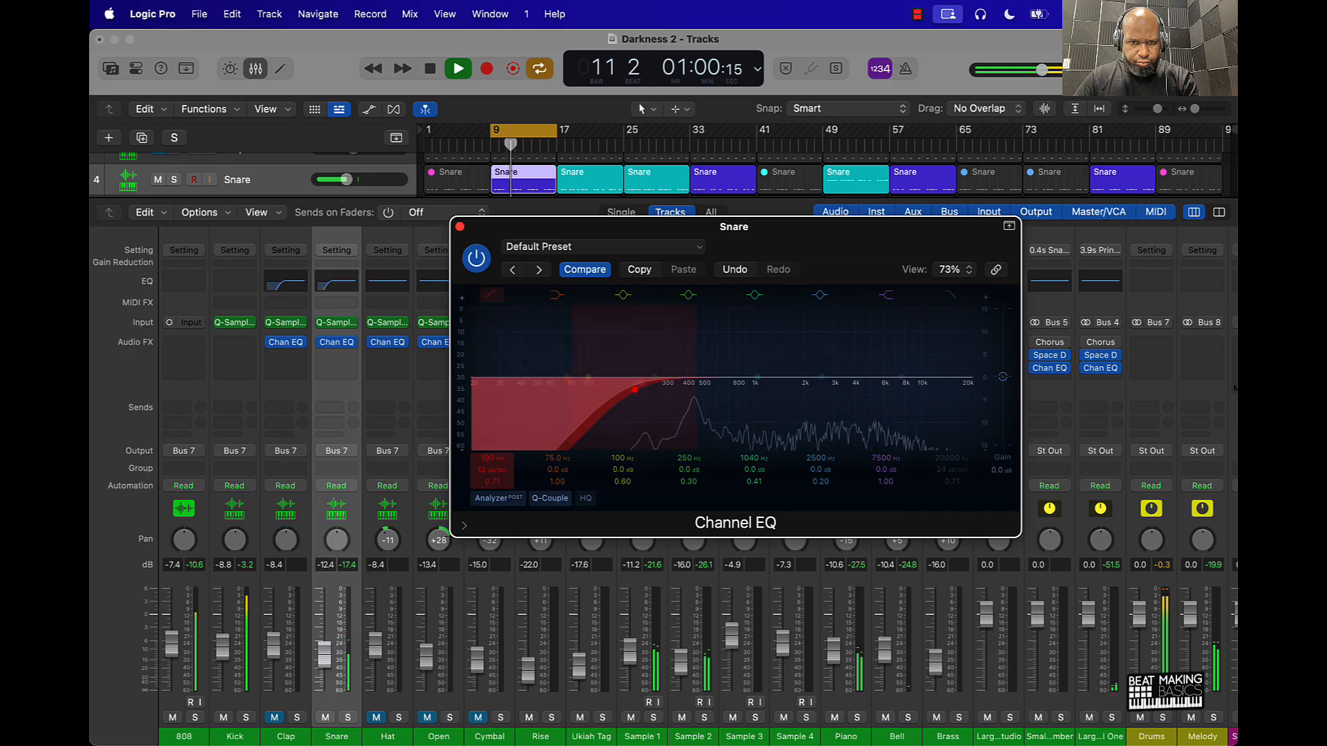
click(459, 227)
Mute Snare, unmute Hat, and add a low cut at about 710 Hz in Hat's Channel EQ during playback
click(326, 718)
key(space)
click(375, 718)
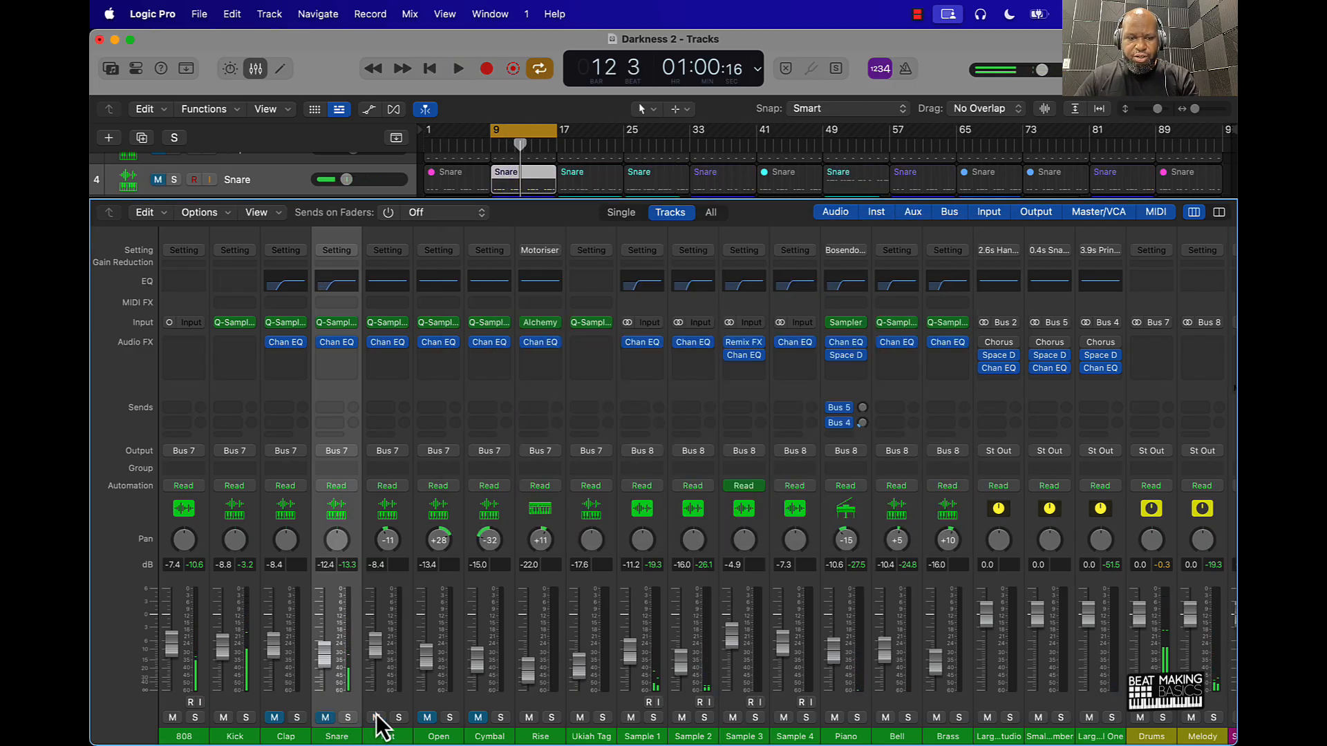
click(387, 283)
key(space)
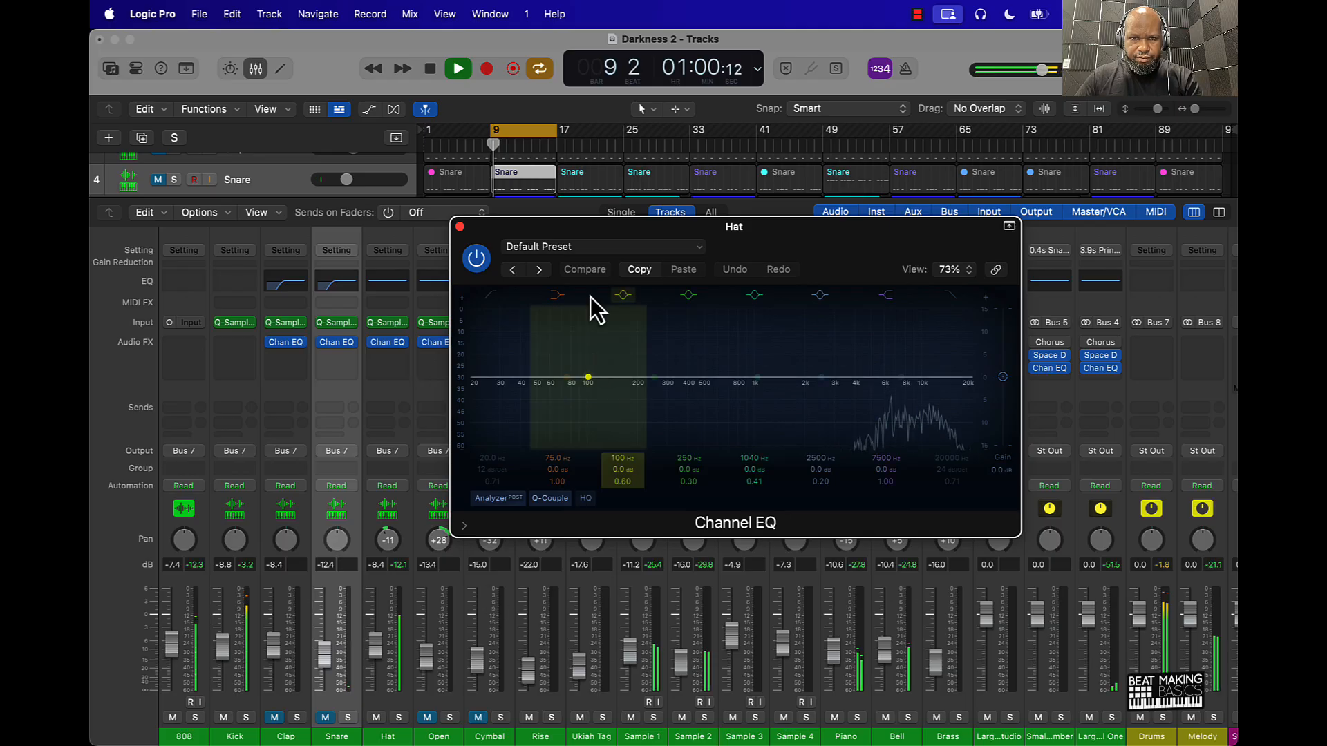
drag(492, 461, 492, 380)
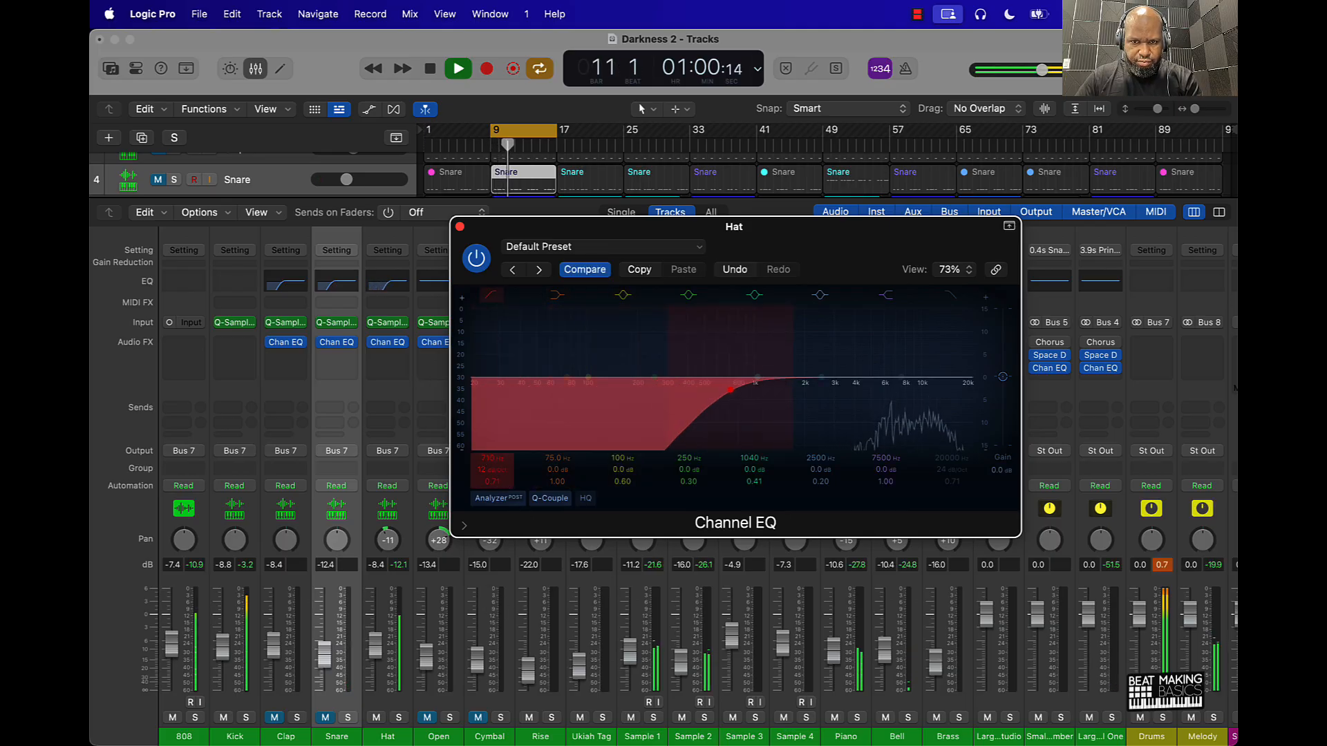
click(460, 227)
Mute Hat, unmute Open, and add a low cut at about 1910 Hz in Open's Channel EQ during playback
key(space)
click(377, 718)
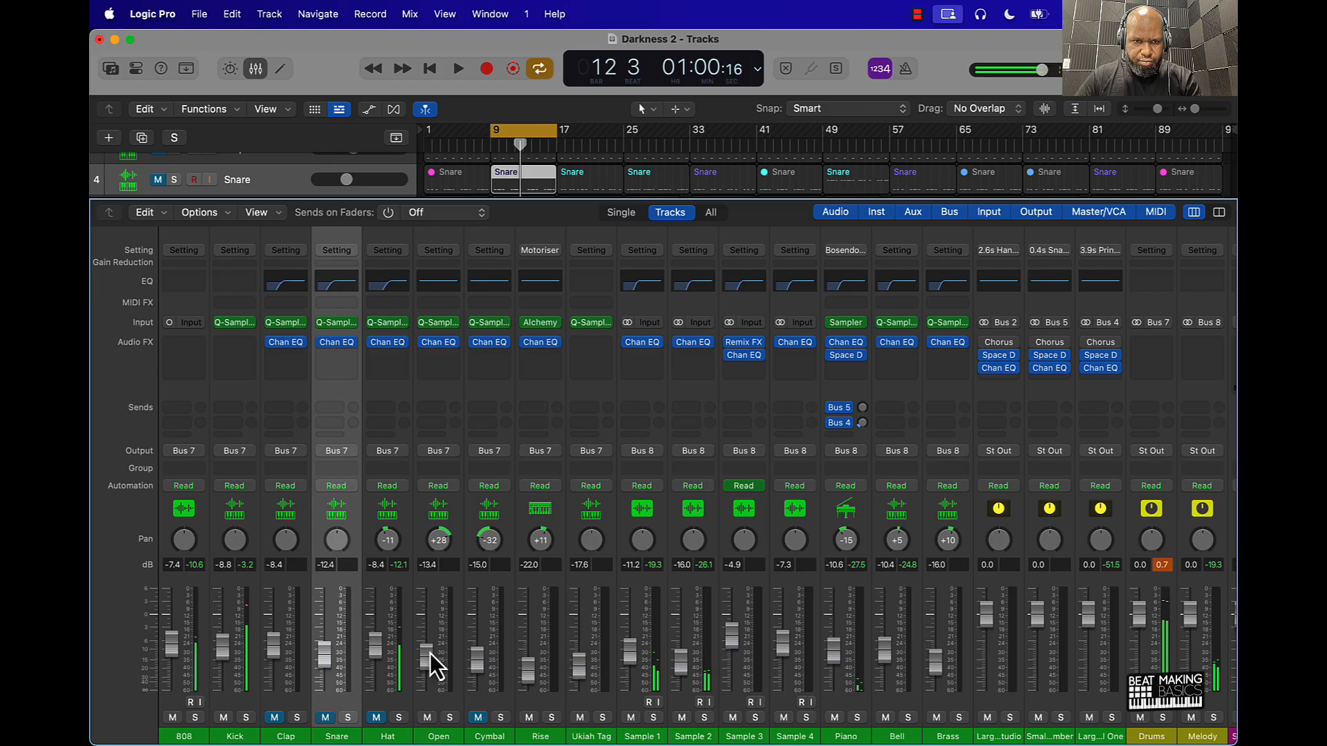
click(434, 277)
key(space)
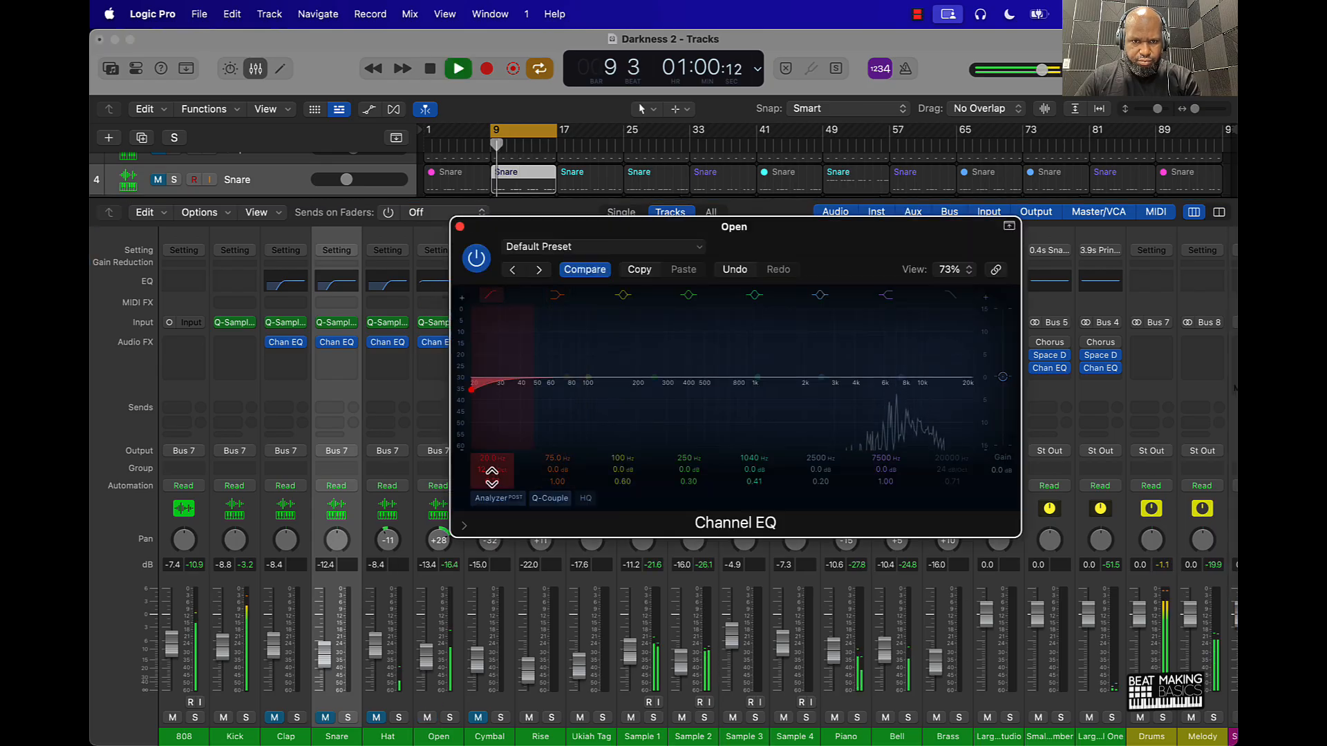
drag(474, 389, 801, 391)
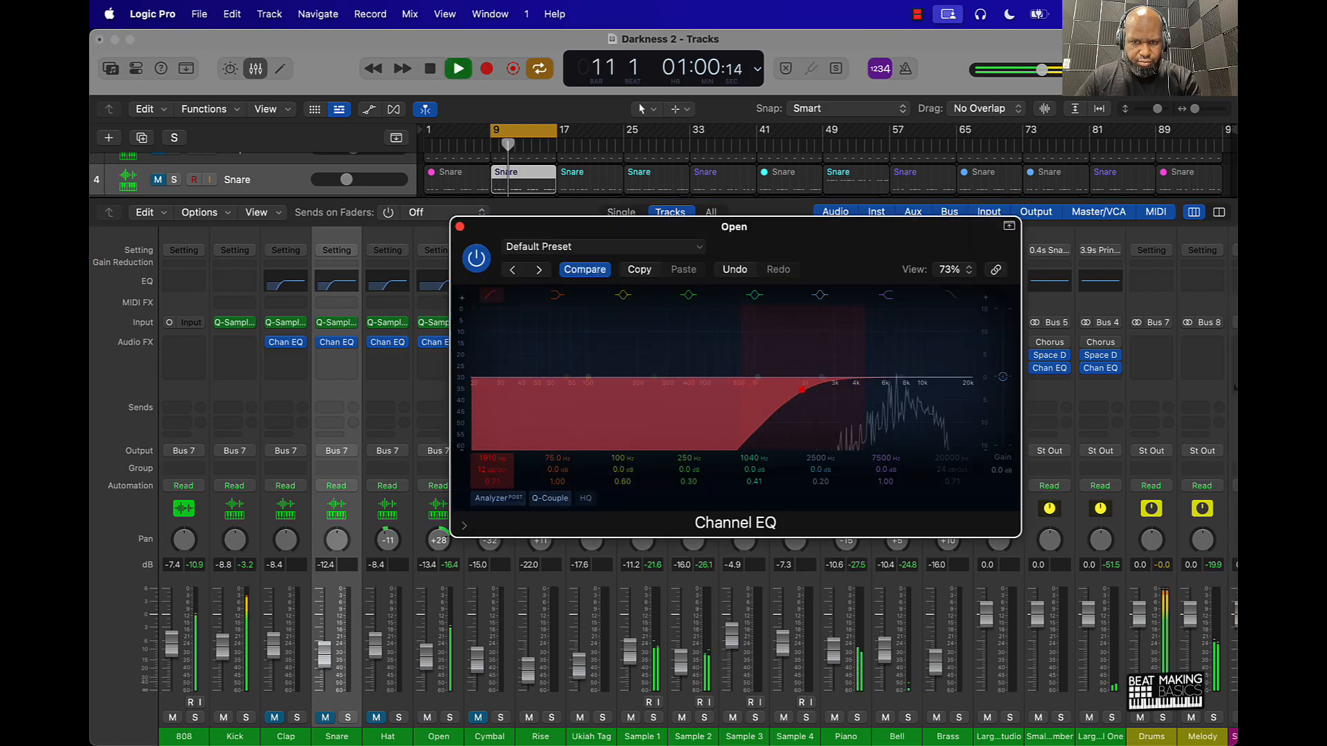
click(459, 227)
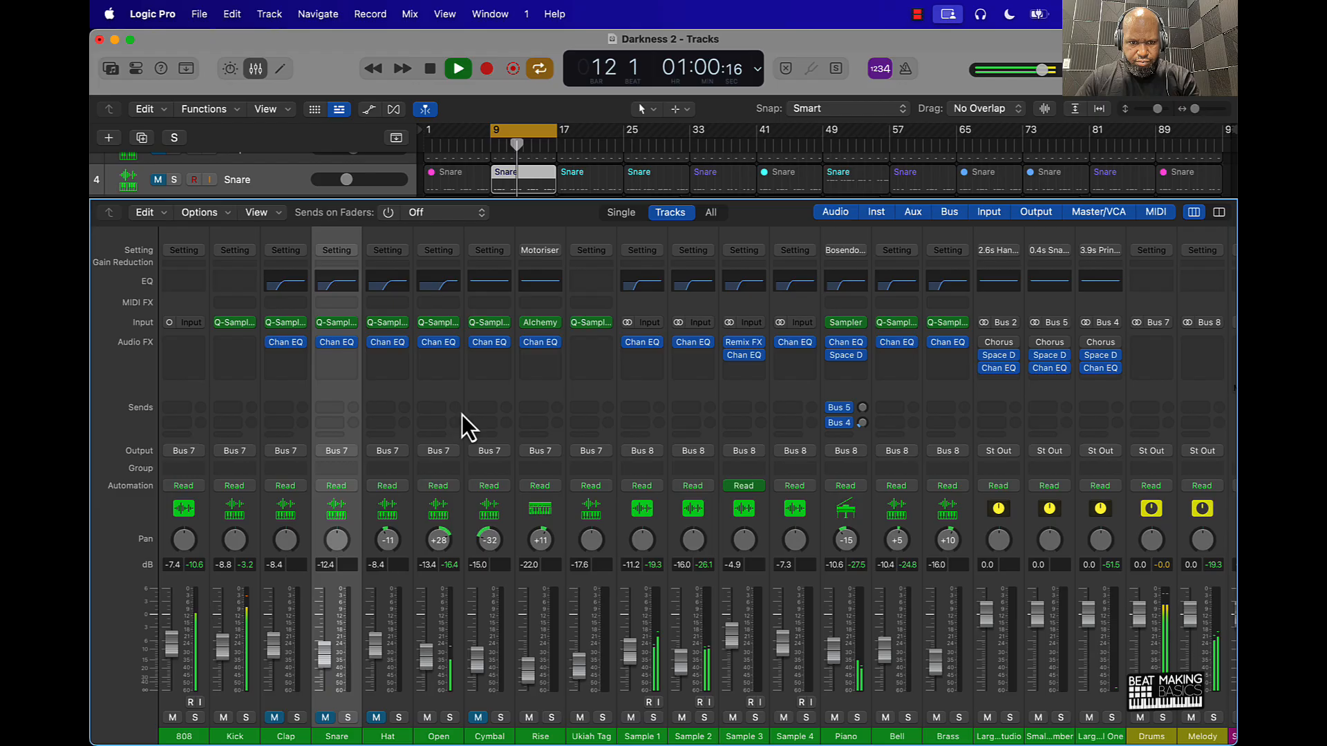
Unmute Cymbal, mute Open, and stop playback
click(477, 718)
click(427, 718)
key(space)
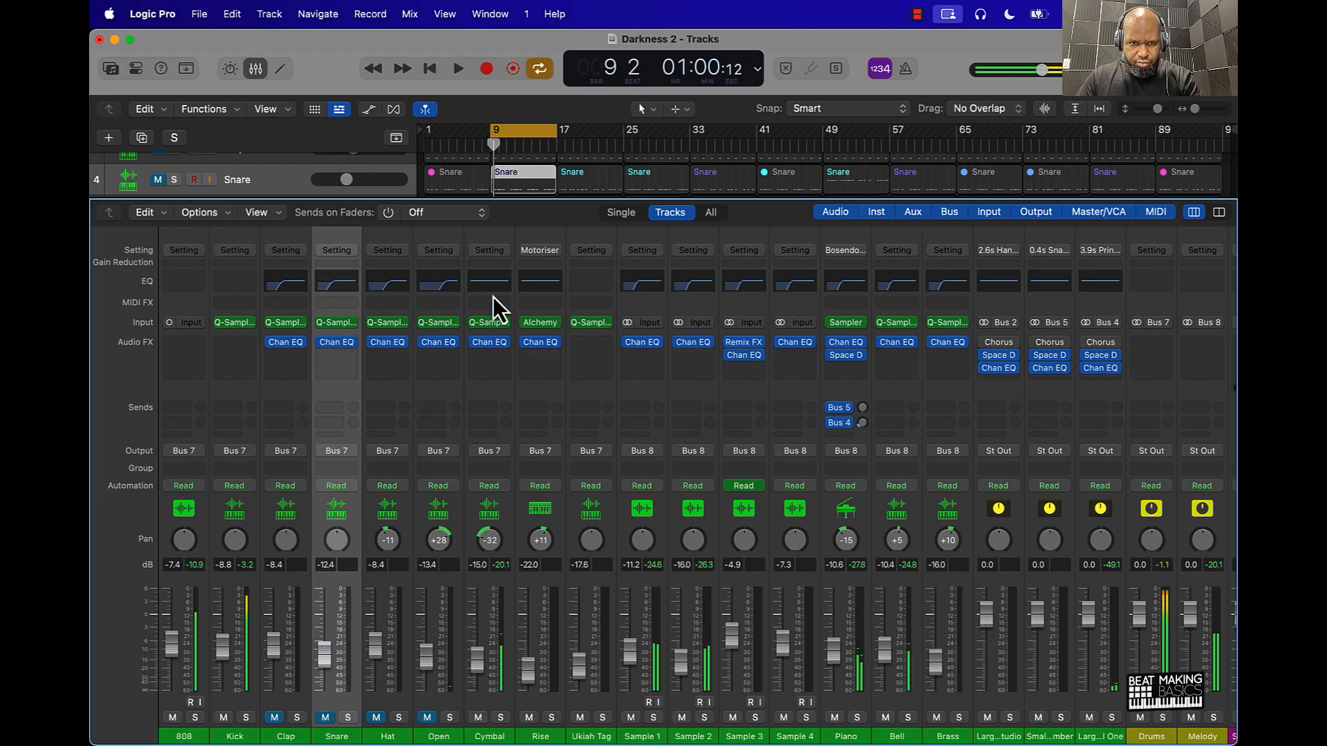
Add a low cut above 2 kHz in Cymbal's Channel EQ, check it in playback, and close the EQ
click(495, 289)
click(489, 294)
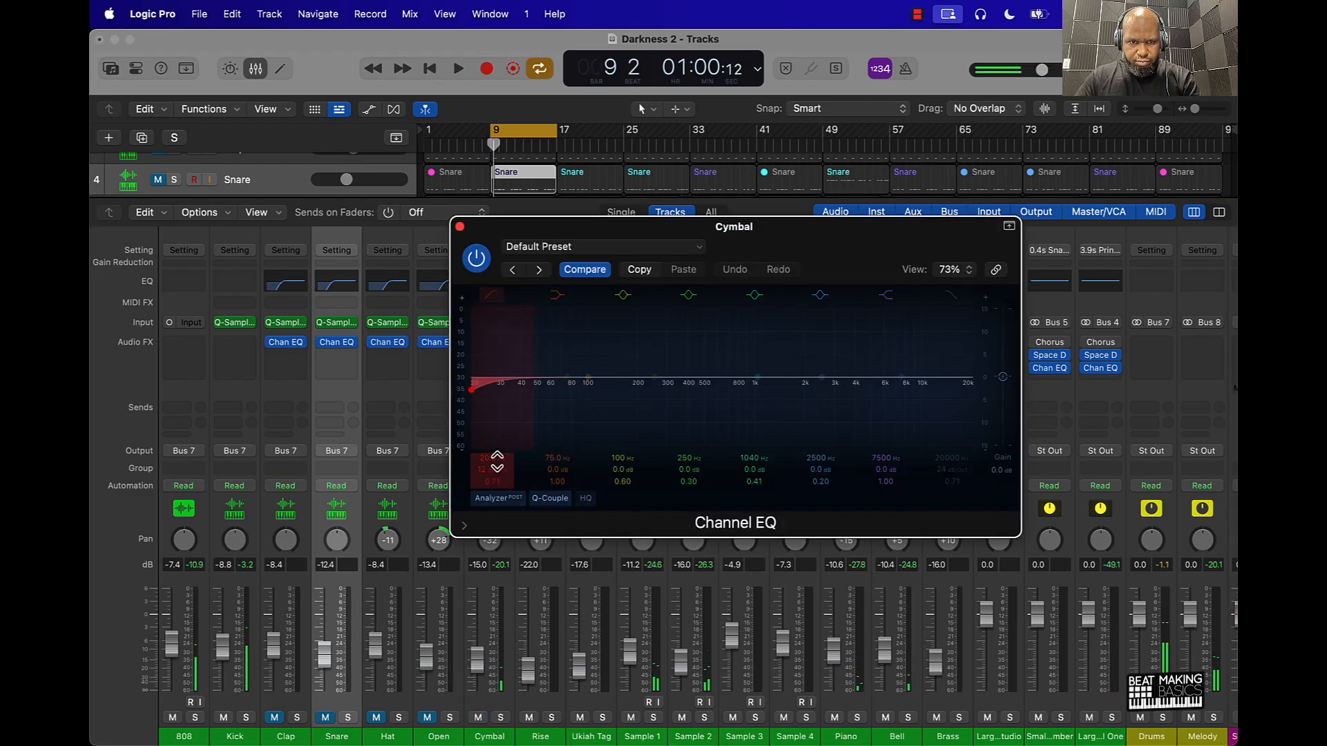
mouse_move(497, 461)
mouse_down()
mouse_move(497, 444)
mouse_move(489, 462)
mouse_up()
key(space)
key(space)
key(space)
key(space)
key(space)
key(space)
key(space)
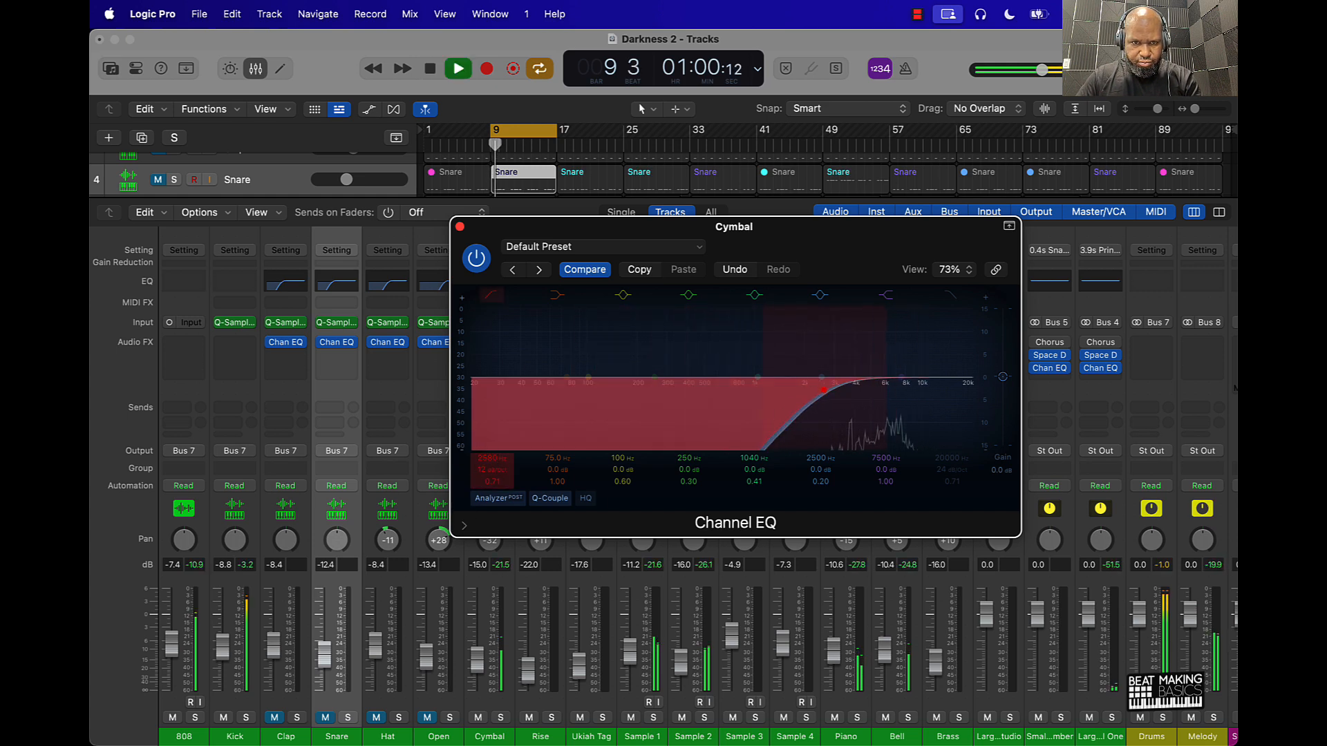
click(476, 257)
click(460, 226)
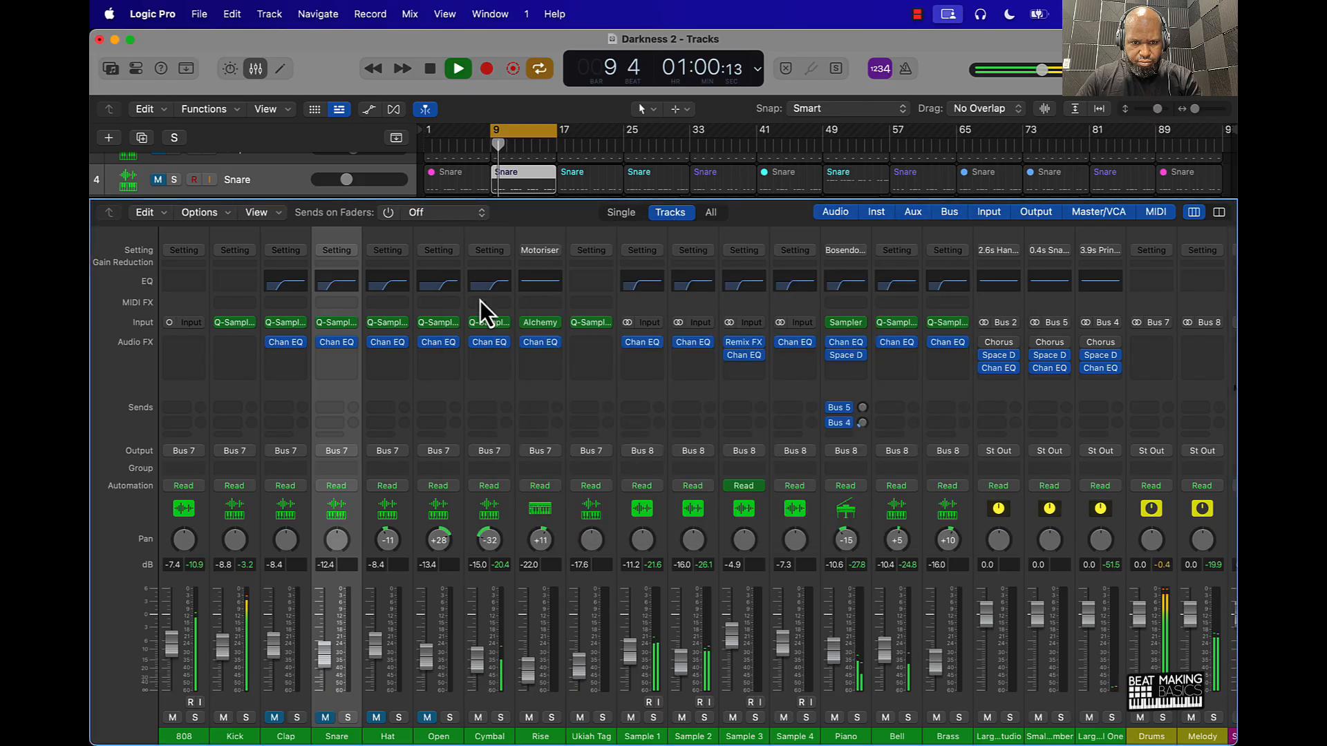
Move the eight-bar cycle range to start at bar 6 and play from there
key(space)
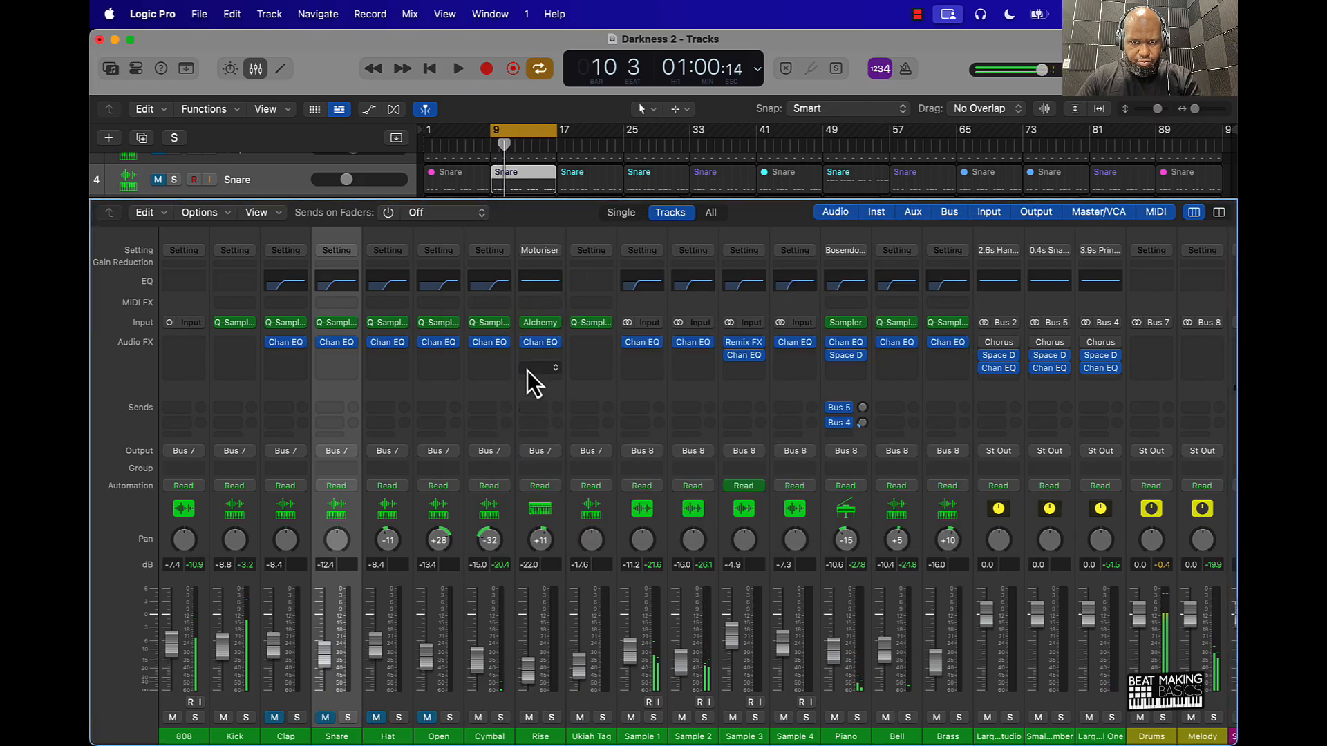
drag(509, 135, 495, 138)
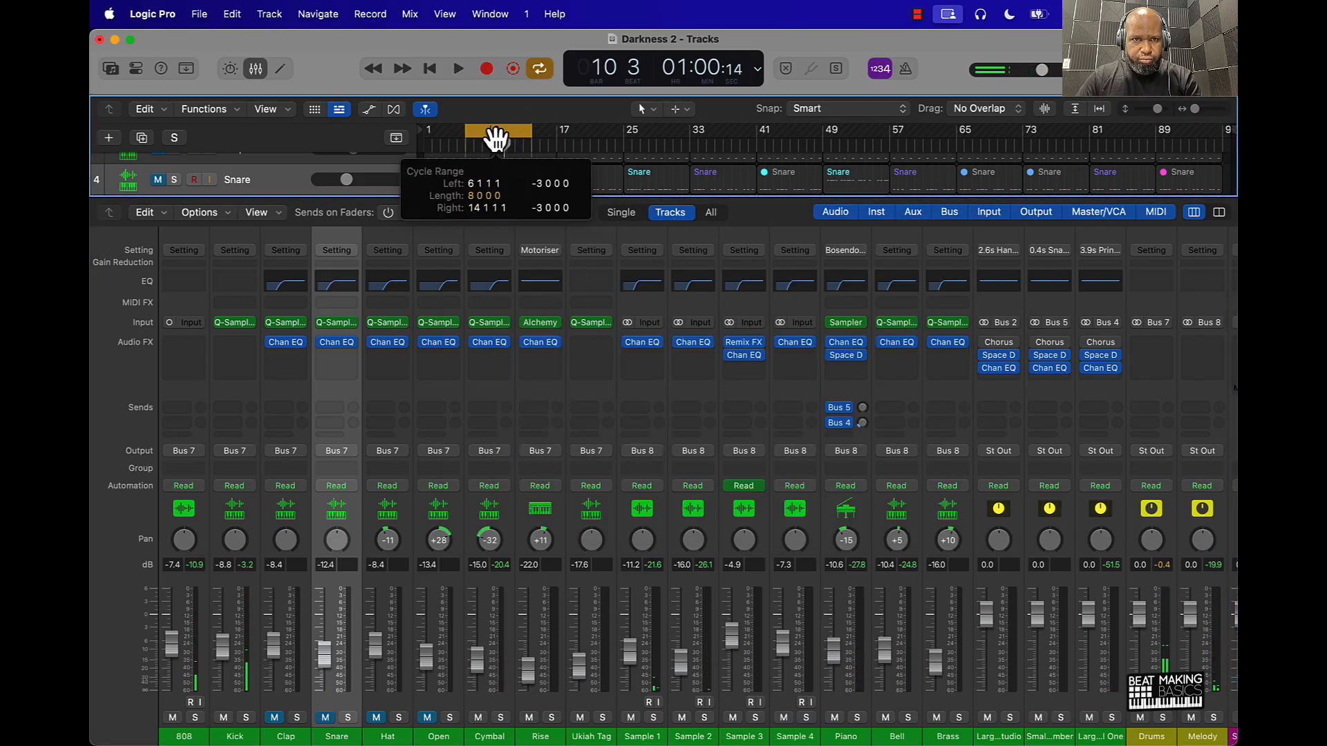
key(space)
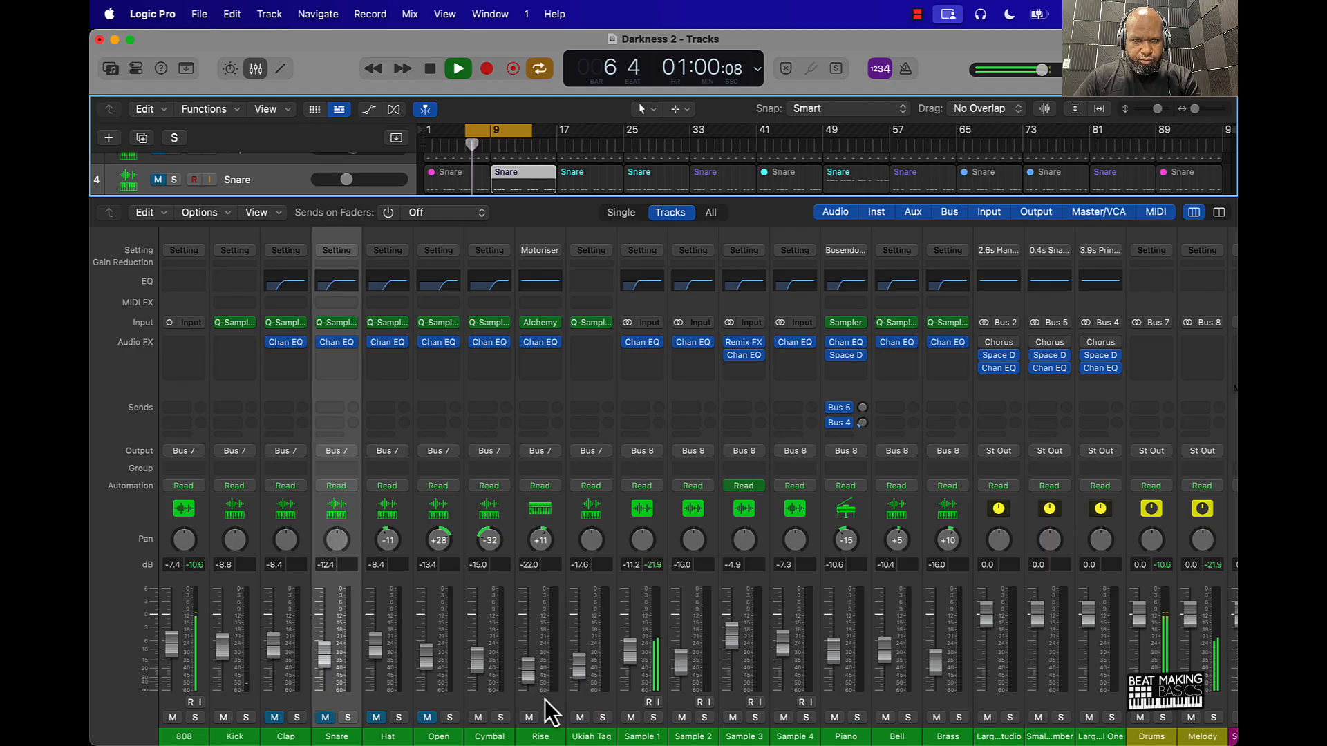
Add a low cut at about 238 Hz in Rise's Channel EQ during playback, and close the EQ
click(536, 282)
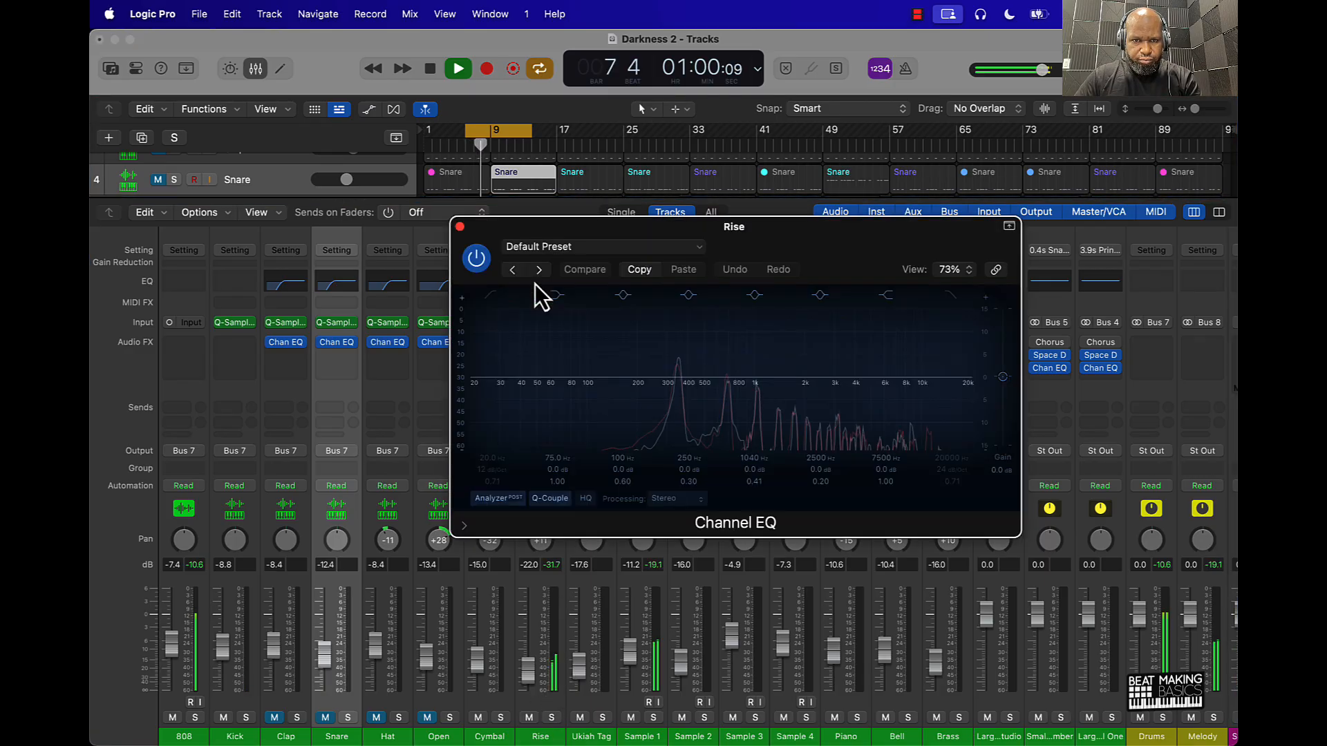
click(490, 296)
key(space)
drag(491, 458, 491, 394)
key(space)
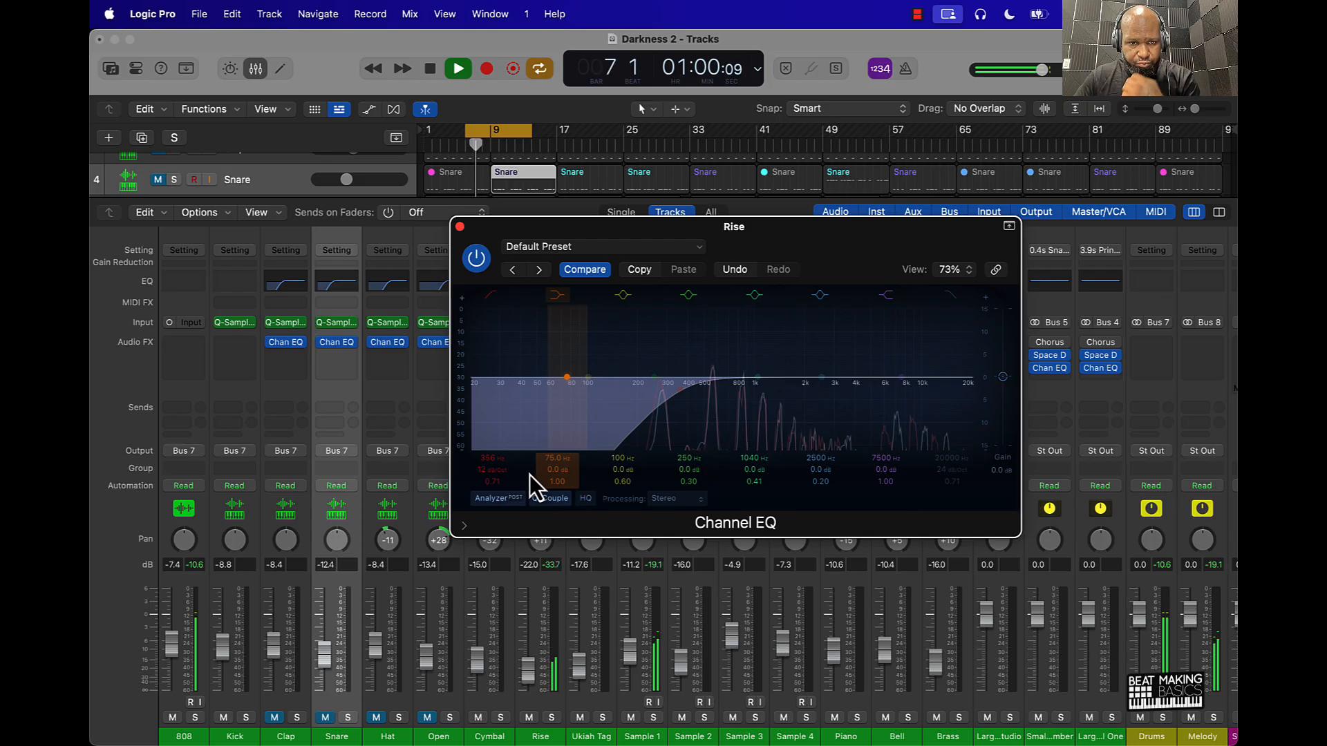
drag(490, 459, 489, 468)
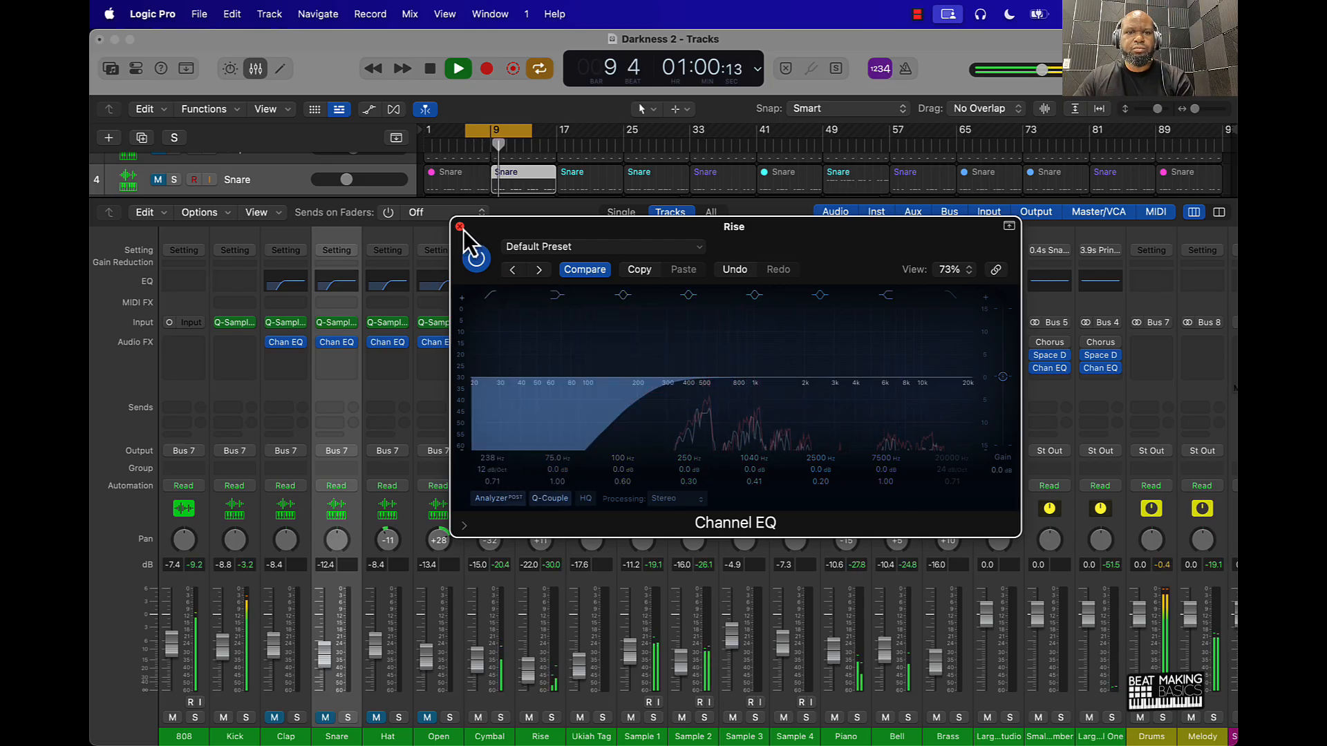
click(460, 227)
Stop playback, turn off the cycle range, and briefly hide the mixer to view the whole arrangement
key(space)
click(499, 130)
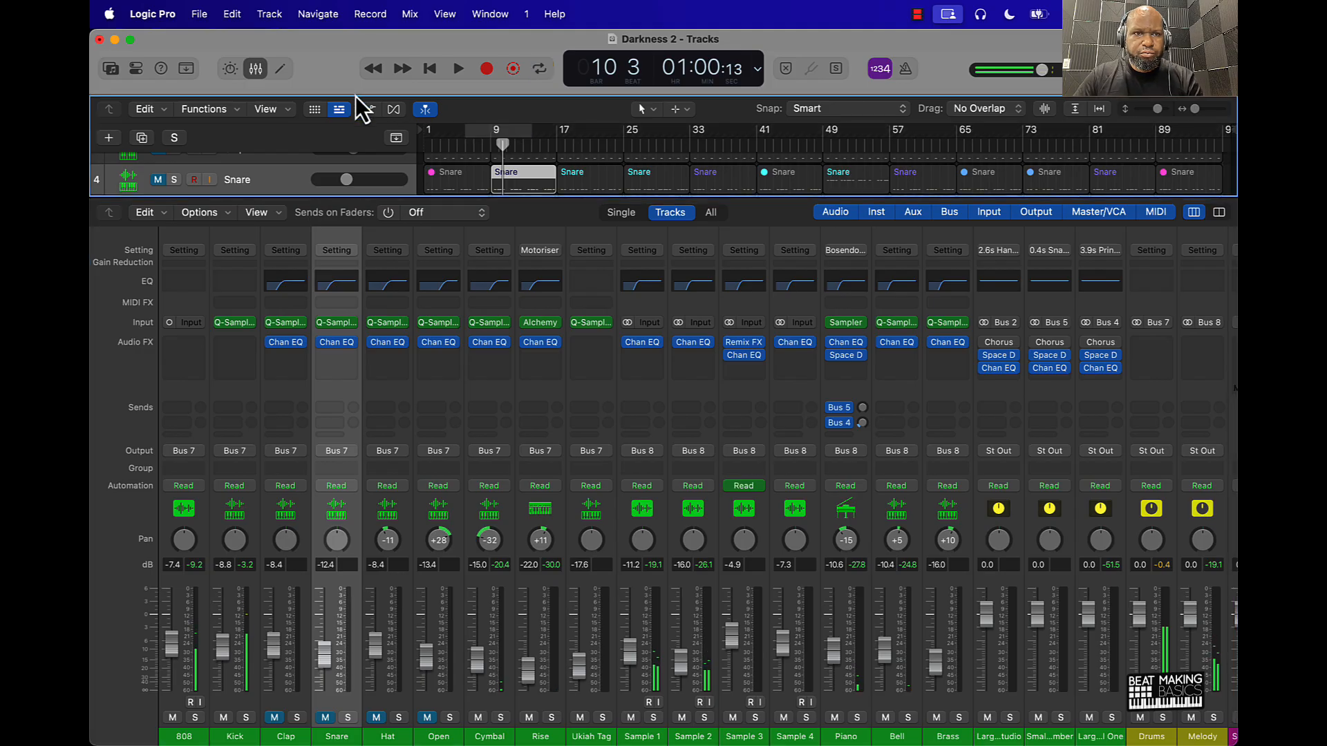
click(254, 67)
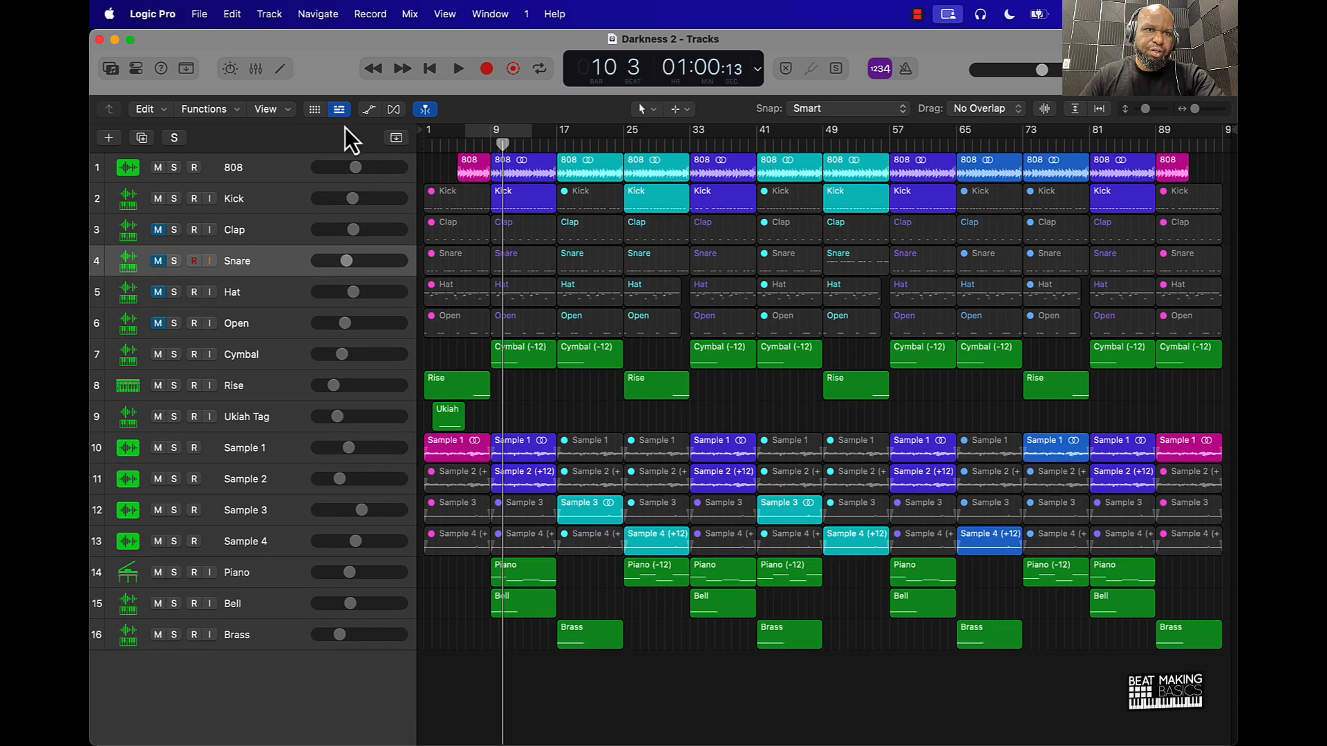
click(255, 68)
Select the Drums and Melody buses together and lower both faders to -3.6 dB
scroll(1175, 586, right, 3)
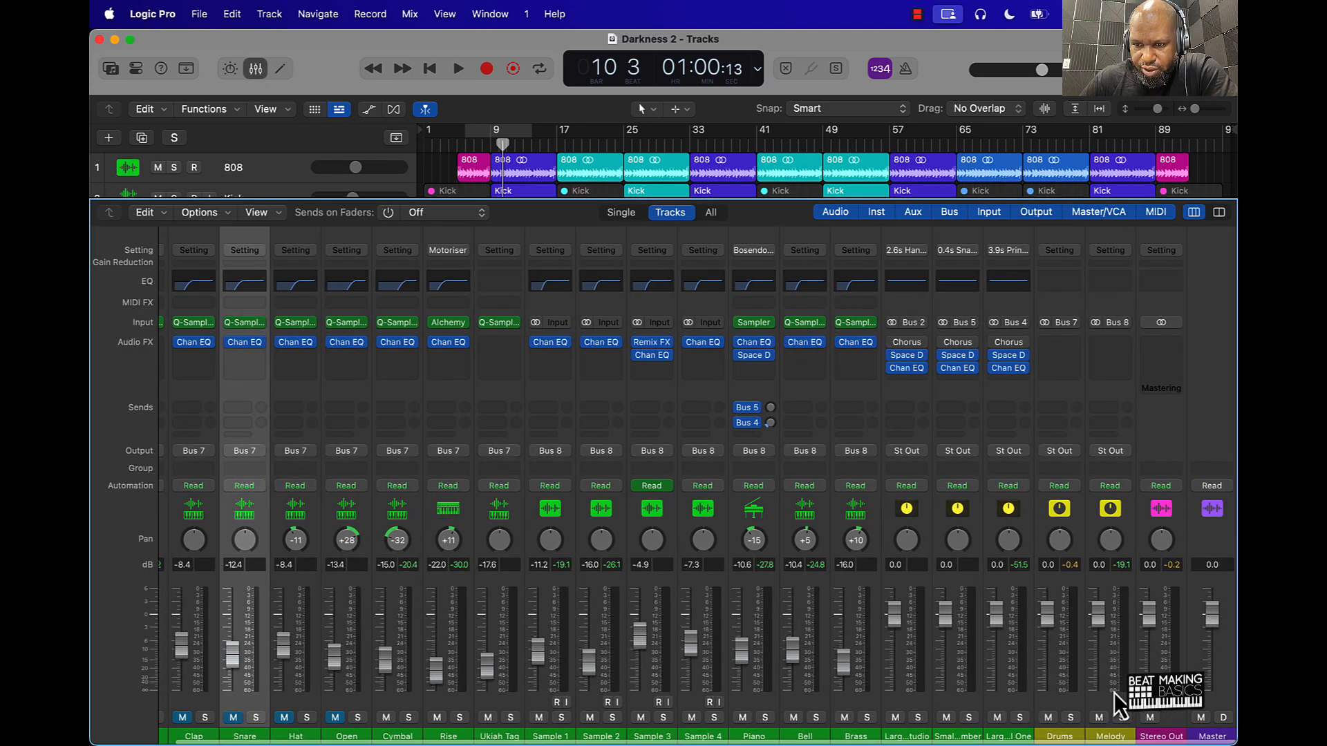
drag(1114, 693, 1051, 706)
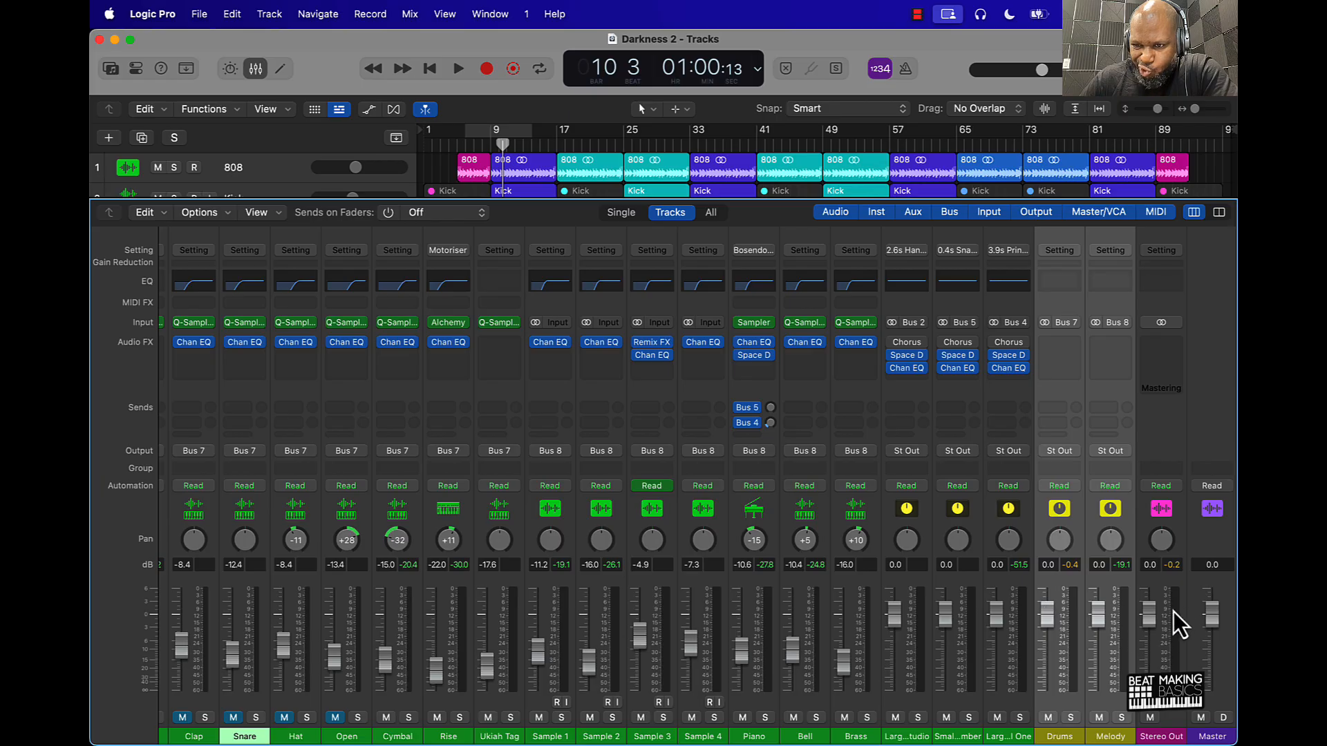
drag(1047, 621, 1047, 634)
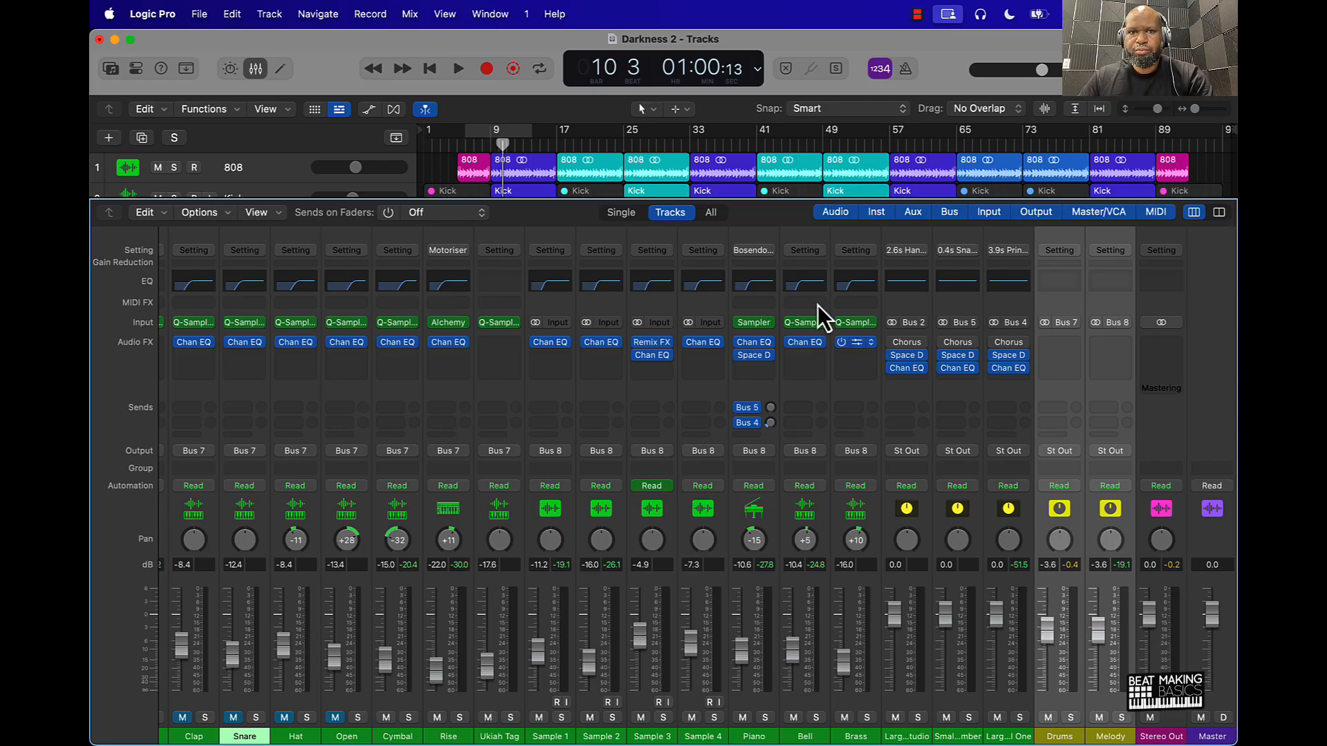
Turn the cycle range back on, move it to bars 9 to 17, and start playback
click(490, 131)
drag(490, 131, 512, 131)
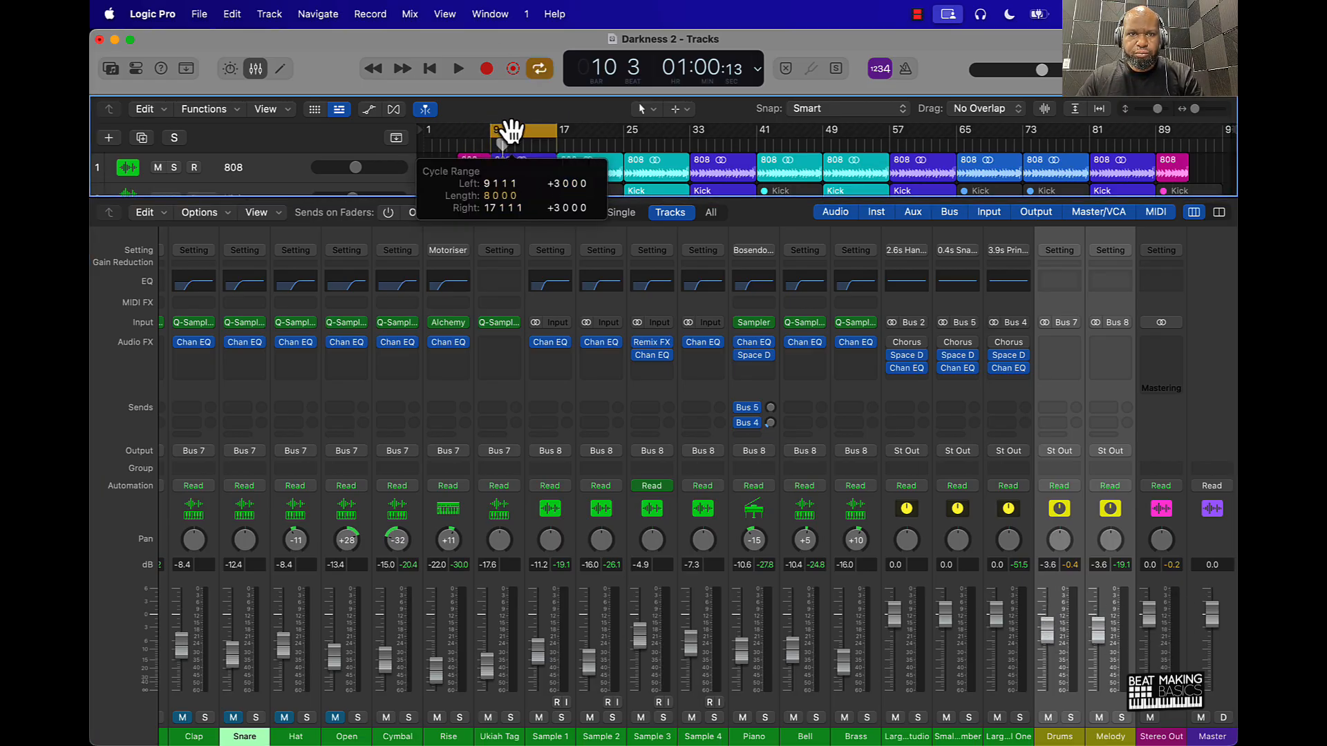
key(space)
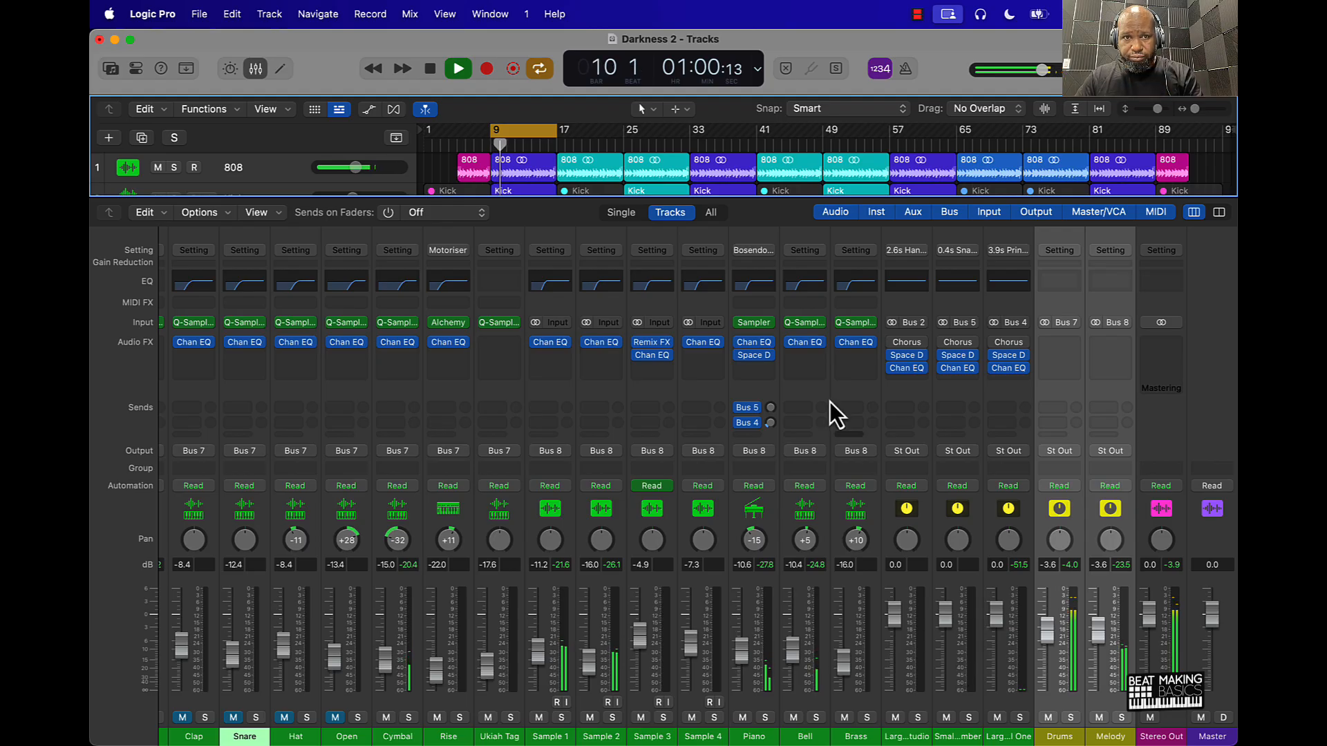
Unmute the Clap, Snare, Hat and Open channels during playback
scroll(401, 683, left, 3)
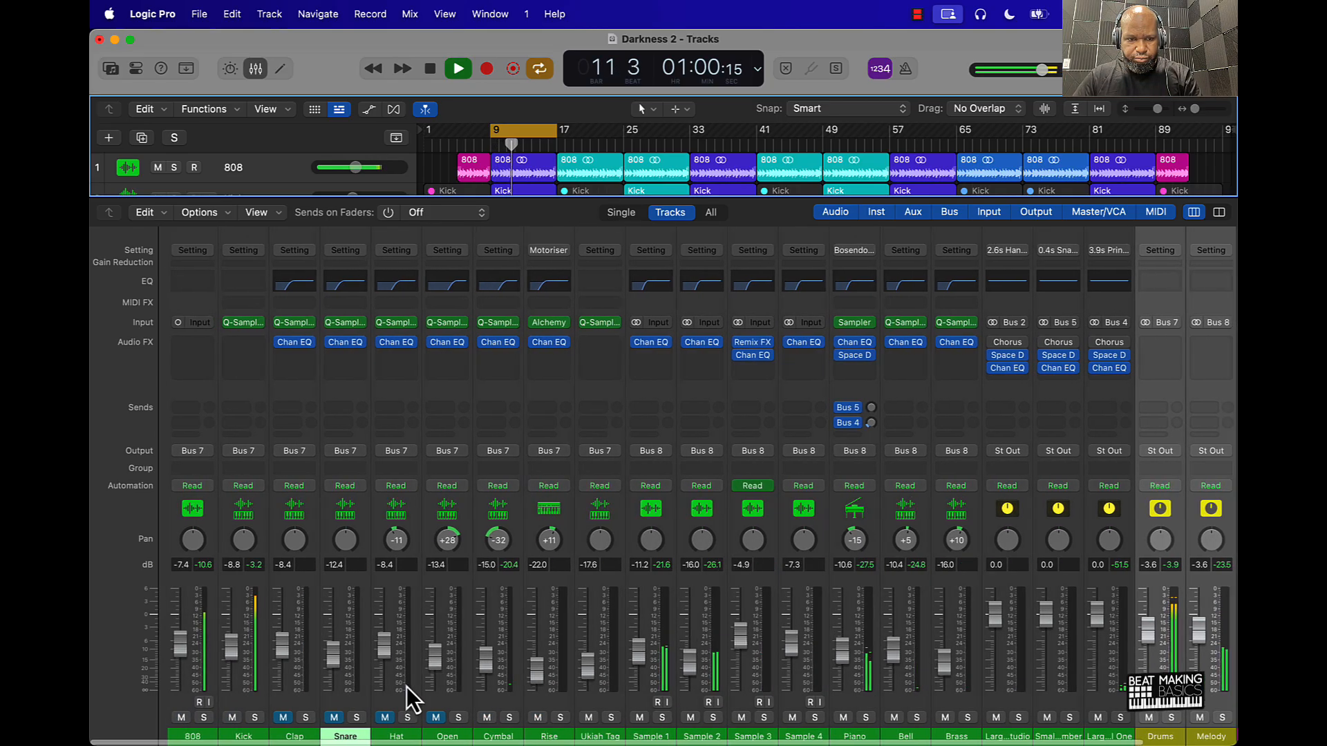
click(277, 718)
click(324, 718)
click(376, 717)
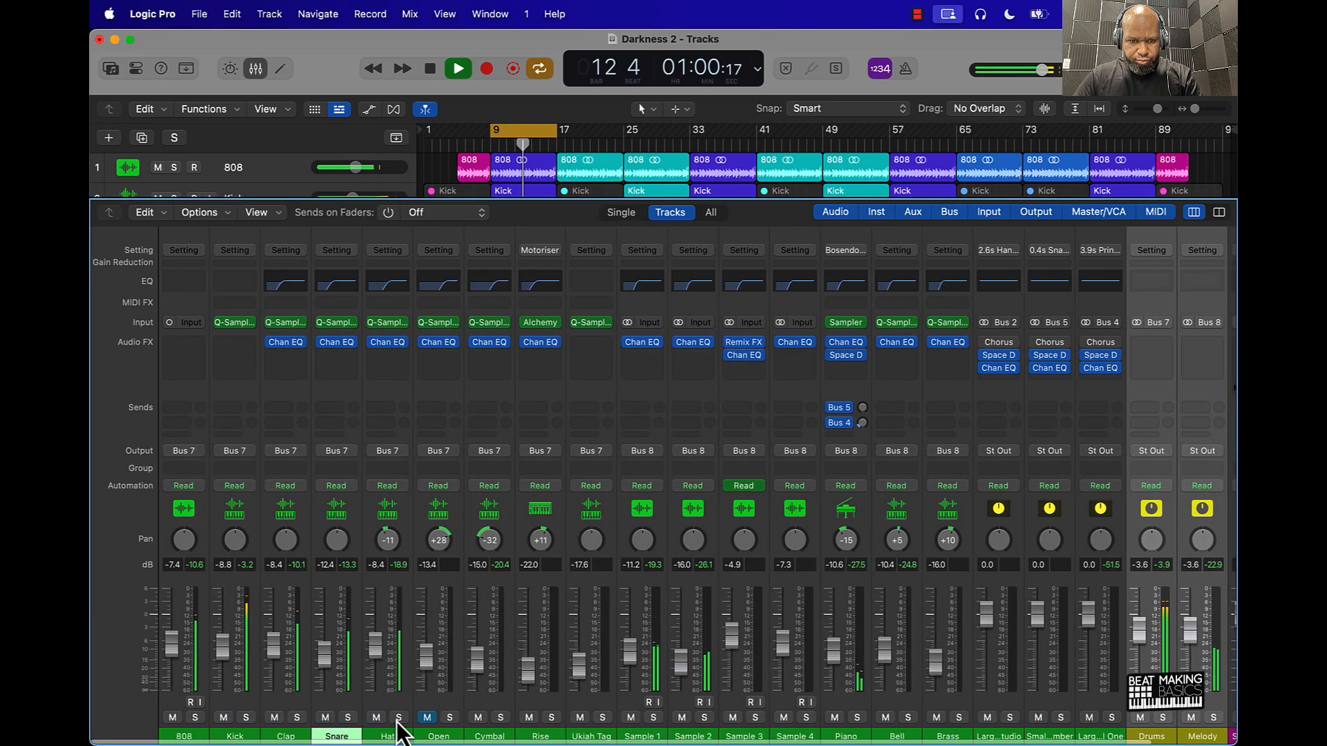
click(427, 717)
Lower the Drums and Melody bus faders together to -5.3 dB while listening, and stop playback
scroll(1018, 616, right, 3)
scroll(1018, 616, left, 2)
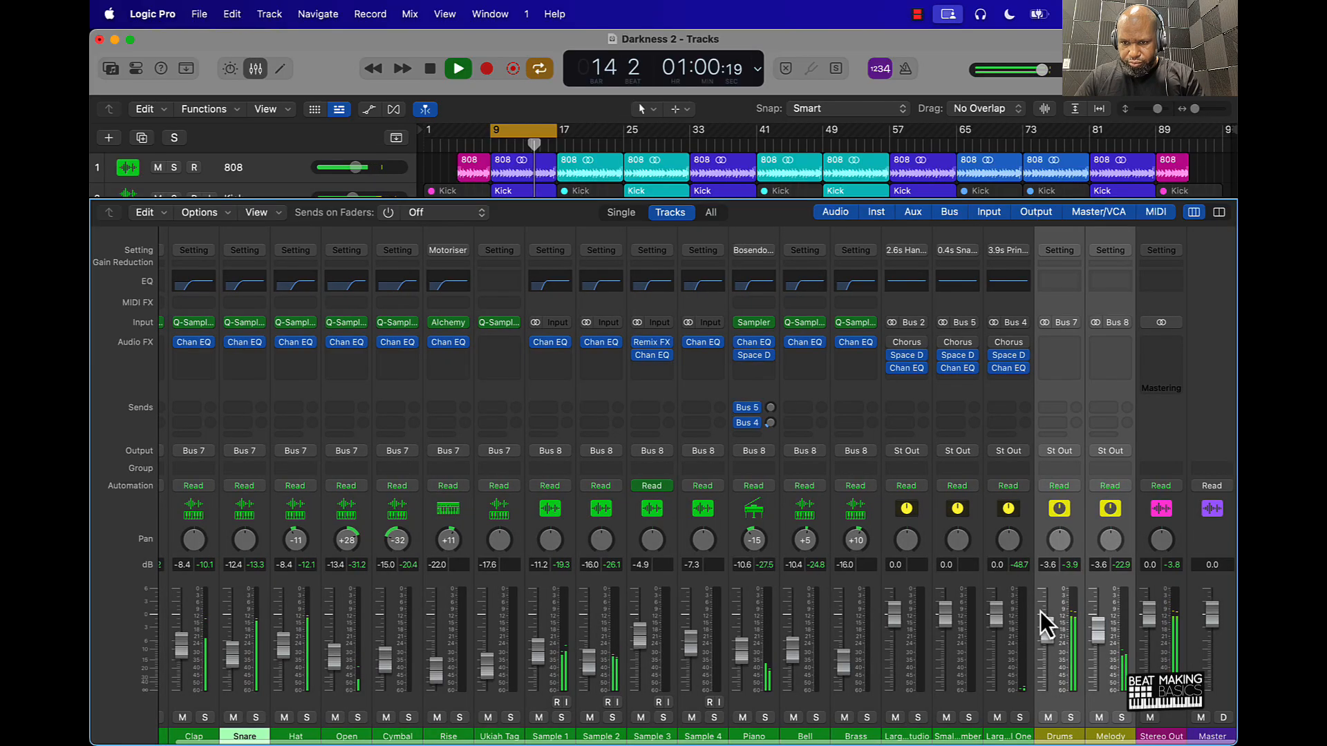
drag(1054, 635, 1055, 639)
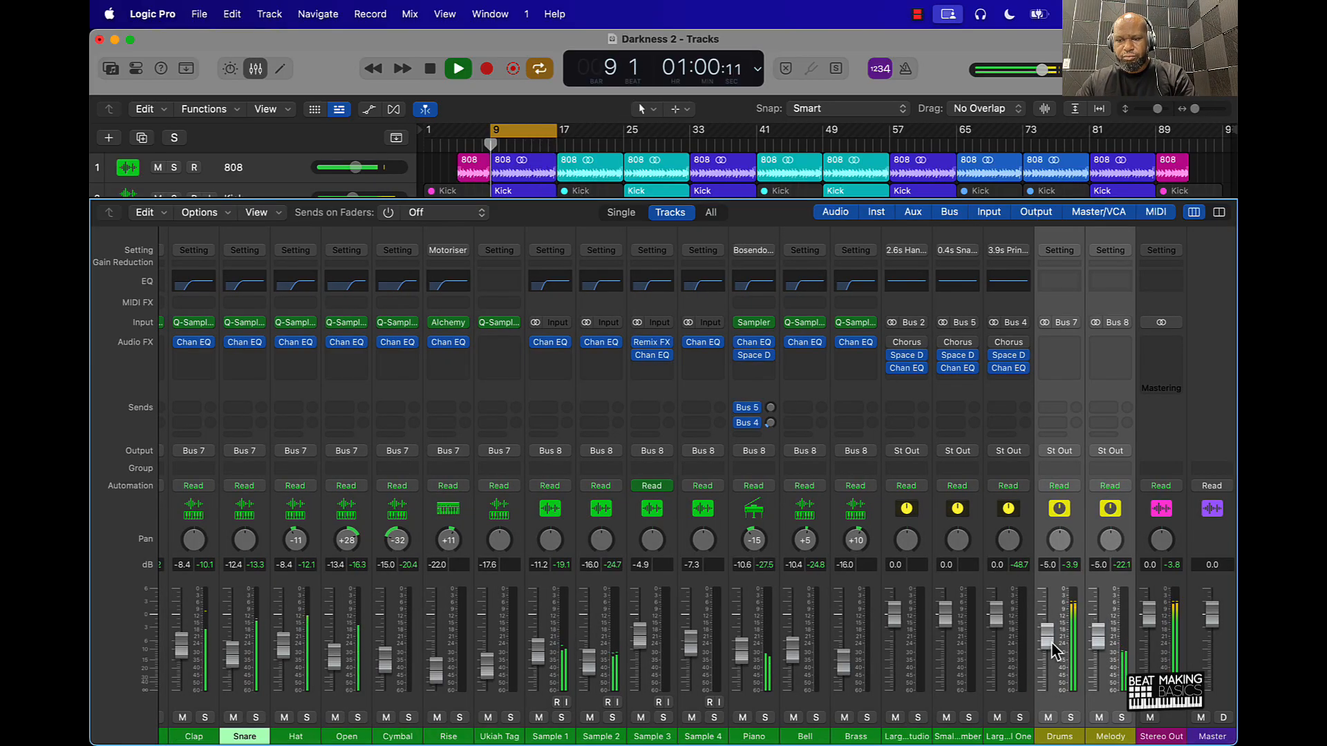
drag(1051, 641, 1051, 657)
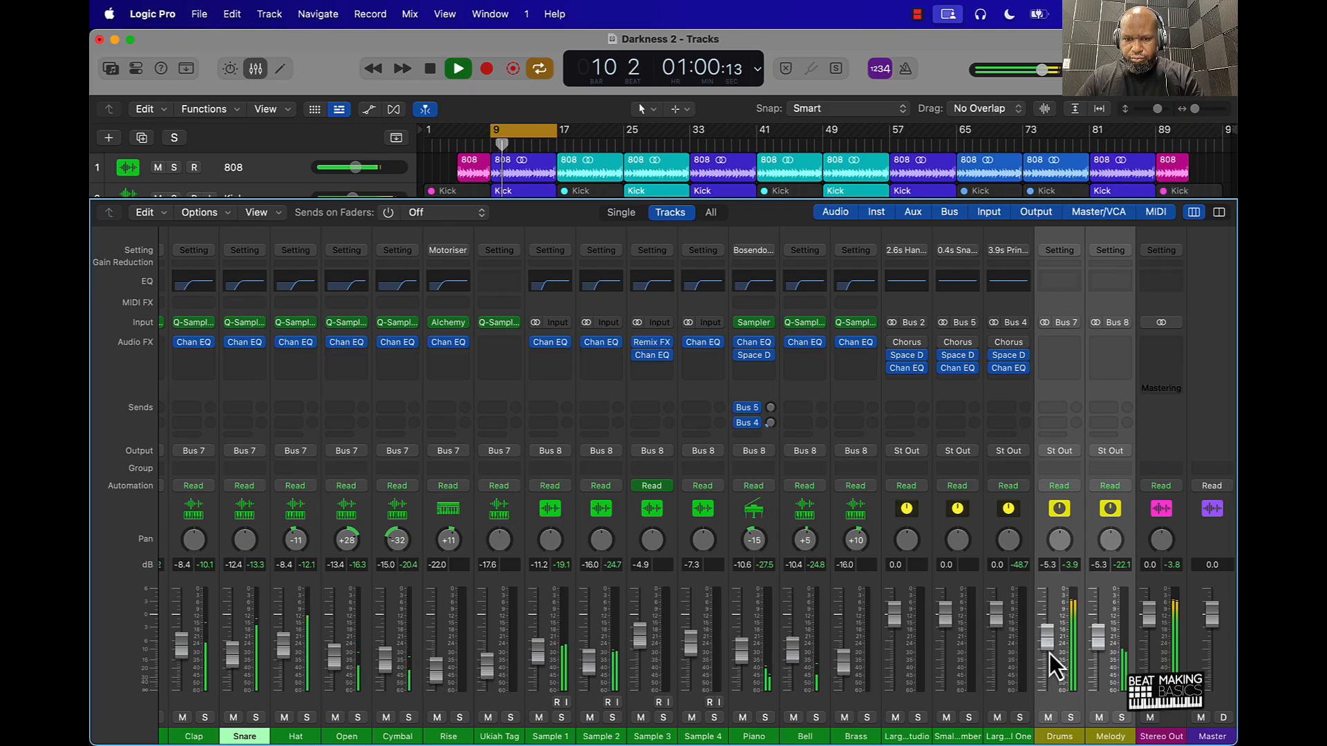
key(space)
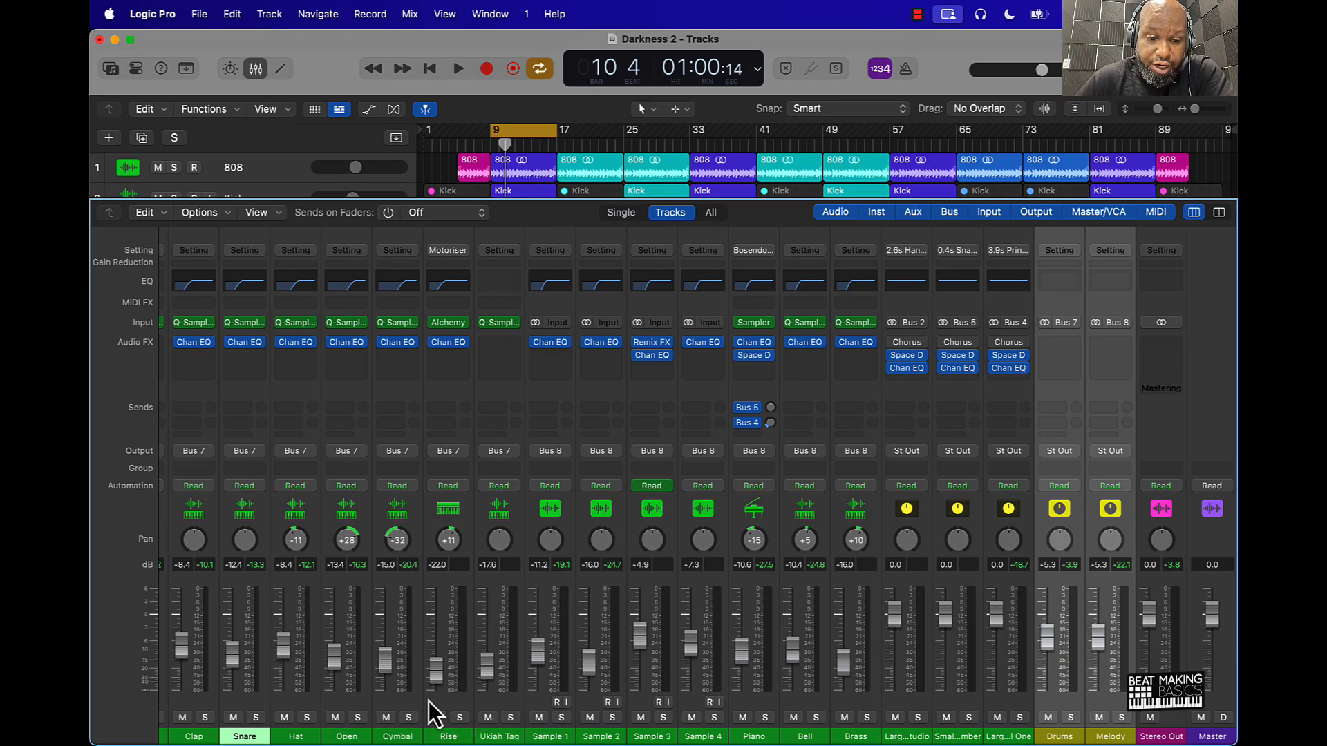
Select the Clap, Snare, Hat, Open and Cymbal channels together and add a send to Bus 9
drag(413, 702, 201, 717)
scroll(376, 452, left, 3)
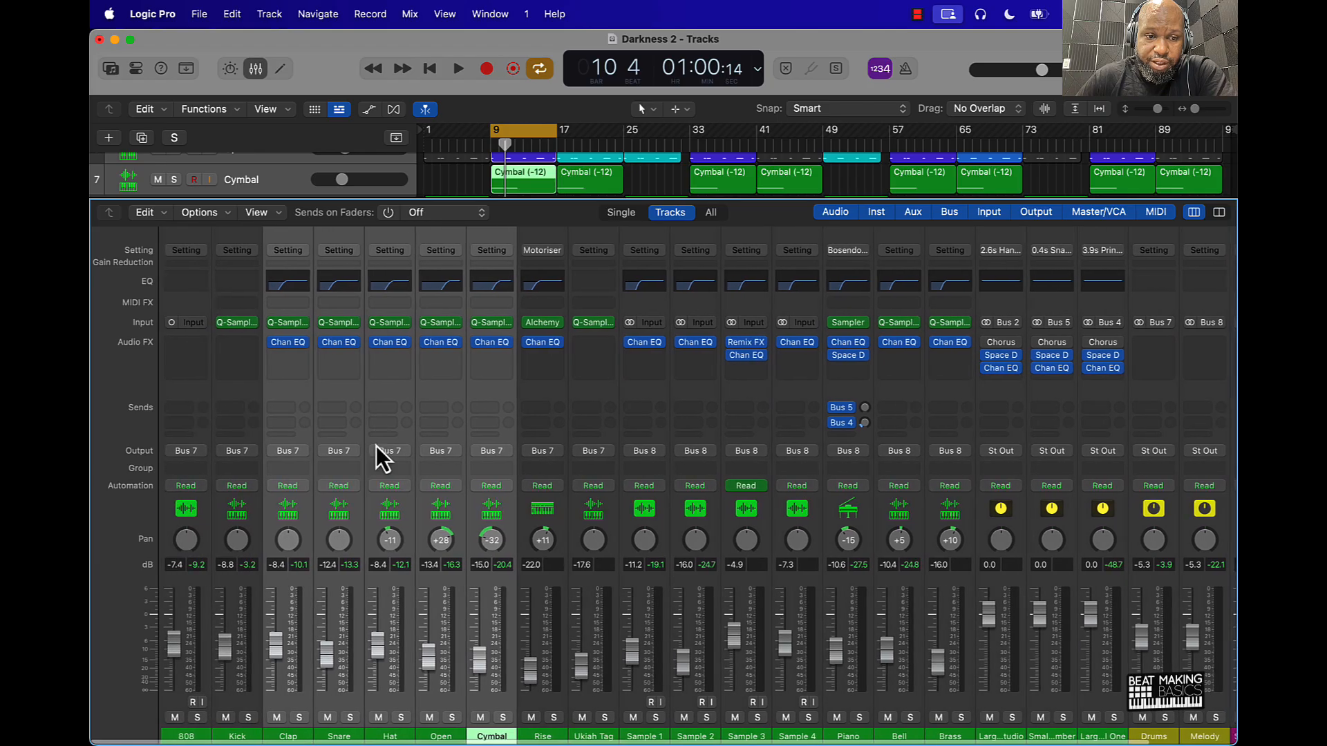
click(279, 409)
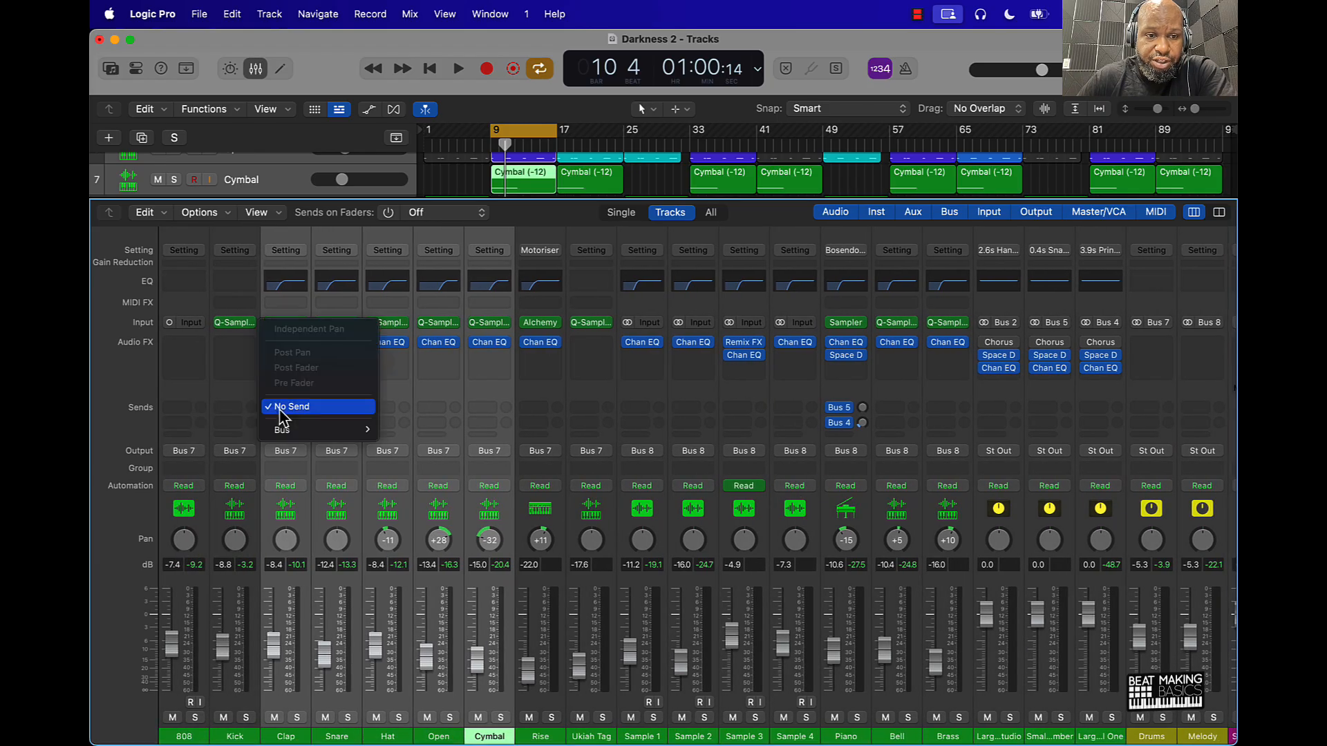
mouse_move(301, 429)
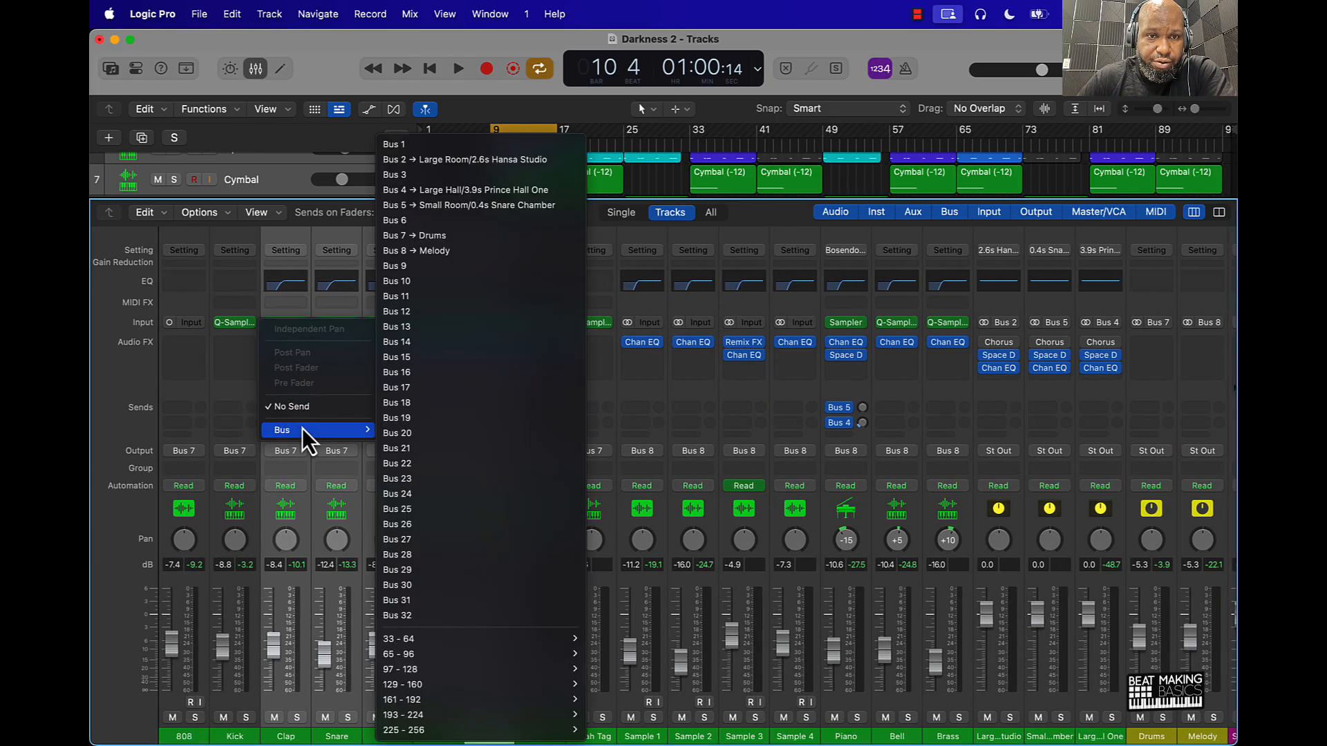
click(430, 266)
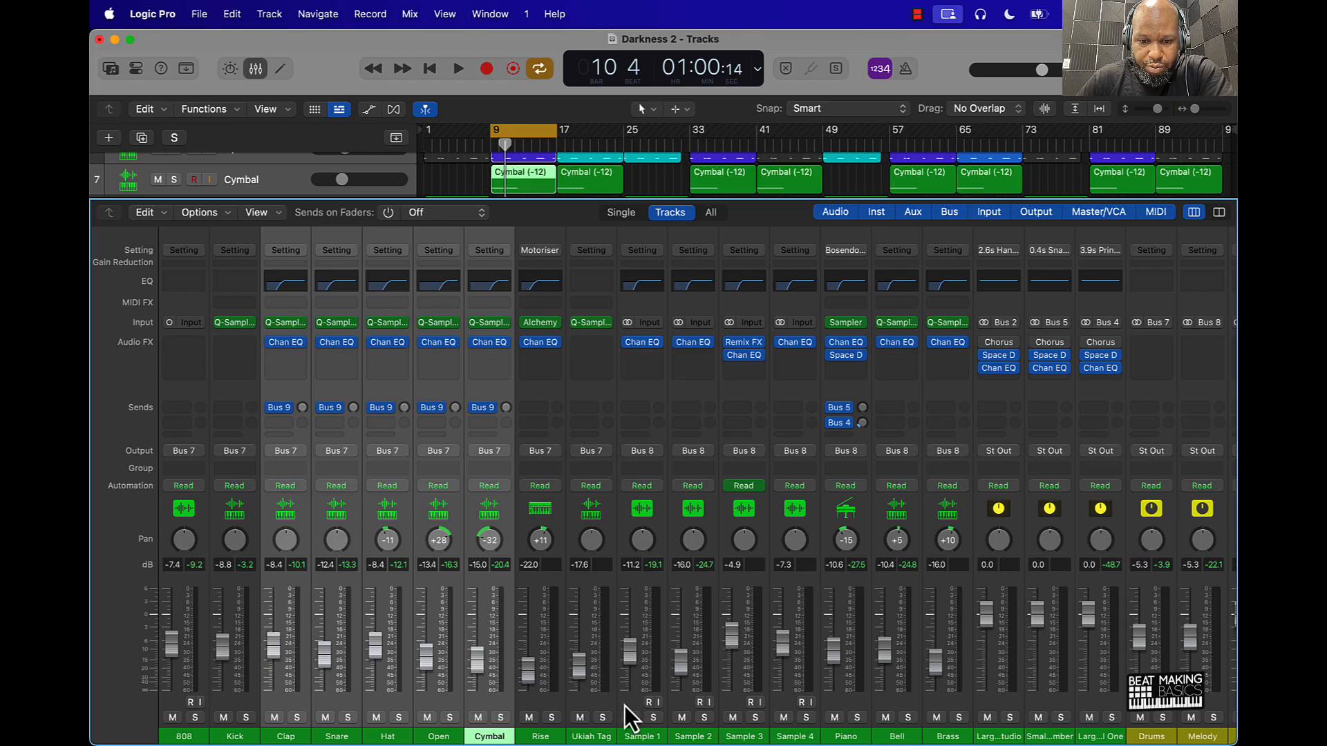
Select the channels from Sample 1 through Brass together and add a send to Bus 10 in a free slot
drag(627, 706, 933, 719)
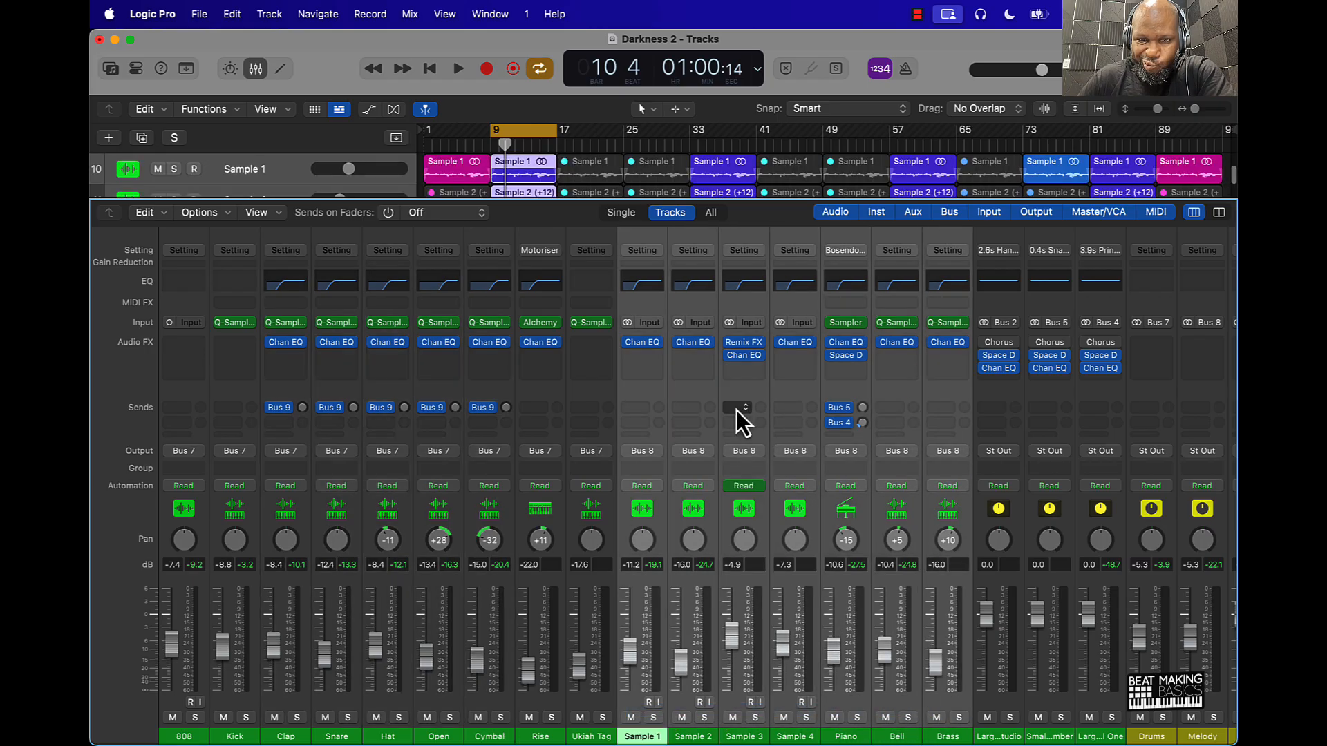
click(644, 436)
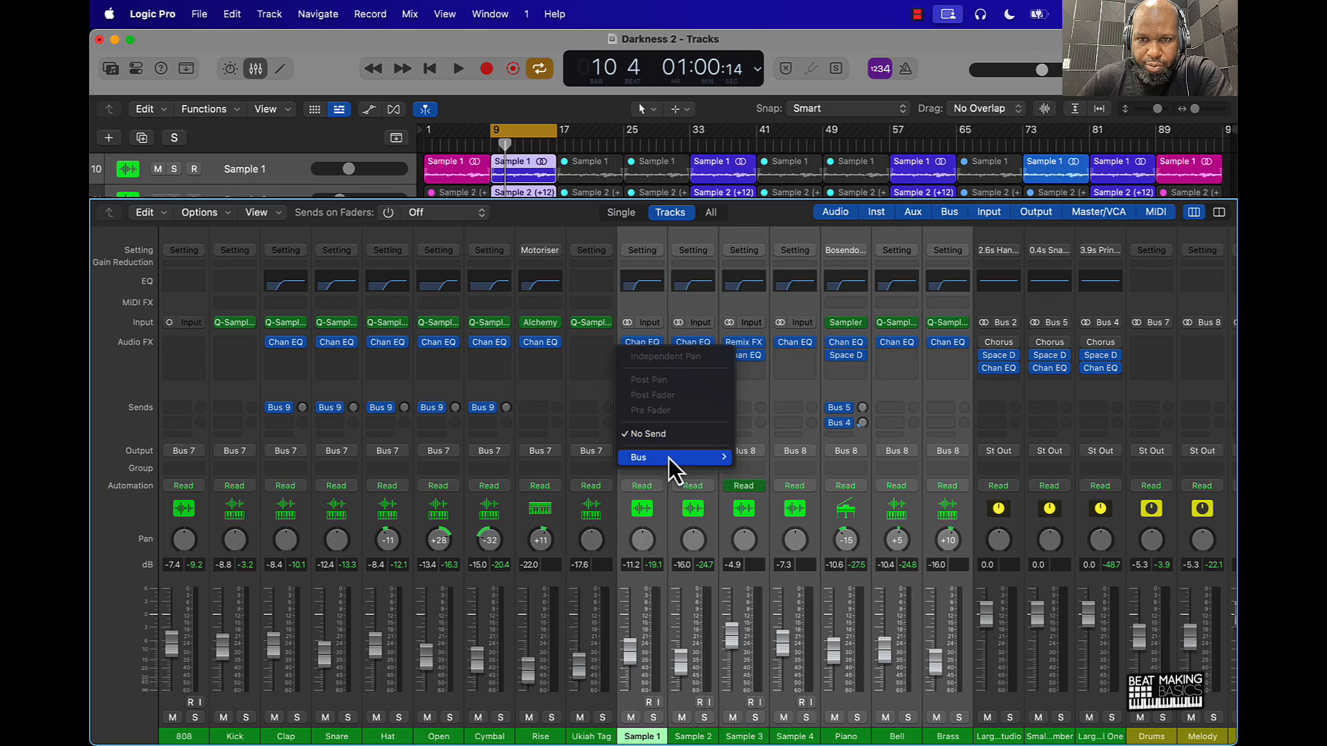
mouse_move(669, 458)
click(799, 281)
Rename the Bus 9 aux channel as Reverb 1 and the Bus 10 aux channel as Reverb 2
scroll(1003, 578, right, 3)
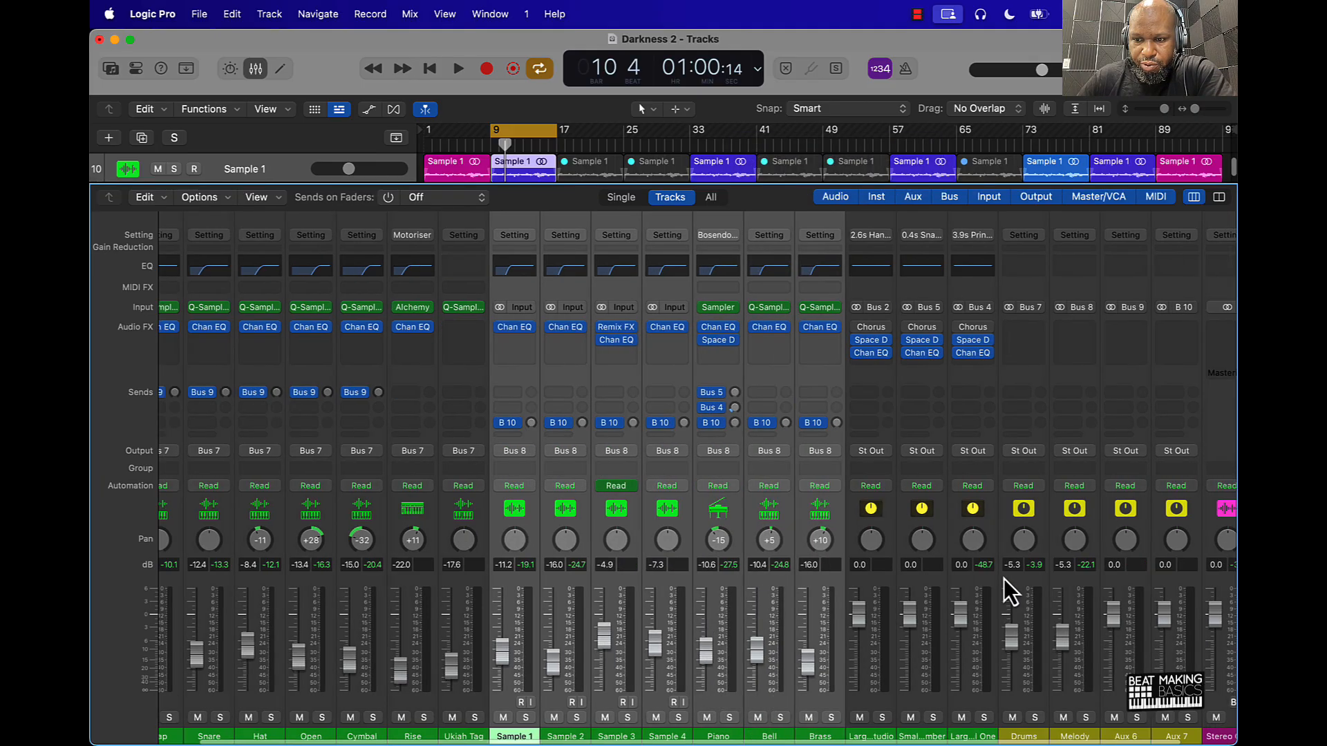
double_click(1064, 737)
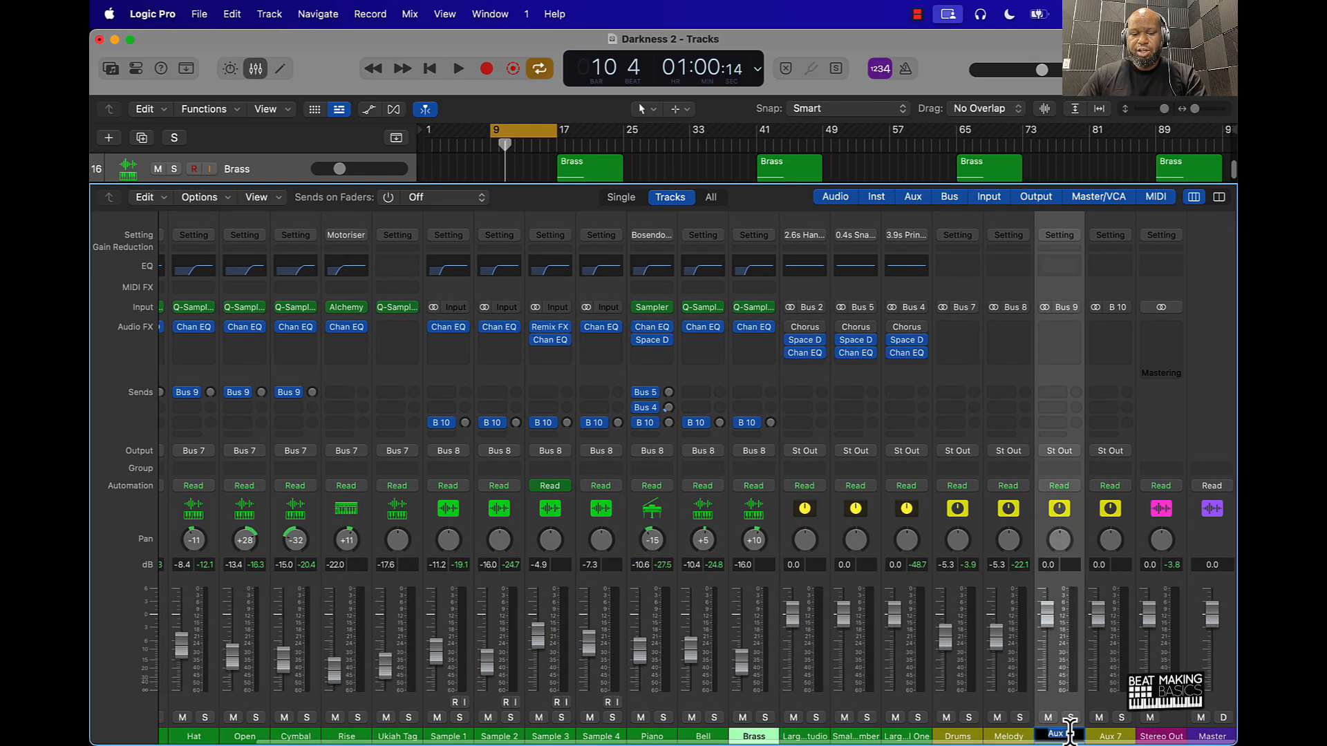
text(Reverb)
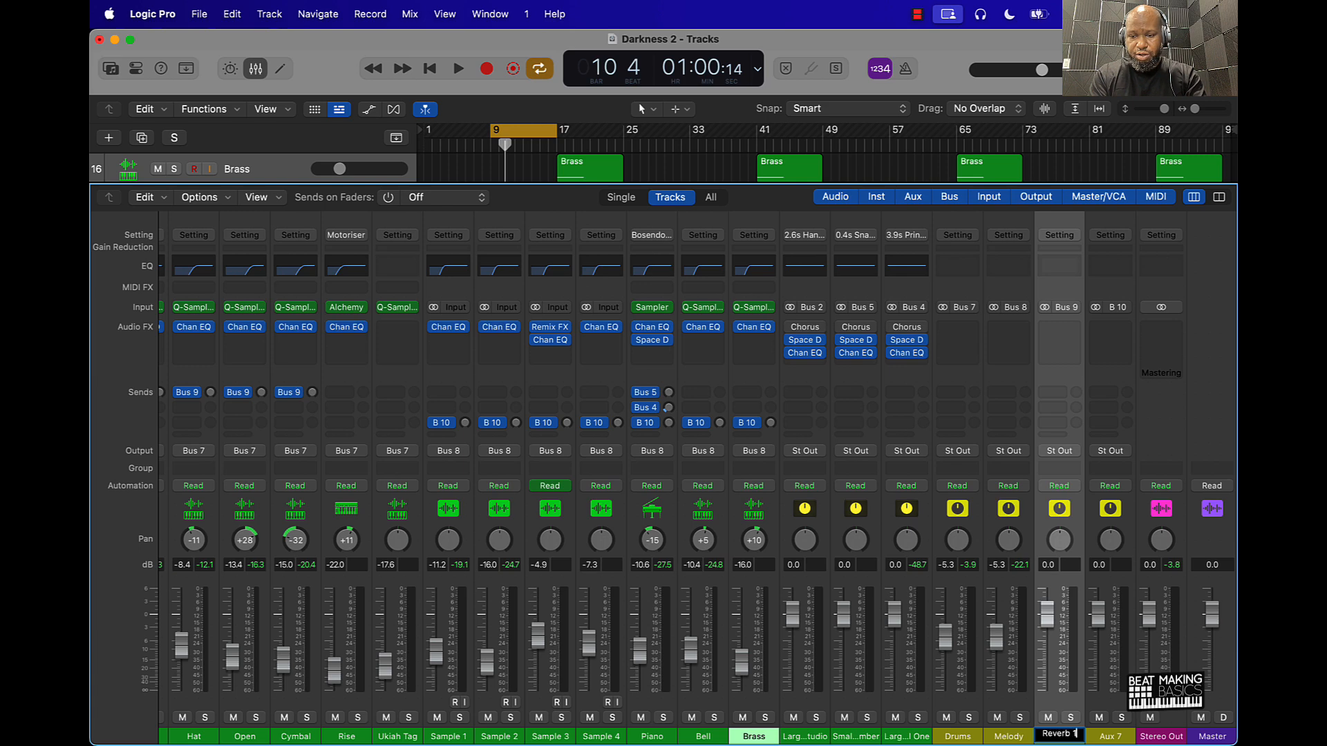
text( 1)
key(Tab)
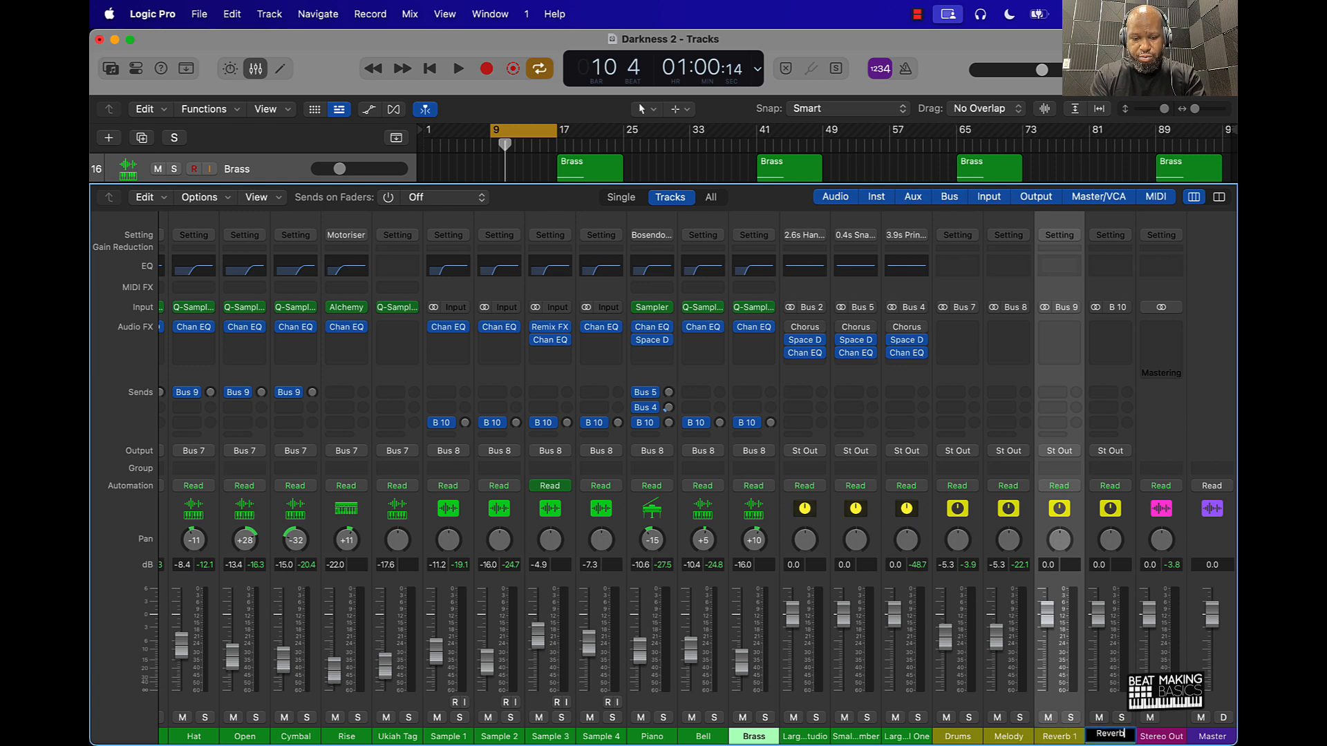
text(Reverb 2)
key(Return)
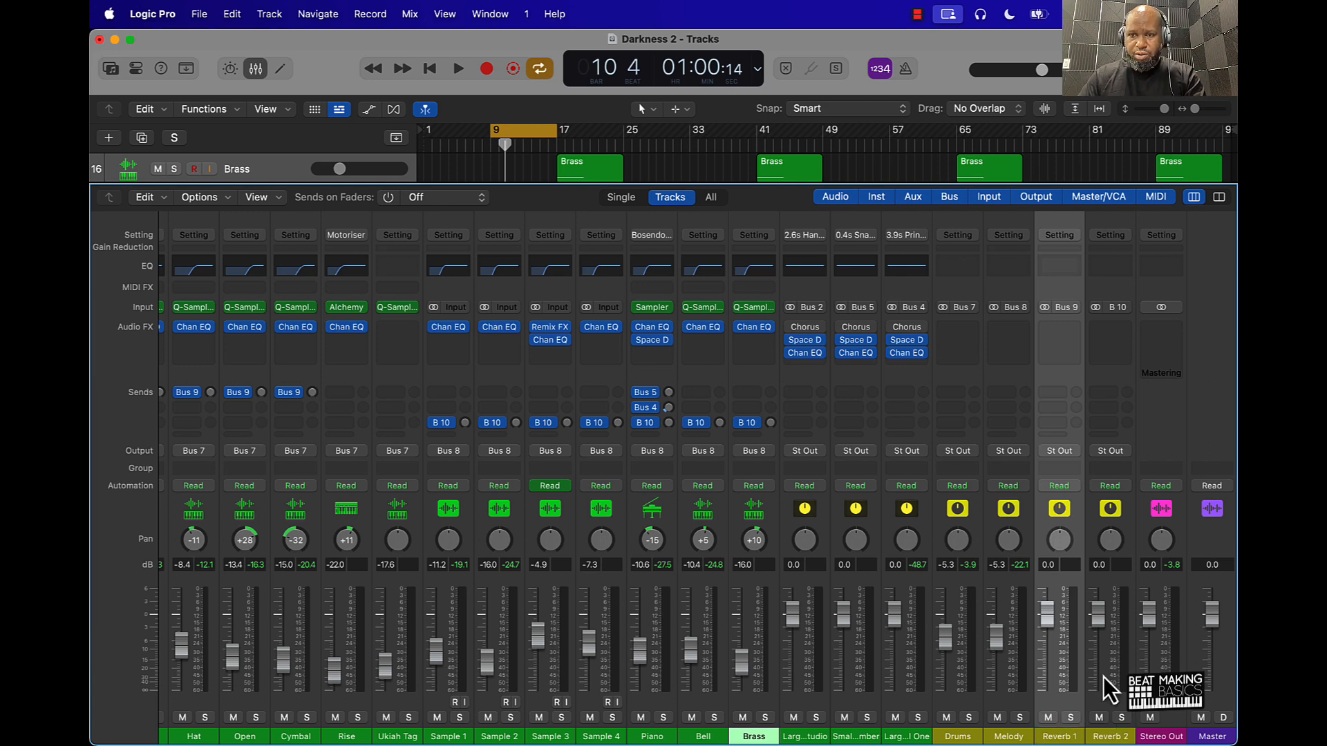
Open the plug-in choices for Reverb 1's first effect slot and show the Audio Units manufacturers
click(1051, 334)
mouse_move(1098, 681)
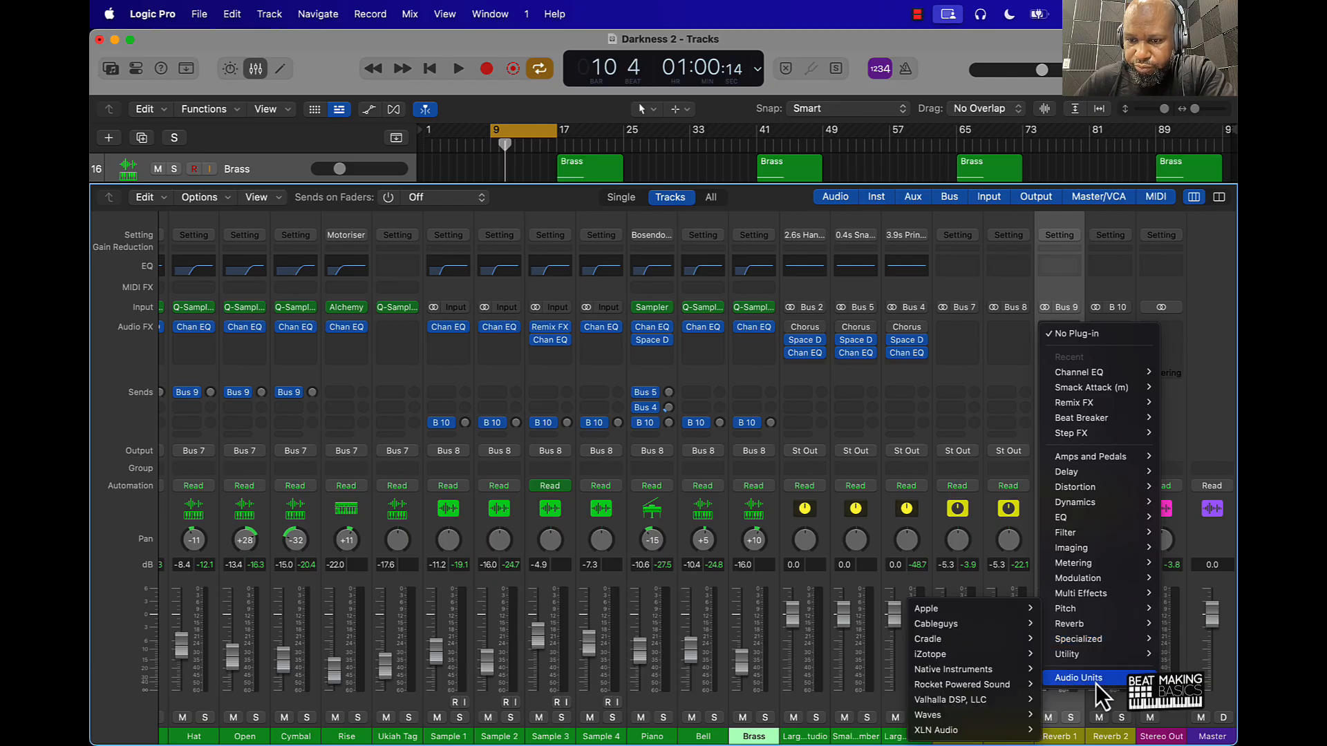
Insert ValhallaRoom on the Reverb 1 channel with predelay 2.0 ms, decay 1.61 s, high cut 8700 Hz and depth 41.7%
mouse_move(988, 700)
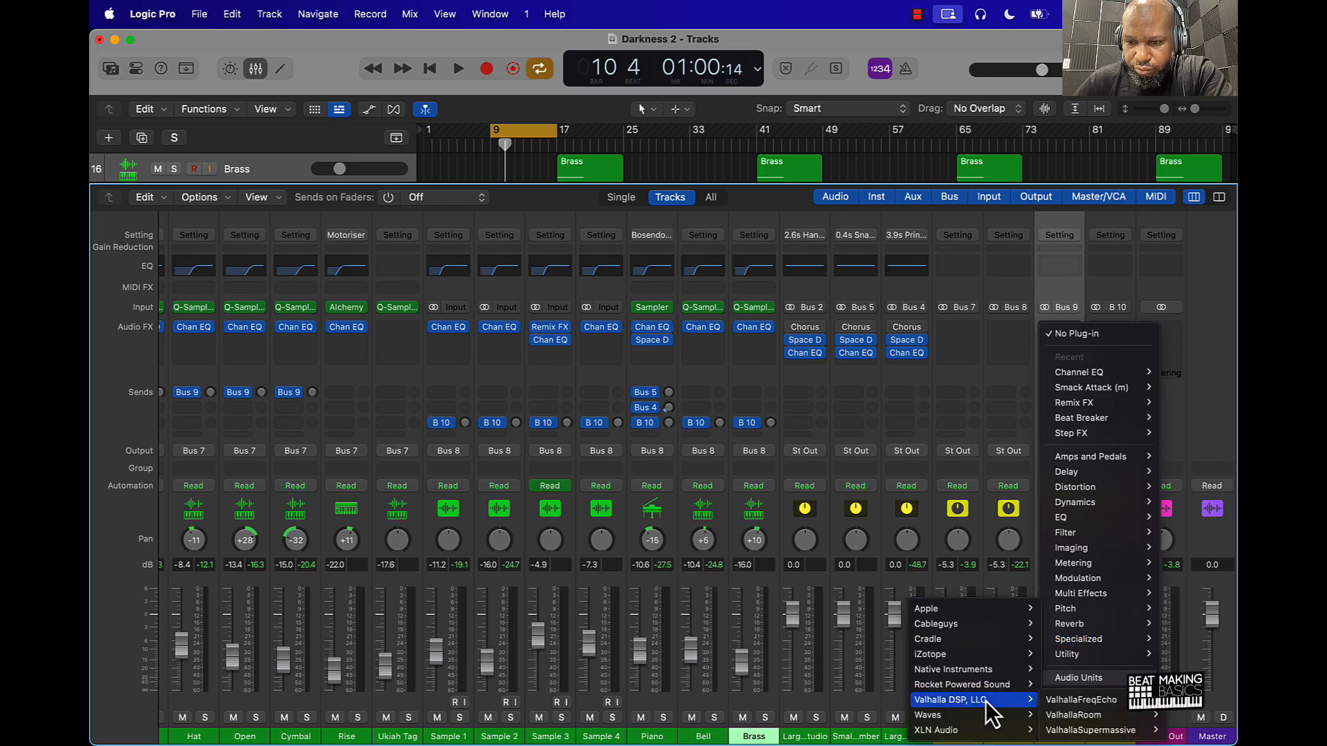
click(1082, 716)
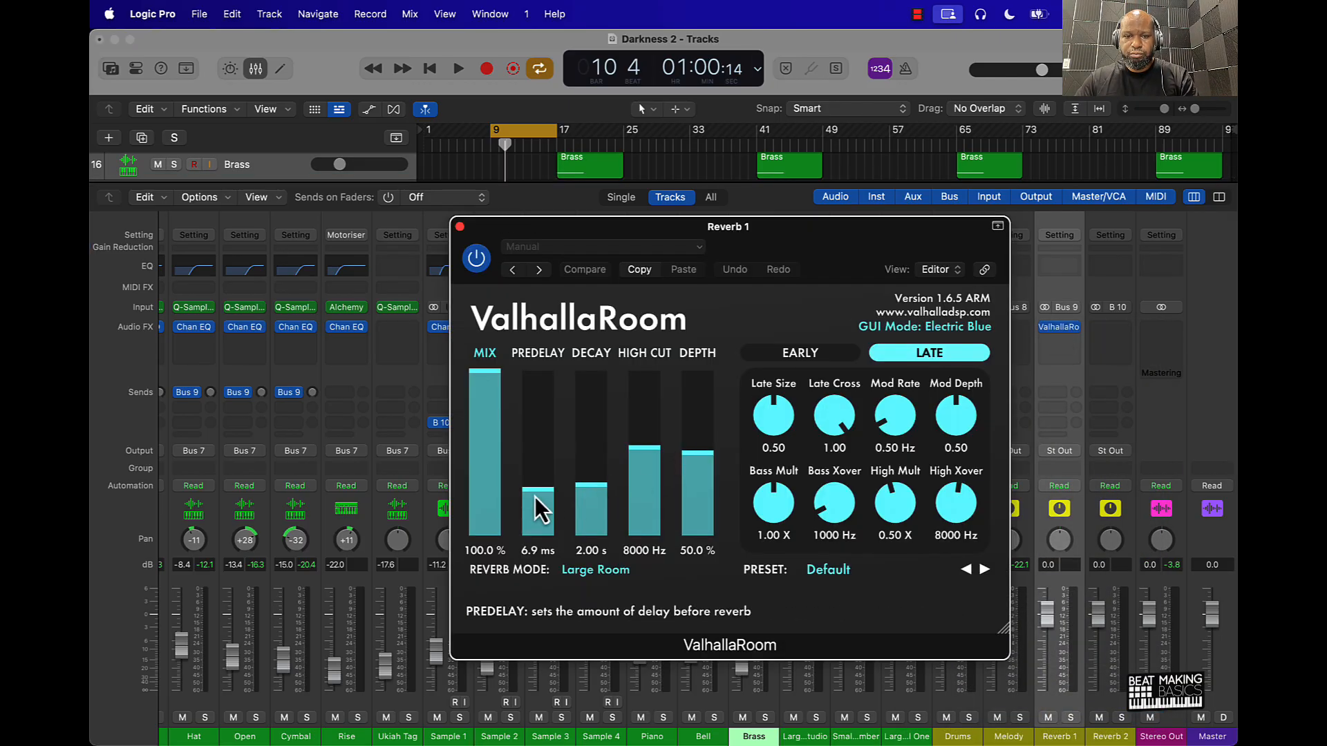
drag(535, 496, 591, 492)
drag(653, 441, 690, 467)
click(459, 226)
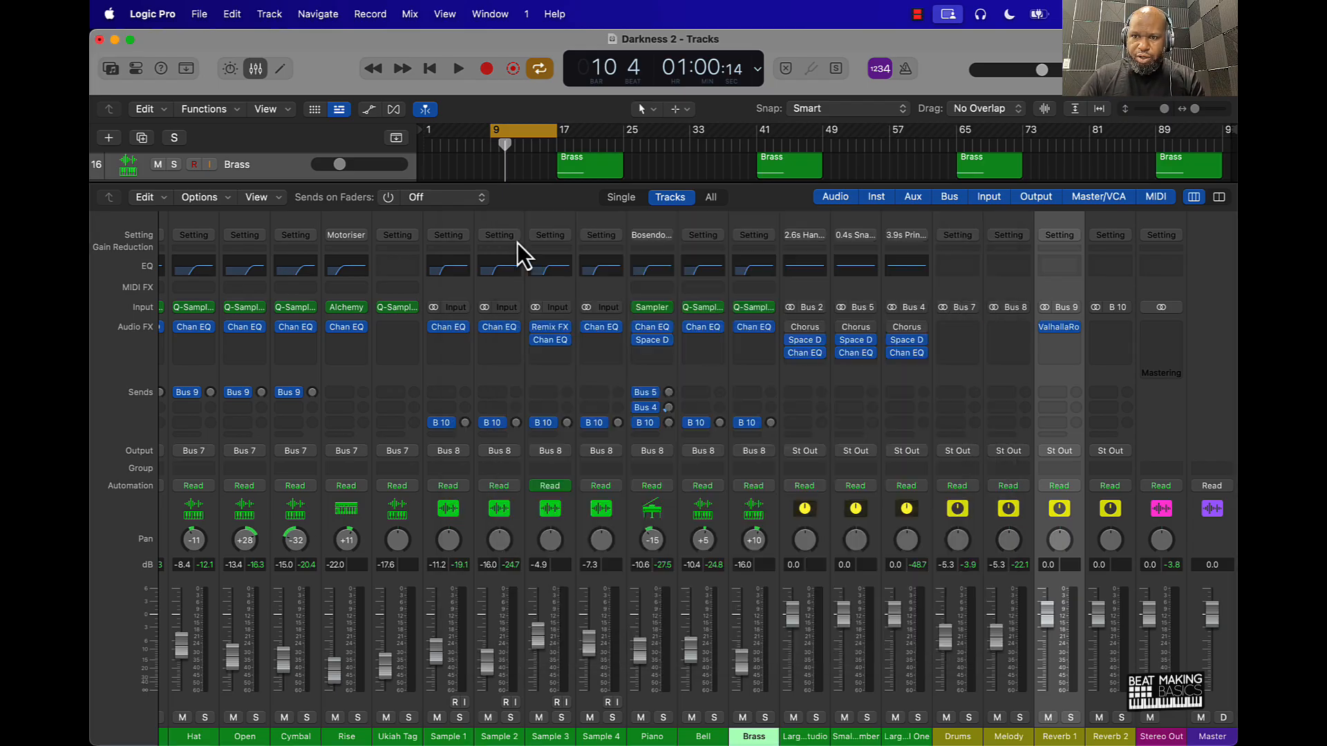
Copy the ValhallaRoom plug-in from Reverb 1 to the Reverb 2 channel and check its settings
drag(1102, 324, 1104, 328)
click(1109, 327)
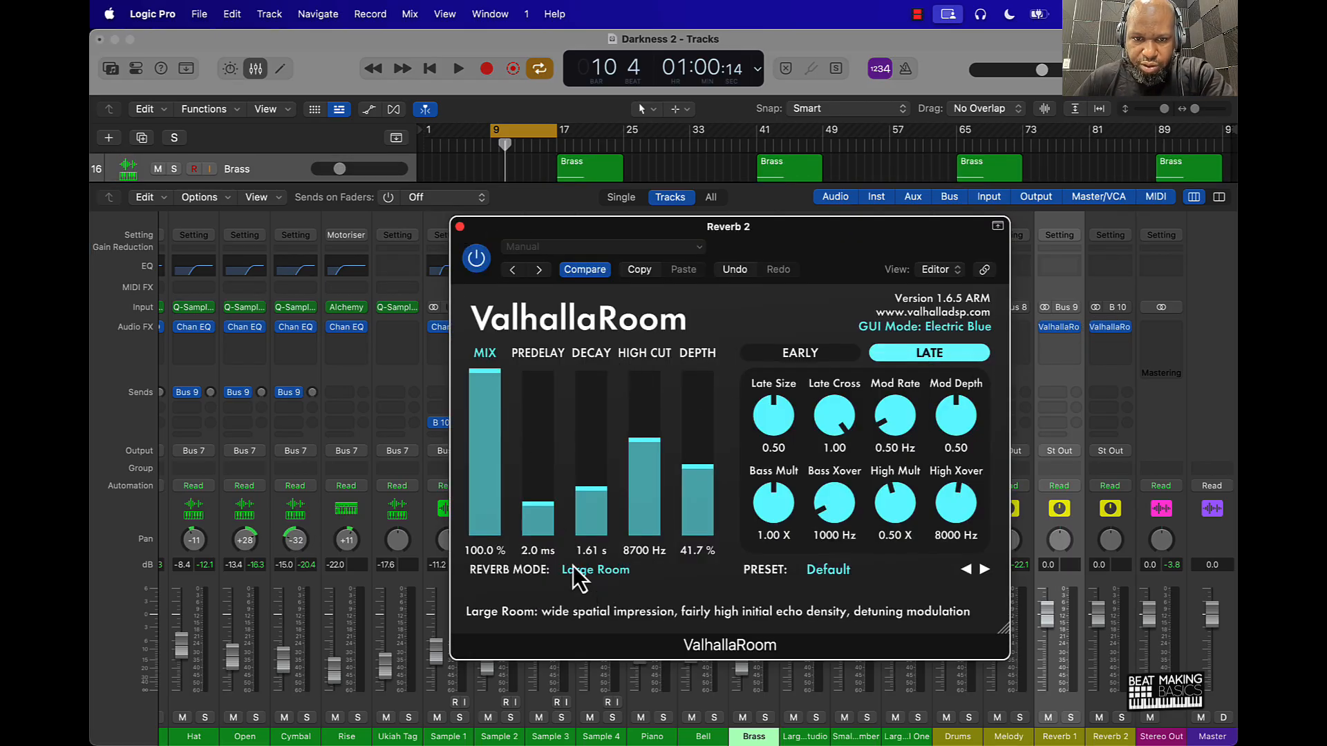
click(460, 226)
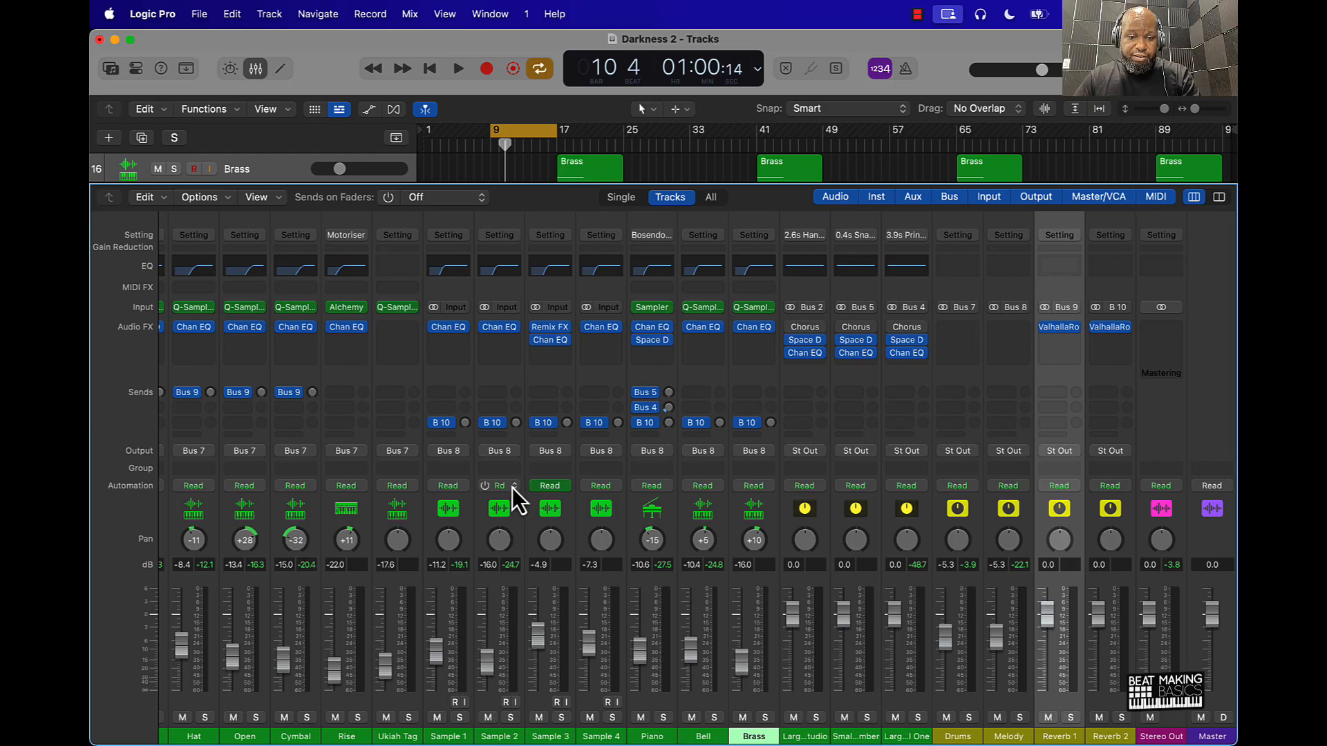
During playback with Sample 2 muted, set Reverb 2's ValhallaRoom decay to 7.19 s, high cut to 9260 Hz and depth to 46.2%
key(space)
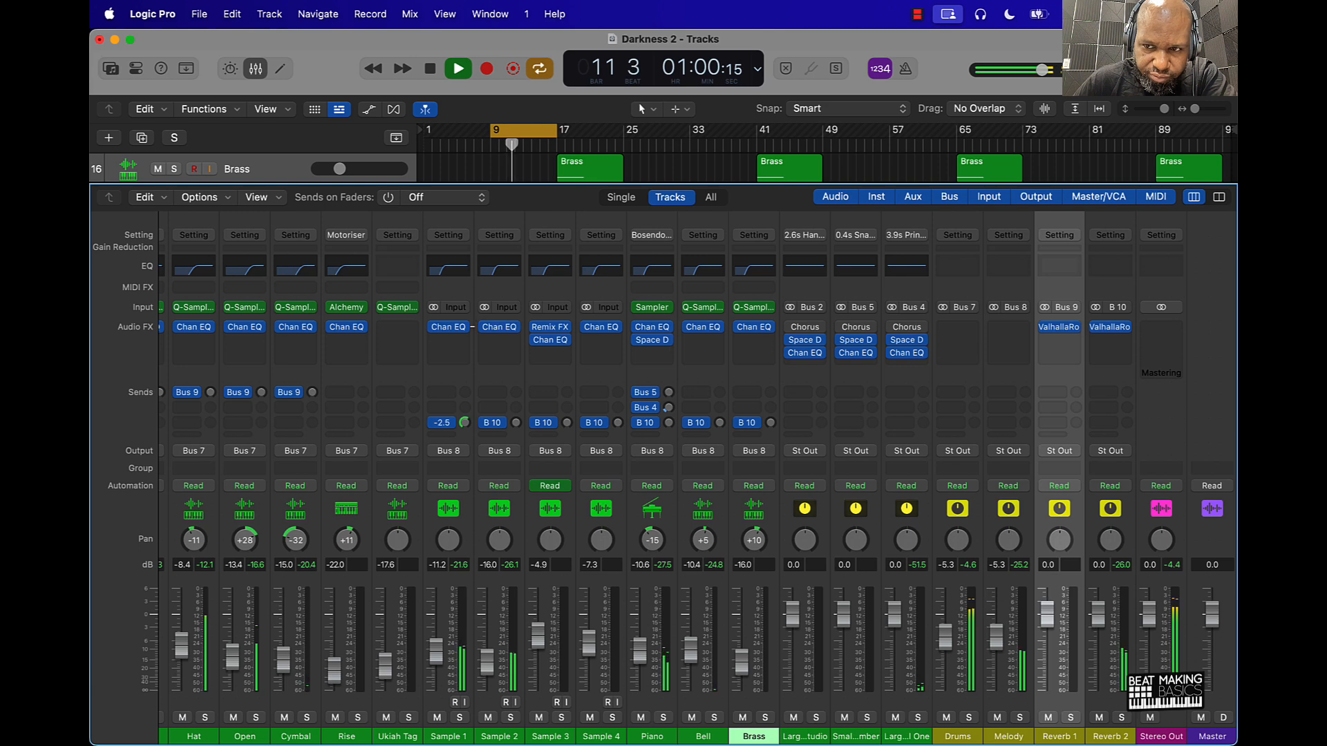
click(488, 718)
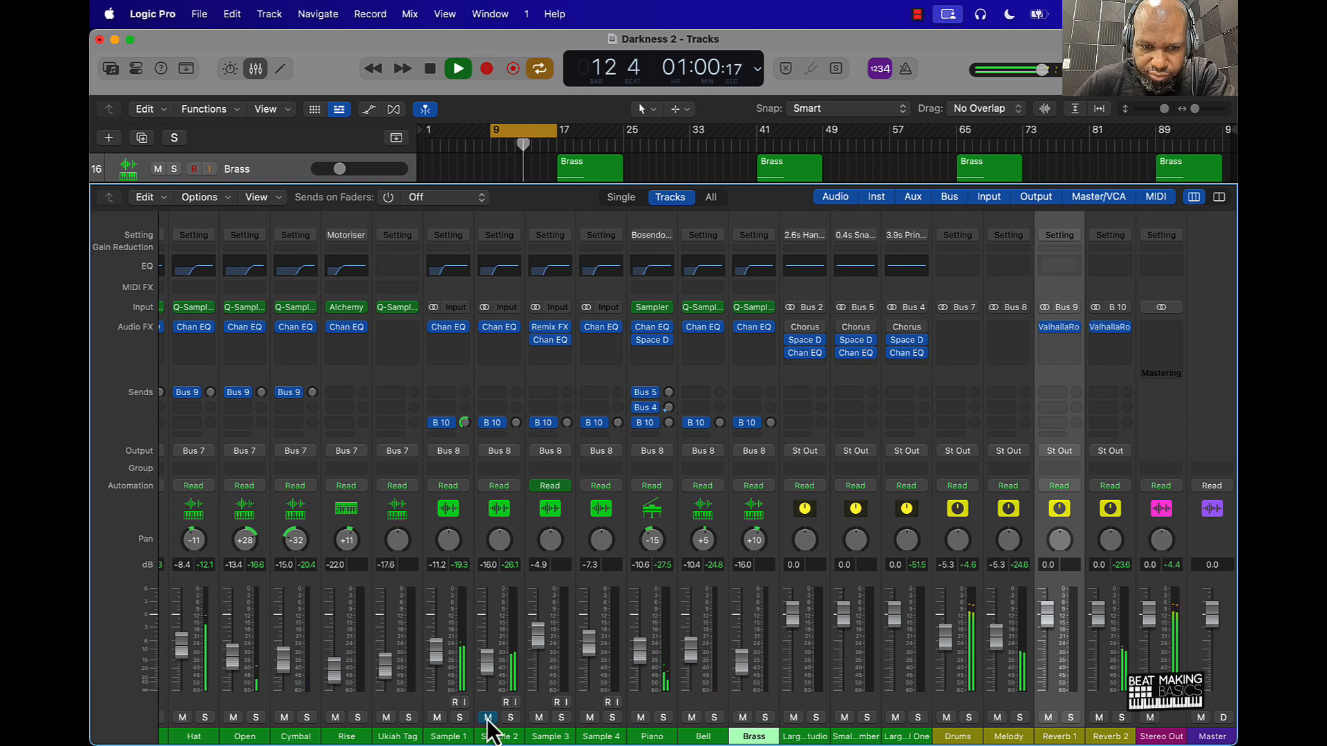
click(1112, 333)
drag(593, 492, 678, 466)
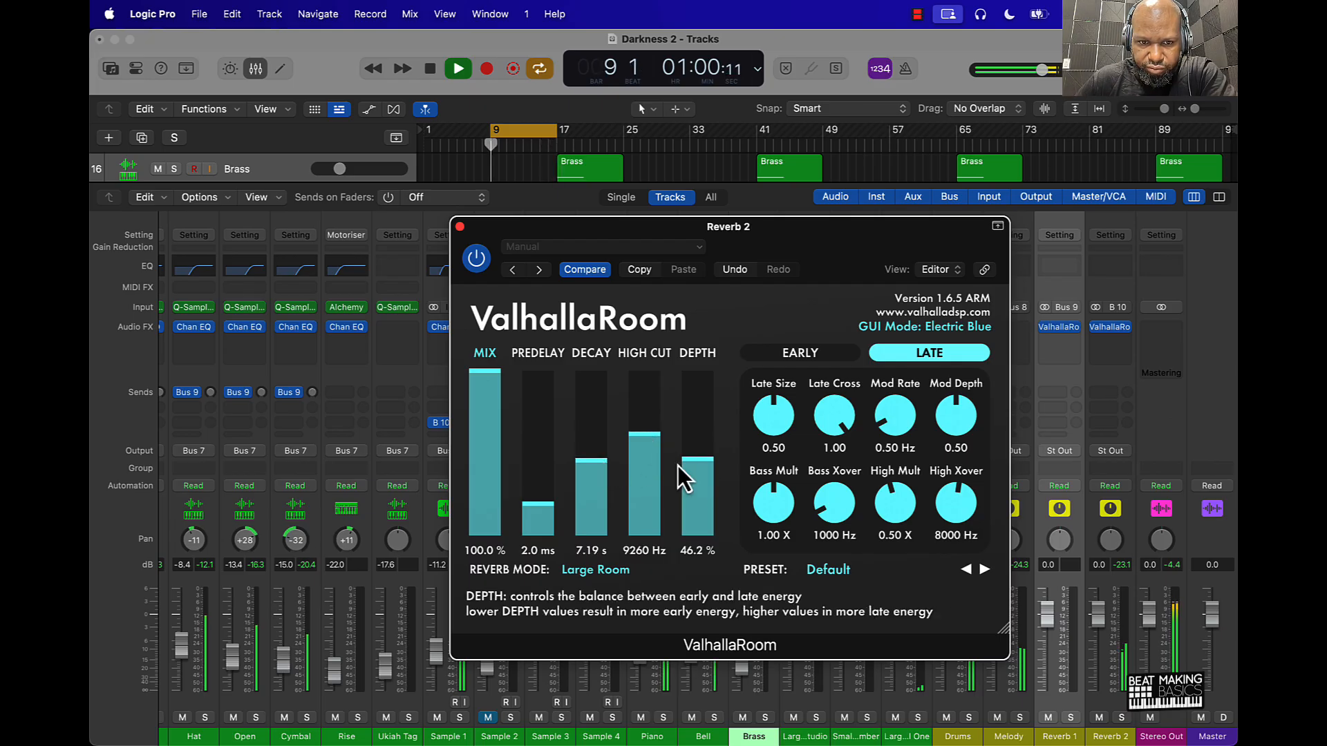
drag(535, 508, 534, 508)
click(460, 227)
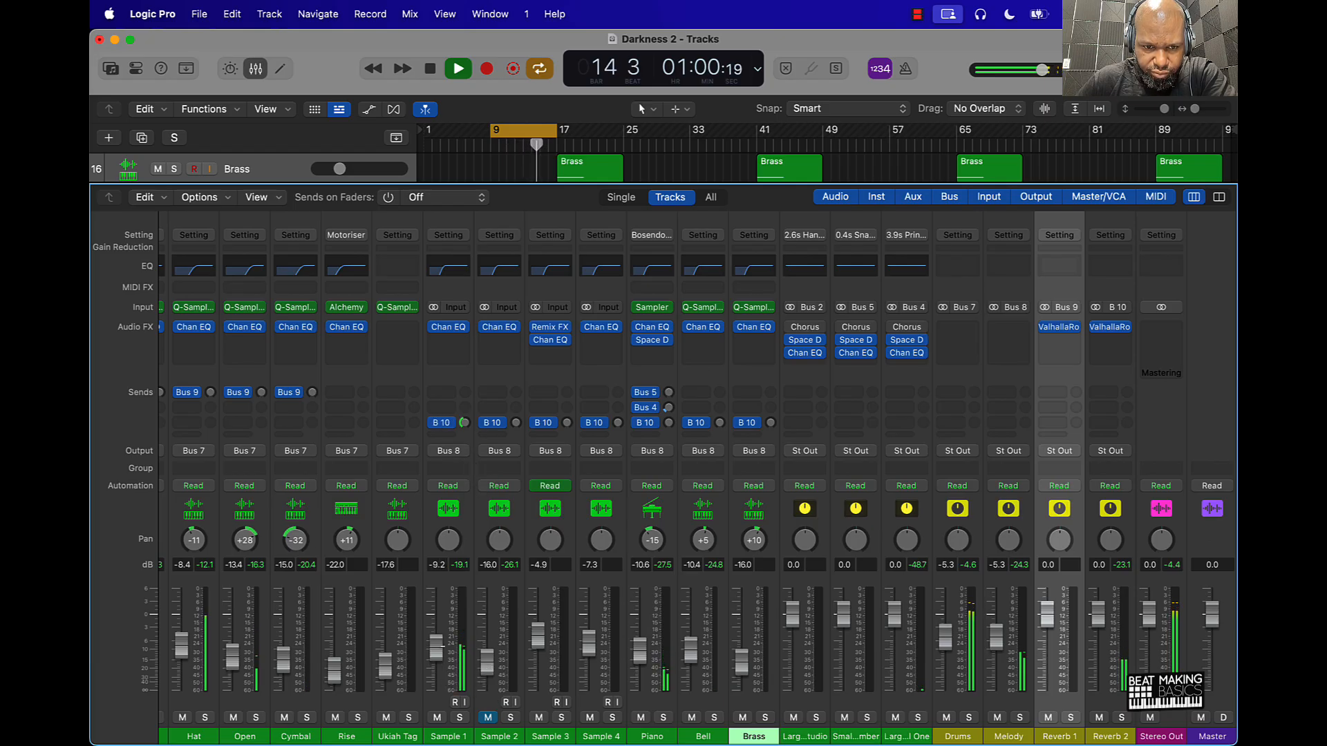
Unmute Sample 2, raise the Bus 10 reverb sends on Sample 2, Sample 3 and Sample 4, and stop playback
click(488, 717)
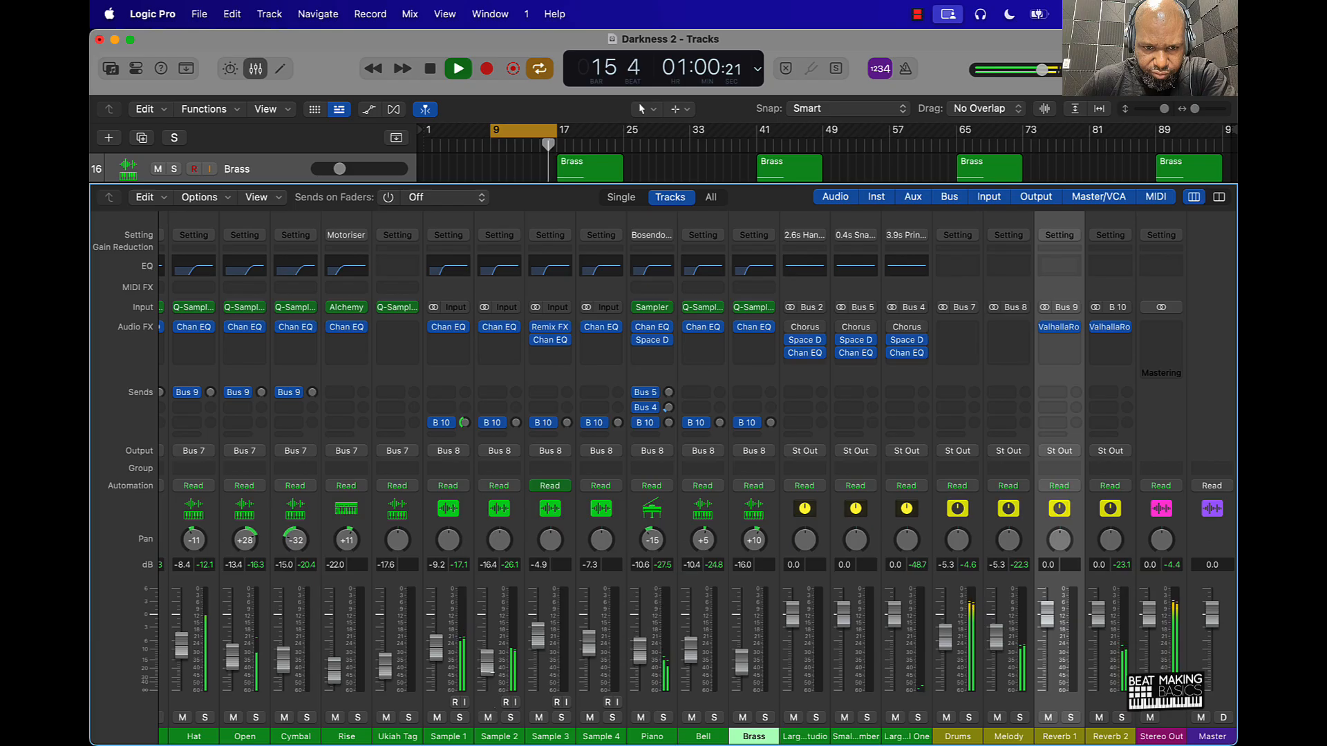
drag(515, 423, 508, 371)
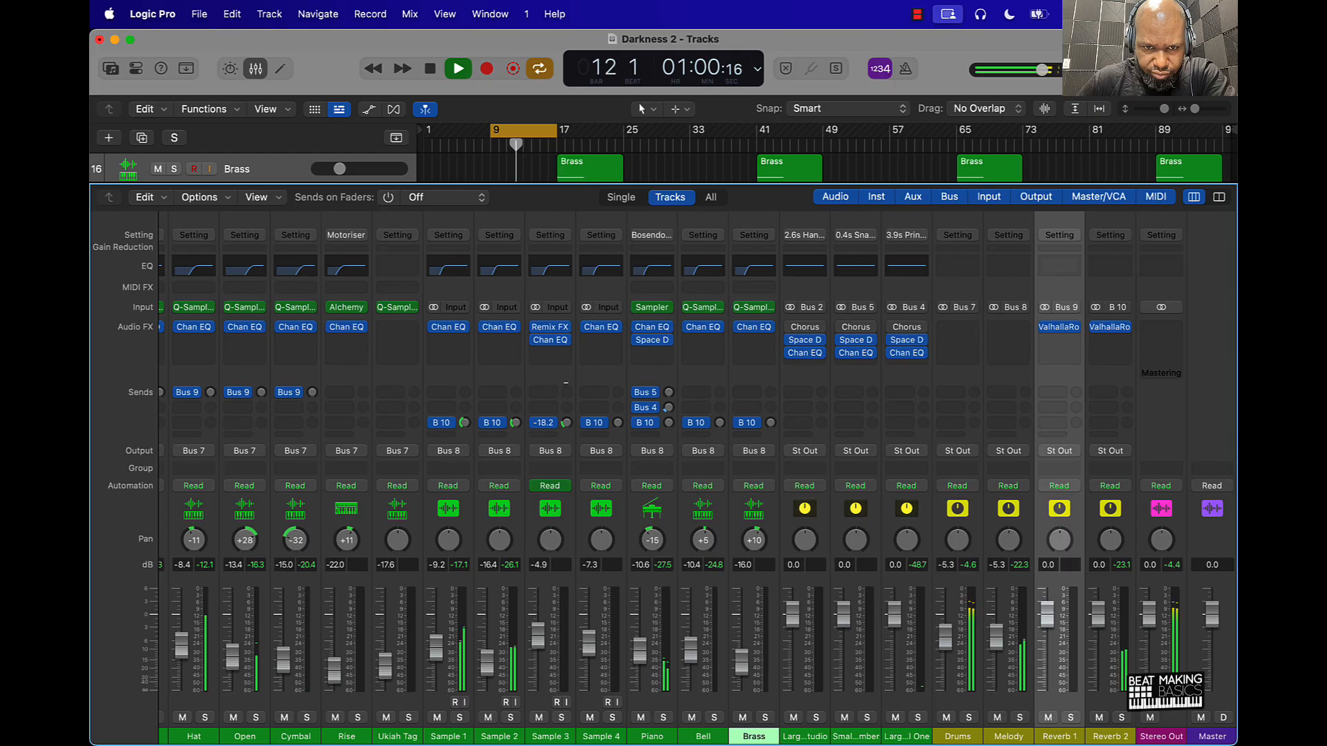
drag(623, 424, 622, 424)
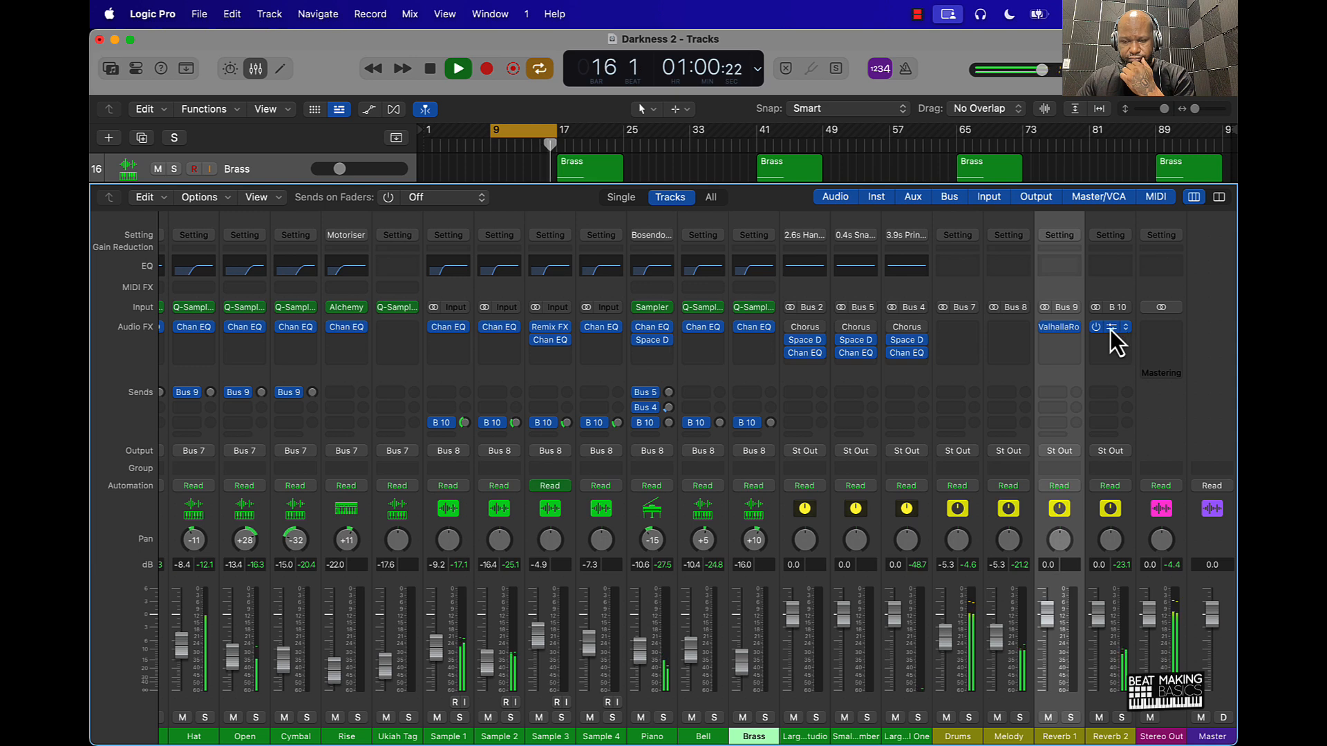
key(space)
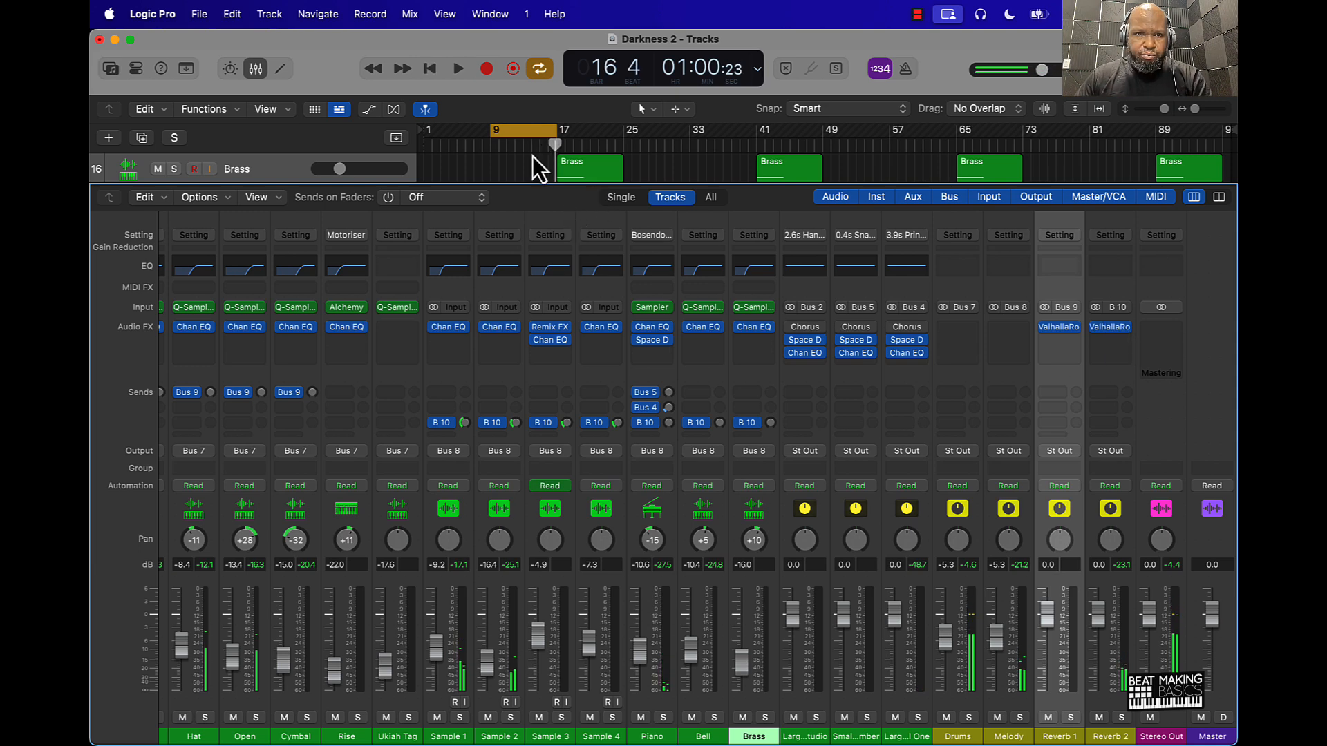
Raise the Bus 9 sends on Open and Hat during playback, and pan Hat to -15 and Open to +38
scroll(355, 581, left, 5)
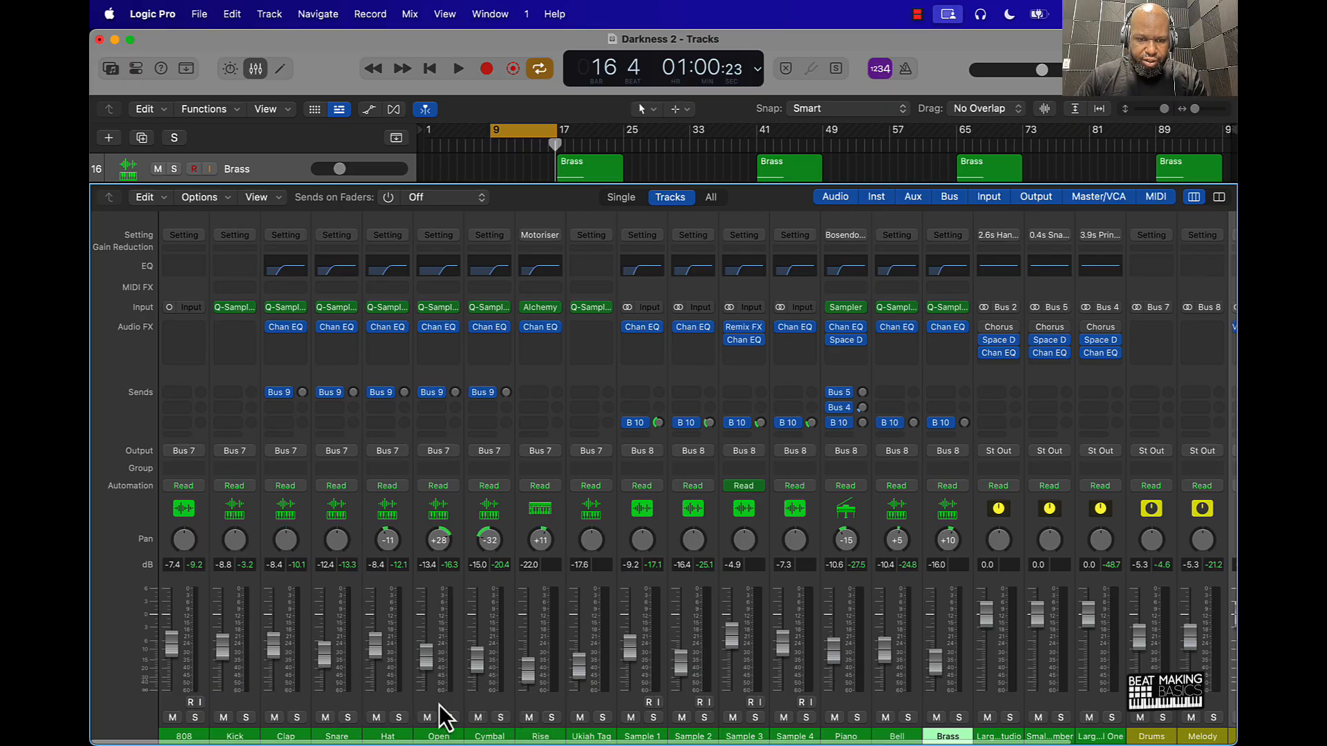
key(space)
drag(456, 393, 456, 399)
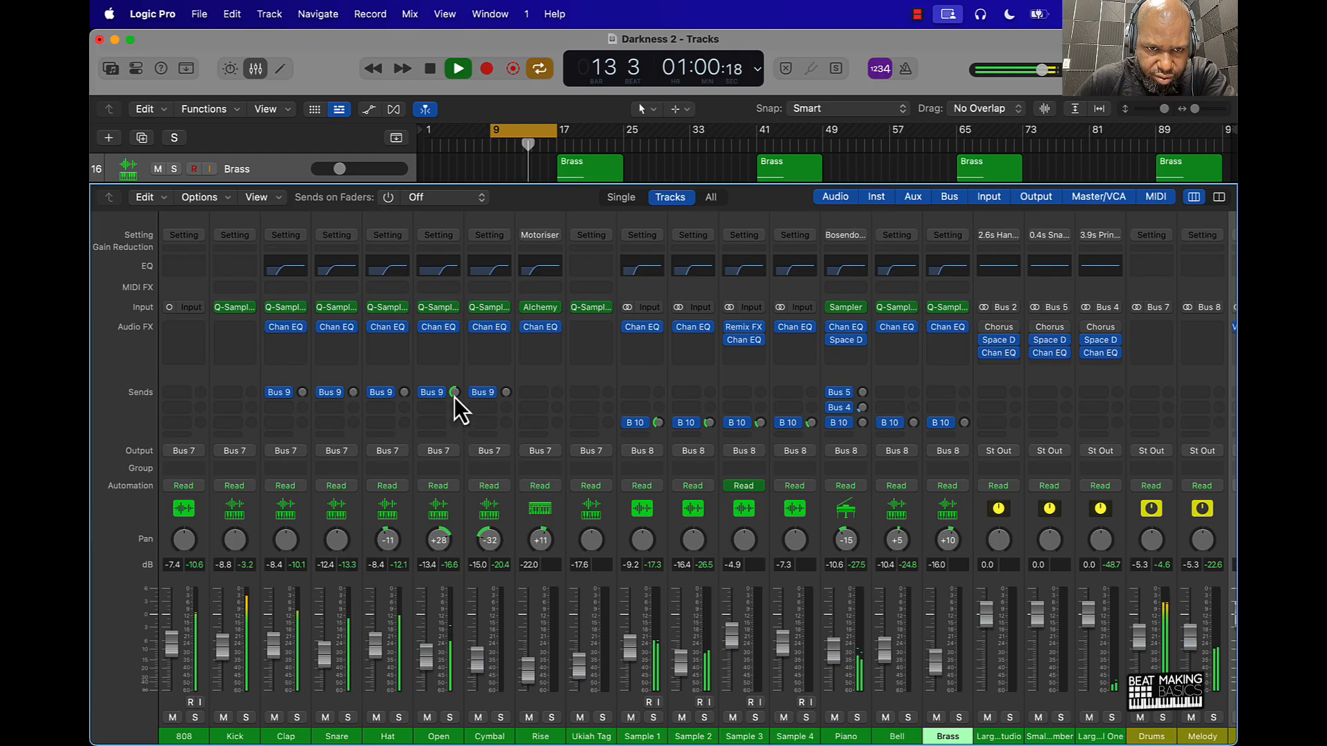
drag(454, 395, 454, 398)
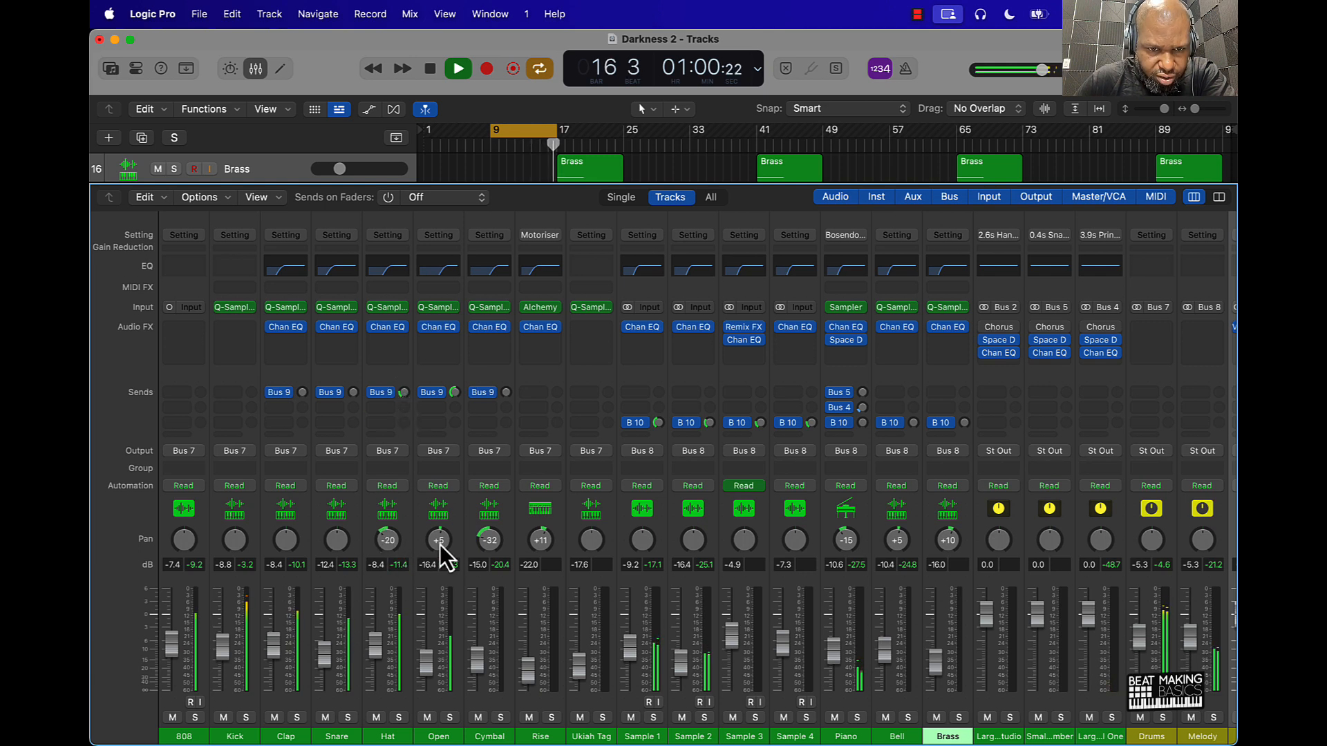
drag(449, 512, 451, 506)
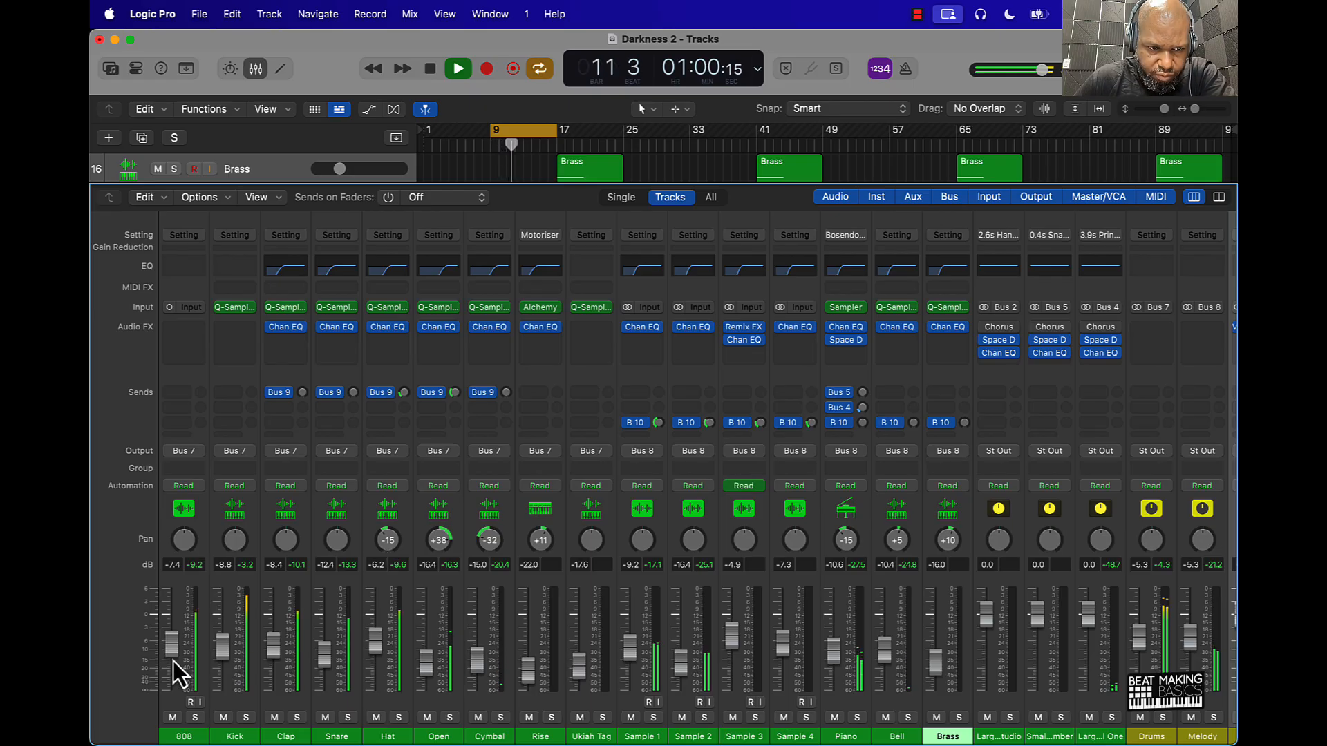
Raise the levels of 808 to -4.2 dB, Kick to -7.6 dB, Clap to -6.8 dB, Snare to -6.2 dB and Piano to -5.7 dB
drag(173, 661, 173, 652)
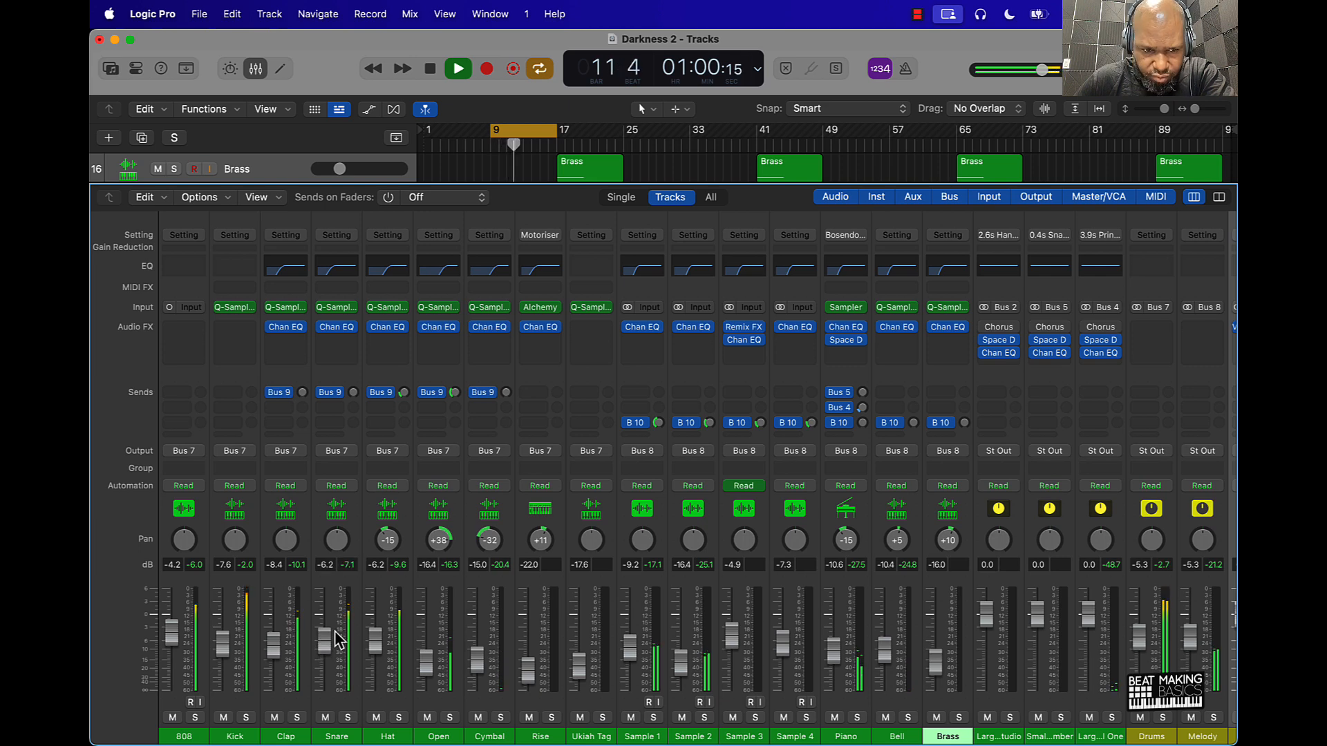
drag(273, 670, 273, 666)
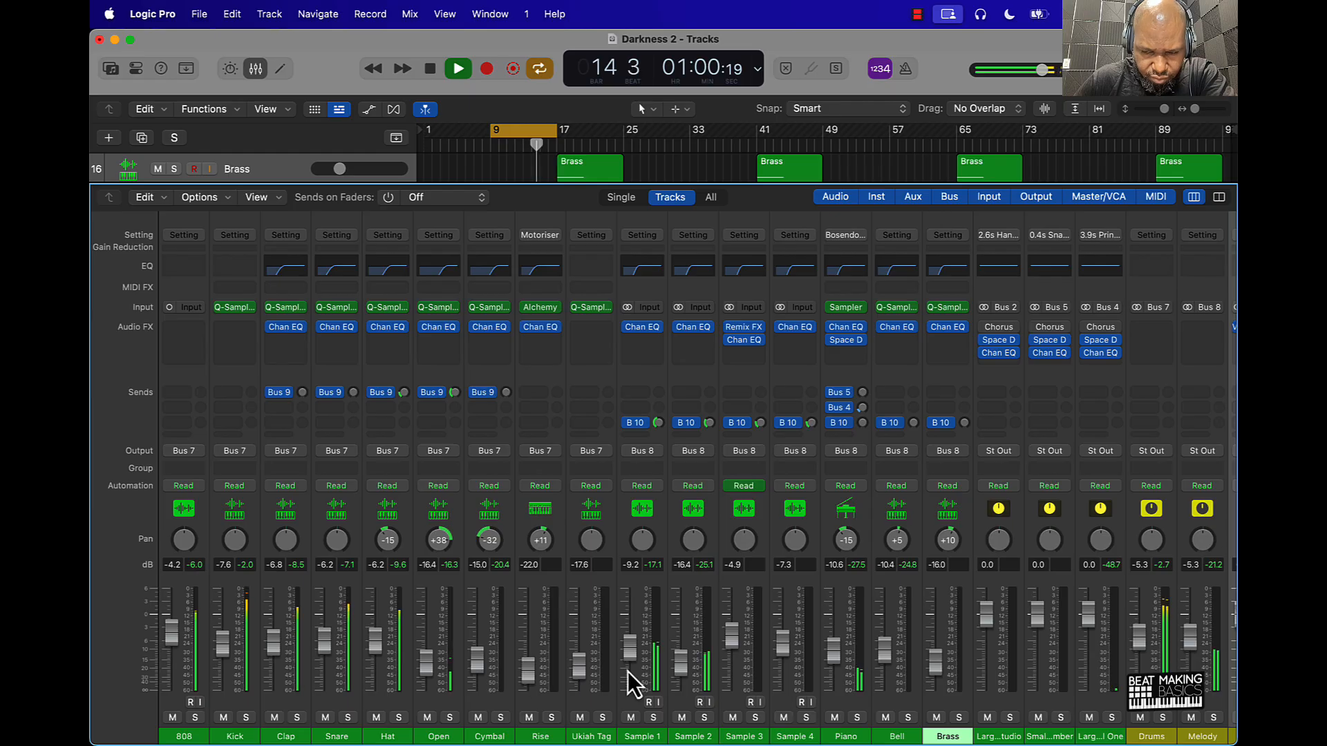
scroll(628, 671, right, 5)
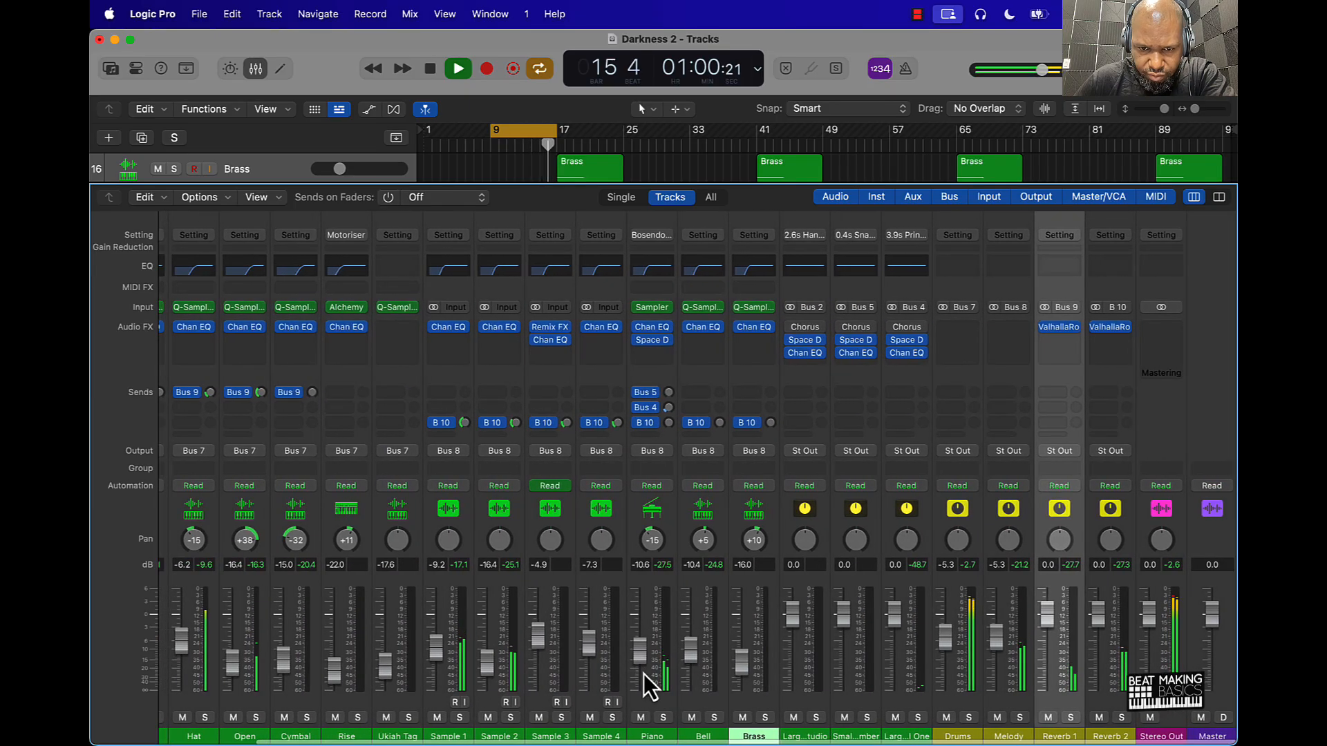
drag(644, 674, 654, 649)
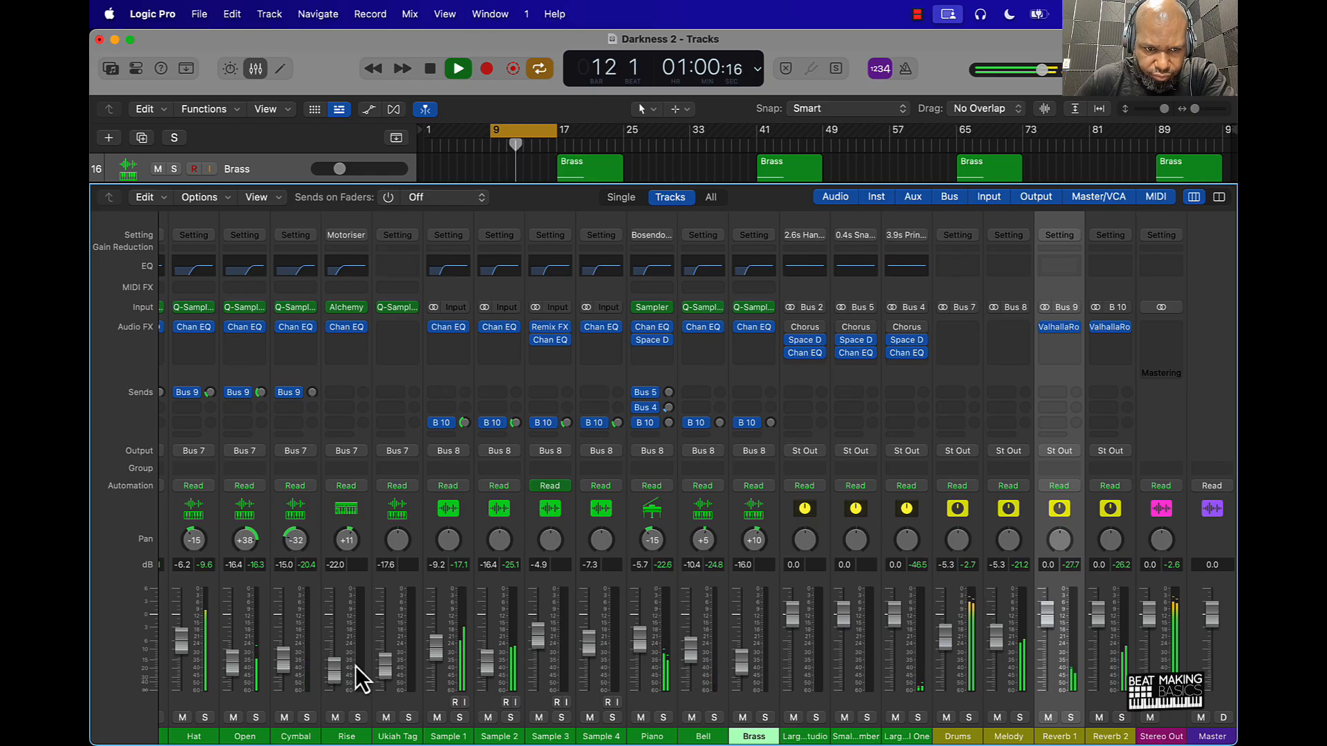
Turn off cycle playback and hide the mixer to show the full track arrangement
scroll(355, 666, left, 5)
scroll(362, 662, left, 1)
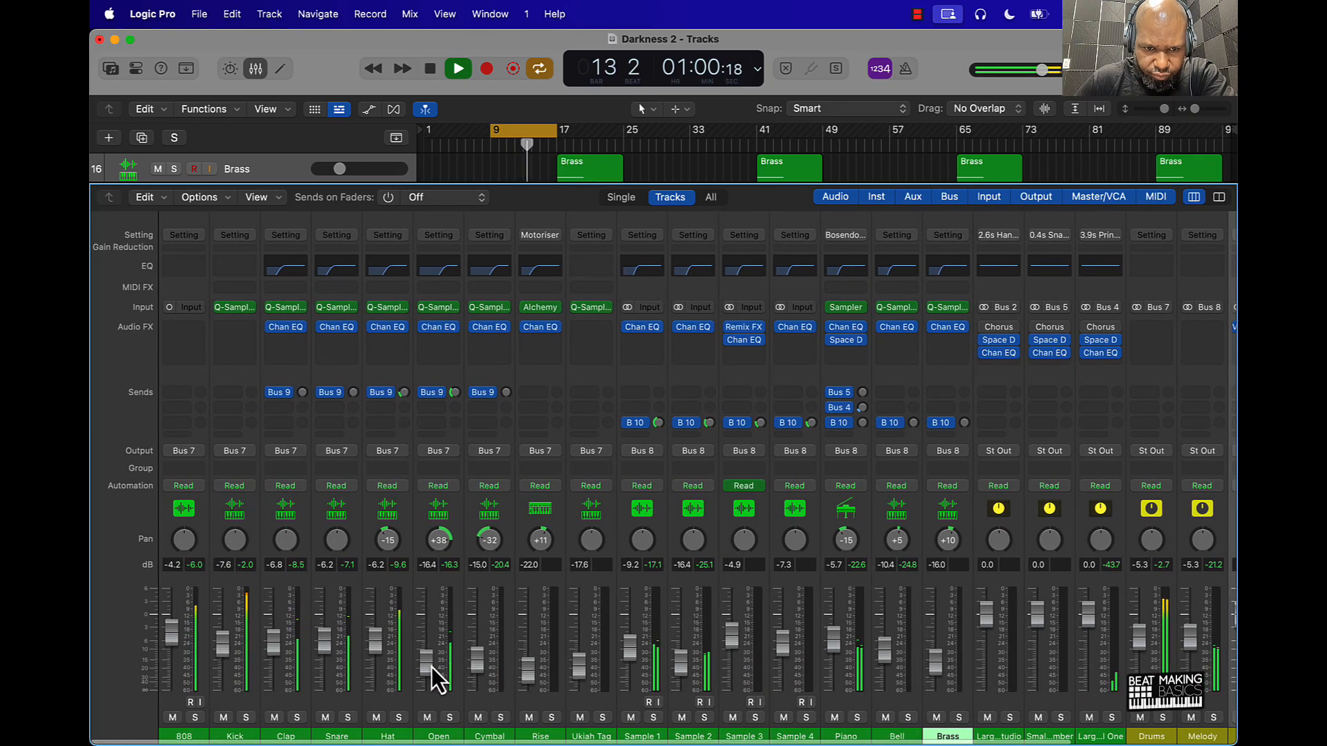
click(530, 134)
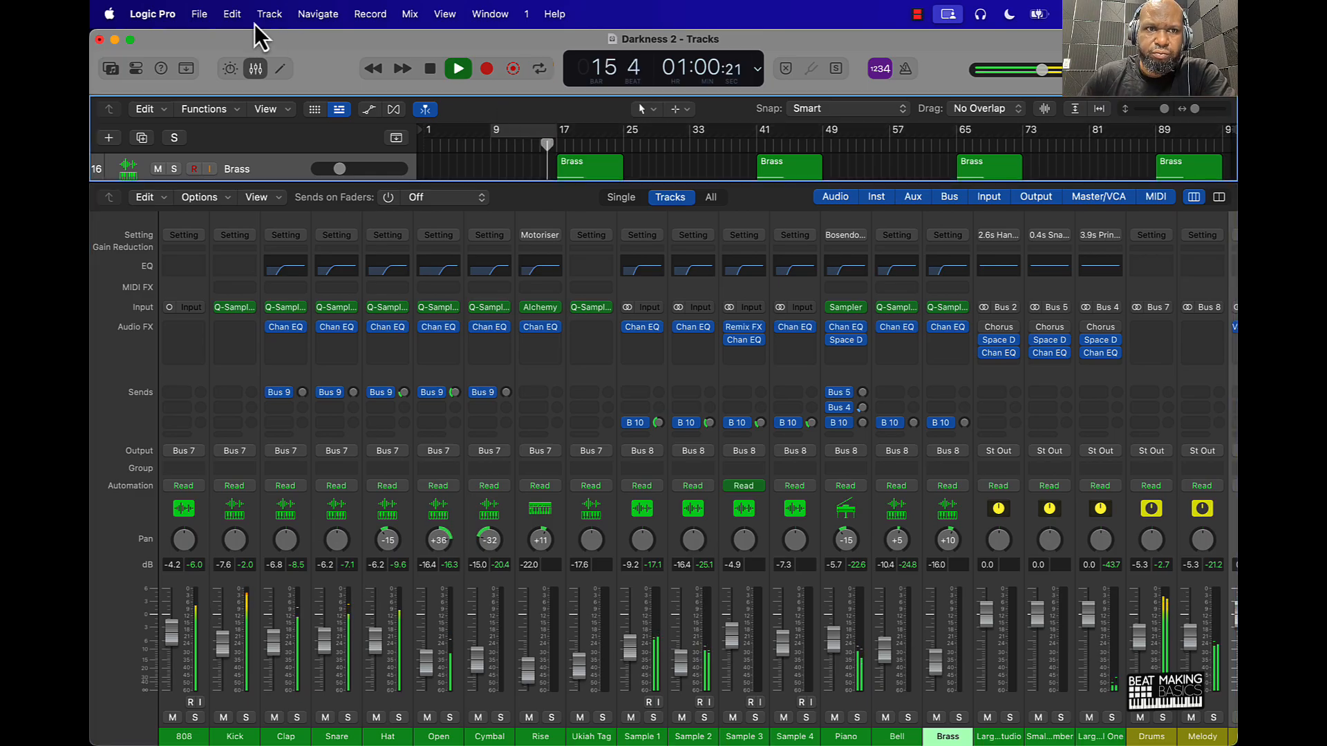
click(256, 68)
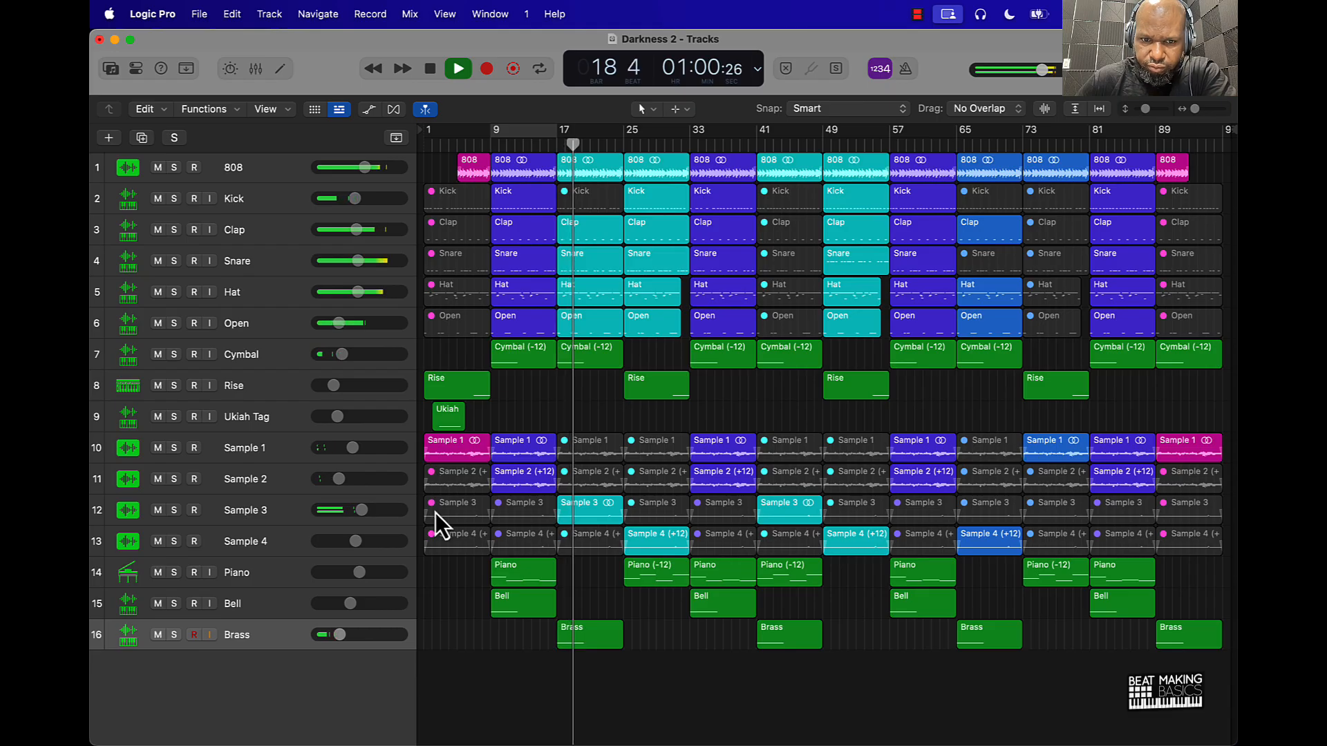
Bring the mixer back and shorten the decay of the ValhallaRoom reverb on the Reverb 1 channel
click(255, 69)
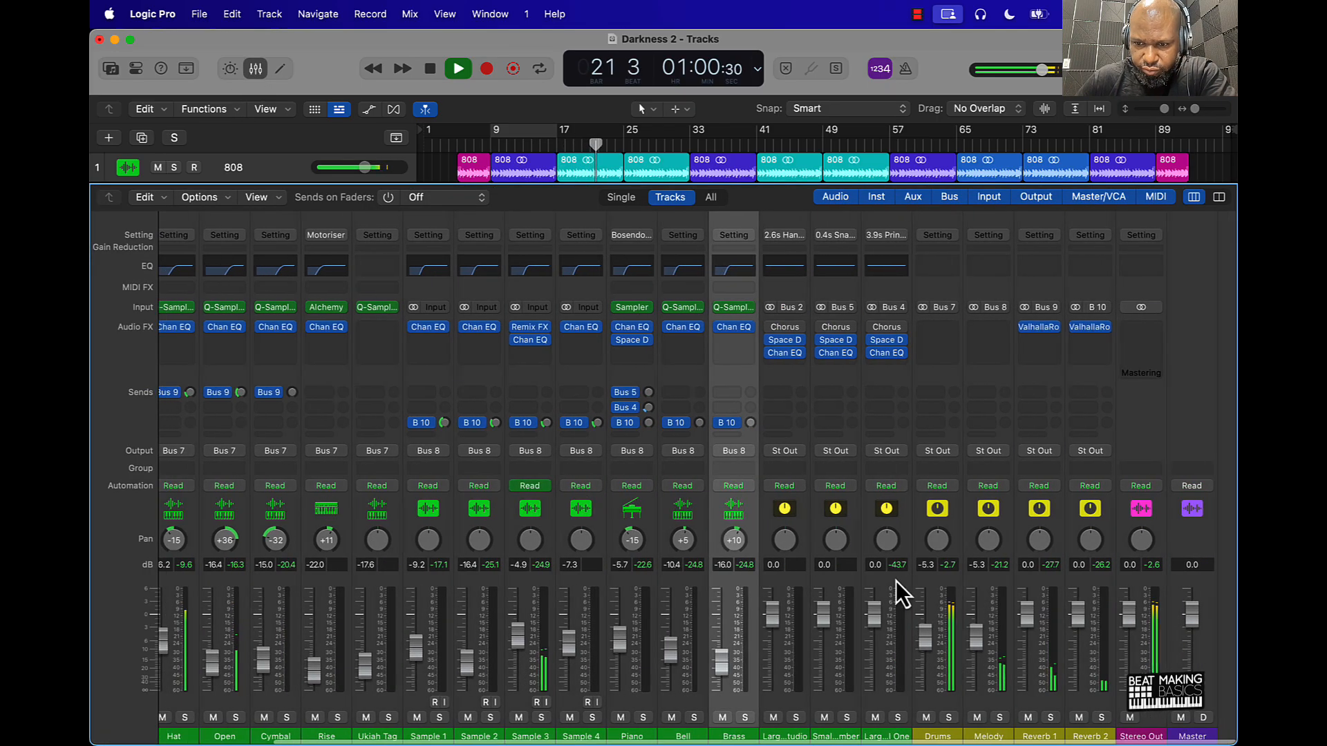
click(1059, 327)
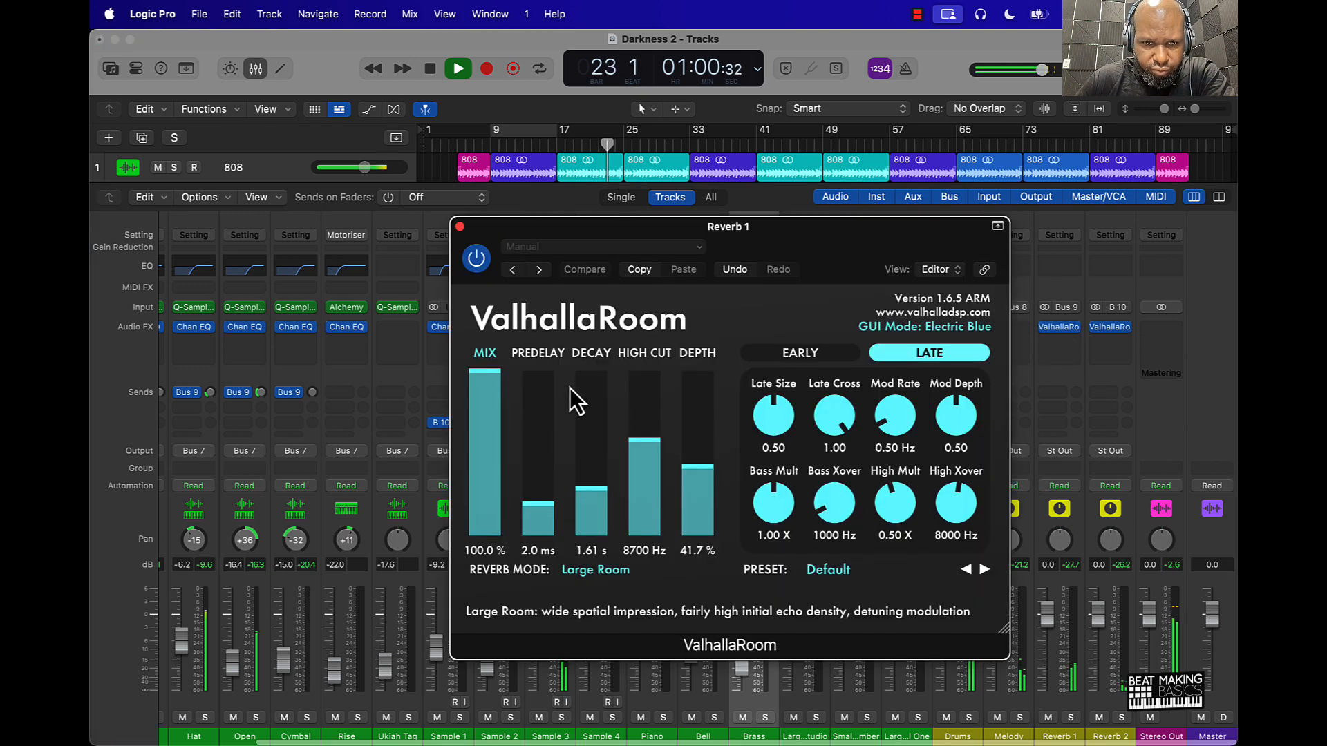
drag(596, 493, 592, 501)
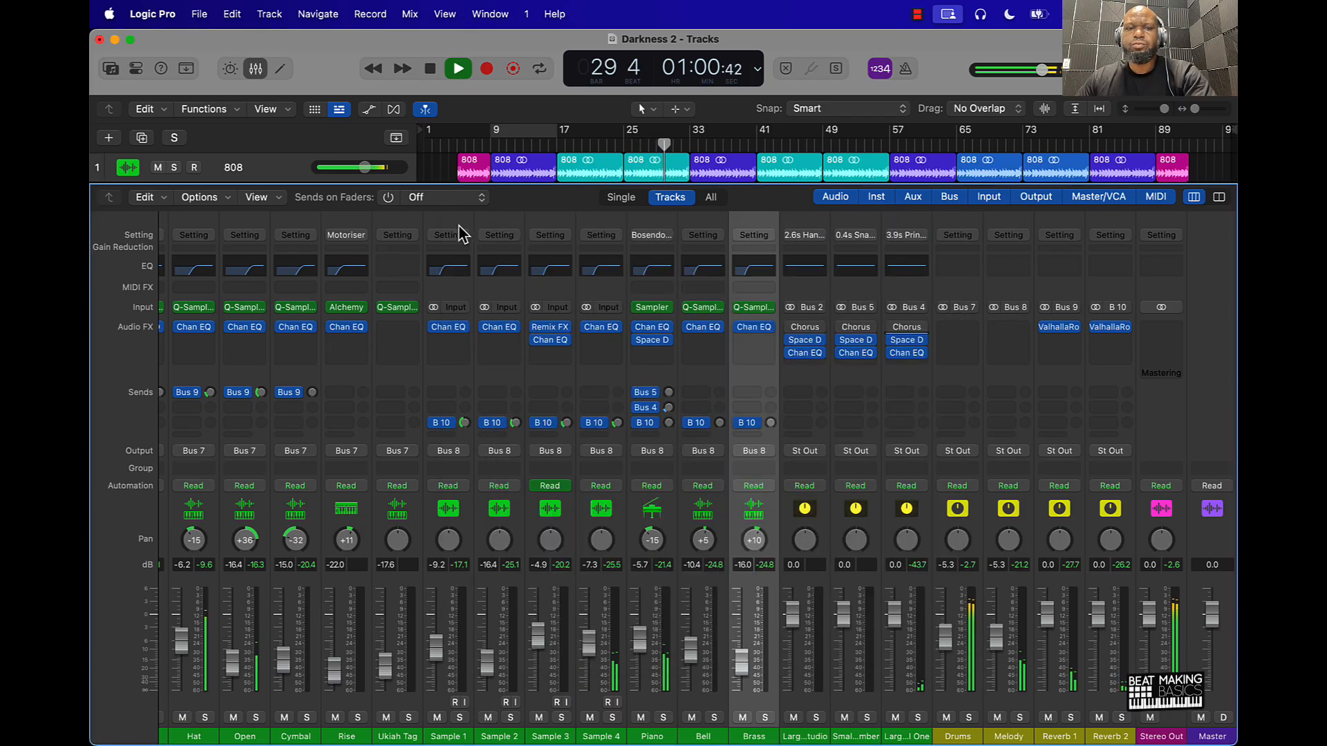
click(459, 226)
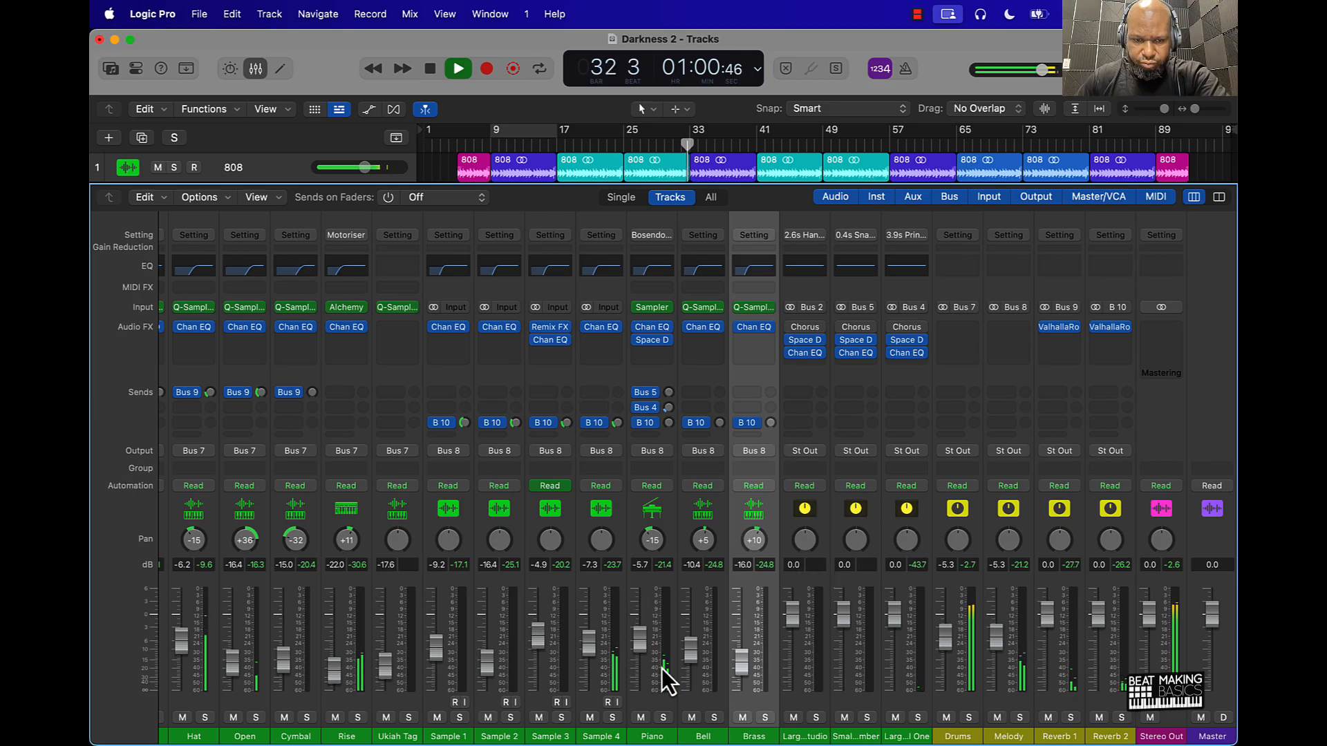
Raise the Rise channel to -15.4 dB, replay from just before bar 33, and pan it to +2
drag(333, 671, 334, 662)
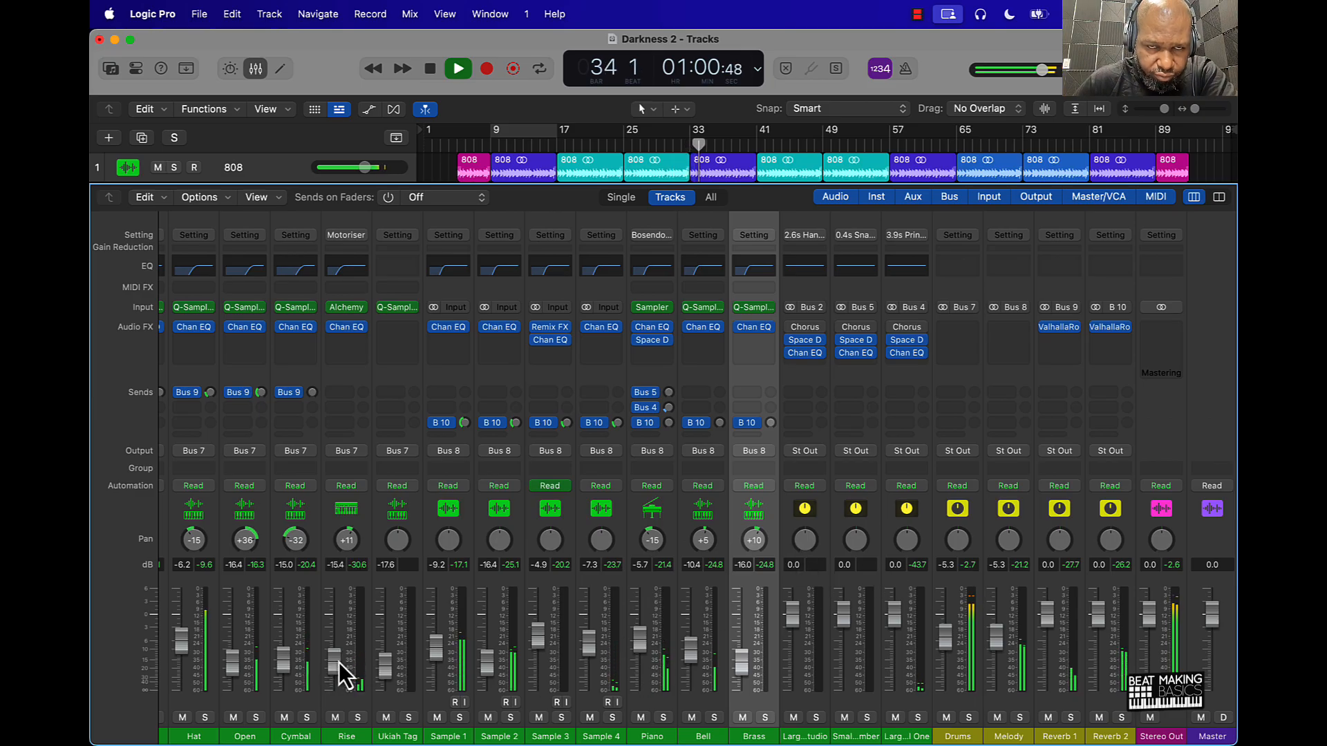
click(676, 142)
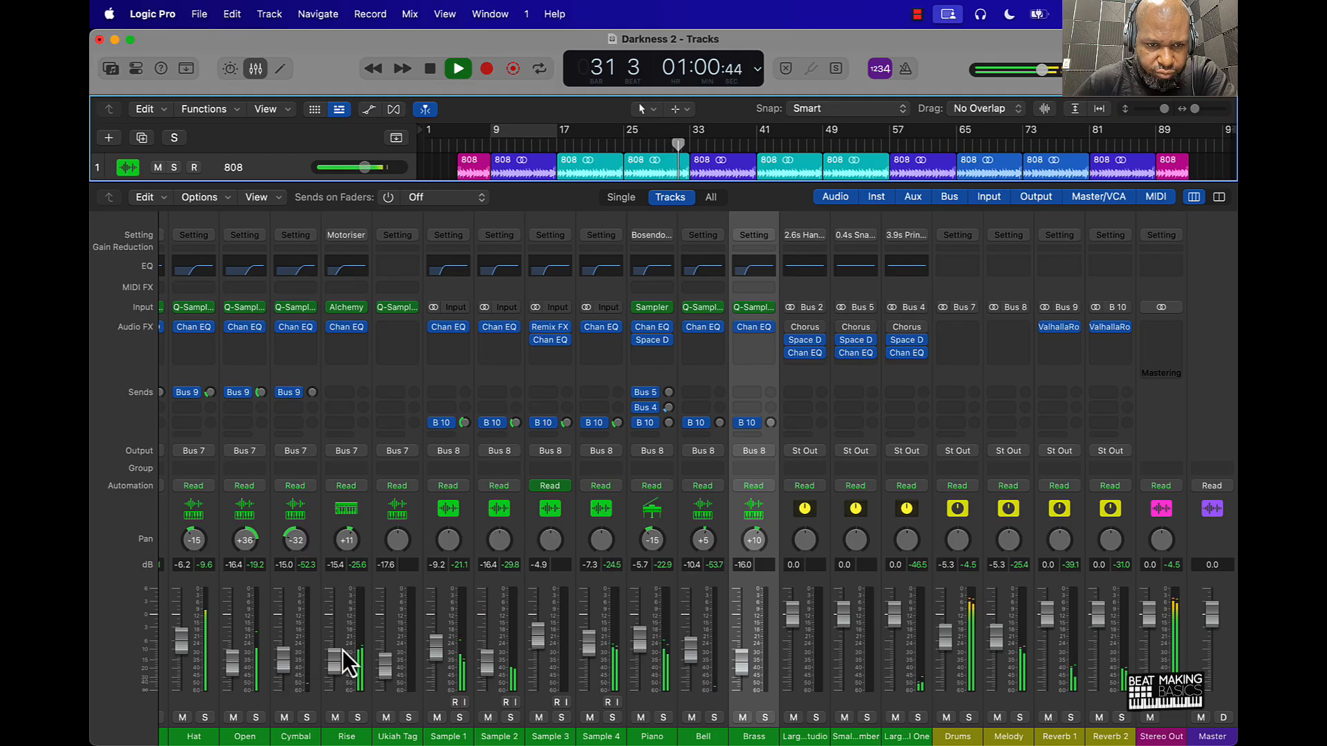
drag(346, 539, 344, 563)
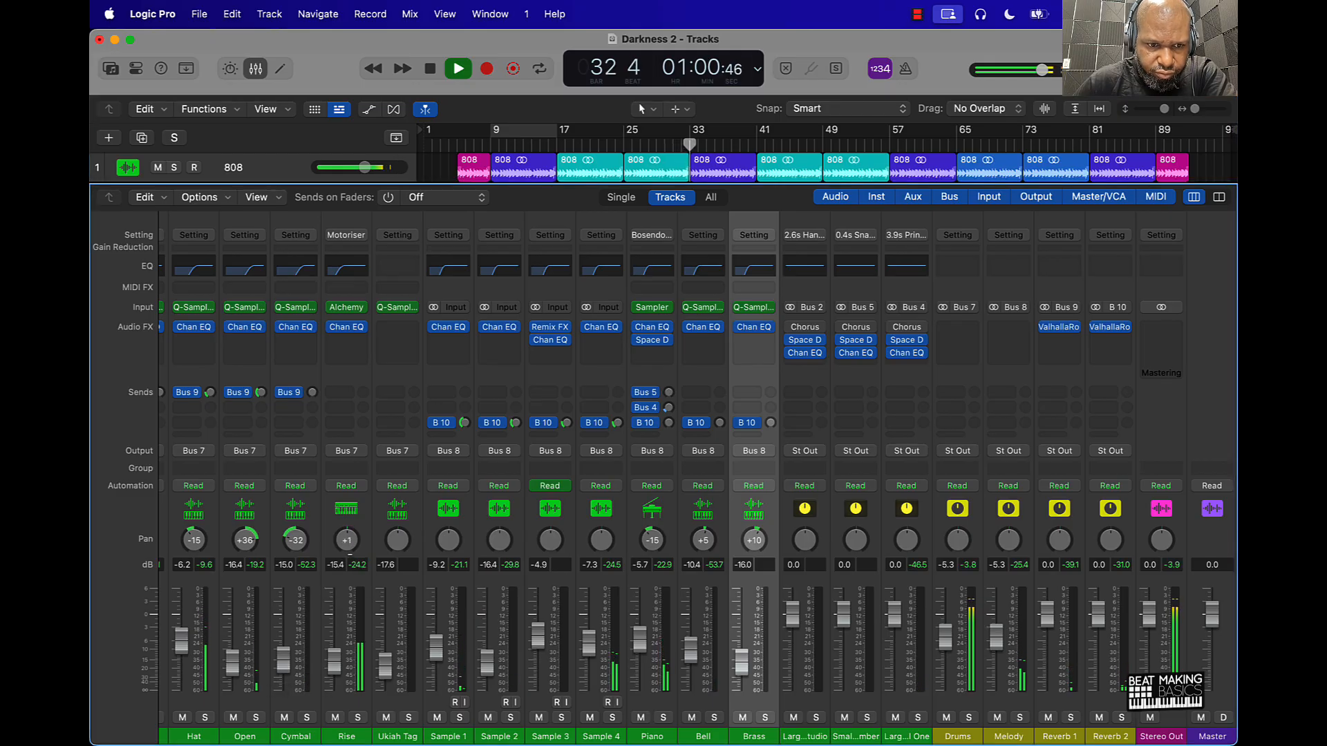
Set the Cymbal channel to -13.4 dB with pan -10, and lower the Open channel to -17.2 dB
drag(284, 666, 284, 660)
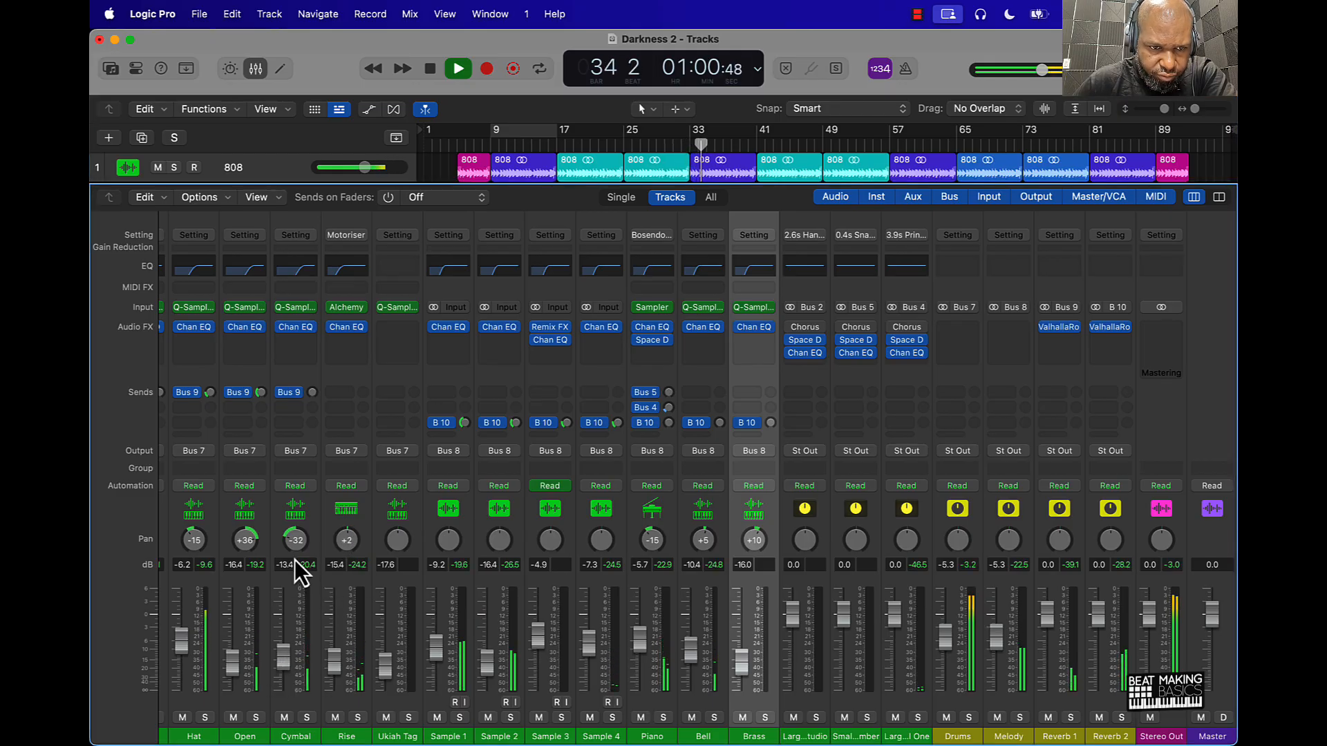
drag(296, 540, 300, 515)
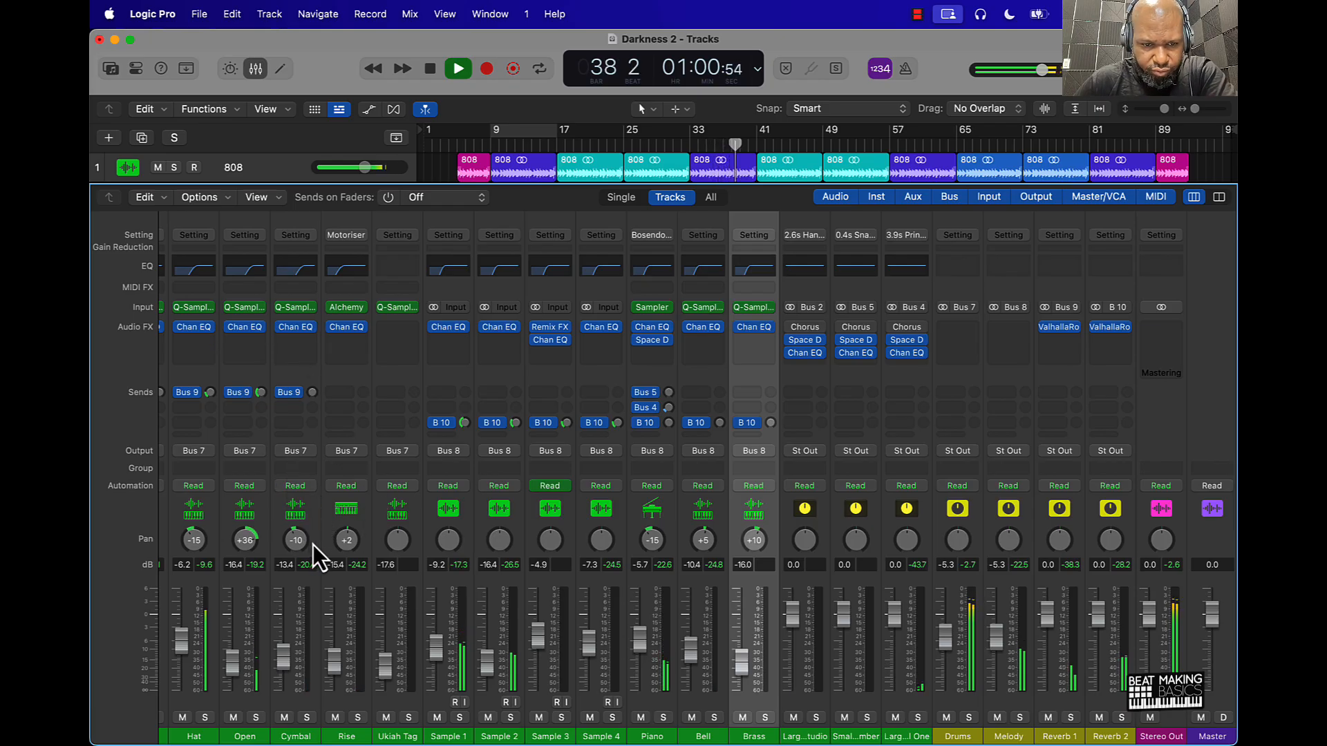
scroll(314, 552, left, 5)
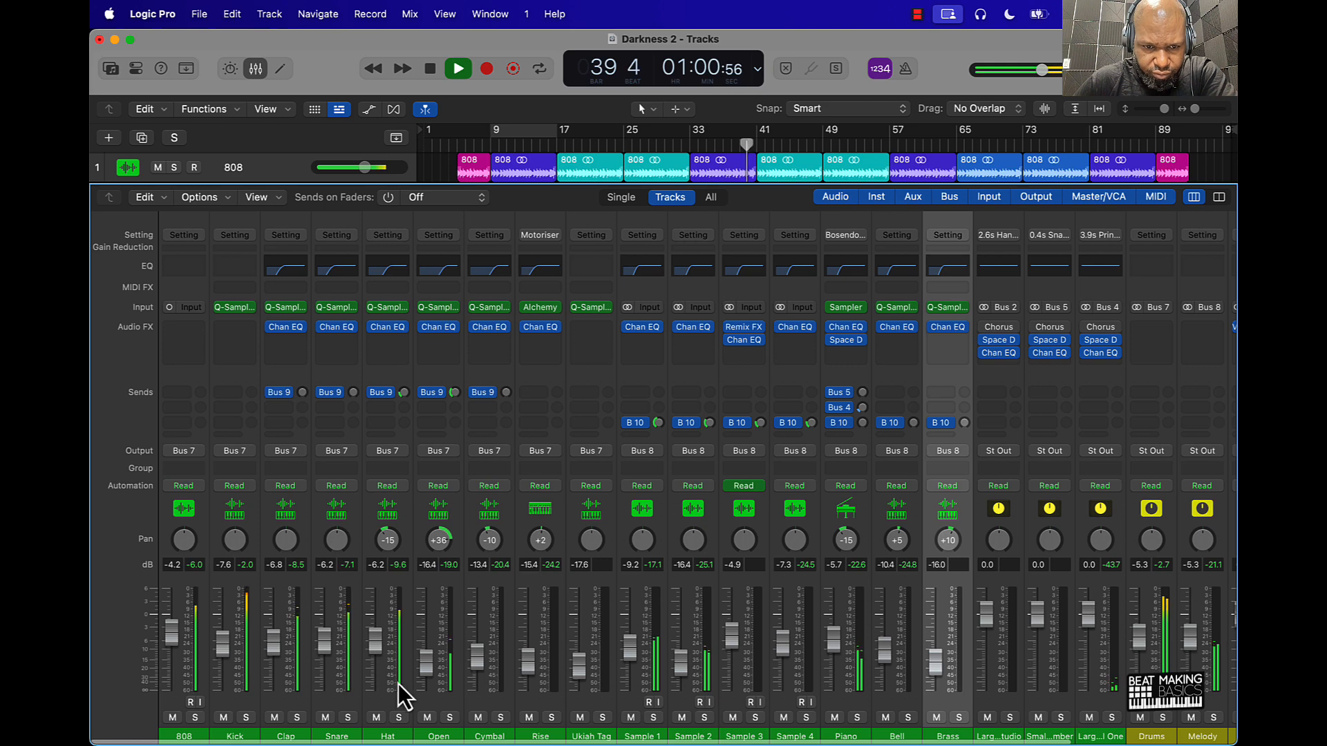
drag(425, 673, 425, 677)
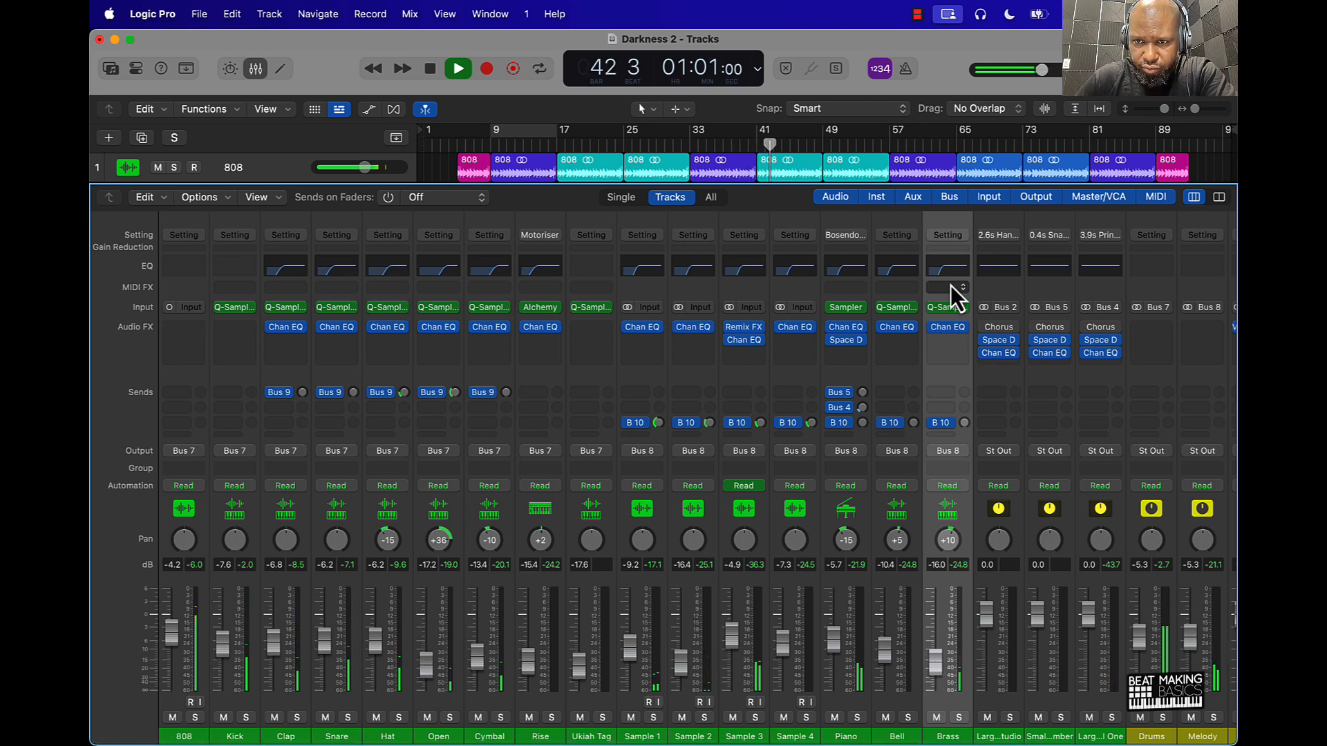
Switch the Brass channel's Quick Sampler and Channel EQ from mono to stereo
click(963, 308)
mouse_move(1117, 135)
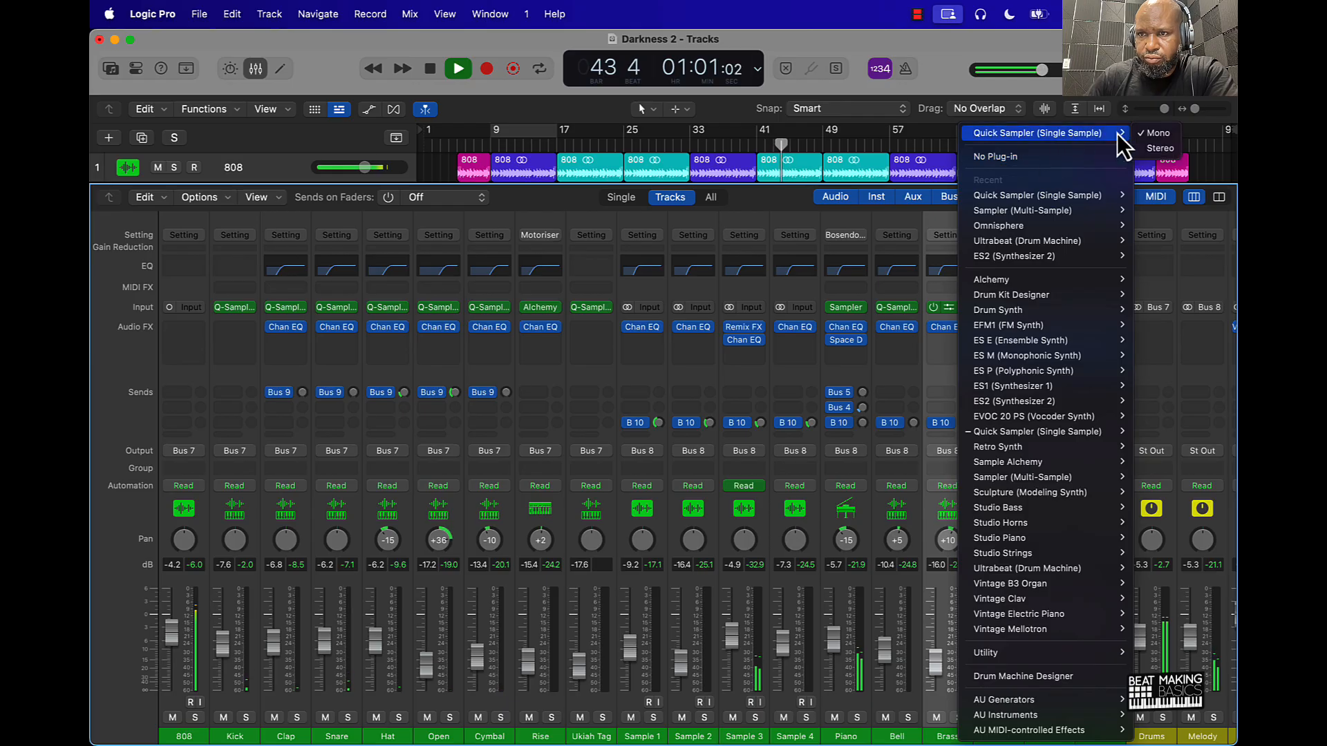
click(1162, 147)
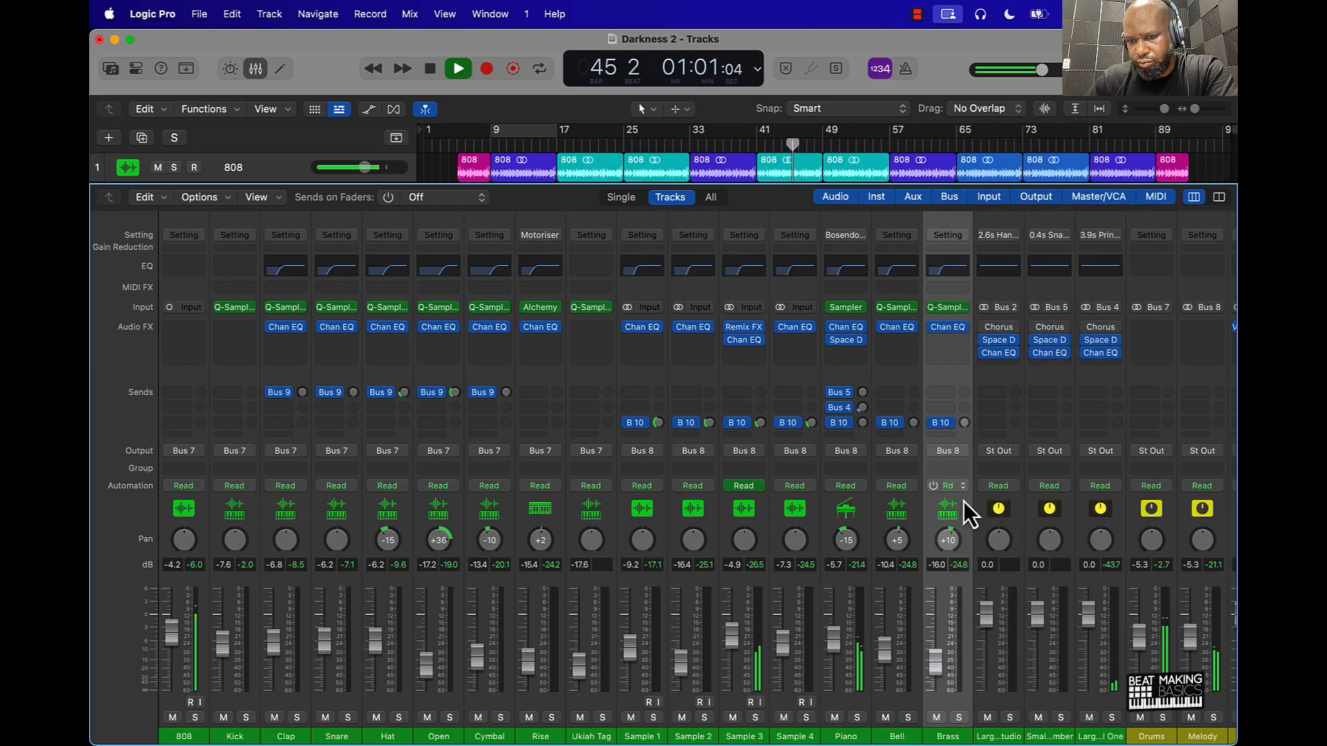
click(960, 328)
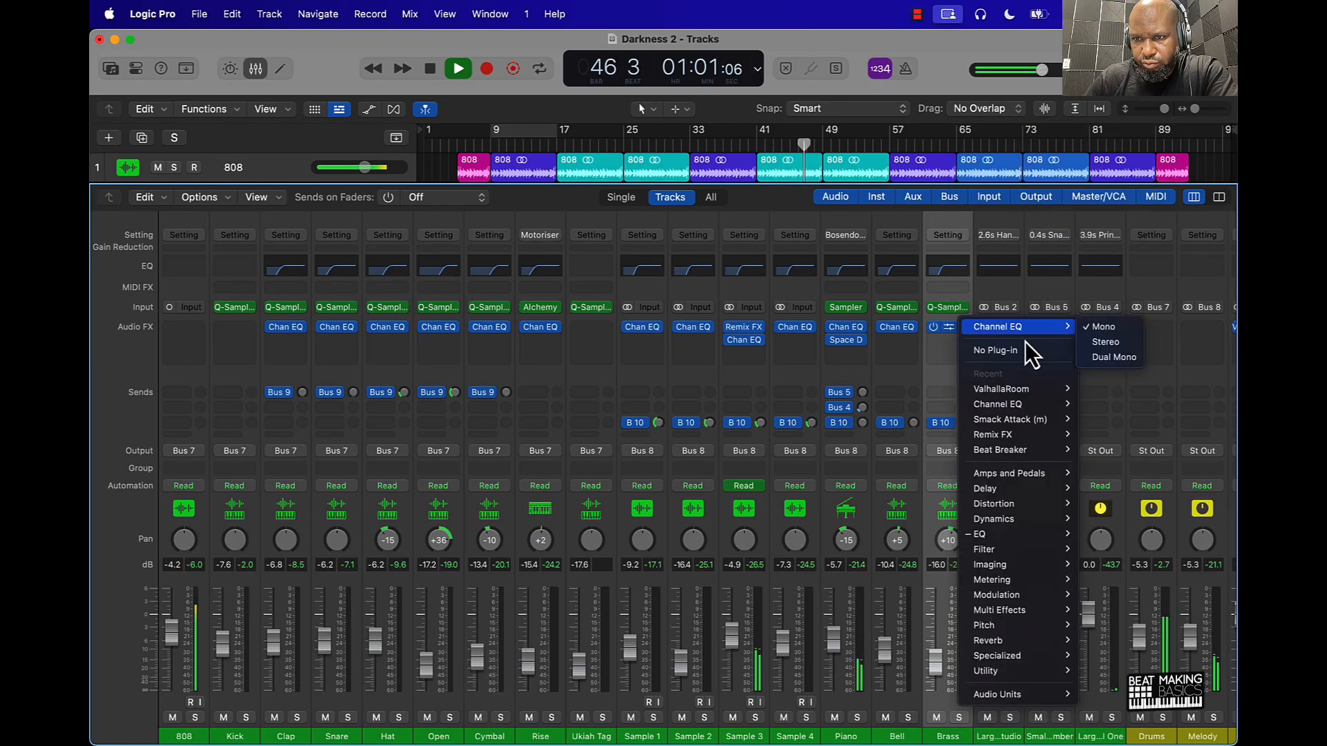
click(1106, 341)
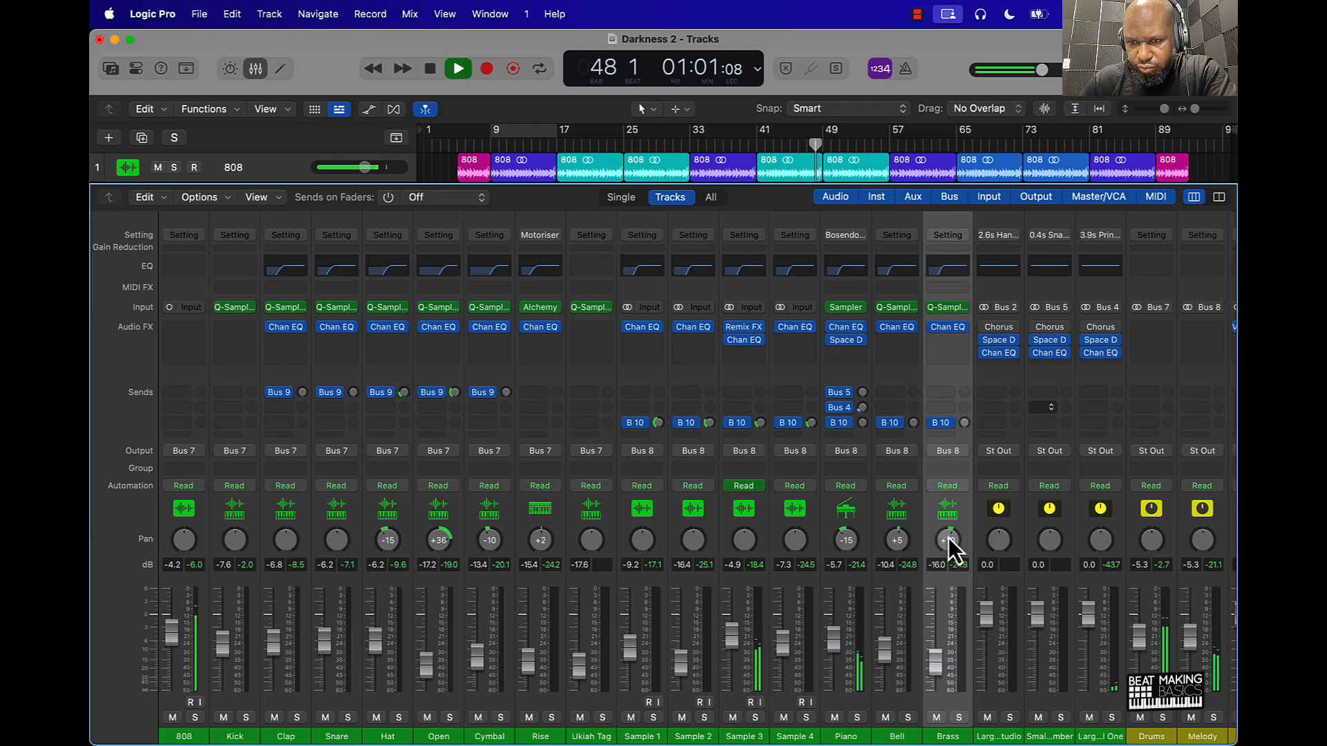
Pan the Brass channel to +3, replay from bar 41, and raise its level to -15.6 dB
drag(949, 539, 949, 546)
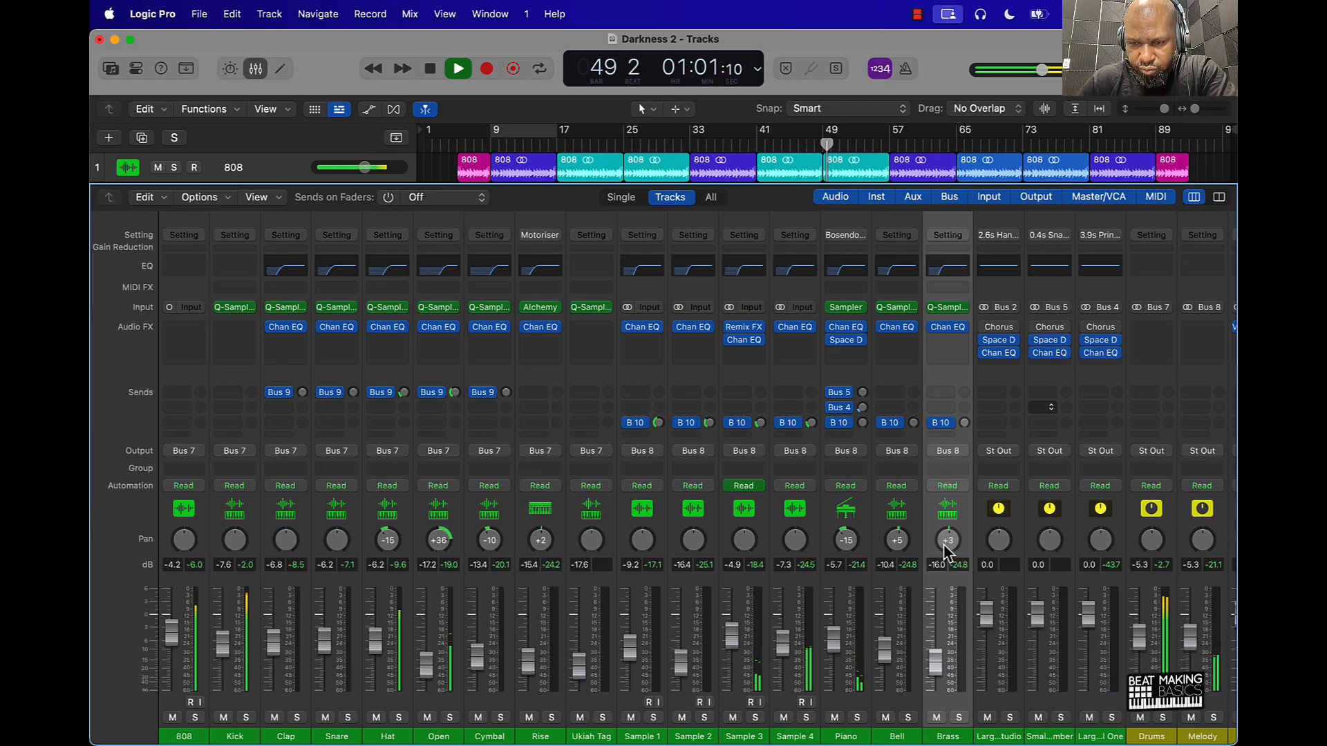
click(758, 146)
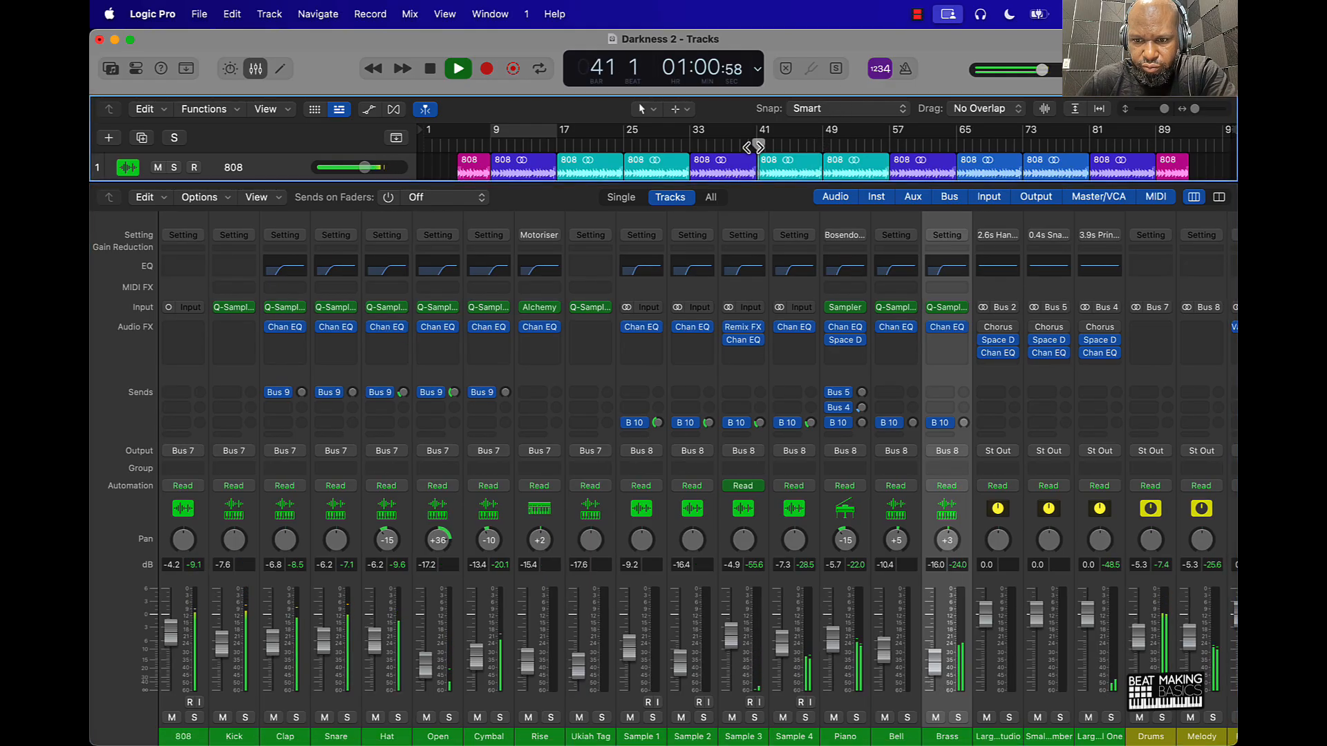
drag(933, 664, 933, 662)
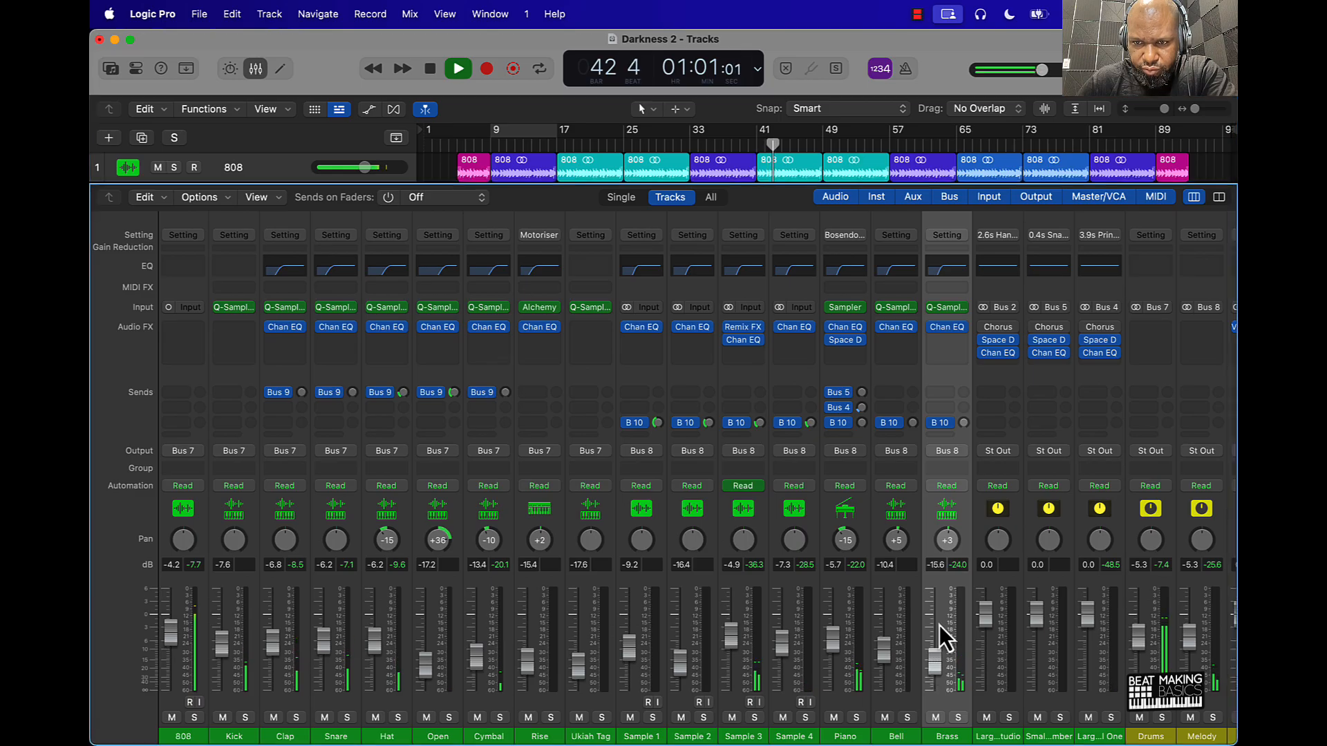
Switch the Bell channel's Quick Sampler and Channel EQ to their stereo versions
click(911, 305)
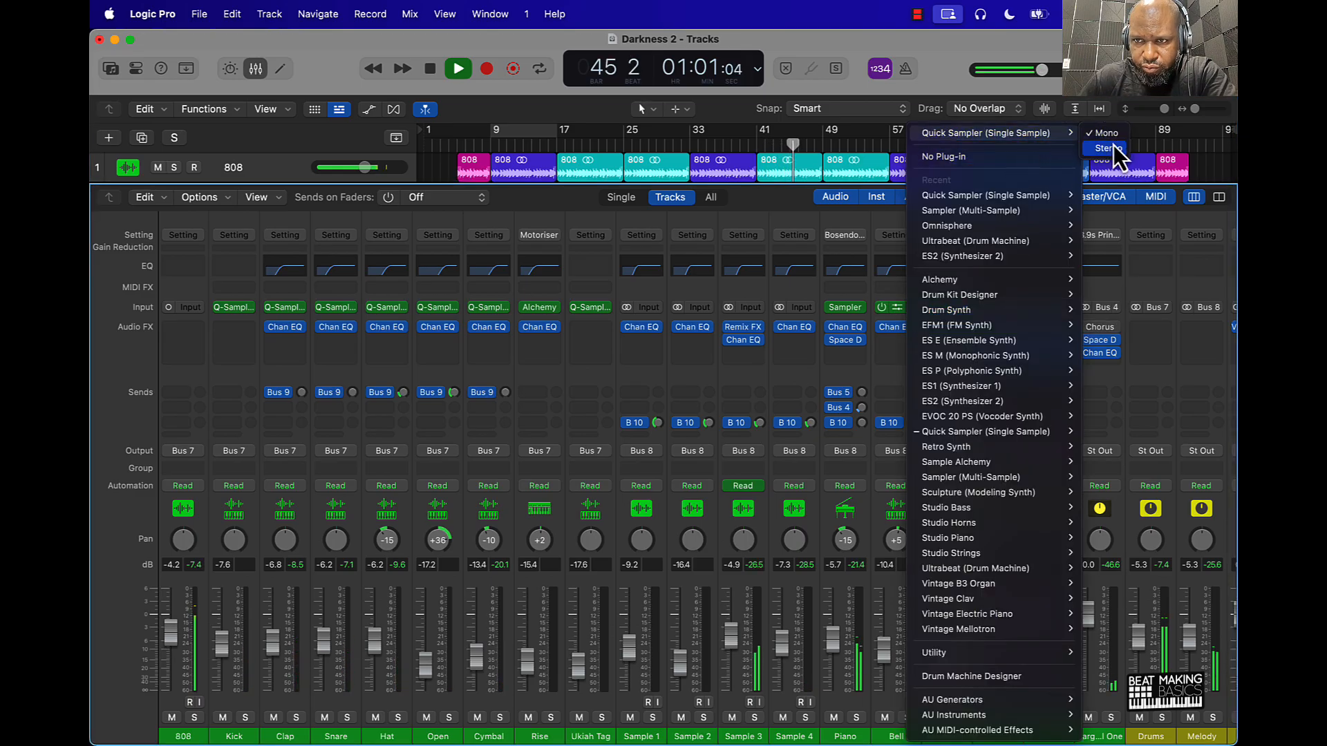
click(1104, 148)
click(910, 330)
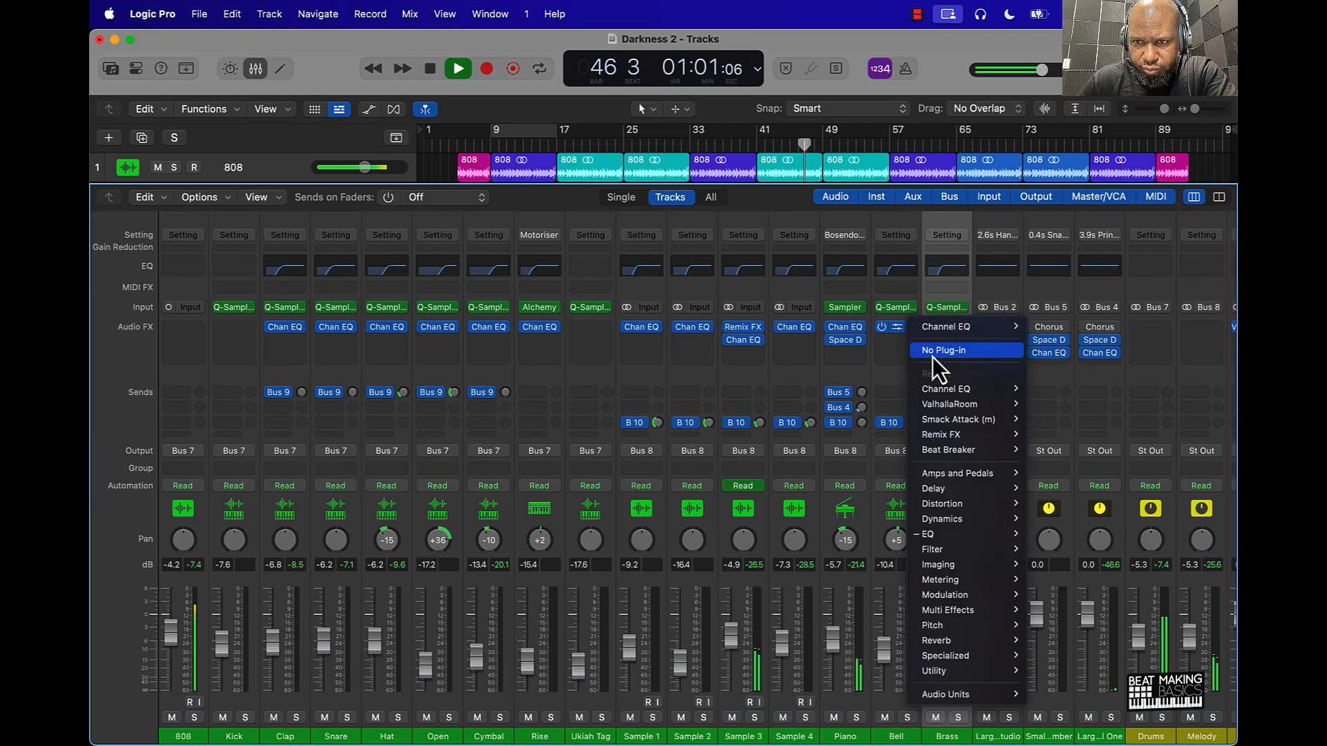
mouse_move(990, 329)
click(1051, 343)
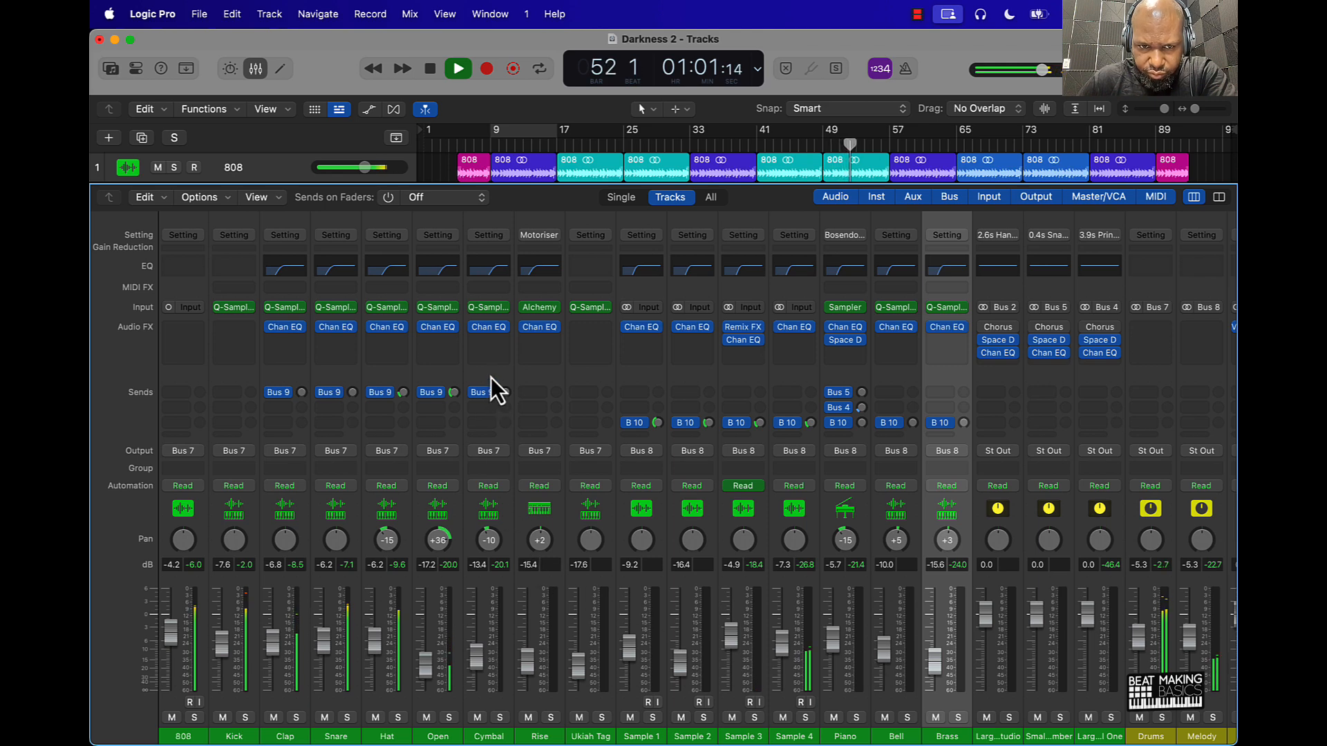
Change the Cymbal channel's Quick Sampler and Channel EQ to stereo
click(503, 308)
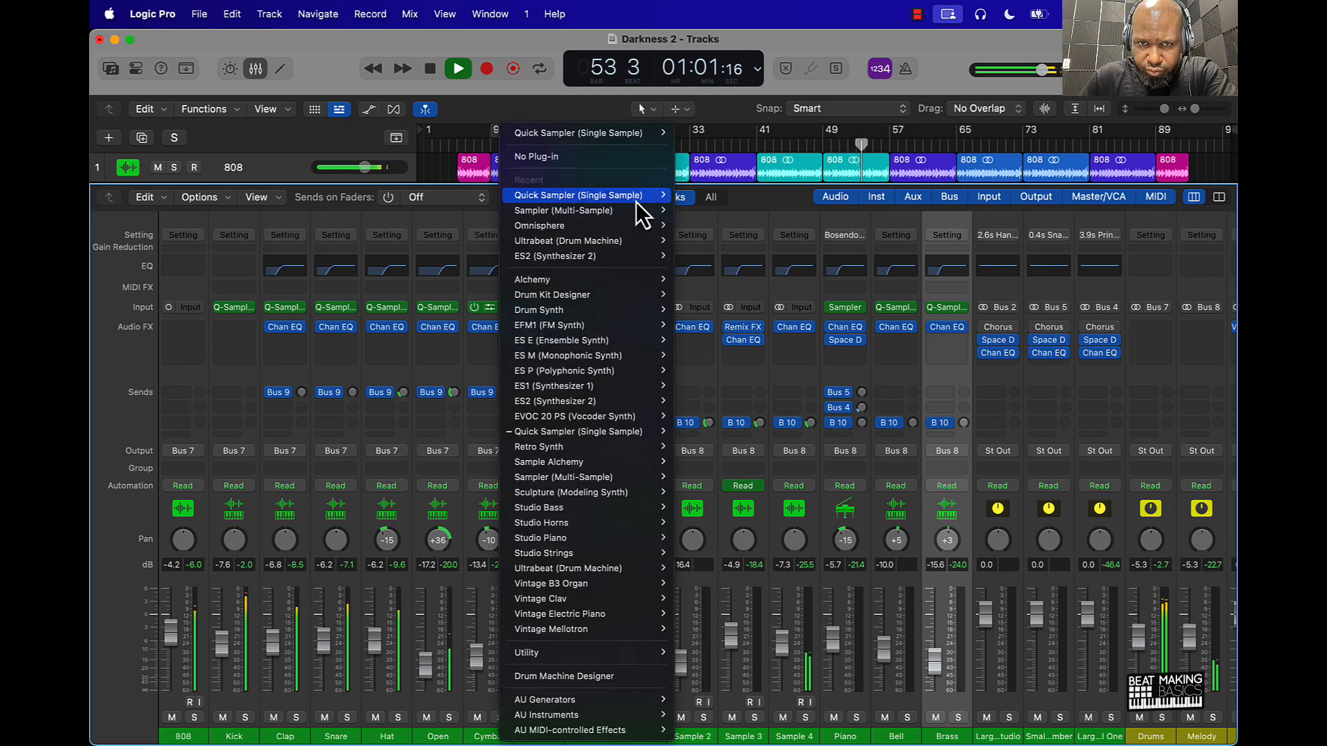
click(698, 152)
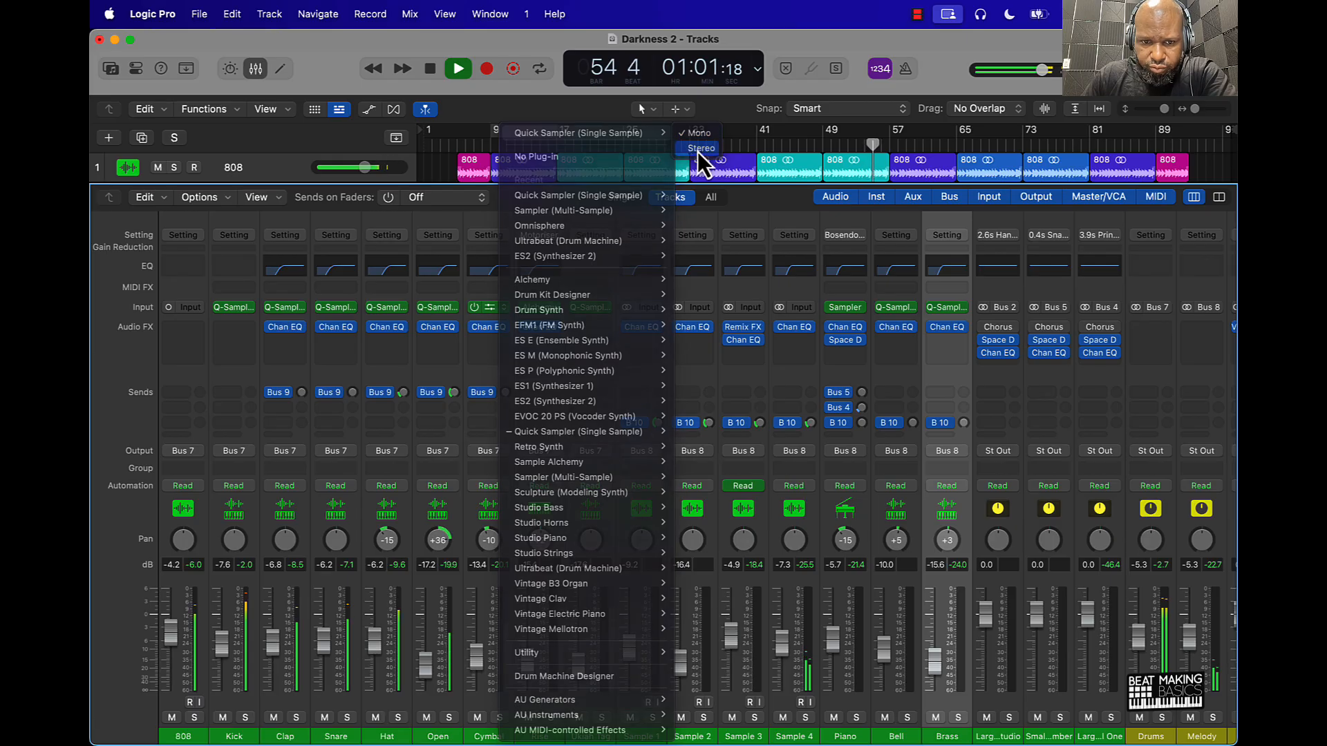
click(504, 328)
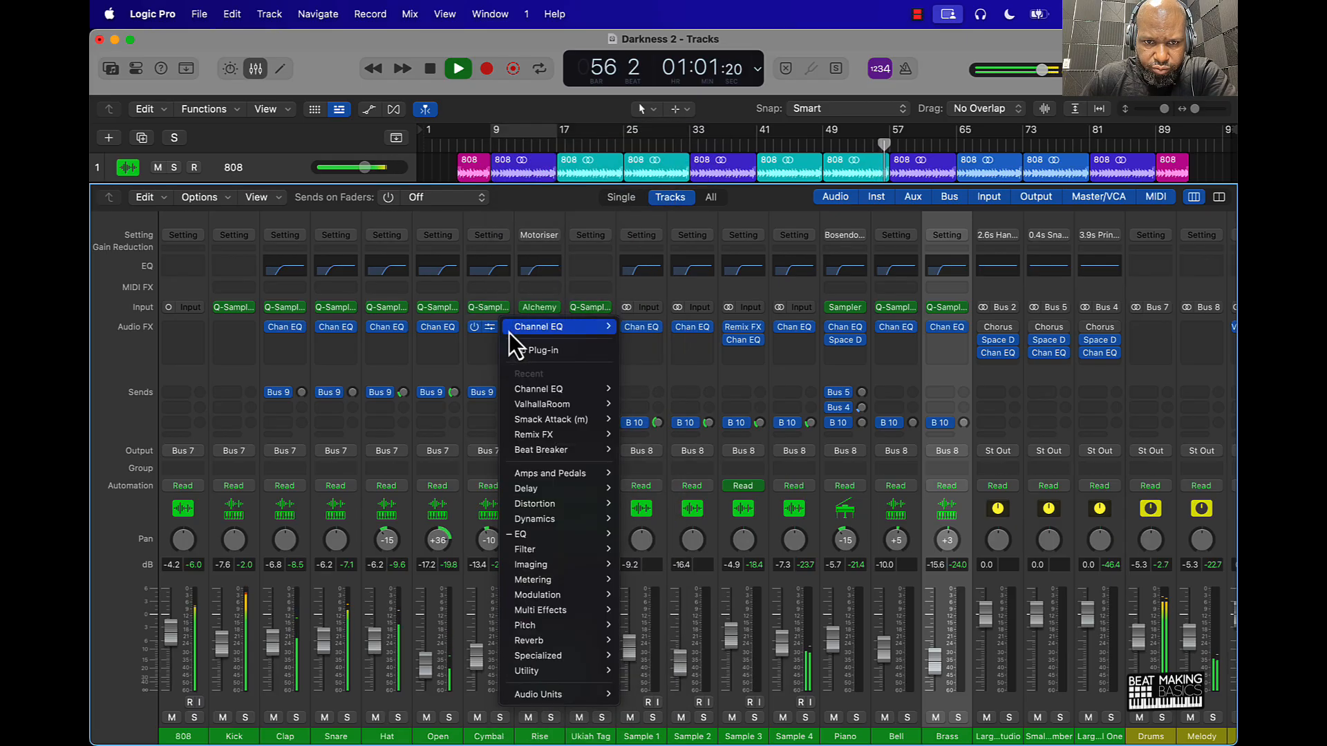
mouse_move(592, 327)
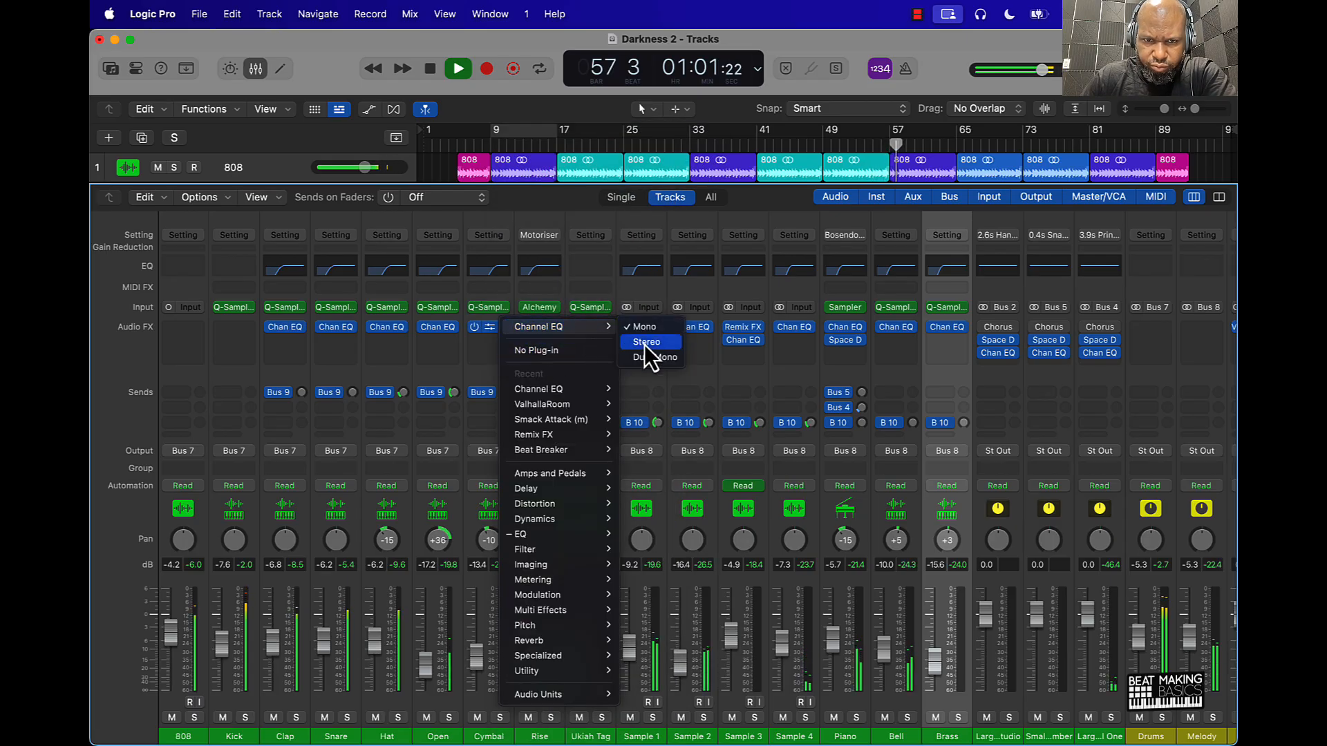
click(646, 342)
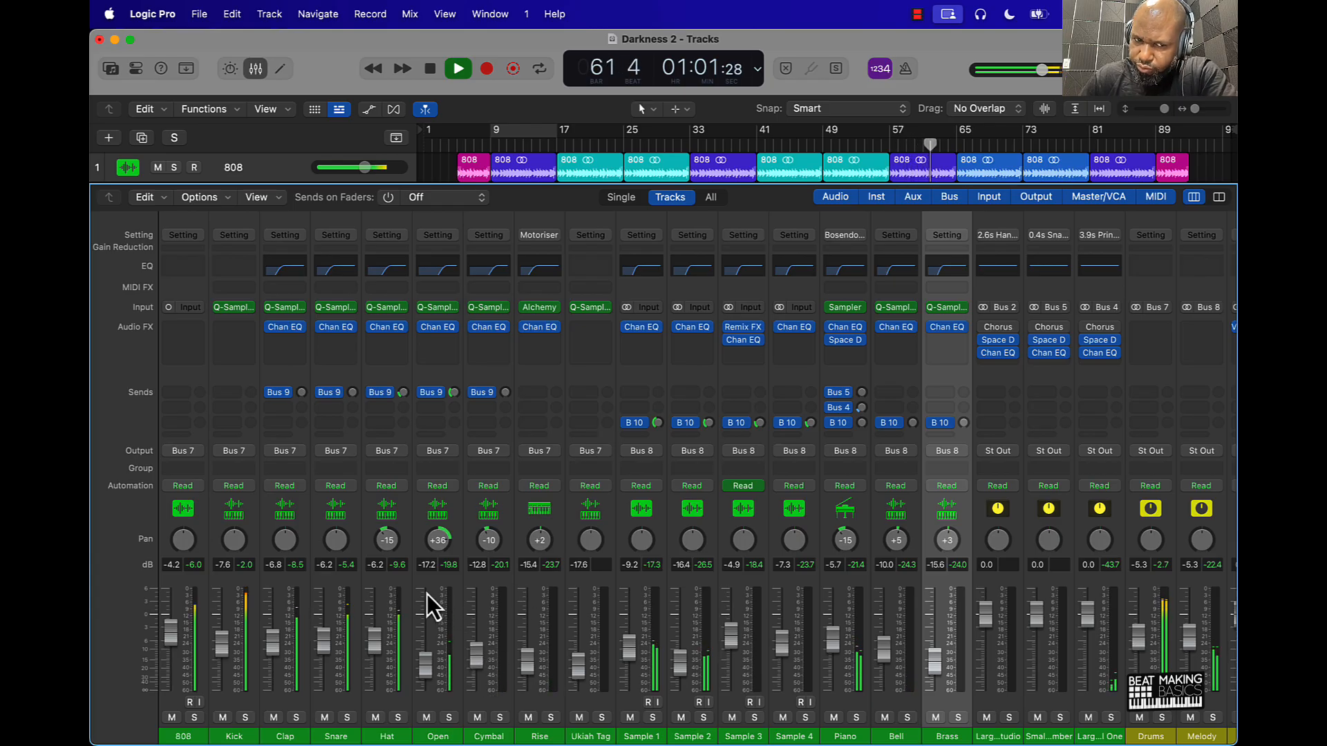
Pan the Snare channel to +2 and the Hat channel to -19, and stop playback
drag(337, 539, 339, 531)
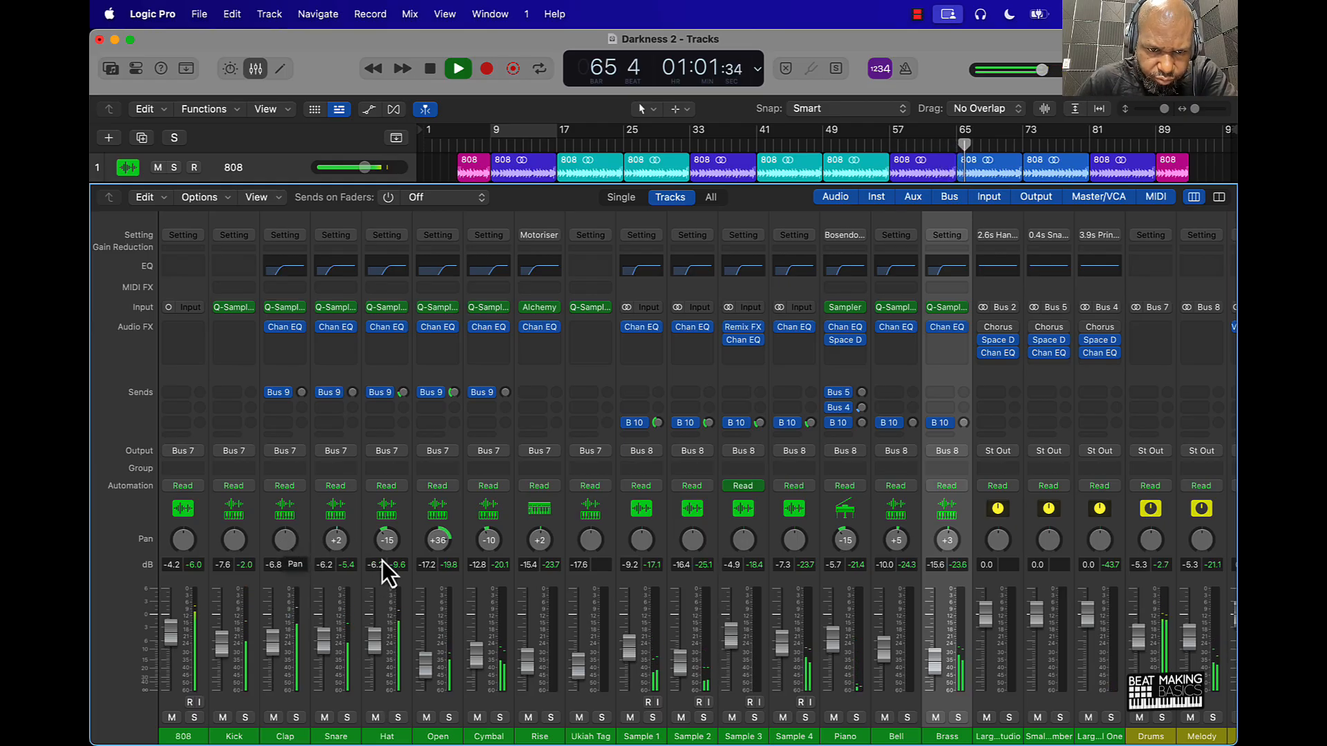
drag(384, 543, 385, 550)
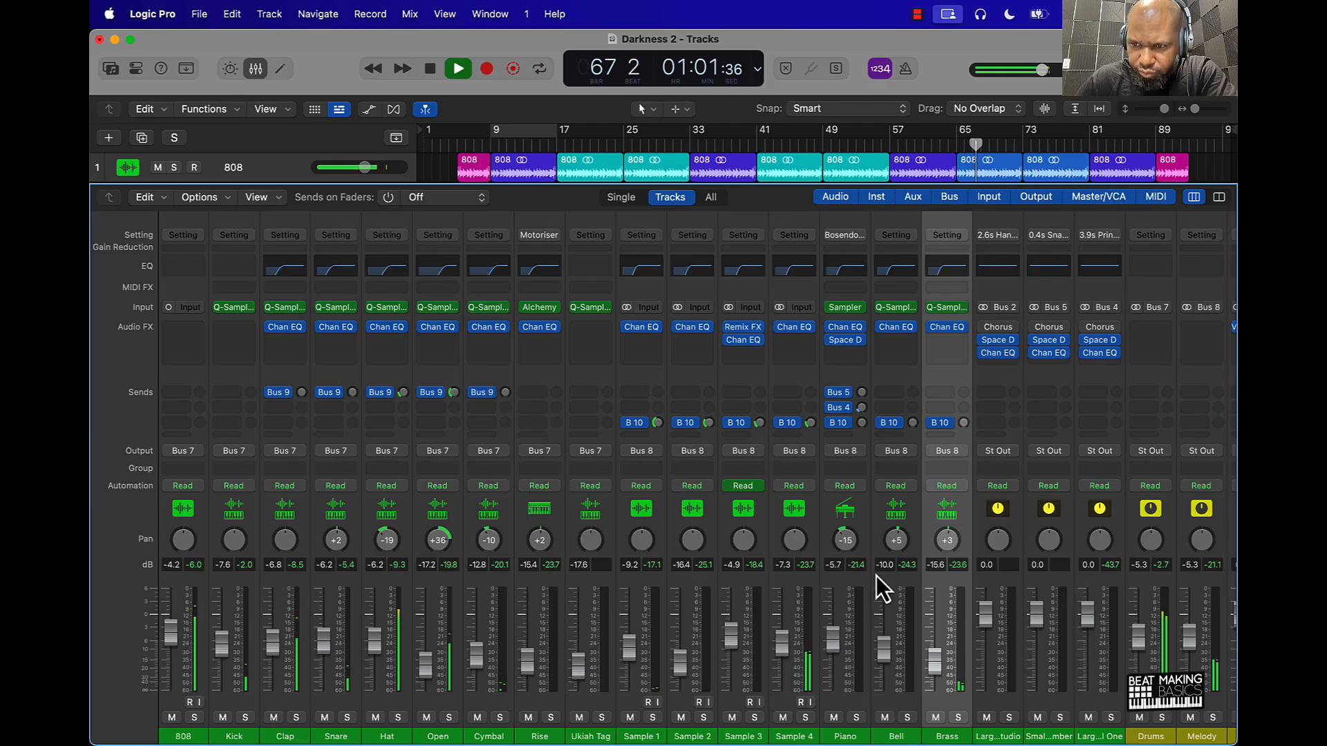
key(space)
Insert the Waves Nx Germano Studios (s) plug-in on the Stereo Out channel
scroll(863, 512, right, 5)
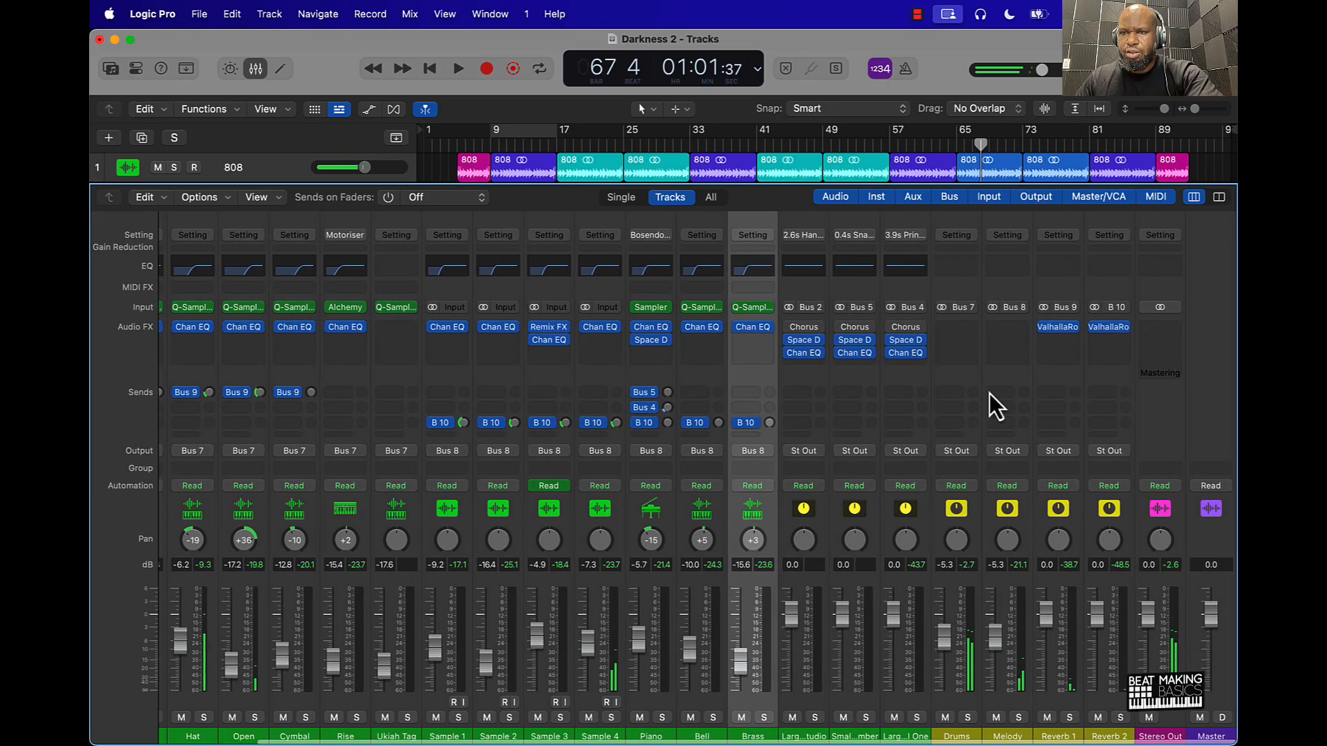
click(1216, 158)
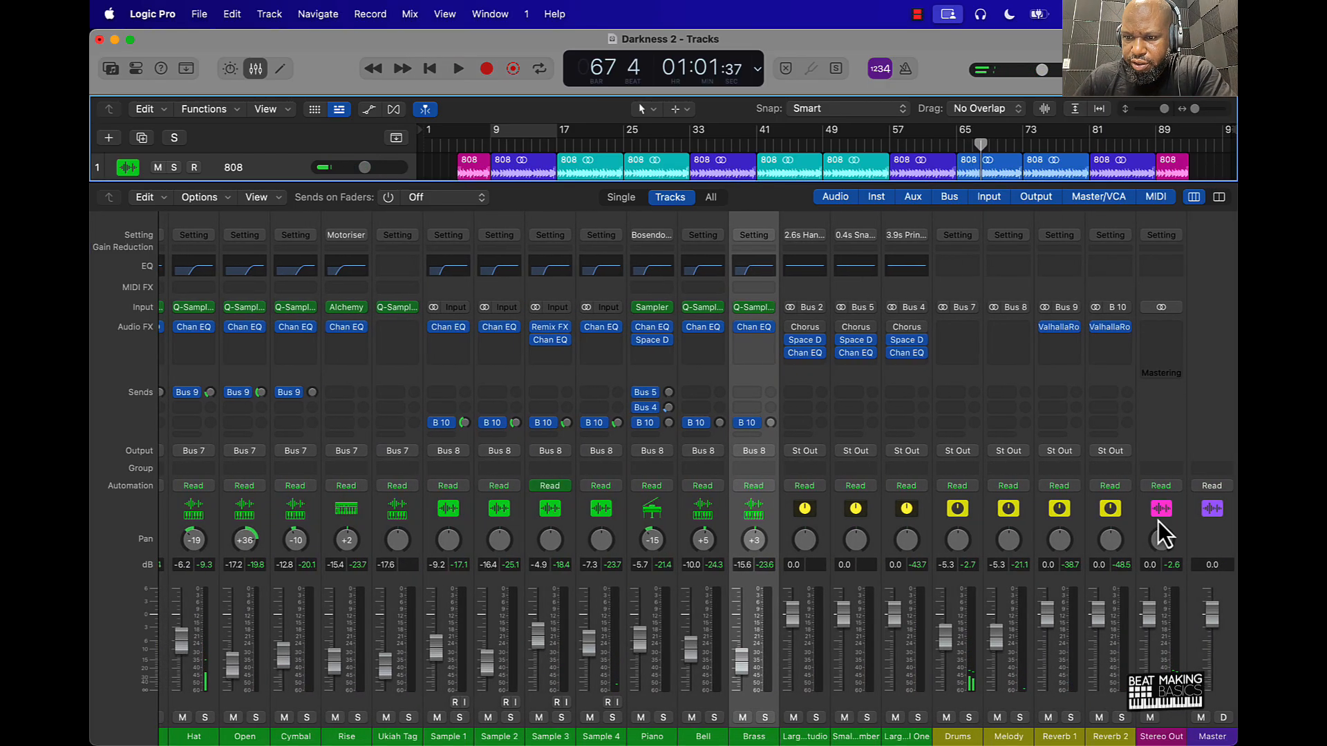
click(1161, 327)
mouse_move(1081, 680)
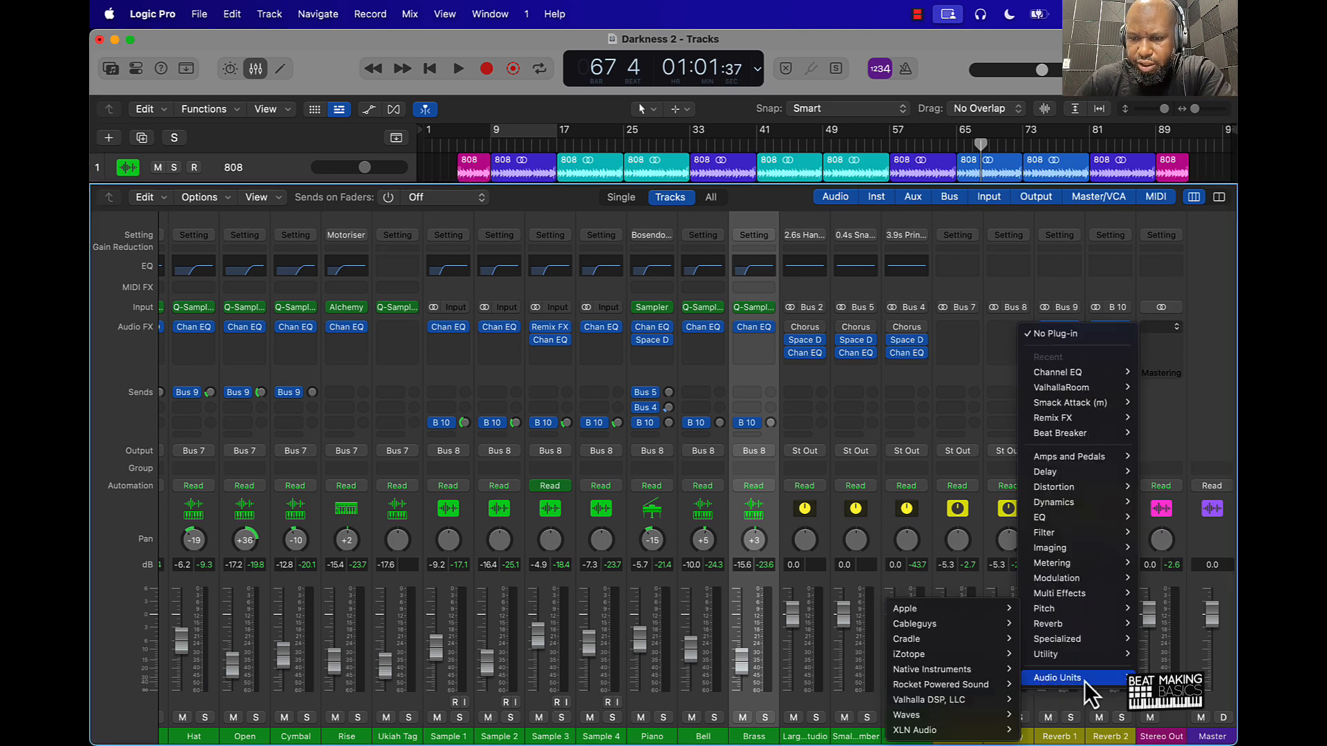
mouse_move(979, 716)
mouse_move(1117, 639)
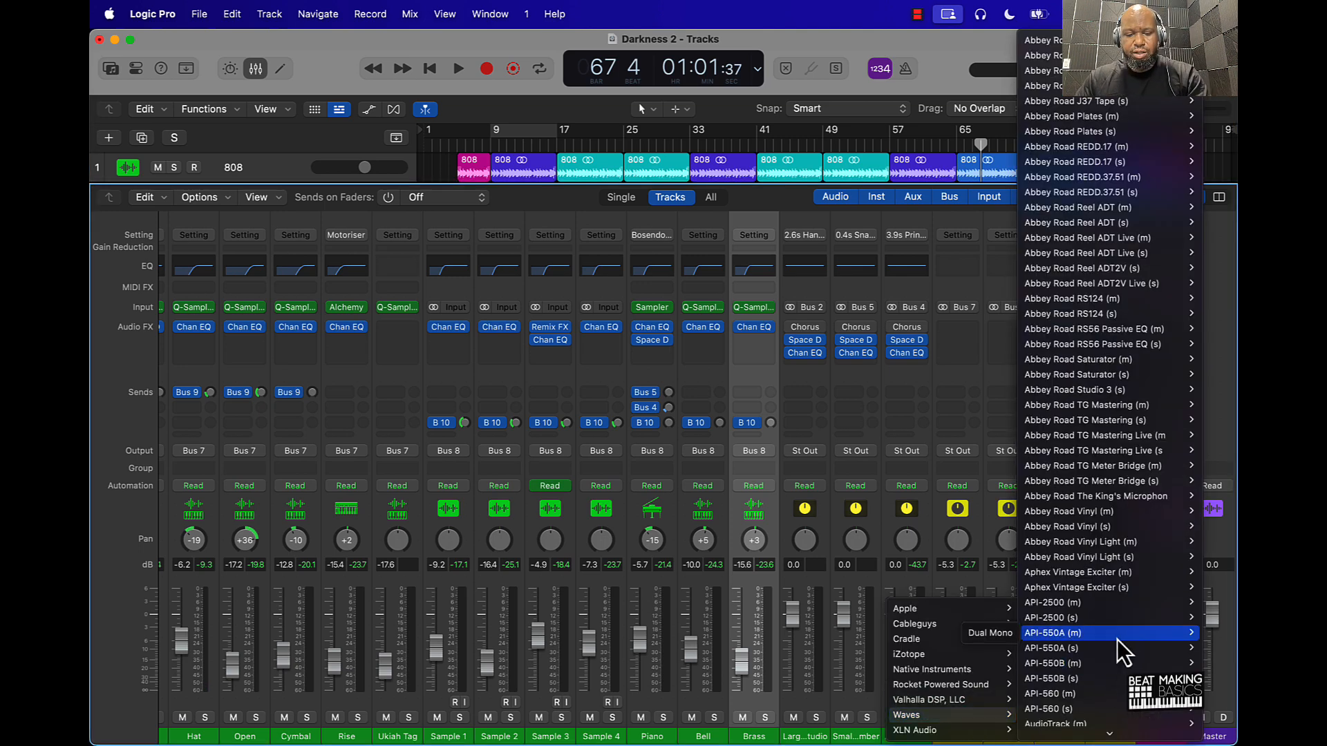
scroll(1116, 640, down, 20)
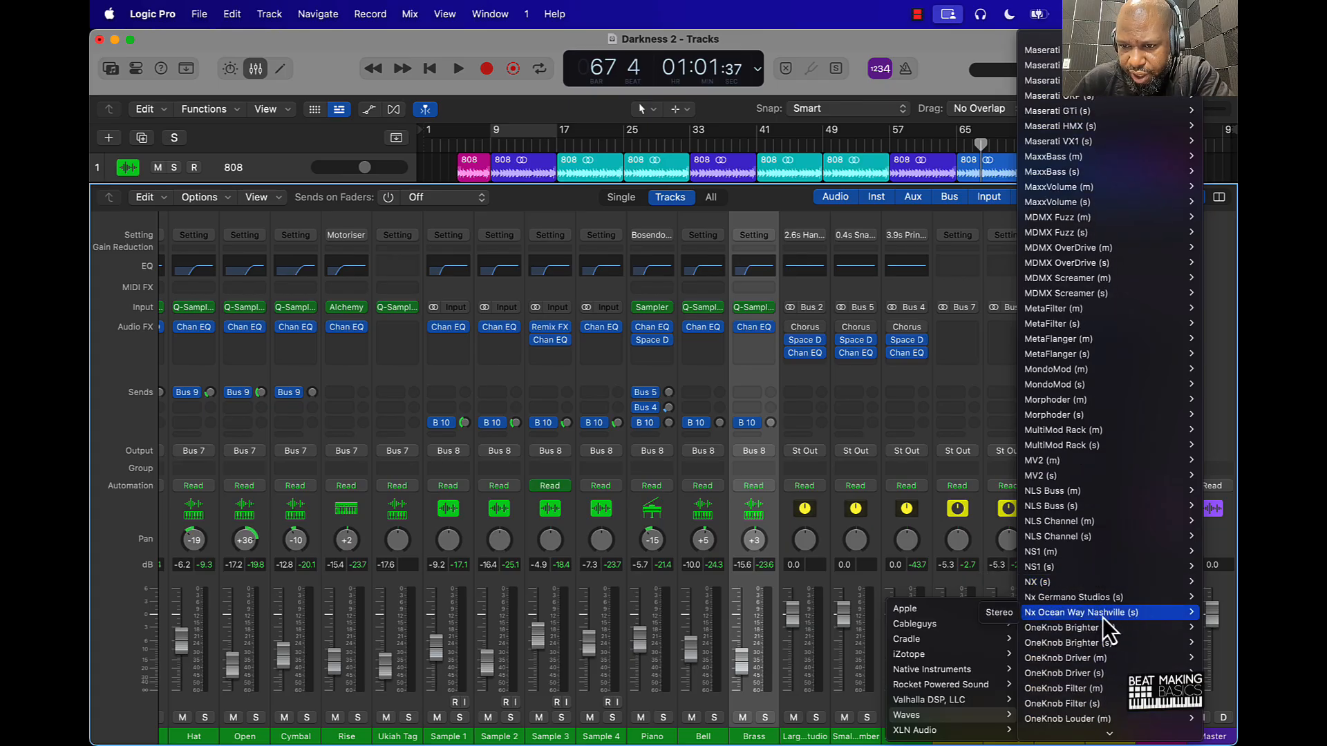
click(1083, 604)
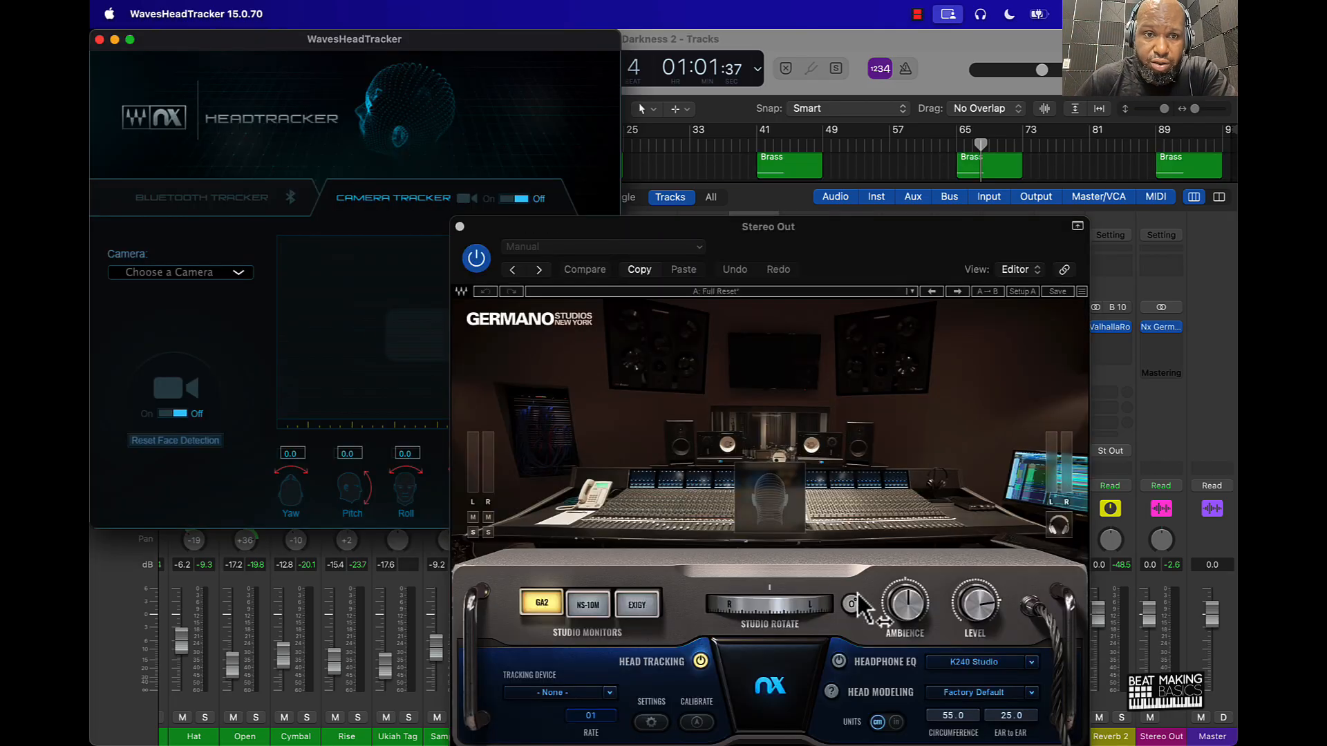
Close the WavesHeadTracker window, play the beat from about bar 12, and move the Nx Germano Studios window off the first mixer channels
drag(747, 238, 683, 123)
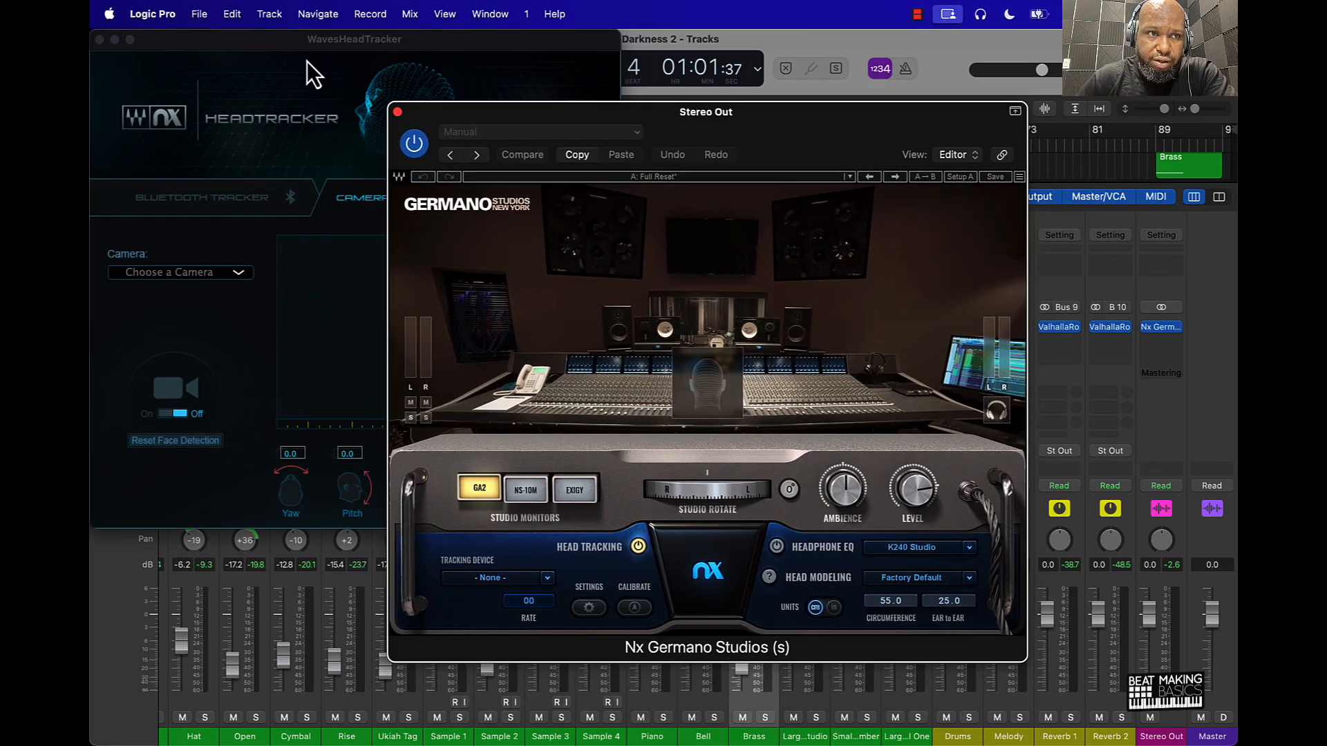
click(99, 39)
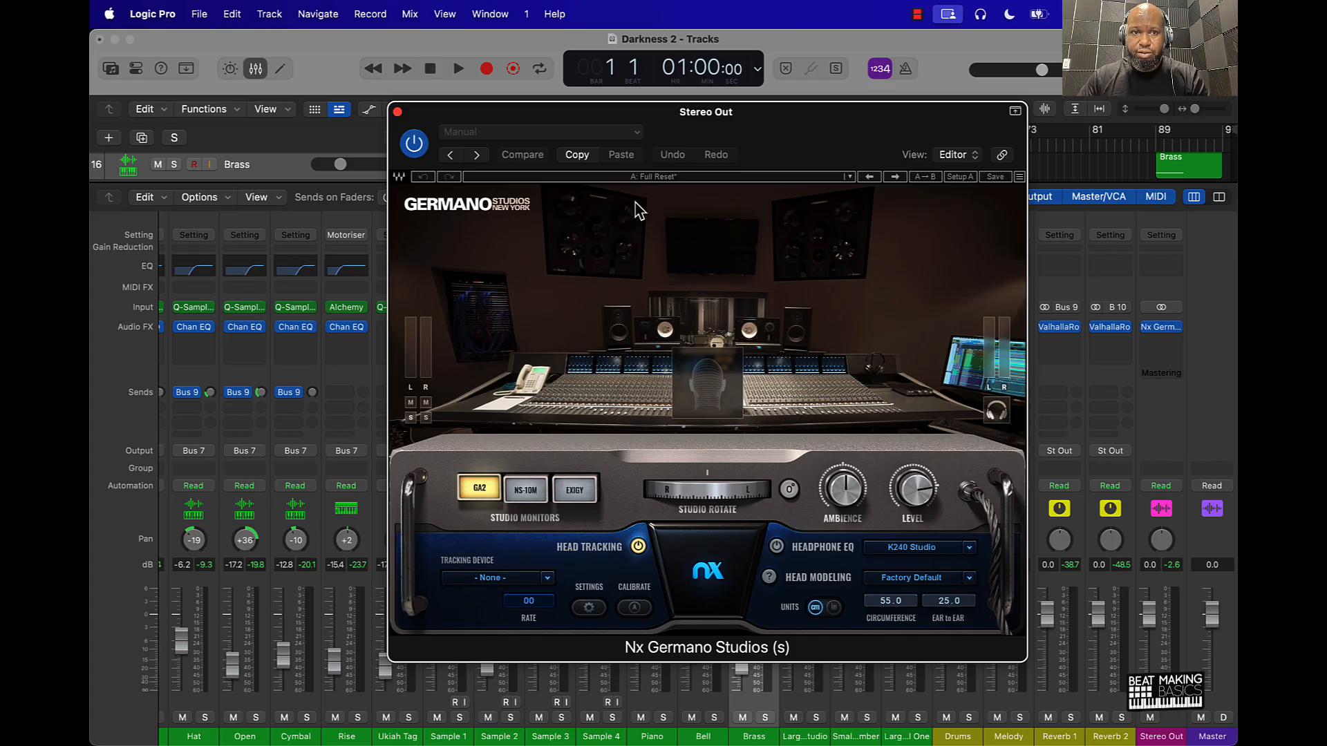
key(space)
drag(643, 119, 518, 261)
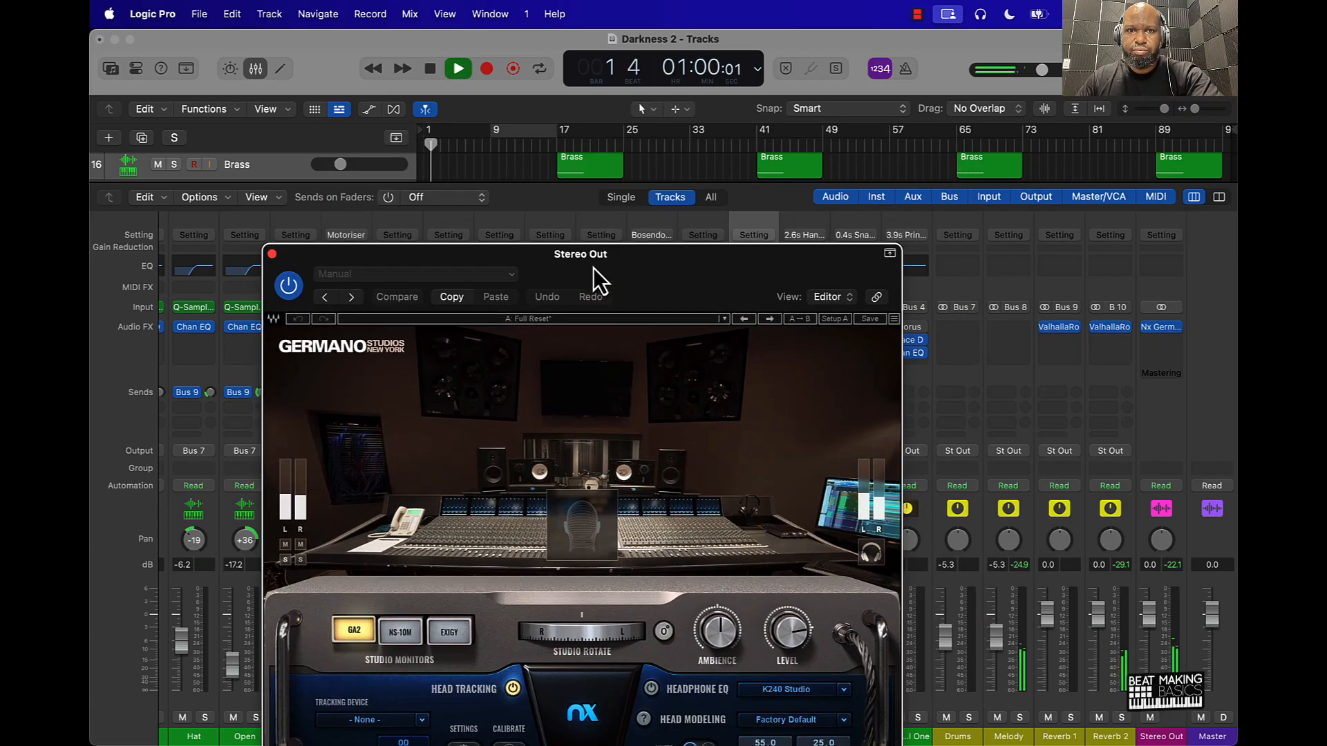
click(520, 131)
drag(622, 254, 860, 59)
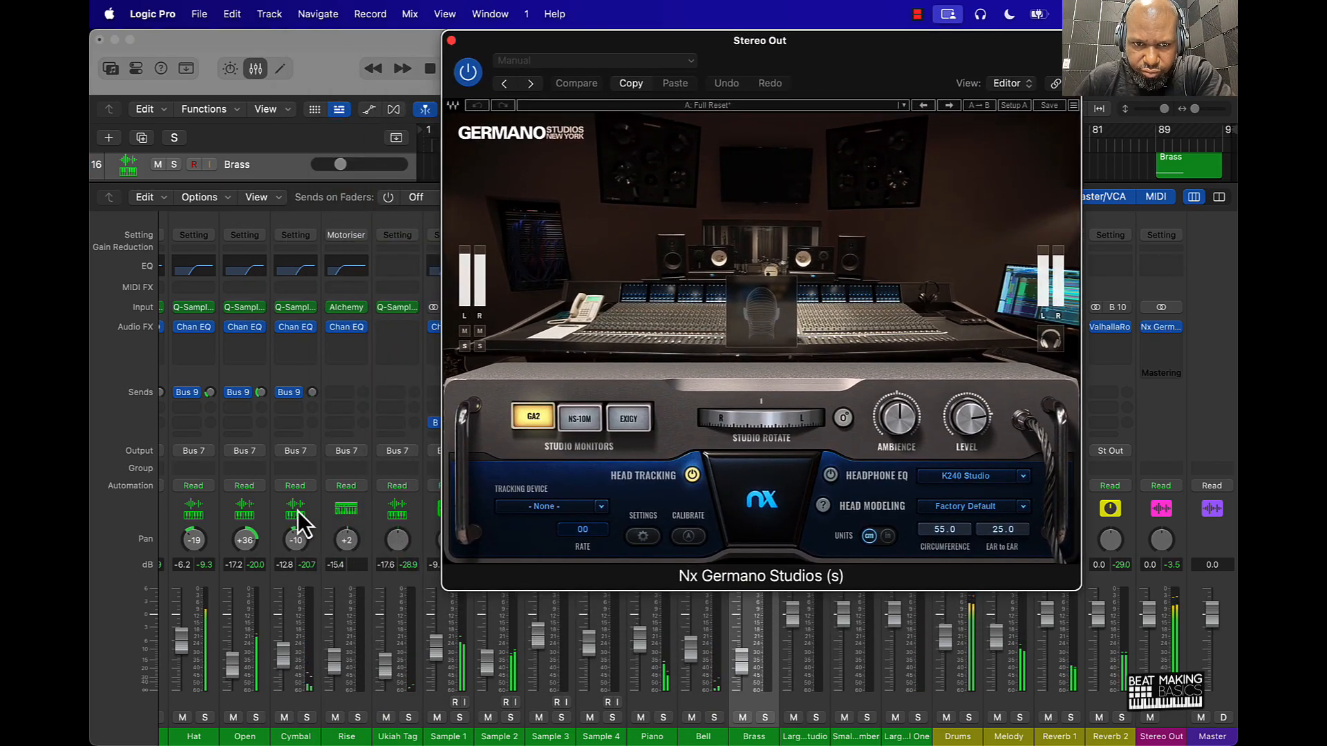
Insert the Waves RBass (m) plug-in on the 808 channel
scroll(276, 525, left, 4)
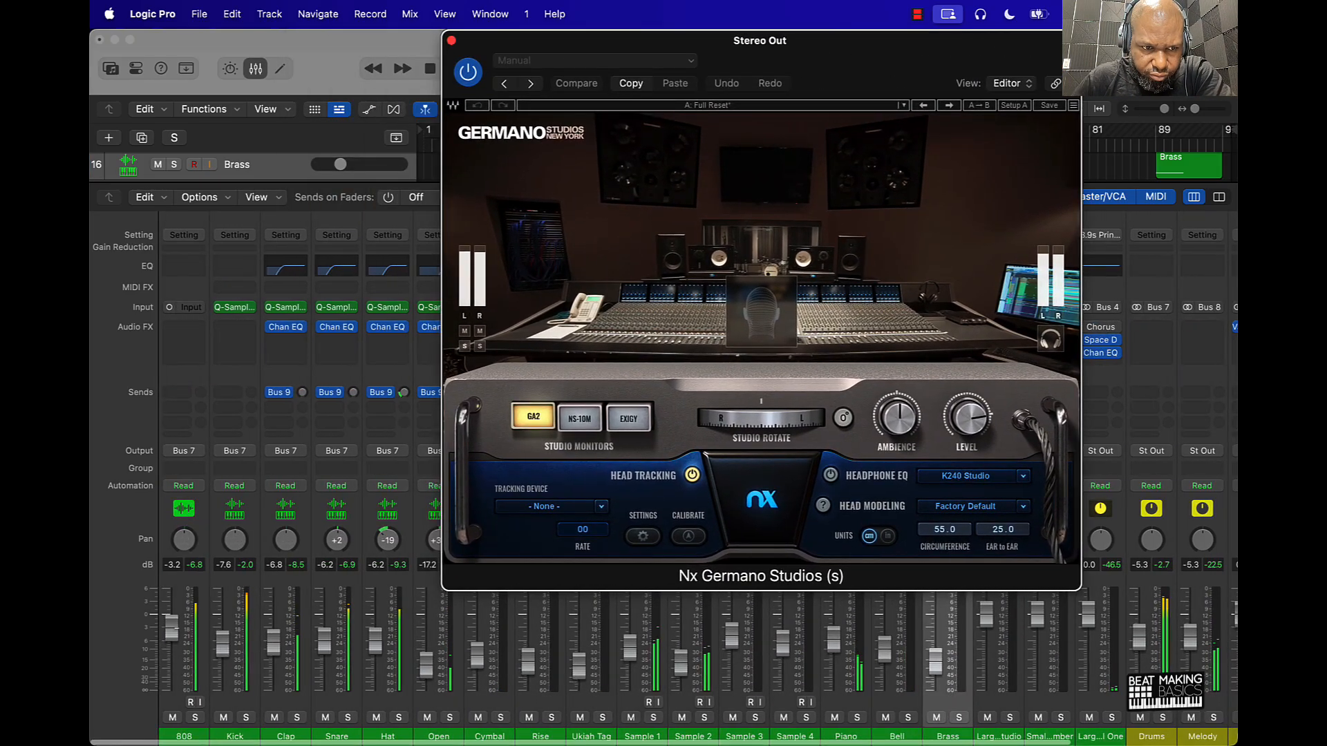
click(184, 318)
click(188, 327)
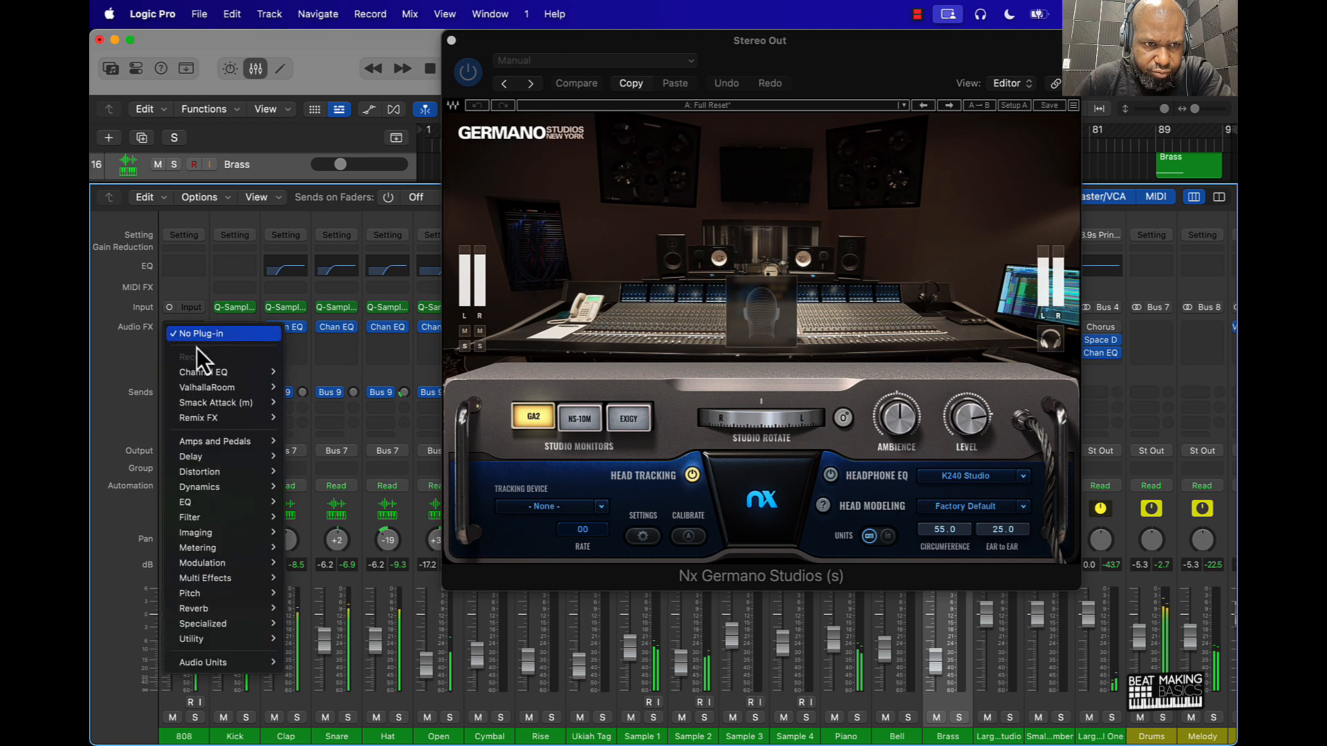
mouse_move(255, 663)
mouse_move(320, 673)
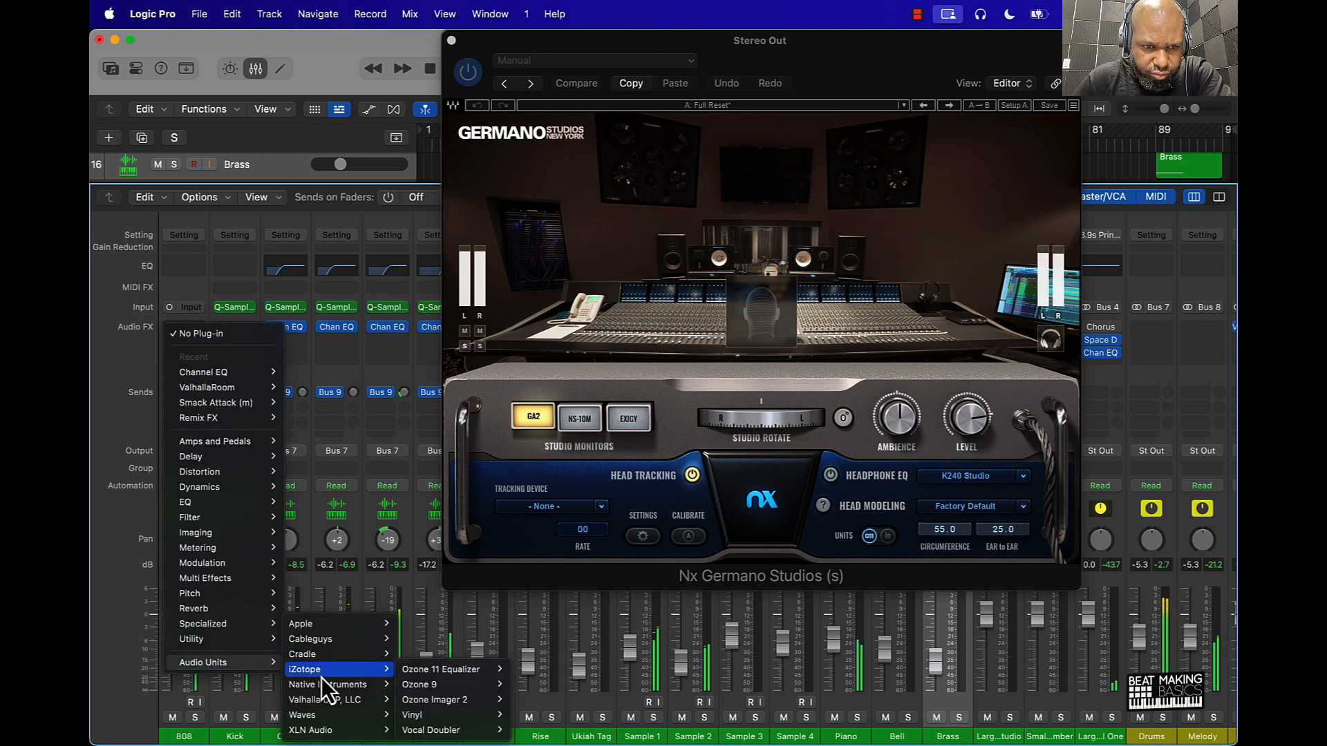
mouse_move(332, 715)
mouse_move(482, 680)
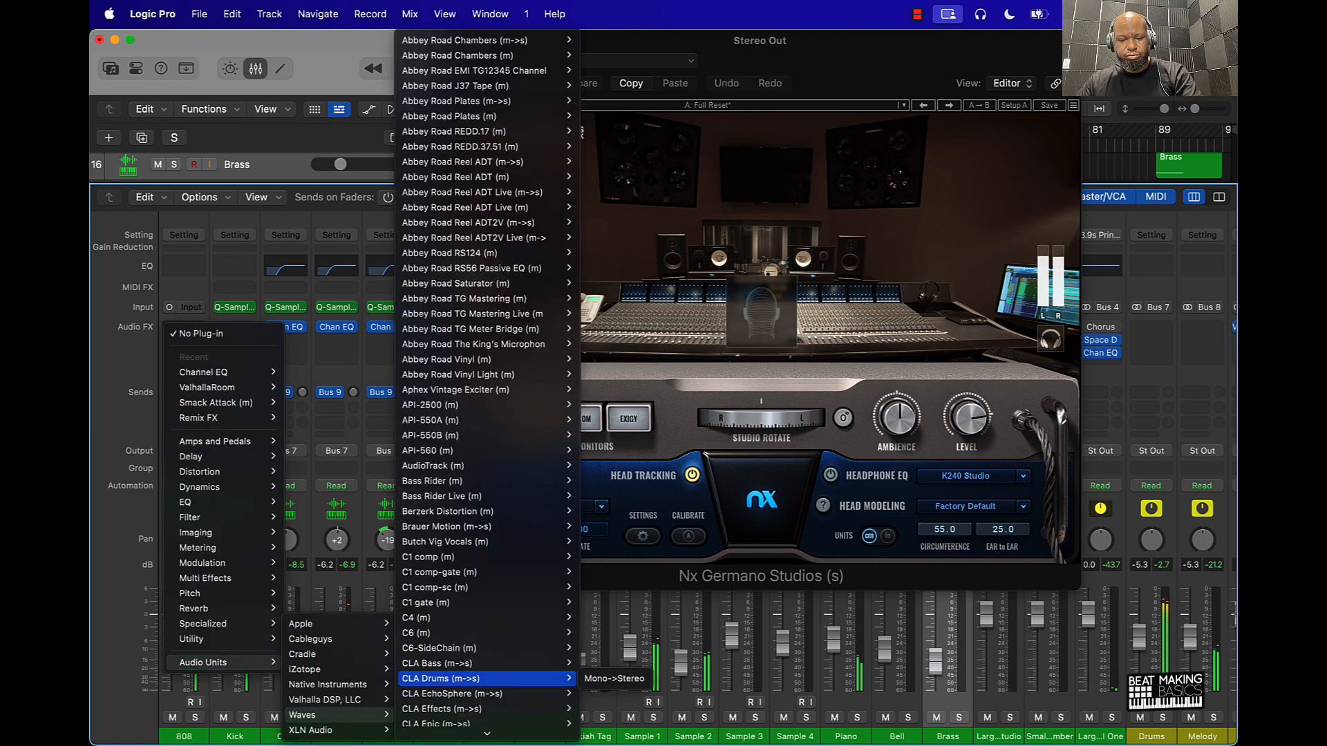
scroll(482, 681, down, 15)
click(453, 719)
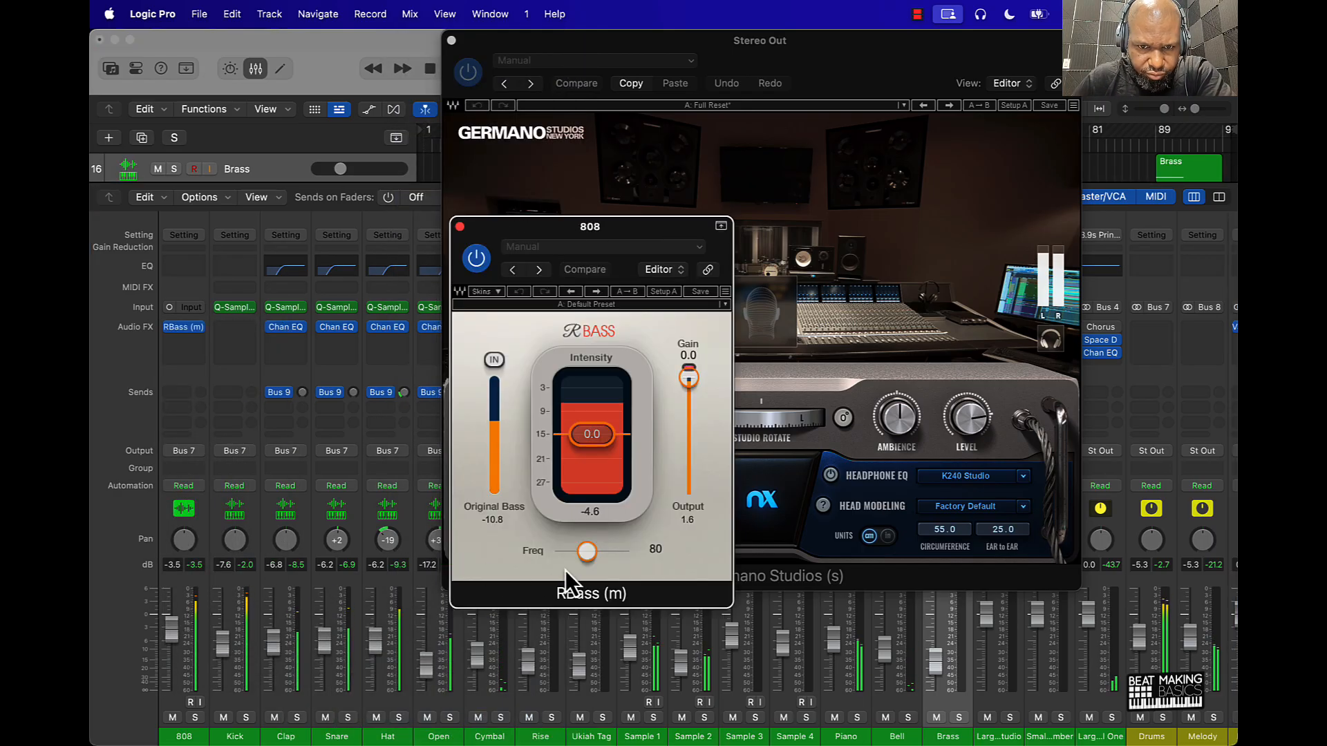
Set the 808's RBass frequency to 62, place its window beside Nx Germano Studios, and switch the studio monitors to NS-10M
drag(587, 553, 561, 557)
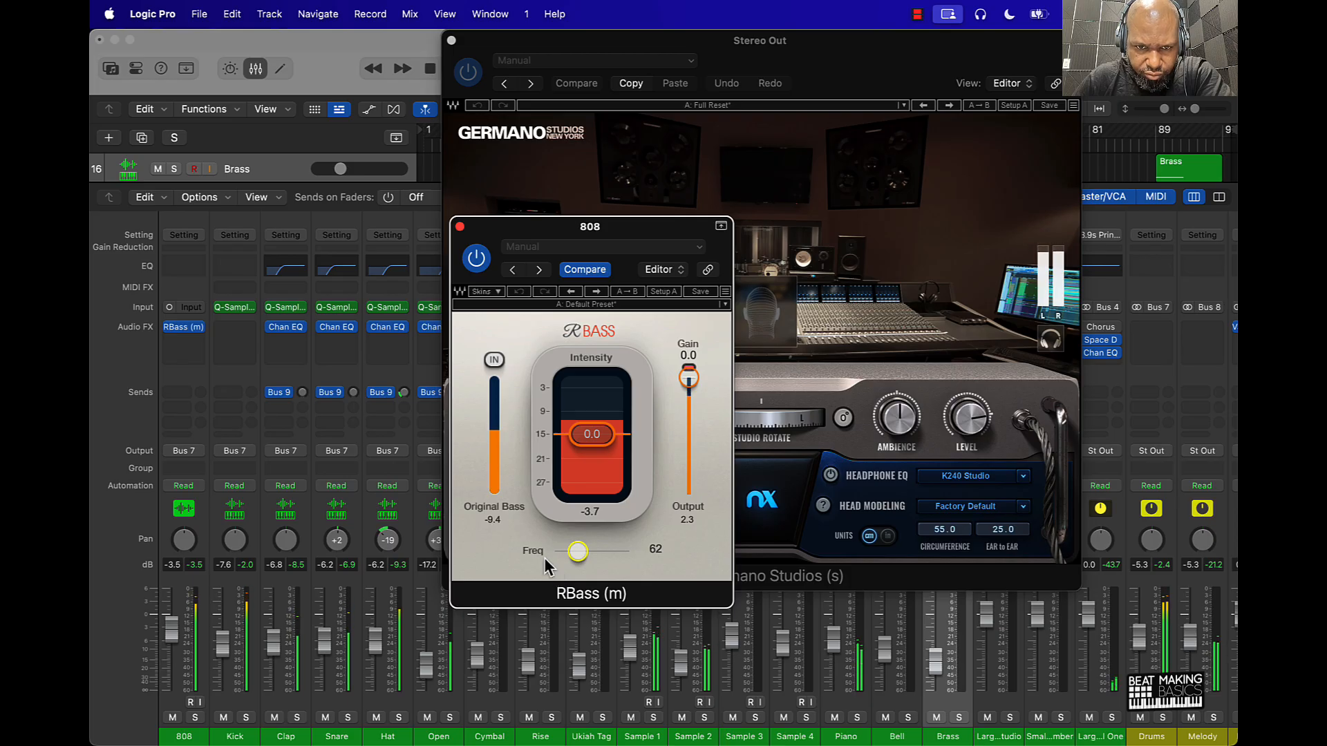
drag(634, 225, 343, 186)
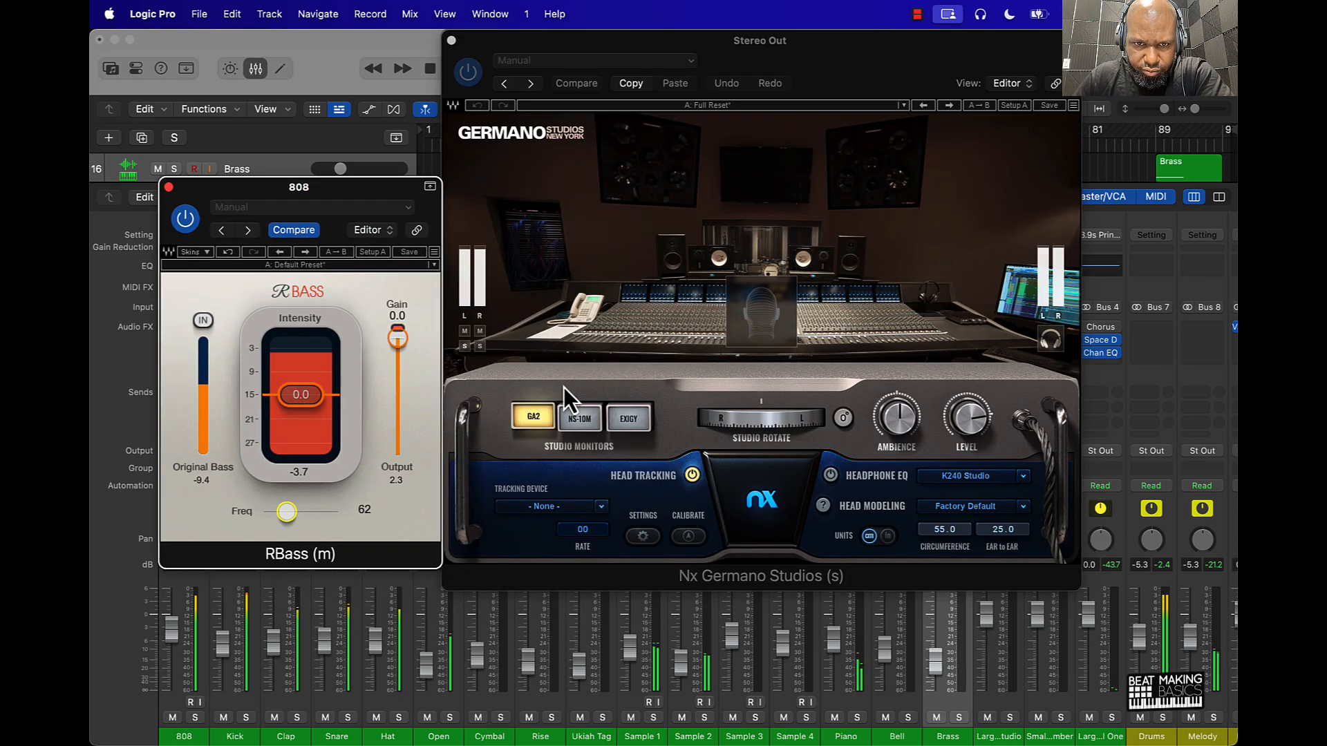
click(573, 422)
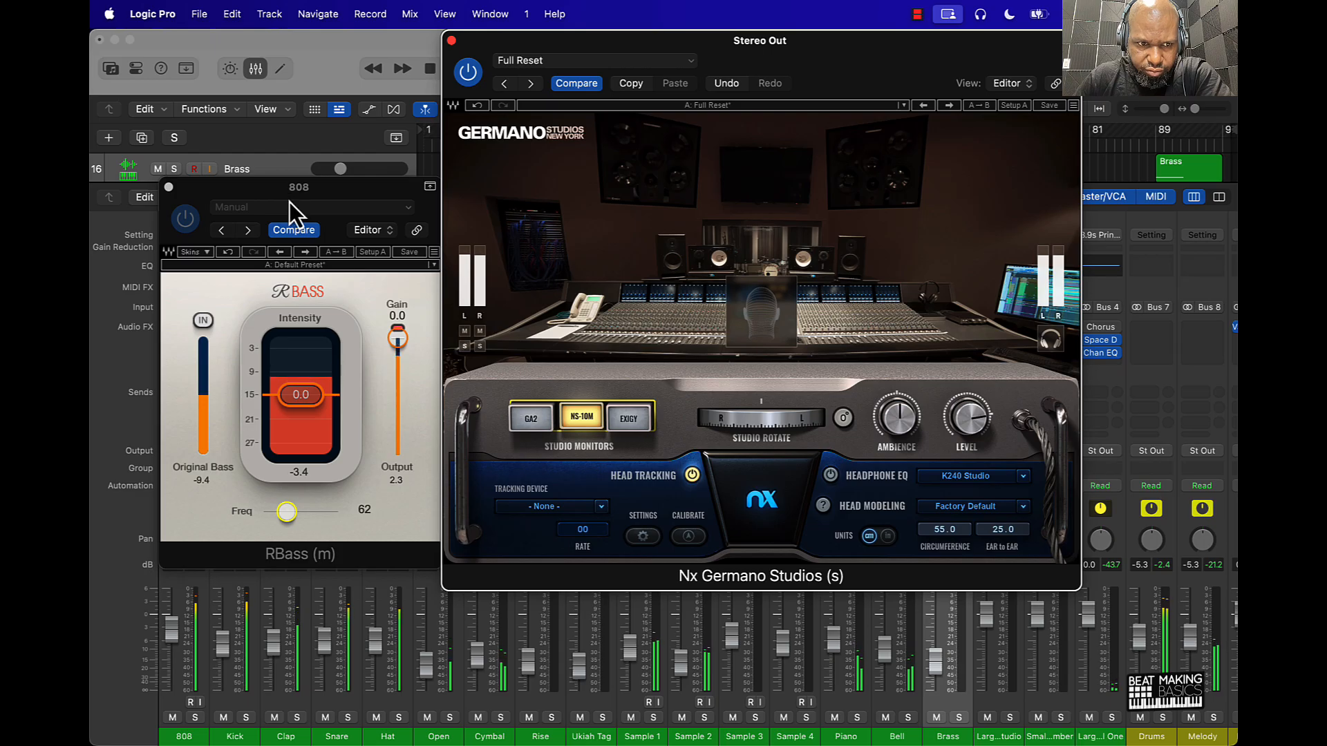
Move the RBass window clear, switch the studio monitors to EXIGY, and set the 808's RBass frequency to 91
drag(288, 197, 364, 180)
key(XF86AudioLowerVolume)
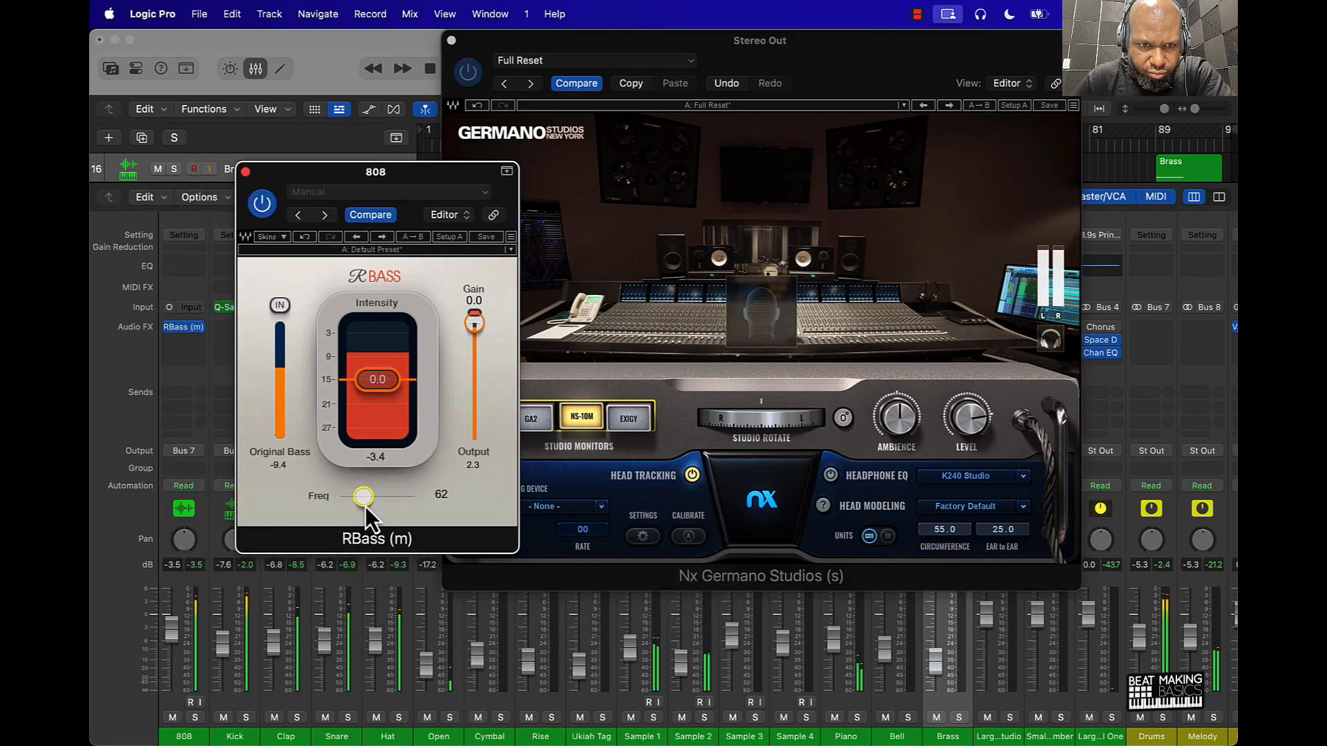
mouse_move(365, 499)
mouse_down()
mouse_move(425, 487)
mouse_move(362, 495)
mouse_up()
click(629, 419)
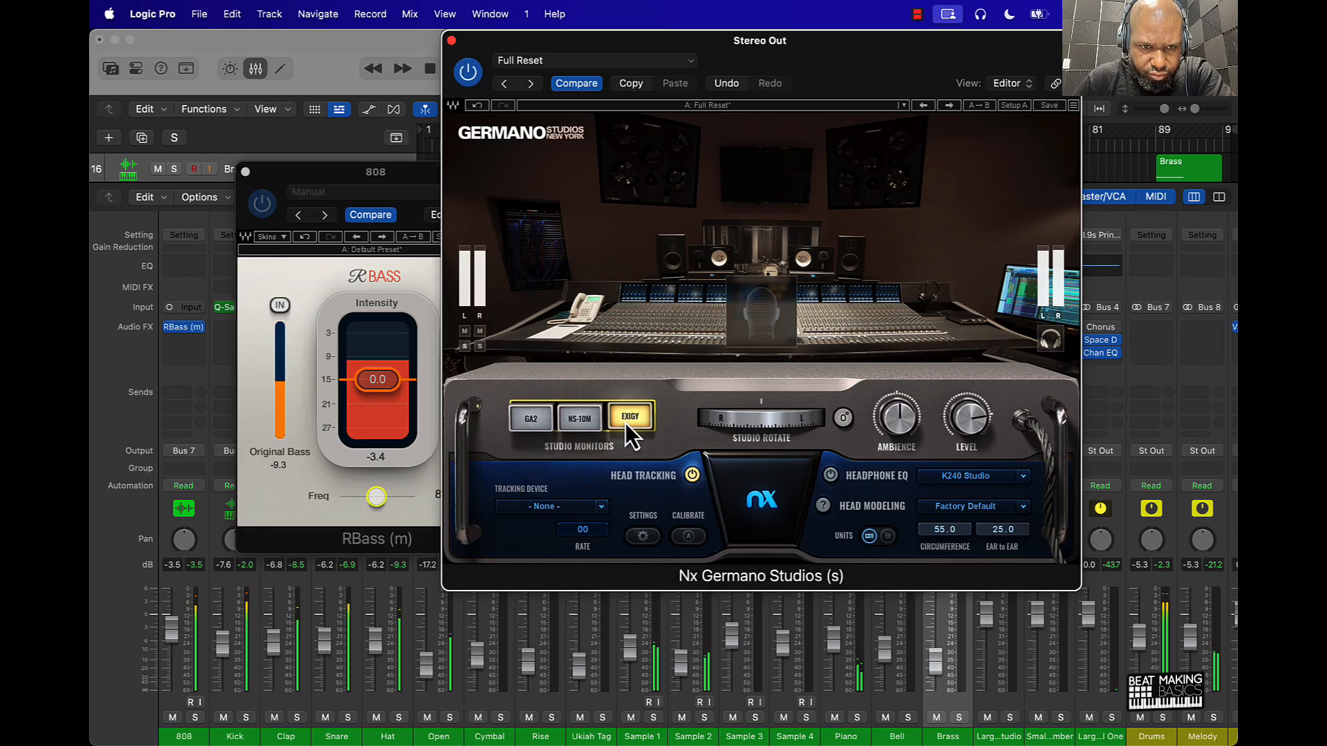
drag(350, 500, 388, 525)
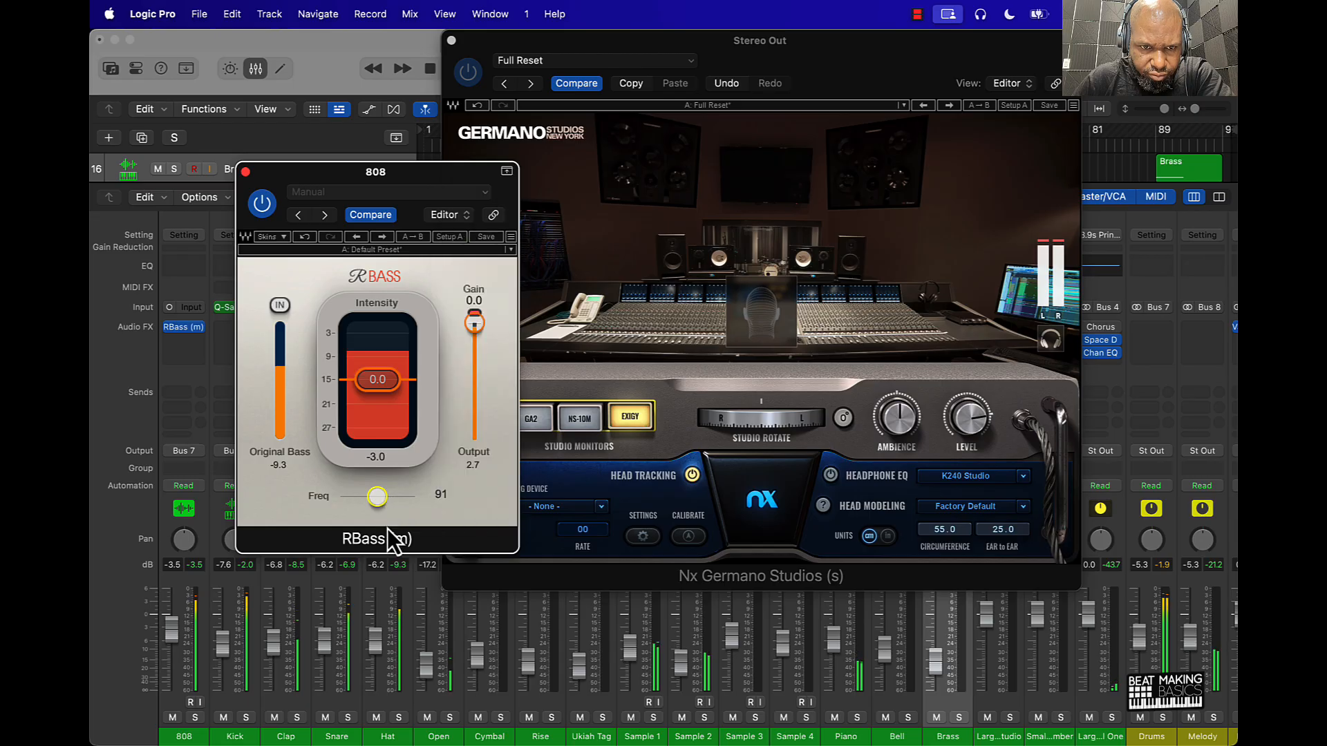
Close the RBass window, switch the Nx Germano Studios monitors to GA2, and close that plug-in window too
click(246, 172)
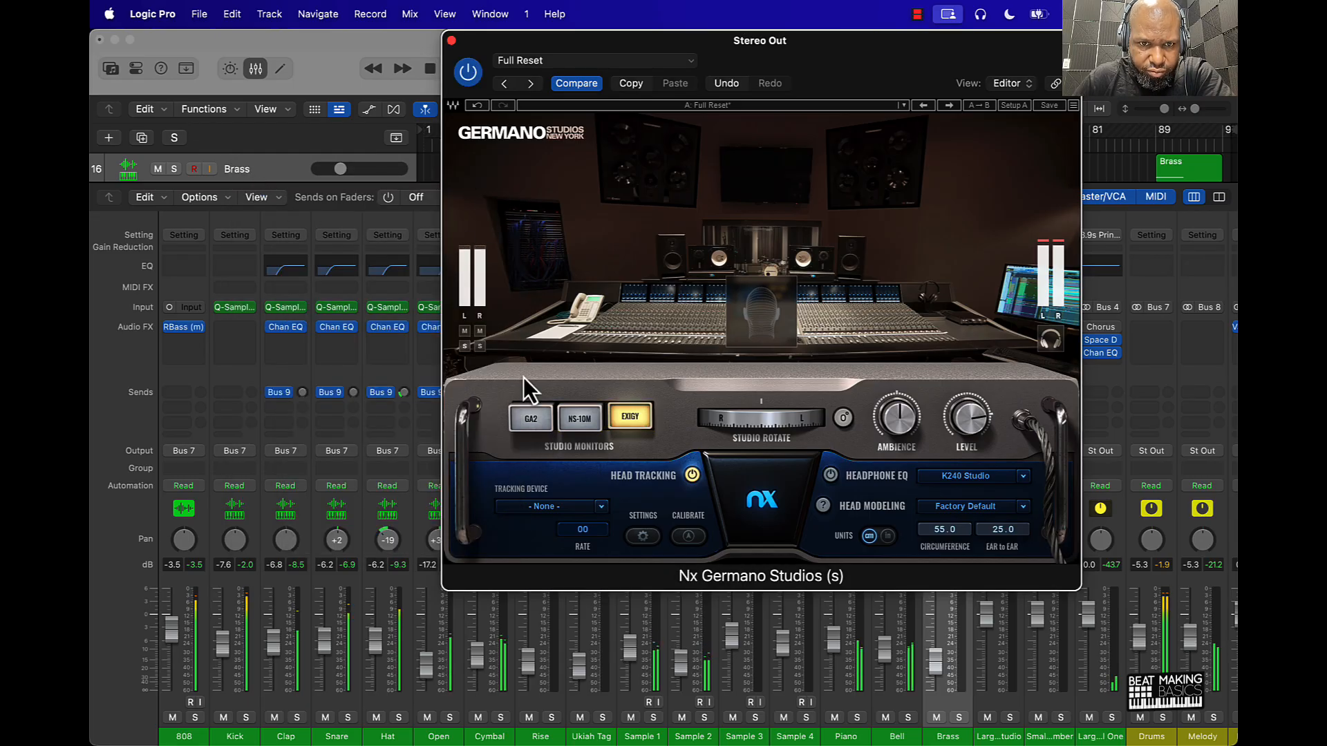
click(530, 419)
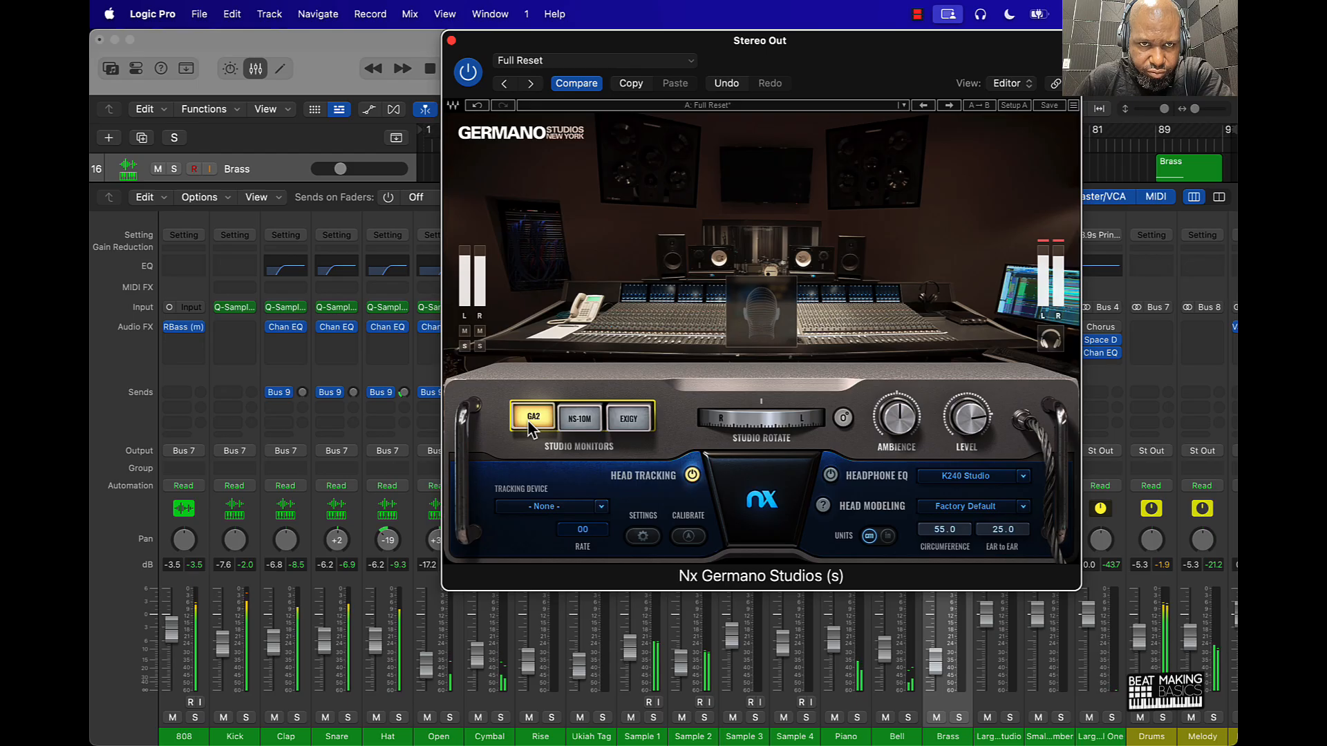
click(450, 41)
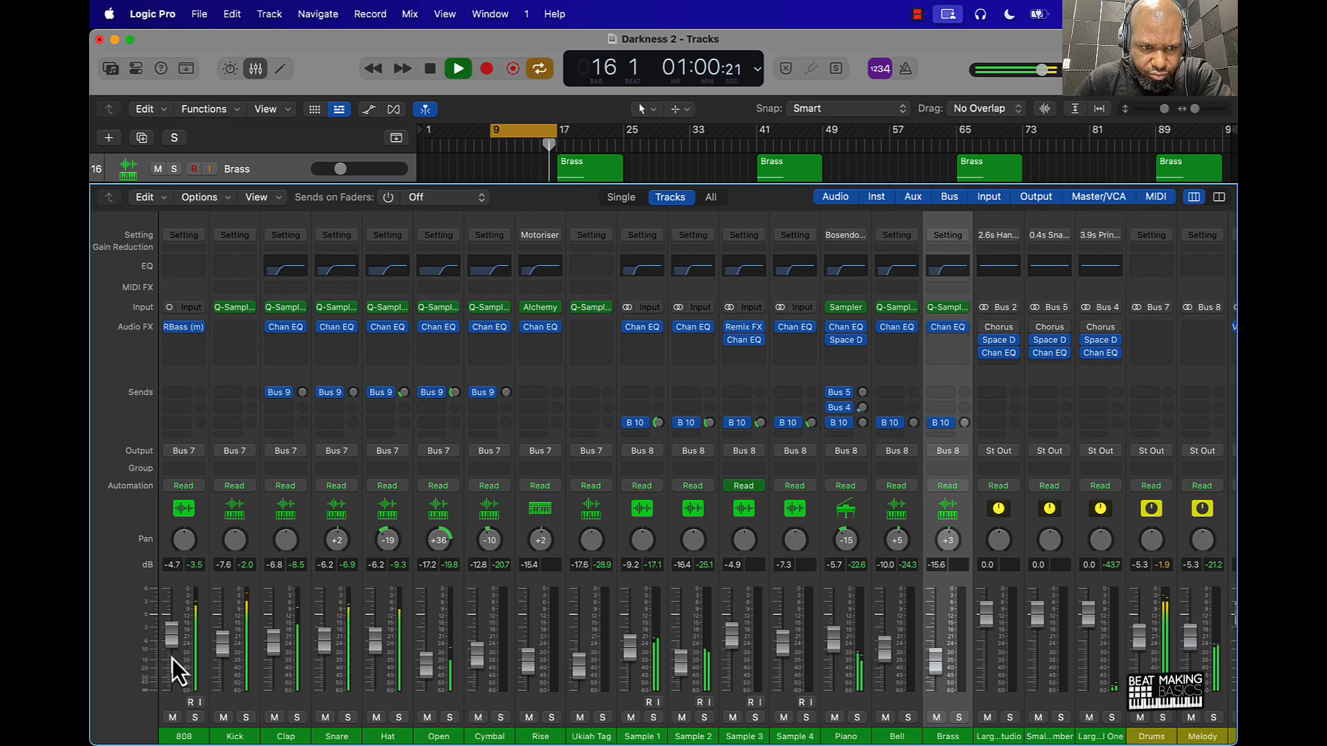
Lower the Drums, Melody, Reverb 1 and Reverb 2 faders together by 2.5 dB, putting Drums and Melody at -7.8 dB and both reverbs at -2.5 dB
scroll(511, 697, right, 5)
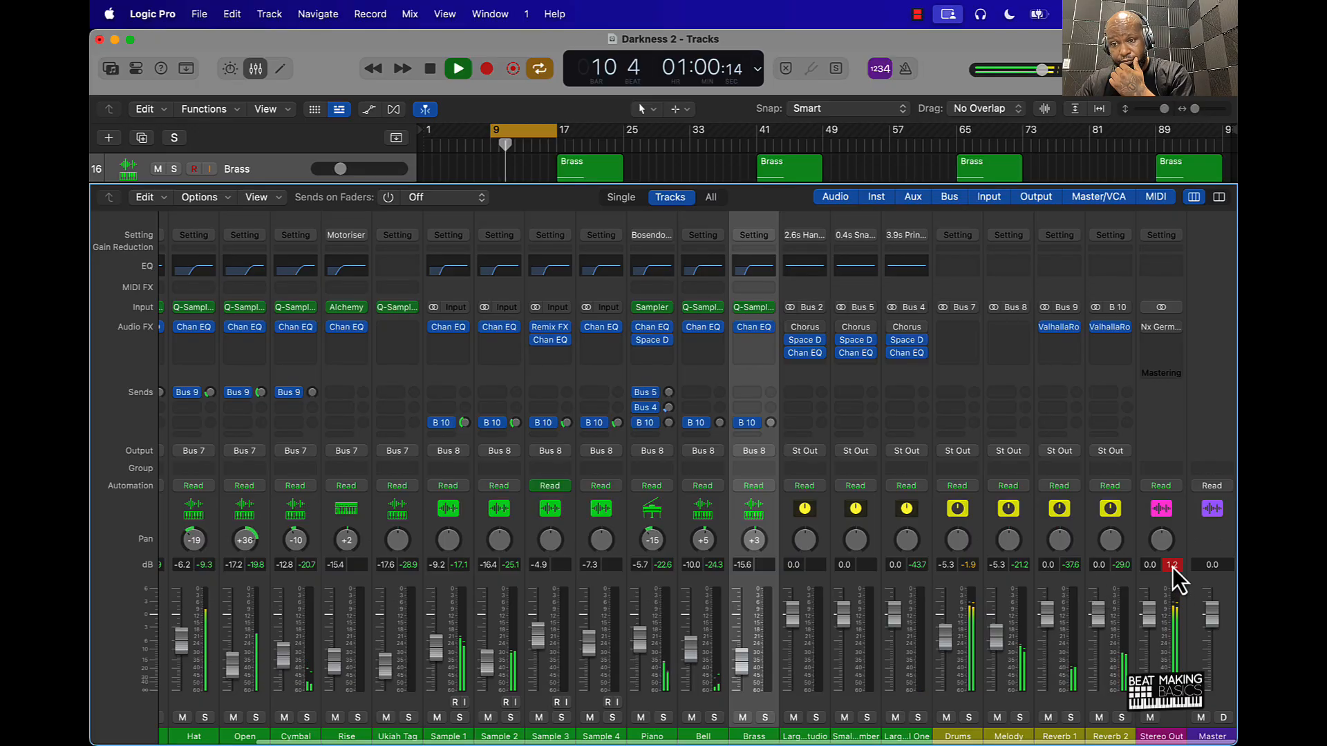
click(952, 706)
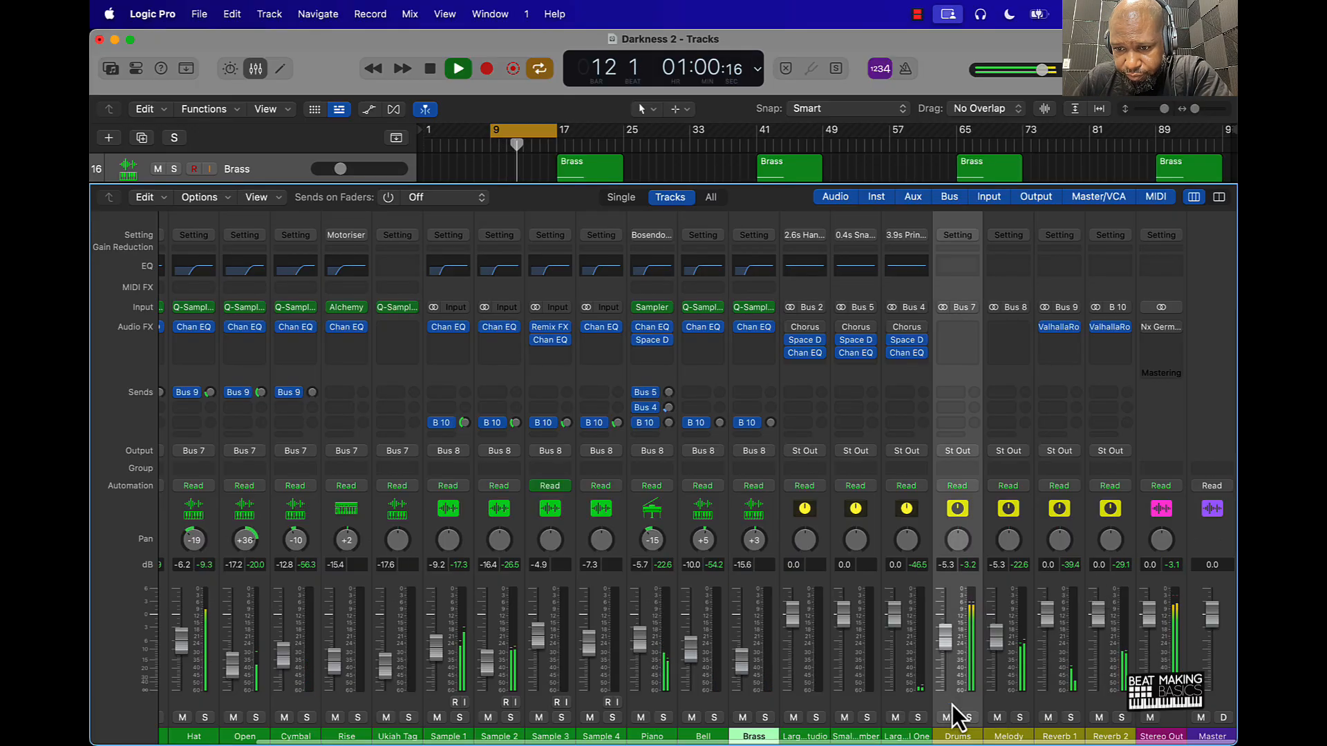
drag(952, 704, 1092, 692)
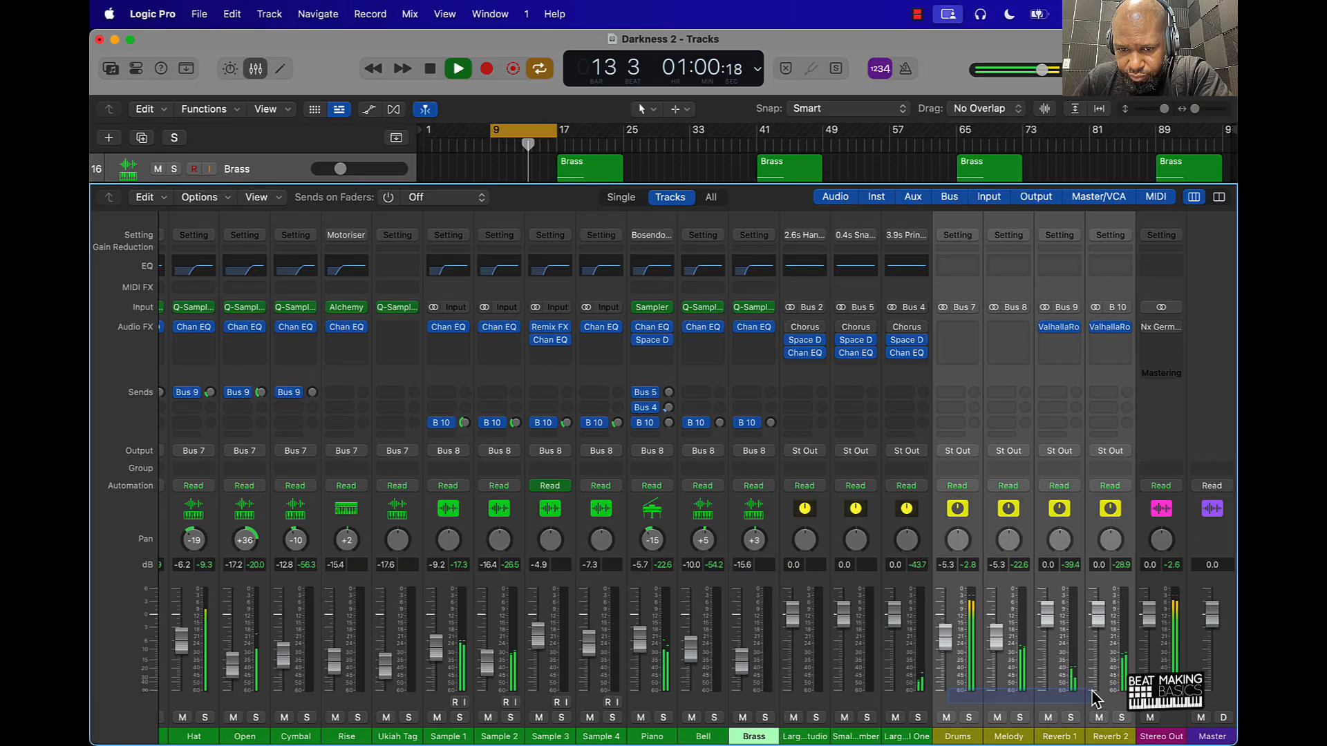
drag(945, 637, 945, 652)
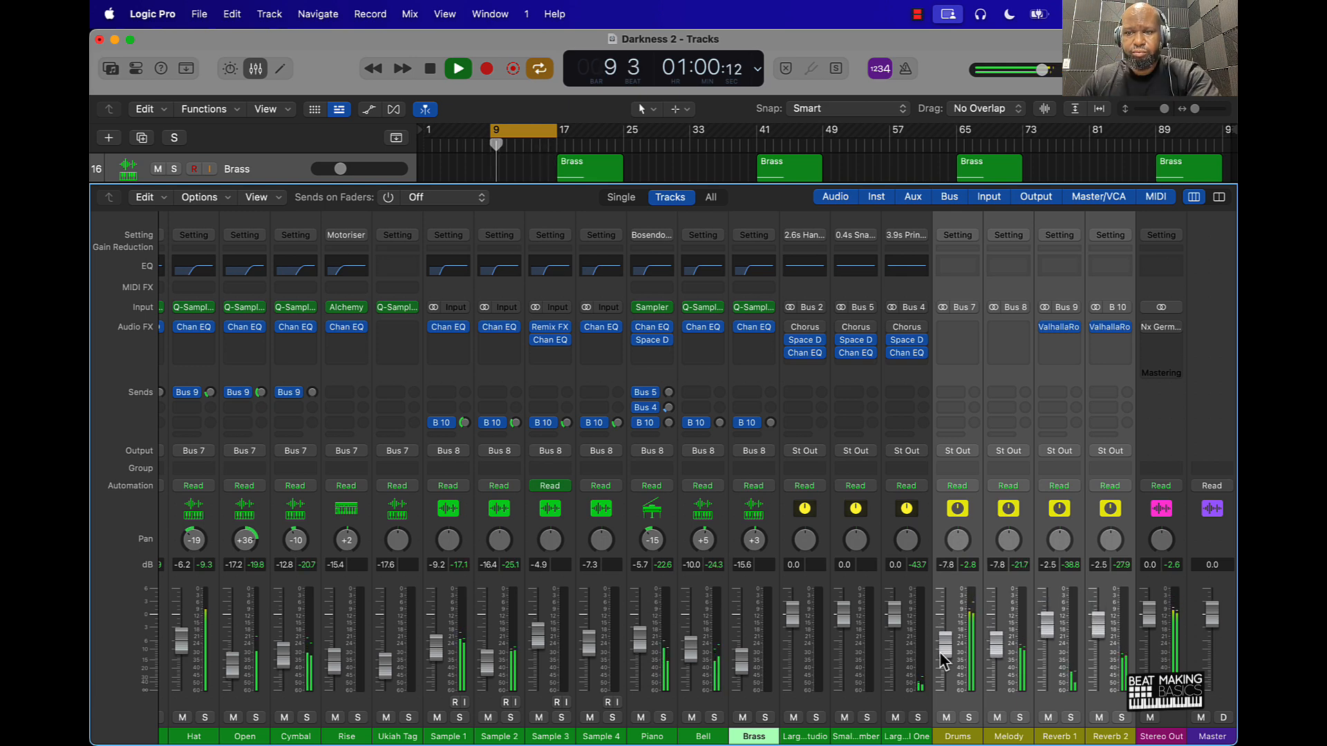
Stop playback, turn off the cycle range, return the playhead to bar 1, and hide the mixer
key(space)
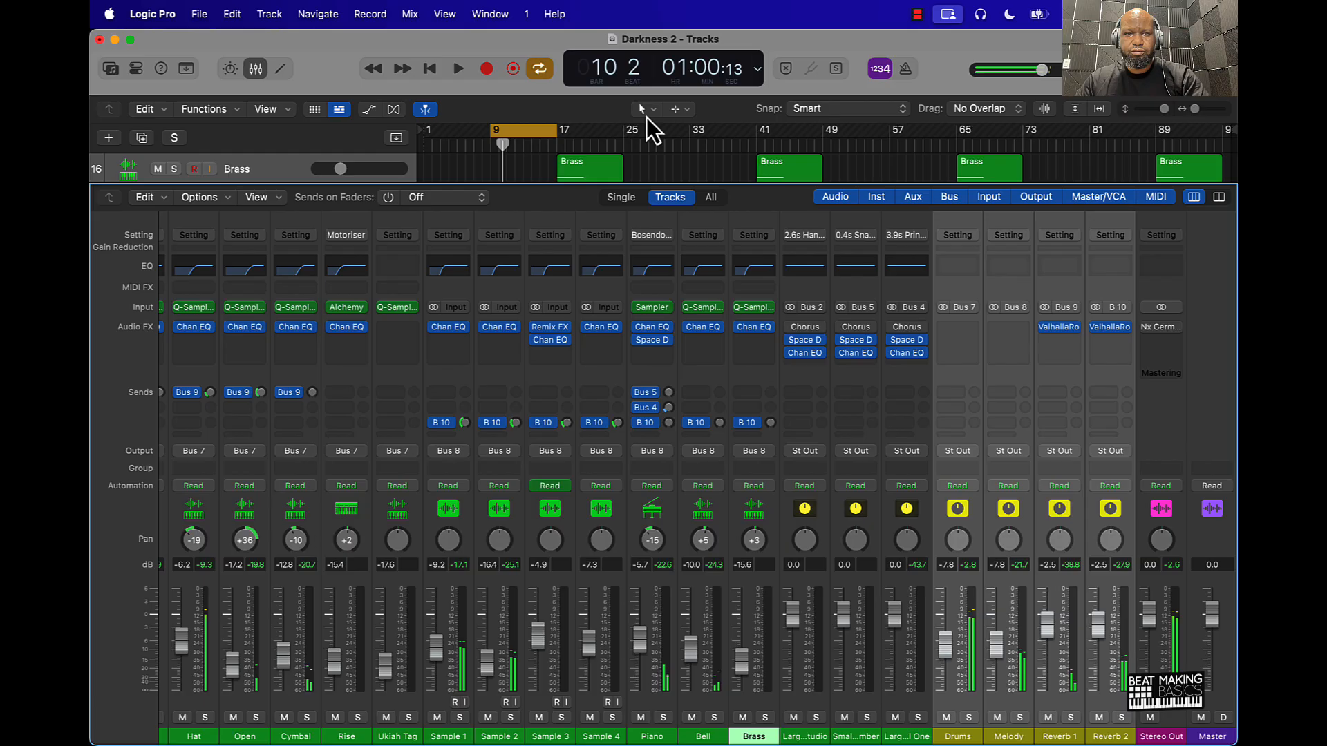
click(504, 131)
key(Return)
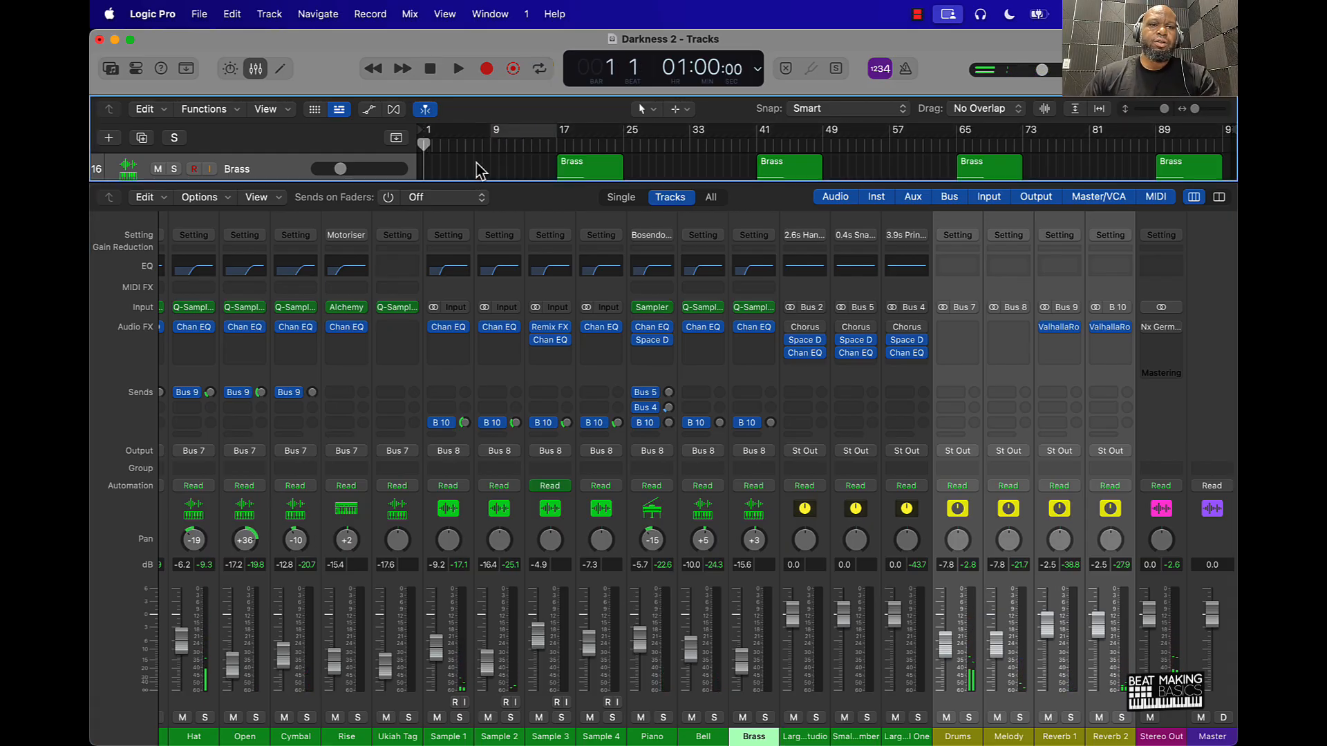
click(252, 69)
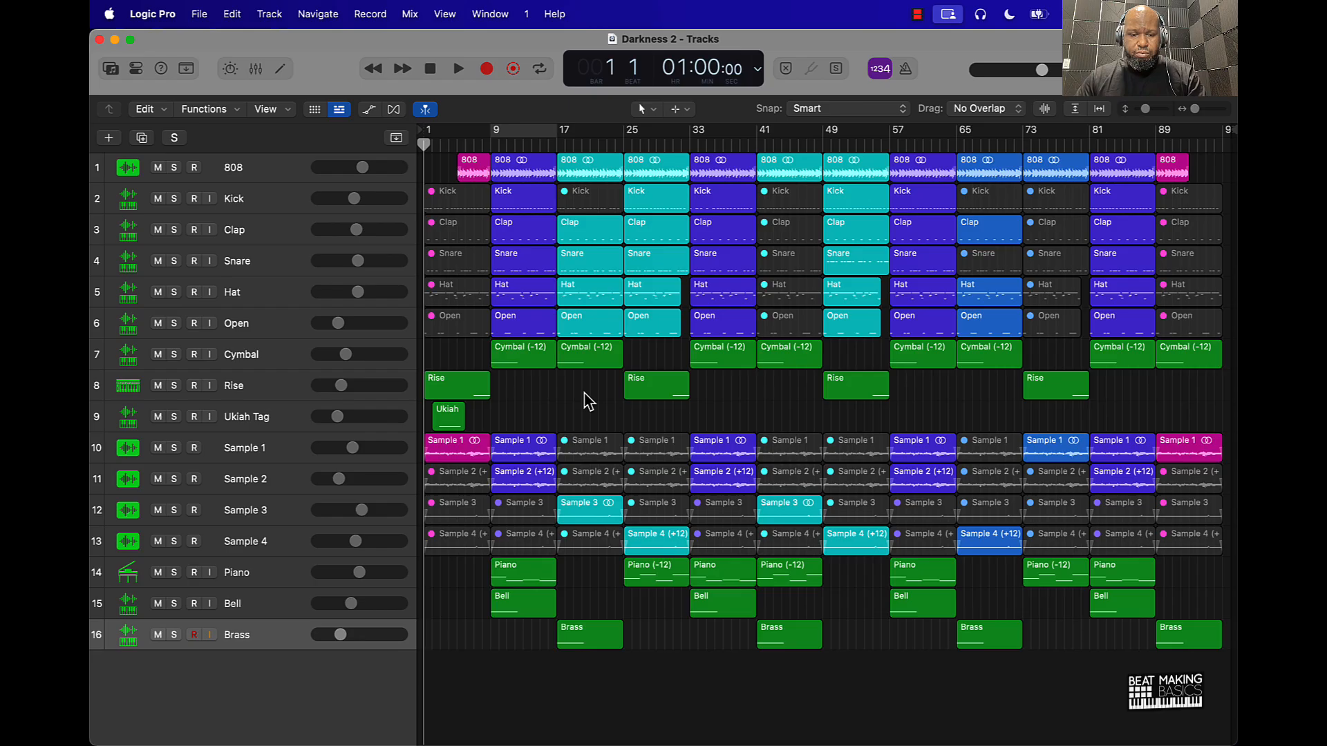
Set up a project bounce with PCM as the only destination, as a Wave file with 24-bit depth and a 48000 sample rate
key(super+b)
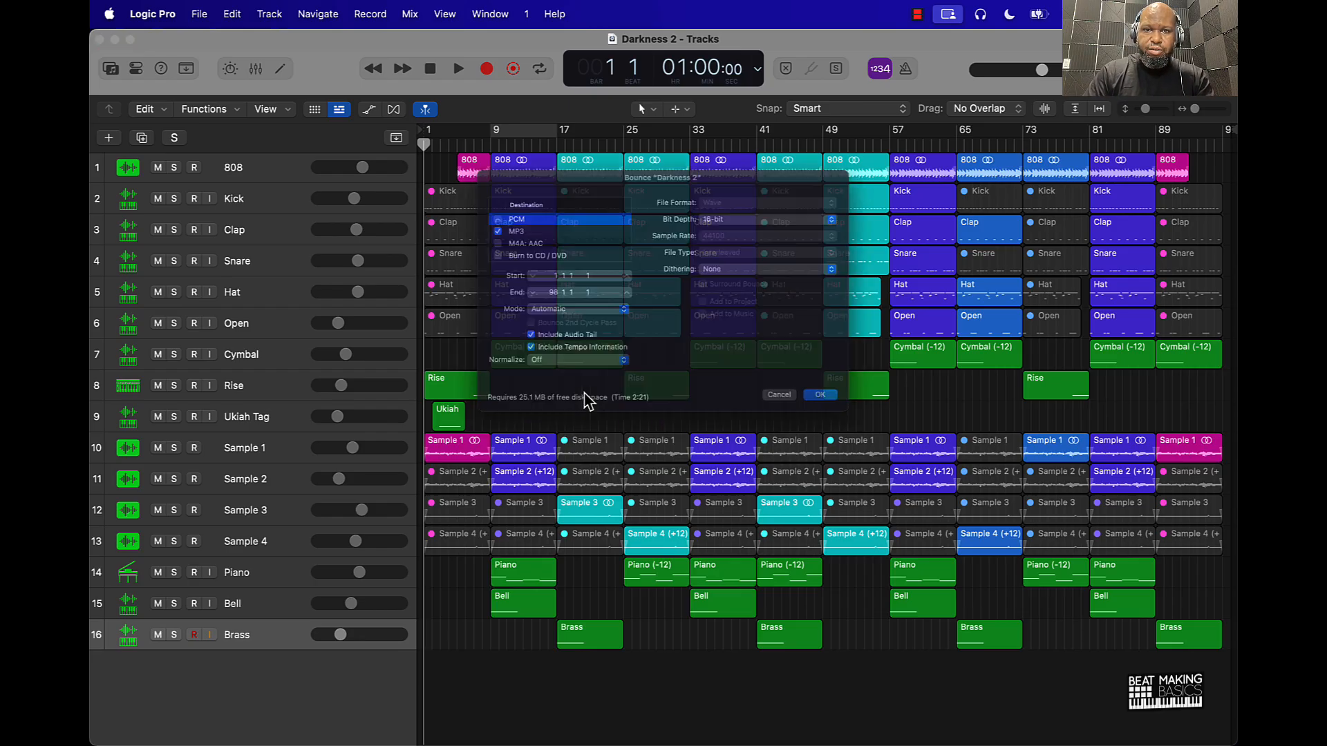
click(436, 209)
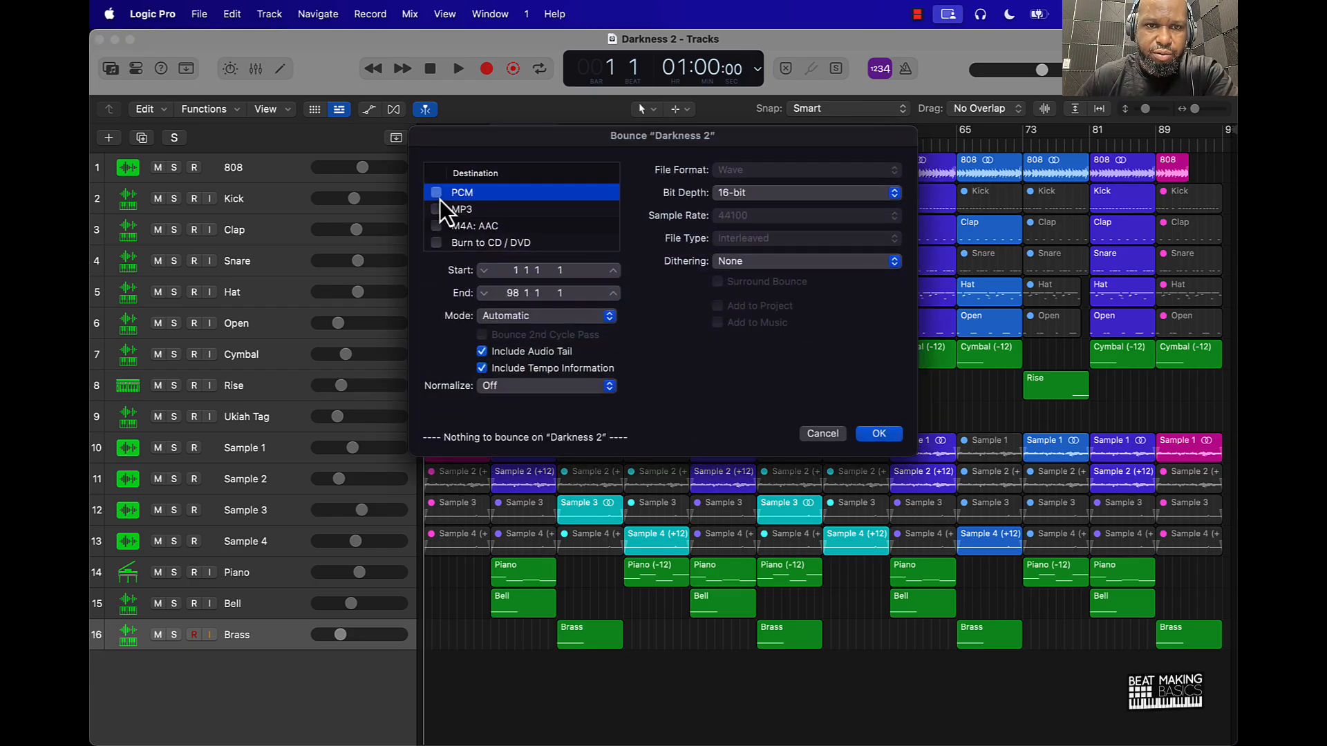
click(436, 193)
click(802, 193)
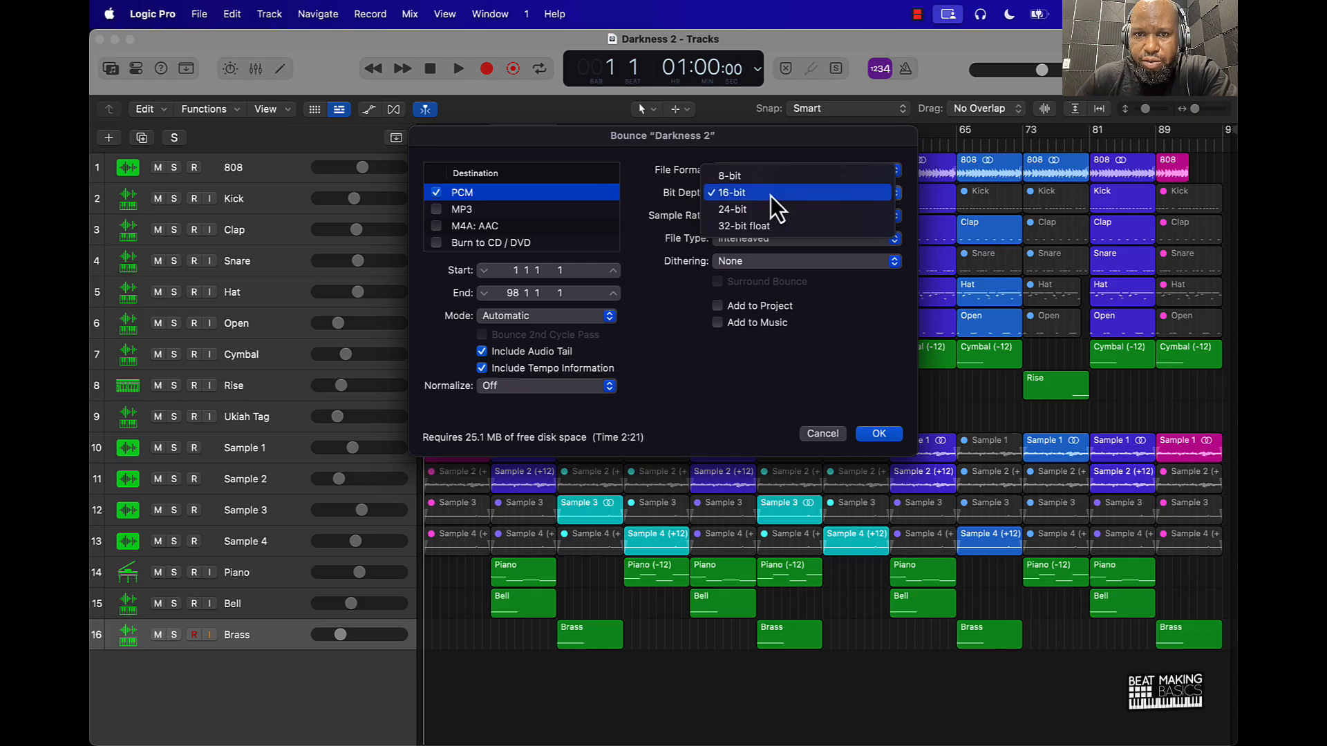
click(757, 209)
click(731, 215)
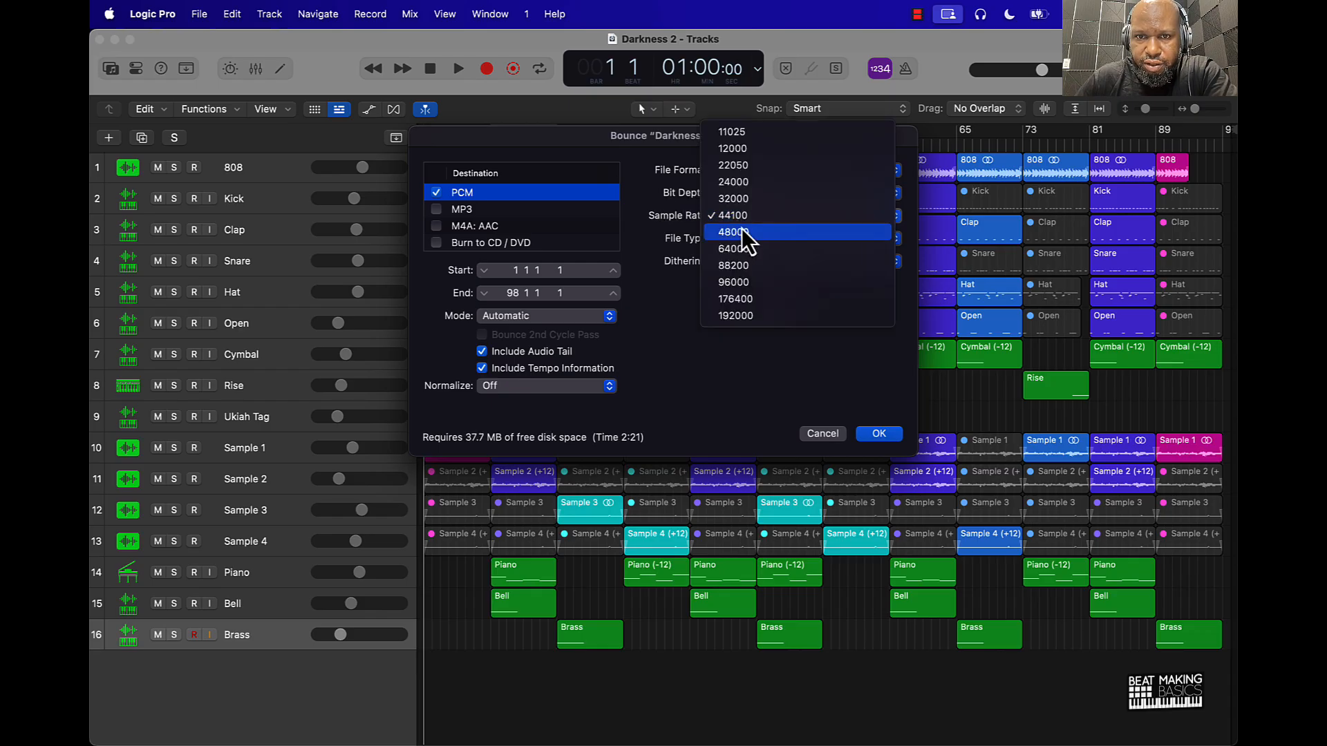
click(741, 230)
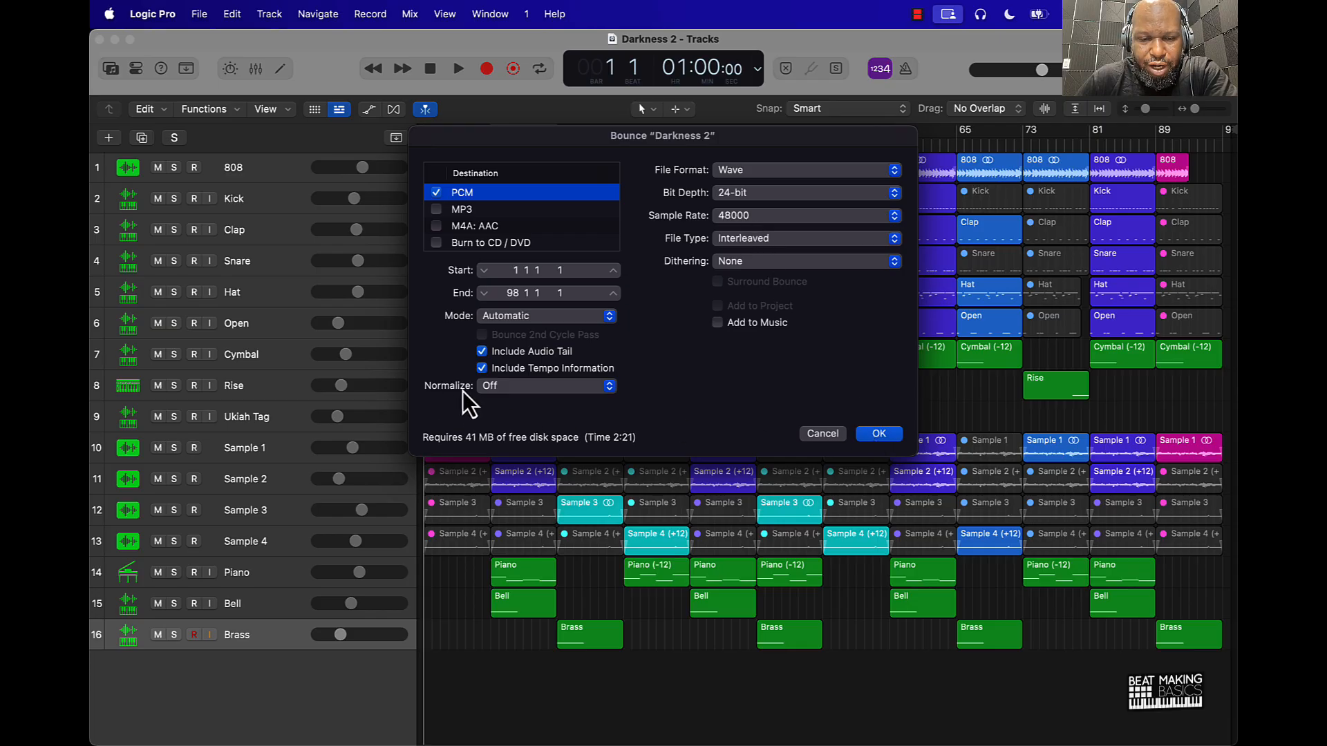
click(879, 434)
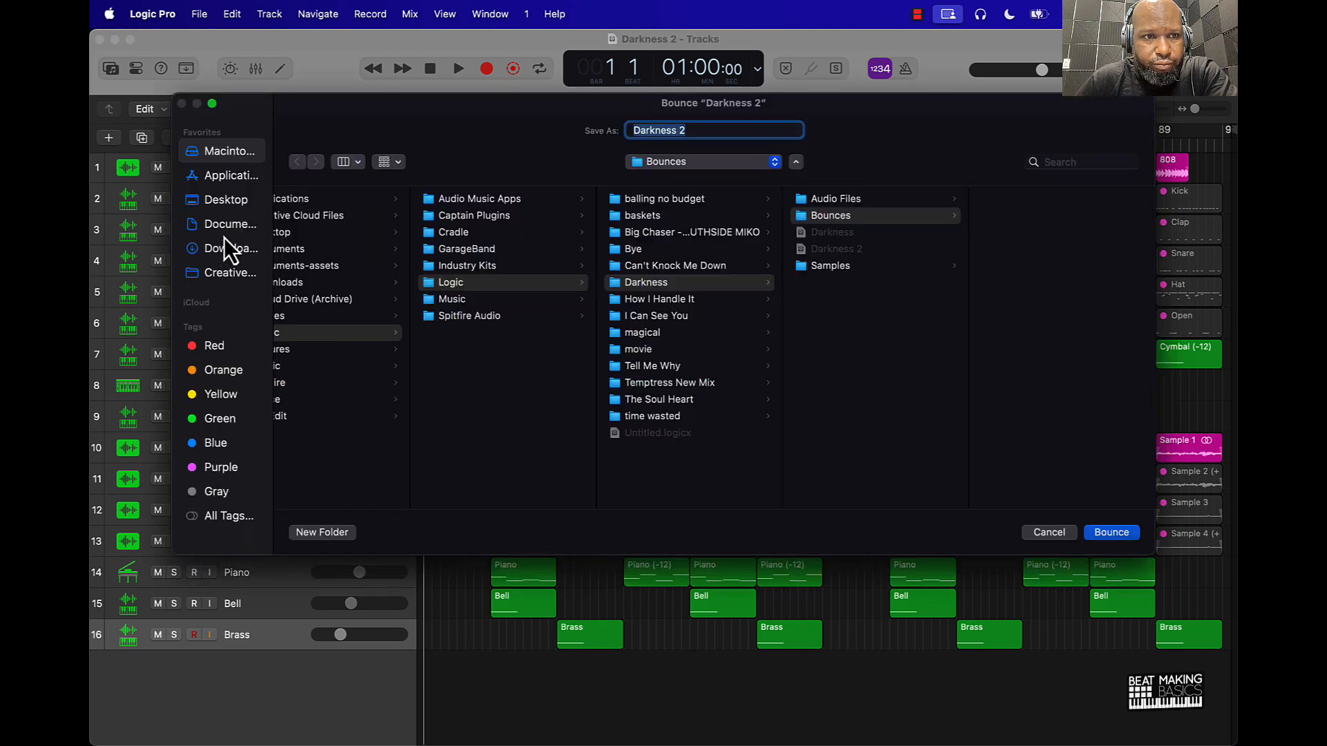
Create a Darkness folder on the Desktop and bounce the beat into it under the file name Darkness
click(226, 201)
click(322, 533)
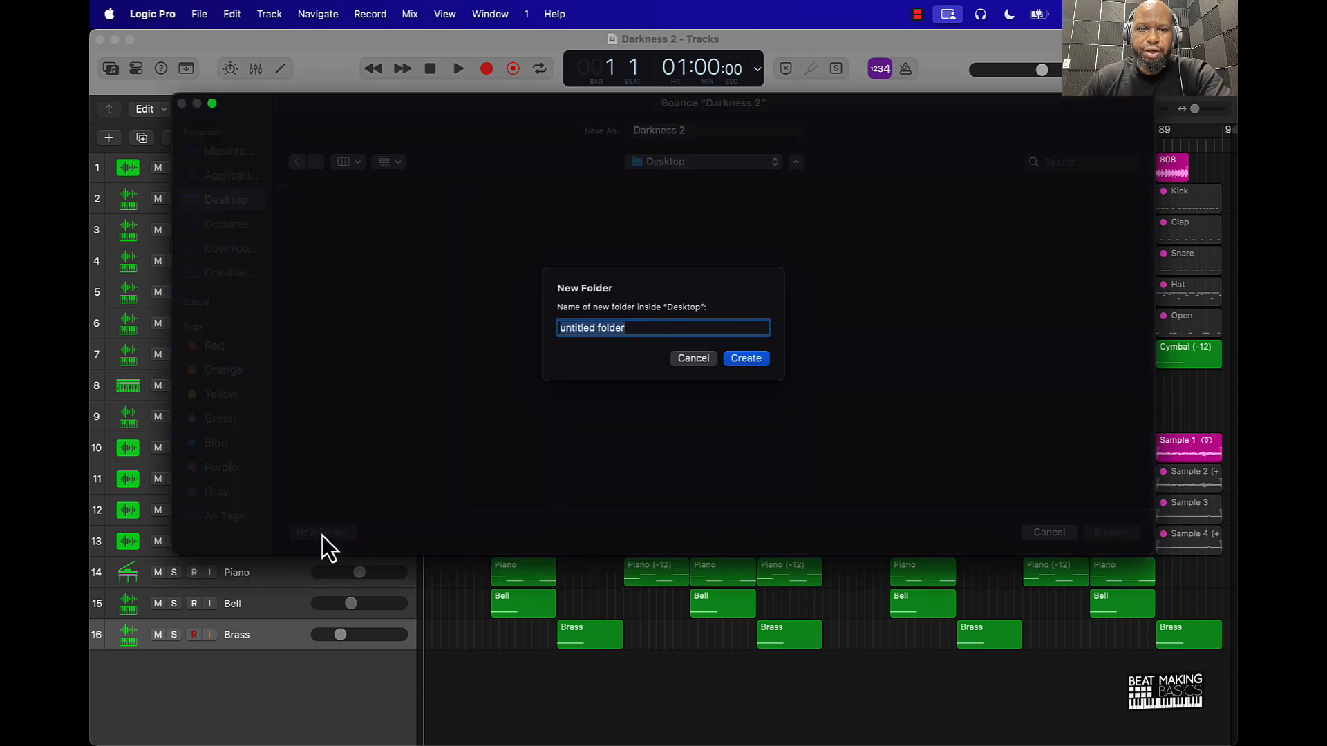
text(D)
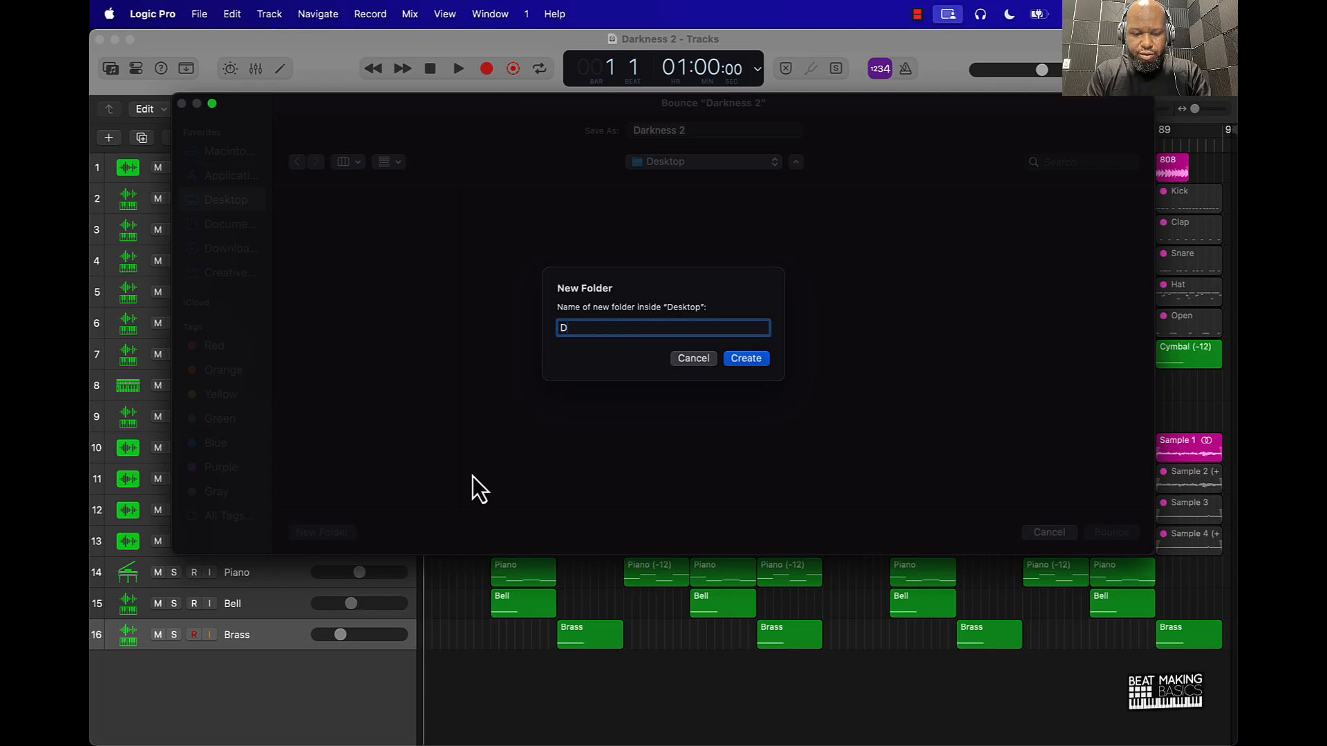
text(arkness)
key(Return)
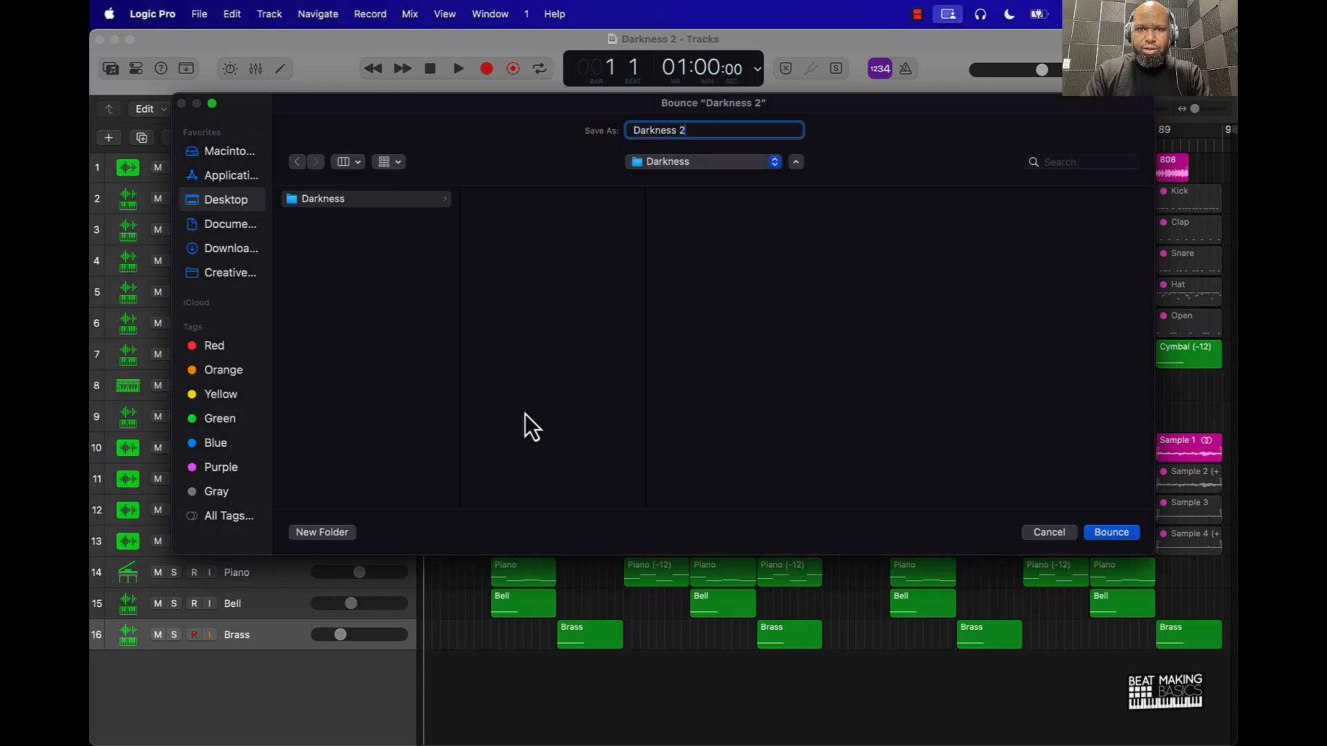
key(Return)
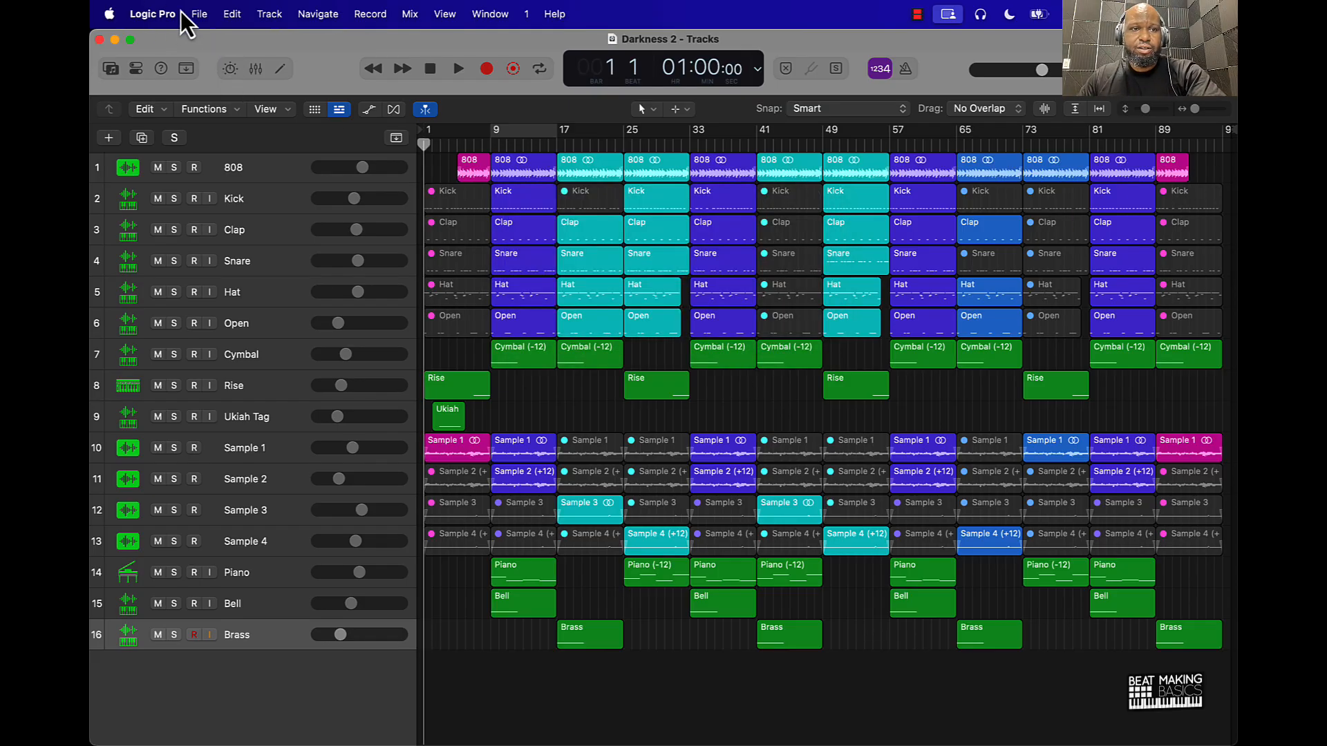
Start a new project, closing the current one, and create a single audio track in it
click(198, 14)
click(206, 41)
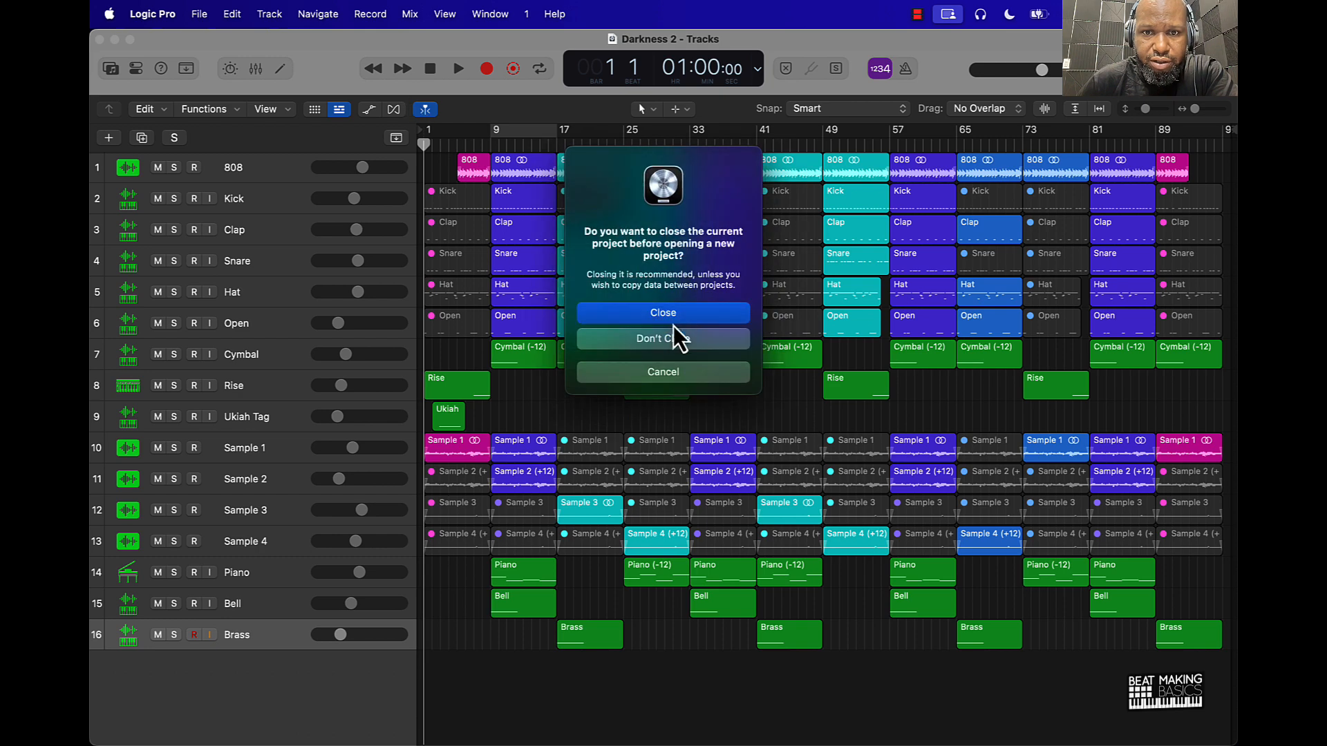
click(684, 319)
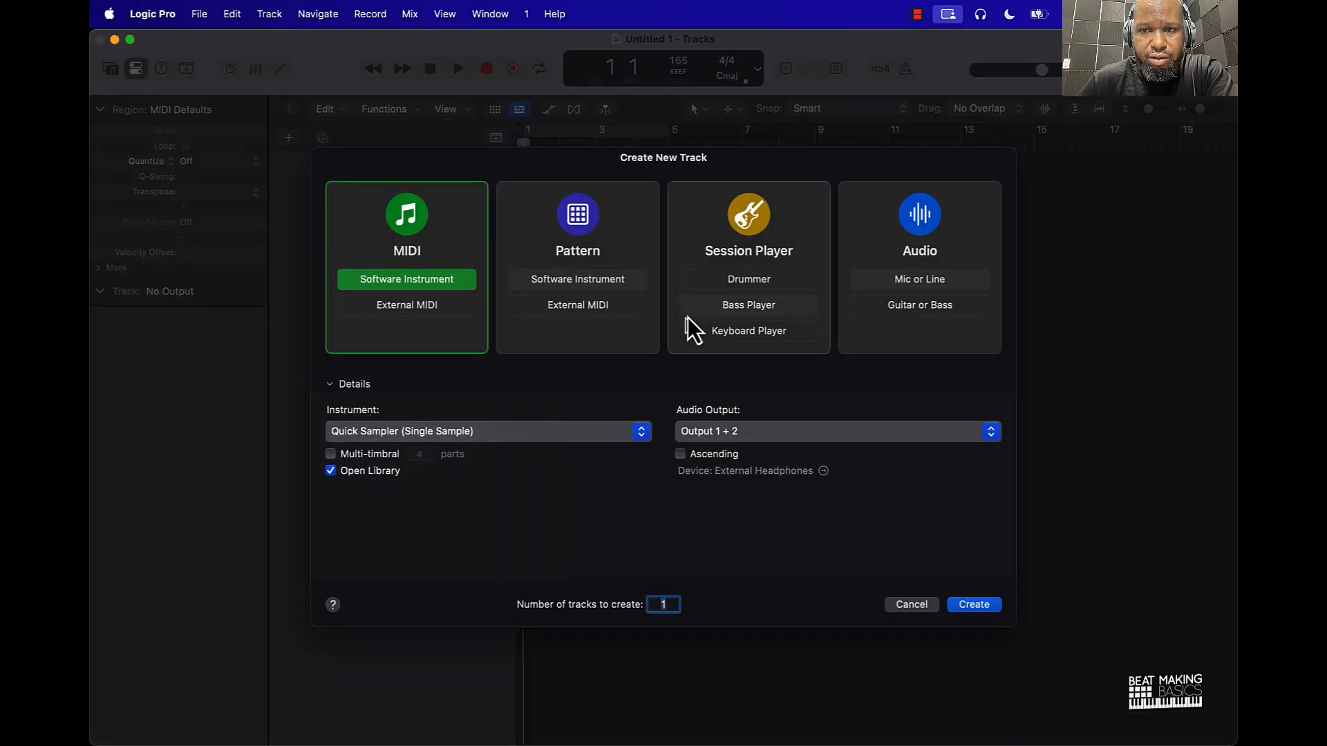
double_click(877, 257)
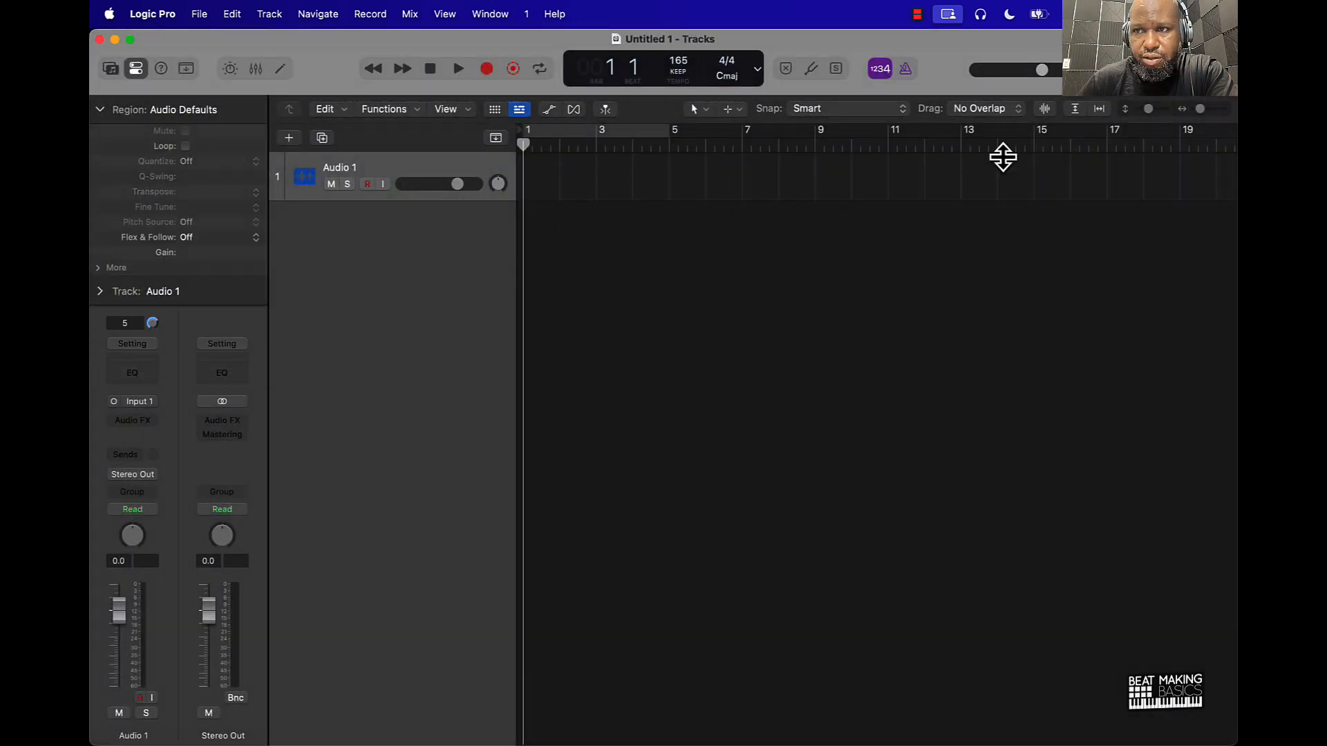
Import Darkness.wav from the Desktop's Darkness folder onto a new track at bar 1, changing the project to 48 kHz and importing the file's tempo
click(1216, 68)
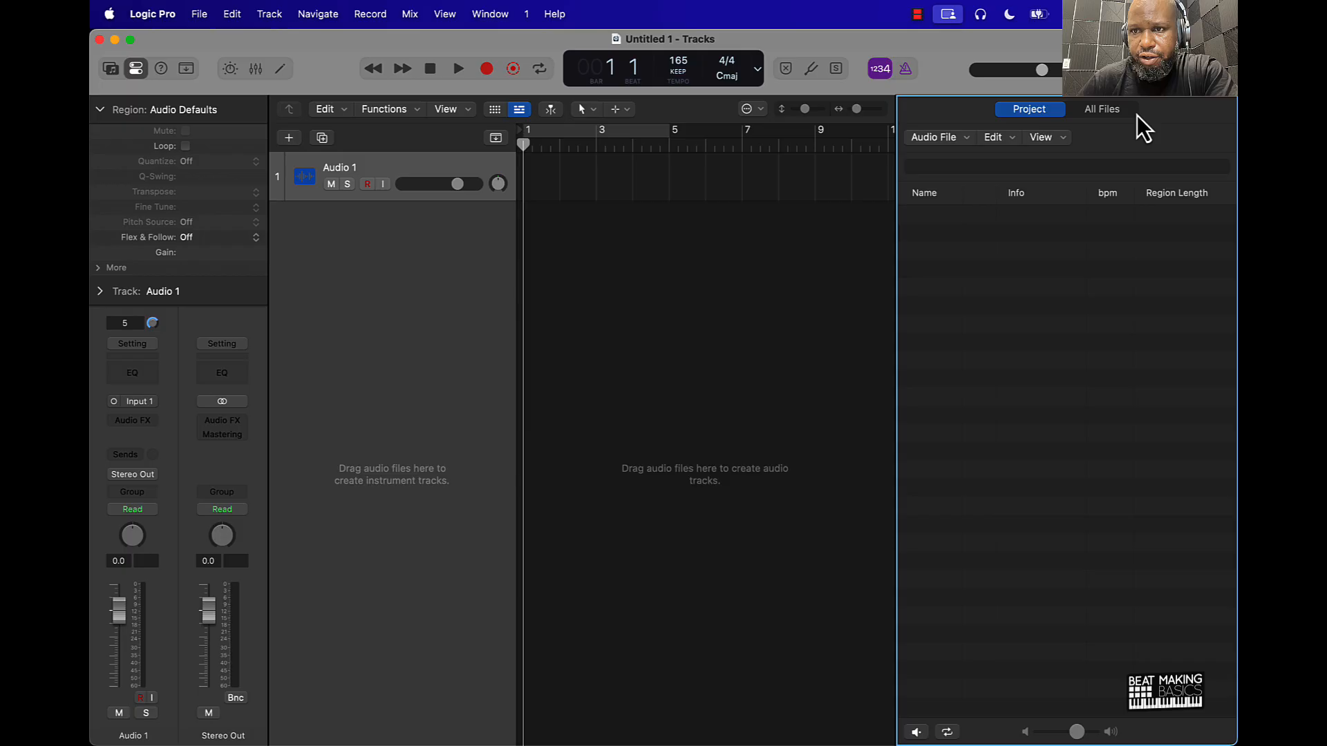
click(1101, 109)
double_click(954, 297)
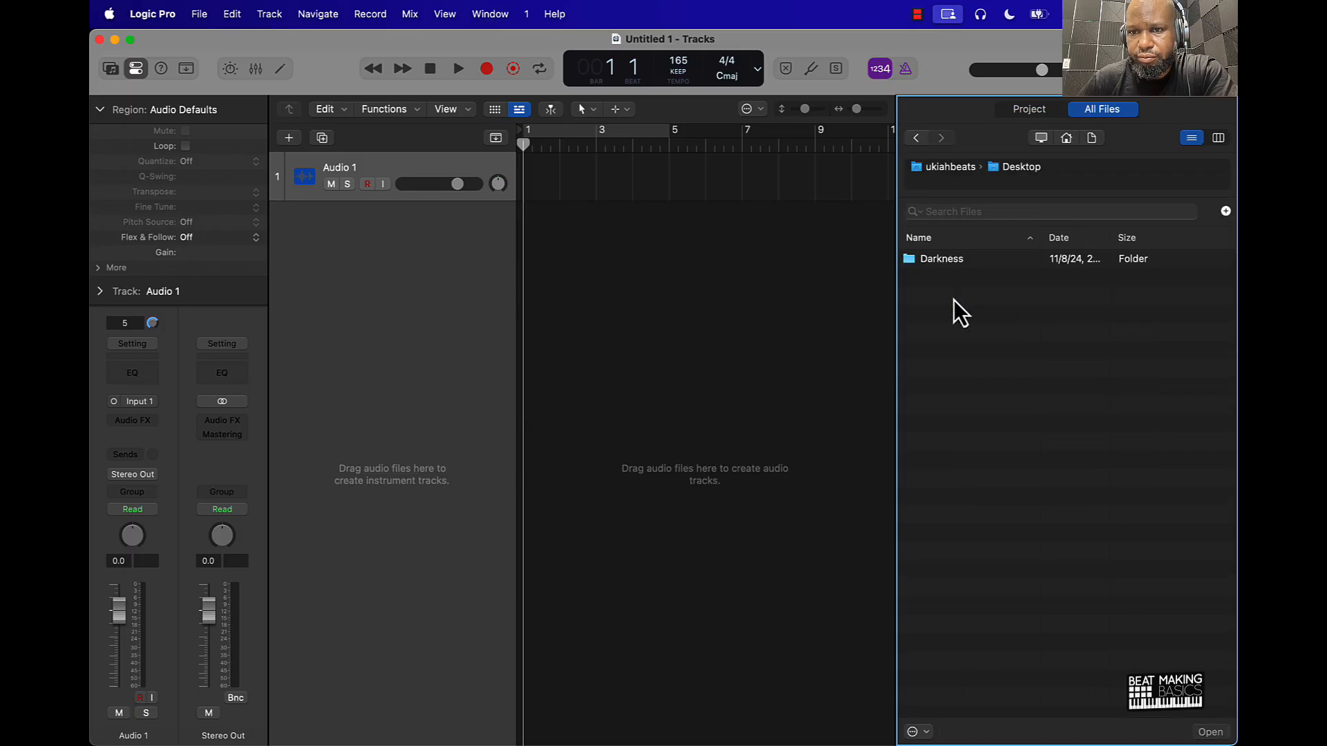
double_click(954, 261)
drag(956, 263, 533, 223)
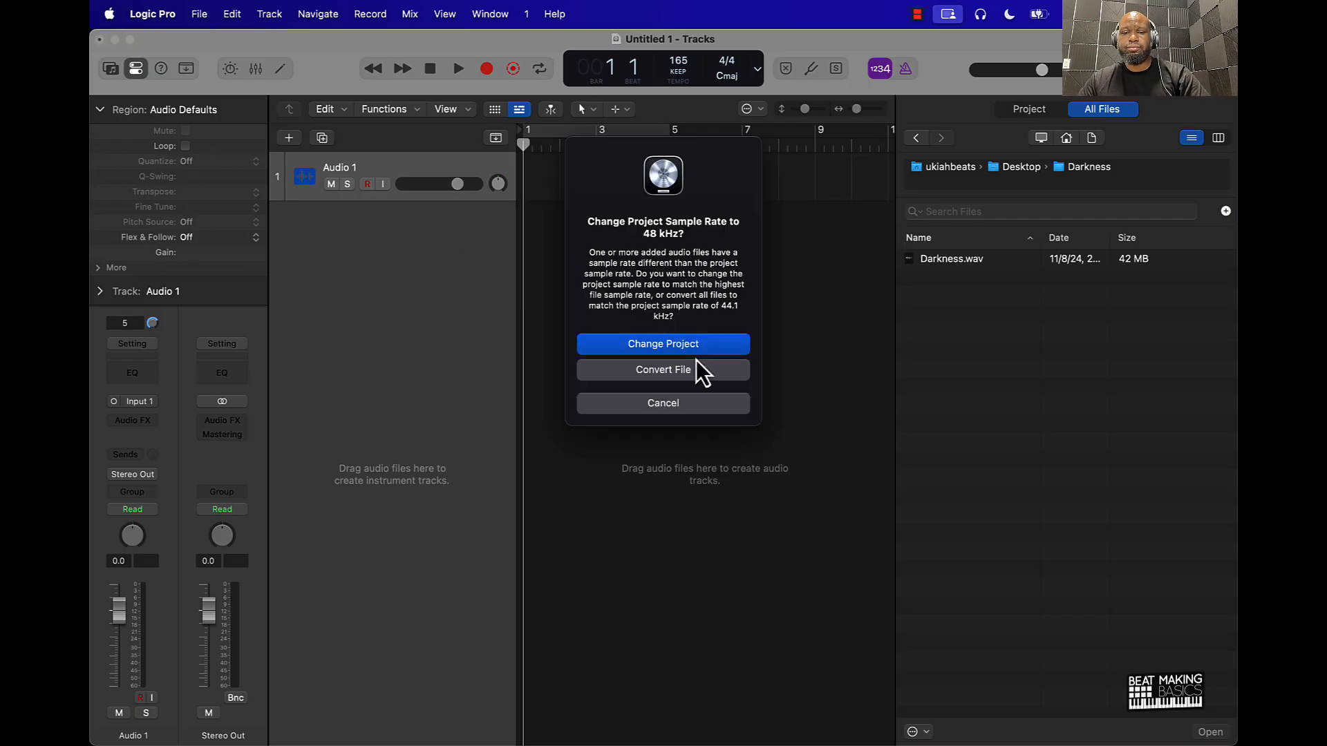
click(695, 345)
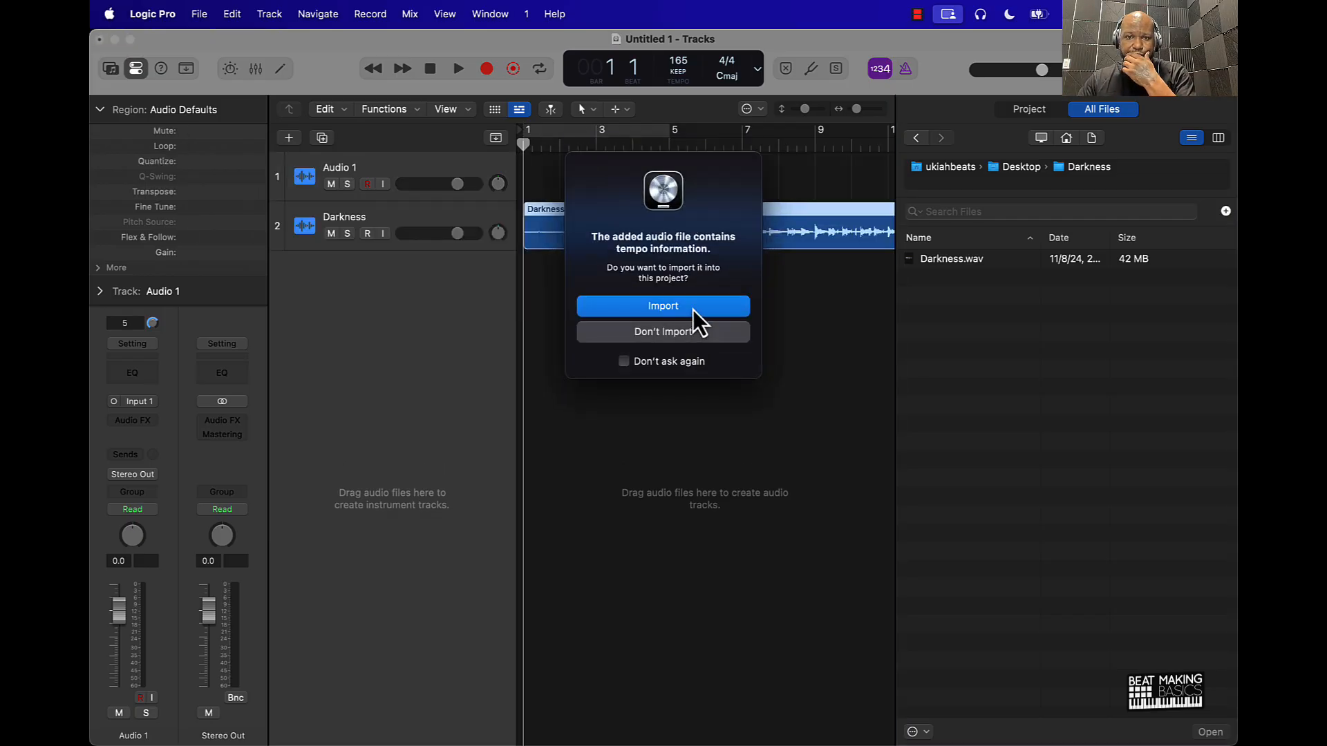
click(694, 310)
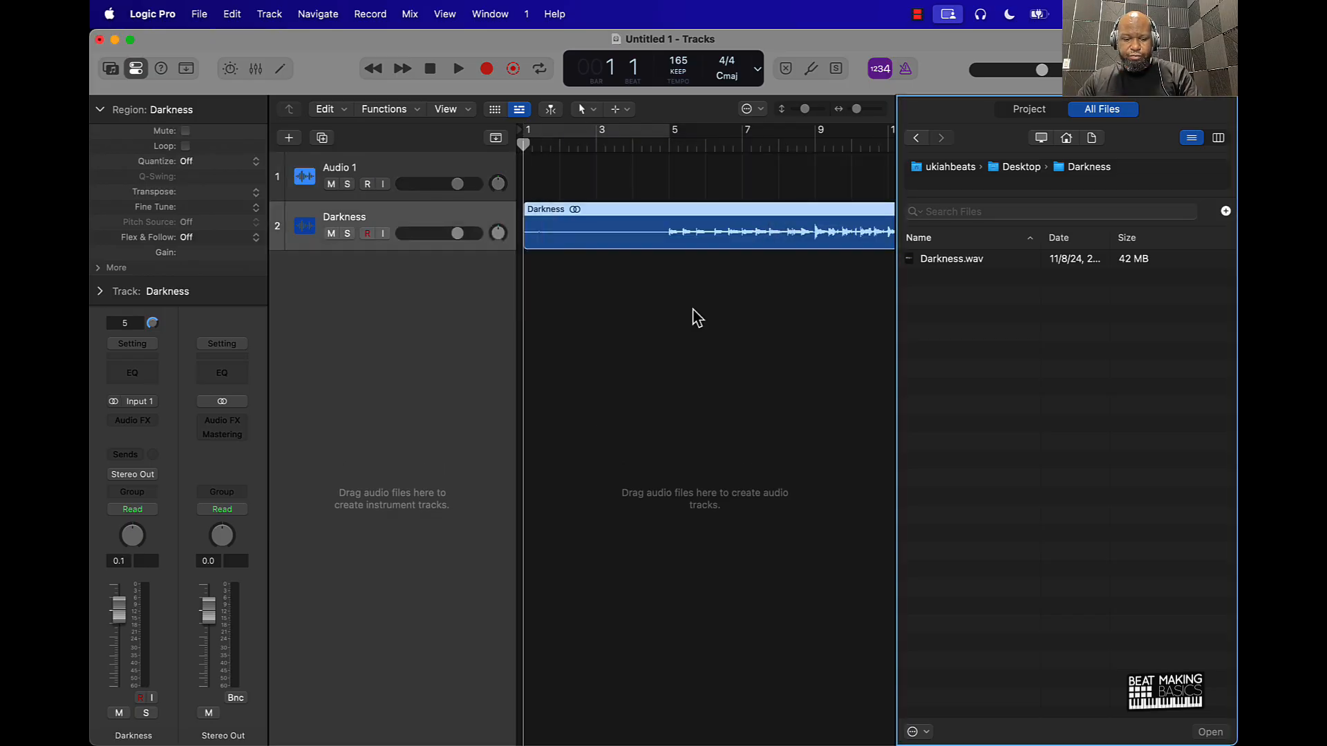
Fit the whole Darkness region in view and move the project end marker to the region's end
ctrl+alt+click(693, 309)
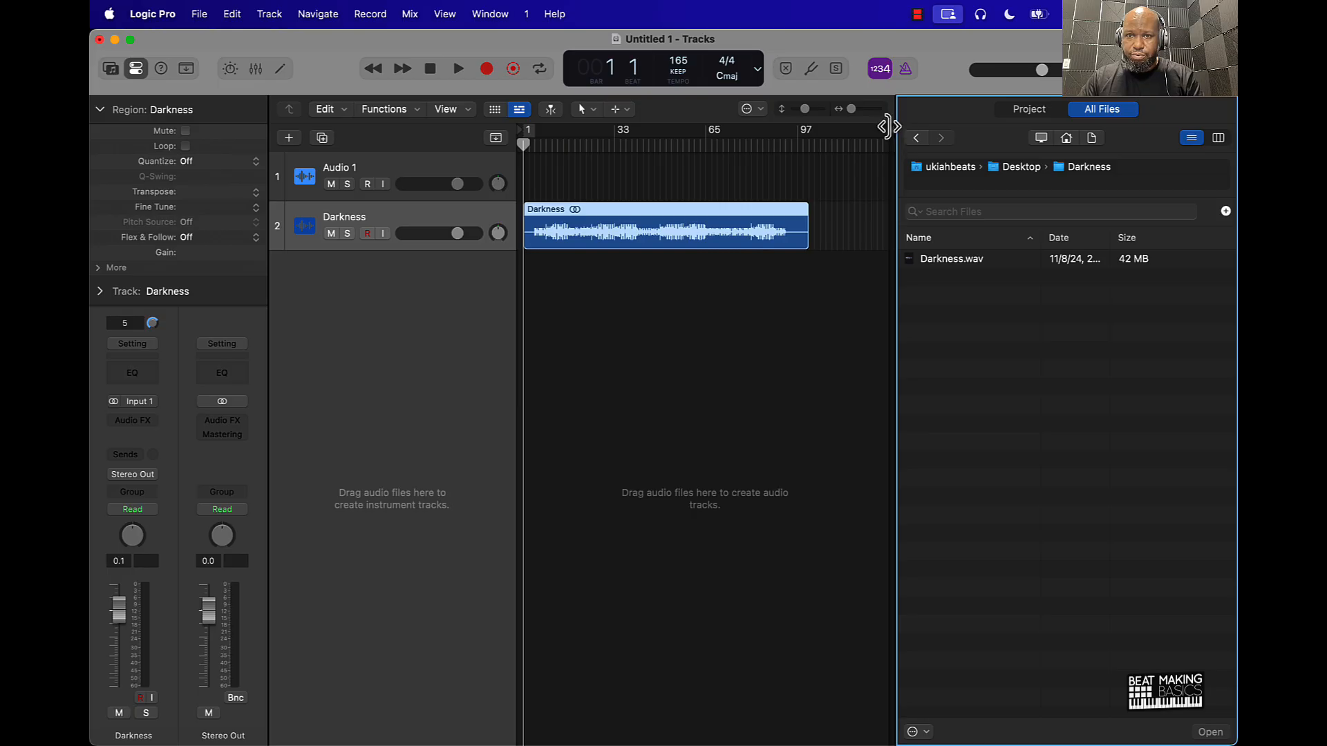
mouse_move(891, 129)
mouse_down()
mouse_move(832, 214)
mouse_move(810, 276)
mouse_up()
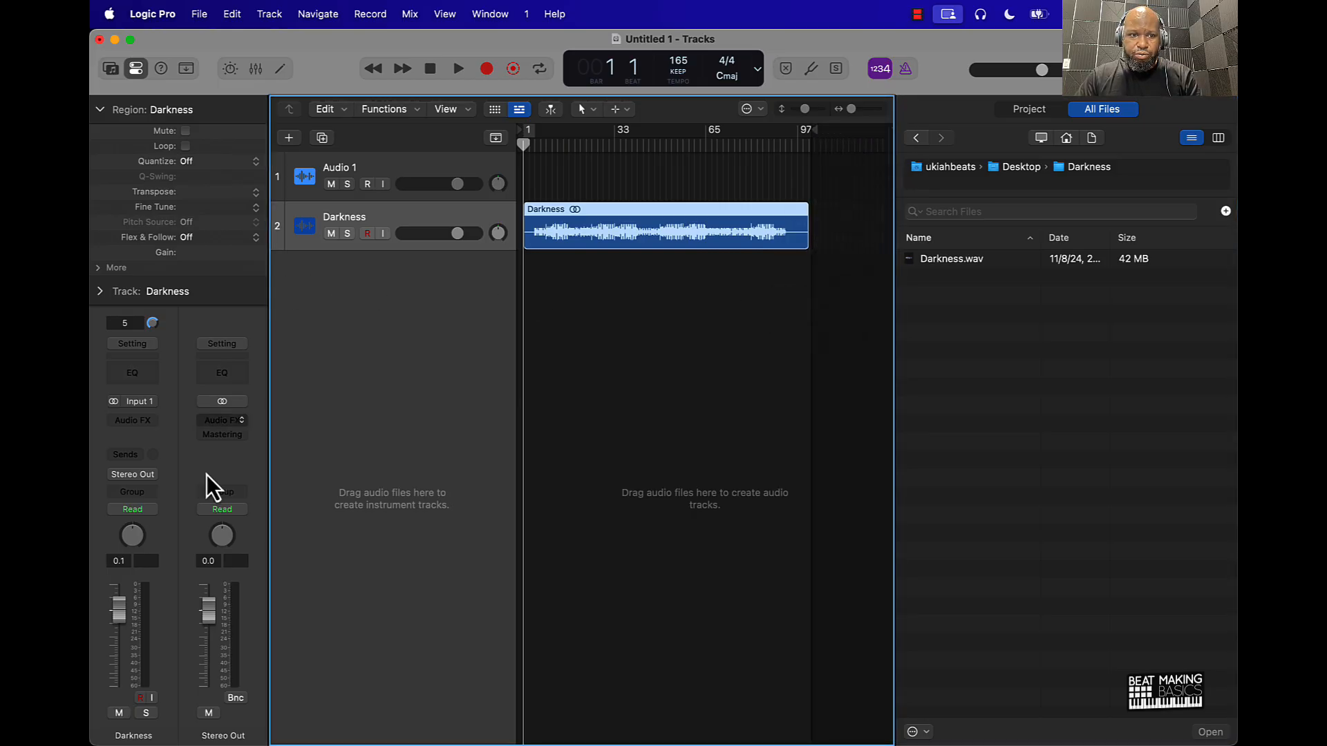
Insert the iZotope Ozone 9 plug-in on the Stereo Out channel and place its window clear of the tracks
click(239, 419)
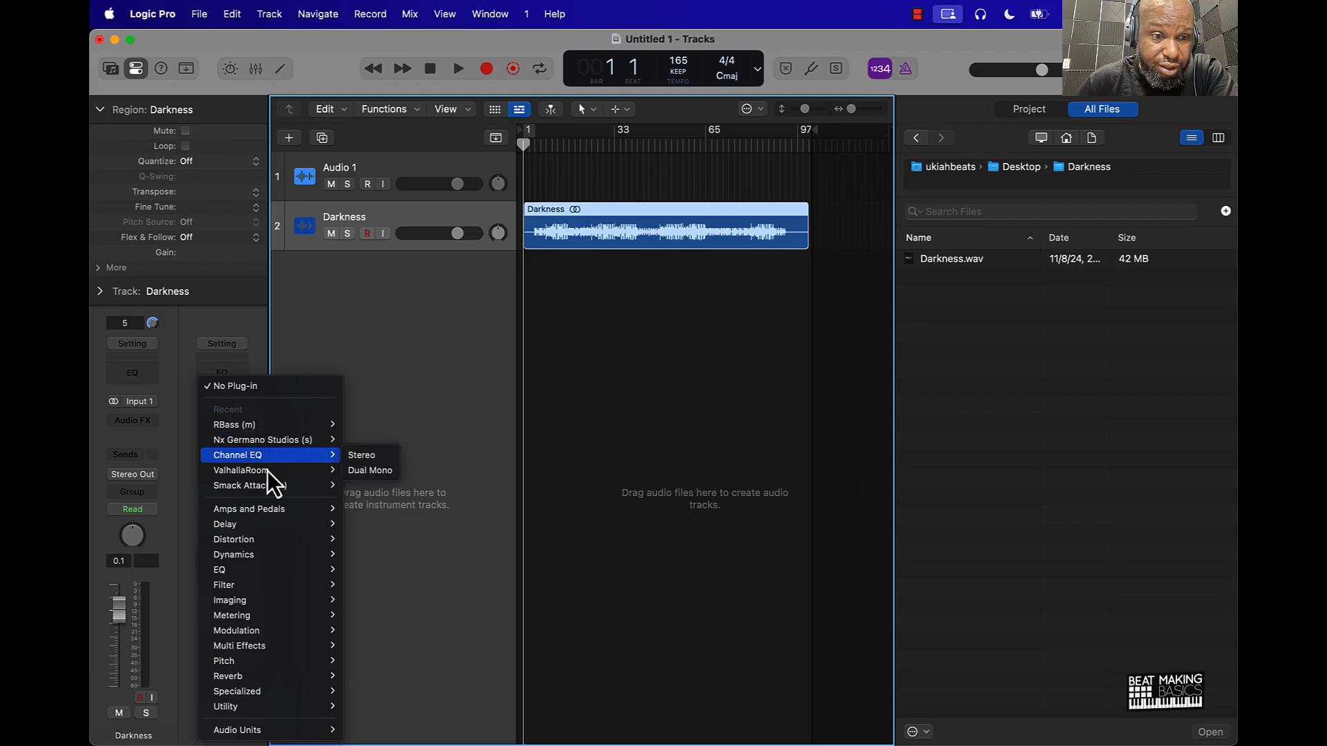
mouse_move(290, 730)
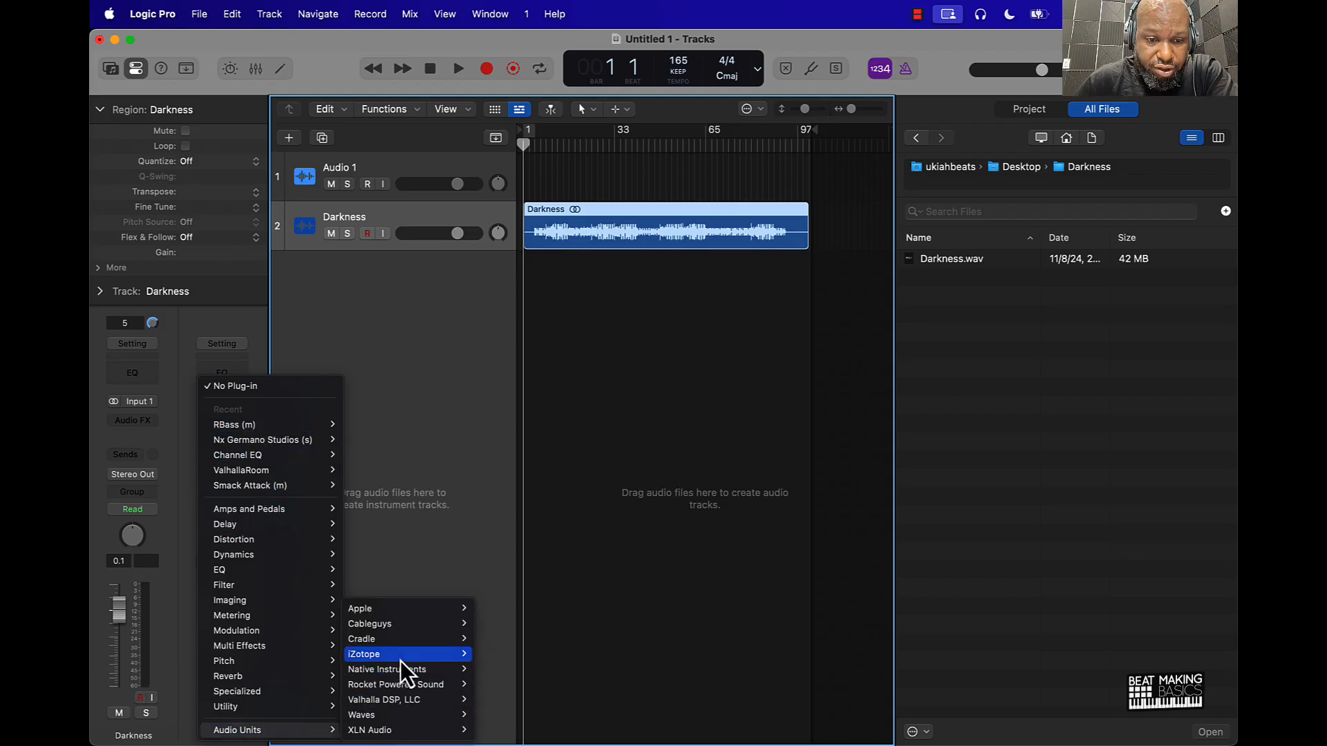
mouse_move(400, 655)
mouse_move(523, 667)
click(608, 669)
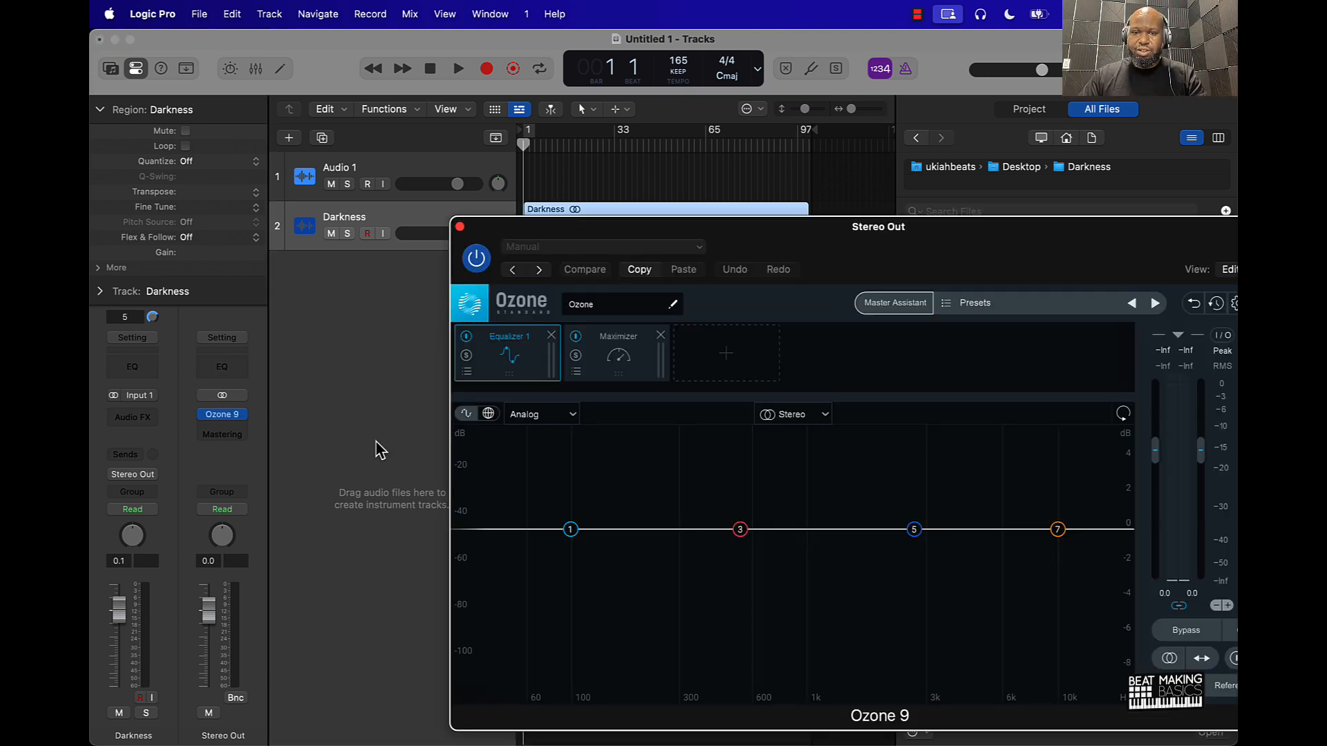
drag(908, 241, 756, 282)
Set Ozone's Maximizer to True Peak with a -1.0 dB ceiling, using the IRC IV mode with the Transient option
click(466, 409)
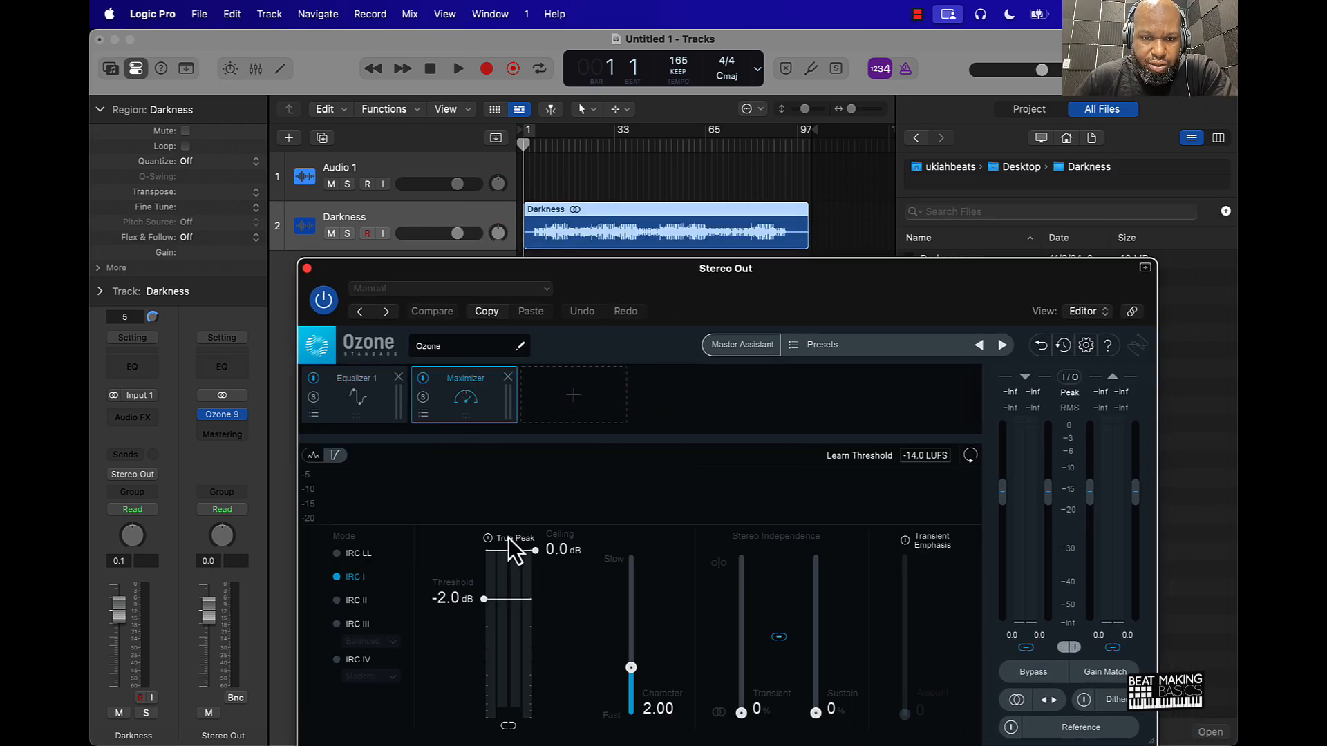
drag(555, 566, 554, 580)
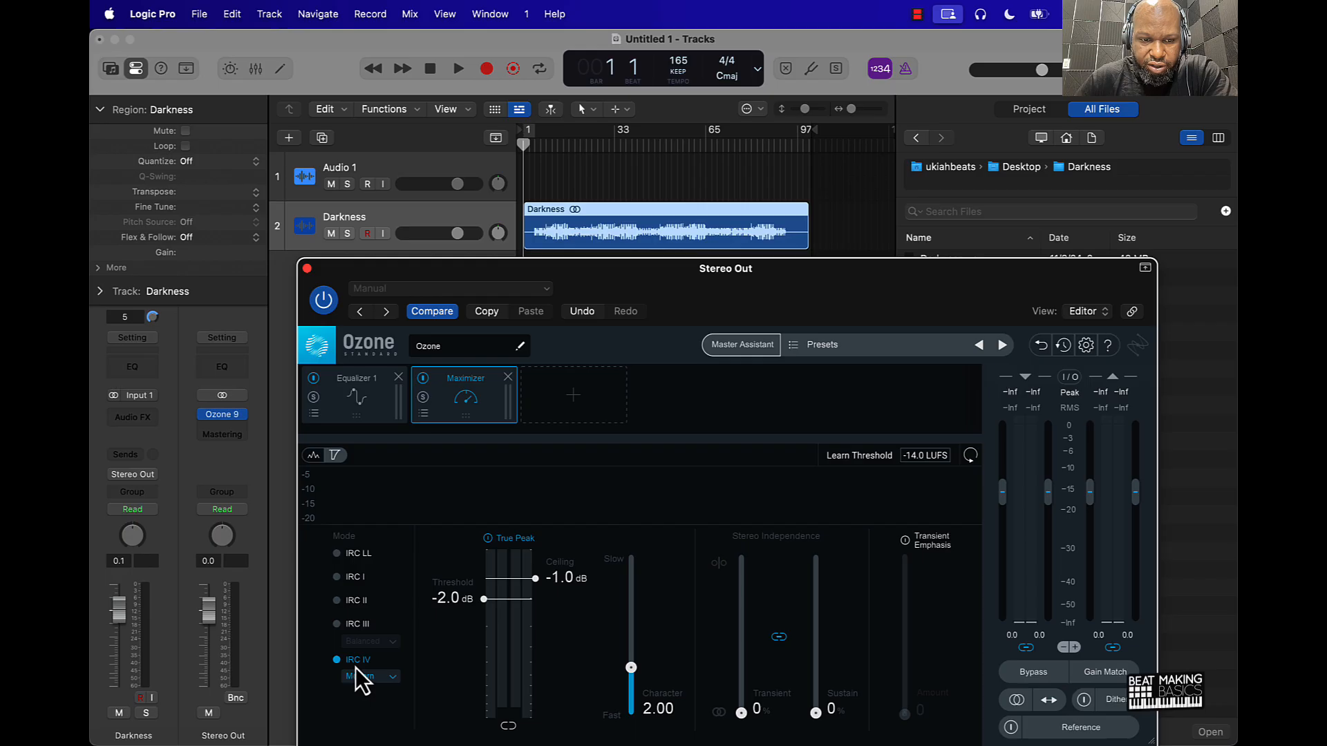
click(367, 681)
click(374, 729)
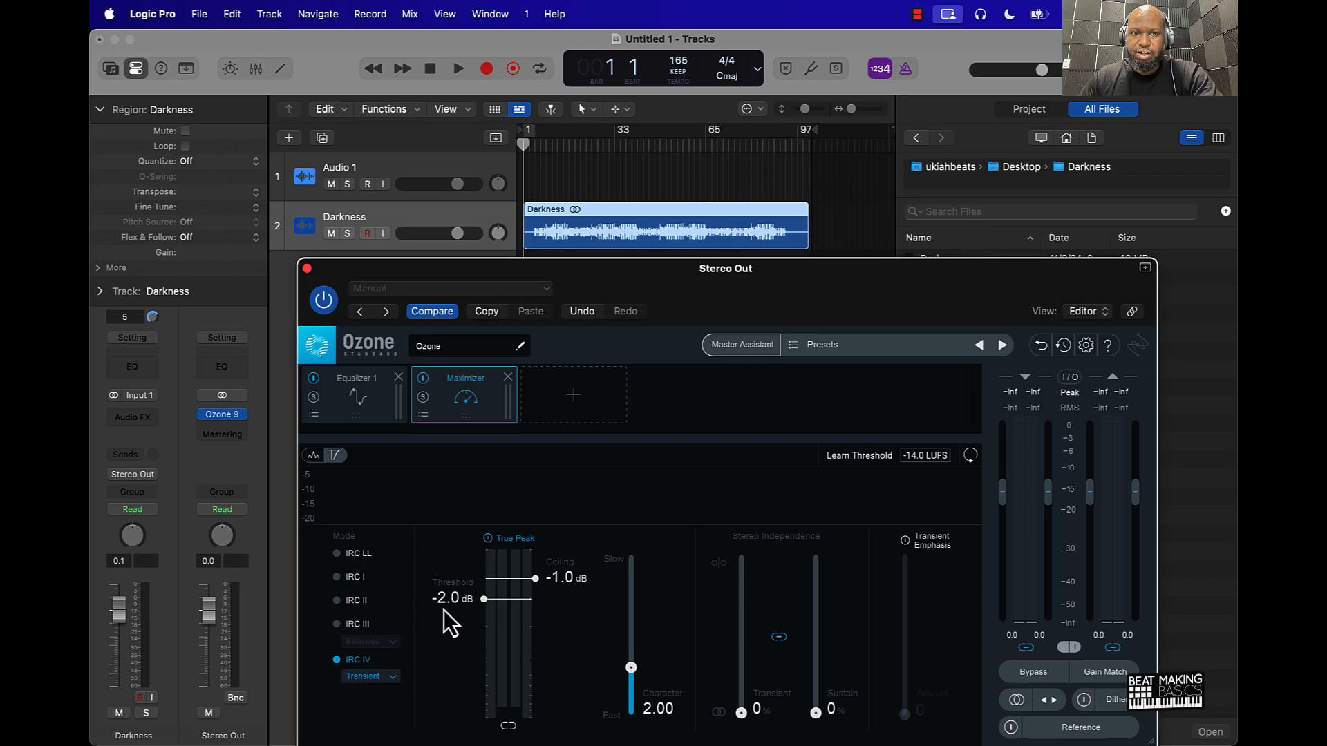
Play the beat from near its start and lower the Maximizer's threshold to about -11 dB
click(553, 141)
key(space)
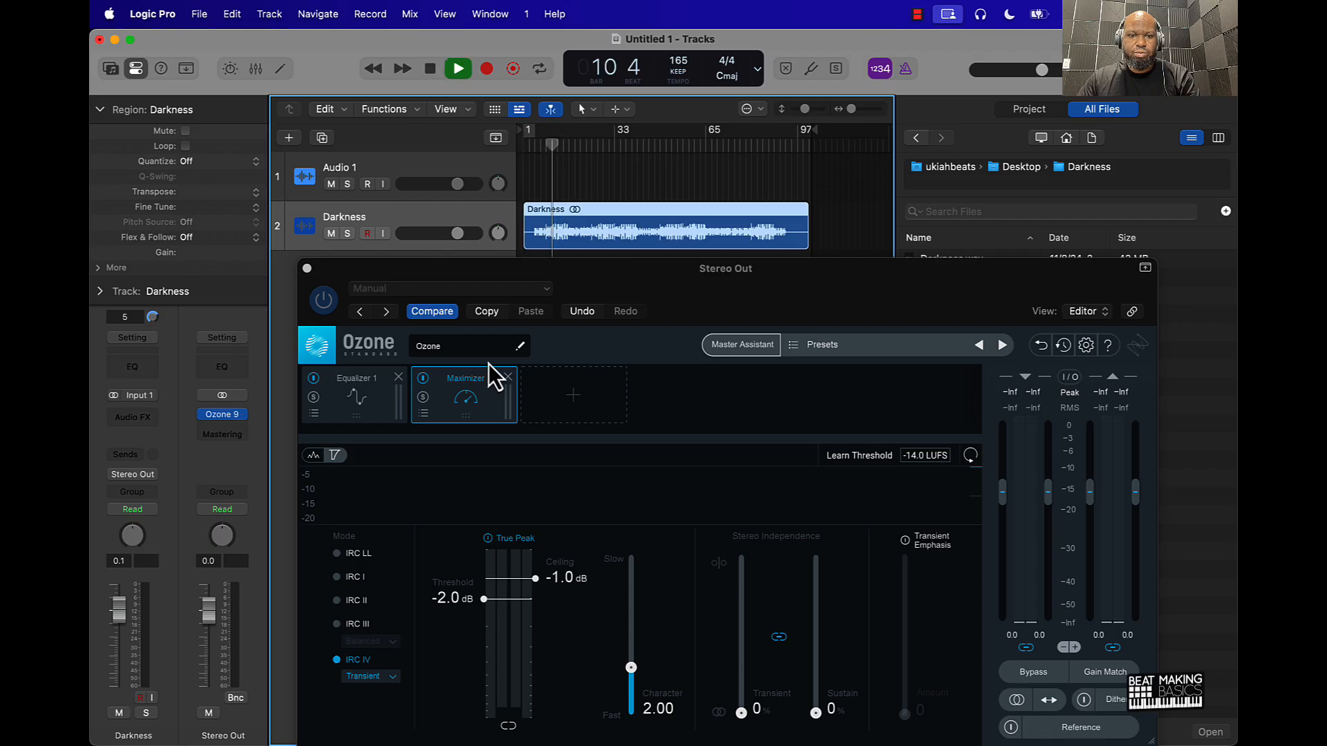
drag(463, 607, 453, 686)
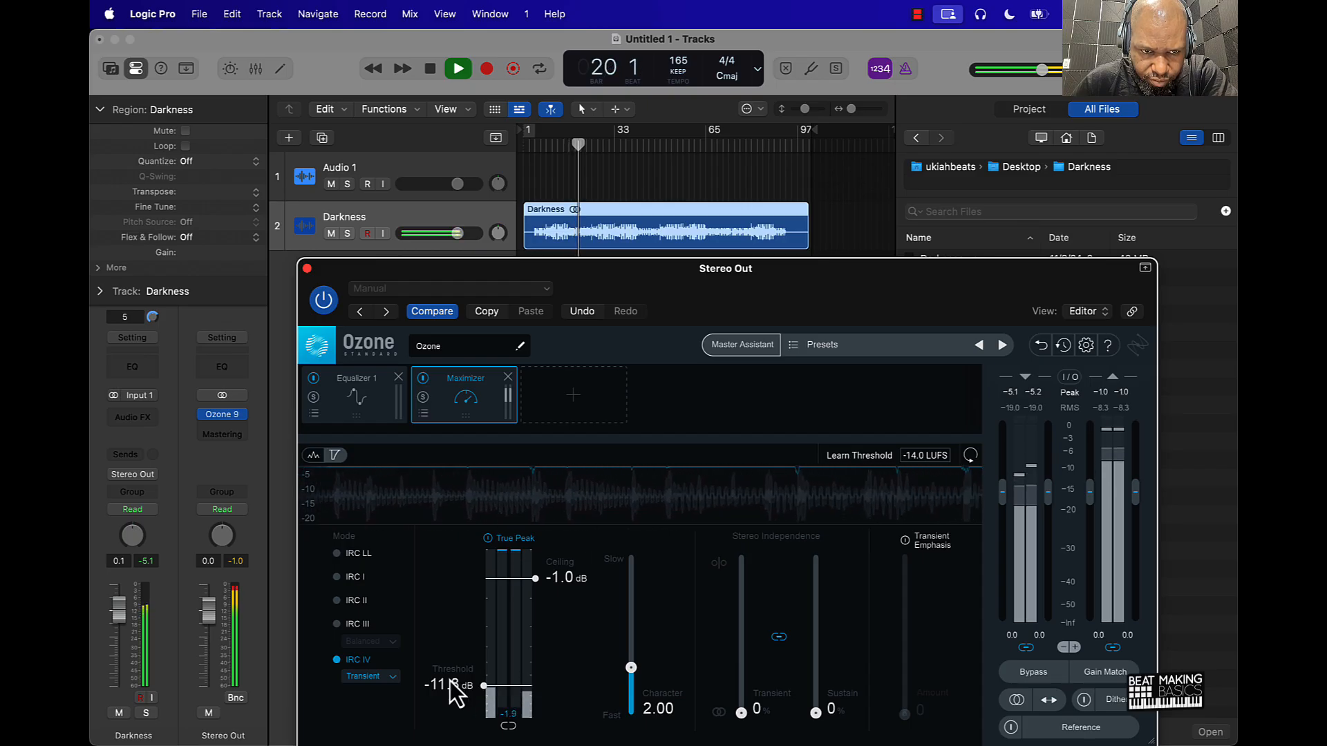
Change Ozone's Equalizer band 1 to a Low Shelf at about 137 Hz with -0.5 dB gain
click(365, 404)
click(417, 571)
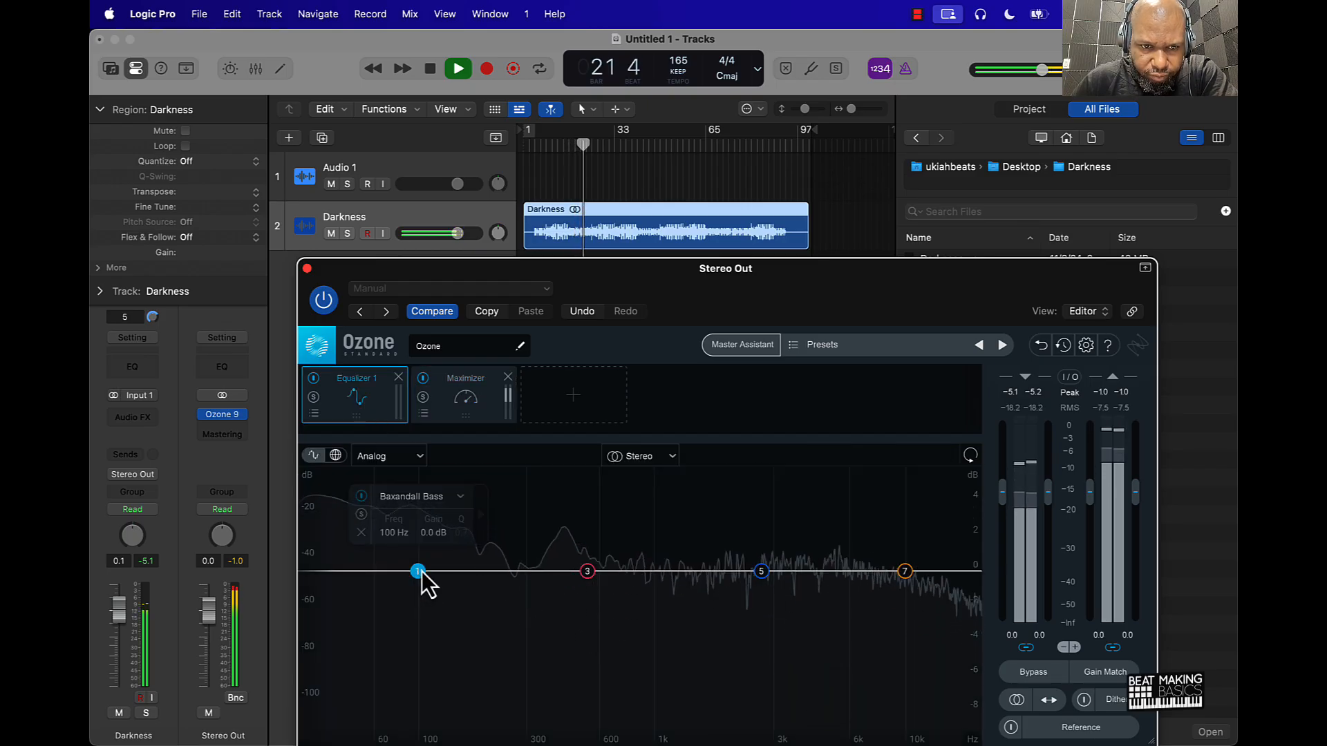
click(429, 498)
click(503, 540)
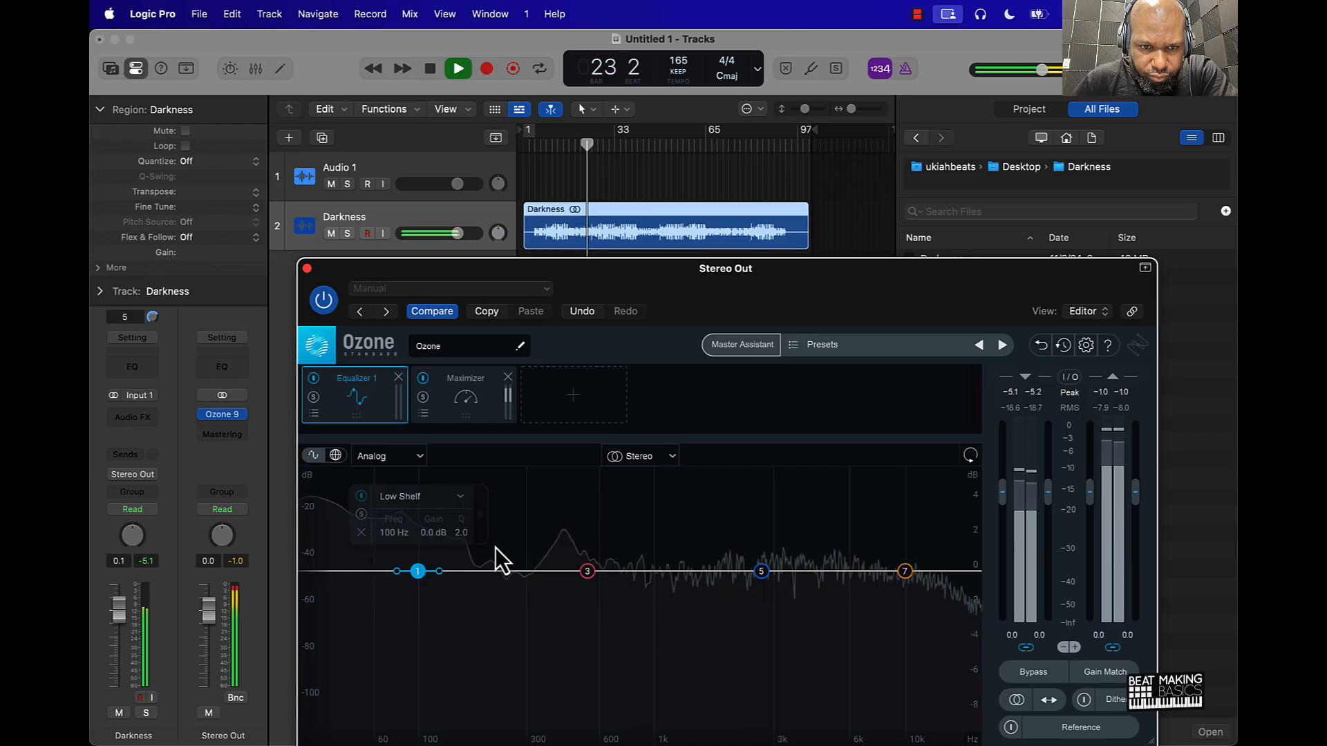
drag(421, 573, 455, 582)
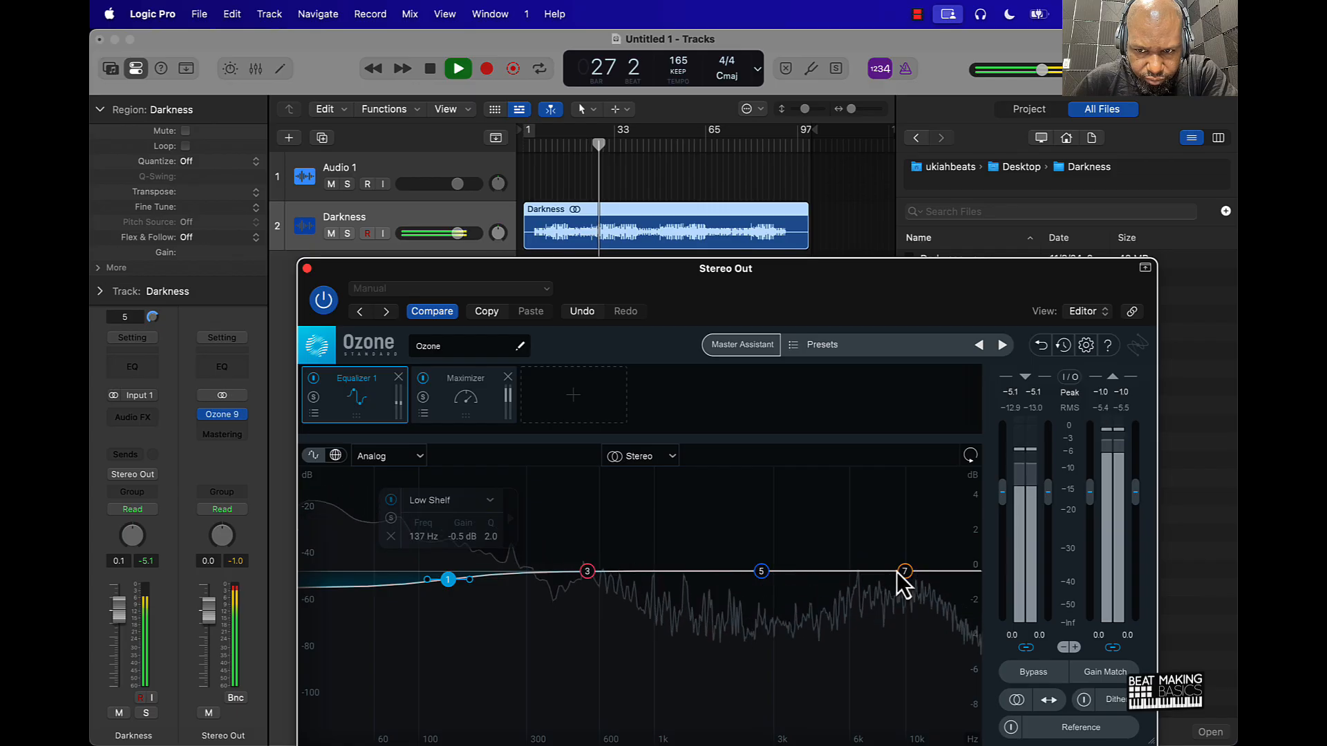
Set the Equalizer's Baxandall Treble band to about 8647 Hz and -0.8 dB, close Ozone, and stop playback
mouse_move(905, 572)
mouse_down()
mouse_move(915, 585)
mouse_move(891, 591)
mouse_up()
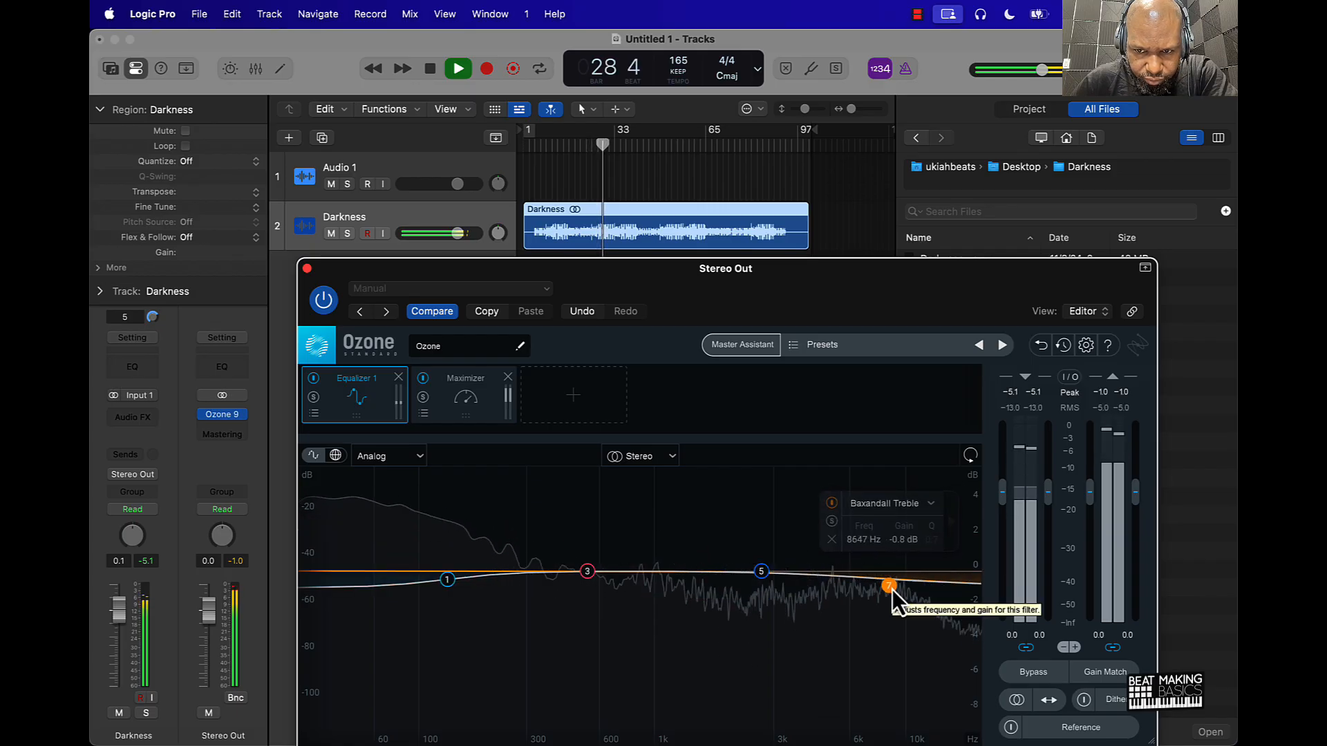
click(306, 269)
click(695, 360)
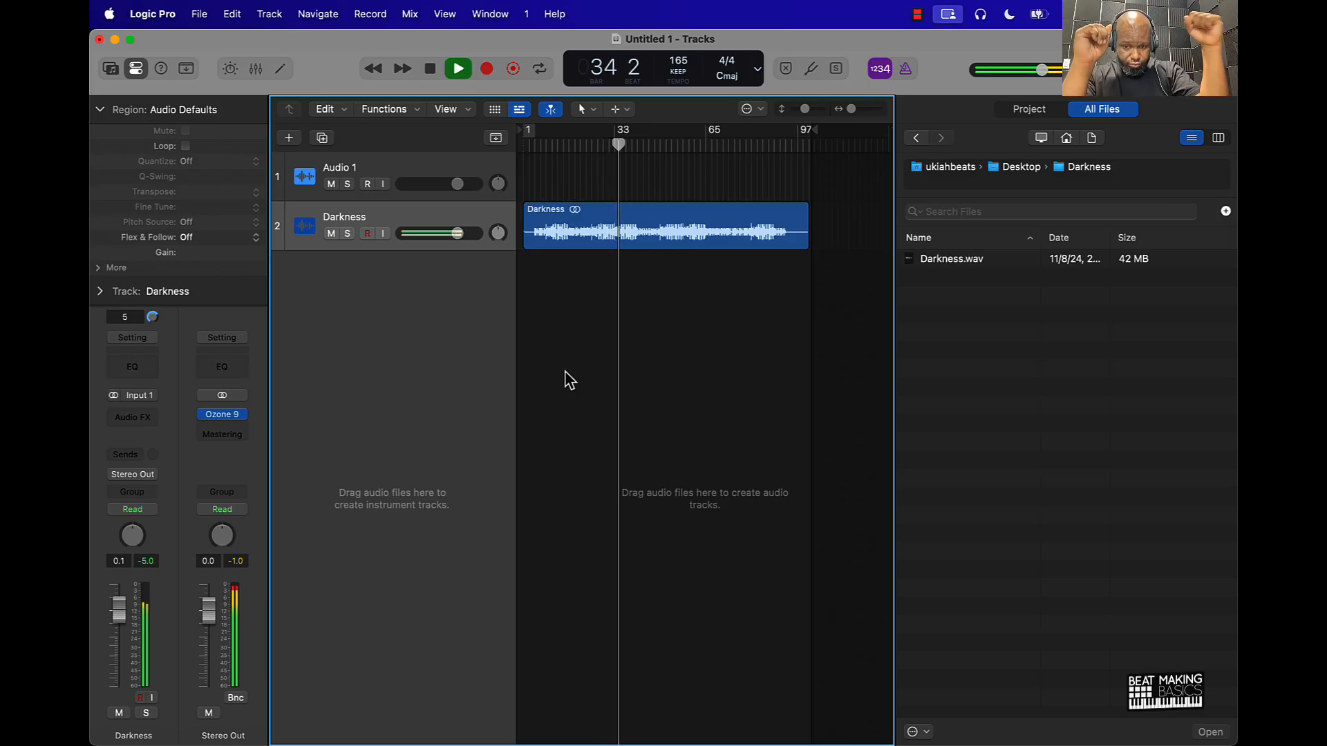
key(space)
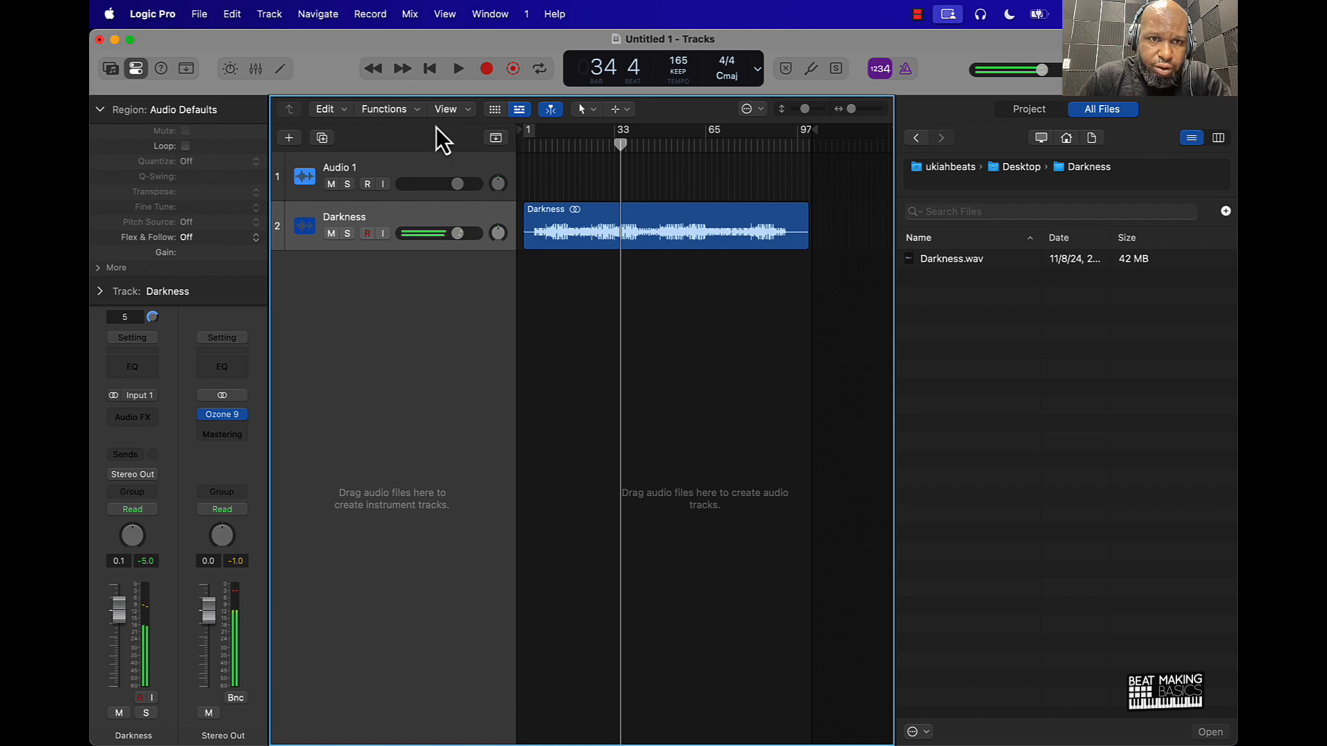
Add one Software Instrument track using Quick Sampler (Single Sample) and lower its volume to about -12.4 dB
drag(469, 181, 441, 182)
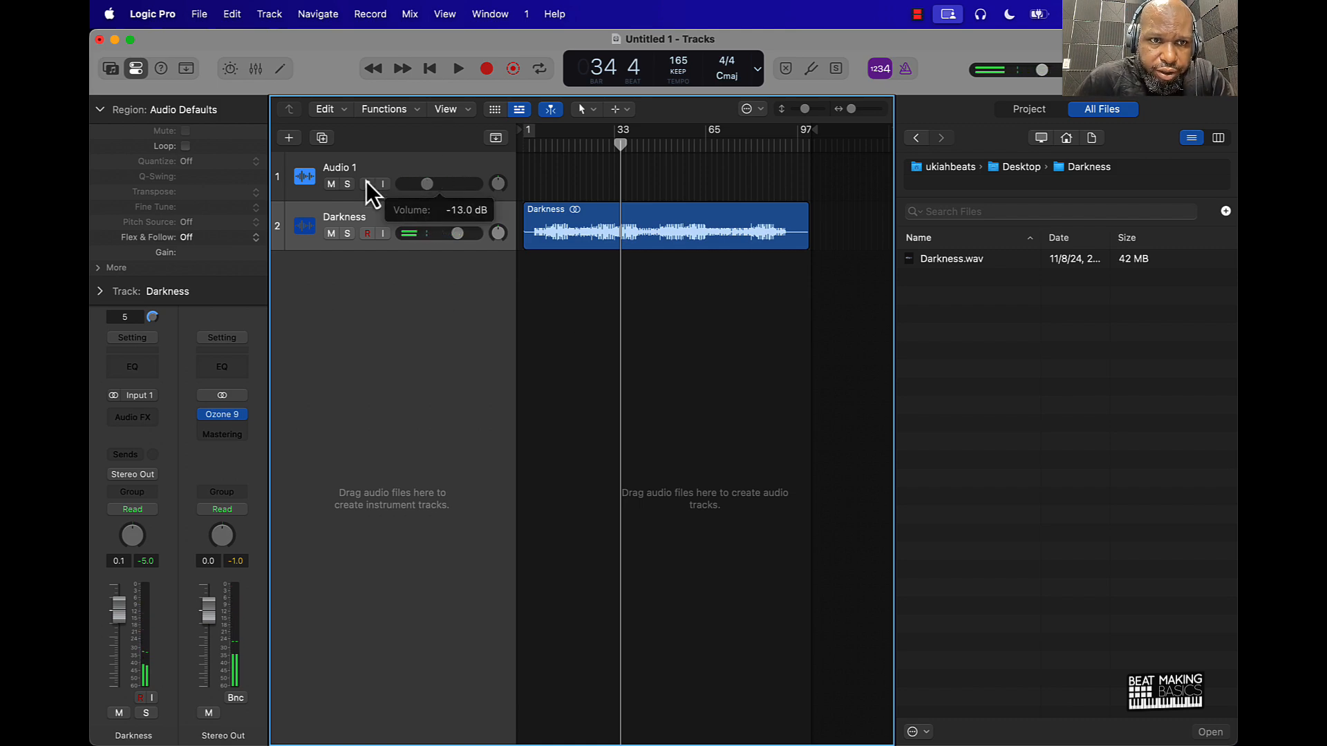
click(288, 137)
click(409, 277)
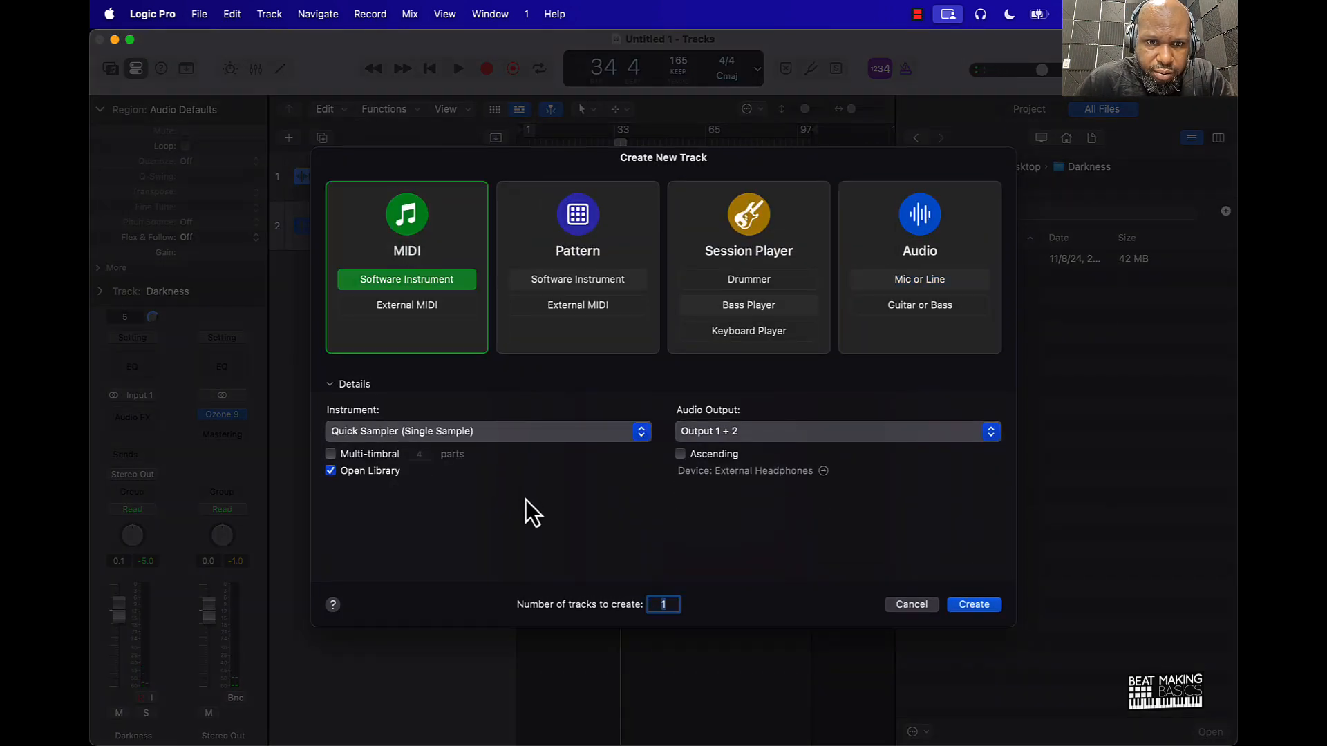
click(969, 608)
drag(694, 283, 664, 283)
Load the Ukiah Beats Simple Tag preset onto the new instrument track
scroll(168, 547, down, 10)
scroll(155, 568, down, 15)
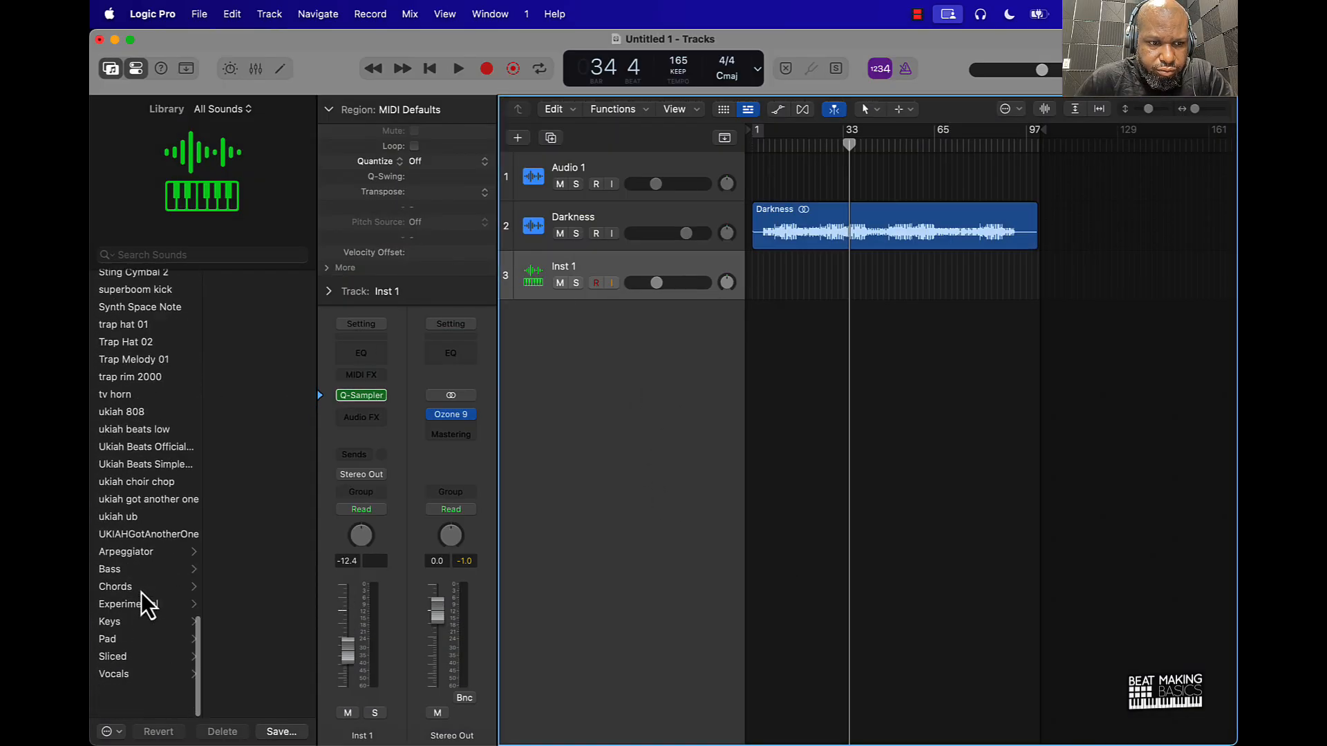
click(166, 500)
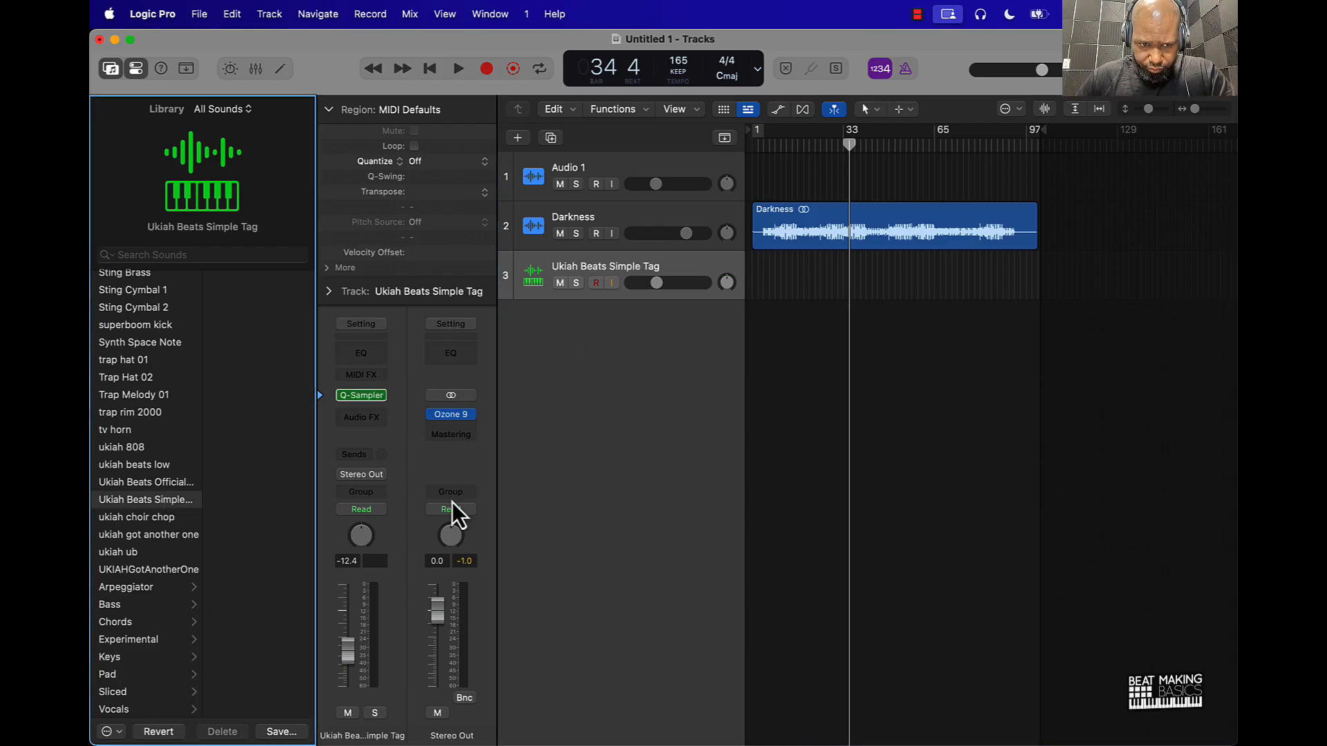
Return the playhead to bar 1, open Musical Typing, and audition the tag while raising the octave to C2
key(Return)
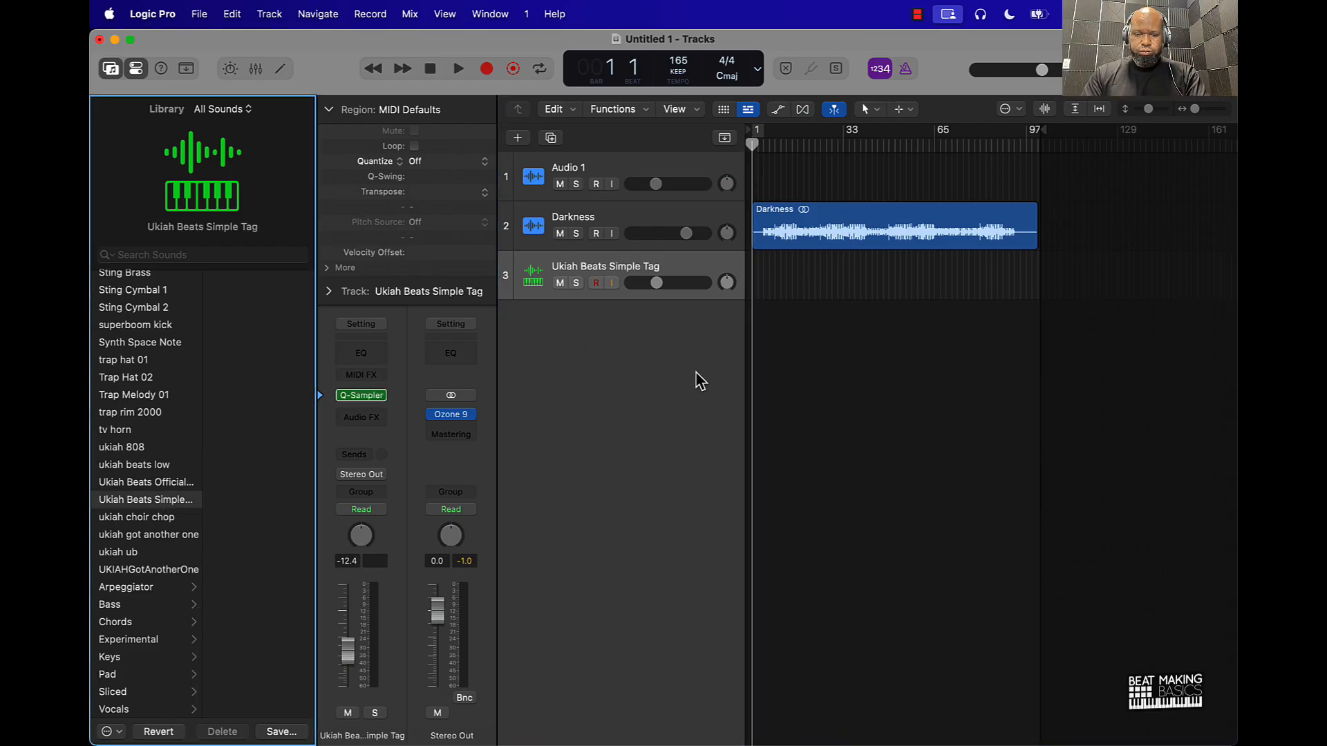
key(super+k)
key(k)
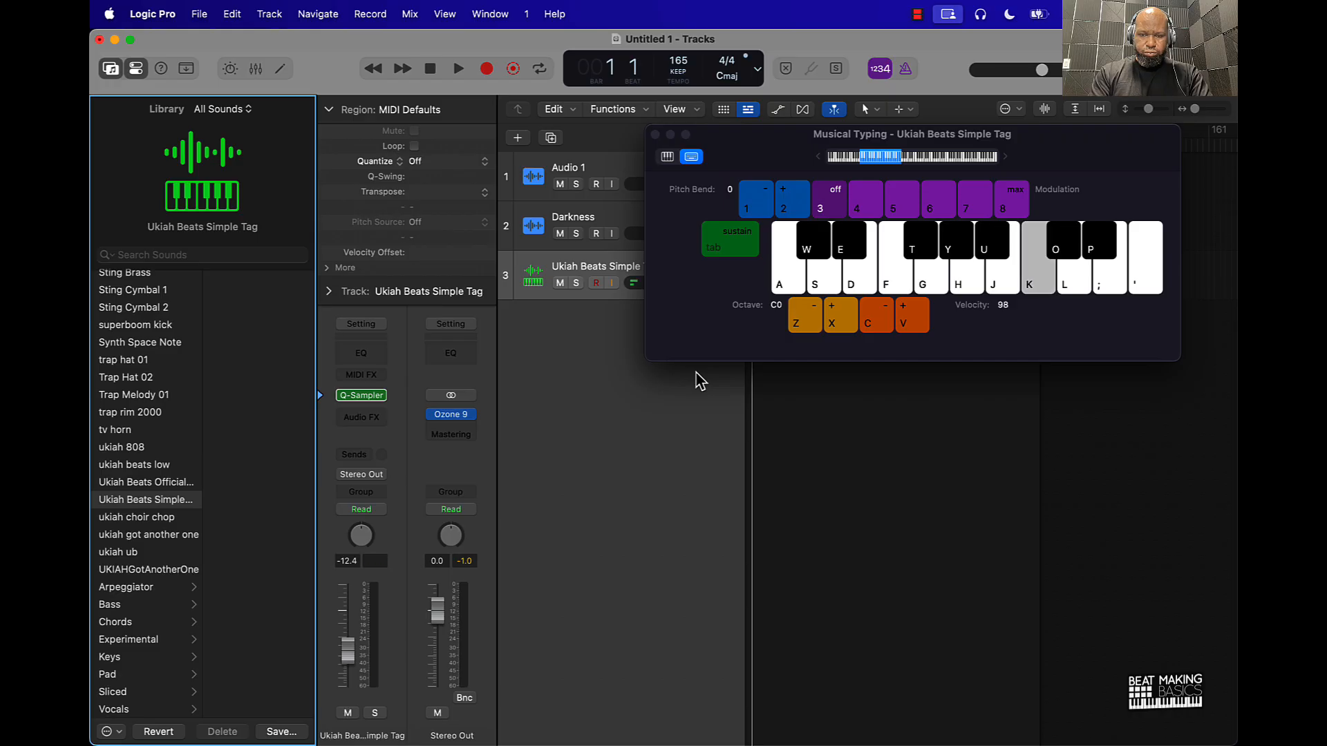
key(x)
key(k)
key(x)
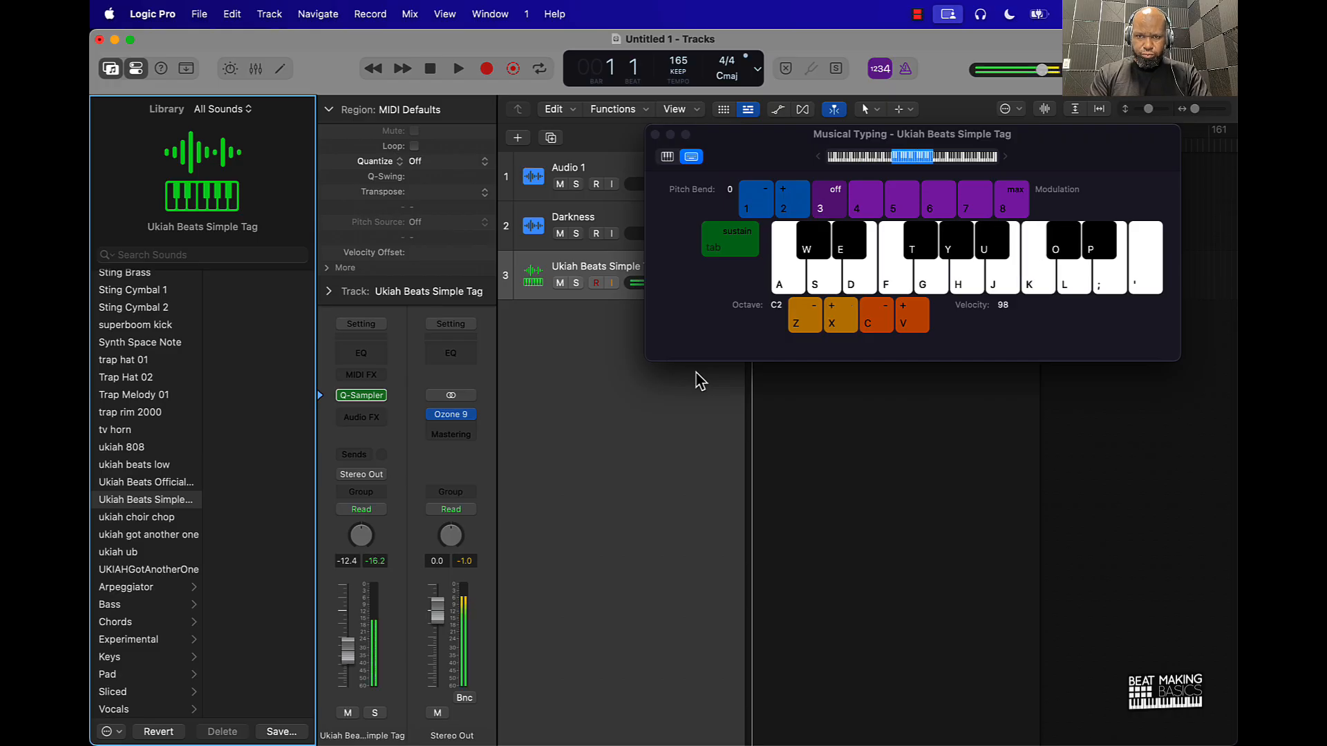
key(k)
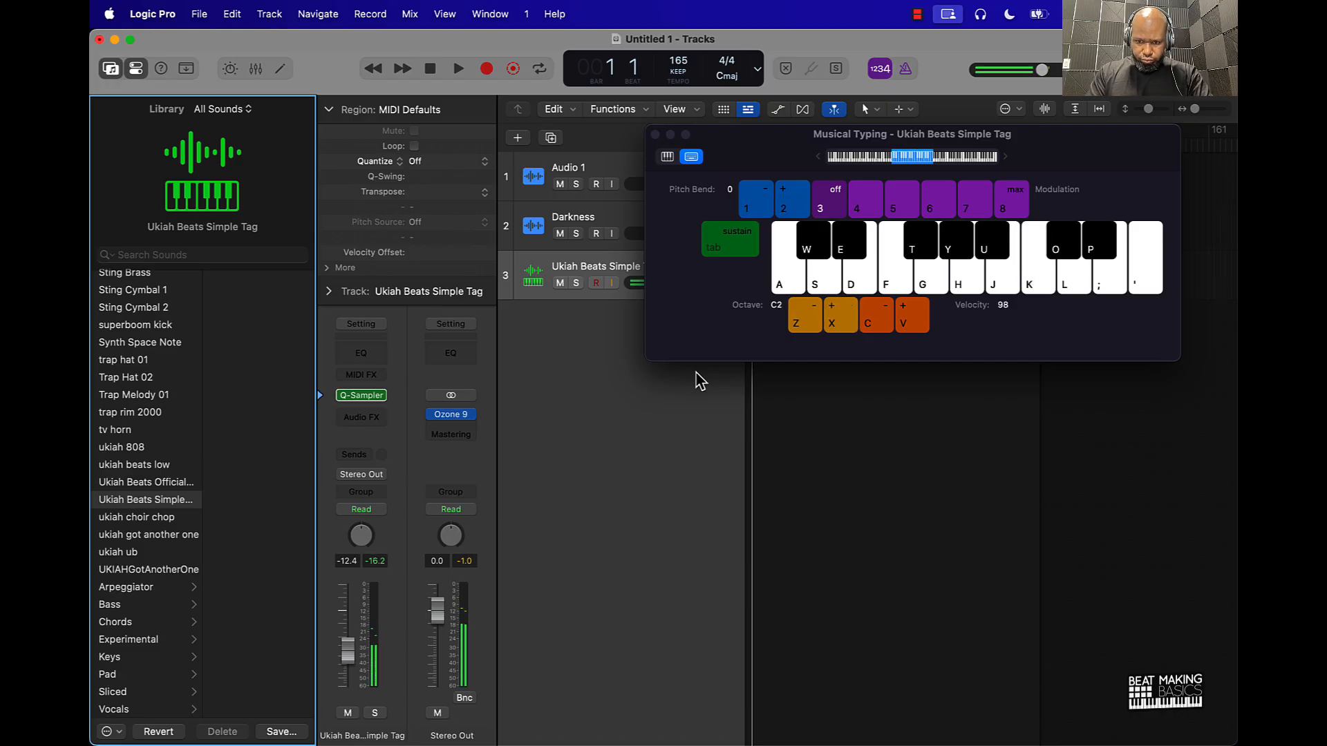
Record one tag note at about bar 17 of the beat with the metronome turned off, and close Musical Typing
key(r)
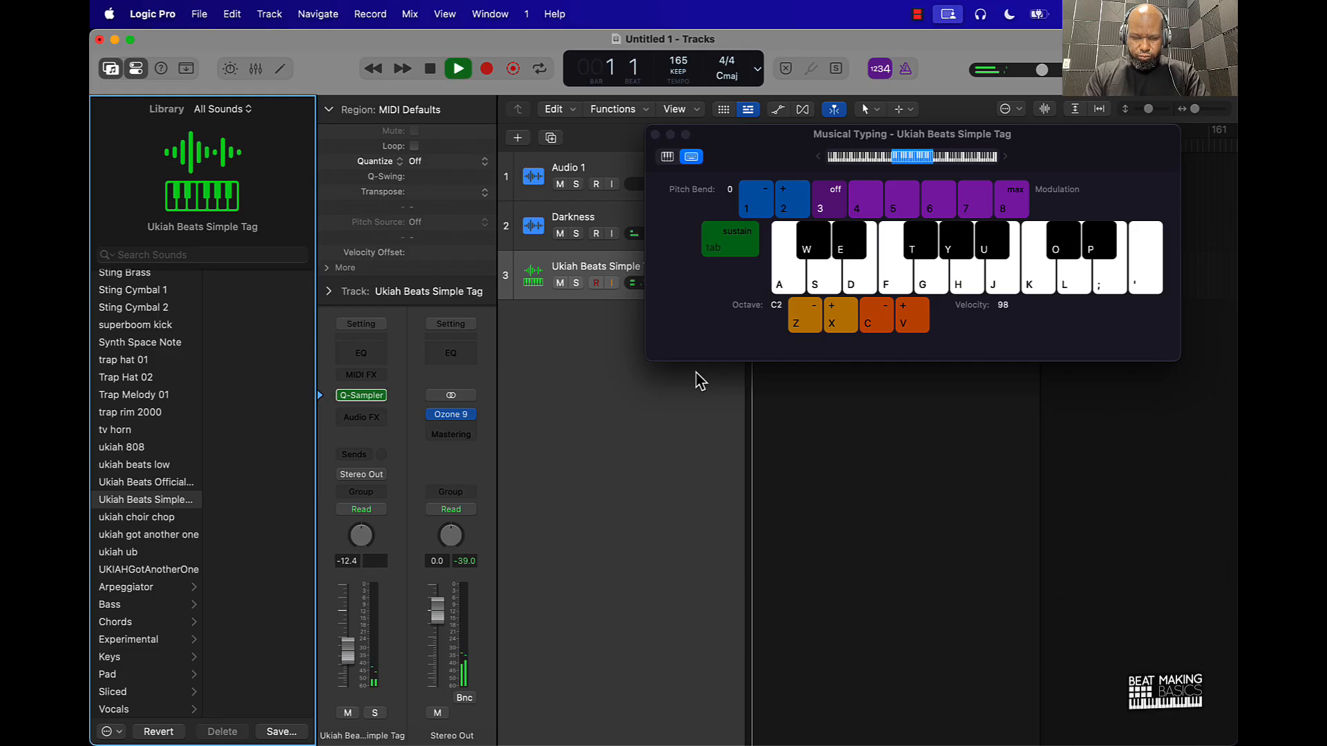
key(XF86AudioLowerVolume)
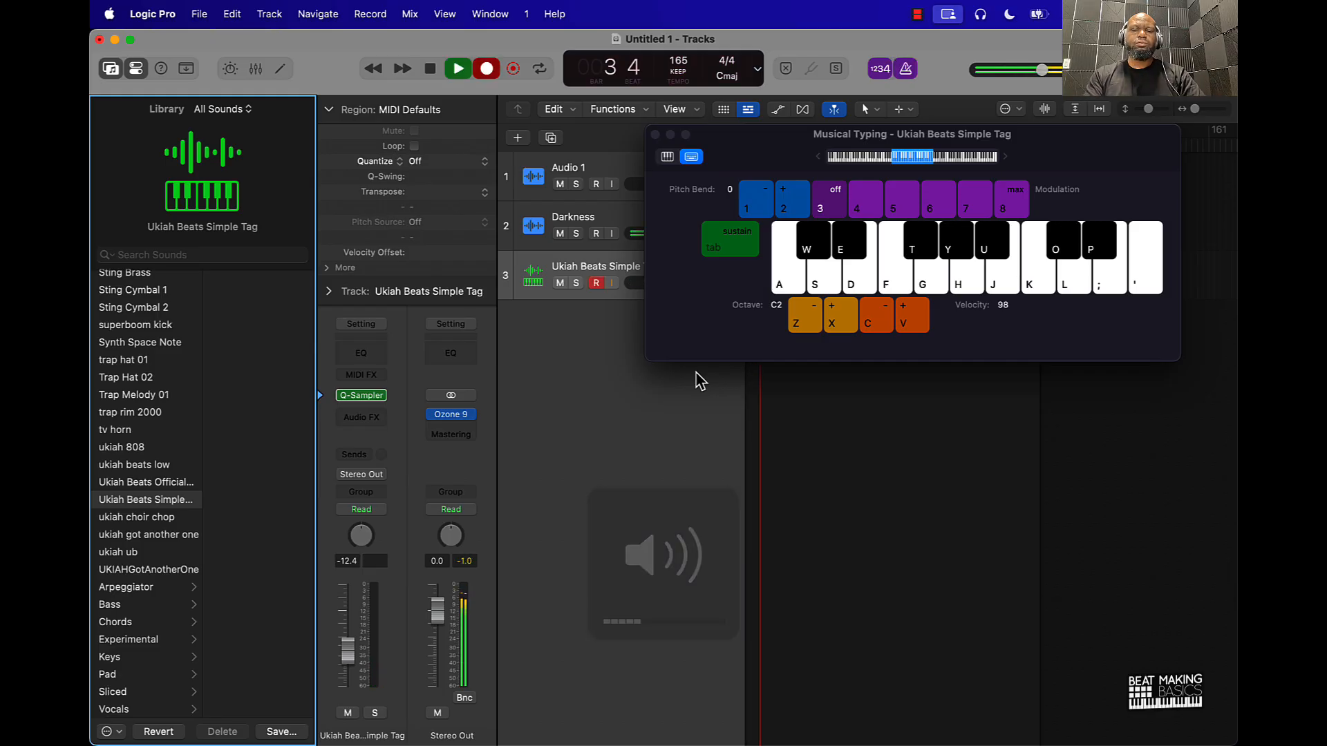
drag(763, 158, 658, 365)
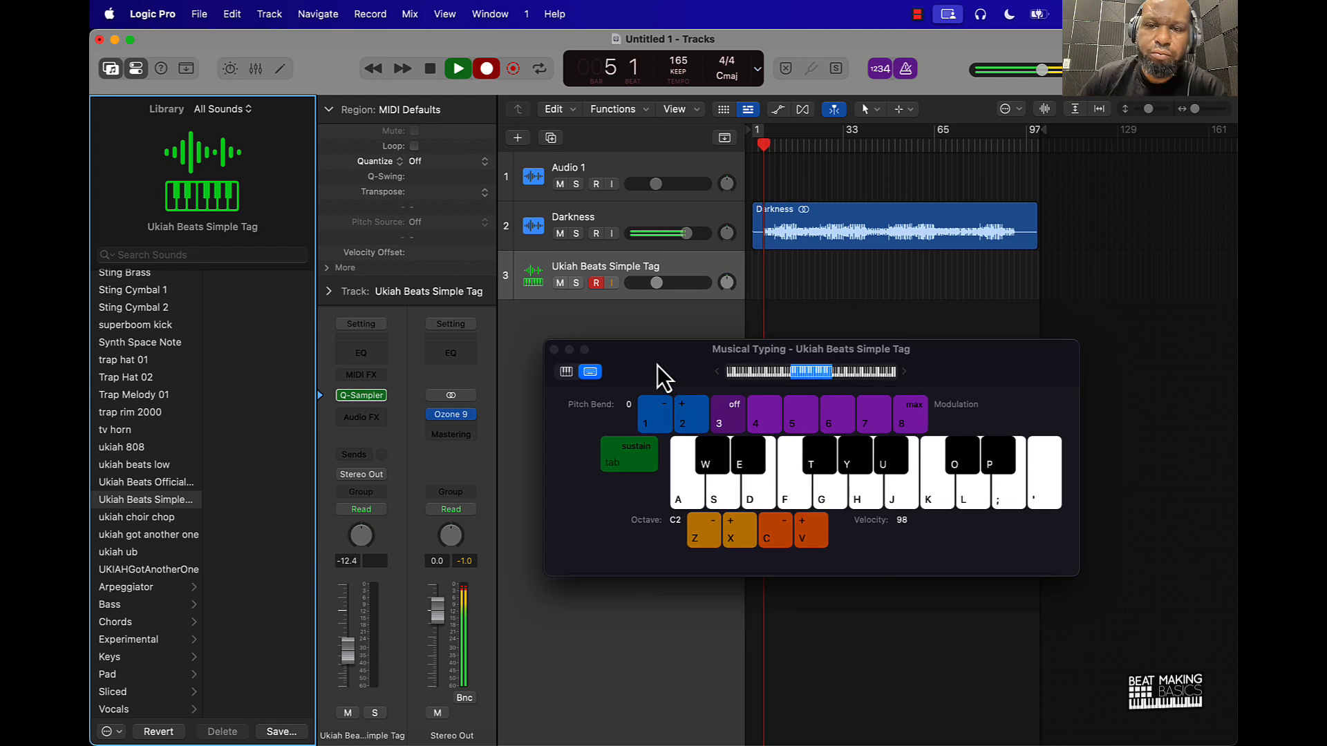
click(906, 69)
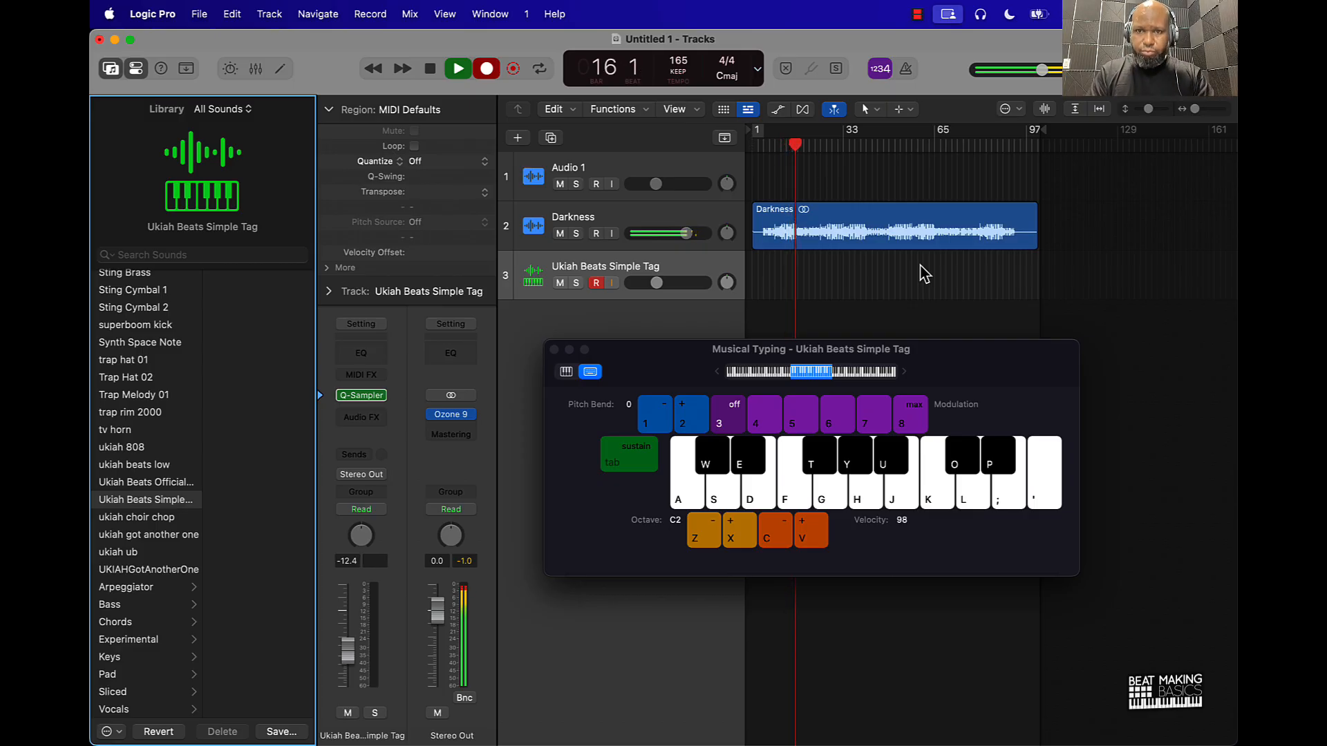
key(k)
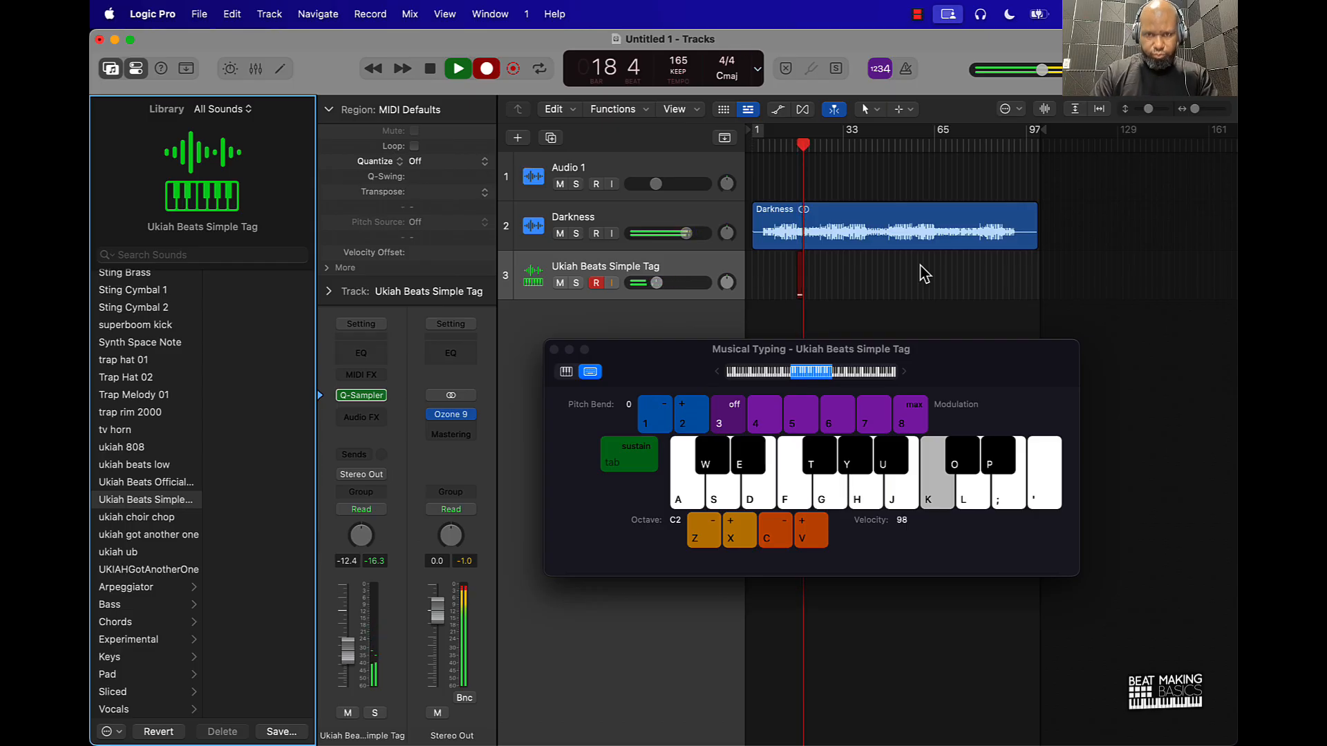
key(space)
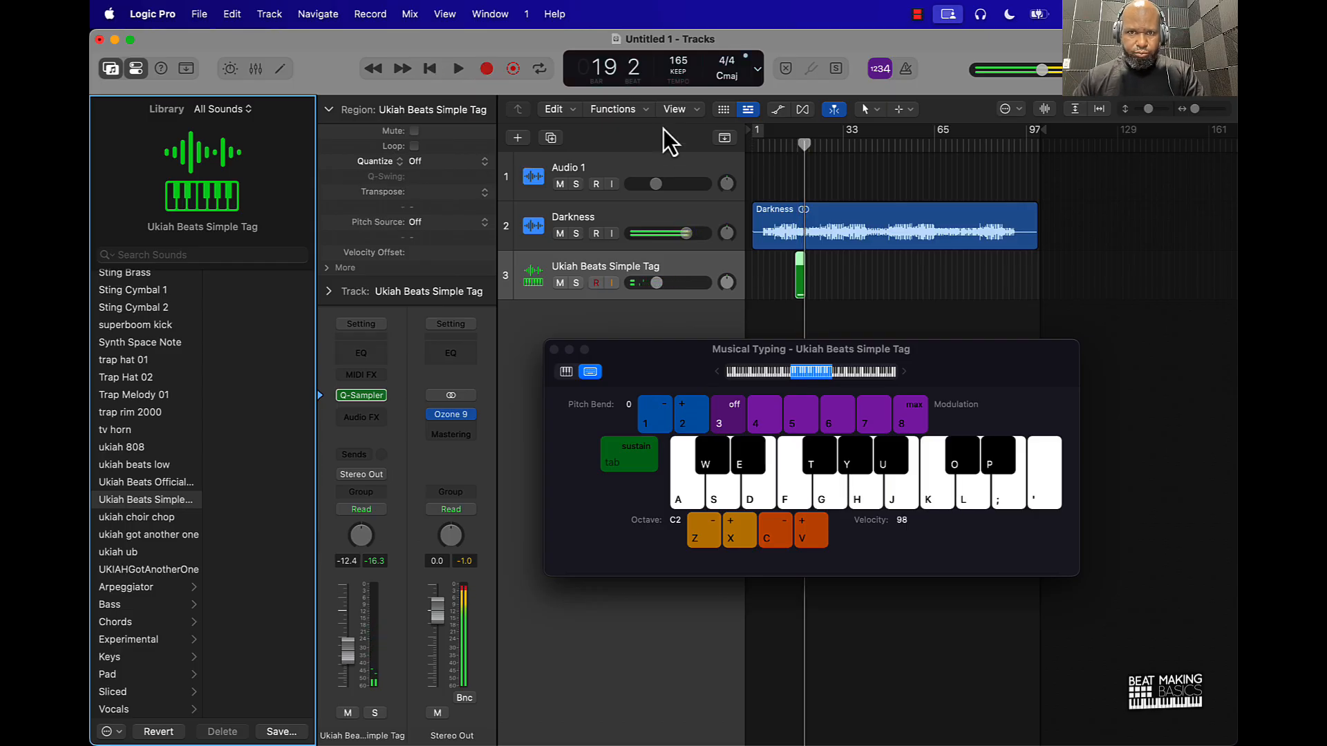
click(554, 349)
Delete the empty Audio 1 track
key(super+Right)
key(super+Right)
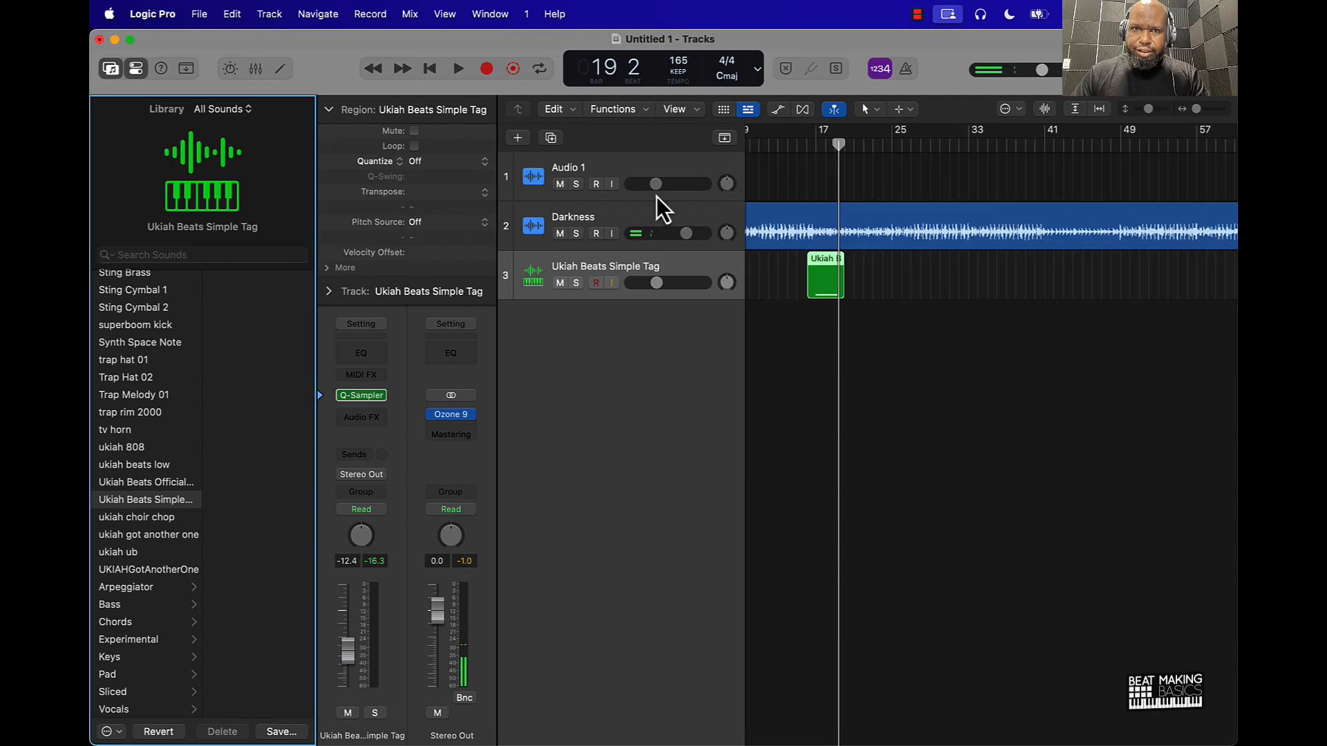
click(642, 167)
key(super+BackSpace)
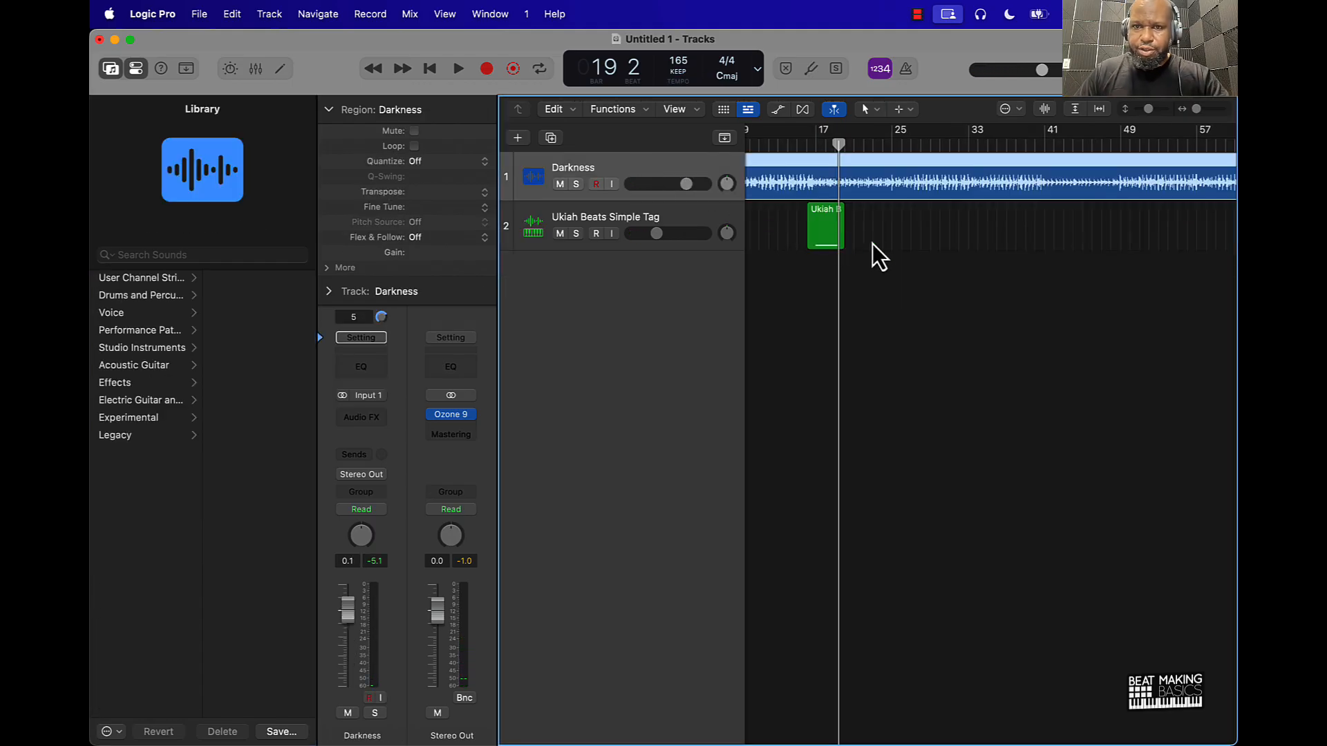
Open the tag region in the Piano Roll, nudge its note slightly earlier to just before bar 17, and play it against the beat
scroll(834, 243, right, 2)
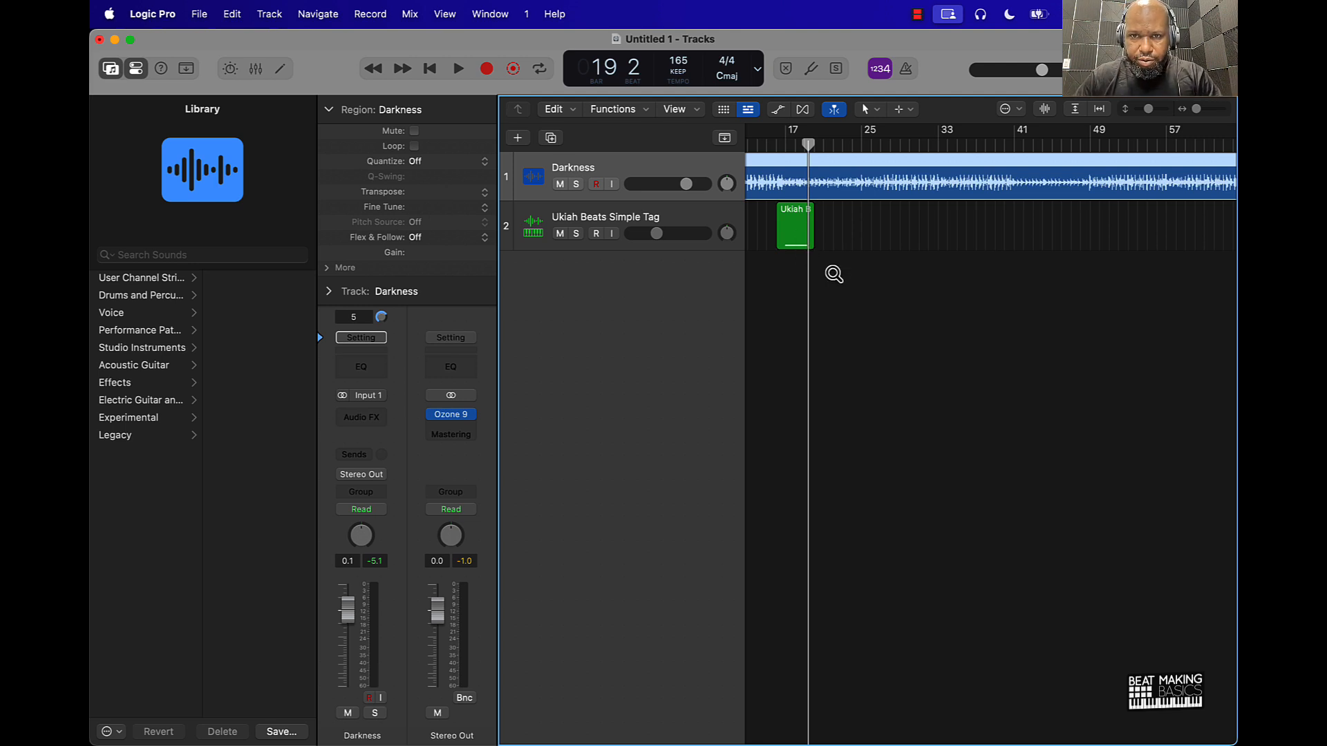
scroll(805, 282, up, 3)
scroll(806, 282, left, 4)
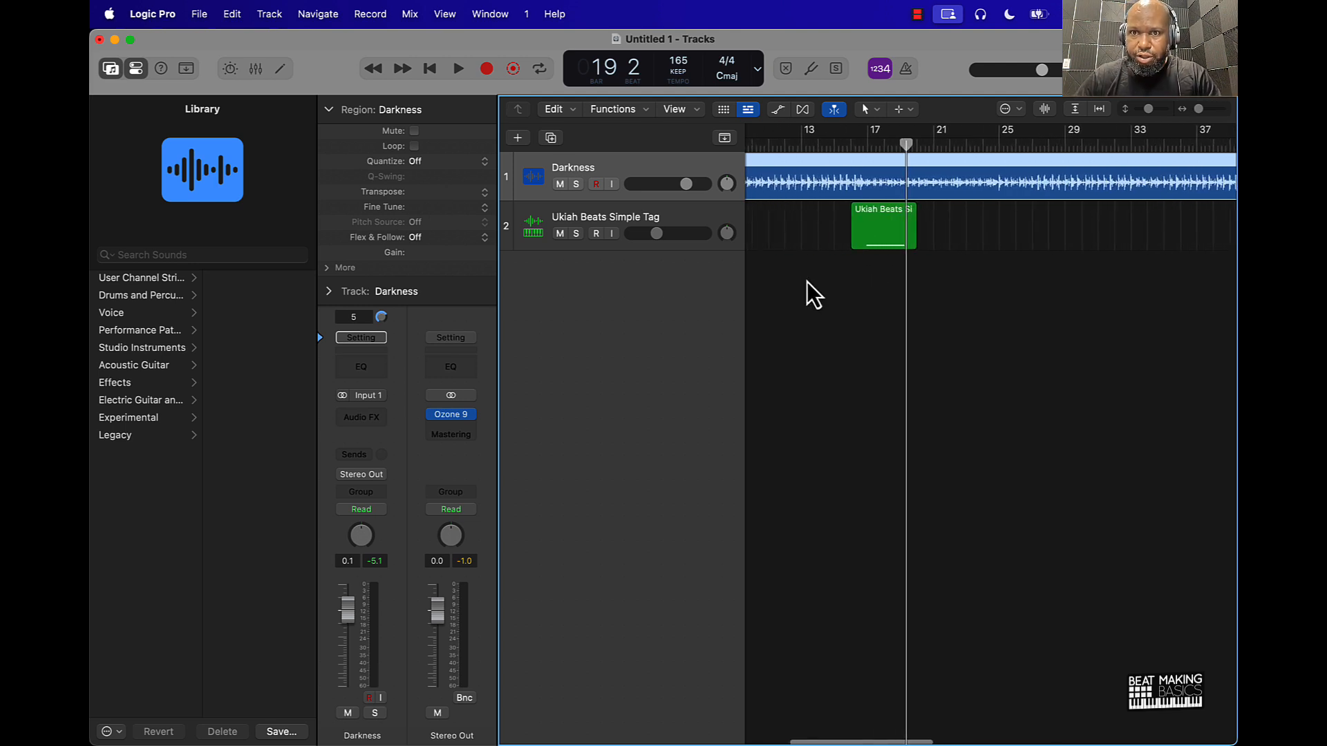
click(842, 141)
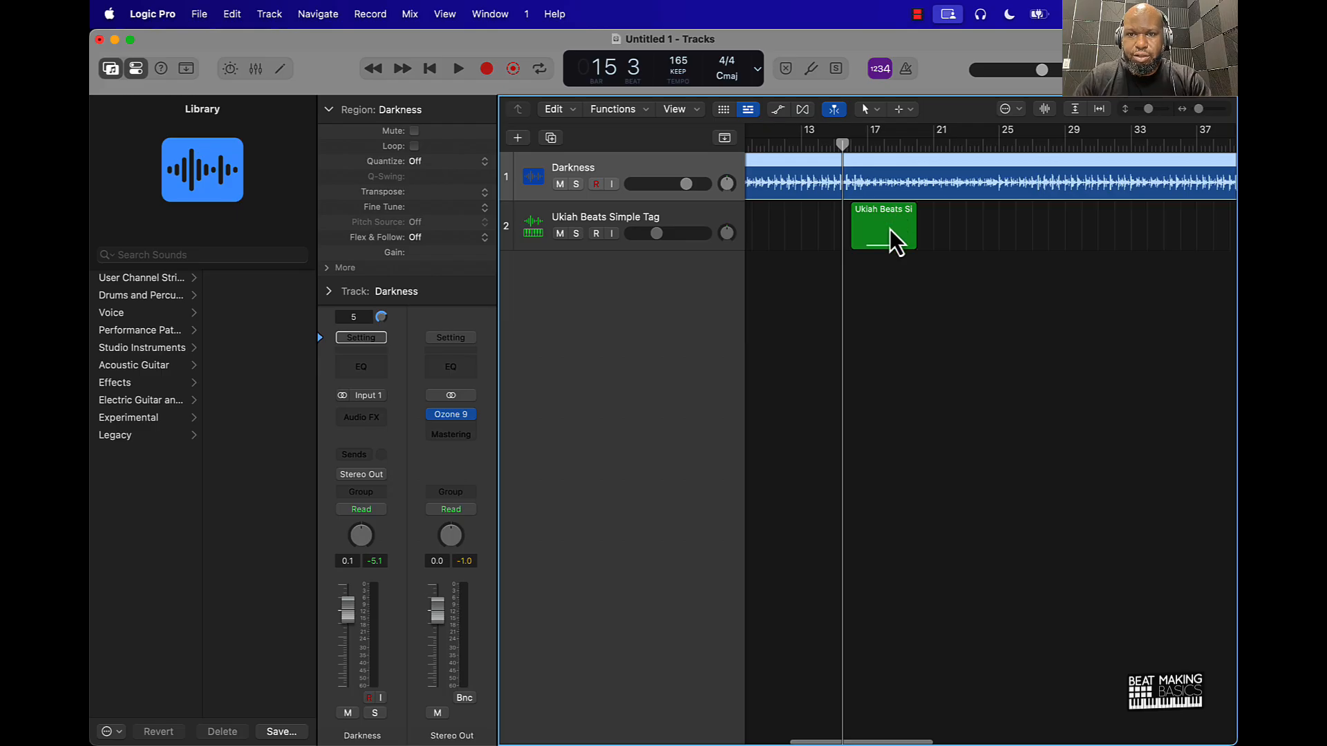
double_click(883, 242)
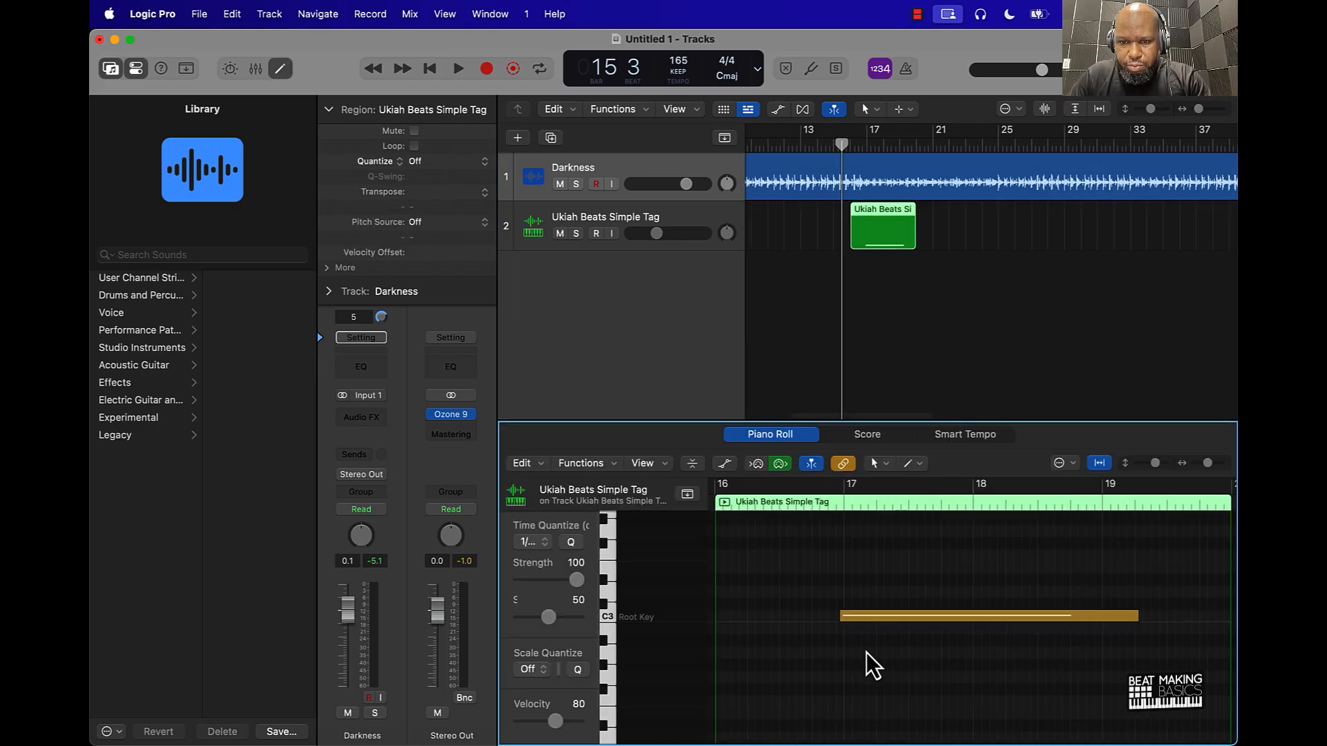
click(829, 508)
drag(879, 570, 882, 652)
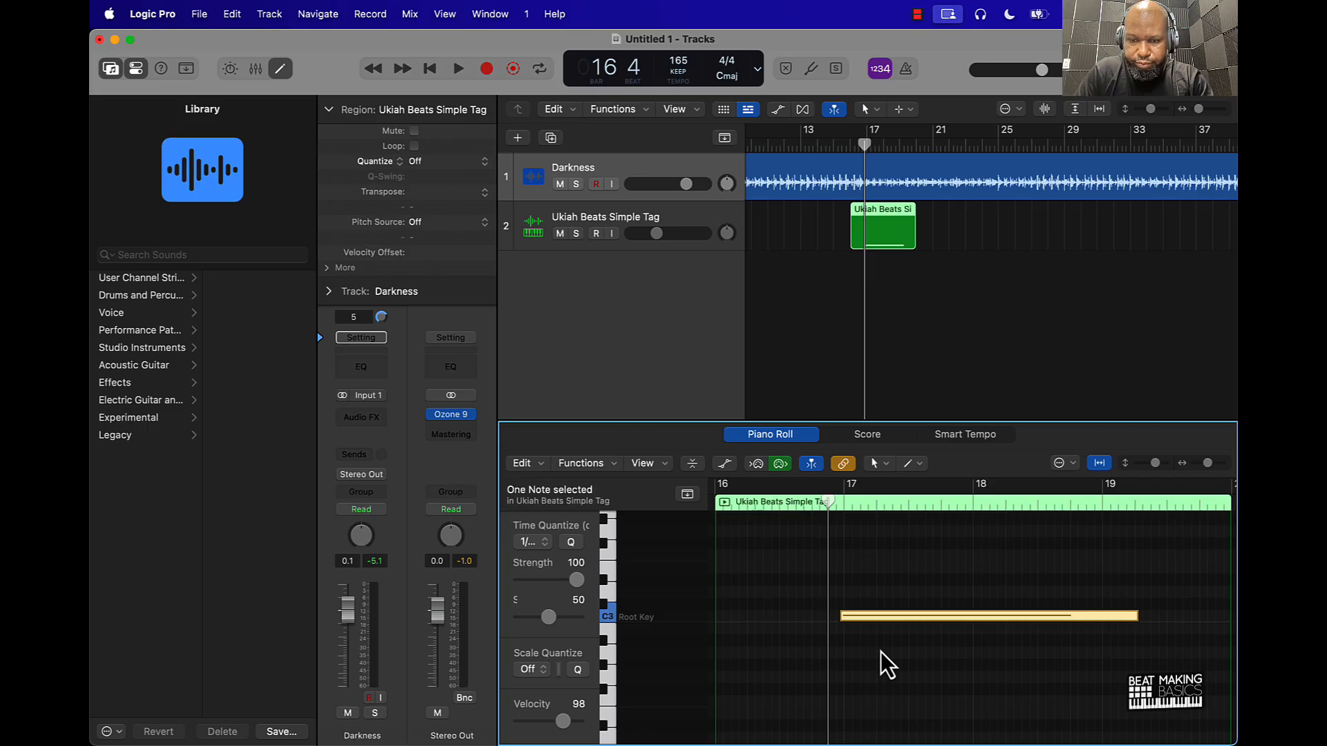
key(semicolon)
key(comma)
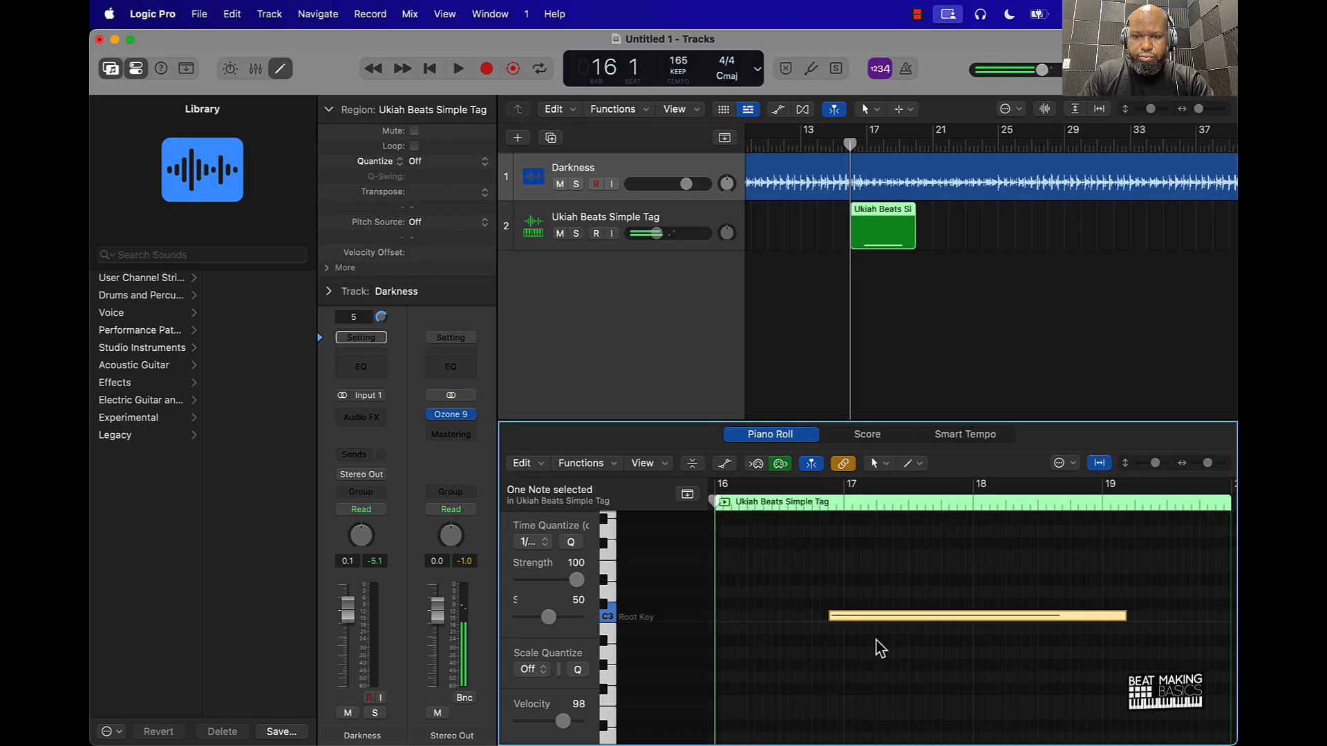
key(space)
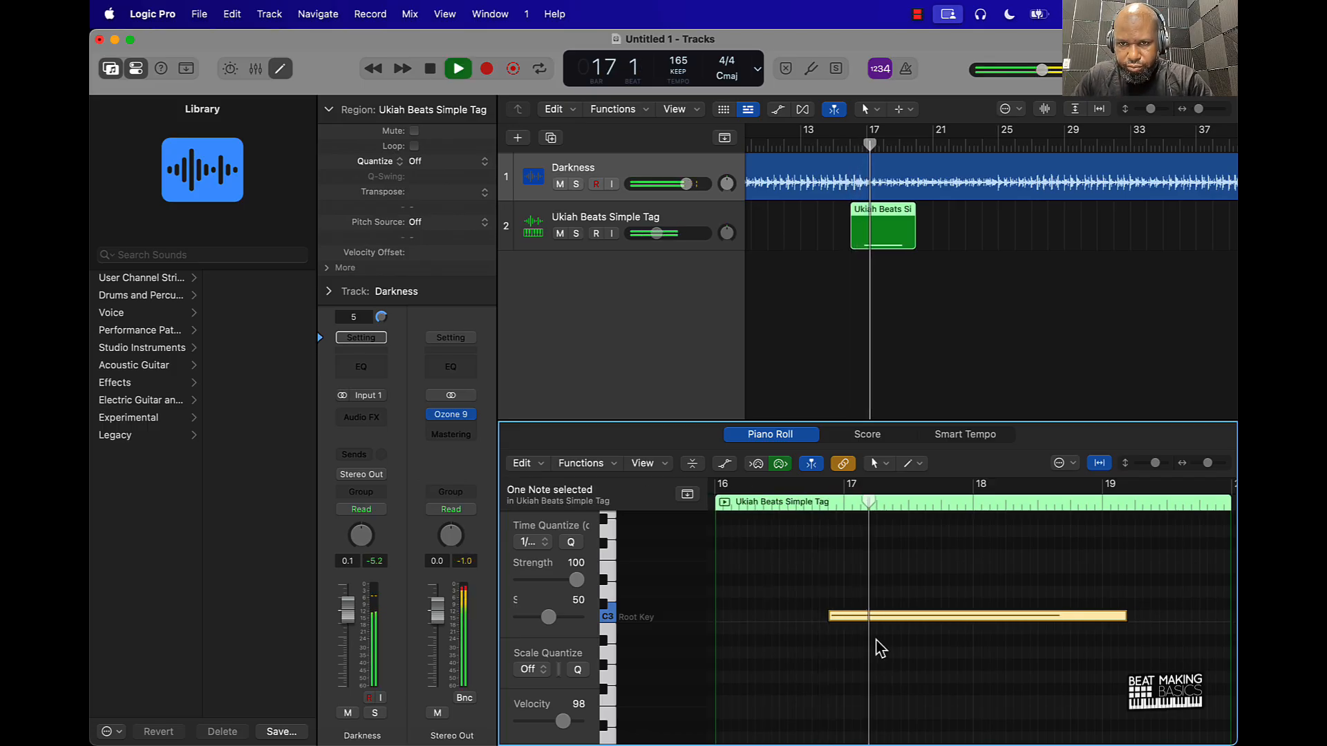
key(space)
Extend both edges of the Ukiah Beats Simple Tag region so that it spans bars 9 to 25
click(899, 292)
scroll(897, 291, up, 5)
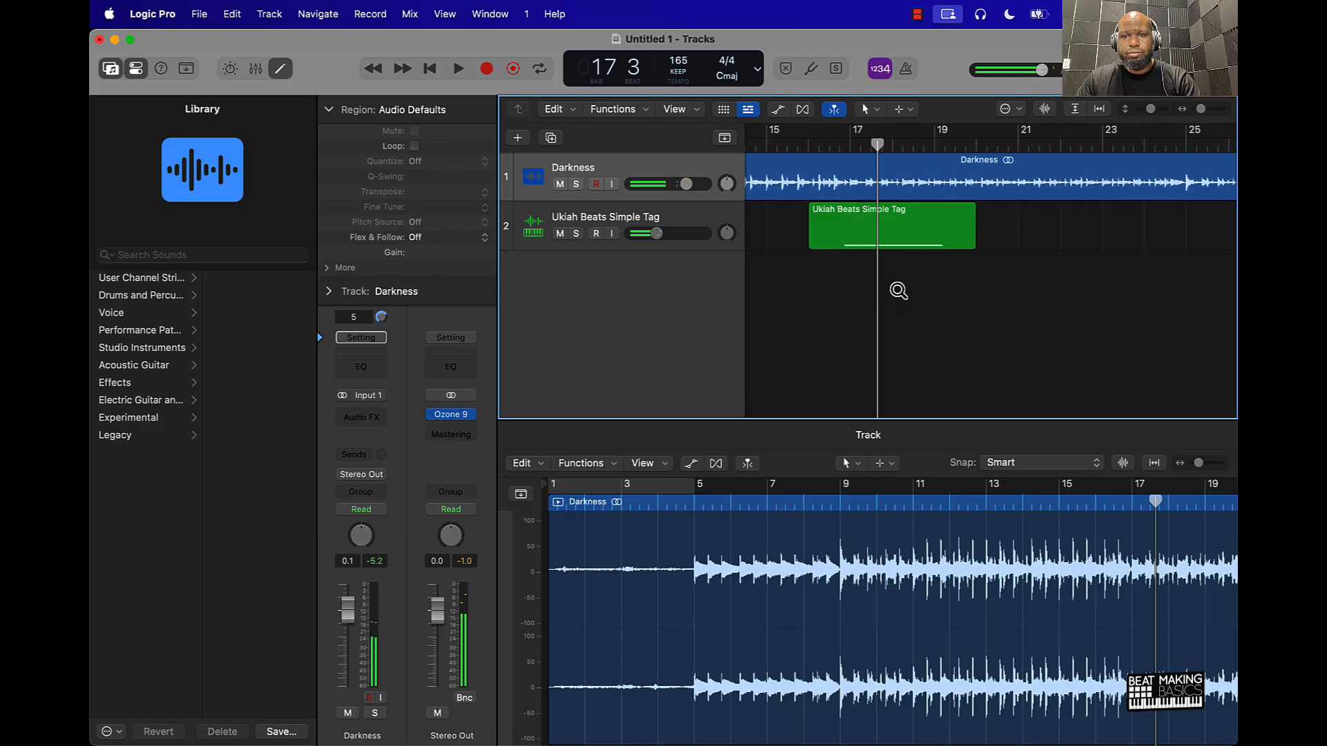
scroll(898, 291, left, 3)
scroll(898, 291, down, 5)
scroll(898, 291, up, 2)
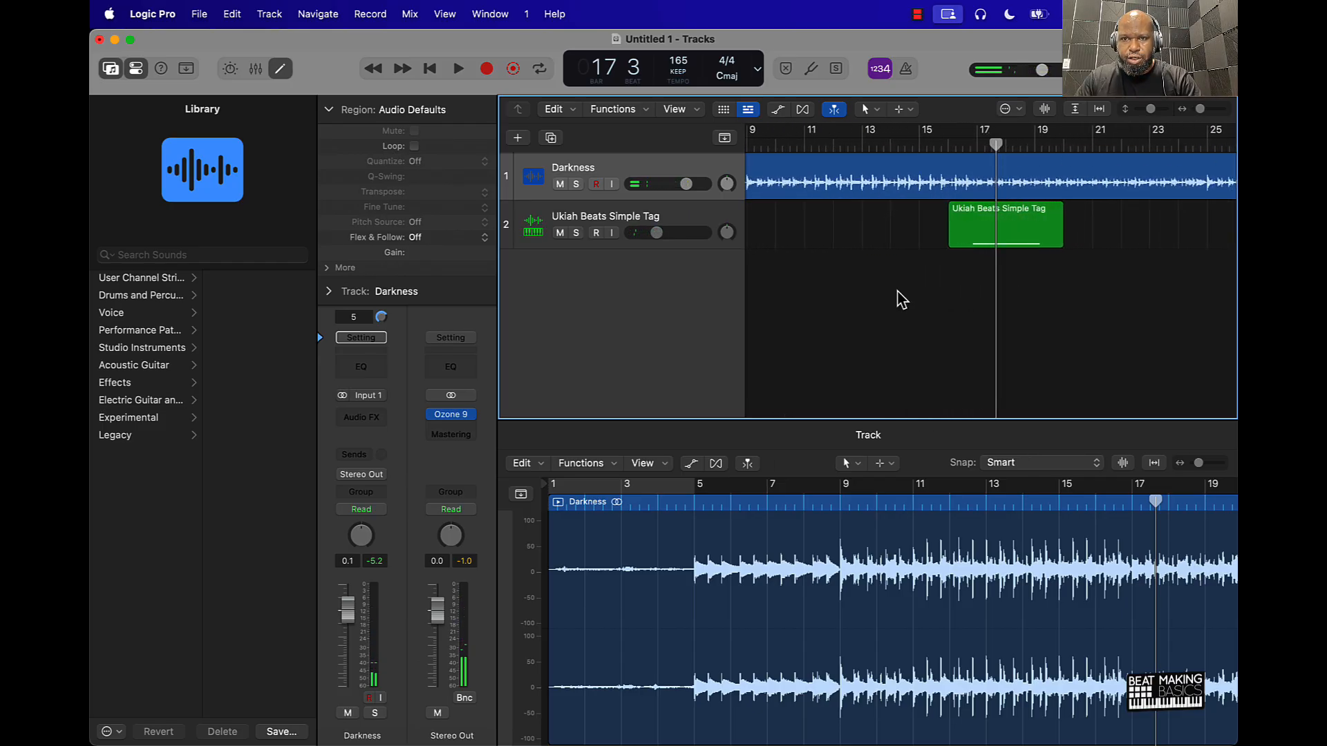
scroll(898, 290, down, 2)
drag(963, 237, 815, 242)
drag(1042, 238, 1146, 245)
scroll(1146, 245, down, 5)
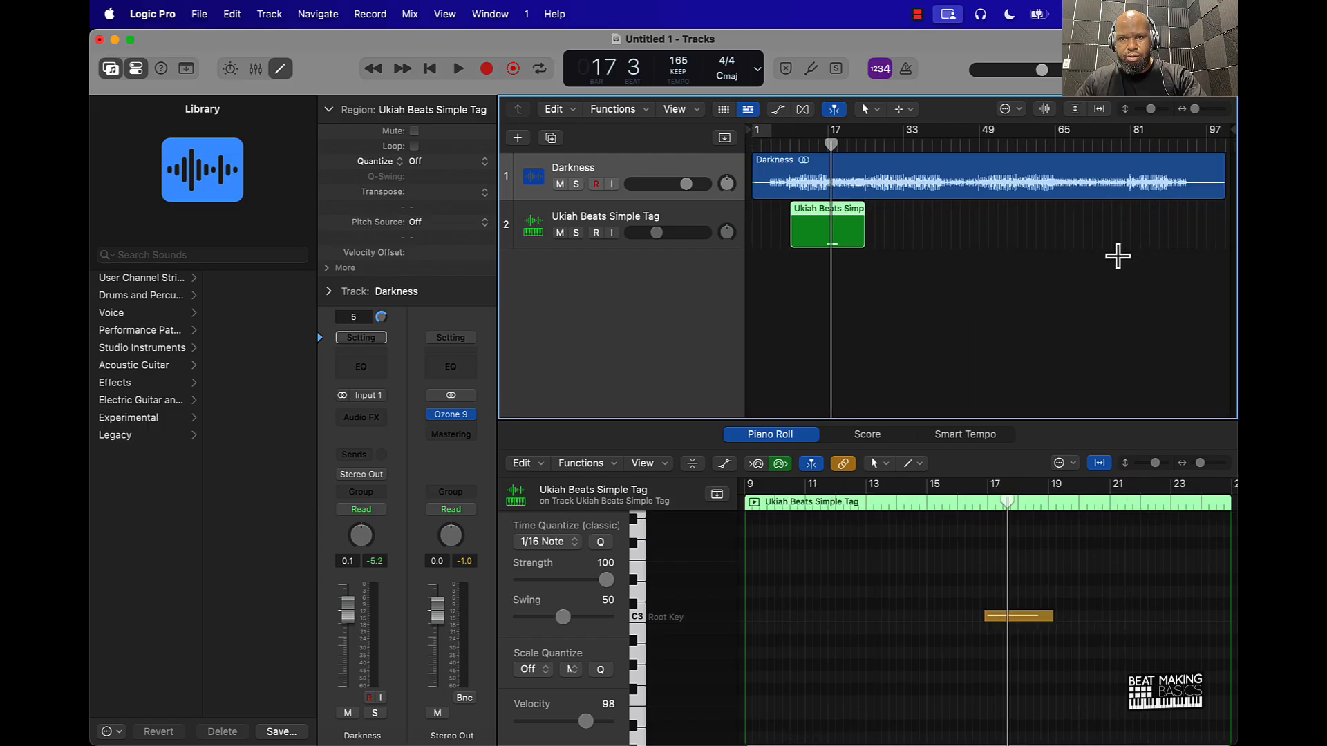
Repeat the 16-bar tag region five times so the tag recurs across the whole beat
key(super+r)
key(super+r)
key(super+r)
key(super+r)
key(super+r)
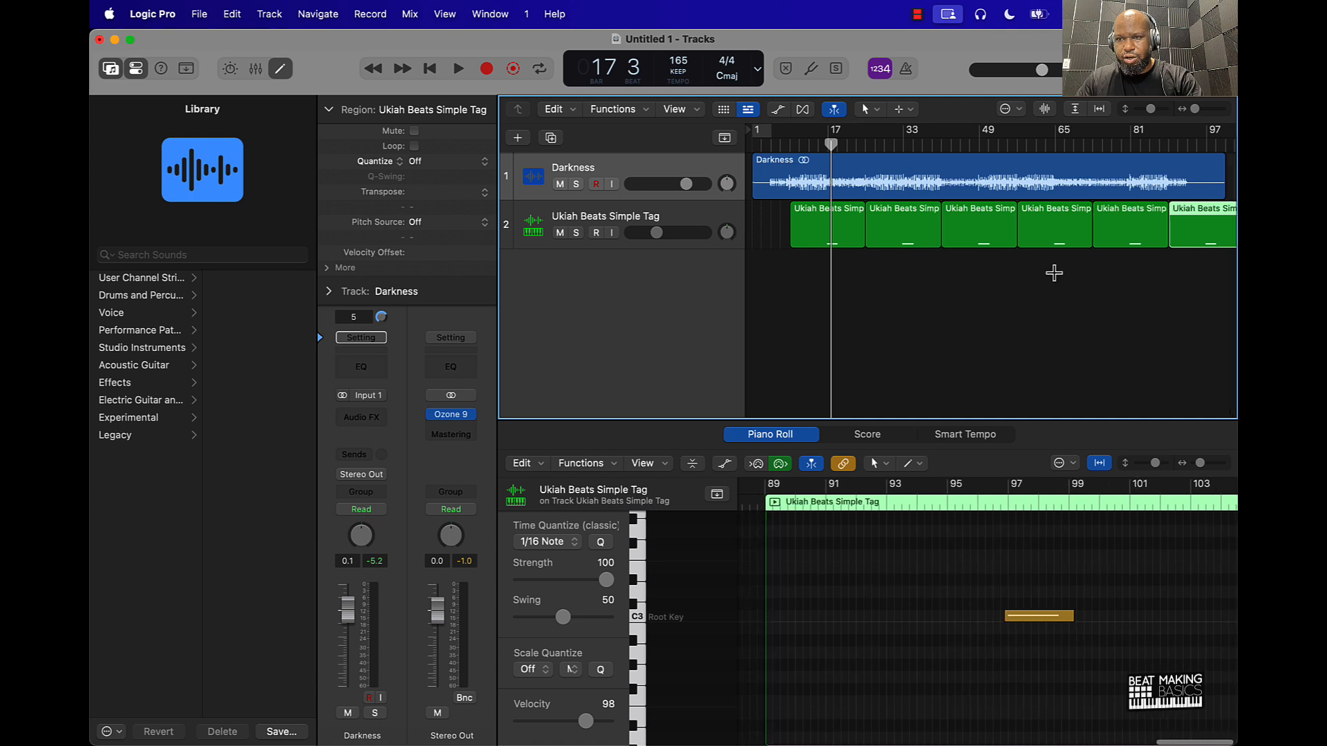
Trim the last tag copy and the project end to the end of the Darkness region, and return the playhead to bar 1
scroll(1105, 283, right, 3)
drag(1223, 244, 1211, 254)
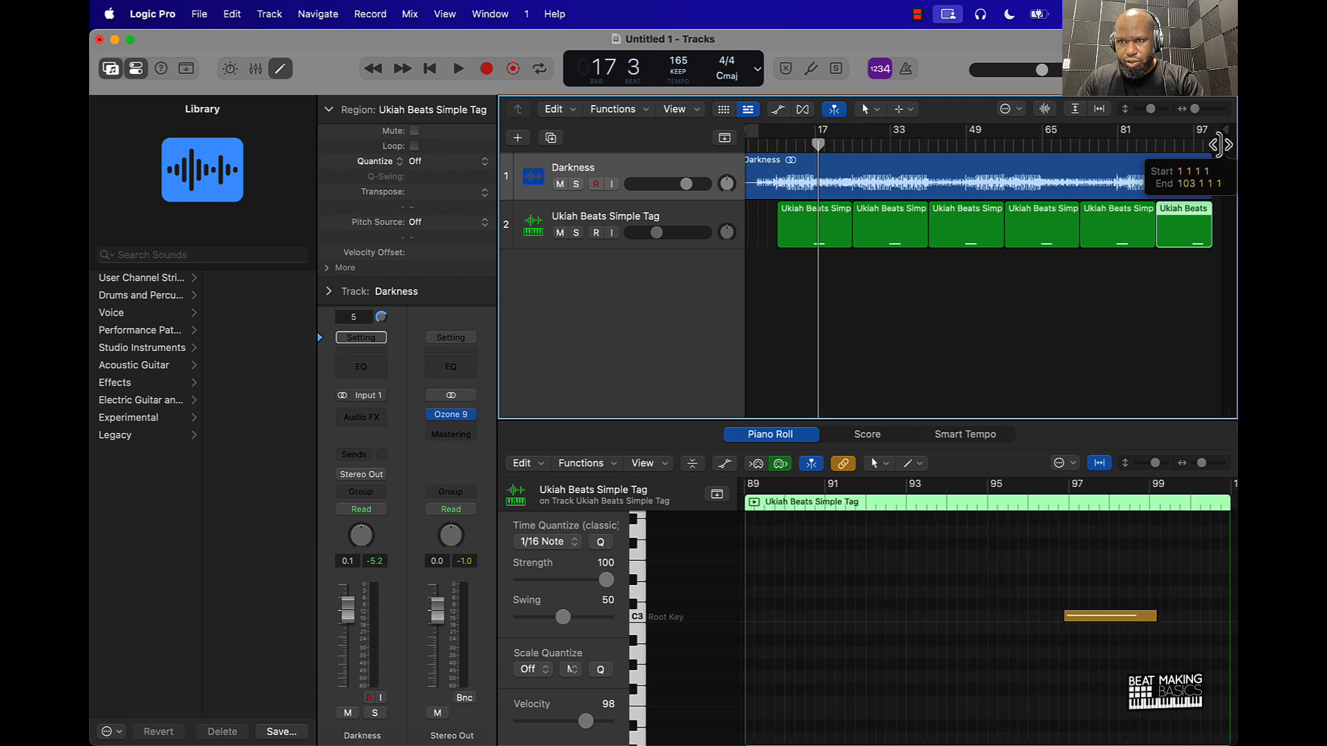
click(1161, 320)
key(Return)
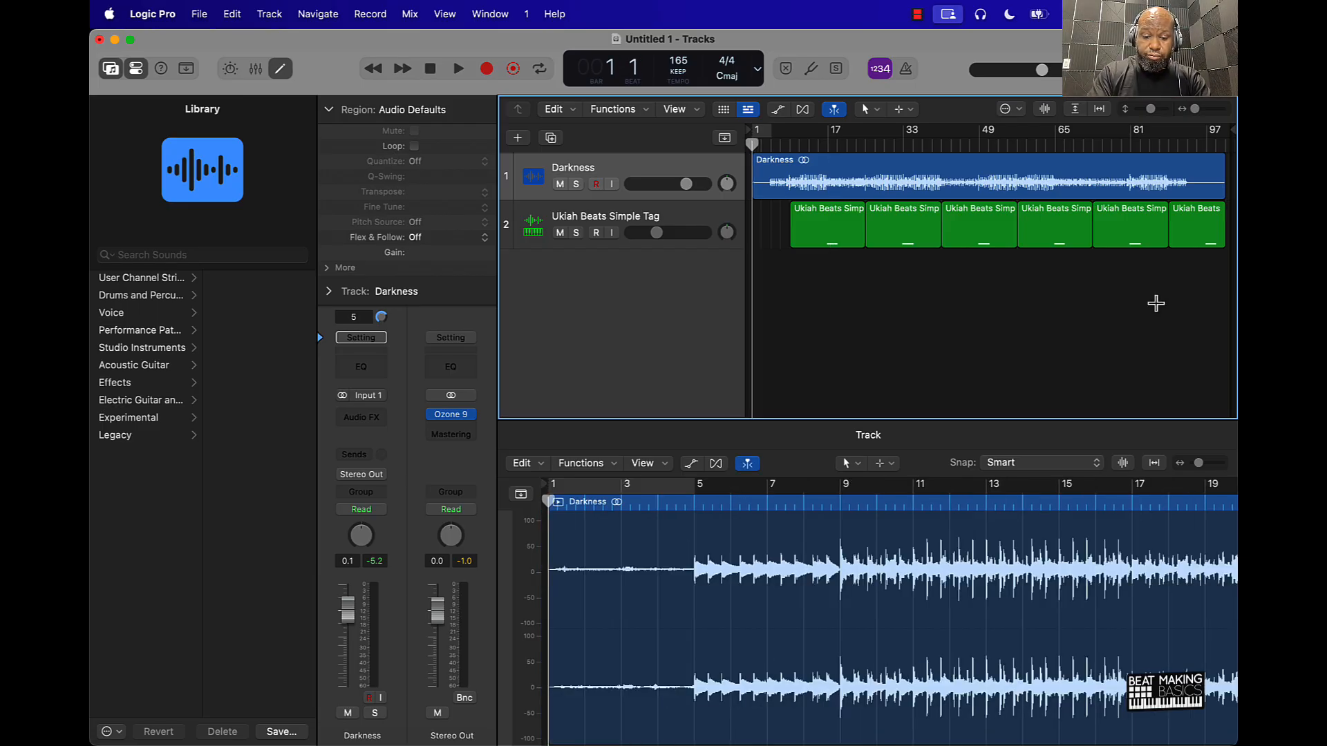
Set up a bounce of the project with MP3 as the only destination instead of PCM
key(super+b)
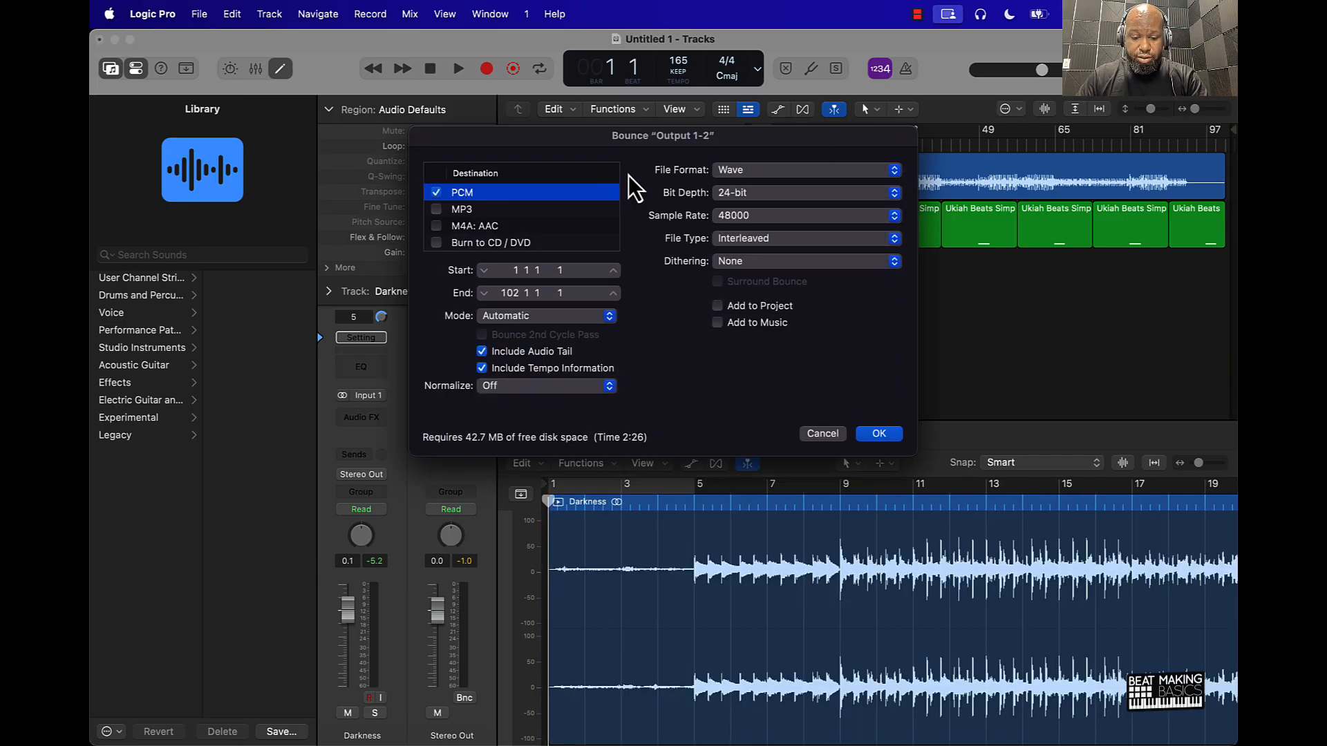
click(436, 193)
click(436, 209)
click(536, 210)
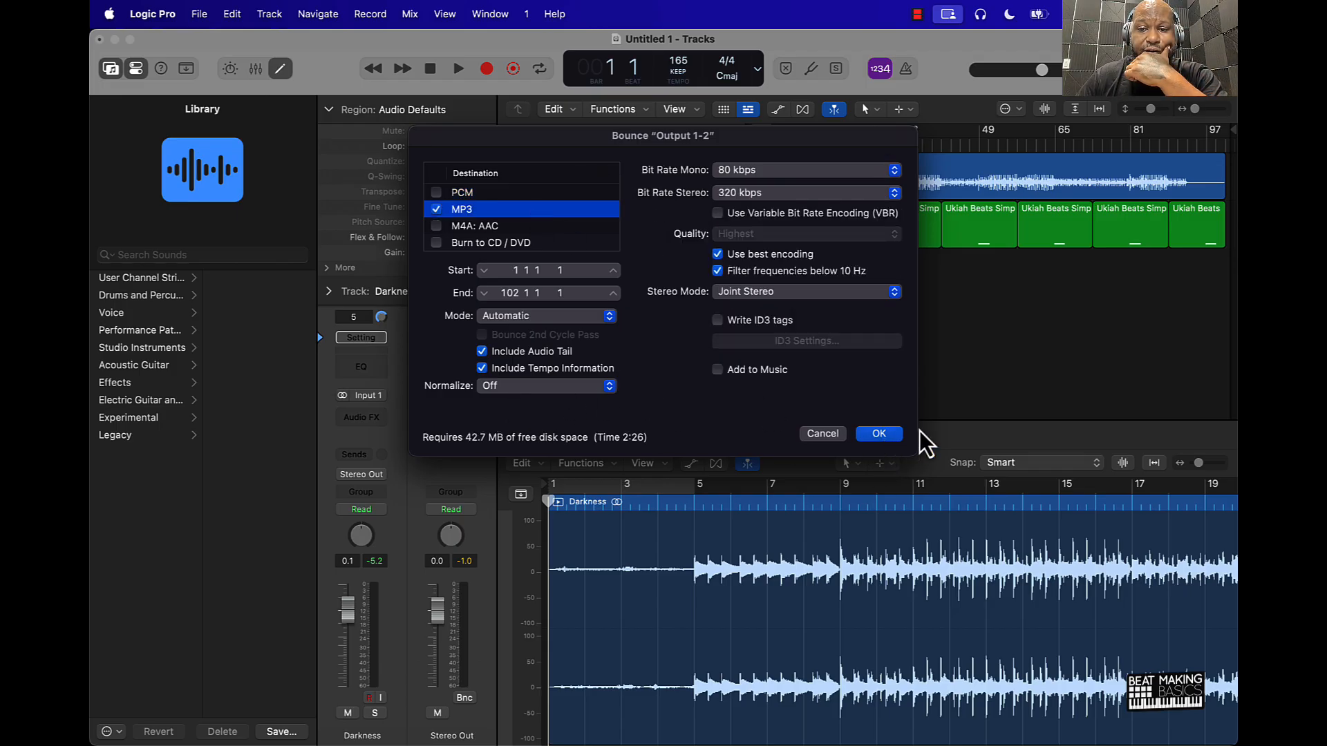
click(882, 440)
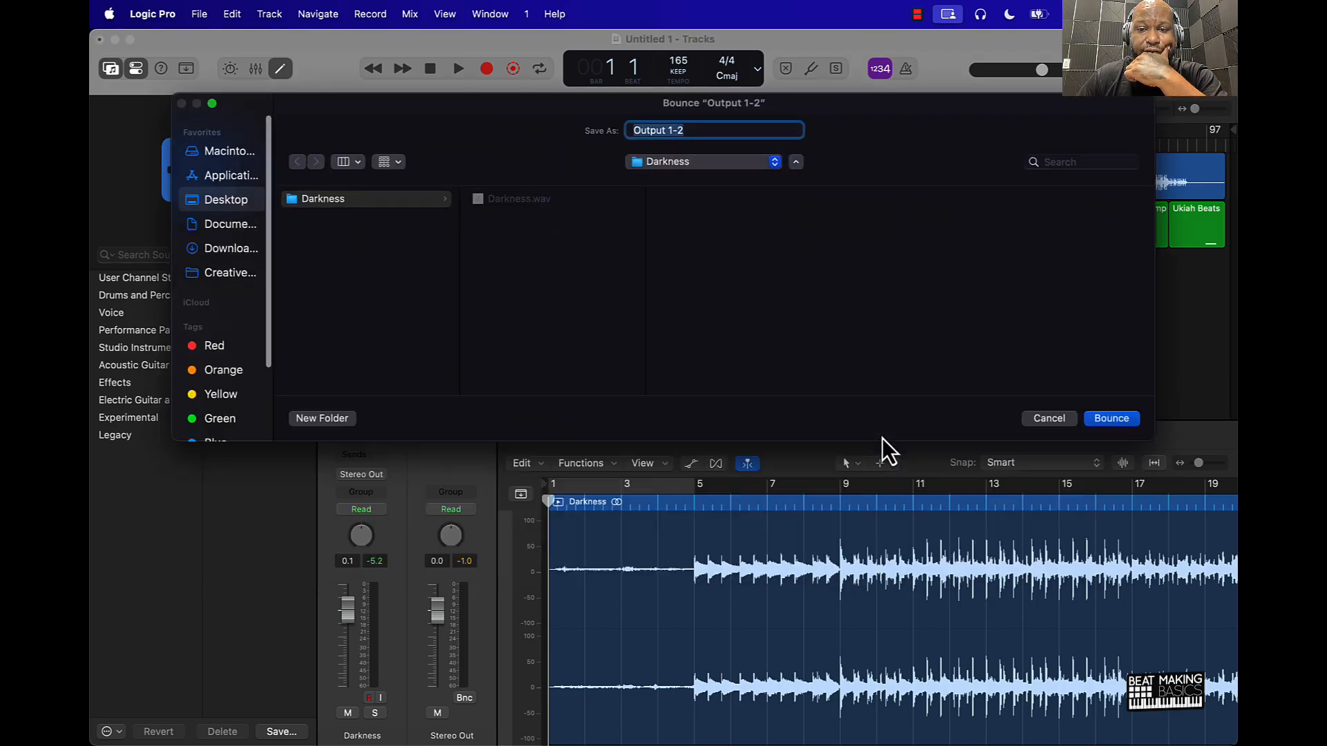
Name the bounce "Darkness - Tagged" and export it to the Darkness folder on the Desktop
click(525, 199)
click(722, 131)
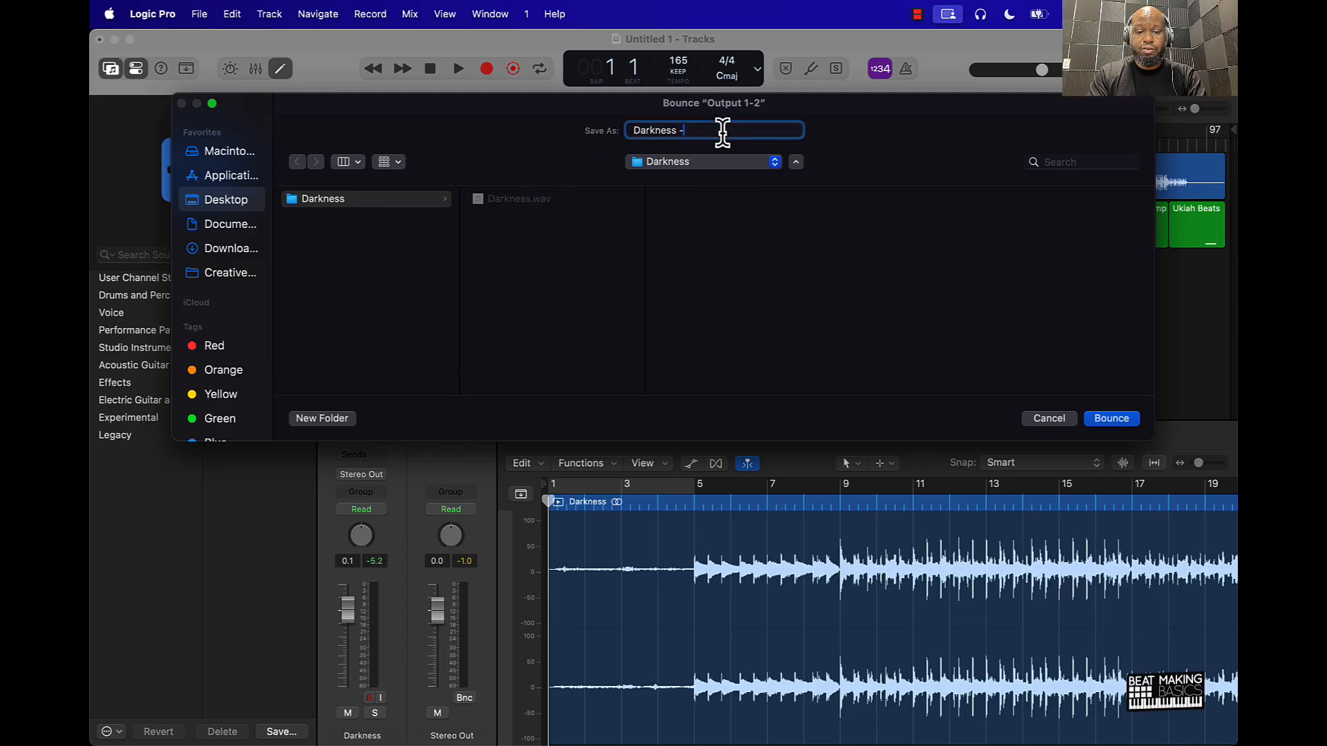
text(- Tagged)
key(Return)
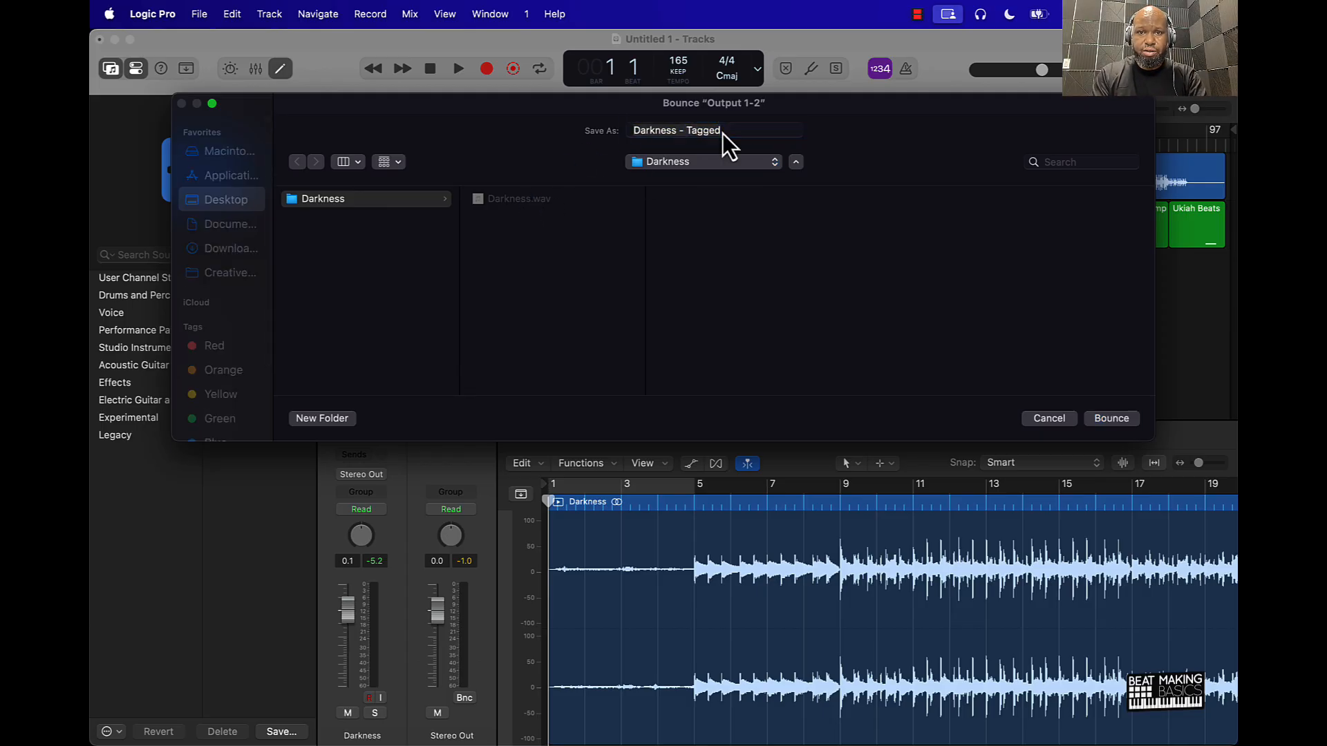
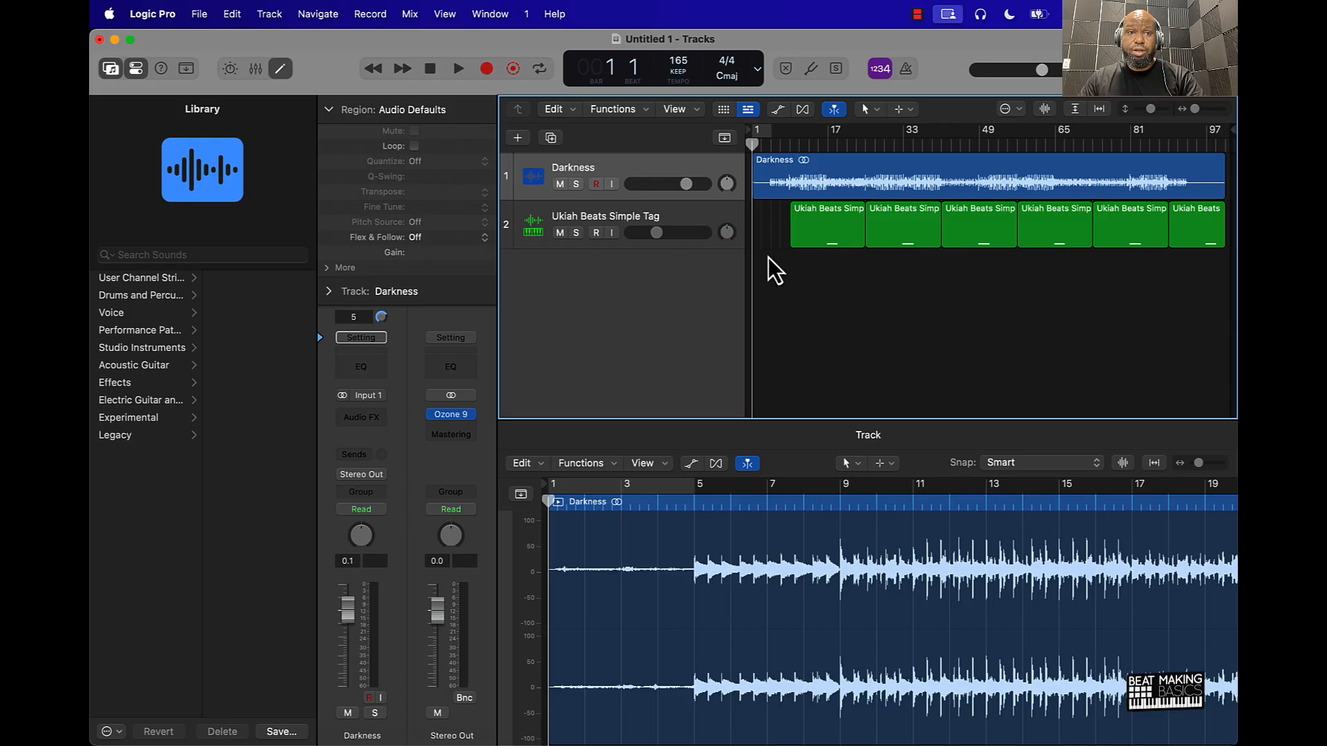
Close the project without saving it and create a new project with one audio track
click(99, 40)
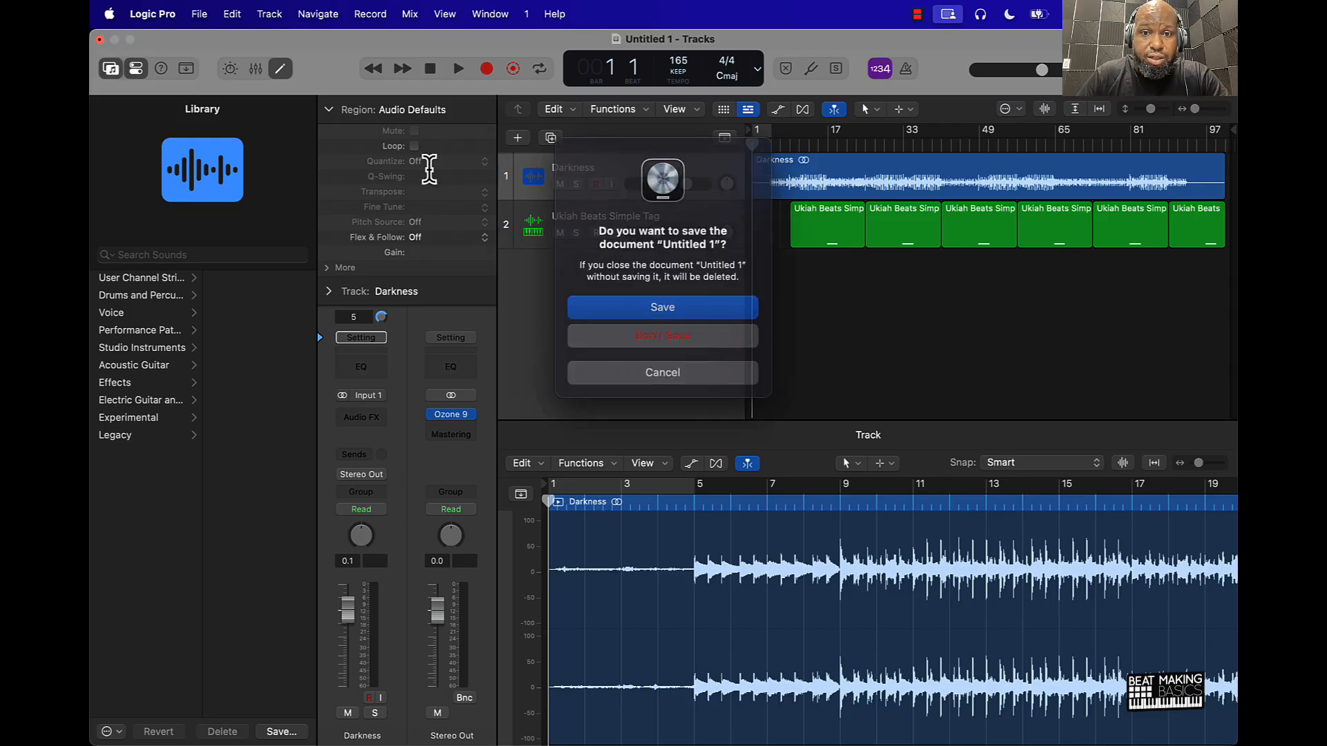
click(657, 335)
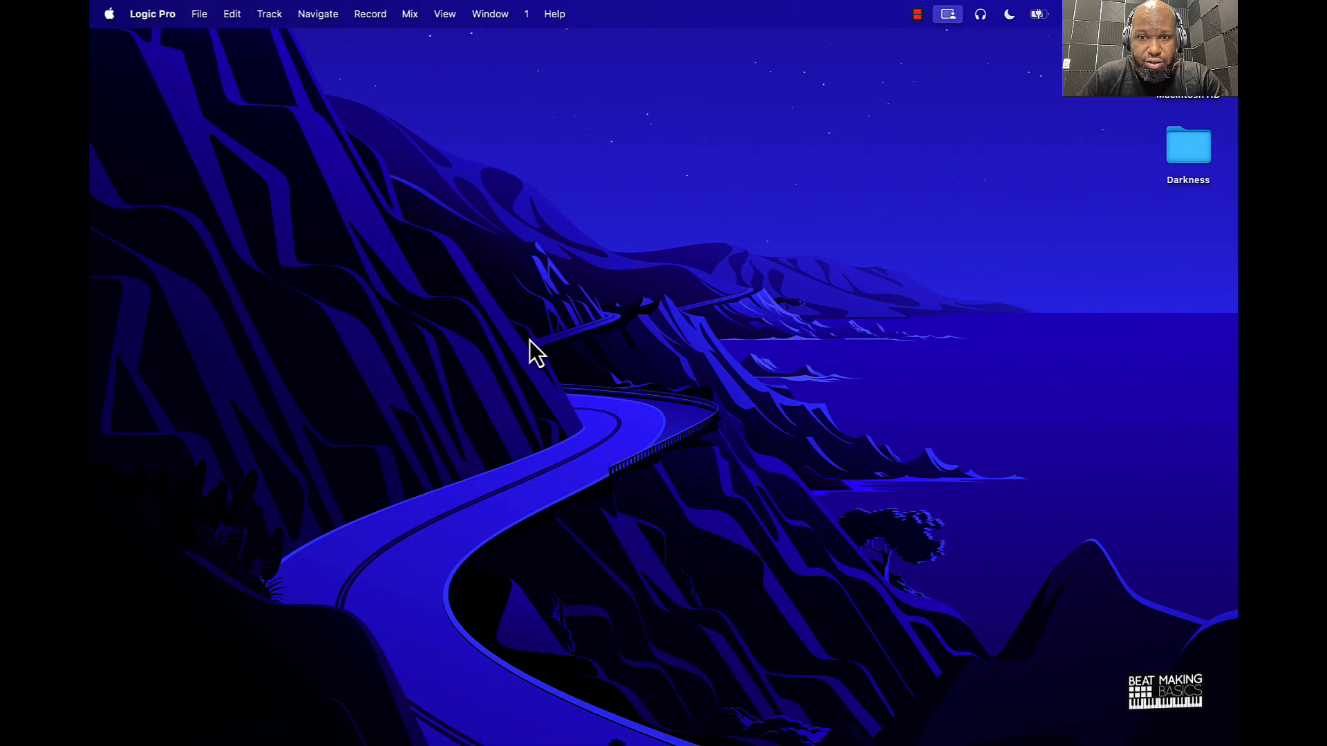
mouse_move(653, 742)
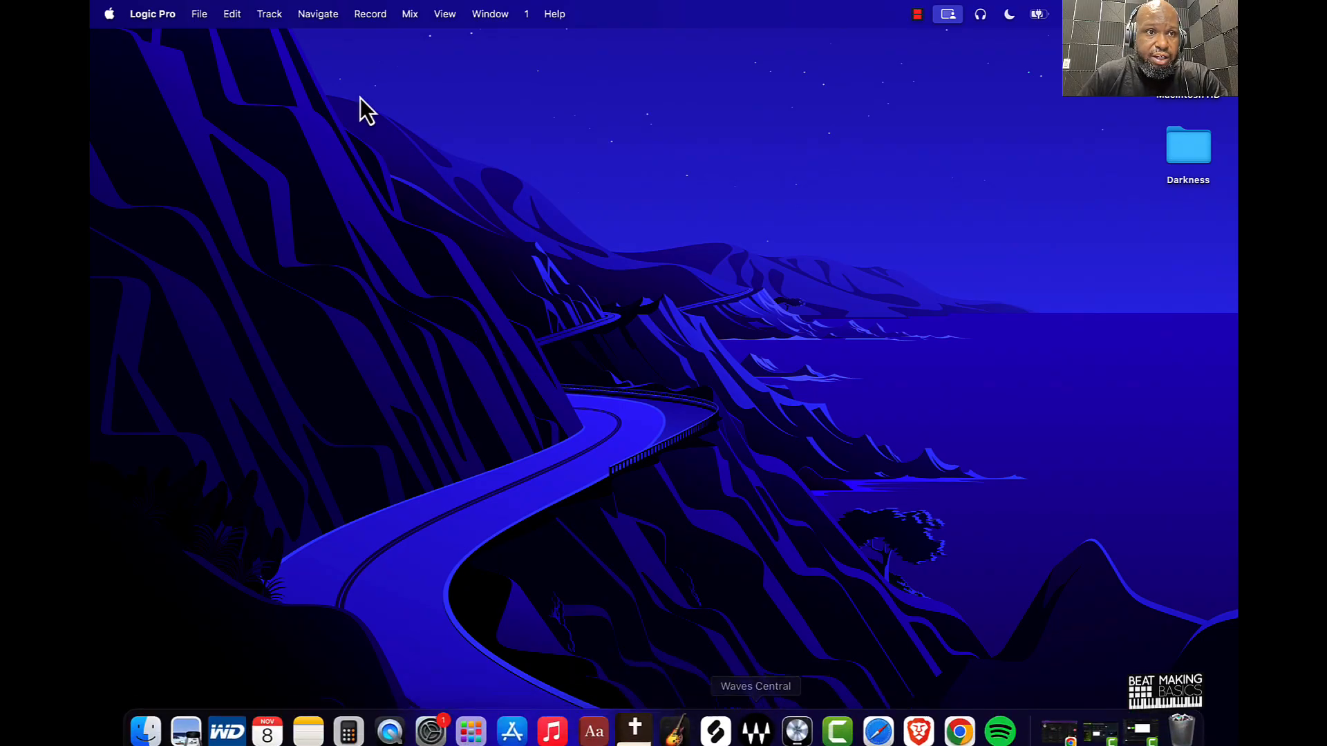
click(207, 16)
mouse_move(222, 91)
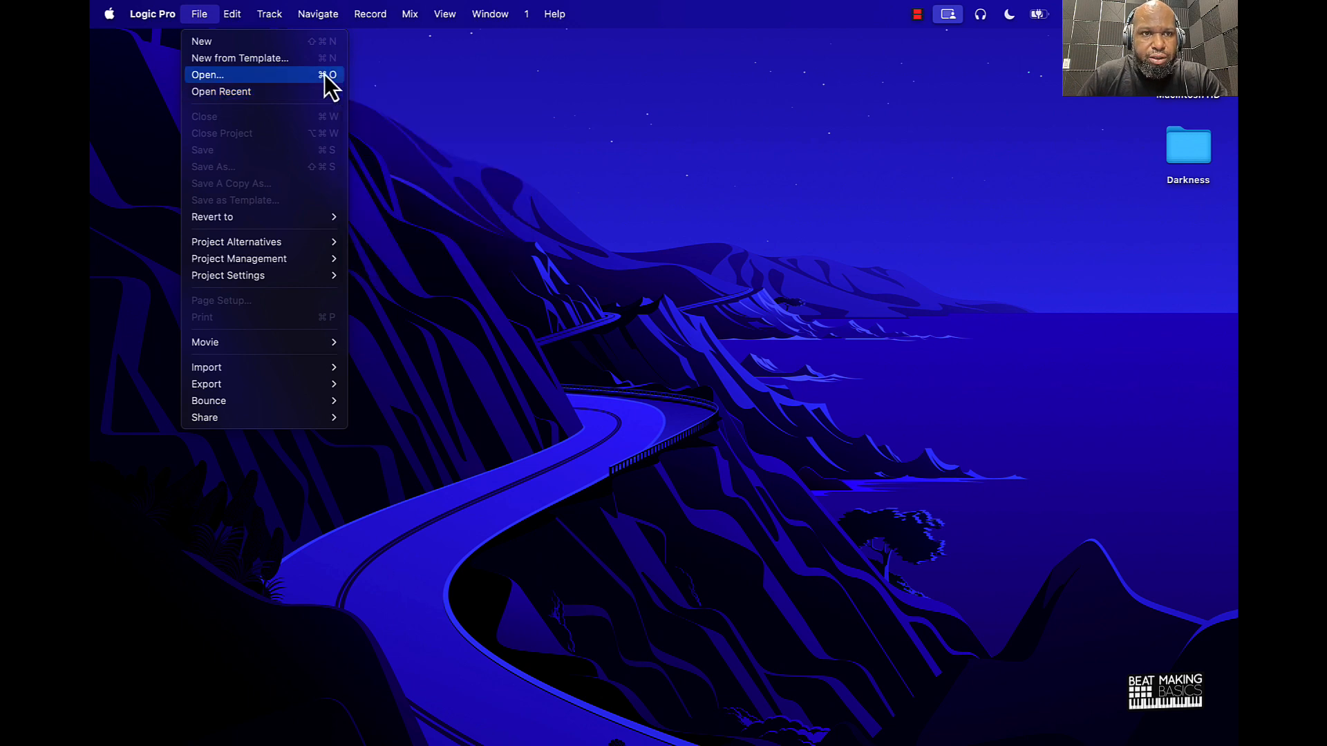
click(255, 41)
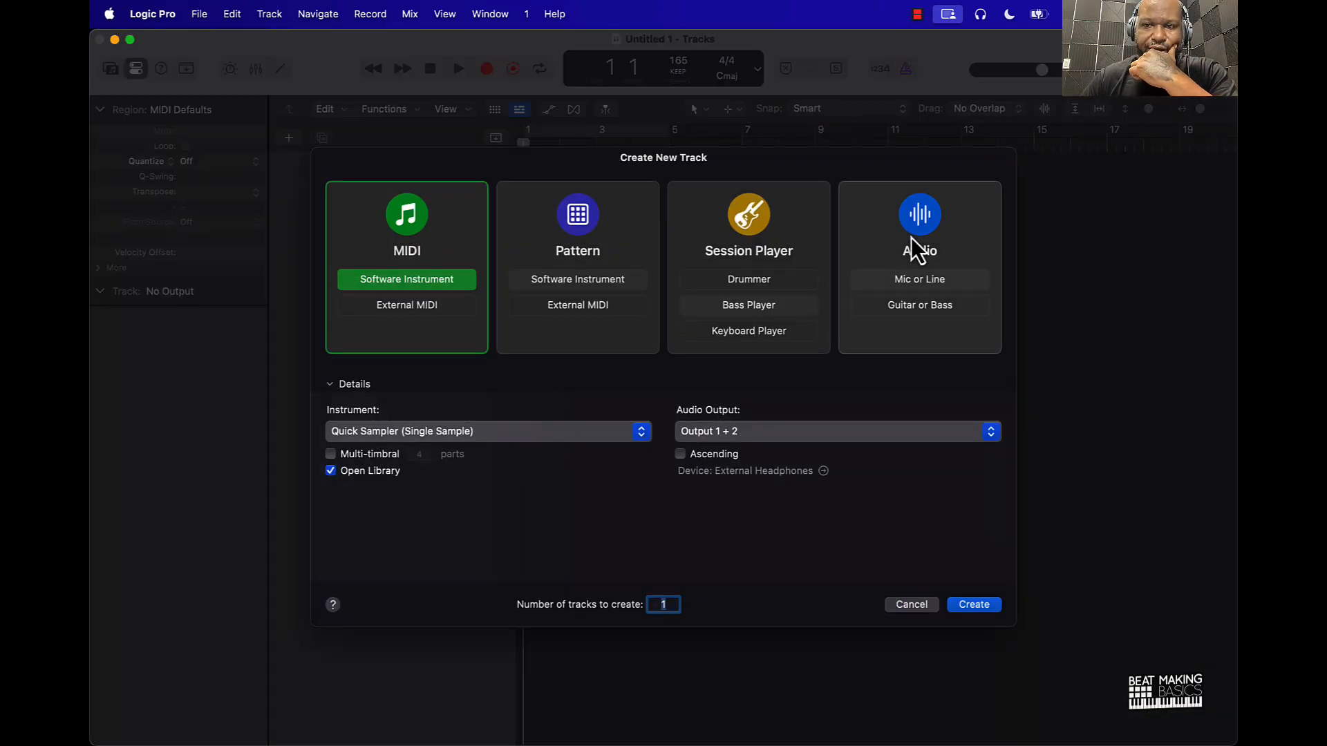
click(911, 237)
click(973, 606)
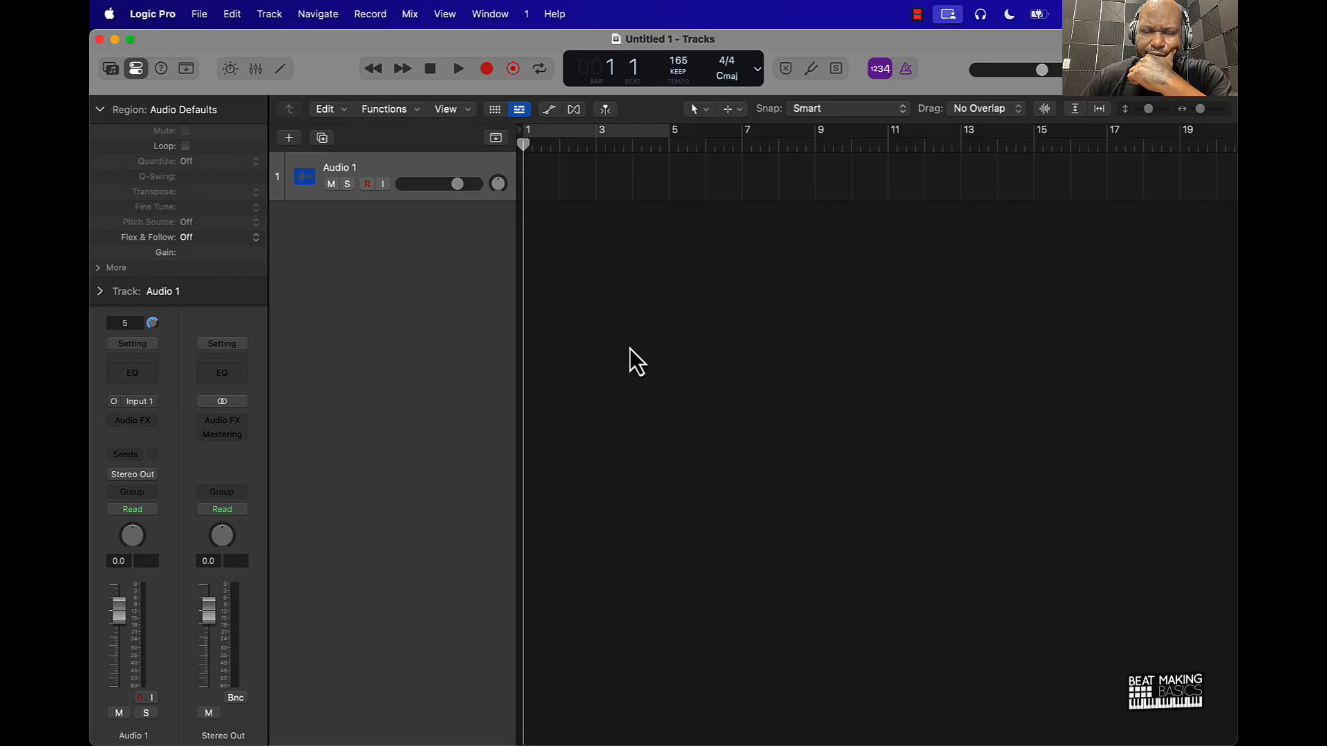
Import Darkness.wav from the Desktop's Darkness folder at bar 1, changing the project to 48 kHz and importing the file's tempo information
key(f)
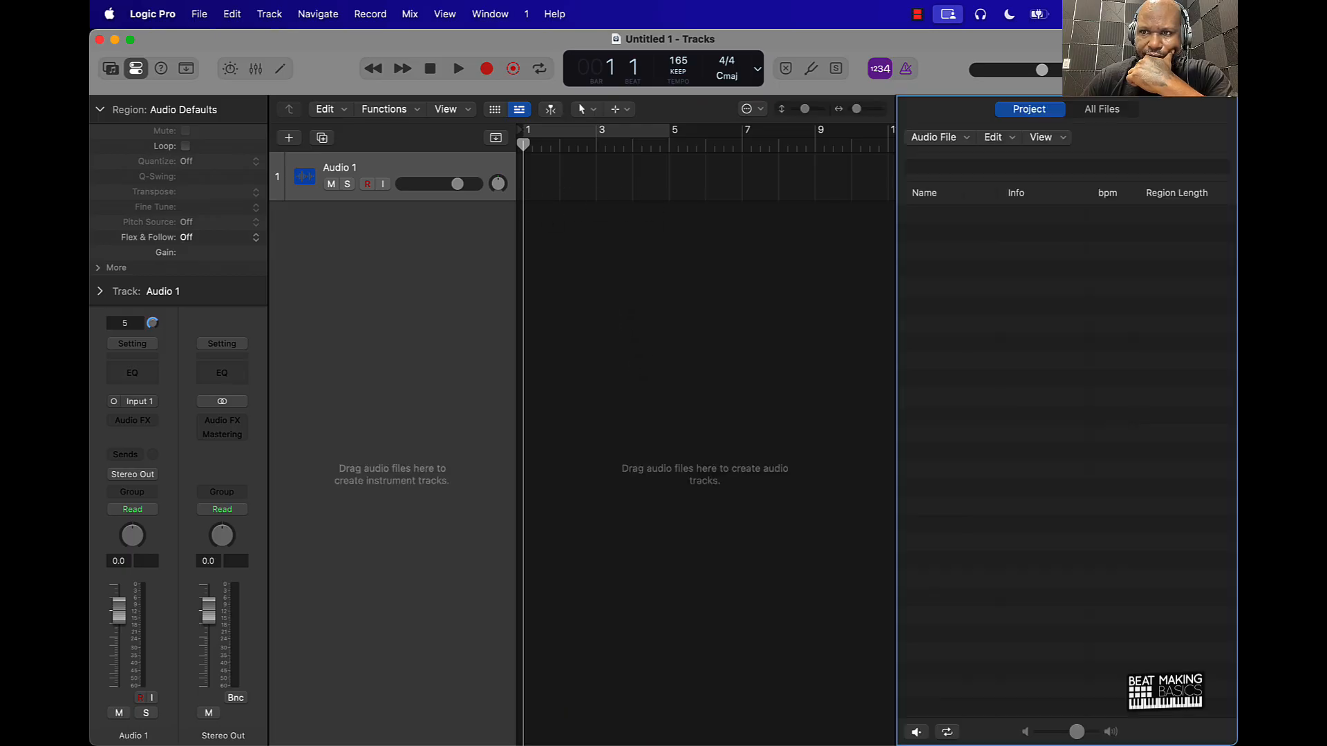
click(1103, 111)
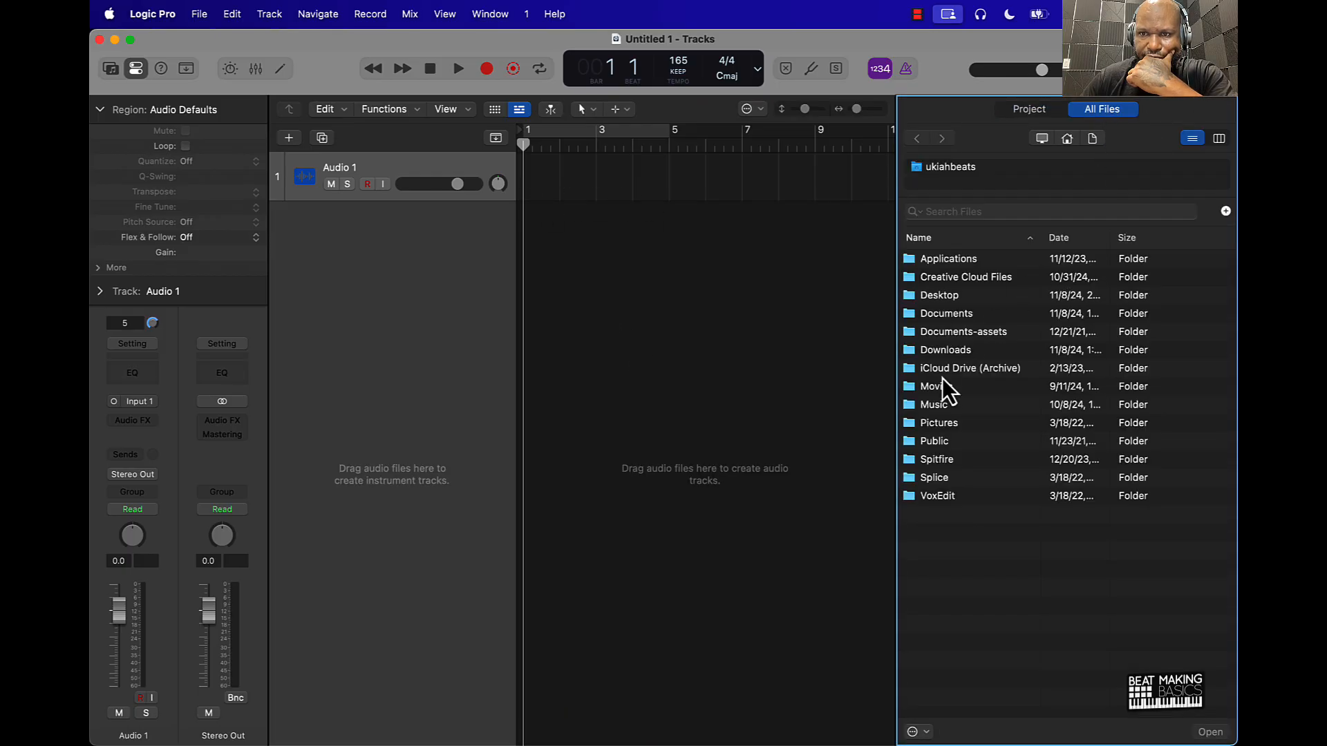
double_click(938, 294)
double_click(933, 261)
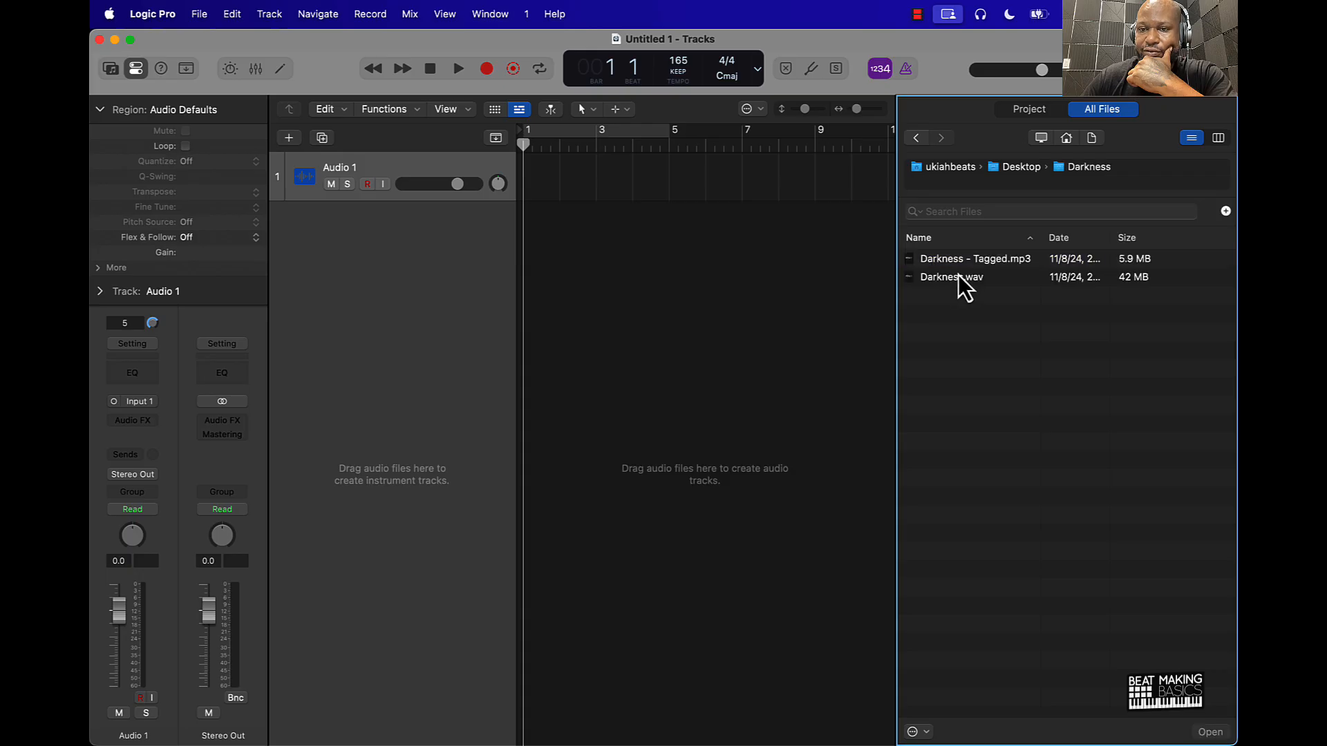
drag(951, 279, 525, 242)
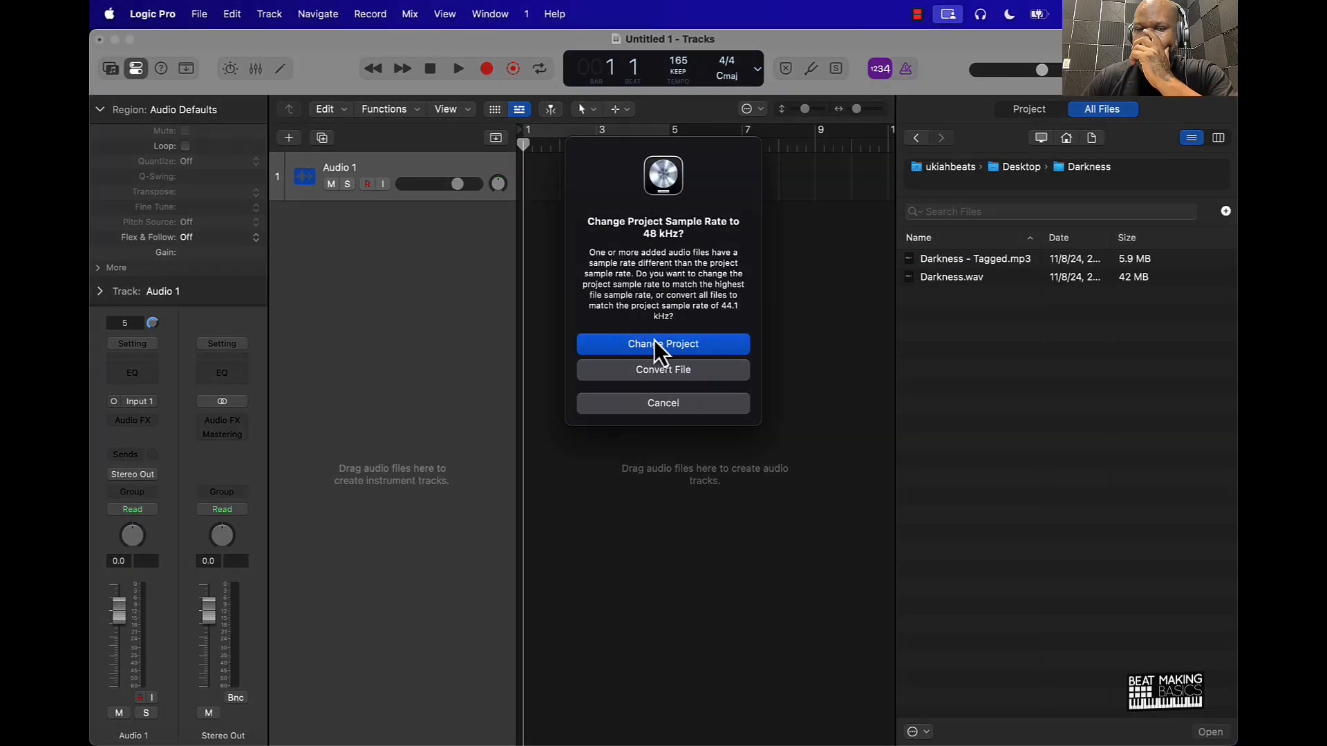
click(657, 338)
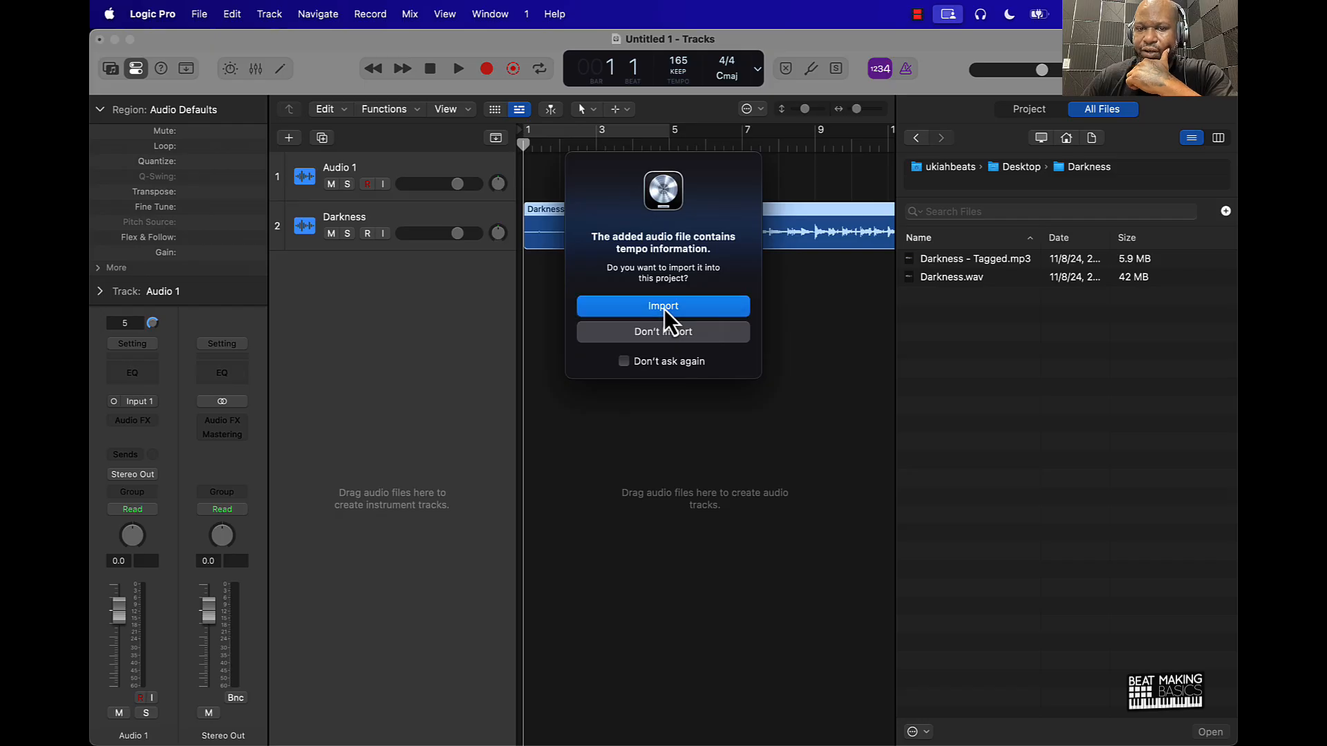
click(663, 307)
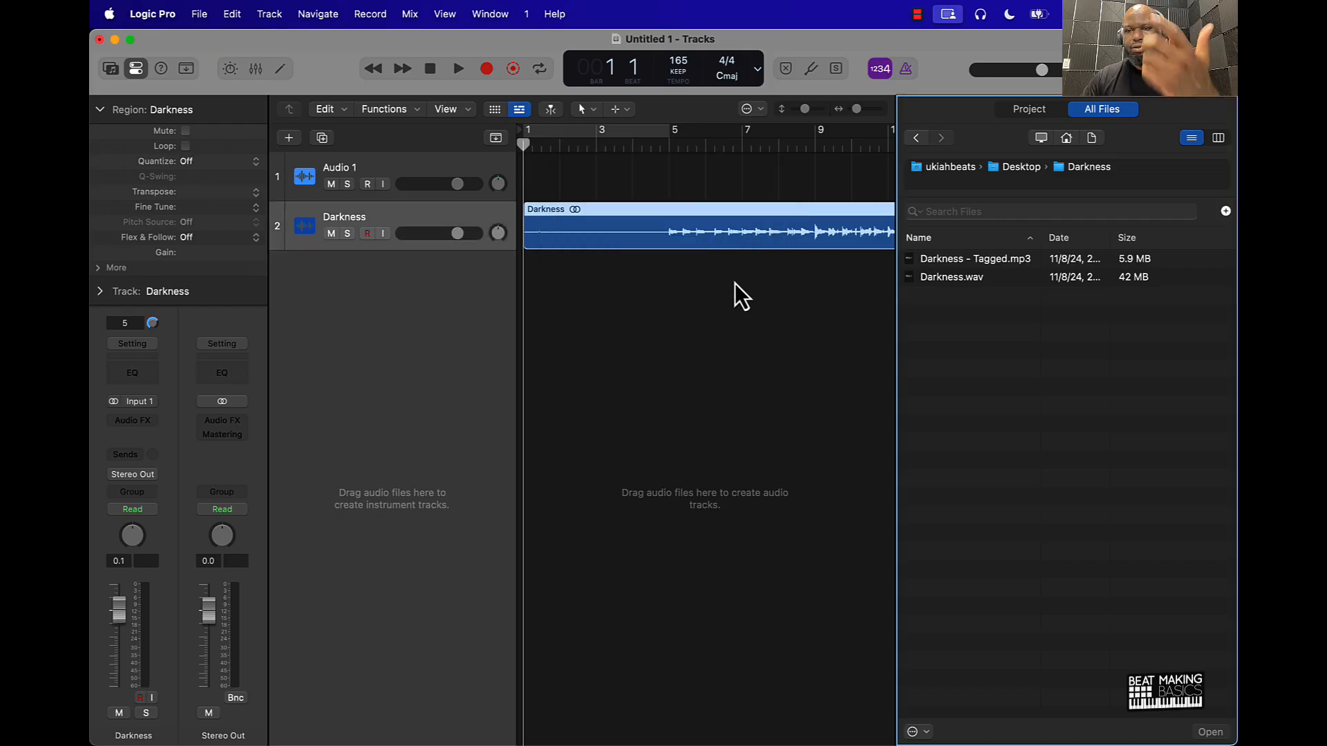
key(f)
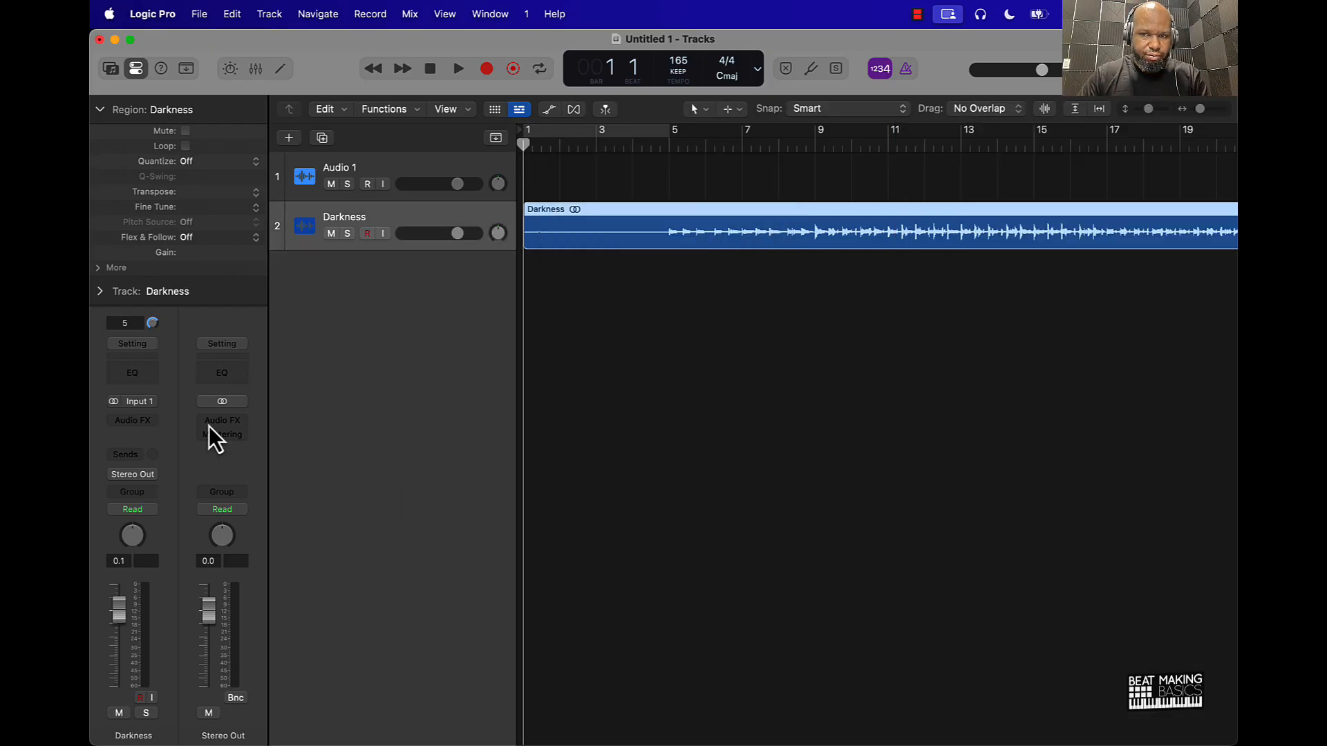
Move the project end marker back to the end of the Darkness region
ctrl+alt+click(842, 384)
mouse_move(1225, 127)
mouse_down()
mouse_move(1184, 134)
mouse_move(1076, 281)
mouse_move(1083, 293)
mouse_up()
click(980, 317)
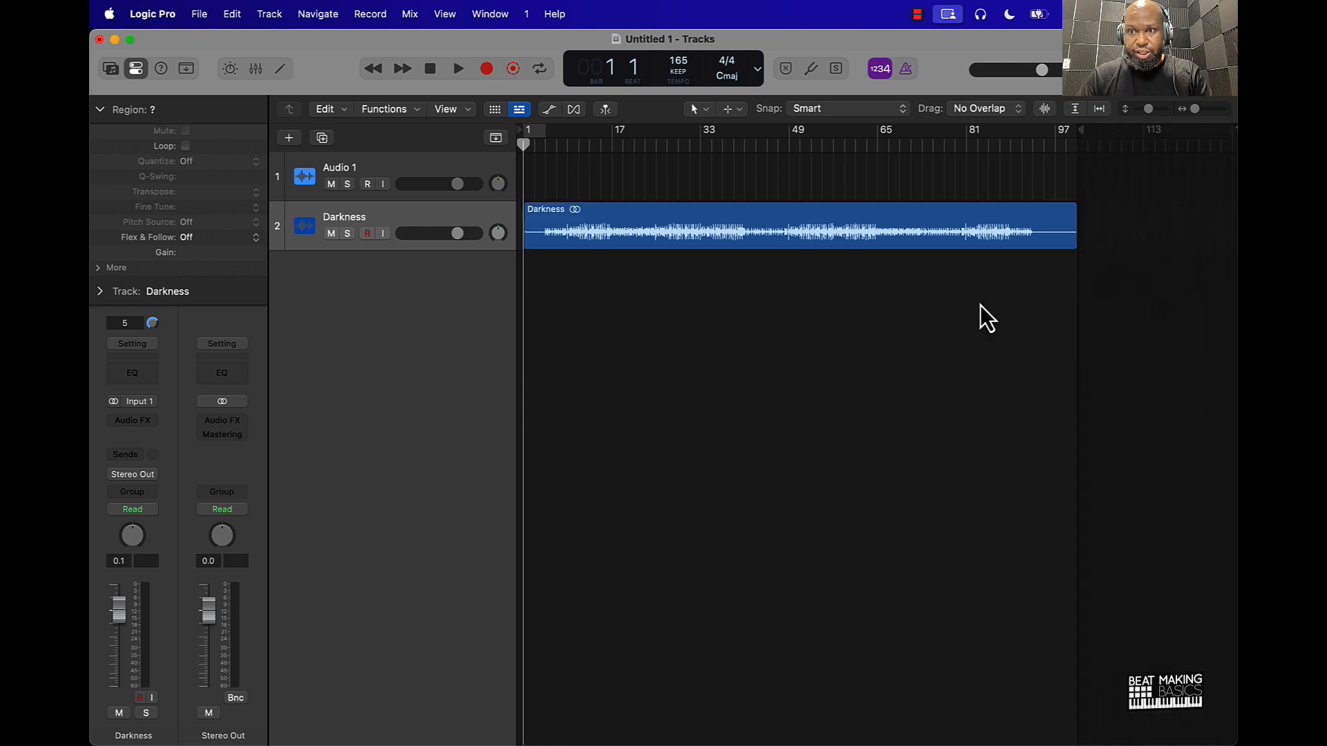
Add a very short fade-out at the end of the Darkness region with the Fade tool
key(t)
key(a)
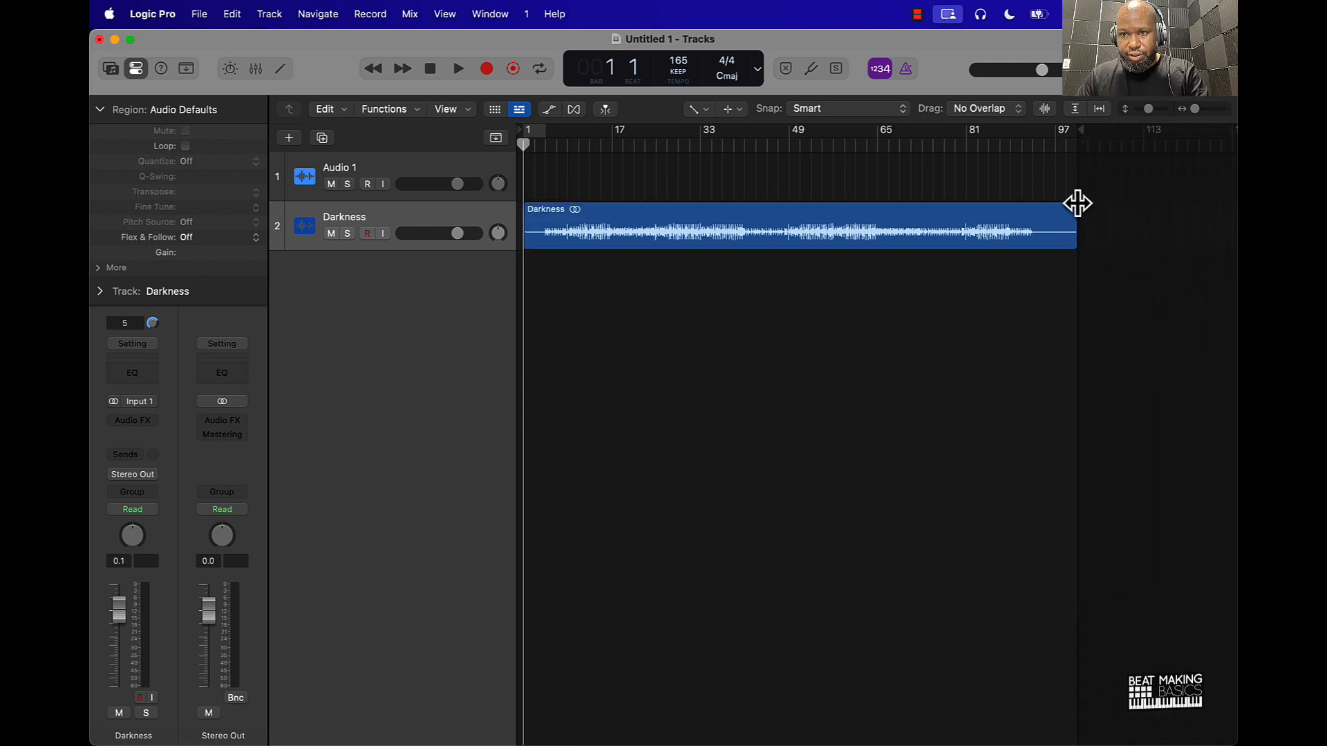
drag(1076, 205, 1074, 207)
click(913, 364)
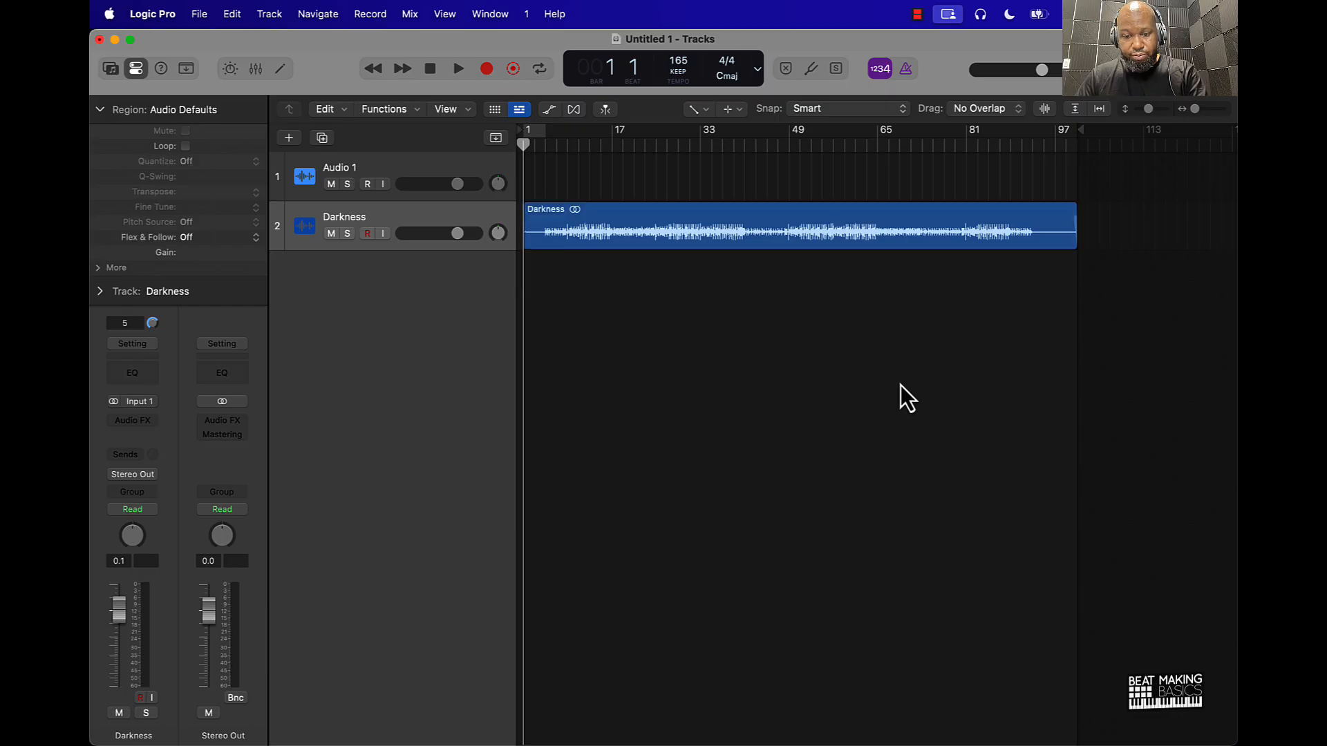
Insert Ozone 9 on the Stereo Out channel, move the playhead to bar 9 and switch back to the Pointer tool
click(248, 421)
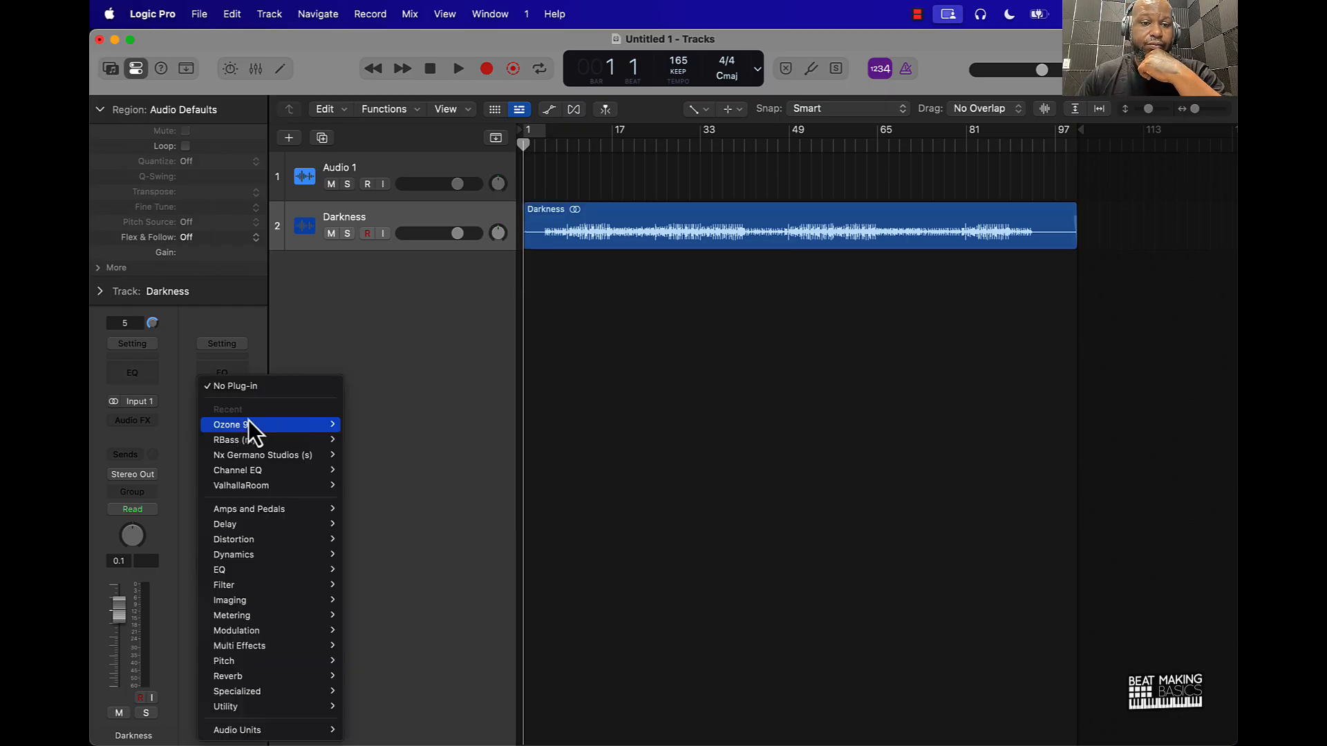
mouse_move(255, 422)
click(360, 425)
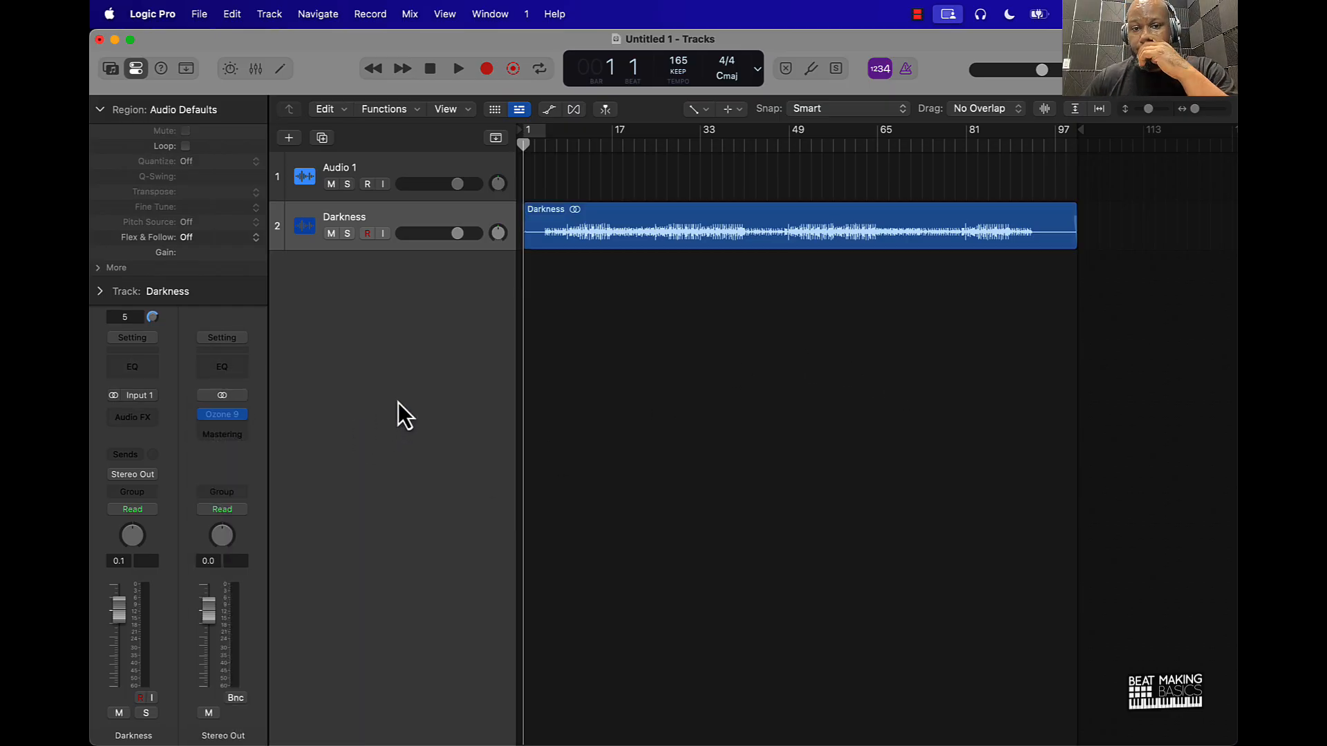
click(567, 142)
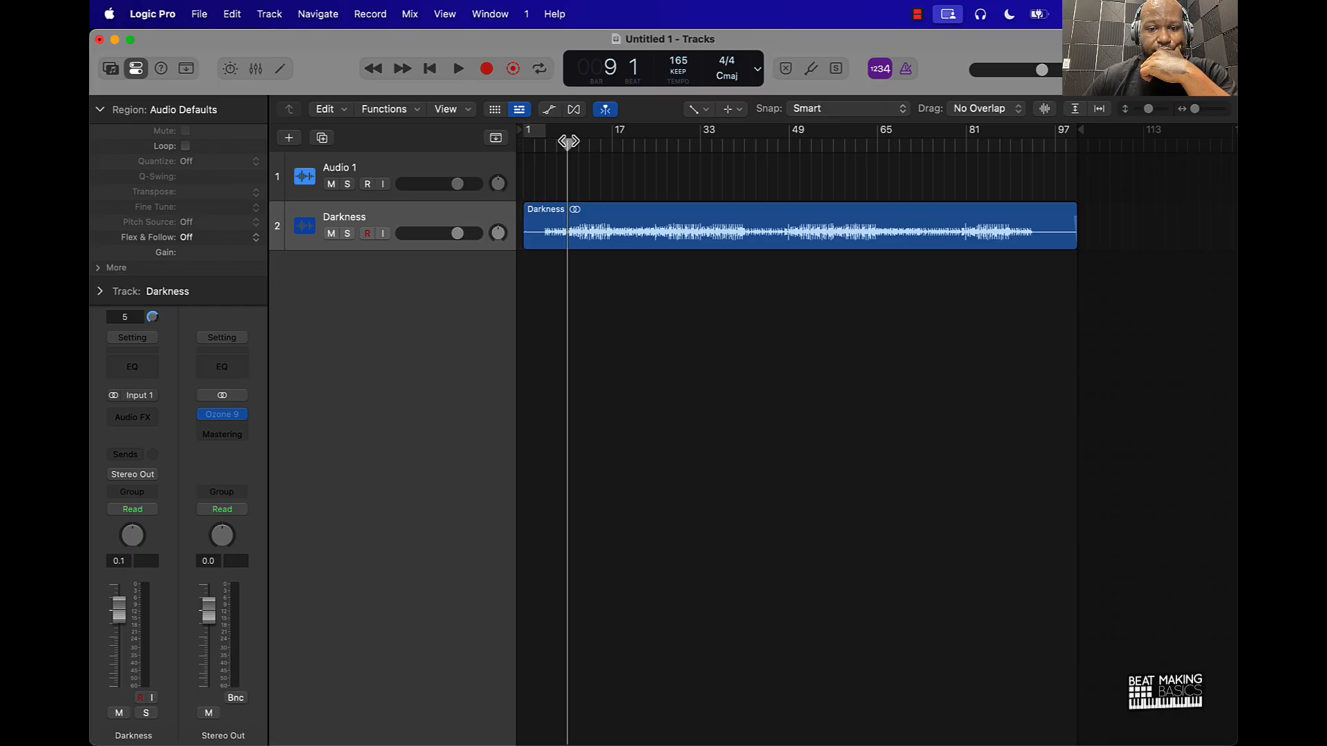
key(t)
click(567, 143)
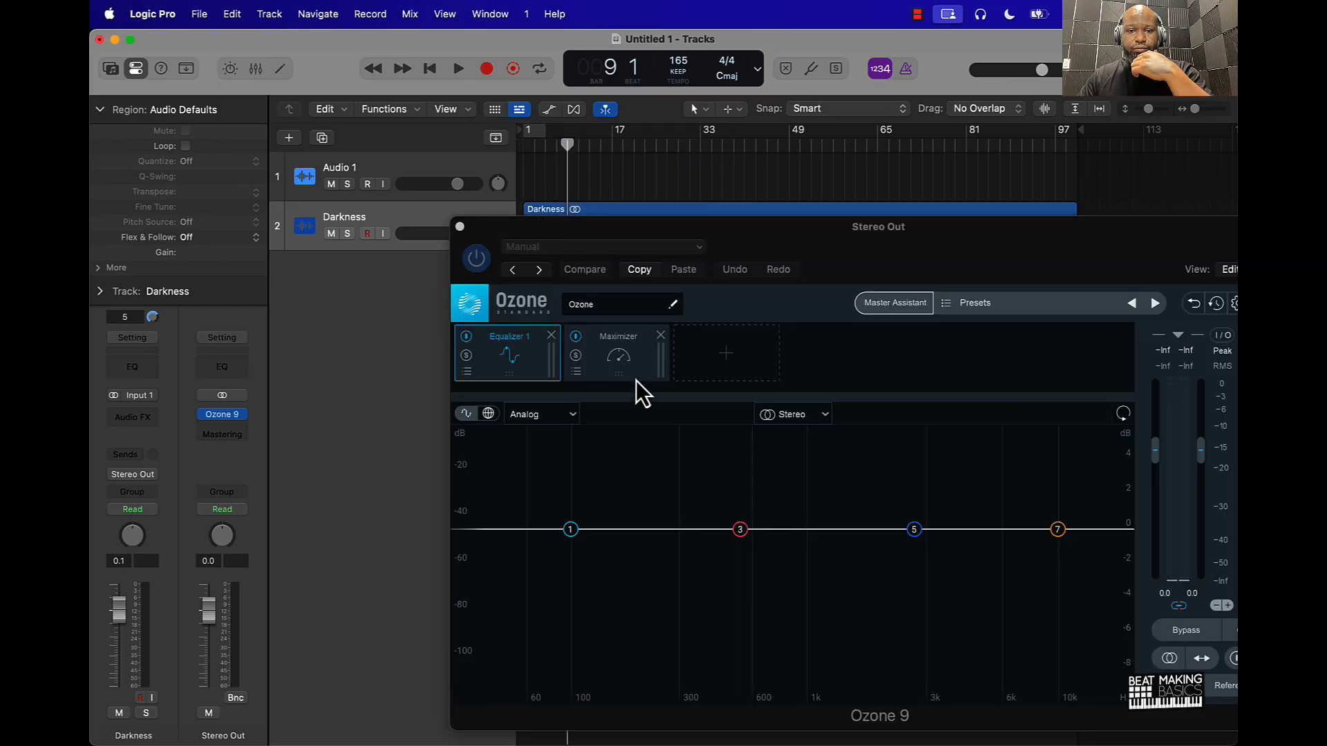
In Ozone's Maximizer, set the ceiling to -1.0 dB and the IRC IV style to Transient
click(620, 360)
drag(697, 510, 691, 537)
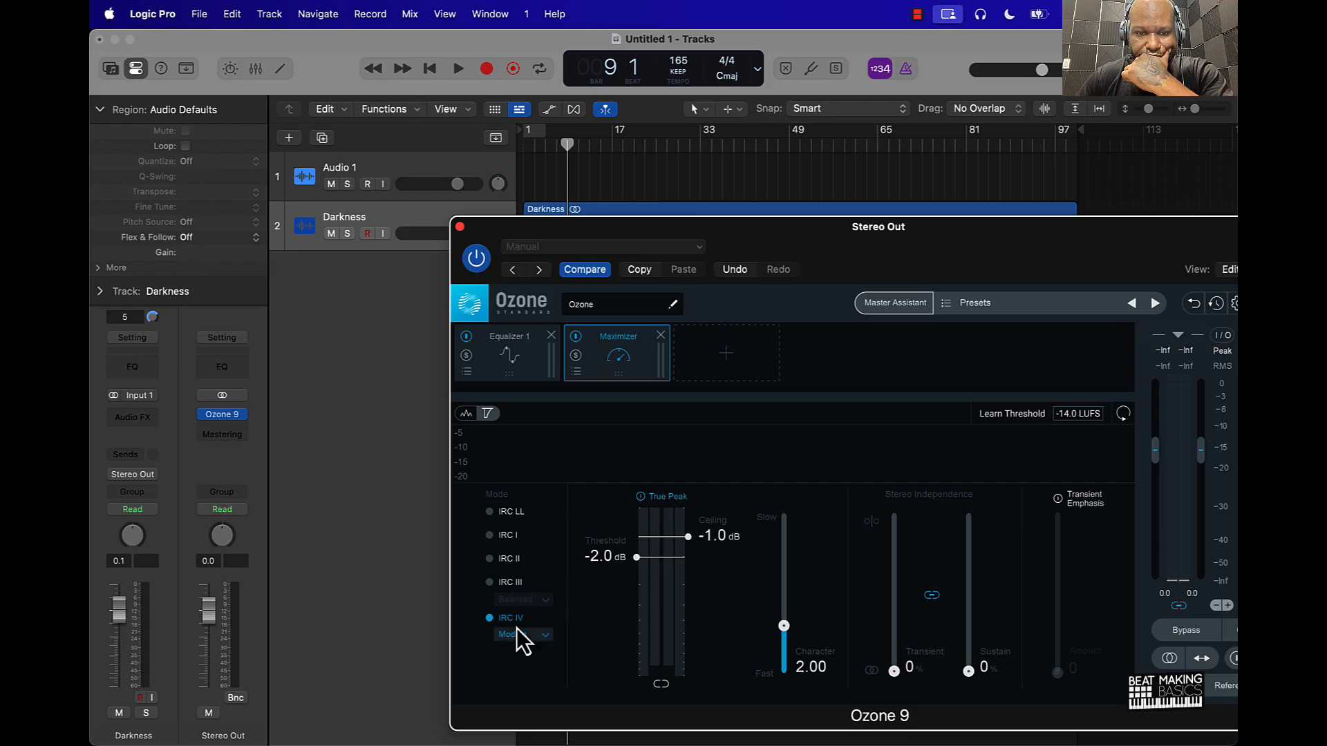
click(518, 632)
click(519, 687)
Lower the Maximizer threshold to -11.8 dB, fine-tuning it while the beat plays from bar 9
drag(609, 566, 604, 648)
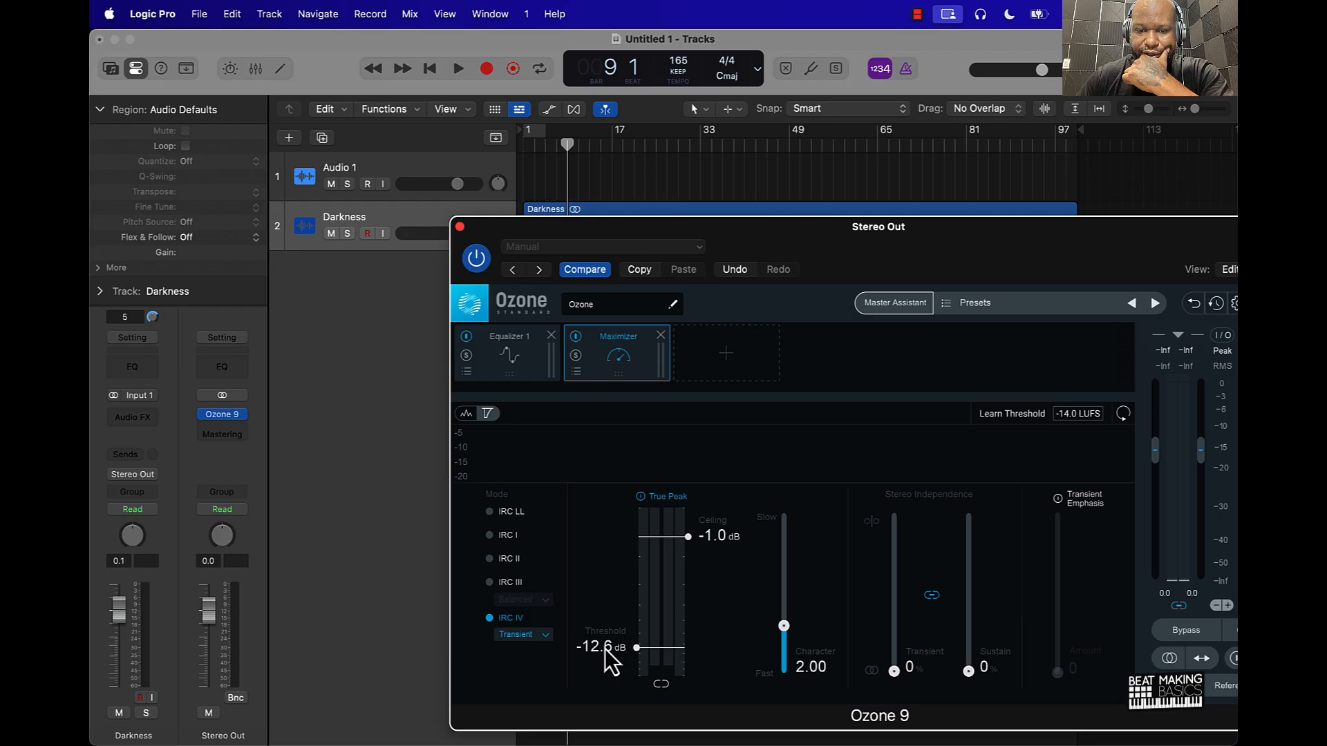
key(space)
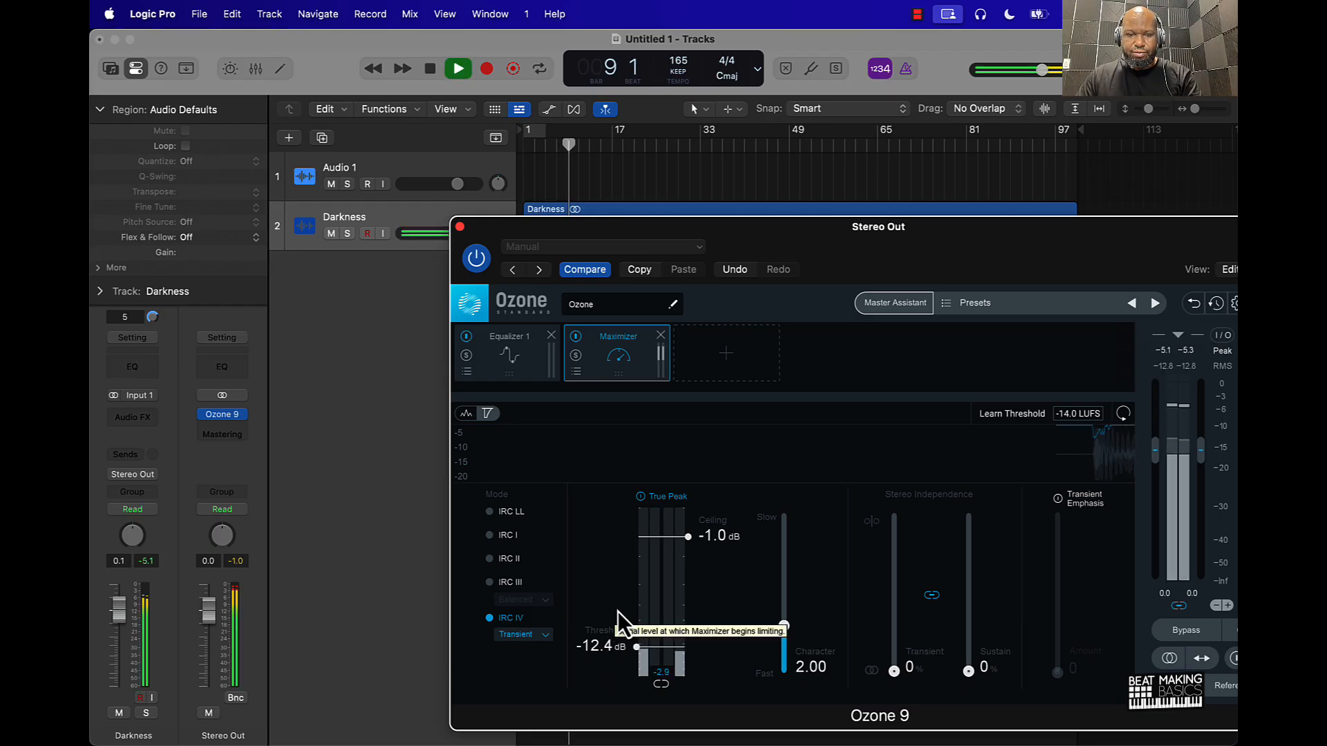
drag(604, 644, 607, 640)
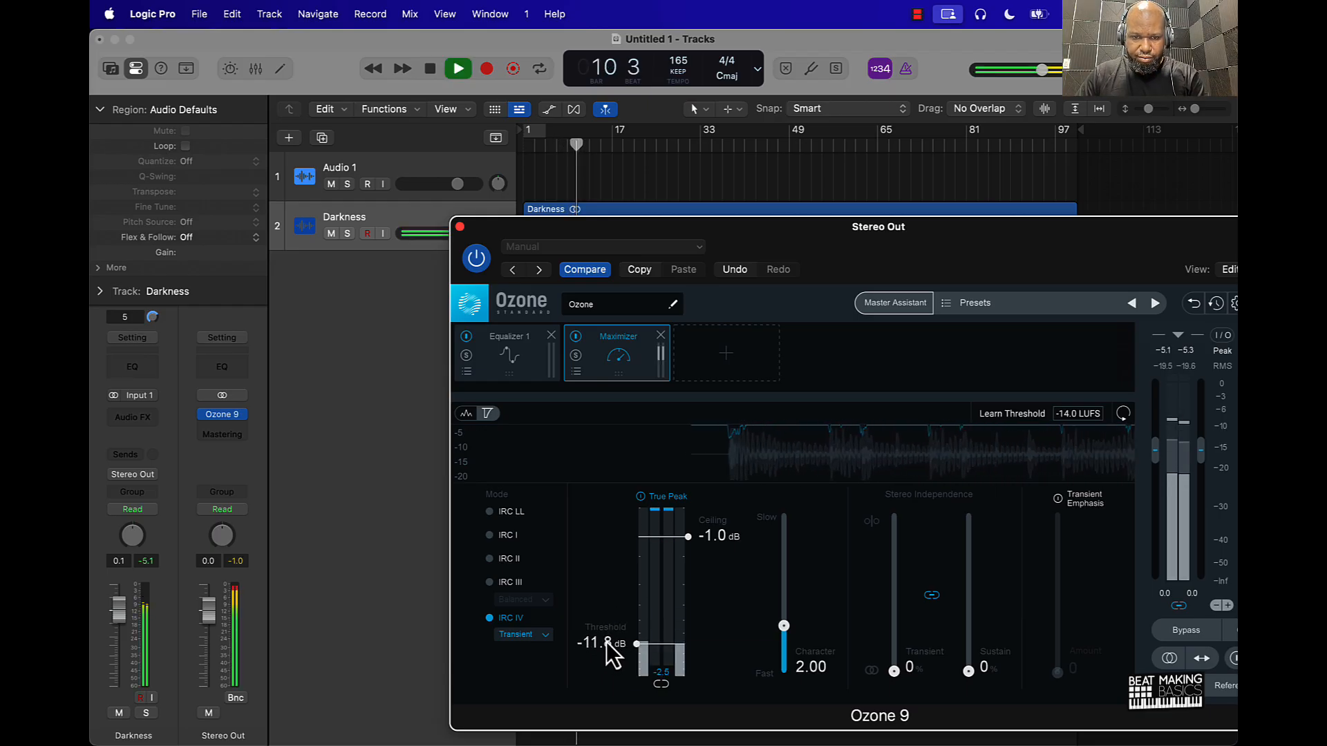
key(space)
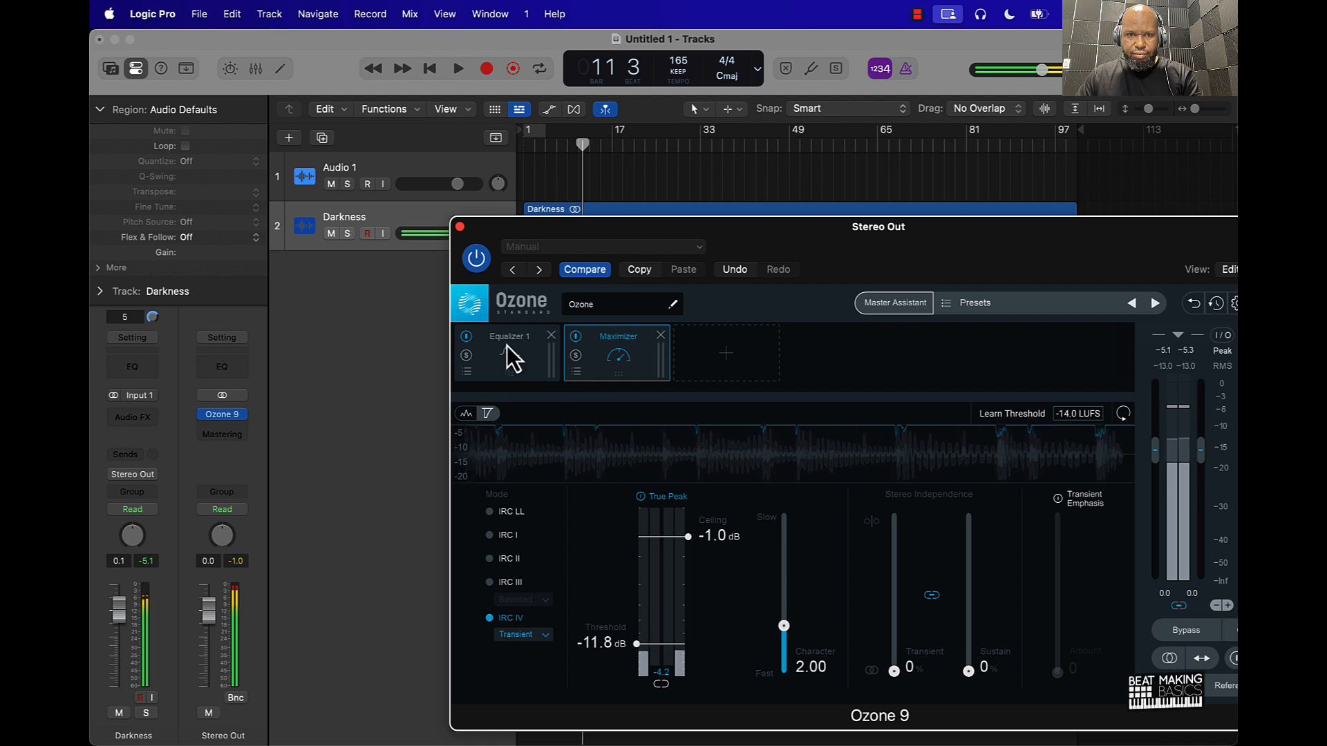
In Ozone's Equalizer 1, change band 1 to a Low Shelf and cut it slightly, and lower the Baxandall Treble band to -0.6 dB
click(507, 349)
click(570, 529)
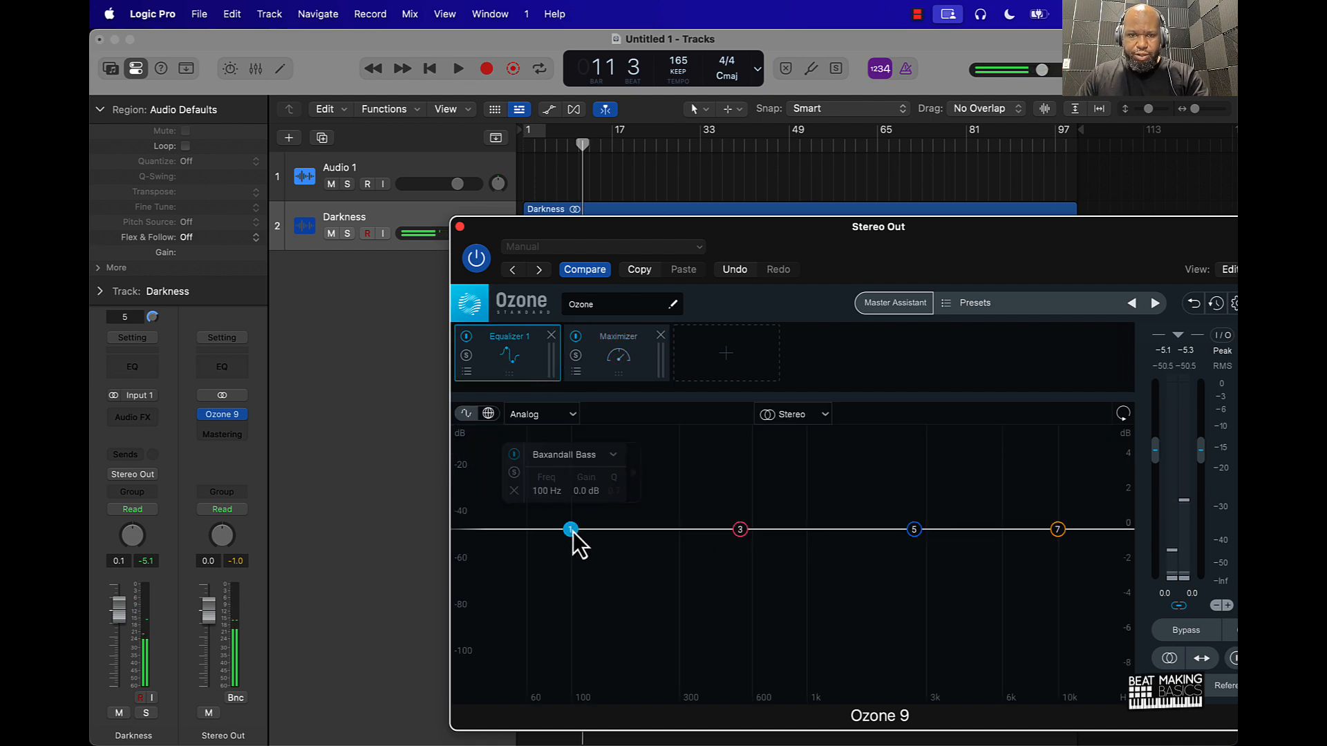
click(571, 454)
mouse_move(584, 522)
click(662, 500)
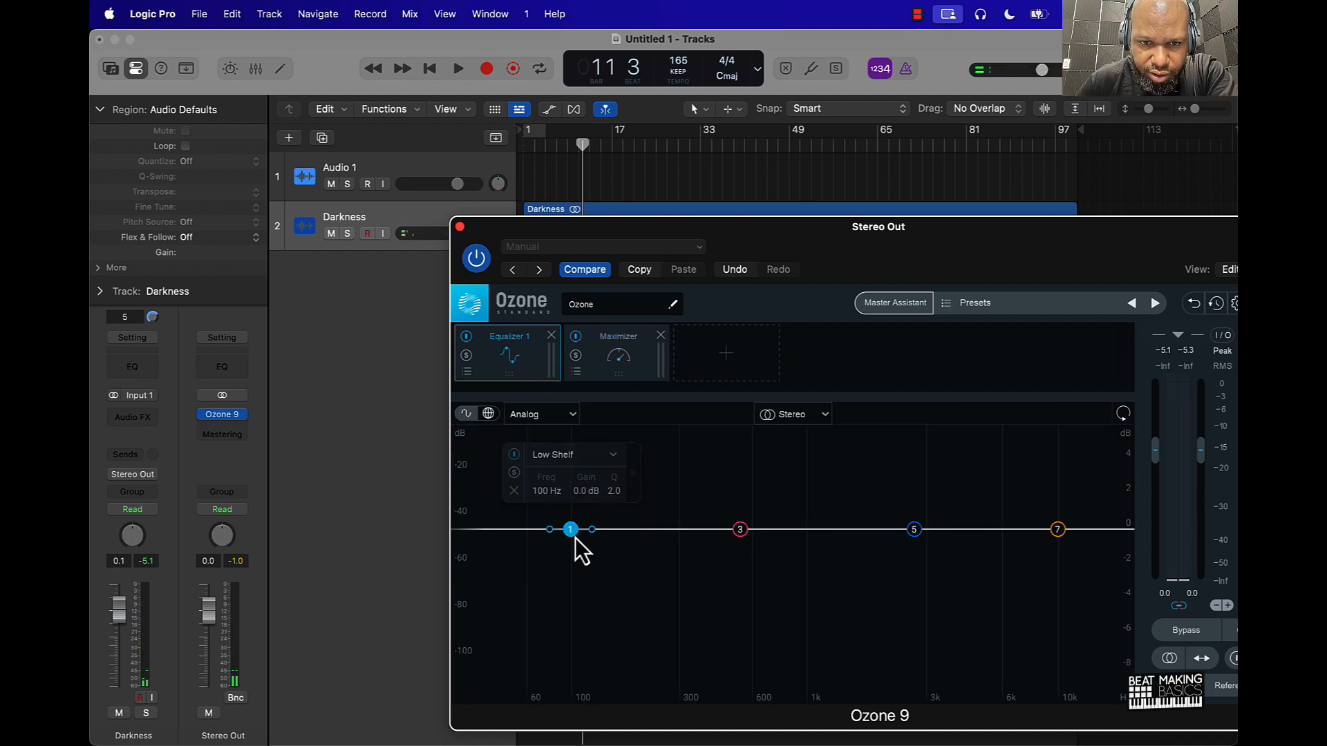
drag(574, 541, 612, 553)
drag(1059, 532, 1061, 544)
Audition the master with the equalizer changes, close the Ozone window and return the playhead to bar 1
key(space)
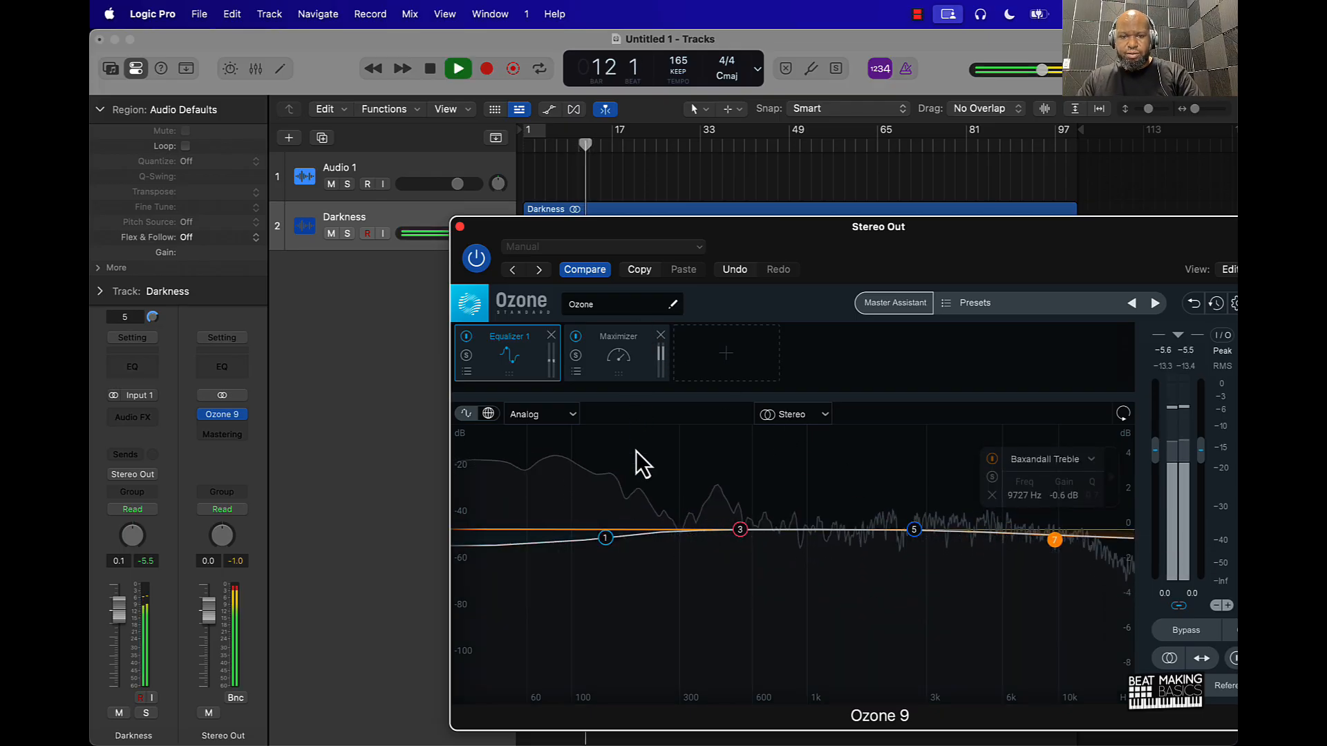
click(460, 227)
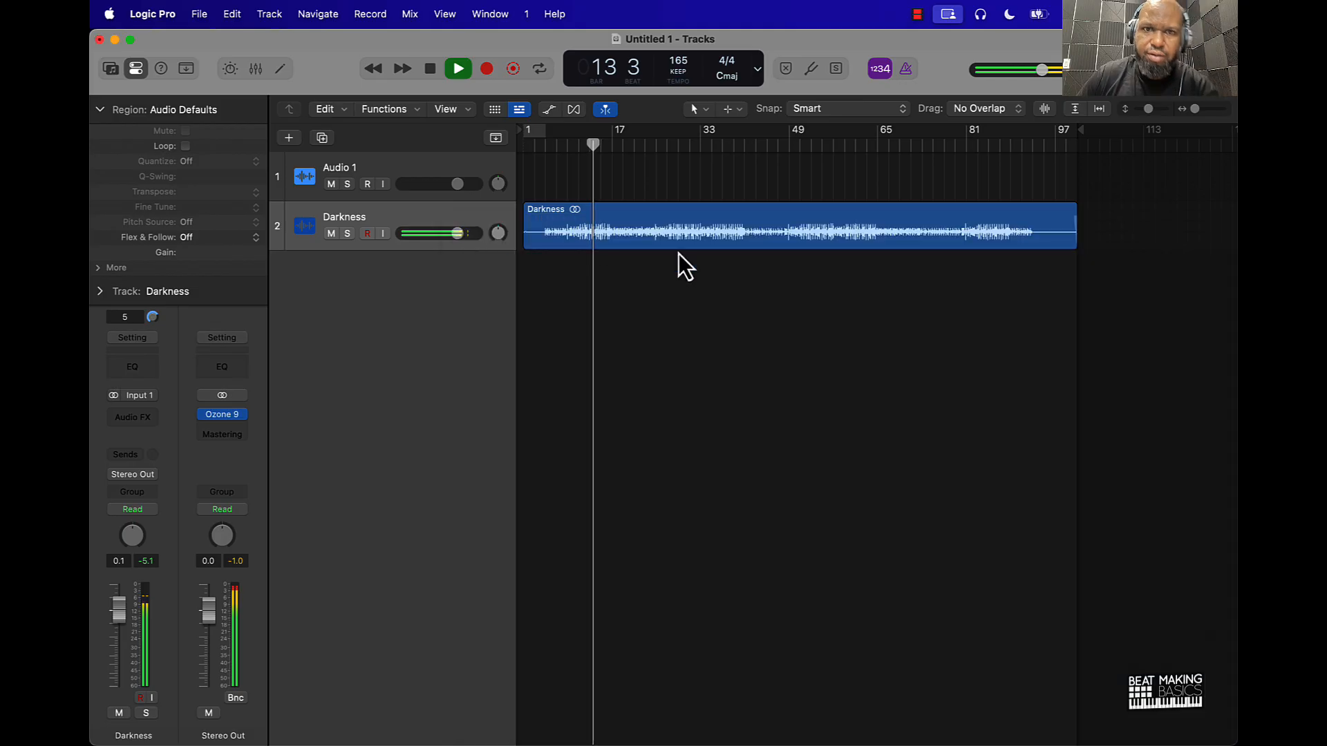
key(space)
key(Return)
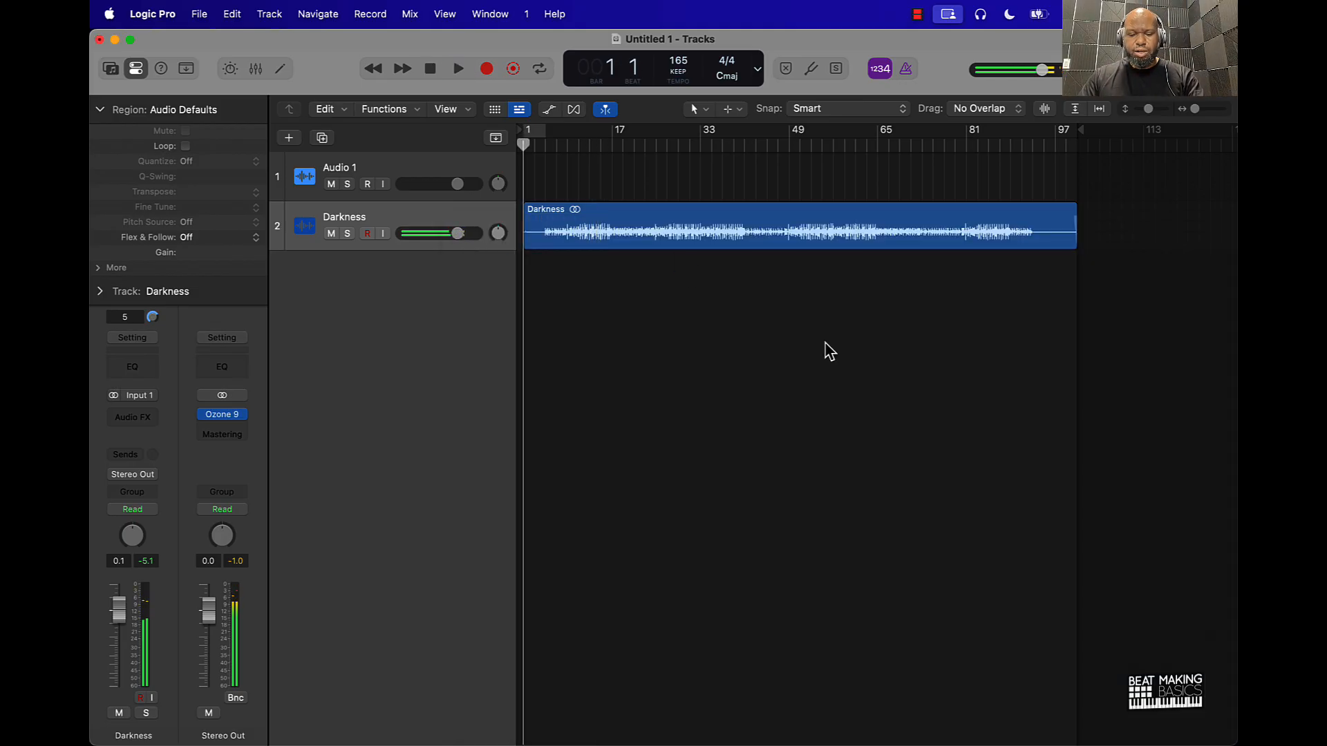
Set up a bounce to both PCM and MP3, with the Wave file at 16-bit and 44100 Hz and the MP3 at 320 kbps stereo
key(super+b)
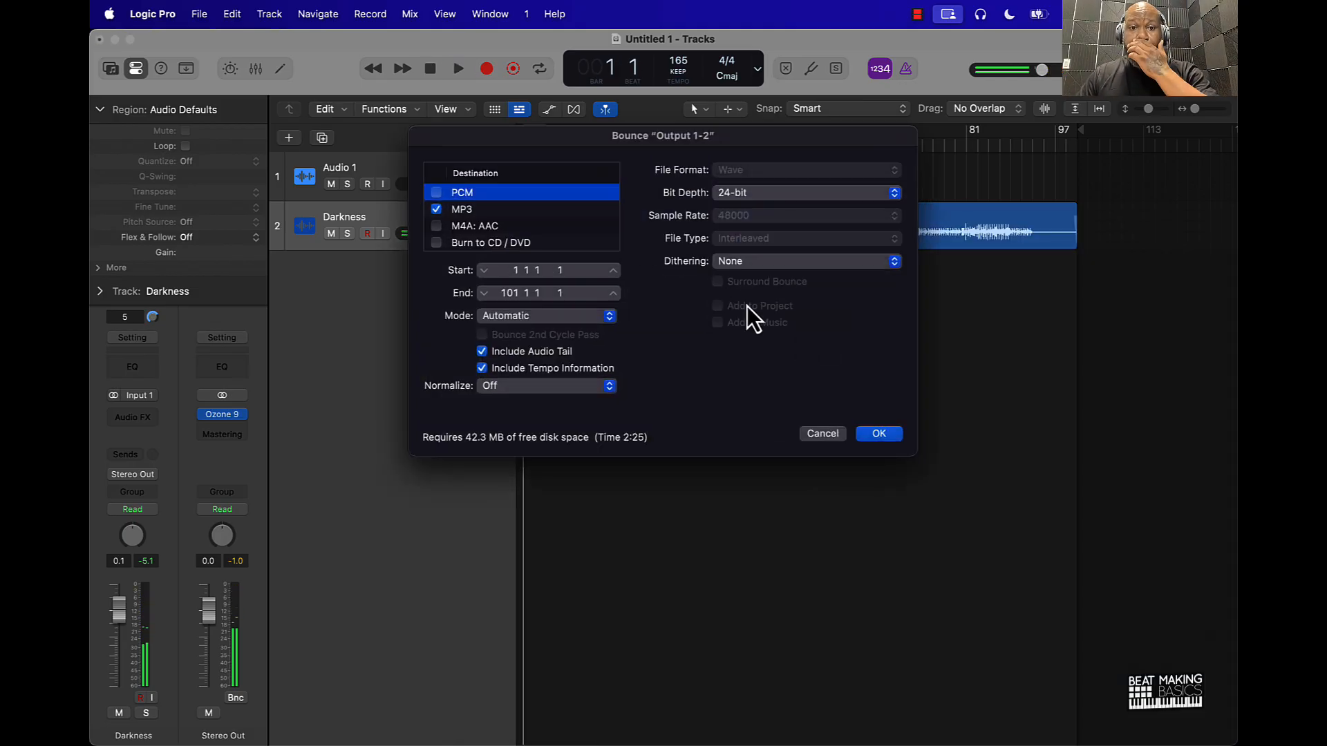
click(436, 193)
click(737, 192)
click(736, 181)
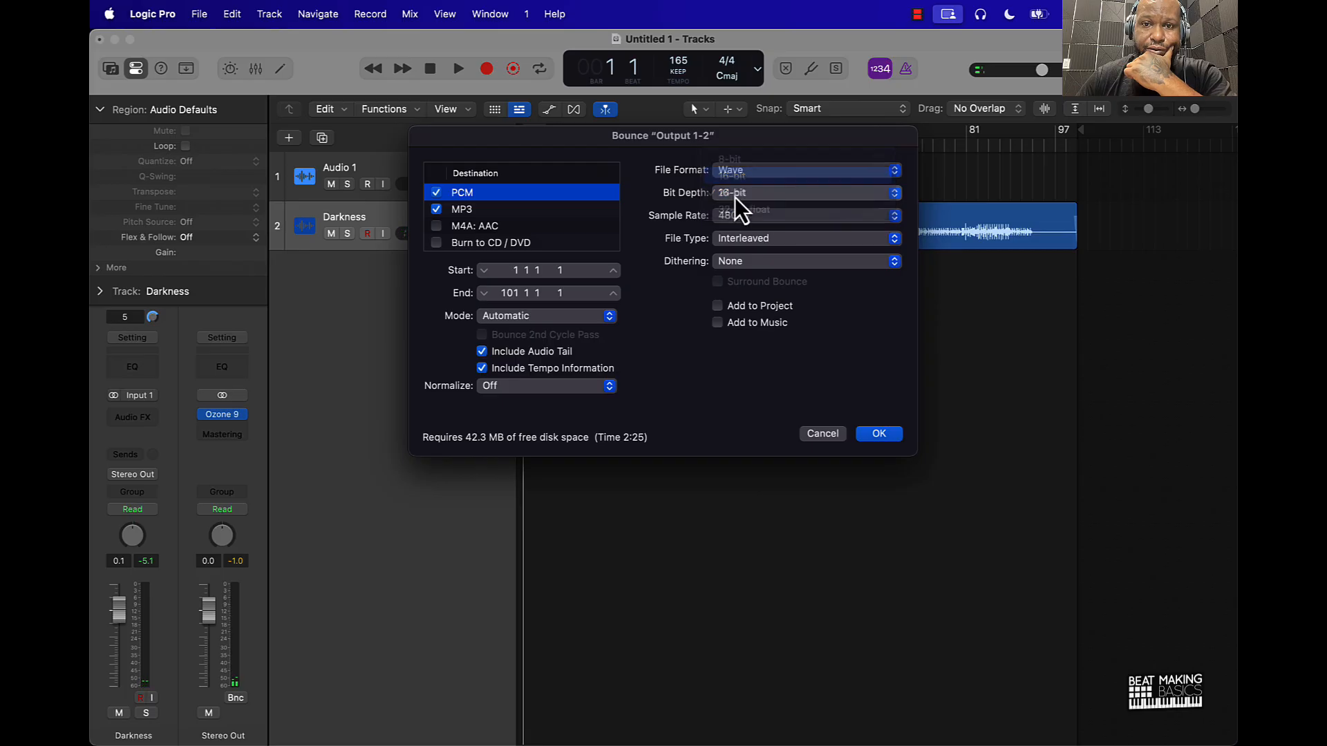
click(731, 214)
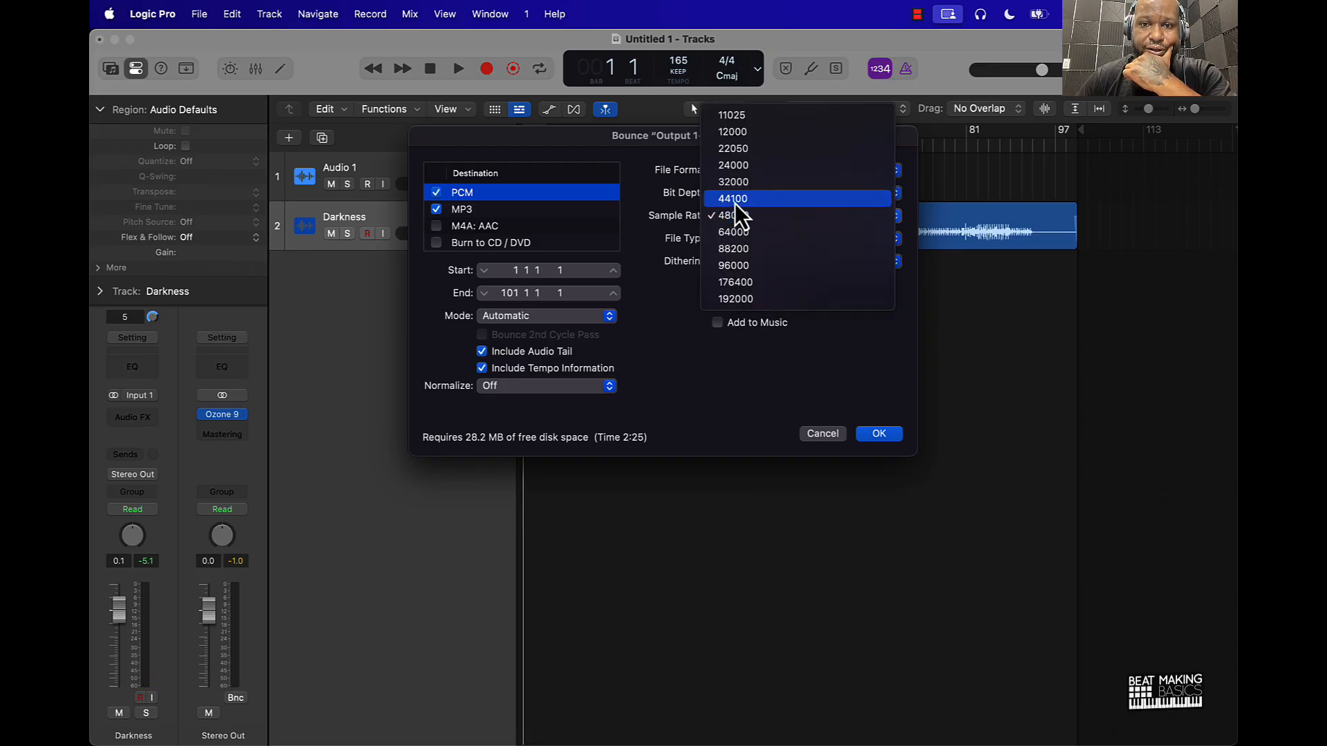
click(735, 199)
click(554, 209)
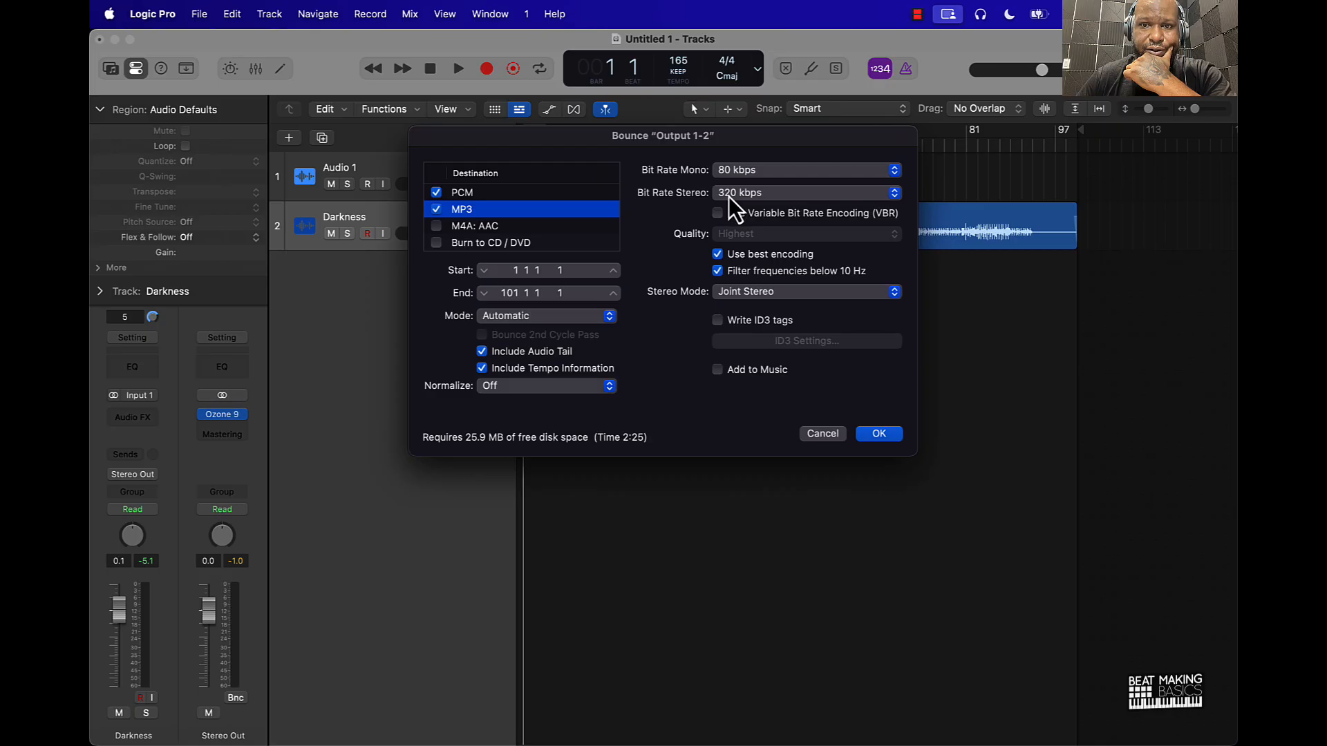
Bounce the master into the Darkness folder as "Darkness - 165 BPM"
click(861, 429)
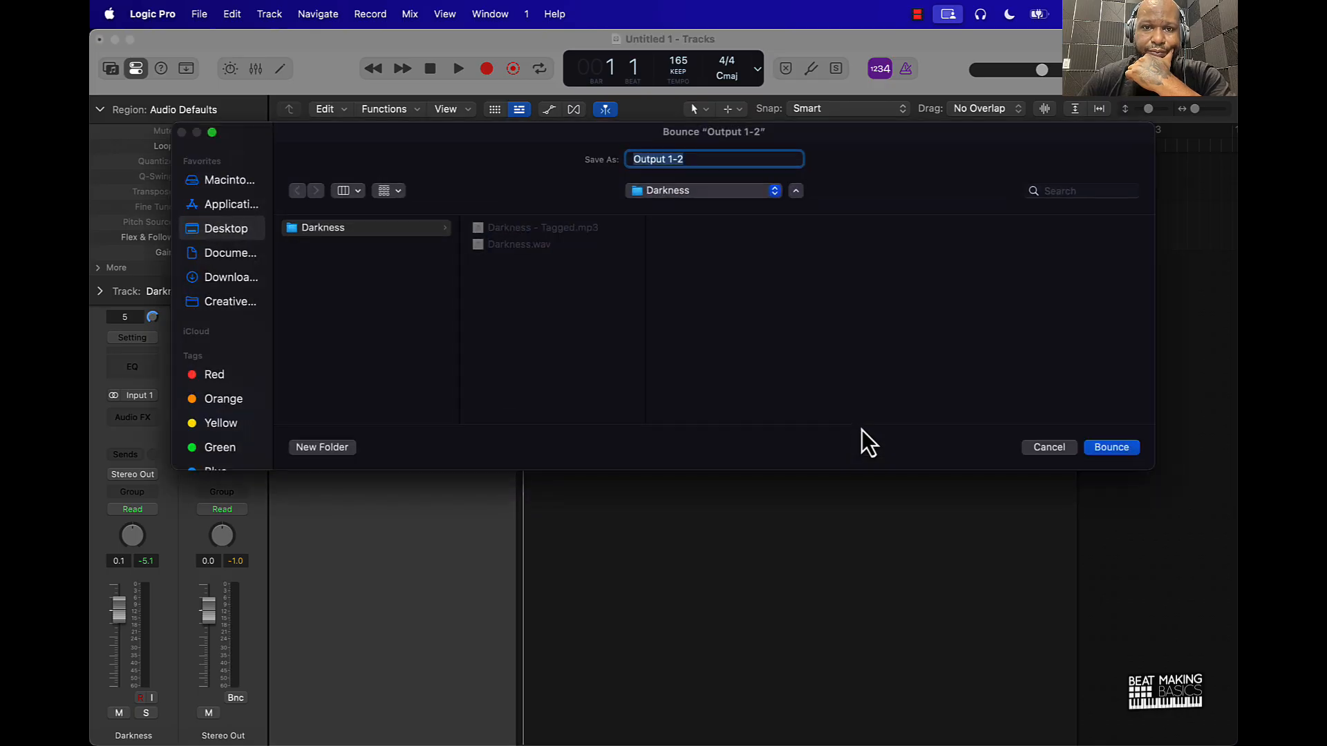
text(Darkness - 165 BPM)
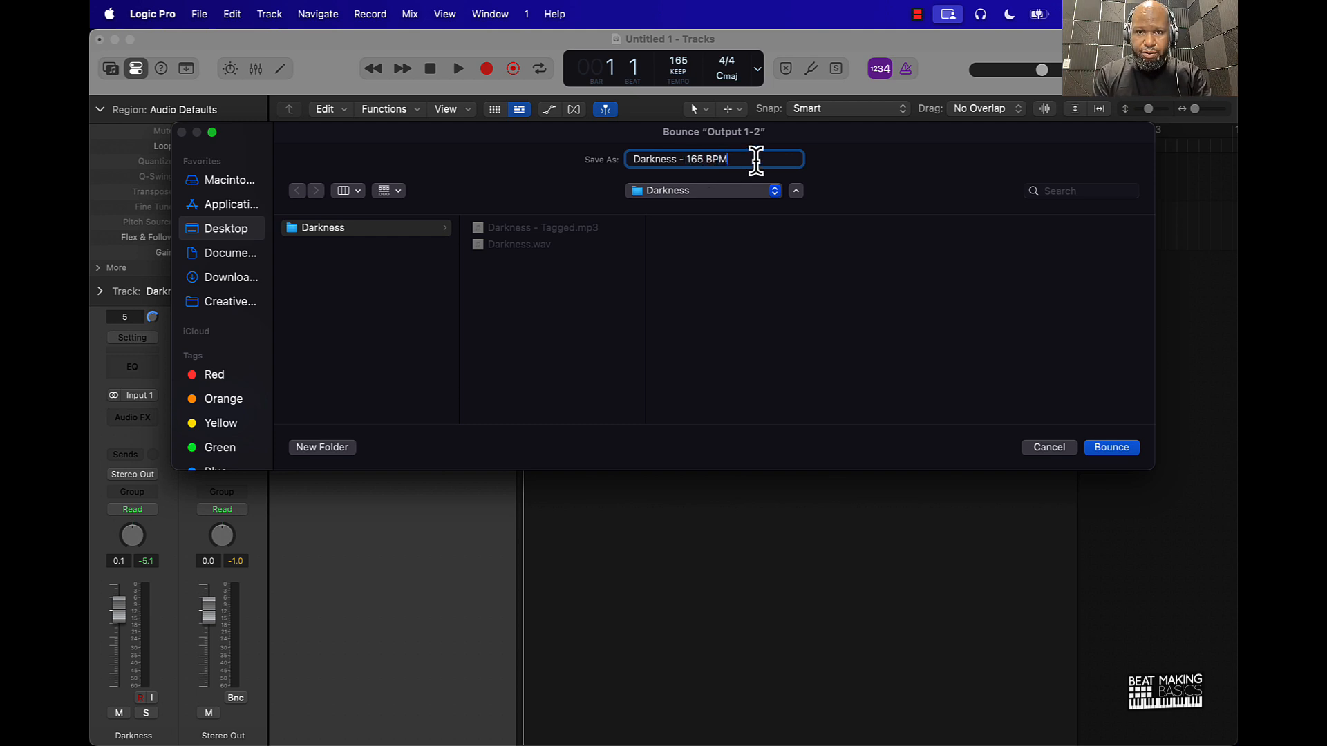
key(Return)
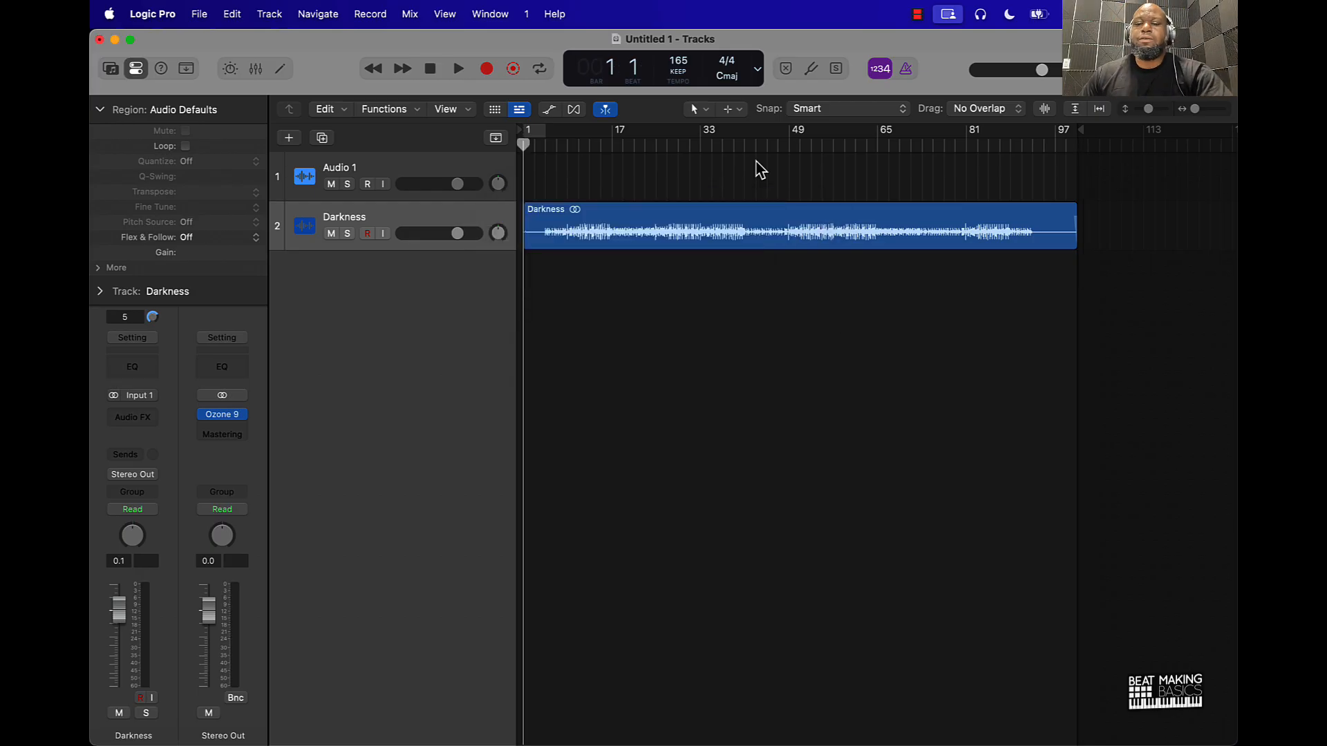
Save the project as "Darkness - Master" in the Logic folder with its audio files copied, and close it
key(super+s)
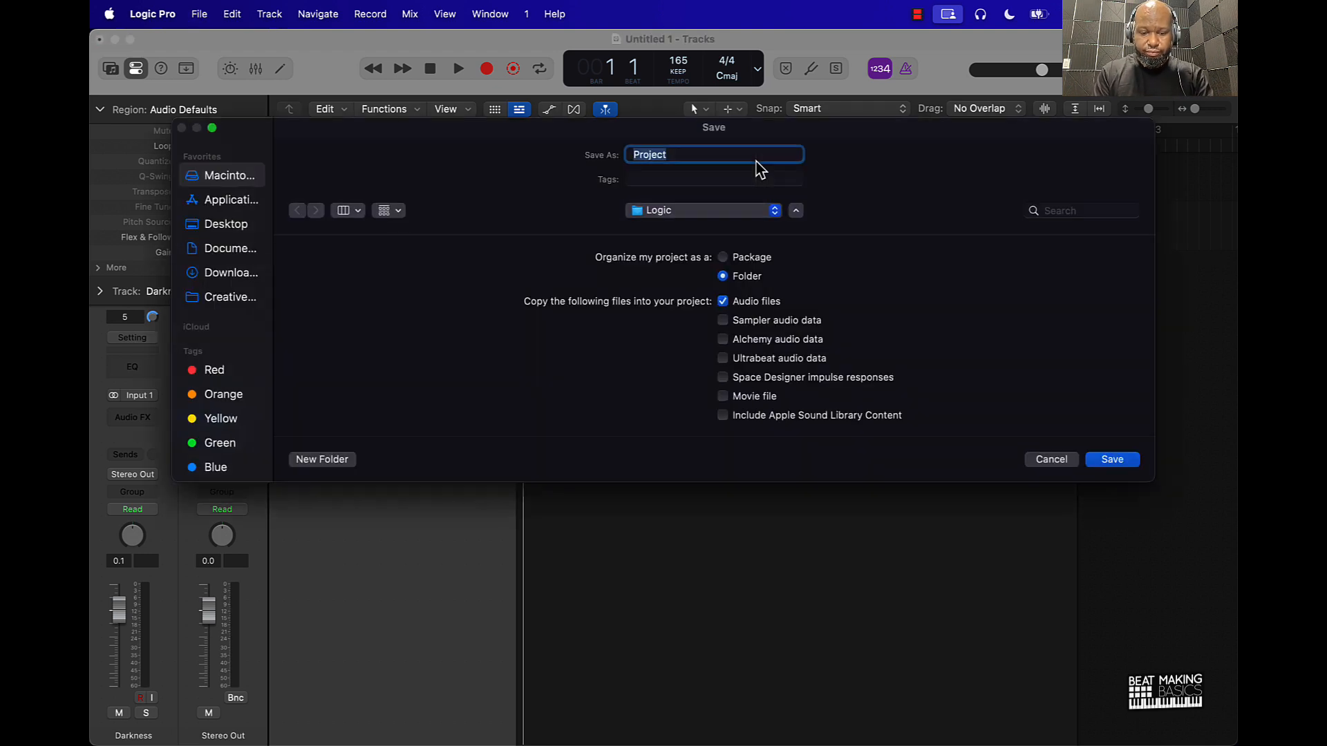
text(Darkness - Master)
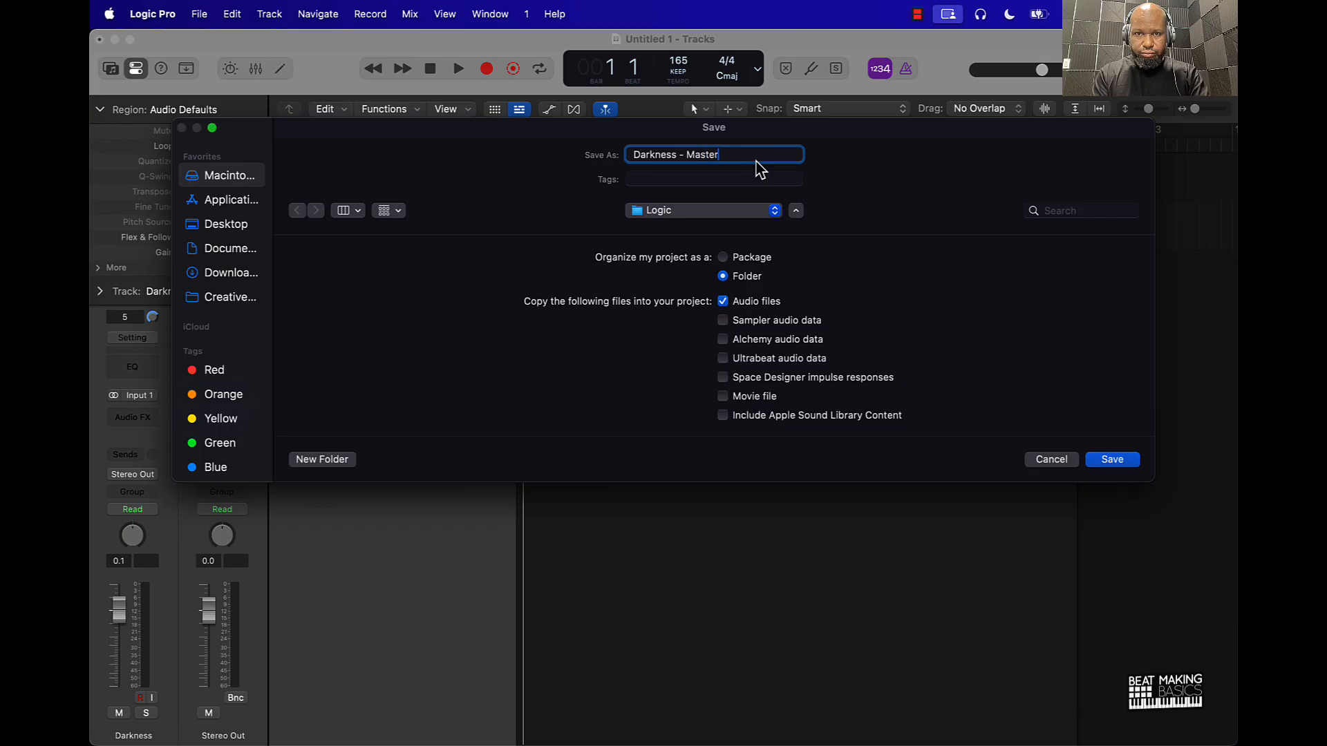
key(Return)
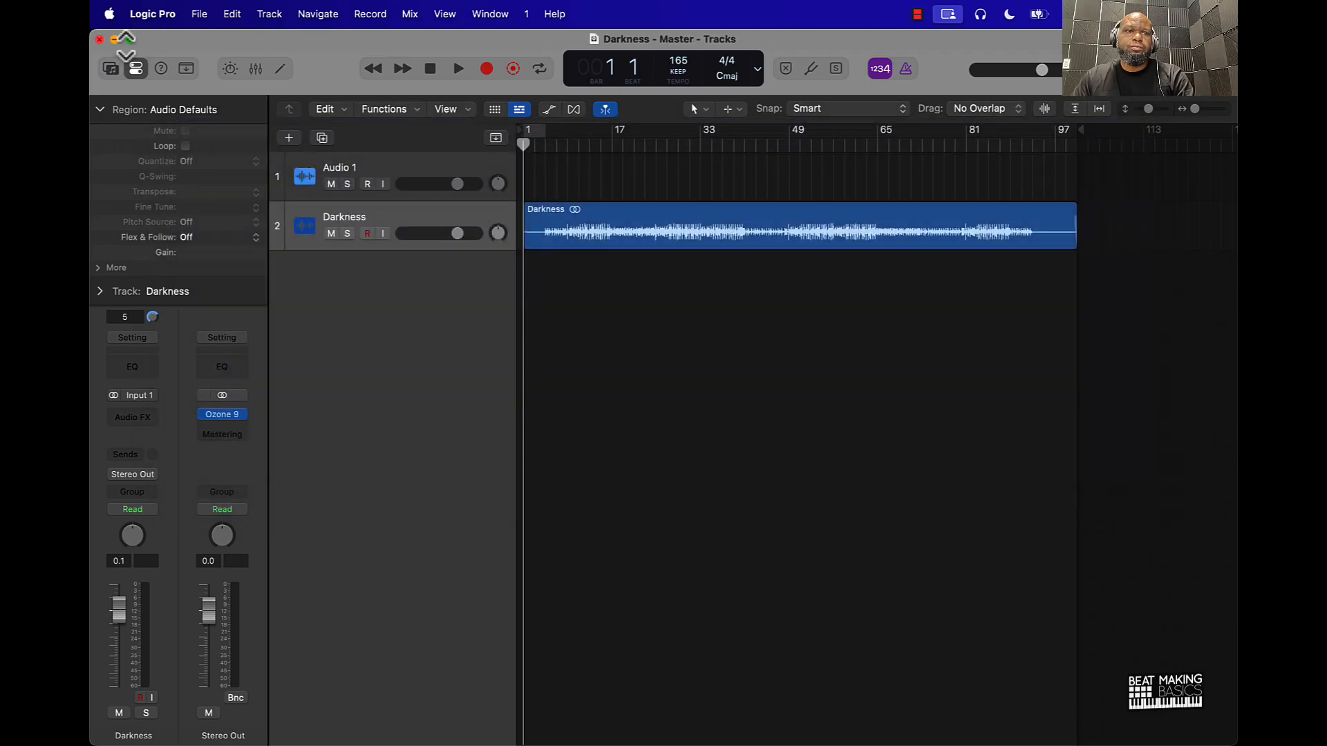
click(100, 39)
Reopen the recent project Darkness 2 and close the WavesHeadTracker window
click(187, 14)
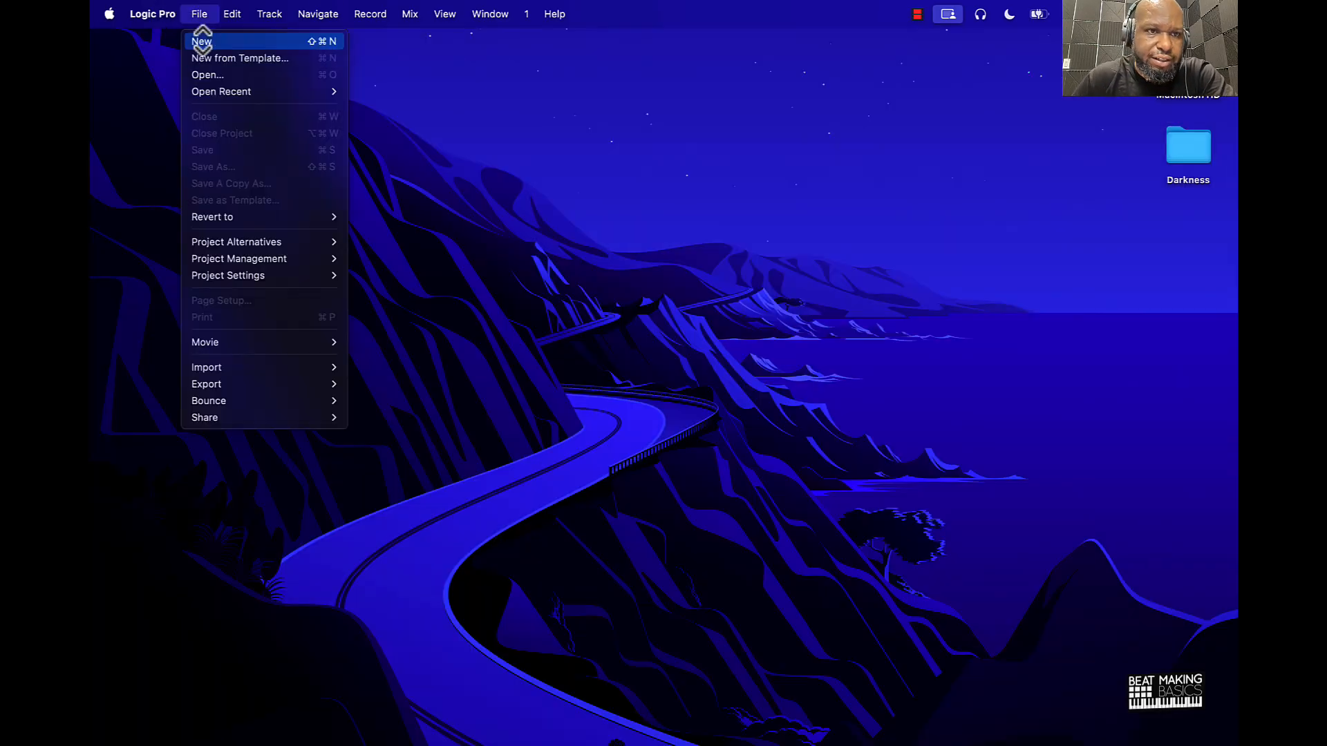
mouse_move(216, 91)
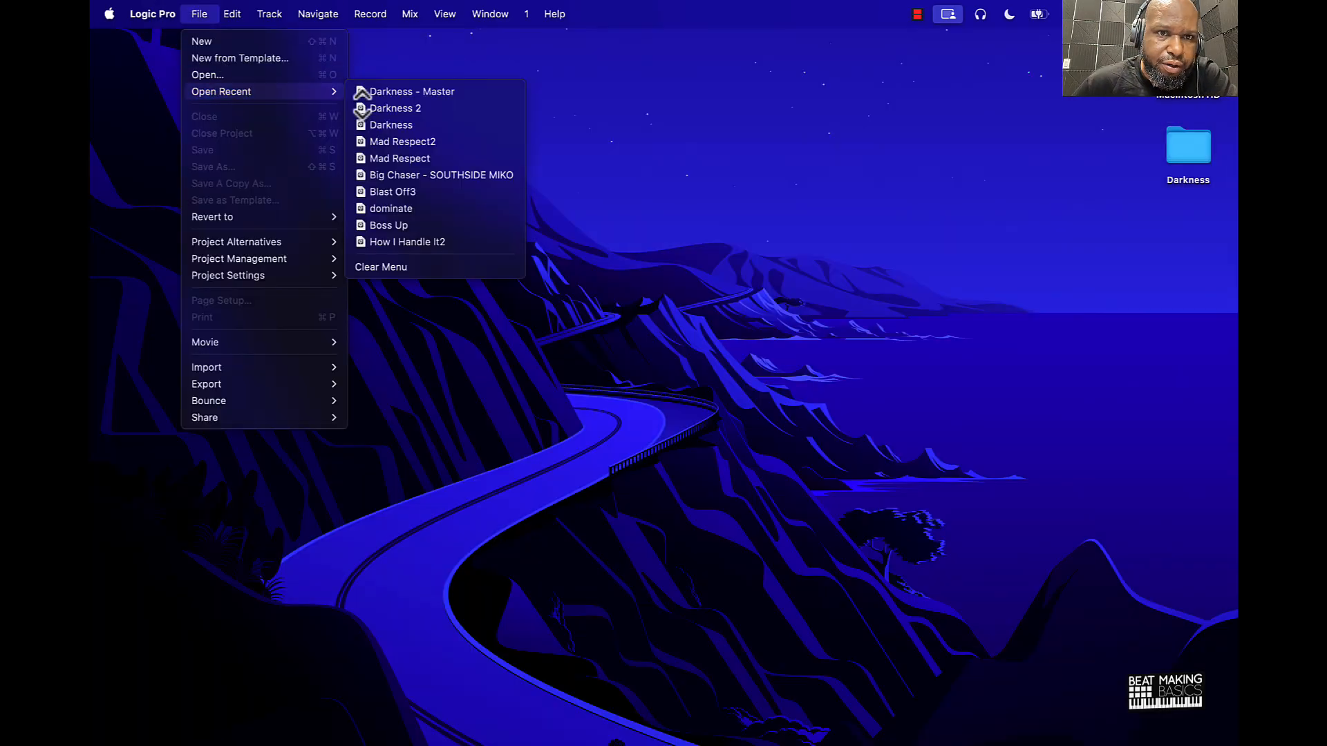
click(410, 108)
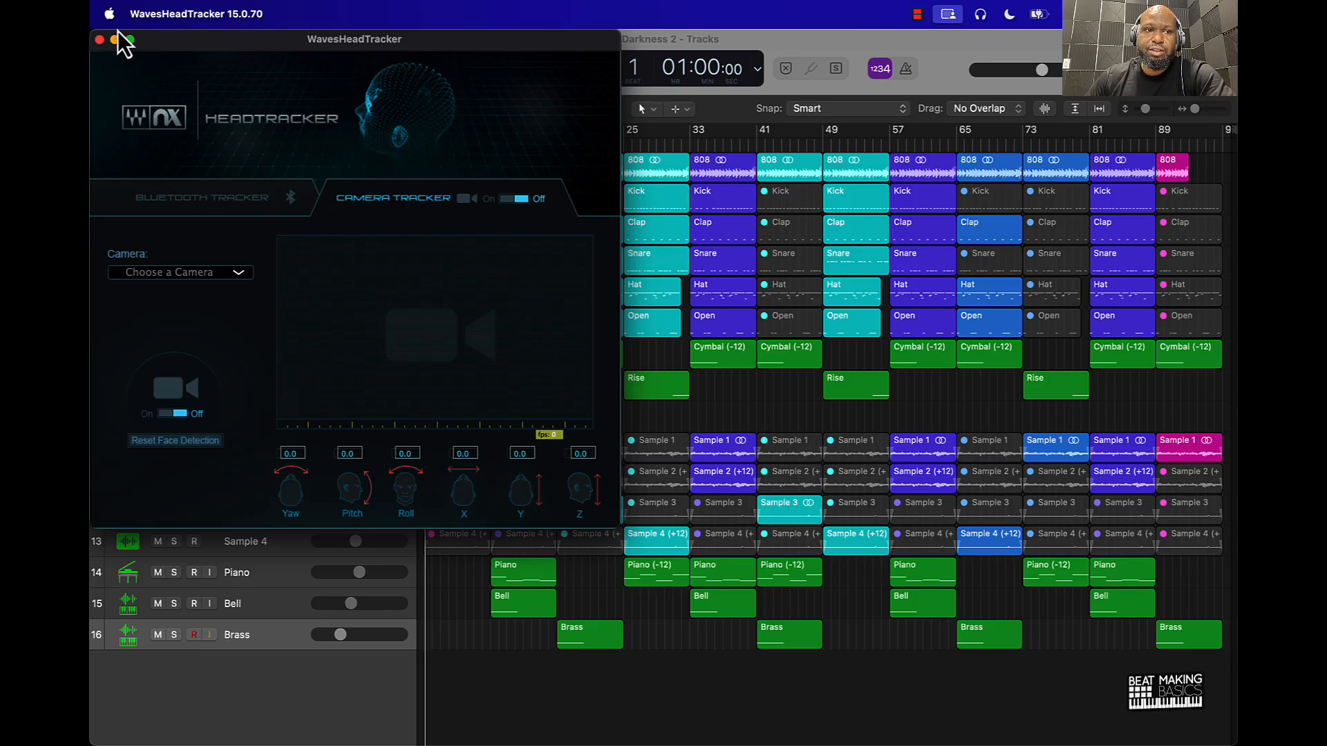
click(99, 39)
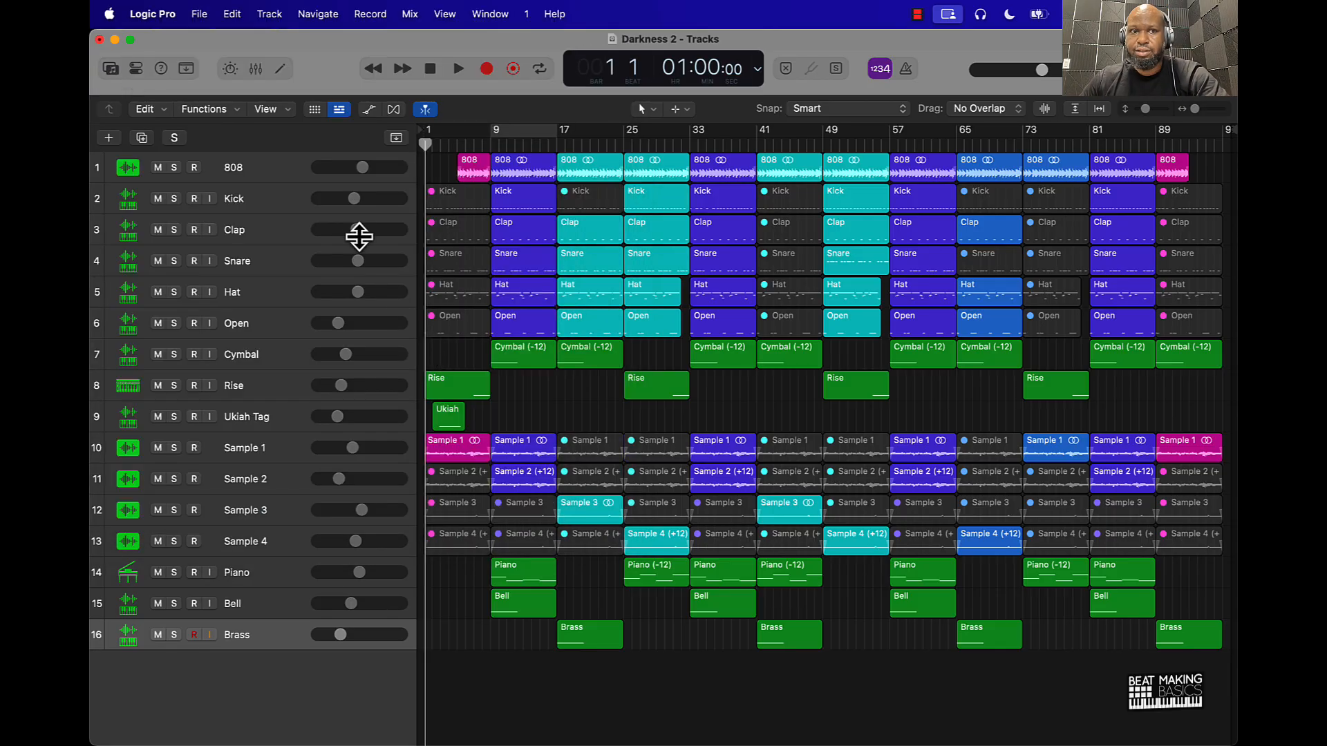
Save a copy of the project as "Darkness 3" in the Darkness project folder
key(super+s)
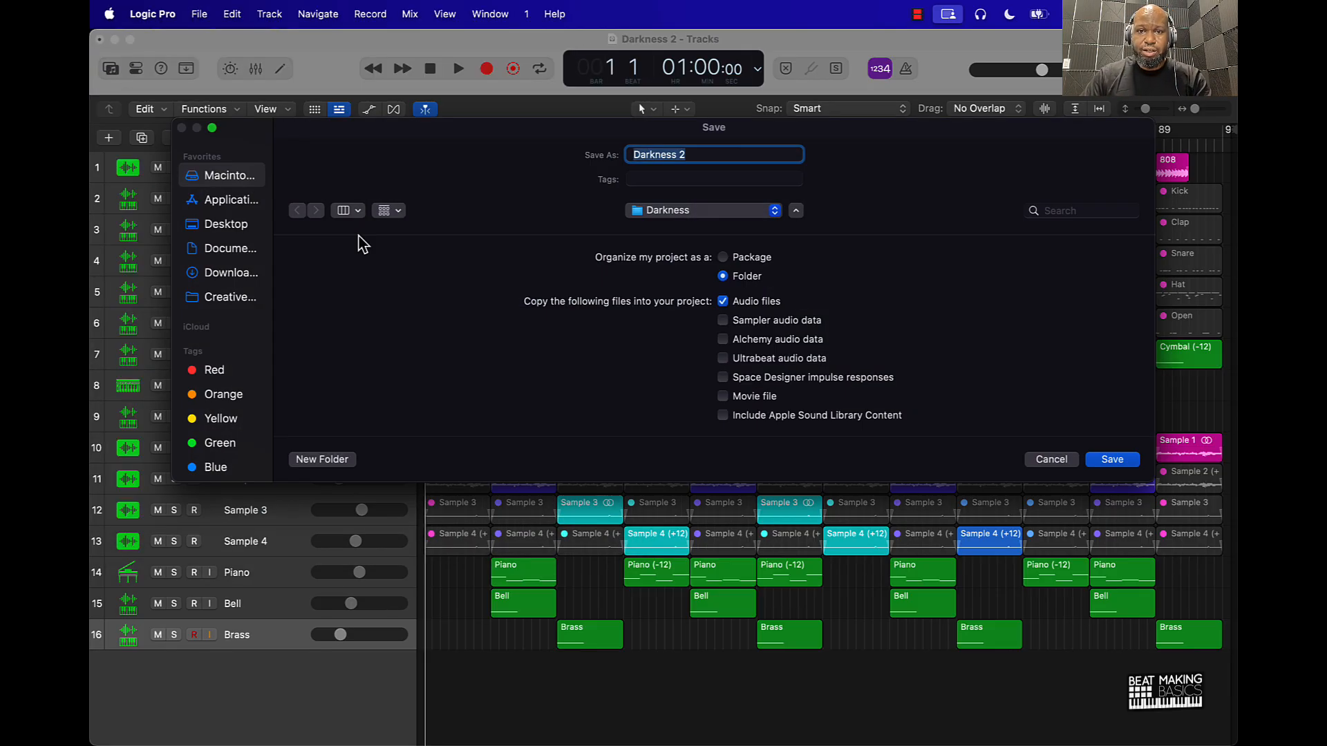
key(Right)
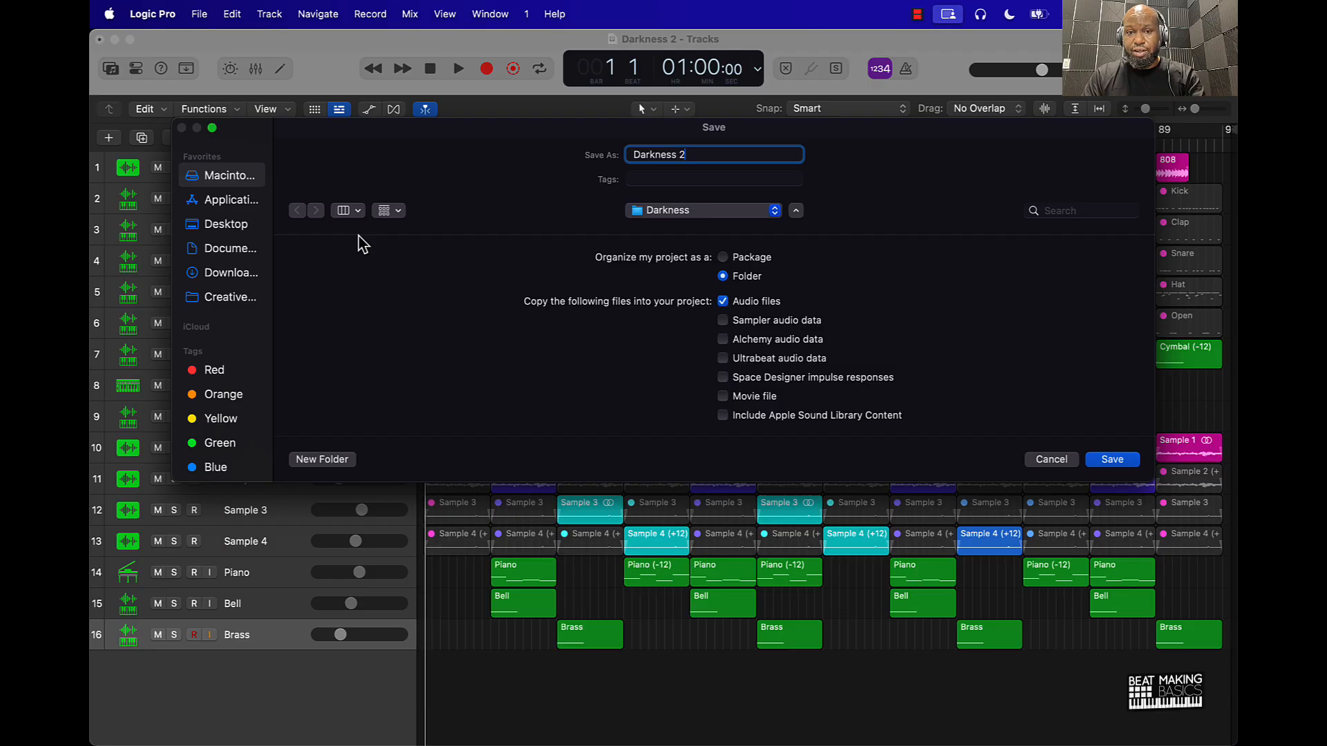
key(BackSpace)
text(3)
key(Return)
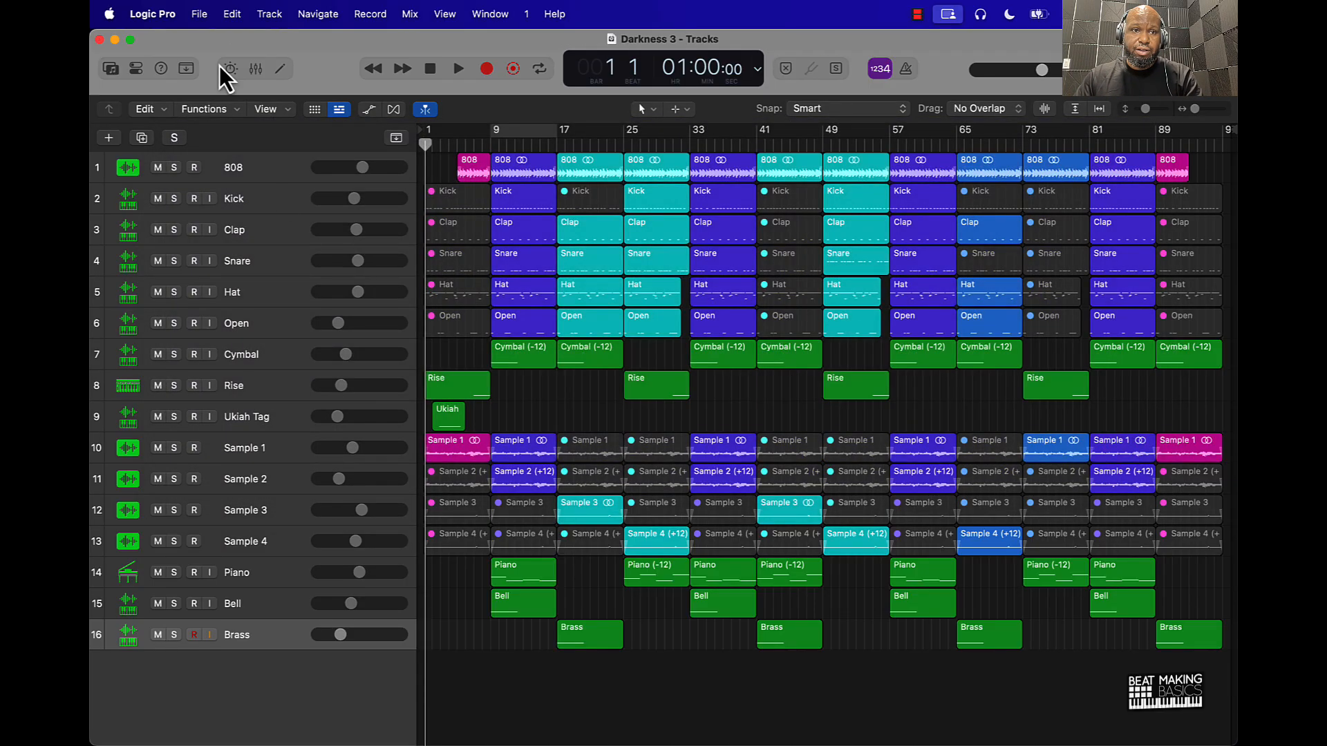
In the Mixer, select the channel strips from 808 to Brass and reset their volume faders to 0.0 dB and their pans to center
click(253, 68)
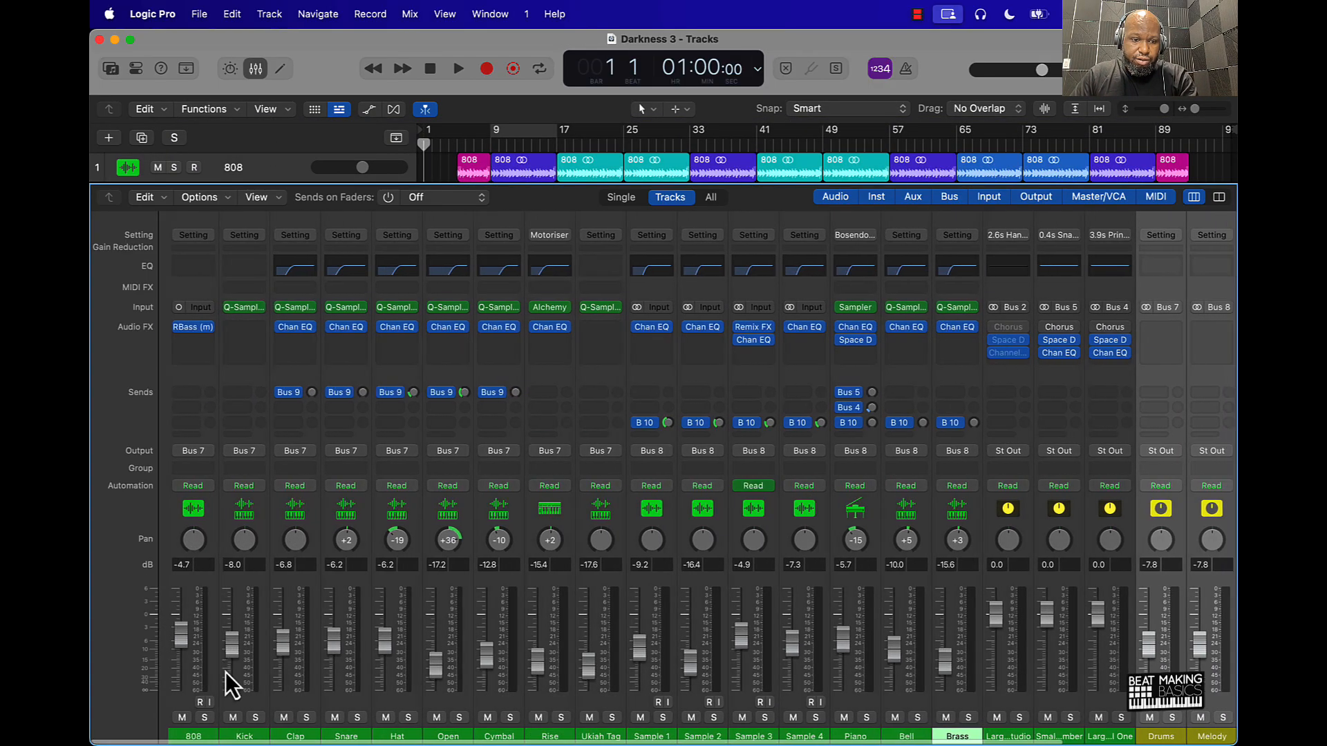
drag(171, 697, 765, 696)
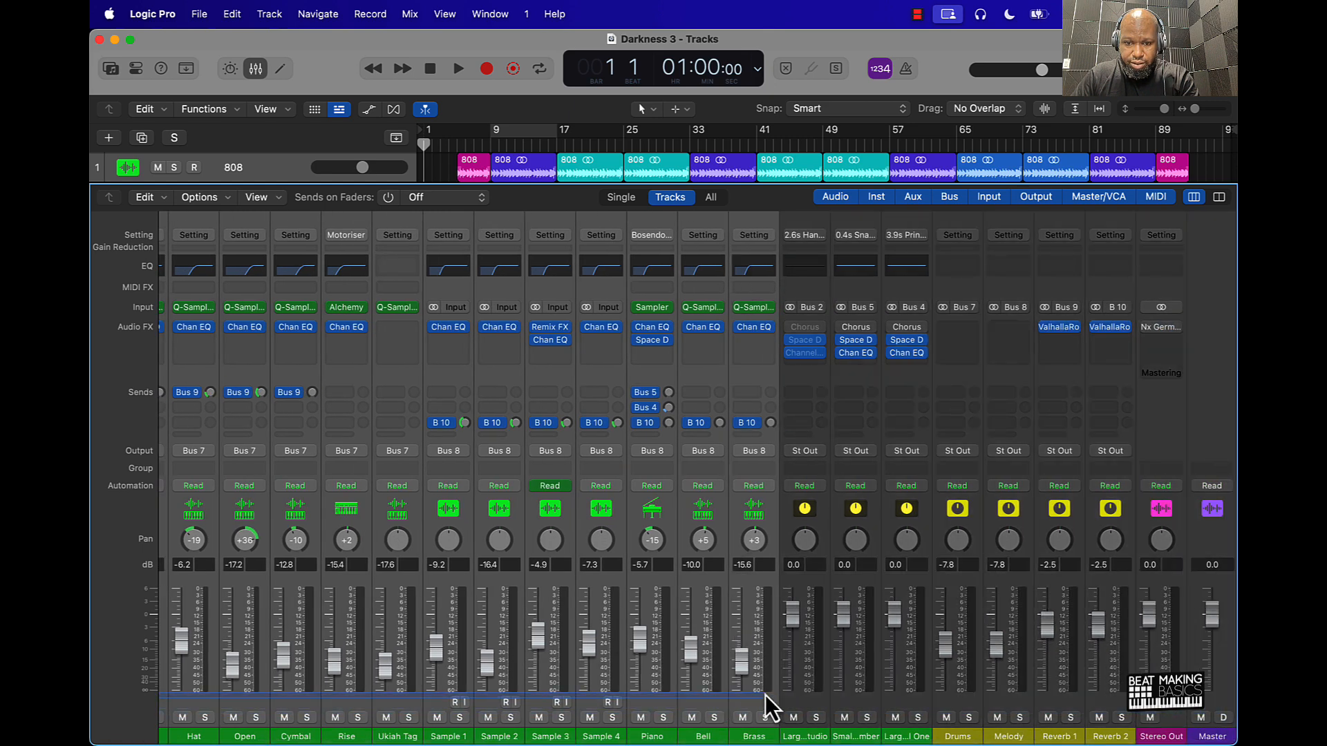
alt+click(740, 657)
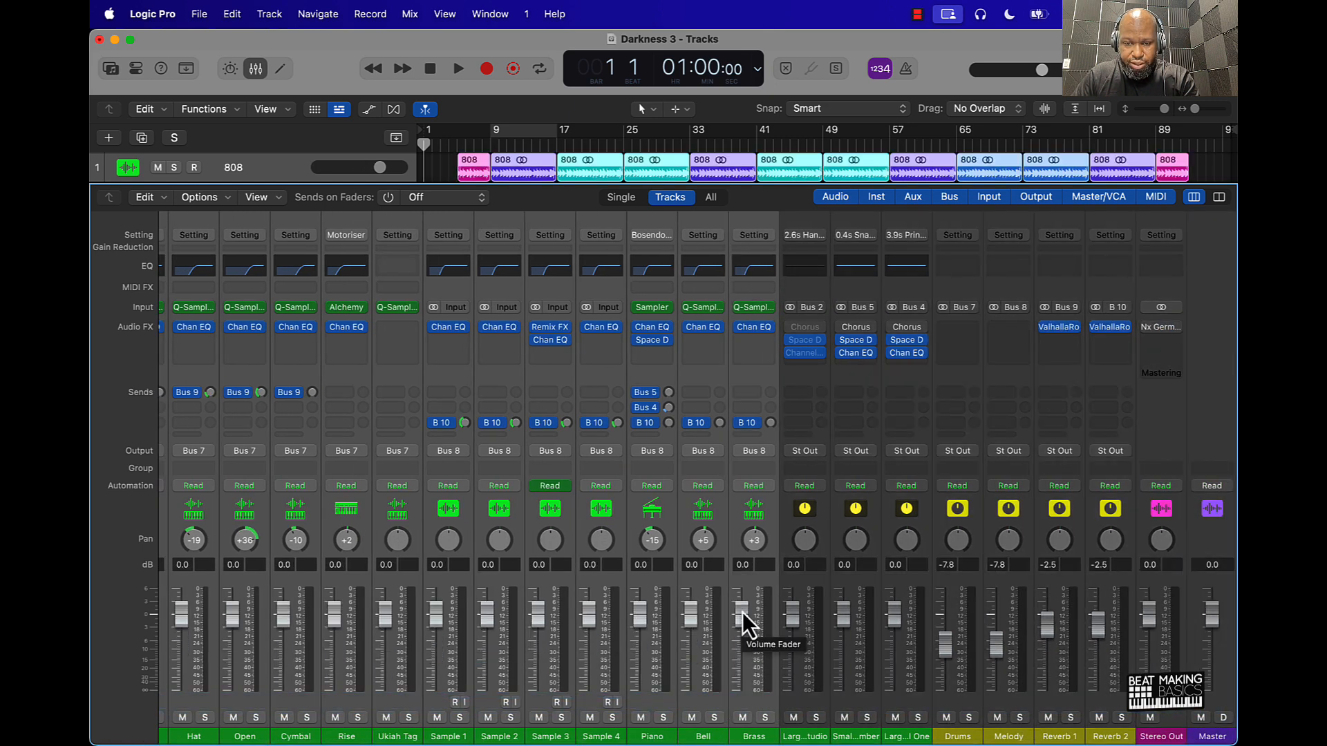
alt+click(758, 546)
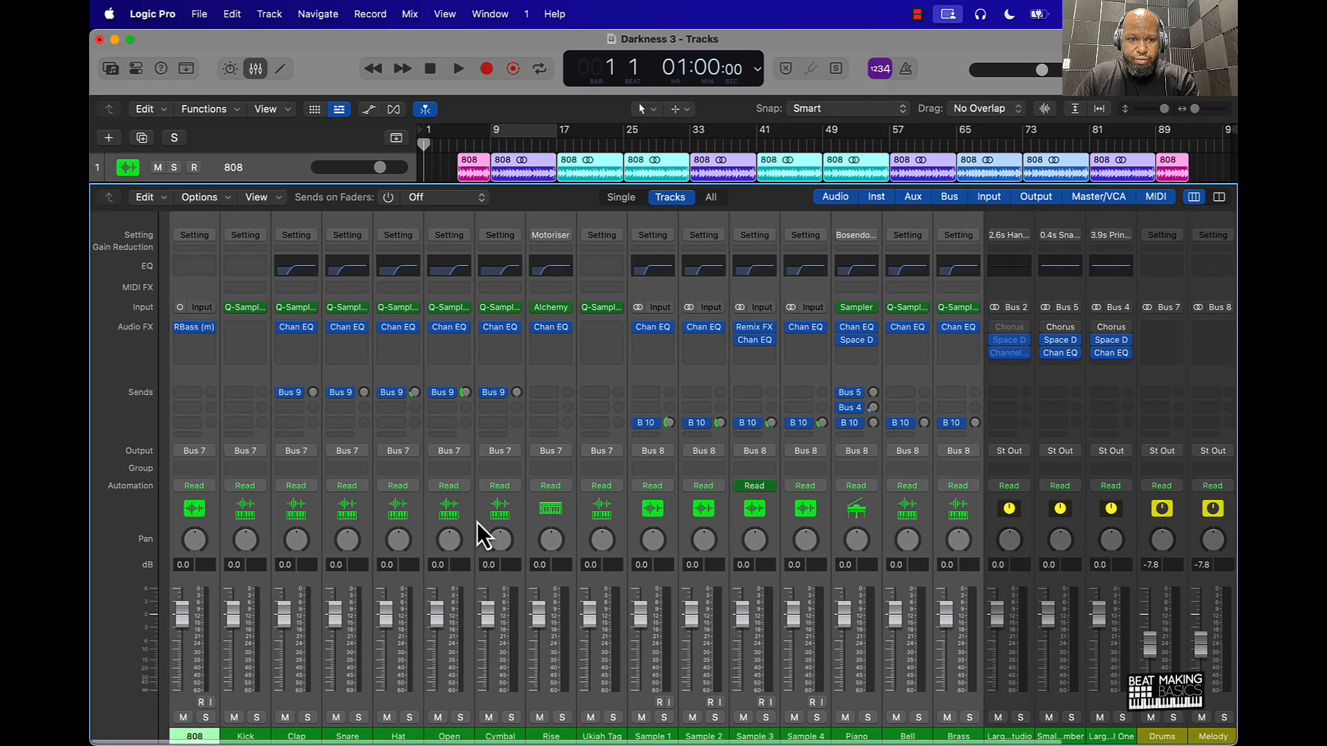
Route the outputs of the selected channel strips from 808 to Brass to Stereo Out
scroll(477, 522, left, 5)
click(184, 451)
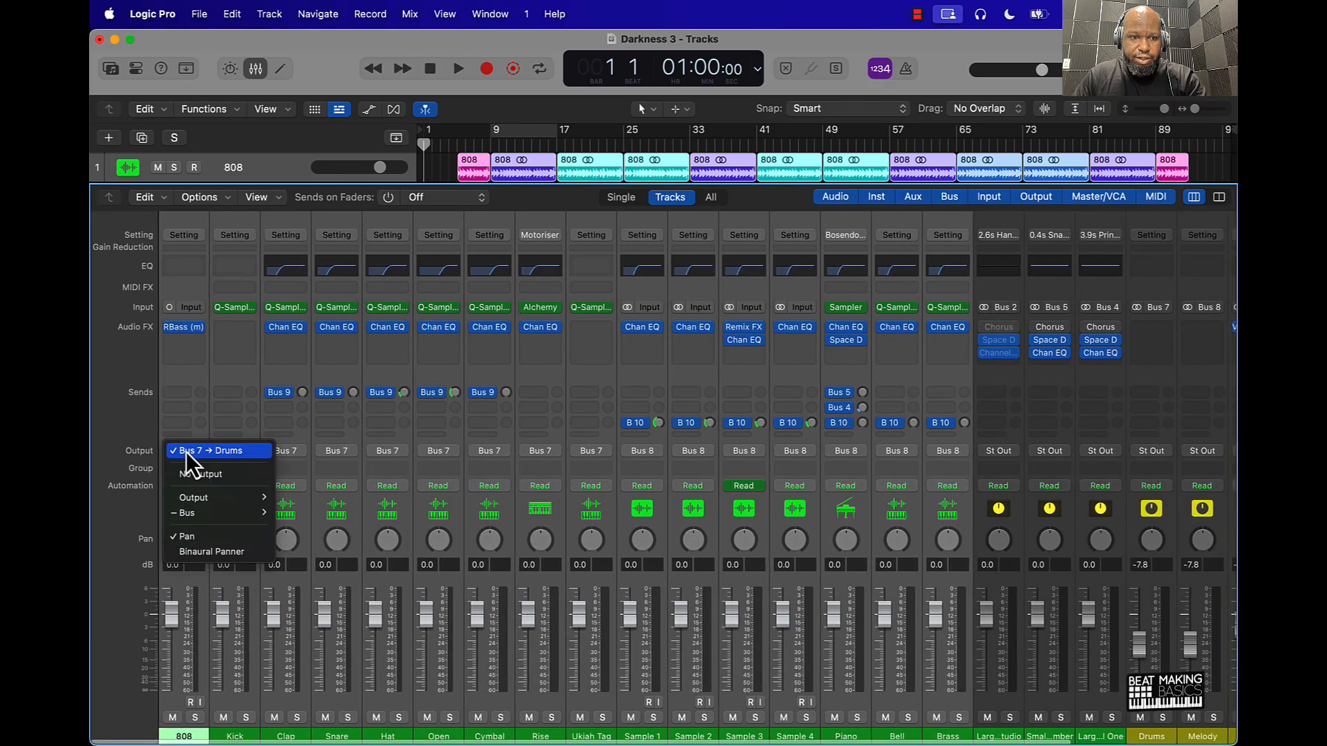
mouse_move(220, 498)
click(292, 501)
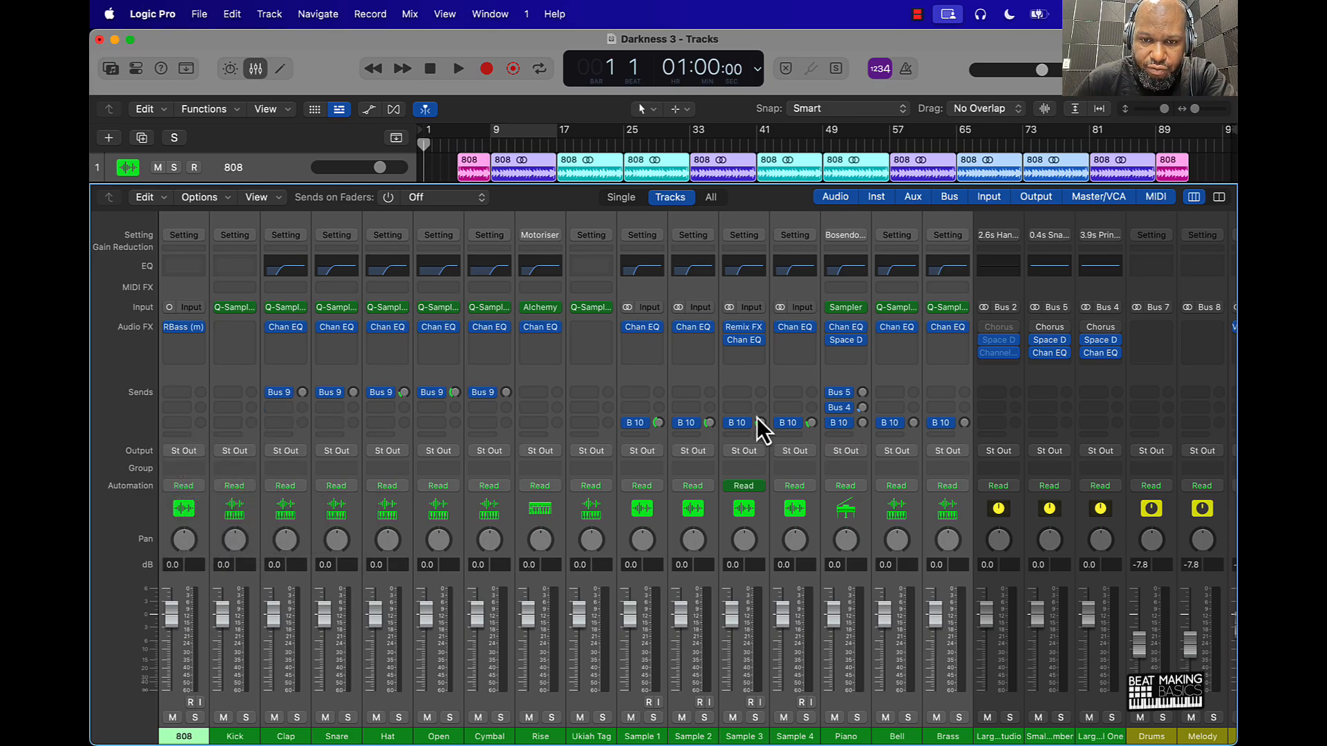
Select the channel strips from 808 to Open, insert a mono Gain plug-in on all of them, and close its window
click(235, 710)
click(450, 707)
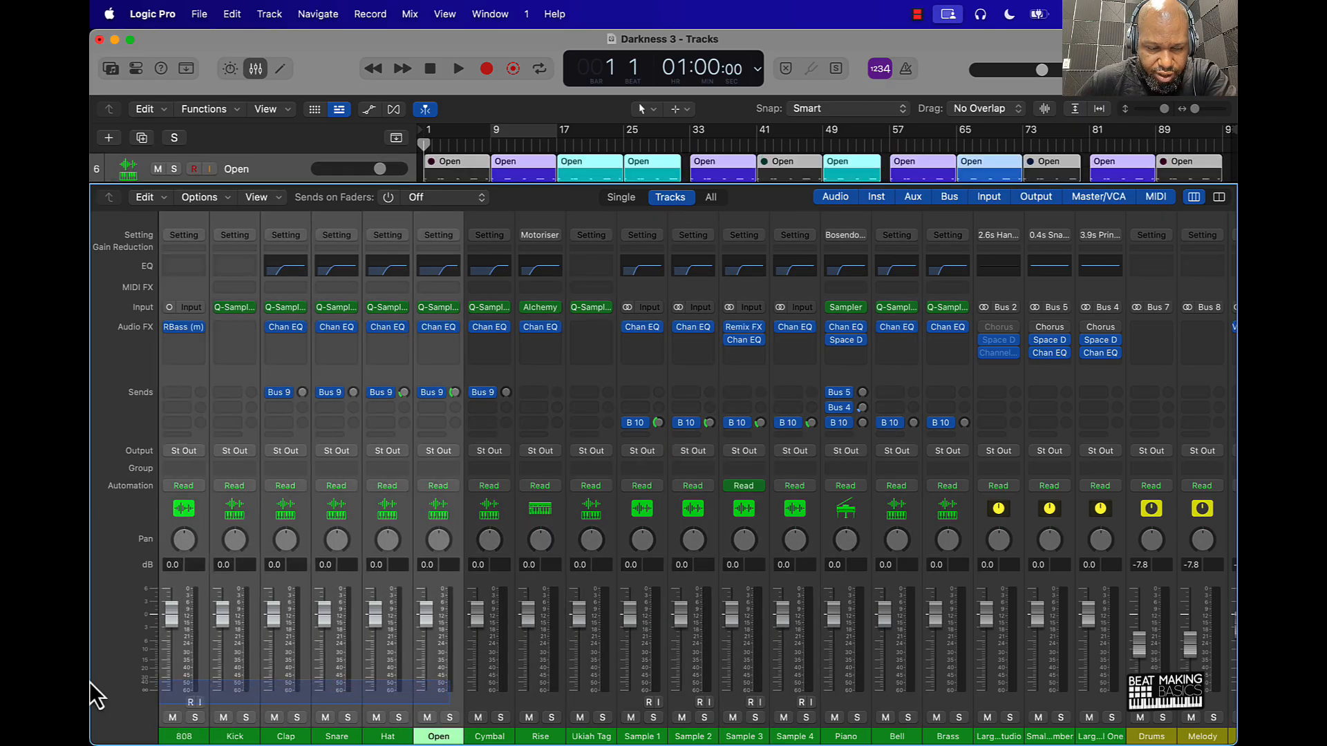
click(185, 366)
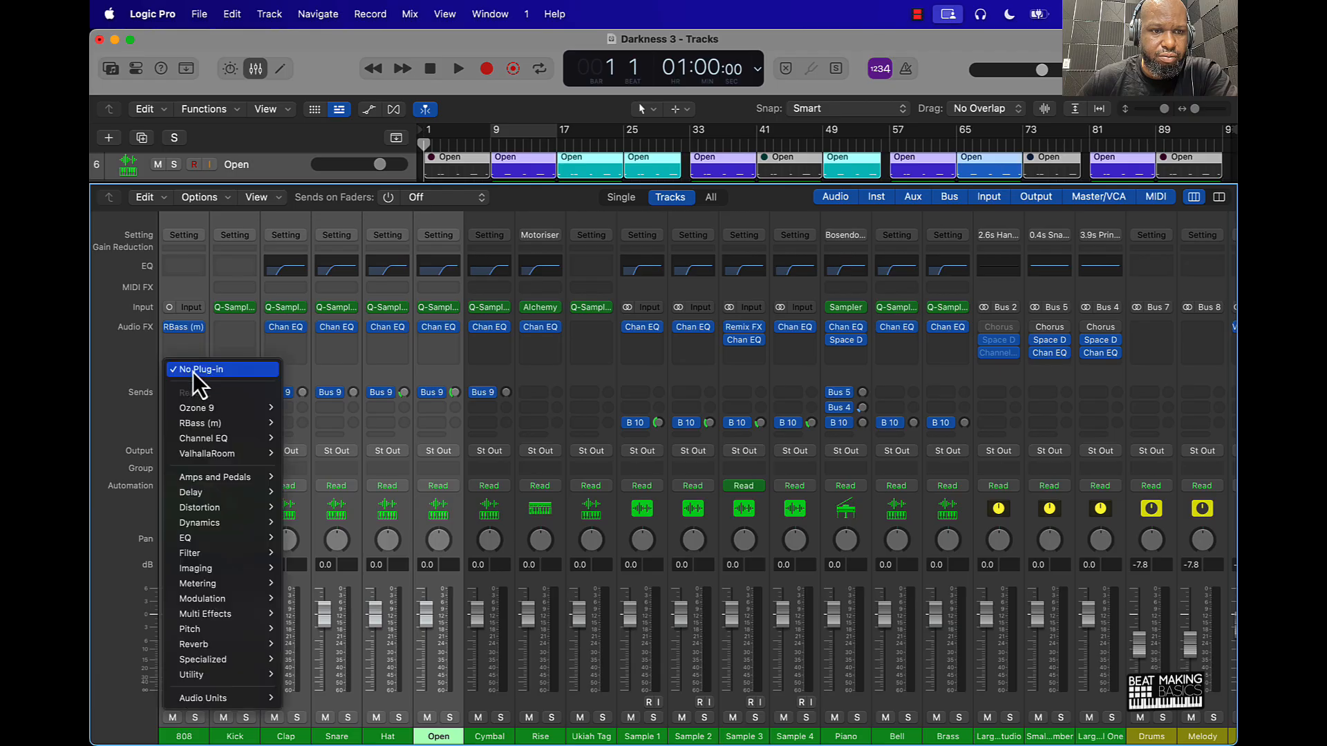
mouse_move(217, 676)
mouse_move(304, 689)
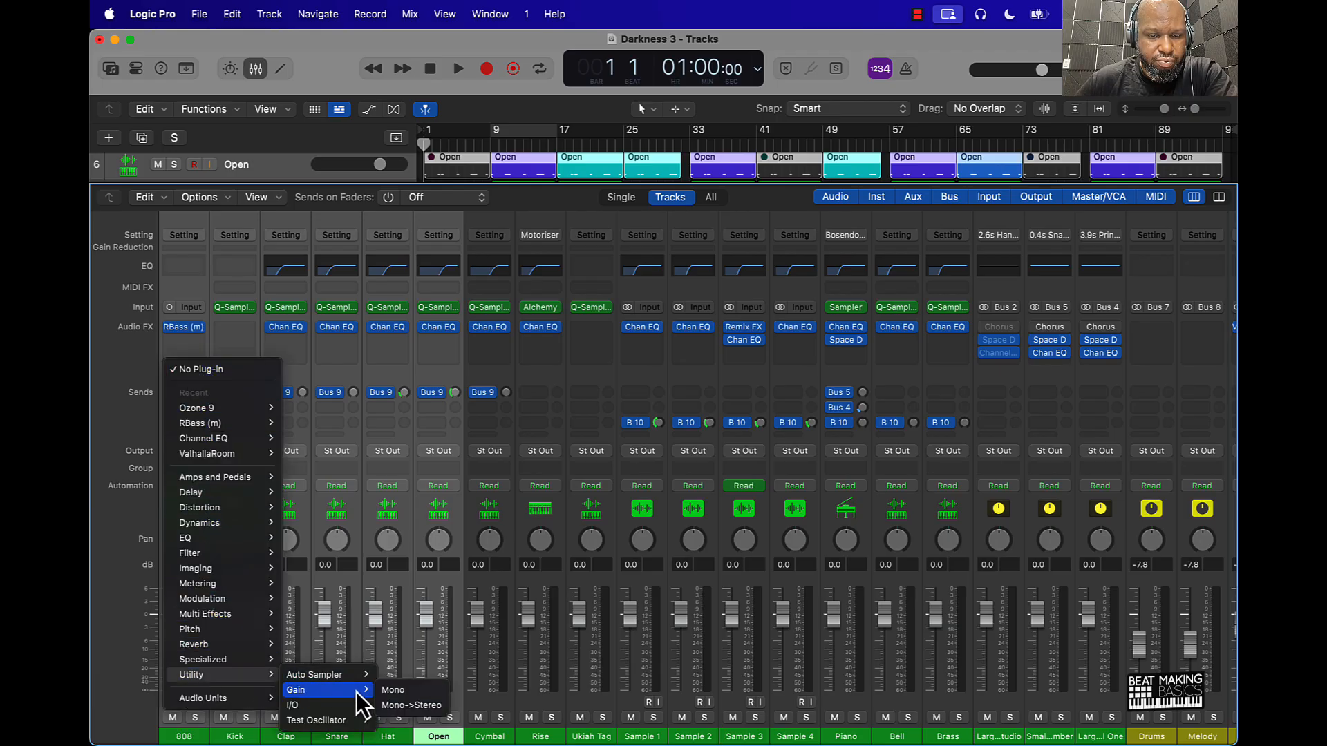
click(397, 691)
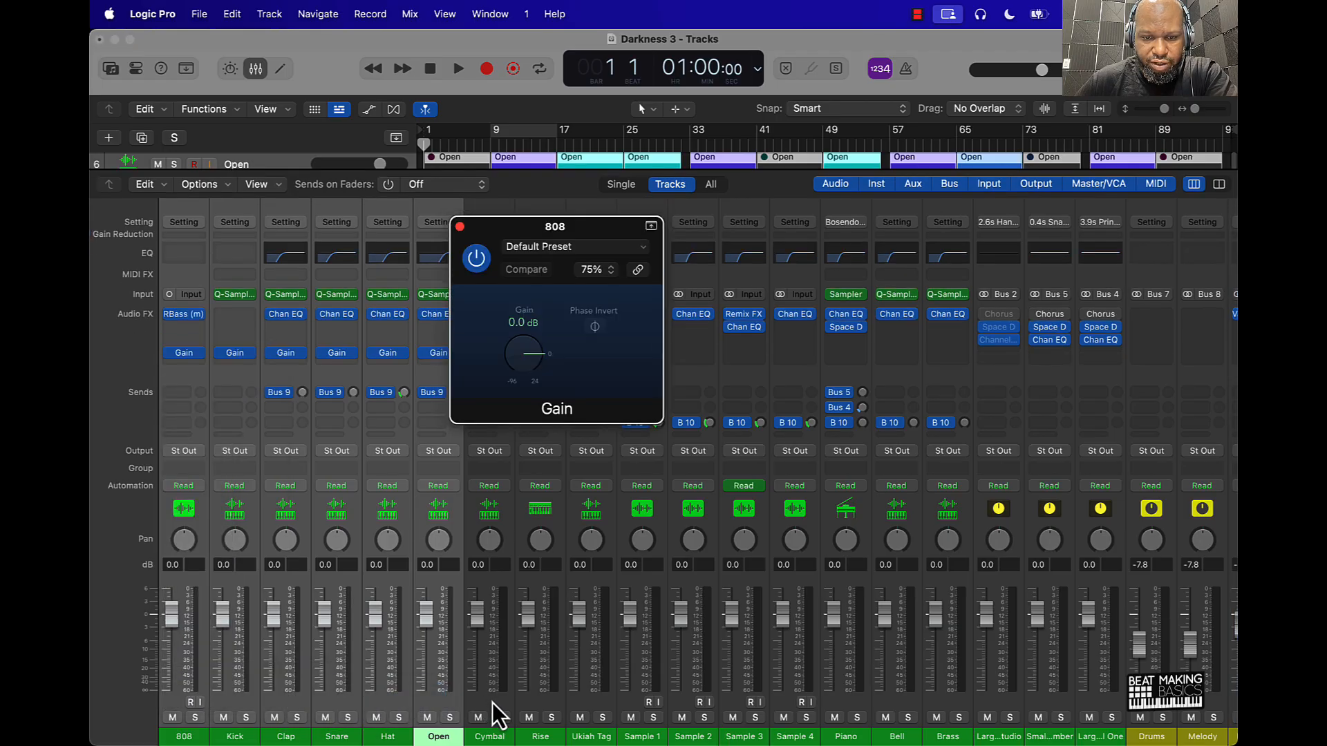
click(459, 226)
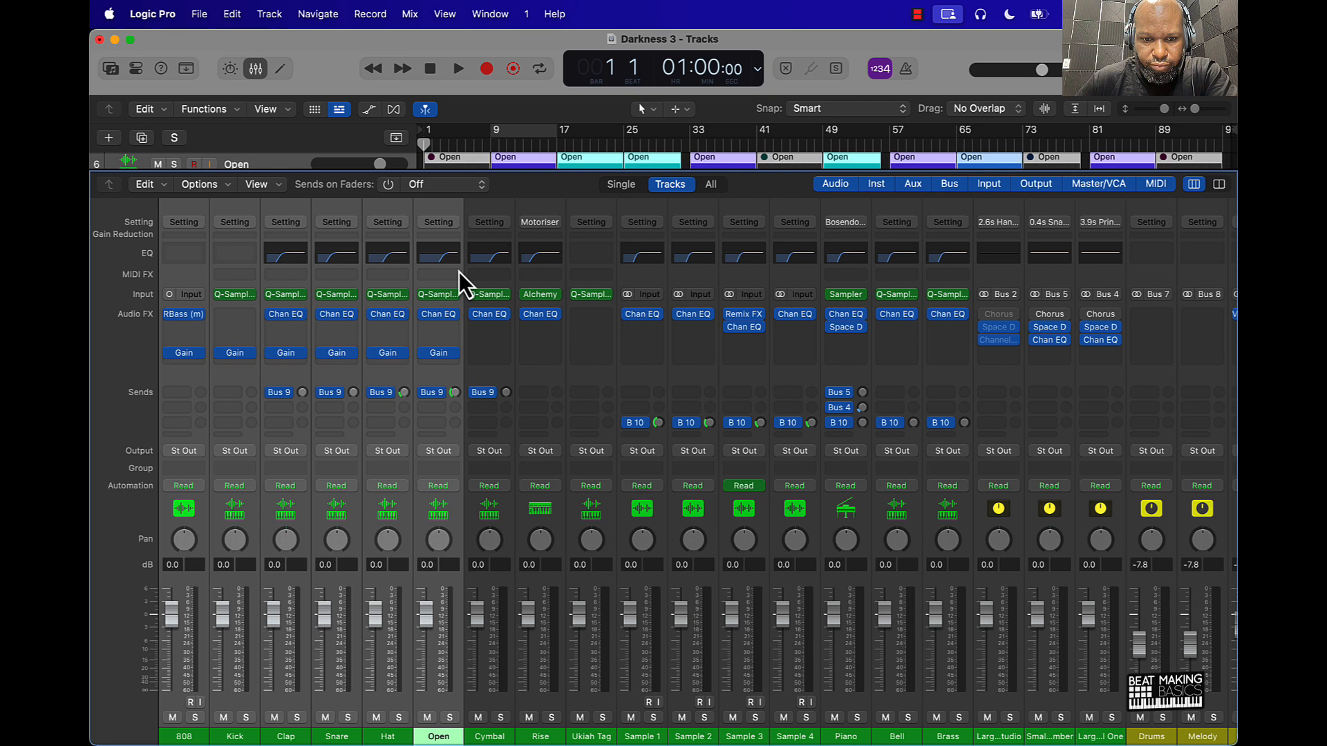
Select the channel strips from Cymbal to Brass, insert a stereo Gain plug-in on all of them, and close its window
click(492, 694)
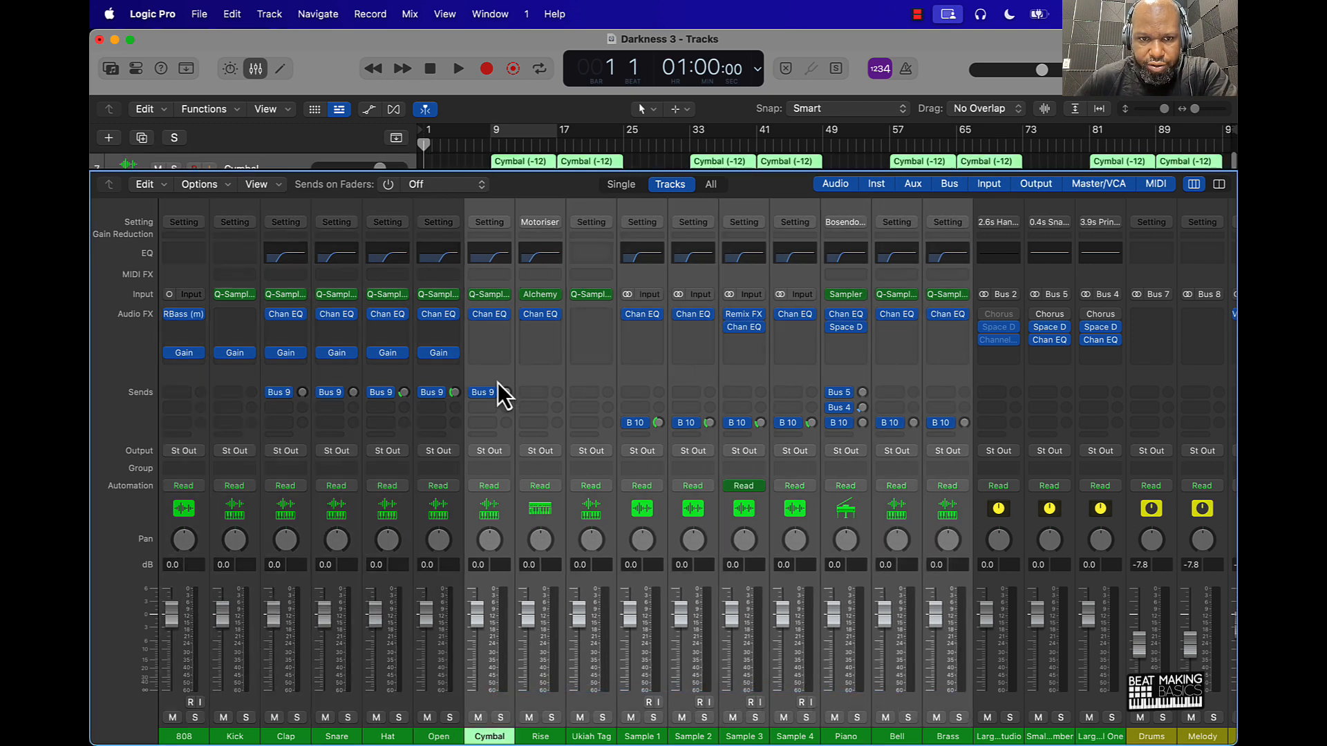
click(492, 355)
mouse_move(547, 394)
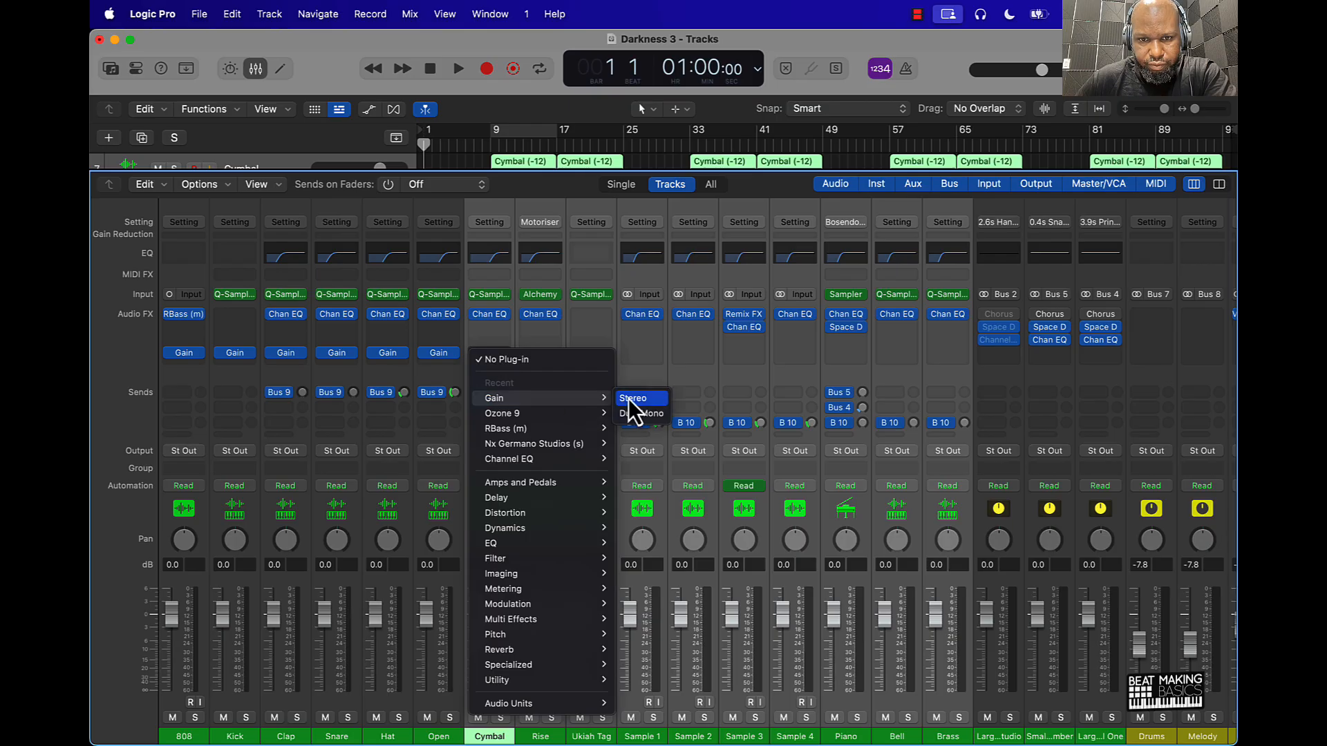
click(633, 400)
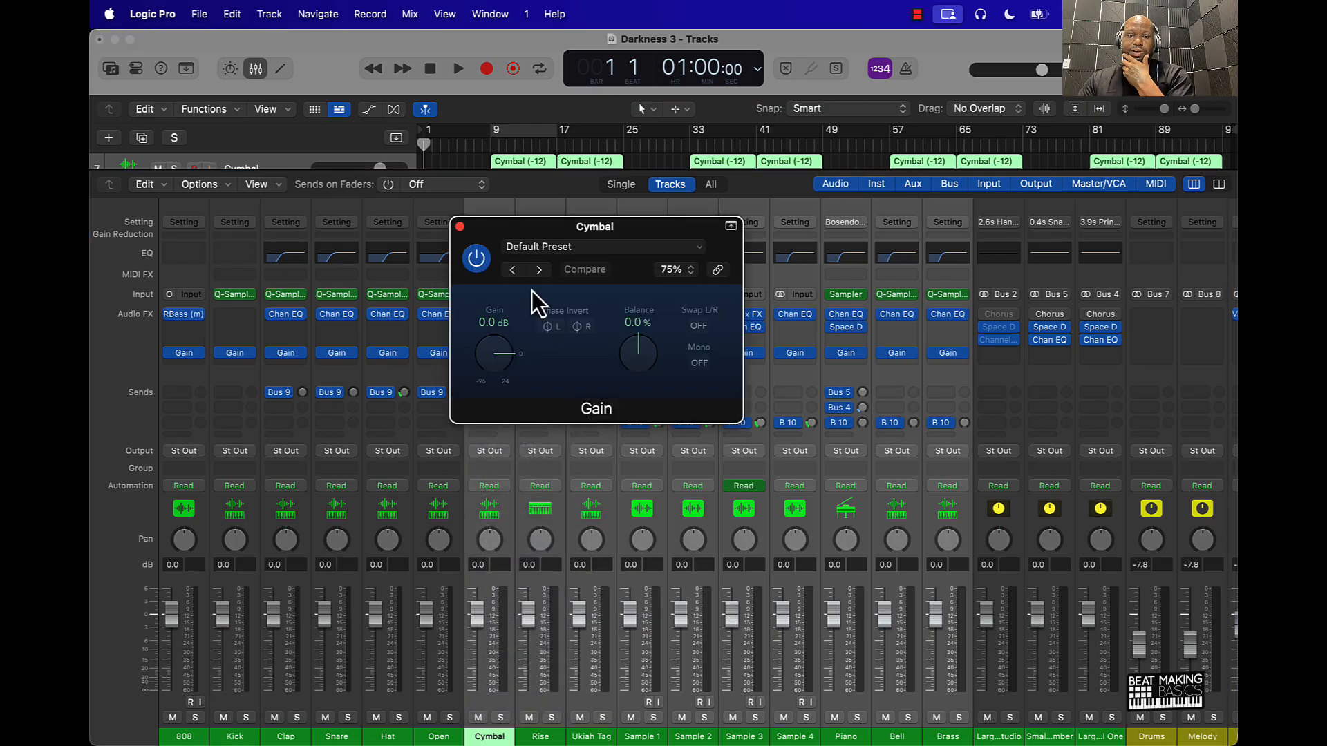
click(460, 228)
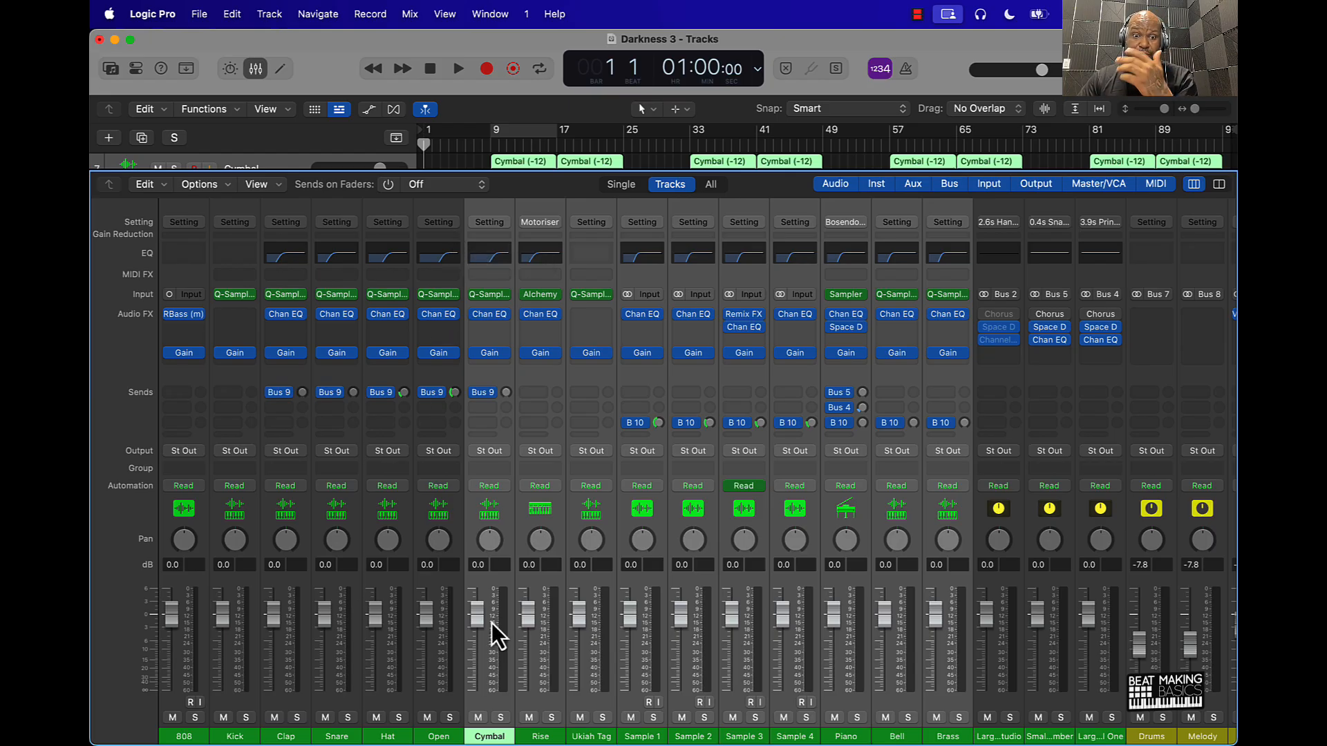
Turn on the cycle over bars 9 to 17 and play it to check the channels' peak levels
click(536, 132)
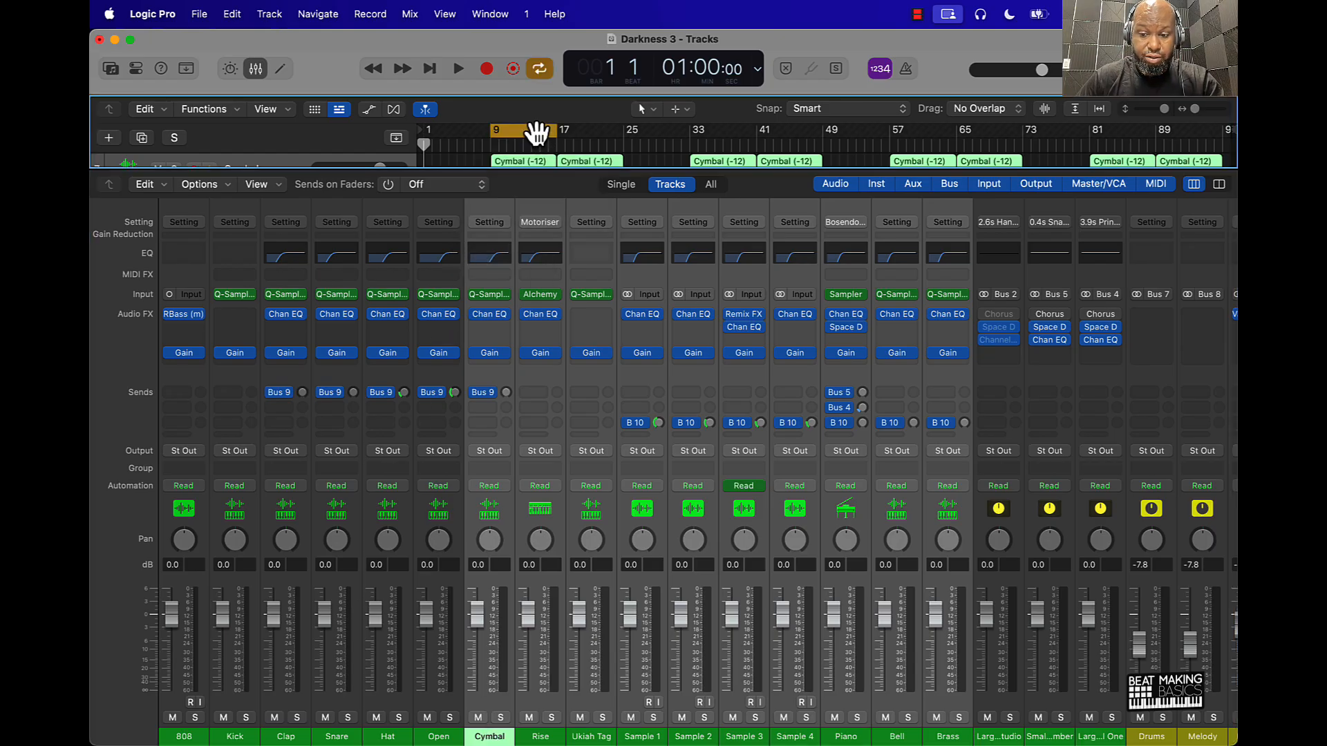
key(XF86AudioRaiseVolume)
key(space)
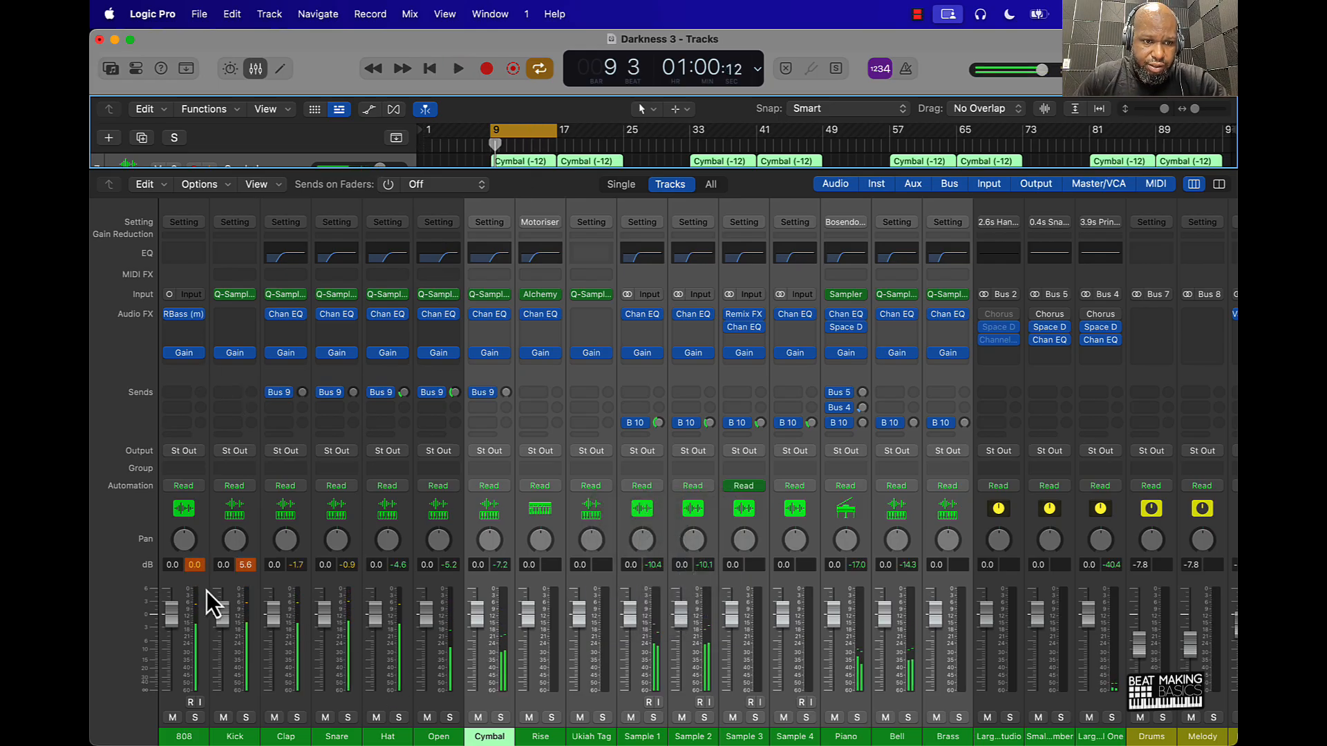
Set the 808 channel's Gain plug-in to -5.1 dB and play the section to check for clipping
click(175, 374)
click(184, 354)
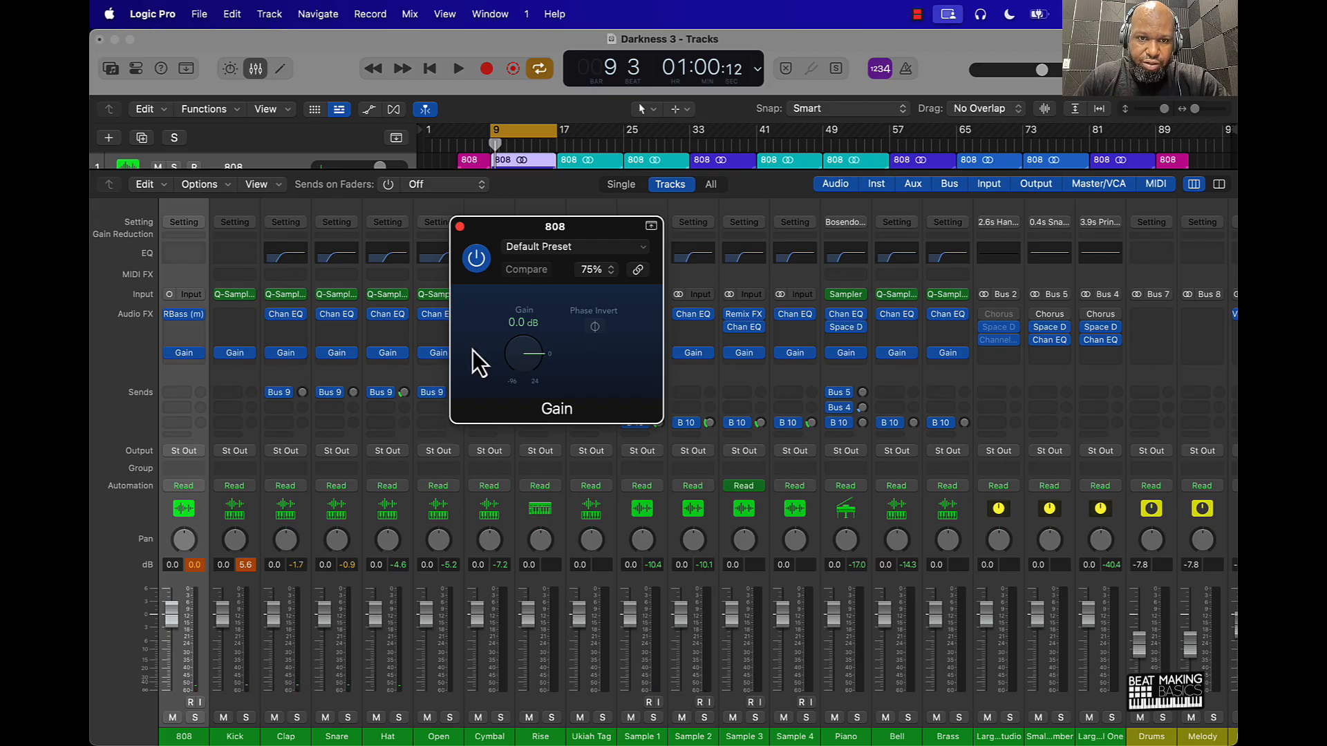
drag(536, 365, 536, 370)
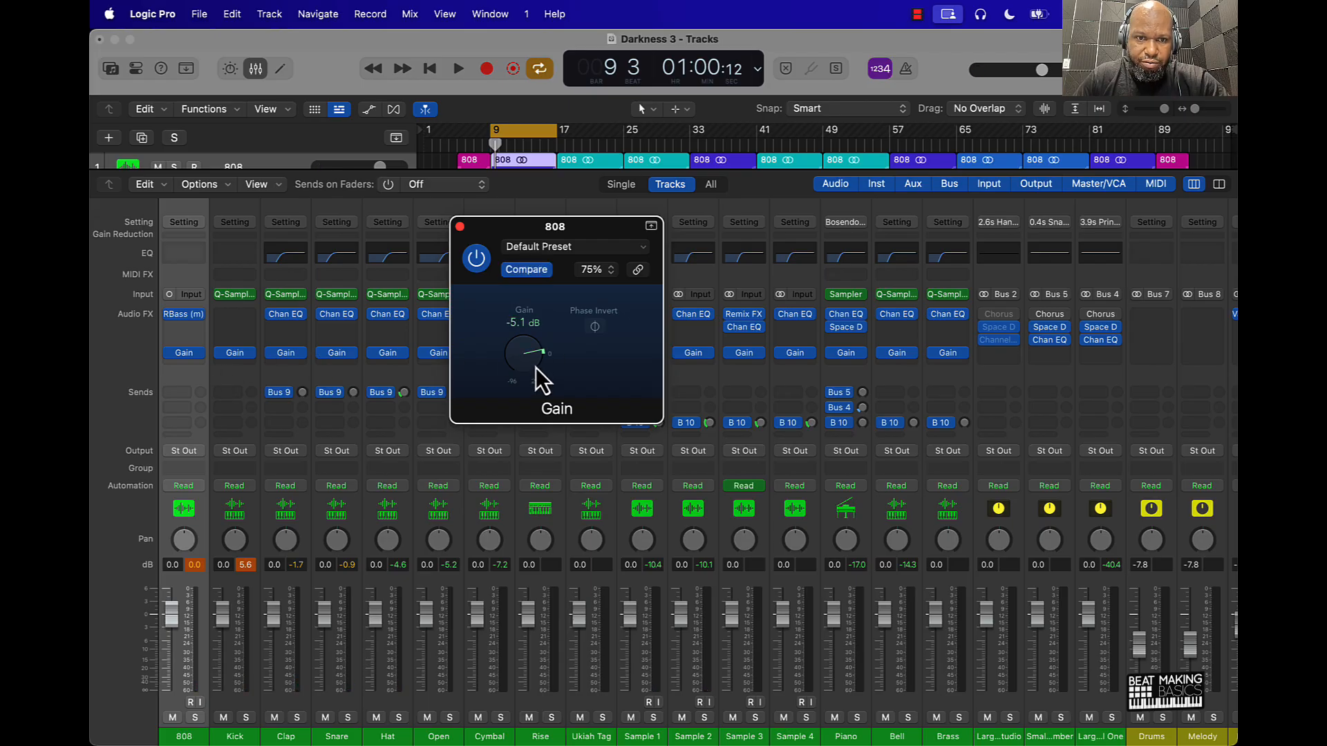
key(space)
key(space)
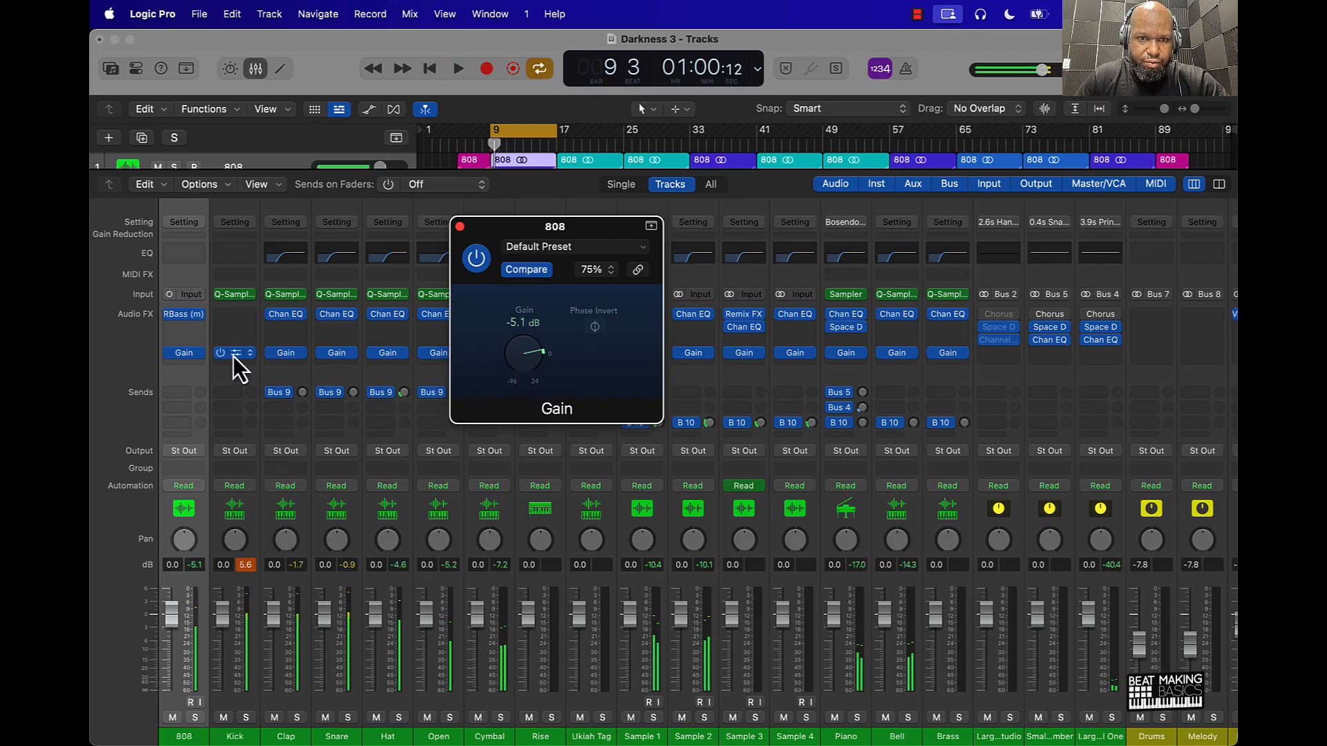
Lower the Kick channel's Gain plug-in to -8.7 dB during playback, then close the open plug-in windows
click(233, 354)
key(space)
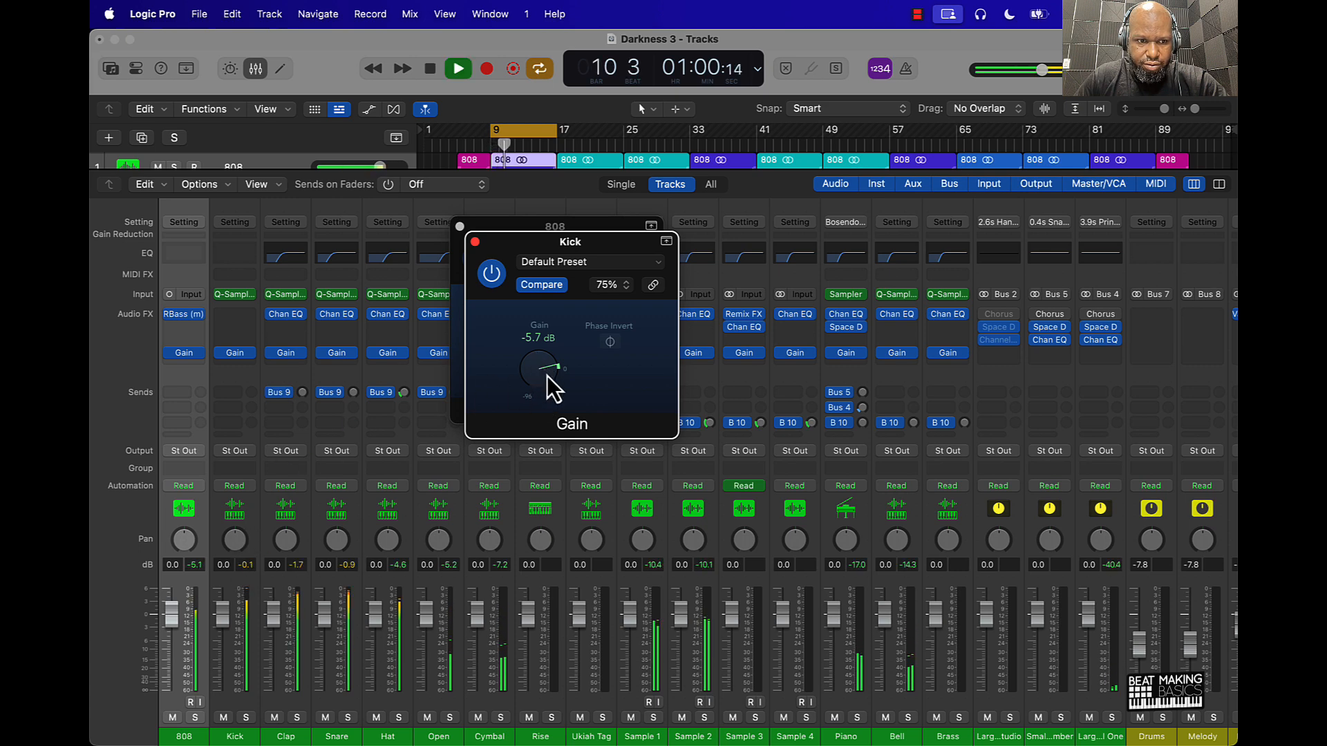
drag(544, 374, 546, 372)
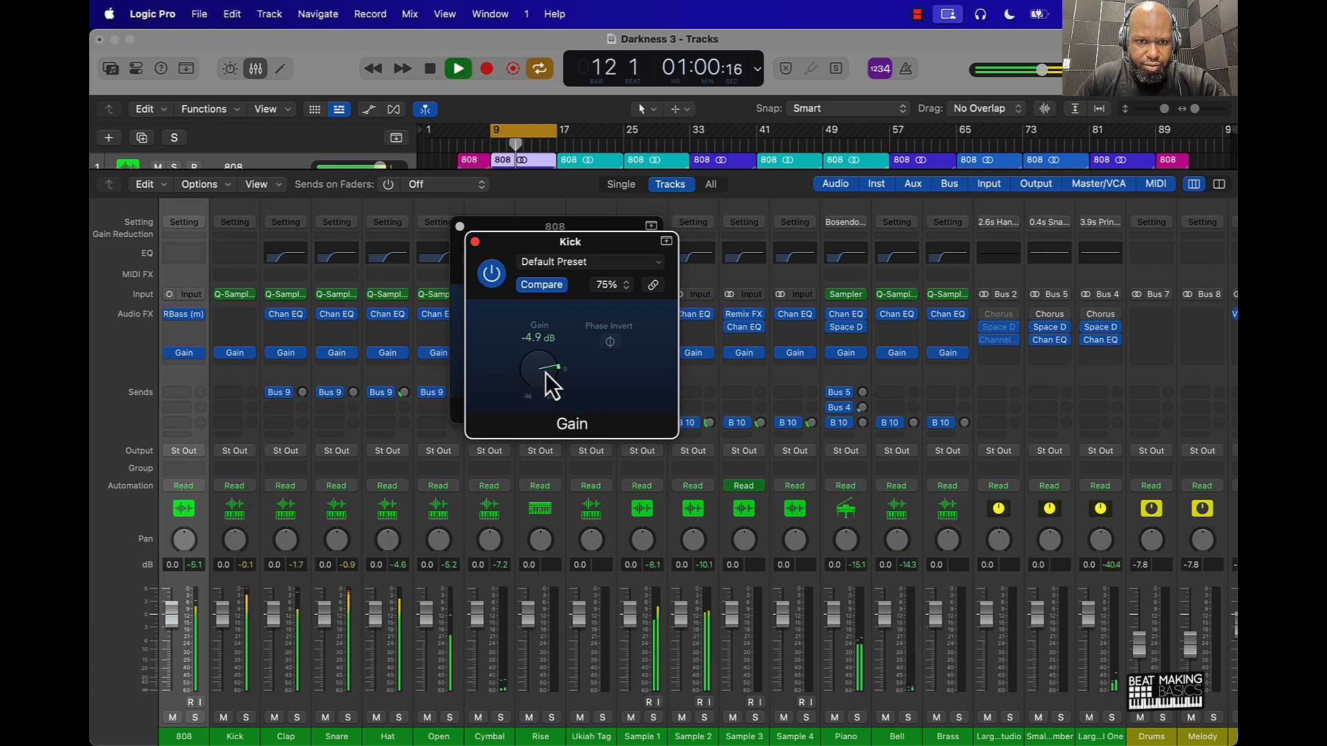
click(475, 242)
click(459, 227)
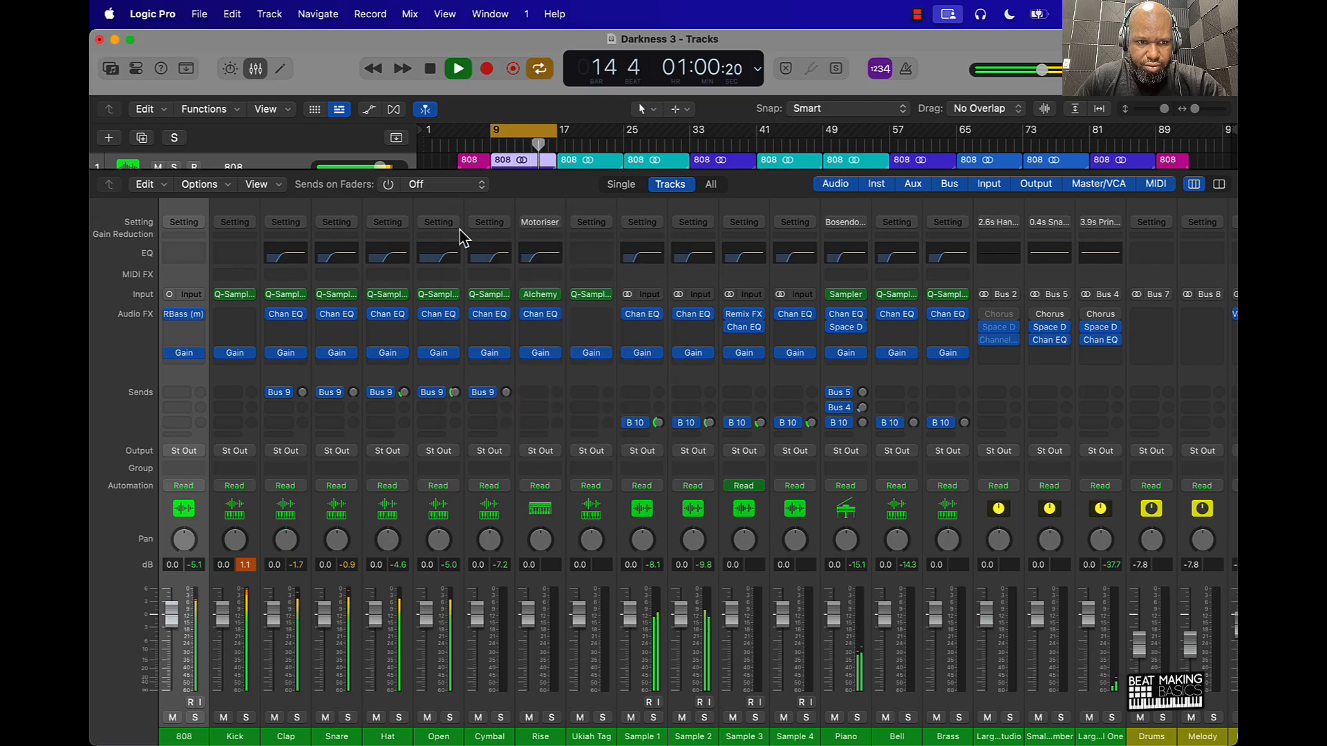
click(239, 352)
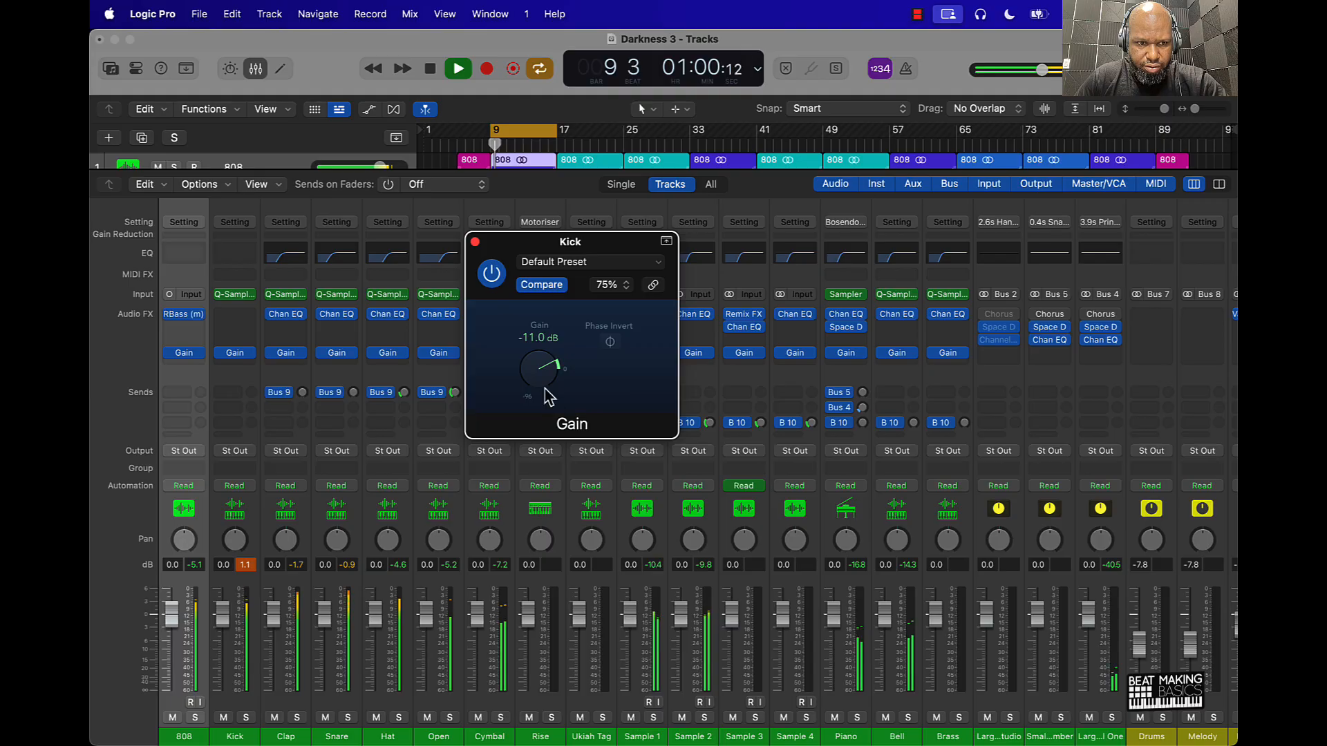
drag(545, 388, 546, 384)
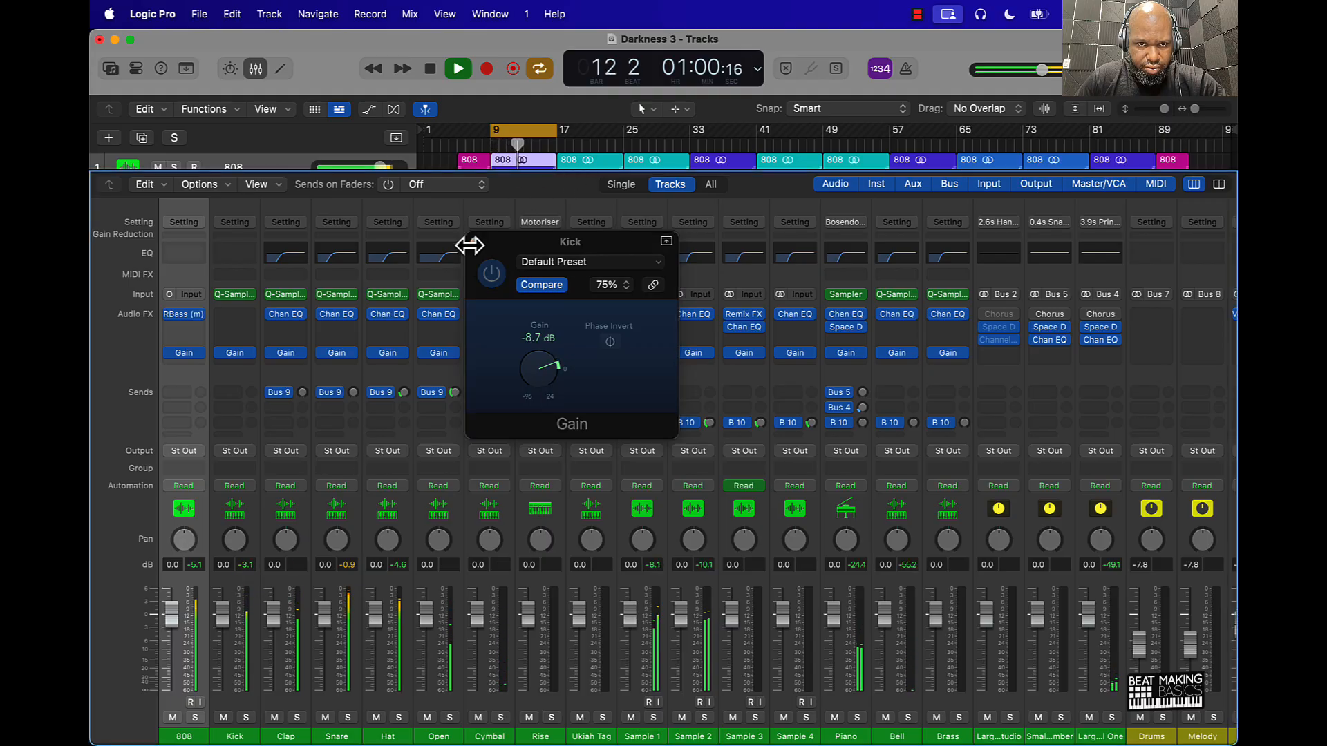
click(475, 241)
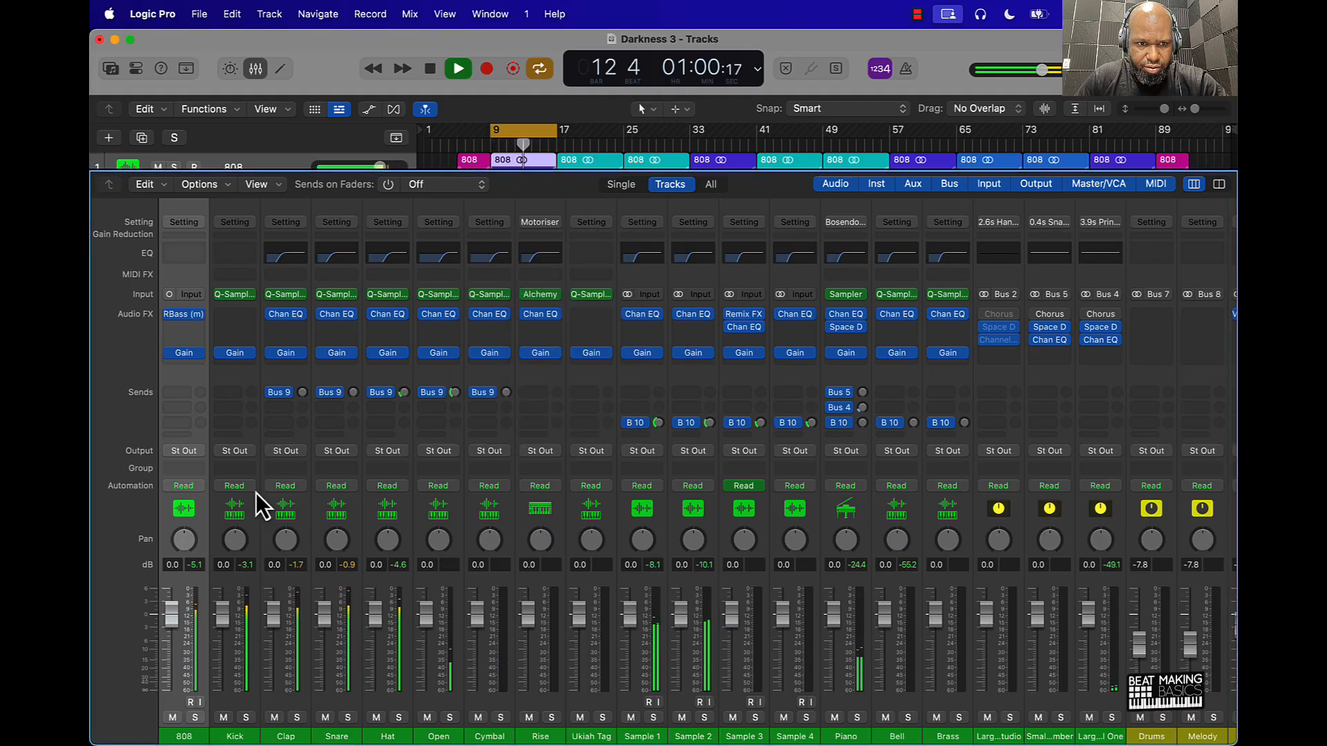
Set the Gain plug-in to -3.0 dB on the Clap channel and -3.9 dB on the Snare channel
click(287, 352)
drag(524, 356, 521, 363)
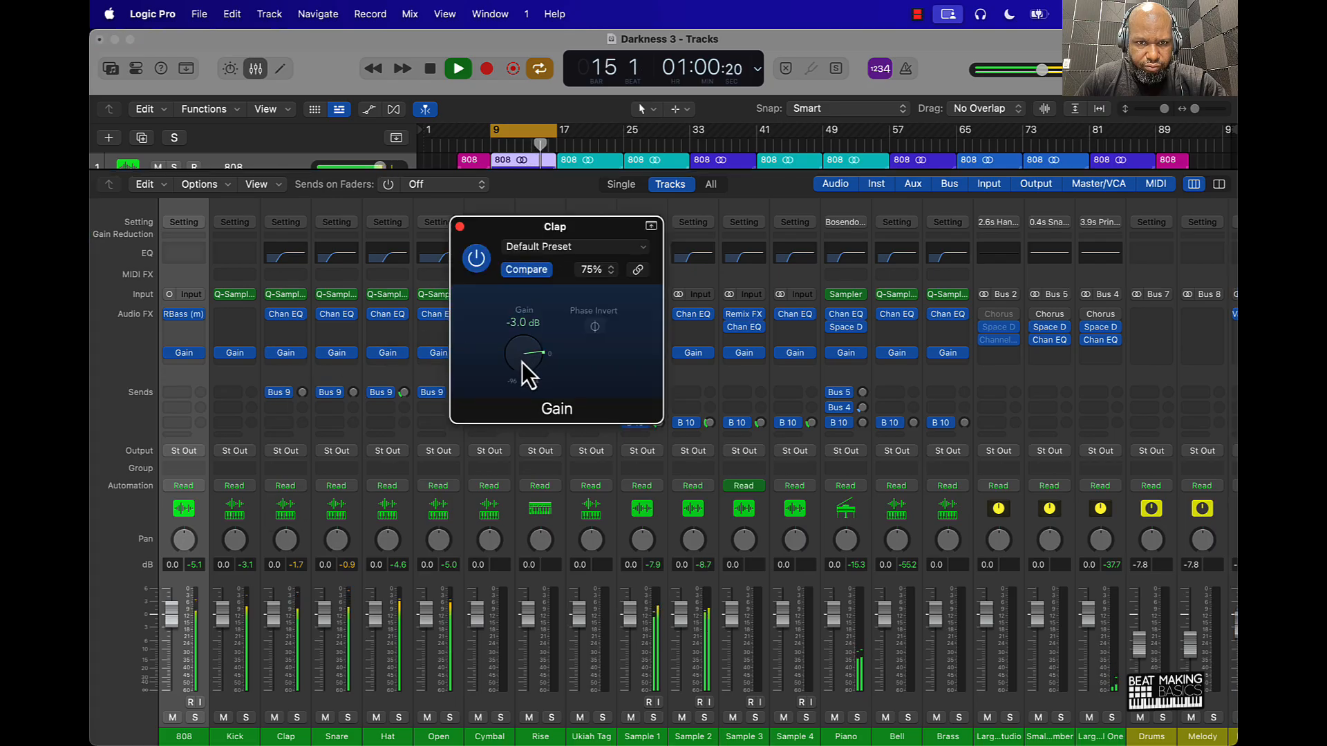
click(460, 227)
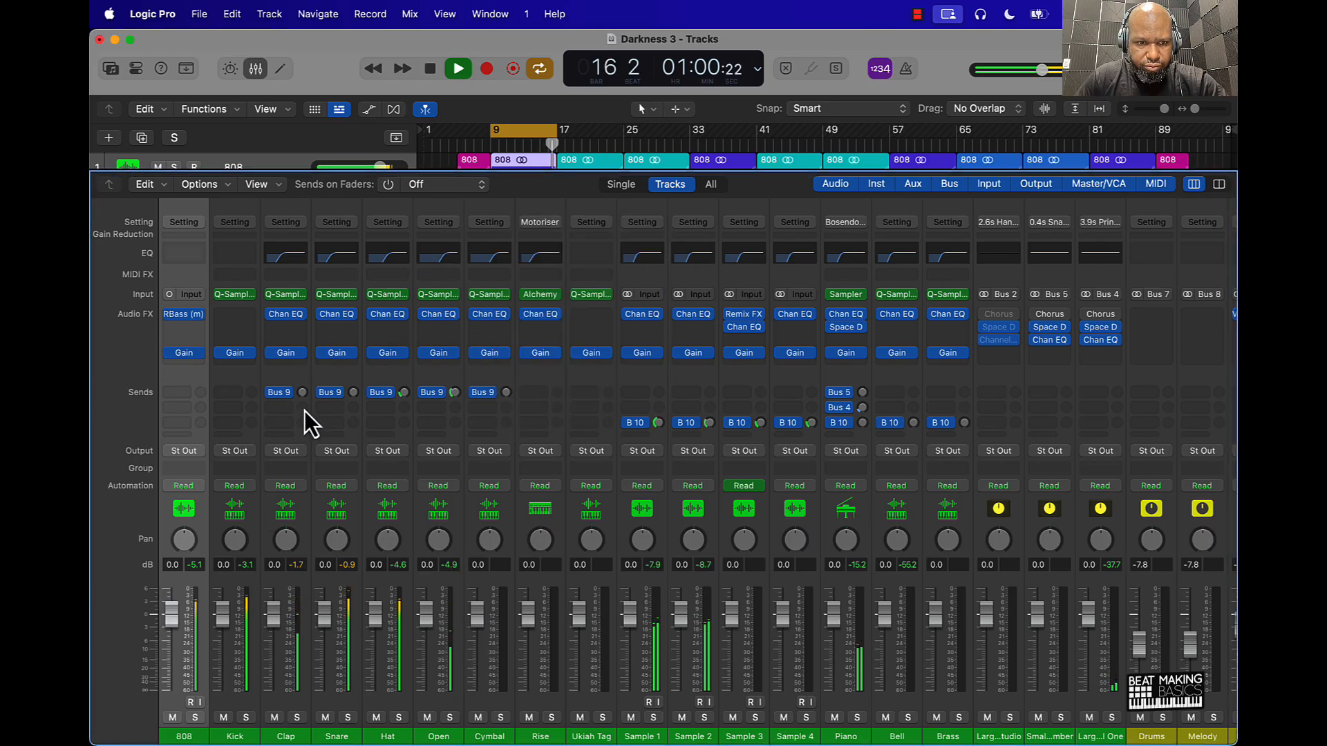
click(336, 353)
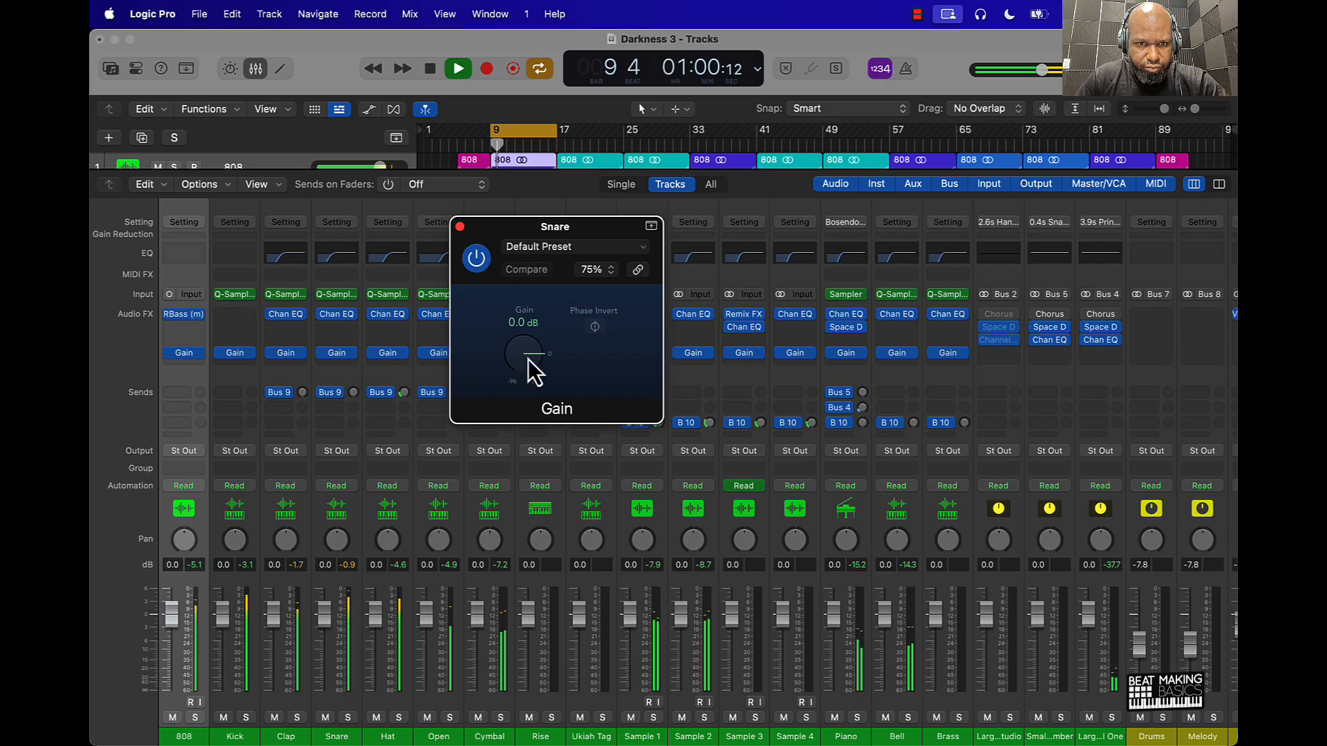
drag(528, 360, 523, 367)
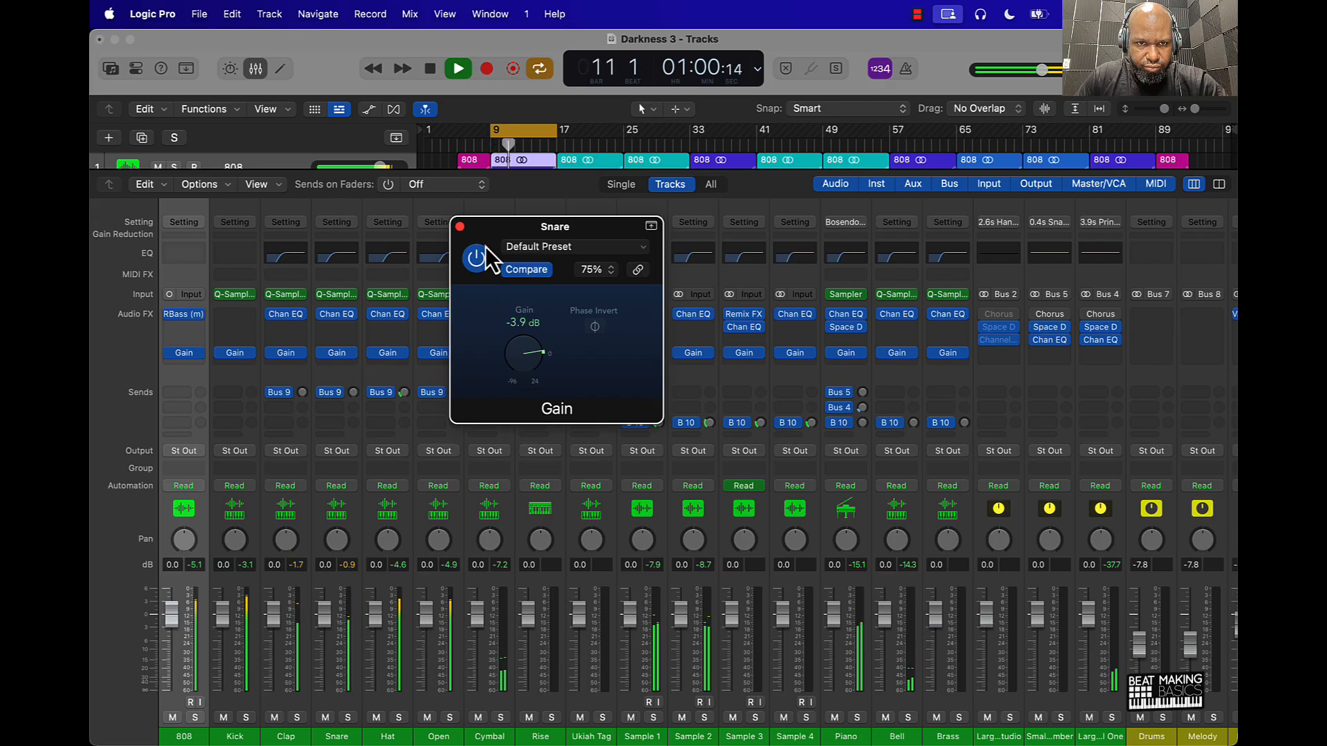
click(460, 226)
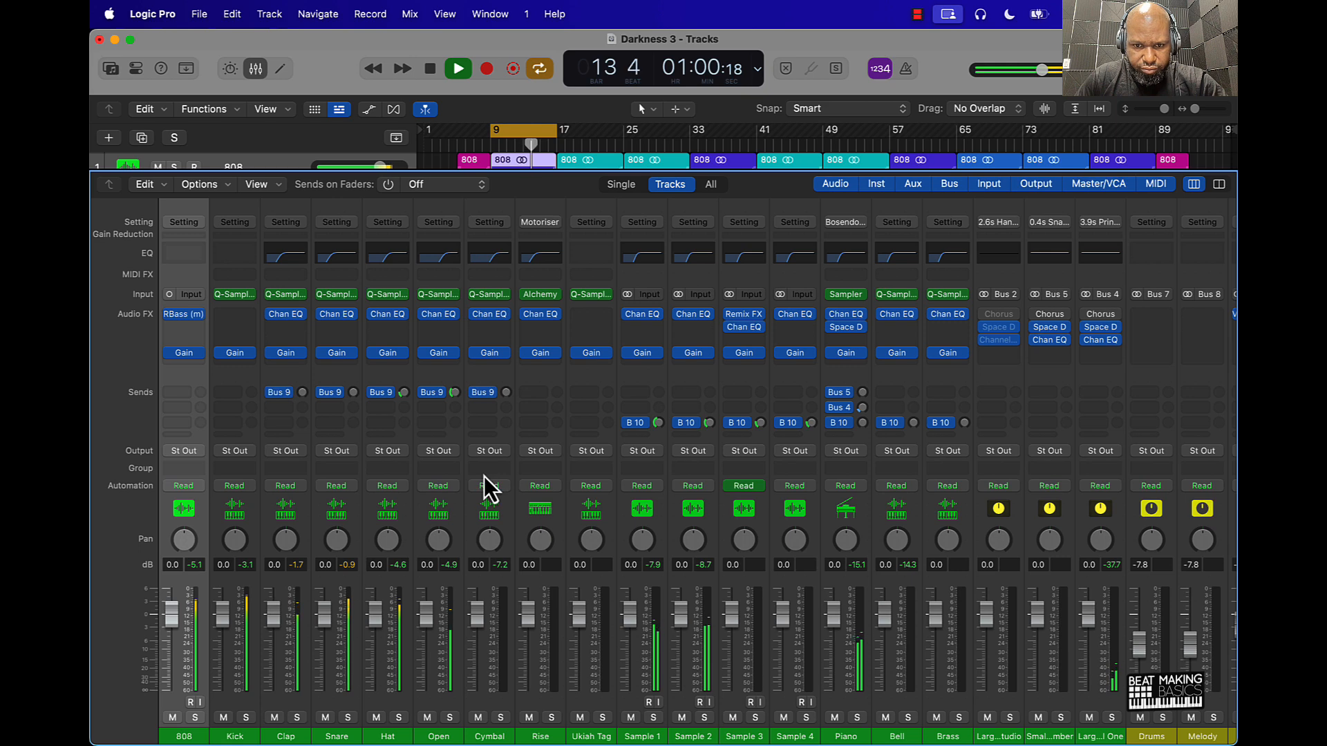
Stop playback and insert a stereo Gain plug-in on the Stereo Out channel, set to -4.5 dB
scroll(677, 541, right, 5)
key(space)
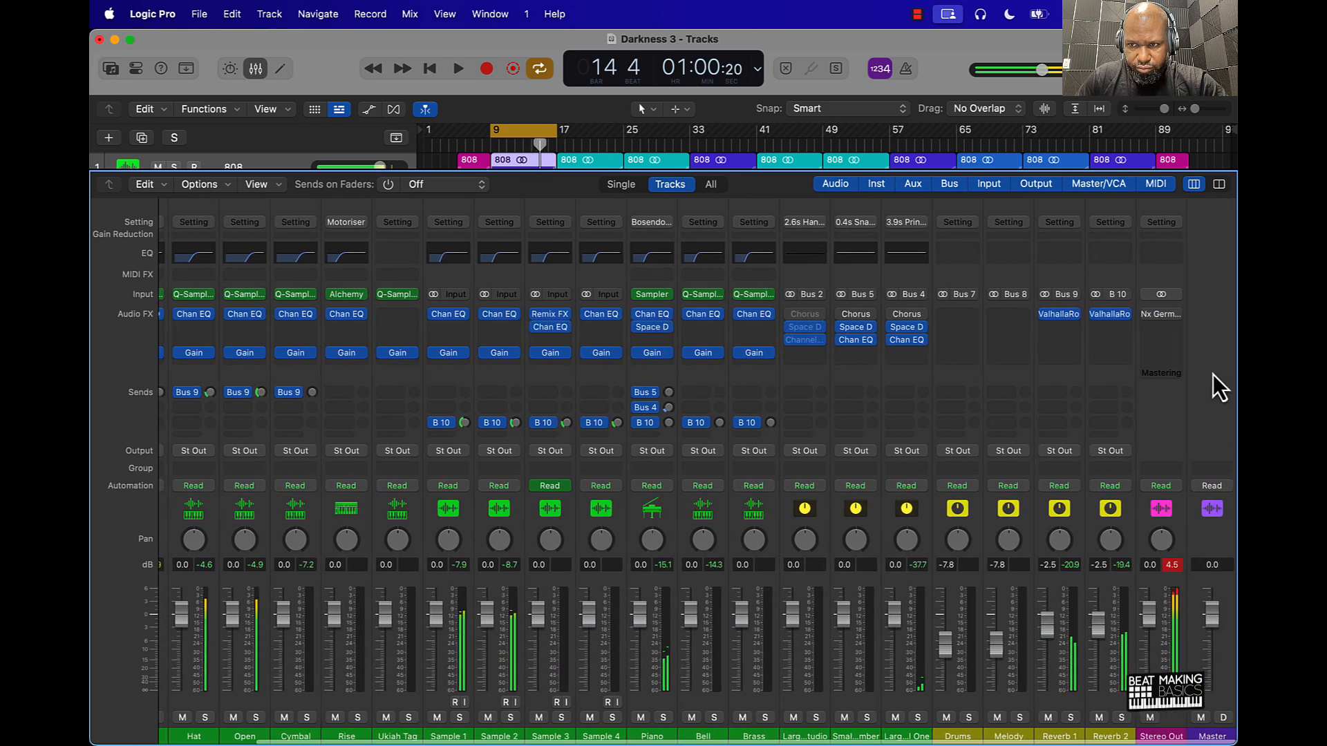
click(1167, 341)
mouse_move(1105, 384)
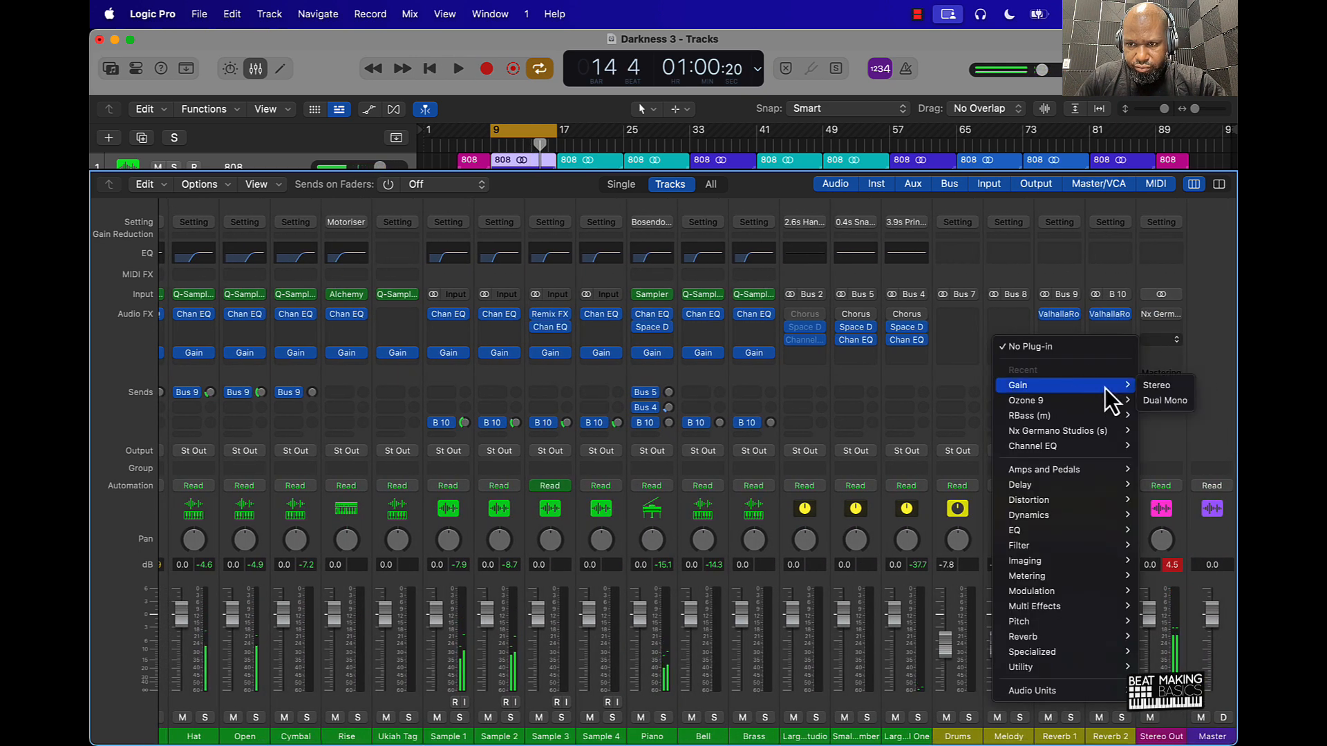
click(1156, 386)
scroll(508, 356, down, 1)
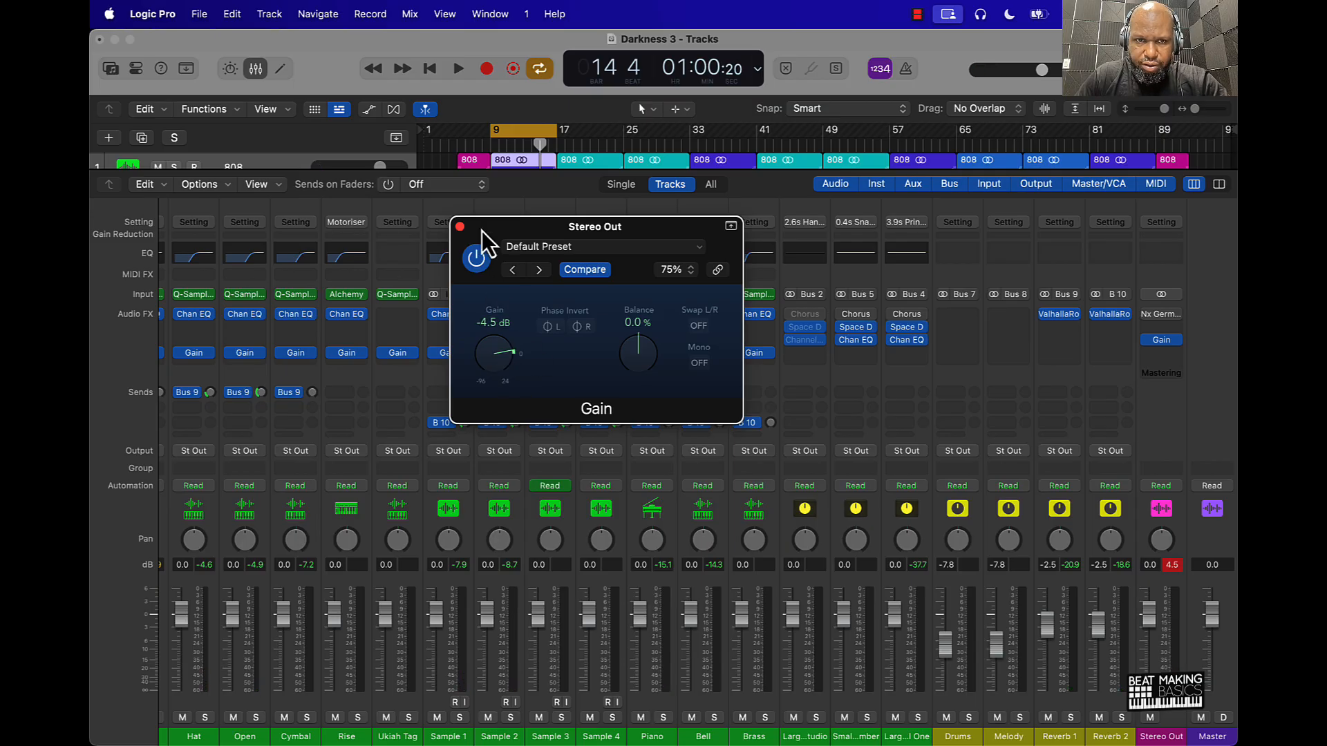
click(459, 227)
Clear the peak readings and briefly play the cycled section to check the Stereo Out level
click(1175, 566)
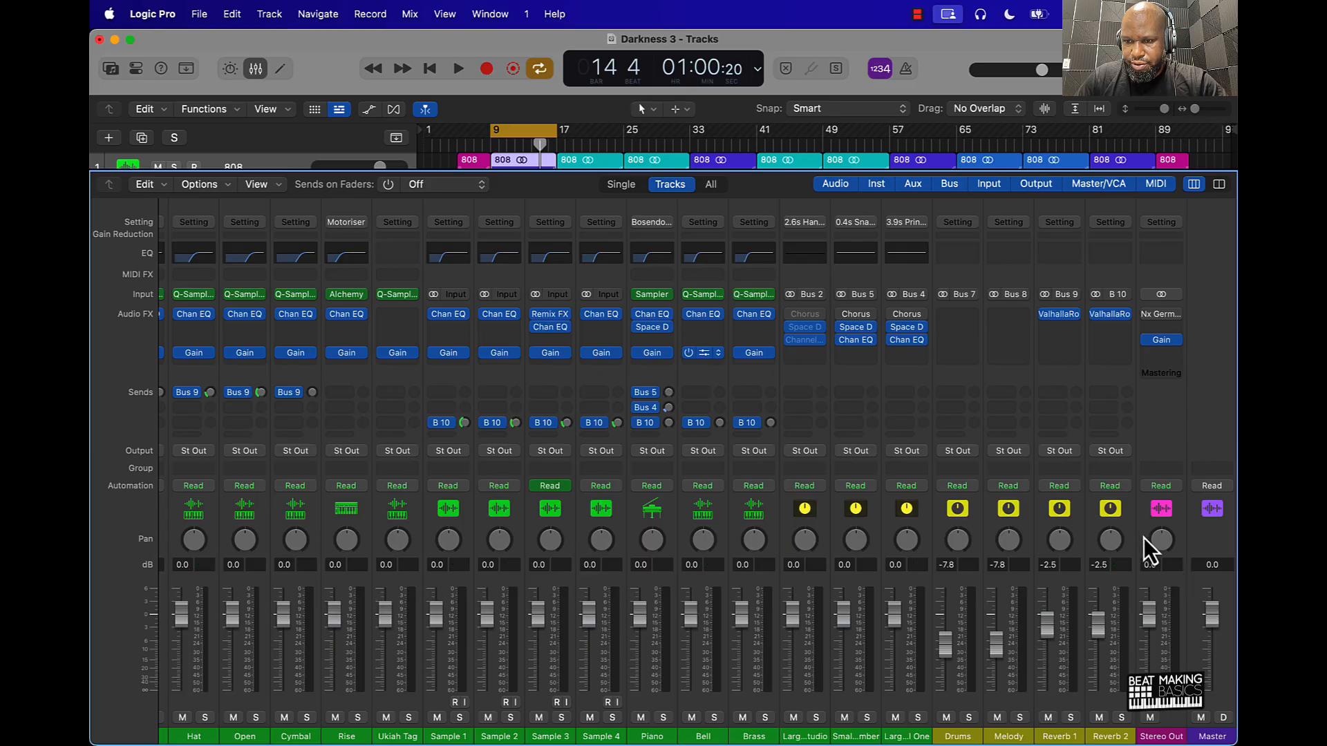
key(space)
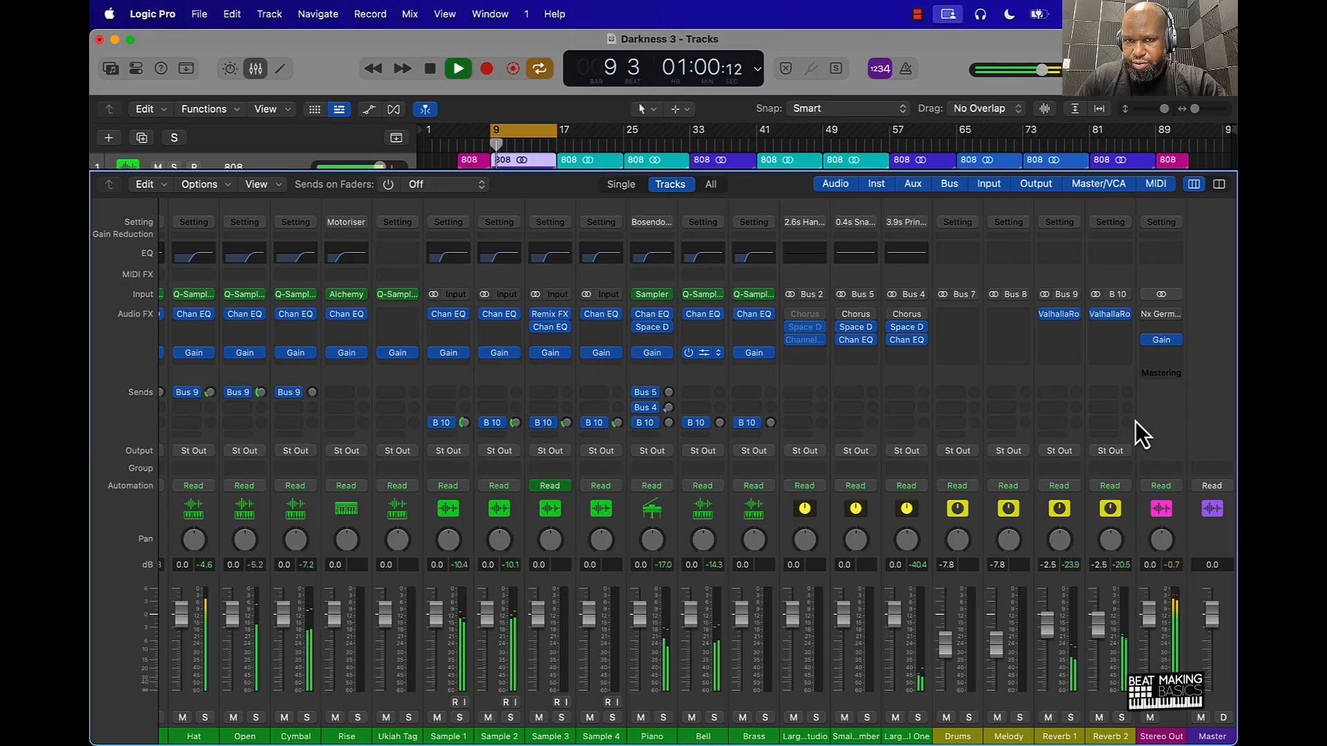
key(space)
Turn off the cycle, hide the Mixer, and return the playhead to the start of the project
click(512, 134)
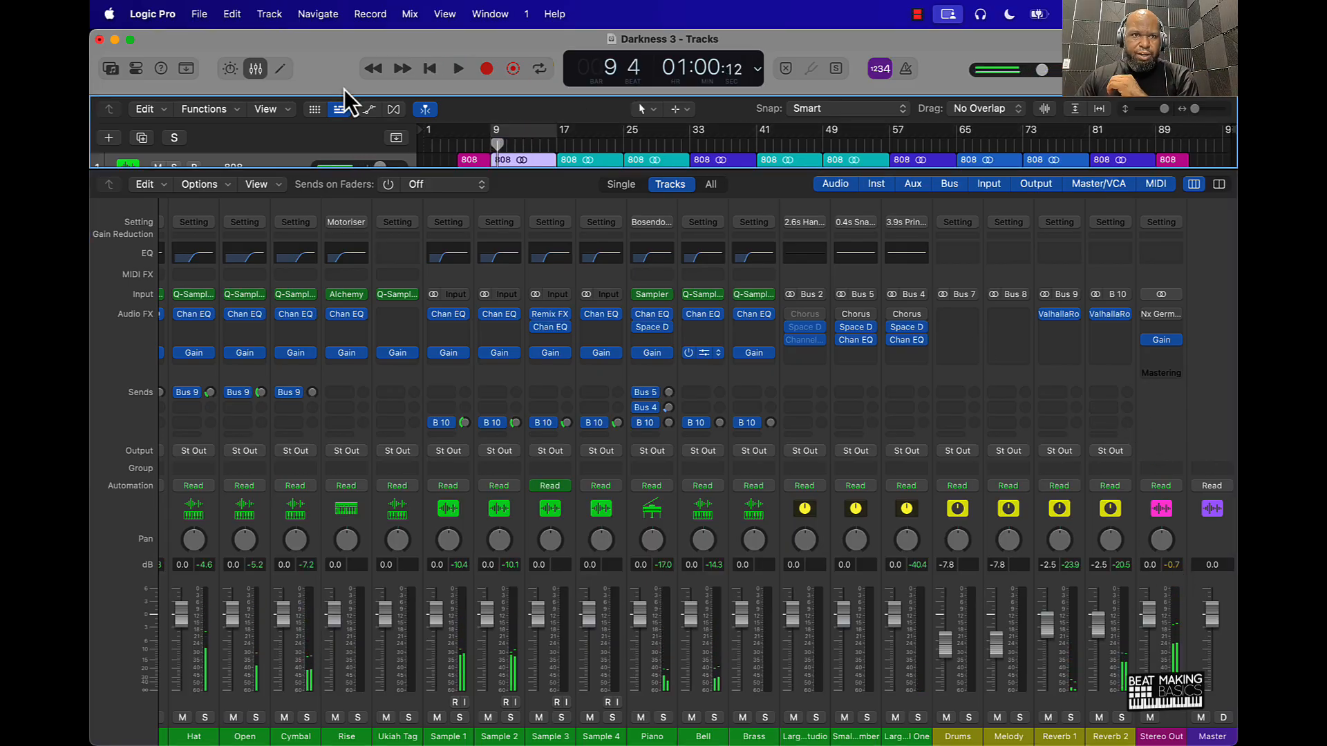
click(255, 68)
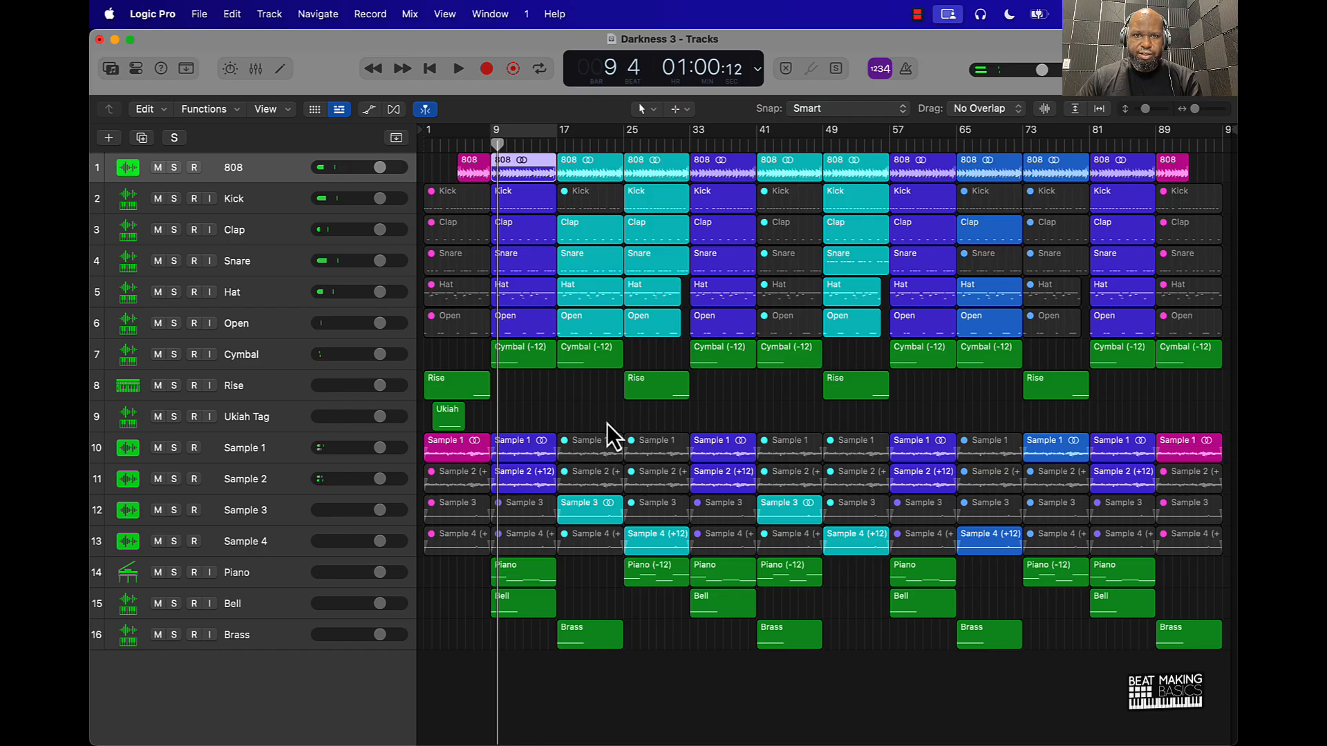
key(Return)
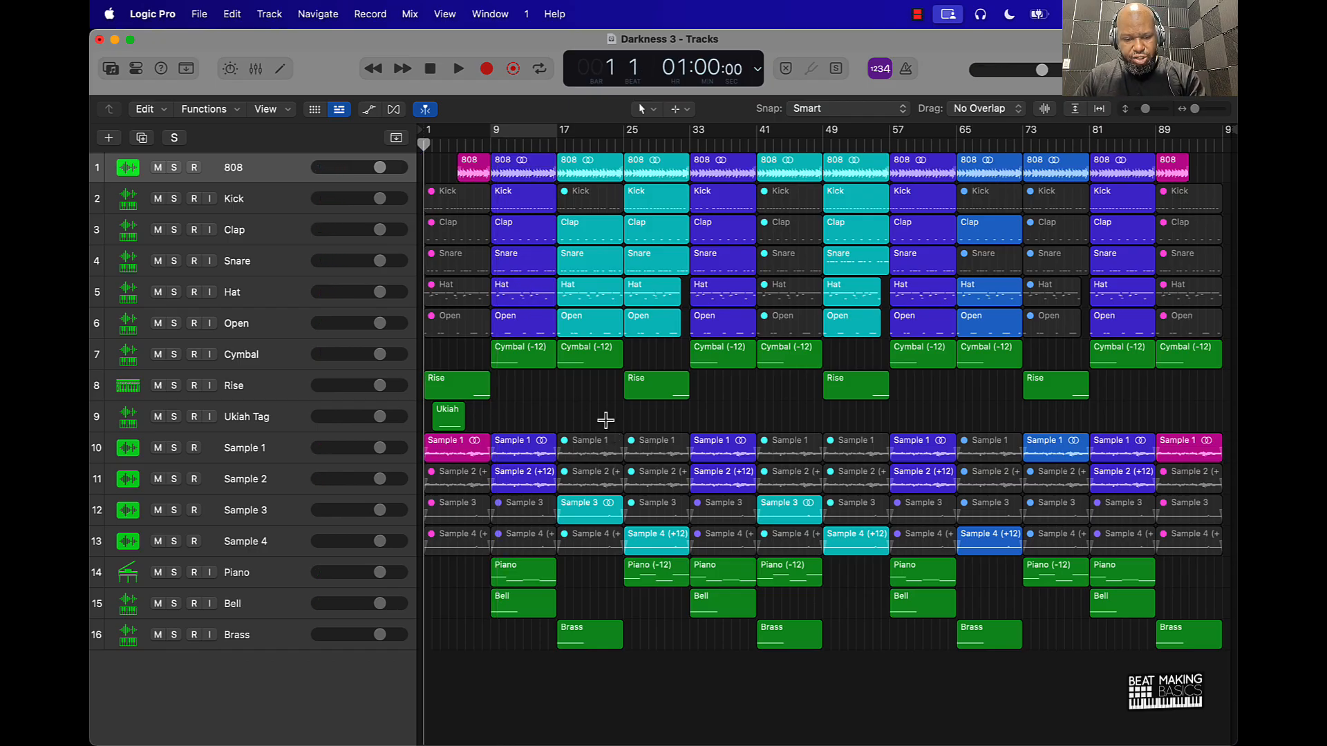
Start exporting all tracks as audio files and create a "Darkness - Stems" folder inside the Desktop's Darkness folder as the destination
key(super+shift+e)
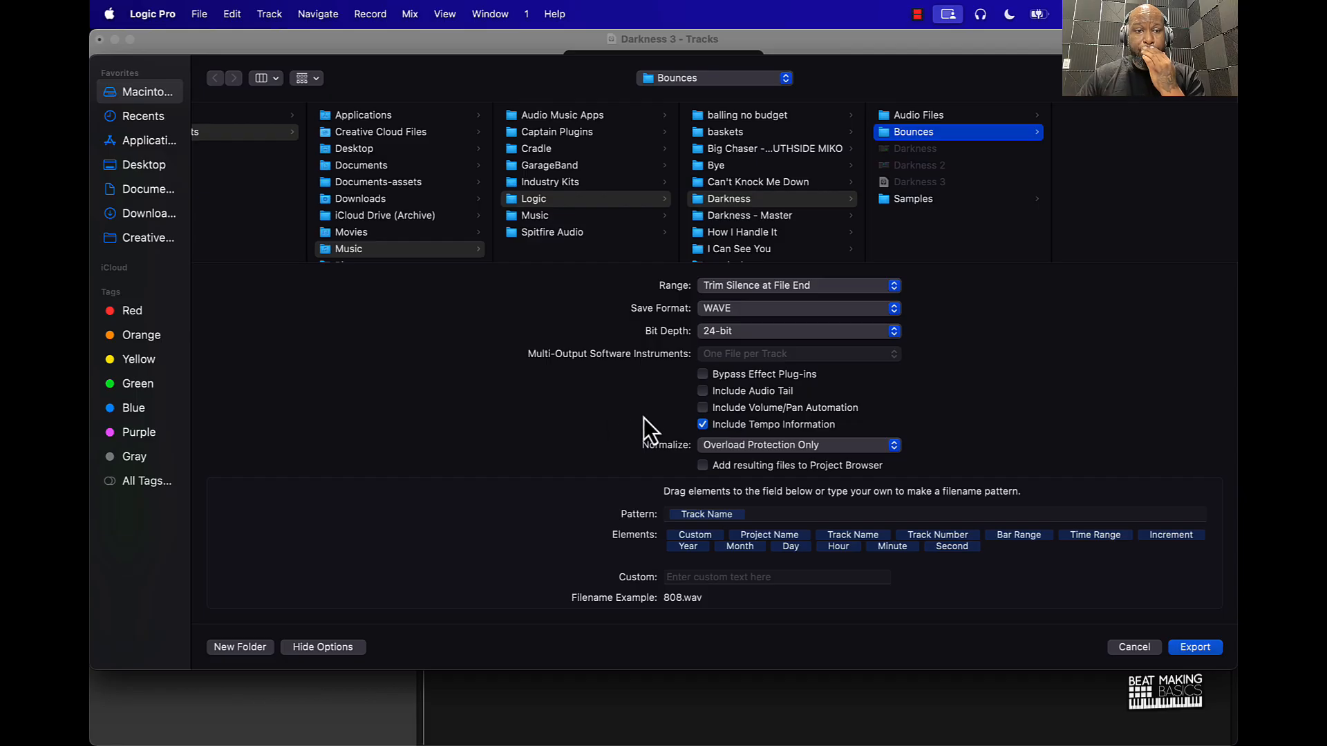
click(149, 168)
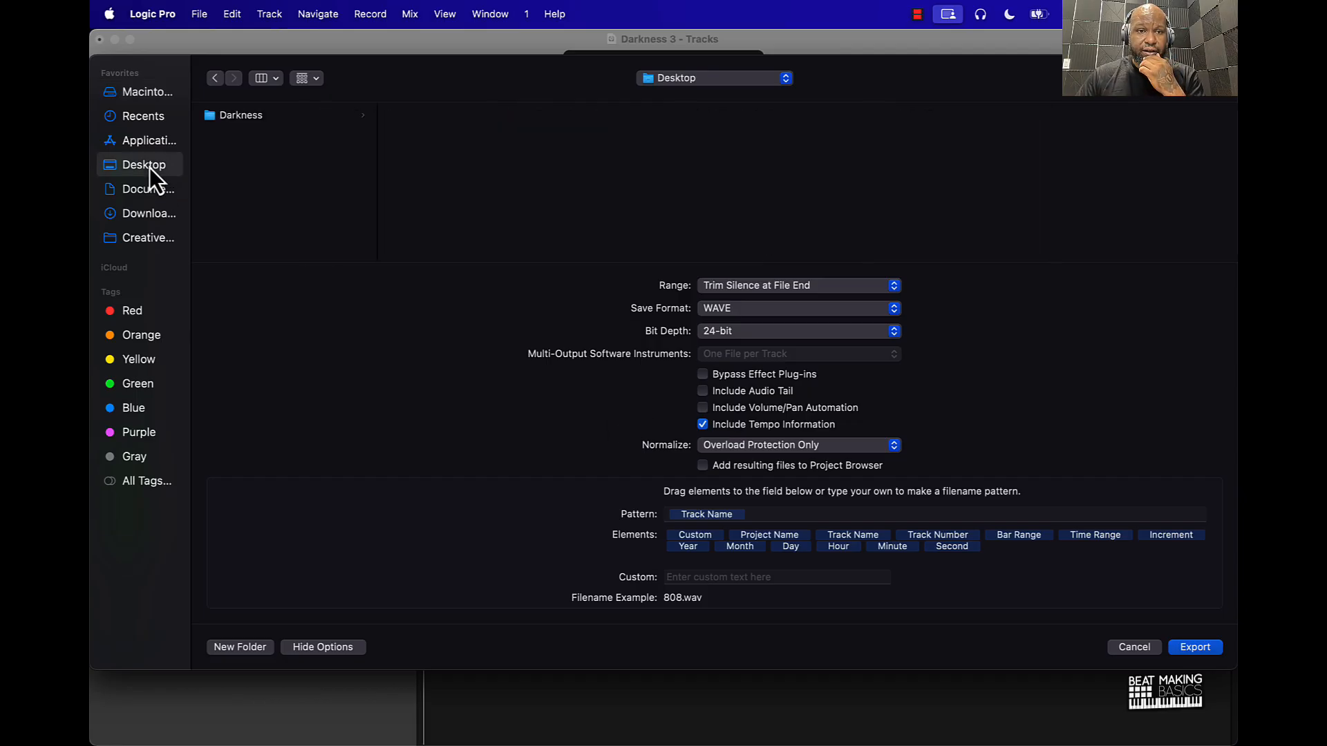
click(258, 116)
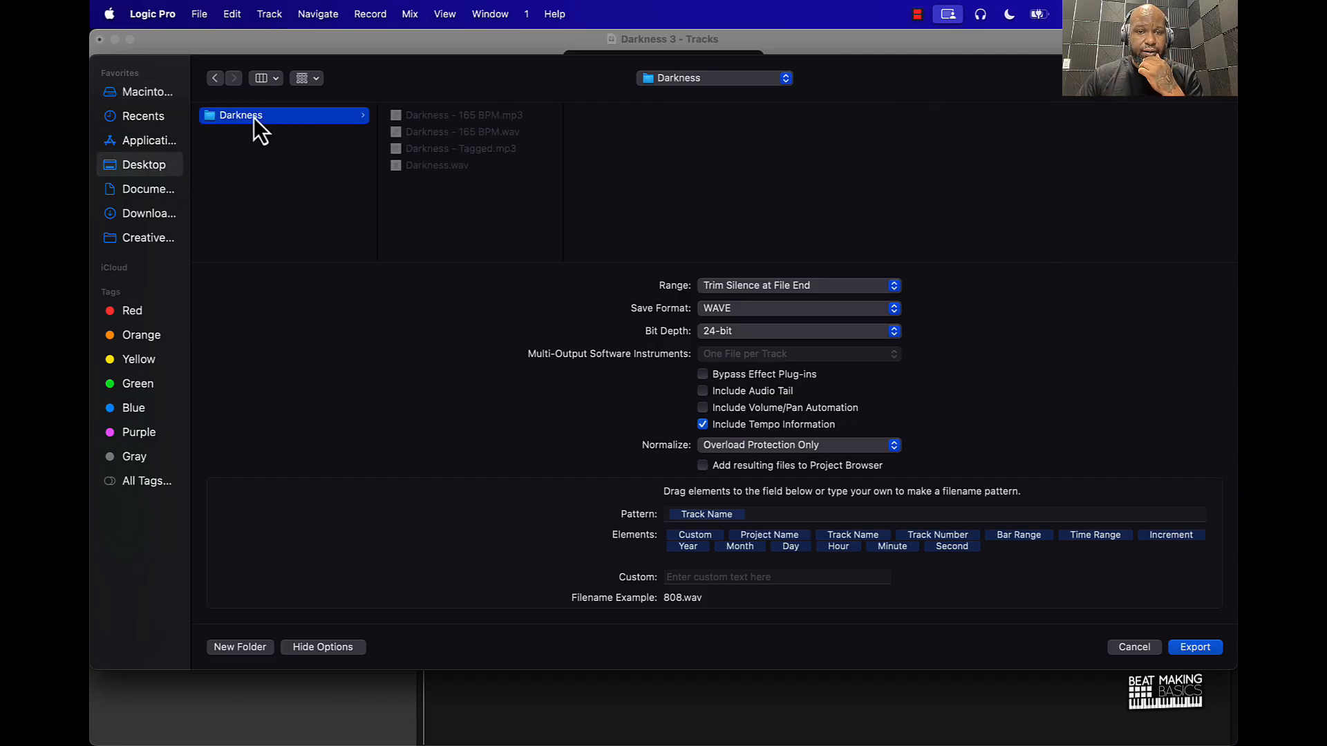
click(233, 653)
text(Darkness - Stems)
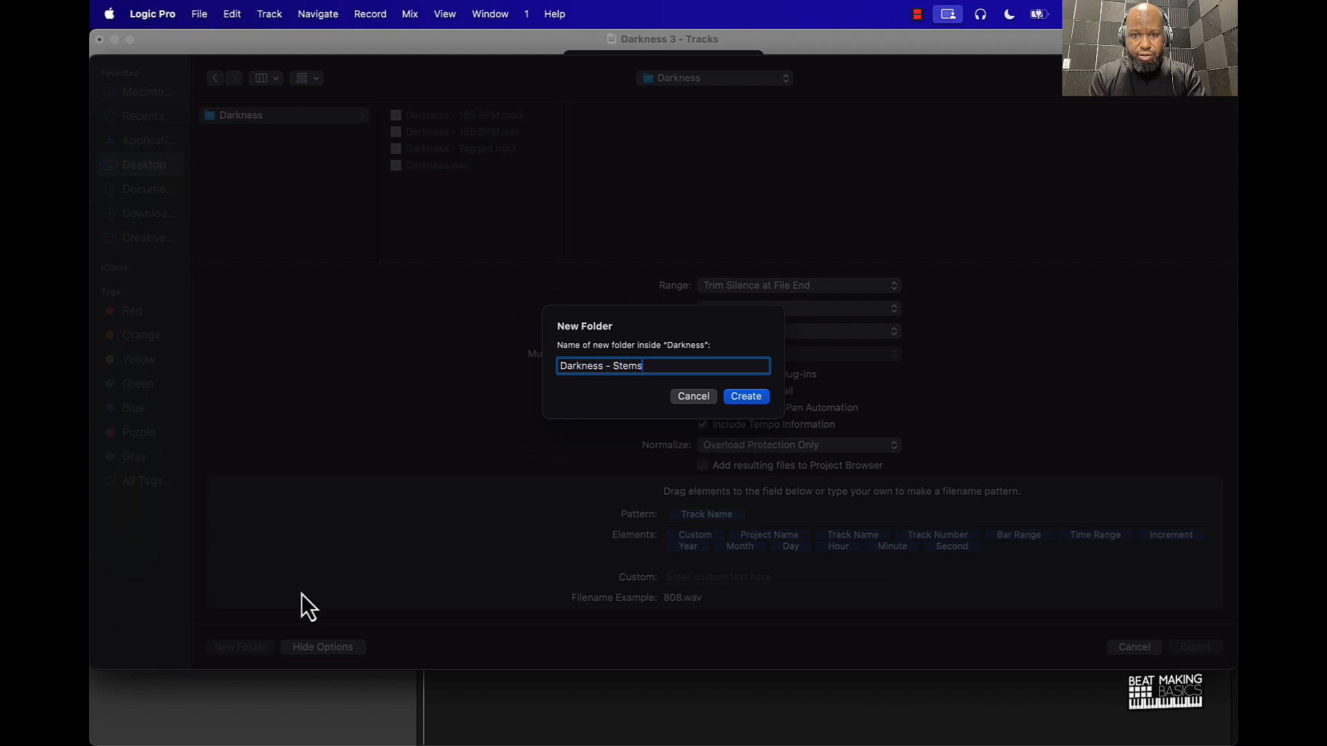
key(Return)
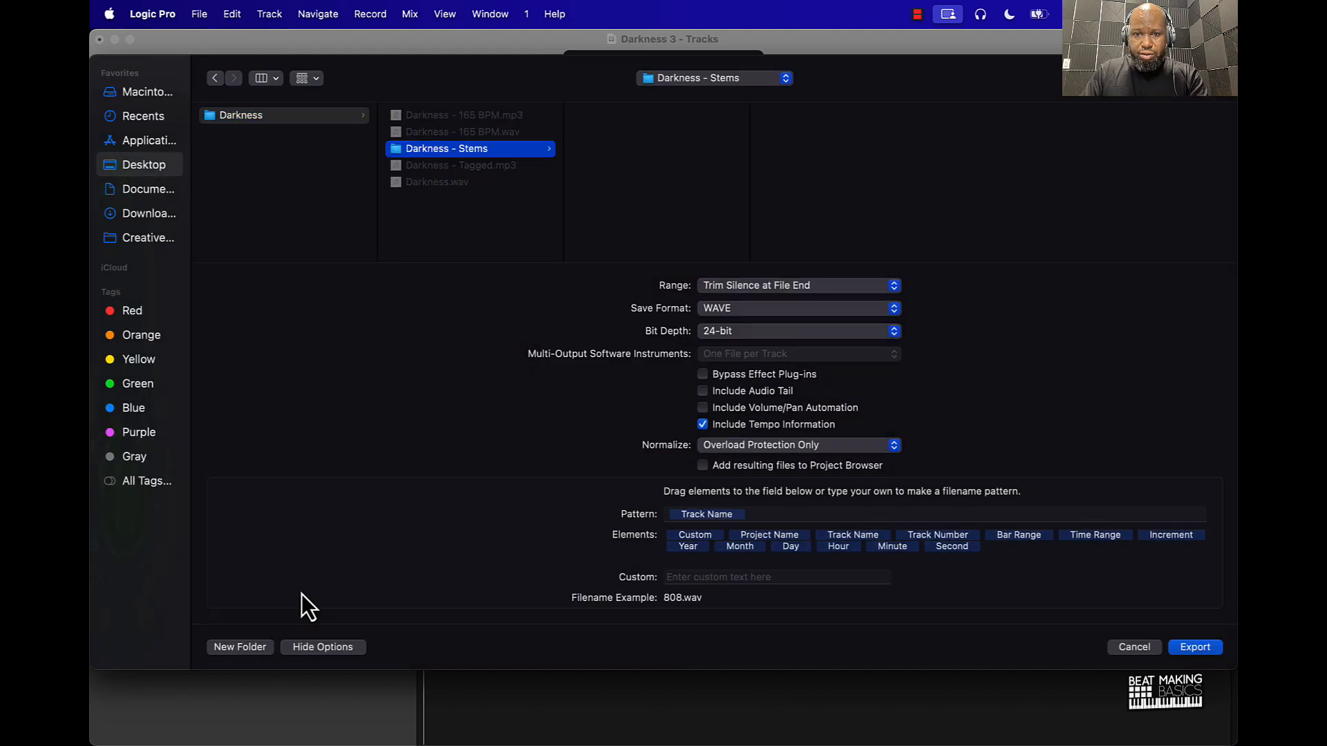
Turn normalizing off, include audio tail and volume/pan automation, and export the tracks as 24-bit WAVE files
click(754, 445)
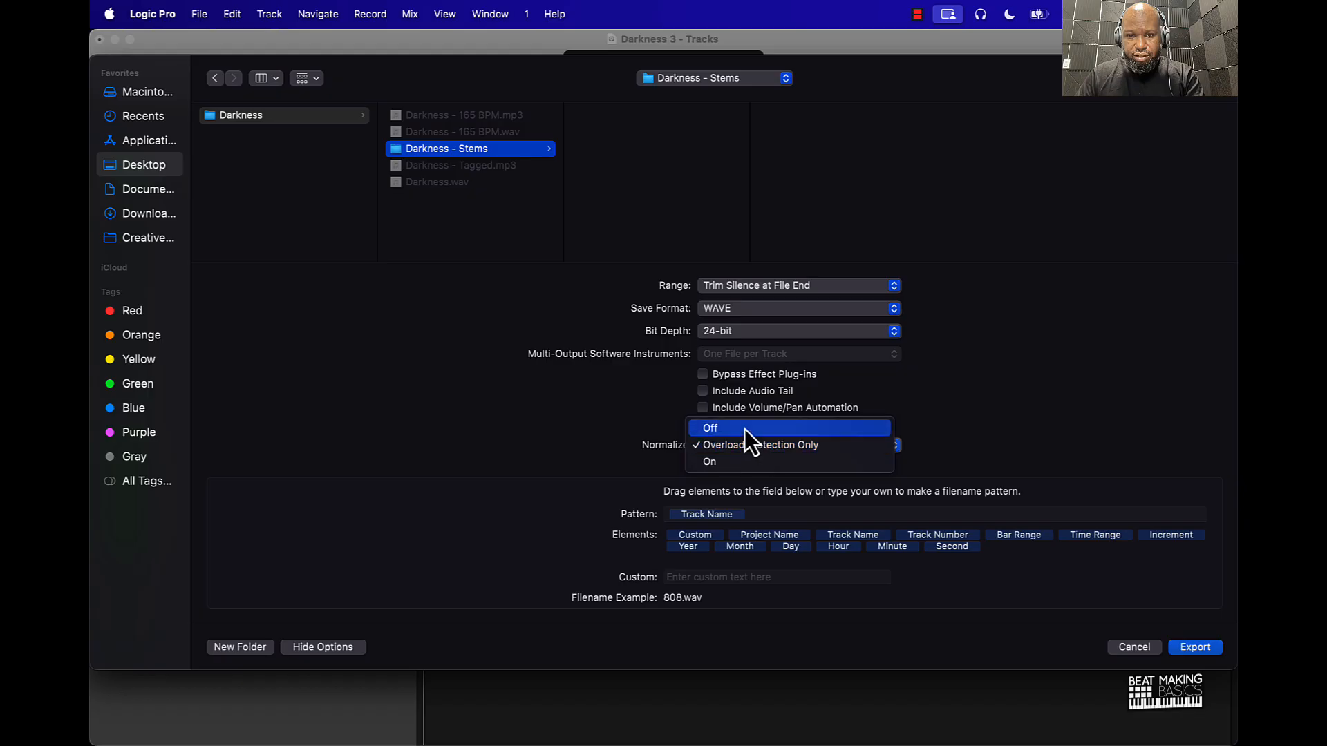
click(744, 429)
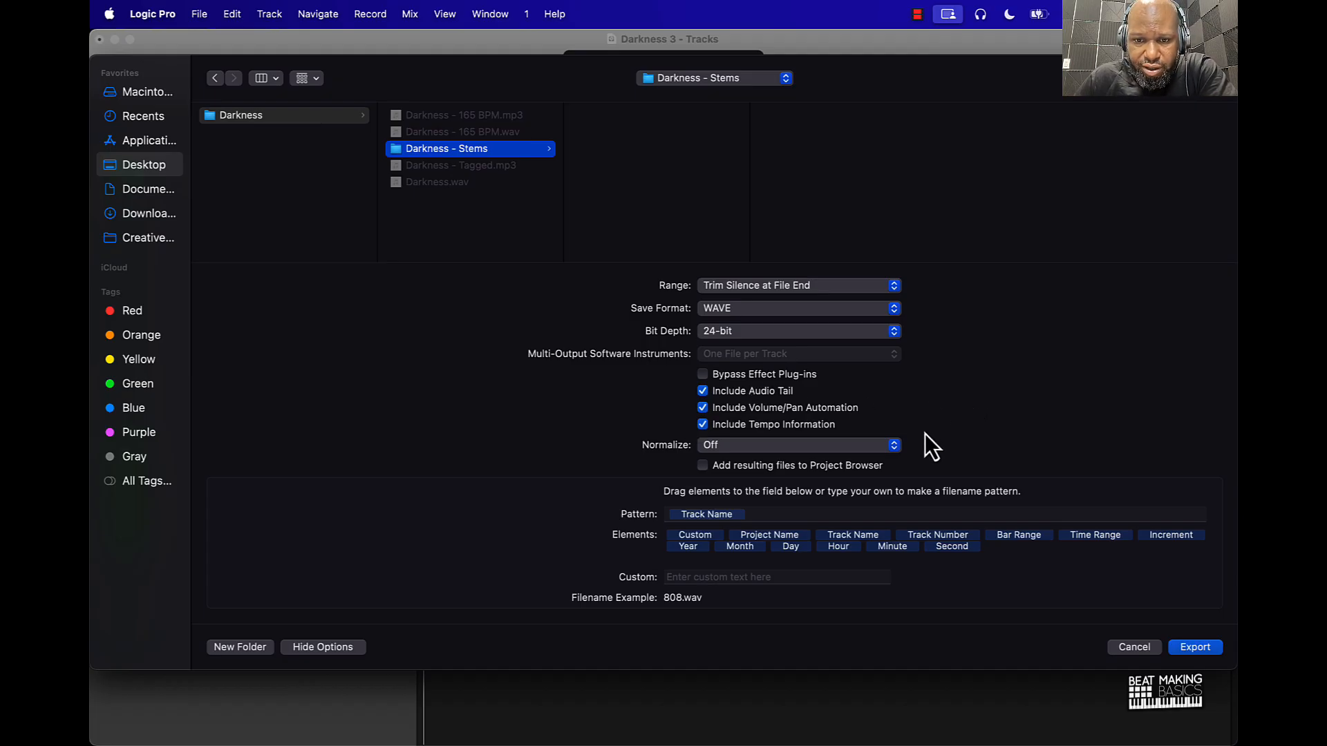
click(1203, 647)
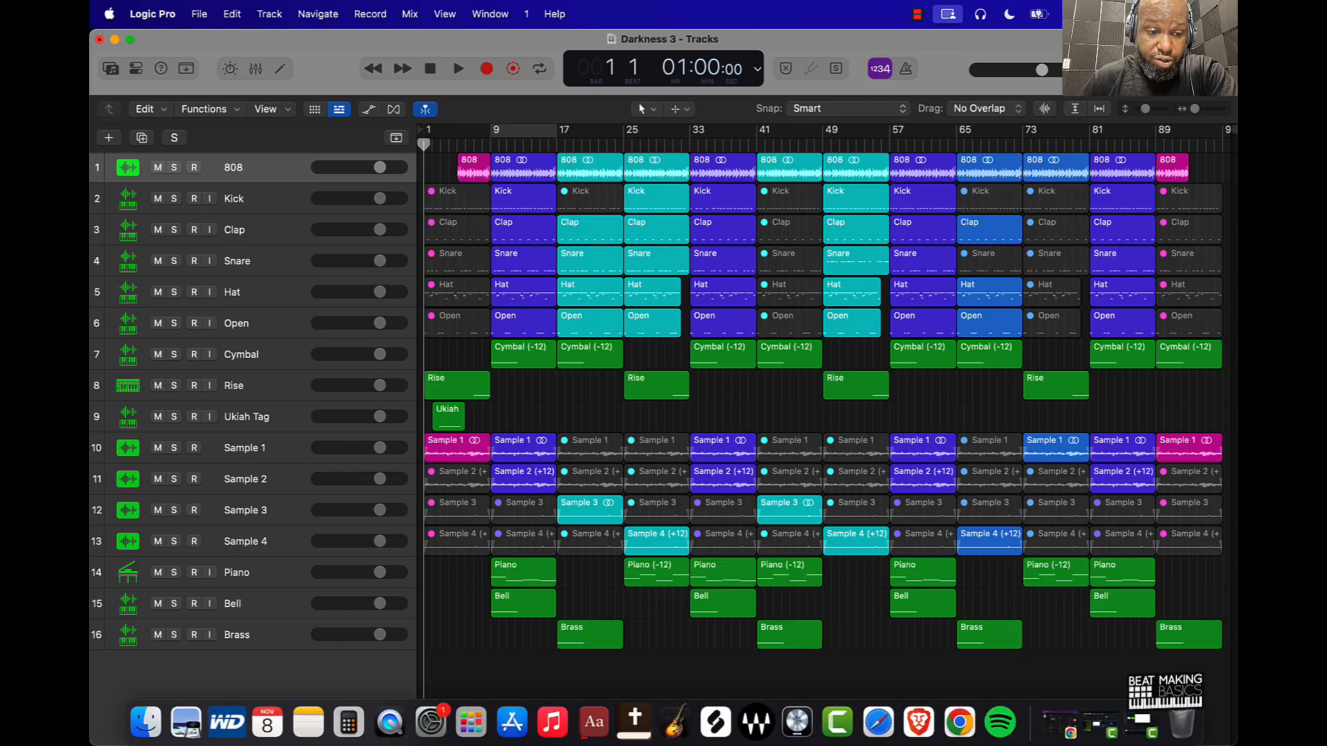
Switch to Finder and open the "Darkness - Stems" folder inside the Desktop's Darkness folder
click(137, 726)
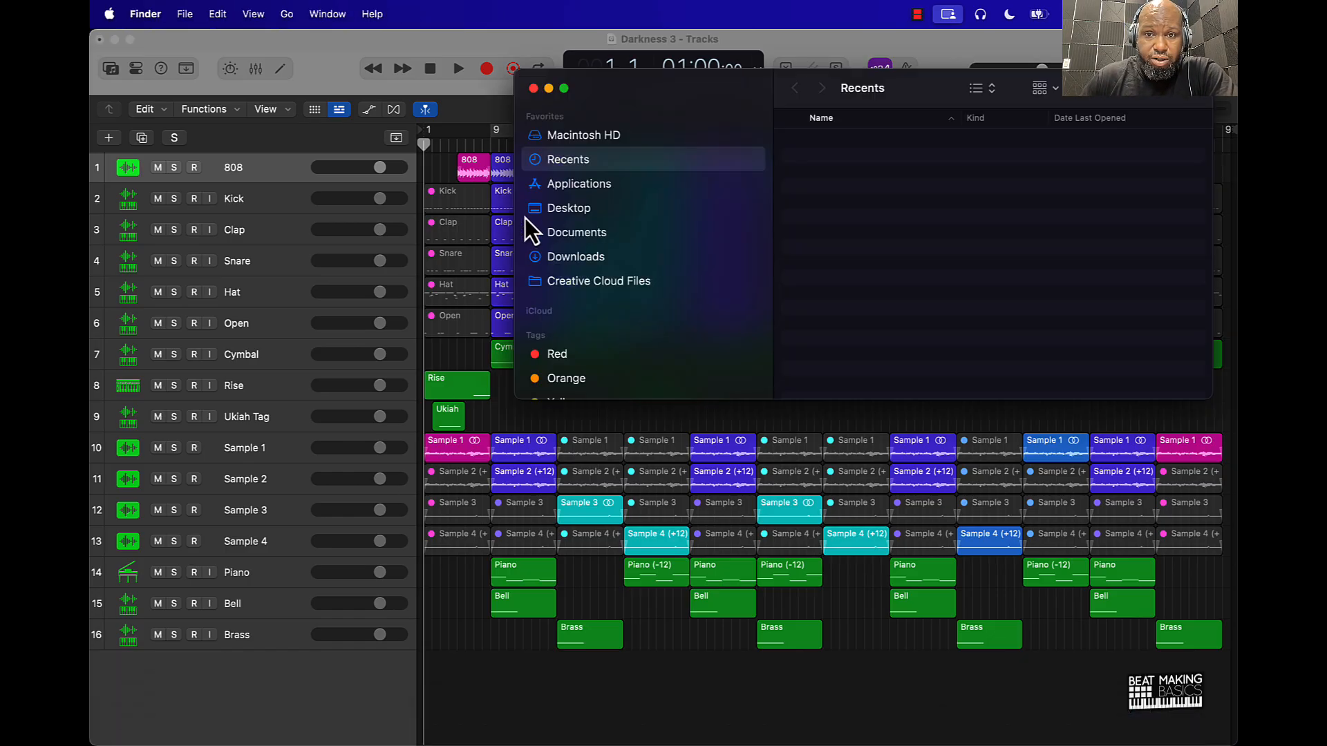
click(565, 206)
click(848, 143)
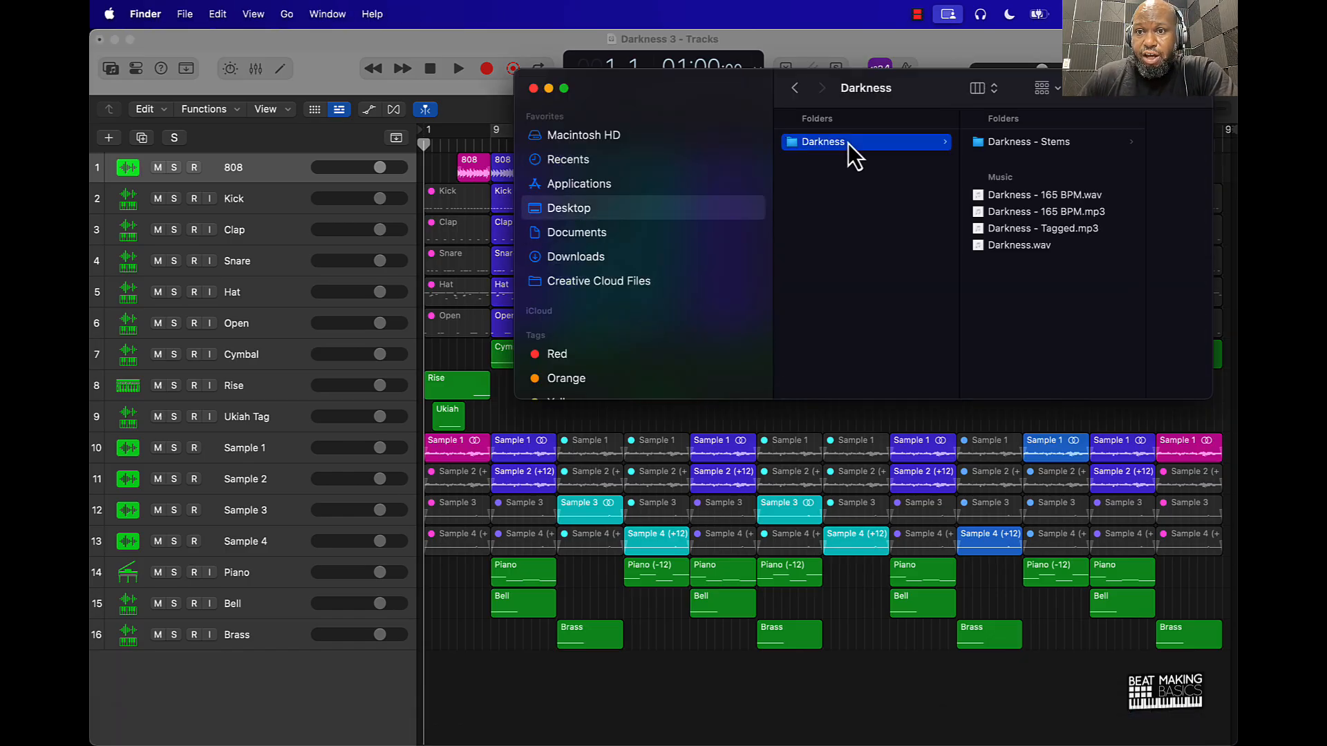
click(1042, 144)
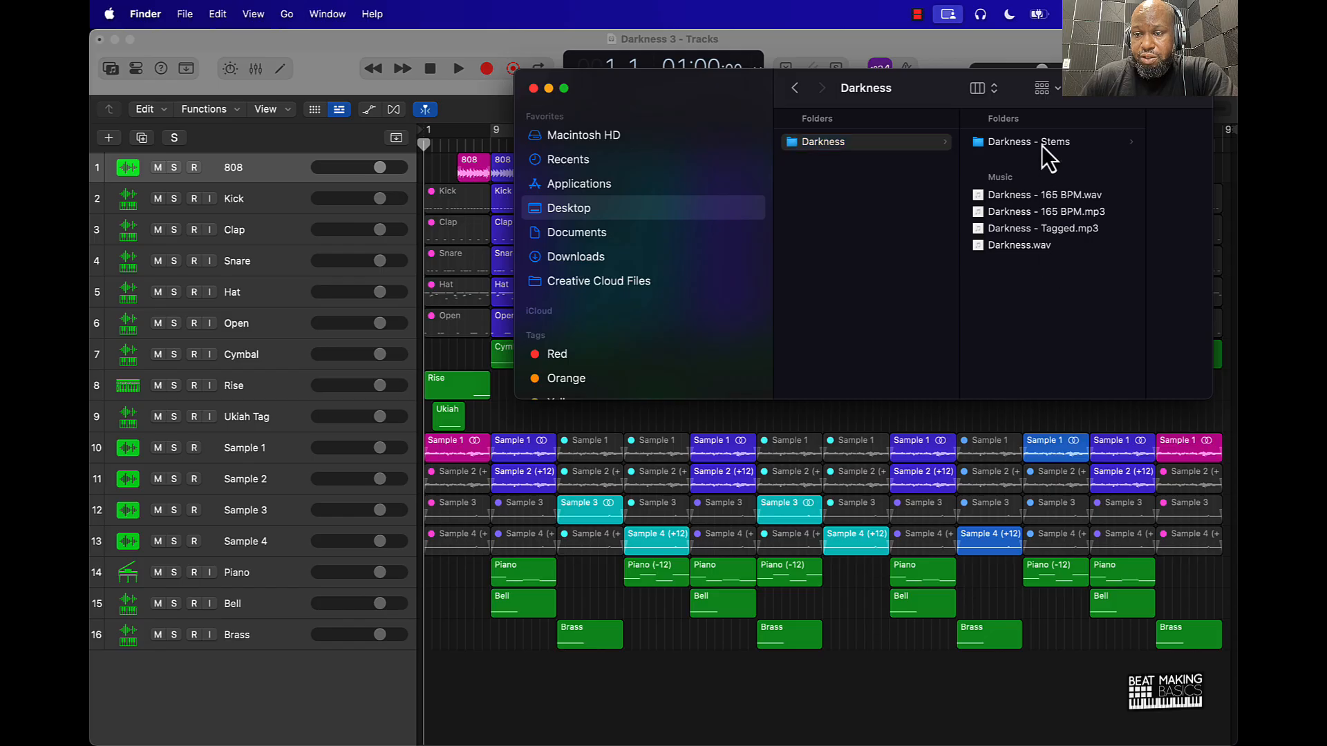
click(1080, 140)
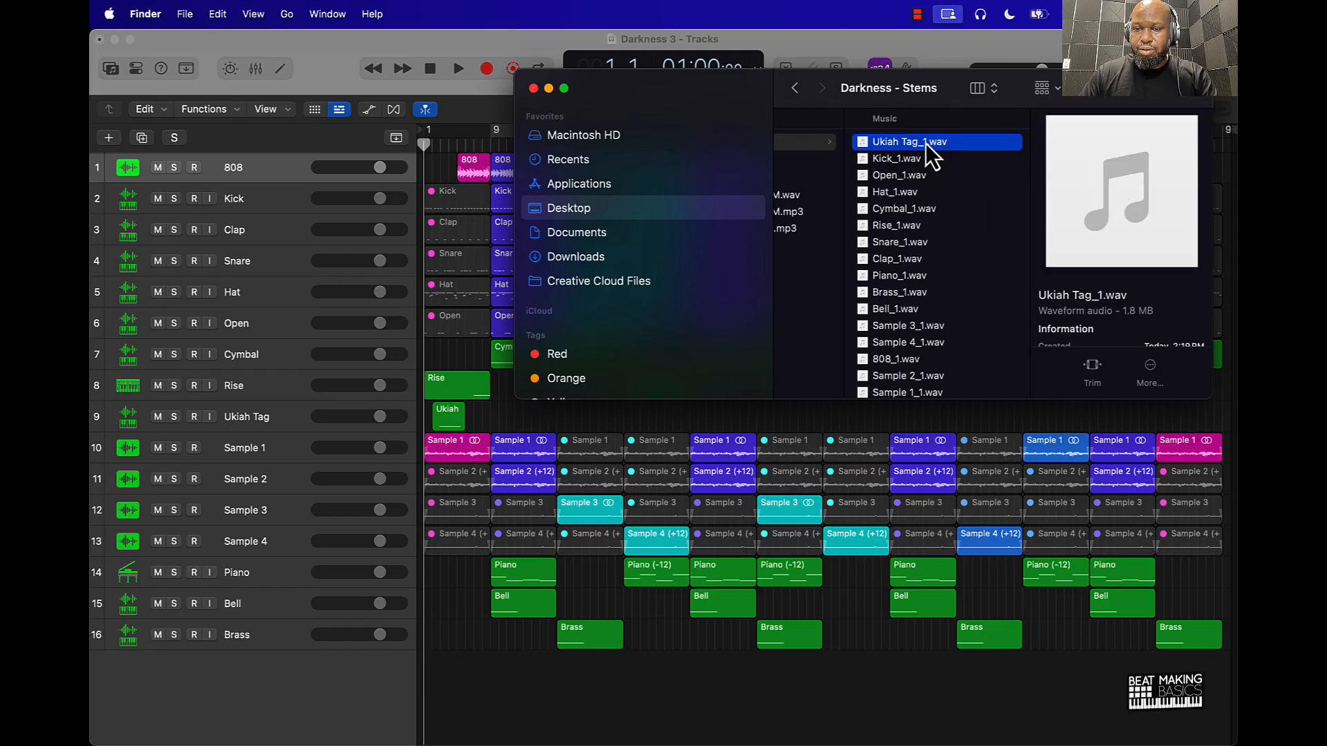
Remove the "_1" suffix from the file names of the producer tag, Kick, Open and Hat stems
key(Return)
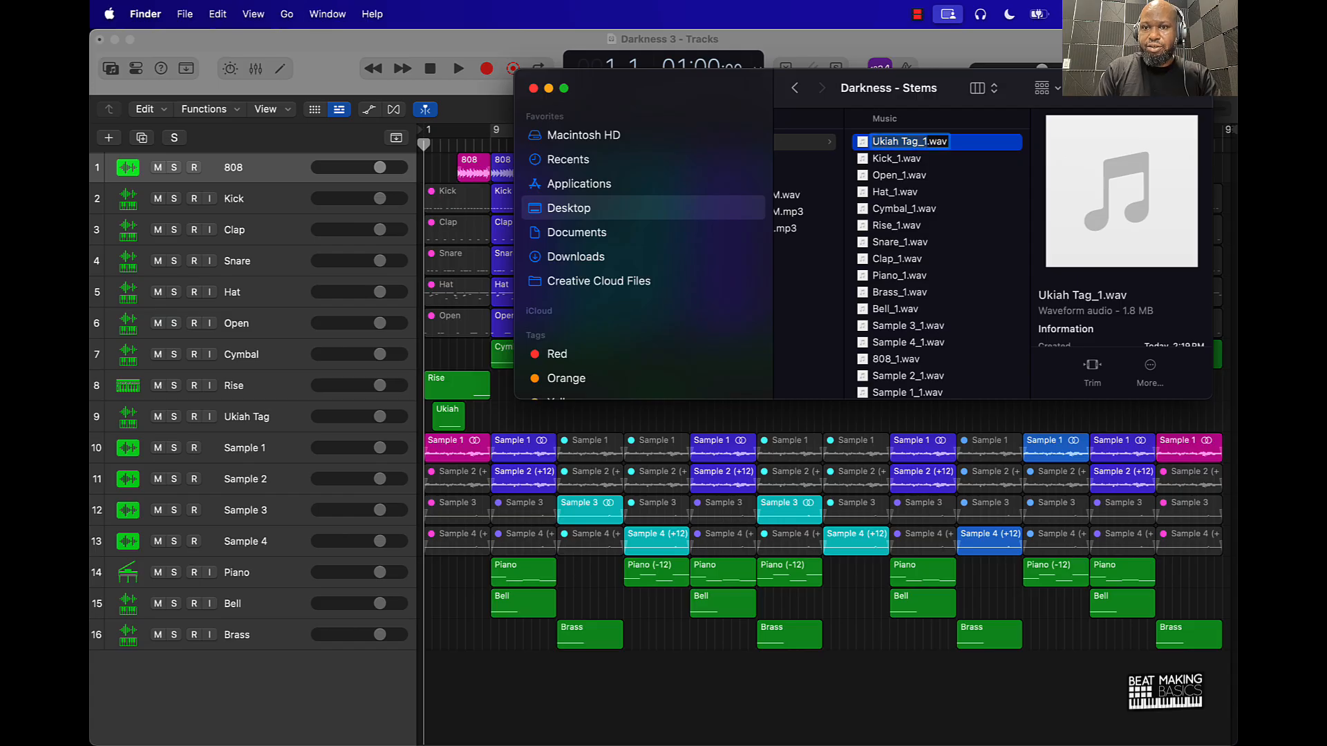
key(BackSpace)
key(BackSpace)
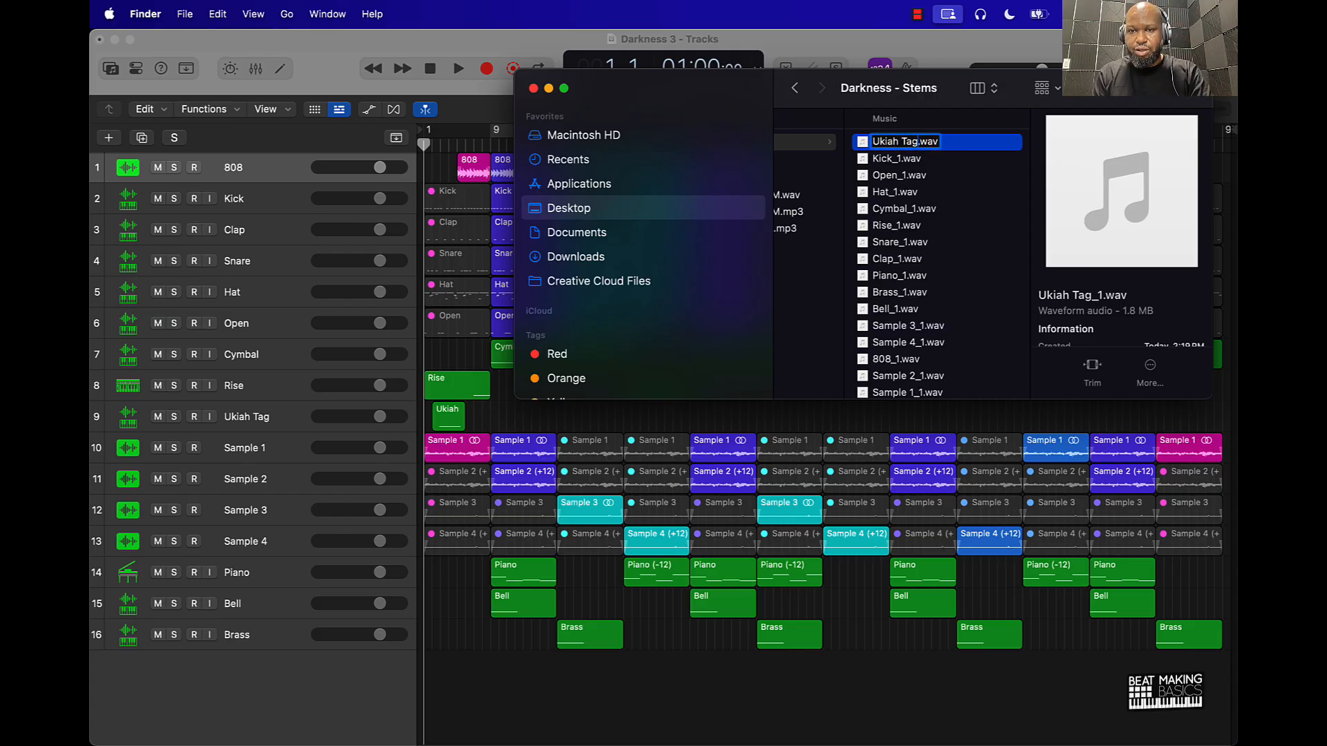
key(Tab)
key(Right)
key(BackSpace)
key(BackSpace)
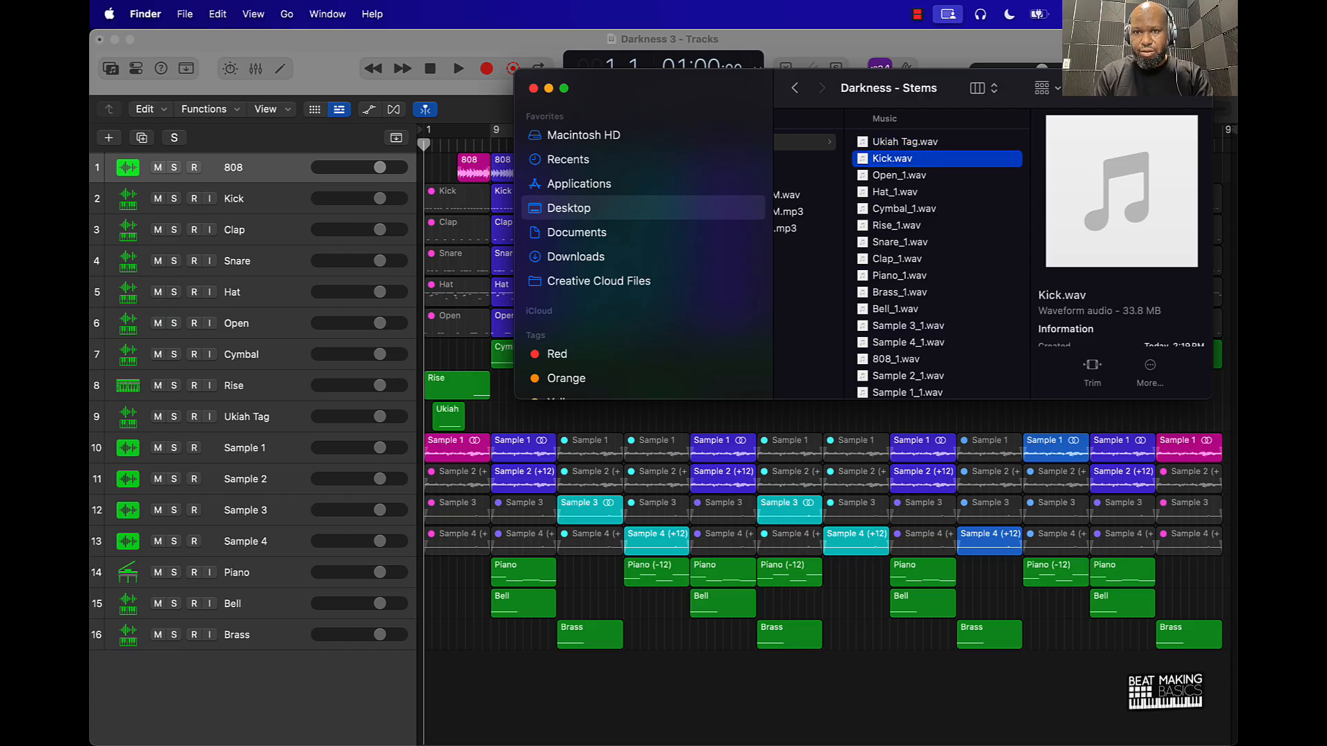
key(Tab)
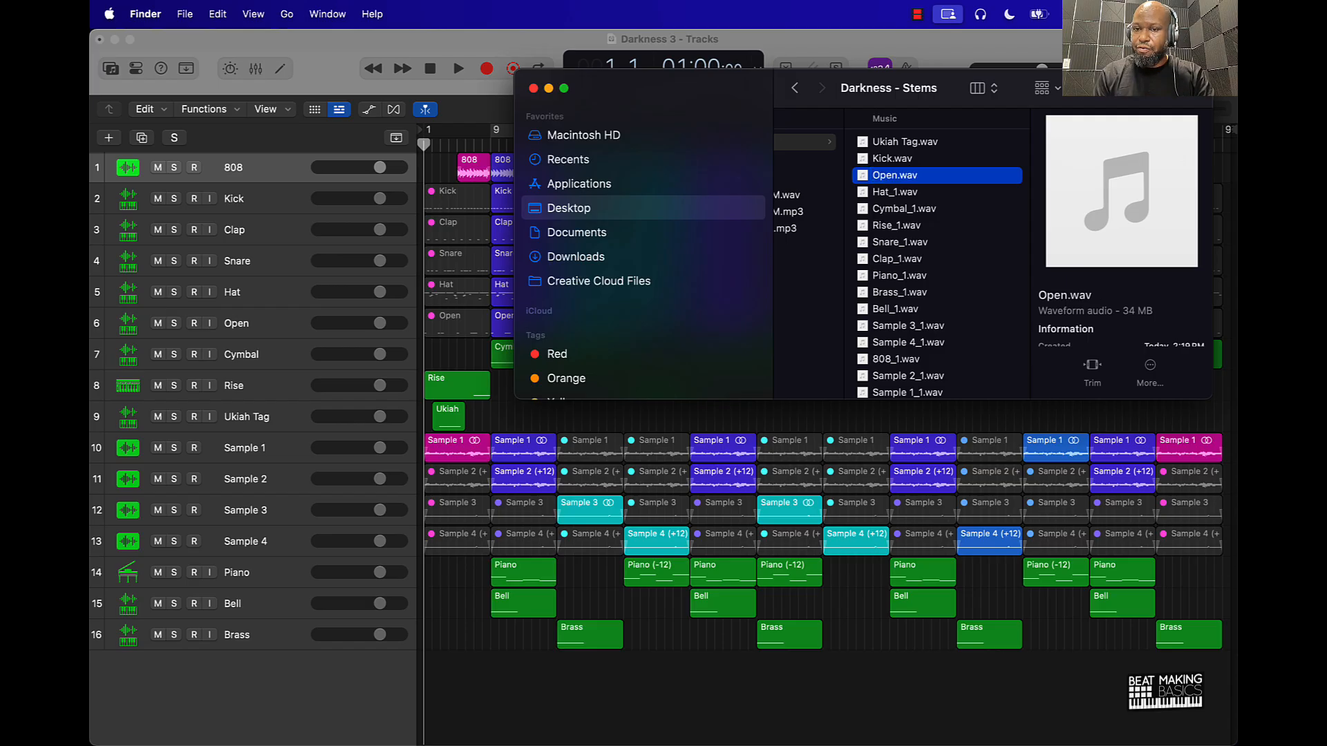
key(Tab)
key(Return)
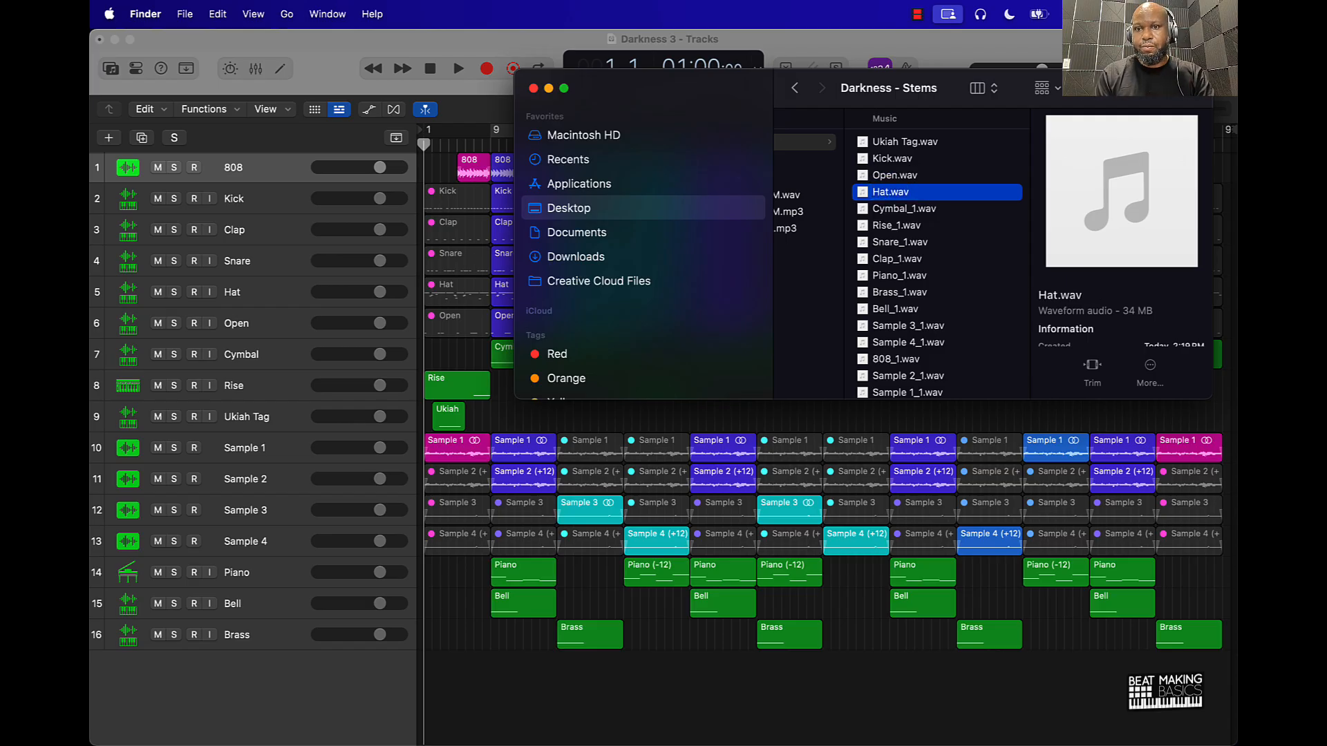
Rename the cymbal and rise stems as Cymbal.wav and Rise.wav
key(Down)
key(Return)
key(Right)
key(BackSpace)
key(BackSpace)
key(Return)
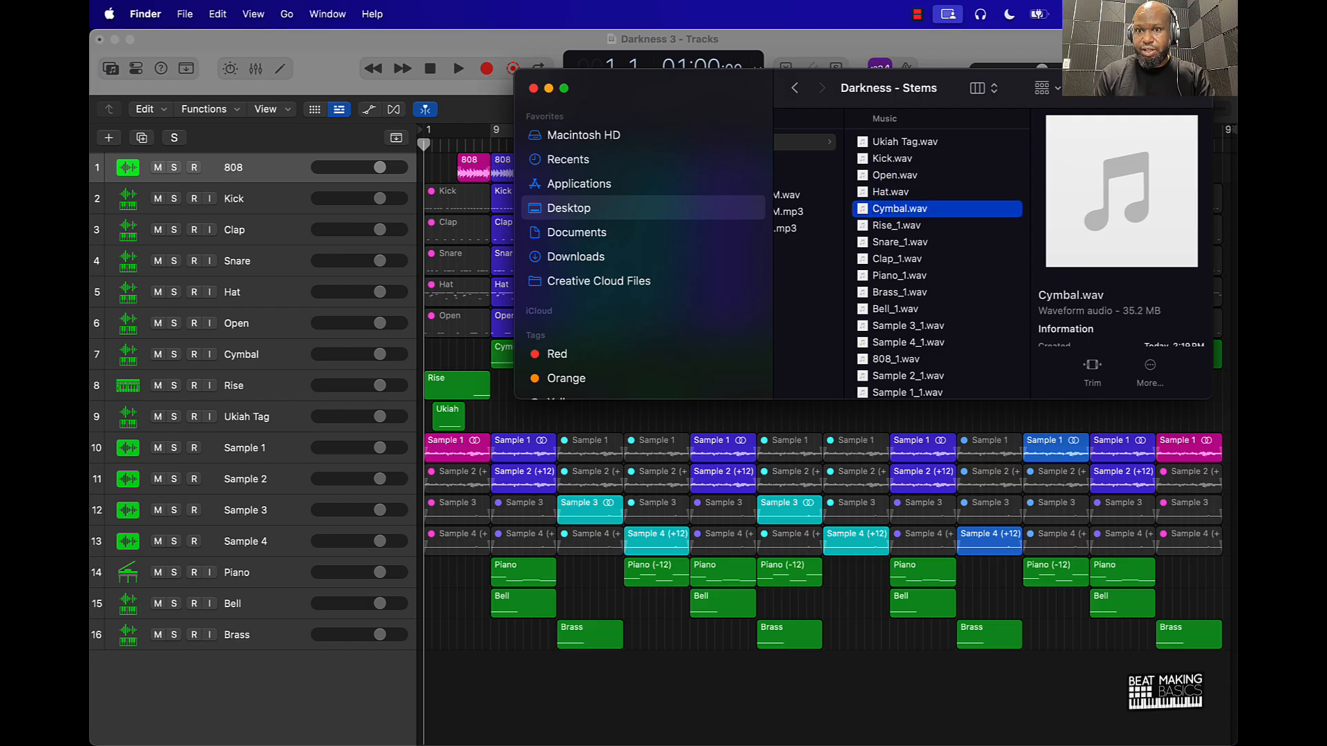
key(Down)
key(Return)
key(Return)
Rename the snare and clap stems as Snare.wav and Clap.wav
key(Down)
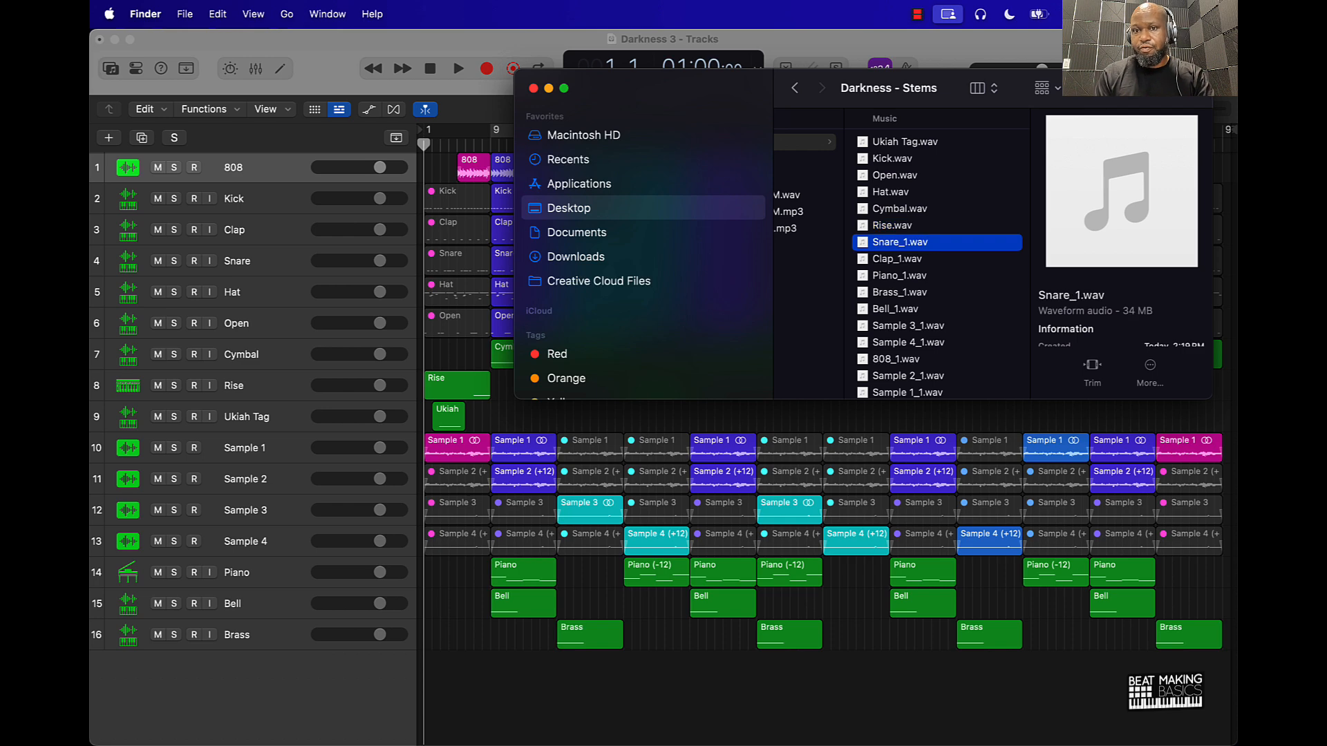
key(Down)
key(Up)
key(Return)
key(Right)
key(BackSpace)
key(BackSpace)
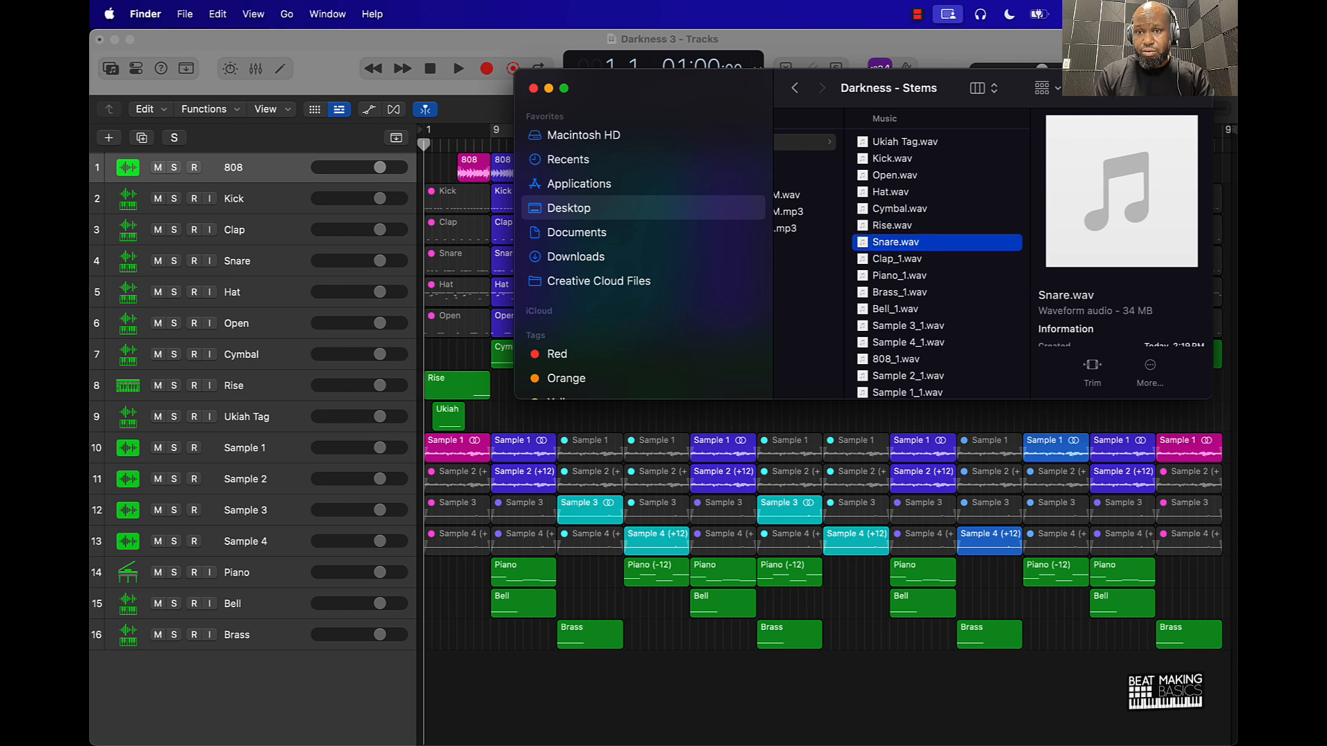
key(Return)
key(Down)
key(Return)
key(Right)
key(Return)
Rename the piano and brass stems as Piano.wav and Brass.wav
key(Down)
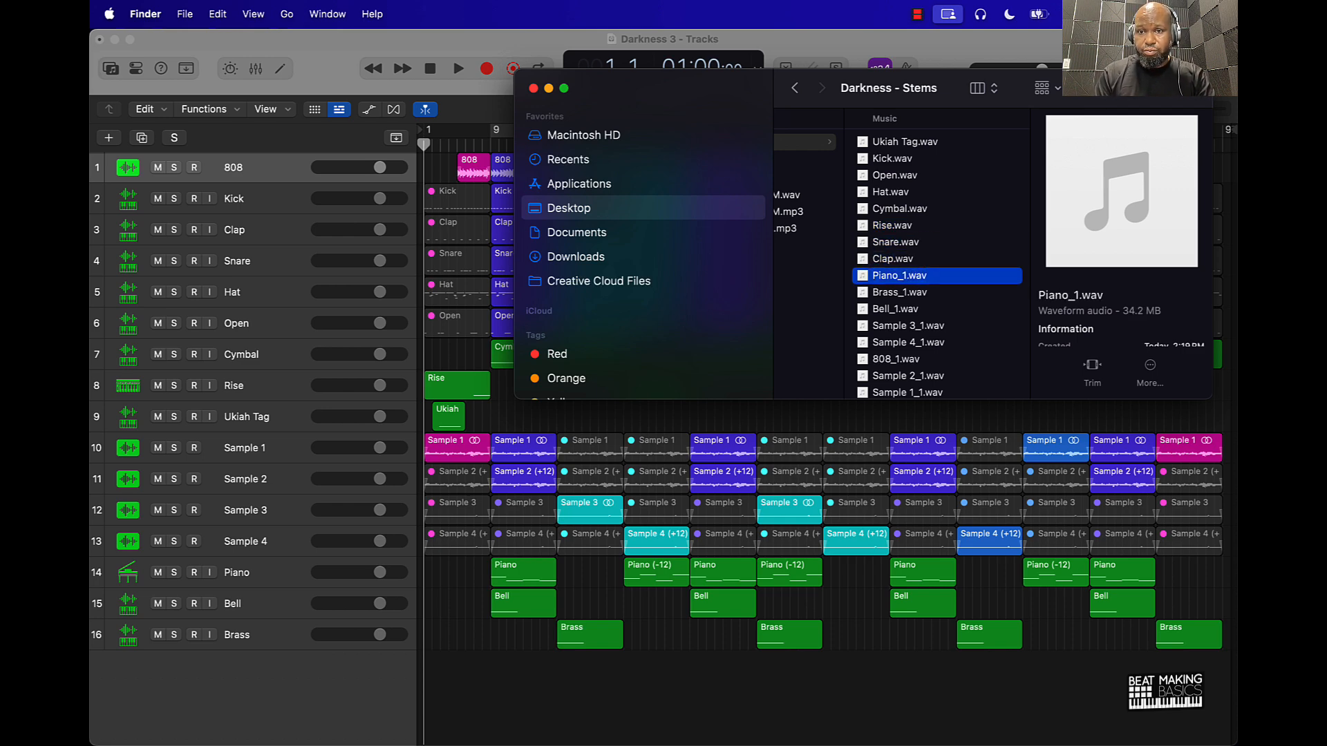
key(Return)
key(Right)
key(BackSpace)
key(BackSpace)
key(Return)
key(Down)
key(Return)
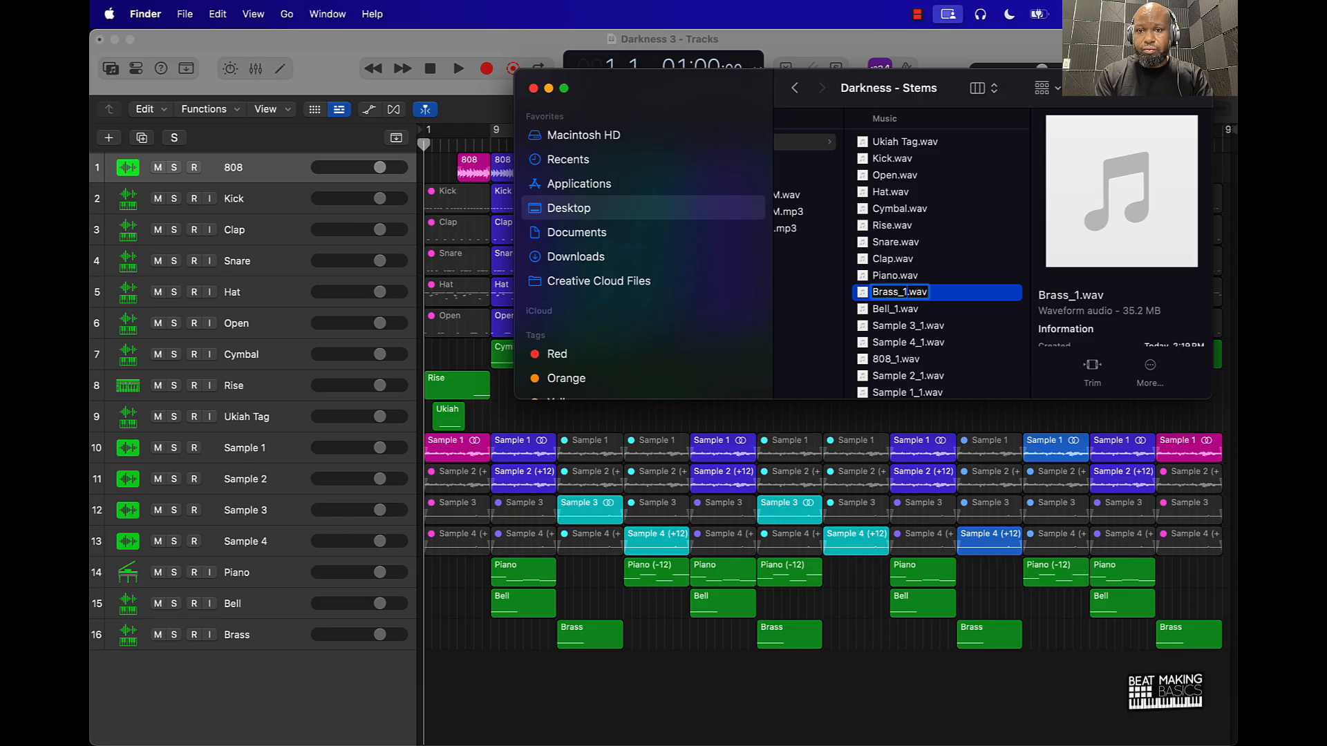
key(Right)
key(BackSpace)
key(BackSpace)
key(Return)
Rename the bell and third sample stems as Bell.wav and Sample 3.wav
key(Down)
key(Return)
key(BackSpace)
key(Return)
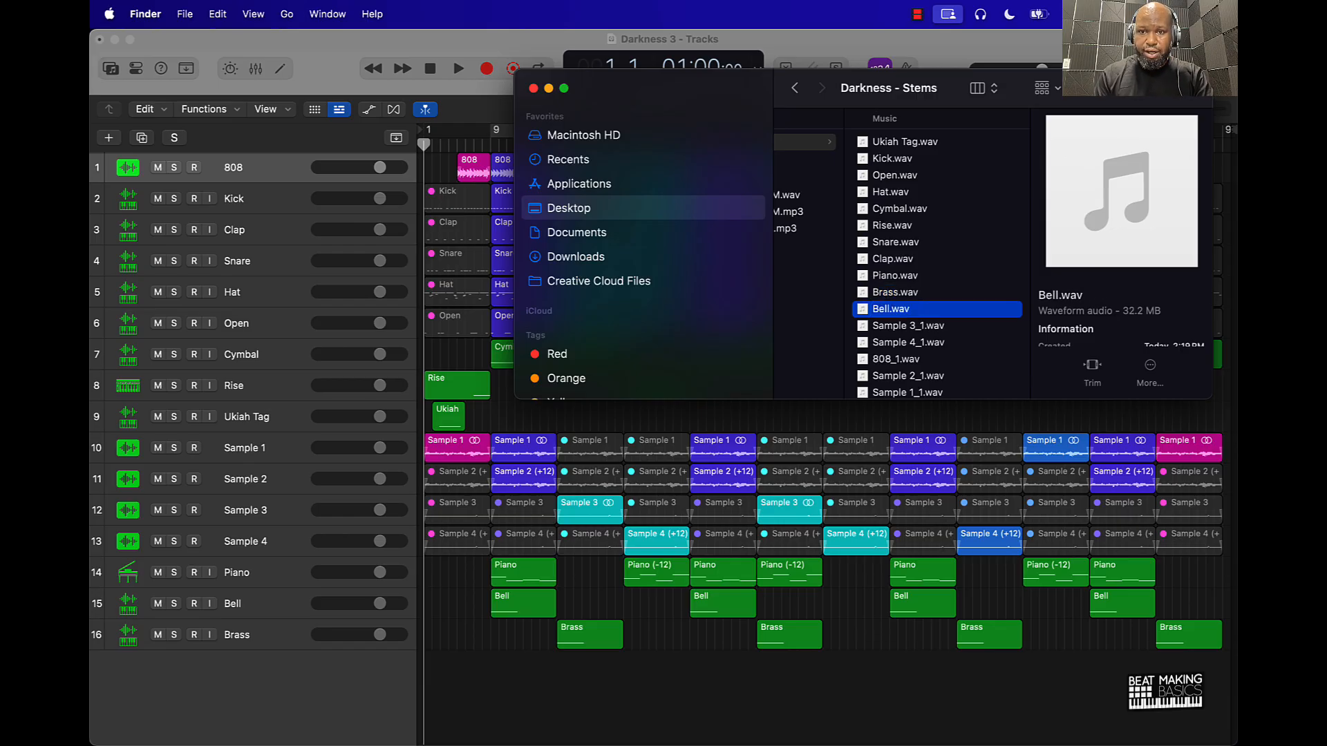
key(Down)
key(Return)
key(Right)
key(Return)
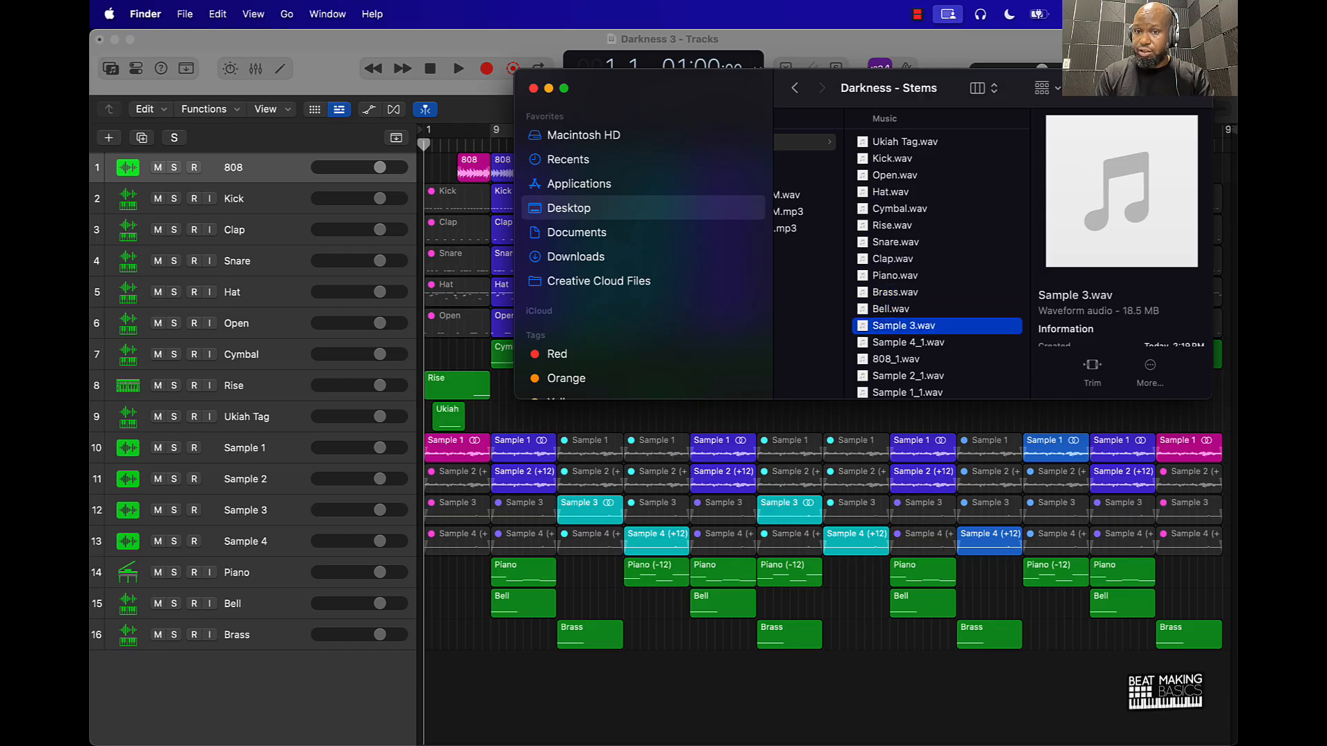
Rename the fourth sample and 808 stems as Sample 4.wav and 808.wav
key(Down)
key(Return)
key(BackSpace)
key(Return)
key(Down)
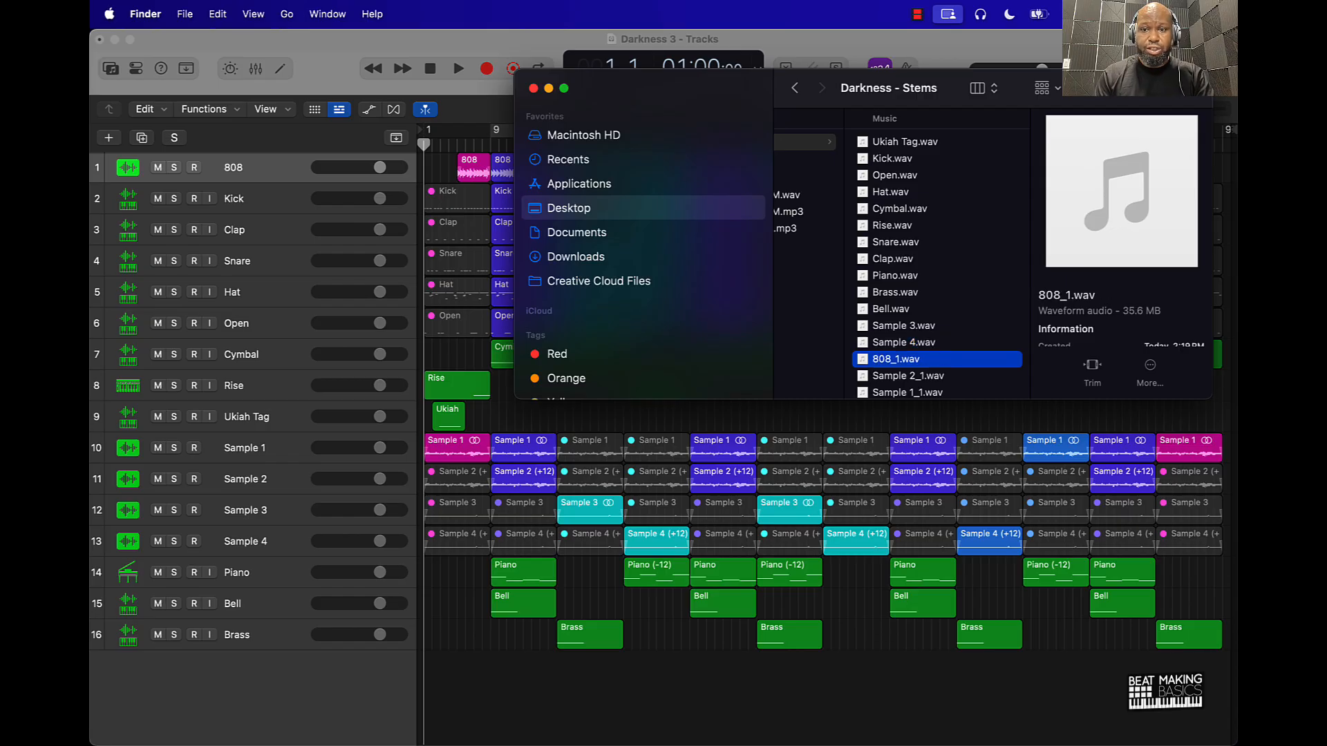
key(Return)
key(Right)
key(Return)
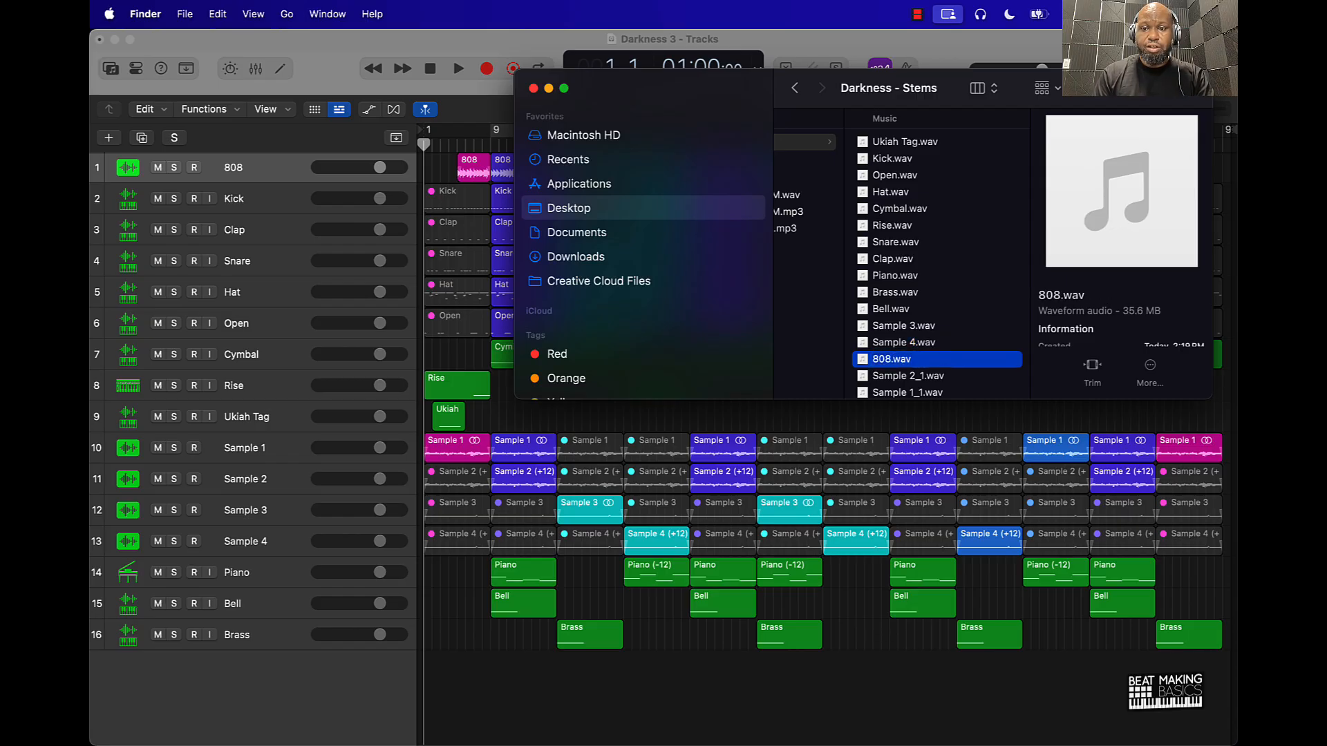
Rename the two remaining sample stems as Sample 2.wav and Sample 1.wav
key(Down)
key(Return)
key(Right)
key(BackSpace)
key(BackSpace)
key(Return)
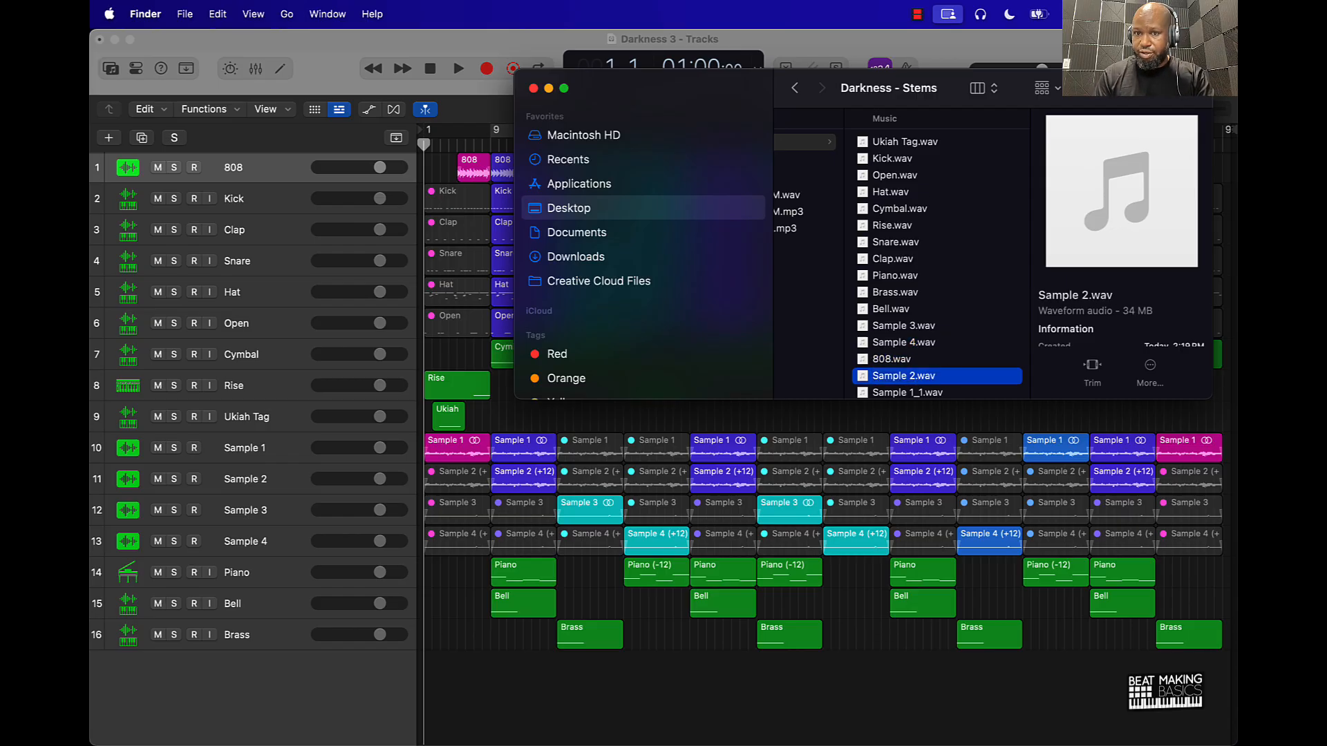
key(Down)
key(Return)
key(Right)
key(BackSpace)
key(BackSpace)
key(Return)
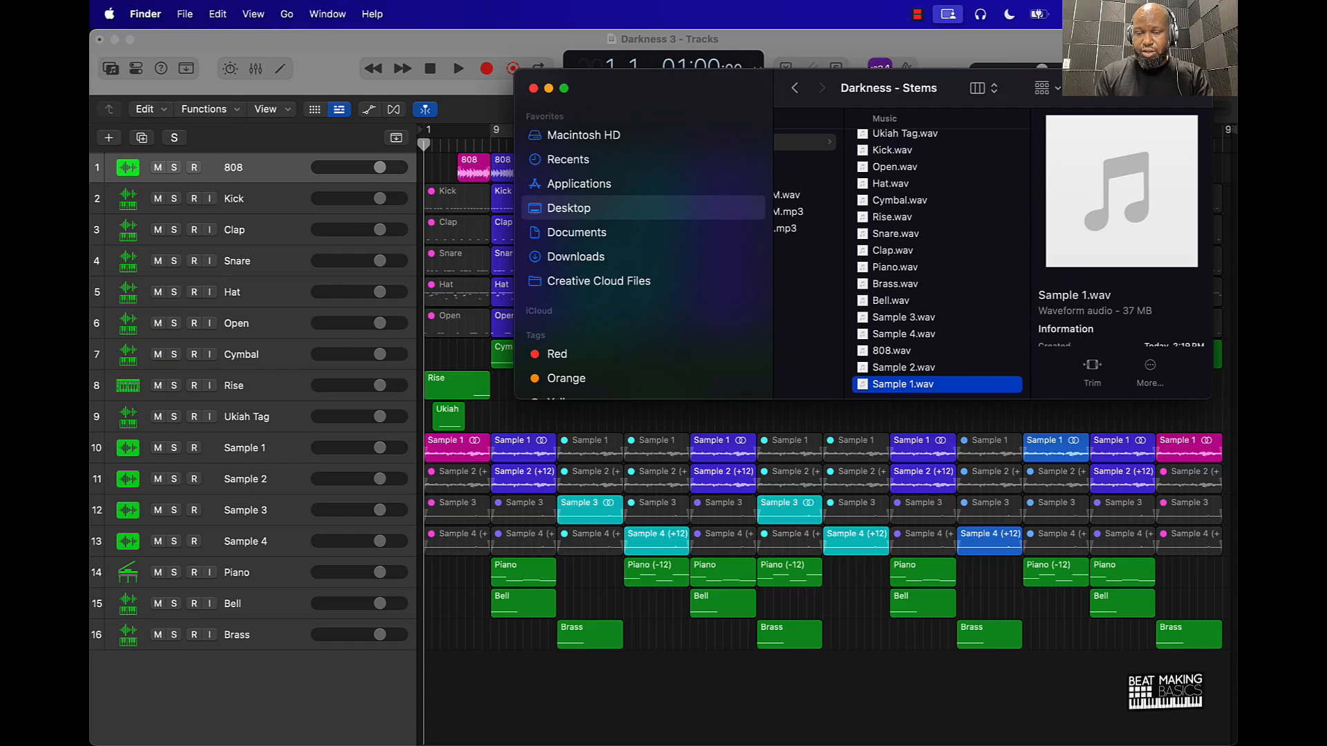
Compress the "Darkness - Stems" folder into a ZIP archive within the Darkness folder
click(796, 296)
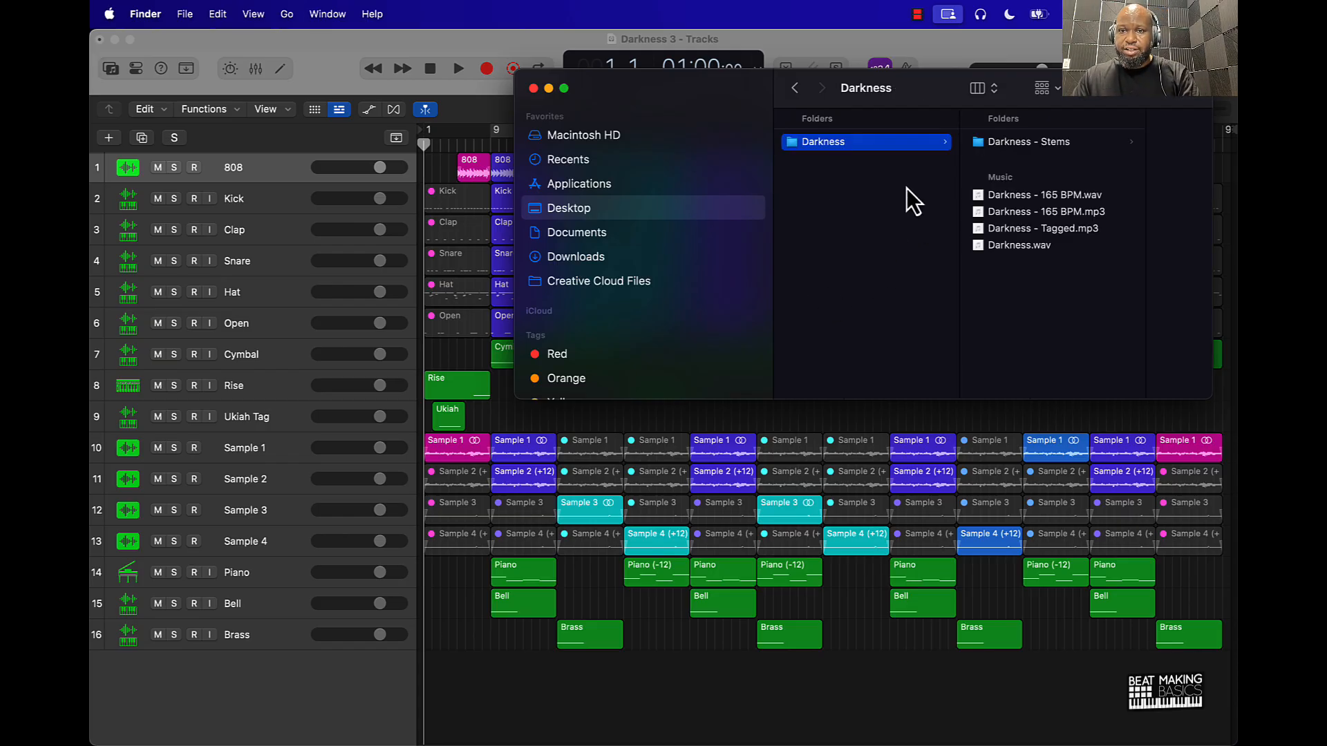
right_click(1021, 141)
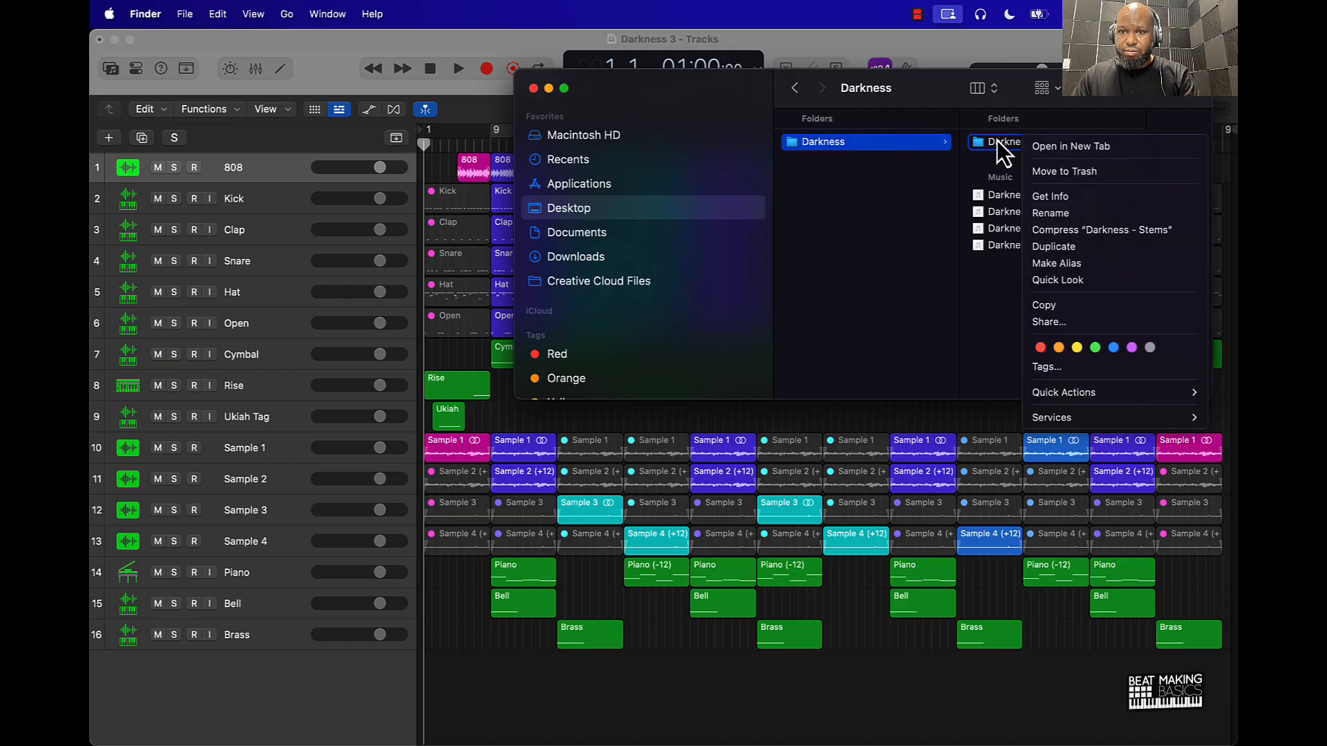
click(1063, 229)
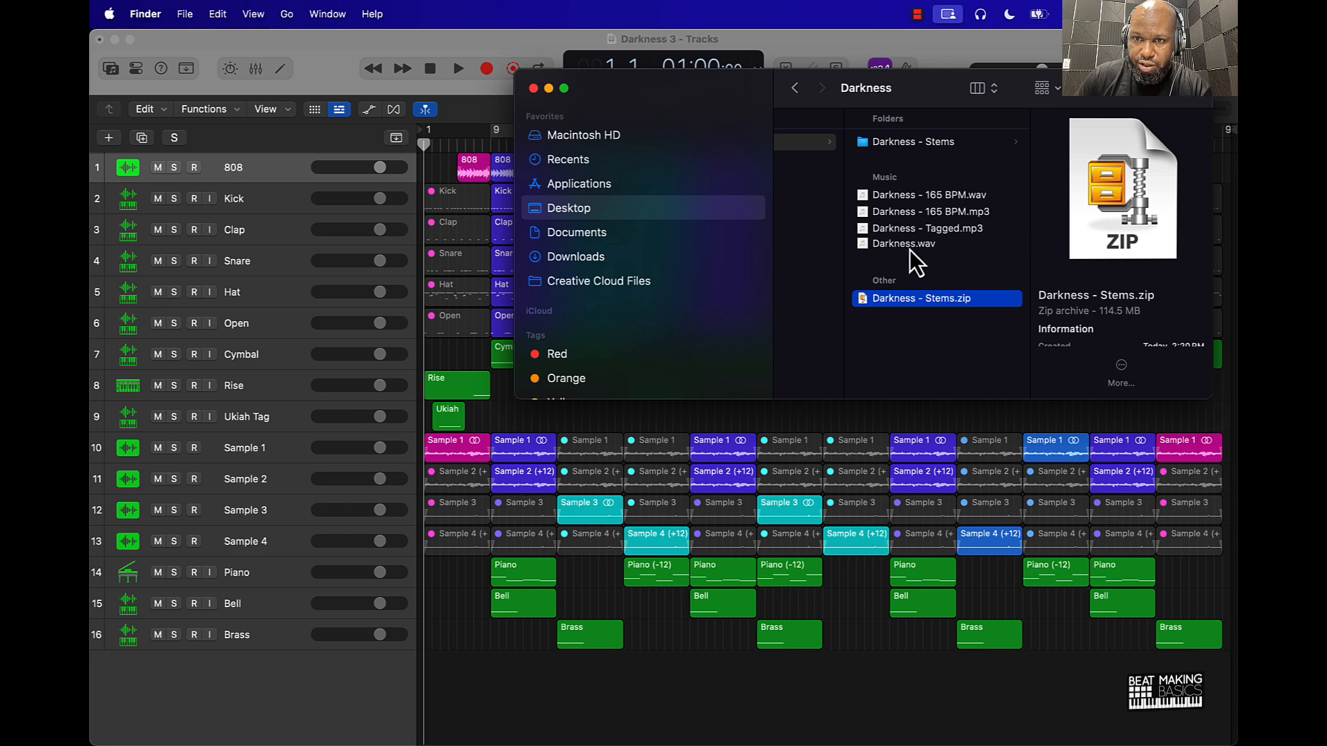
Preview the exported audio files Darkness.wav, Darkness - Tagged.mp3, Darkness - 165 BPM.mp3 and Darkness - 165 BPM.wav
click(910, 248)
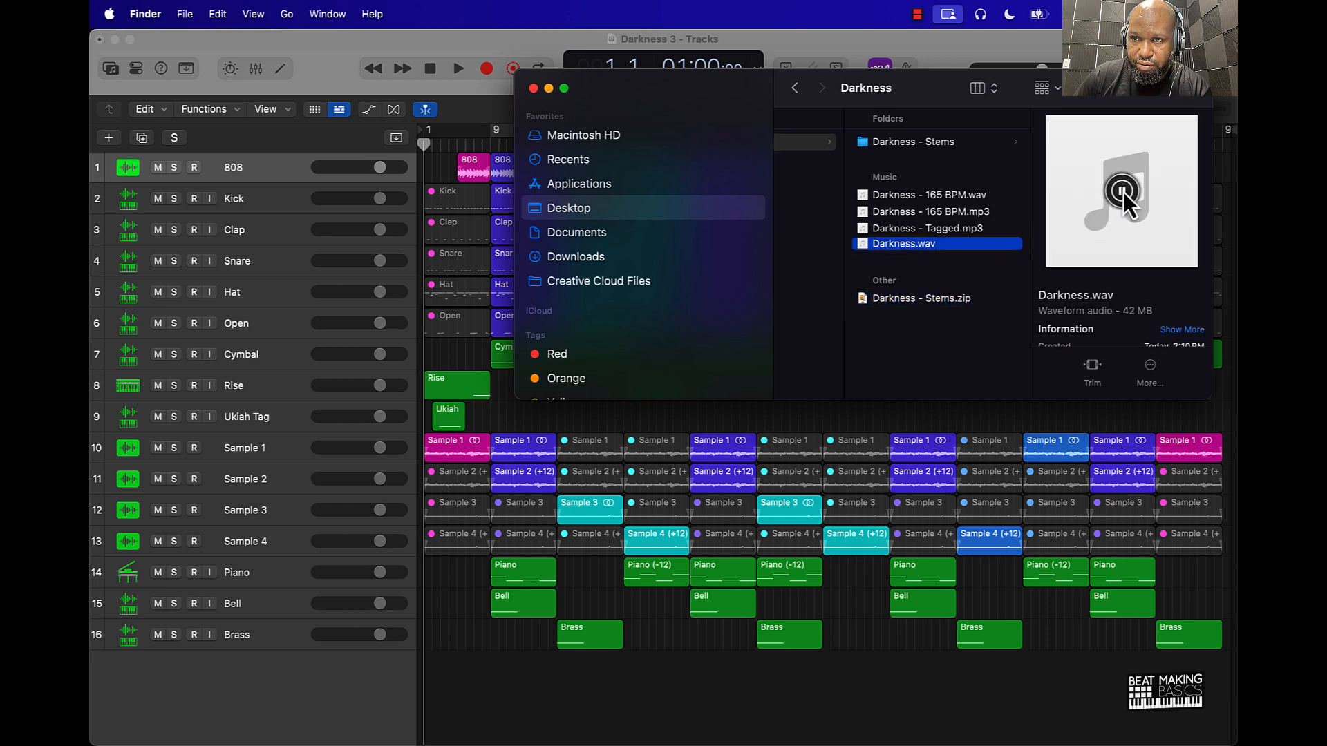
click(1000, 230)
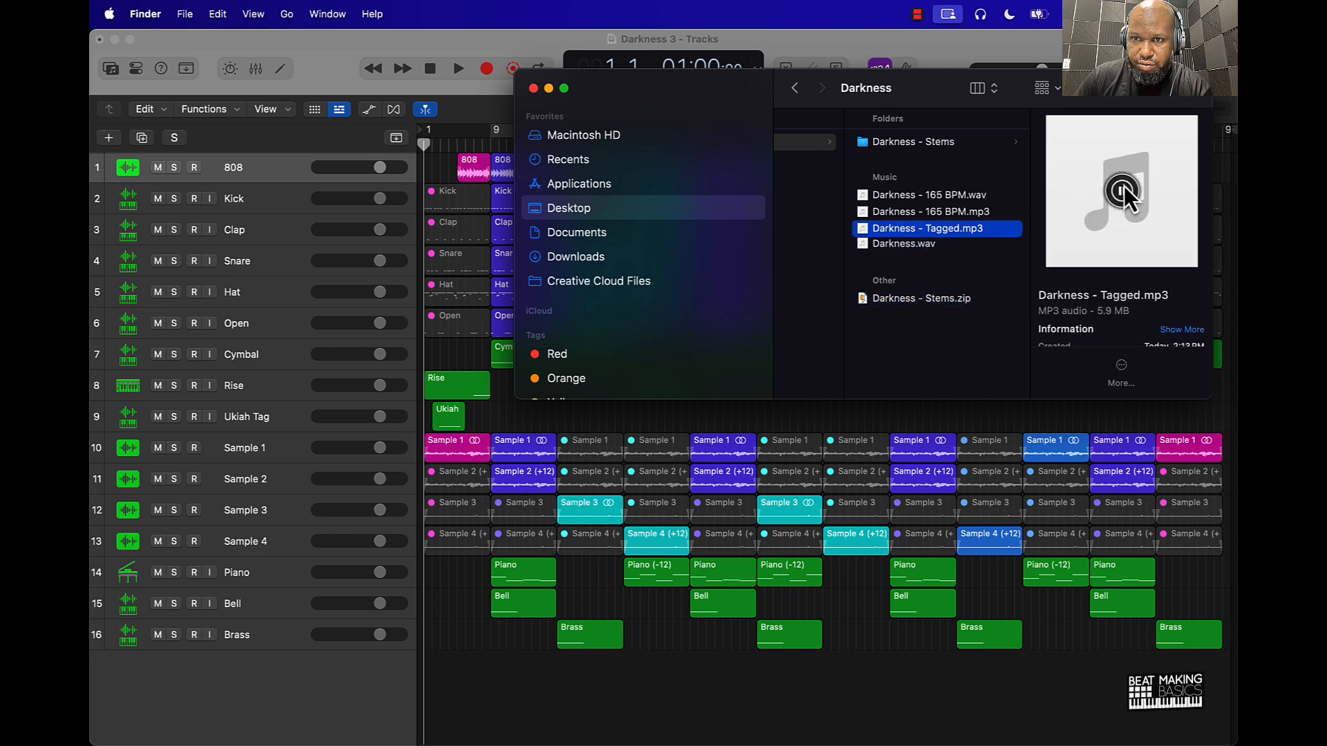
click(982, 211)
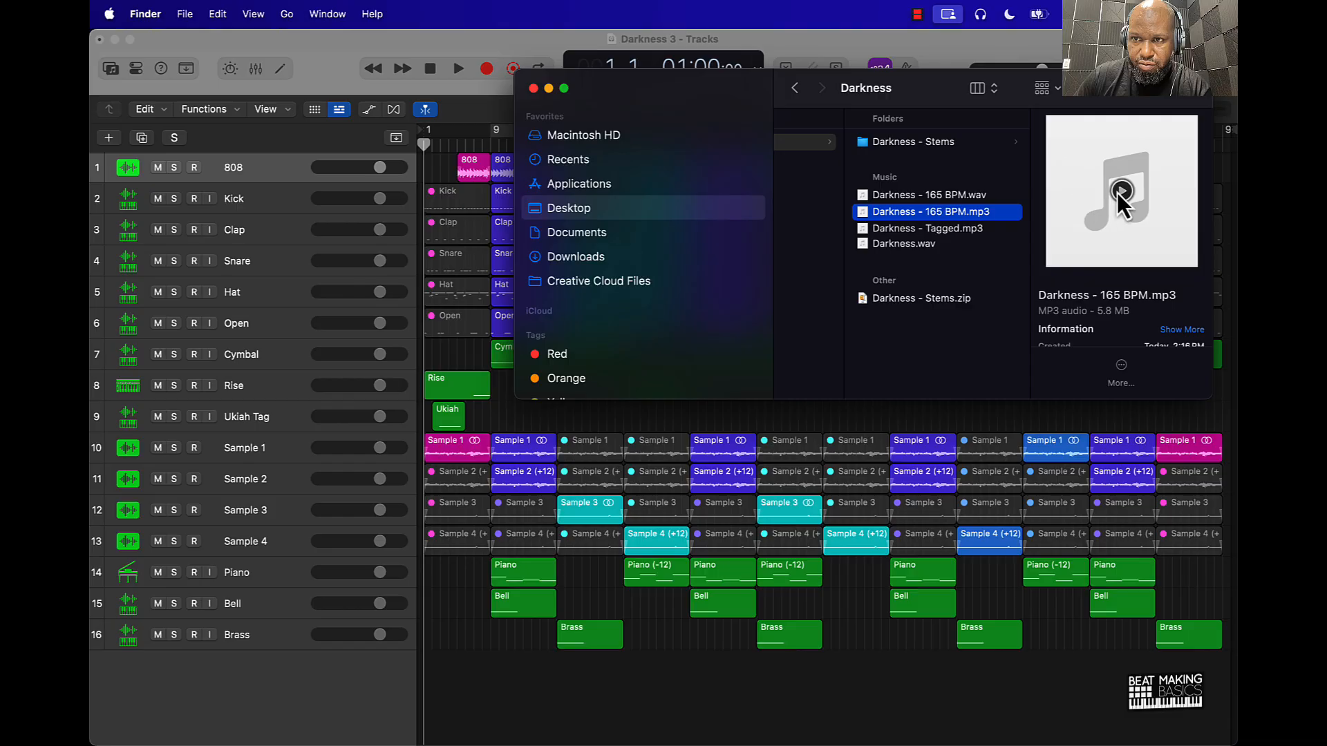
click(967, 195)
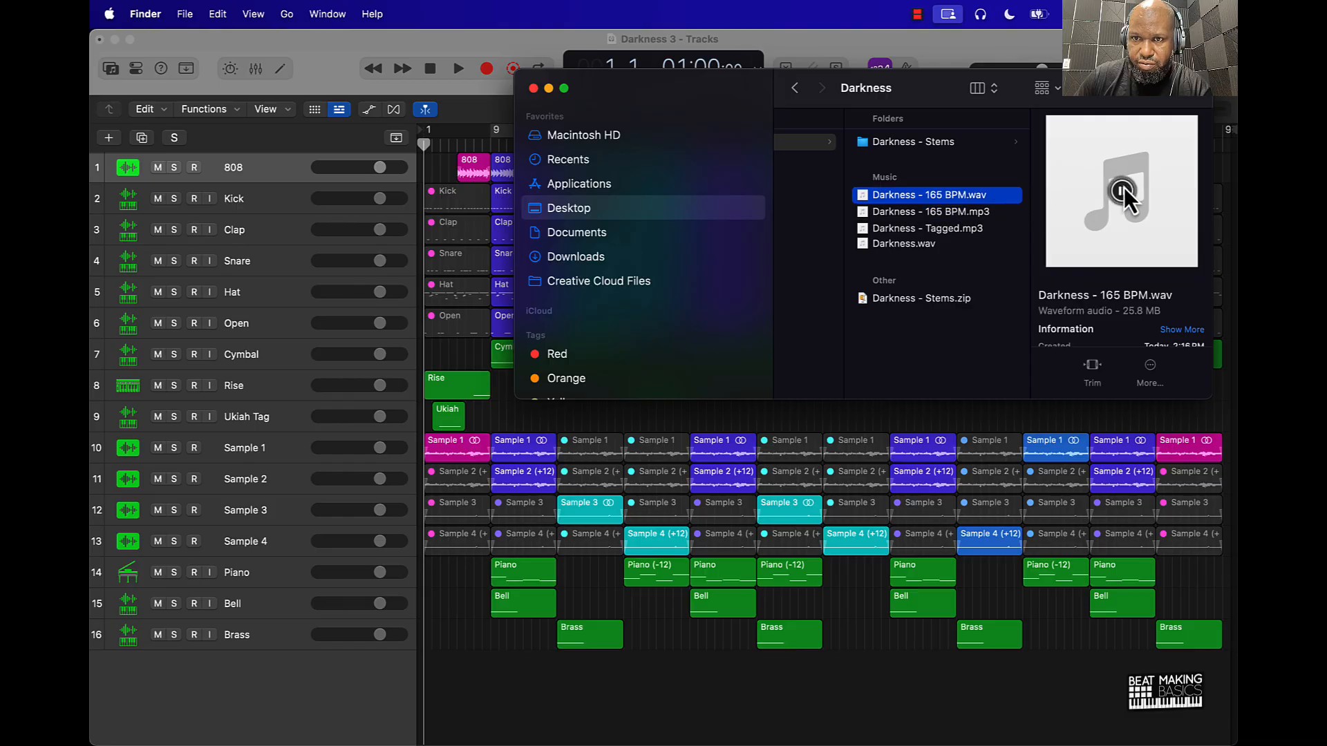
Close the Finder window and switch back to the Darkness 3 project in Logic Pro
click(921, 311)
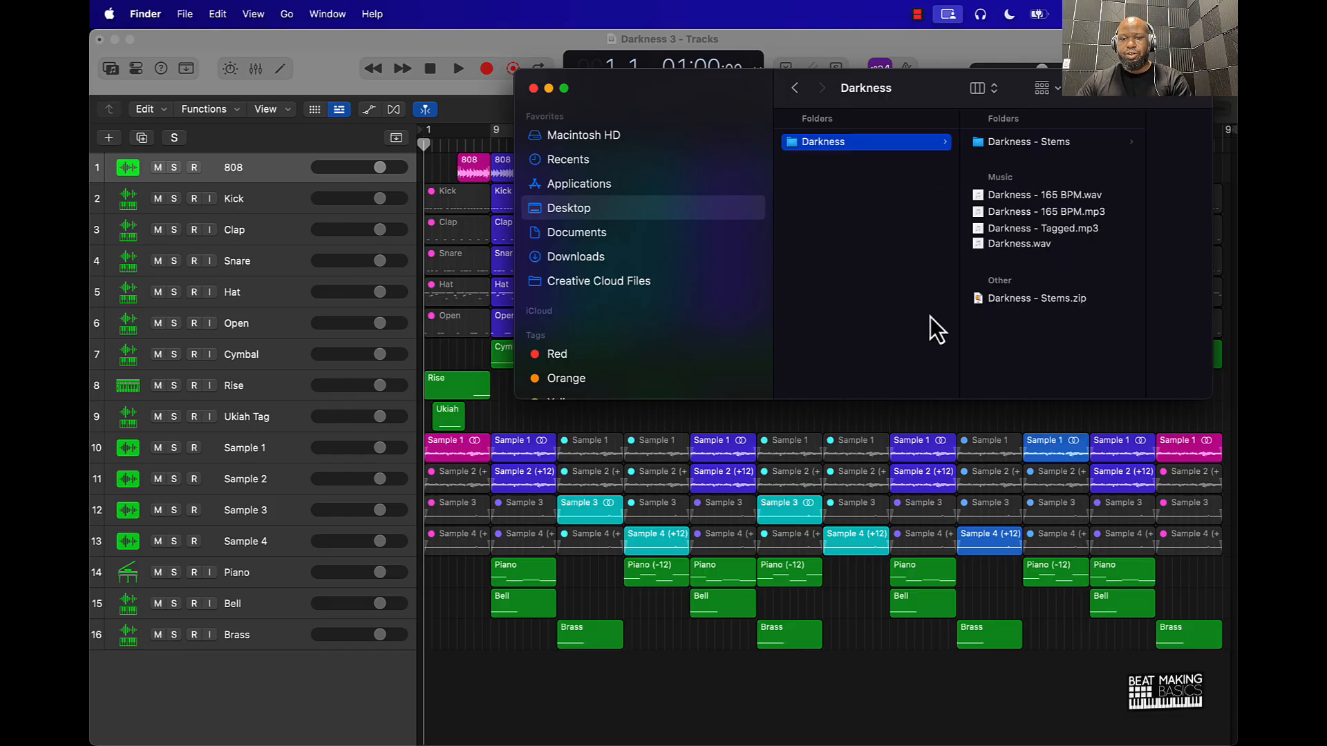
click(532, 89)
click(724, 410)
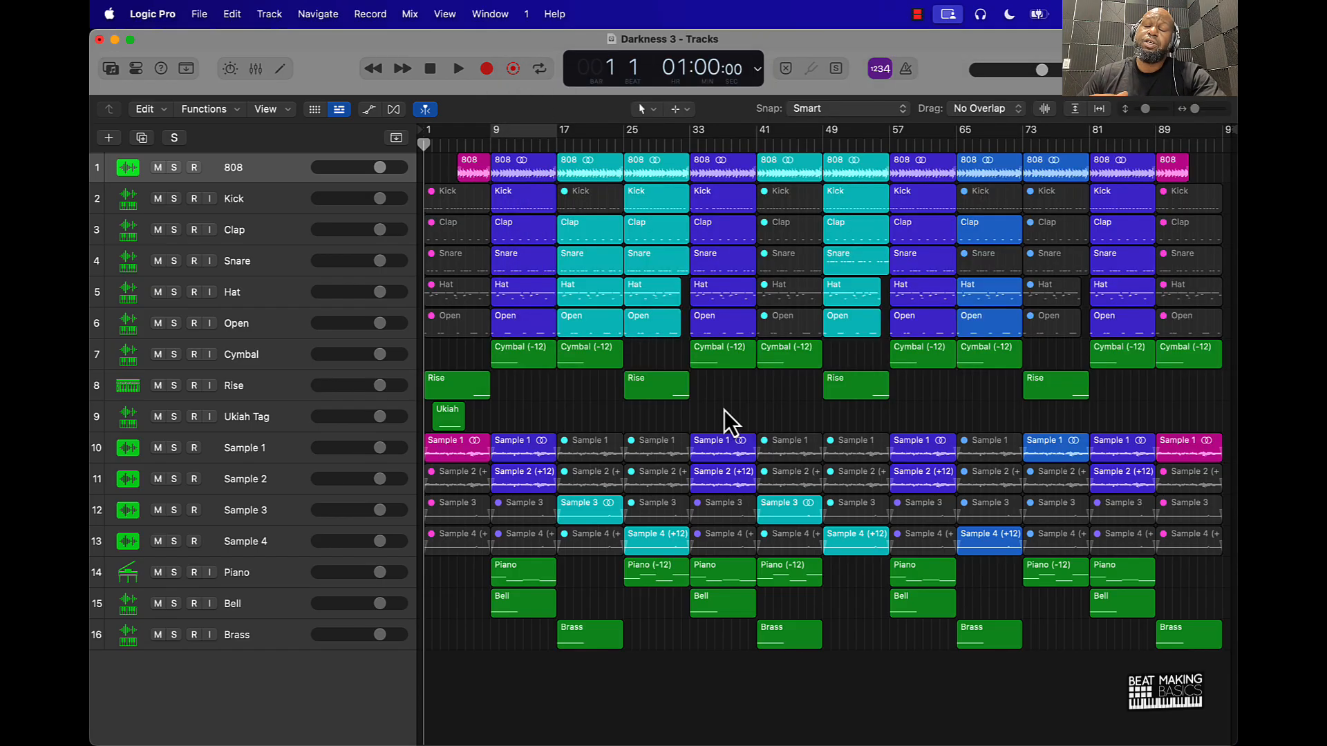